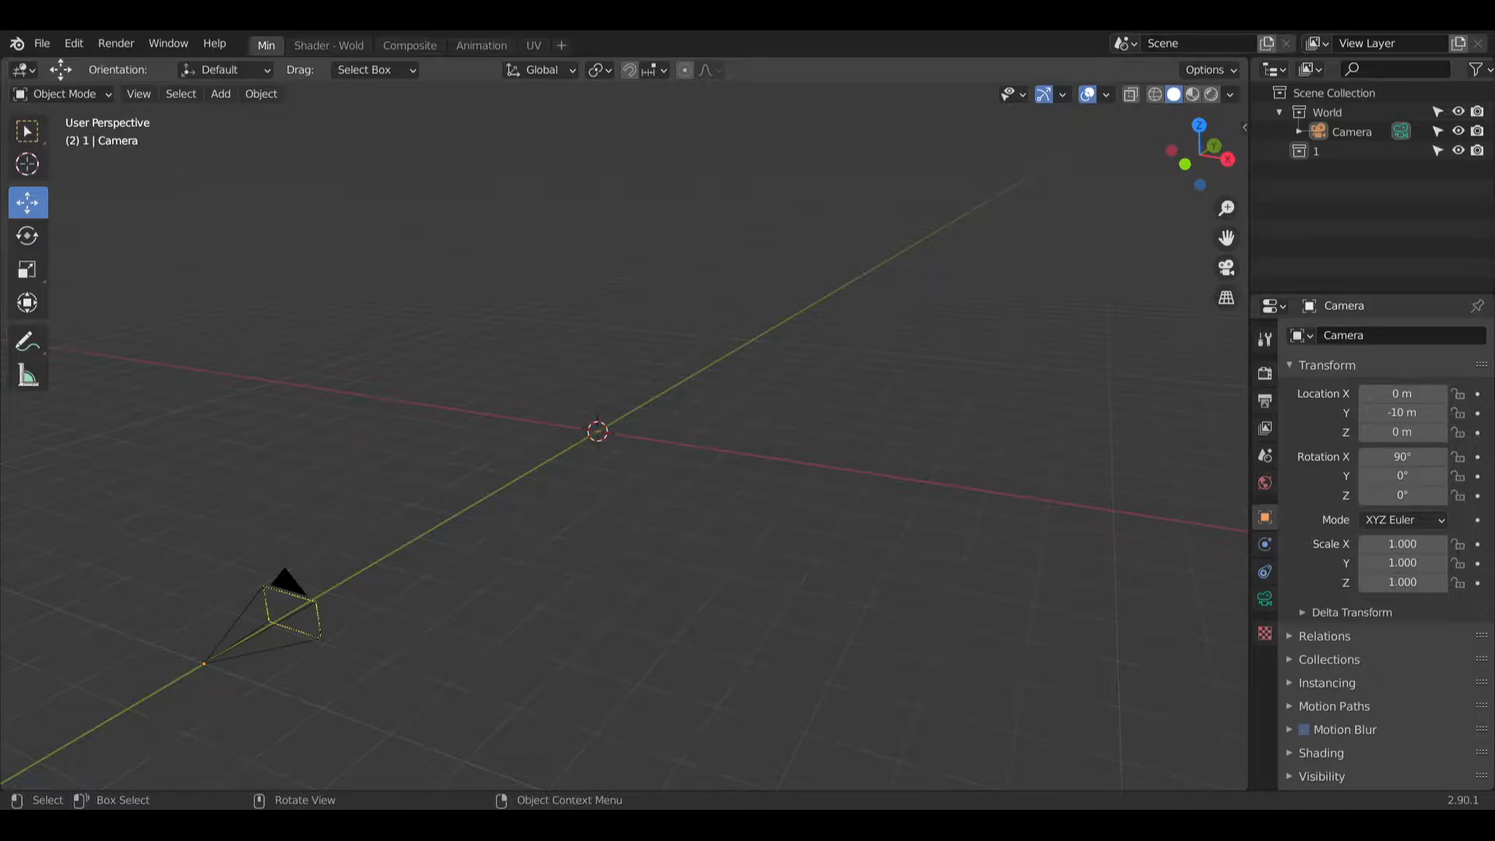
pyautogui.moveTo(439, 424); pyautogui.dragTo(661, 483, button='middle')
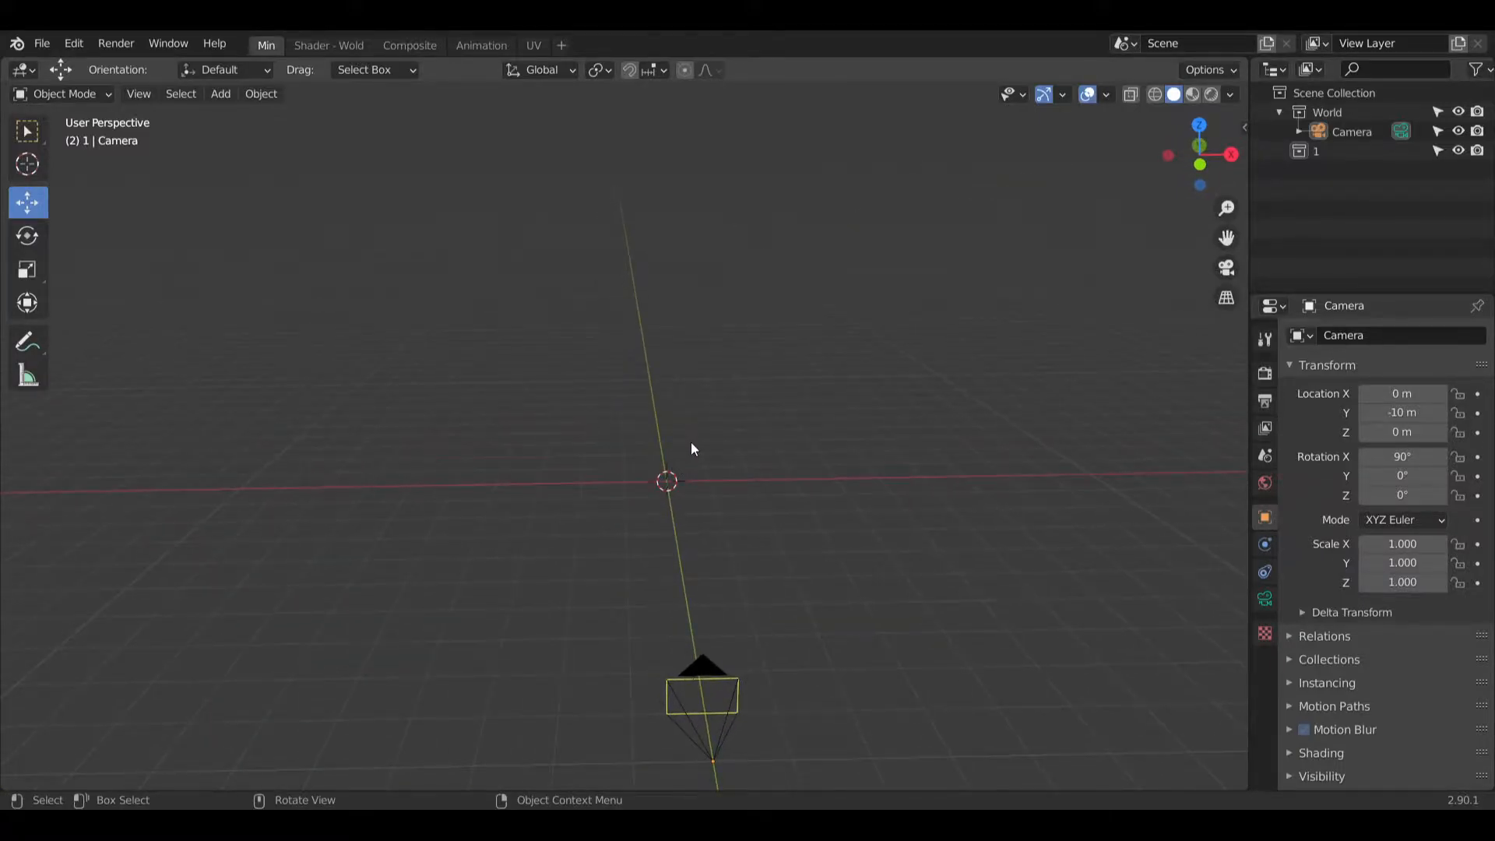
pyautogui.moveTo(732, 448); pyautogui.dragTo(731, 440, button='middle')
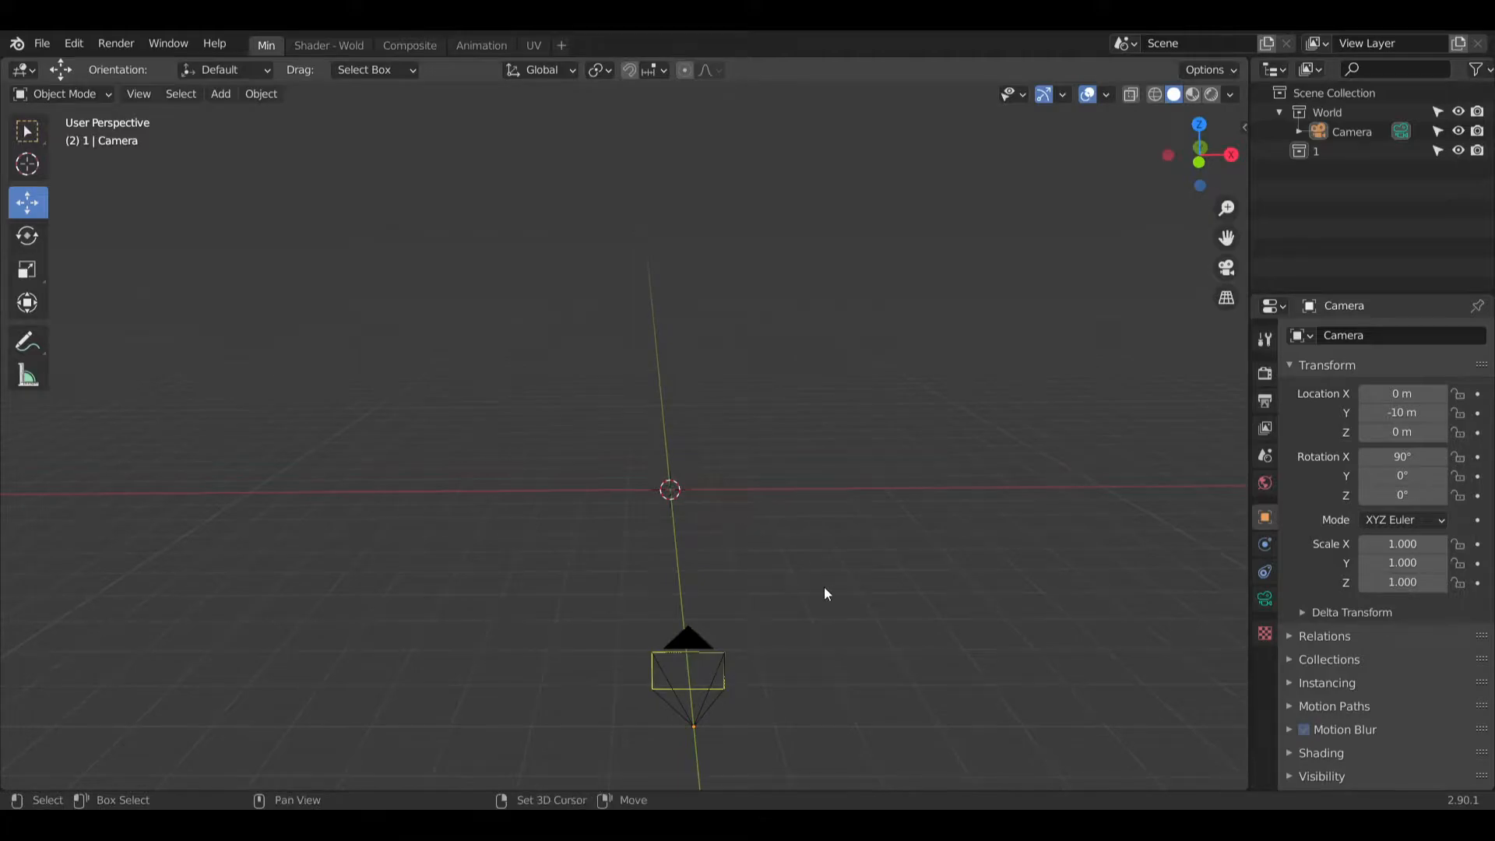
pyautogui.moveTo(823, 586); pyautogui.dragTo(765, 486, button='middle')
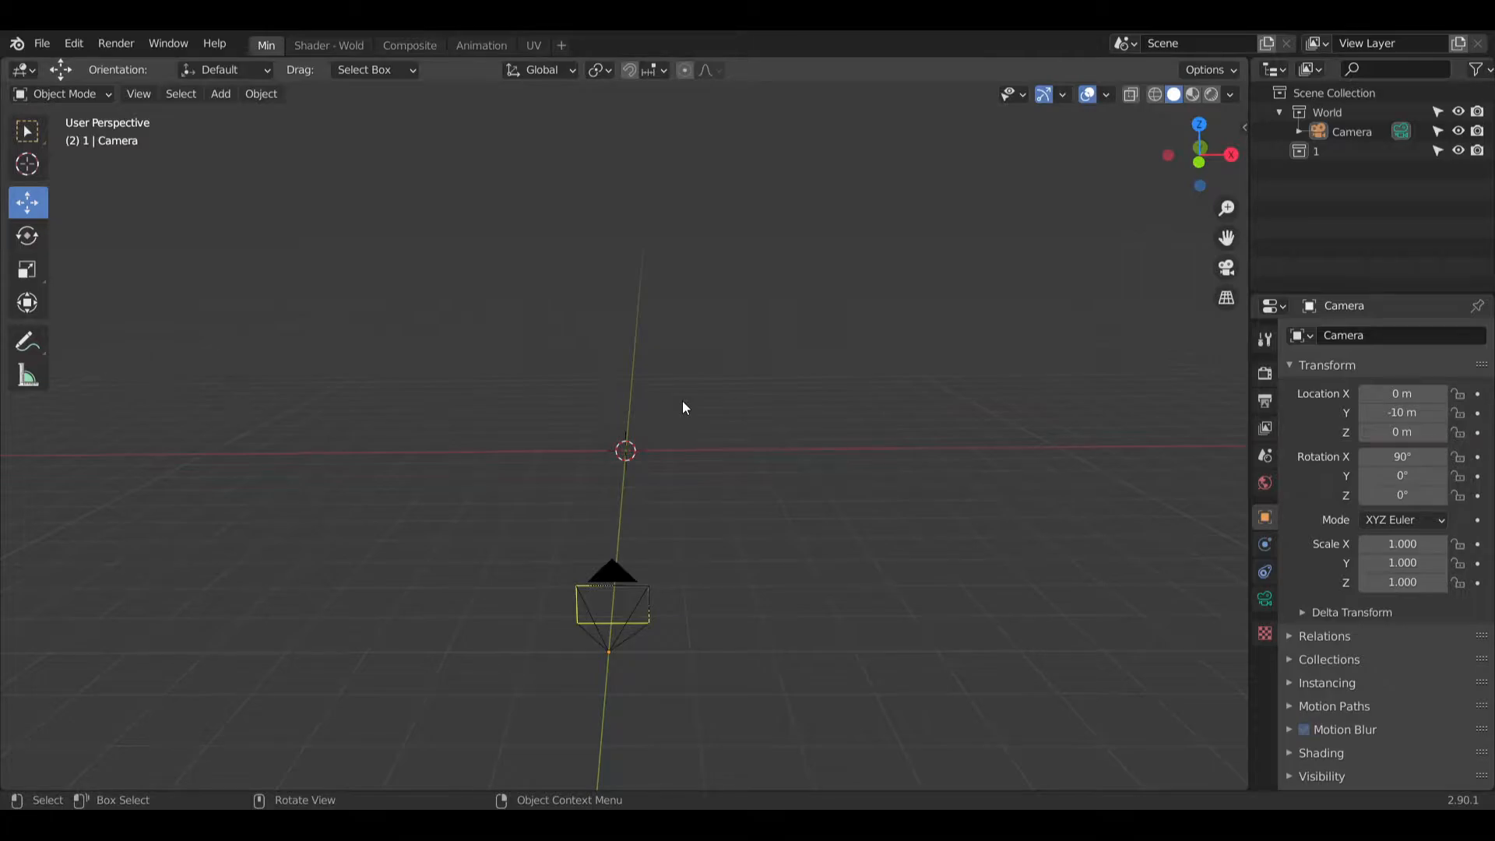
pyautogui.moveTo(717, 434); pyautogui.dragTo(725, 247, button='middle')
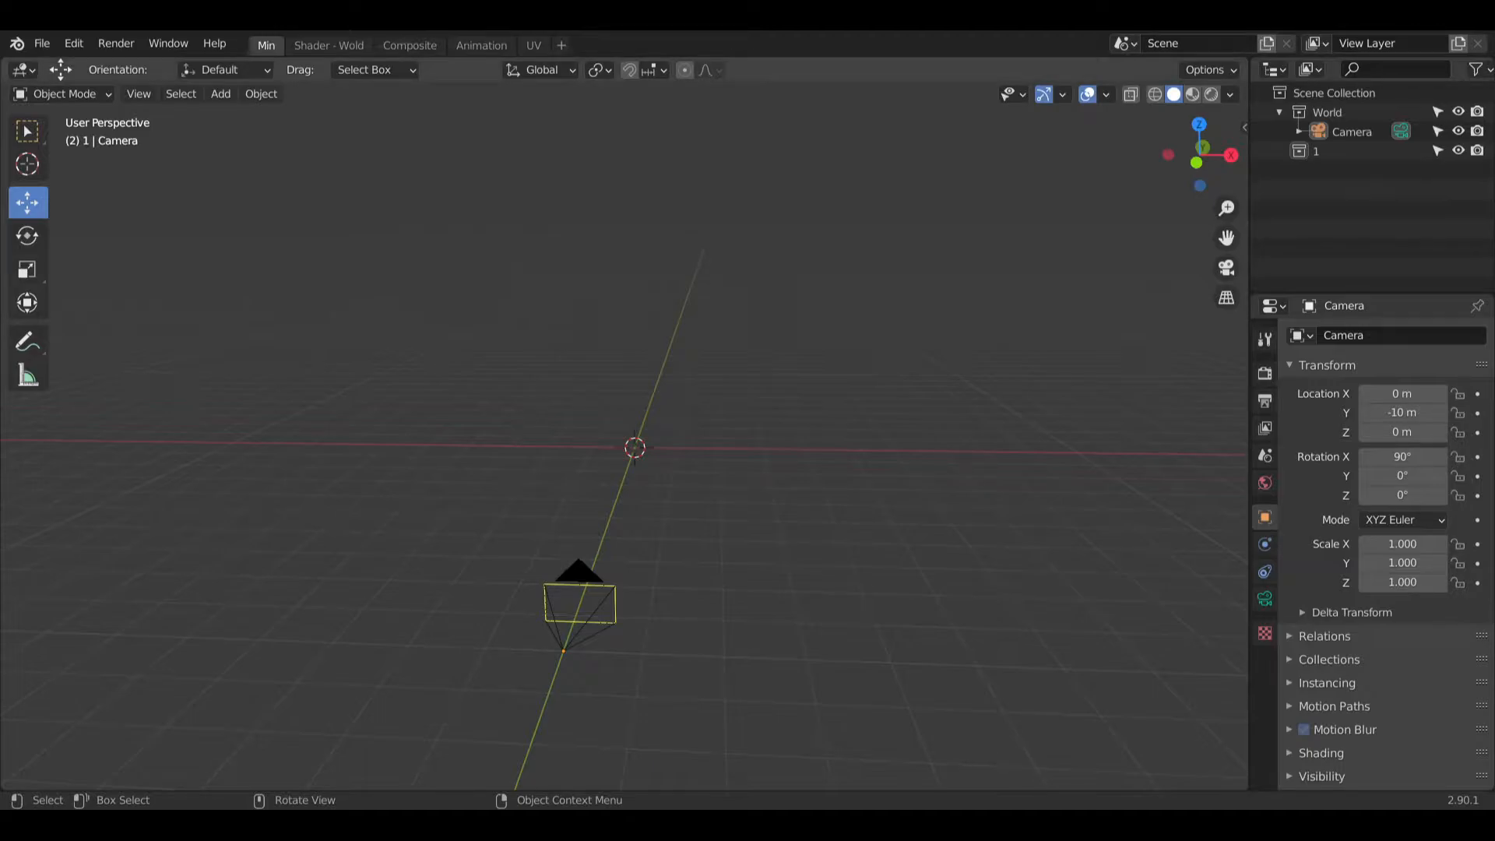
pyautogui.scroll(3, 625, 447)
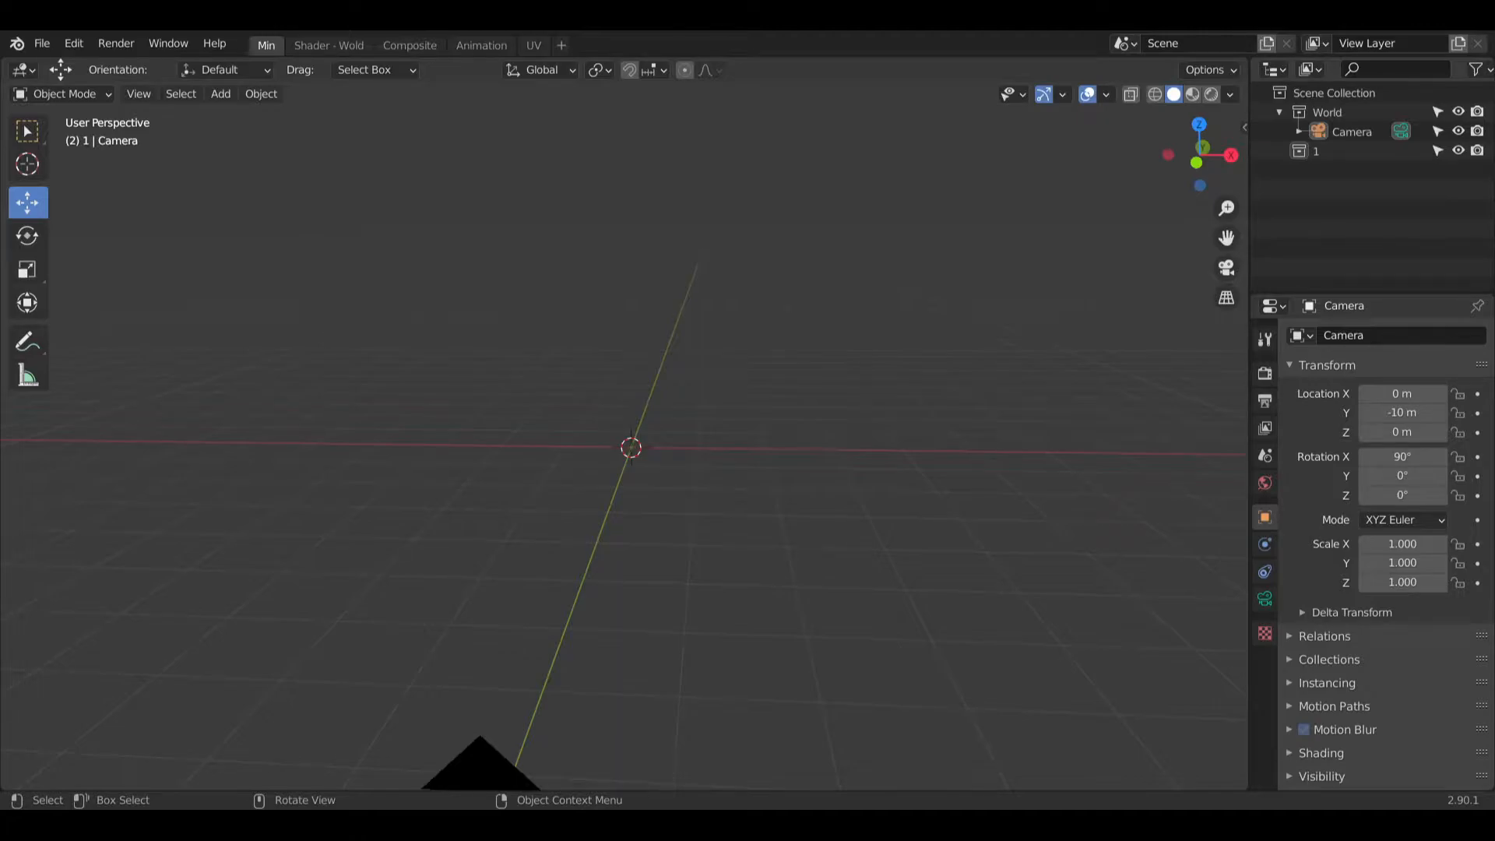
pyautogui.moveTo(591, 405); pyautogui.dragTo(574, 560, button='middle')
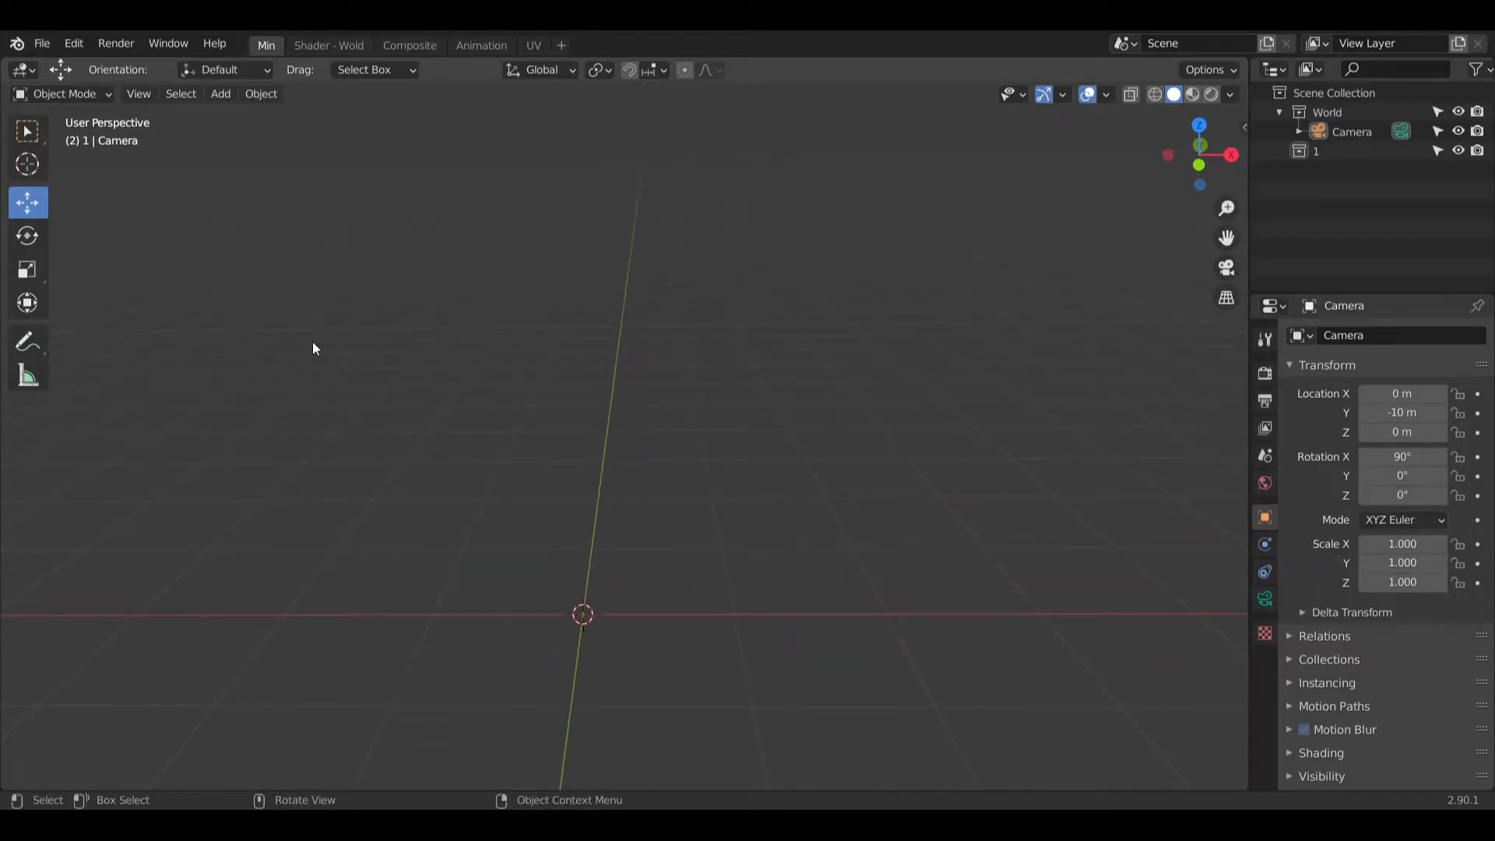
# Step: Add an ico sphere mesh at the world origin with 6 subdivisions
pyautogui.click(220, 94)
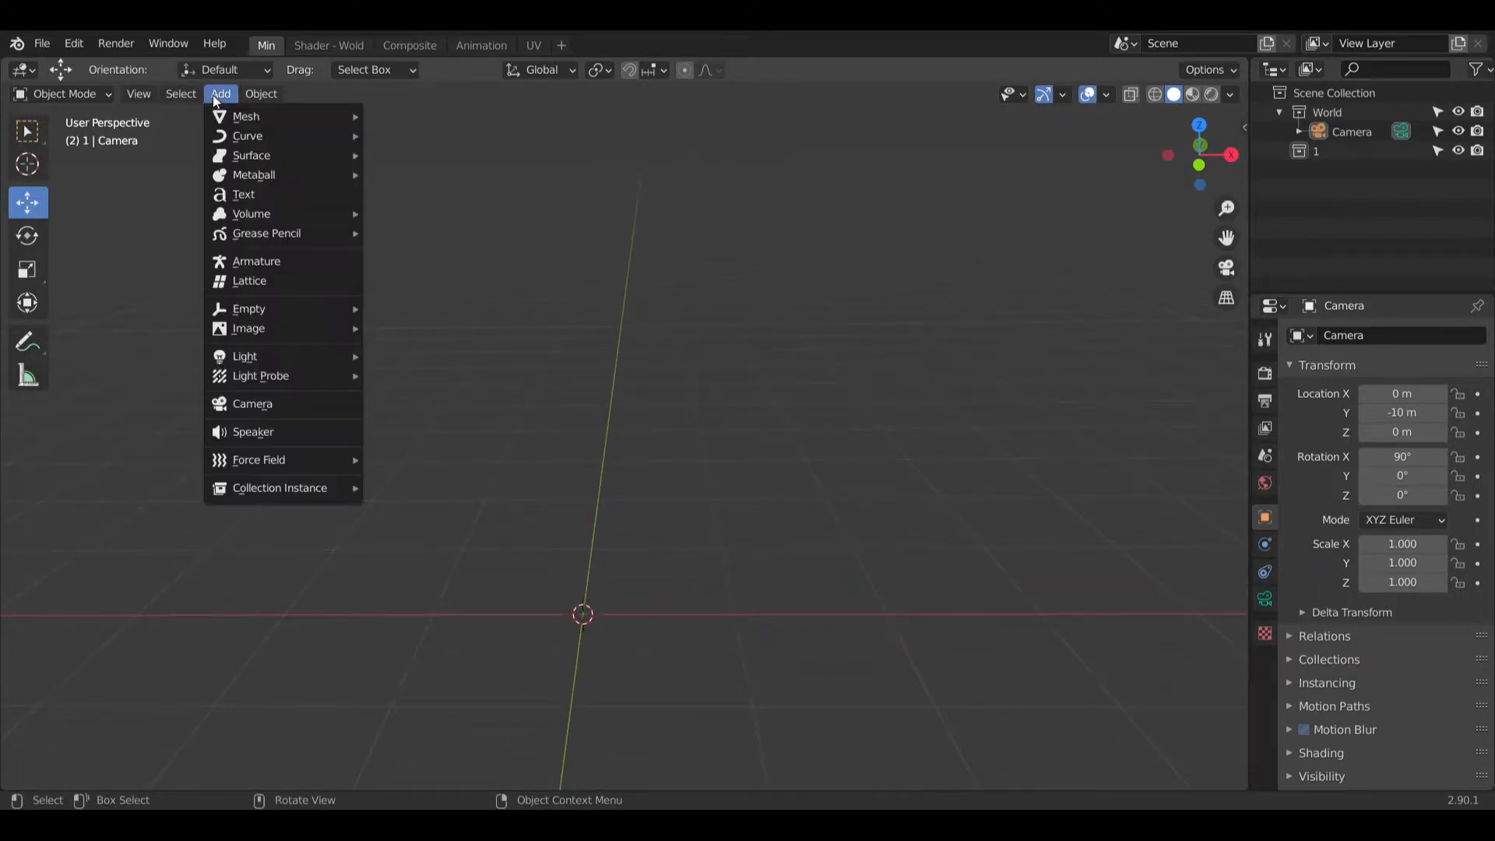
pyautogui.moveTo(246, 116)
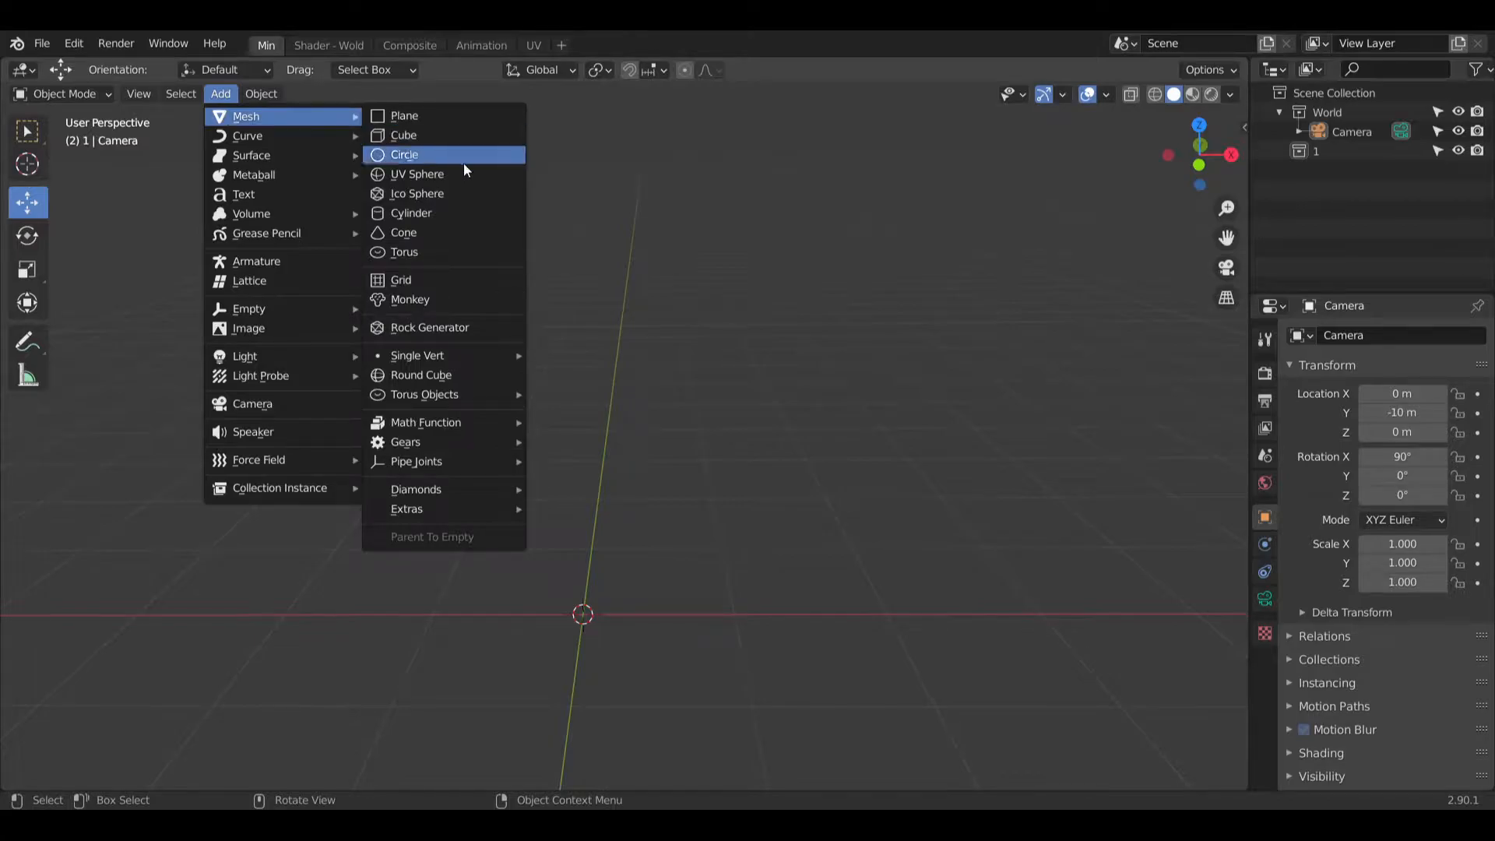
pyautogui.click(466, 192)
pyautogui.click(283, 584)
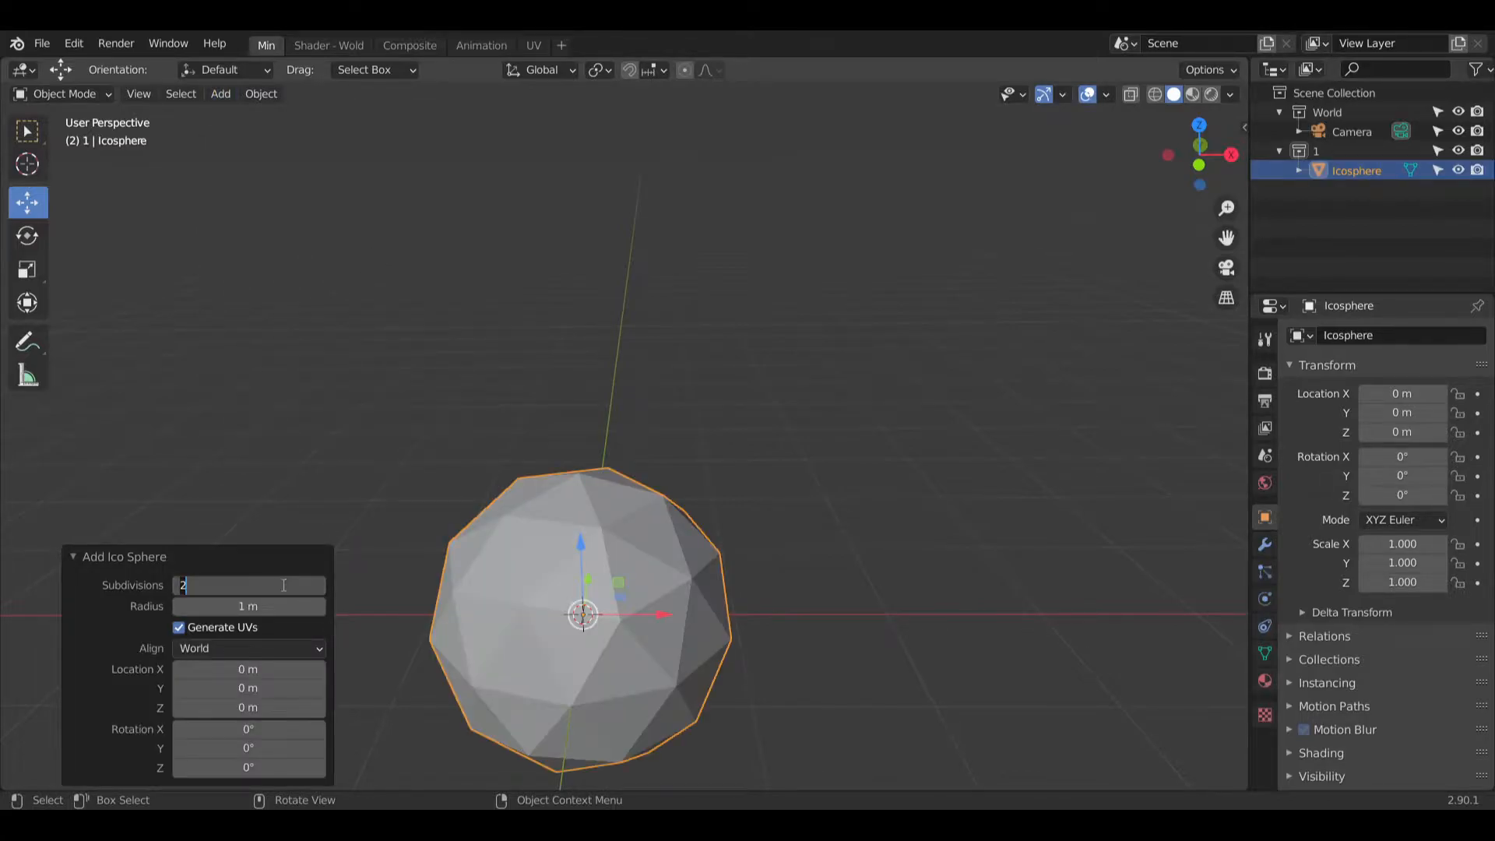
pyautogui.write('6')
pyautogui.press('Return')
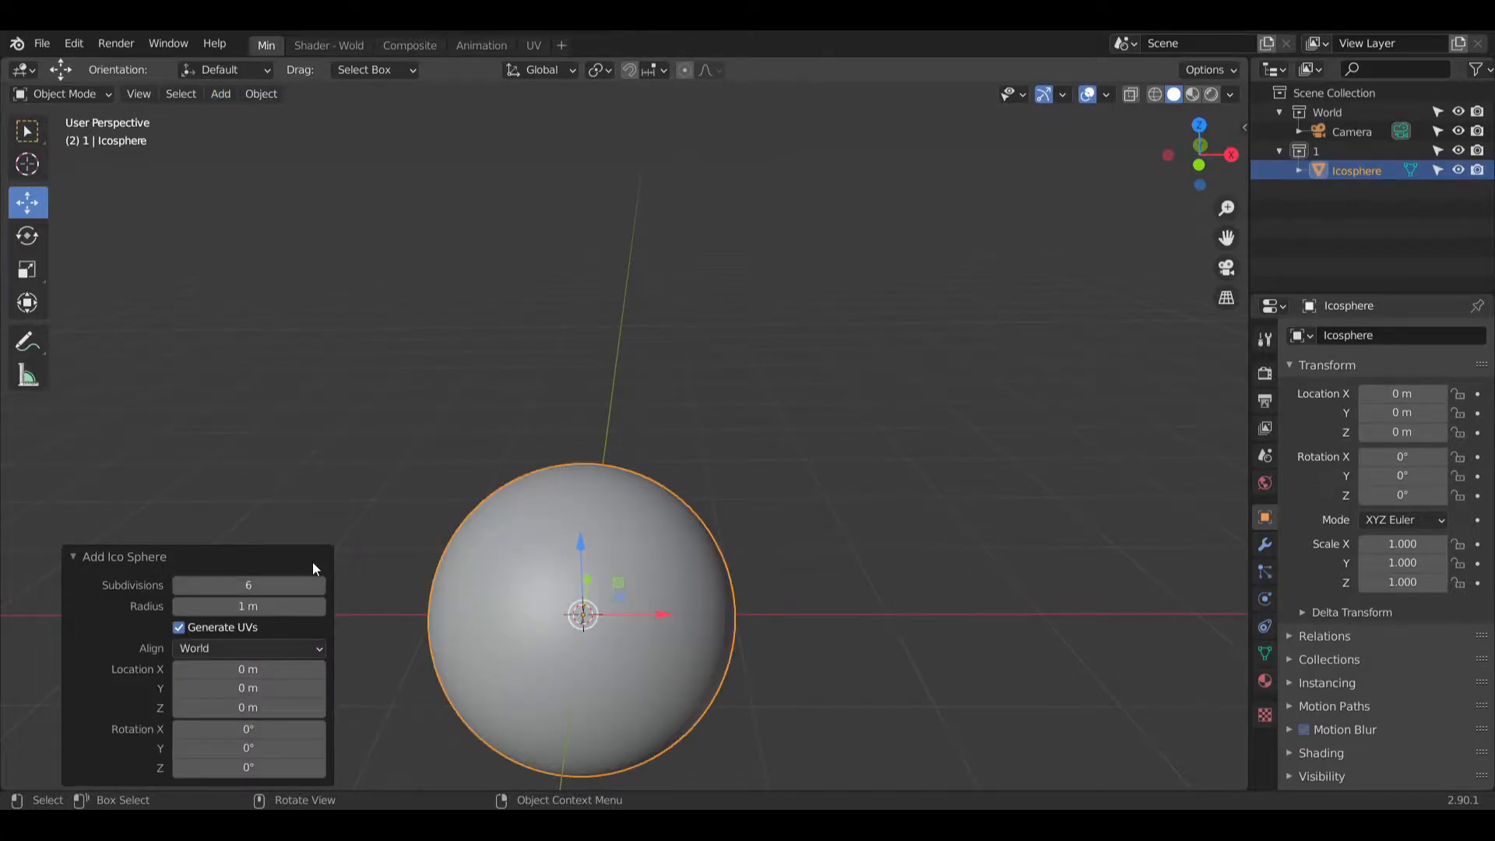
pyautogui.keyDown('shift'); pyautogui.moveTo(436, 422); pyautogui.dragTo(478, 341, button='middle'); pyautogui.keyUp('shift')
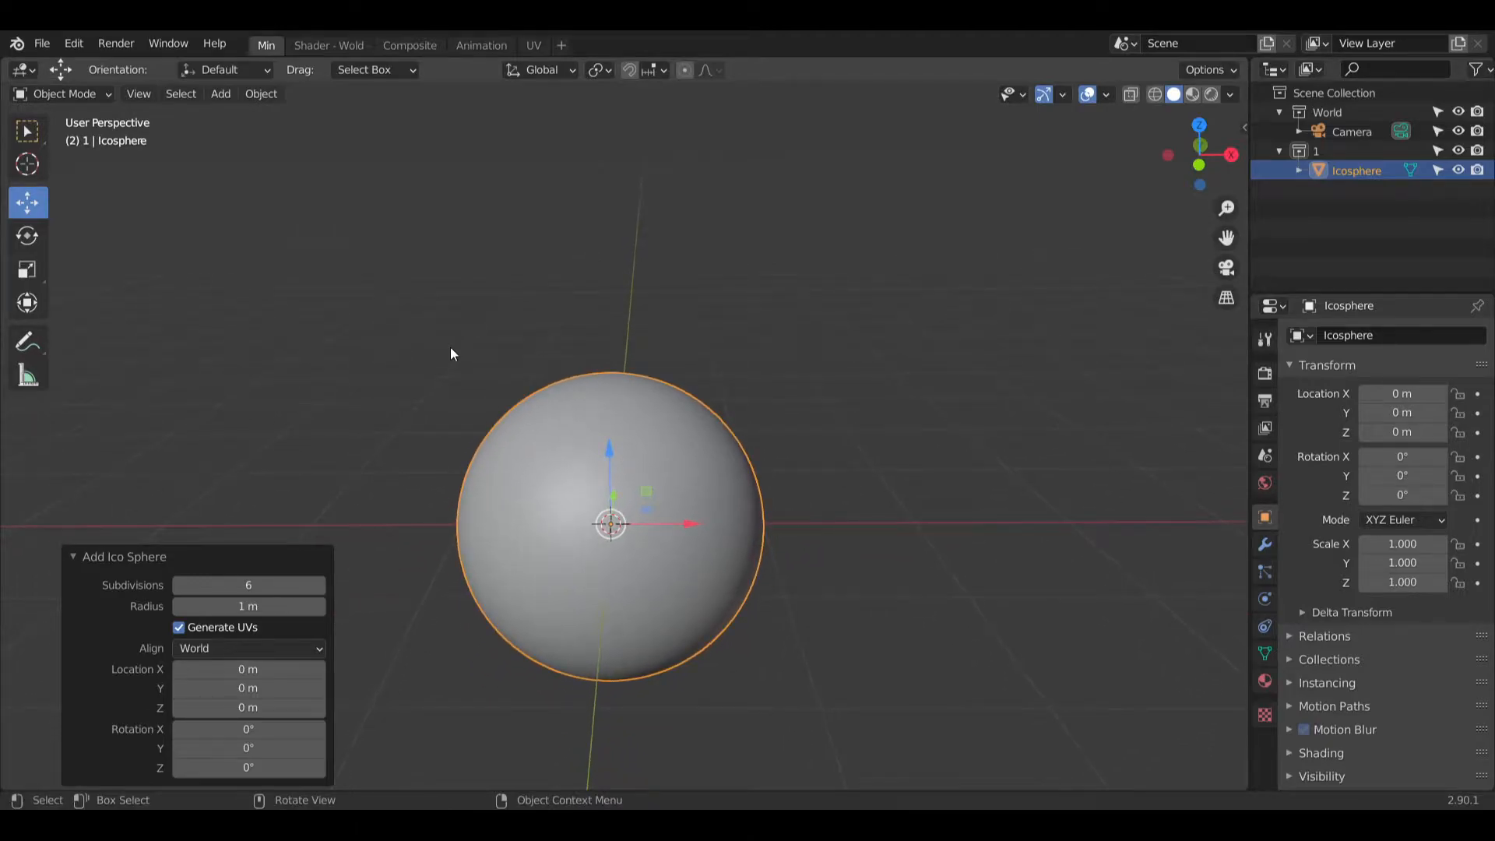
pyautogui.click(450, 348)
# Step: Enter Edit Mode on the sphere and raise its entire mesh along the Z axis
pyautogui.moveTo(464, 408); pyautogui.dragTo(320, 330, button='middle')
pyautogui.click(568, 458)
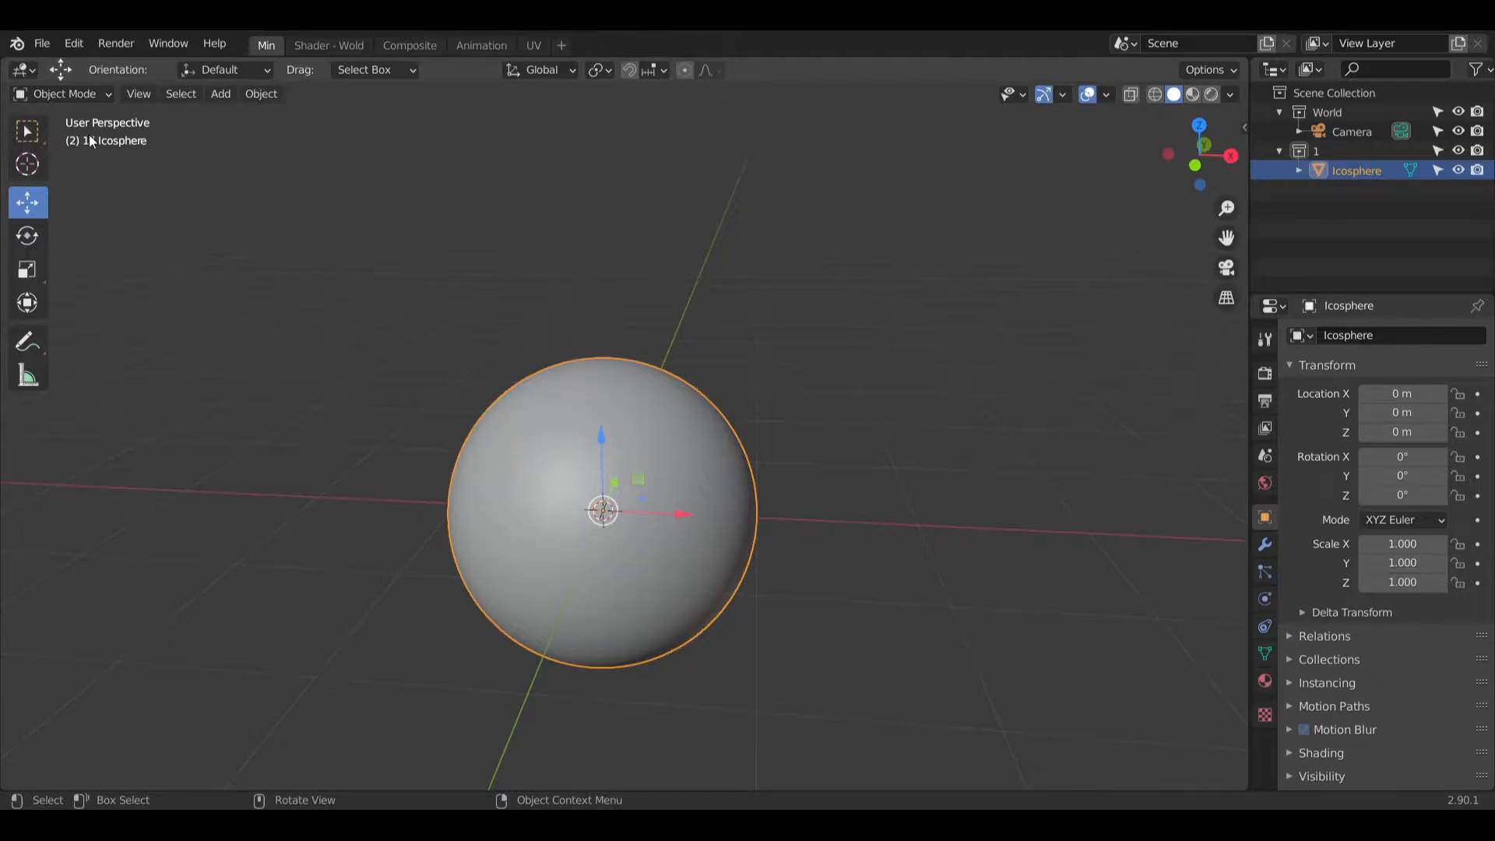
pyautogui.click(75, 95)
pyautogui.click(70, 138)
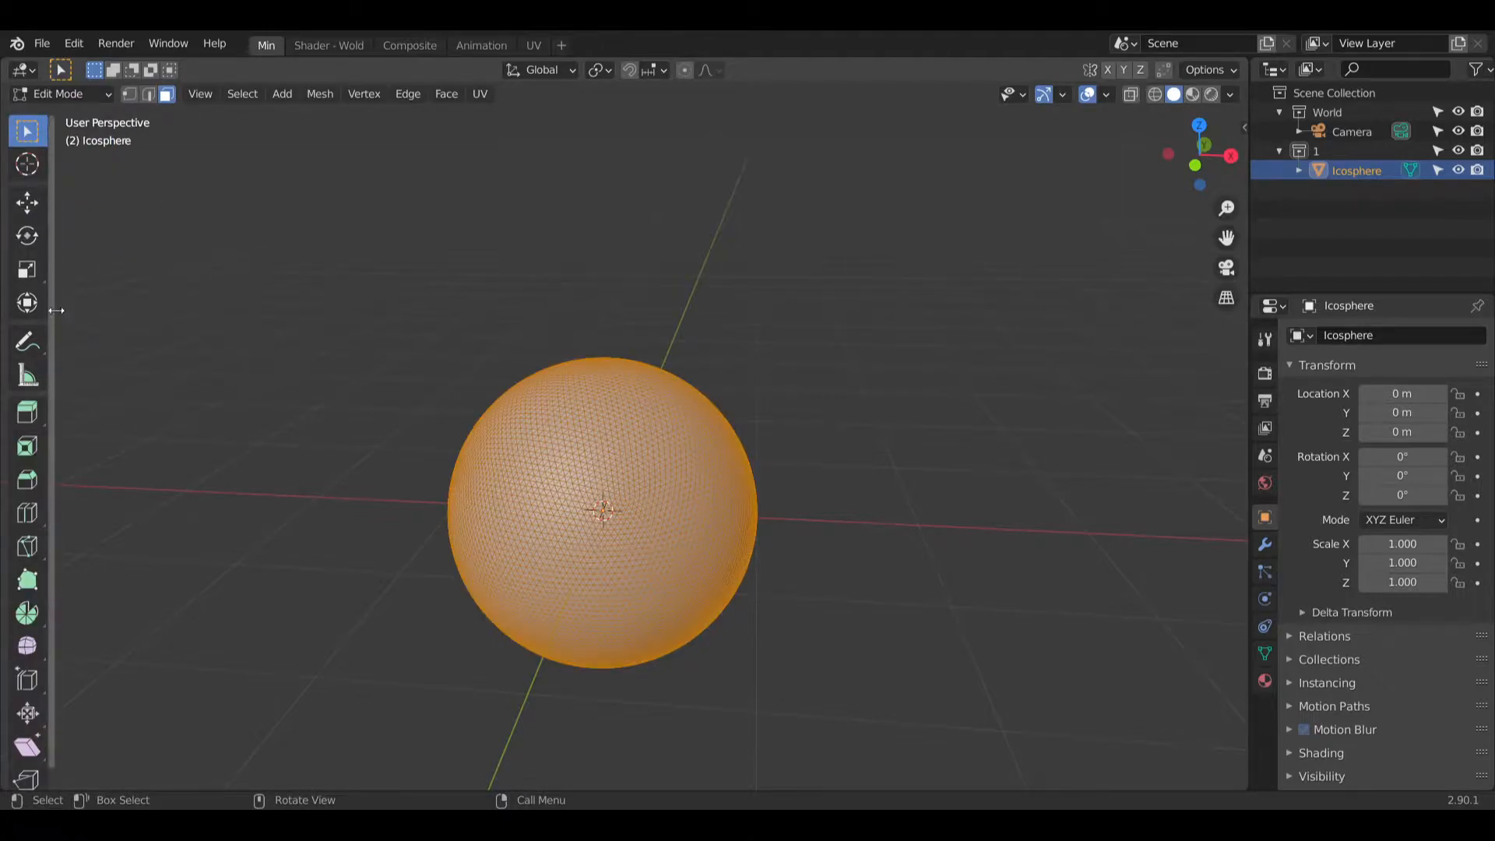
pyautogui.click(27, 303)
pyautogui.moveTo(601, 403); pyautogui.dragTo(607, 321)
# Step: Scale the whole mesh by about 1.4 along Z, and widen it by about 1.01 in X and Y
pyautogui.click(28, 269)
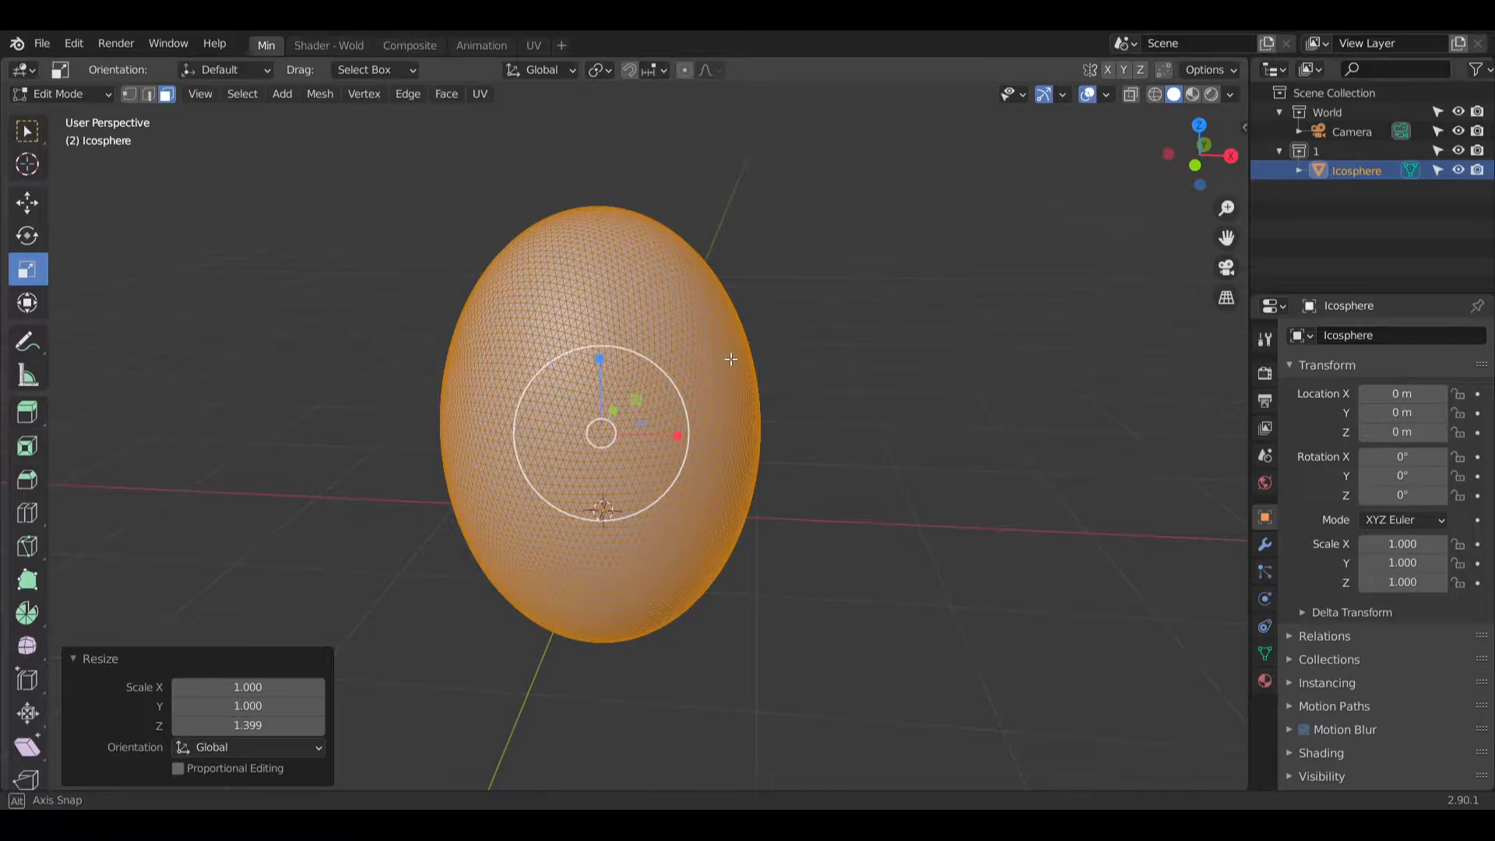
pyautogui.moveTo(607, 320); pyautogui.dragTo(697, 410, button='middle')
pyautogui.moveTo(699, 411); pyautogui.dragTo(699, 409)
pyautogui.moveTo(699, 409); pyautogui.dragTo(689, 431, button='middle')
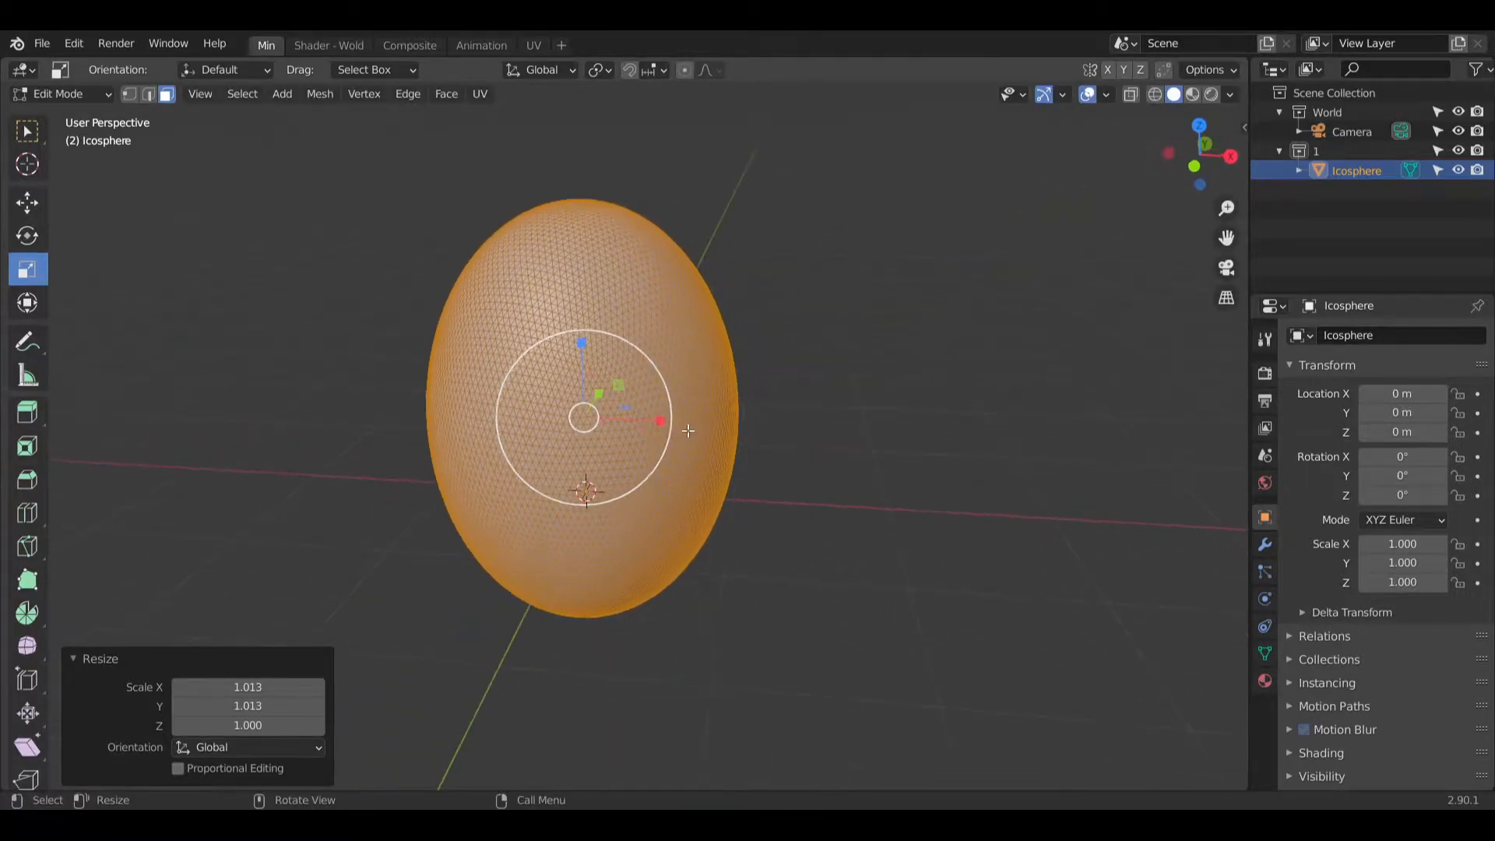
# Step: Shear the elongated mesh in several directions, including about -0.06 along X and about -0.26 along Z
pyautogui.click(28, 747)
pyautogui.moveTo(662, 442); pyautogui.dragTo(572, 438, button='middle')
pyautogui.moveTo(734, 271); pyautogui.dragTo(778, 254)
pyautogui.moveTo(778, 253); pyautogui.dragTo(774, 391, button='middle')
pyautogui.moveTo(783, 373); pyautogui.dragTo(780, 350)
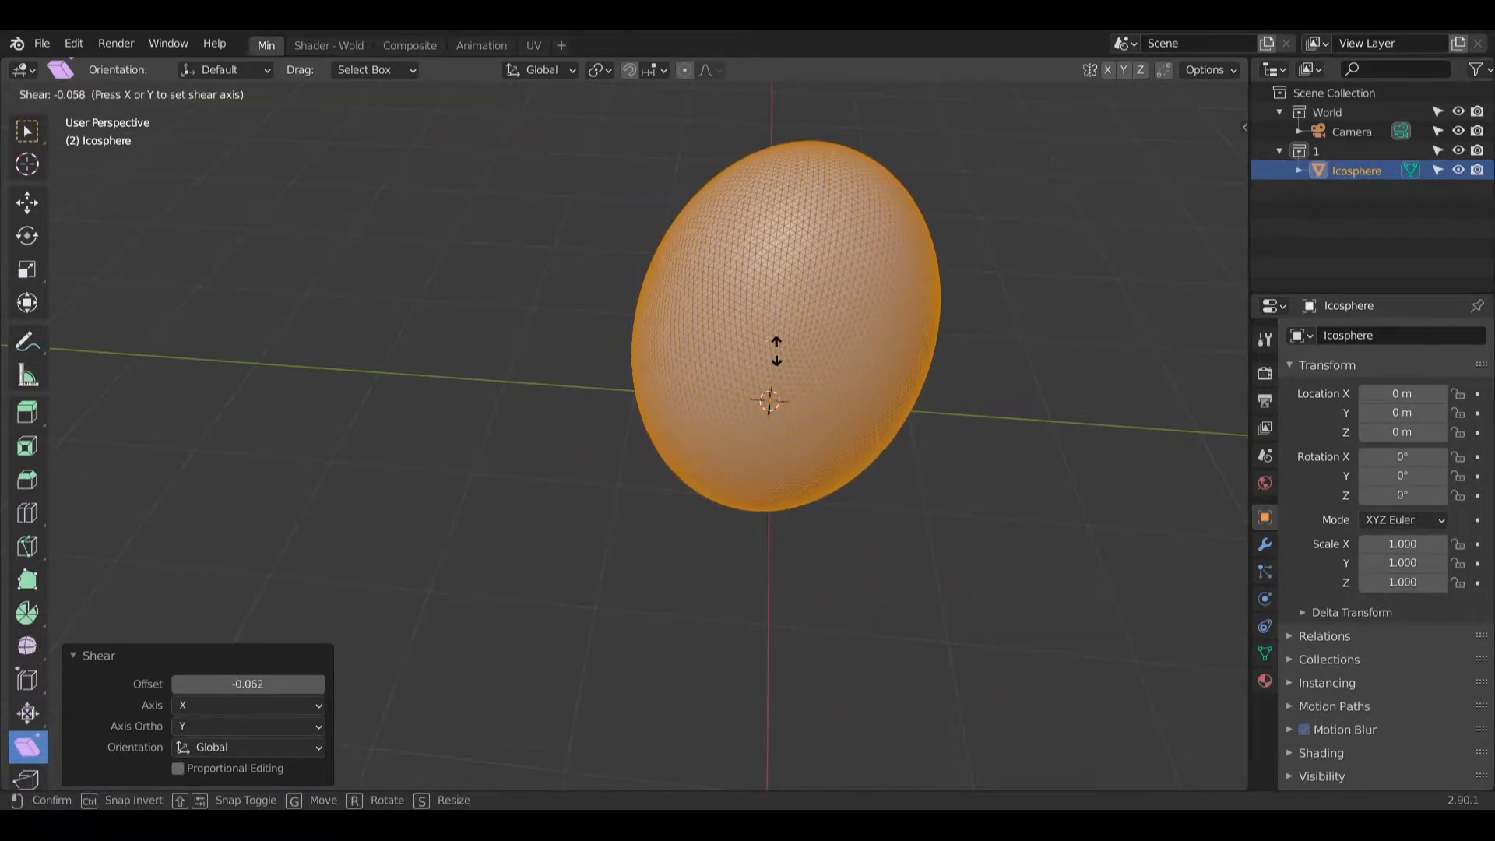
pyautogui.moveTo(645, 550); pyautogui.dragTo(462, 584, button='middle')
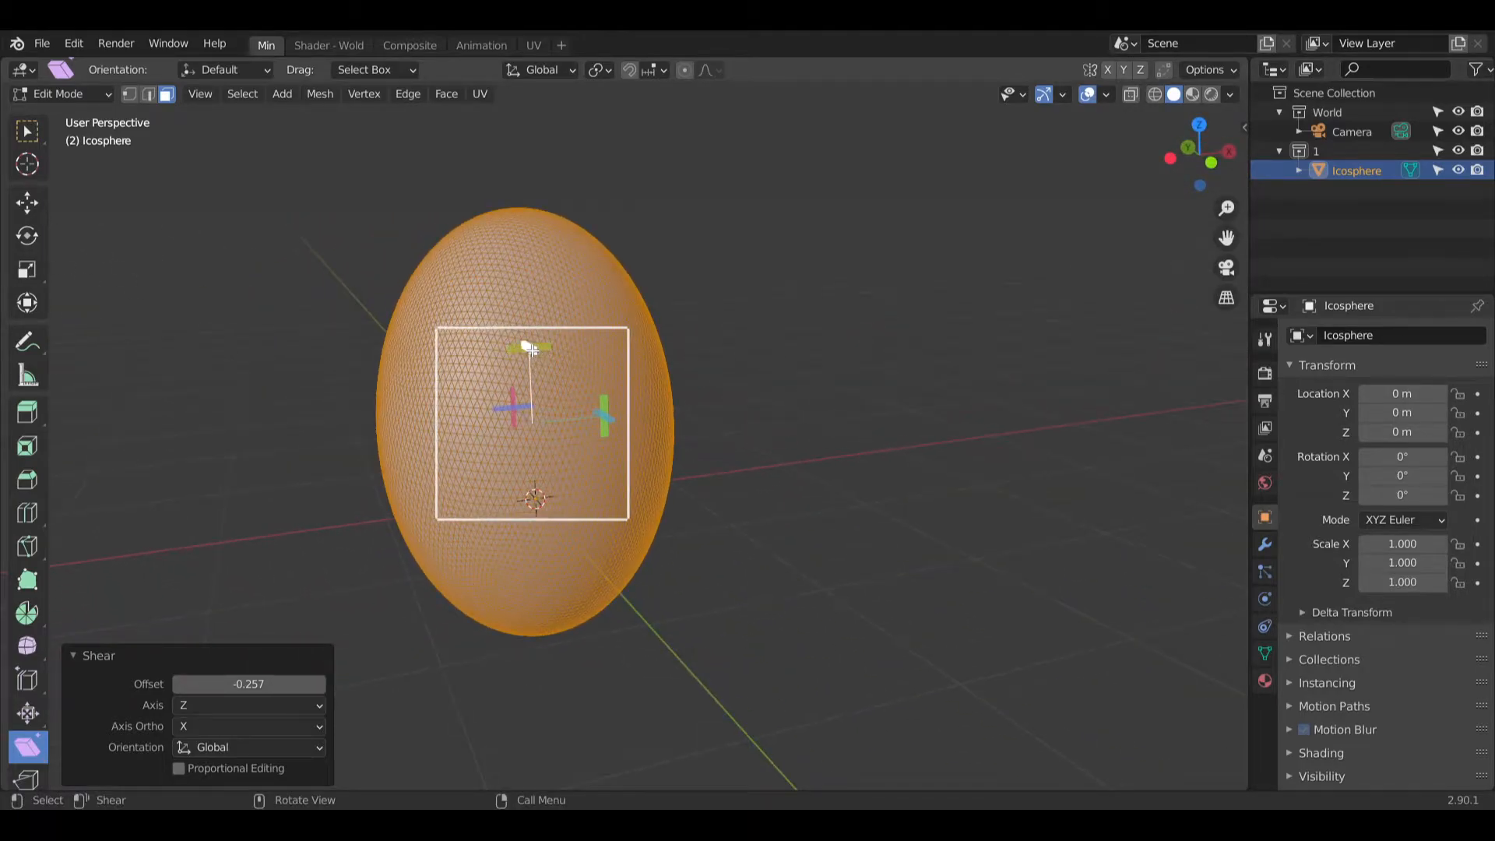
pyautogui.moveTo(524, 345); pyautogui.dragTo(601, 373)
pyautogui.moveTo(560, 400); pyautogui.dragTo(425, 409, button='middle')
pyautogui.keyDown('shift'); pyautogui.moveTo(379, 341); pyautogui.dragTo(441, 322, button='middle'); pyautogui.keyUp('shift')
pyautogui.click(466, 364)
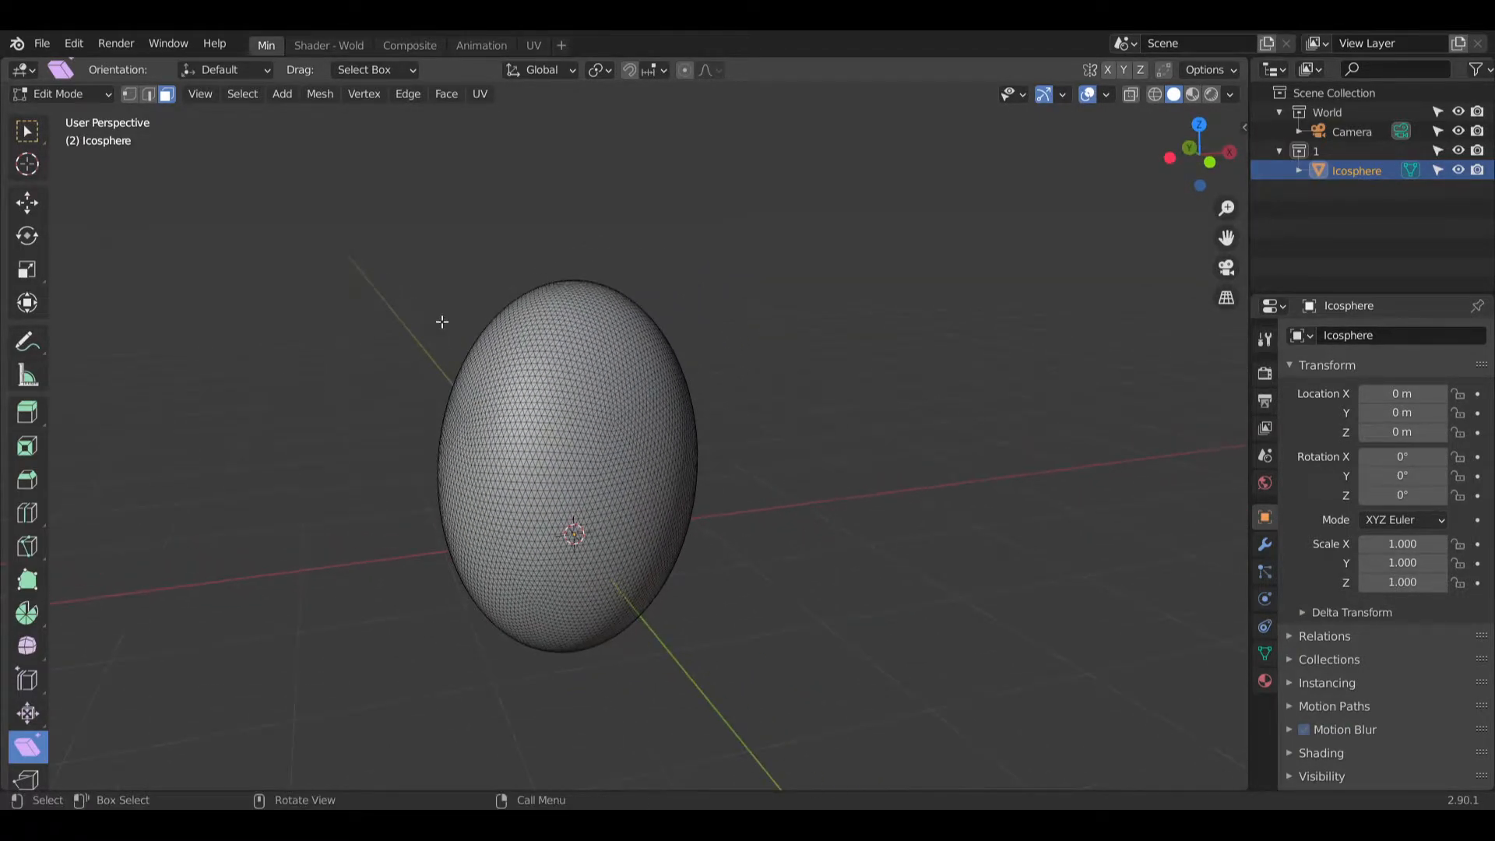
pyautogui.press('a')
# Step: Switch the object to Sculpt Mode and prepare the Smooth brush with a radius of 103 px
pyautogui.click(69, 98)
pyautogui.click(67, 154)
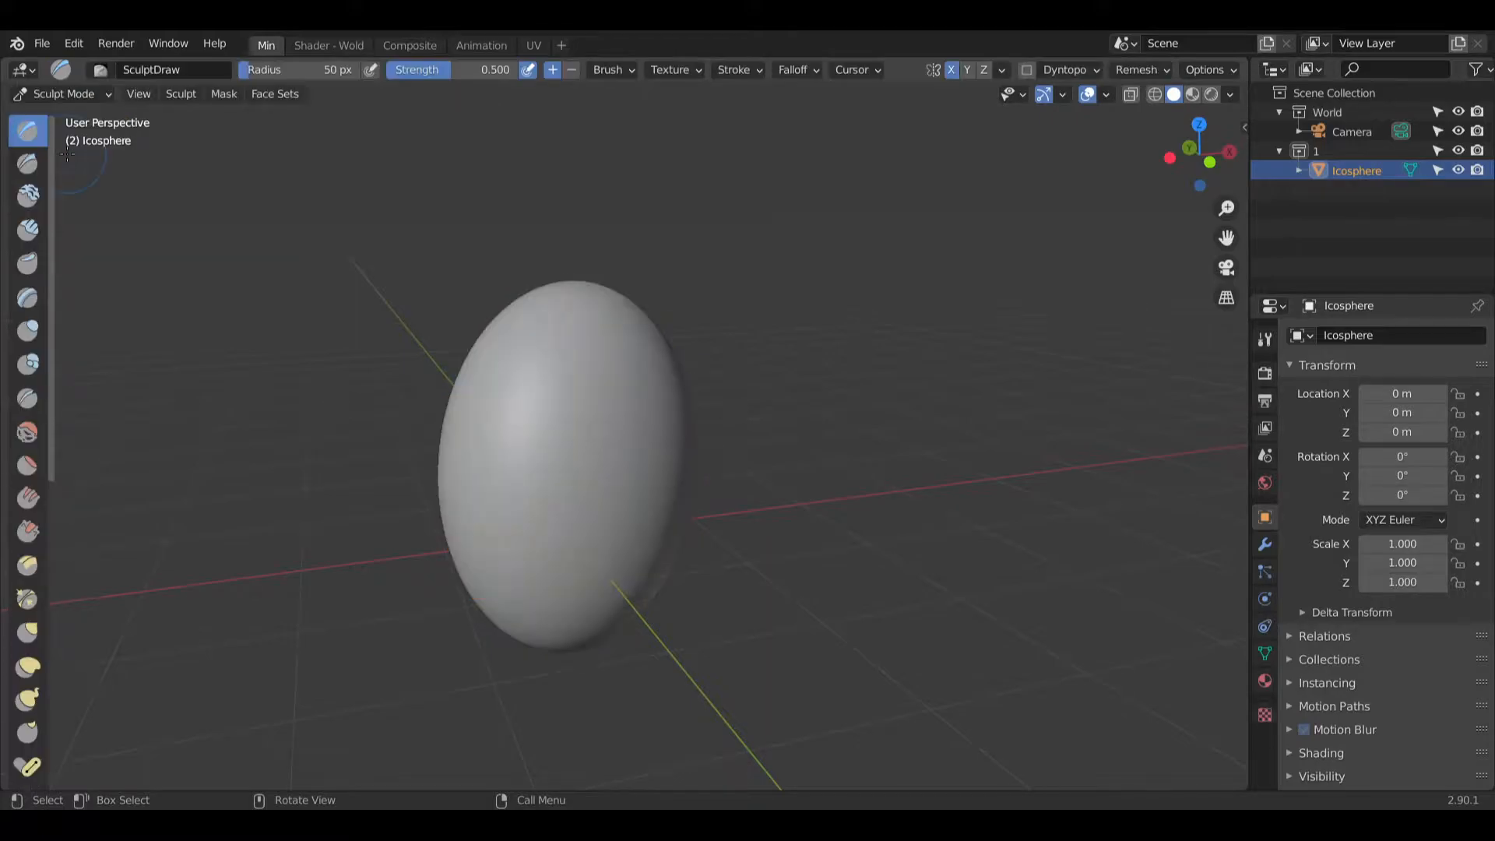
pyautogui.click(40, 339)
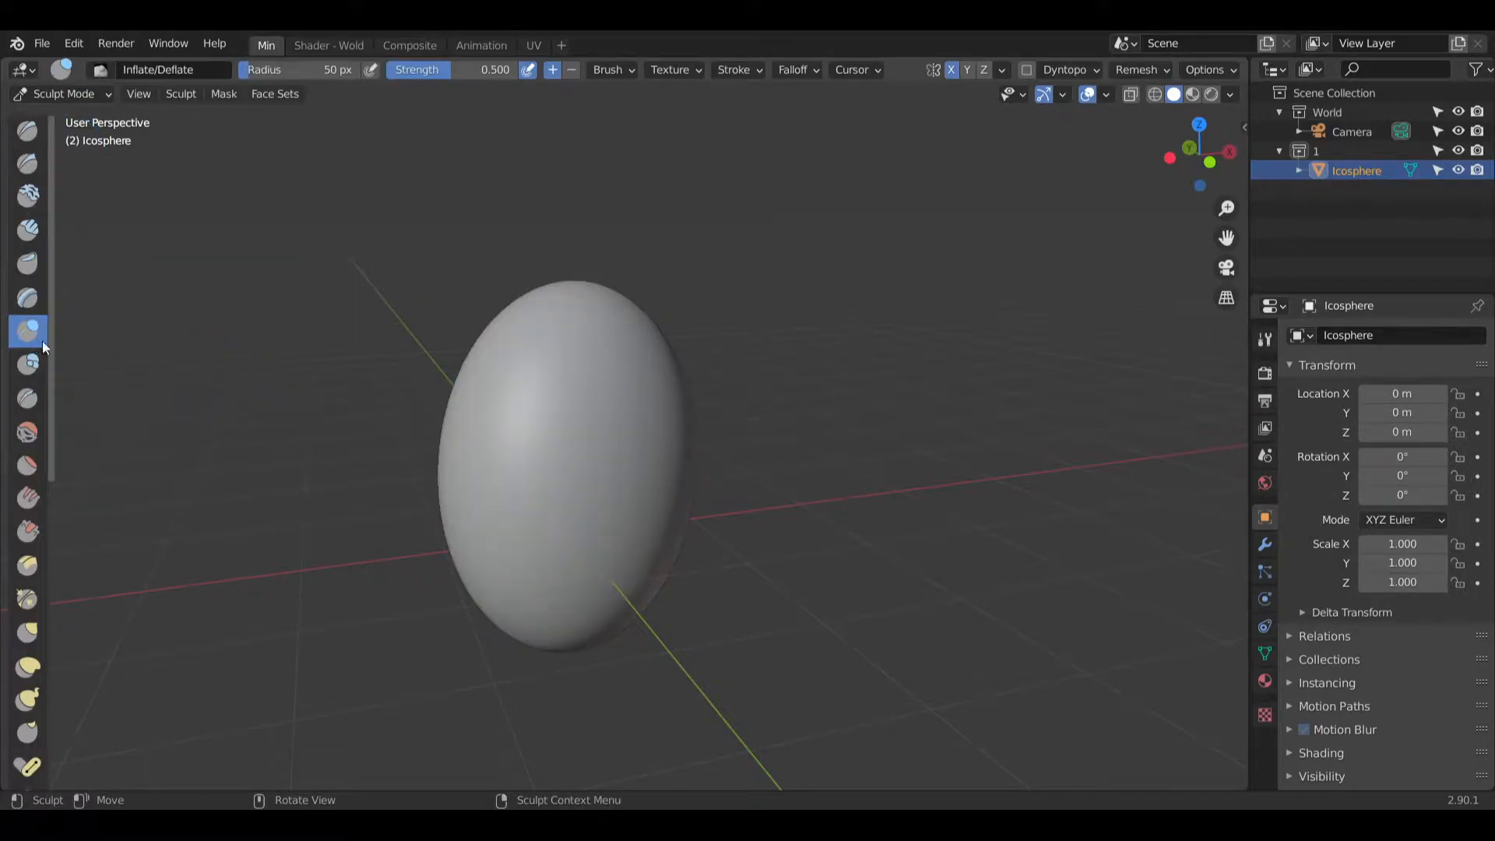
pyautogui.moveTo(448, 362); pyautogui.dragTo(465, 367, button='middle')
pyautogui.click(28, 435)
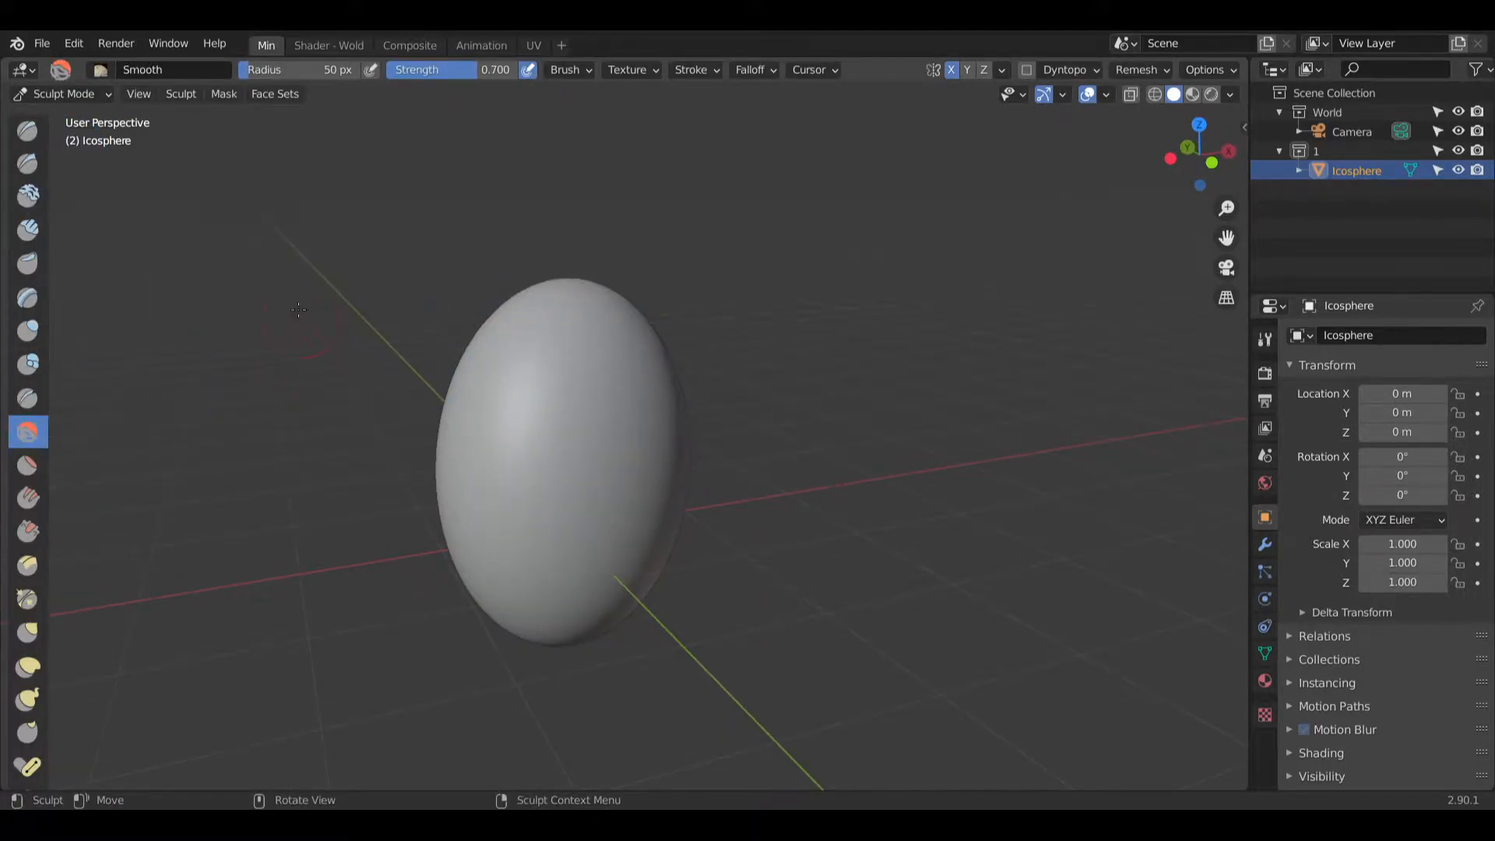
pyautogui.keyDown('shift'); pyautogui.moveTo(298, 310); pyautogui.dragTo(299, 377, button='middle'); pyautogui.keyUp('shift')
pyautogui.keyDown('ctrl'); pyautogui.scroll(6, 318, 386); pyautogui.keyUp('ctrl')
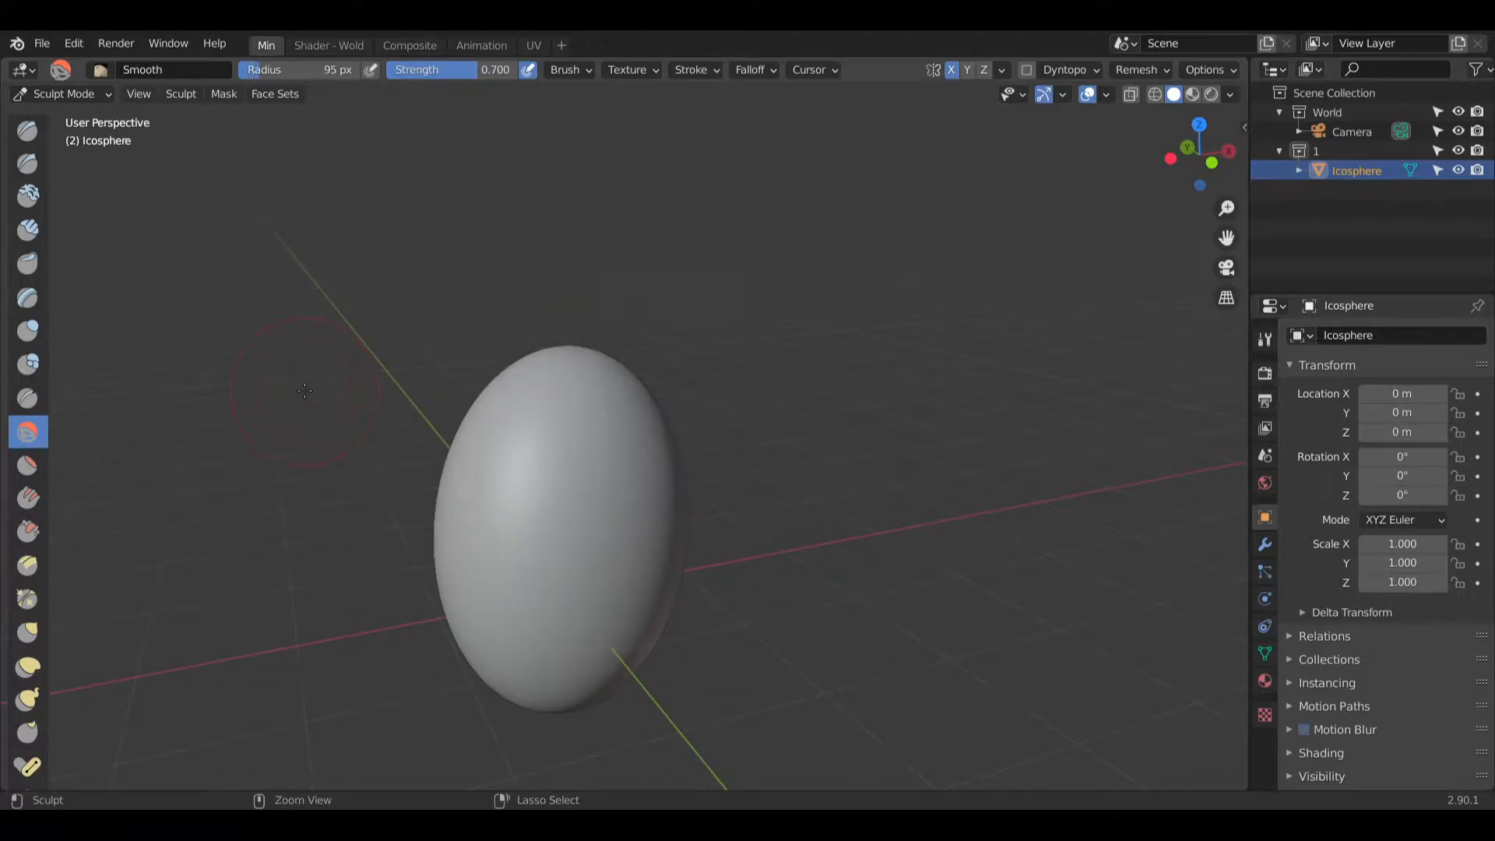
pyautogui.keyDown('ctrl'); pyautogui.scroll(-2, 305, 398); pyautogui.keyUp('ctrl')
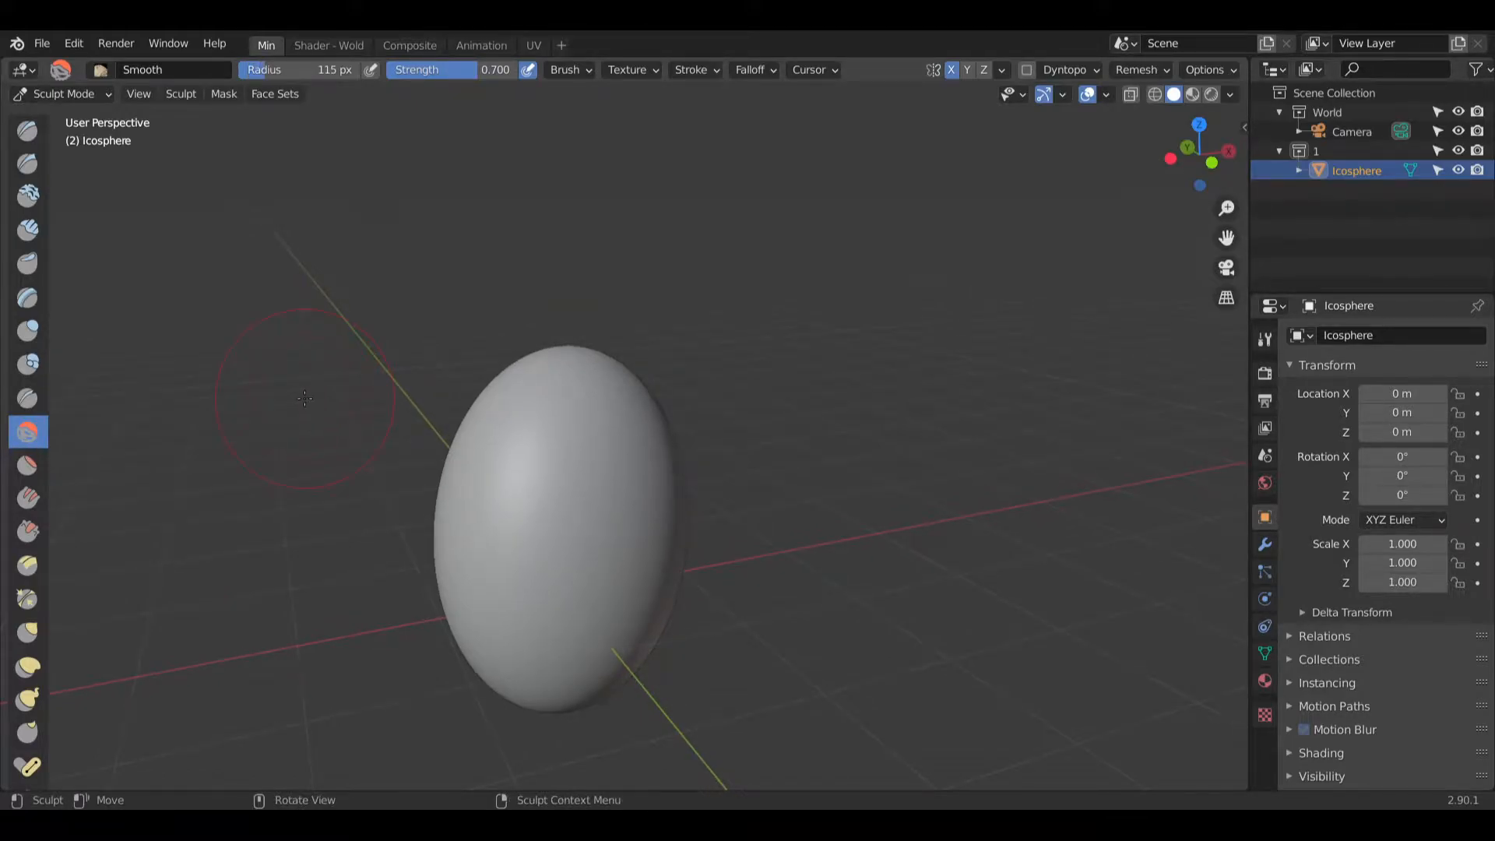
# Step: Smooth the upper part and sides of the ellipsoid from several angles to round it into an egg shape
pyautogui.moveTo(305, 409)
pyautogui.keyDown('shift'); pyautogui.mouseDown(button='middle')
pyautogui.moveTo(349, 327)
pyautogui.moveTo(413, 359)
pyautogui.mouseUp(button='middle'); pyautogui.keyUp('shift')
pyautogui.moveTo(537, 350)
pyautogui.mouseDown()
pyautogui.moveTo(557, 251)
pyautogui.moveTo(614, 357)
pyautogui.moveTo(635, 443)
pyautogui.moveTo(619, 315)
pyautogui.moveTo(595, 359)
pyautogui.mouseUp()
pyautogui.moveTo(544, 280)
pyautogui.mouseDown()
pyautogui.moveTo(460, 414)
pyautogui.moveTo(594, 347)
pyautogui.moveTo(619, 369)
pyautogui.mouseUp()
pyautogui.moveTo(677, 428); pyautogui.dragTo(588, 407, button='middle')
pyautogui.moveTo(660, 402)
pyautogui.mouseDown()
pyautogui.moveTo(750, 438)
pyautogui.moveTo(677, 374)
pyautogui.moveTo(787, 444)
pyautogui.mouseUp()
pyautogui.moveTo(787, 444)
pyautogui.mouseDown(button='middle')
pyautogui.moveTo(845, 475)
pyautogui.moveTo(769, 522)
pyautogui.mouseUp(button='middle')
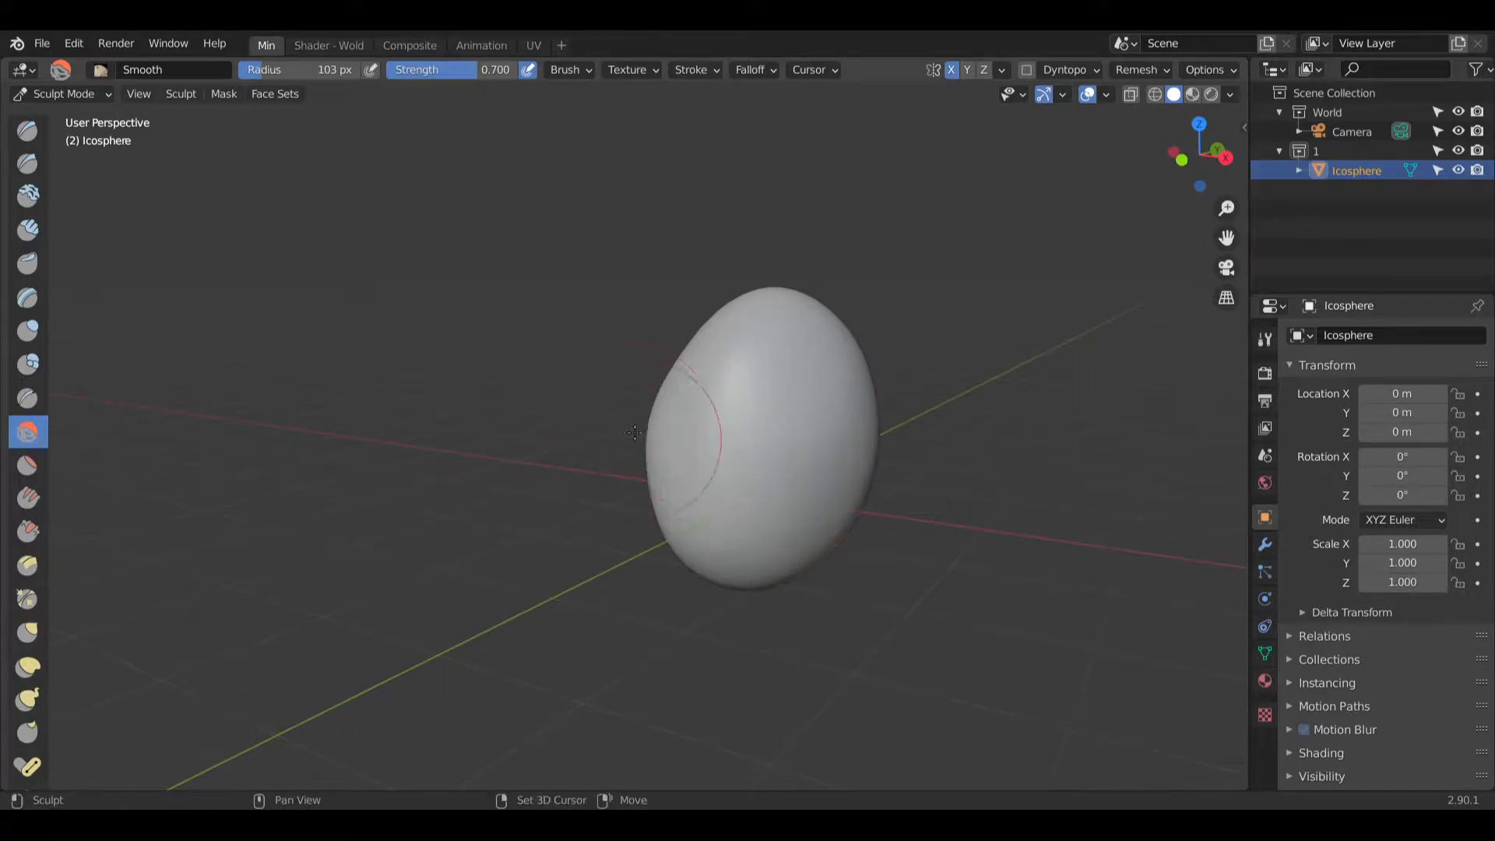
pyautogui.moveTo(704, 409)
pyautogui.mouseDown(button='middle')
pyautogui.moveTo(832, 448)
pyautogui.moveTo(557, 407)
pyautogui.mouseUp(button='middle')
pyautogui.moveTo(544, 324)
pyautogui.mouseDown(button='middle')
pyautogui.moveTo(687, 375)
pyautogui.moveTo(671, 413)
pyautogui.mouseUp(button='middle')
pyautogui.moveTo(615, 401); pyautogui.dragTo(610, 483)
# Step: Swell both sides of the egg symmetrically with a Blob brush stroke
pyautogui.moveTo(614, 492); pyautogui.dragTo(736, 476, button='middle')
pyautogui.moveTo(612, 429); pyautogui.dragTo(450, 430, button='middle')
pyautogui.click(28, 363)
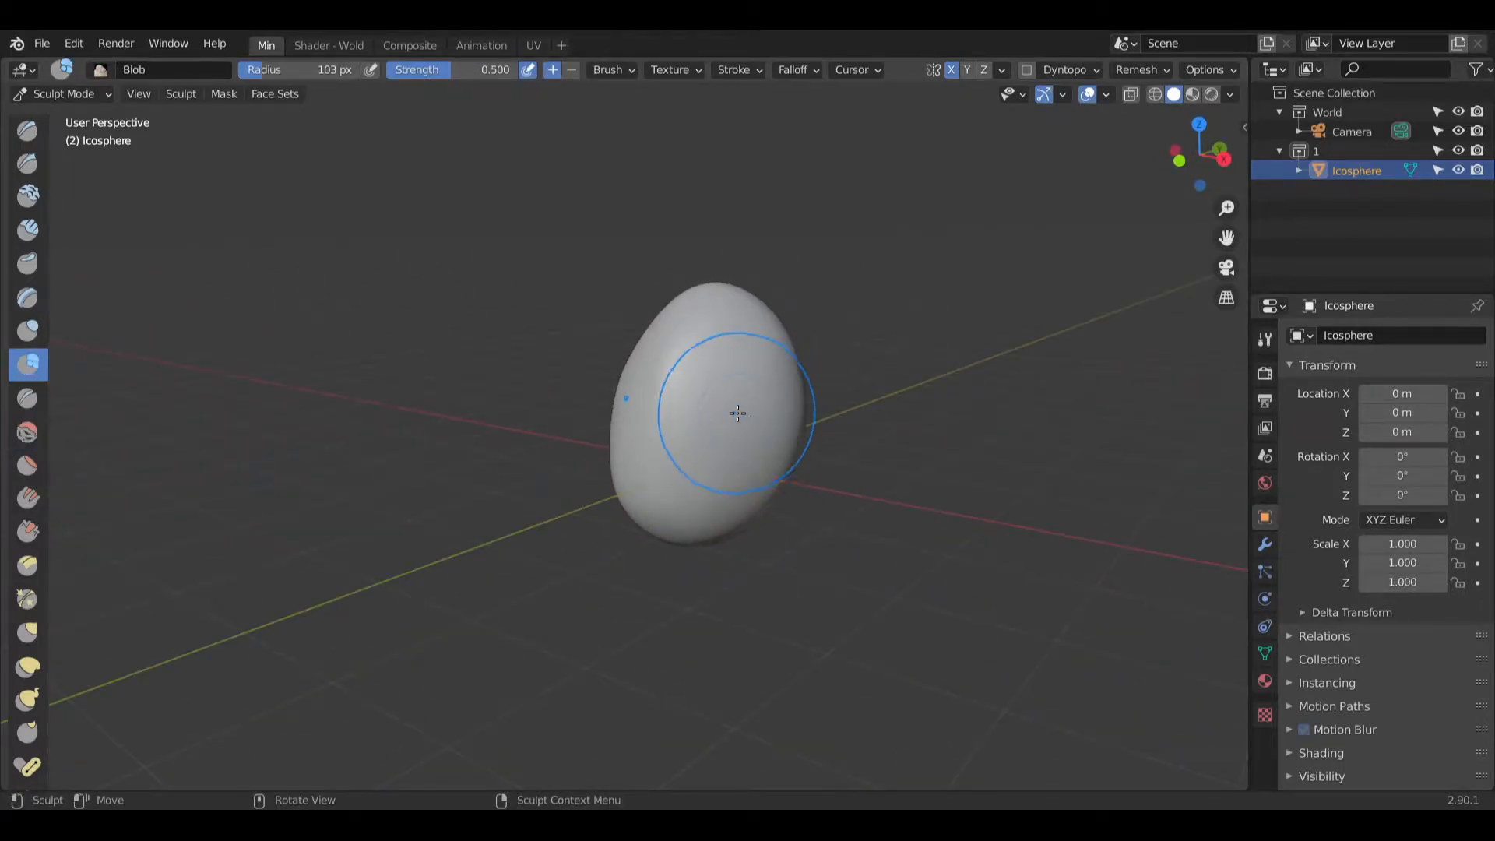
pyautogui.moveTo(734, 410)
pyautogui.mouseDown()
pyautogui.moveTo(701, 408)
pyautogui.moveTo(740, 434)
pyautogui.moveTo(764, 358)
pyautogui.moveTo(763, 413)
pyautogui.moveTo(732, 459)
pyautogui.moveTo(650, 507)
pyautogui.moveTo(743, 467)
pyautogui.moveTo(741, 434)
pyautogui.mouseUp()
# Step: Blend the bulged sides back into an even egg form with Smooth brush strokes all around
pyautogui.hotkey('shift', 's')
pyautogui.moveTo(829, 378)
pyautogui.mouseDown()
pyautogui.moveTo(657, 404)
pyautogui.moveTo(688, 357)
pyautogui.moveTo(691, 484)
pyautogui.moveTo(761, 407)
pyautogui.moveTo(801, 394)
pyautogui.moveTo(747, 530)
pyautogui.moveTo(614, 418)
pyautogui.moveTo(703, 347)
pyautogui.moveTo(685, 428)
pyautogui.moveTo(654, 394)
pyautogui.mouseUp()
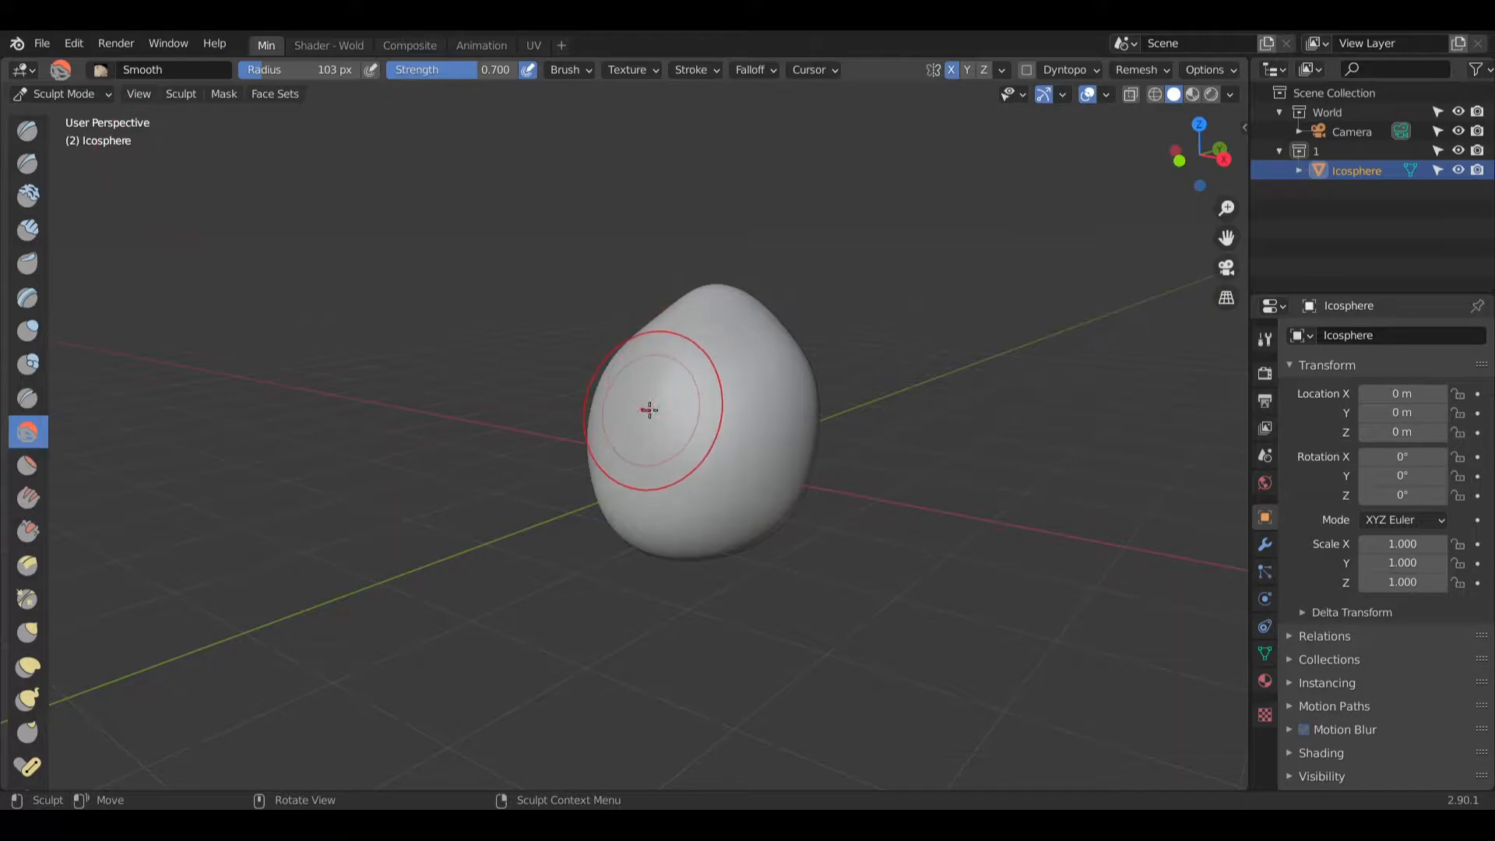
pyautogui.moveTo(650, 410); pyautogui.dragTo(740, 384, button='middle')
pyautogui.moveTo(628, 334)
pyautogui.mouseDown()
pyautogui.moveTo(630, 319)
pyautogui.moveTo(562, 363)
pyautogui.moveTo(535, 418)
pyautogui.mouseUp()
pyautogui.moveTo(535, 417); pyautogui.dragTo(611, 414, button='middle')
pyautogui.moveTo(506, 385)
pyautogui.mouseDown()
pyautogui.moveTo(496, 400)
pyautogui.moveTo(527, 374)
pyautogui.moveTo(598, 376)
pyautogui.mouseUp()
pyautogui.moveTo(598, 376)
pyautogui.mouseDown(button='middle')
pyautogui.moveTo(794, 442)
pyautogui.moveTo(728, 334)
pyautogui.mouseUp(button='middle')
pyautogui.moveTo(727, 335)
pyautogui.mouseDown()
pyautogui.moveTo(680, 377)
pyautogui.moveTo(604, 361)
pyautogui.mouseUp()
pyautogui.moveTo(586, 366); pyautogui.dragTo(662, 368, button='middle')
pyautogui.moveTo(551, 383); pyautogui.dragTo(576, 407)
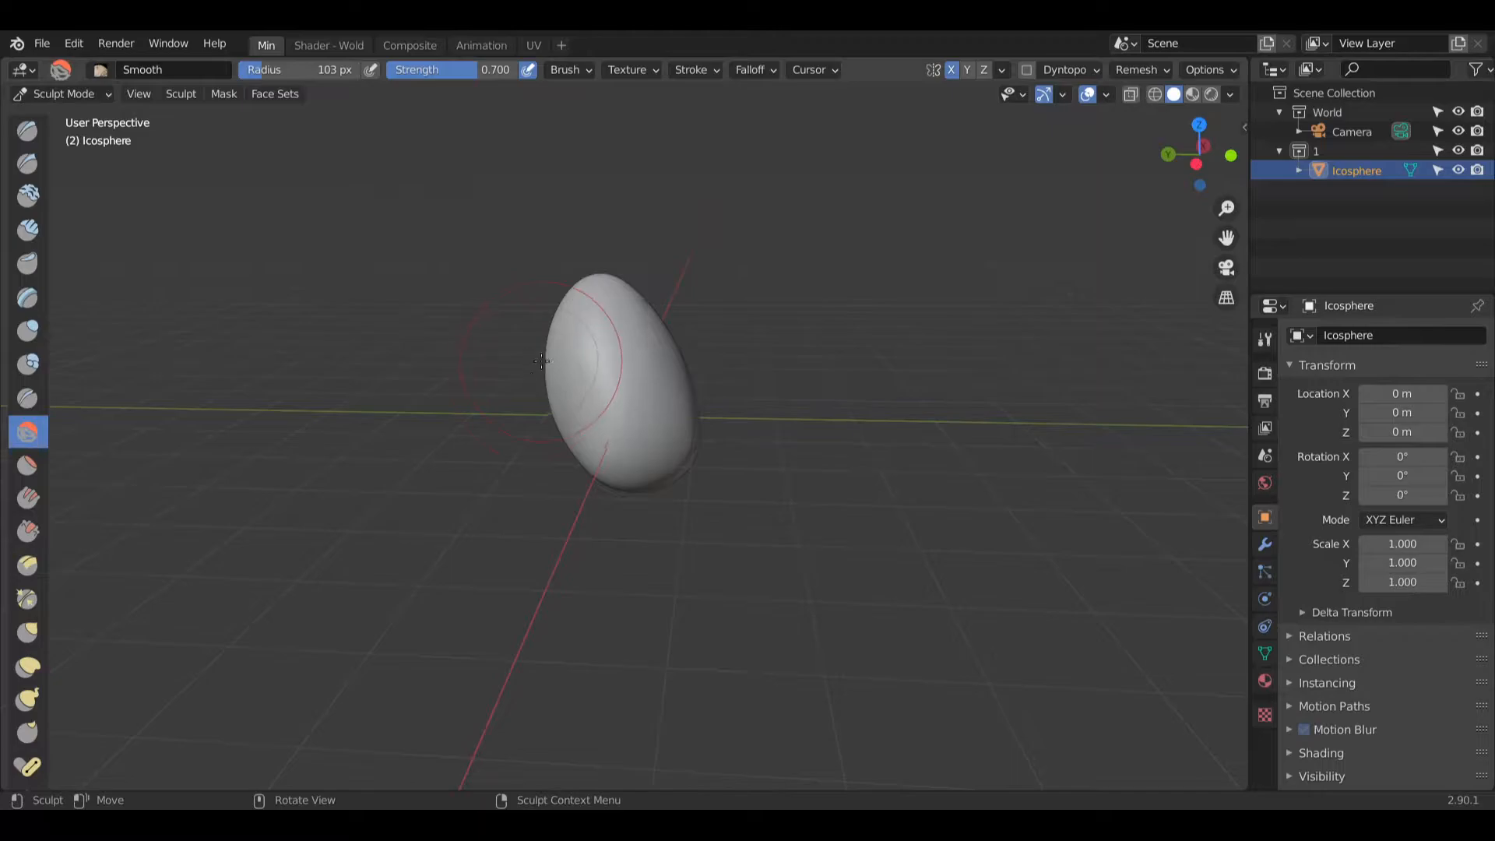
pyautogui.moveTo(576, 406)
pyautogui.mouseDown(button='middle')
pyautogui.moveTo(608, 444)
pyautogui.moveTo(482, 440)
pyautogui.mouseUp(button='middle')
pyautogui.moveTo(766, 401)
pyautogui.mouseDown()
pyautogui.moveTo(744, 384)
pyautogui.moveTo(801, 350)
pyautogui.mouseUp()
pyautogui.moveTo(801, 351)
pyautogui.mouseDown(button='middle')
pyautogui.moveTo(867, 361)
pyautogui.moveTo(833, 366)
pyautogui.mouseUp(button='middle')
pyautogui.moveTo(851, 436)
pyautogui.mouseDown(button='middle')
pyautogui.moveTo(651, 521)
pyautogui.moveTo(670, 510)
pyautogui.moveTo(577, 474)
pyautogui.moveTo(556, 410)
pyautogui.moveTo(576, 560)
pyautogui.moveTo(720, 444)
pyautogui.moveTo(560, 405)
pyautogui.moveTo(474, 364)
pyautogui.moveTo(564, 396)
pyautogui.moveTo(574, 381)
pyautogui.moveTo(479, 312)
pyautogui.mouseUp(button='middle')
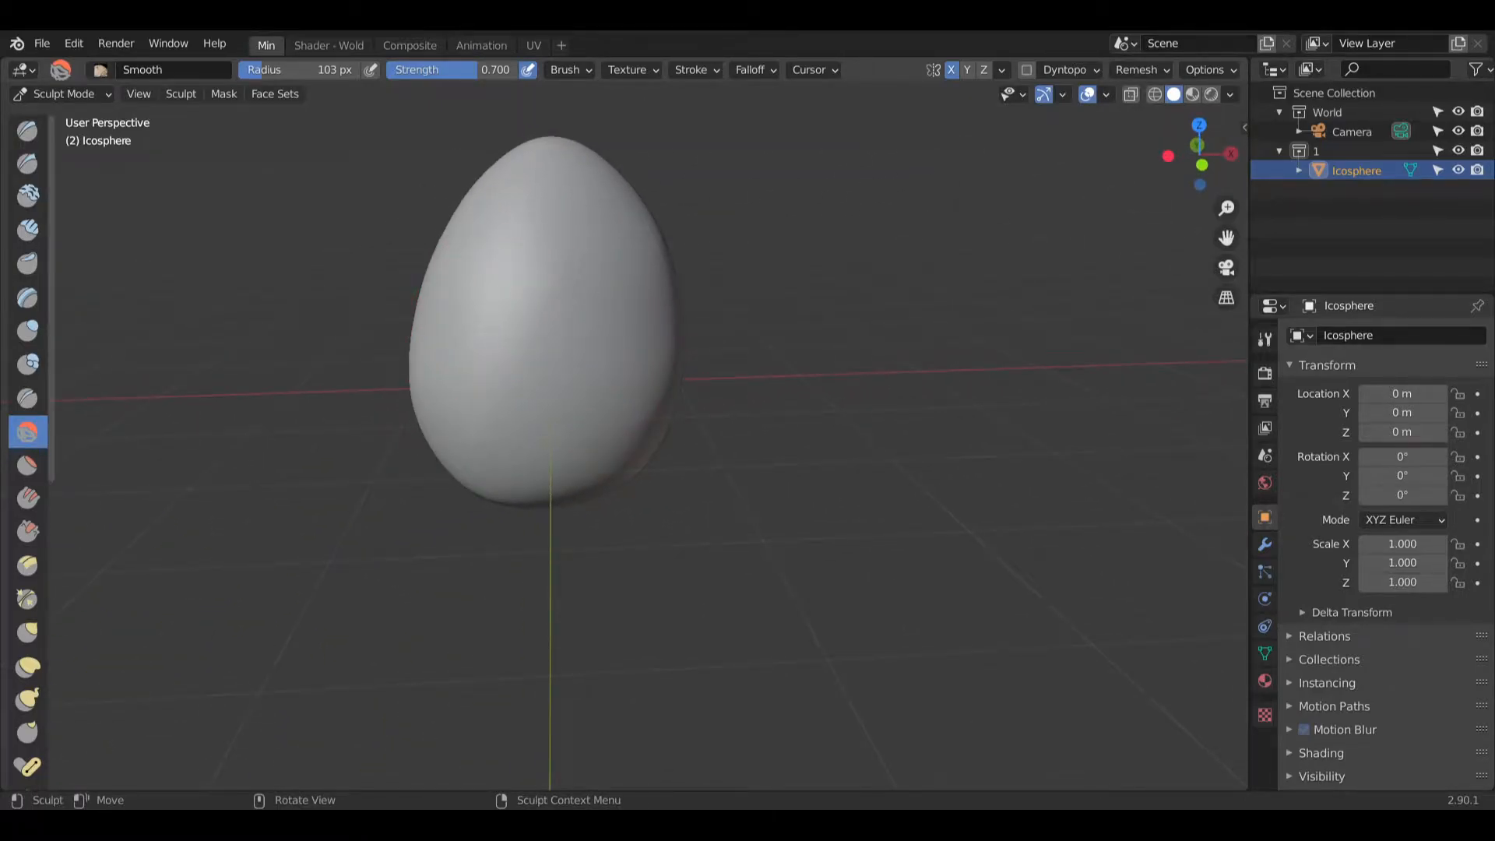
# Step: Build up the top of the egg with the Clay Thumb brush, undoing the first stroke and applying a new one
pyautogui.keyDown('shift'); pyautogui.moveTo(473, 257); pyautogui.dragTo(446, 537, button='middle'); pyautogui.keyUp('shift')
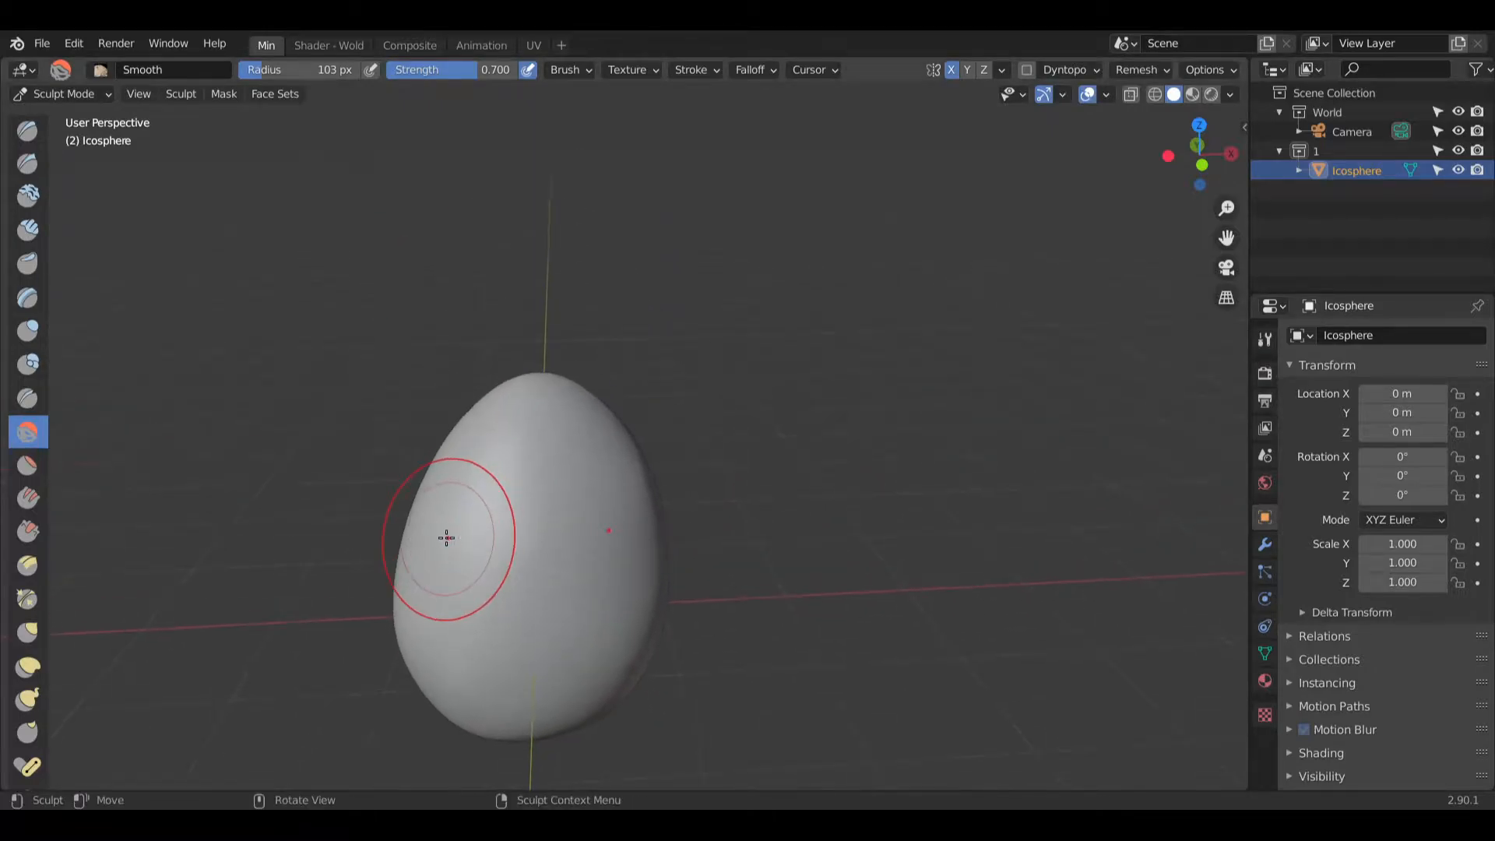
pyautogui.click(33, 261)
pyautogui.moveTo(537, 312); pyautogui.dragTo(510, 337, button='middle')
pyautogui.moveTo(572, 366); pyautogui.dragTo(556, 370)
pyautogui.hotkey('ctrl', 'z')
pyautogui.hotkey('ctrl', 'z')
pyautogui.moveTo(561, 373)
pyautogui.mouseDown()
pyautogui.moveTo(592, 420)
pyautogui.moveTo(566, 360)
pyautogui.moveTo(567, 377)
pyautogui.mouseUp()
# Step: Smooth the built-up top and upper sides from all around into a tapered egg shape
pyautogui.click(27, 431)
pyautogui.moveTo(591, 436); pyautogui.dragTo(637, 426, button='middle')
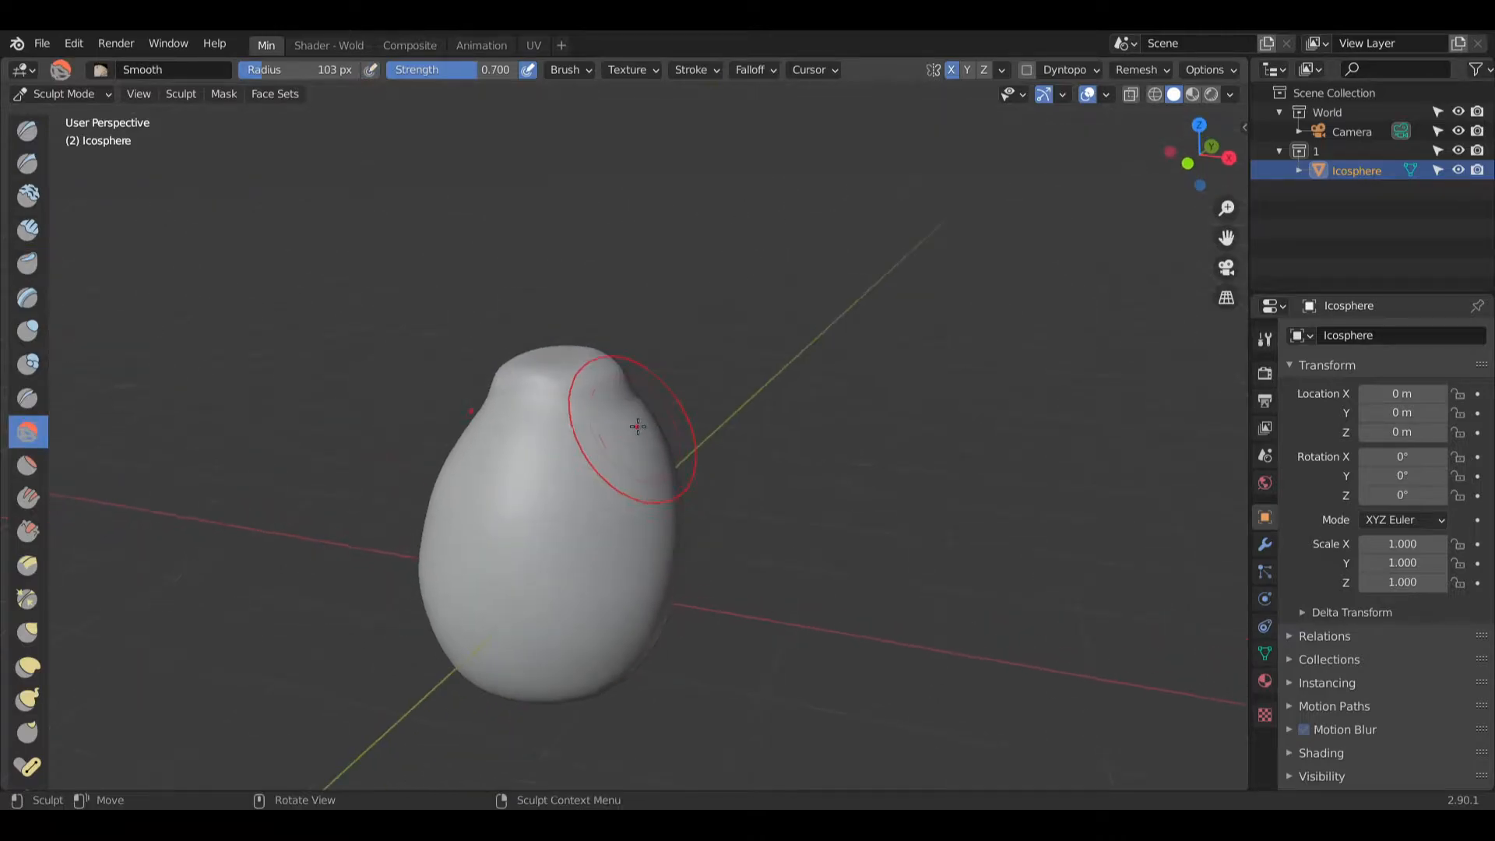
pyautogui.moveTo(626, 442)
pyautogui.mouseDown()
pyautogui.moveTo(580, 370)
pyautogui.moveTo(634, 417)
pyautogui.mouseUp()
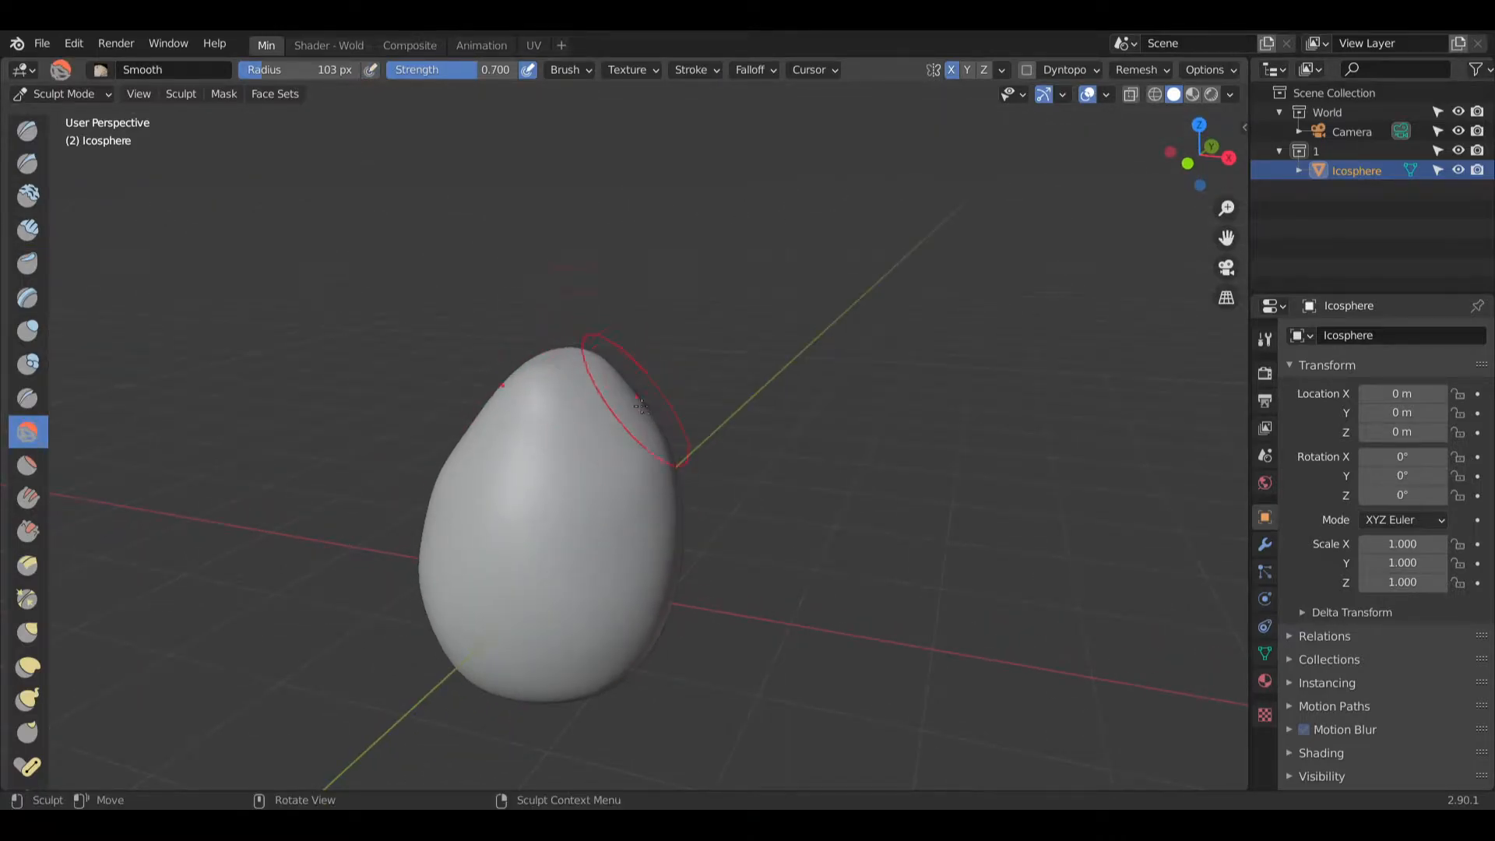
pyautogui.moveTo(633, 417)
pyautogui.mouseDown(button='middle')
pyautogui.moveTo(561, 460)
pyautogui.moveTo(417, 452)
pyautogui.mouseUp(button='middle')
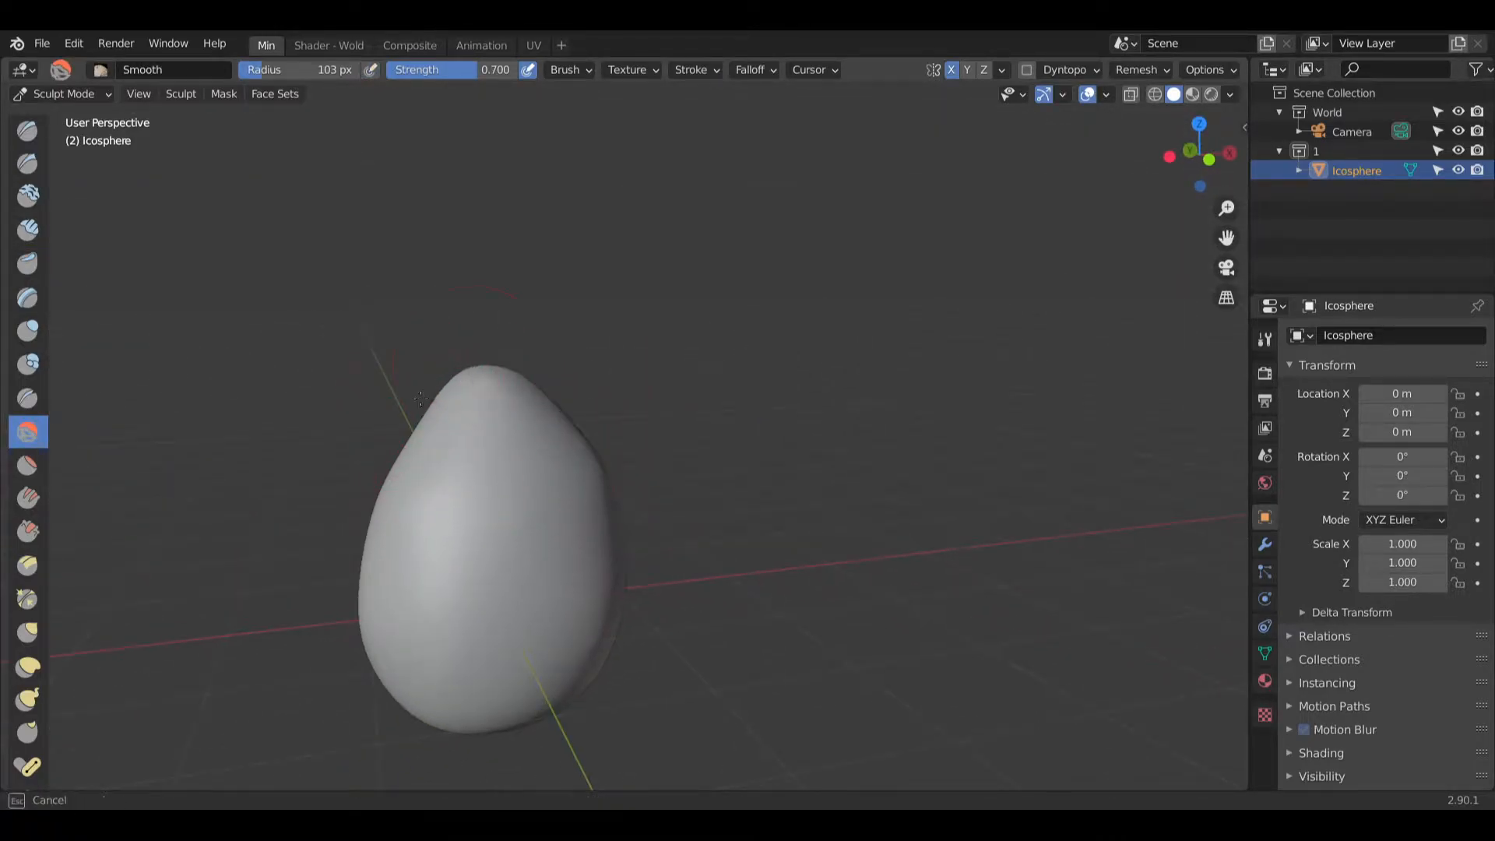
pyautogui.moveTo(493, 378)
pyautogui.mouseDown()
pyautogui.moveTo(464, 390)
pyautogui.moveTo(602, 472)
pyautogui.mouseUp()
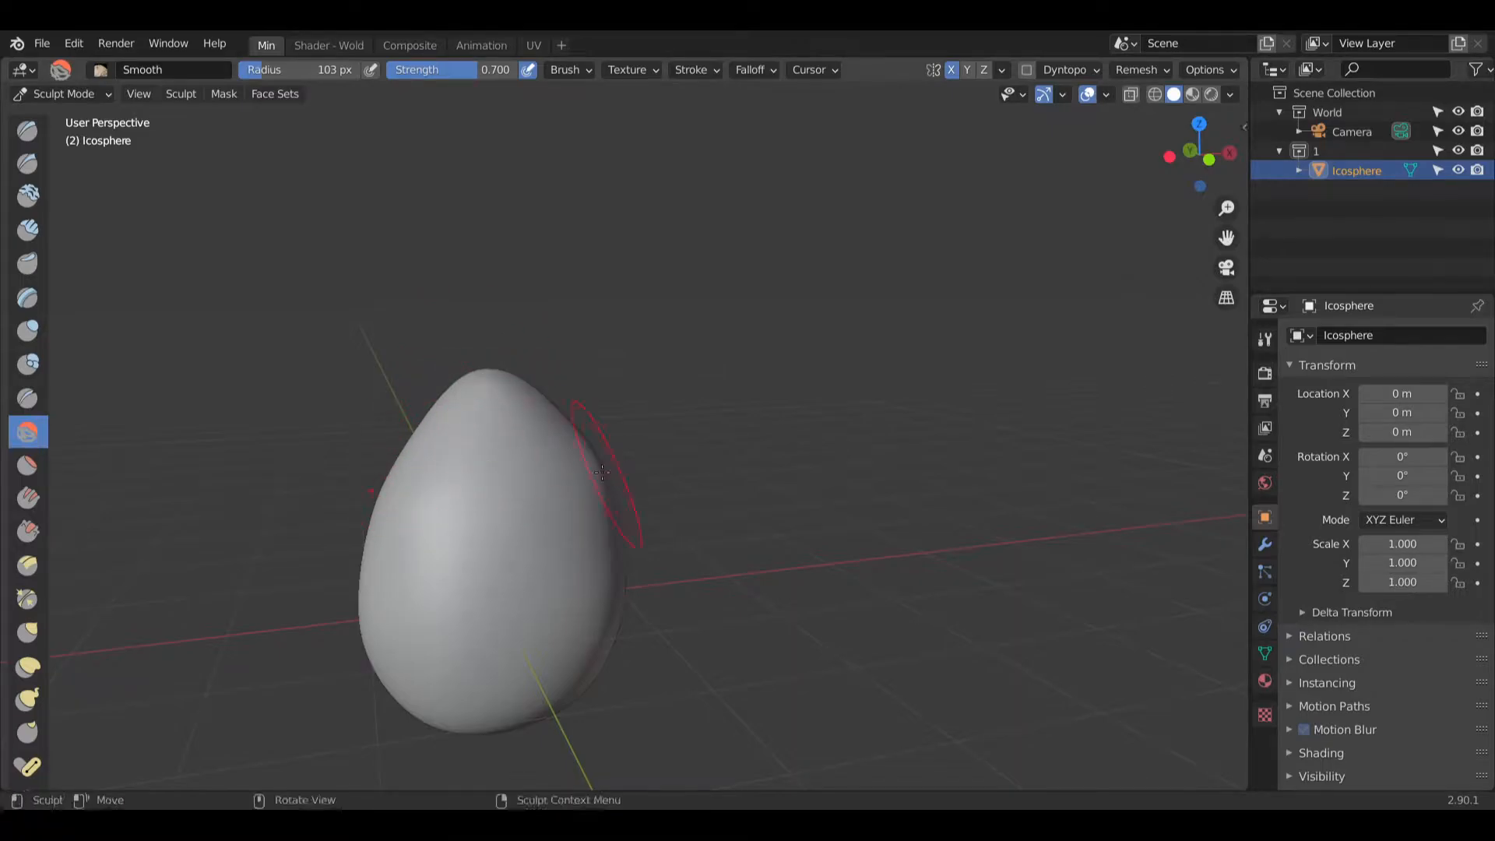
pyautogui.moveTo(559, 437); pyautogui.dragTo(445, 473, button='middle')
pyautogui.moveTo(445, 474); pyautogui.dragTo(480, 540)
pyautogui.moveTo(480, 540)
pyautogui.mouseDown(button='middle')
pyautogui.moveTo(603, 510)
pyautogui.moveTo(591, 498)
pyautogui.mouseUp(button='middle')
pyautogui.moveTo(446, 421); pyautogui.dragTo(383, 451)
pyautogui.moveTo(383, 452); pyautogui.dragTo(510, 451, button='middle')
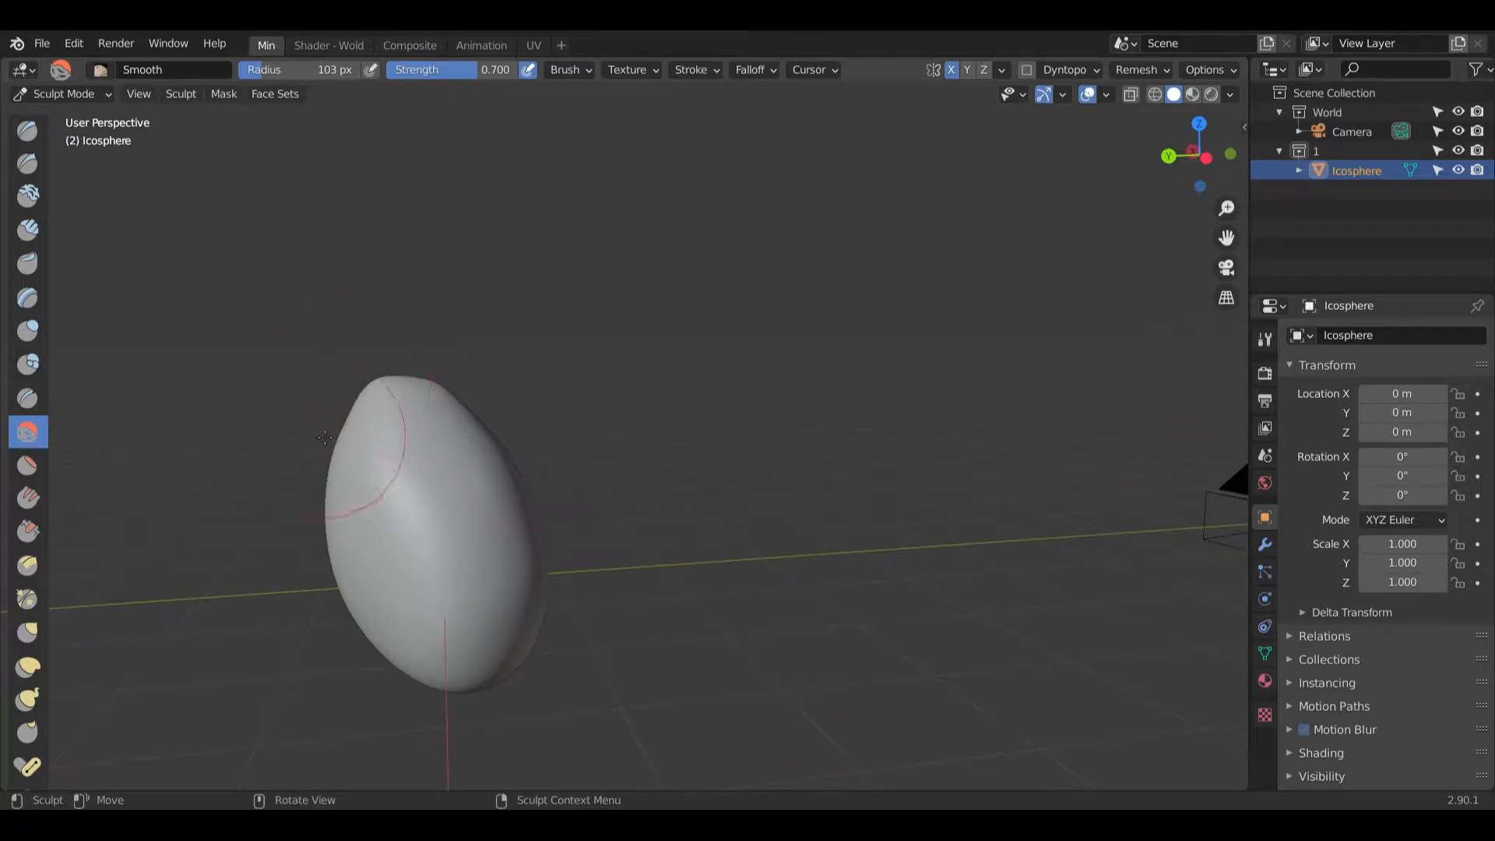
pyautogui.moveTo(494, 534); pyautogui.dragTo(467, 483, button='middle')
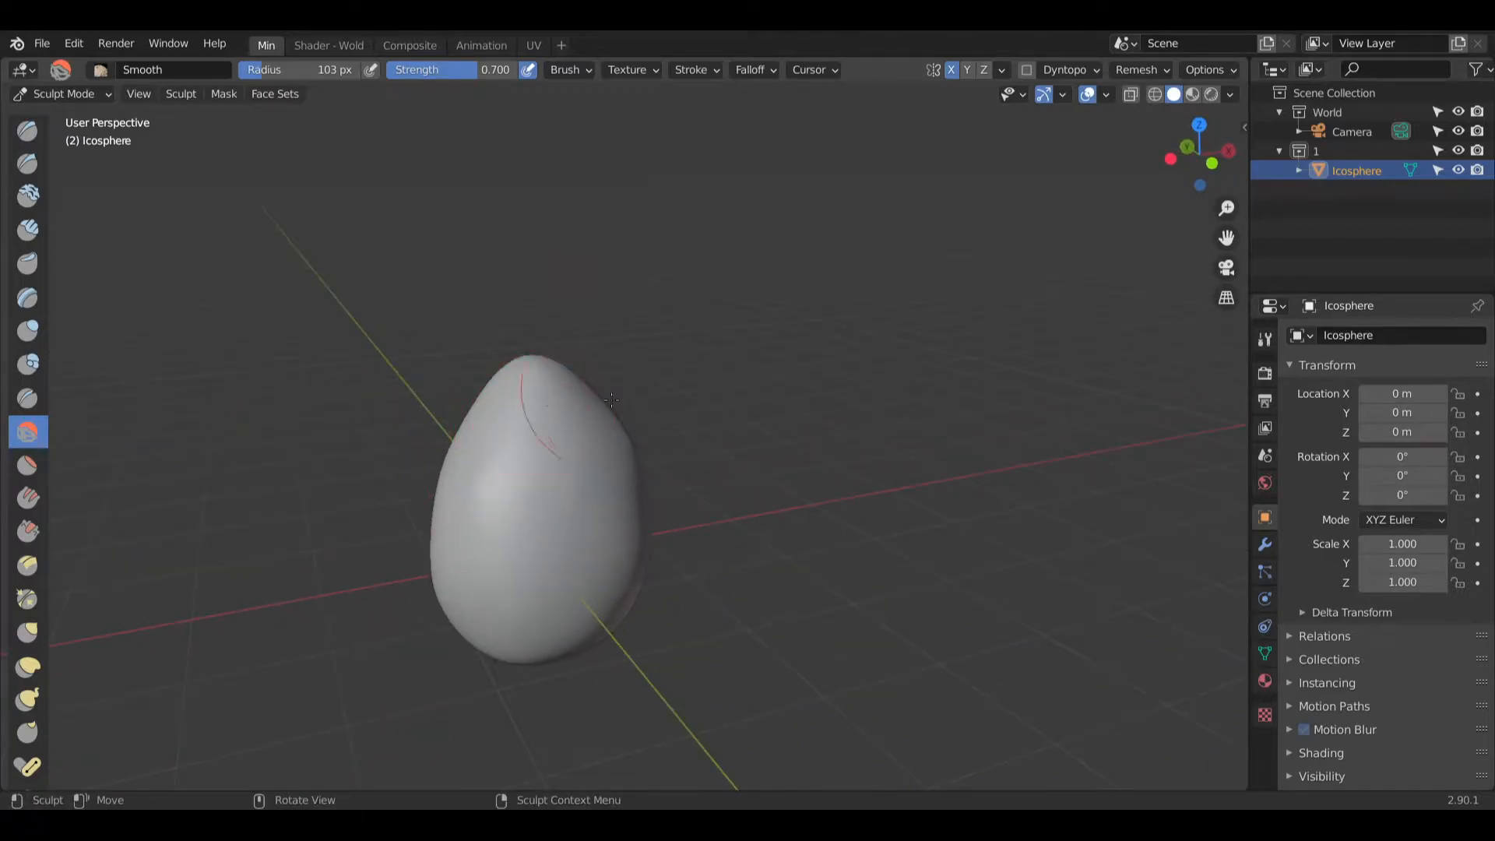
# Step: Even out the egg's sides symmetrically with Smooth brush strokes applied from several angles
pyautogui.moveTo(611, 400); pyautogui.dragTo(668, 534, button='middle')
pyautogui.moveTo(661, 433); pyautogui.dragTo(674, 430)
pyautogui.moveTo(674, 431); pyautogui.dragTo(576, 436, button='middle')
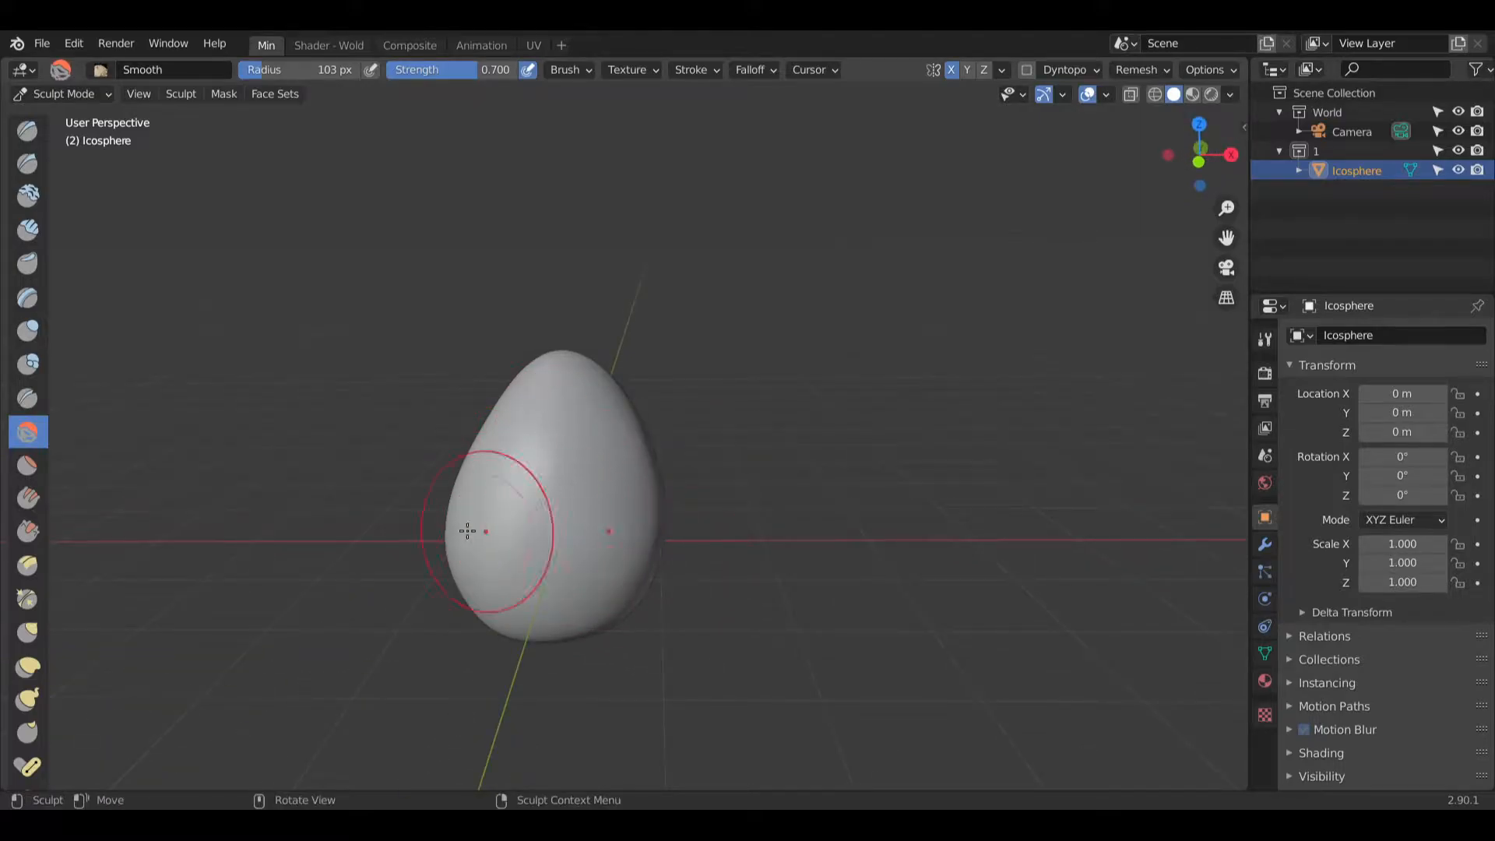
pyautogui.moveTo(467, 530)
pyautogui.mouseDown(button='middle')
pyautogui.moveTo(521, 483)
pyautogui.moveTo(454, 491)
pyautogui.mouseUp(button='middle')
pyautogui.moveTo(454, 491)
pyautogui.mouseDown()
pyautogui.moveTo(415, 488)
pyautogui.moveTo(517, 534)
pyautogui.mouseUp()
pyautogui.moveTo(517, 534); pyautogui.dragTo(662, 524, button='middle')
pyautogui.moveTo(373, 510); pyautogui.dragTo(435, 510, button='middle')
# Step: Smooth the egg's lower side up close and turn off X-axis mirror symmetry
pyautogui.scroll(5, 680, 515)
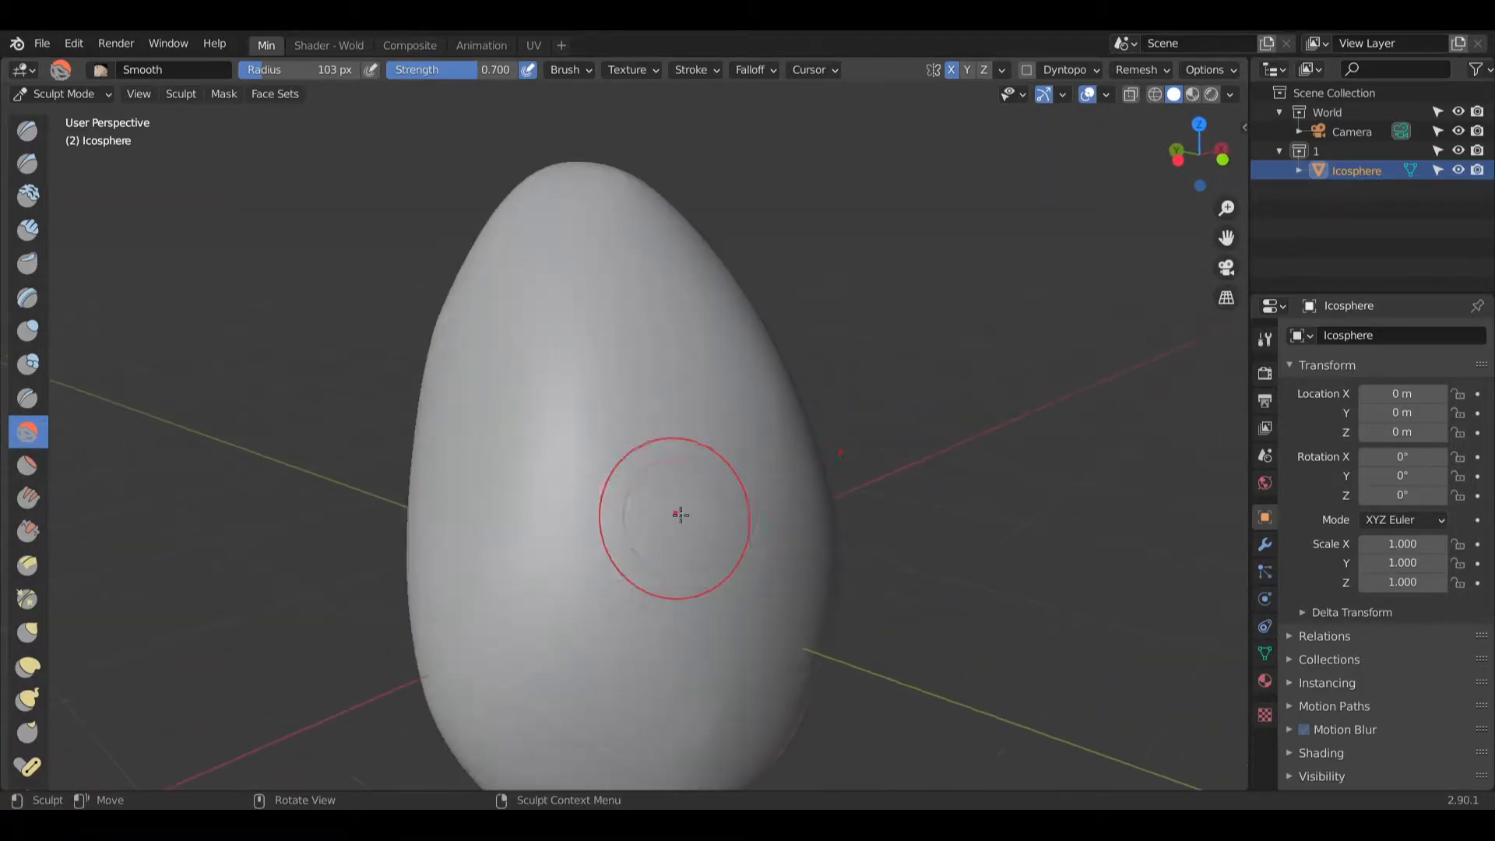
pyautogui.moveTo(708, 532); pyautogui.dragTo(682, 521, button='middle')
pyautogui.moveTo(714, 676)
pyautogui.mouseDown()
pyautogui.moveTo(721, 704)
pyautogui.moveTo(802, 679)
pyautogui.mouseUp()
pyautogui.moveTo(844, 566)
pyautogui.mouseDown()
pyautogui.moveTo(899, 572)
pyautogui.moveTo(910, 644)
pyautogui.mouseUp()
pyautogui.moveTo(911, 644)
pyautogui.mouseDown(button='middle')
pyautogui.moveTo(850, 561)
pyautogui.moveTo(874, 502)
pyautogui.moveTo(757, 477)
pyautogui.moveTo(786, 444)
pyautogui.mouseUp(button='middle')
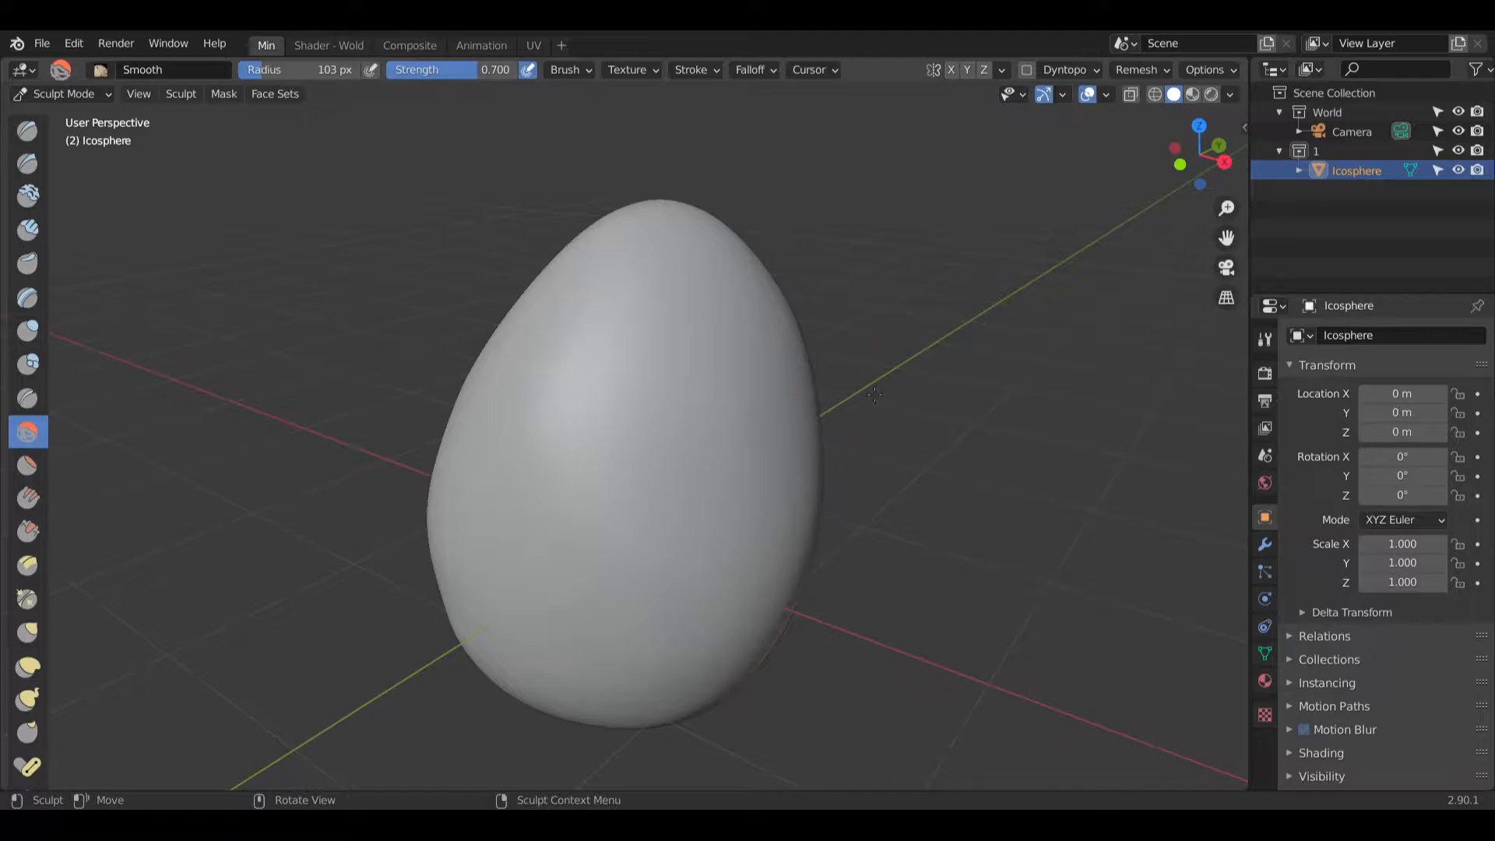
# Step: Make uneven dents and bulges on one side of the egg with the Inflate/Deflate brush at 103 px radius and 0.500 strength
pyautogui.keyDown('shift'); pyautogui.moveTo(875, 395); pyautogui.dragTo(788, 278, button='middle'); pyautogui.keyUp('shift')
pyautogui.click(28, 332)
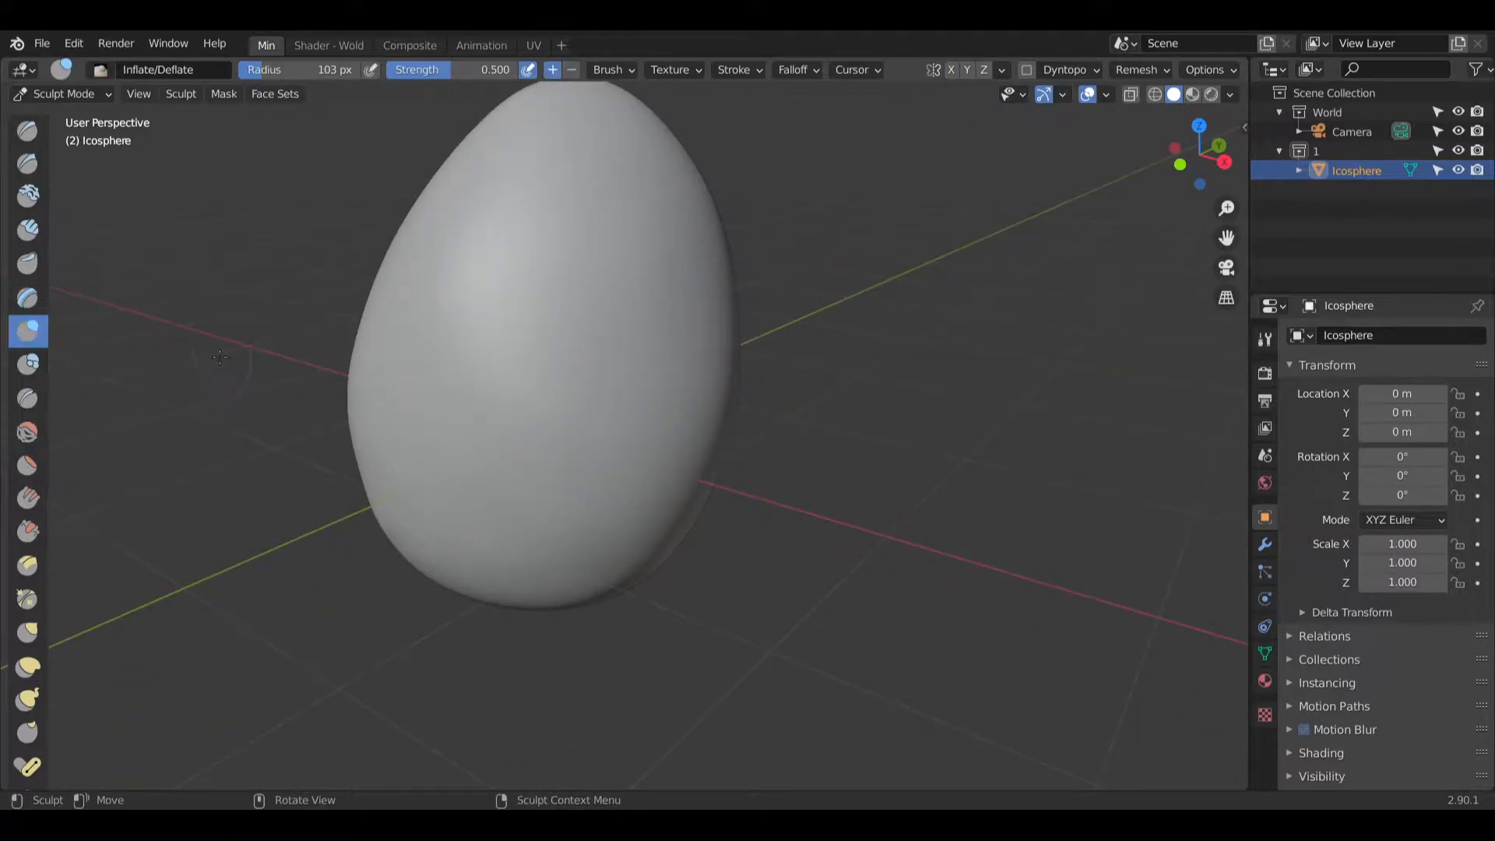
pyautogui.moveTo(434, 346)
pyautogui.keyDown('shift'); pyautogui.mouseDown(button='middle')
pyautogui.moveTo(594, 480)
pyautogui.moveTo(634, 474)
pyautogui.mouseUp(button='middle'); pyautogui.keyUp('shift')
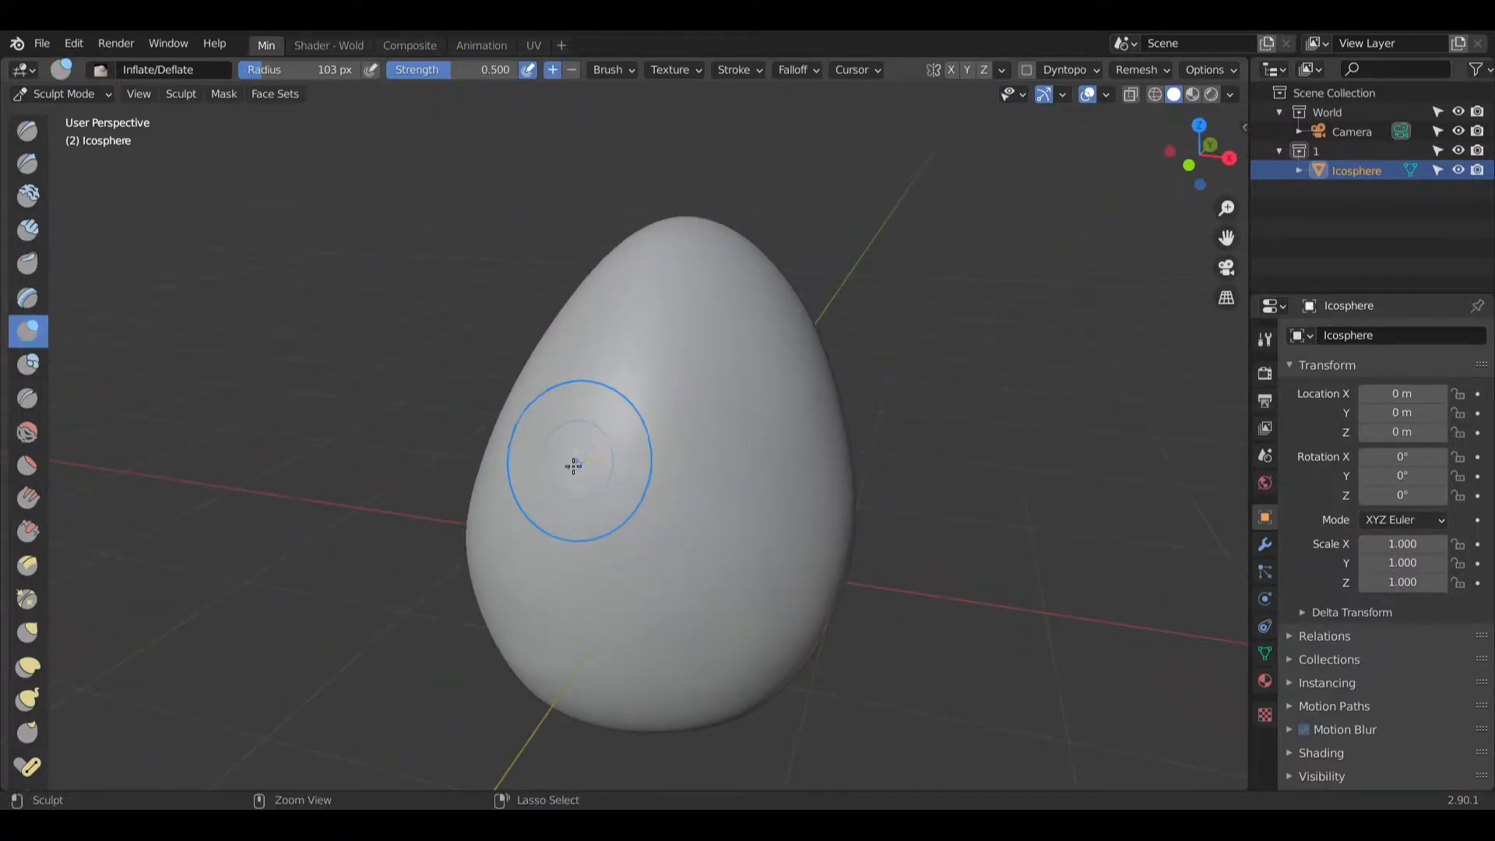
pyautogui.moveTo(604, 460); pyautogui.dragTo(588, 465)
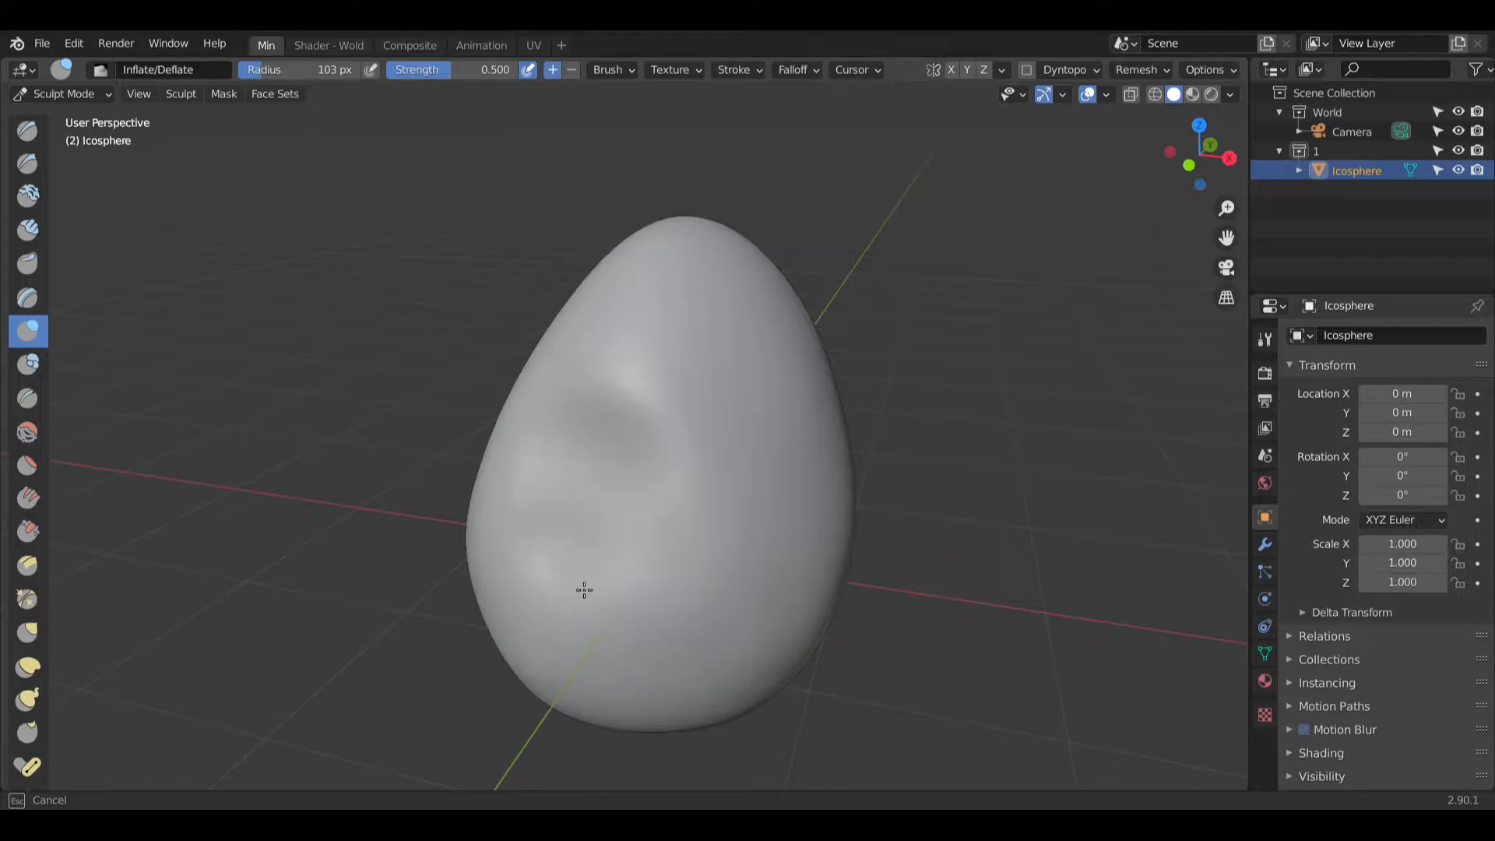
pyautogui.moveTo(594, 428)
pyautogui.mouseDown(button='middle')
pyautogui.moveTo(561, 507)
pyautogui.moveTo(537, 522)
pyautogui.mouseUp(button='middle')
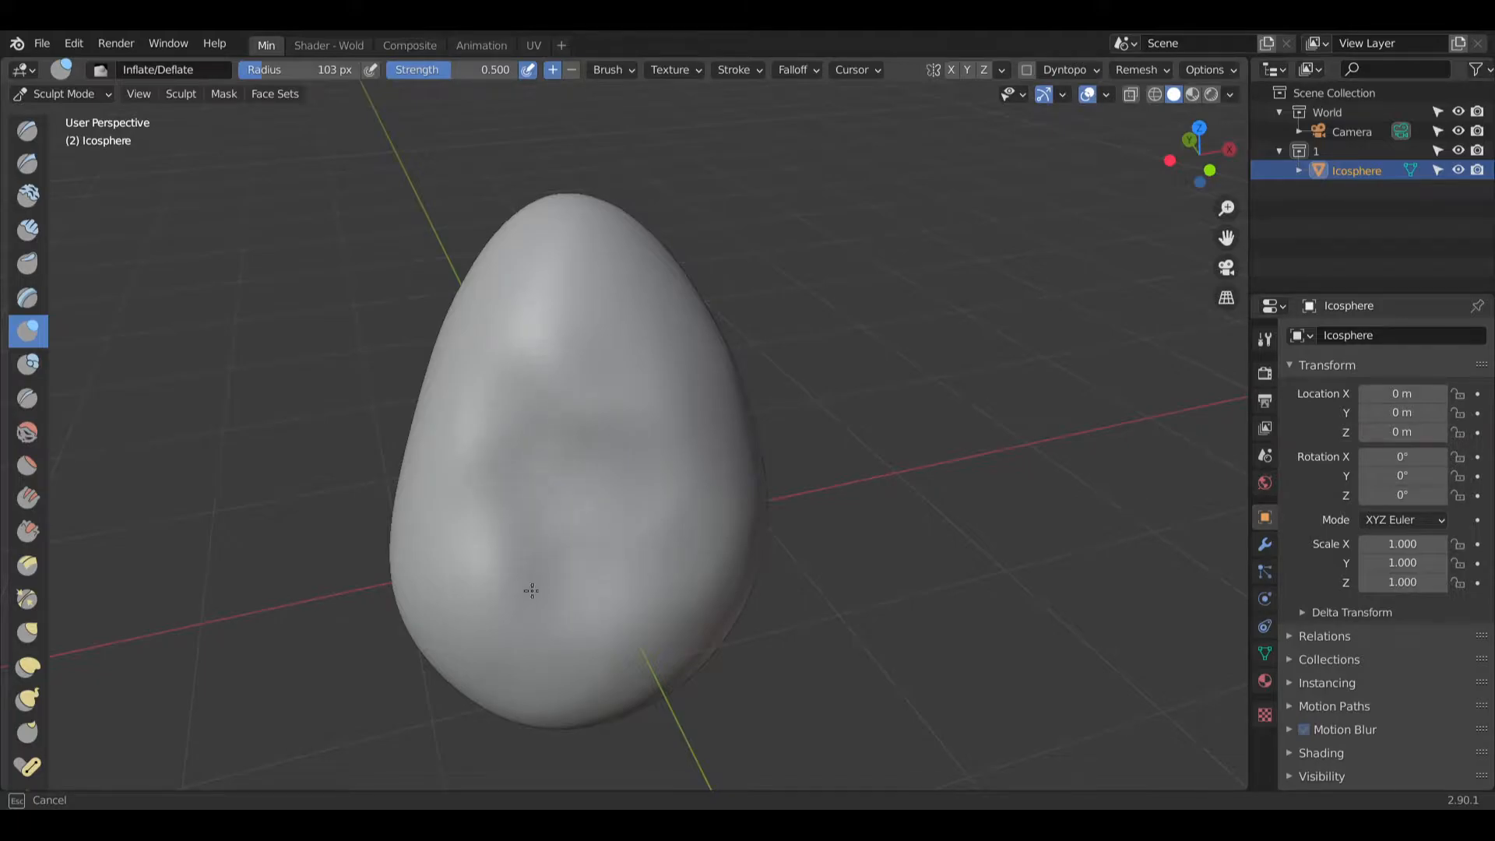
pyautogui.moveTo(542, 592)
pyautogui.keyDown('ctrl'); pyautogui.mouseDown()
pyautogui.moveTo(561, 581)
pyautogui.moveTo(511, 551)
pyautogui.moveTo(517, 467)
pyautogui.mouseUp(); pyautogui.keyUp('ctrl')
pyautogui.moveTo(517, 467)
pyautogui.mouseDown(button='middle')
pyautogui.moveTo(494, 428)
pyautogui.moveTo(492, 491)
pyautogui.mouseUp(button='middle')
# Step: Soften the dented side of the egg with Smooth brush strokes at 0.700 strength
pyautogui.click(27, 432)
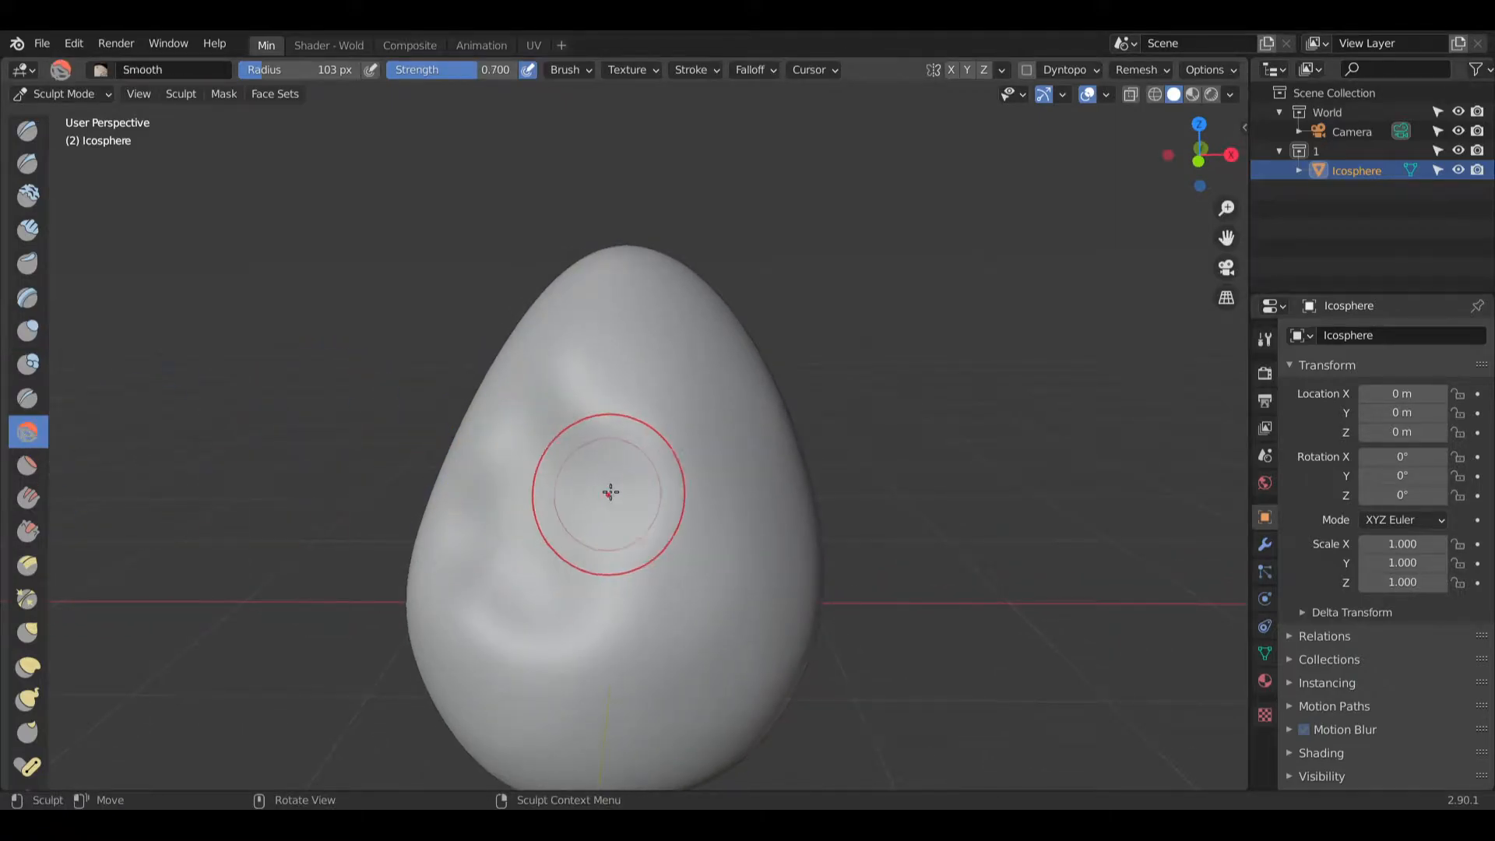
pyautogui.moveTo(607, 491); pyautogui.dragTo(557, 474)
pyautogui.moveTo(662, 467); pyautogui.dragTo(677, 494)
pyautogui.moveTo(718, 547); pyautogui.dragTo(692, 540, button='middle')
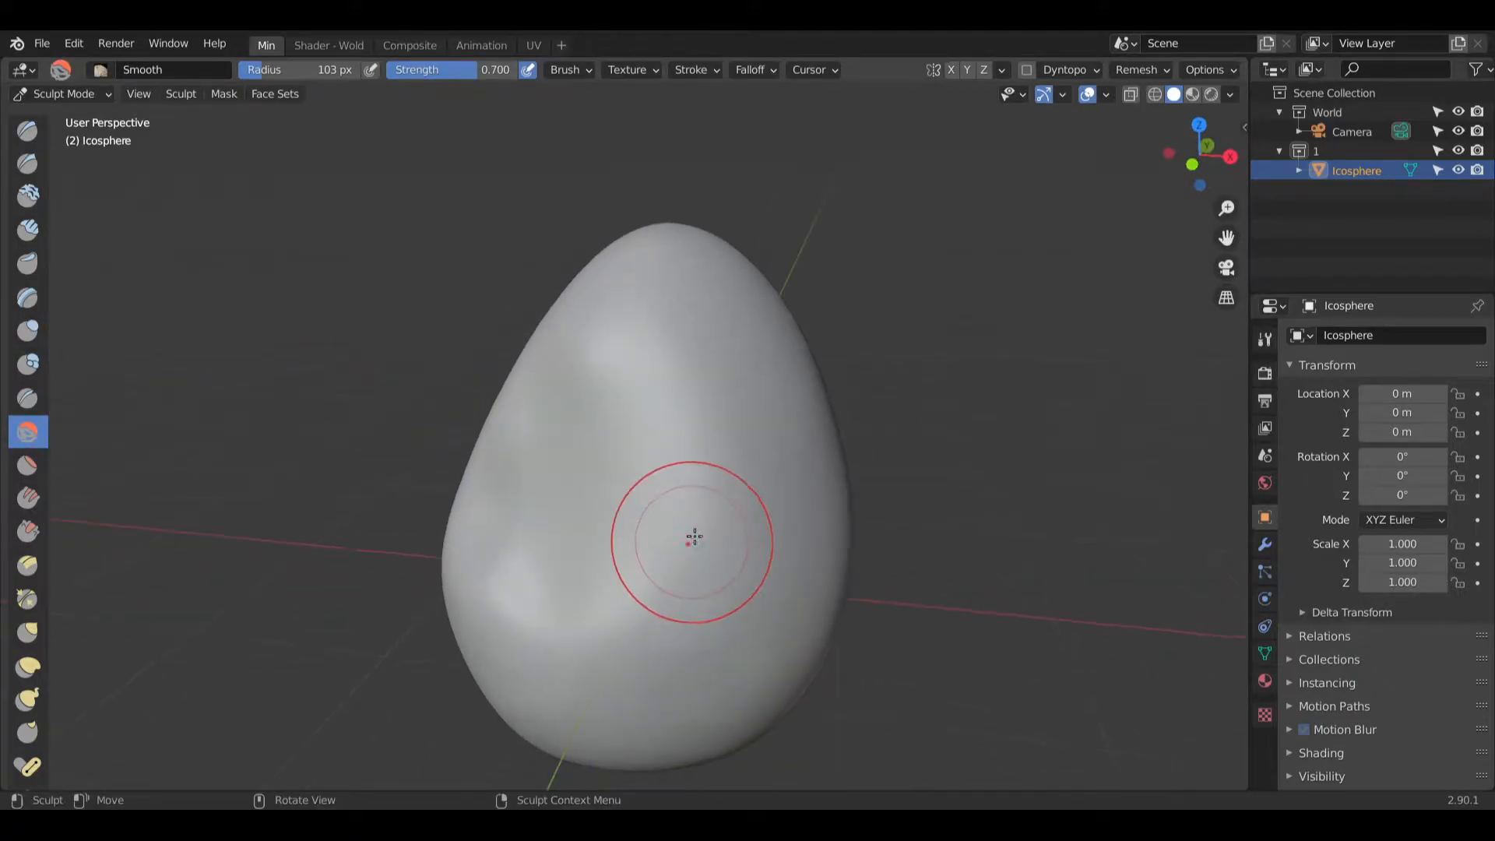
pyautogui.moveTo(676, 552); pyautogui.dragTo(582, 630)
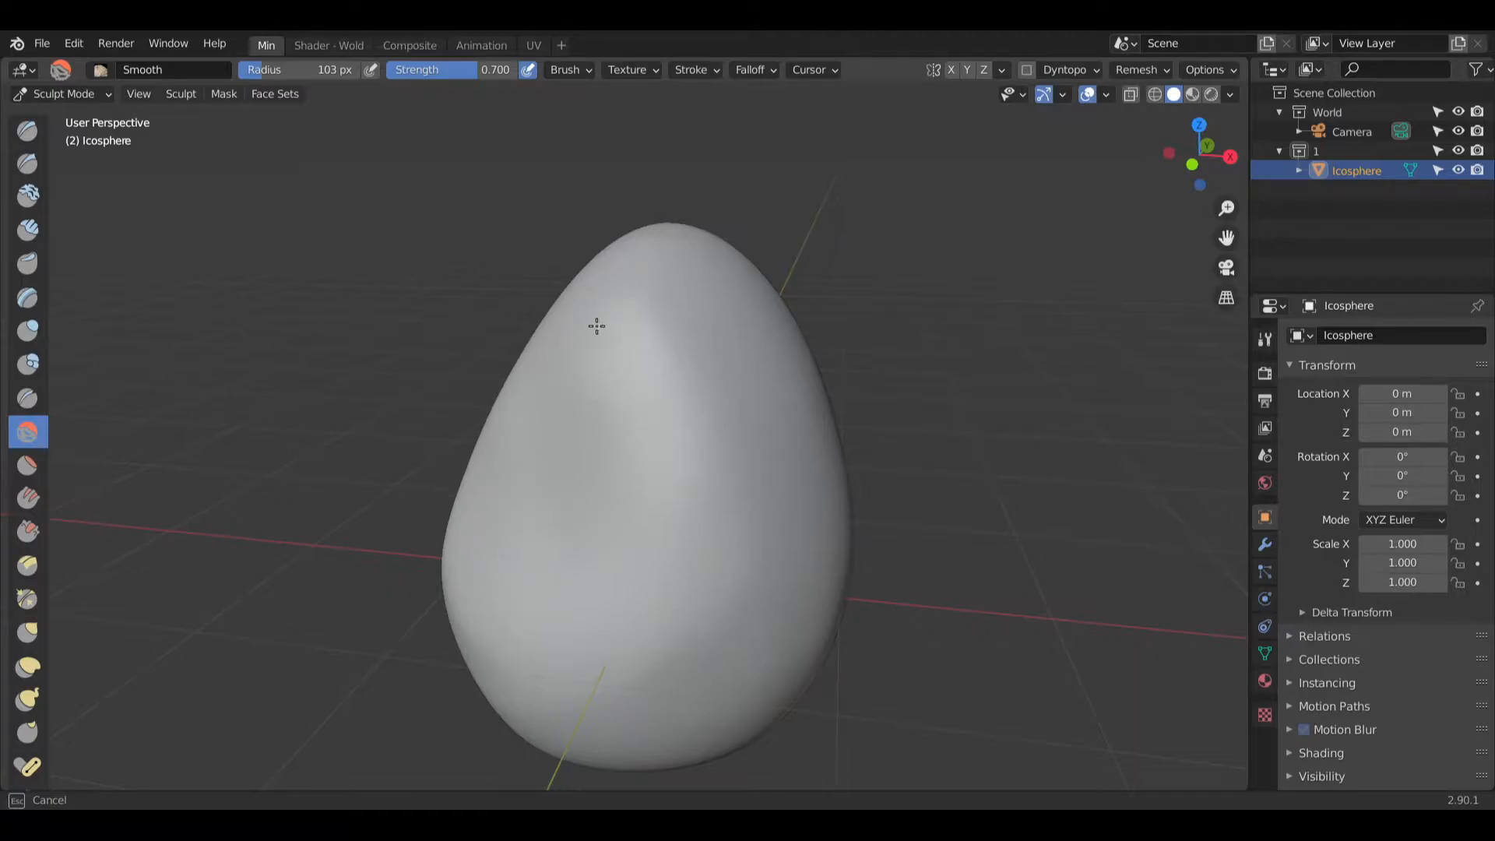
pyautogui.moveTo(679, 438); pyautogui.dragTo(701, 617)
# Step: Enlarge the Smooth brush radius to 191 px and blend the remaining unevenness on the dented side
pyautogui.press('f')
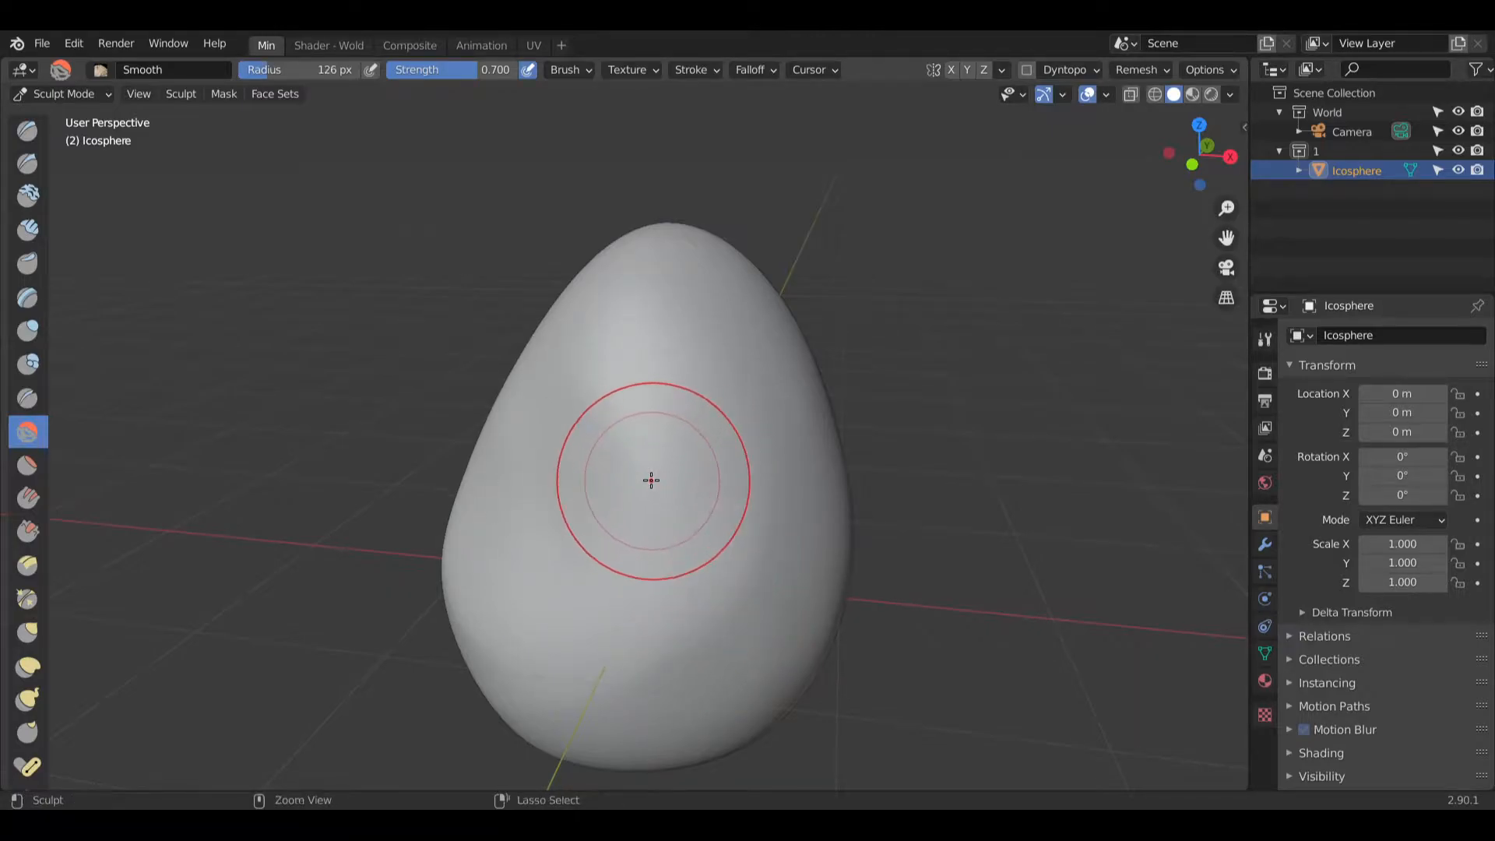
pyautogui.moveTo(627, 433); pyautogui.dragTo(577, 376)
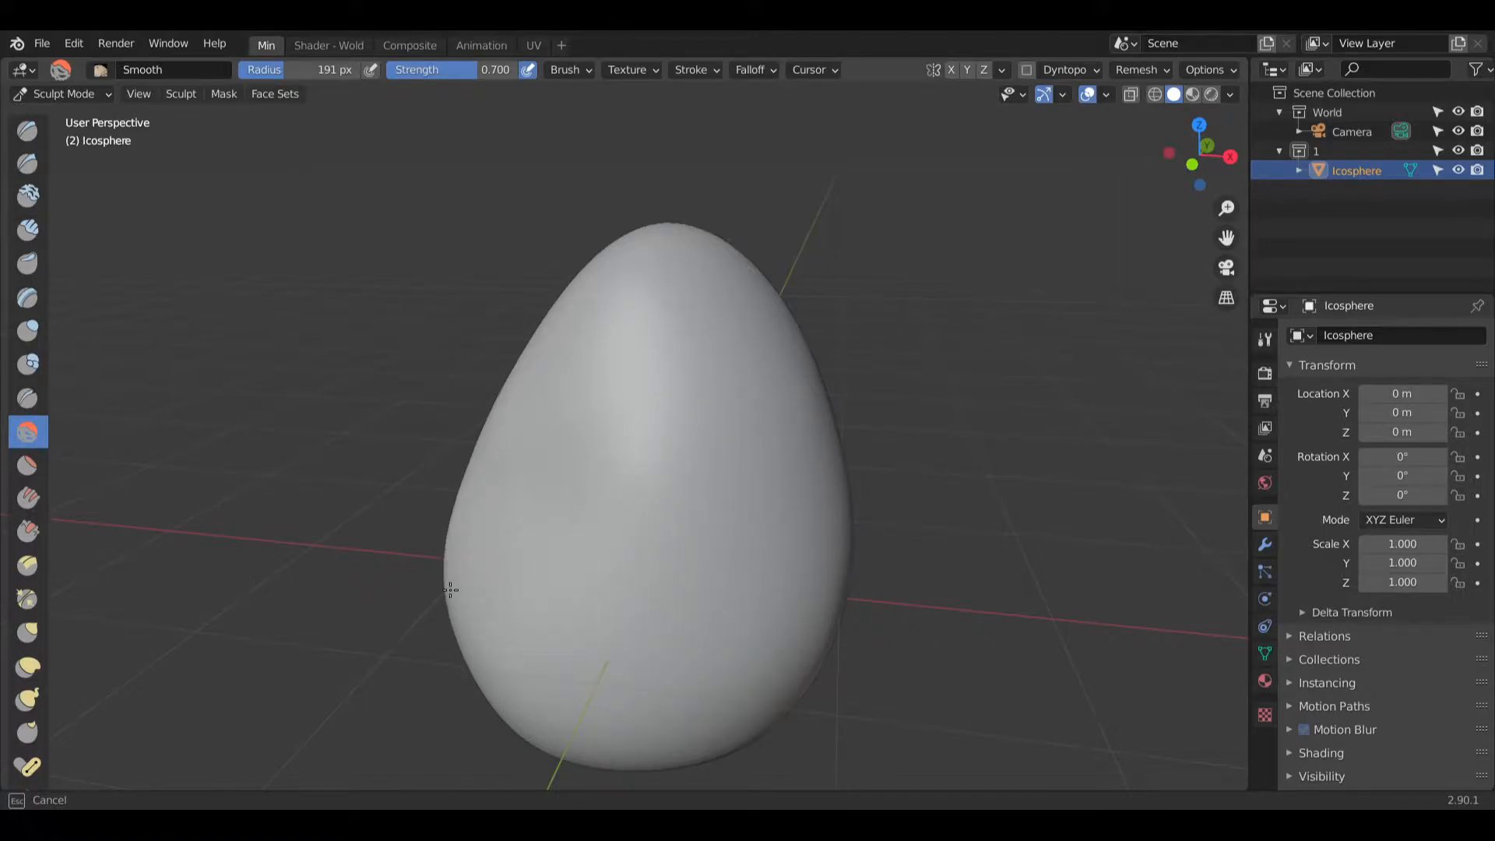
pyautogui.moveTo(450, 589); pyautogui.dragTo(527, 428)
pyautogui.moveTo(527, 428); pyautogui.dragTo(558, 431, button='middle')
pyautogui.moveTo(556, 431); pyautogui.dragTo(646, 457)
pyautogui.moveTo(691, 520); pyautogui.dragTo(670, 490, button='middle')
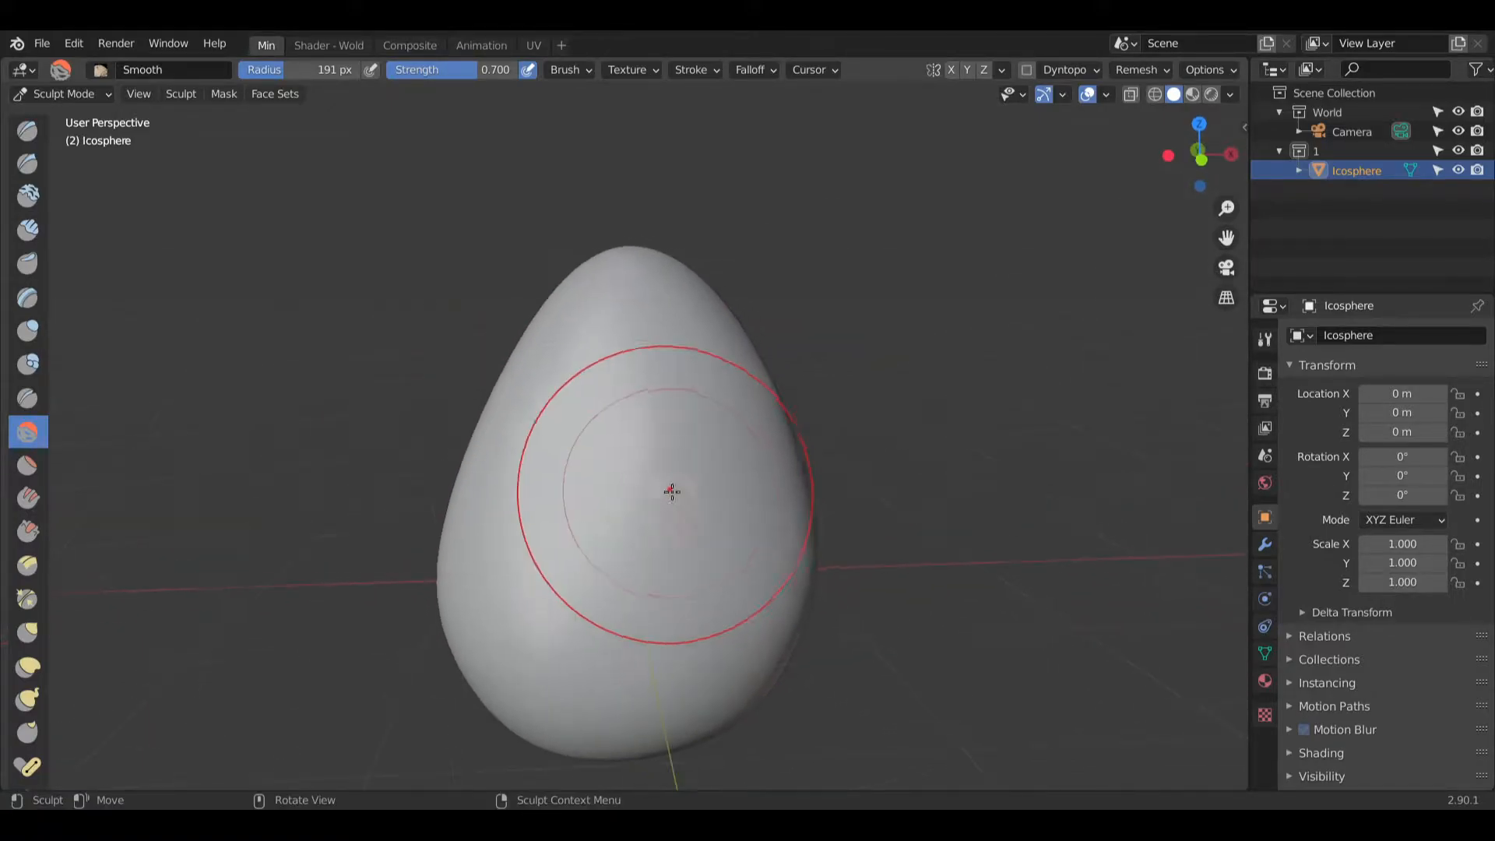
pyautogui.moveTo(635, 437); pyautogui.dragTo(634, 529)
# Step: Smooth the upper part and flanks of the egg with broad strokes while working around it
pyautogui.moveTo(585, 484); pyautogui.dragTo(640, 503, button='middle')
pyautogui.moveTo(639, 503)
pyautogui.mouseDown()
pyautogui.moveTo(571, 627)
pyautogui.moveTo(540, 507)
pyautogui.moveTo(464, 347)
pyautogui.moveTo(535, 443)
pyautogui.mouseUp()
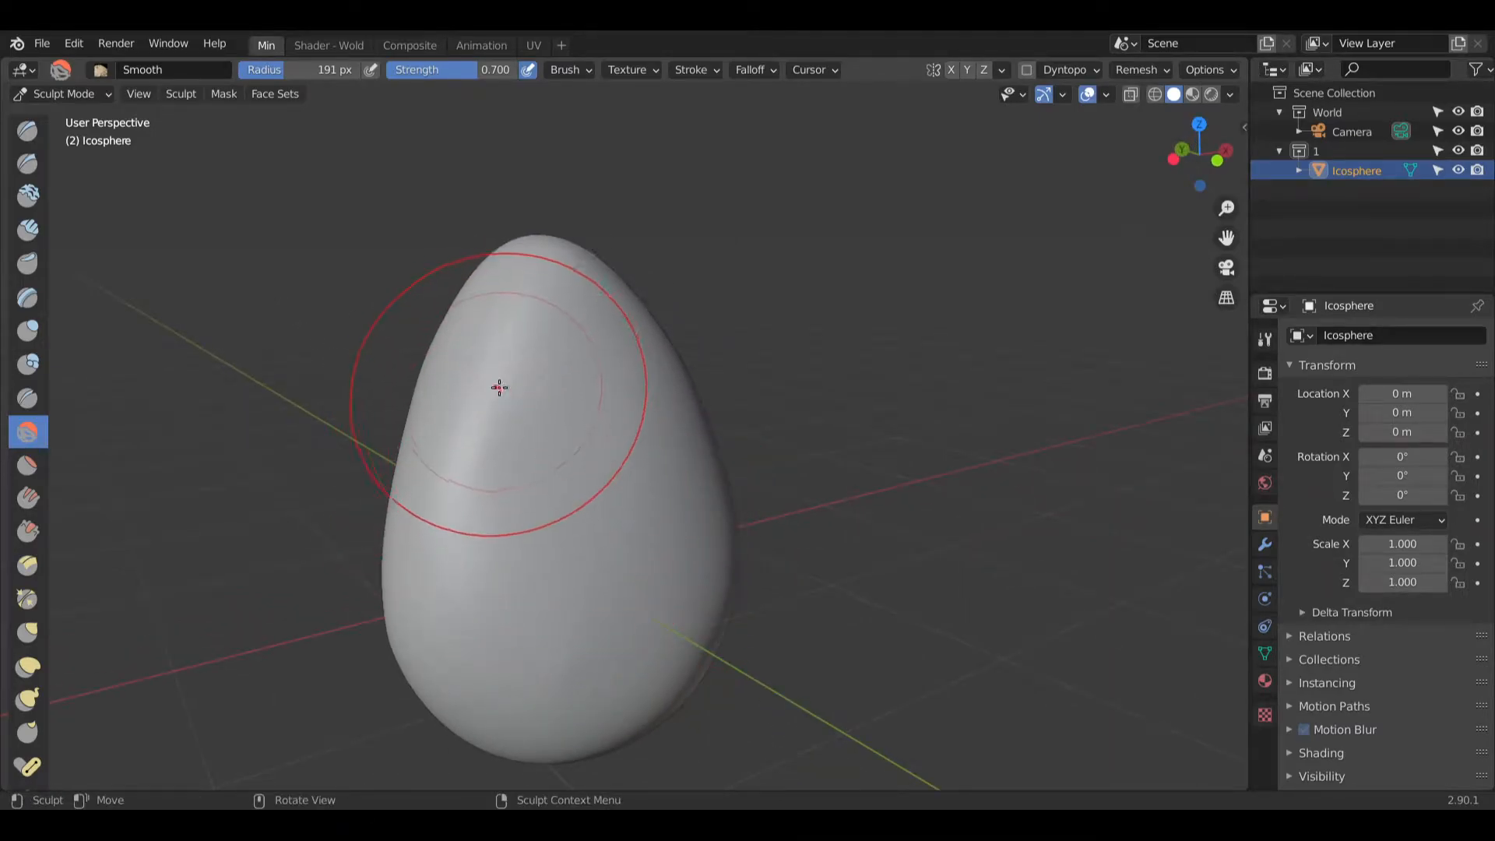
pyautogui.moveTo(497, 387); pyautogui.dragTo(560, 404, button='middle')
pyautogui.moveTo(350, 373)
pyautogui.mouseDown()
pyautogui.moveTo(528, 586)
pyautogui.moveTo(617, 467)
pyautogui.mouseUp()
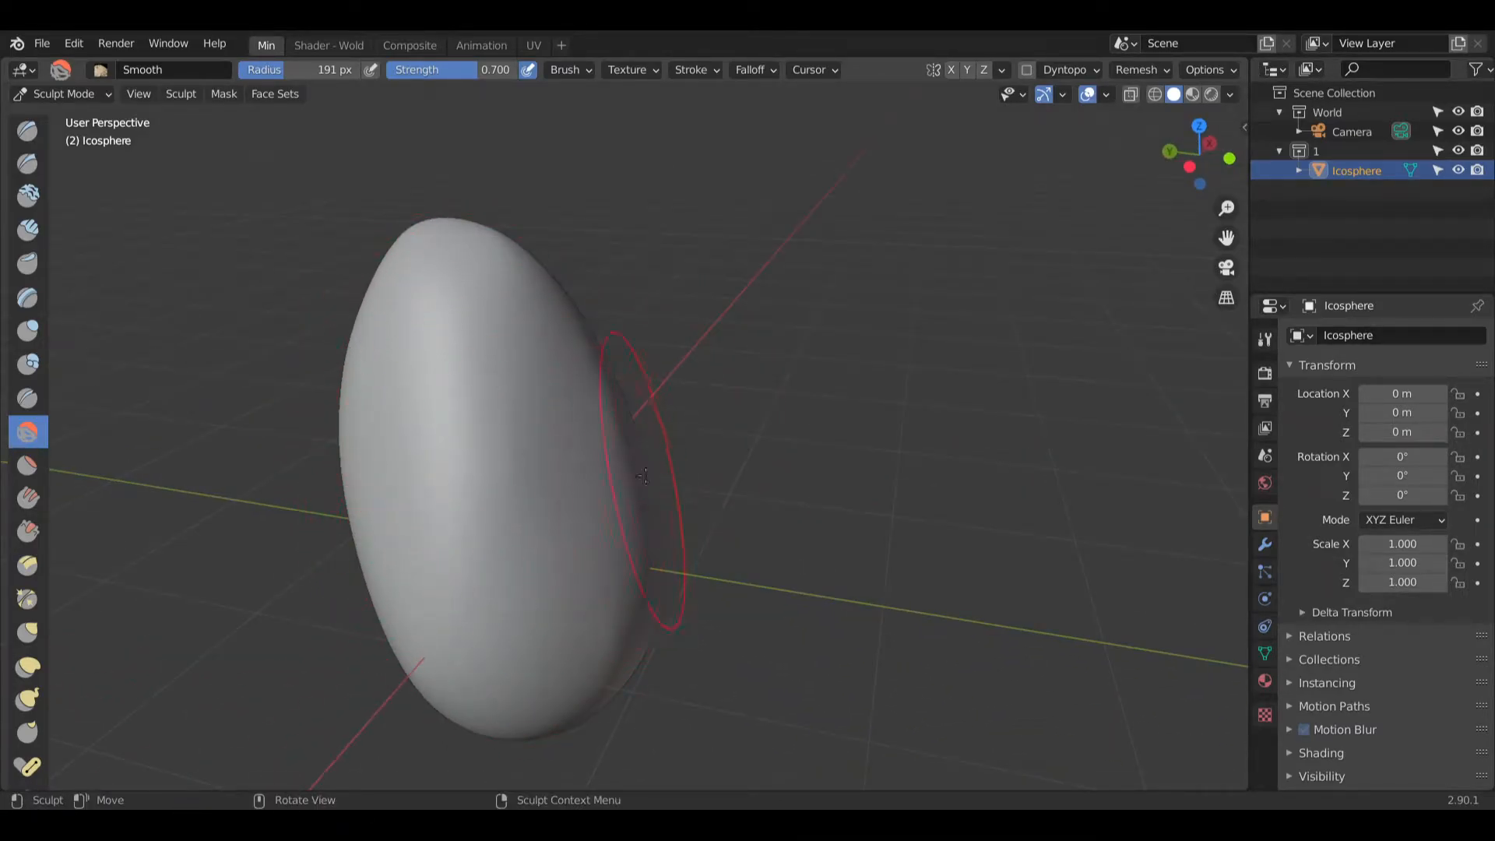
pyautogui.moveTo(617, 467); pyautogui.dragTo(624, 504, button='middle')
pyautogui.moveTo(624, 504)
pyautogui.mouseDown()
pyautogui.moveTo(618, 573)
pyautogui.moveTo(661, 442)
pyautogui.mouseUp()
pyautogui.moveTo(661, 441); pyautogui.dragTo(545, 413, button='middle')
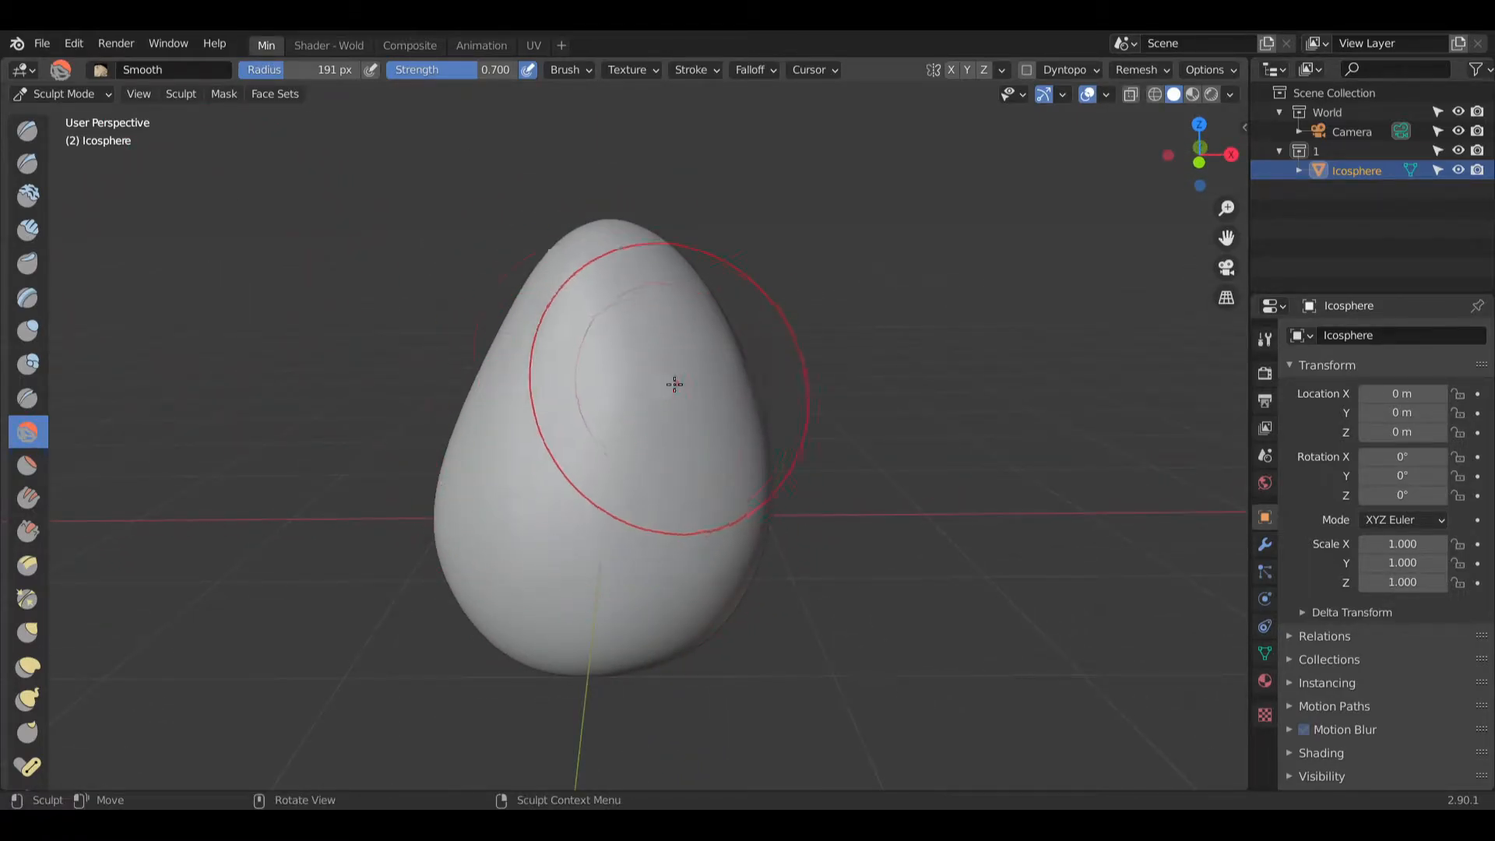
# Step: Return to Object Mode and deselect the finished egg
pyautogui.moveTo(674, 383)
pyautogui.mouseDown(button='middle')
pyautogui.moveTo(934, 317)
pyautogui.moveTo(351, 445)
pyautogui.moveTo(367, 444)
pyautogui.mouseUp(button='middle')
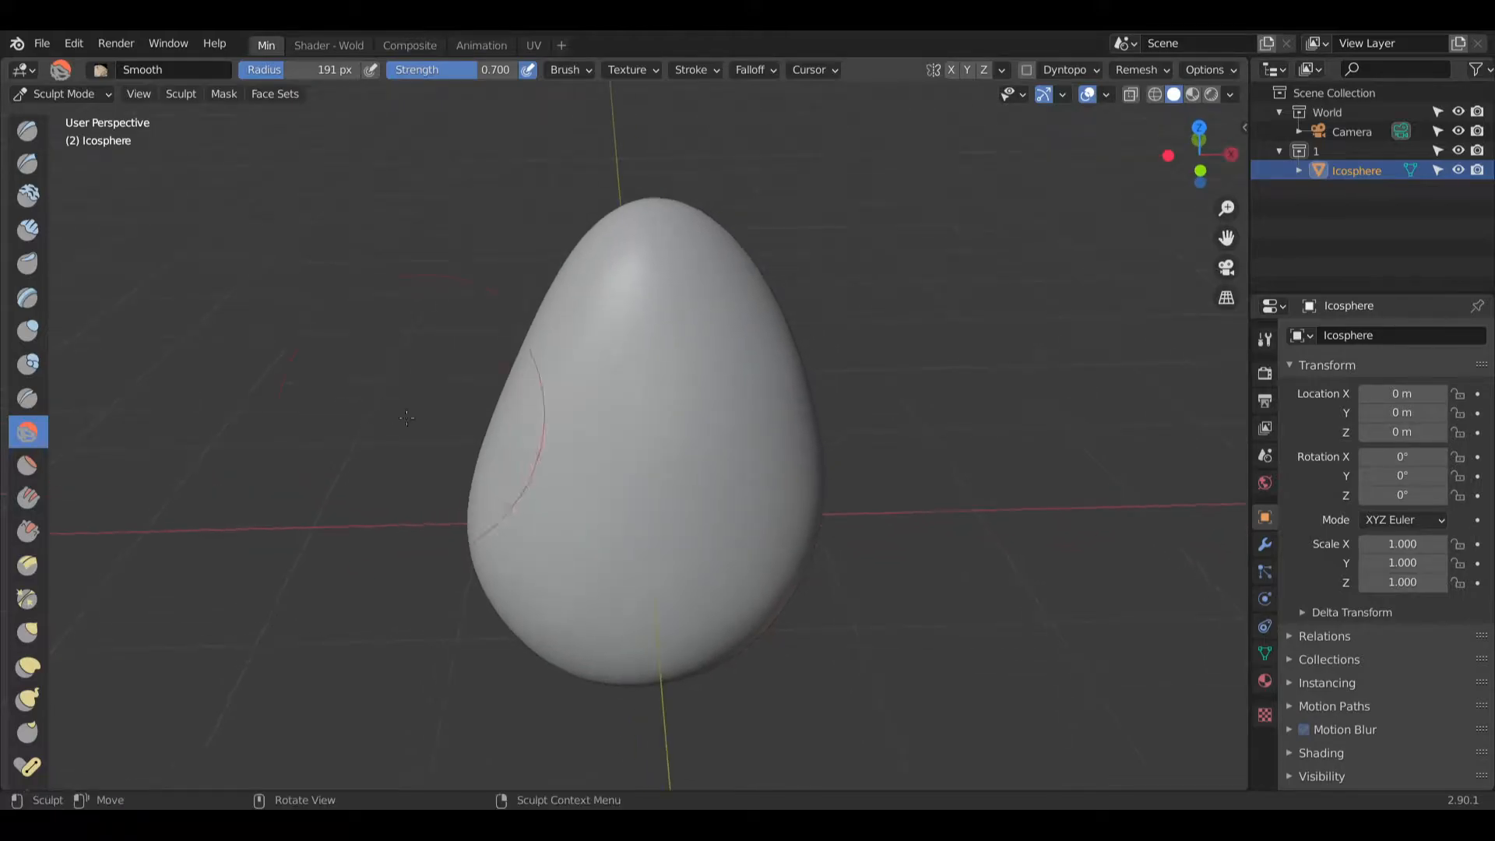
pyautogui.keyDown('shift'); pyautogui.moveTo(547, 428); pyautogui.dragTo(444, 344, button='middle'); pyautogui.keyUp('shift')
pyautogui.click(89, 98)
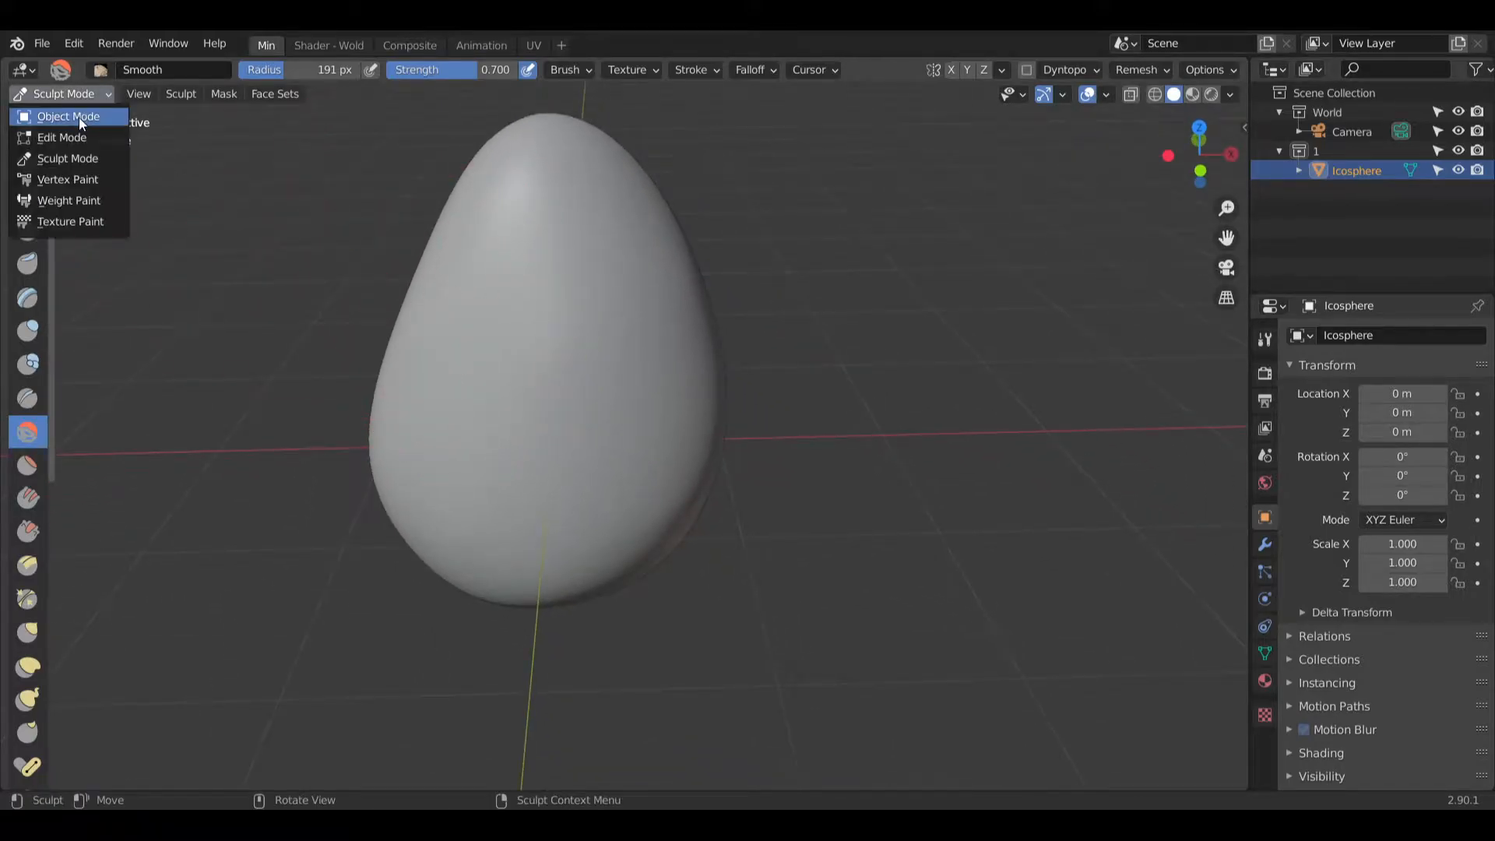
pyautogui.click(78, 117)
pyautogui.click(267, 218)
pyautogui.click(212, 91)
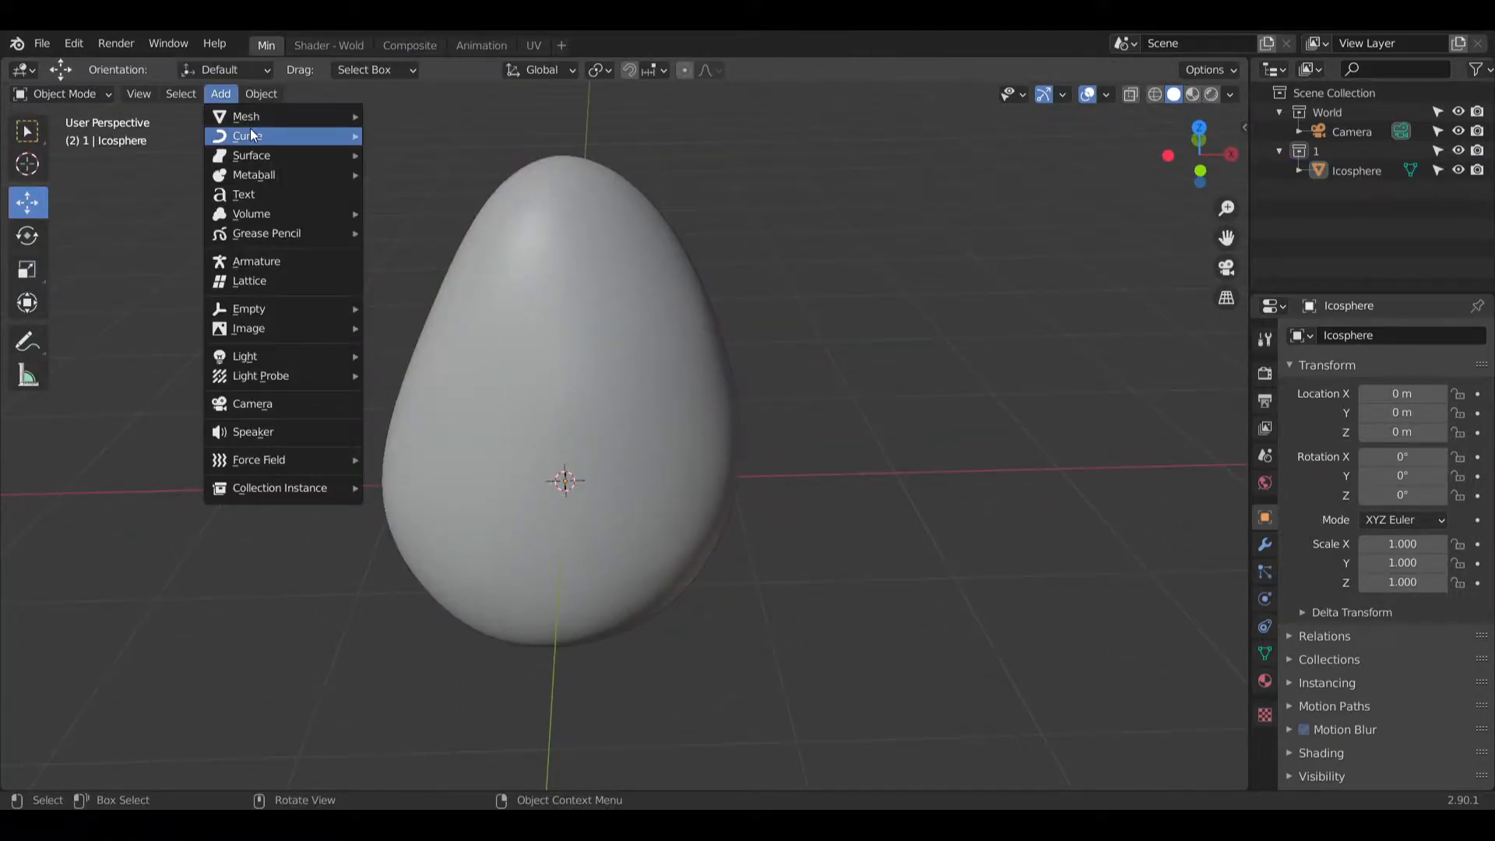
pyautogui.moveTo(245, 122)
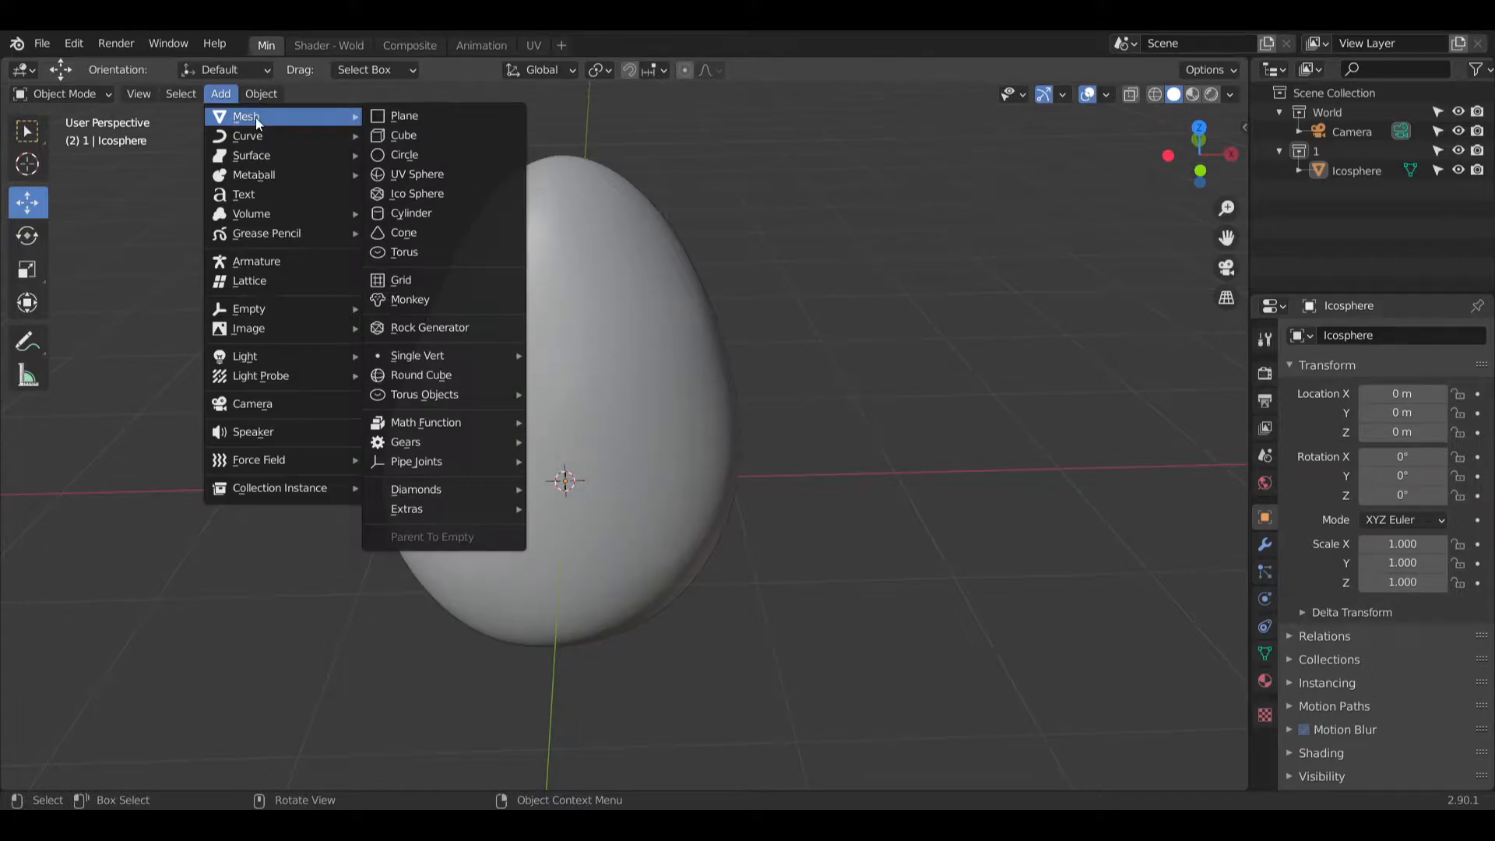
pyautogui.click(428, 173)
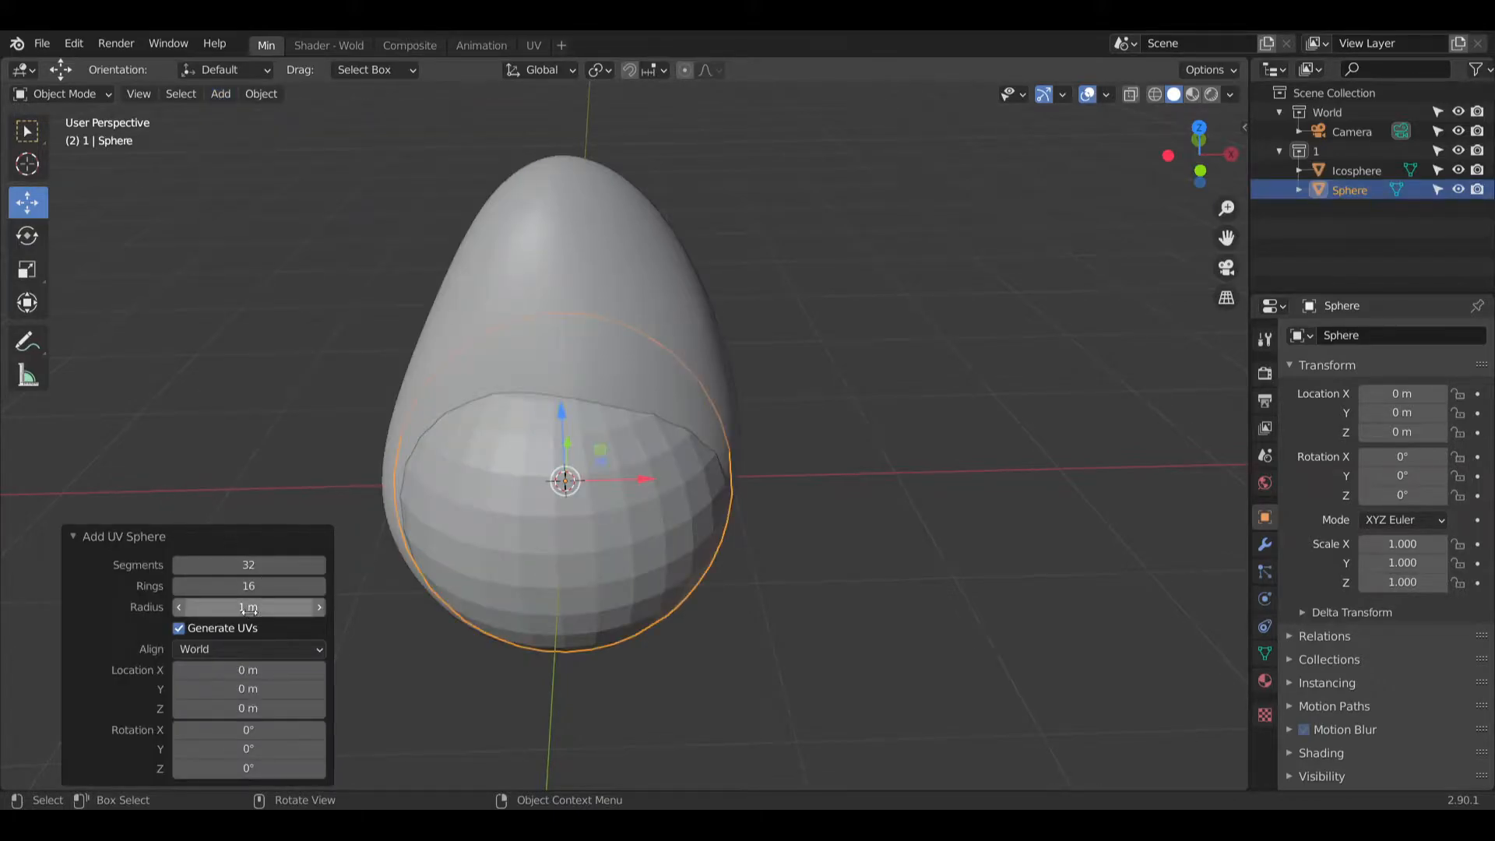
pyautogui.hotkey('ctrl', 'z')
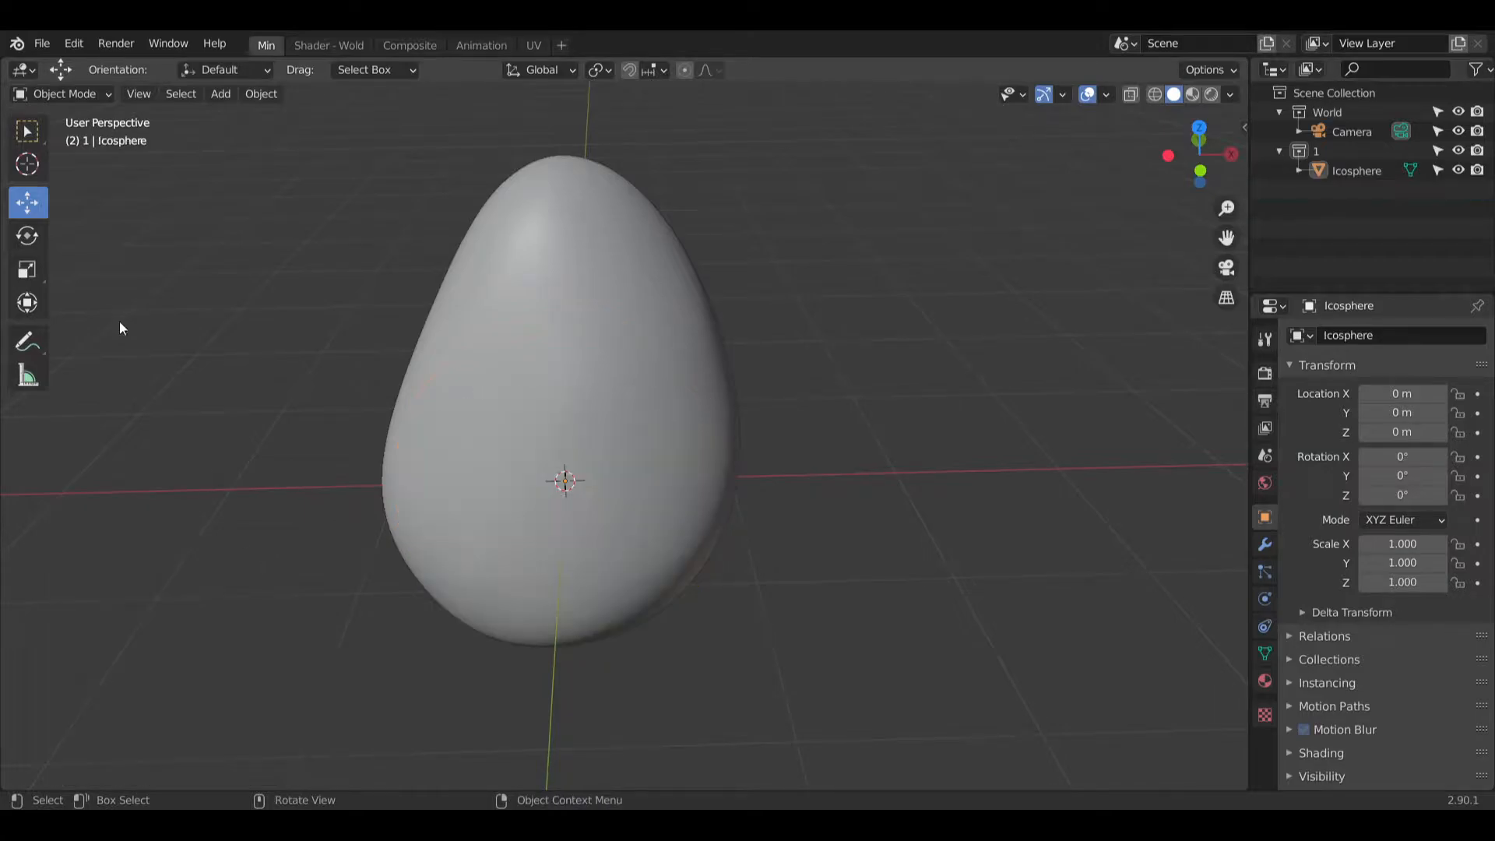
# Step: Add an ico sphere with 5 subdivisions and a 1 m radius at the world origin
pyautogui.click(220, 94)
pyautogui.moveTo(224, 124)
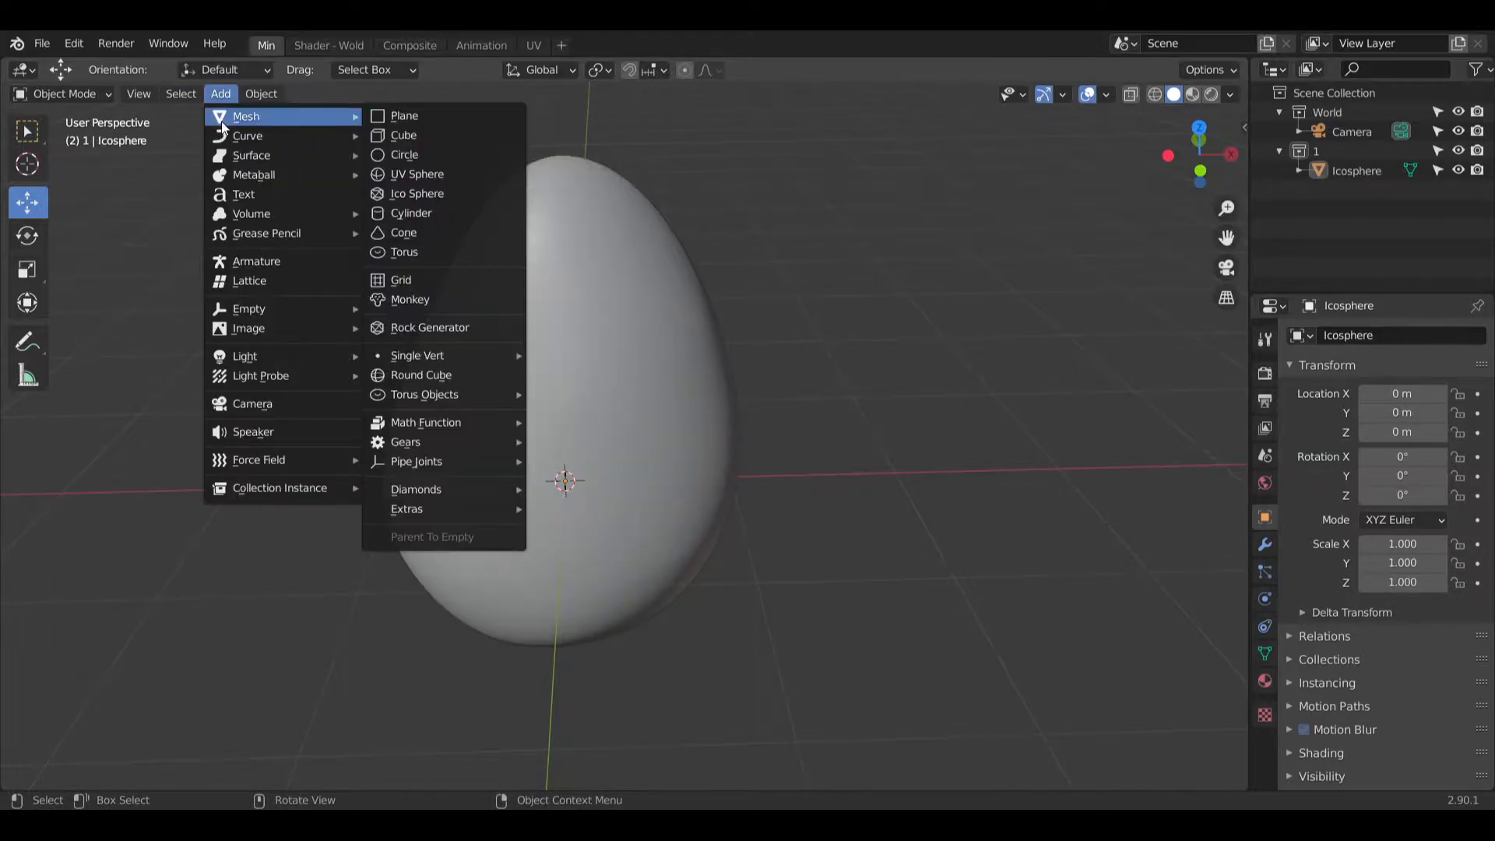
pyautogui.click(385, 193)
pyautogui.click(268, 586)
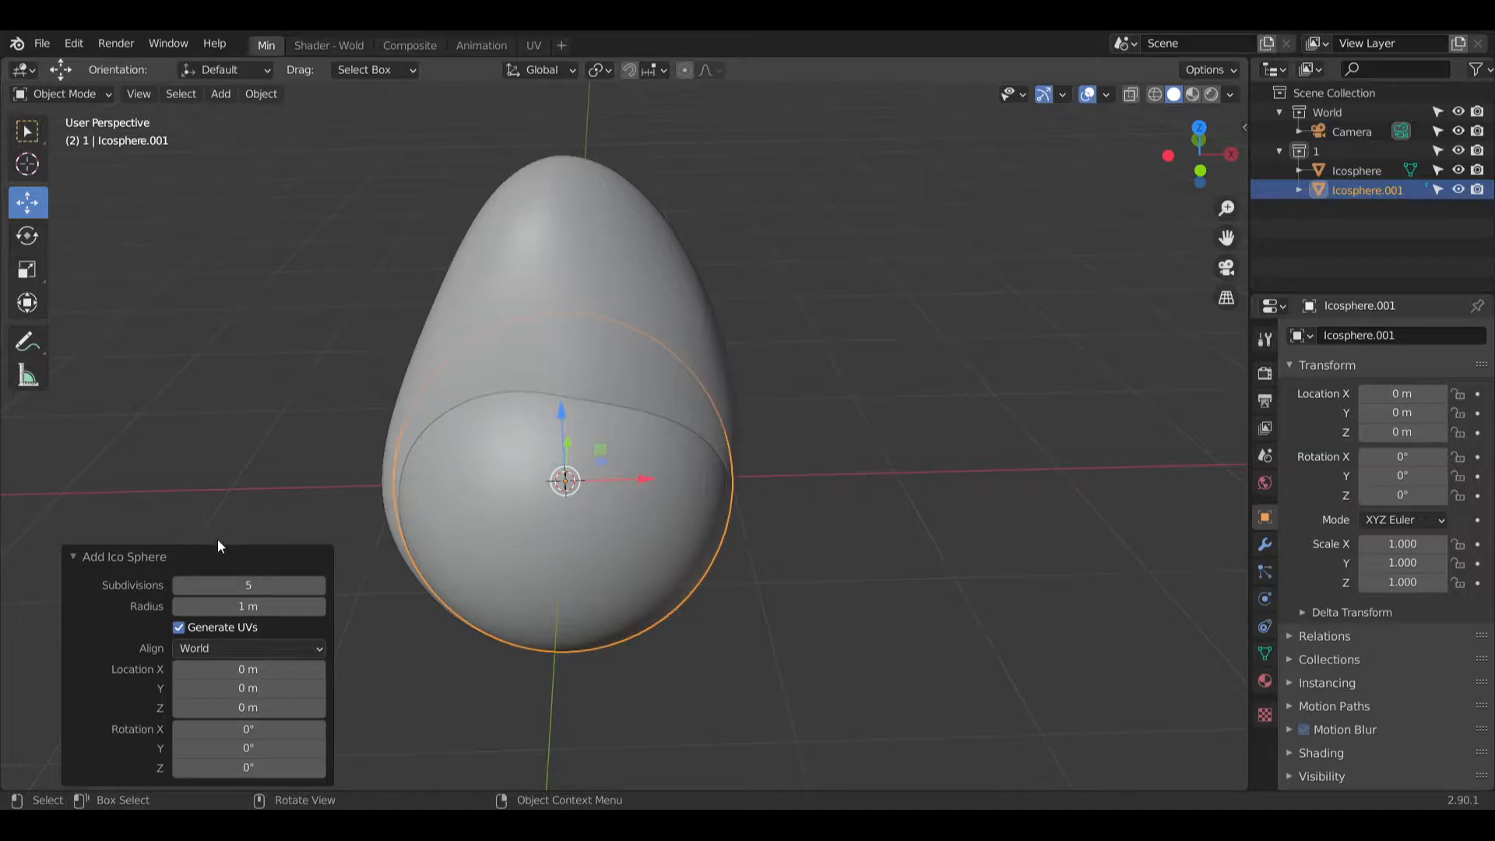
# Step: In Edit Mode, scale the new ico sphere wider than the egg and flatten it to about 0.903 along Z
pyautogui.keyDown('shift'); pyautogui.moveTo(198, 389); pyautogui.dragTo(337, 388, button='middle'); pyautogui.keyUp('shift')
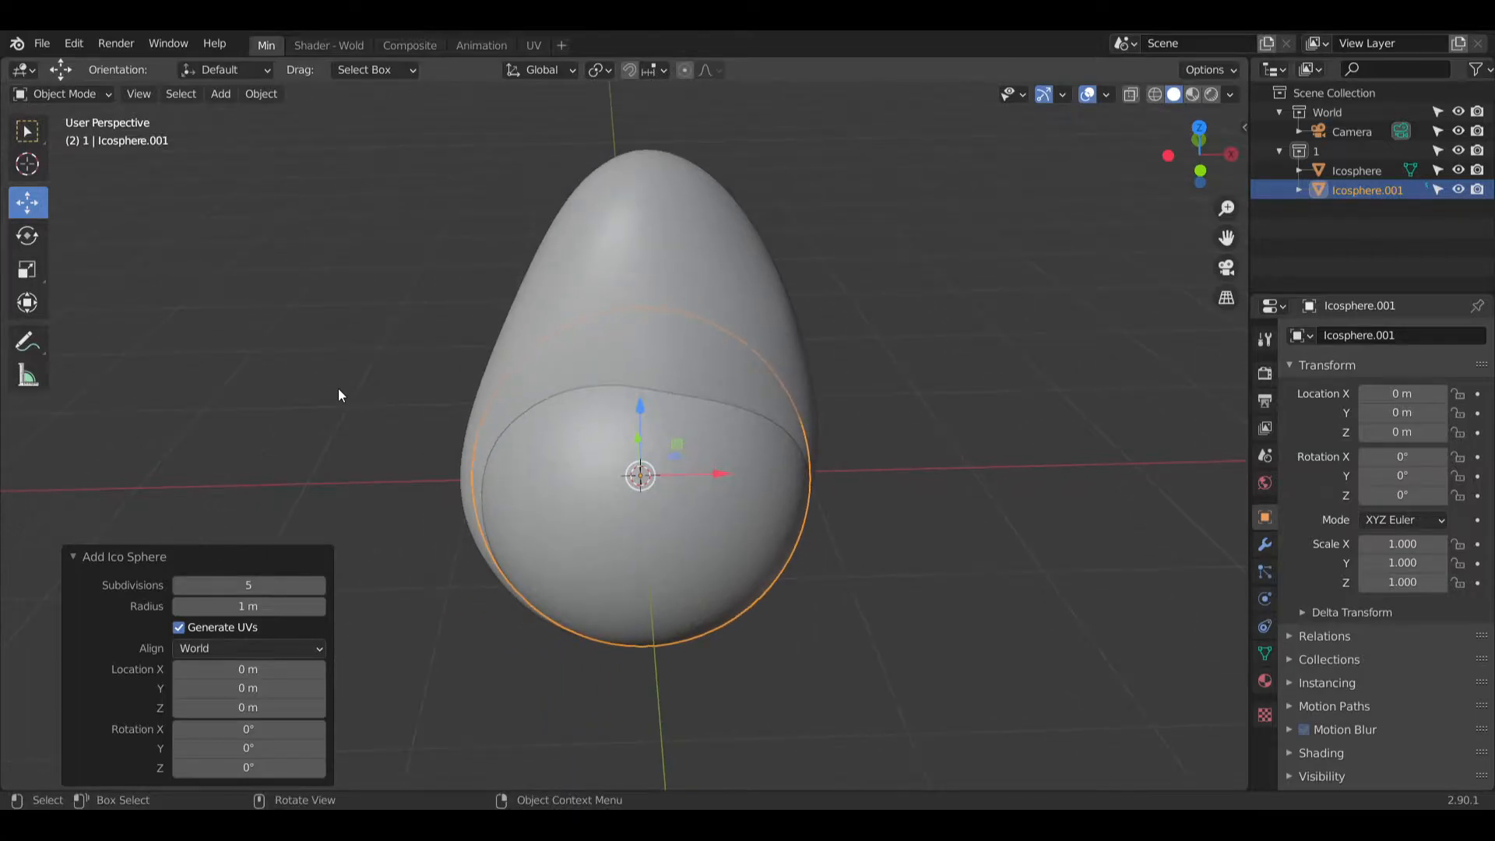
pyautogui.click(60, 93)
pyautogui.click(90, 138)
pyautogui.moveTo(373, 323)
pyautogui.mouseDown(button='middle')
pyautogui.moveTo(471, 320)
pyautogui.moveTo(399, 321)
pyautogui.mouseUp(button='middle')
pyautogui.click(29, 278)
pyautogui.moveTo(833, 372); pyautogui.dragTo(861, 373)
pyautogui.moveTo(861, 374); pyautogui.dragTo(688, 378, button='middle')
pyautogui.moveTo(689, 378); pyautogui.dragTo(686, 387)
pyautogui.moveTo(687, 387); pyautogui.dragTo(542, 406, button='middle')
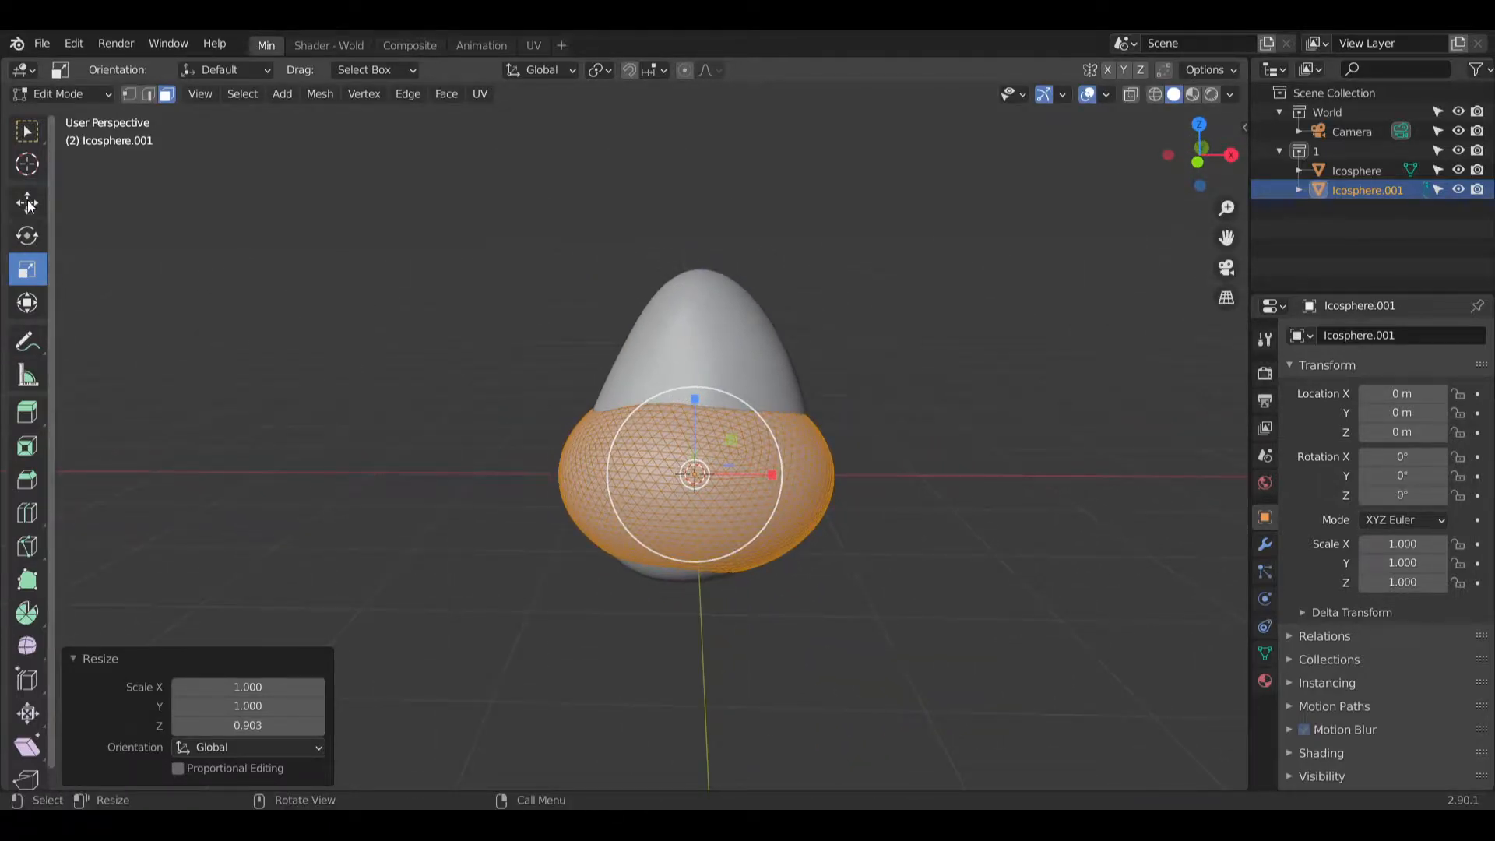
# Step: Move the flattened sphere about 0.23 m down along Z around the egg's base, and nudge it along Y
pyautogui.click(27, 203)
pyautogui.moveTo(691, 395); pyautogui.dragTo(692, 440)
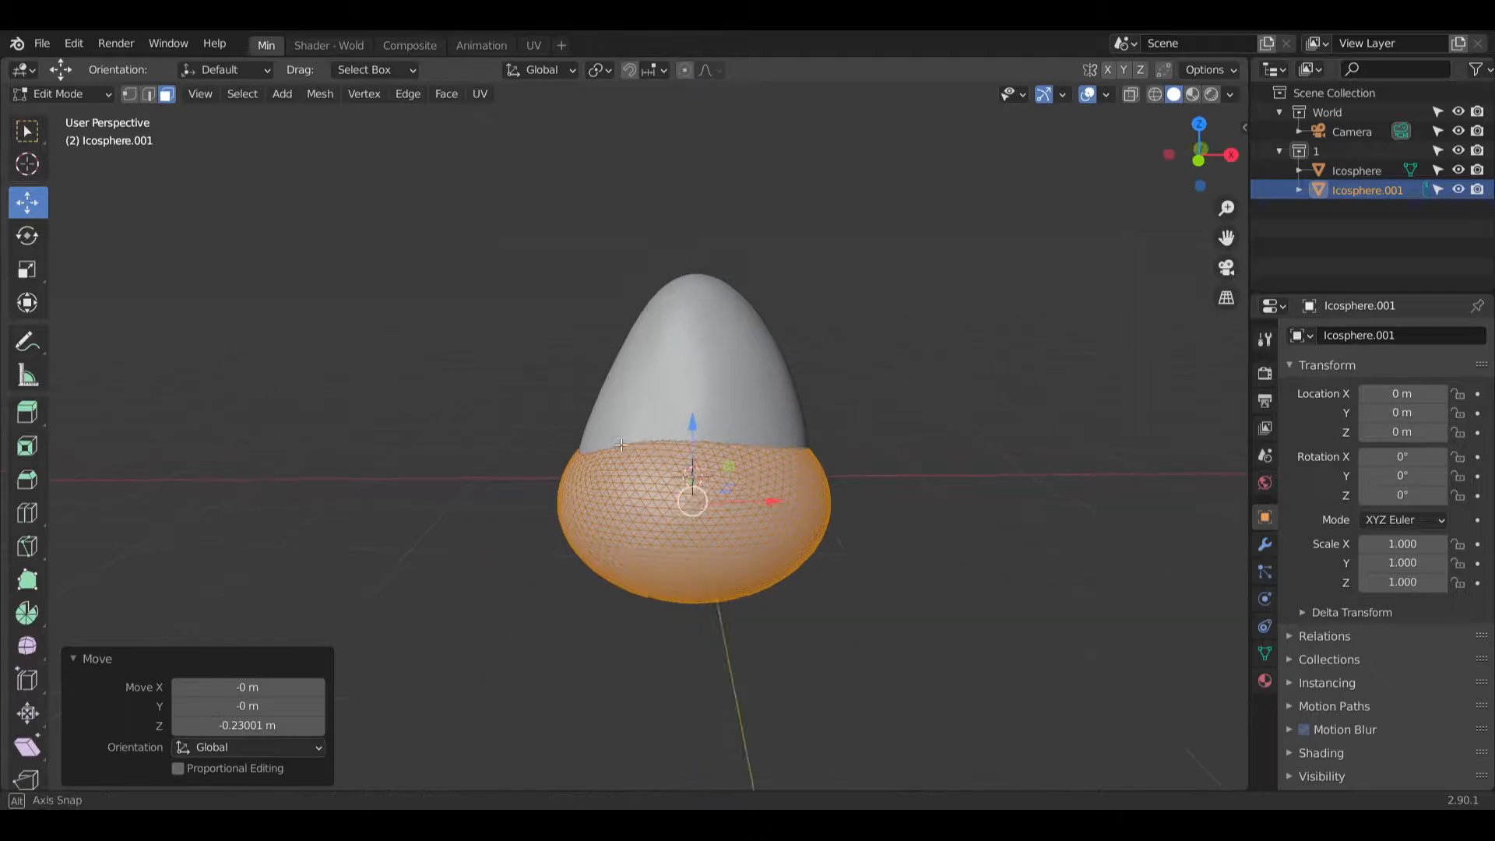
pyautogui.moveTo(692, 440); pyautogui.dragTo(577, 443, button='middle')
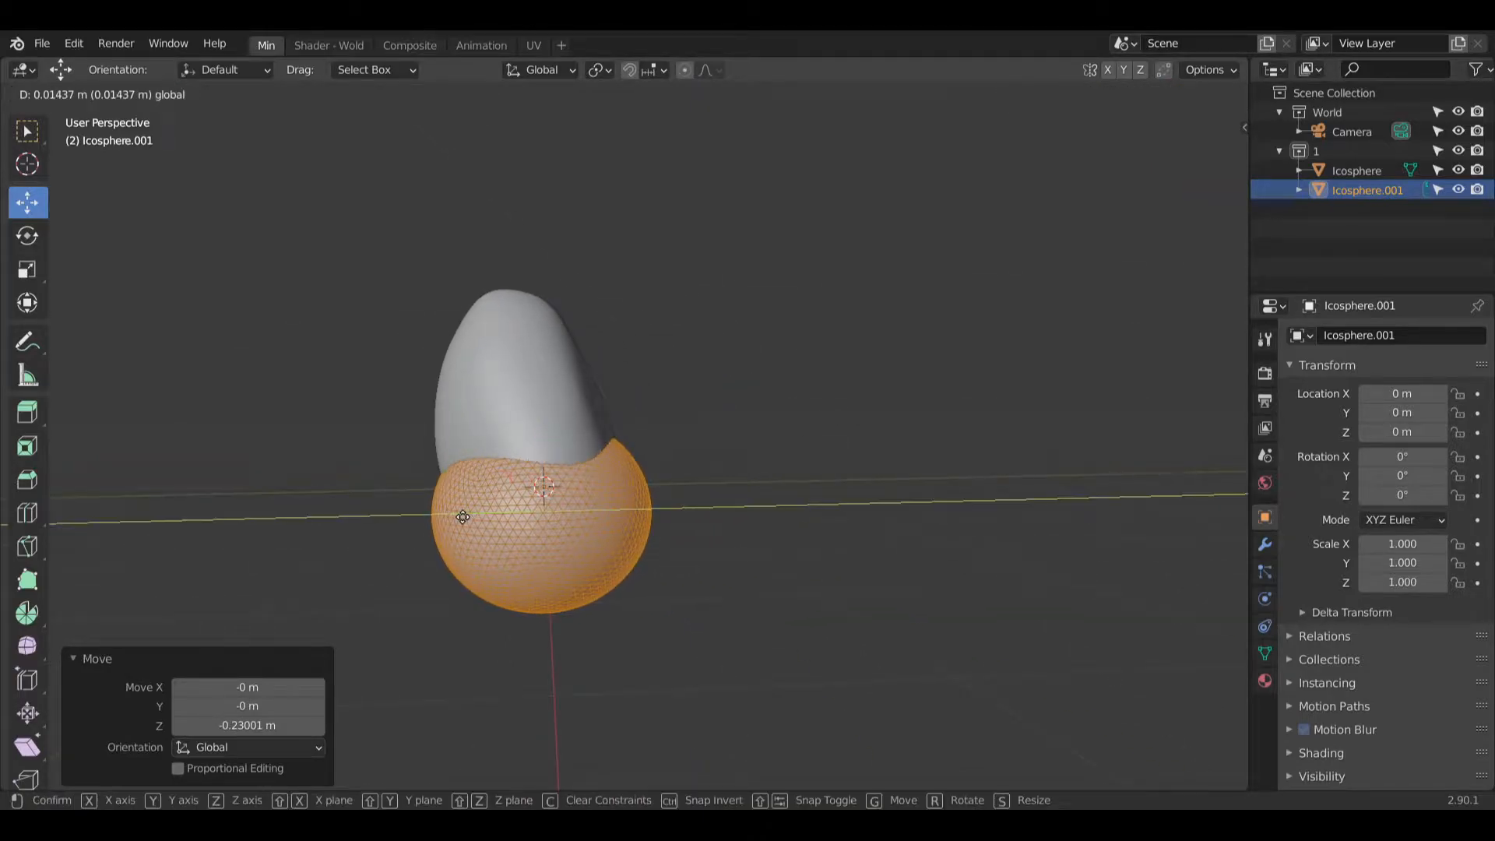
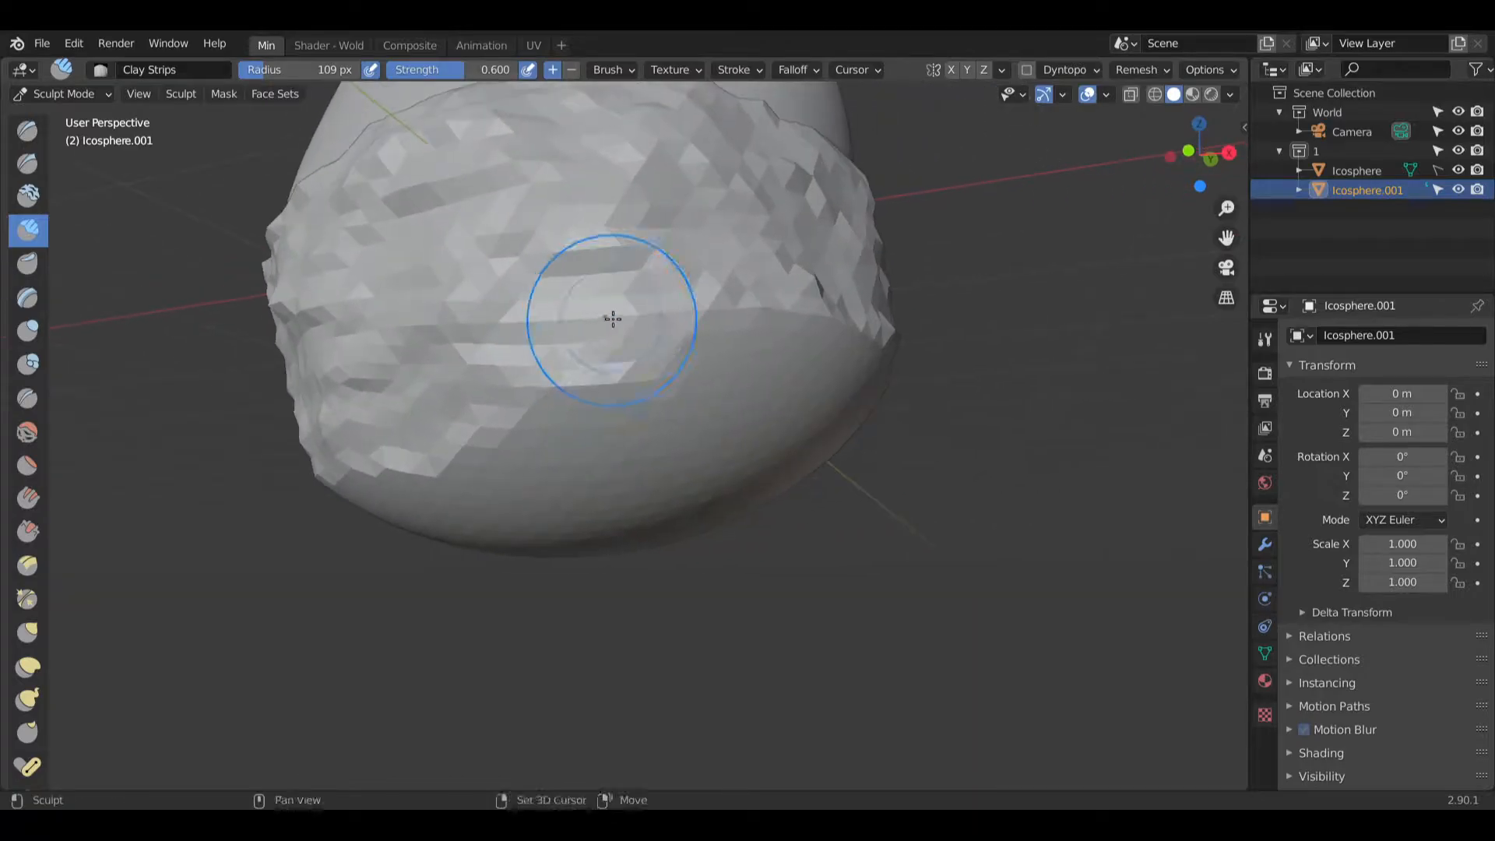
# Step: Build up a rough, layered texture around the base sphere with the Clay Strips brush at 109 px radius and 0.600 strength
pyautogui.moveTo(714, 343); pyautogui.dragTo(812, 323, button='middle')
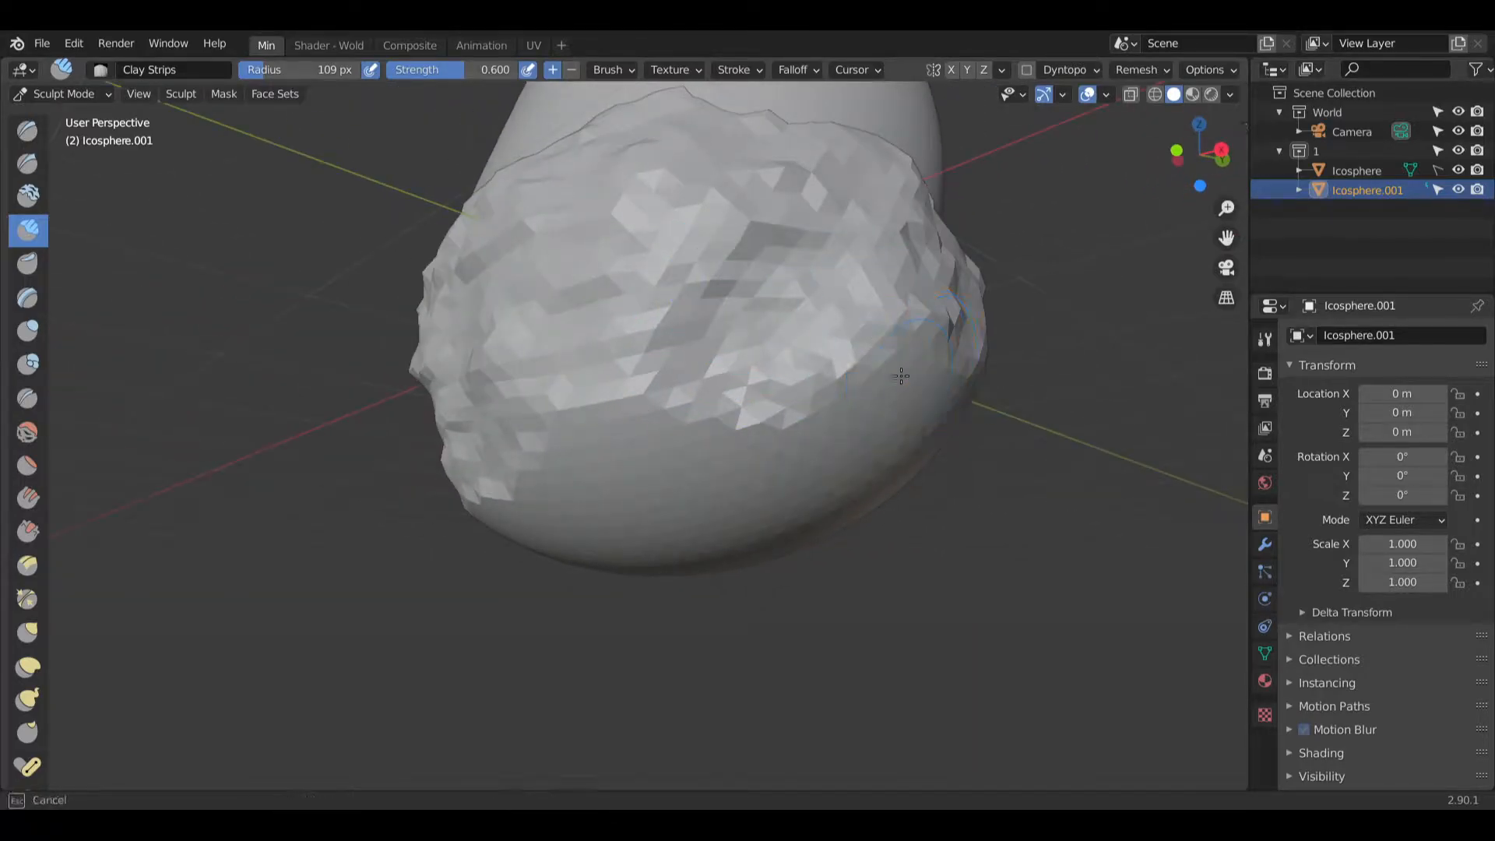
pyautogui.moveTo(901, 377); pyautogui.dragTo(788, 352, button='middle')
pyautogui.moveTo(928, 326)
pyautogui.mouseDown(button='middle')
pyautogui.moveTo(701, 294)
pyautogui.moveTo(737, 309)
pyautogui.mouseUp(button='middle')
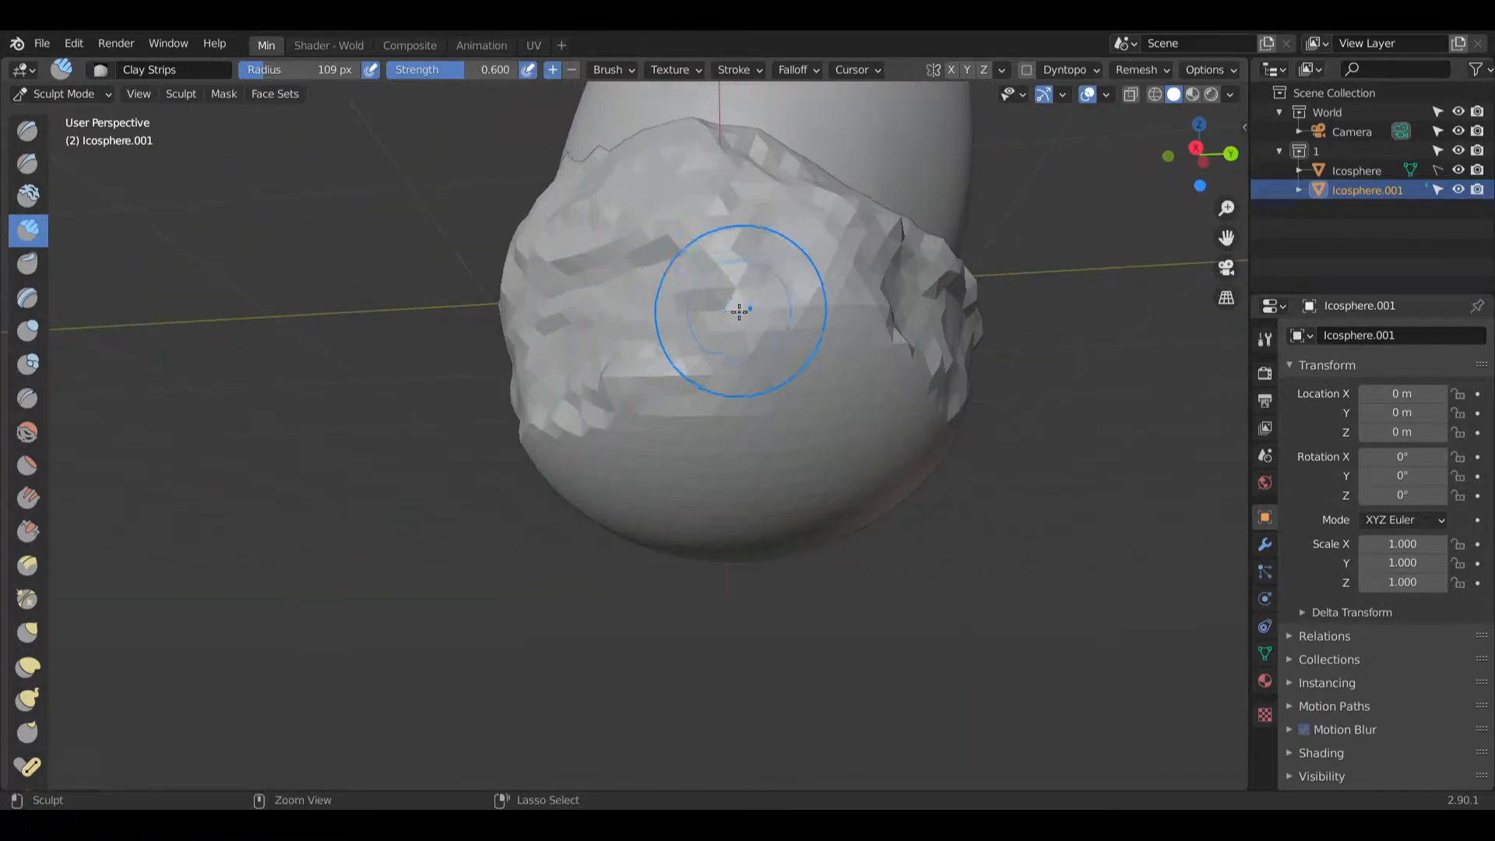
pyautogui.moveTo(870, 313); pyautogui.dragTo(827, 256, button='middle')
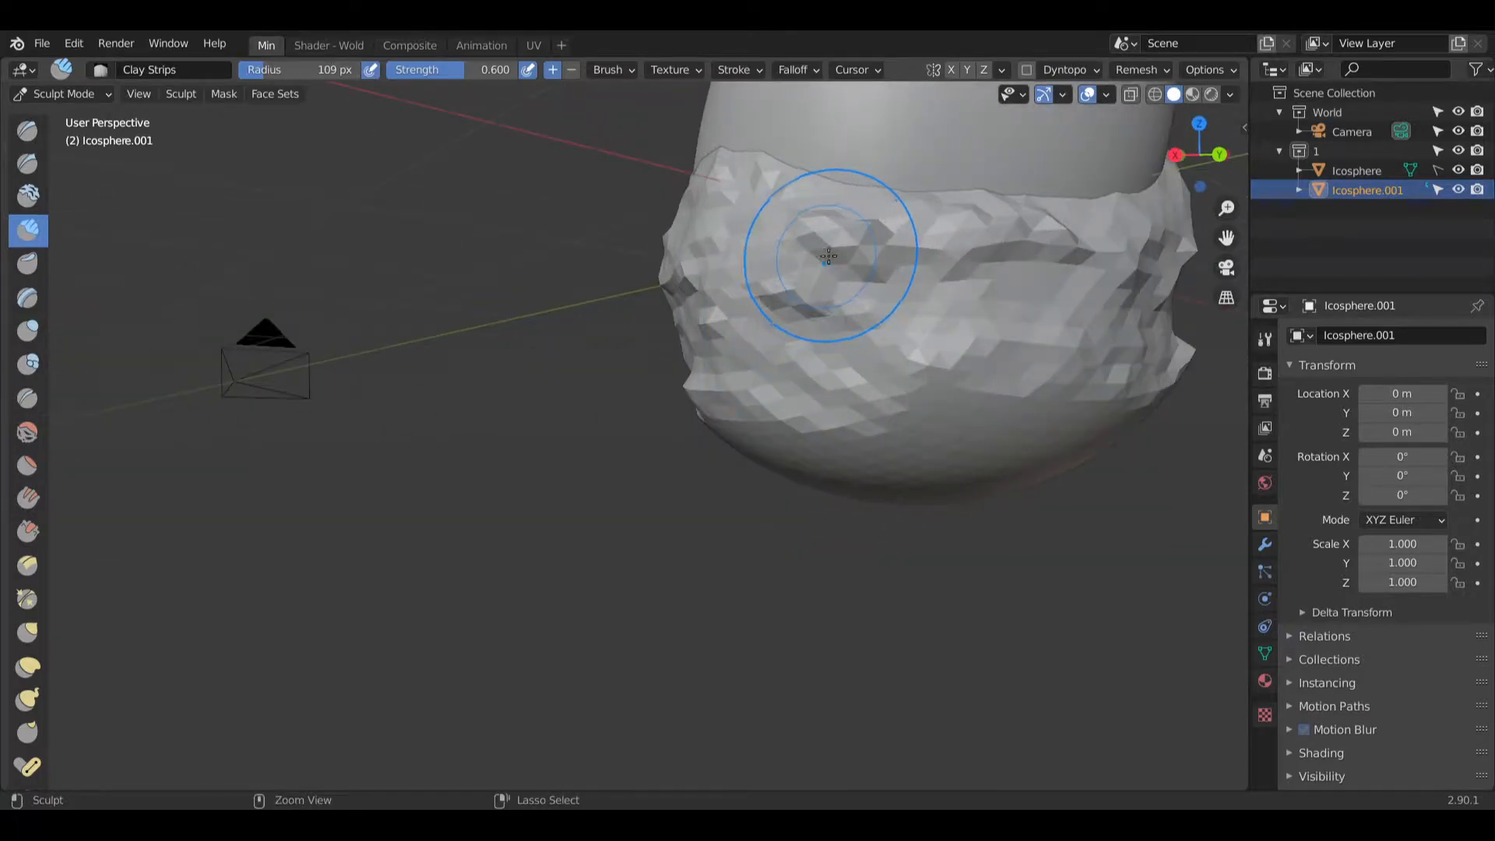
pyautogui.moveTo(933, 389)
pyautogui.mouseDown(button='middle')
pyautogui.moveTo(691, 306)
pyautogui.moveTo(798, 315)
pyautogui.mouseUp(button='middle')
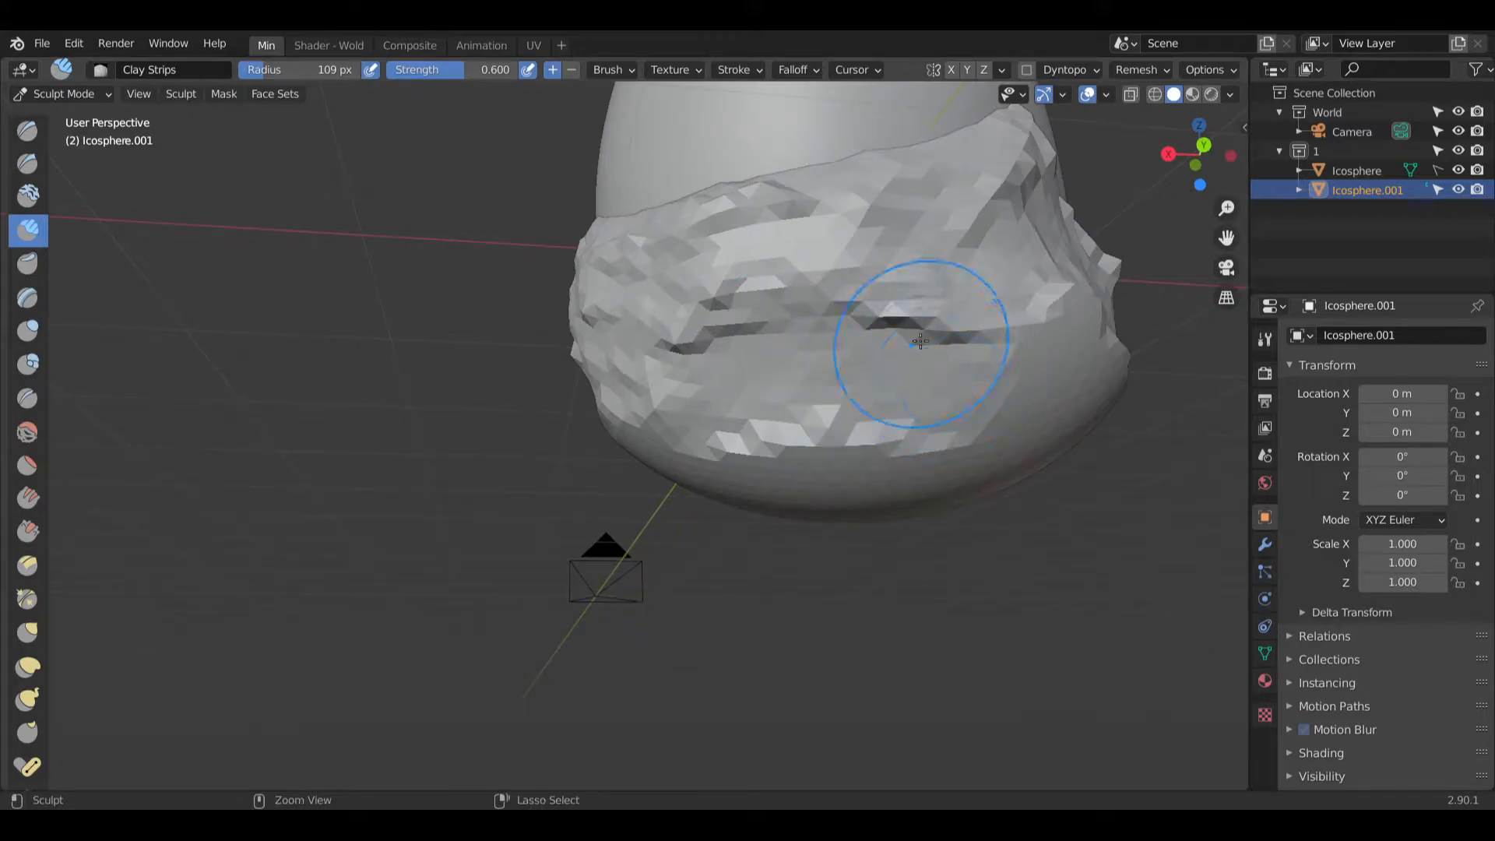
pyautogui.moveTo(948, 339)
pyautogui.mouseDown(button='middle')
pyautogui.moveTo(710, 323)
pyautogui.moveTo(814, 331)
pyautogui.mouseUp(button='middle')
pyautogui.moveTo(935, 369)
pyautogui.mouseDown(button='middle')
pyautogui.moveTo(1001, 383)
pyautogui.moveTo(910, 352)
pyautogui.moveTo(883, 377)
pyautogui.mouseUp(button='middle')
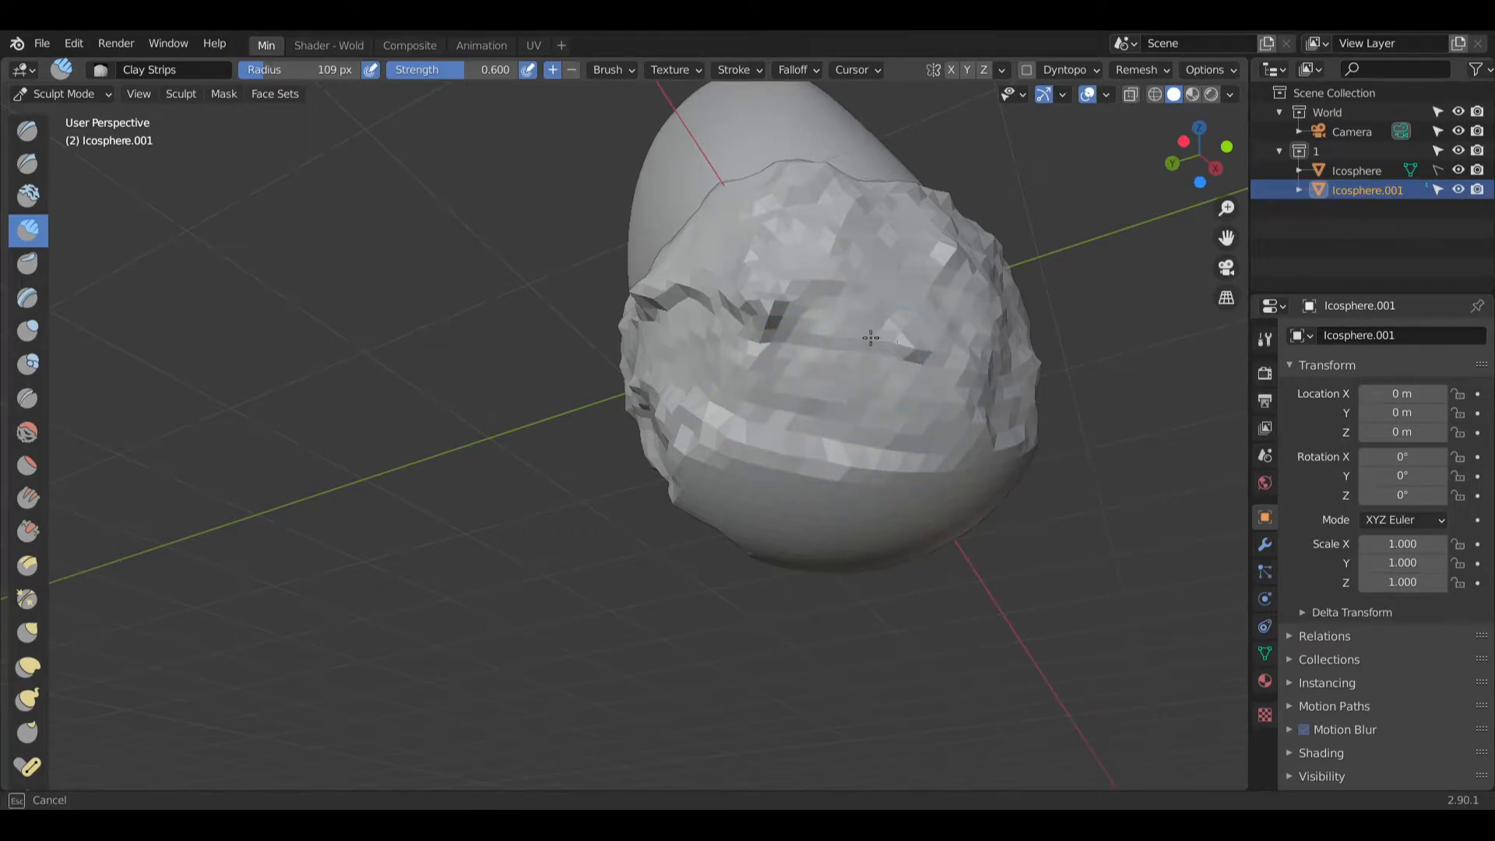
# Step: Carve grooves around the lower sides and underside of the base sphere with inverted Clay Strips strokes at 109 px radius and 0.600 strength
pyautogui.moveTo(877, 361); pyautogui.dragTo(831, 390, button='middle')
pyautogui.keyDown('shift'); pyautogui.moveTo(1001, 436); pyautogui.dragTo(801, 358, button='middle'); pyautogui.keyUp('shift')
pyautogui.keyDown('ctrl'); pyautogui.moveTo(786, 460); pyautogui.dragTo(771, 341, button='middle'); pyautogui.keyUp('ctrl')
pyautogui.moveTo(771, 340)
pyautogui.keyDown('ctrl'); pyautogui.mouseDown()
pyautogui.moveTo(711, 377)
pyautogui.moveTo(607, 365)
pyautogui.mouseUp(); pyautogui.keyUp('ctrl')
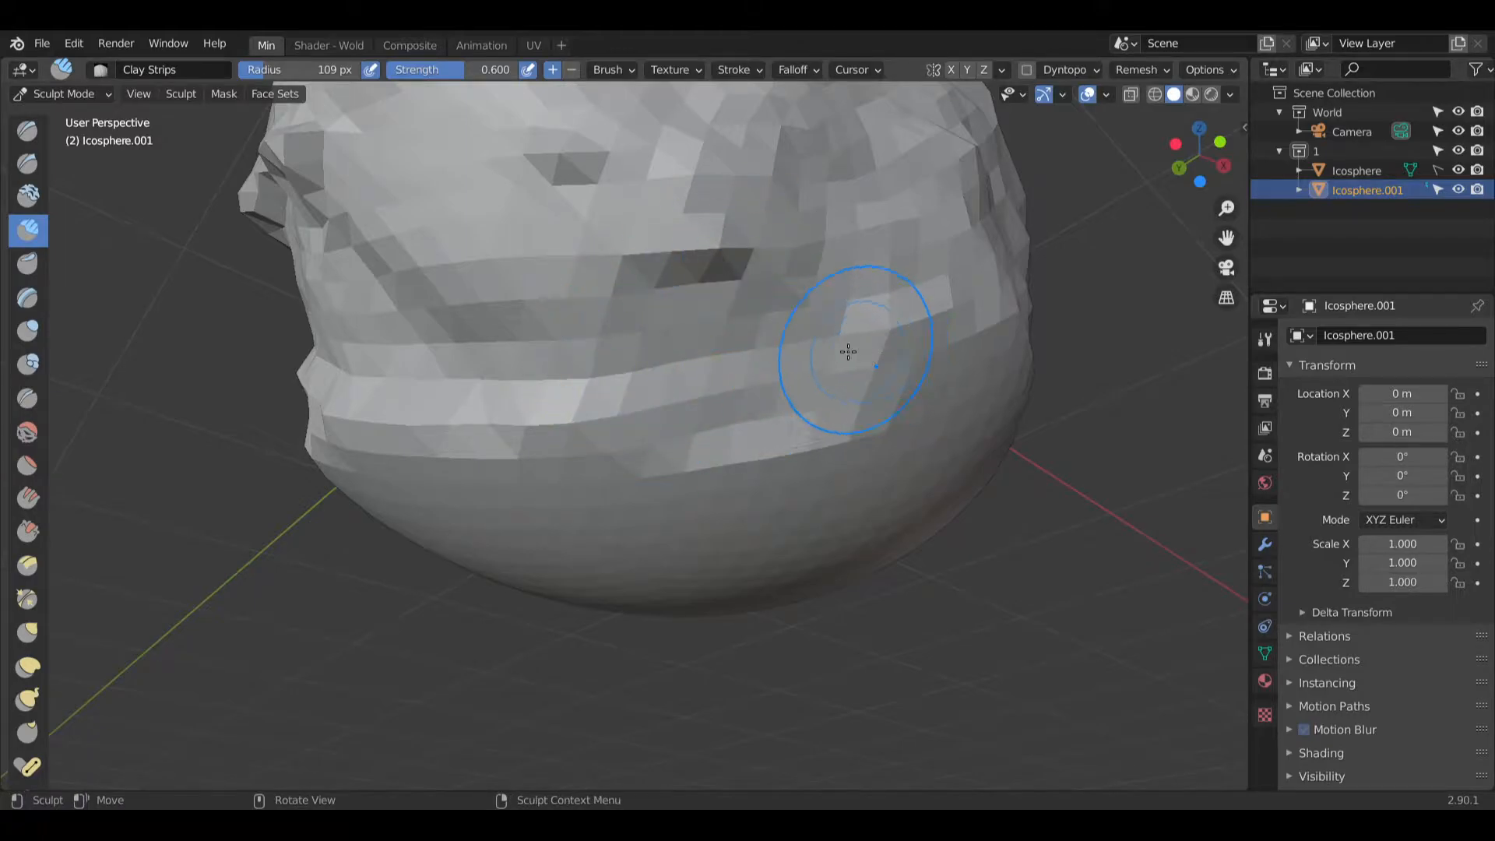
pyautogui.moveTo(980, 346); pyautogui.dragTo(926, 370, button='middle')
pyautogui.keyDown('ctrl'); pyautogui.moveTo(945, 323); pyautogui.dragTo(1007, 314); pyautogui.keyUp('ctrl')
pyautogui.moveTo(1079, 272); pyautogui.dragTo(974, 286, button='middle')
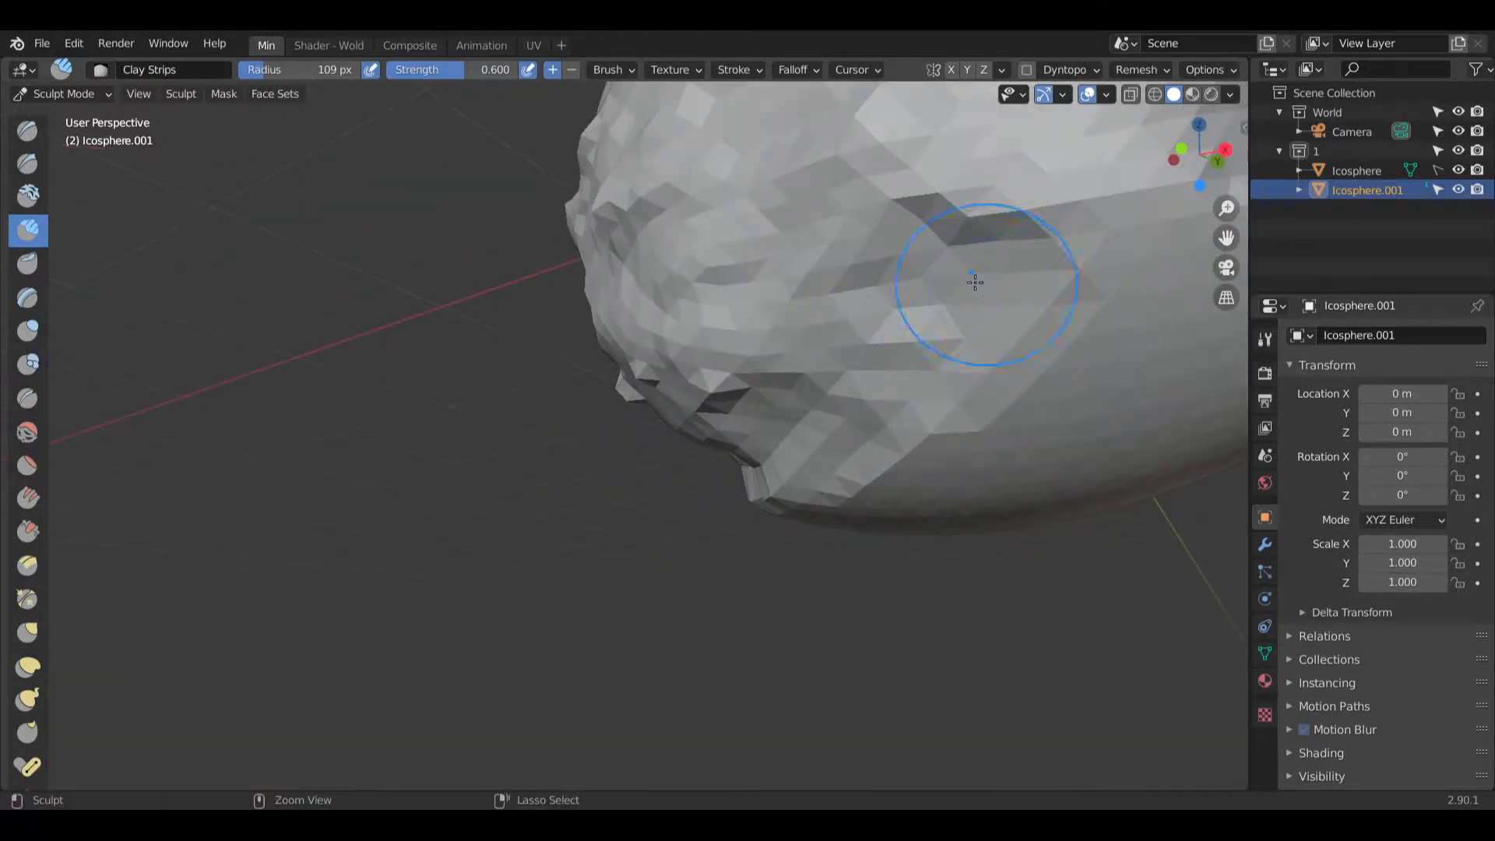
pyautogui.keyDown('ctrl'); pyautogui.moveTo(975, 283); pyautogui.dragTo(1035, 280); pyautogui.keyUp('ctrl')
pyautogui.keyDown('shift'); pyautogui.moveTo(1036, 280); pyautogui.dragTo(841, 299, button='middle'); pyautogui.keyUp('shift')
pyautogui.keyDown('ctrl'); pyautogui.moveTo(841, 300); pyautogui.dragTo(946, 285); pyautogui.keyUp('ctrl')
pyautogui.keyDown('ctrl'); pyautogui.moveTo(904, 226); pyautogui.dragTo(971, 253); pyautogui.keyUp('ctrl')
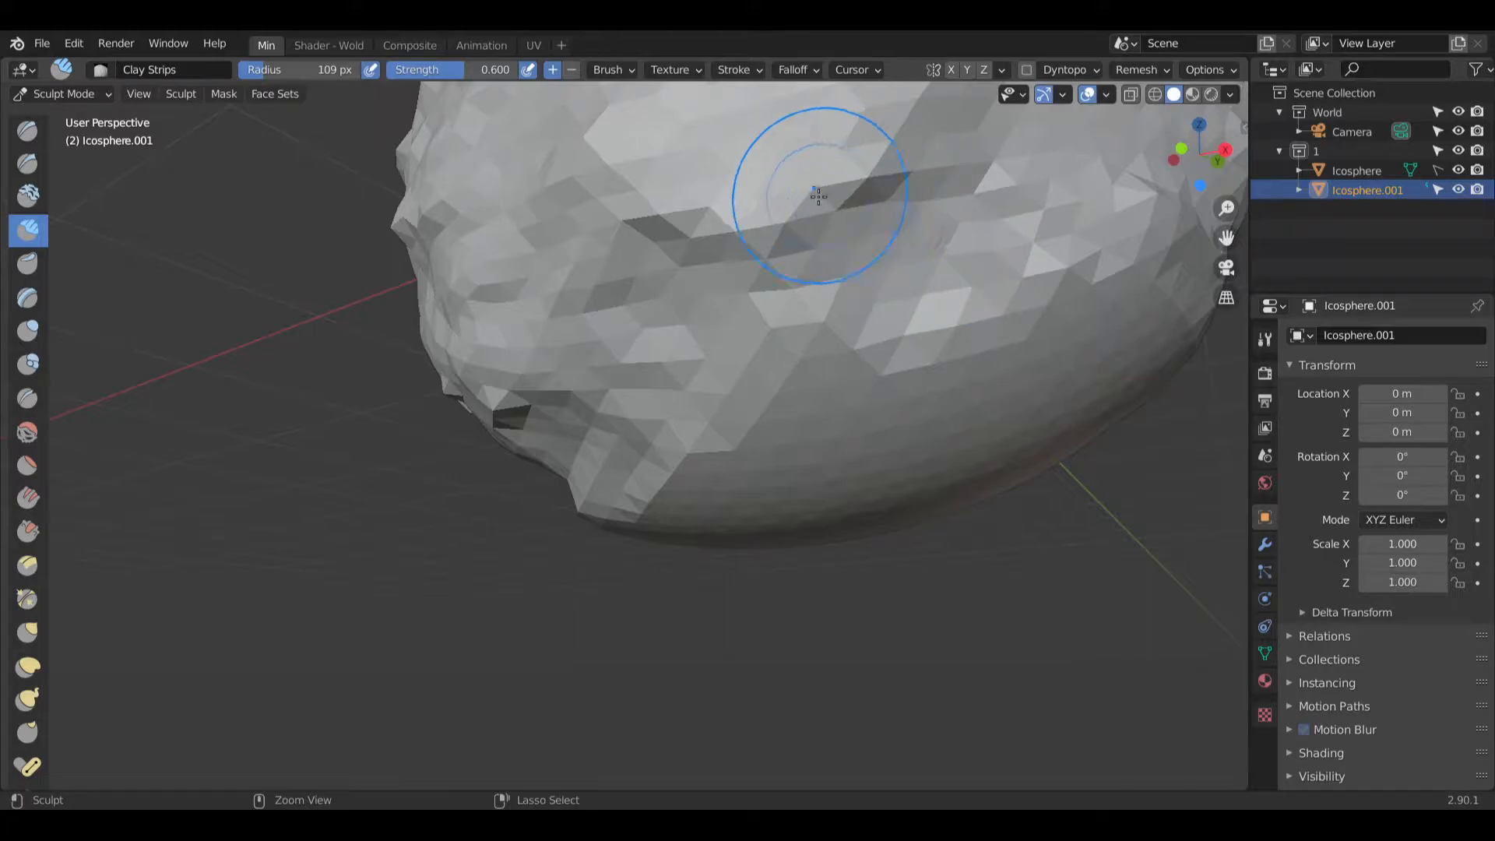
pyautogui.keyDown('ctrl'); pyautogui.moveTo(818, 196); pyautogui.dragTo(734, 207); pyautogui.keyUp('ctrl')
pyautogui.keyDown('ctrl'); pyautogui.moveTo(860, 366); pyautogui.dragTo(1070, 304); pyautogui.keyUp('ctrl')
pyautogui.moveTo(1128, 309)
pyautogui.mouseDown(button='middle')
pyautogui.moveTo(1052, 321)
pyautogui.moveTo(884, 290)
pyautogui.moveTo(991, 257)
pyautogui.moveTo(717, 290)
pyautogui.mouseUp(button='middle')
pyautogui.moveTo(717, 290)
pyautogui.keyDown('ctrl'); pyautogui.mouseDown()
pyautogui.moveTo(865, 305)
pyautogui.moveTo(884, 413)
pyautogui.mouseUp(); pyautogui.keyUp('ctrl')
pyautogui.moveTo(884, 415); pyautogui.dragTo(755, 382, button='middle')
pyautogui.moveTo(755, 382)
pyautogui.keyDown('ctrl'); pyautogui.mouseDown()
pyautogui.moveTo(846, 401)
pyautogui.moveTo(916, 387)
pyautogui.moveTo(650, 460)
pyautogui.mouseUp(); pyautogui.keyUp('ctrl')
pyautogui.scroll(2, 848, 402)
pyautogui.moveTo(651, 460); pyautogui.dragTo(764, 467, button='middle')
pyautogui.keyDown('ctrl'); pyautogui.moveTo(764, 467); pyautogui.dragTo(475, 420); pyautogui.keyUp('ctrl')
pyautogui.moveTo(475, 421); pyautogui.dragTo(639, 403, button='middle')
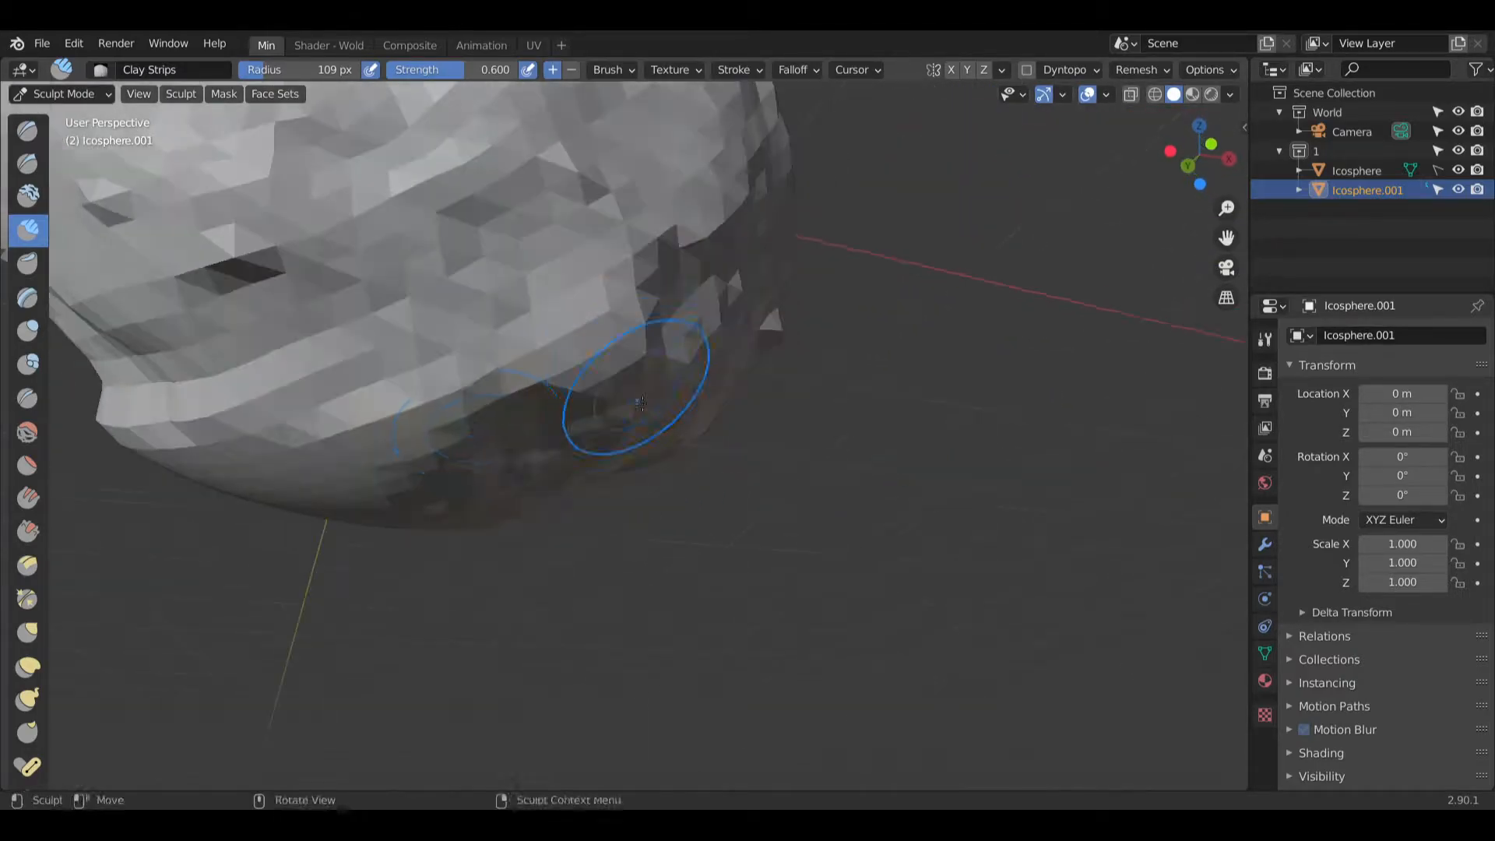
pyautogui.keyDown('ctrl'); pyautogui.moveTo(640, 403); pyautogui.dragTo(353, 407); pyautogui.keyUp('ctrl')
pyautogui.moveTo(354, 407); pyautogui.dragTo(544, 397, button='middle')
pyautogui.keyDown('ctrl'); pyautogui.moveTo(545, 397); pyautogui.dragTo(677, 366); pyautogui.keyUp('ctrl')
pyautogui.moveTo(677, 367); pyautogui.dragTo(544, 342, button='middle')
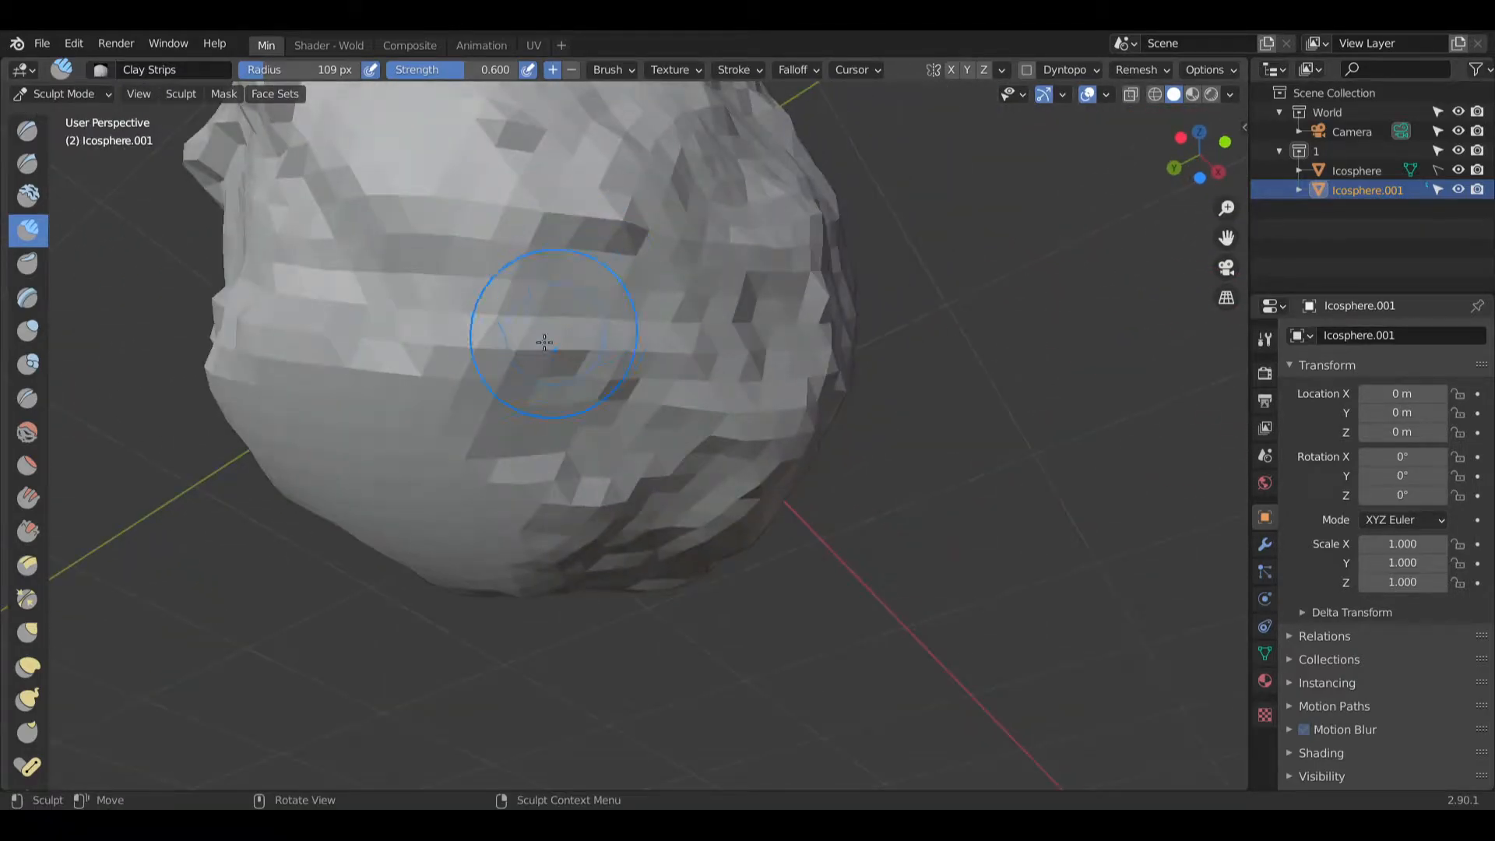
pyautogui.moveTo(544, 341)
pyautogui.keyDown('ctrl'); pyautogui.mouseDown()
pyautogui.moveTo(437, 377)
pyautogui.moveTo(548, 471)
pyautogui.moveTo(467, 436)
pyautogui.mouseUp(); pyautogui.keyUp('ctrl')
pyautogui.keyDown('shift'); pyautogui.moveTo(444, 387); pyautogui.dragTo(670, 377, button='middle'); pyautogui.keyUp('shift')
pyautogui.moveTo(670, 377)
pyautogui.keyDown('ctrl'); pyautogui.mouseDown()
pyautogui.moveTo(548, 366)
pyautogui.moveTo(509, 380)
pyautogui.moveTo(510, 398)
pyautogui.mouseUp(); pyautogui.keyUp('ctrl')
pyautogui.moveTo(509, 399); pyautogui.dragTo(701, 343, button='middle')
pyautogui.moveTo(670, 343)
pyautogui.keyDown('ctrl'); pyautogui.mouseDown()
pyautogui.moveTo(542, 341)
pyautogui.moveTo(446, 369)
pyautogui.moveTo(520, 427)
pyautogui.mouseUp(); pyautogui.keyUp('ctrl')
pyautogui.moveTo(521, 428); pyautogui.dragTo(390, 387, button='middle')
pyautogui.keyDown('ctrl'); pyautogui.moveTo(390, 387); pyautogui.dragTo(407, 549); pyautogui.keyUp('ctrl')
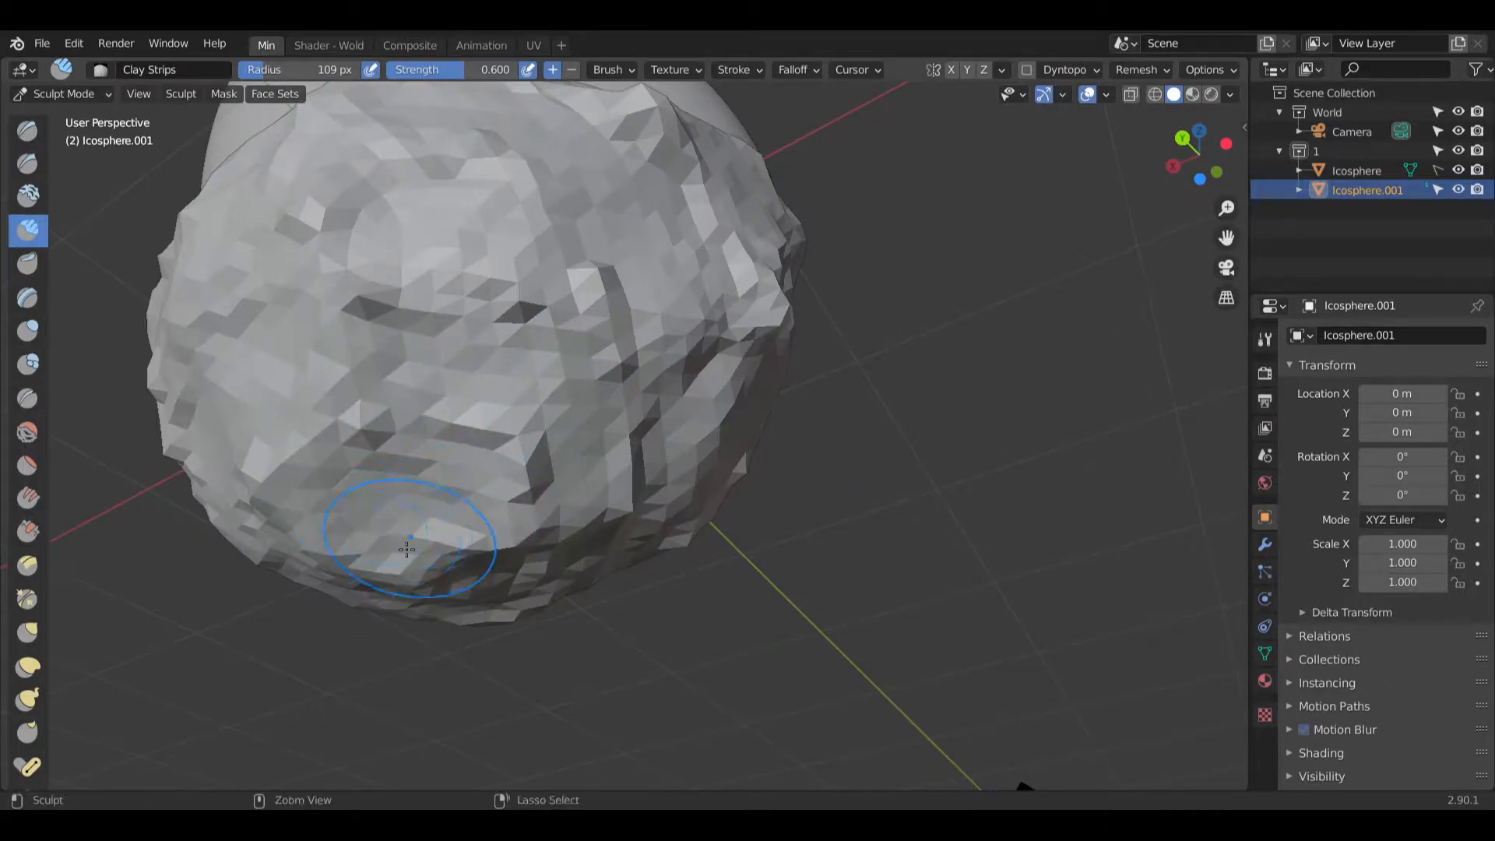
pyautogui.moveTo(406, 550)
pyautogui.keyDown('shift'); pyautogui.mouseDown(button='middle')
pyautogui.moveTo(494, 468)
pyautogui.moveTo(627, 436)
pyautogui.mouseUp(button='middle'); pyautogui.keyUp('shift')
pyautogui.moveTo(600, 333)
pyautogui.keyDown('ctrl'); pyautogui.mouseDown()
pyautogui.moveTo(444, 436)
pyautogui.moveTo(604, 470)
pyautogui.moveTo(634, 498)
pyautogui.moveTo(604, 553)
pyautogui.mouseUp(); pyautogui.keyUp('ctrl')
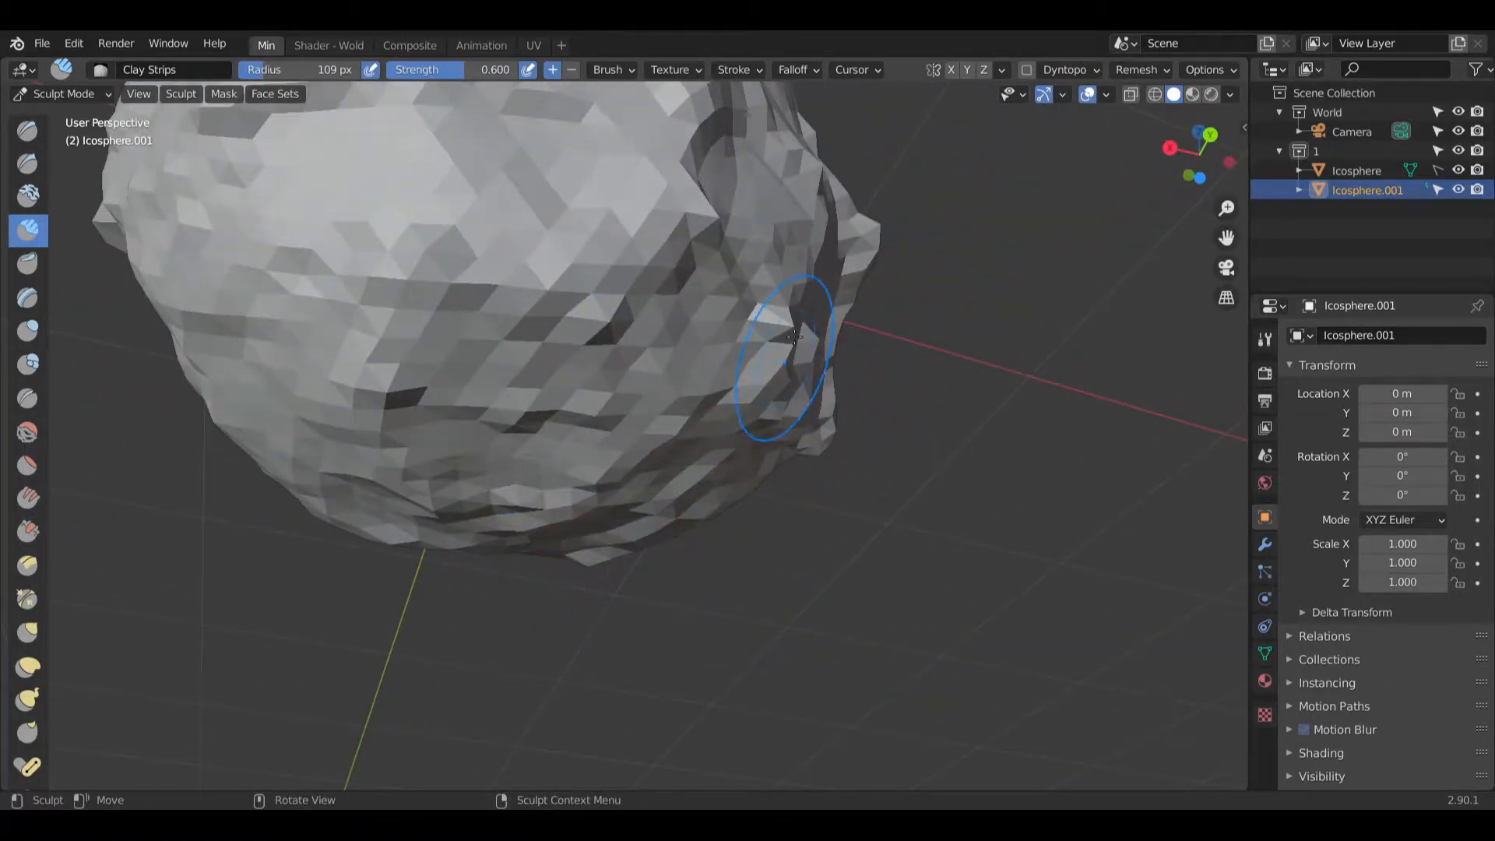
pyautogui.moveTo(794, 336)
pyautogui.mouseDown(button='middle')
pyautogui.moveTo(851, 226)
pyautogui.moveTo(727, 441)
pyautogui.moveTo(717, 373)
pyautogui.moveTo(801, 444)
pyautogui.moveTo(850, 427)
pyautogui.moveTo(783, 374)
pyautogui.moveTo(973, 439)
pyautogui.moveTo(740, 379)
pyautogui.mouseUp(button='middle')
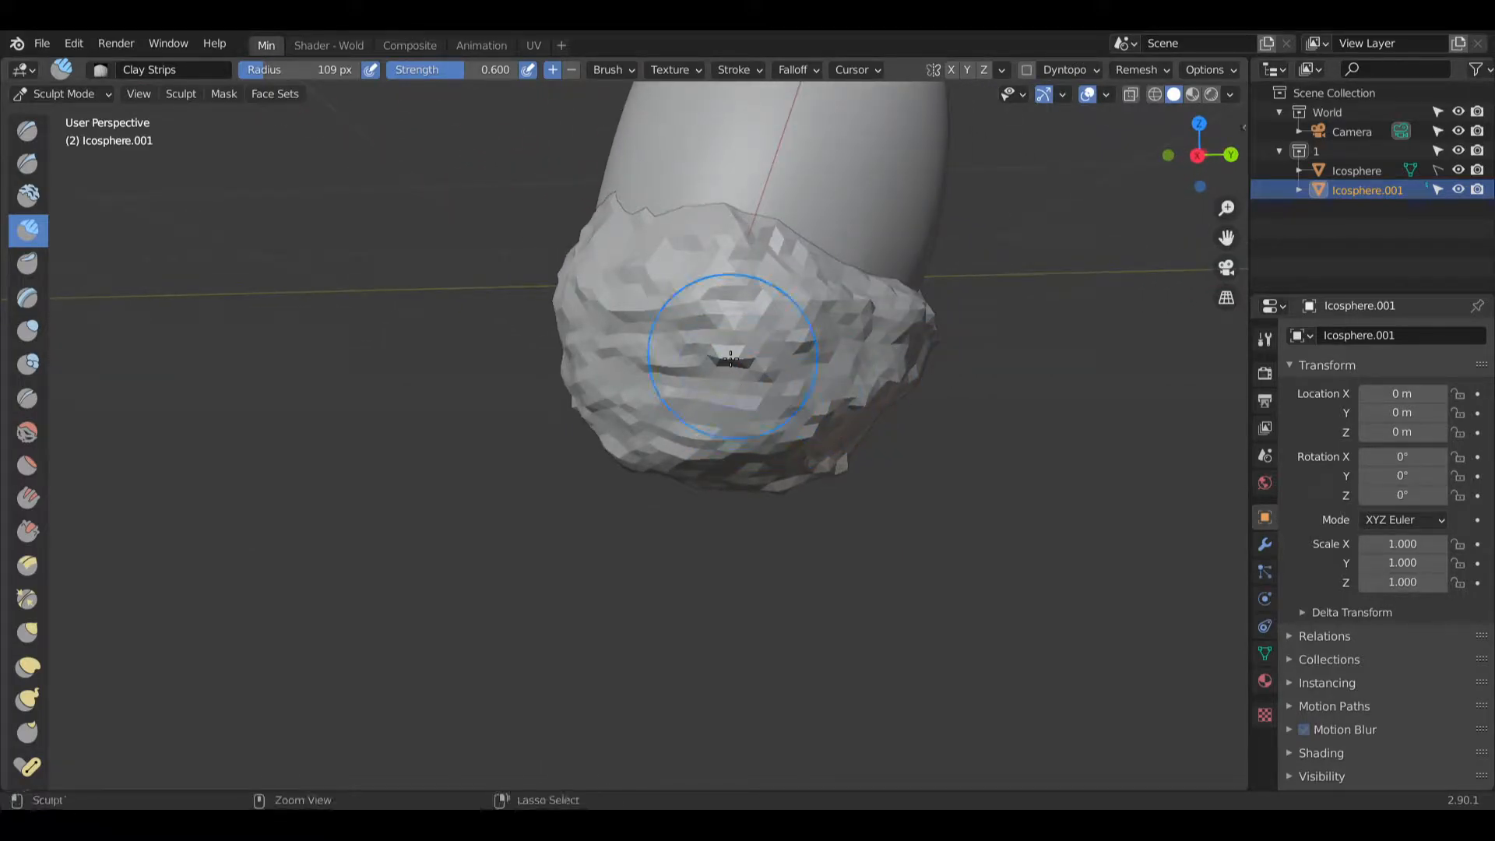
pyautogui.moveTo(742, 356); pyautogui.dragTo(561, 358, button='middle')
pyautogui.keyDown('shift'); pyautogui.moveTo(350, 436); pyautogui.dragTo(603, 317, button='middle'); pyautogui.keyUp('shift')
pyautogui.moveTo(919, 397); pyautogui.dragTo(825, 321, button='middle')
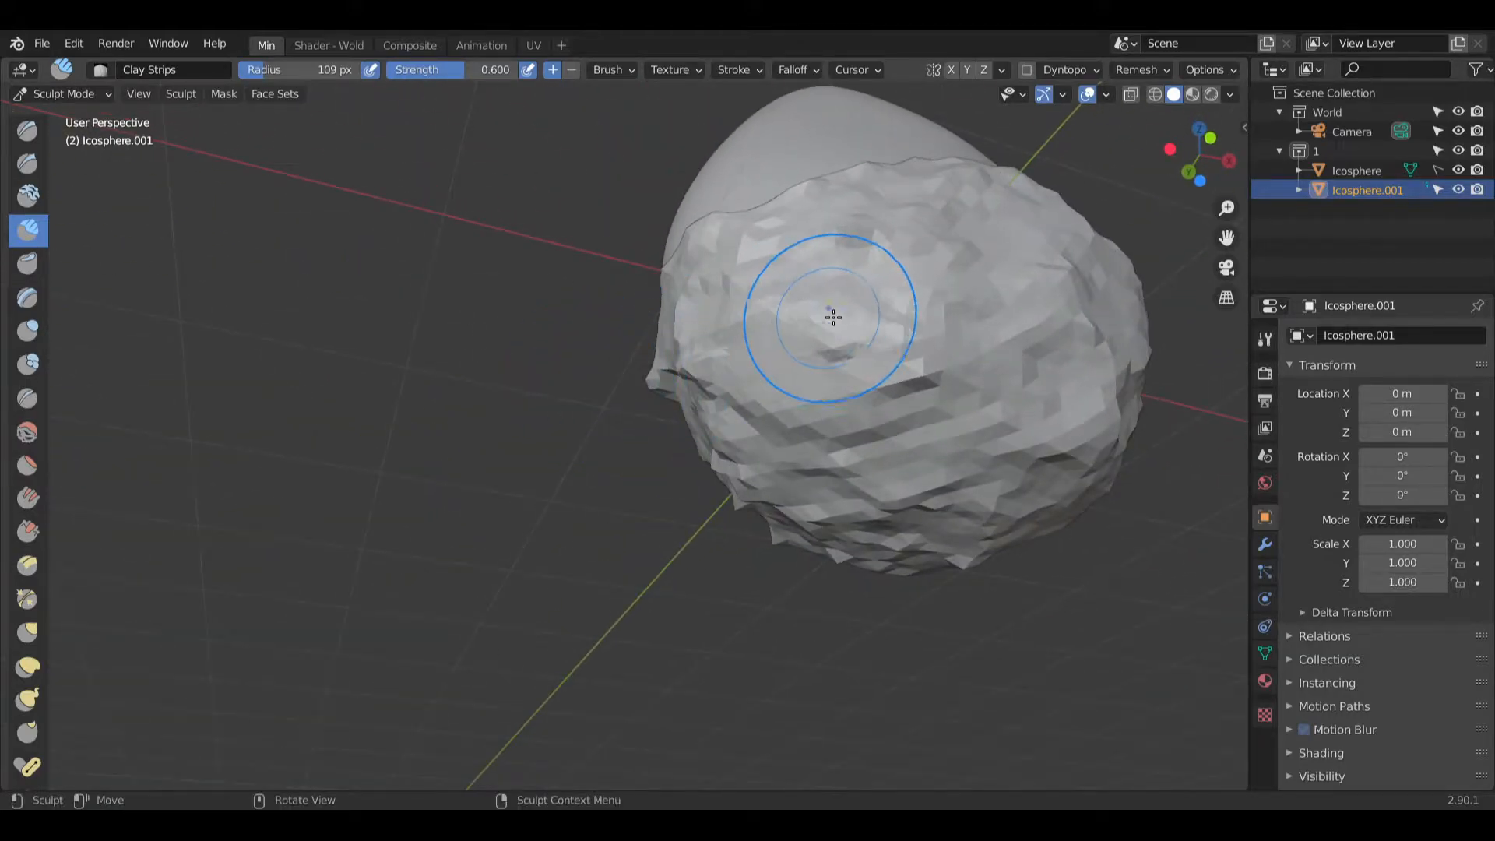
pyautogui.moveTo(934, 296); pyautogui.dragTo(622, 467, button='middle')
# Step: Switch to Object Mode and apply Shade Smooth to the roughened base sphere
pyautogui.click(72, 92)
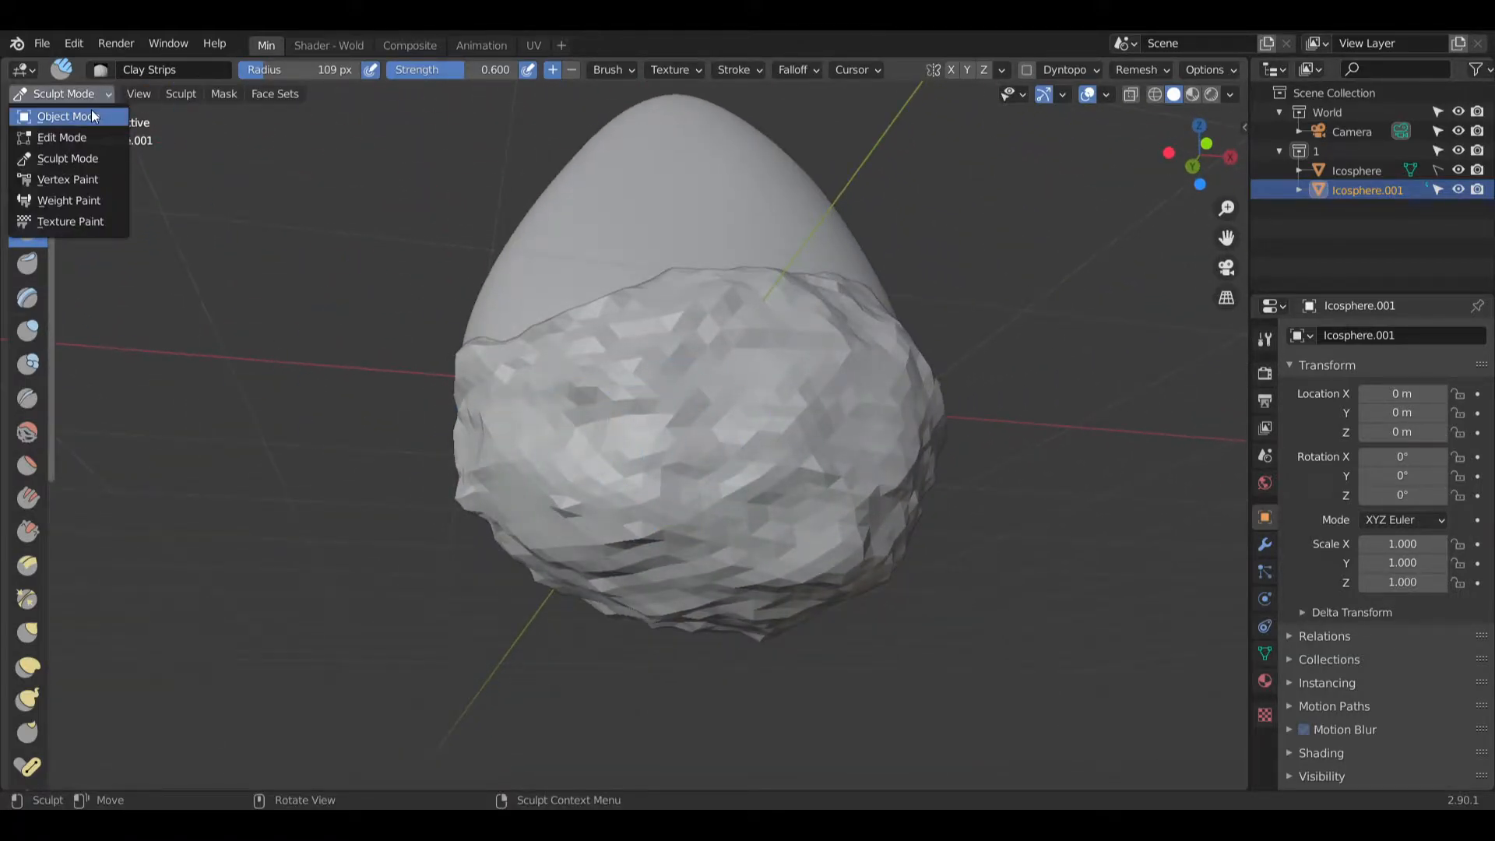
pyautogui.click(91, 109)
pyautogui.rightClick(740, 402)
pyautogui.click(740, 402)
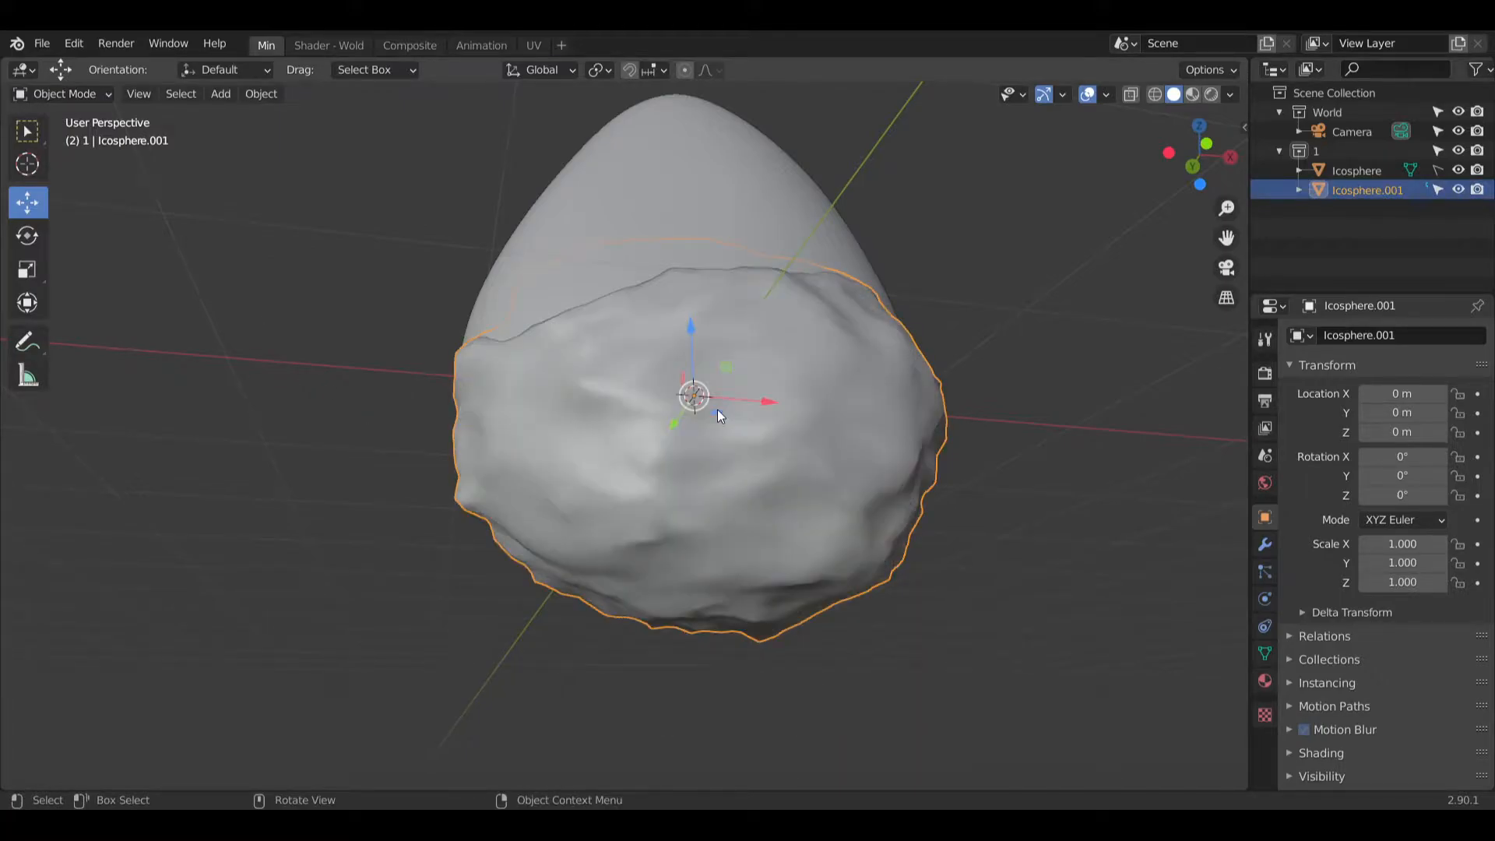
pyautogui.click(390, 427)
pyautogui.moveTo(389, 427)
pyautogui.mouseDown(button='middle')
pyautogui.moveTo(671, 447)
pyautogui.moveTo(819, 492)
pyautogui.moveTo(527, 347)
pyautogui.moveTo(763, 474)
pyautogui.moveTo(655, 423)
pyautogui.moveTo(965, 380)
pyautogui.moveTo(682, 493)
pyautogui.moveTo(754, 447)
pyautogui.moveTo(890, 506)
pyautogui.moveTo(813, 548)
pyautogui.moveTo(744, 500)
pyautogui.moveTo(747, 457)
pyautogui.moveTo(692, 436)
pyautogui.mouseUp(button='middle')
pyautogui.click(705, 381)
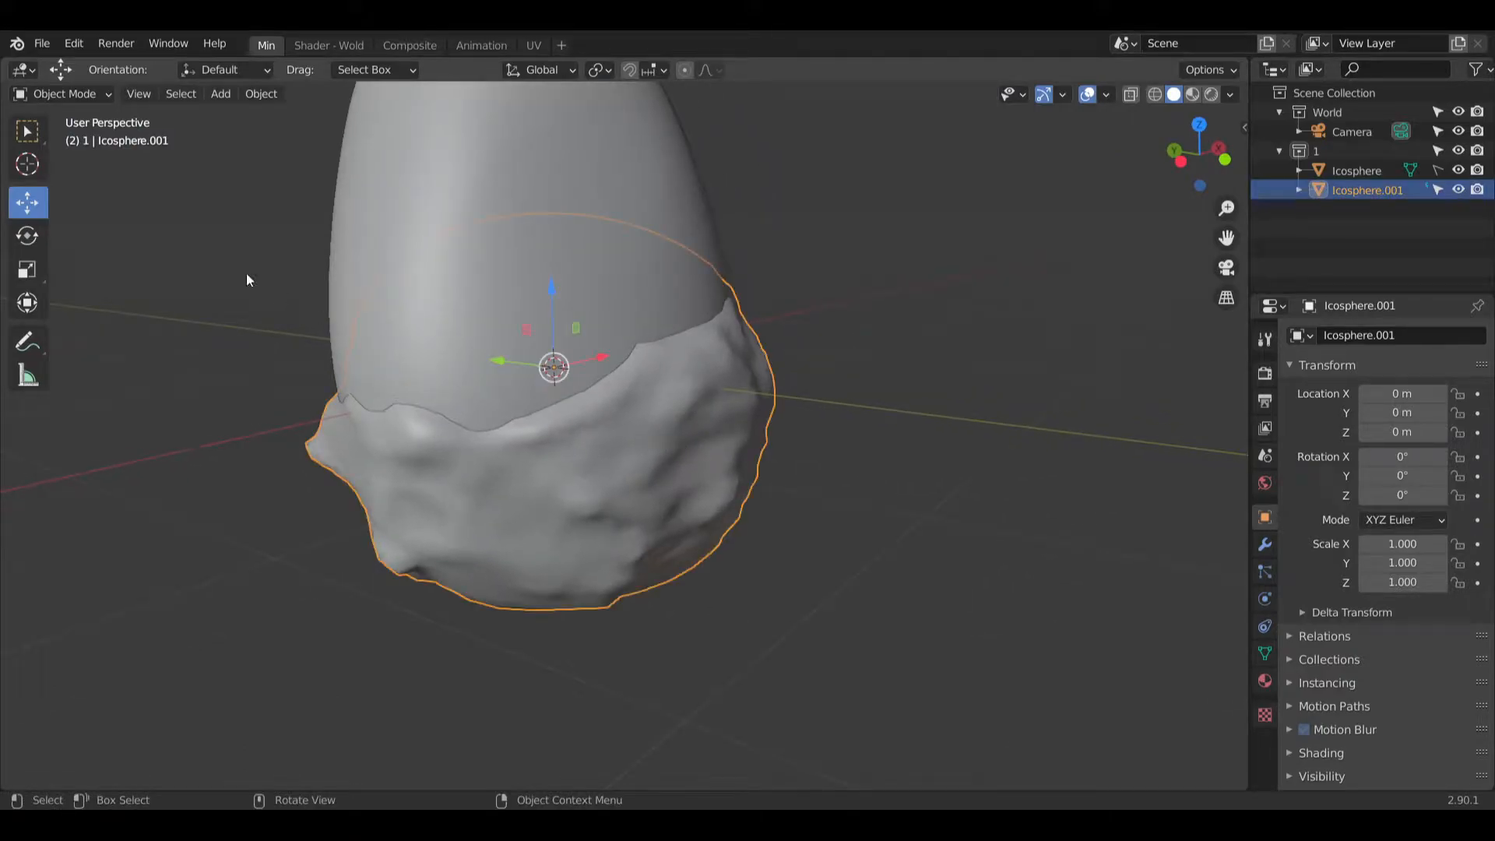
# Step: Return the base sphere to Sculpt Mode, set the voxel size to 0.0595 and remesh it
pyautogui.click(70, 95)
pyautogui.click(67, 157)
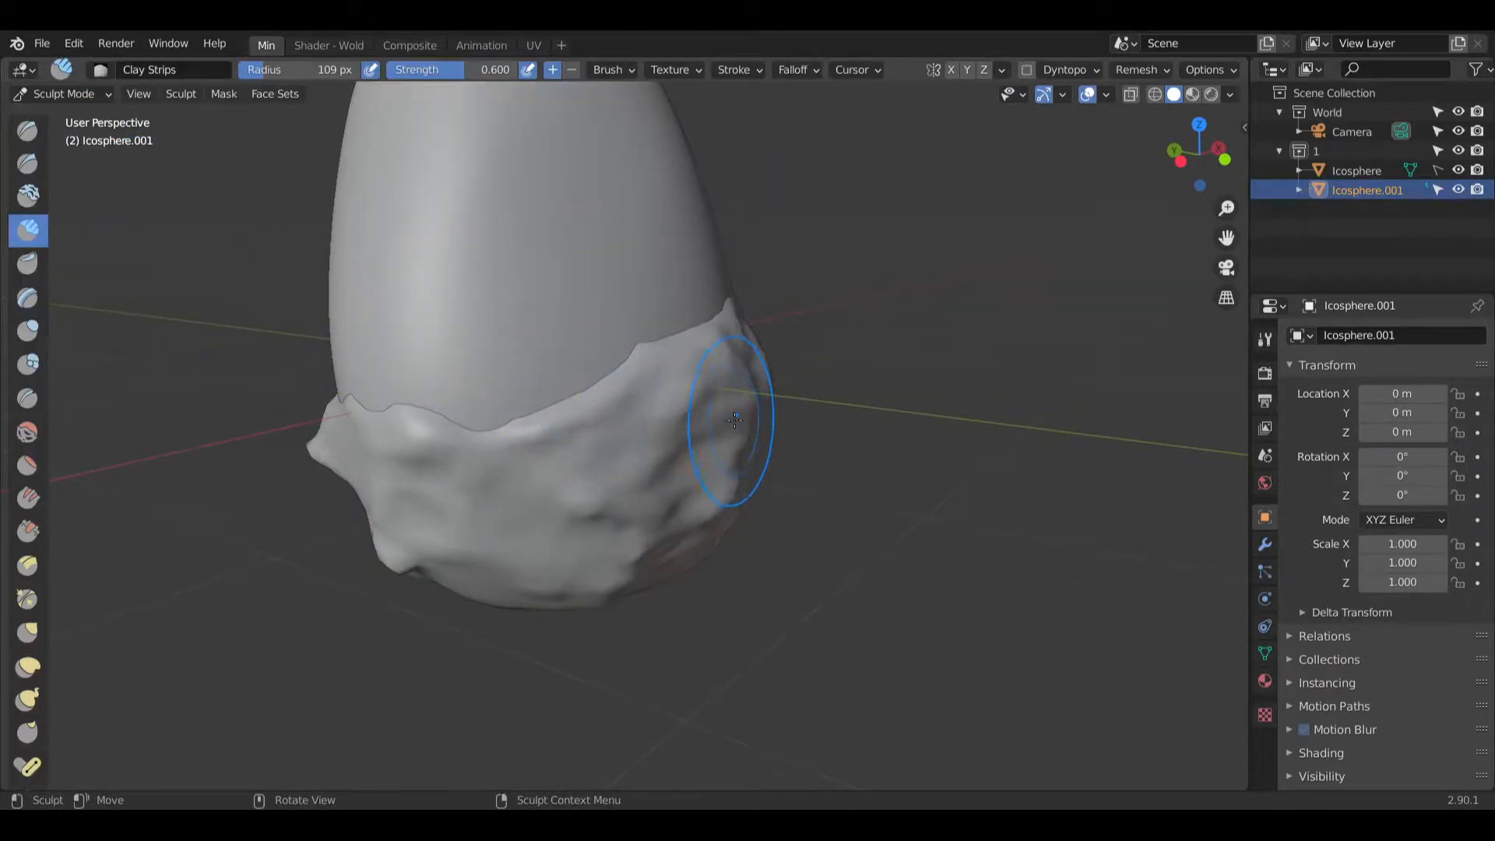
pyautogui.moveTo(734, 421); pyautogui.dragTo(577, 428, button='middle')
pyautogui.press('r')
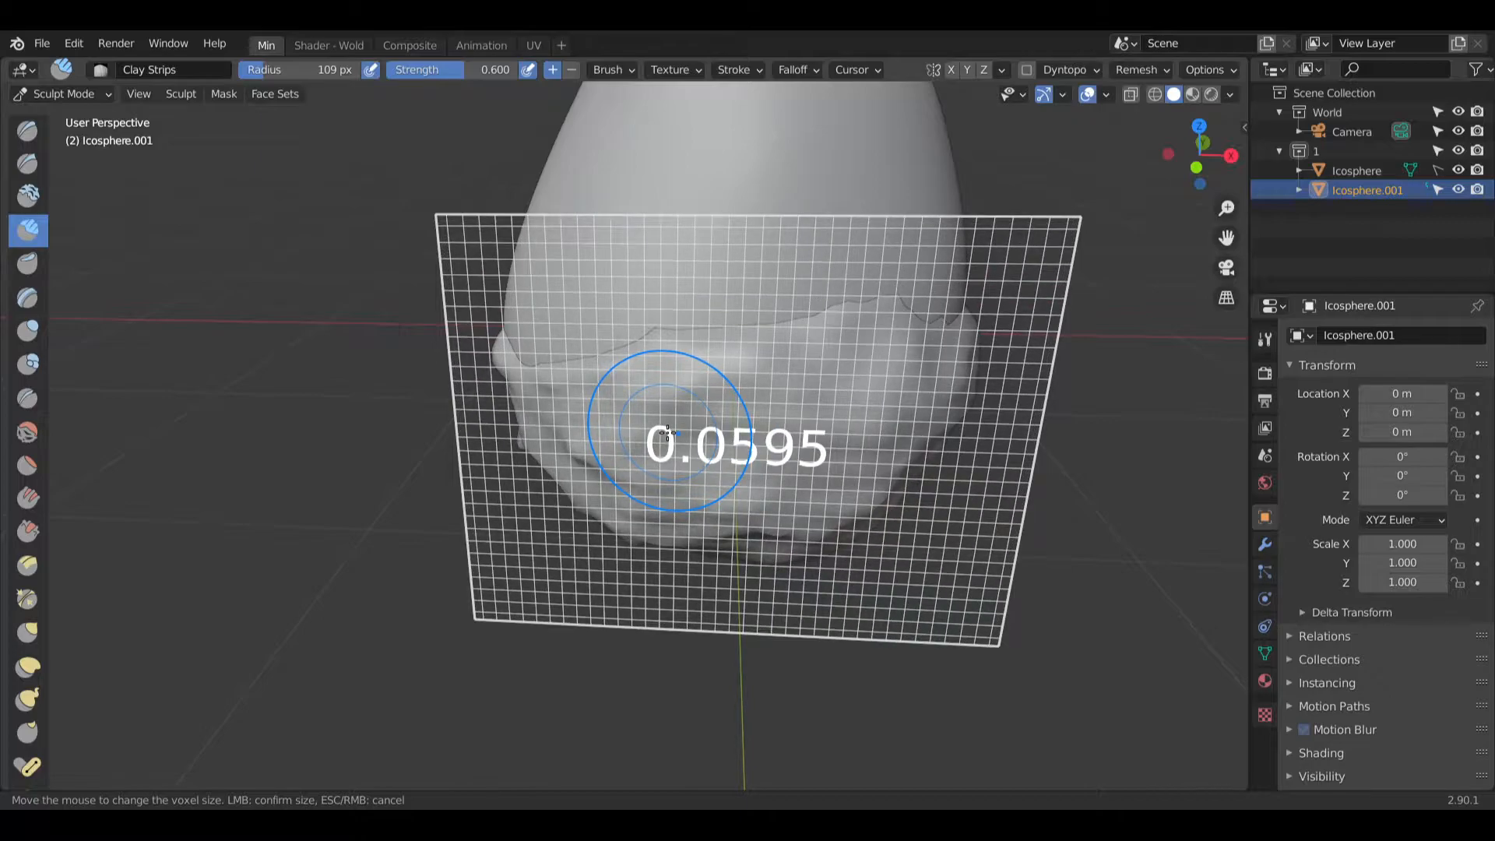
pyautogui.click(666, 432)
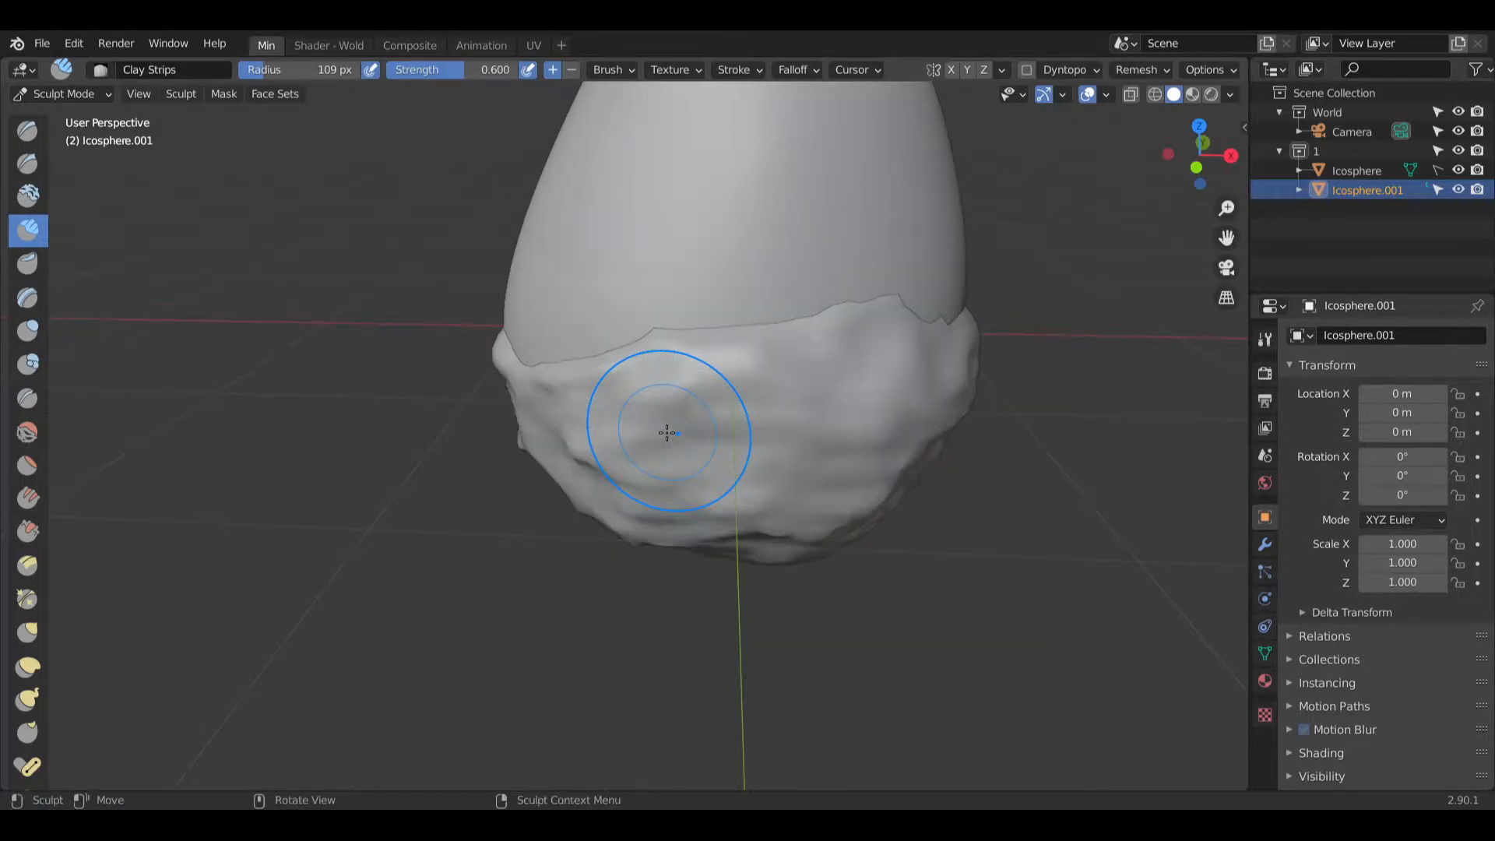
pyautogui.moveTo(700, 427)
pyautogui.mouseDown(button='middle')
pyautogui.moveTo(667, 380)
pyautogui.moveTo(706, 456)
pyautogui.mouseUp(button='middle')
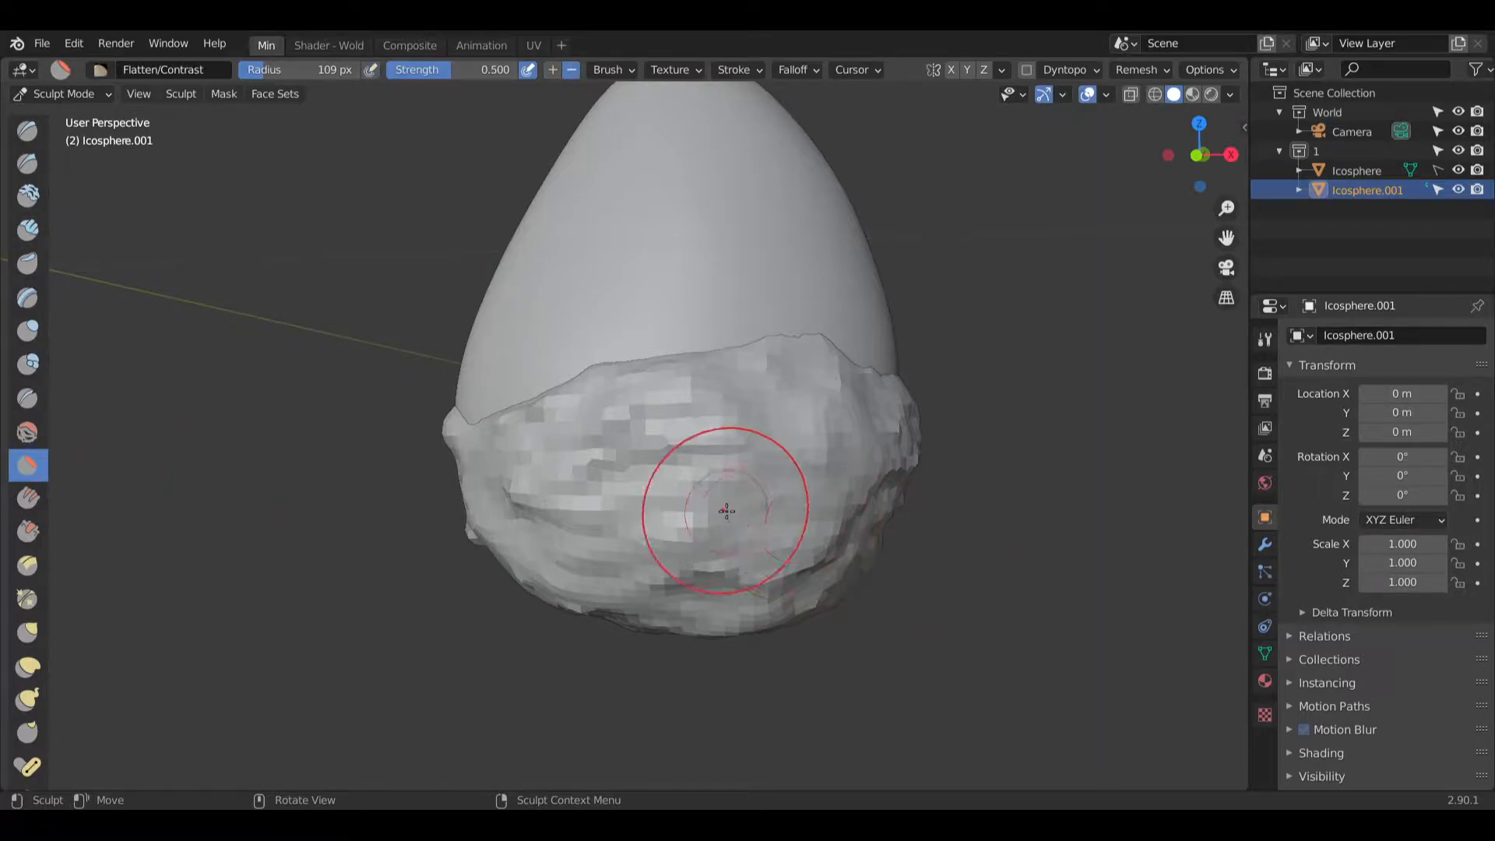
# Step: Flatten the ridges all around the remeshed base with the Flatten/Contrast brush at 109 px radius and 0.500 strength
pyautogui.moveTo(726, 511)
pyautogui.mouseDown()
pyautogui.moveTo(524, 491)
pyautogui.moveTo(574, 574)
pyautogui.moveTo(677, 588)
pyautogui.mouseUp()
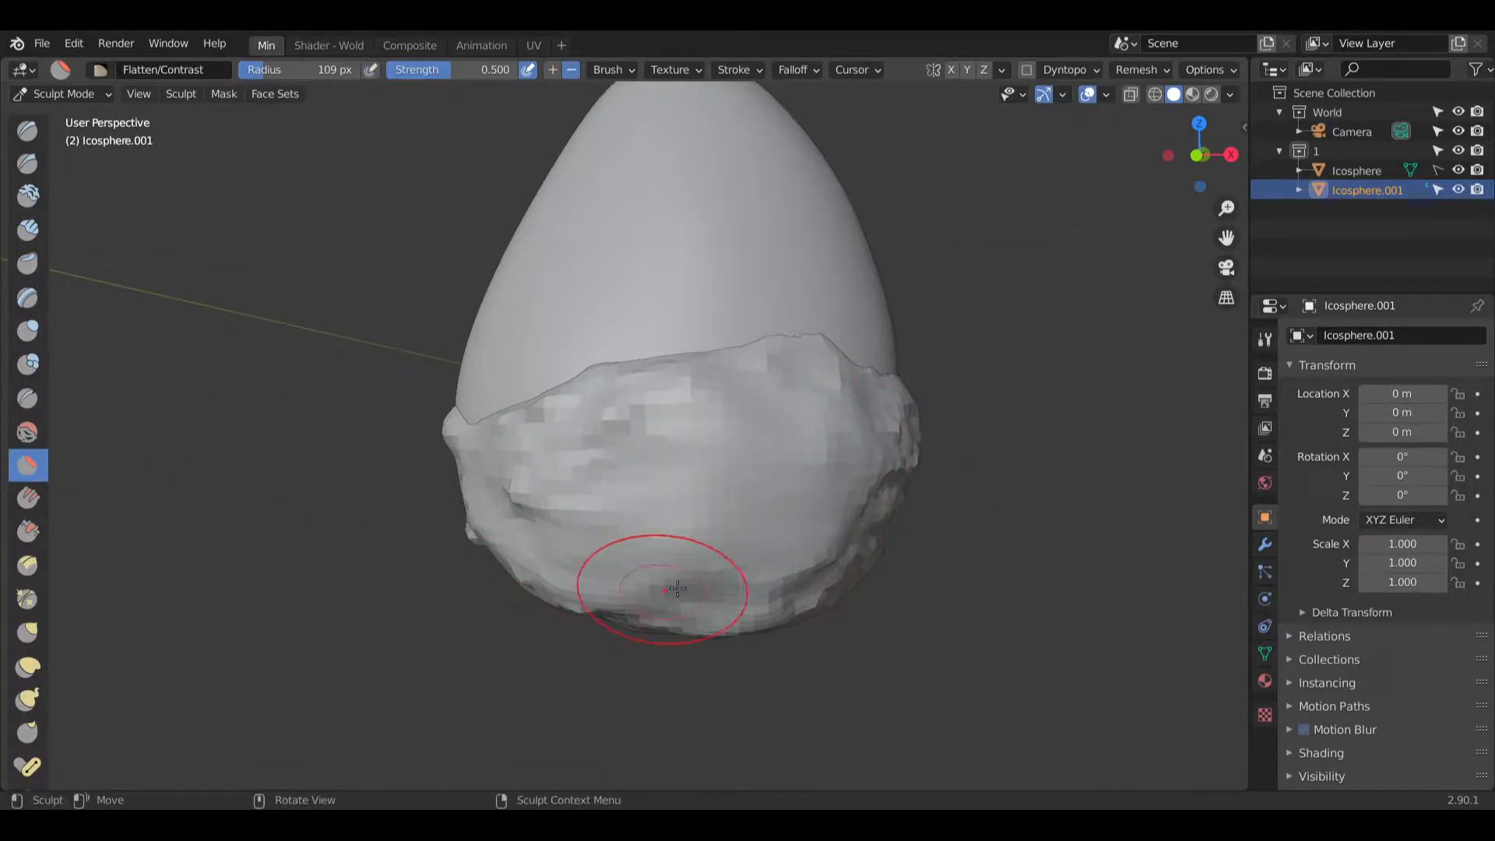
pyautogui.moveTo(678, 588); pyautogui.dragTo(954, 544, button='middle')
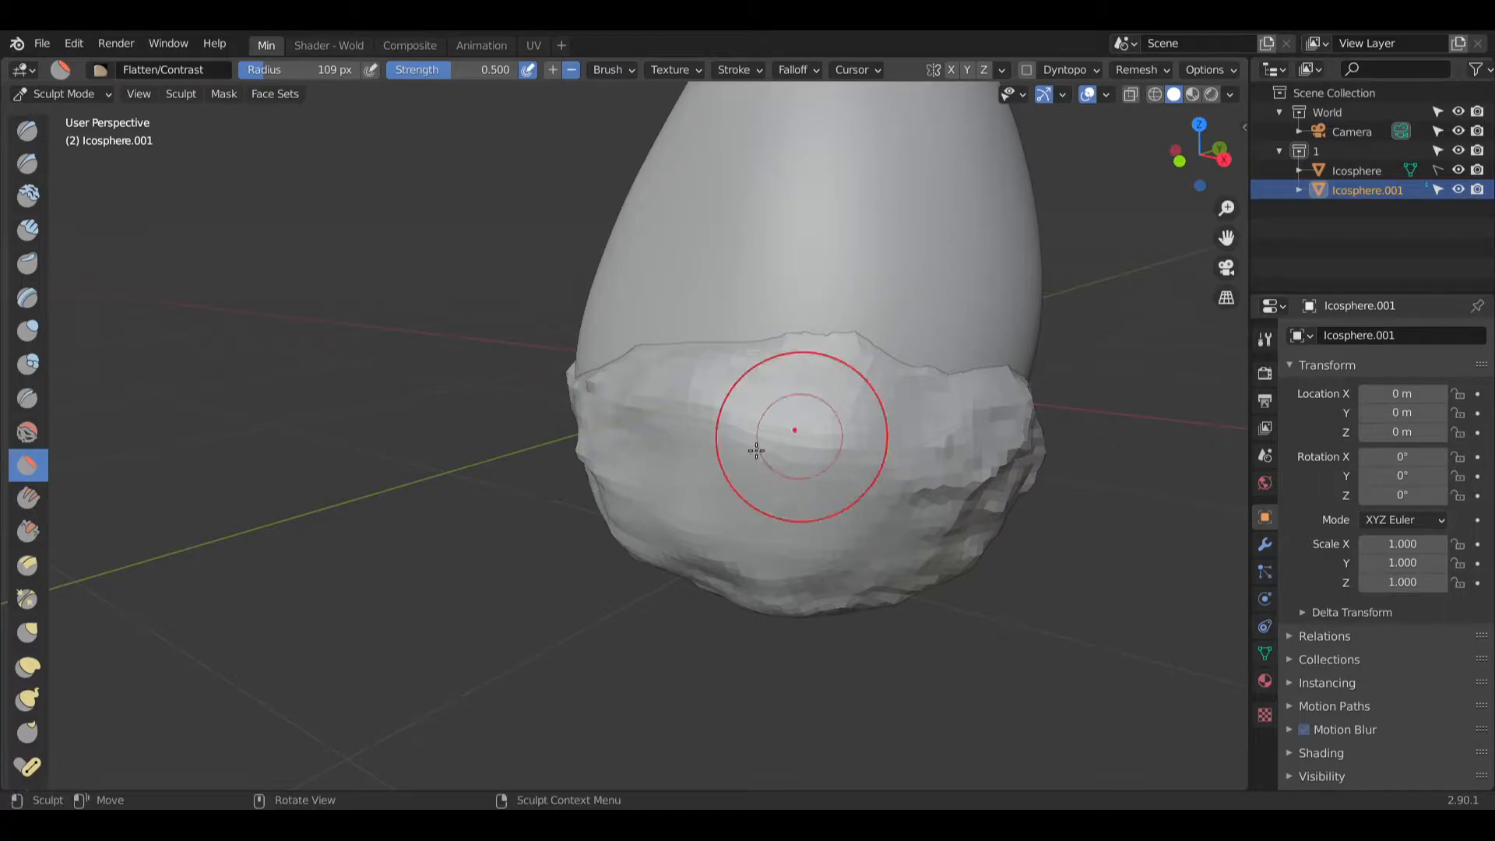
pyautogui.moveTo(760, 443); pyautogui.dragTo(614, 430, button='middle')
pyautogui.moveTo(552, 524)
pyautogui.mouseDown(button='middle')
pyautogui.moveTo(569, 444)
pyautogui.moveTo(530, 443)
pyautogui.moveTo(560, 428)
pyautogui.mouseUp(button='middle')
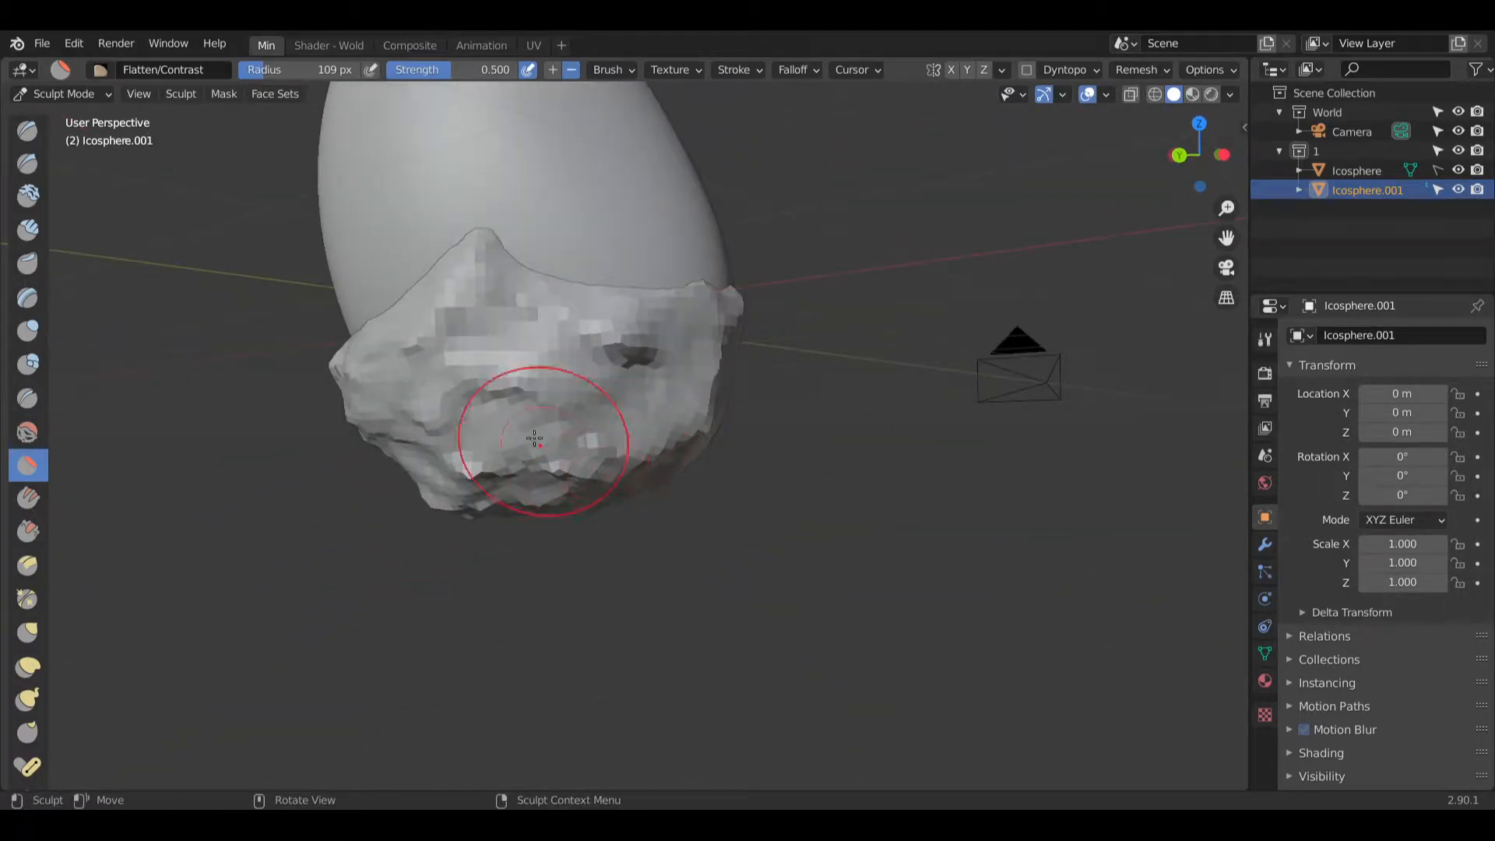
pyautogui.moveTo(530, 333); pyautogui.dragTo(675, 364)
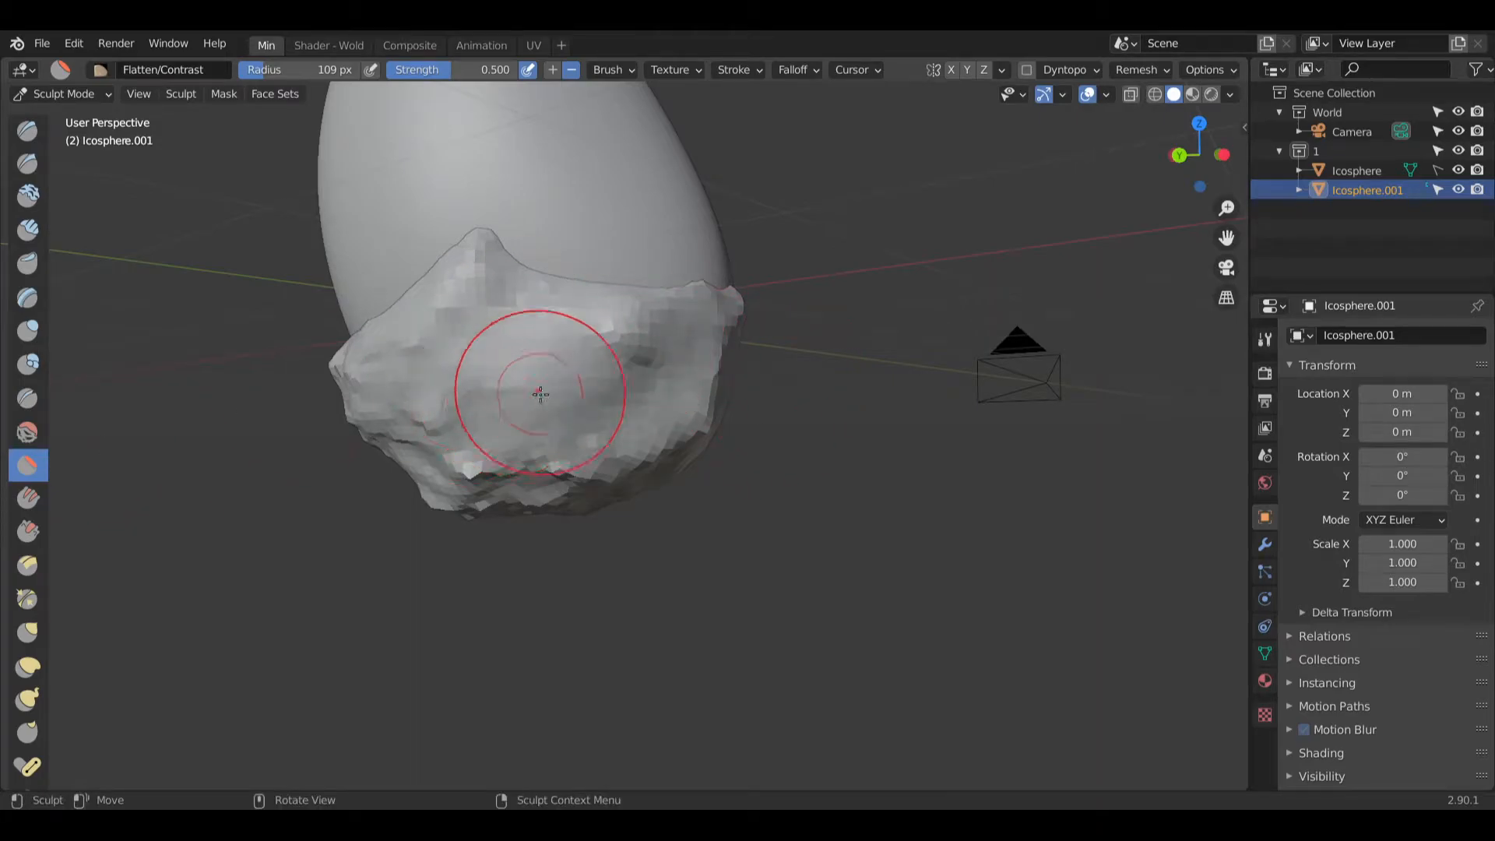
pyautogui.moveTo(541, 394); pyautogui.dragTo(381, 426)
pyautogui.moveTo(442, 511); pyautogui.dragTo(525, 448, button='middle')
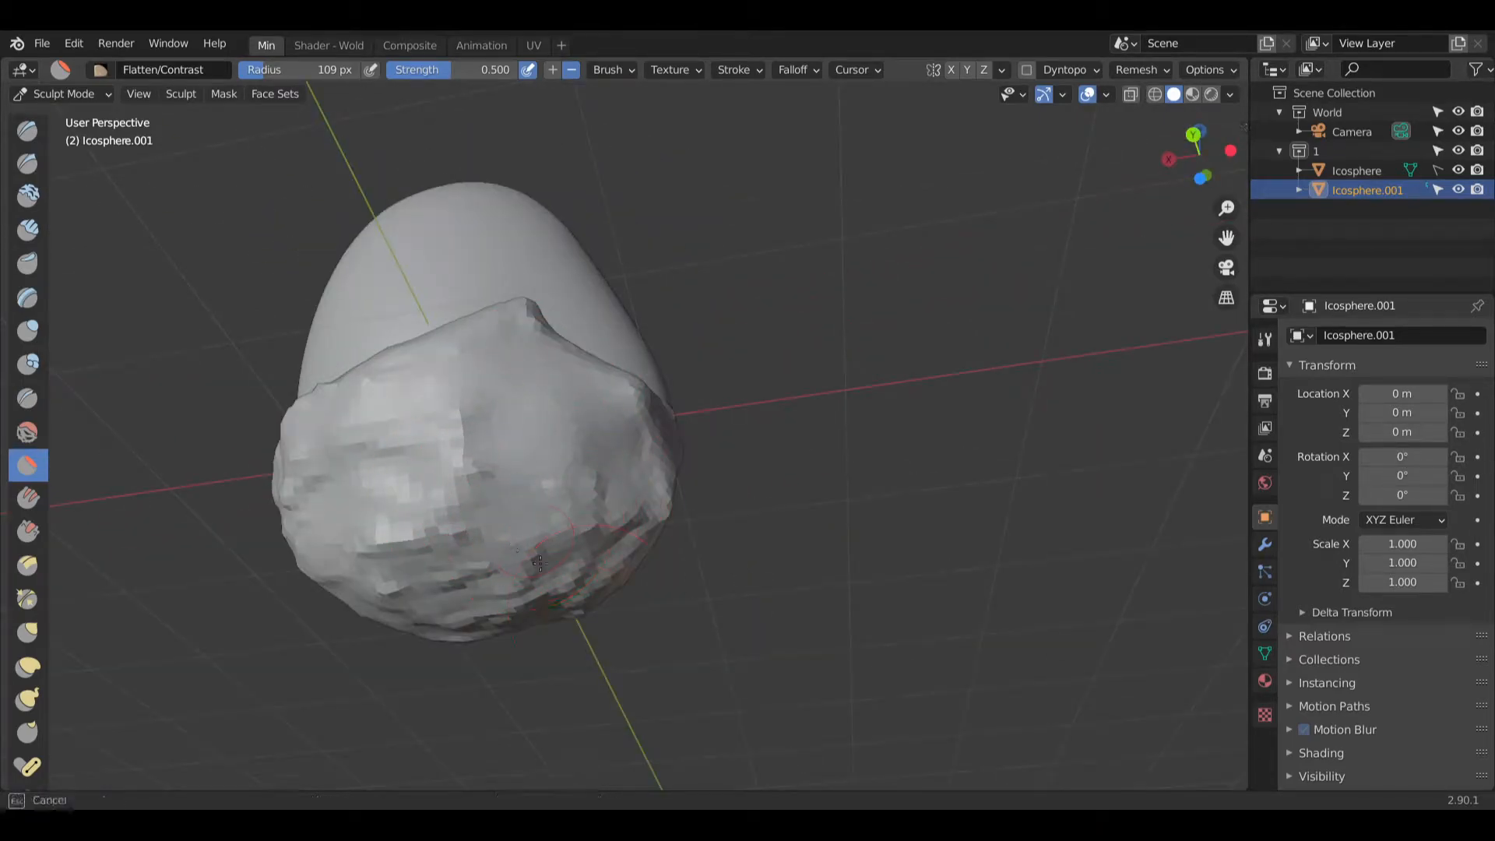
pyautogui.moveTo(385, 550); pyautogui.dragTo(617, 483, button='middle')
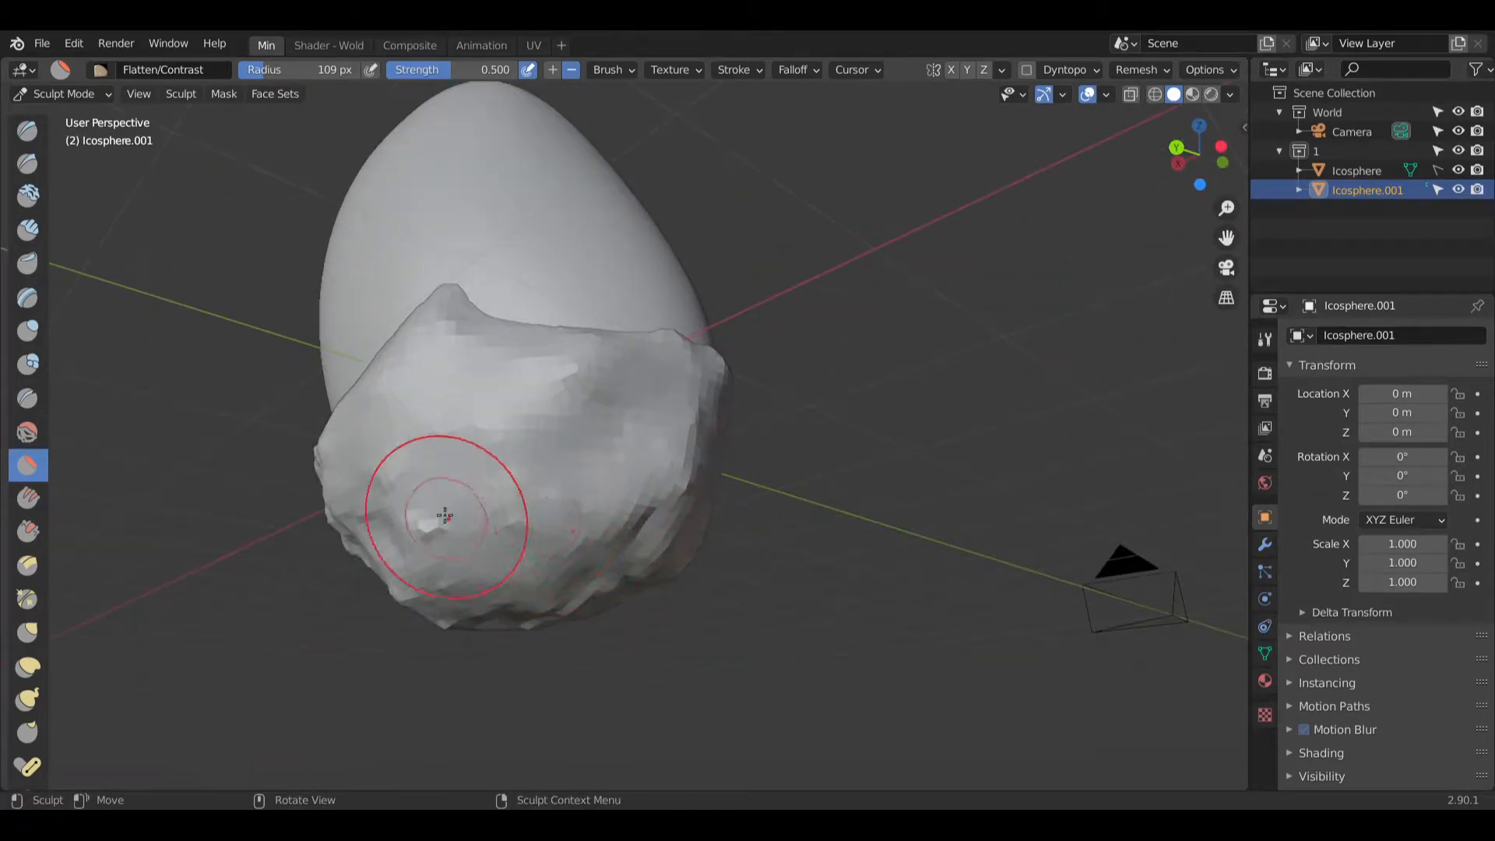
pyautogui.moveTo(434, 517)
pyautogui.mouseDown(button='middle')
pyautogui.moveTo(854, 448)
pyautogui.moveTo(695, 452)
pyautogui.mouseUp(button='middle')
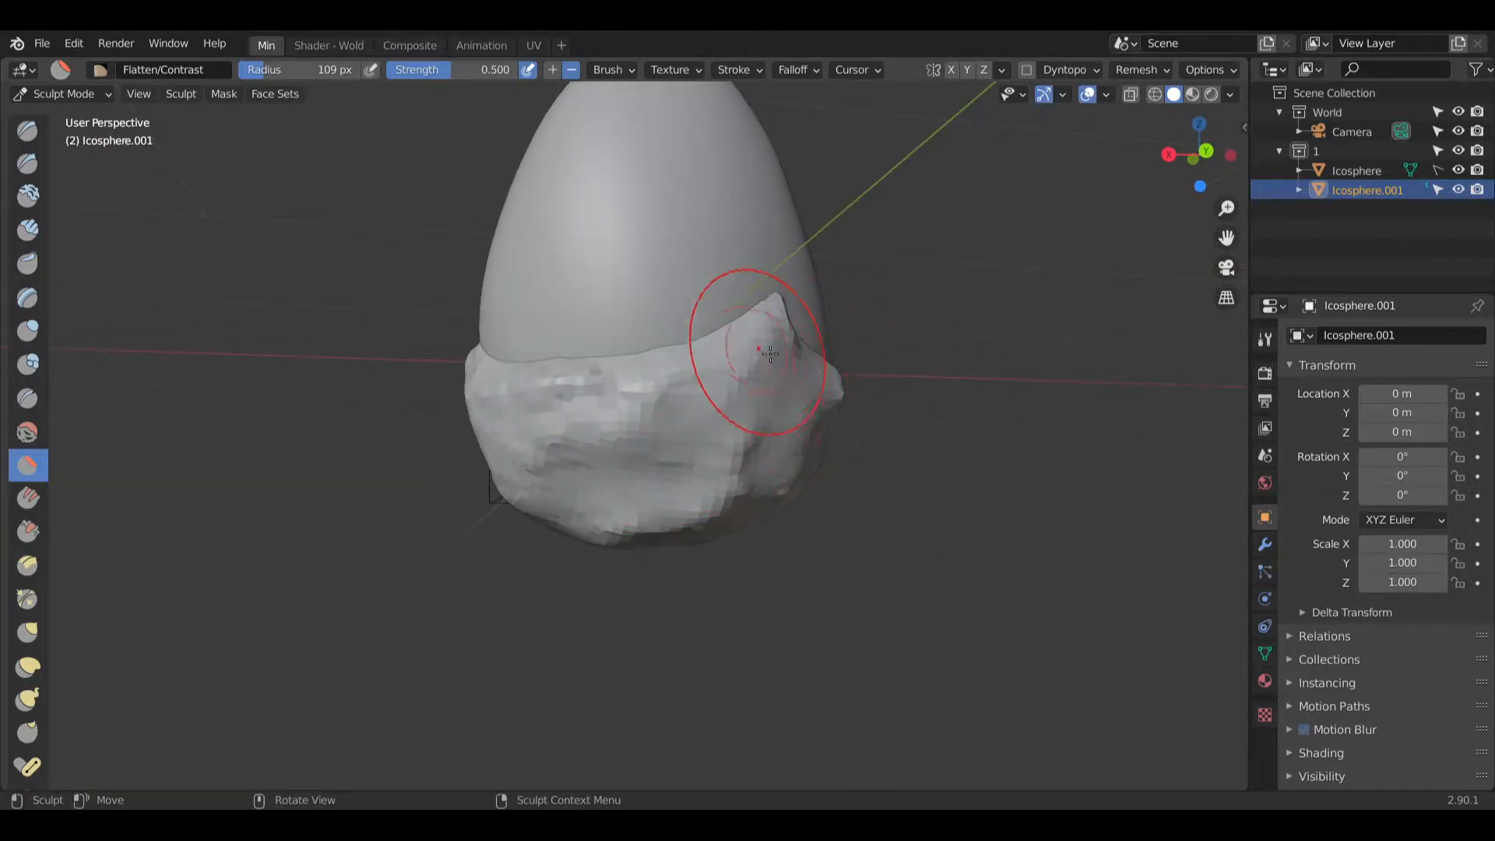
pyautogui.moveTo(812, 344); pyautogui.dragTo(684, 450, button='middle')
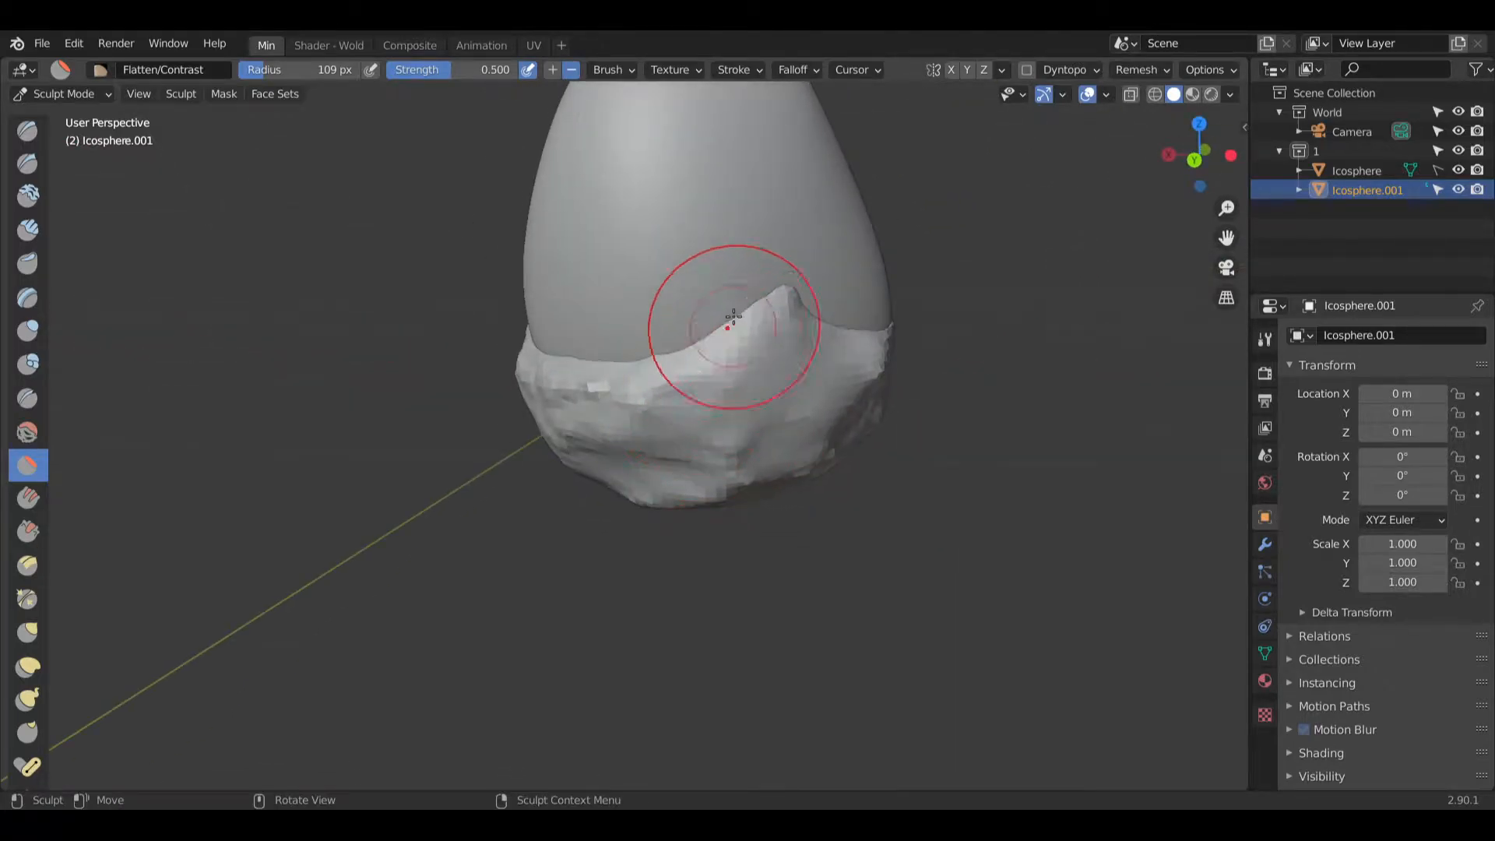
pyautogui.moveTo(734, 367); pyautogui.dragTo(56, 145, button='middle')
# Step: Switch to Object Mode and shade the flattened base smooth, checking its surface from several sides
pyautogui.click(61, 97)
pyautogui.click(78, 115)
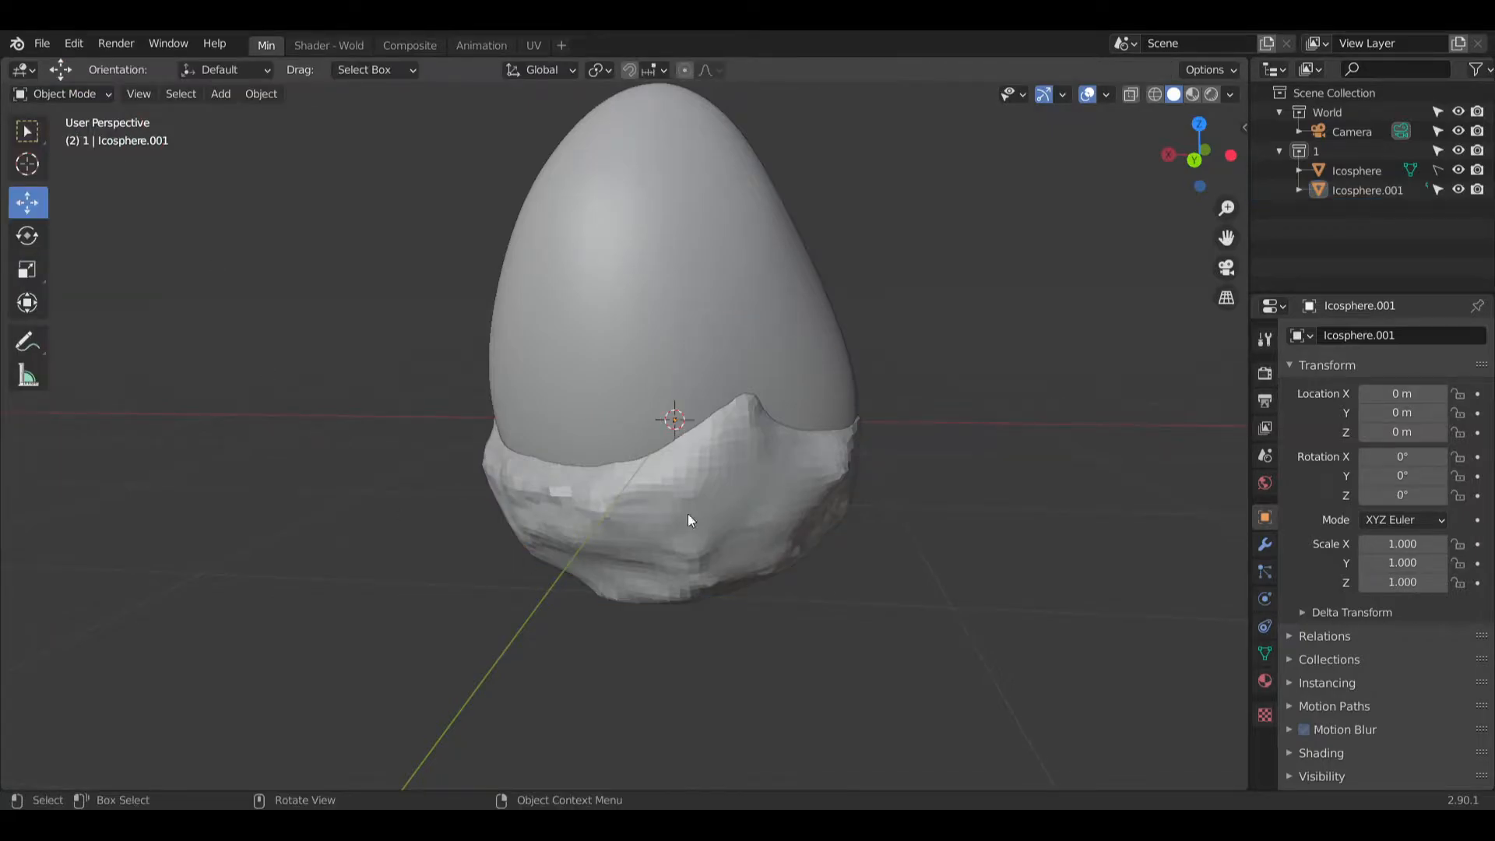
pyautogui.rightClick(623, 482)
pyautogui.click(623, 482)
pyautogui.click(623, 483)
pyautogui.rightClick(708, 479)
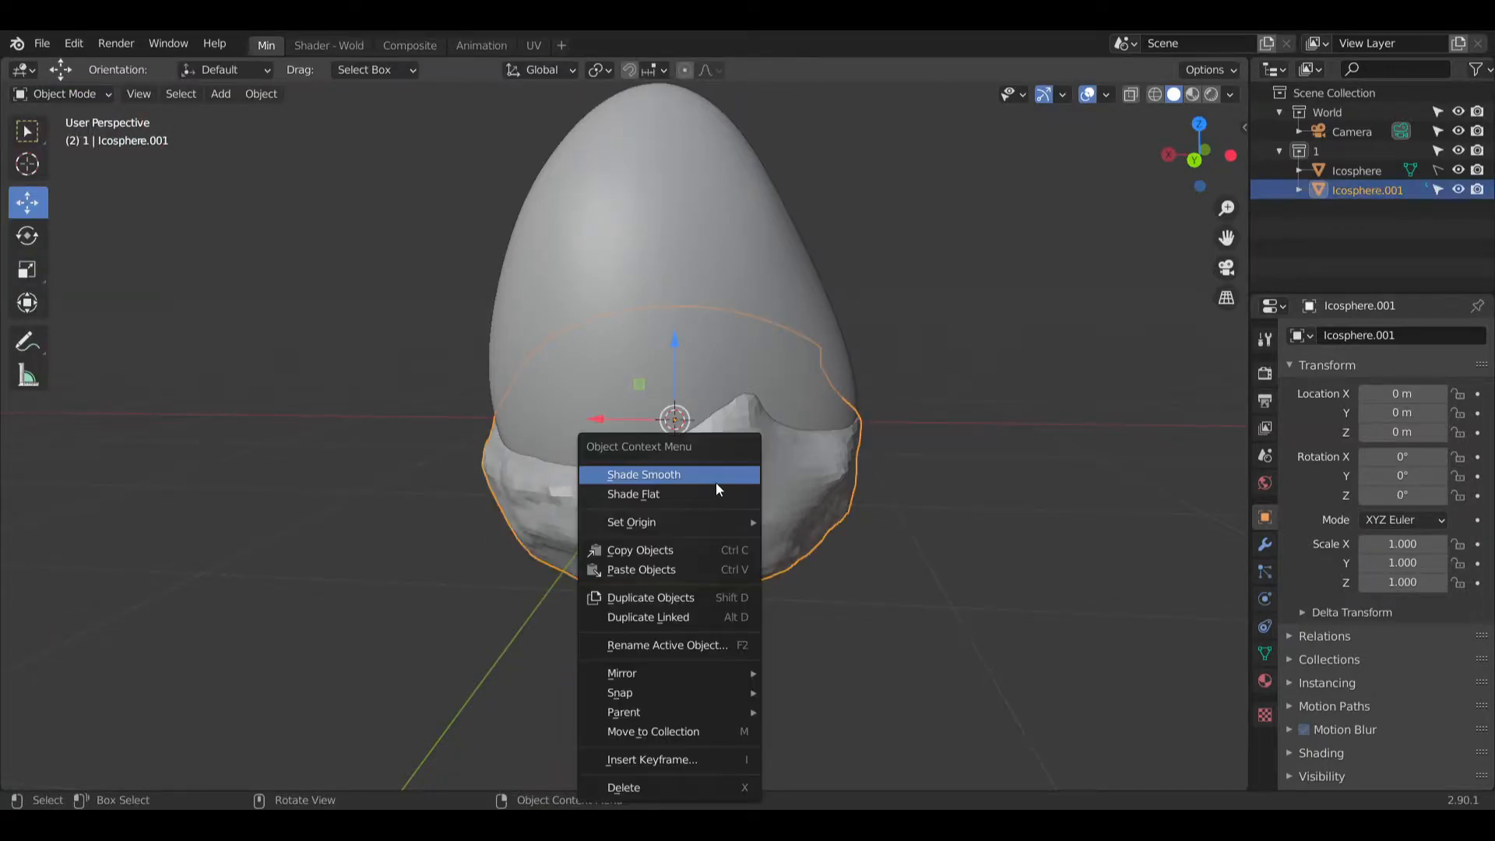
pyautogui.click(700, 471)
pyautogui.moveTo(1001, 594); pyautogui.dragTo(977, 494, button='middle')
pyautogui.scroll(5, 639, 450)
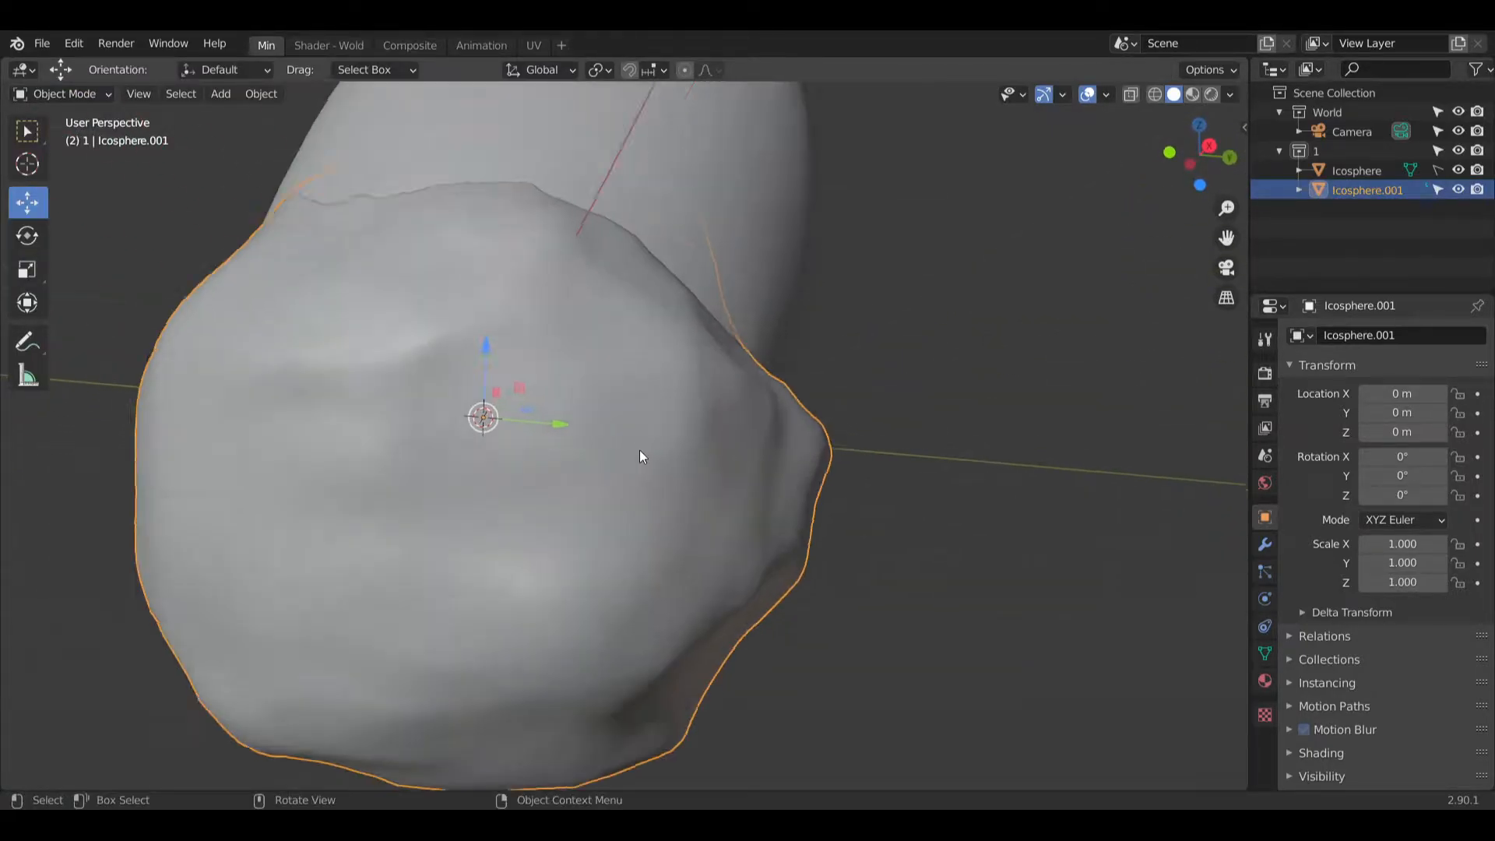
pyautogui.moveTo(844, 509); pyautogui.dragTo(759, 591, button='middle')
pyautogui.scroll(-3, 1051, 448)
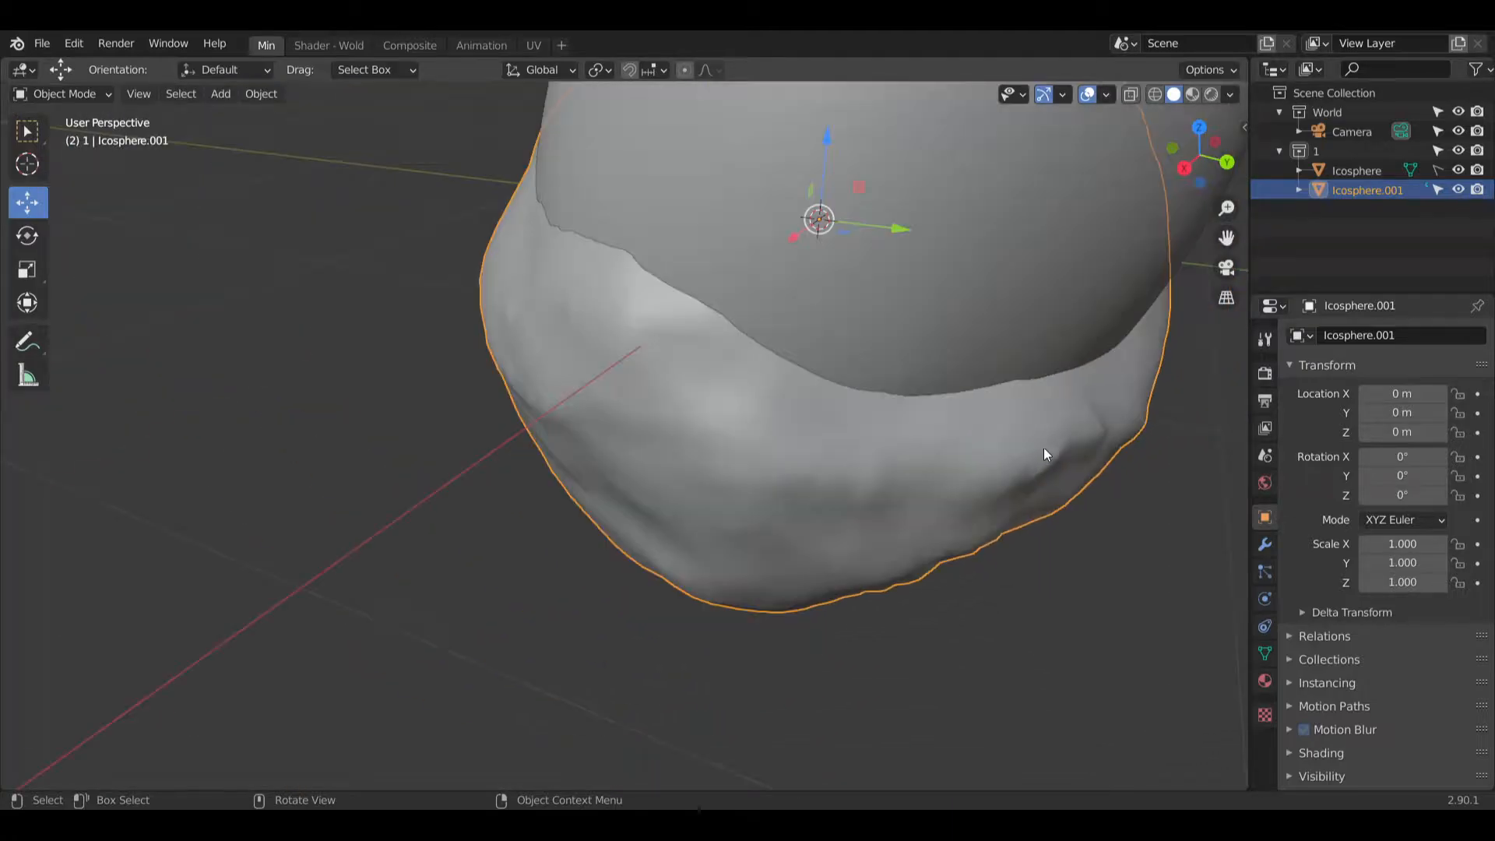
pyautogui.keyDown('shift'); pyautogui.moveTo(1034, 474); pyautogui.dragTo(801, 442, button='middle'); pyautogui.keyUp('shift')
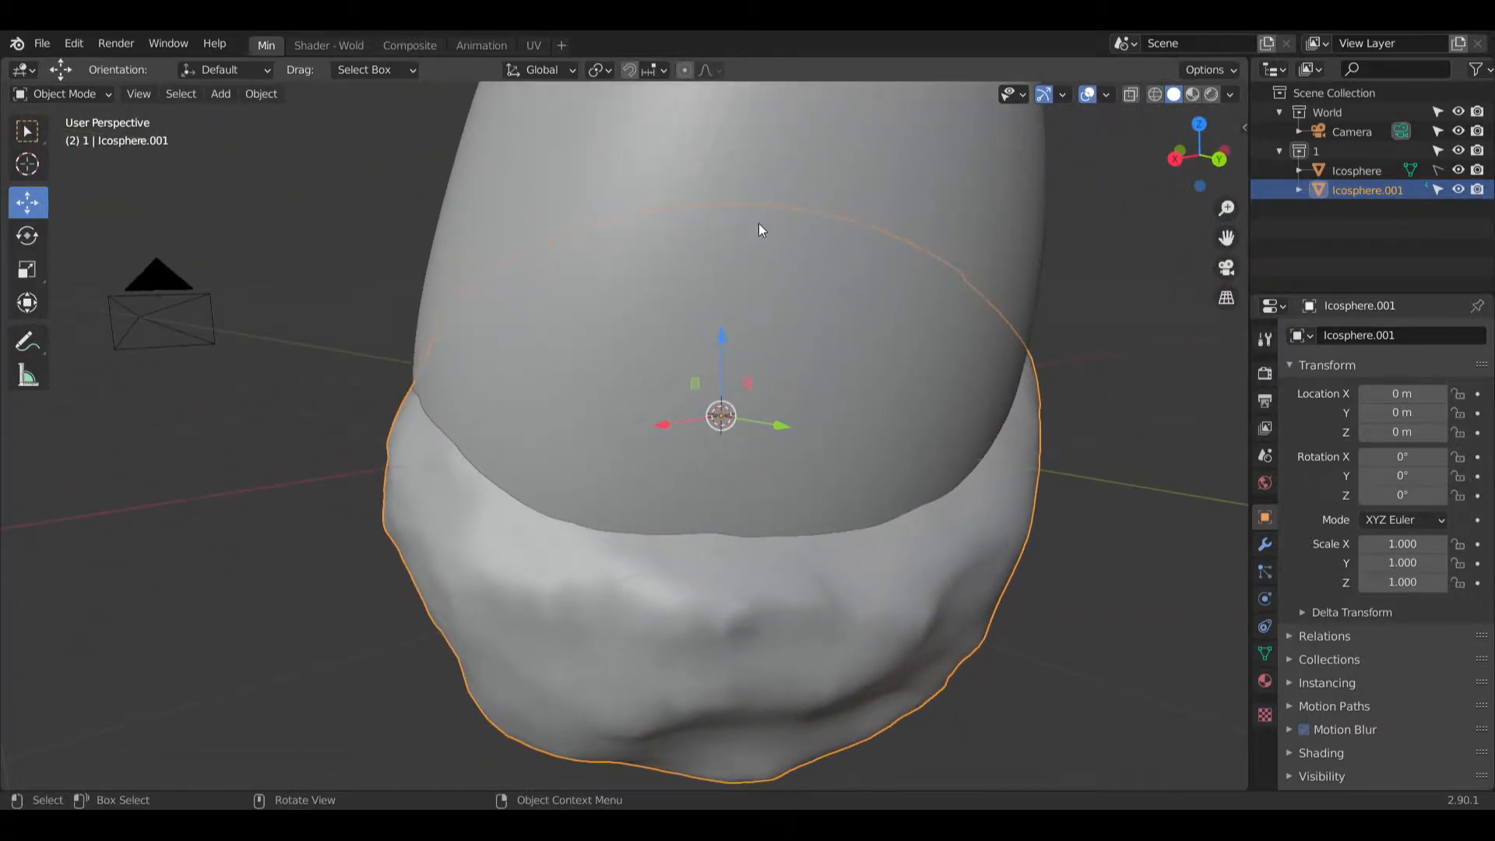
# Step: Make the egg object selectable again in the viewport, select it, and clear the selection
pyautogui.hotkey('alt', 'a')
pyautogui.scroll(3, 868, 234)
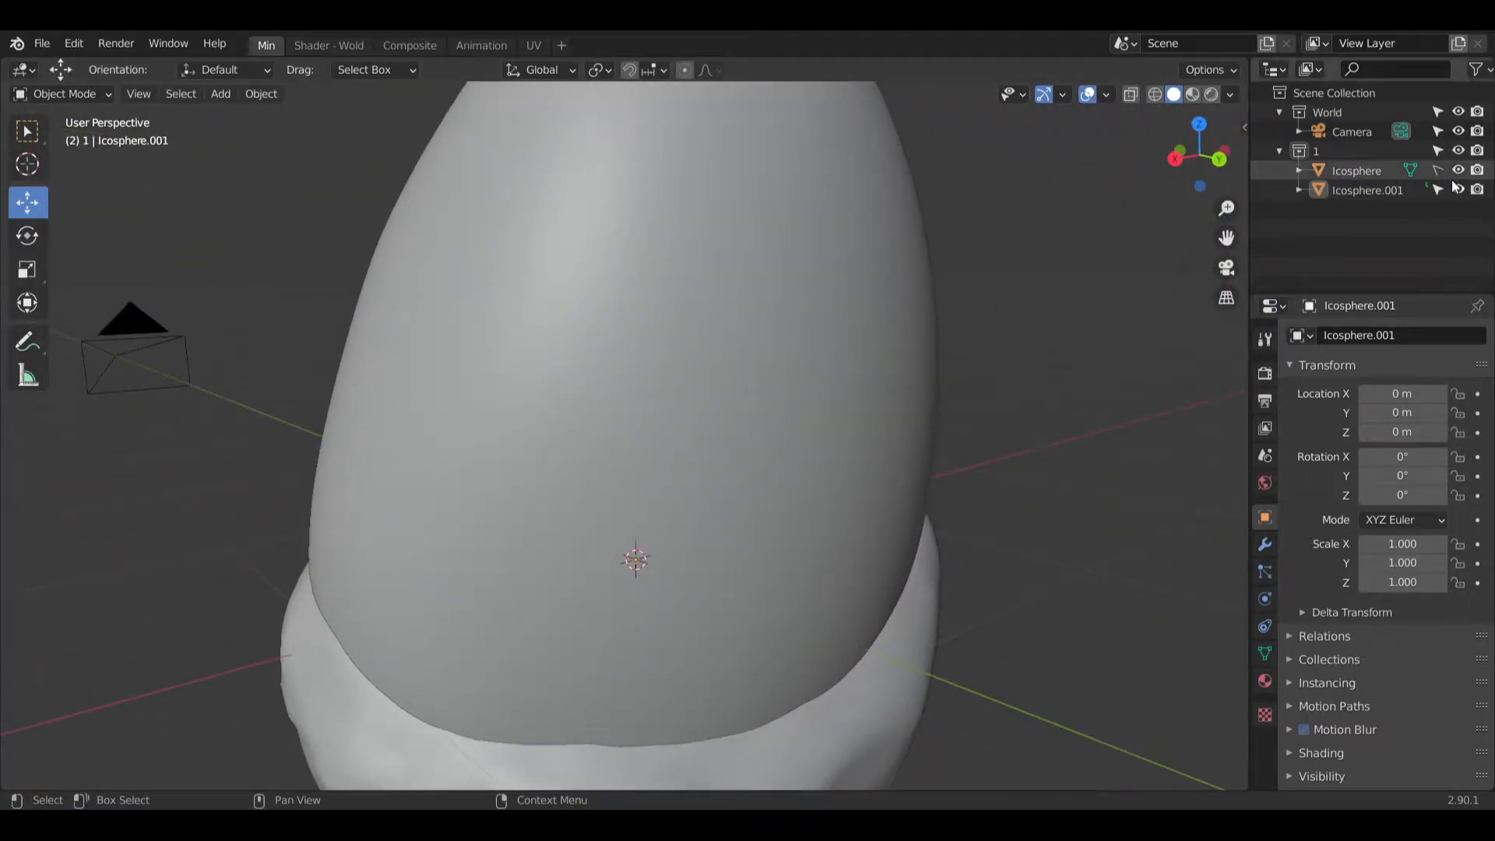
pyautogui.click(870, 345)
pyautogui.rightClick(769, 227)
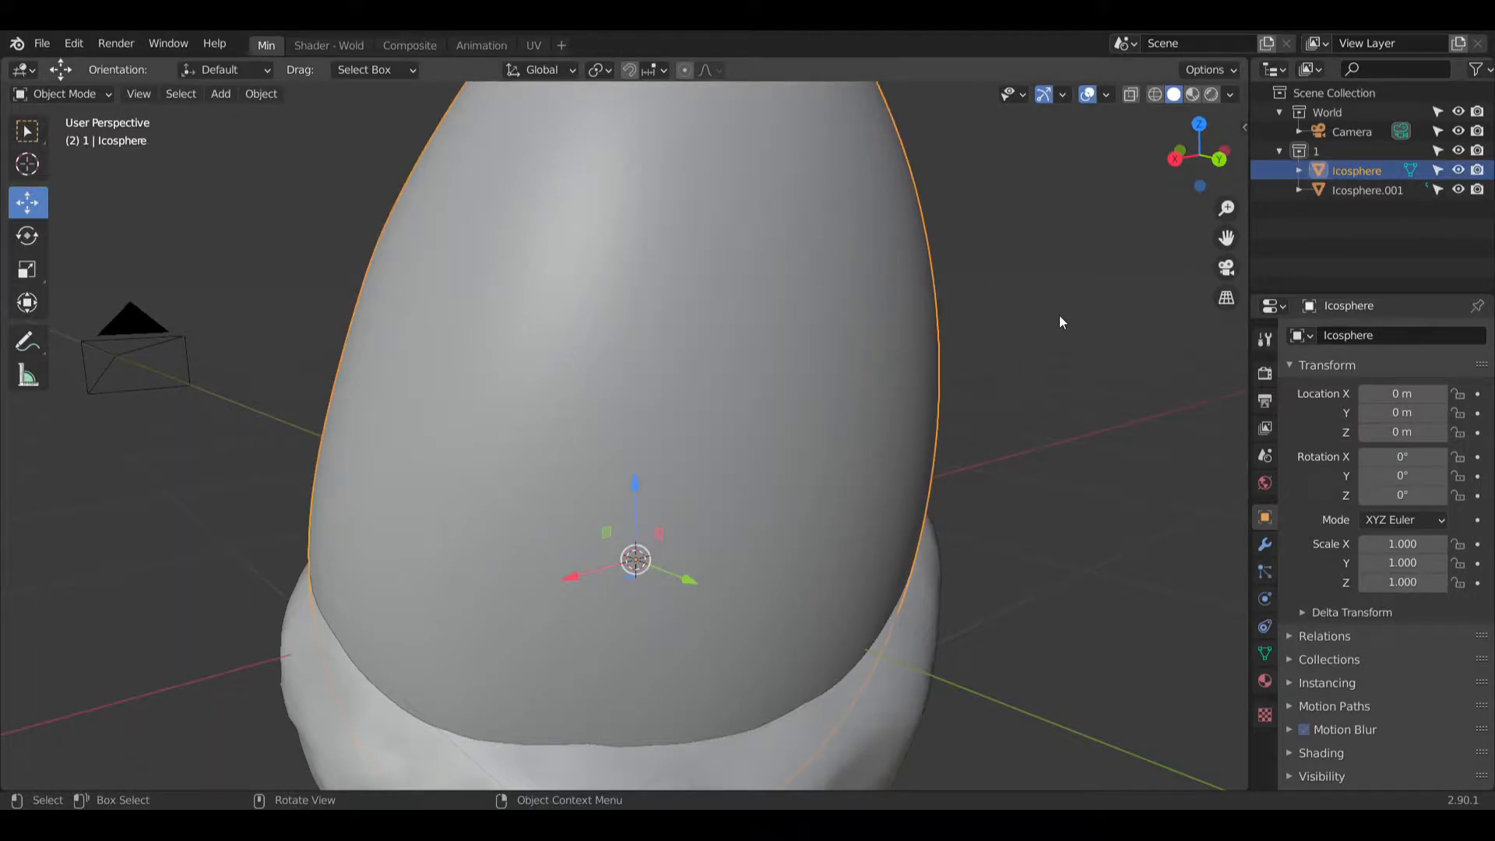
pyautogui.hotkey('alt', 'a')
pyautogui.scroll(-5, 927, 444)
pyautogui.moveTo(938, 464); pyautogui.dragTo(946, 502, button='middle')
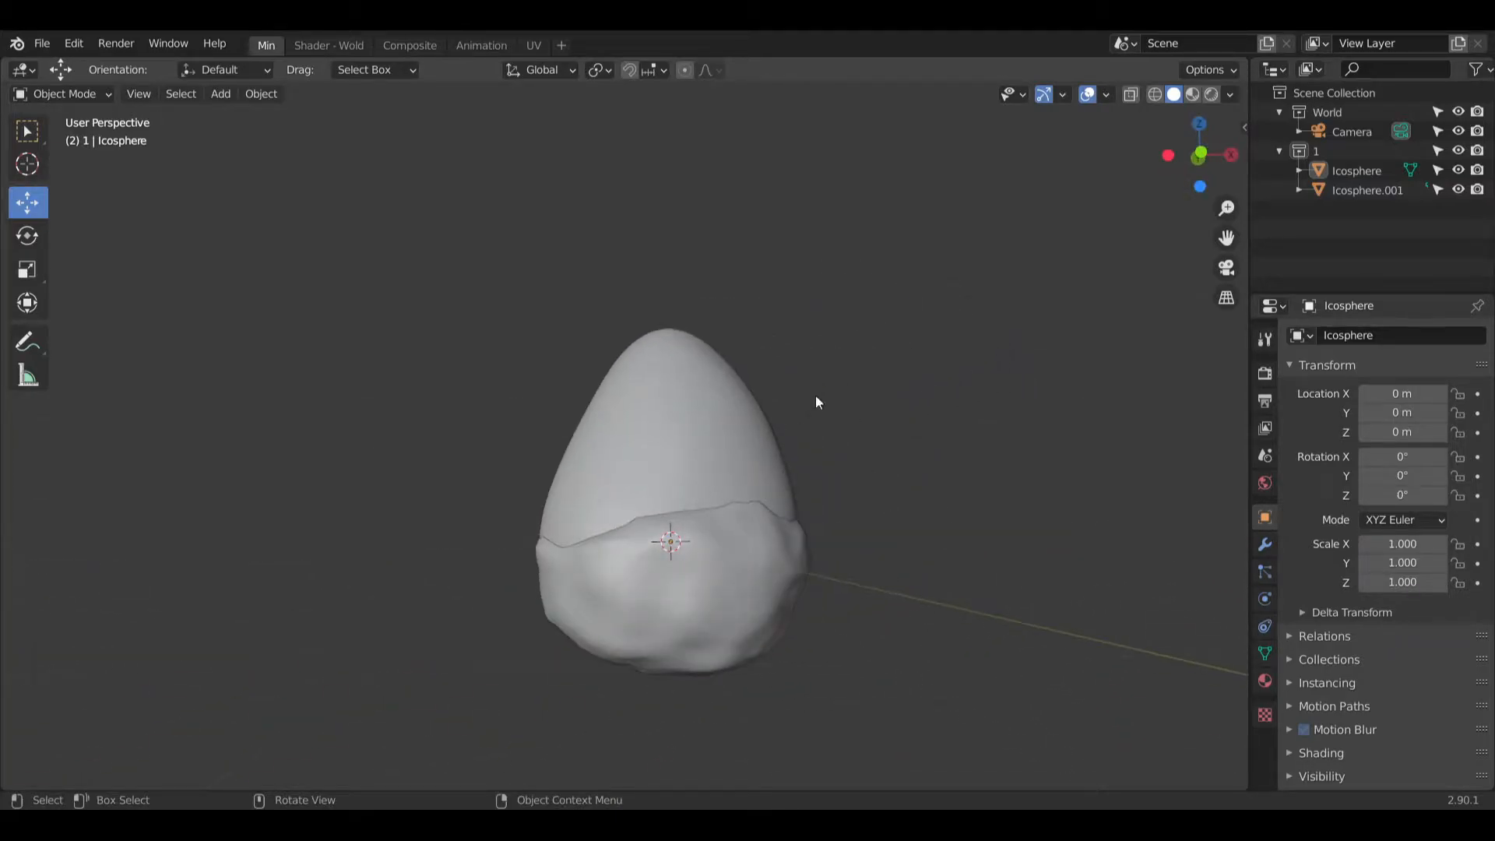
# Step: Select the egg and its base together and set Rotation X to 180°
pyautogui.moveTo(815, 397); pyautogui.dragTo(949, 421, button='middle')
pyautogui.click(1356, 170)
pyautogui.keyDown('shift'); pyautogui.click(1366, 190); pyautogui.keyUp('shift')
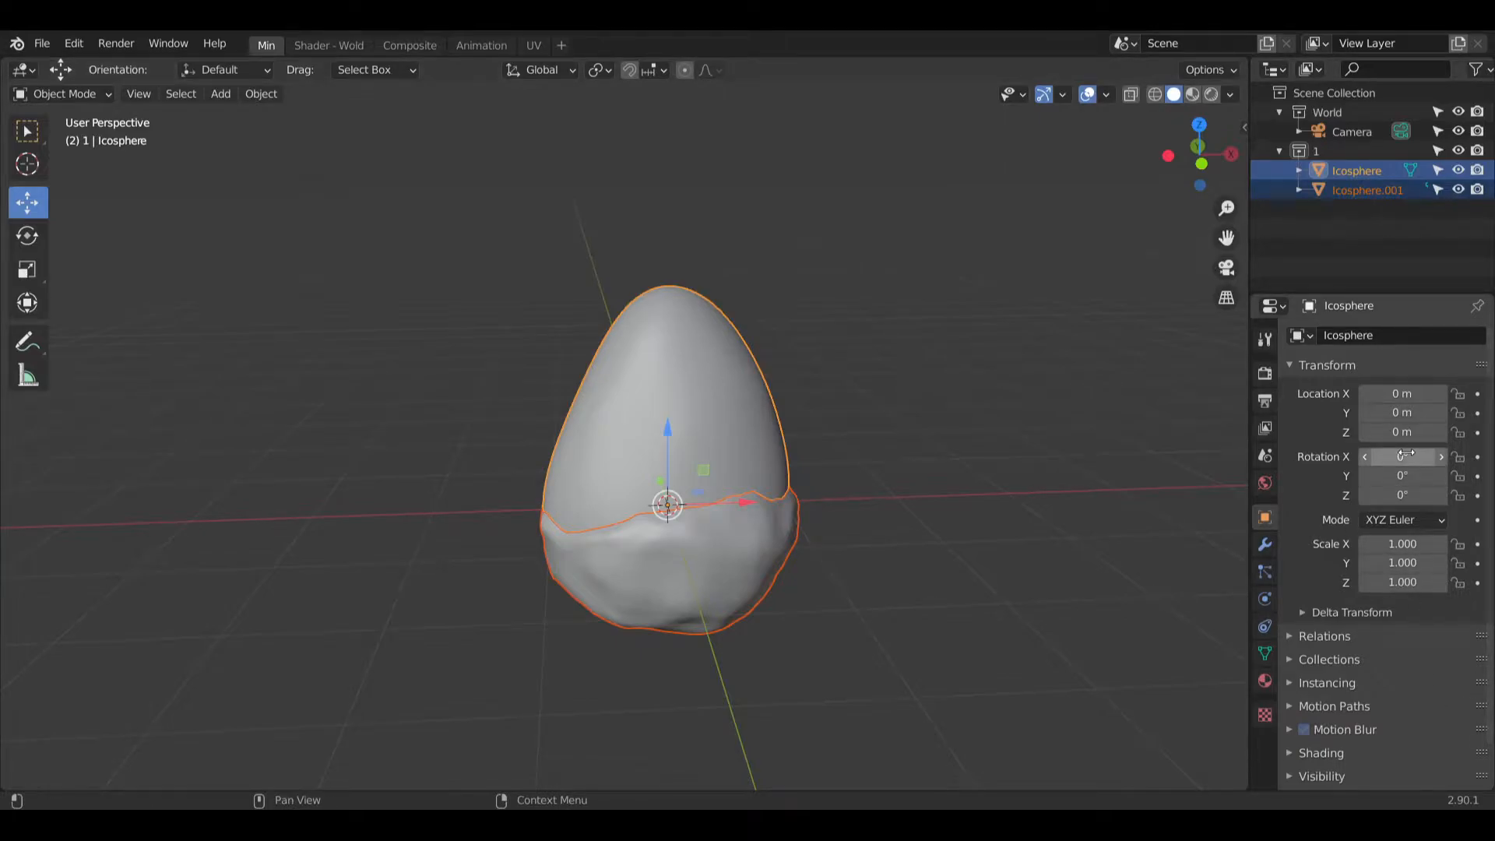
pyautogui.click(1370, 465)
pyautogui.write('180]')
pyautogui.press('Return')
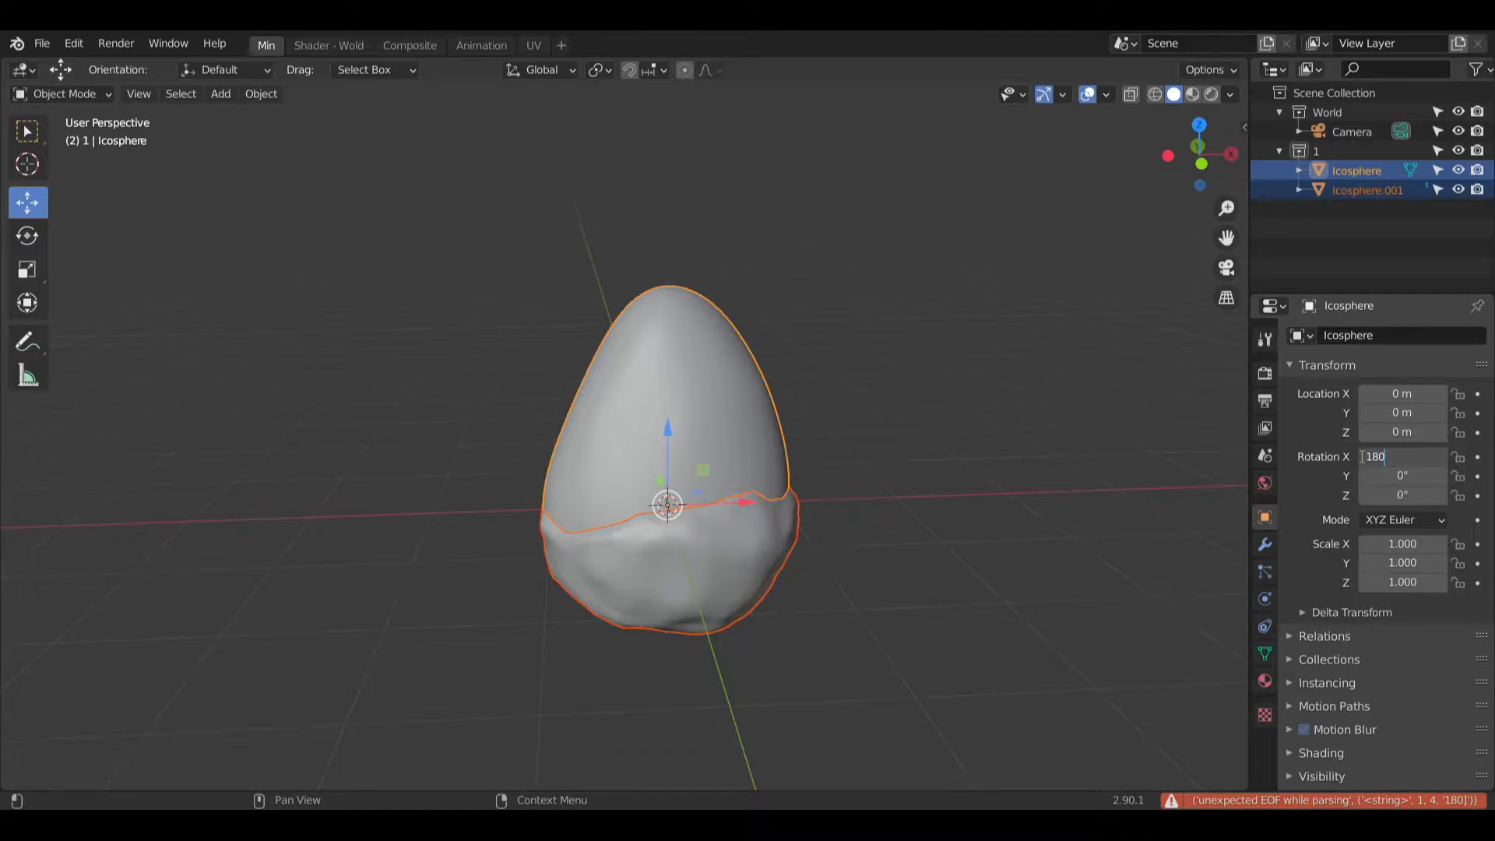
pyautogui.press('Return')
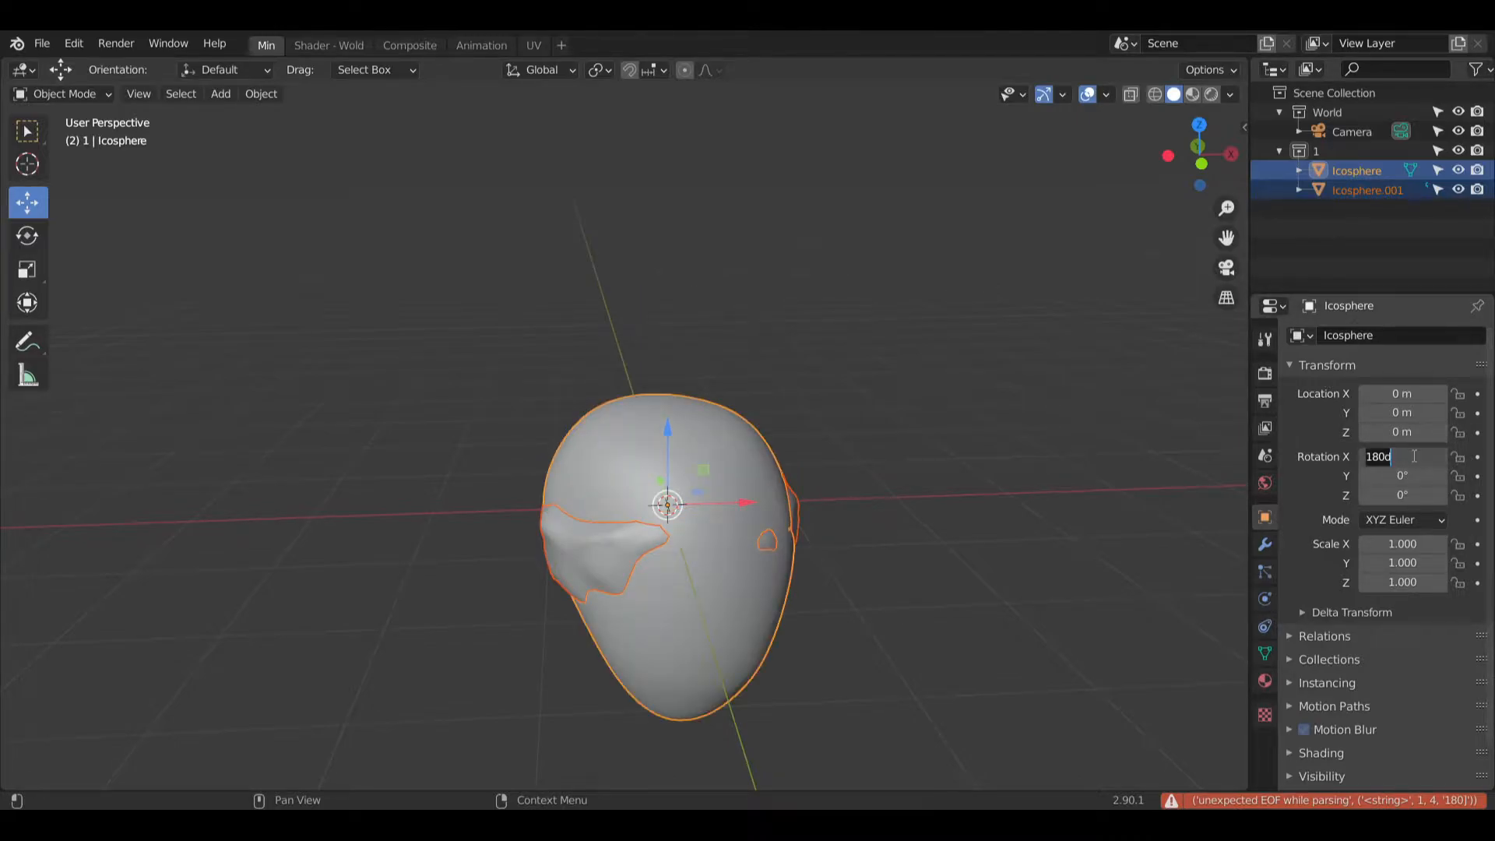
# Step: Set Rotation X to 0° for the egg and base, and rotate both freehand to about 14.3°, -2.13° and 188°
pyautogui.press('Return')
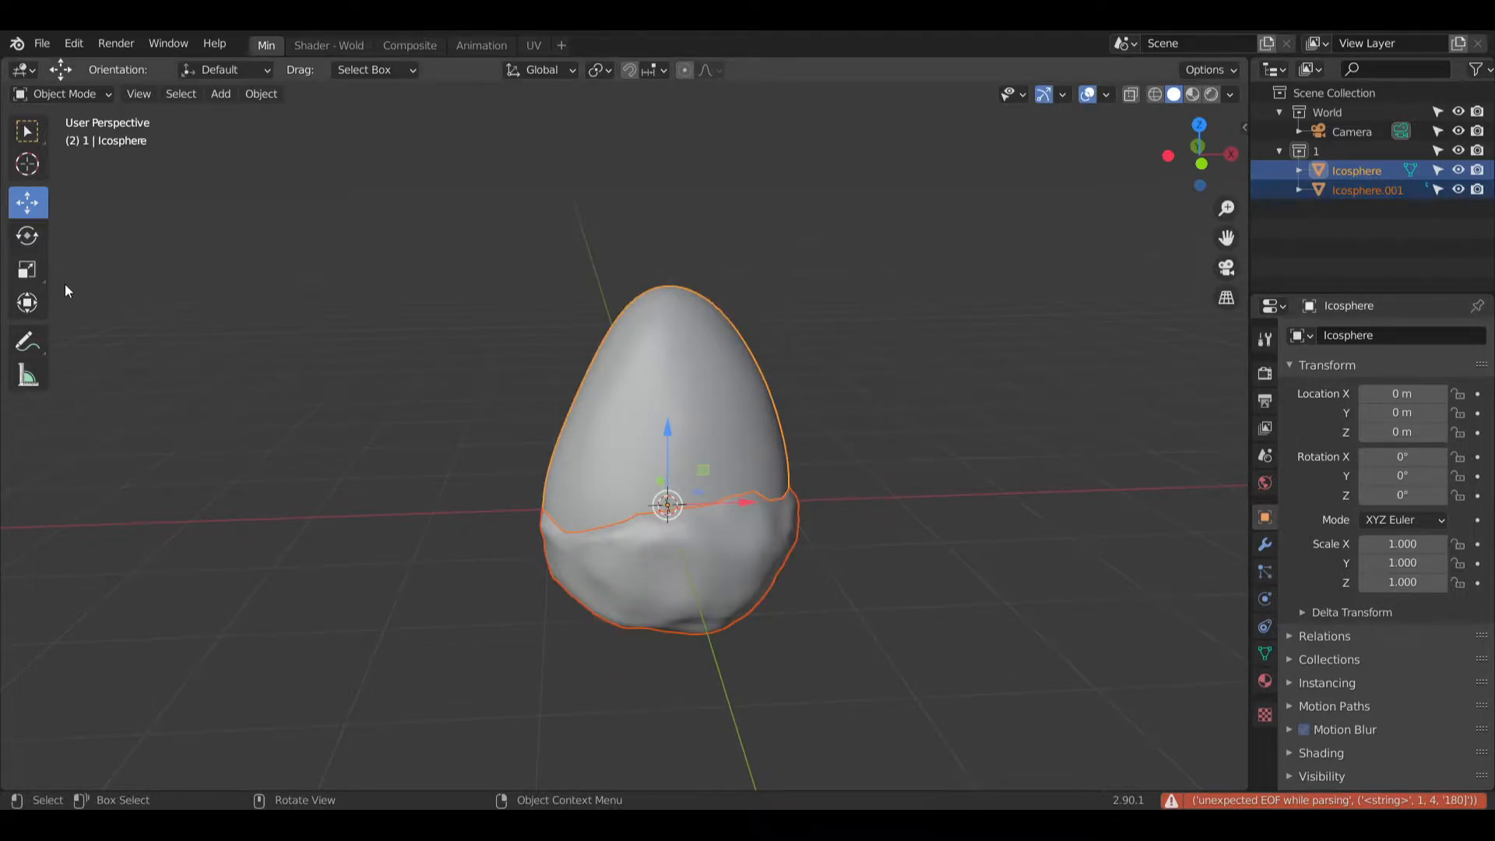
pyautogui.click(35, 235)
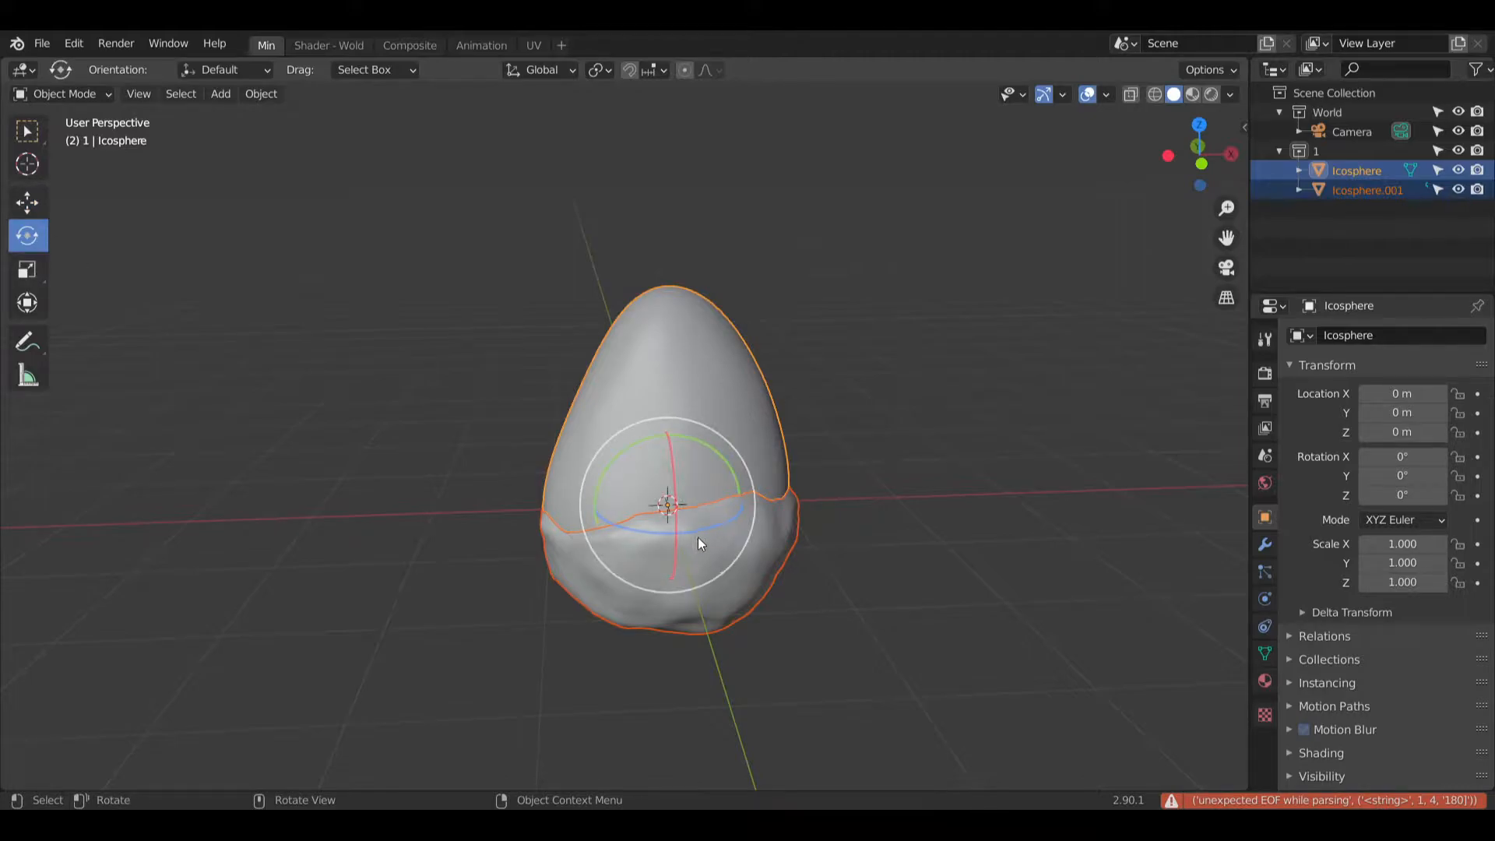
pyautogui.moveTo(697, 537); pyautogui.dragTo(735, 596)
pyautogui.click(820, 550)
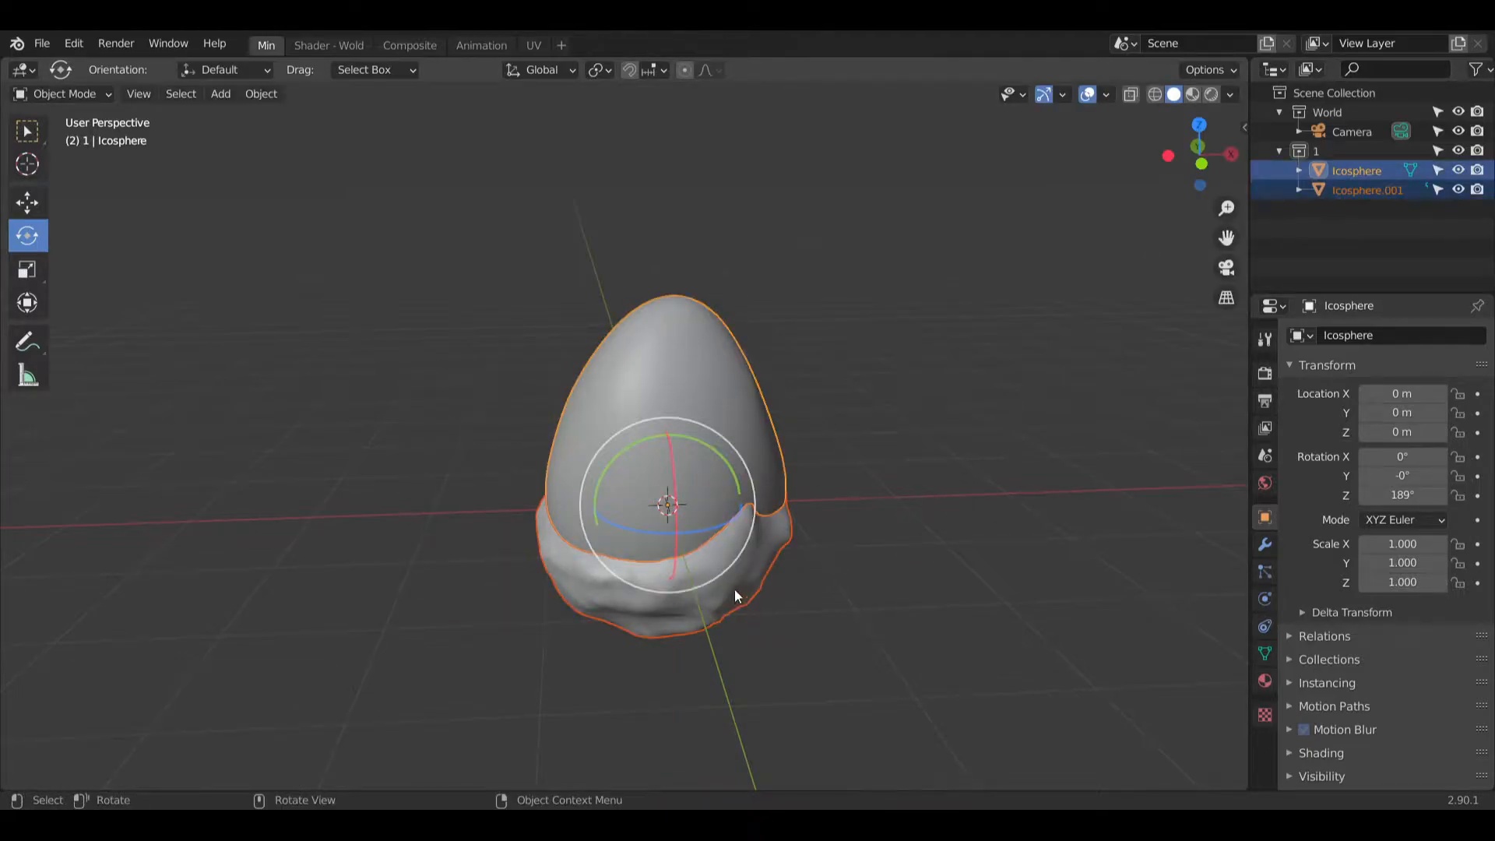
pyautogui.moveTo(679, 489); pyautogui.dragTo(687, 480)
pyautogui.click(870, 465)
pyautogui.keyDown('shift'); pyautogui.moveTo(902, 533); pyautogui.dragTo(750, 495, button='middle'); pyautogui.keyUp('shift')
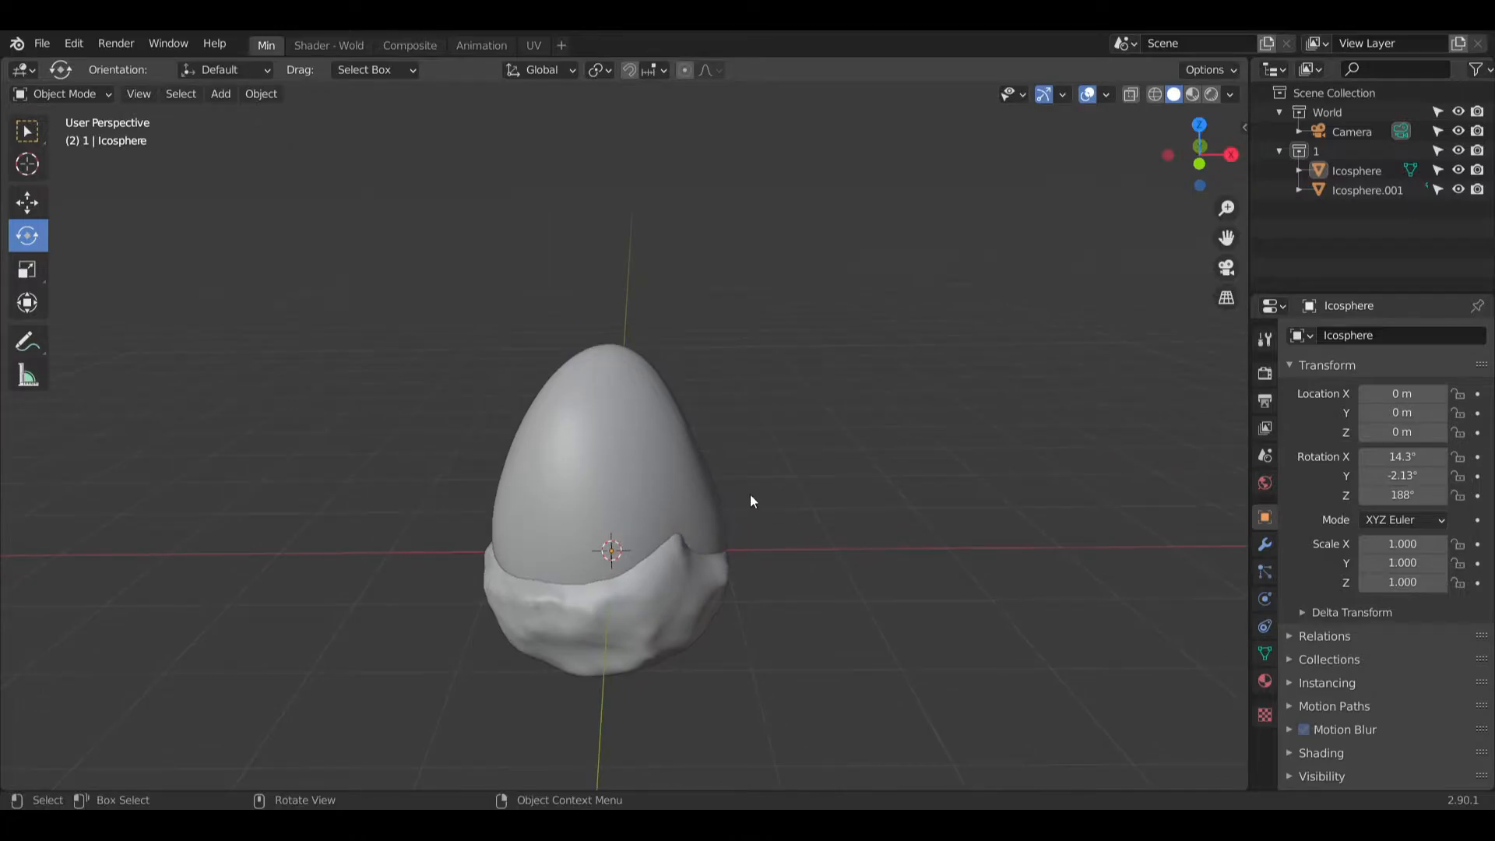
pyautogui.click(221, 93)
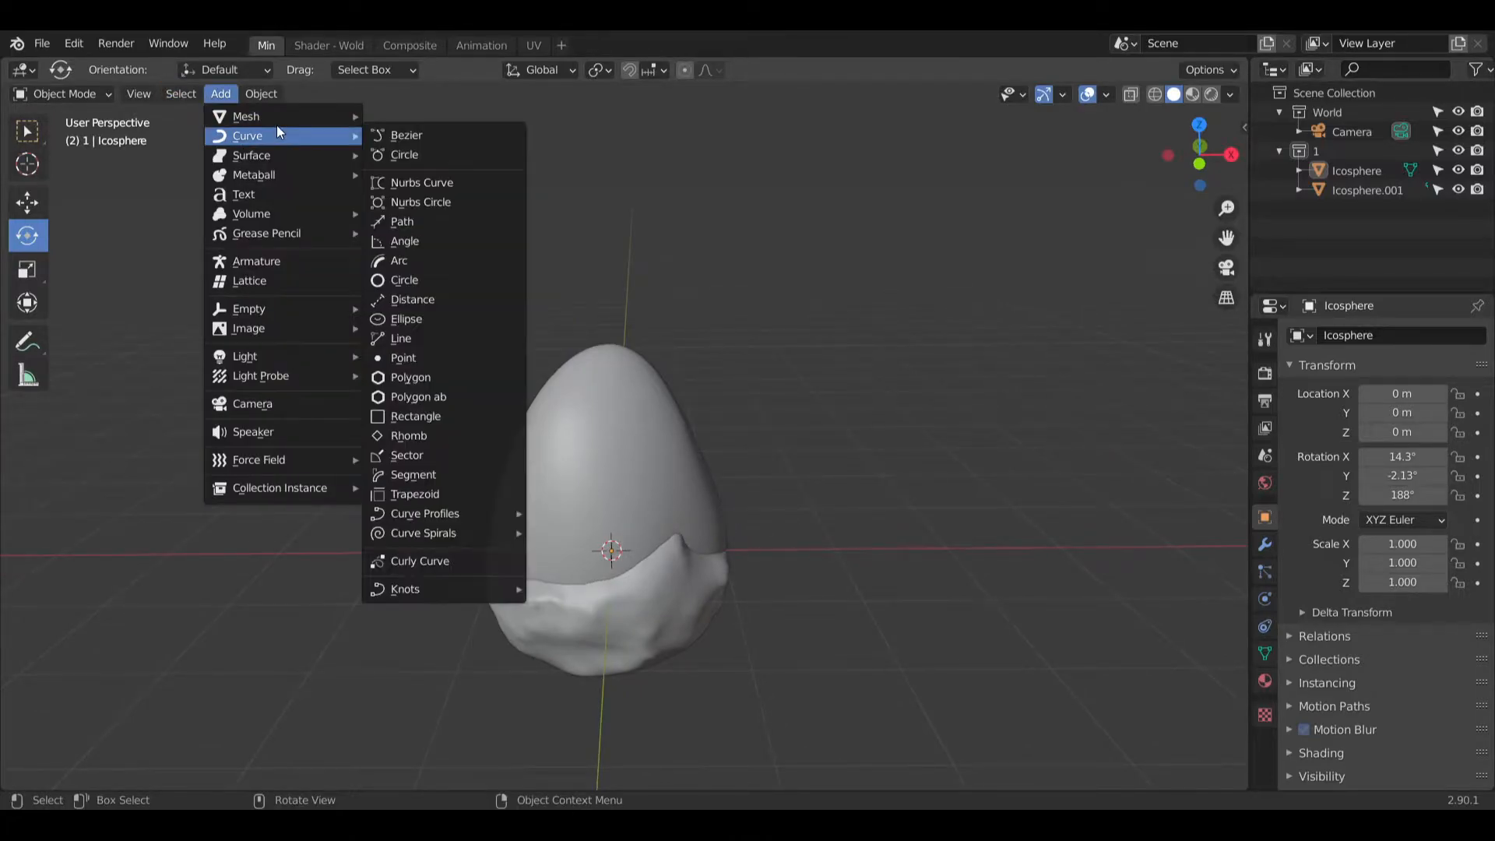
pyautogui.moveTo(278, 121)
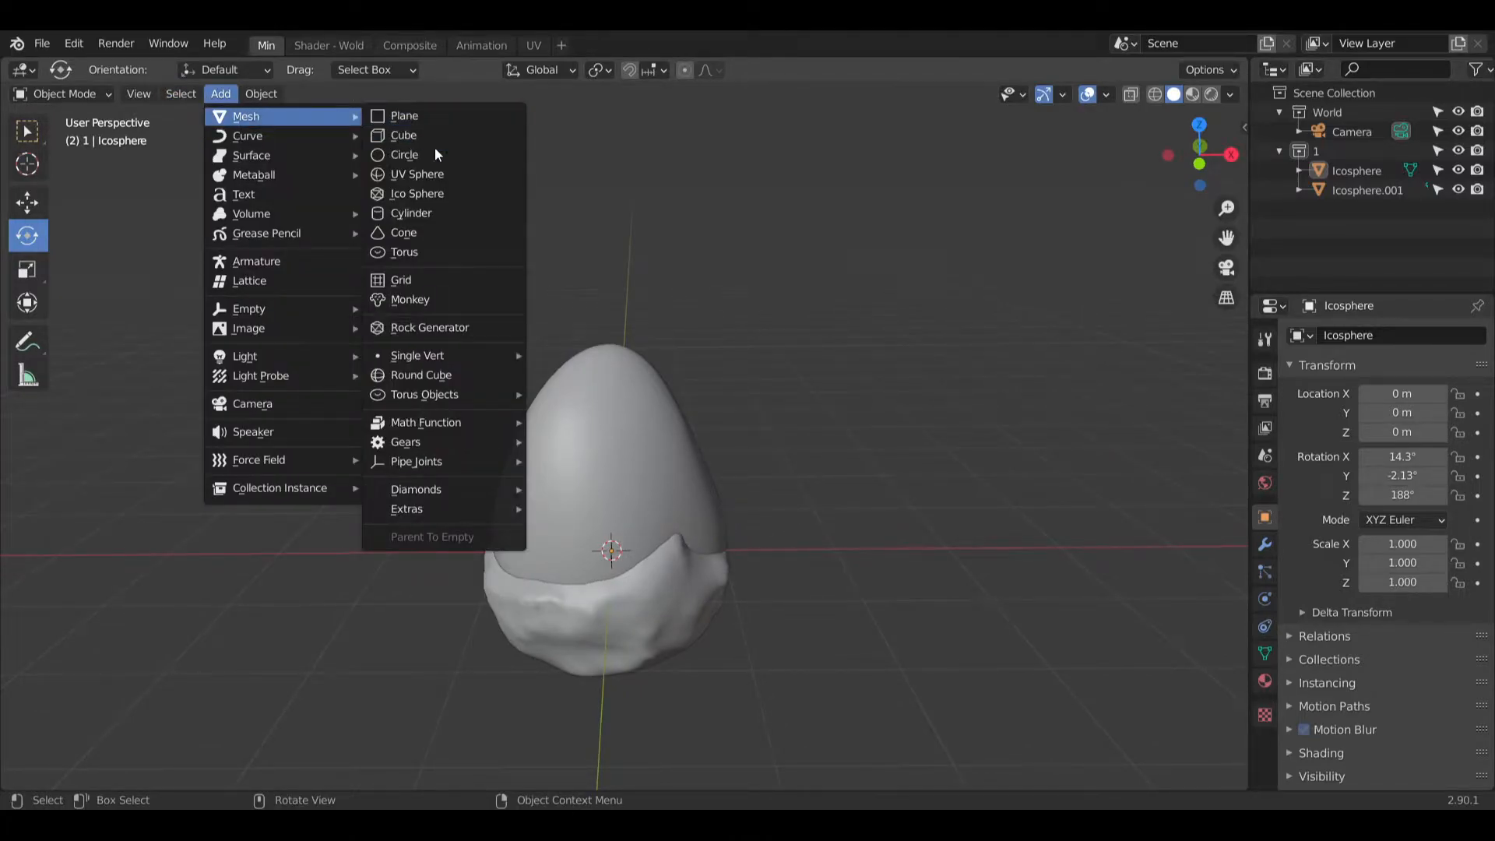
pyautogui.click(409, 175)
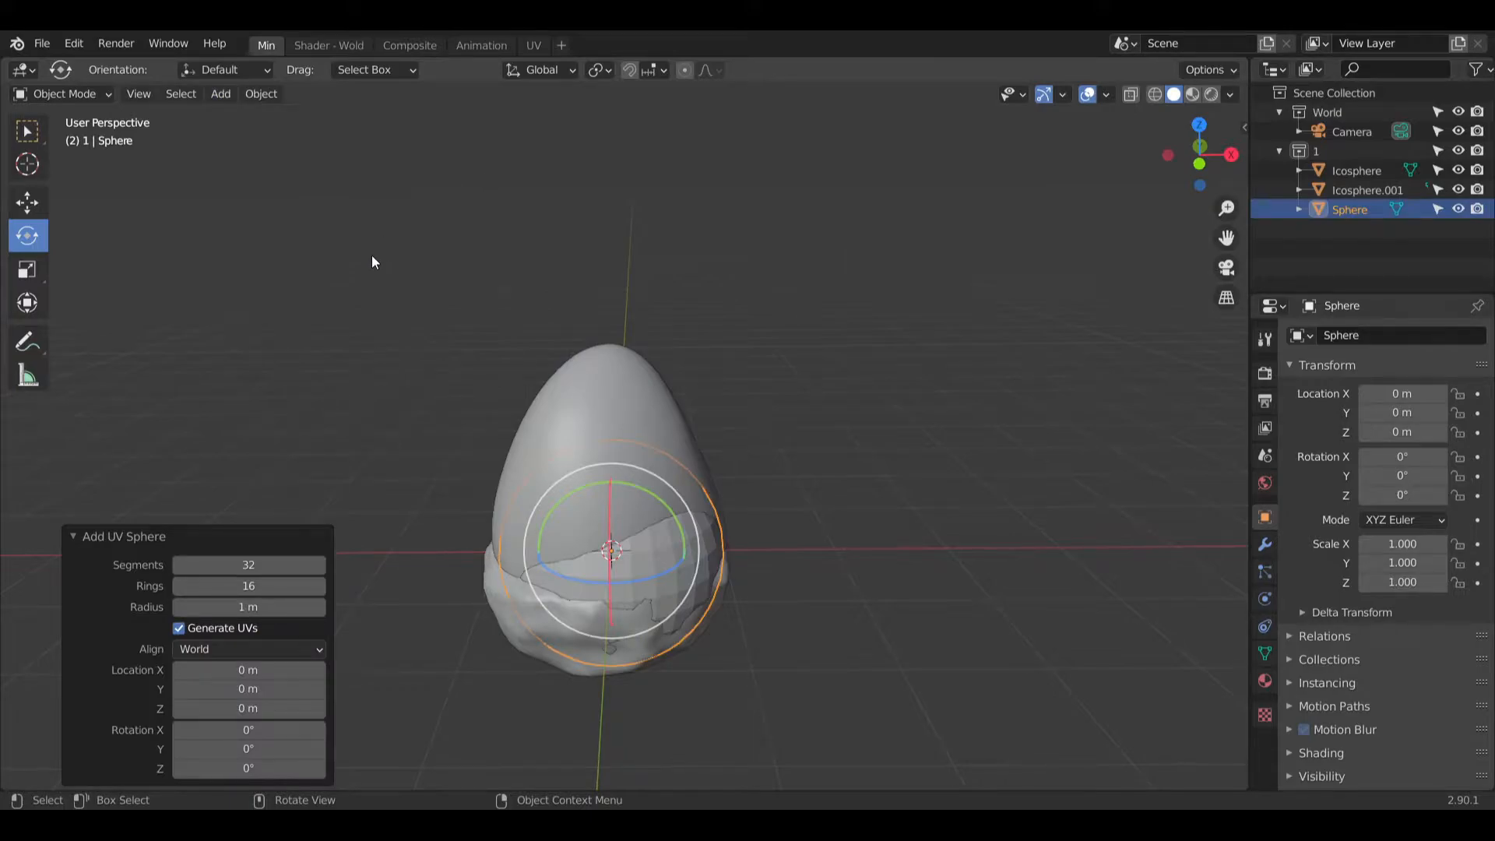
pyautogui.press('Delete')
# Step: Add an ico sphere mesh with 6 subdivisions at the world origin
pyautogui.click(221, 98)
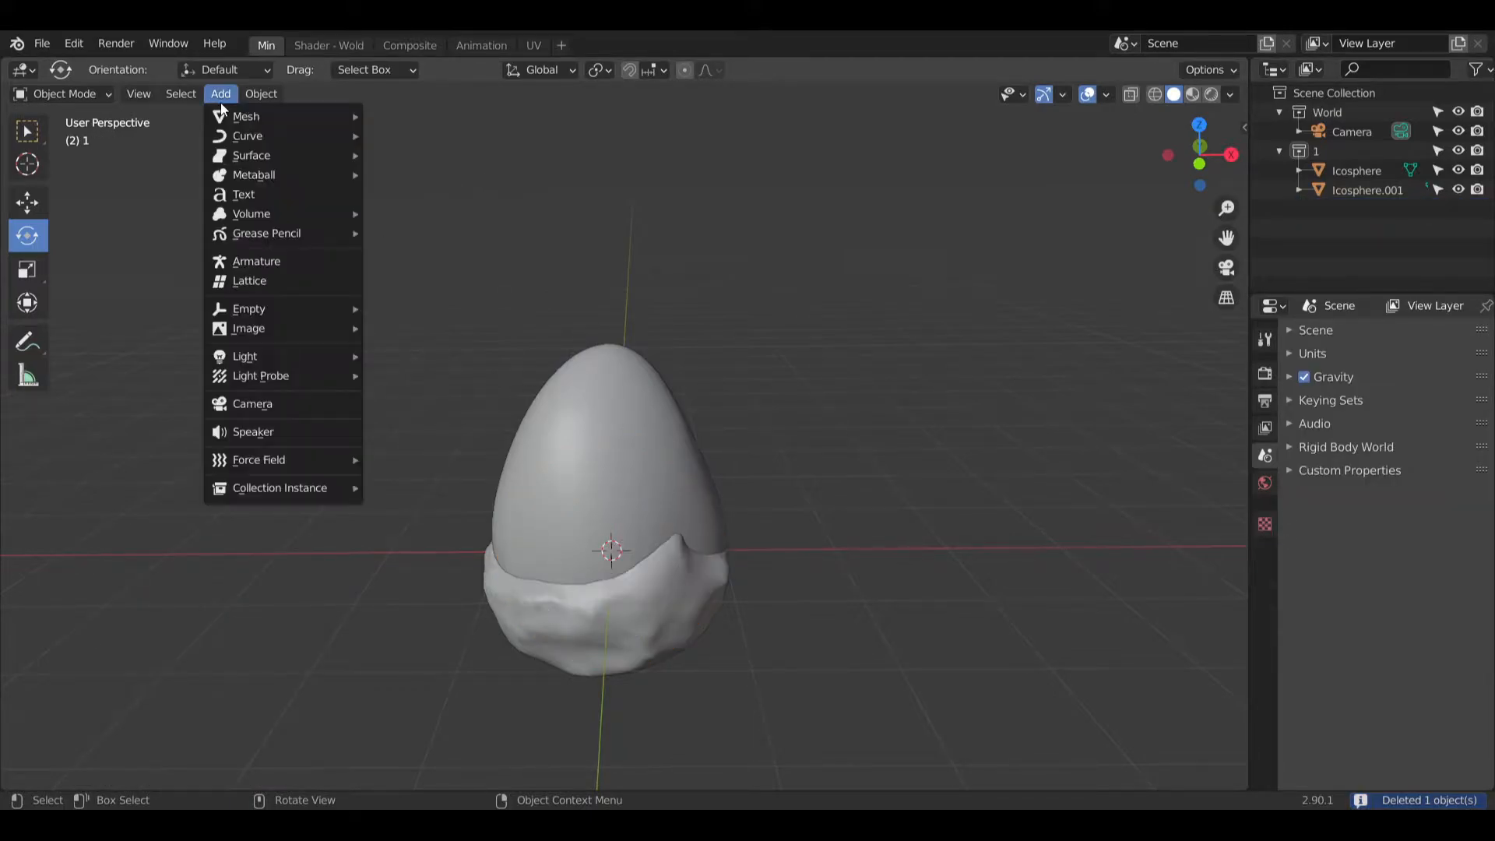
pyautogui.moveTo(263, 122)
pyautogui.click(431, 197)
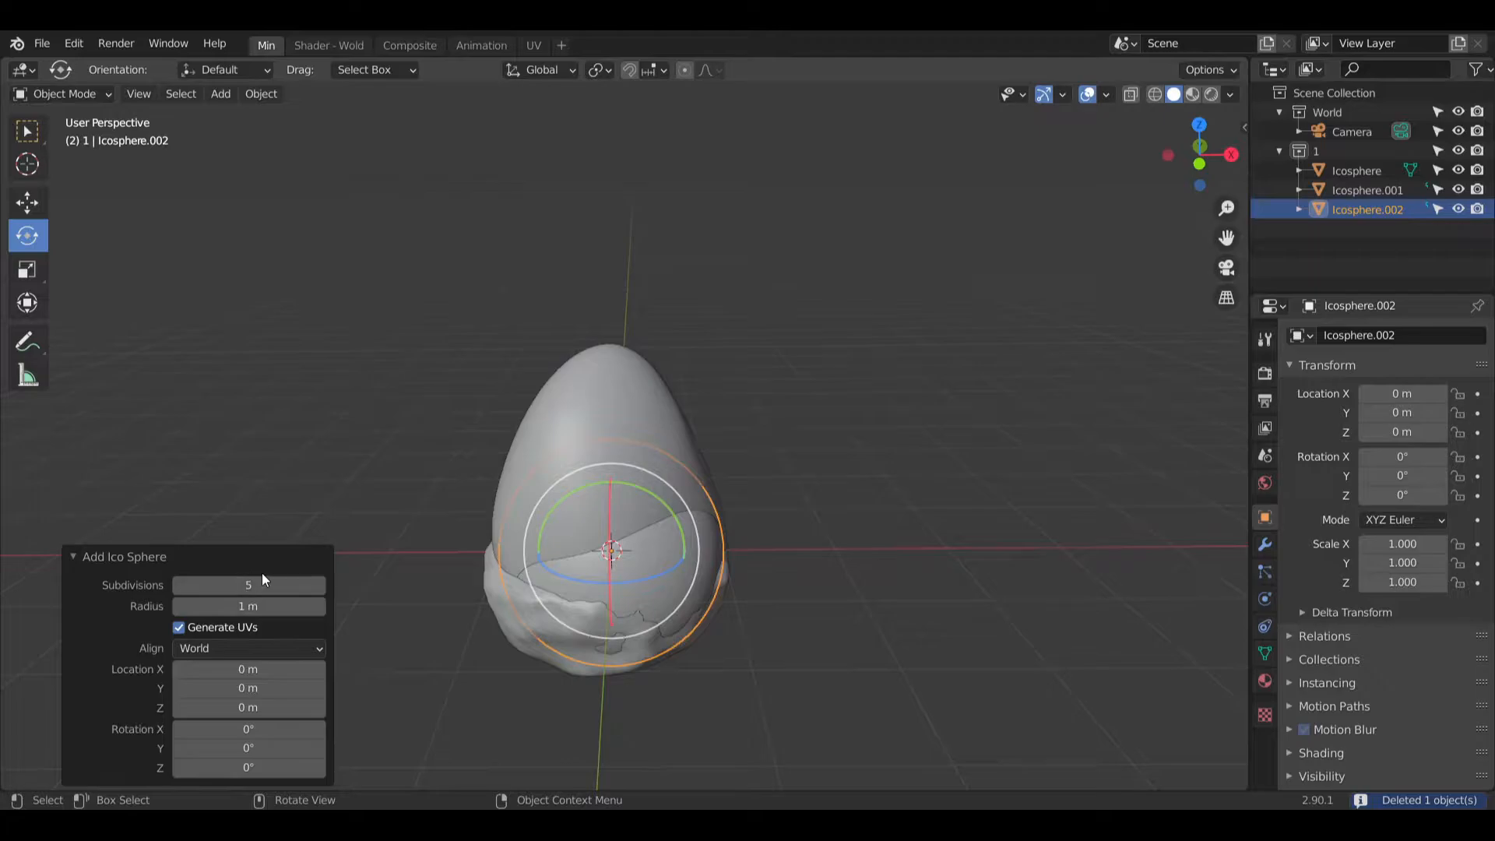
pyautogui.click(263, 580)
pyautogui.write('5')
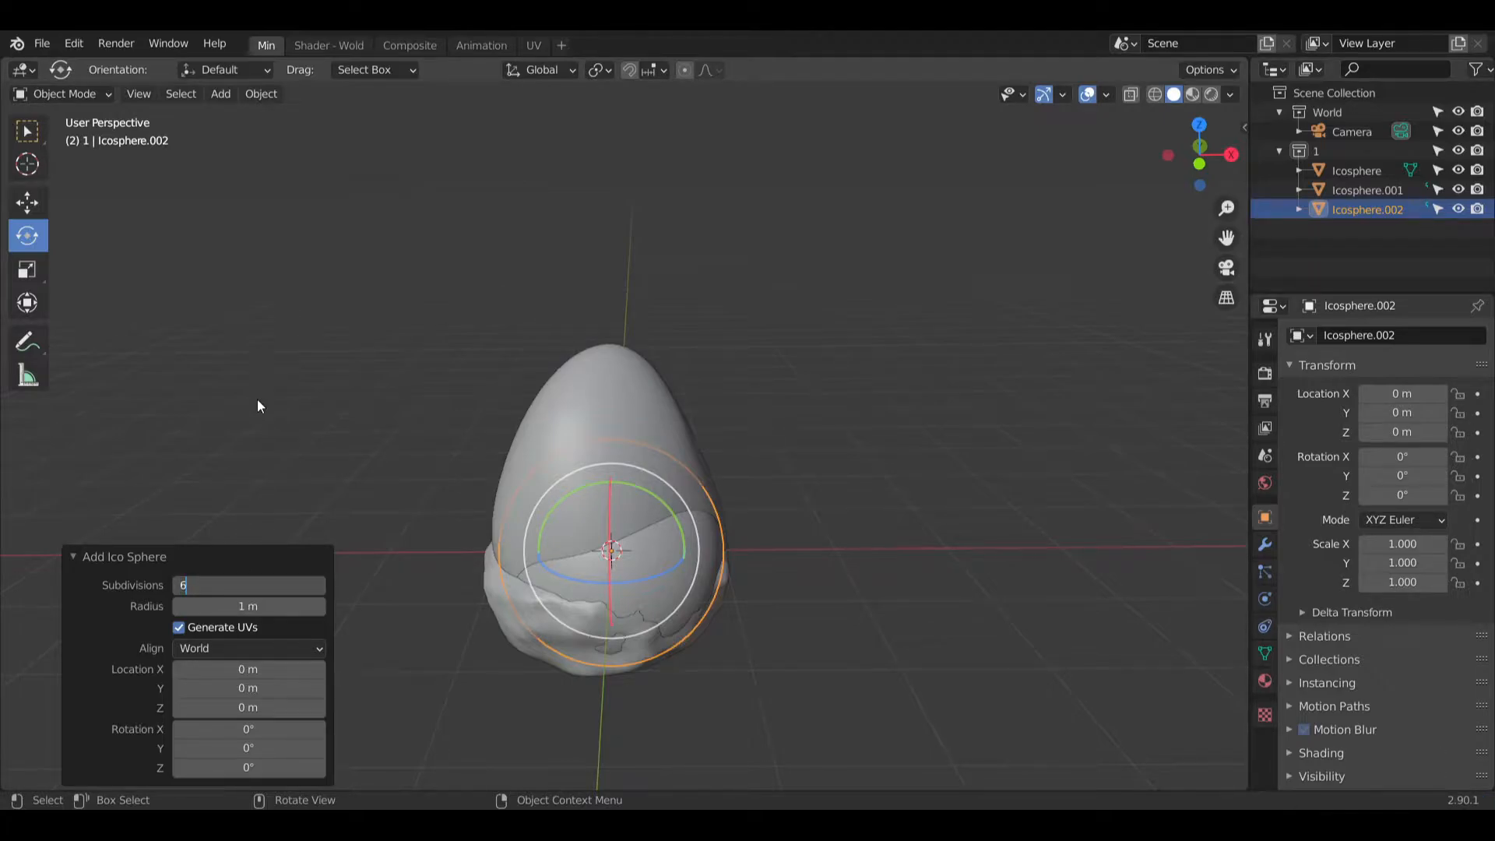
# Step: Move the new sphere up and beside the egg, to about X 2.64 m and Z 2.00 m
pyautogui.click(26, 203)
pyautogui.moveTo(618, 451); pyautogui.dragTo(617, 226)
pyautogui.moveTo(703, 316); pyautogui.dragTo(984, 529)
# Step: Duplicate the sphere twice by copy and paste, and move one copy along X to about -2.47 m
pyautogui.hotkey('ctrl', 'c')
pyautogui.hotkey('ctrl', 'v')
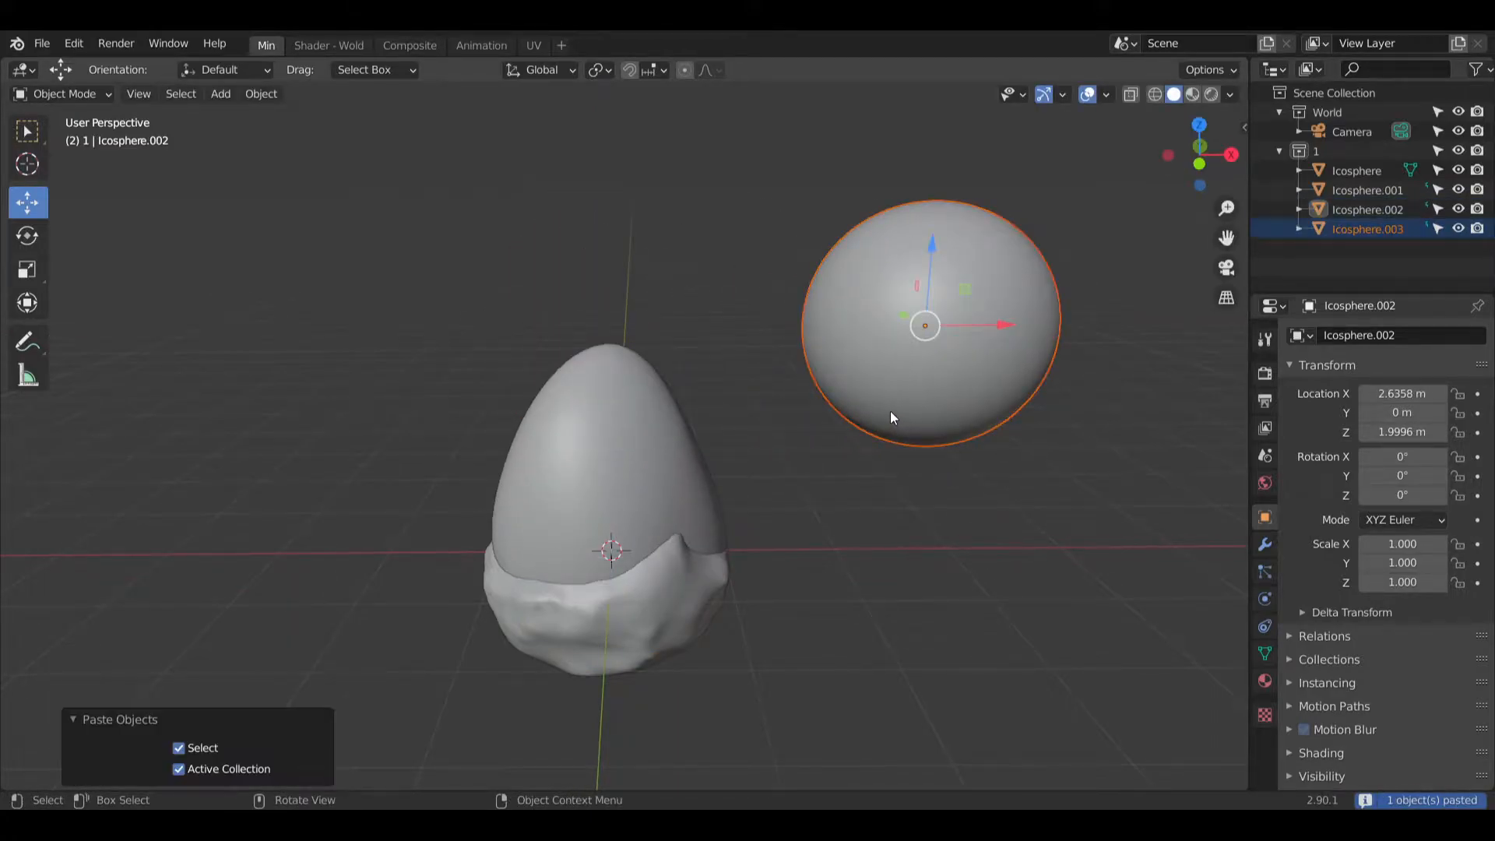
pyautogui.hotkey('ctrl', 'v')
pyautogui.moveTo(1004, 331); pyautogui.dragTo(457, 336)
# Step: Move the other sphere copy in front of the egg, to about X 0.10 m and Y -2.76 m
pyautogui.moveTo(458, 337); pyautogui.dragTo(990, 320, button='middle')
pyautogui.click(992, 325)
pyautogui.moveTo(1001, 421); pyautogui.dragTo(1089, 315, button='middle')
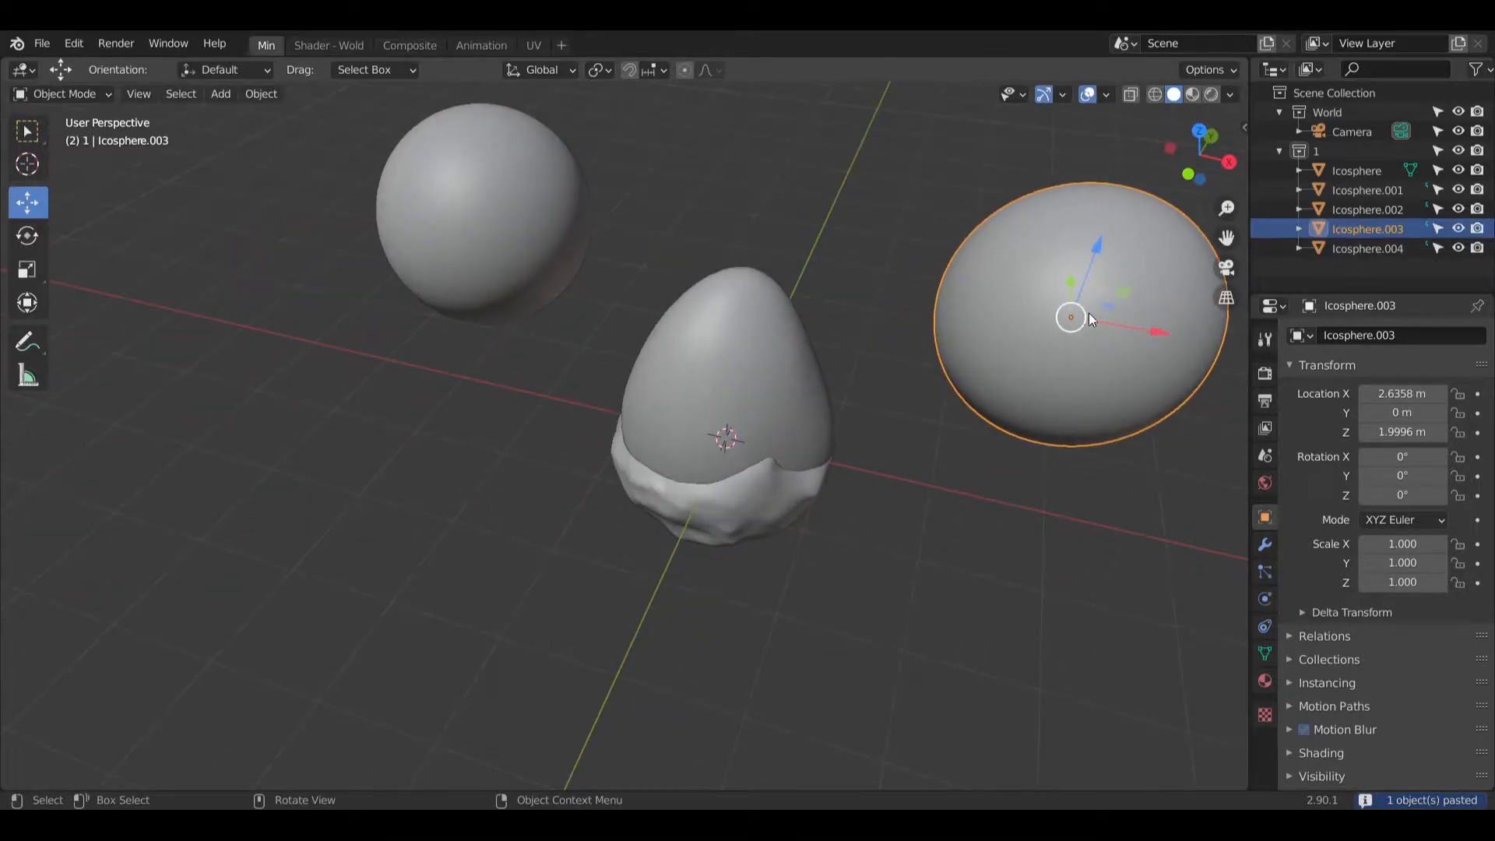
pyautogui.moveTo(1073, 280); pyautogui.dragTo(1035, 499)
pyautogui.moveTo(1155, 550); pyautogui.dragTo(797, 451)
pyautogui.moveTo(796, 451); pyautogui.dragTo(642, 430, button='middle')
pyautogui.moveTo(642, 430); pyautogui.dragTo(646, 456)
pyautogui.moveTo(647, 455); pyautogui.dragTo(783, 323, button='middle')
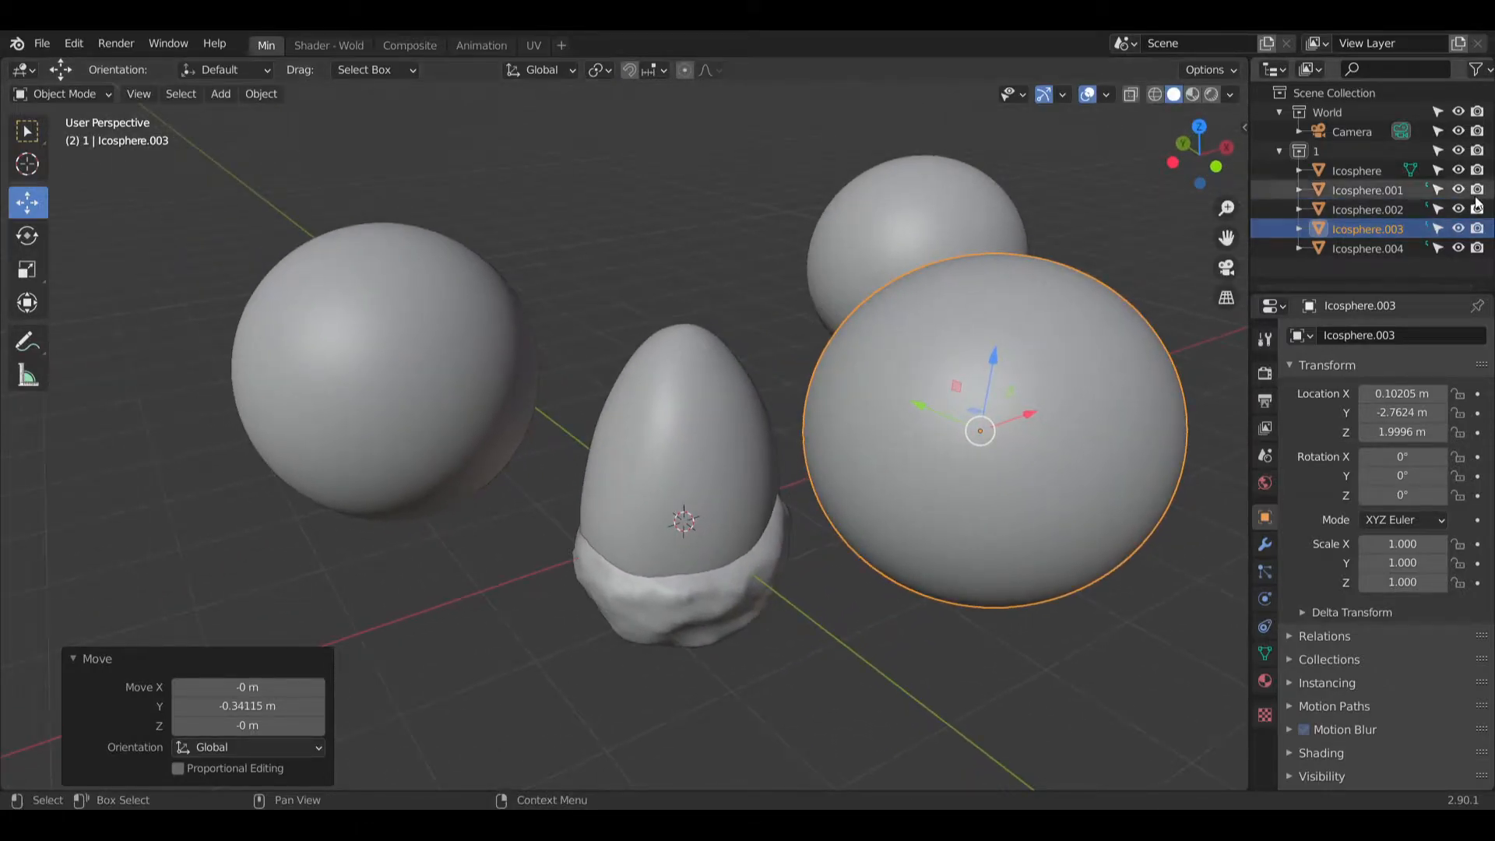
# Step: Rename the egg object as Opal Main and its rough base as Opal Base
pyautogui.click(1374, 189)
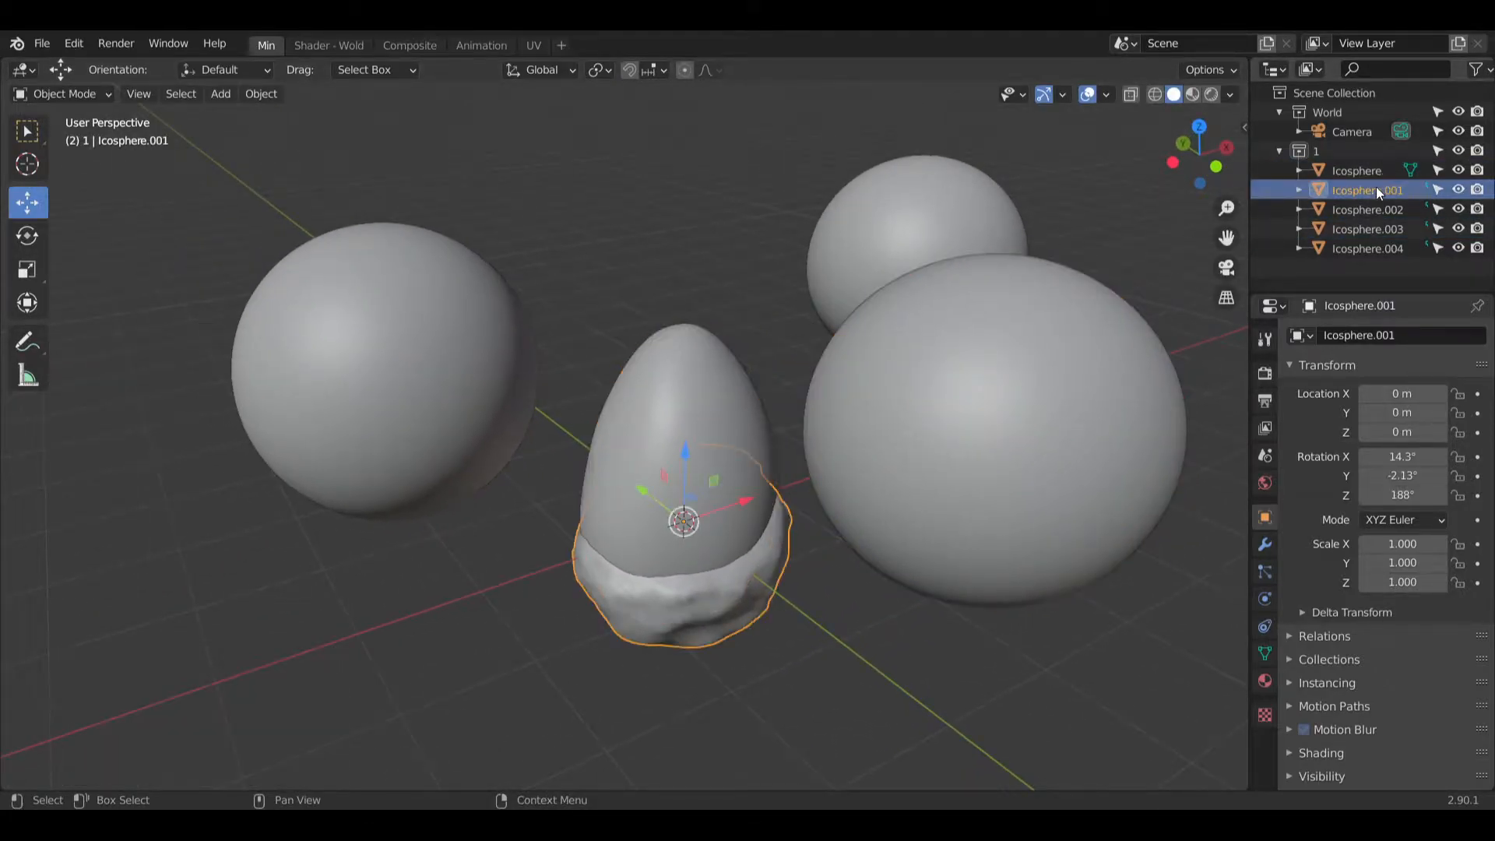
pyautogui.doubleClick(1356, 171)
pyautogui.write('Opal Main')
pyautogui.press('Return')
pyautogui.doubleClick(1362, 171)
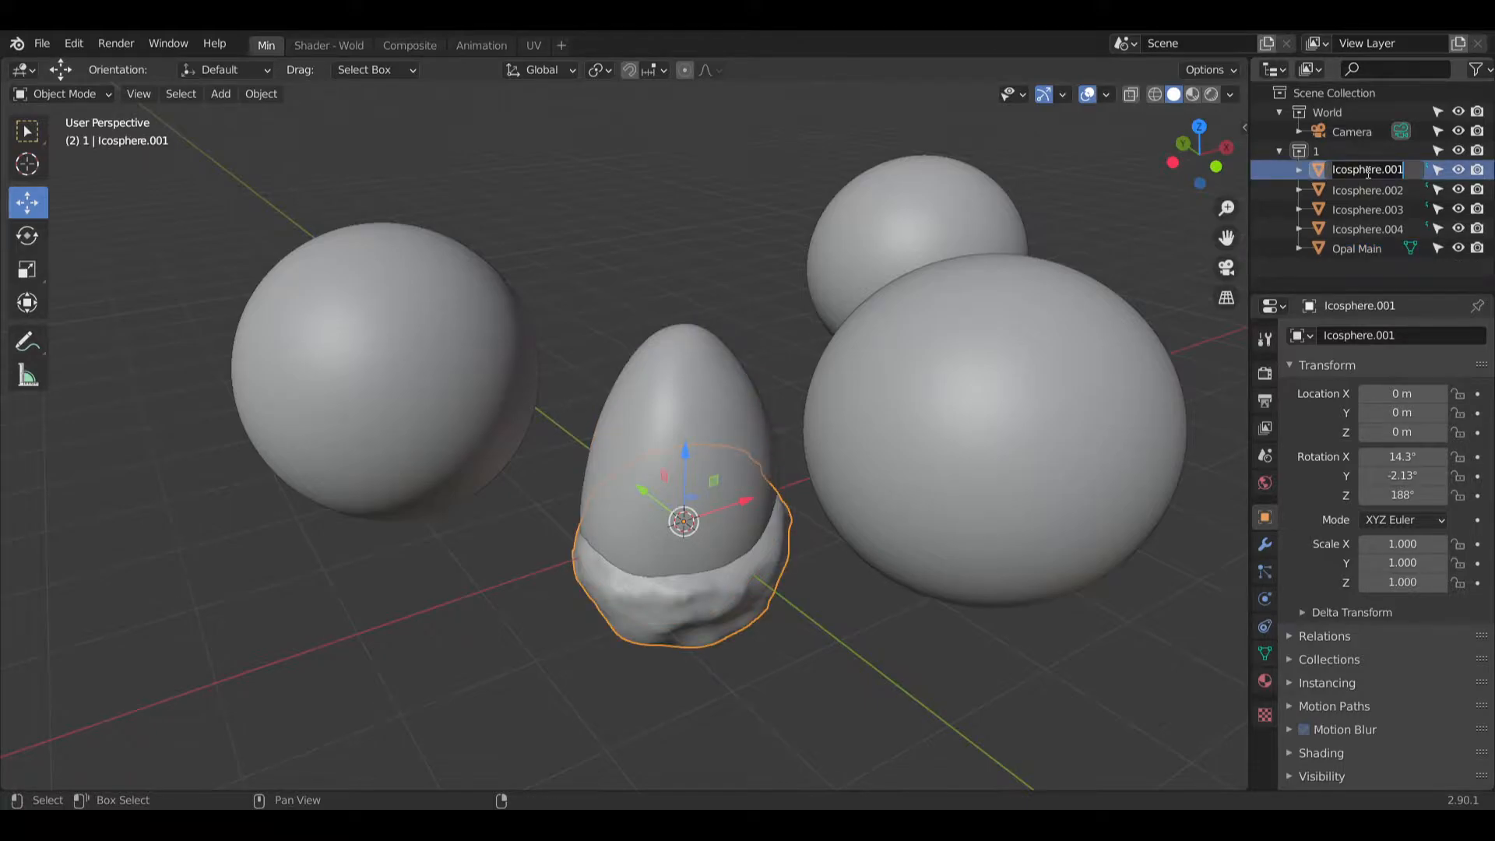
pyautogui.write('Opal Bas')
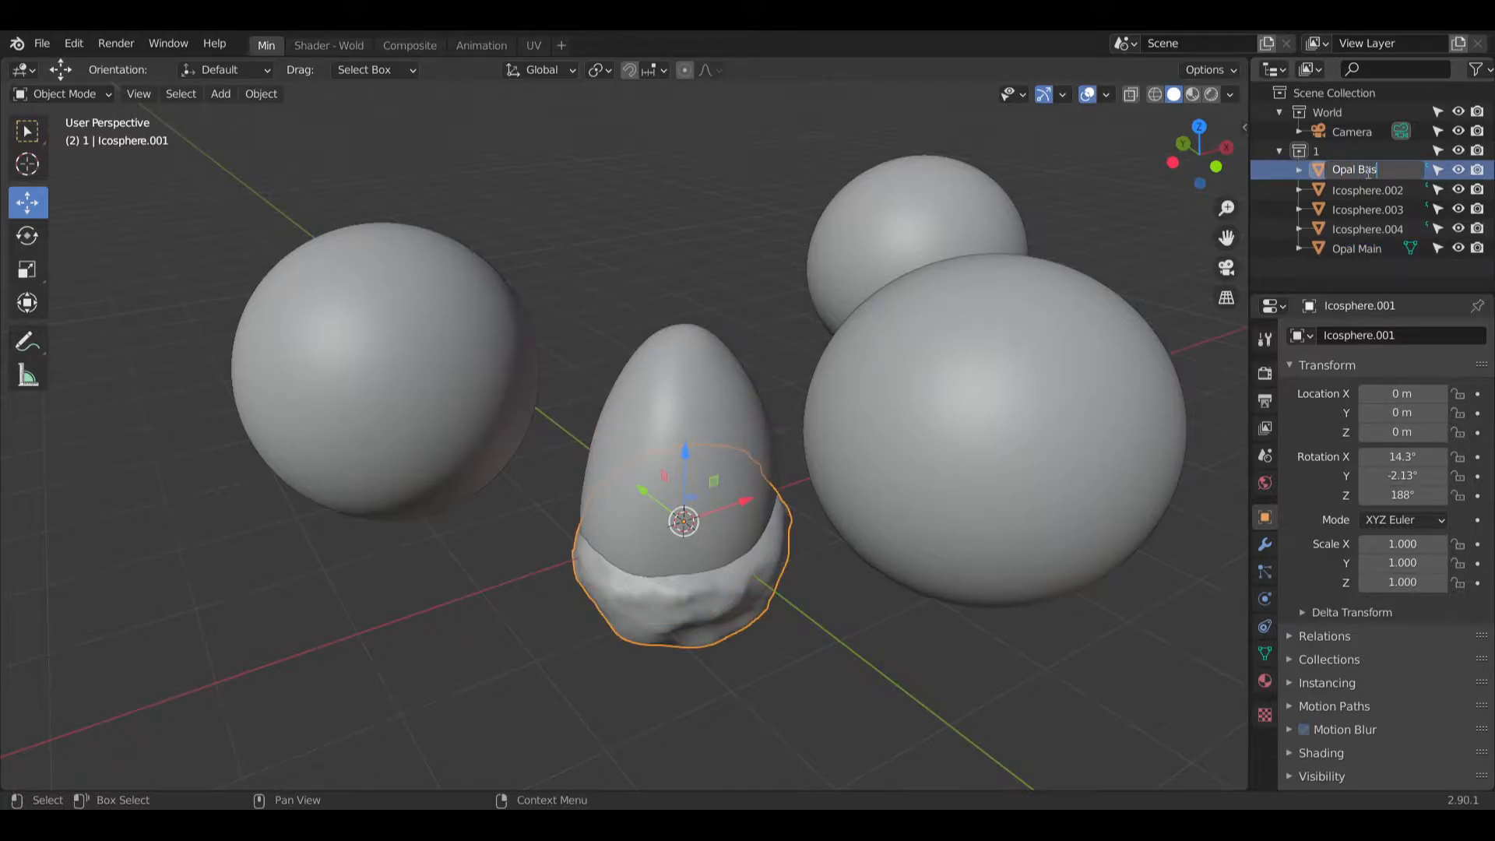
pyautogui.write('e')
pyautogui.press('Return')
# Step: Rename the three spheres, in their existing numbering order, as Small 1, Small 2 and Small 3
pyautogui.doubleClick(1366, 172)
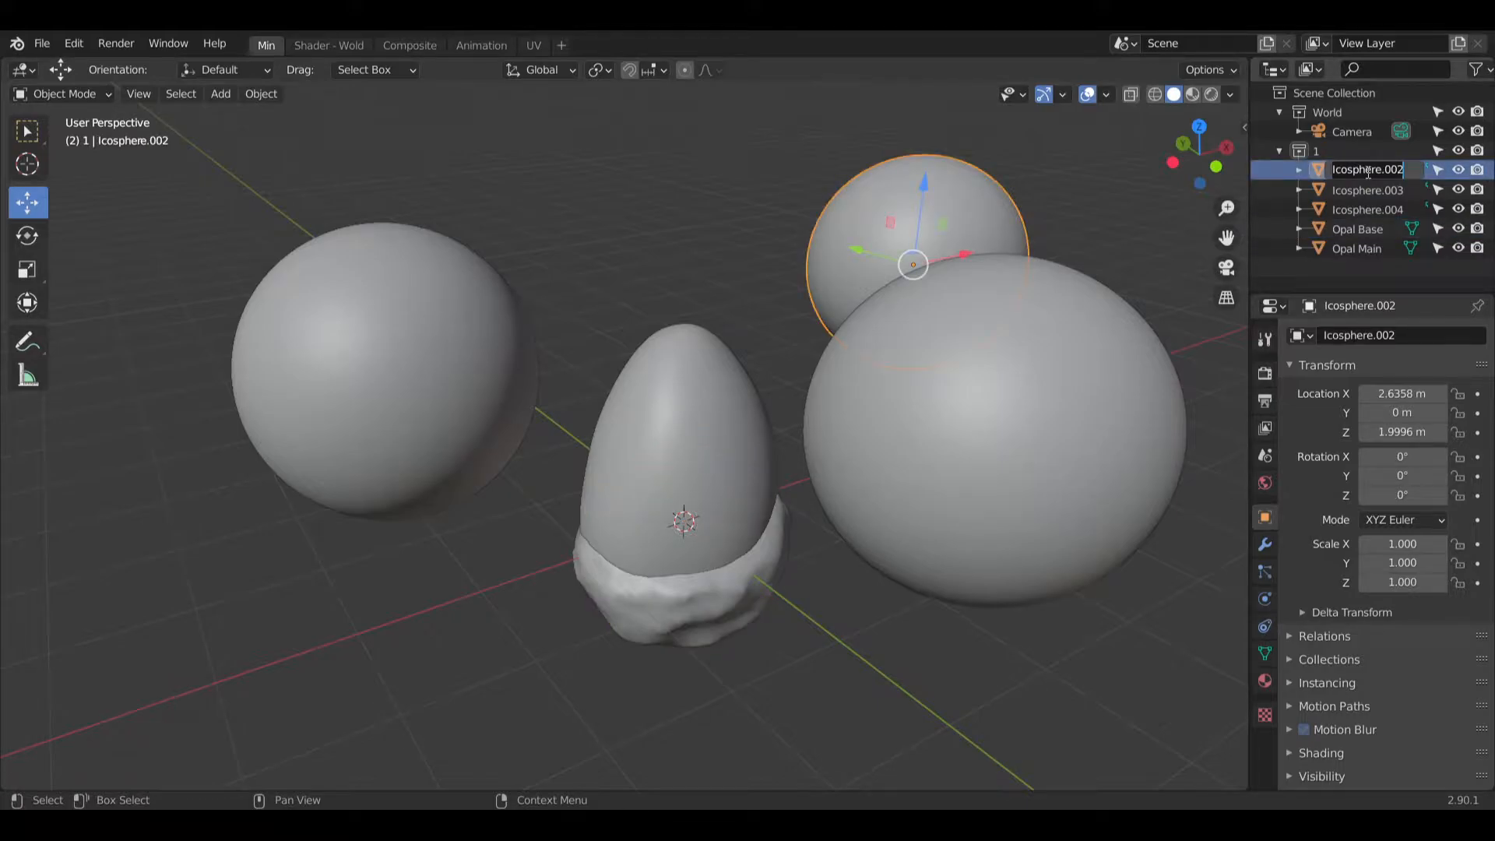
pyautogui.write('Small 1')
pyautogui.press('Return')
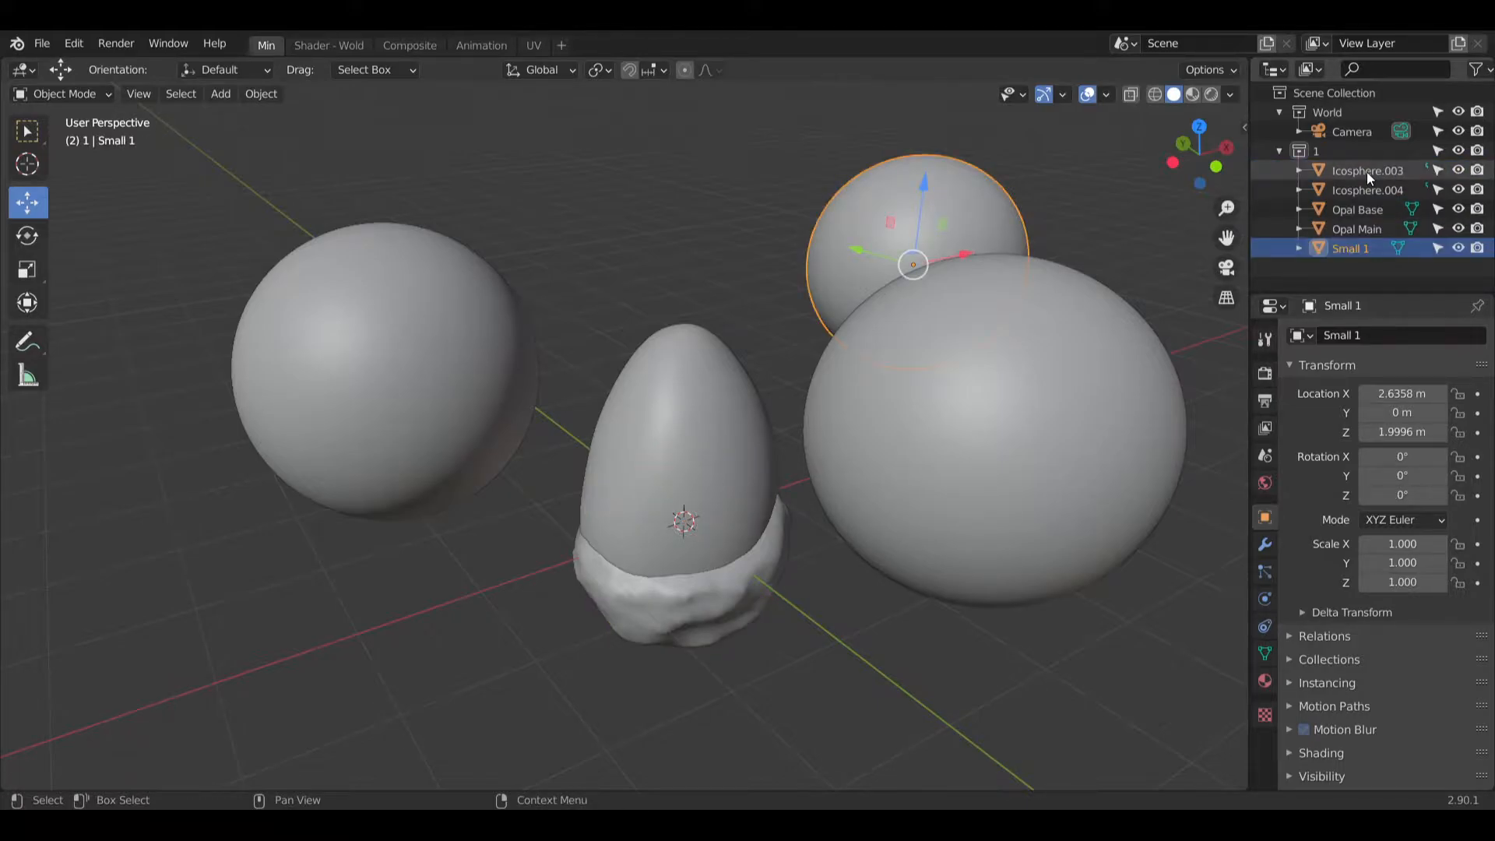
pyautogui.doubleClick(1368, 171)
pyautogui.doubleClick(1368, 170)
pyautogui.write('Small 2')
pyautogui.press('Return')
pyautogui.doubleClick(1385, 170)
pyautogui.write('Small 3')
pyautogui.press('Return')
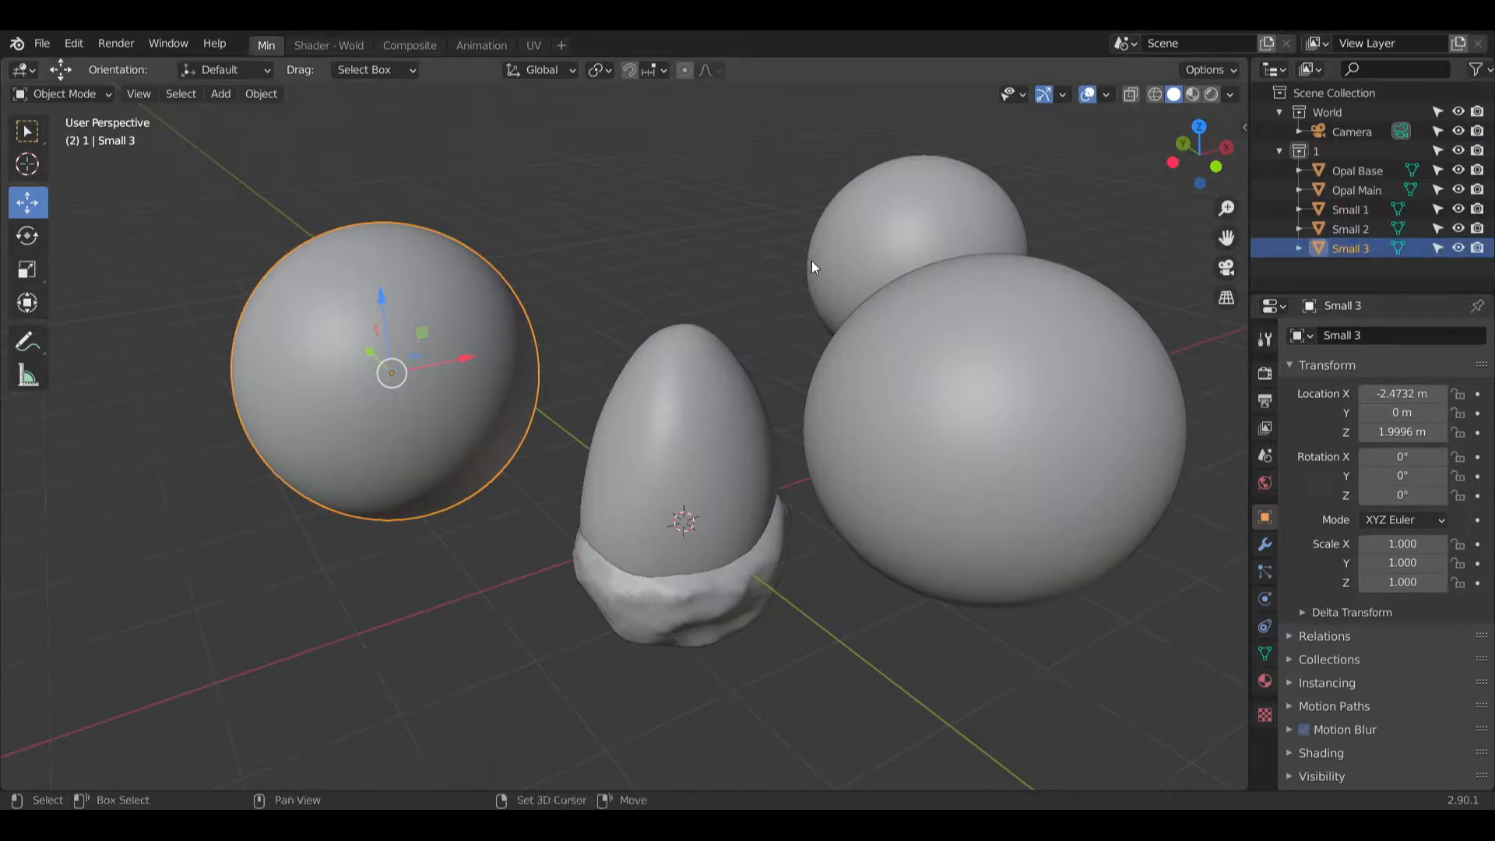
# Step: Hide Opal Base and Opal Main in the viewport so only the three spheres show
pyautogui.moveTo(811, 267); pyautogui.dragTo(1035, 222, button='middle')
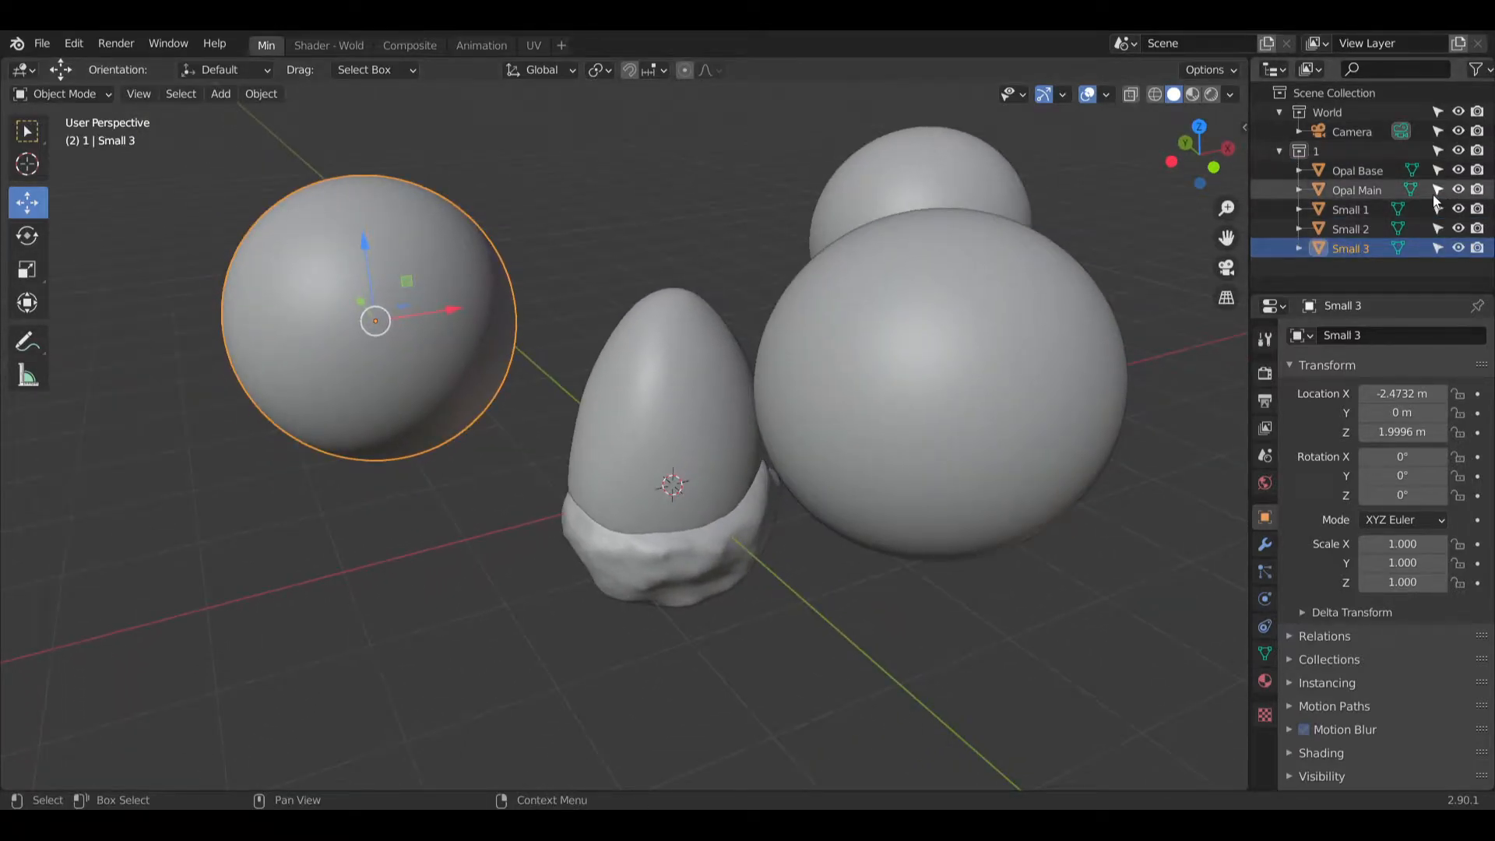
pyautogui.click(1458, 171)
pyautogui.click(1458, 189)
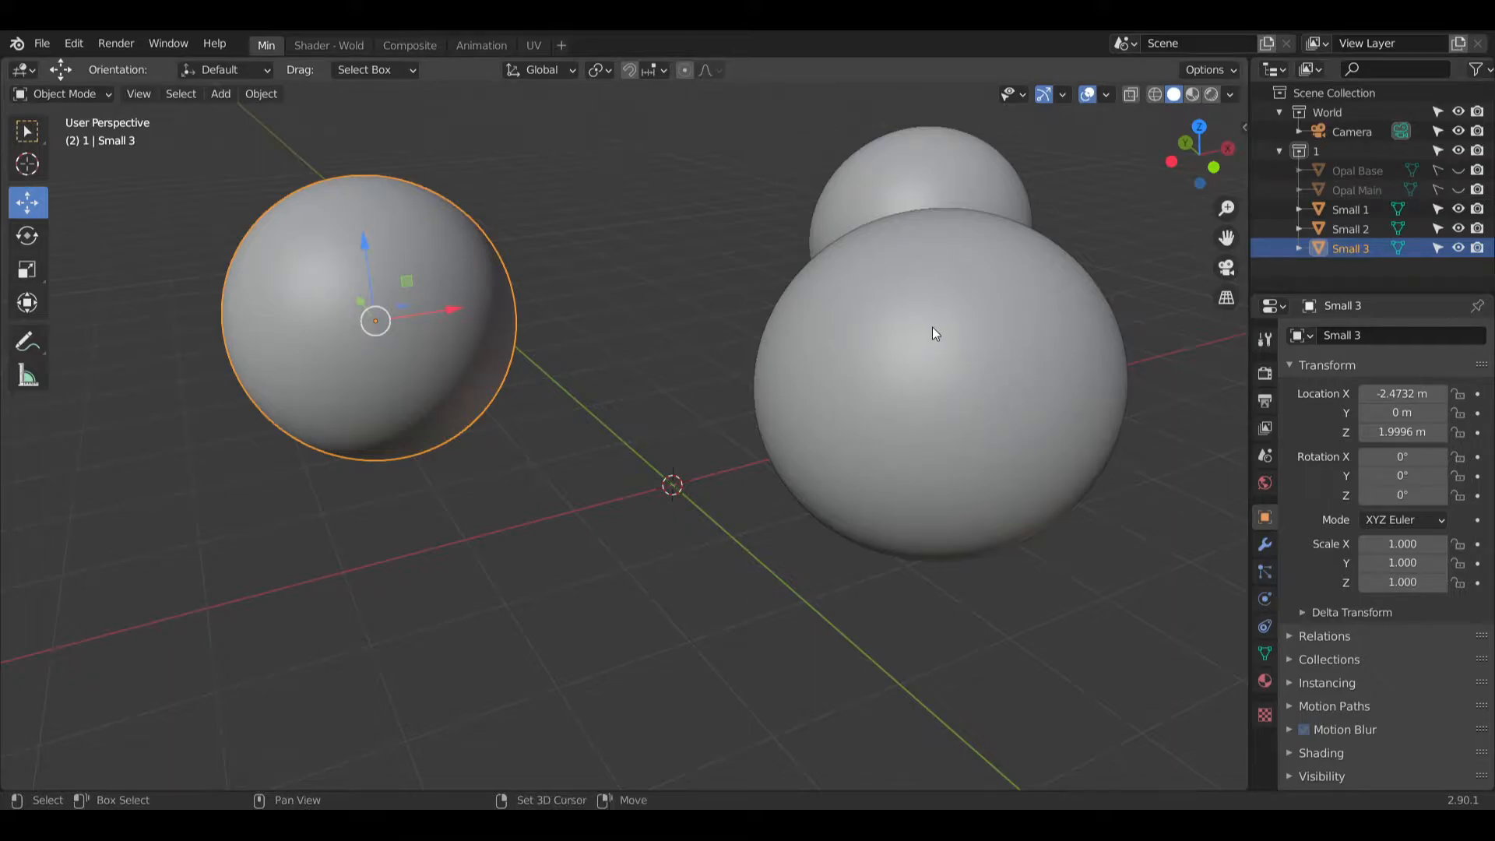
pyautogui.moveTo(934, 333); pyautogui.dragTo(800, 325, button='middle')
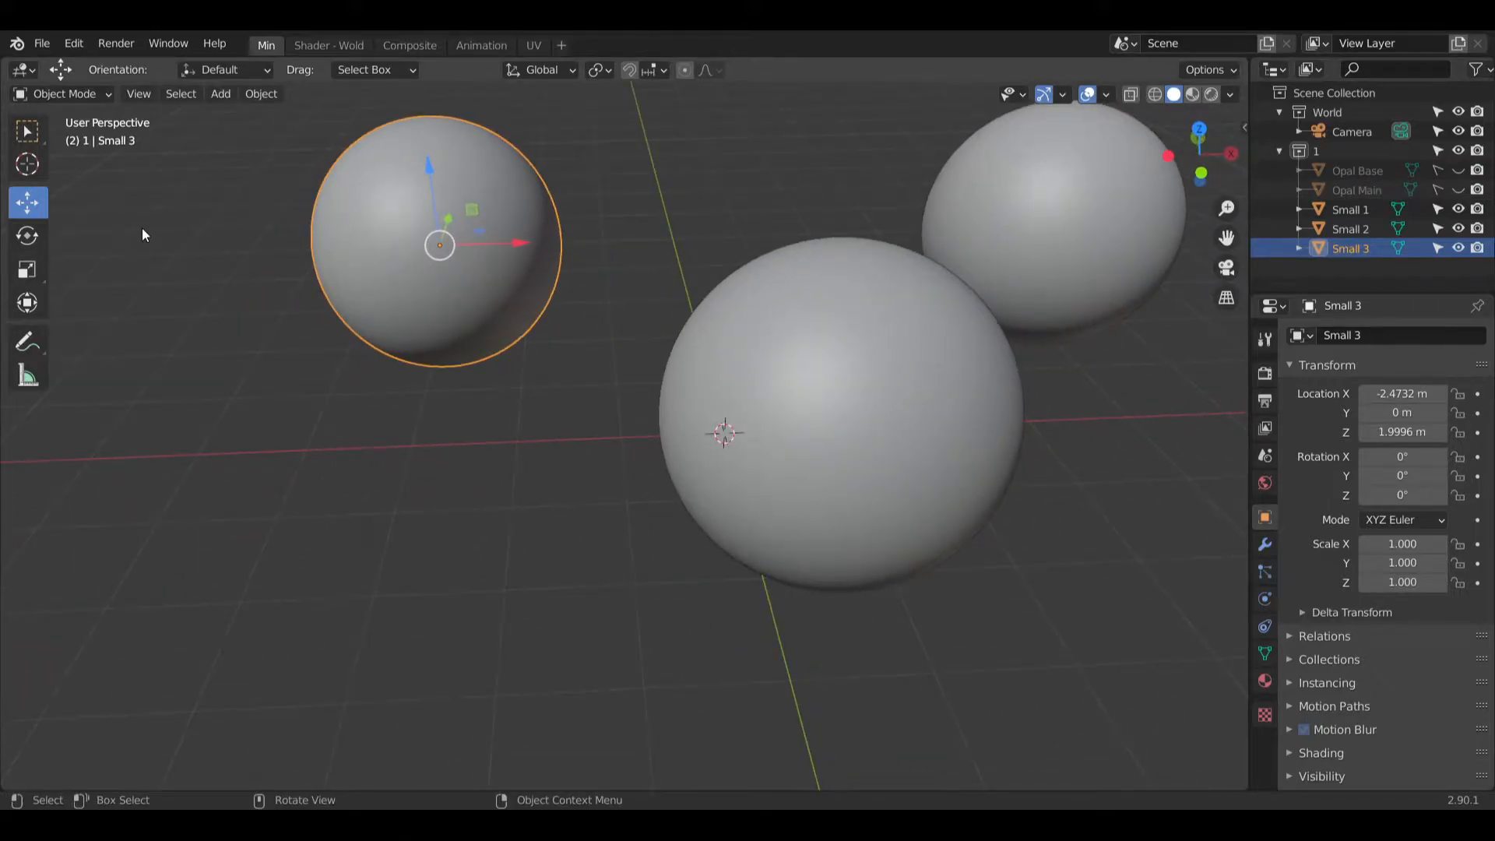
# Step: Enter Sculpt Mode on Small 3 and dent one side with the Inflate/Deflate brush at 109 px radius and 0.500 strength
pyautogui.click(85, 106)
pyautogui.click(73, 98)
pyautogui.click(73, 159)
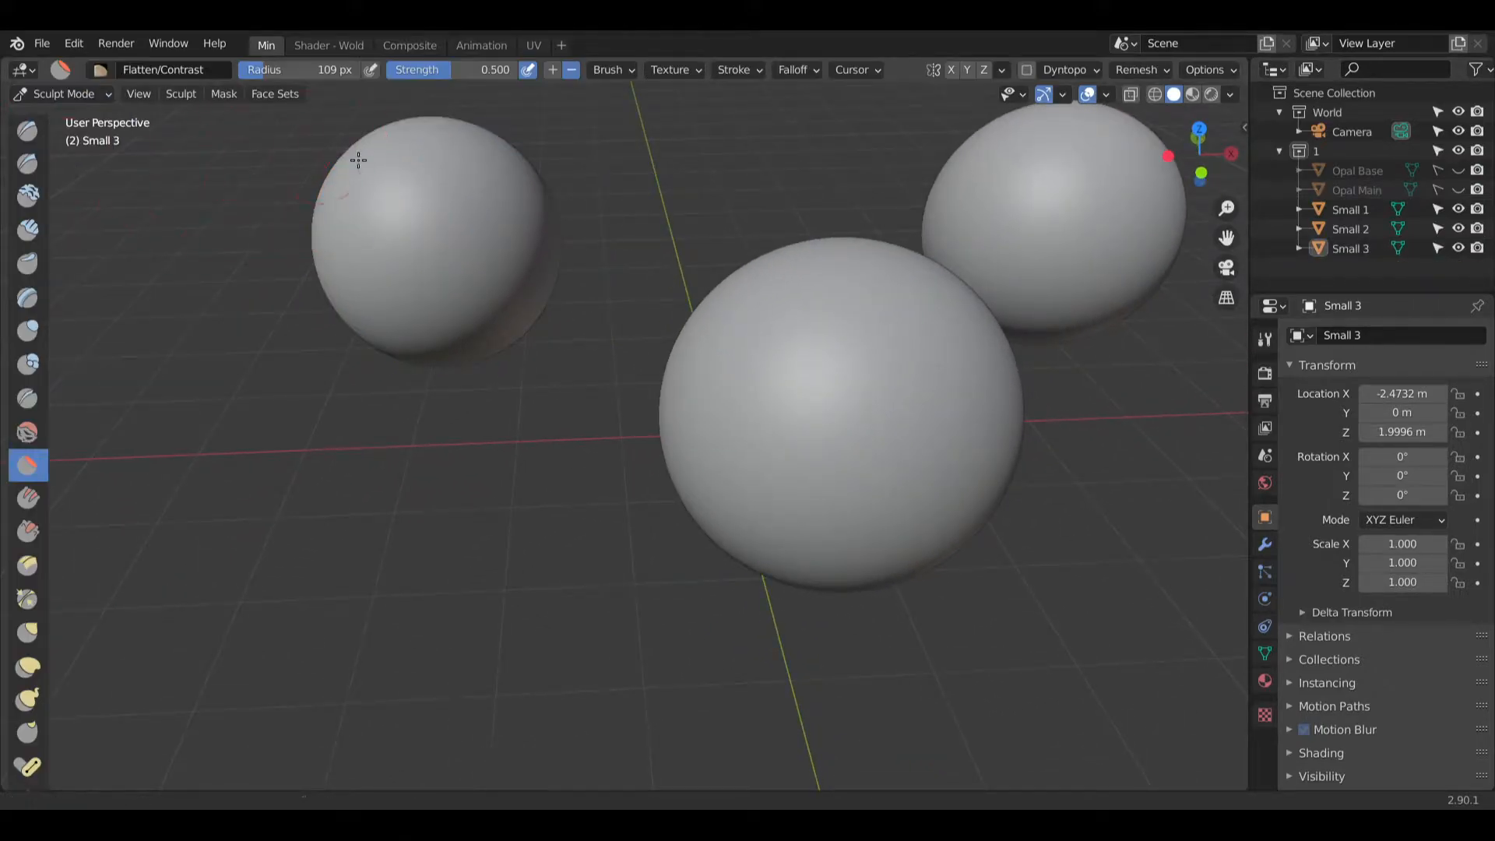
pyautogui.keyDown('shift'); pyautogui.moveTo(357, 160); pyautogui.dragTo(568, 381, button='middle'); pyautogui.keyUp('shift')
pyautogui.moveTo(615, 503); pyautogui.dragTo(551, 450, button='middle')
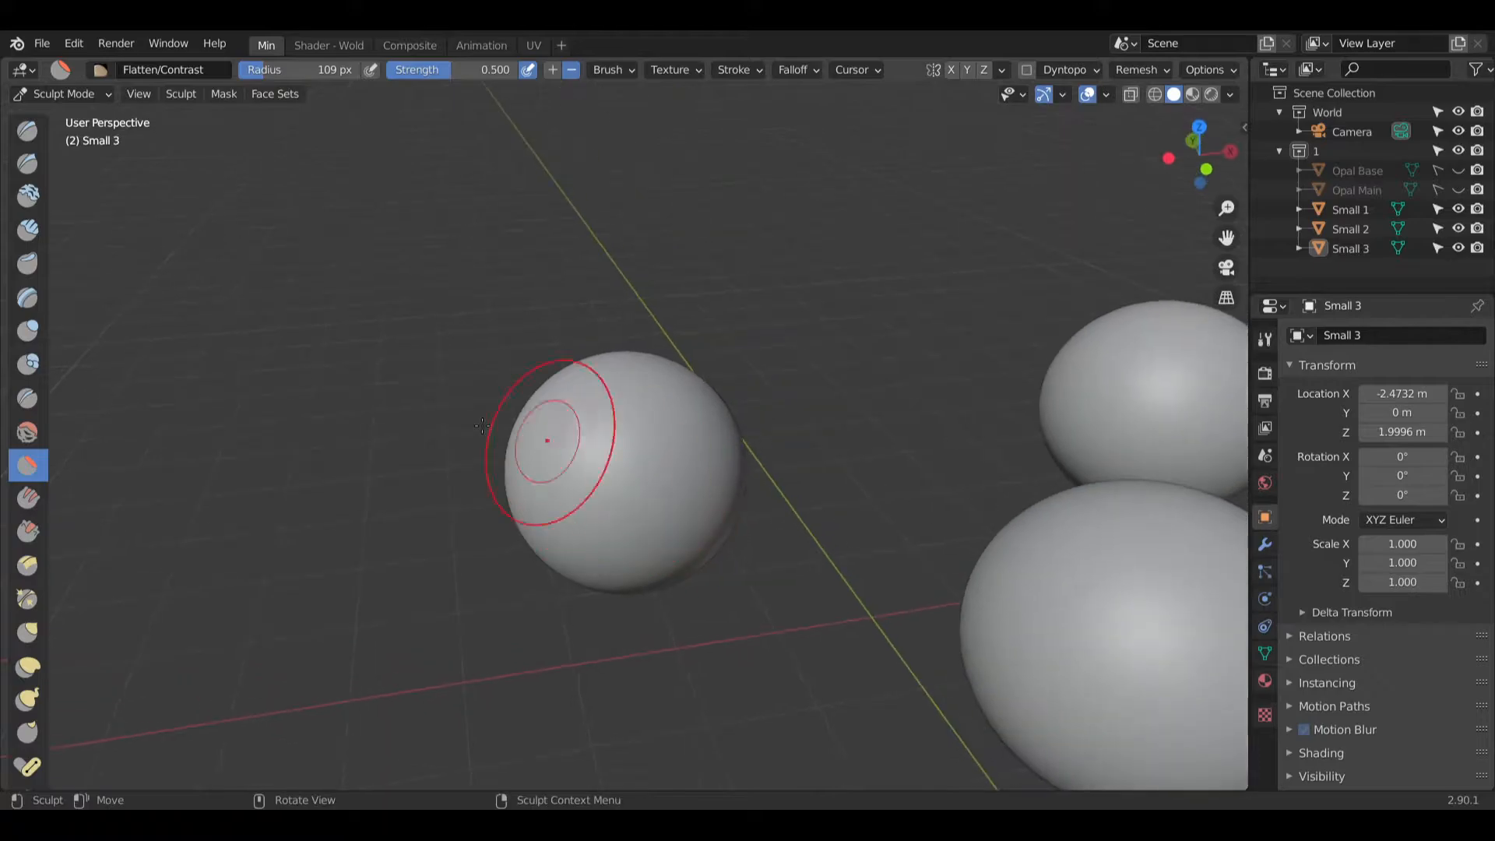
pyautogui.click(28, 330)
pyautogui.scroll(2, 611, 495)
pyautogui.moveTo(617, 491); pyautogui.dragTo(628, 488)
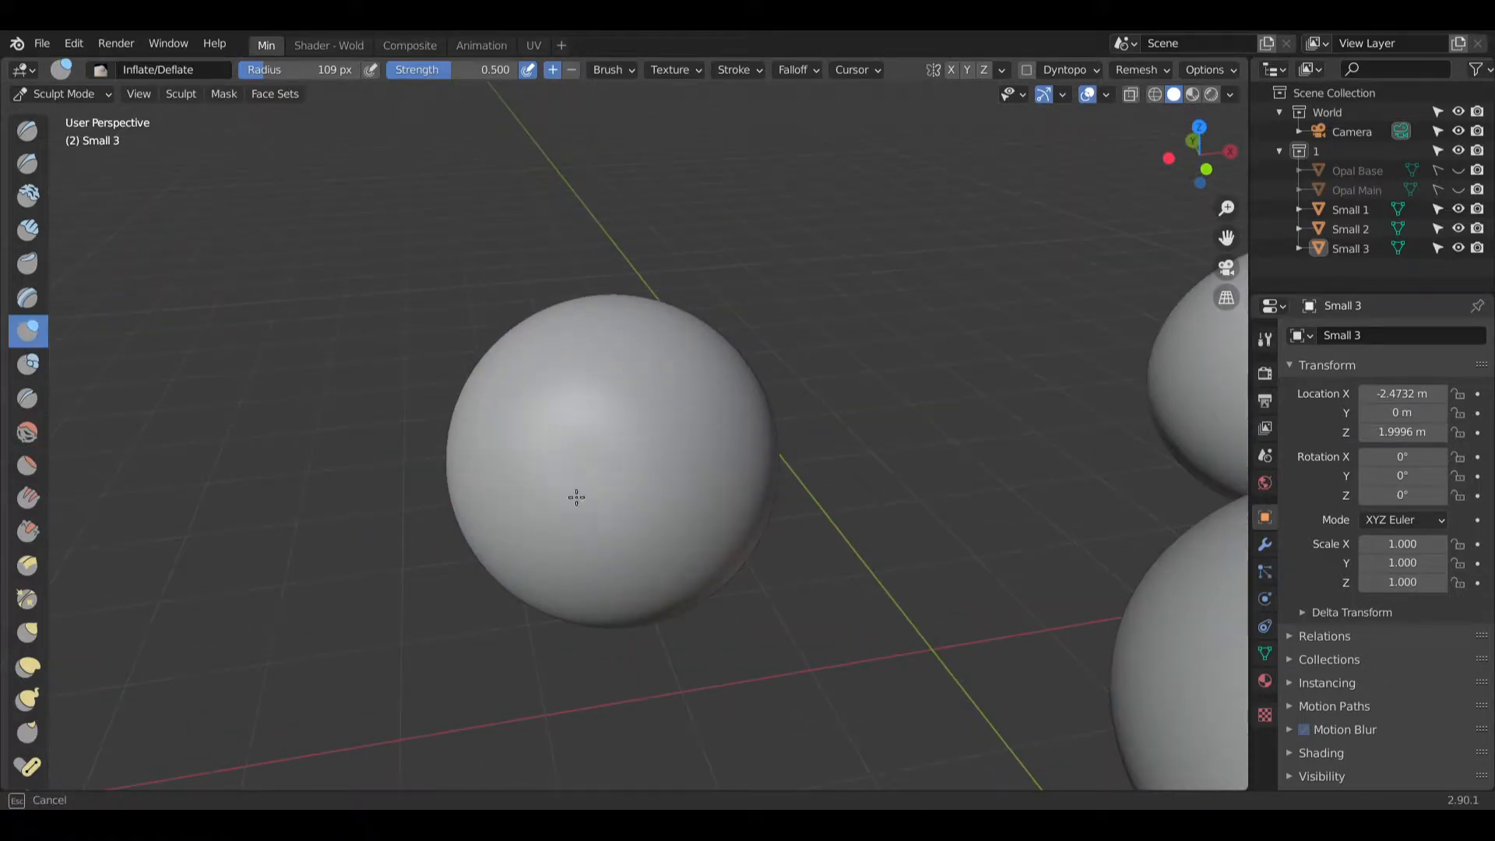
pyautogui.moveTo(580, 408)
pyautogui.mouseDown()
pyautogui.moveTo(622, 436)
pyautogui.moveTo(517, 407)
pyautogui.mouseUp()
pyautogui.scroll(-1, 589, 408)
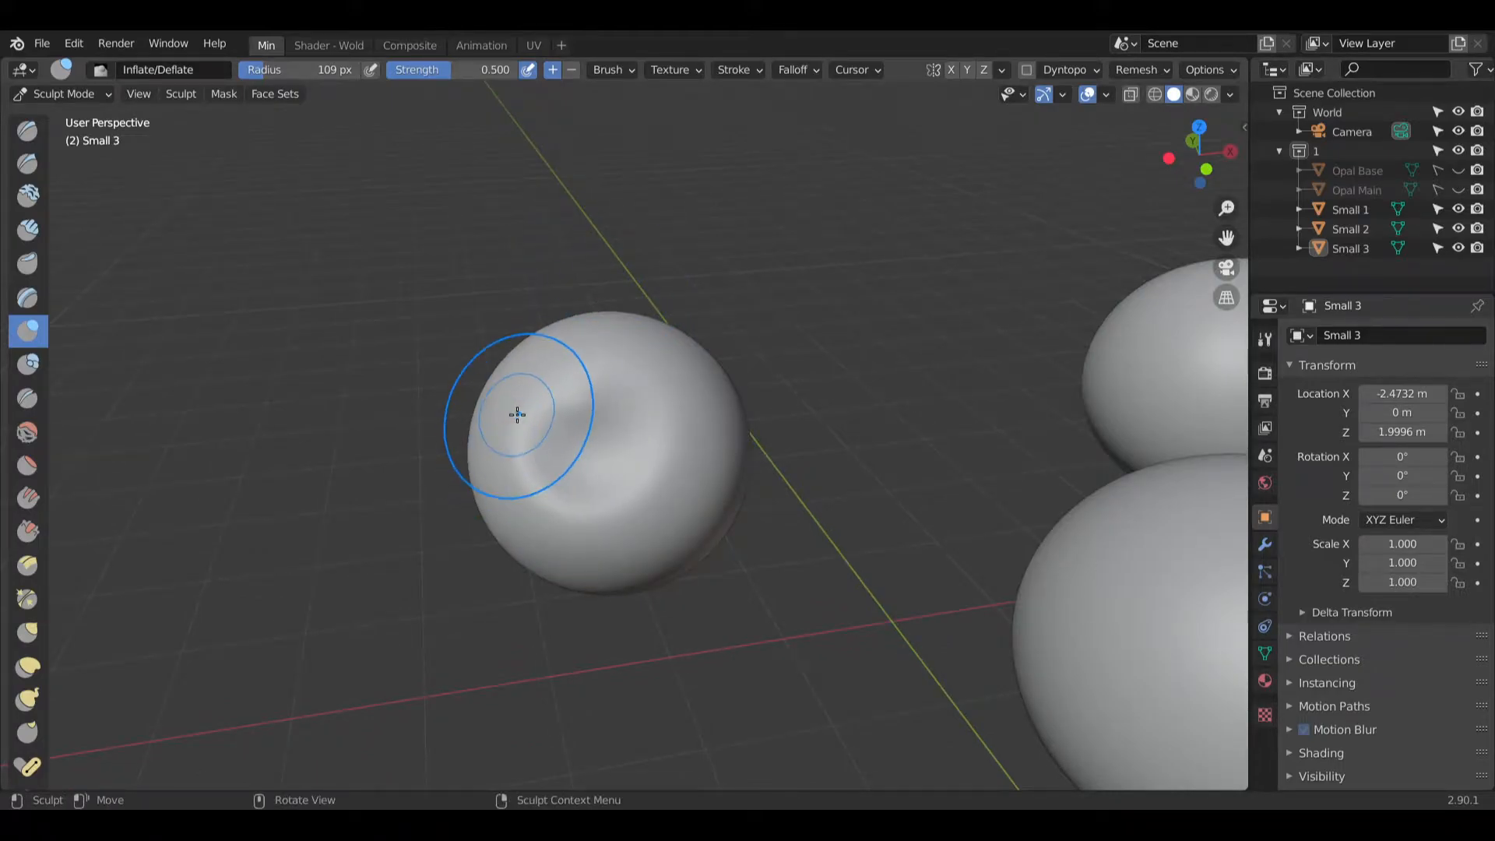
pyautogui.moveTo(517, 407); pyautogui.dragTo(550, 467, button='middle')
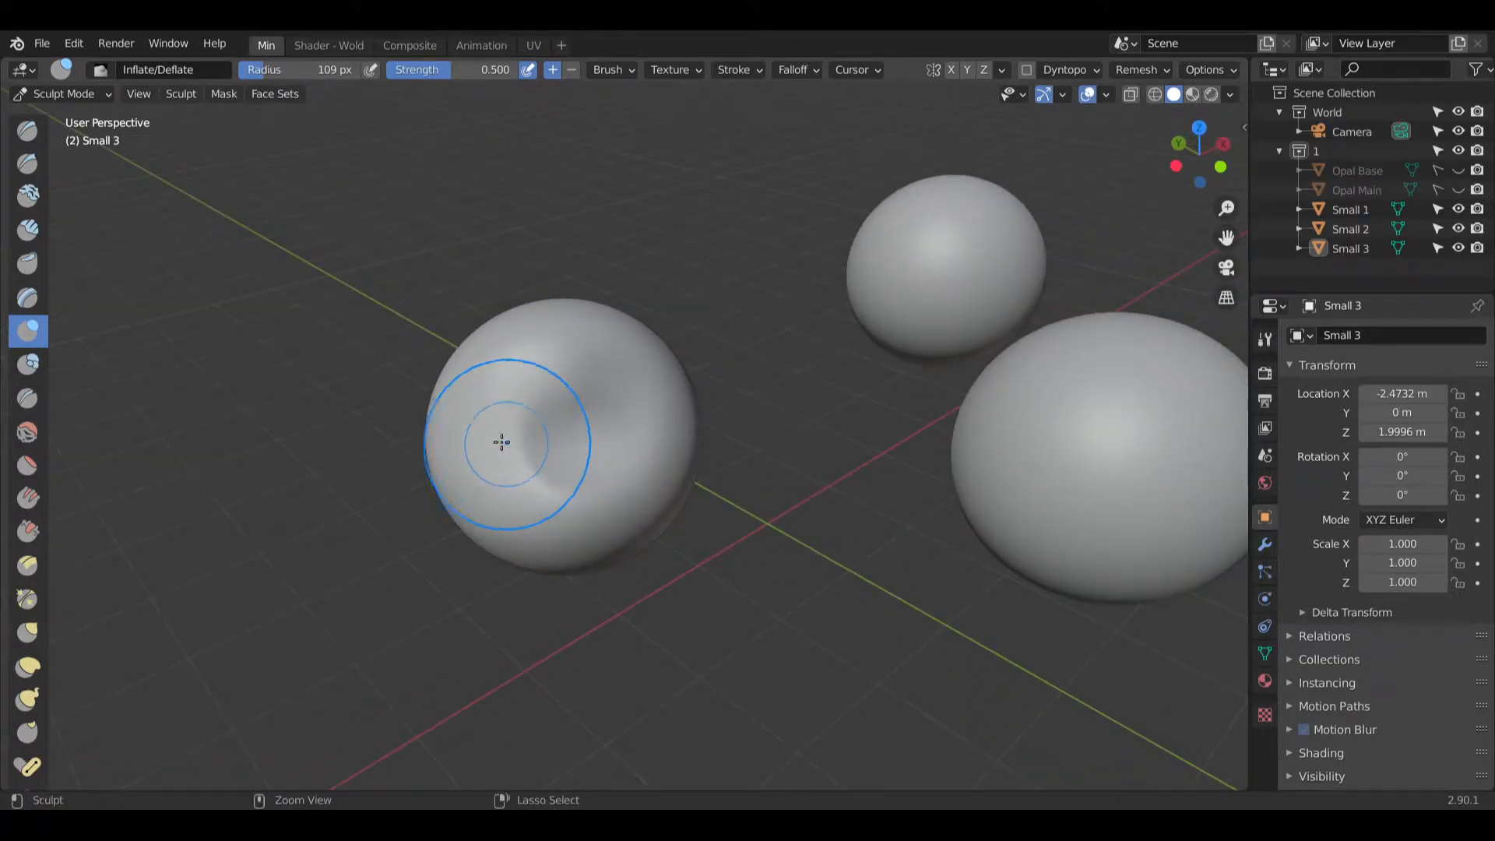
# Step: Carve deeper hollows into Small 3 from several sides with the Inflate/Deflate brush, raising its strength to 0.728
pyautogui.moveTo(500, 456)
pyautogui.mouseDown()
pyautogui.moveTo(542, 497)
pyautogui.moveTo(557, 387)
pyautogui.moveTo(474, 354)
pyautogui.moveTo(530, 530)
pyautogui.moveTo(580, 495)
pyautogui.mouseUp()
pyautogui.moveTo(595, 458)
pyautogui.mouseDown(button='middle')
pyautogui.moveTo(578, 432)
pyautogui.moveTo(594, 507)
pyautogui.moveTo(550, 464)
pyautogui.moveTo(694, 467)
pyautogui.mouseUp(button='middle')
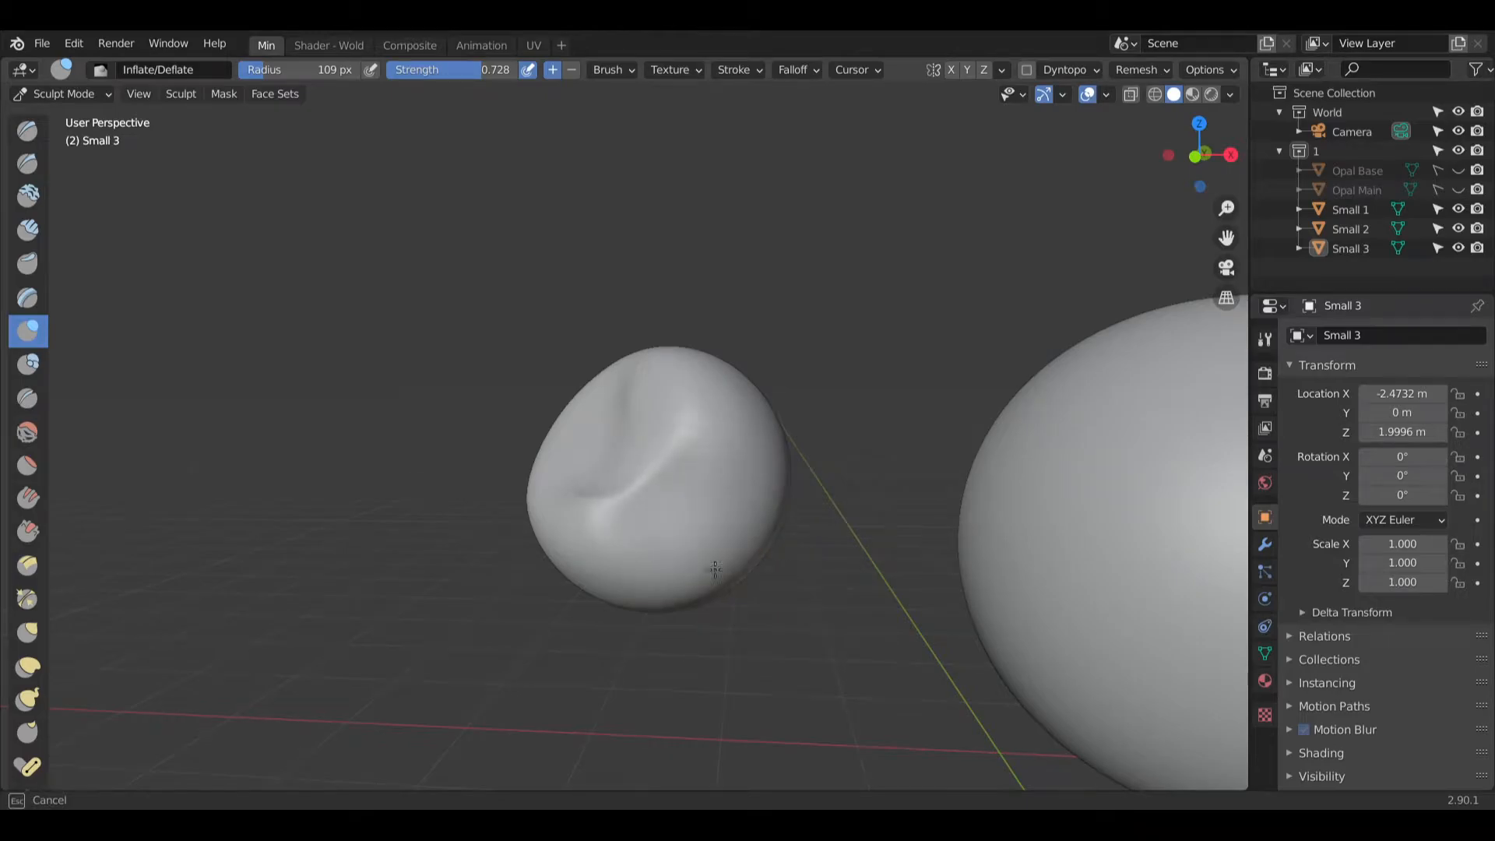
pyautogui.moveTo(714, 569)
pyautogui.mouseDown()
pyautogui.moveTo(644, 494)
pyautogui.moveTo(684, 505)
pyautogui.mouseUp()
pyautogui.moveTo(541, 430); pyautogui.dragTo(667, 483, button='middle')
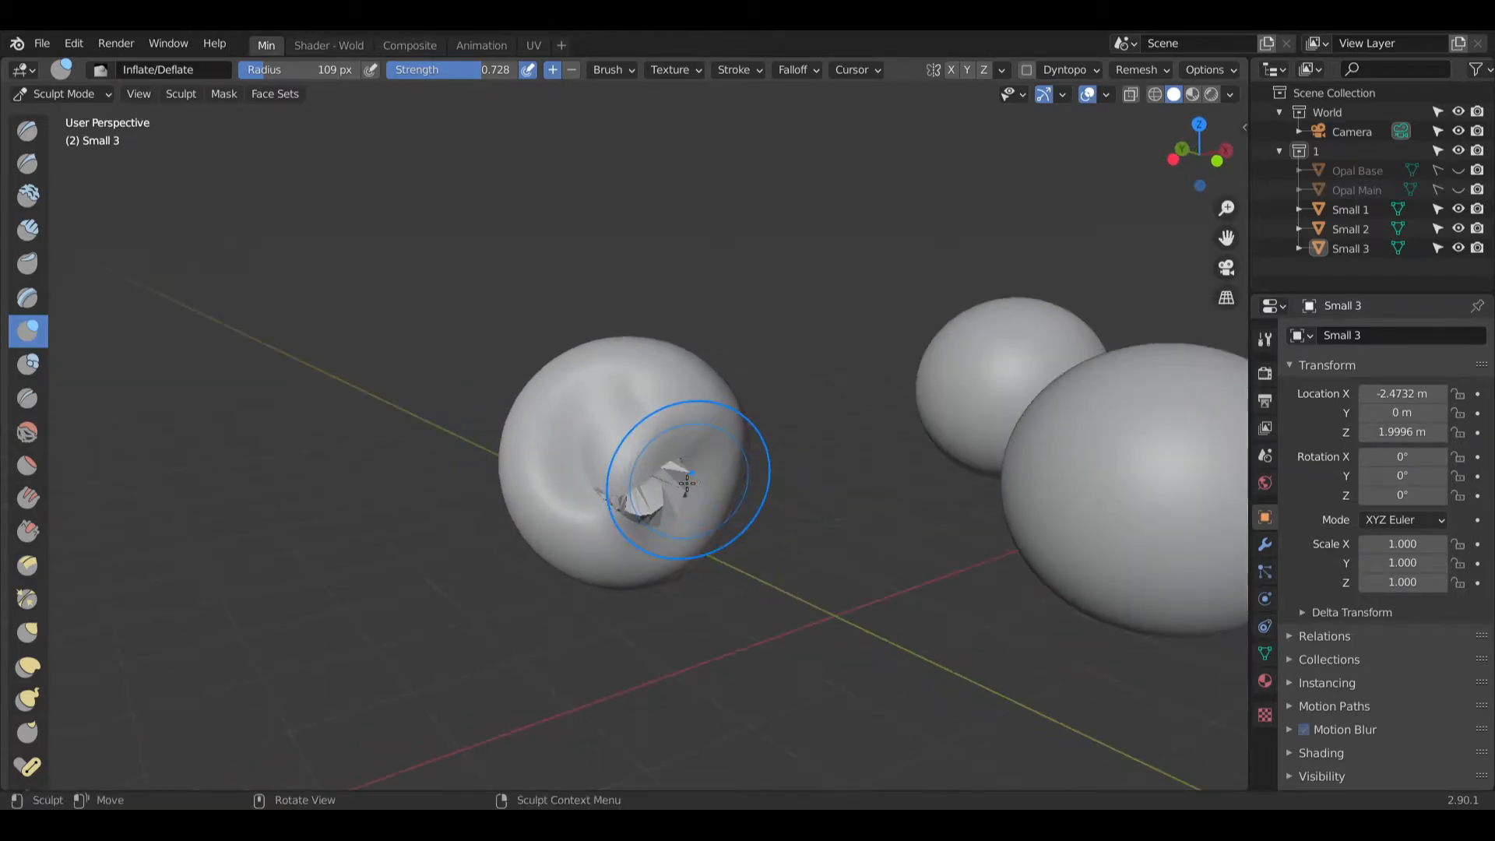
pyautogui.moveTo(667, 484)
pyautogui.mouseDown()
pyautogui.moveTo(641, 467)
pyautogui.moveTo(653, 488)
pyautogui.moveTo(620, 476)
pyautogui.moveTo(666, 477)
pyautogui.moveTo(650, 492)
pyautogui.moveTo(691, 504)
pyautogui.moveTo(620, 437)
pyautogui.moveTo(667, 500)
pyautogui.moveTo(634, 494)
pyautogui.moveTo(659, 530)
pyautogui.moveTo(701, 483)
pyautogui.moveTo(670, 498)
pyautogui.moveTo(606, 434)
pyautogui.mouseUp()
pyautogui.moveTo(607, 435); pyautogui.dragTo(588, 485, button='middle')
pyautogui.moveTo(529, 389); pyautogui.dragTo(623, 399, button='middle')
pyautogui.moveTo(507, 404)
pyautogui.mouseDown()
pyautogui.moveTo(537, 389)
pyautogui.moveTo(490, 452)
pyautogui.mouseUp()
pyautogui.moveTo(490, 452); pyautogui.dragTo(559, 457, button='middle')
pyautogui.moveTo(487, 390)
pyautogui.mouseDown()
pyautogui.moveTo(522, 368)
pyautogui.moveTo(420, 390)
pyautogui.moveTo(428, 414)
pyautogui.mouseUp()
pyautogui.moveTo(432, 418); pyautogui.dragTo(498, 417, button='middle')
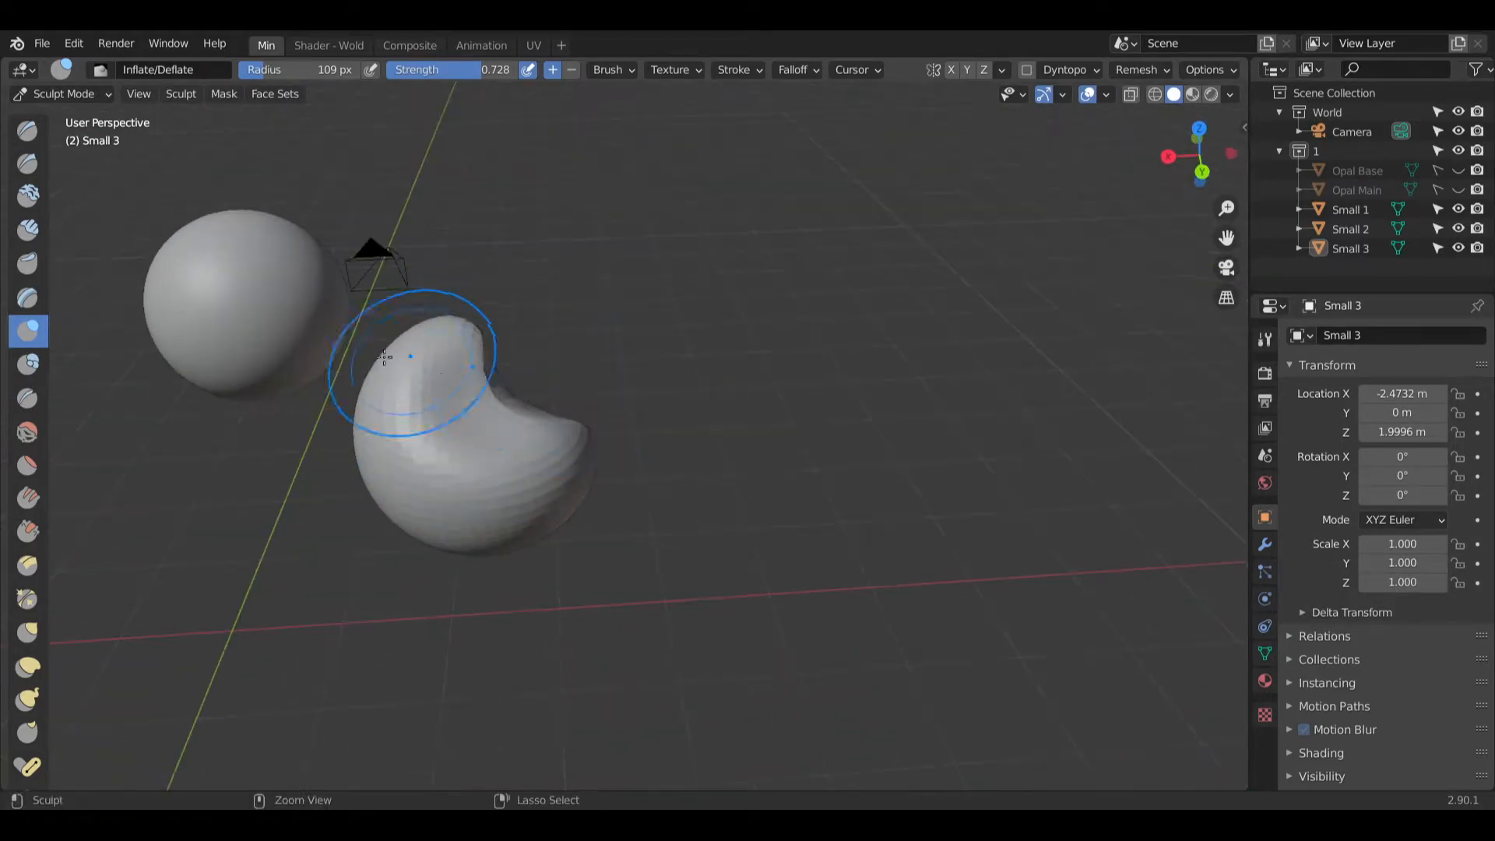
pyautogui.moveTo(393, 397)
pyautogui.mouseDown()
pyautogui.moveTo(452, 331)
pyautogui.moveTo(390, 410)
pyautogui.moveTo(447, 467)
pyautogui.moveTo(413, 460)
pyautogui.moveTo(439, 320)
pyautogui.moveTo(432, 475)
pyautogui.moveTo(502, 494)
pyautogui.moveTo(584, 460)
pyautogui.mouseUp()
pyautogui.moveTo(646, 518); pyautogui.dragTo(526, 471, button='middle')
pyautogui.moveTo(525, 470)
pyautogui.mouseDown()
pyautogui.moveTo(683, 493)
pyautogui.moveTo(667, 537)
pyautogui.moveTo(641, 467)
pyautogui.moveTo(654, 401)
pyautogui.moveTo(677, 455)
pyautogui.moveTo(634, 375)
pyautogui.moveTo(655, 379)
pyautogui.moveTo(646, 433)
pyautogui.mouseUp()
pyautogui.moveTo(646, 433); pyautogui.dragTo(611, 533, button='middle')
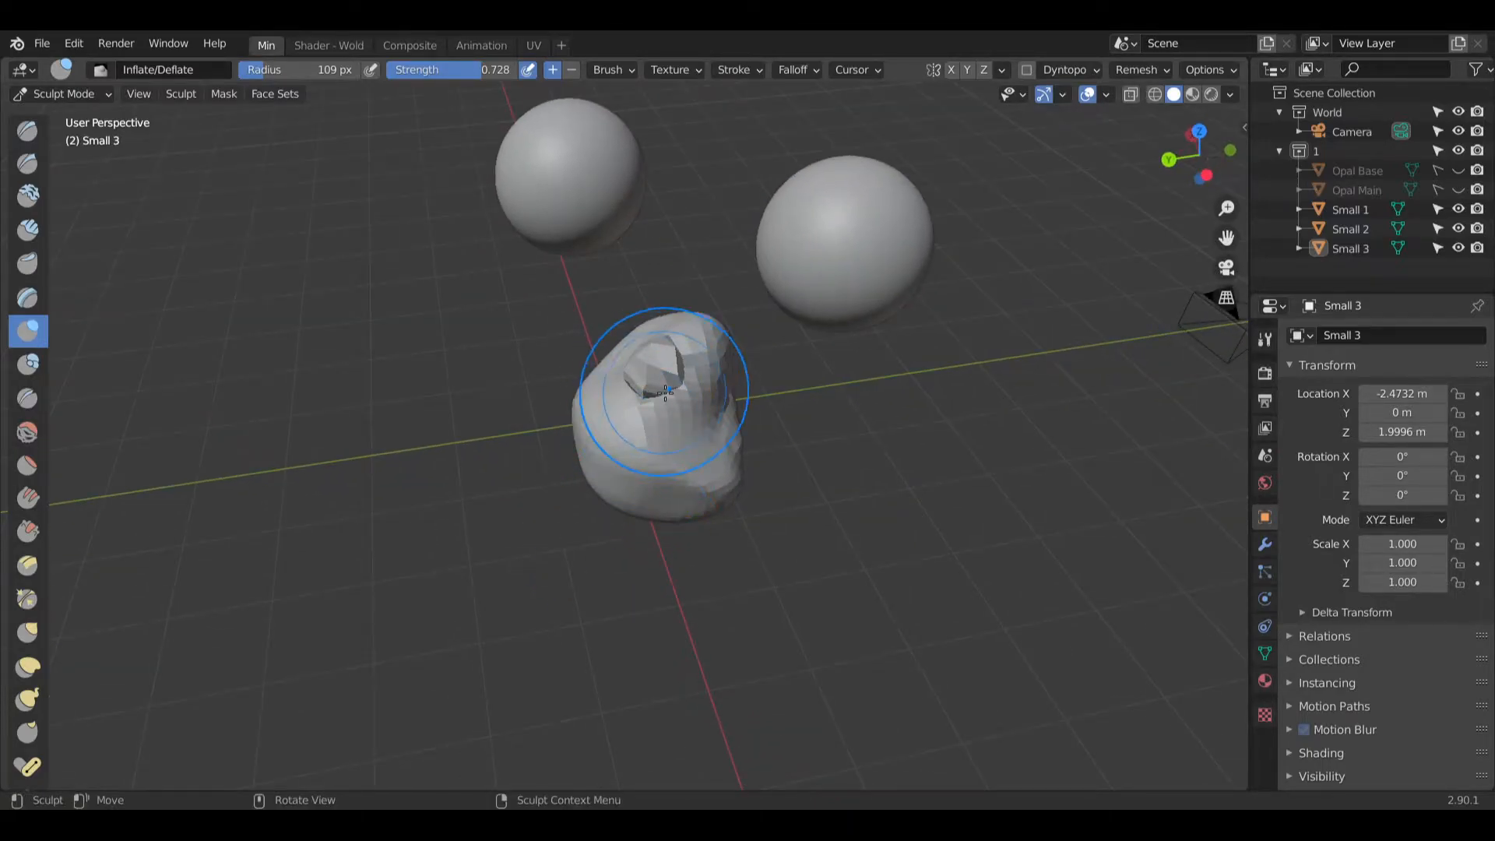
# Step: Even out the jagged areas of Small 3 into a rounded, tapered lump, with brush strength at 0.553
pyautogui.moveTo(664, 391)
pyautogui.mouseDown()
pyautogui.moveTo(680, 404)
pyautogui.moveTo(654, 413)
pyautogui.moveTo(700, 557)
pyautogui.mouseUp()
pyautogui.moveTo(700, 558); pyautogui.dragTo(721, 483, button='middle')
pyautogui.moveTo(820, 487); pyautogui.dragTo(789, 502, button='middle')
pyautogui.moveTo(834, 454)
pyautogui.keyDown('shift'); pyautogui.mouseDown()
pyautogui.moveTo(698, 455)
pyautogui.moveTo(712, 412)
pyautogui.mouseUp(); pyautogui.keyUp('shift')
pyautogui.scroll(1, 714, 412)
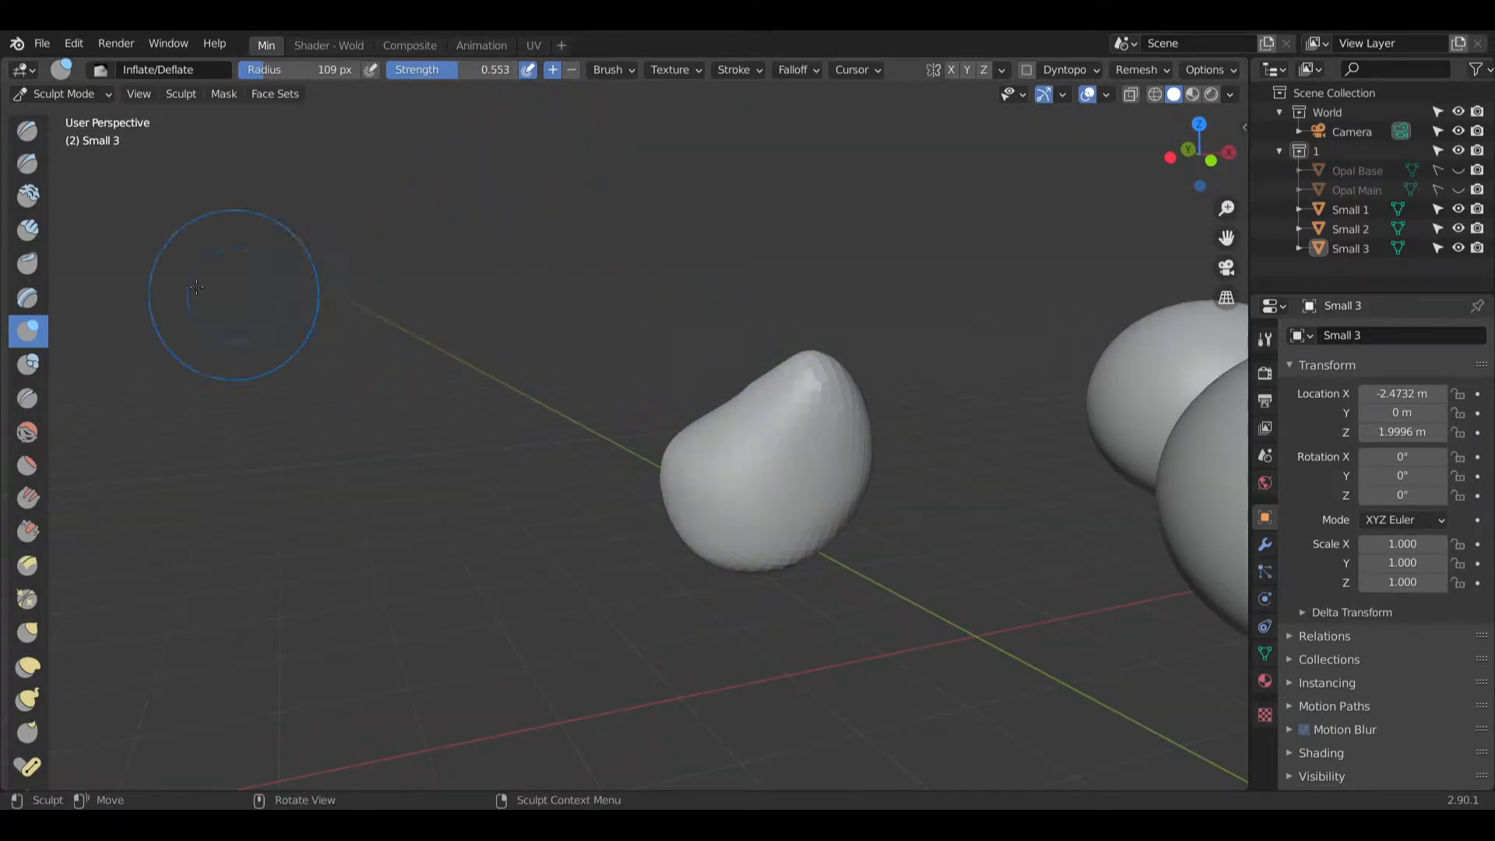
# Step: Smooth Small 3 from several sides with the Smooth brush at 109 px radius and 0.700 strength
pyautogui.click(31, 432)
pyautogui.moveTo(140, 506); pyautogui.dragTo(657, 377, button='middle')
pyautogui.moveTo(335, 319); pyautogui.dragTo(298, 271)
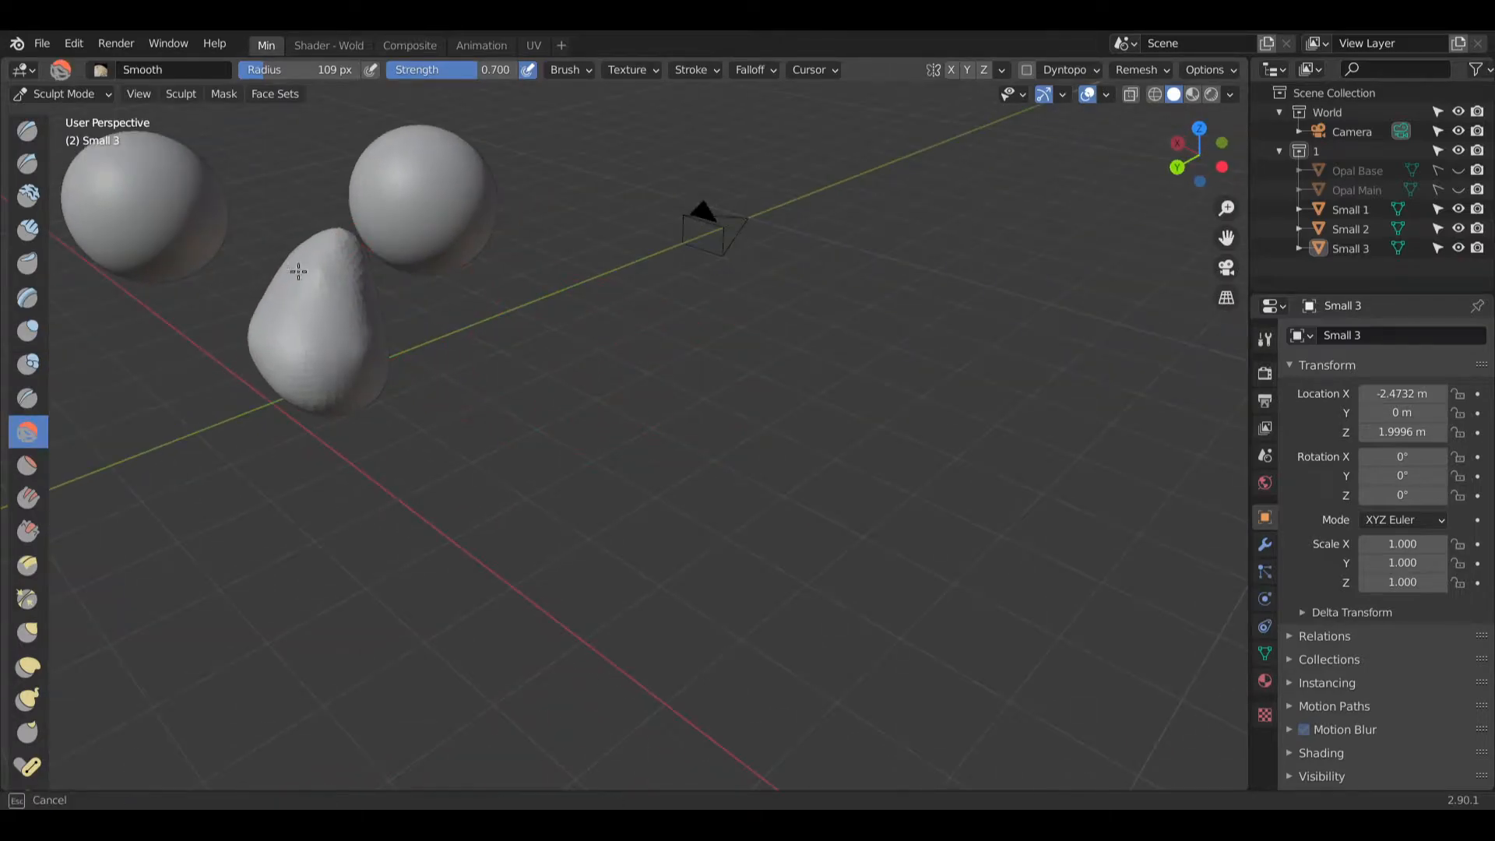
pyautogui.moveTo(298, 271)
pyautogui.mouseDown(button='middle')
pyautogui.moveTo(584, 500)
pyautogui.moveTo(559, 654)
pyautogui.mouseUp(button='middle')
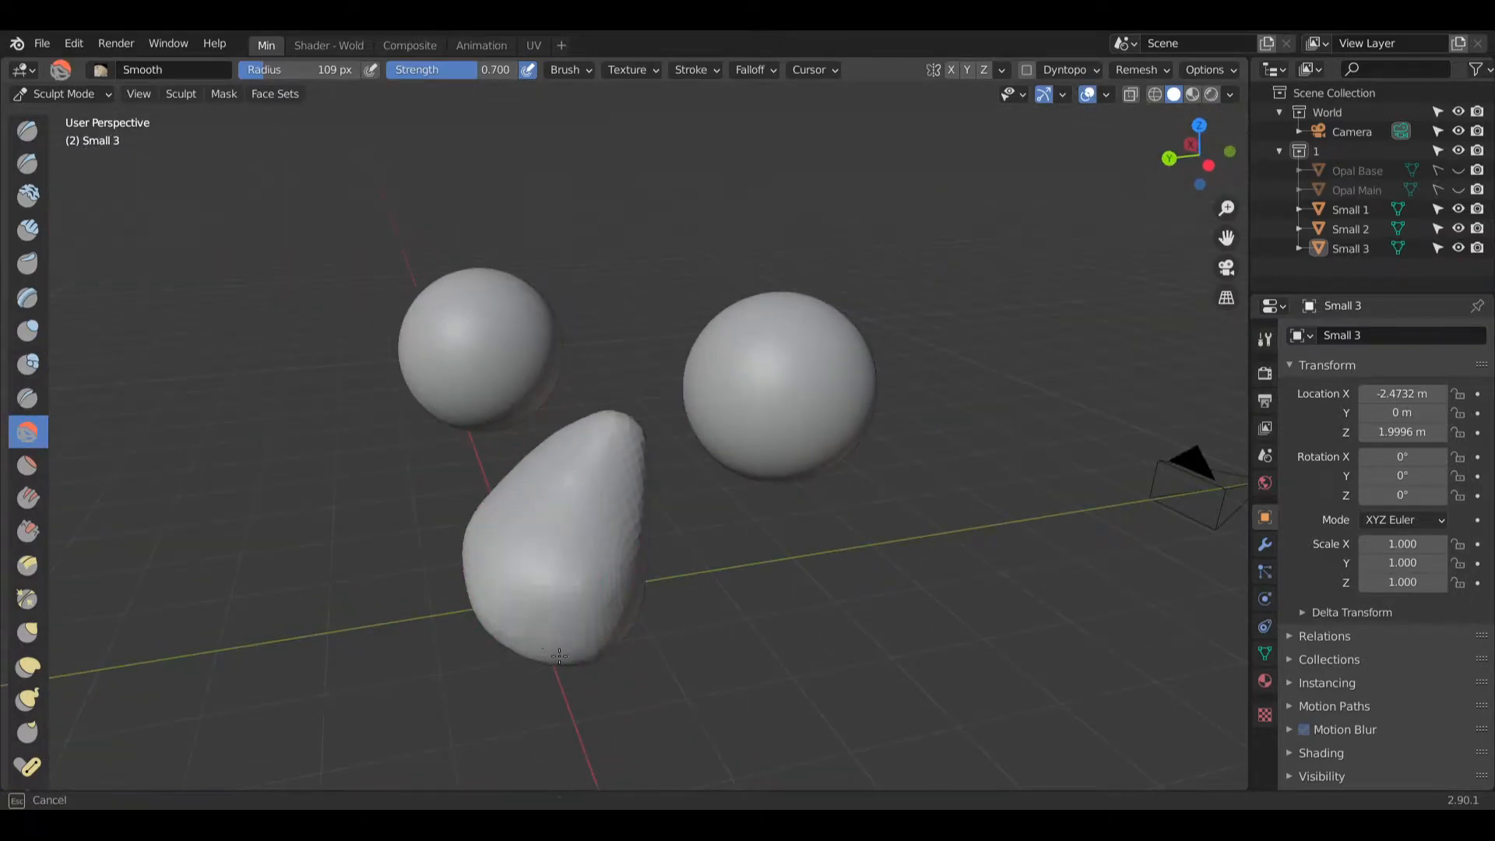
pyautogui.moveTo(559, 656); pyautogui.dragTo(614, 600)
pyautogui.moveTo(622, 591); pyautogui.dragTo(533, 593, button='middle')
pyautogui.moveTo(603, 623)
pyautogui.mouseDown()
pyautogui.moveTo(670, 591)
pyautogui.moveTo(685, 556)
pyautogui.mouseUp()
pyautogui.moveTo(695, 577); pyautogui.dragTo(611, 564, button='middle')
pyautogui.moveTo(669, 573); pyautogui.dragTo(734, 570)
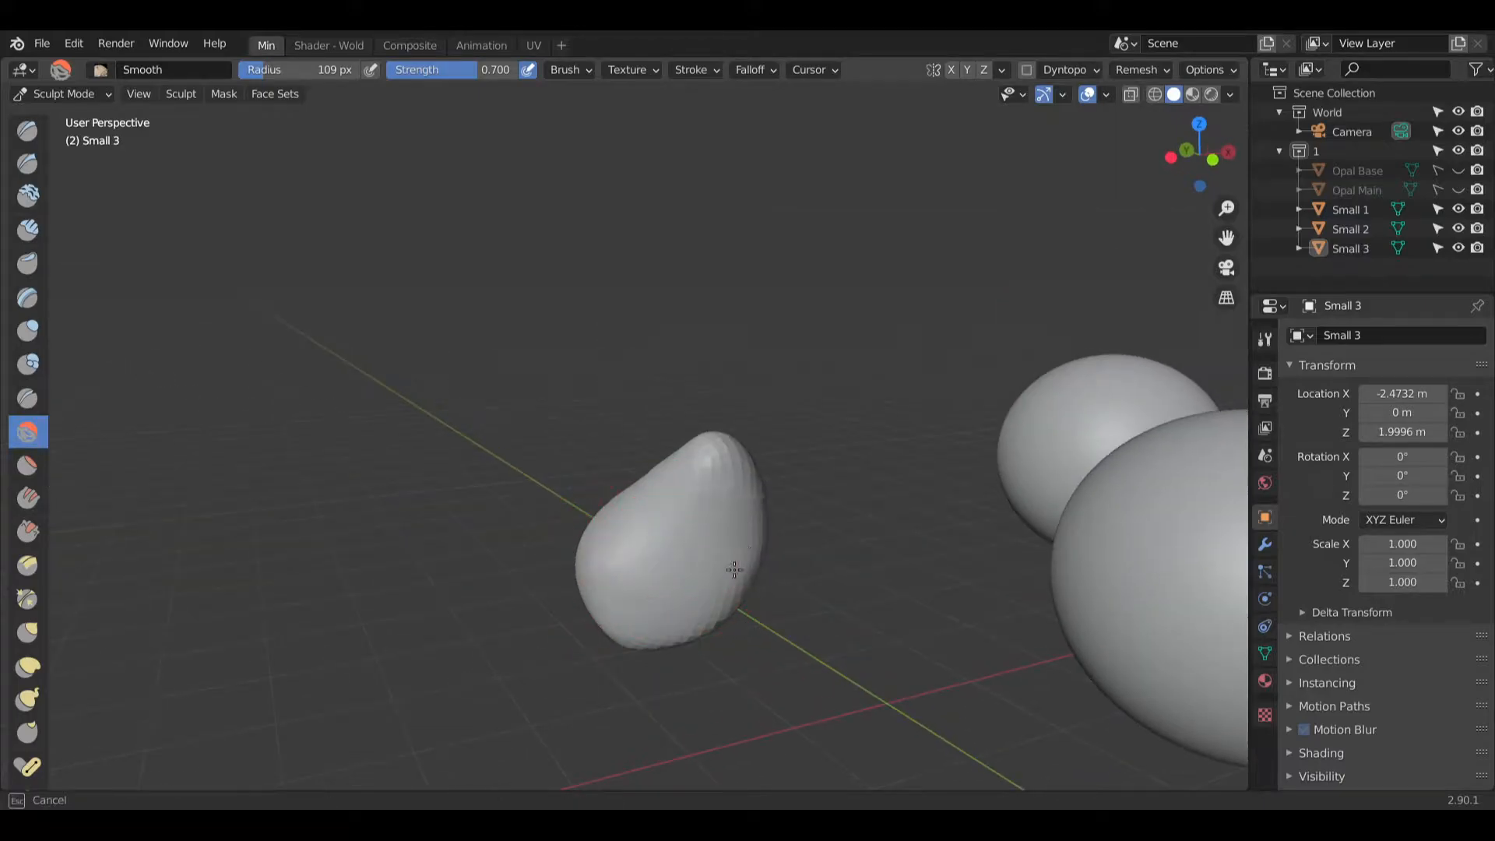
pyautogui.moveTo(734, 570); pyautogui.dragTo(650, 604, button='middle')
pyautogui.moveTo(730, 576)
pyautogui.mouseDown(button='middle')
pyautogui.moveTo(774, 609)
pyautogui.moveTo(603, 537)
pyautogui.moveTo(663, 617)
pyautogui.moveTo(617, 651)
pyautogui.moveTo(653, 646)
pyautogui.moveTo(618, 690)
pyautogui.moveTo(739, 687)
pyautogui.mouseUp(button='middle')
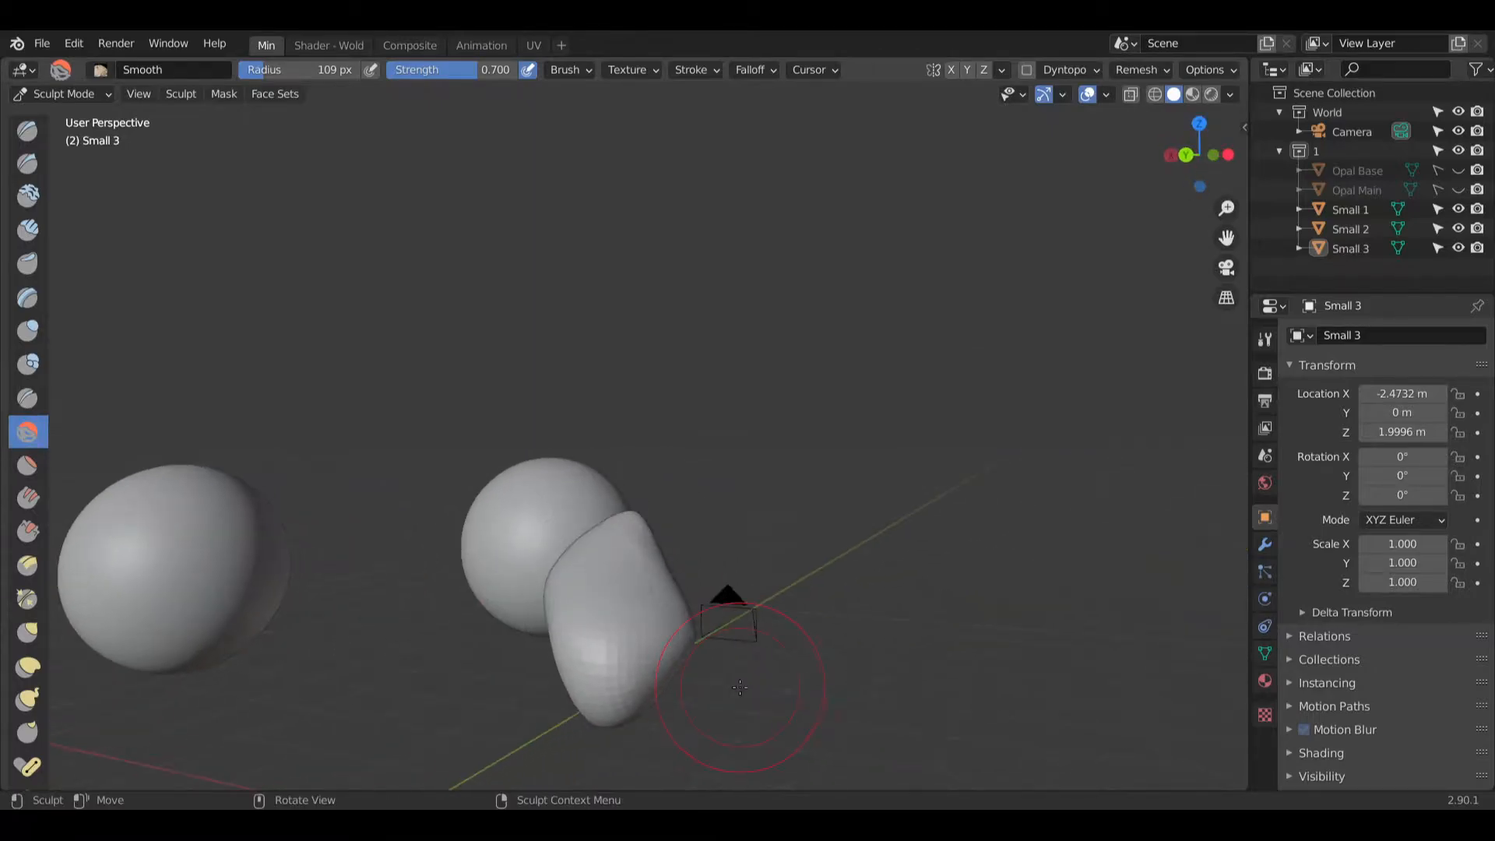
# Step: Switch to the Inflate/Deflate brush at 0.599 strength and try to sculpt the neighbouring sphere Small 2
pyautogui.moveTo(627, 627)
pyautogui.mouseDown(button='middle')
pyautogui.moveTo(304, 572)
pyautogui.moveTo(704, 596)
pyautogui.moveTo(903, 545)
pyautogui.moveTo(1141, 605)
pyautogui.moveTo(551, 573)
pyautogui.moveTo(596, 593)
pyautogui.moveTo(363, 410)
pyautogui.mouseUp(button='middle')
pyautogui.click(28, 330)
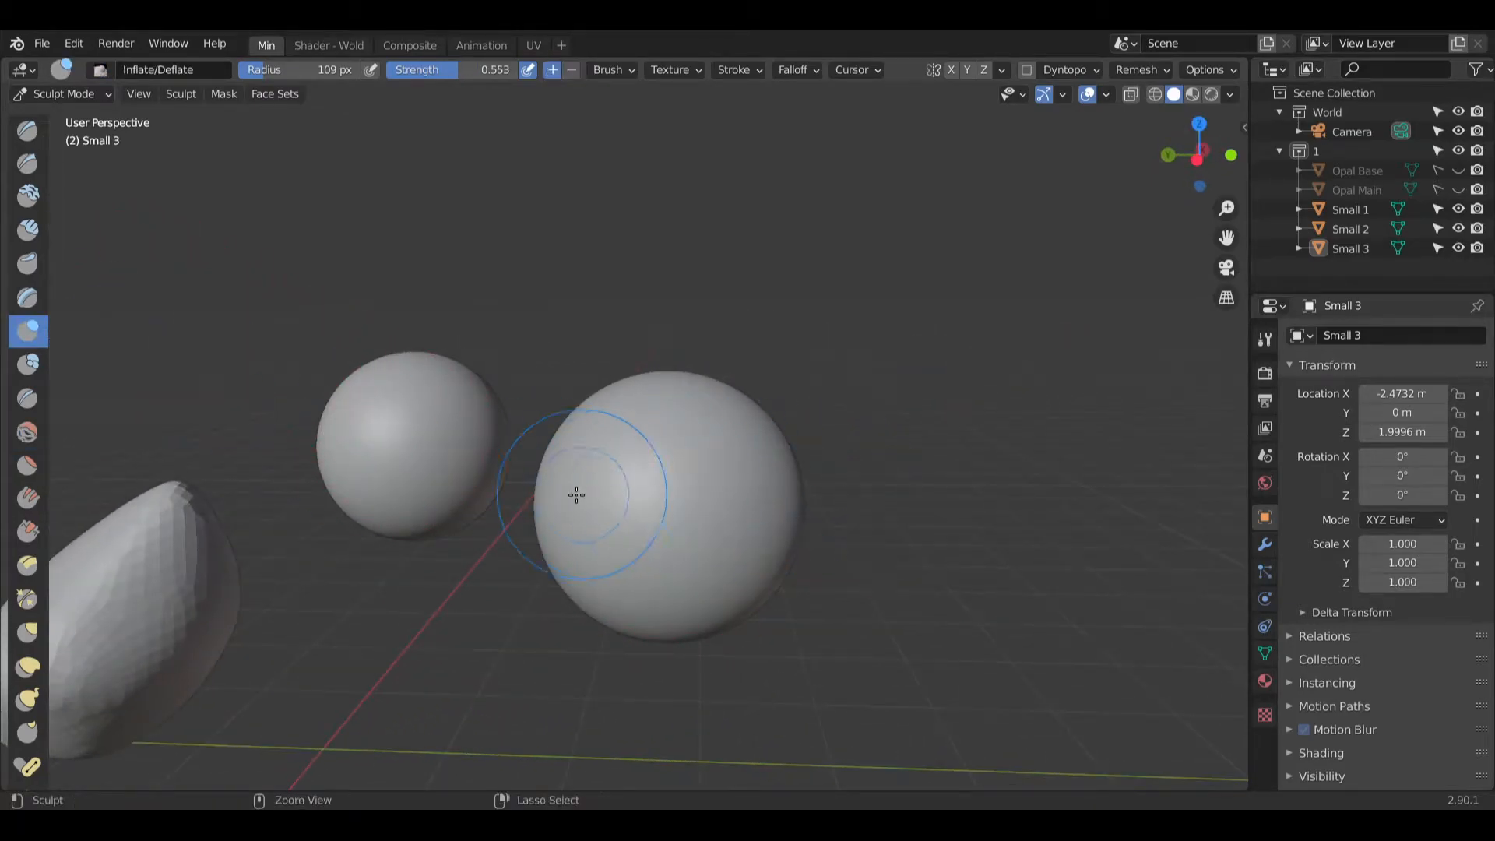
pyautogui.moveTo(677, 524)
pyautogui.mouseDown()
pyautogui.moveTo(748, 552)
pyautogui.moveTo(713, 569)
pyautogui.mouseUp()
pyautogui.moveTo(684, 513); pyautogui.dragTo(714, 511)
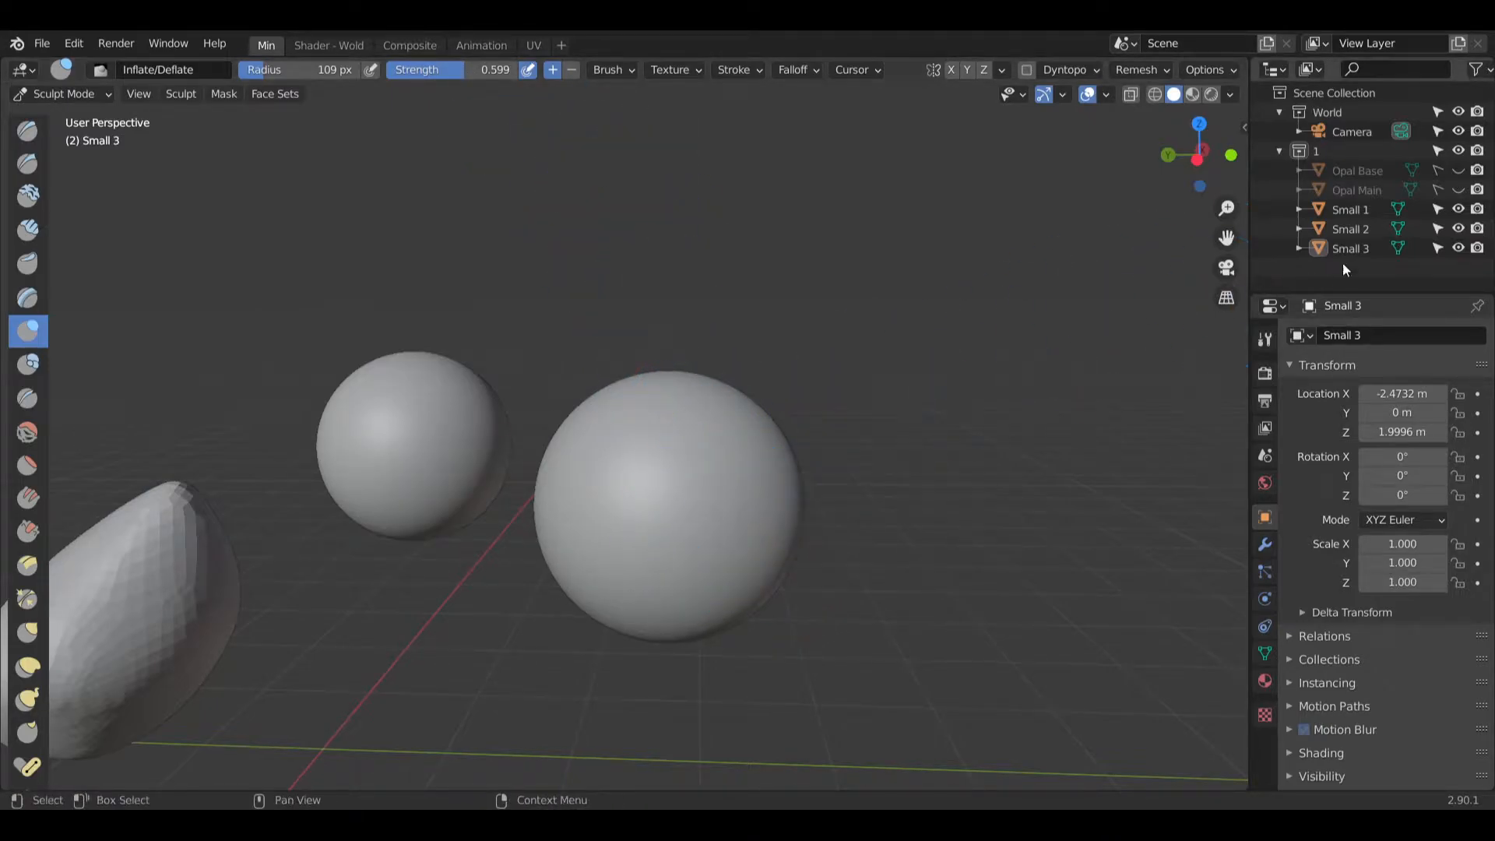
pyautogui.click(1342, 228)
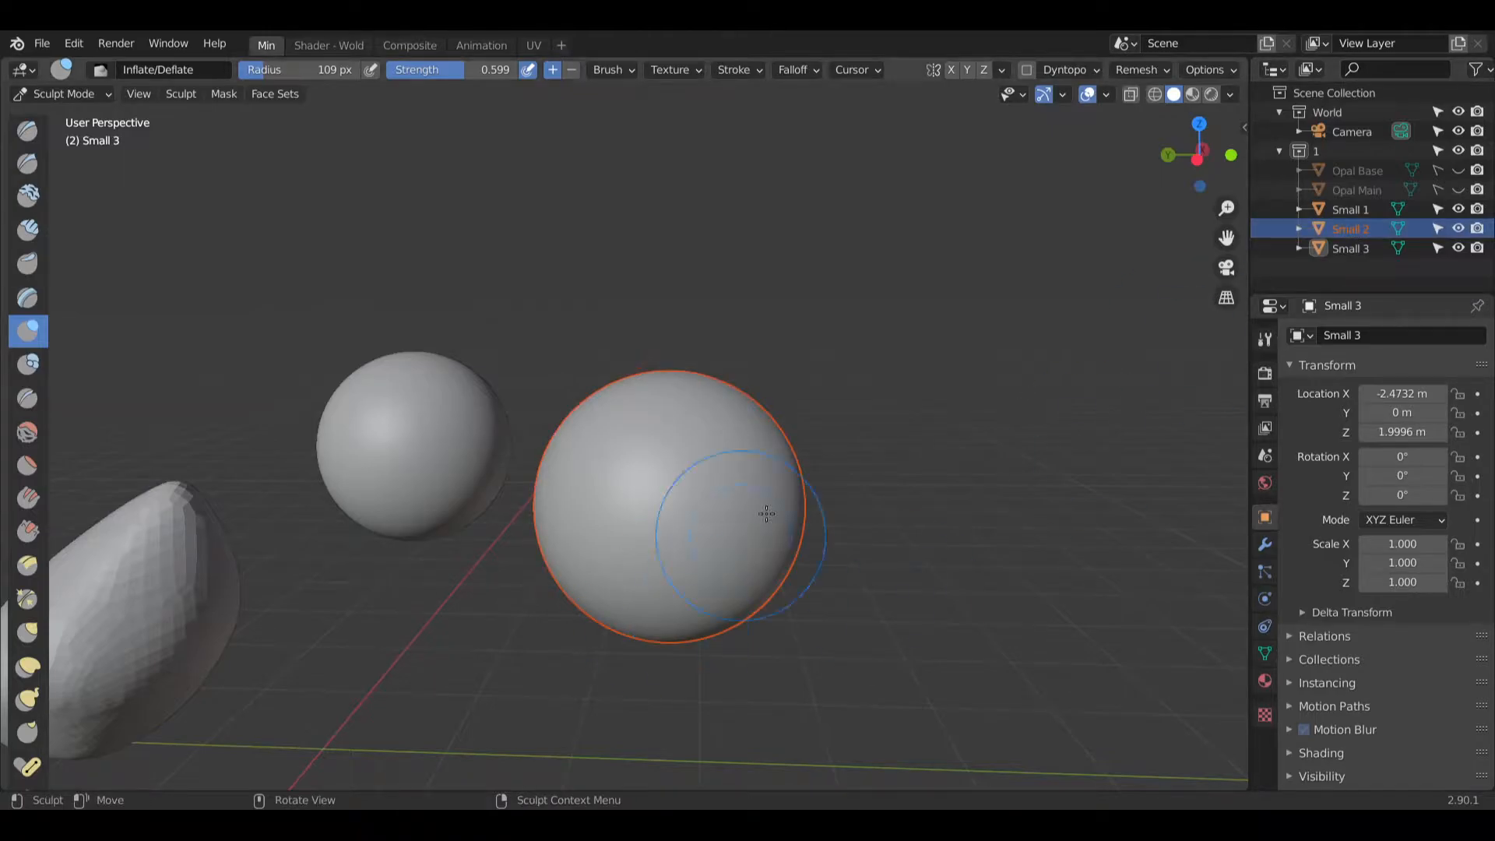
pyautogui.moveTo(728, 529)
pyautogui.mouseDown()
pyautogui.moveTo(760, 500)
pyautogui.moveTo(690, 503)
pyautogui.mouseUp()
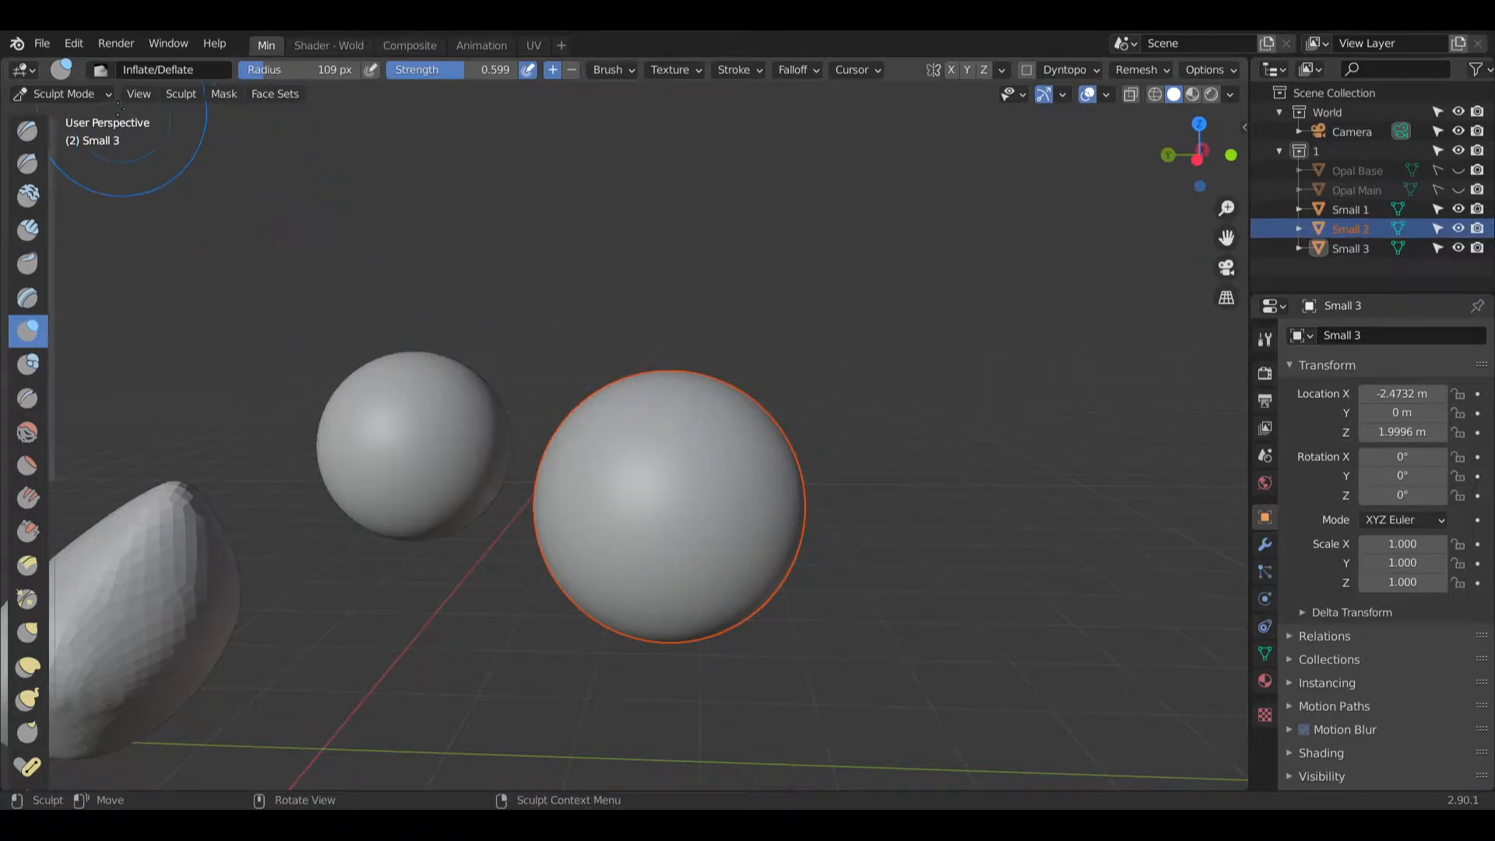
# Step: Return to Object Mode, make Small 2 the active object and enter Sculpt Mode on it
pyautogui.click(62, 94)
pyautogui.click(78, 111)
pyautogui.click(1354, 210)
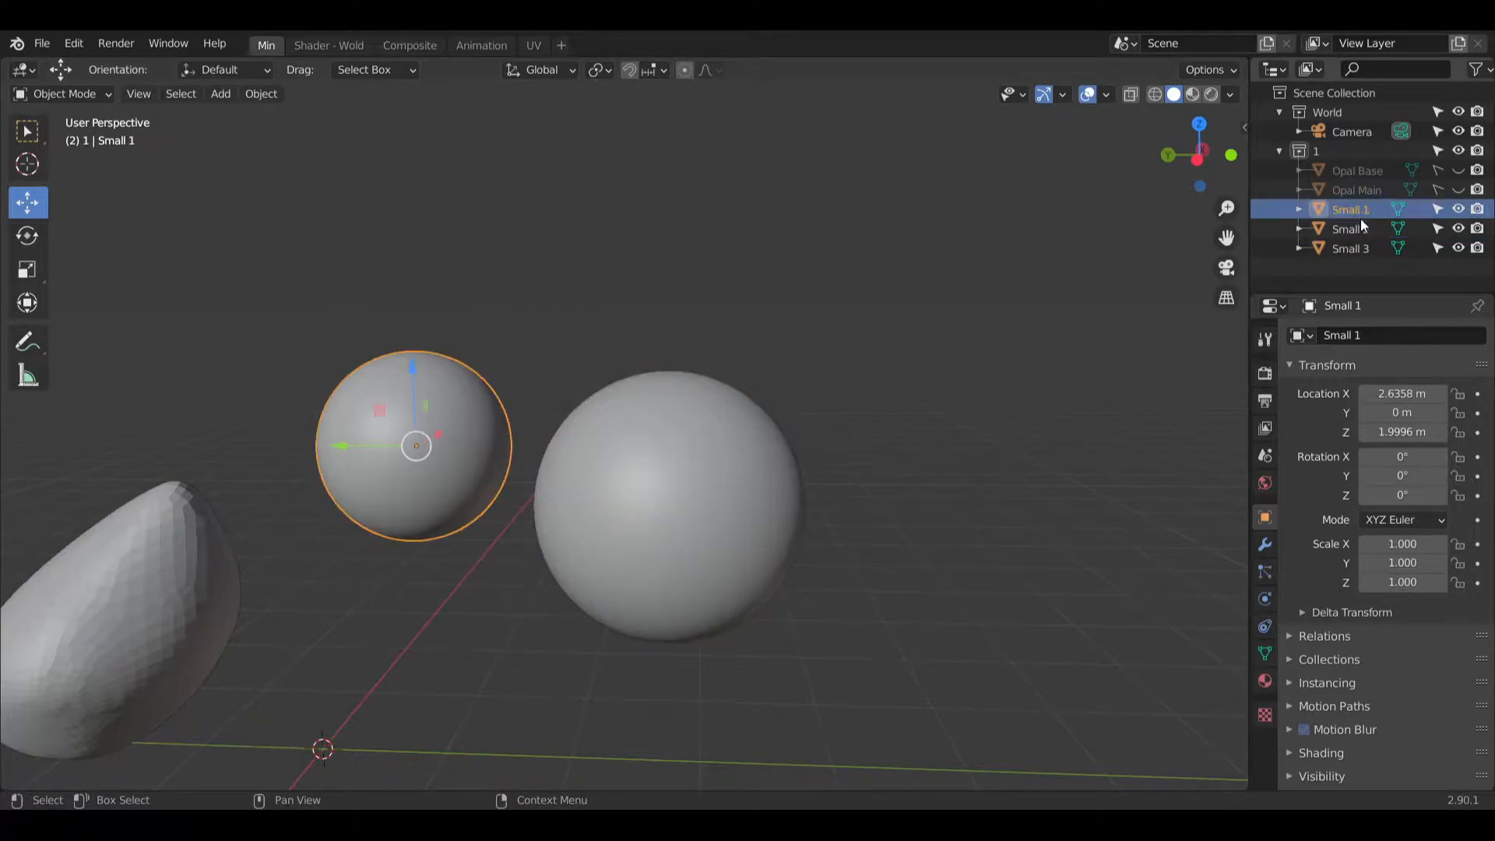
pyautogui.click(1353, 227)
pyautogui.click(104, 92)
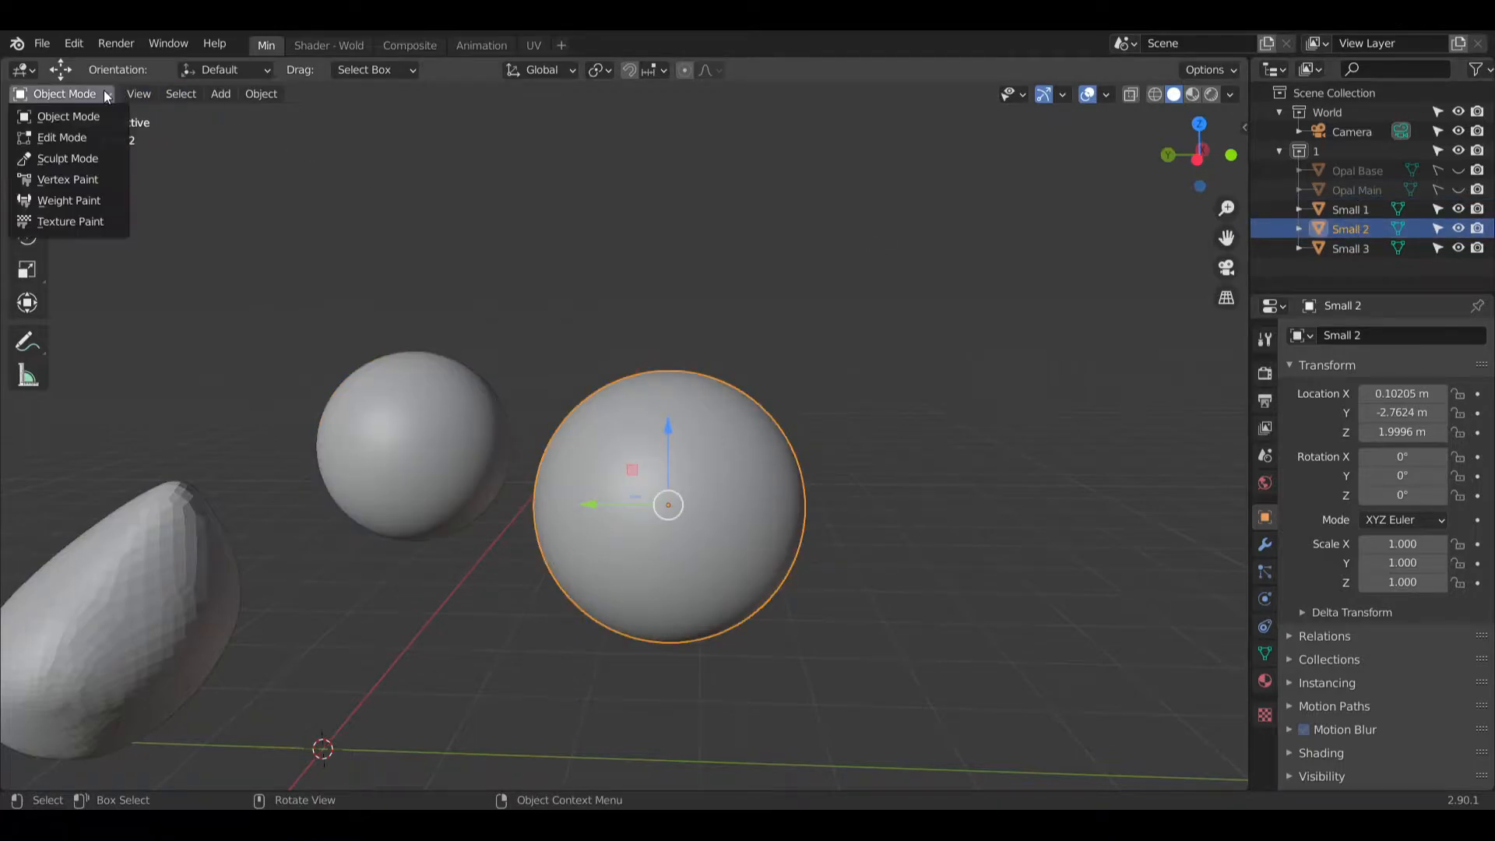
pyautogui.click(78, 158)
# Step: Carve hollows into Small 2 from several angles with the Inflate/Deflate brush at 109 px radius and 0.599 strength
pyautogui.moveTo(753, 539); pyautogui.dragTo(741, 495)
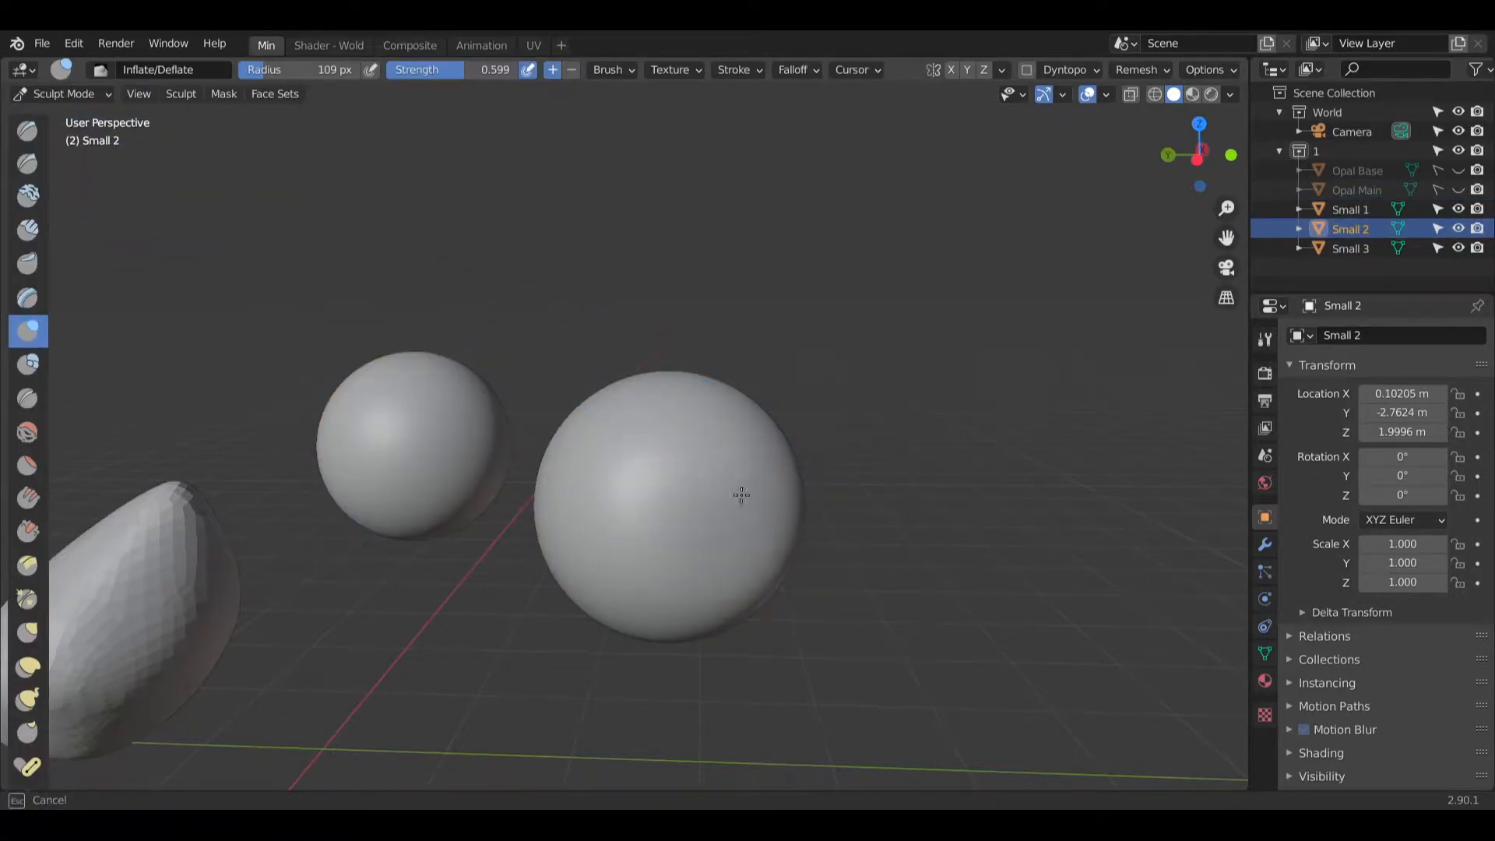
pyautogui.keyDown('ctrl'); pyautogui.moveTo(727, 590); pyautogui.dragTo(704, 514); pyautogui.keyUp('ctrl')
pyautogui.moveTo(677, 513); pyautogui.dragTo(717, 545, button='middle')
pyautogui.keyDown('ctrl'); pyautogui.moveTo(689, 506); pyautogui.dragTo(661, 542); pyautogui.keyUp('ctrl')
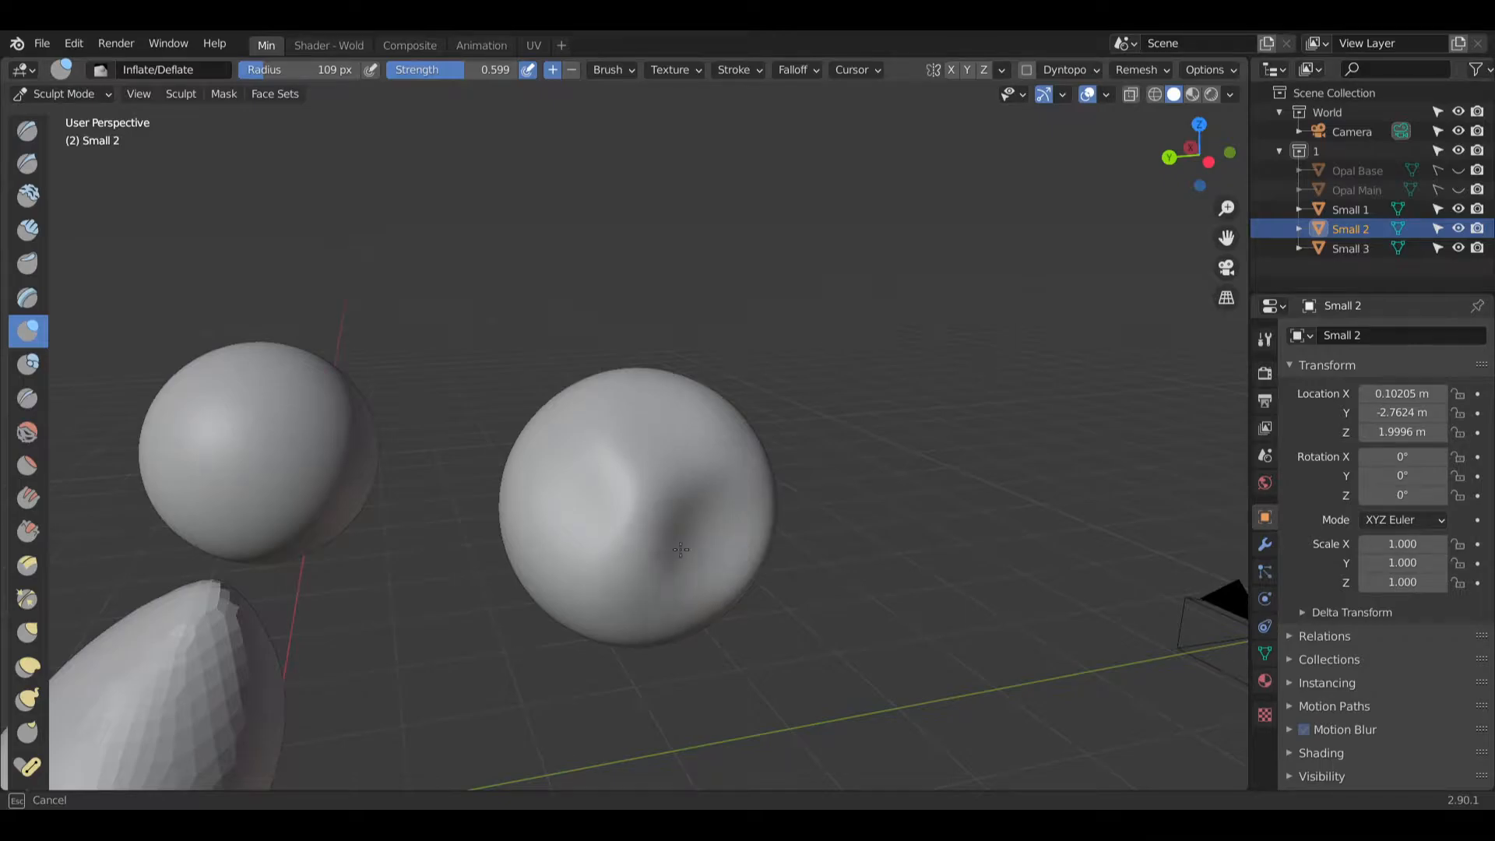
pyautogui.moveTo(661, 542); pyautogui.dragTo(638, 498, button='middle')
pyautogui.moveTo(685, 576)
pyautogui.keyDown('ctrl'); pyautogui.mouseDown()
pyautogui.moveTo(690, 623)
pyautogui.moveTo(794, 574)
pyautogui.mouseUp(); pyautogui.keyUp('ctrl')
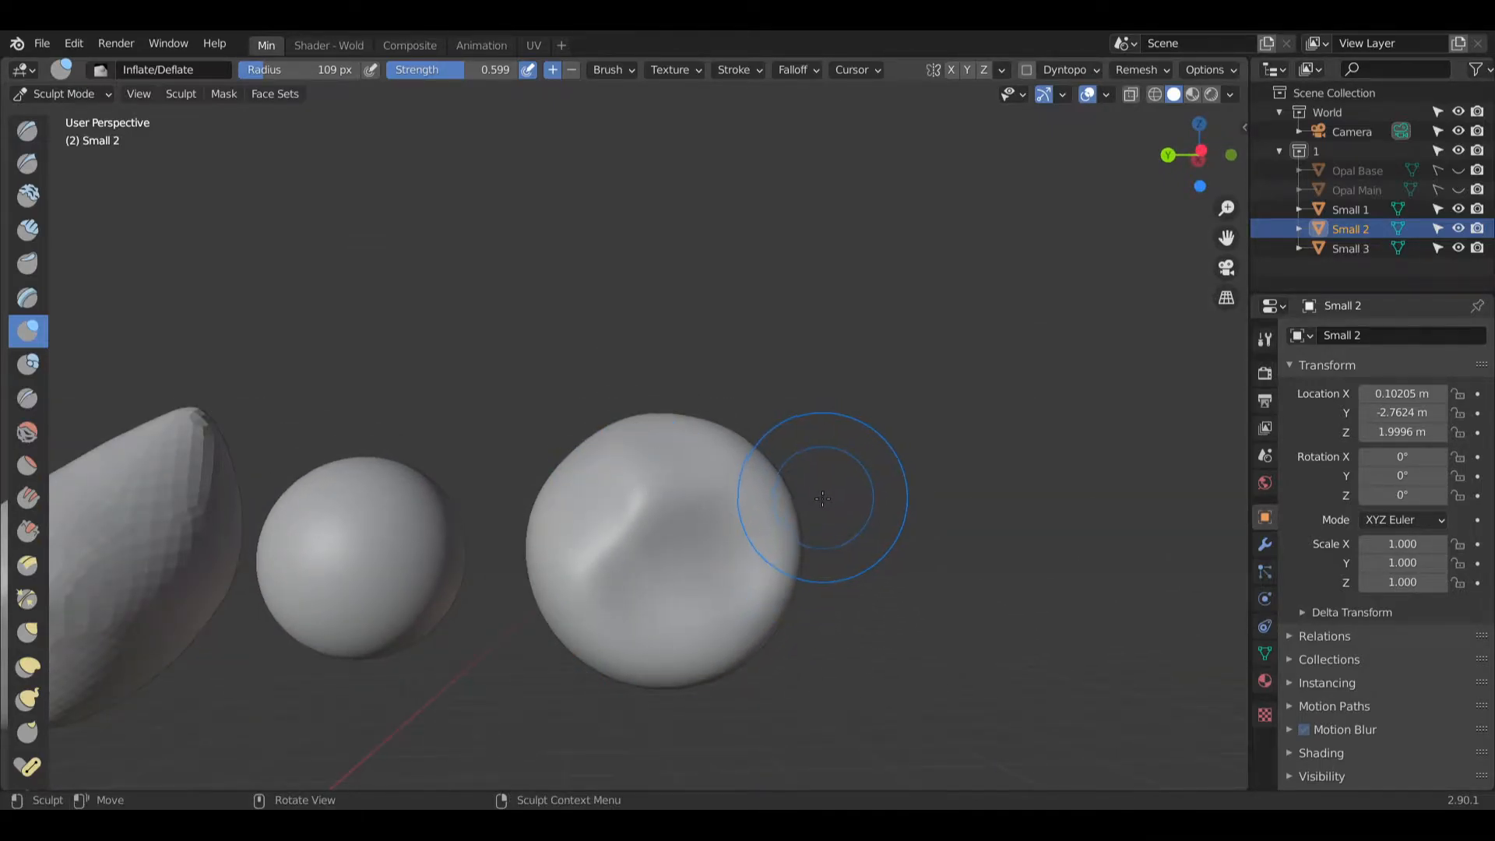
pyautogui.moveTo(822, 498); pyautogui.dragTo(566, 590, button='middle')
pyautogui.moveTo(637, 541); pyautogui.dragTo(685, 593, button='middle')
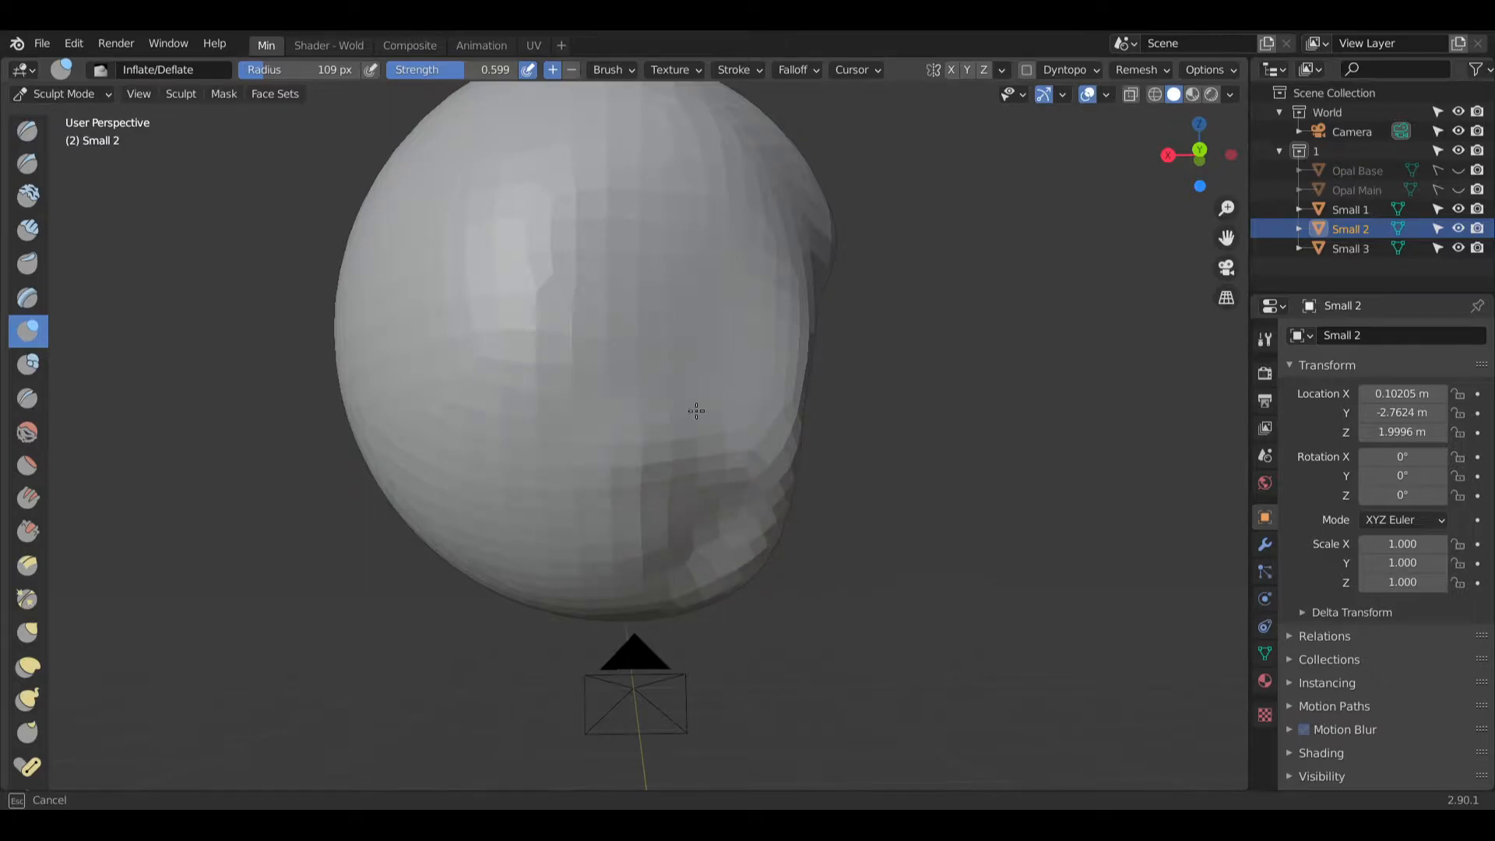
# Step: Reshape Small 2 further with the Inflate/Deflate brush, raising its radius to 275 px, and voxel remesh the stone
pyautogui.moveTo(760, 470); pyautogui.dragTo(445, 464)
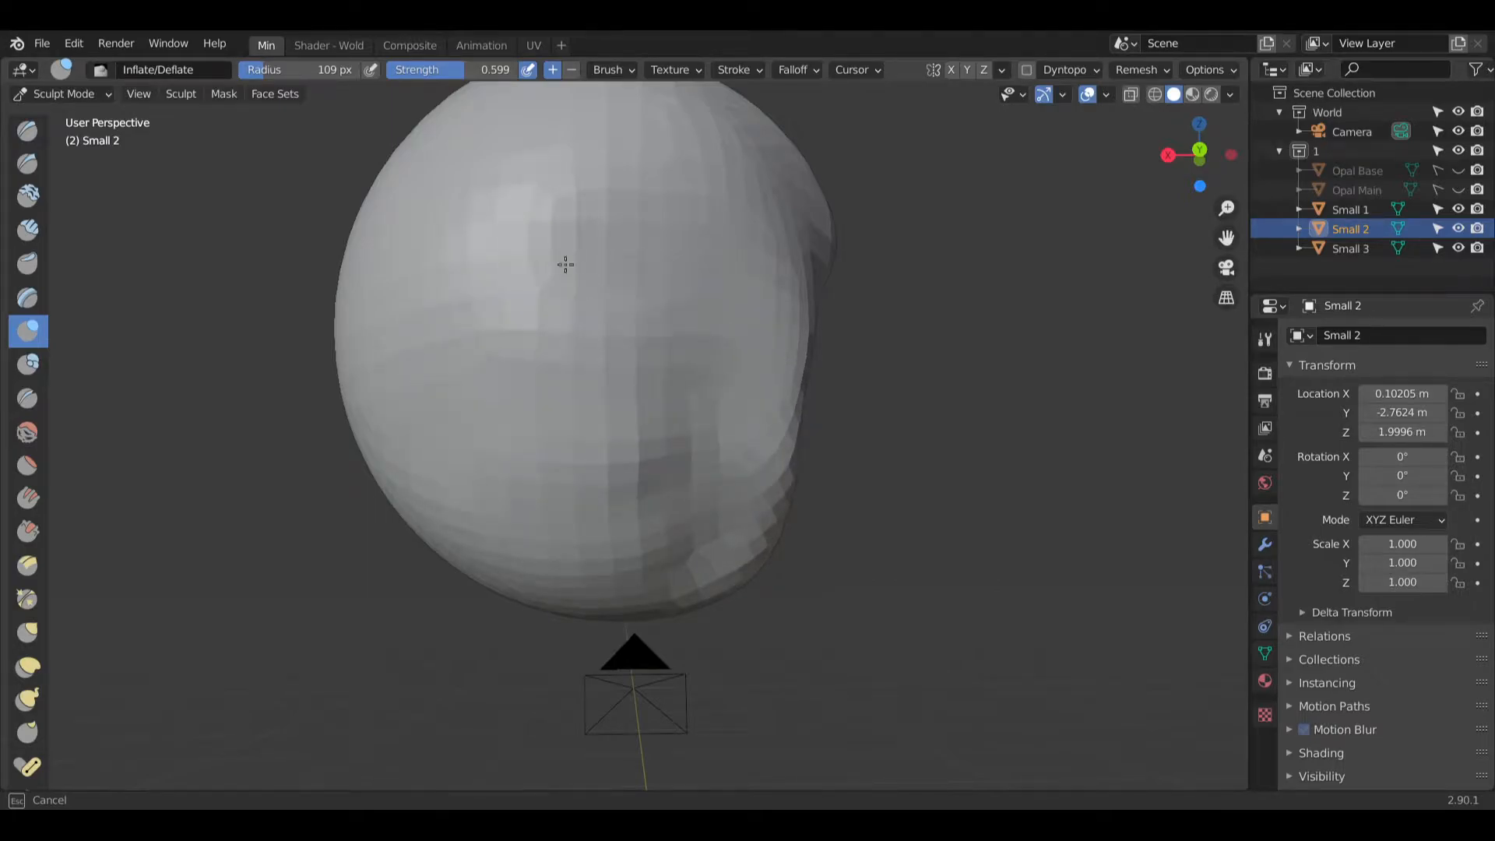
pyautogui.moveTo(565, 265)
pyautogui.mouseDown()
pyautogui.moveTo(604, 310)
pyautogui.moveTo(541, 324)
pyautogui.mouseUp()
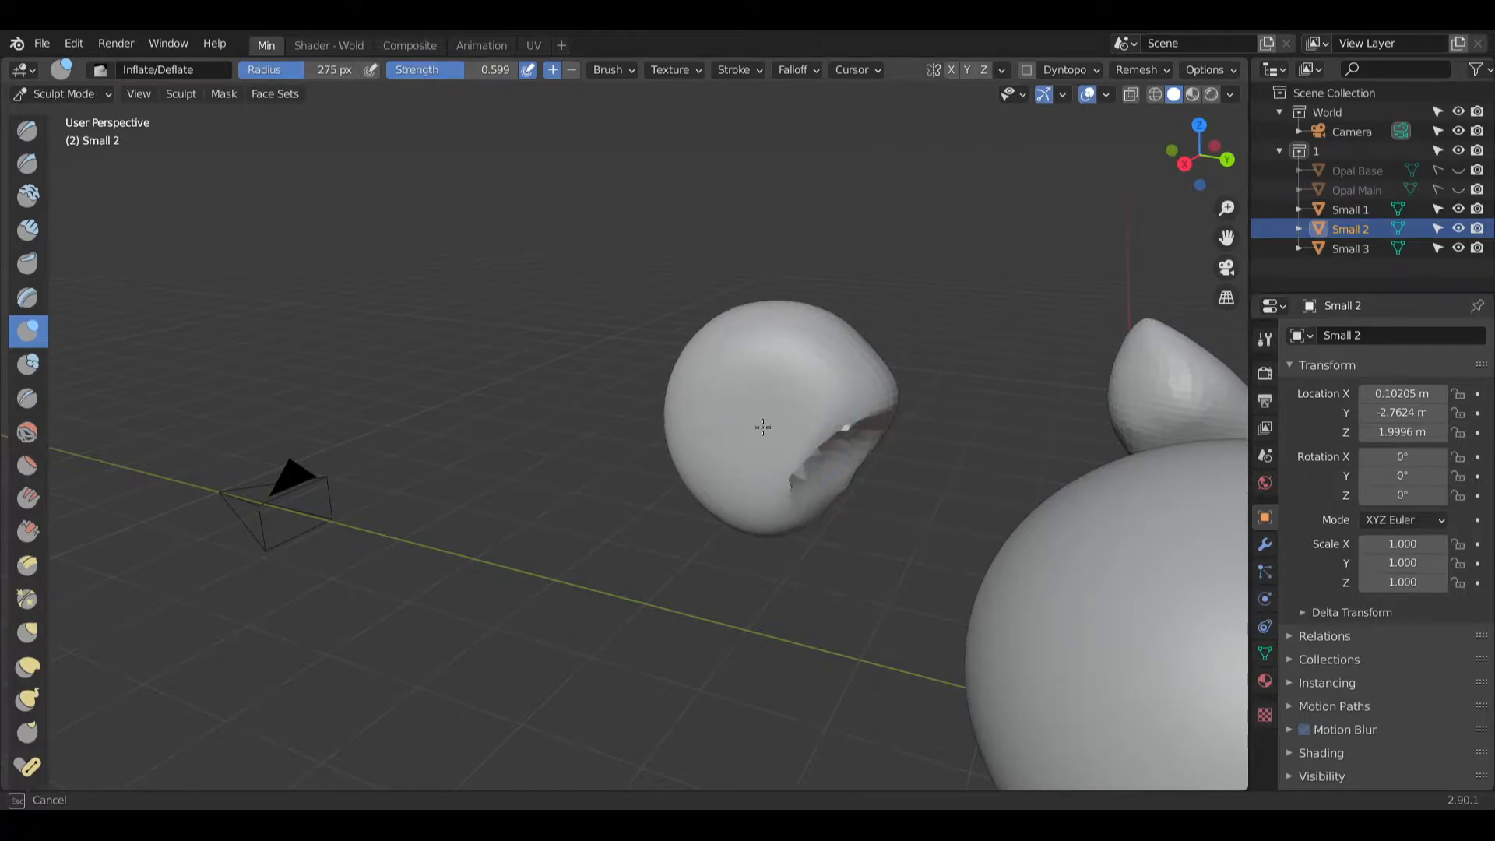
pyautogui.moveTo(762, 426)
pyautogui.mouseDown()
pyautogui.moveTo(779, 425)
pyautogui.moveTo(771, 443)
pyautogui.moveTo(711, 384)
pyautogui.moveTo(762, 417)
pyautogui.moveTo(752, 451)
pyautogui.moveTo(809, 436)
pyautogui.mouseUp()
pyautogui.hotkey('ctrl', 'r')
# Step: Round off the remeshed Small 2 with the Smooth brush at 275 px radius and 0.700 strength
pyautogui.click(27, 431)
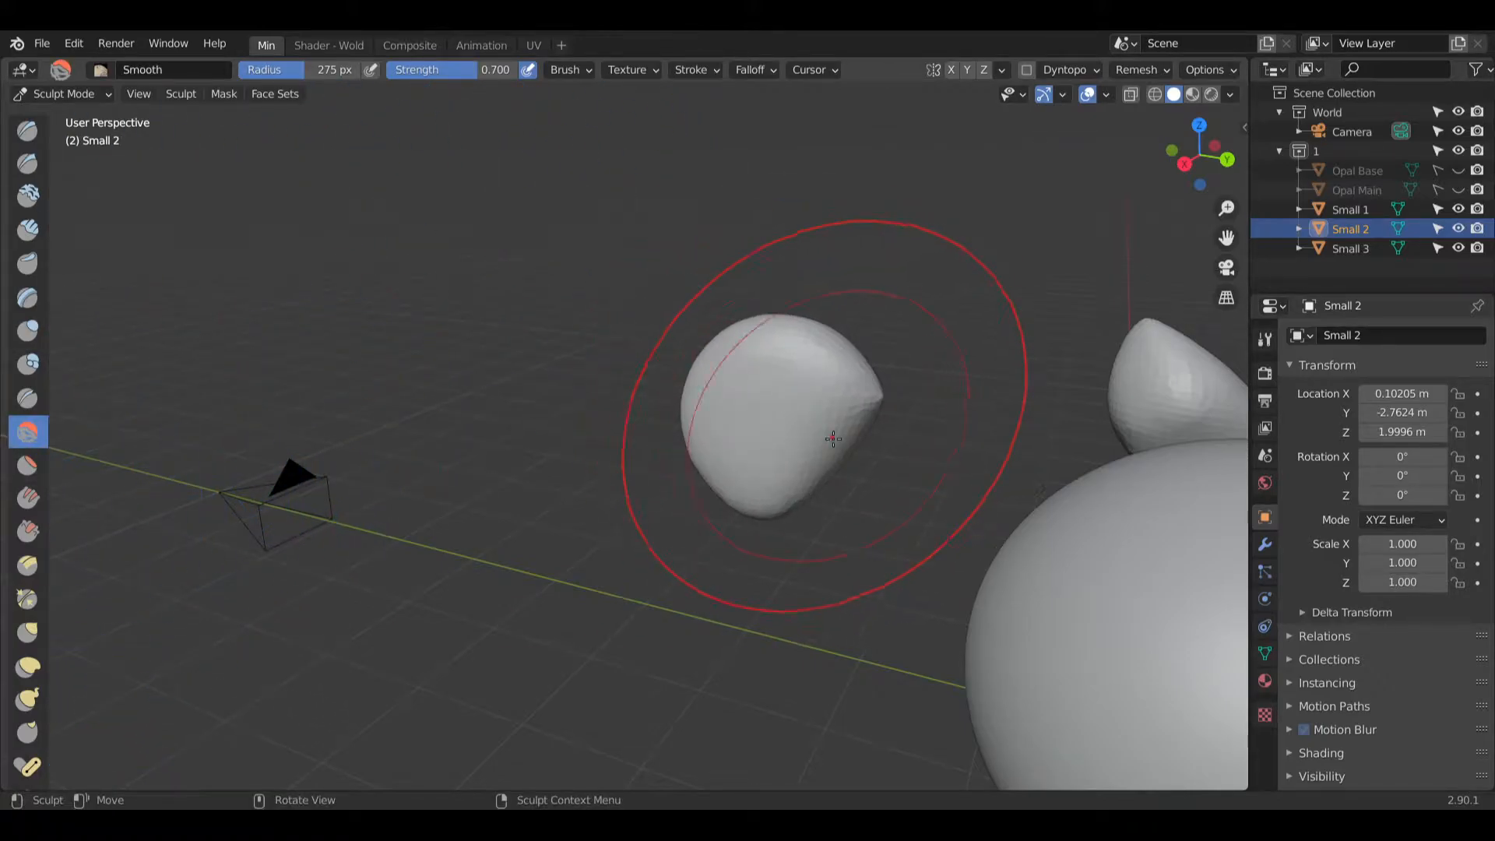
pyautogui.moveTo(809, 436)
pyautogui.mouseDown(button='middle')
pyautogui.moveTo(781, 394)
pyautogui.moveTo(849, 389)
pyautogui.mouseUp(button='middle')
pyautogui.moveTo(848, 390)
pyautogui.mouseDown()
pyautogui.moveTo(906, 392)
pyautogui.moveTo(887, 451)
pyautogui.mouseUp()
pyautogui.moveTo(887, 451); pyautogui.dragTo(772, 457, button='middle')
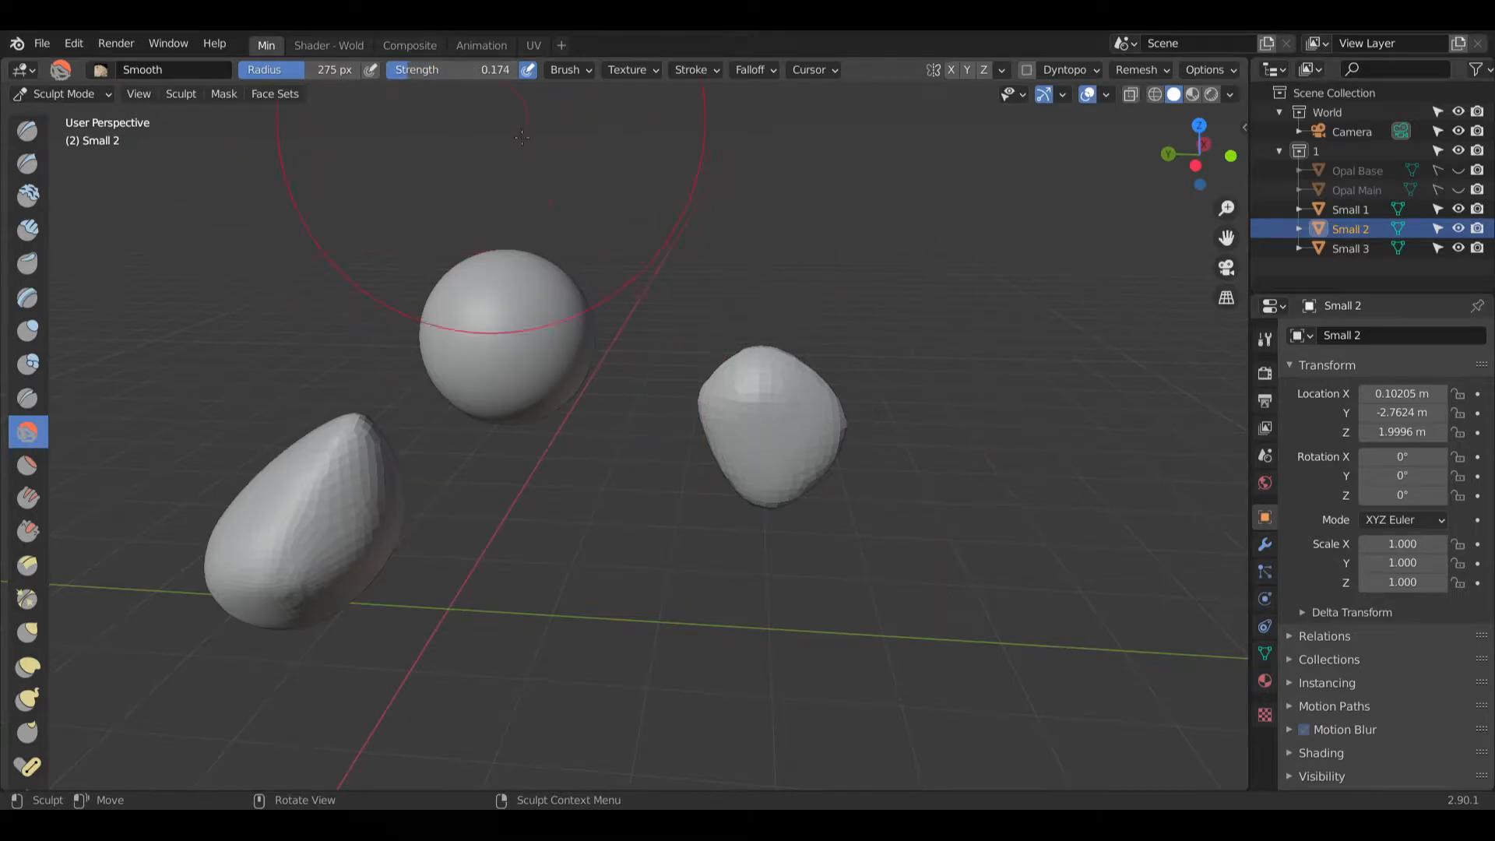
# Step: Soften the jagged edge of Small 2 with the Smooth brush at 0.174 strength
pyautogui.moveTo(521, 138)
pyautogui.mouseDown(button='middle')
pyautogui.moveTo(900, 517)
pyautogui.moveTo(664, 497)
pyautogui.mouseUp(button='middle')
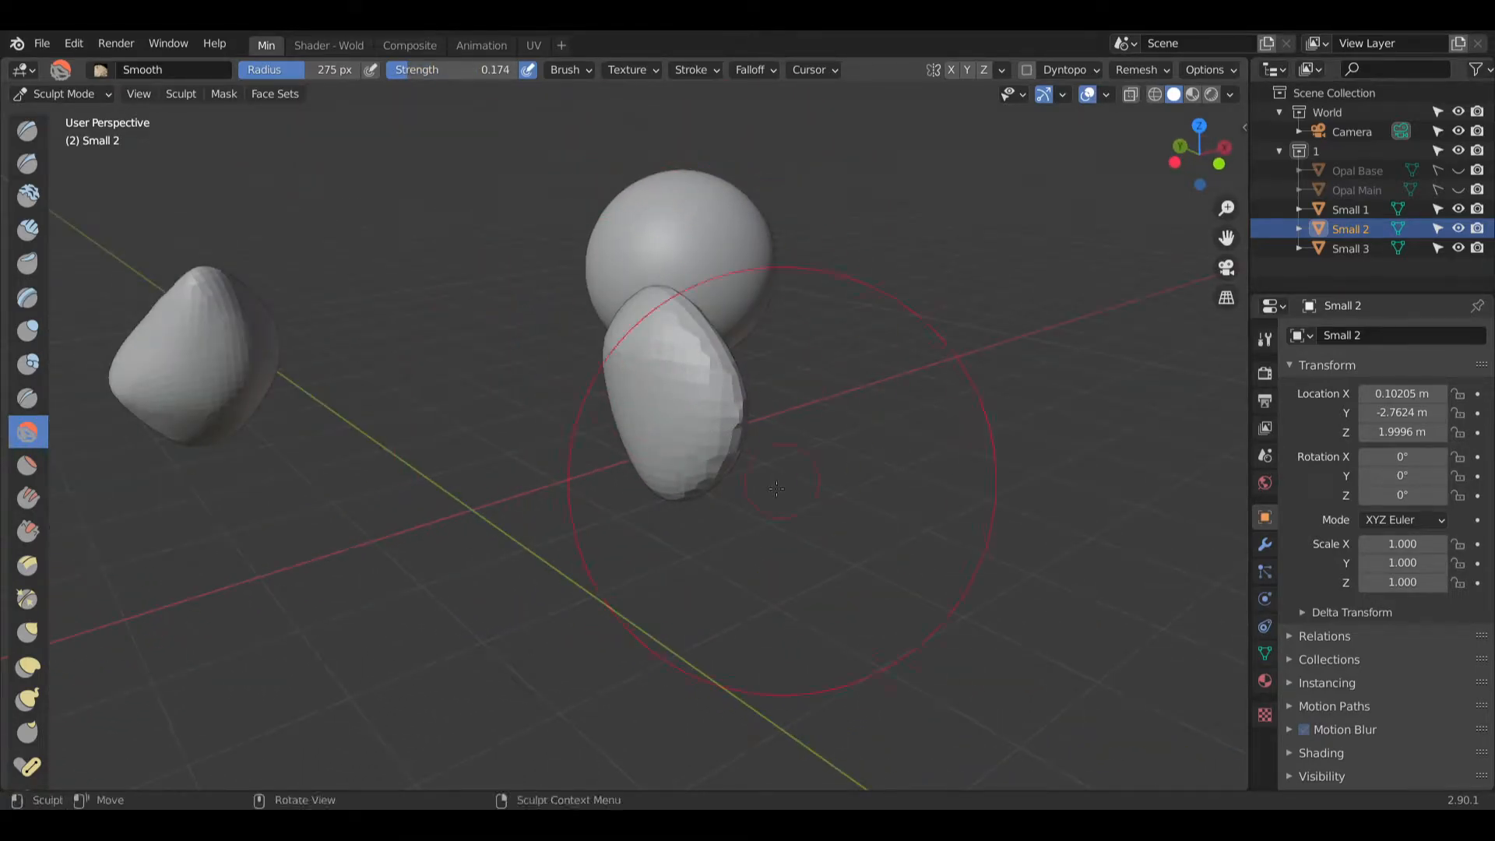
pyautogui.scroll(4, 776, 488)
pyautogui.moveTo(714, 424); pyautogui.dragTo(805, 369)
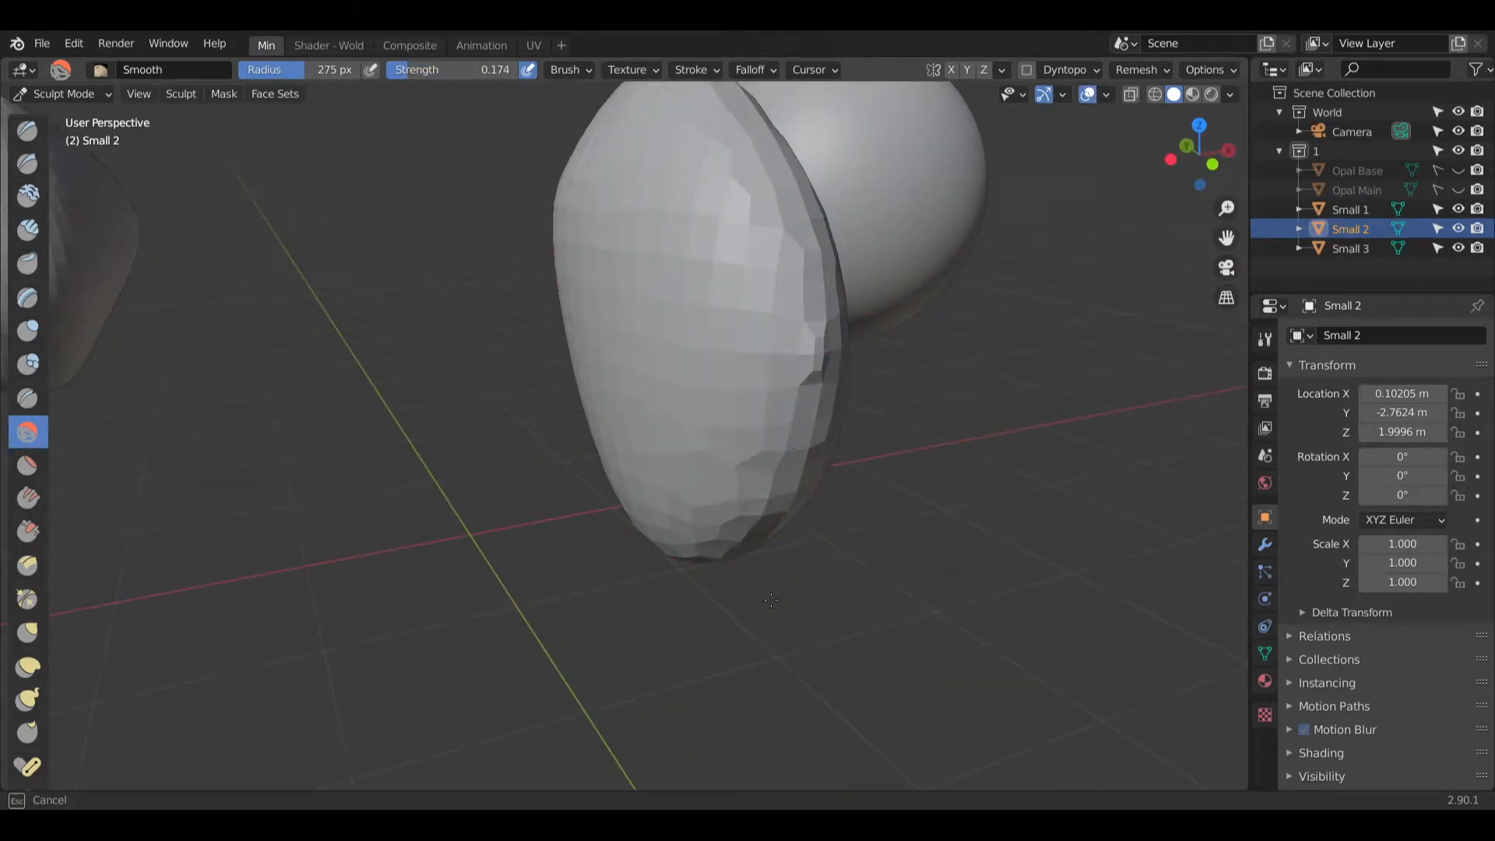
pyautogui.moveTo(771, 599); pyautogui.dragTo(843, 465)
pyautogui.scroll(-5, 843, 466)
pyautogui.moveTo(843, 465); pyautogui.dragTo(735, 501, button='middle')
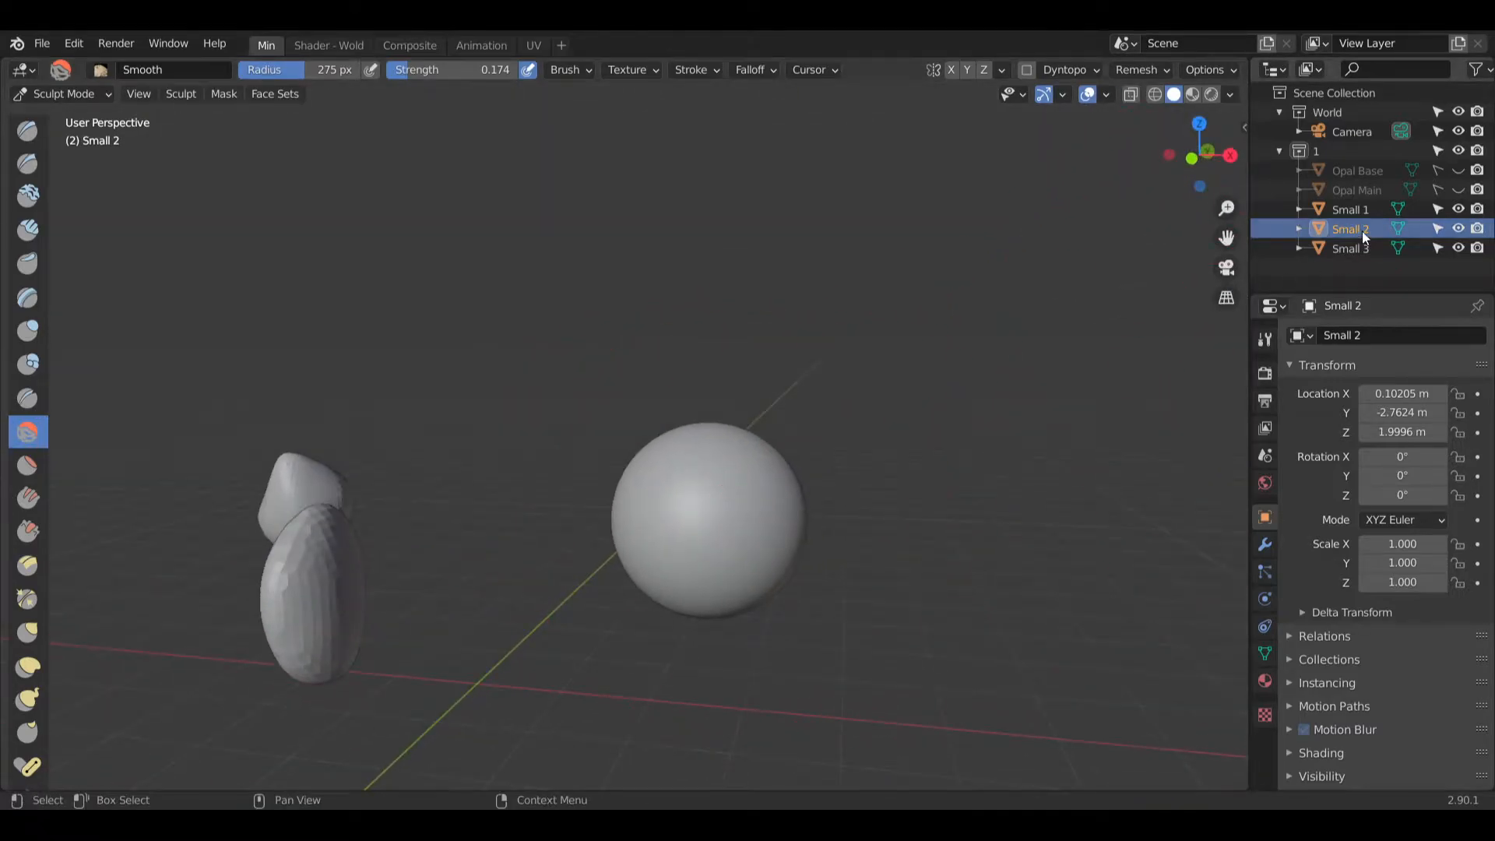
# Step: Leave Sculpt Mode on Small 2, make Small 1 the active object and enter Sculpt Mode on it
pyautogui.click(1351, 209)
pyautogui.click(64, 93)
pyautogui.click(64, 114)
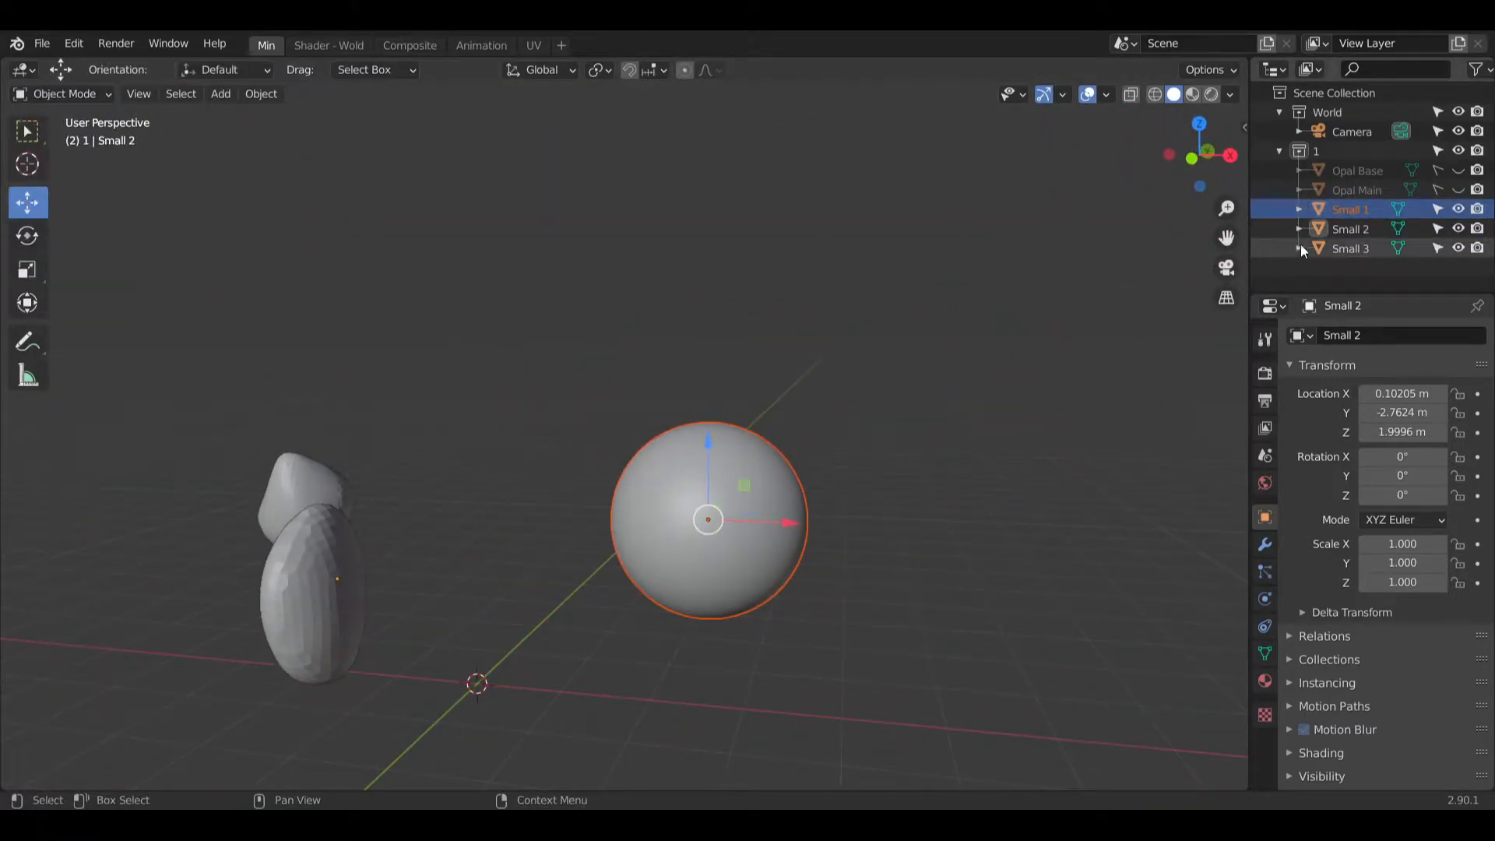
pyautogui.click(1351, 228)
pyautogui.click(1350, 208)
pyautogui.click(81, 92)
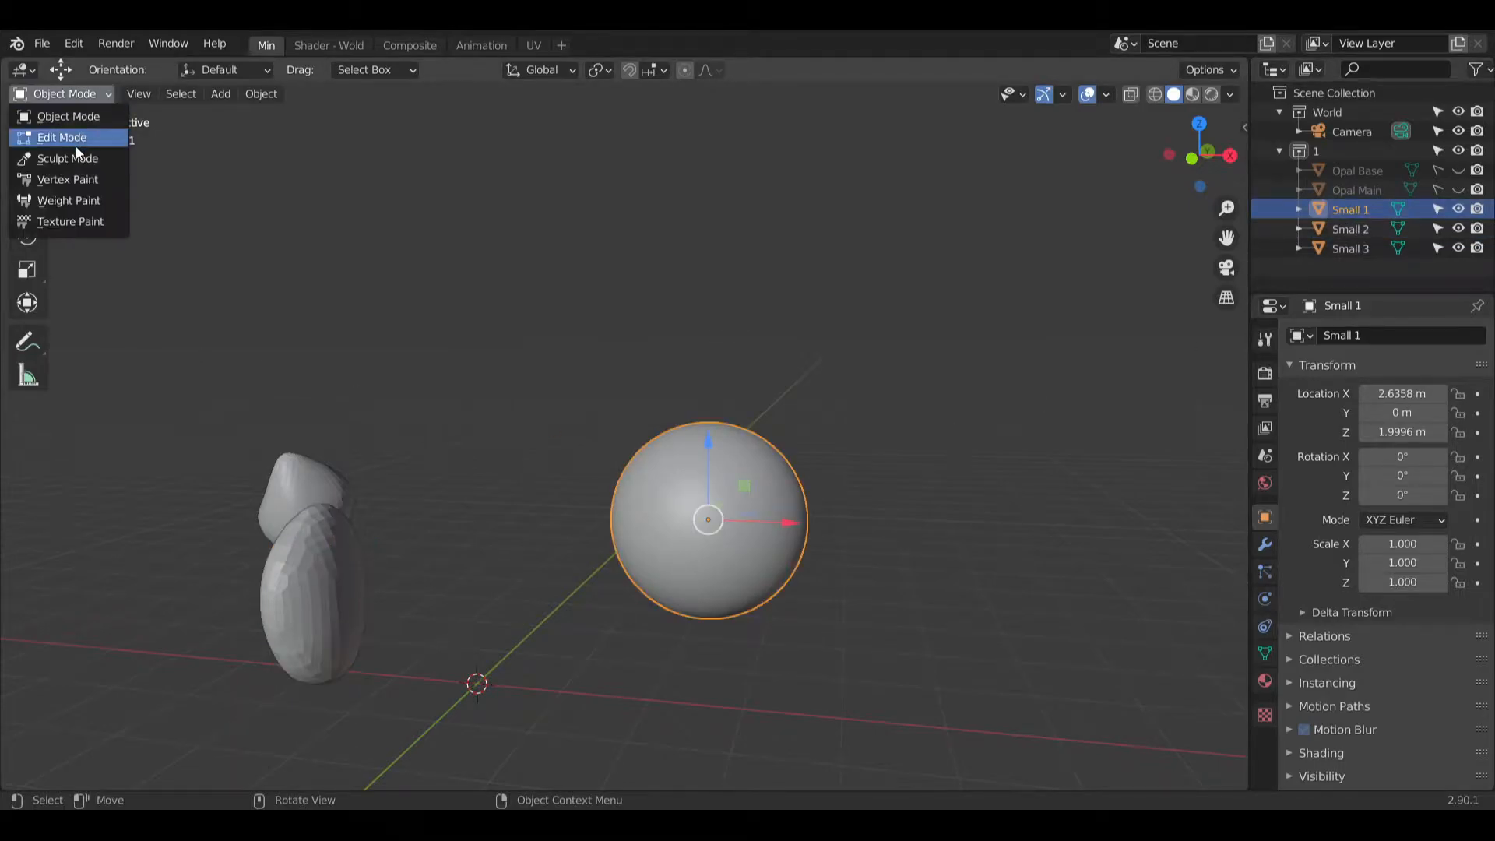
pyautogui.click(72, 157)
# Step: Choose the Inflate/Deflate brush for Small 1 and set its strength to 0.635
pyautogui.moveTo(534, 378)
pyautogui.mouseDown(button='middle')
pyautogui.moveTo(652, 300)
pyautogui.moveTo(693, 327)
pyautogui.mouseUp(button='middle')
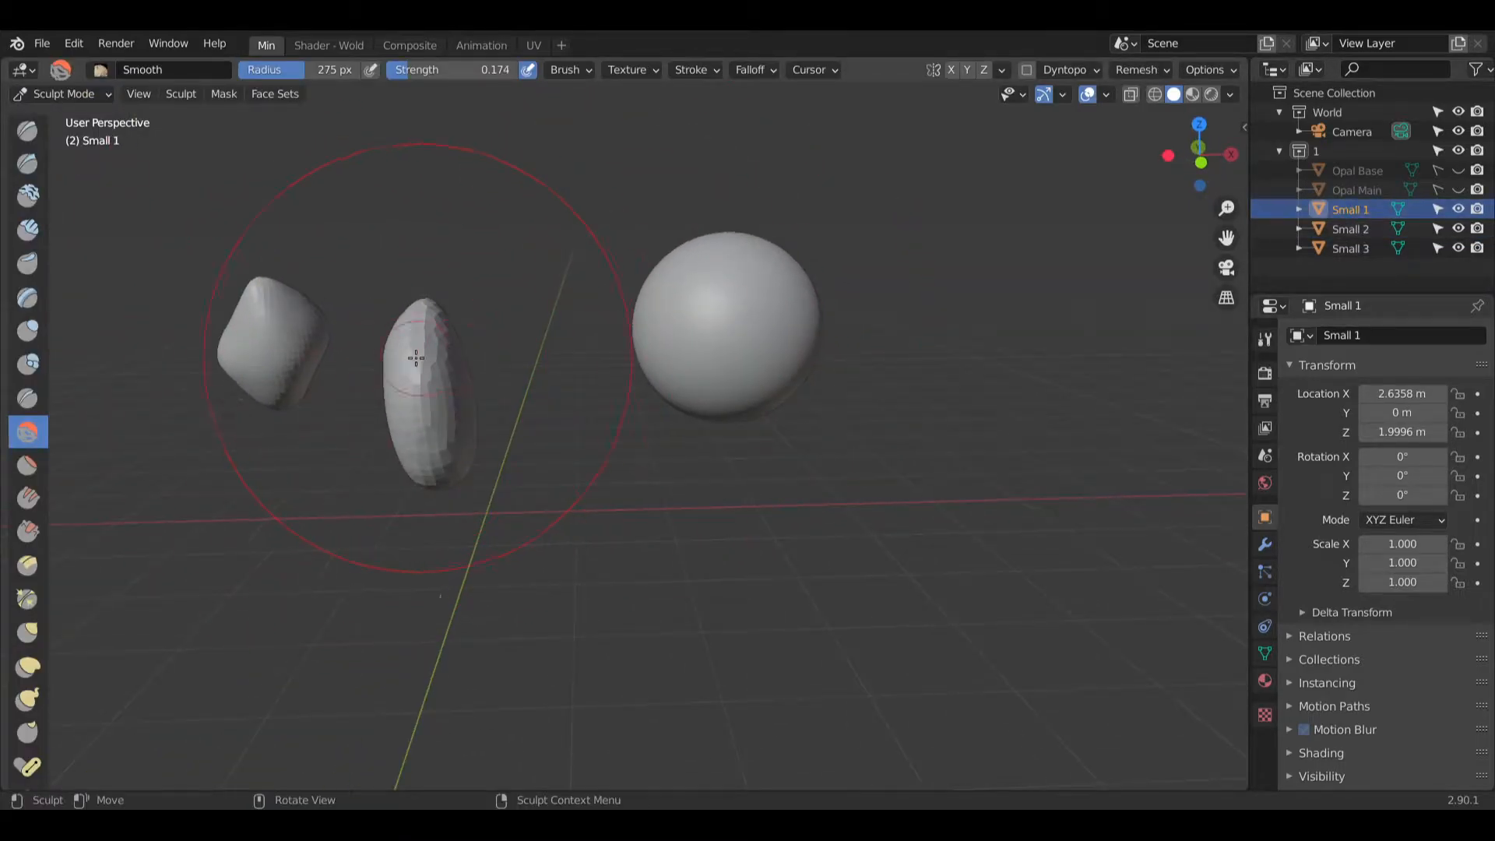
pyautogui.moveTo(415, 358)
pyautogui.mouseDown(button='middle')
pyautogui.moveTo(501, 250)
pyautogui.moveTo(941, 350)
pyautogui.moveTo(674, 501)
pyautogui.moveTo(619, 468)
pyautogui.mouseUp(button='middle')
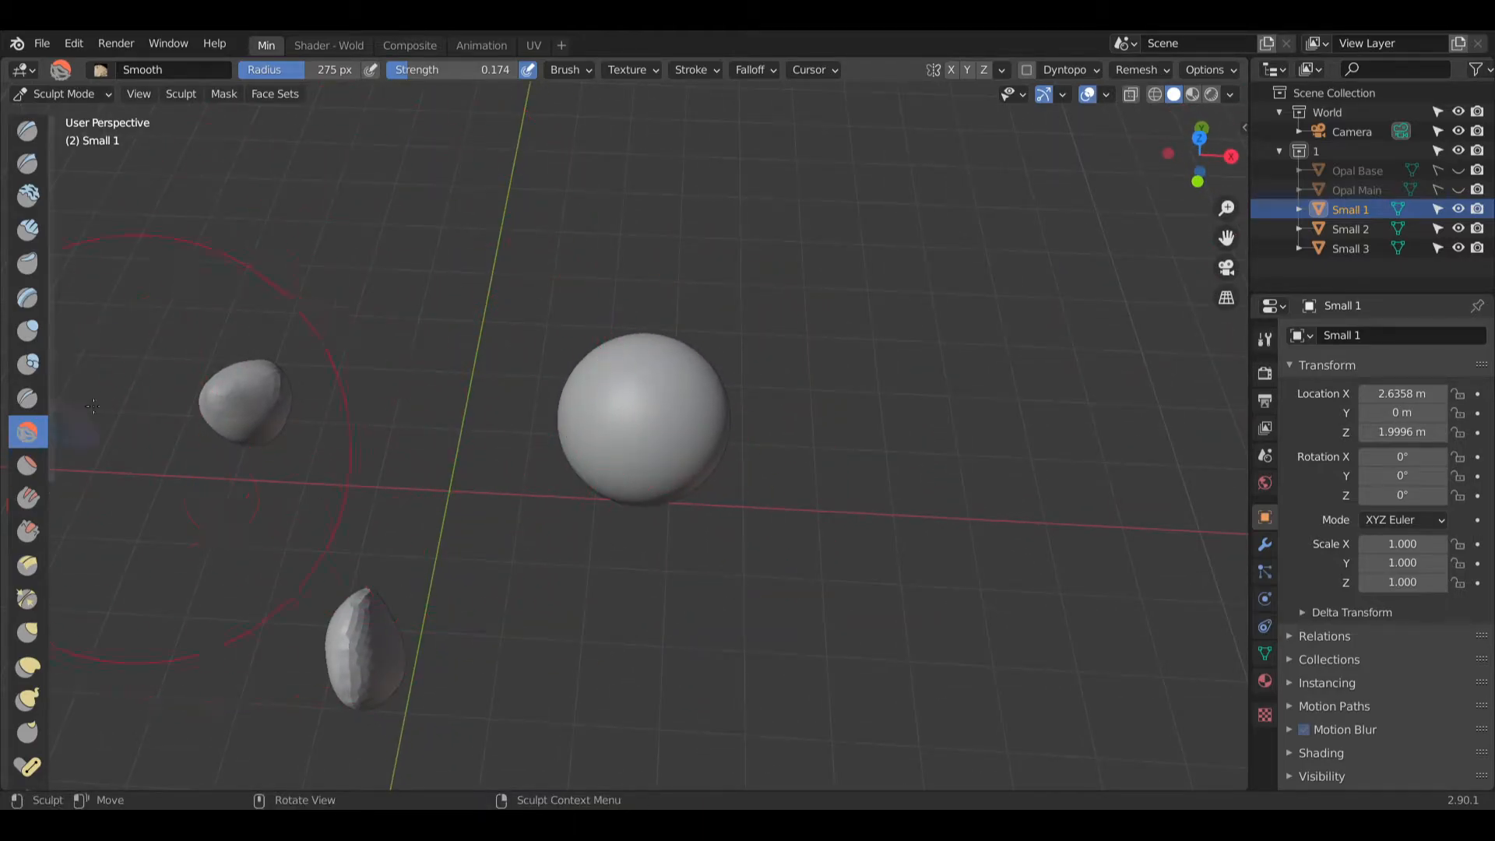
pyautogui.click(28, 331)
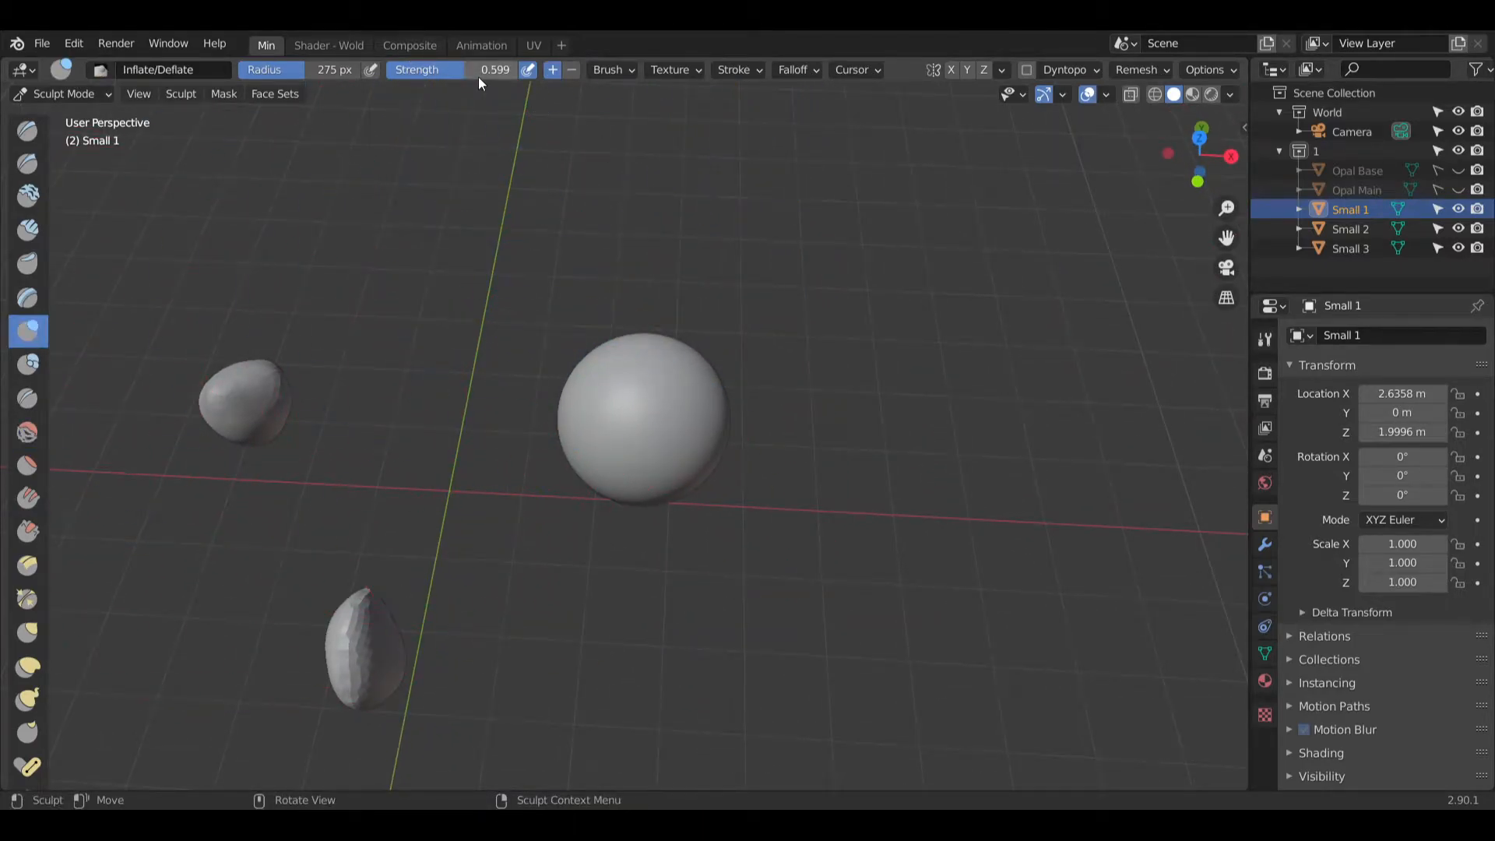
pyautogui.moveTo(478, 77); pyautogui.dragTo(483, 76)
pyautogui.moveTo(583, 397); pyautogui.dragTo(641, 468, button='middle')
pyautogui.scroll(2, 641, 467)
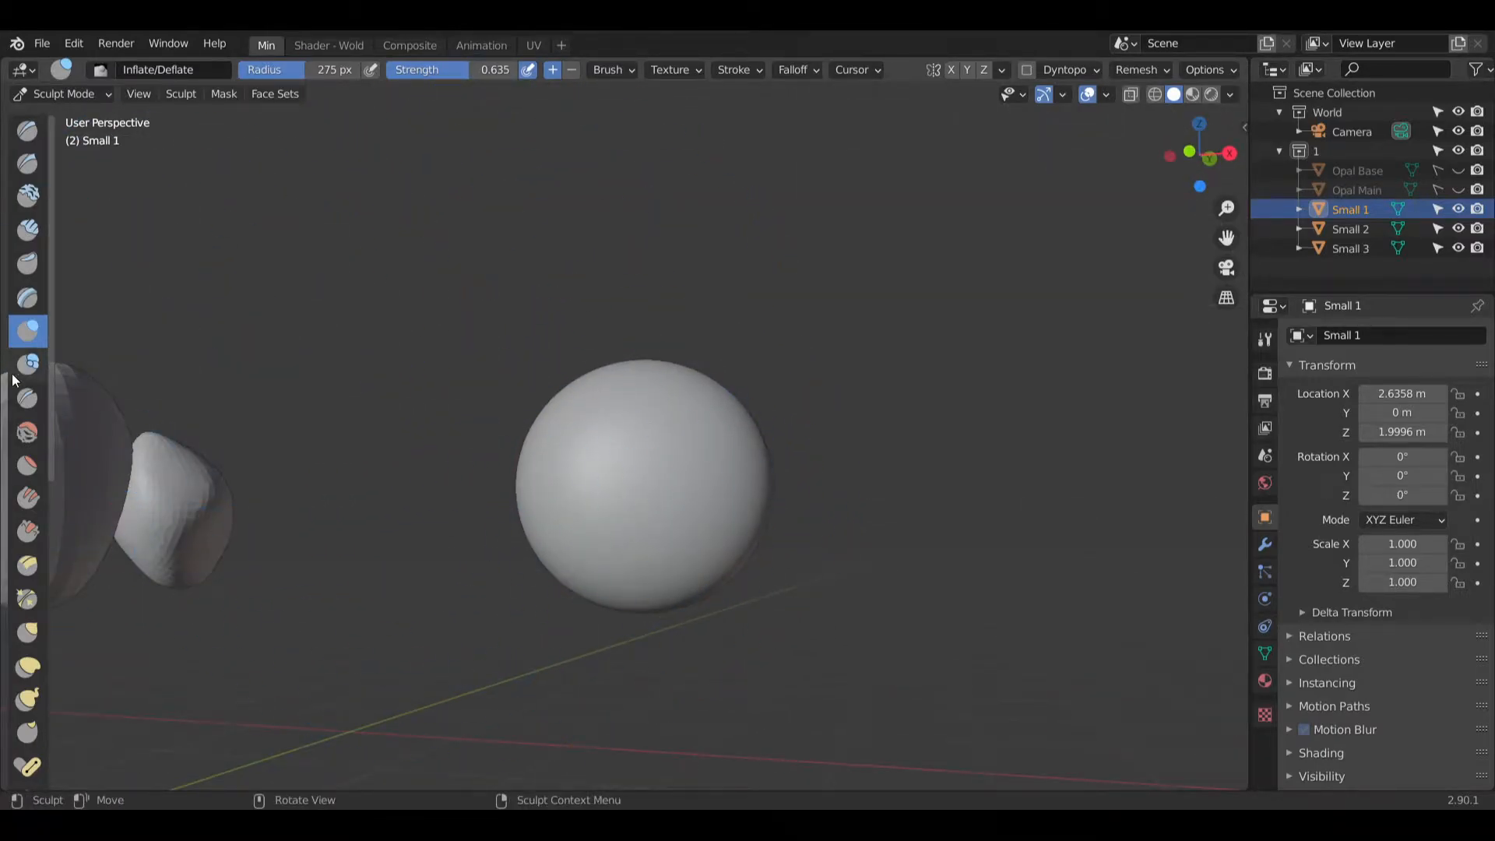
pyautogui.click(27, 398)
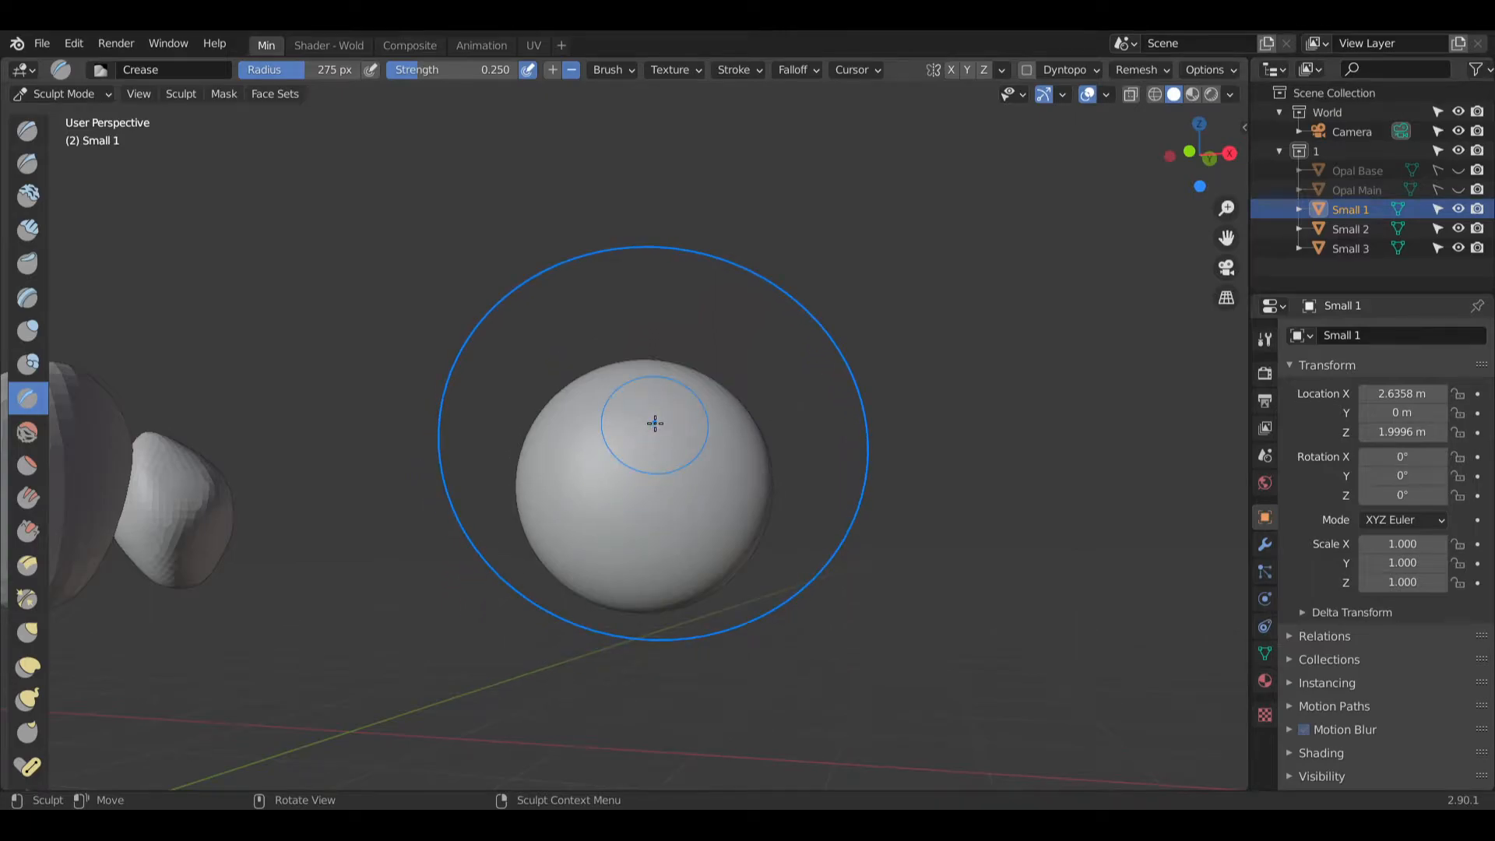
pyautogui.moveTo(654, 423)
pyautogui.mouseDown(button='middle')
pyautogui.moveTo(651, 400)
pyautogui.moveTo(651, 474)
pyautogui.mouseUp(button='middle')
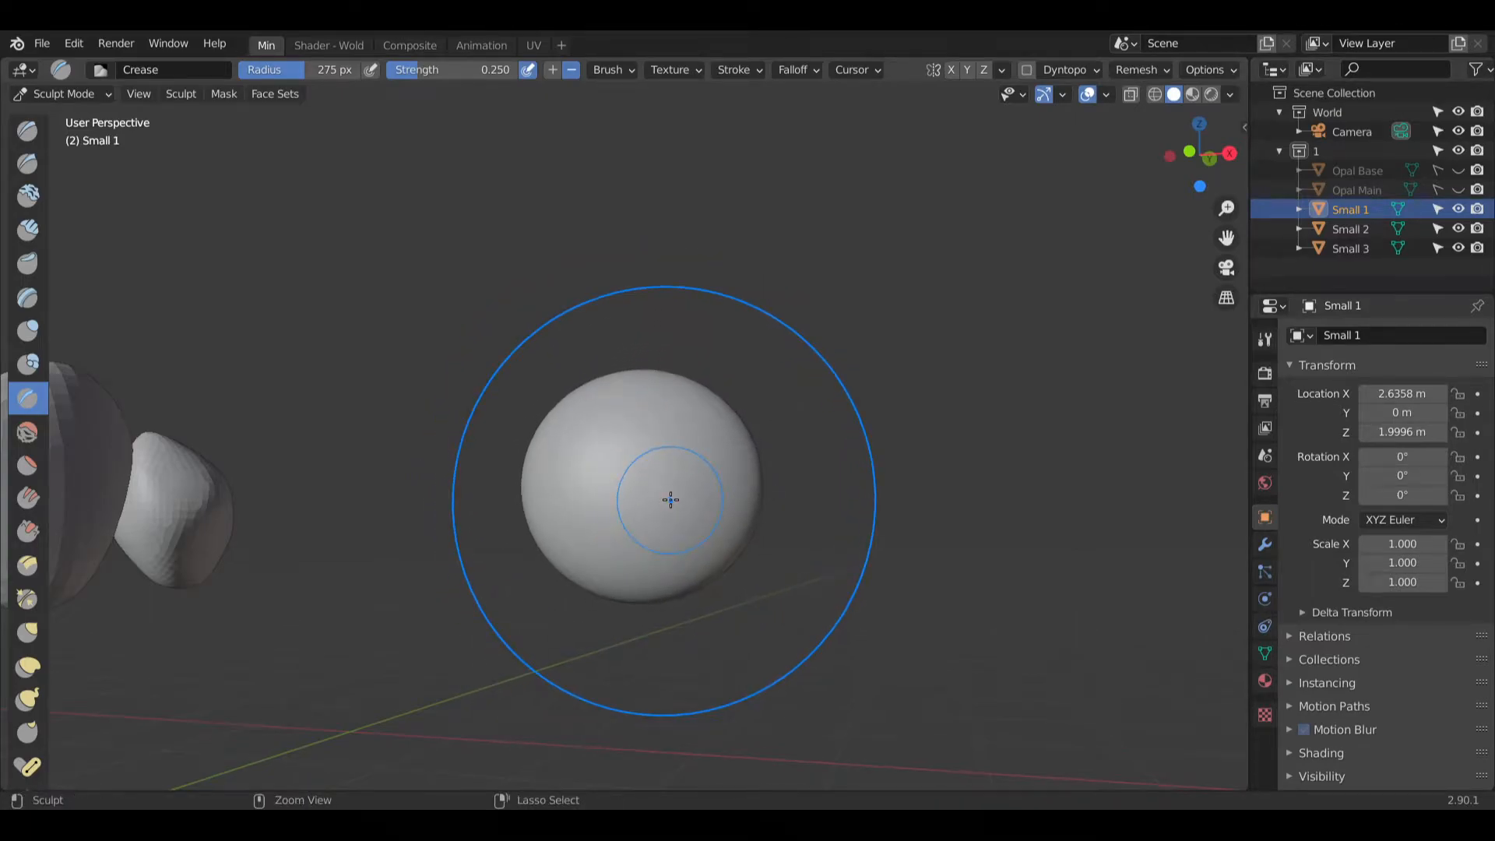
pyautogui.hotkey('ctrl', 'z')
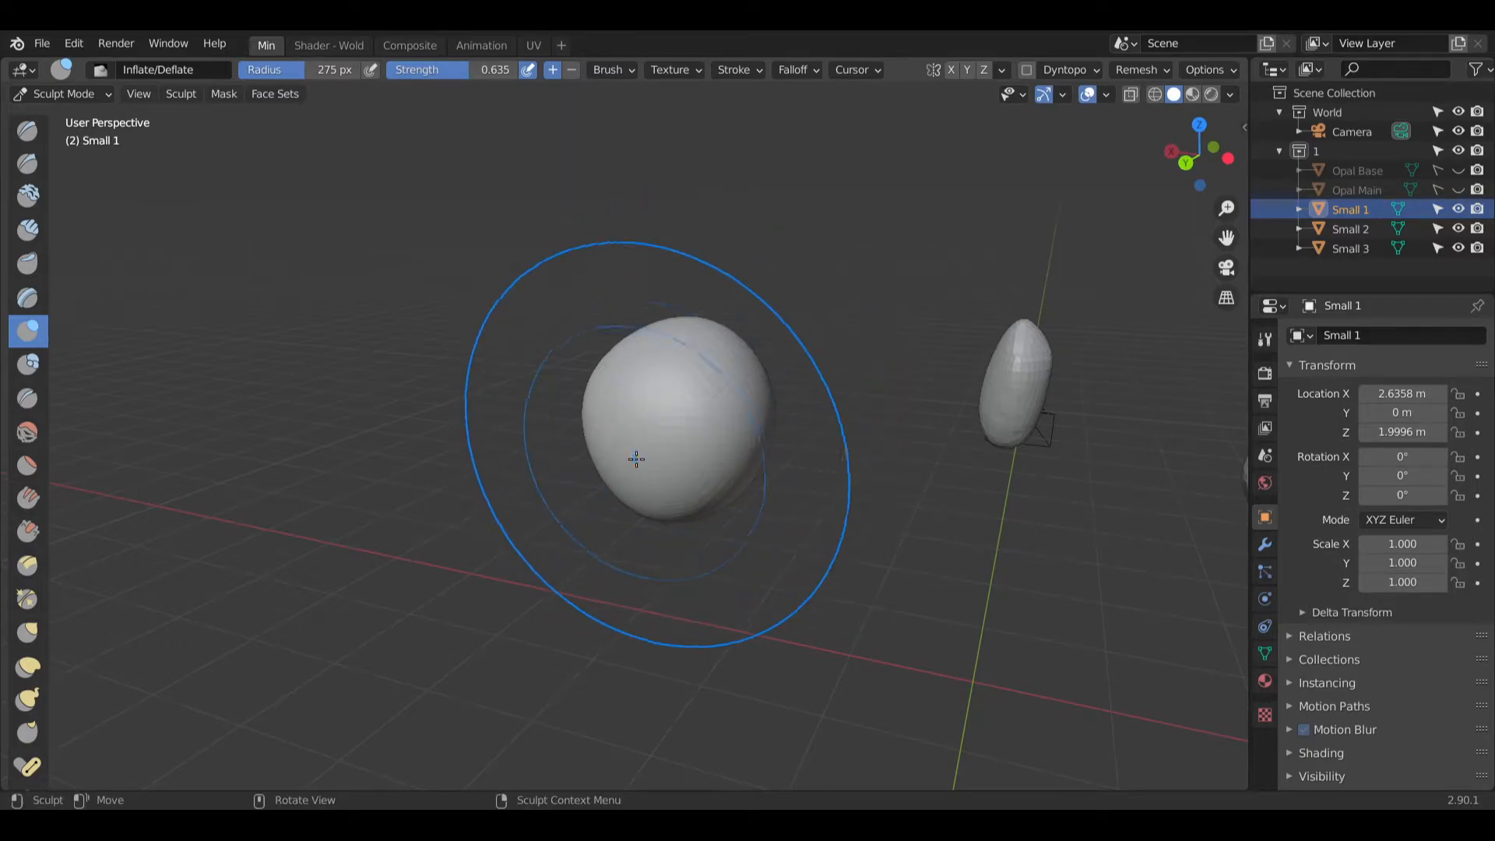
# Step: Reshape Small 1 from several sides with the Inflate/Deflate brush at 275 px radius and 0.635 strength
pyautogui.moveTo(636, 459); pyautogui.dragTo(651, 404)
pyautogui.moveTo(786, 446); pyautogui.dragTo(604, 432, button='middle')
pyautogui.moveTo(948, 422); pyautogui.dragTo(813, 419, button='middle')
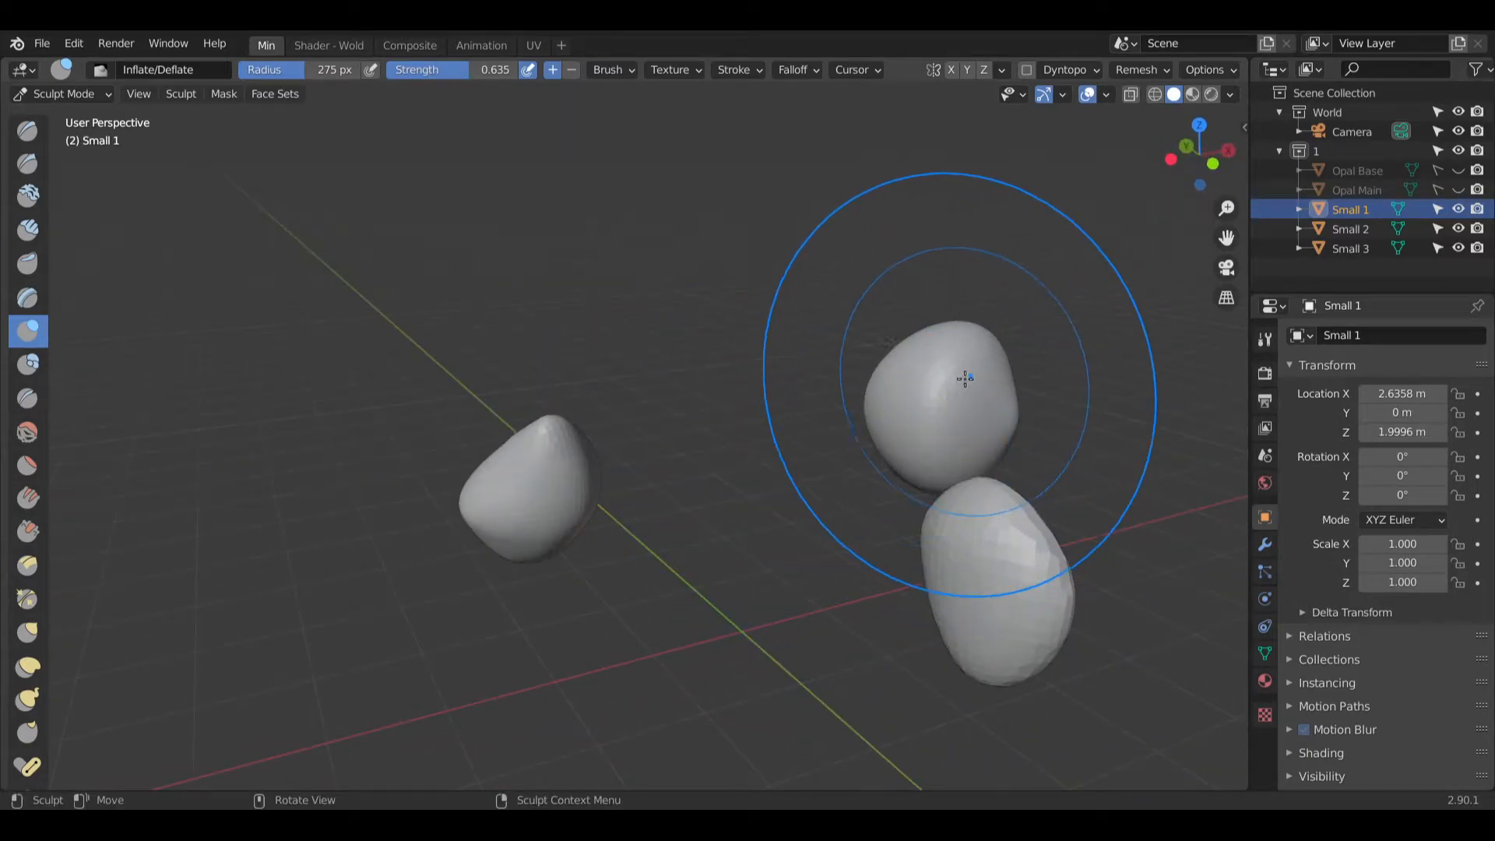
pyautogui.moveTo(964, 378)
pyautogui.mouseDown()
pyautogui.moveTo(934, 440)
pyautogui.moveTo(960, 424)
pyautogui.mouseUp()
pyautogui.moveTo(933, 376); pyautogui.dragTo(829, 405, button='middle')
pyautogui.moveTo(828, 405)
pyautogui.mouseDown()
pyautogui.moveTo(836, 436)
pyautogui.moveTo(854, 311)
pyautogui.moveTo(837, 260)
pyautogui.moveTo(840, 311)
pyautogui.mouseUp()
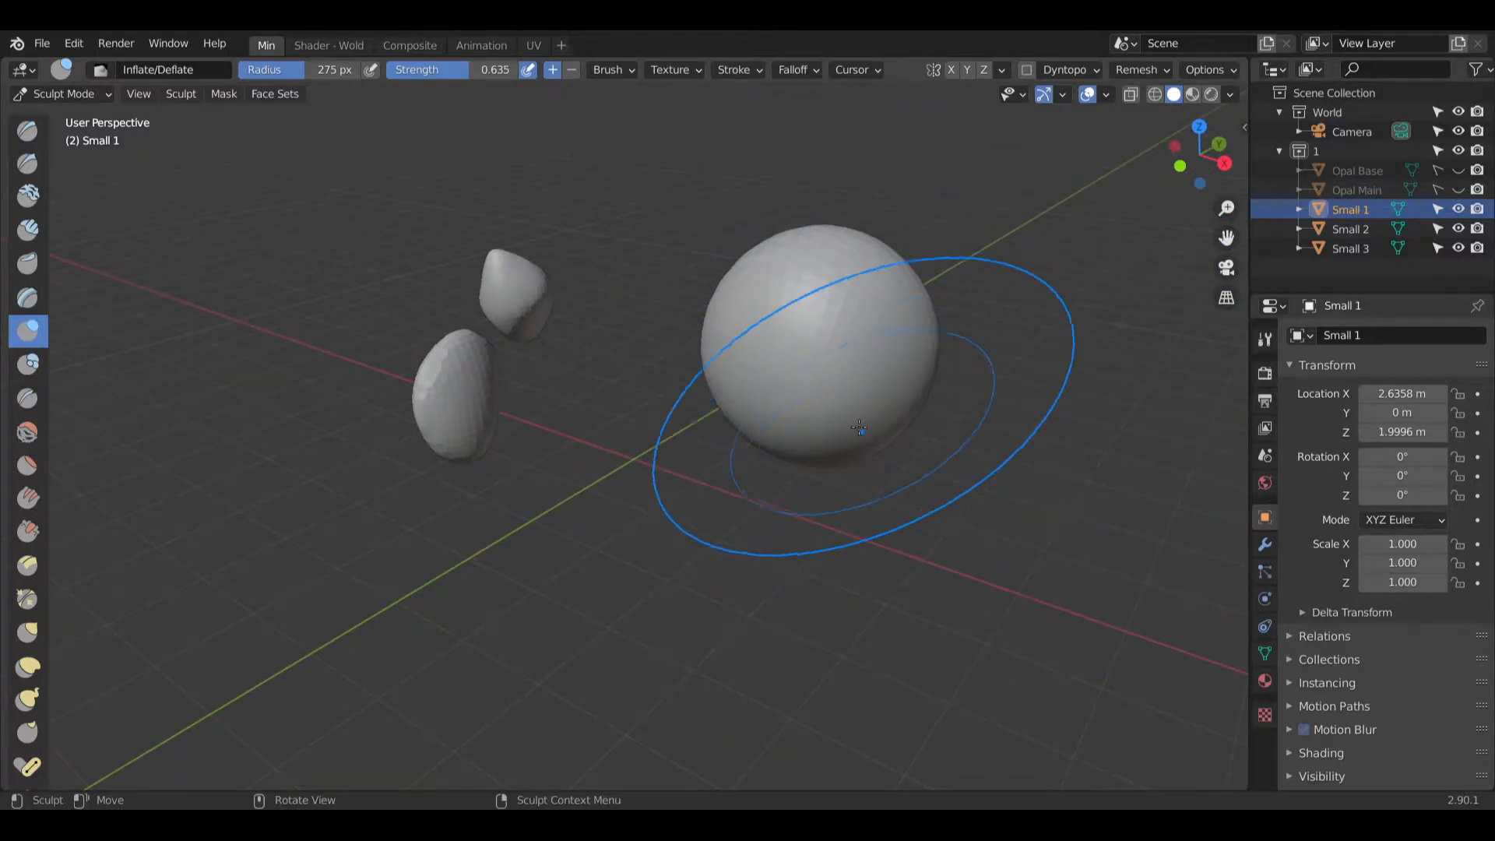
# Step: Smooth the surface of Small 1 from several sides with the Smooth brush at 275 px radius and 0.174 strength
pyautogui.click(27, 431)
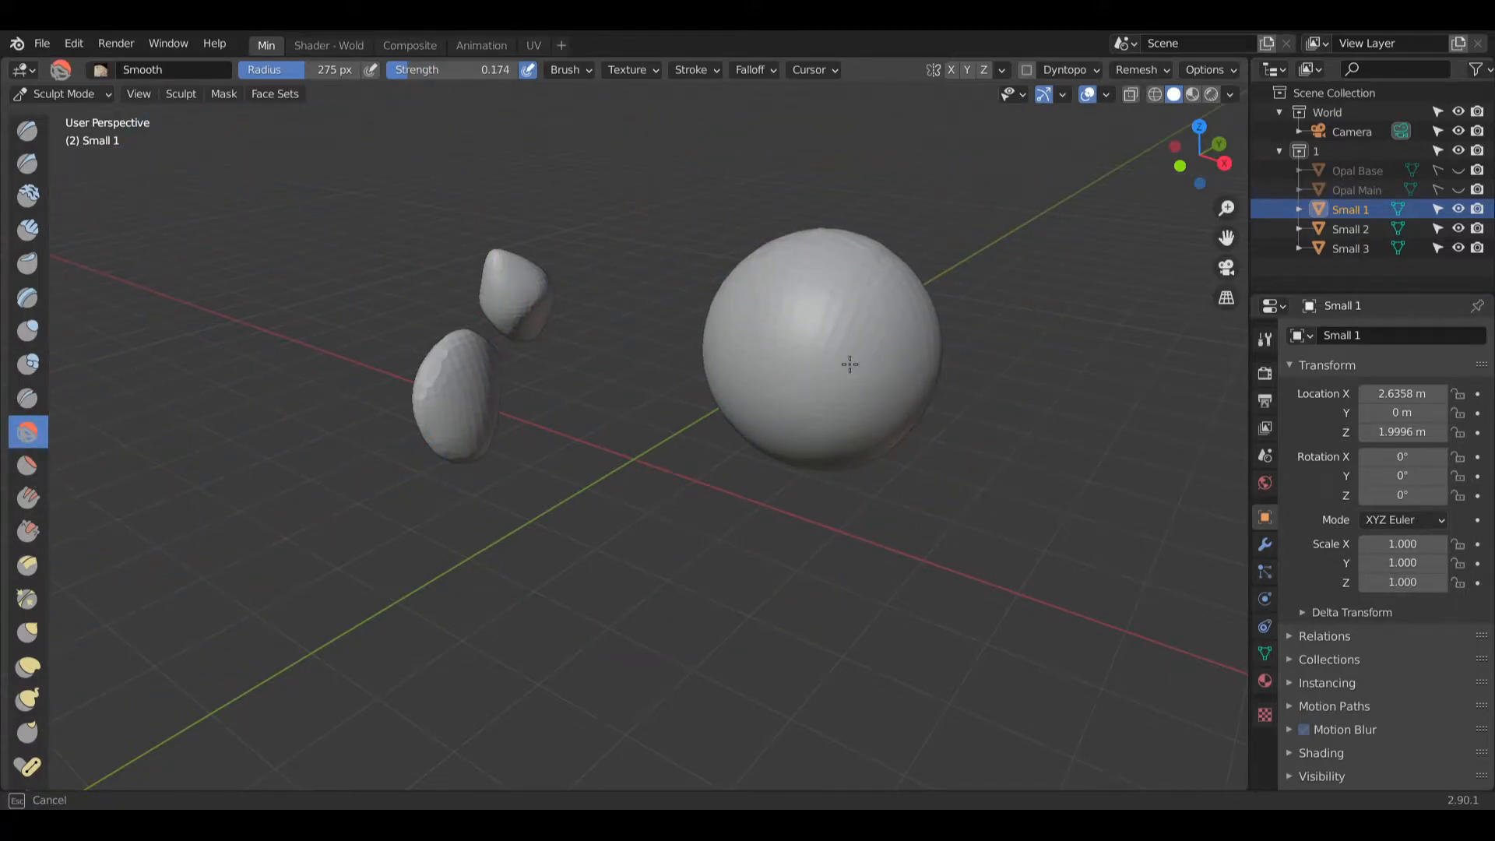
pyautogui.moveTo(849, 364)
pyautogui.mouseDown()
pyautogui.moveTo(831, 307)
pyautogui.moveTo(807, 316)
pyautogui.mouseUp()
pyautogui.moveTo(807, 317)
pyautogui.mouseDown(button='middle')
pyautogui.moveTo(874, 339)
pyautogui.moveTo(688, 358)
pyautogui.moveTo(558, 640)
pyautogui.mouseUp(button='middle')
pyautogui.moveTo(564, 571)
pyautogui.mouseDown(button='middle')
pyautogui.moveTo(534, 548)
pyautogui.moveTo(637, 484)
pyautogui.moveTo(571, 427)
pyautogui.mouseUp(button='middle')
pyautogui.moveTo(540, 340); pyautogui.dragTo(475, 363, button='middle')
pyautogui.moveTo(506, 477); pyautogui.dragTo(510, 484, button='middle')
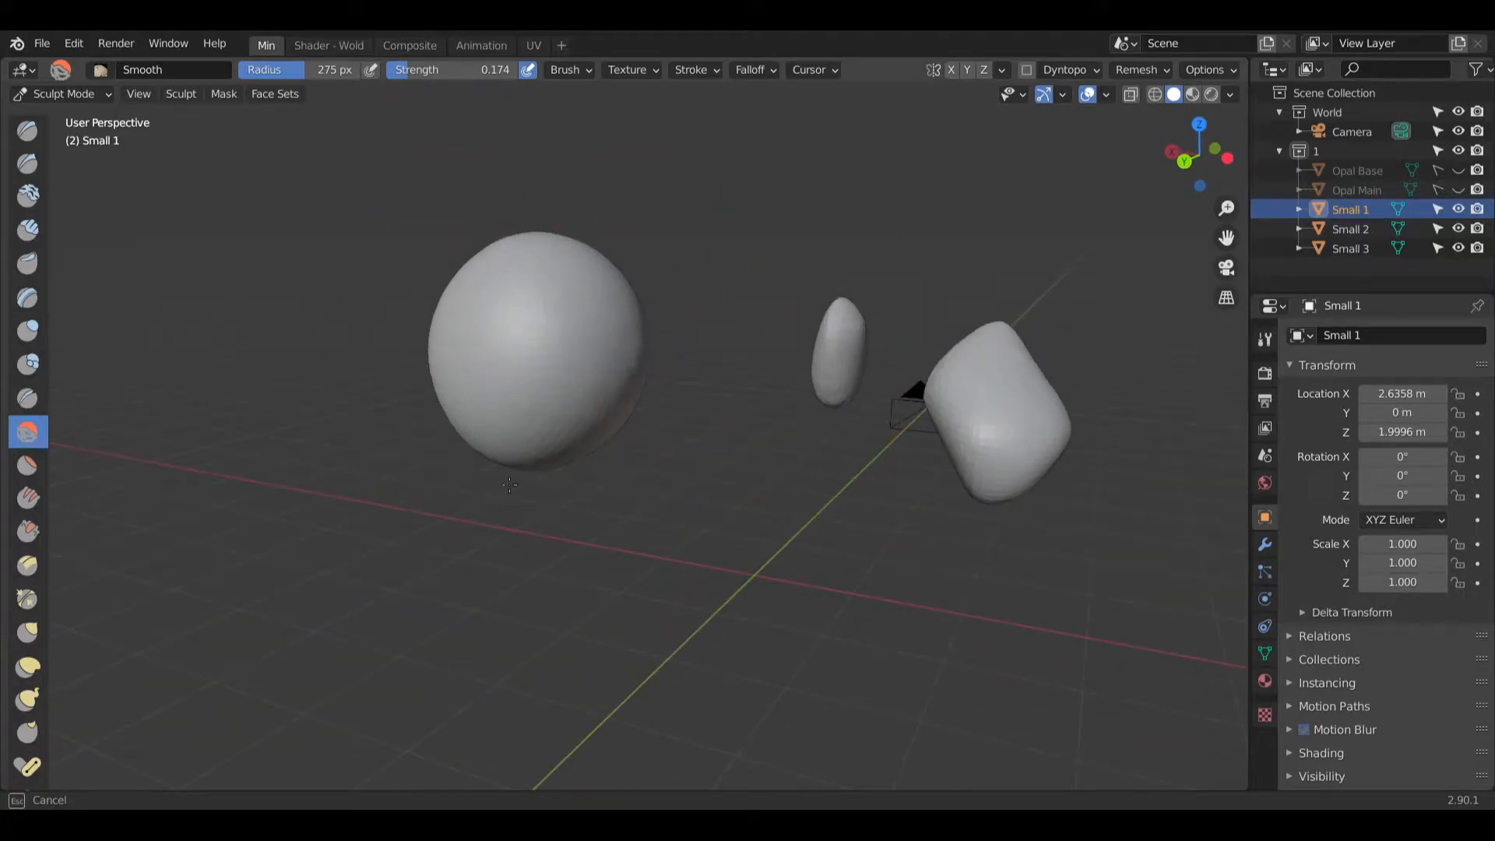
pyautogui.moveTo(585, 330); pyautogui.dragTo(551, 360, button='middle')
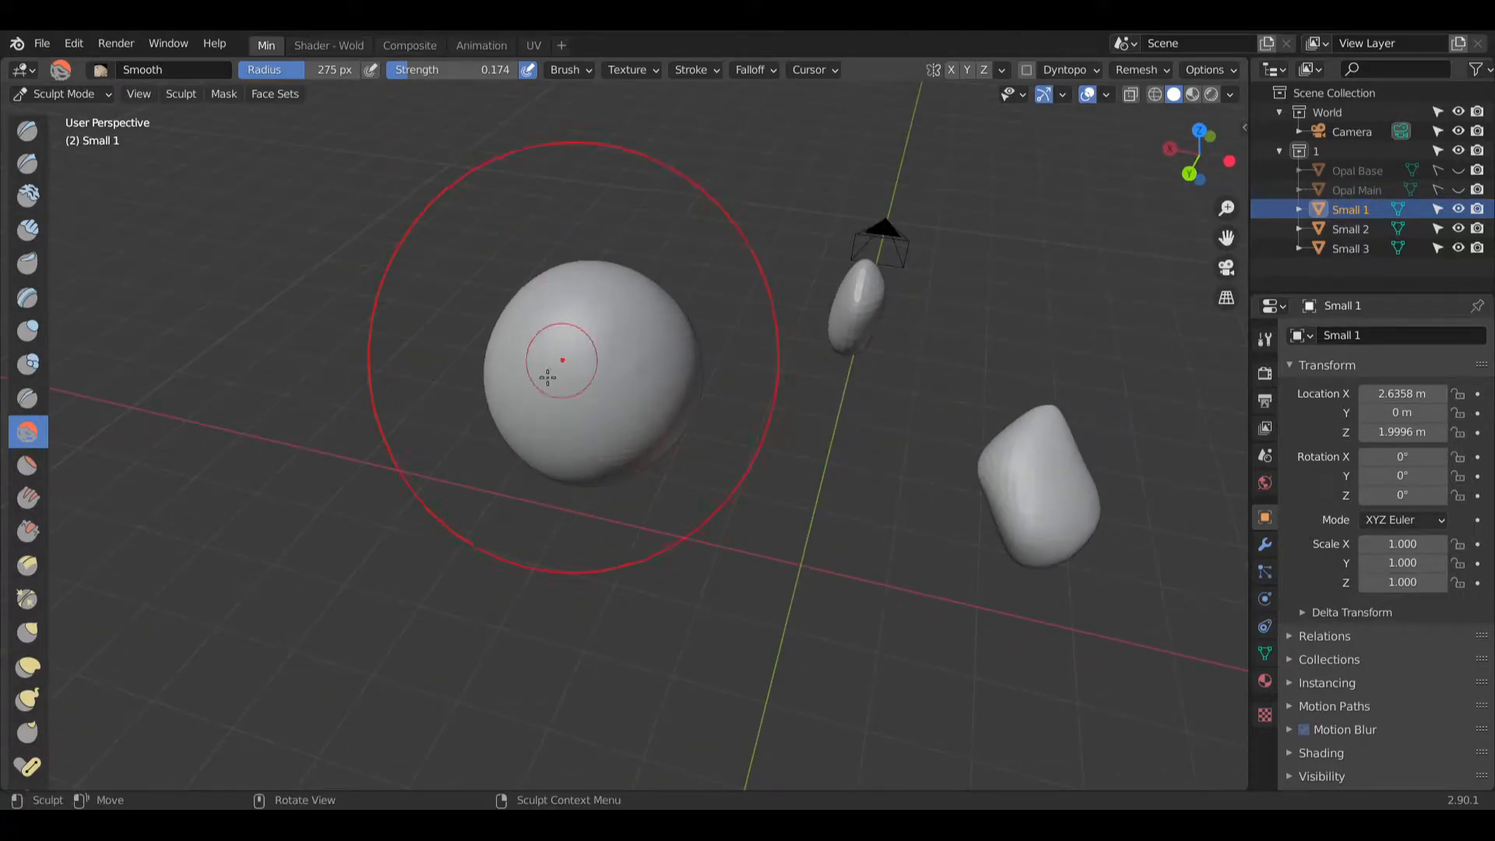
# Step: Carve a dent into Small 1 with the Crease brush at 275 px radius and 0.250 strength, and soften it with the Smooth brush
pyautogui.click(28, 330)
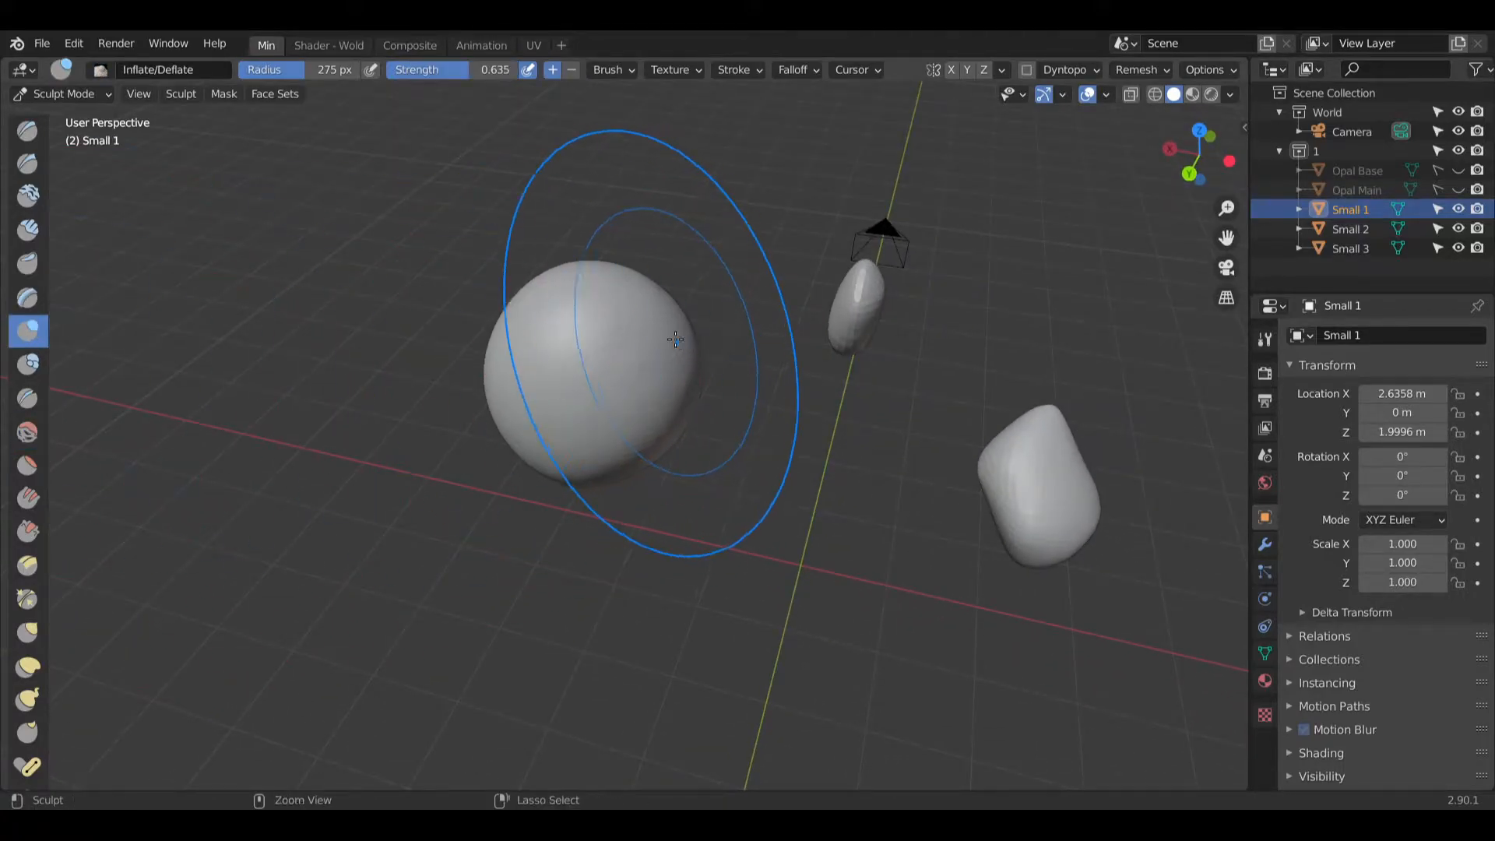
pyautogui.moveTo(595, 343)
pyautogui.mouseDown()
pyautogui.moveTo(579, 349)
pyautogui.moveTo(633, 367)
pyautogui.mouseUp()
pyautogui.press('KP_Decimal')
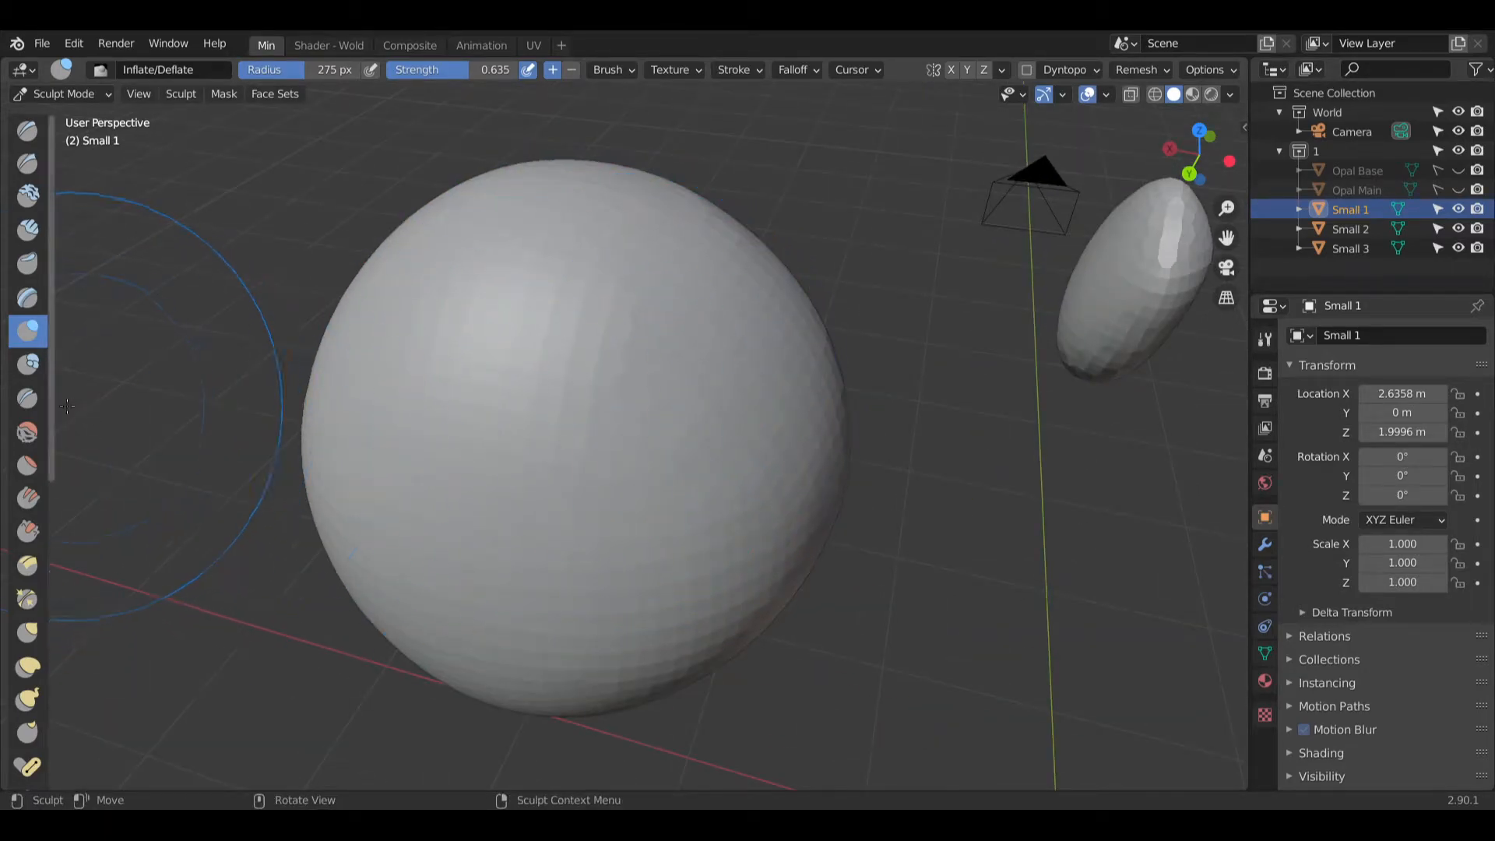
pyautogui.click(27, 397)
pyautogui.moveTo(500, 434)
pyautogui.mouseDown()
pyautogui.moveTo(609, 381)
pyautogui.moveTo(573, 260)
pyautogui.moveTo(618, 353)
pyautogui.mouseUp()
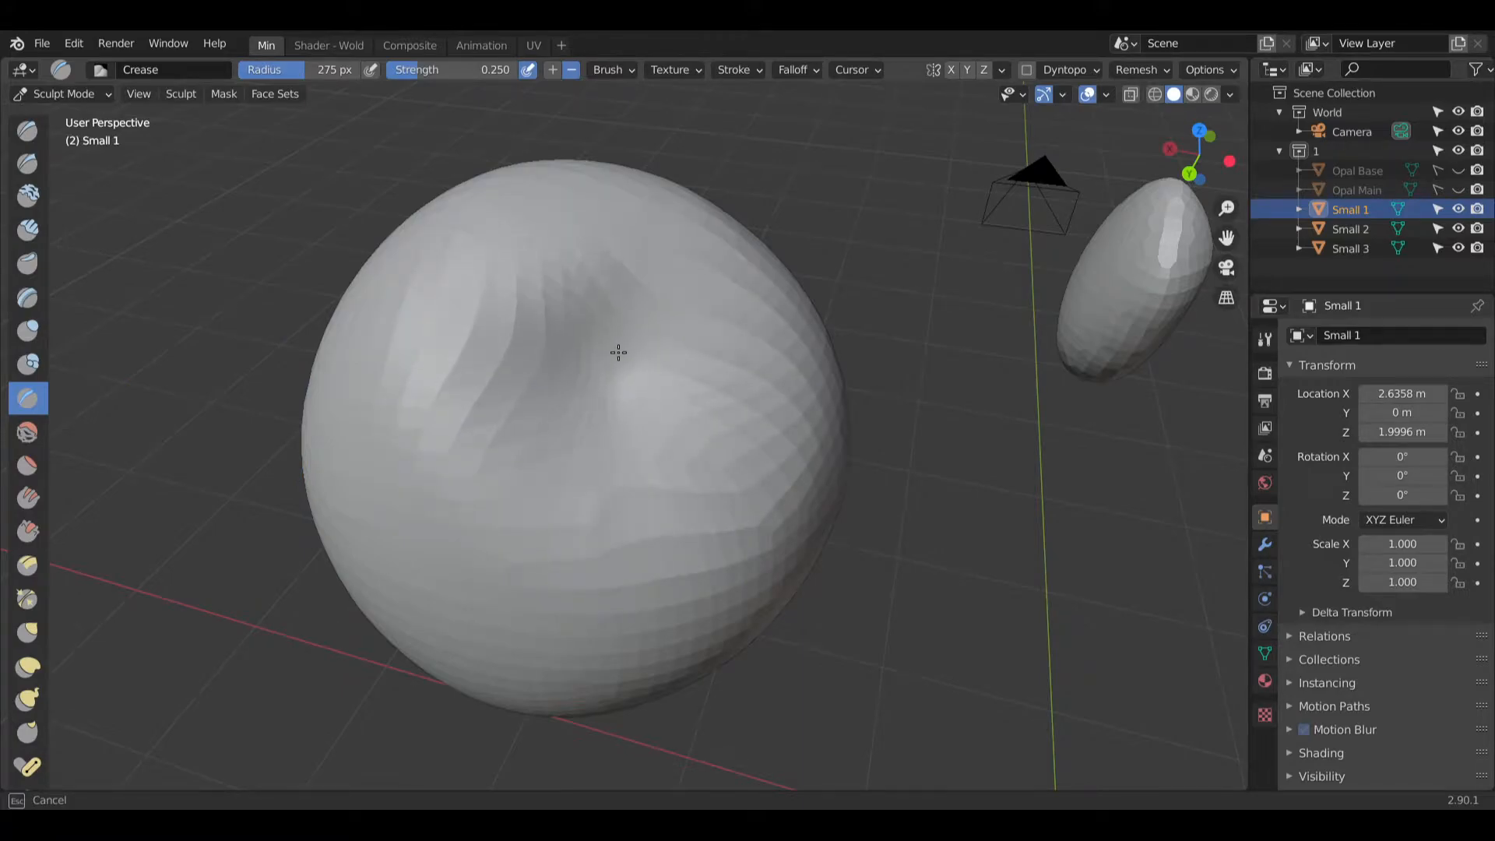
pyautogui.moveTo(733, 387); pyautogui.dragTo(701, 458)
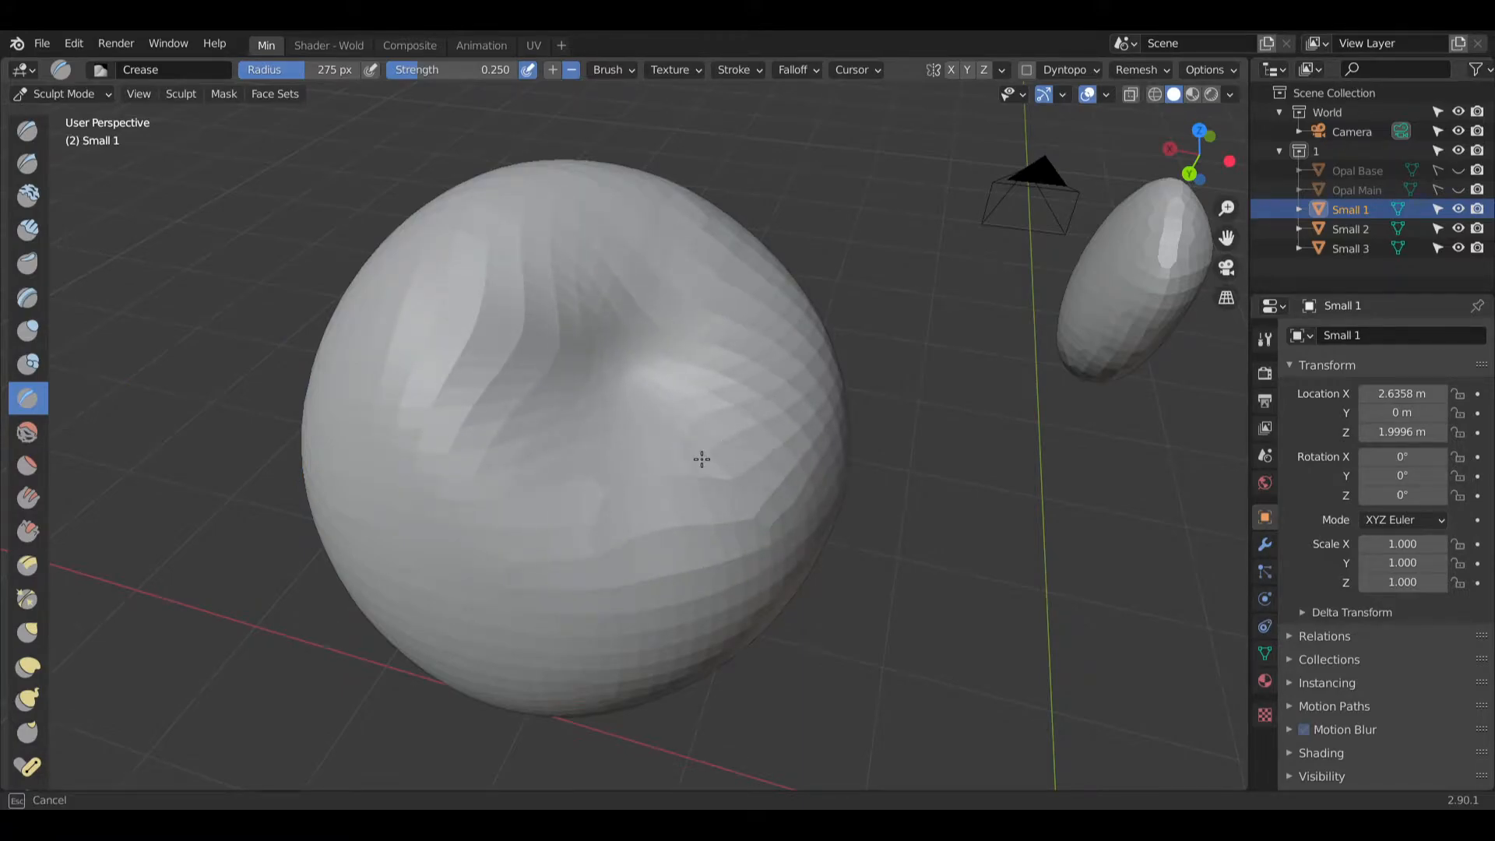
pyautogui.moveTo(899, 495); pyautogui.dragTo(920, 505)
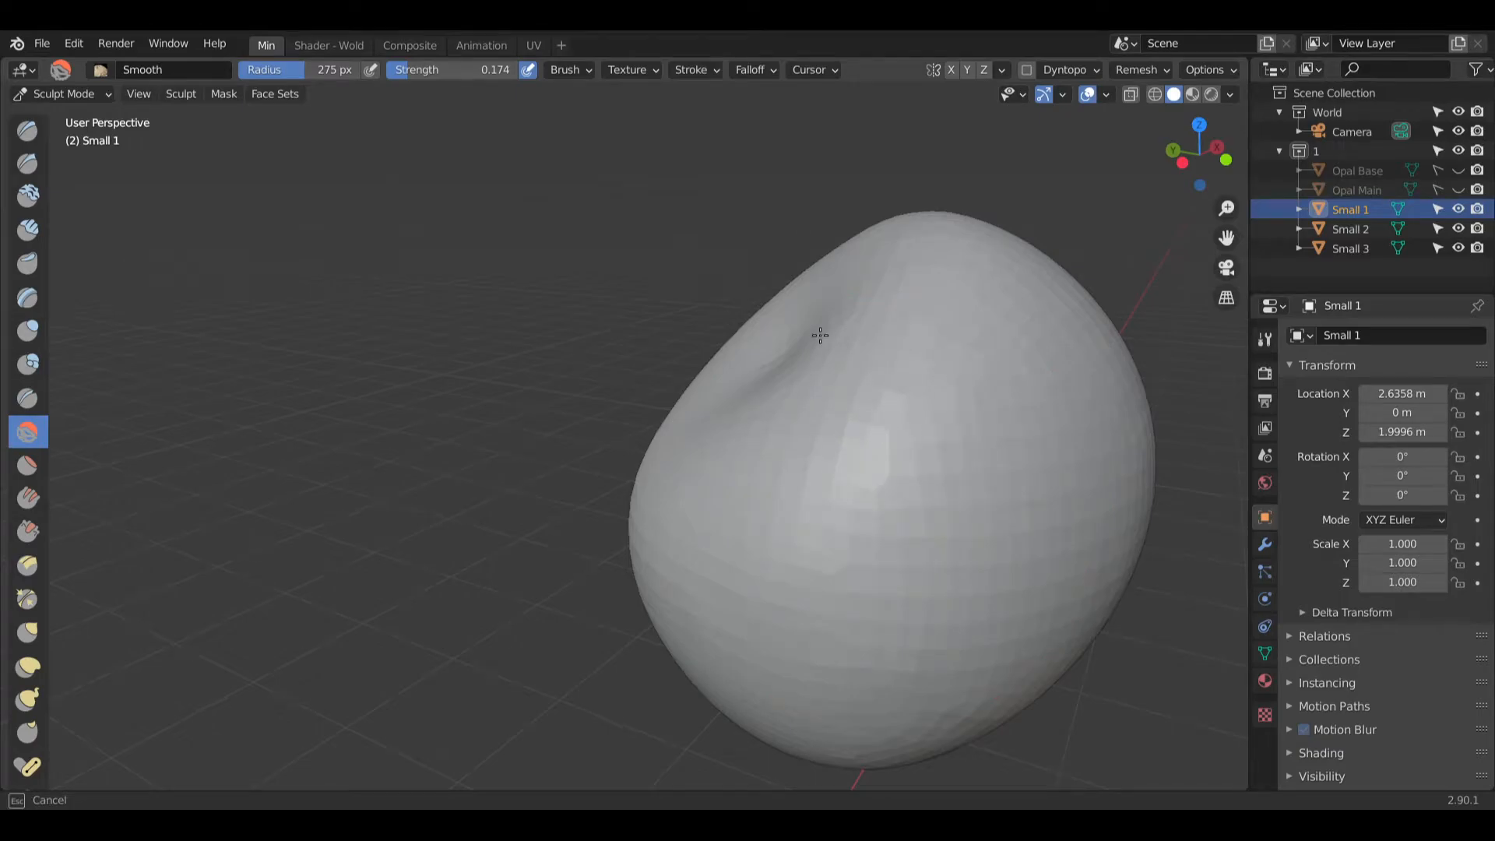
pyautogui.moveTo(819, 334); pyautogui.dragTo(711, 394)
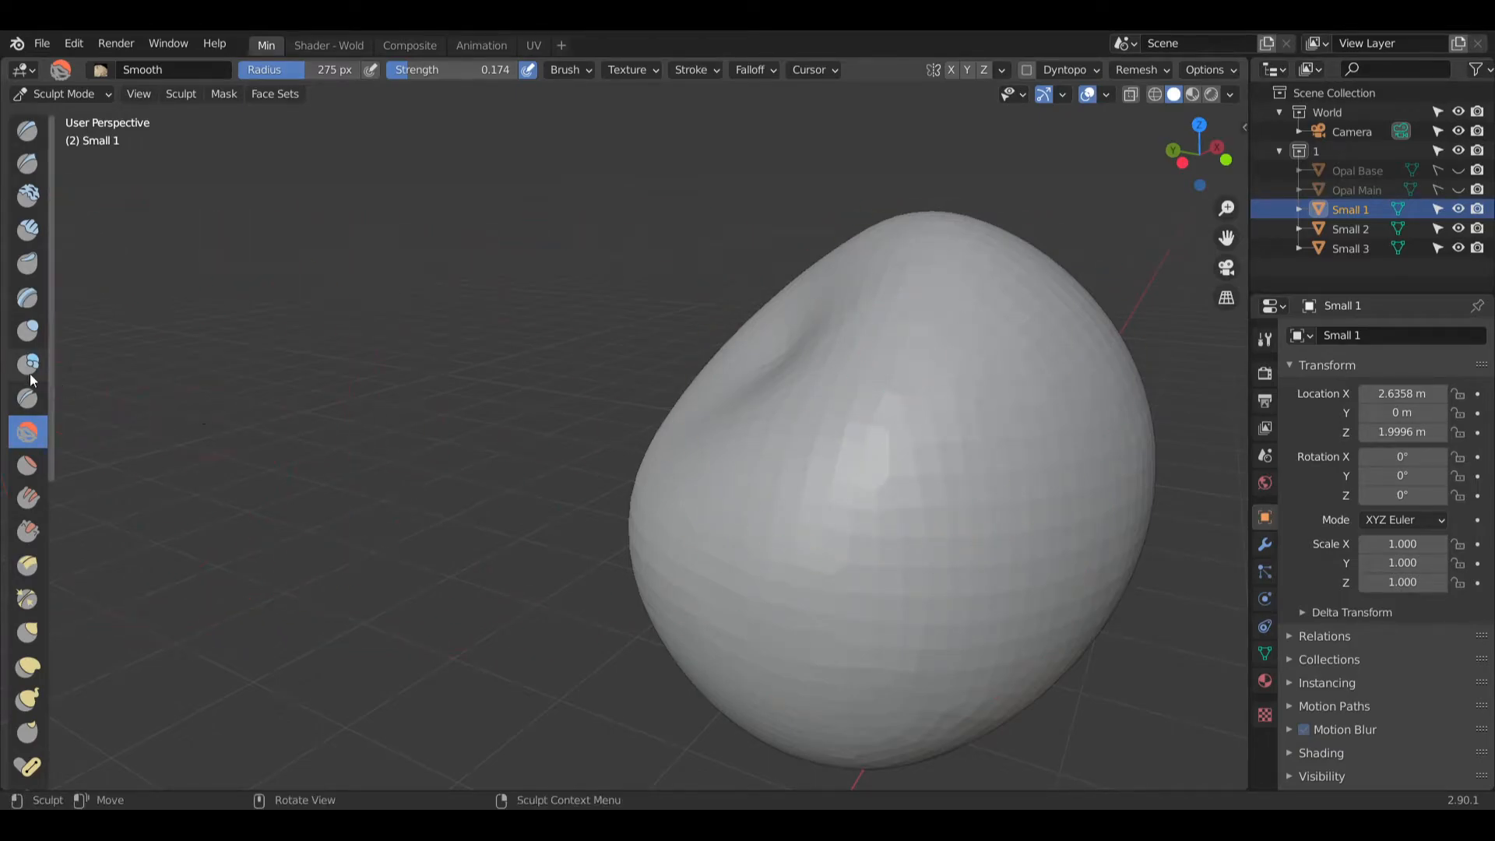
# Step: Crease a second hollow into the side of Small 1 and smooth it with the Smooth brush at 0.174 strength
pyautogui.click(30, 401)
pyautogui.moveTo(861, 444)
pyautogui.mouseDown()
pyautogui.moveTo(823, 390)
pyautogui.moveTo(847, 510)
pyautogui.mouseUp()
pyautogui.click(27, 432)
pyautogui.moveTo(879, 467); pyautogui.dragTo(1042, 434)
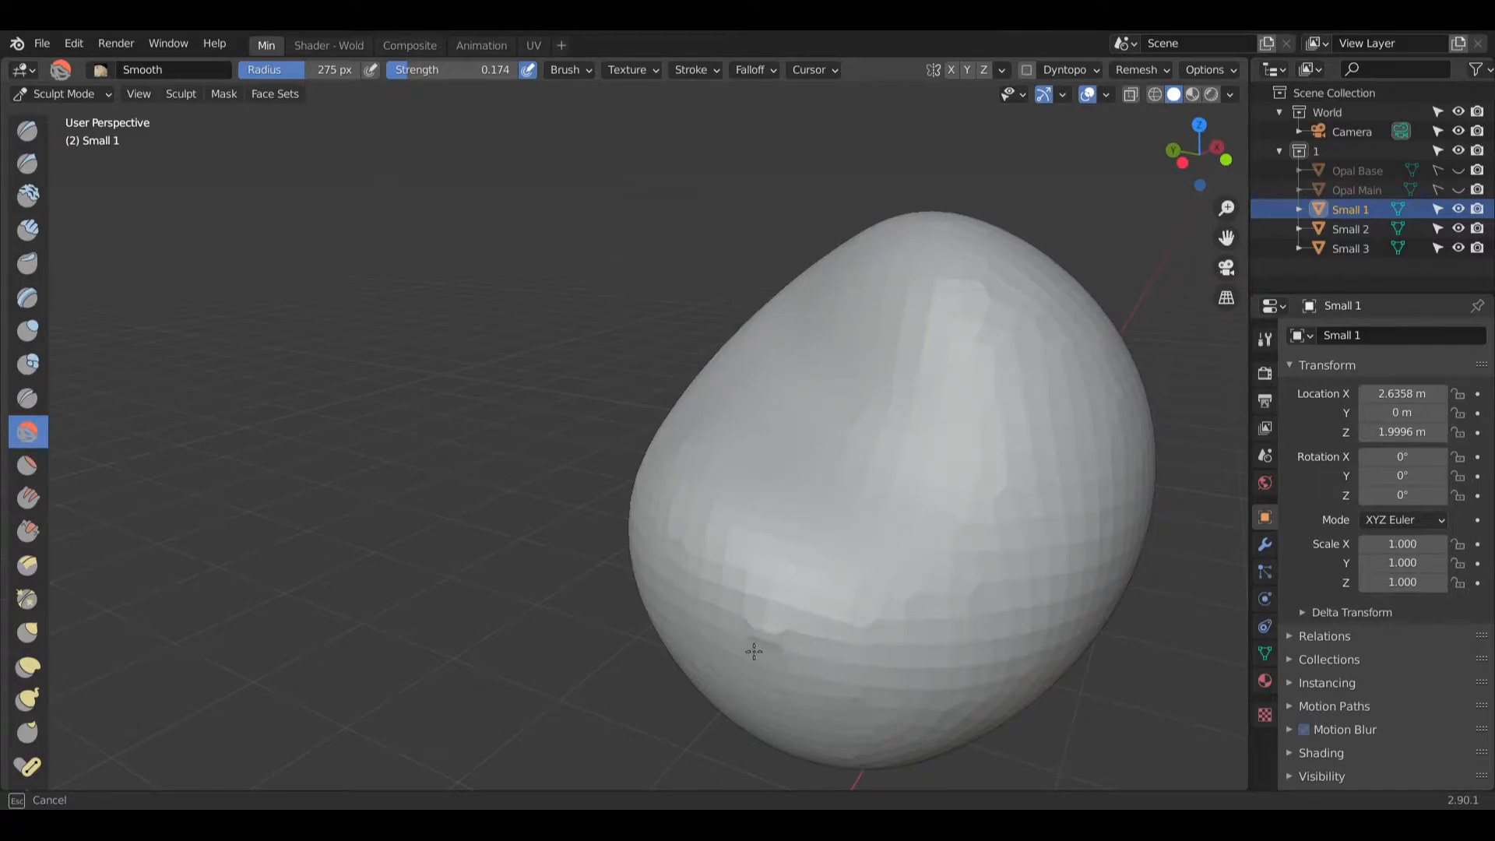
pyautogui.moveTo(965, 338); pyautogui.dragTo(956, 360)
pyautogui.moveTo(768, 620); pyautogui.dragTo(777, 646)
# Step: Smooth the jagged faces around the lower rim of Small 1's hollow with the Smooth brush
pyautogui.scroll(1, 761, 651)
pyautogui.moveTo(802, 614); pyautogui.dragTo(818, 610, button='middle')
pyautogui.keyDown('shift'); pyautogui.moveTo(818, 610); pyautogui.dragTo(823, 465, button='middle'); pyautogui.keyUp('shift')
pyautogui.scroll(3, 822, 465)
pyautogui.moveTo(681, 470); pyautogui.dragTo(659, 479)
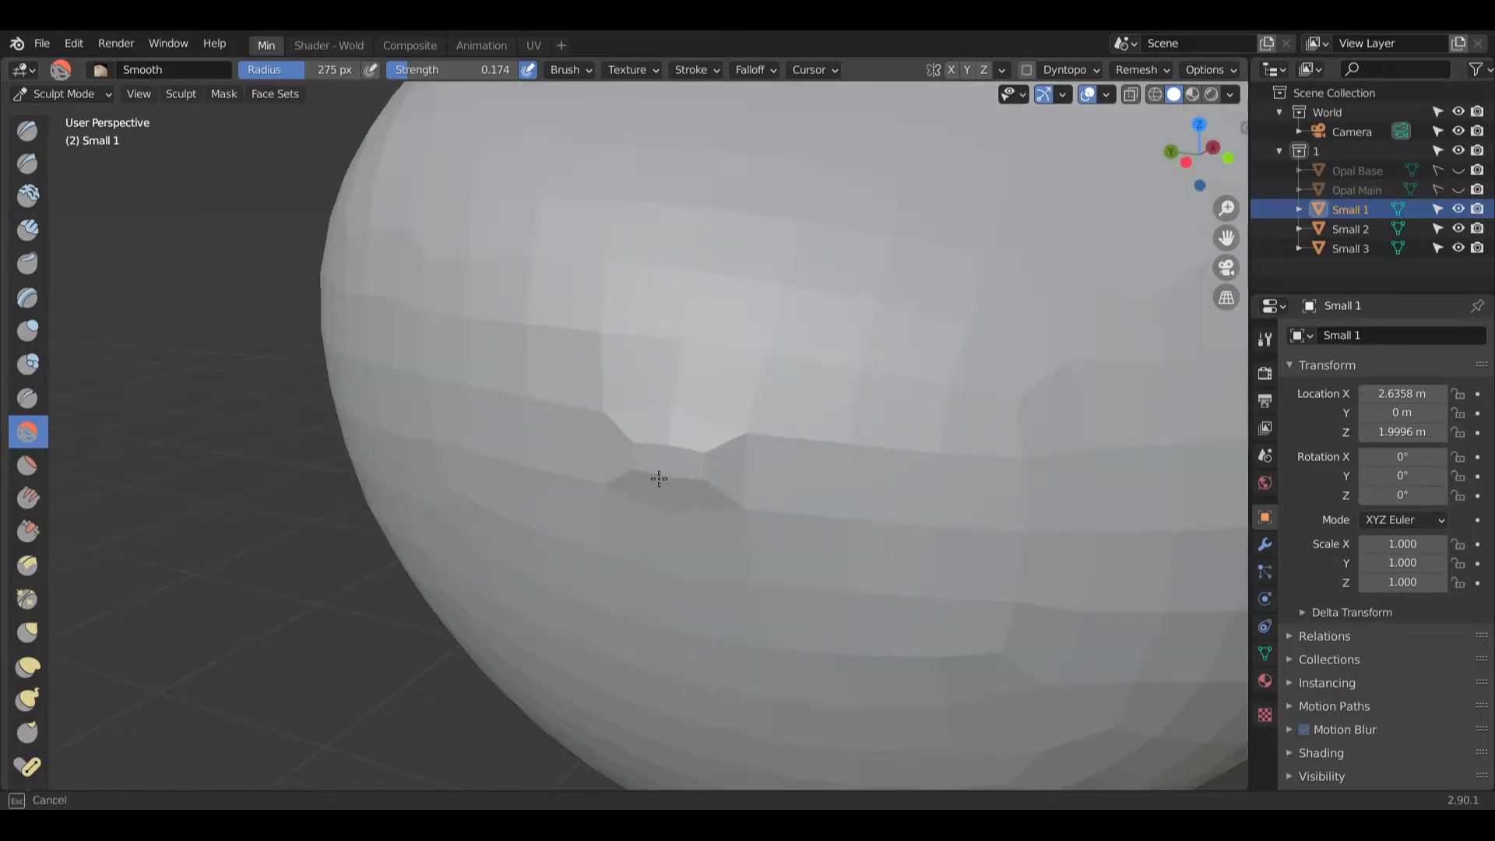
pyautogui.moveTo(711, 424)
pyautogui.mouseDown()
pyautogui.moveTo(734, 450)
pyautogui.moveTo(749, 436)
pyautogui.moveTo(752, 374)
pyautogui.moveTo(923, 378)
pyautogui.mouseUp()
pyautogui.scroll(-1, 892, 427)
pyautogui.scroll(-4, 887, 389)
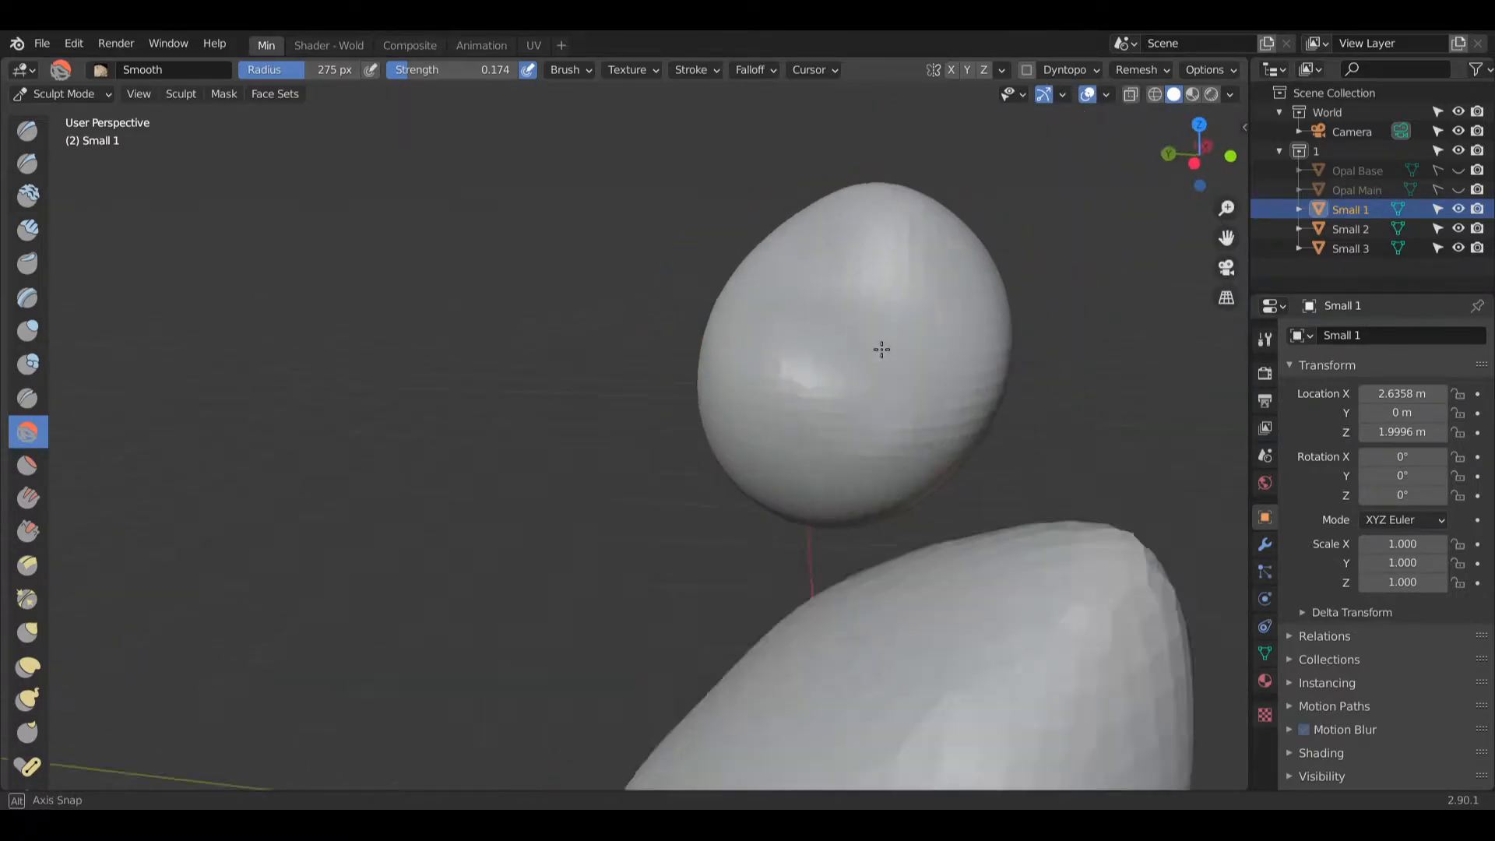
# Step: Return Small 1 to Object Mode and scale it uniformly to 0.720
pyautogui.moveTo(880, 348)
pyautogui.mouseDown(button='middle')
pyautogui.moveTo(895, 394)
pyautogui.moveTo(864, 371)
pyautogui.moveTo(1000, 386)
pyautogui.moveTo(727, 427)
pyautogui.moveTo(720, 404)
pyautogui.moveTo(596, 335)
pyautogui.moveTo(750, 369)
pyautogui.mouseUp(button='middle')
pyautogui.scroll(-4, 597, 335)
pyautogui.click(74, 94)
pyautogui.click(72, 116)
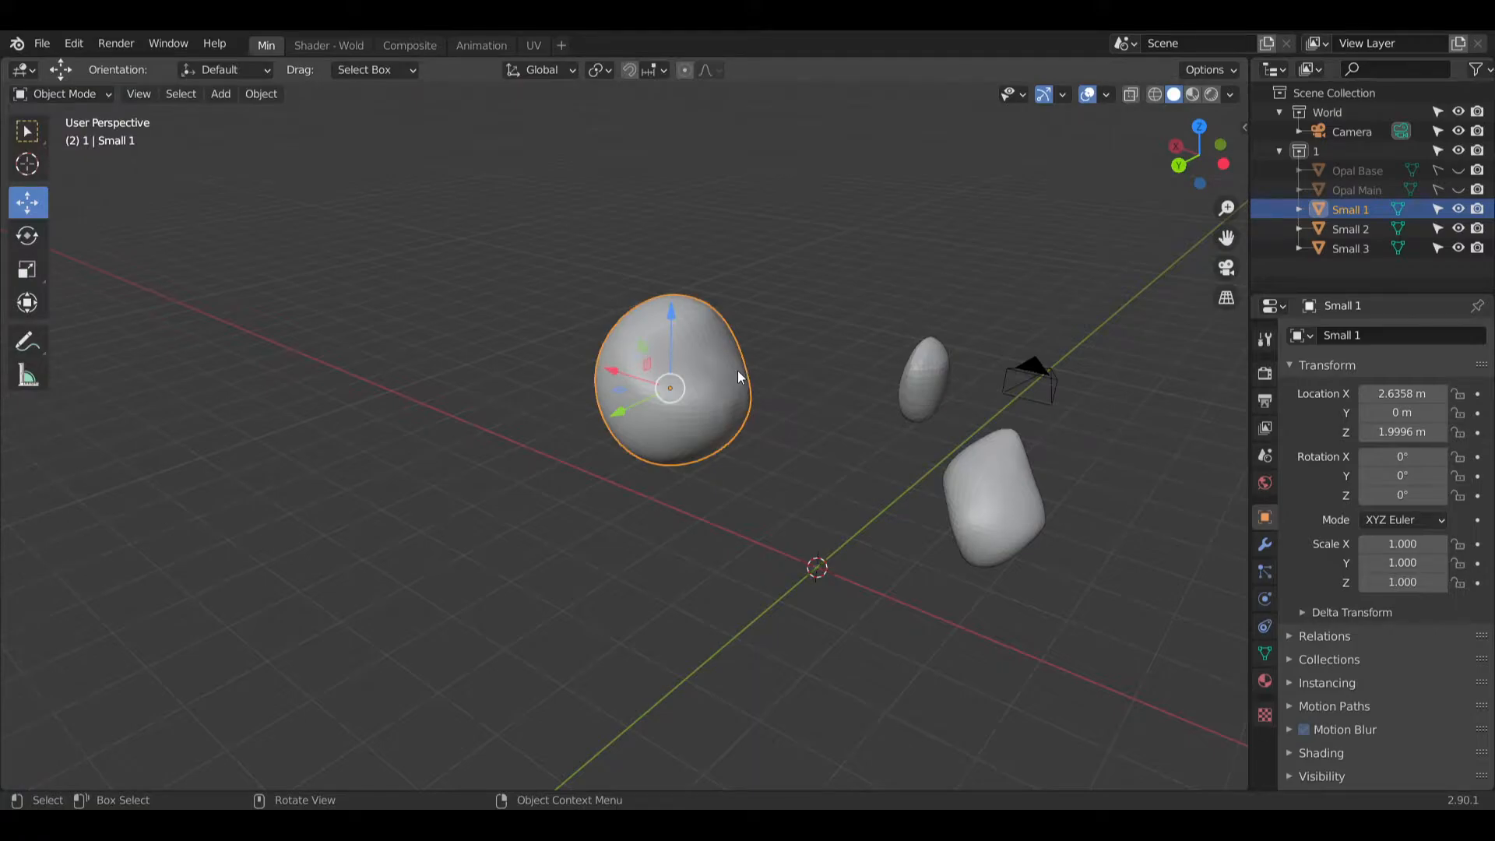
pyautogui.click(28, 270)
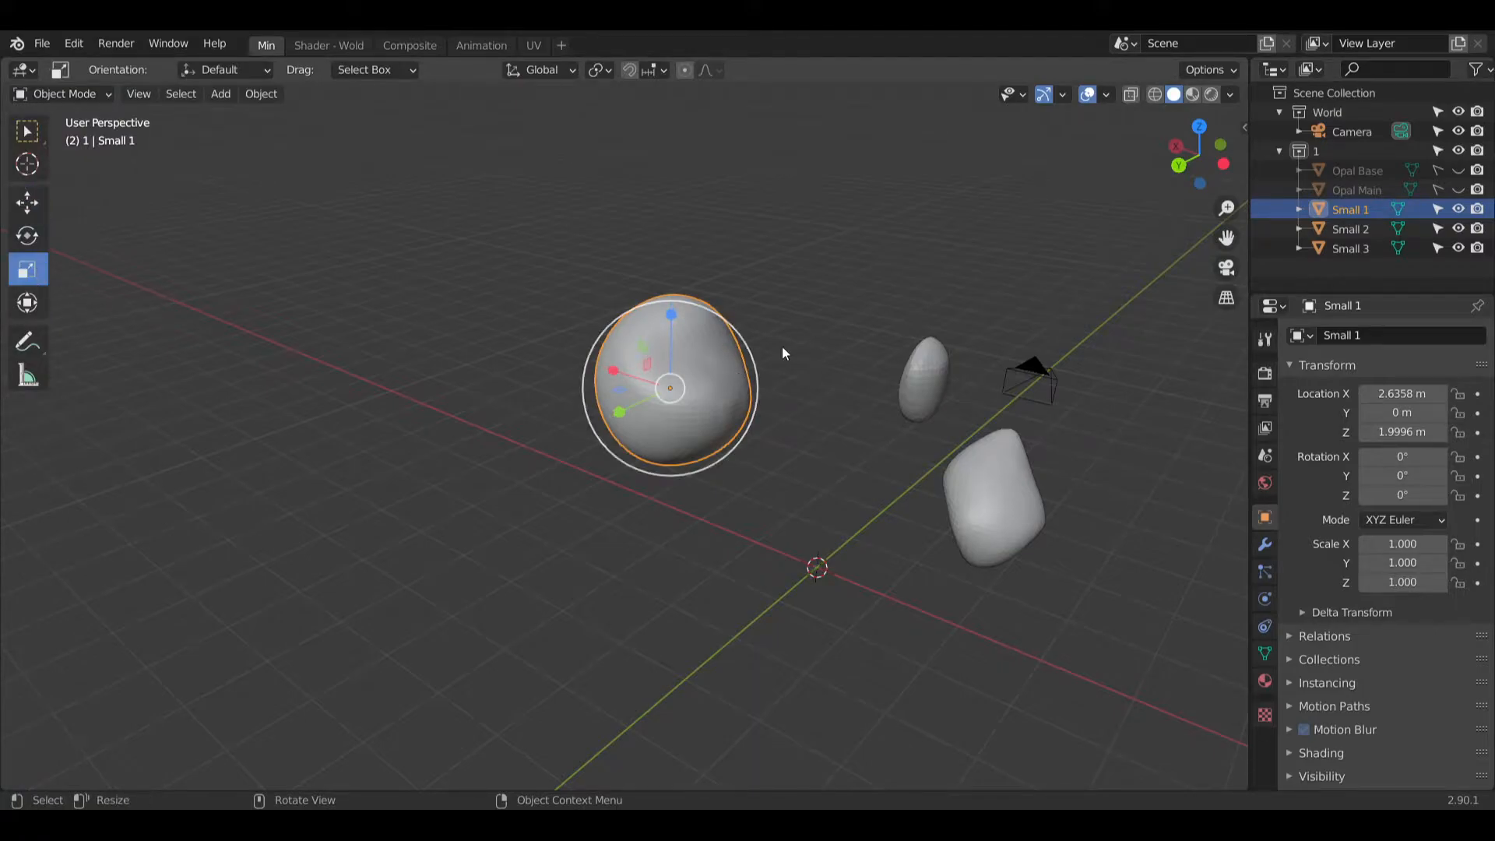
pyautogui.press('s')
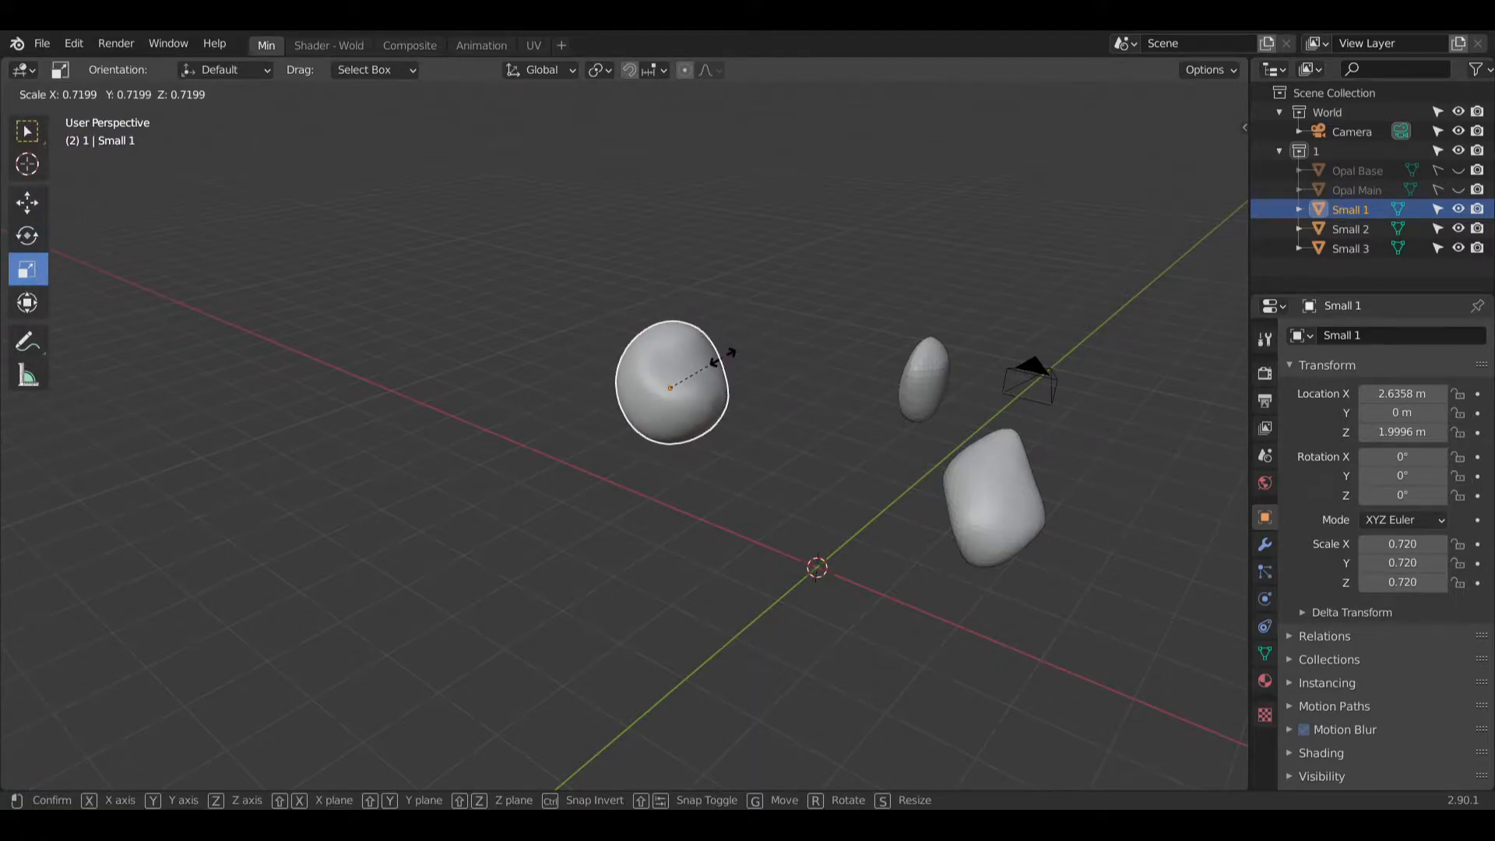
pyautogui.click(710, 352)
# Step: Unhide Opal Main and Opal Base to compare them with the small stones
pyautogui.moveTo(711, 352); pyautogui.dragTo(892, 278, button='middle')
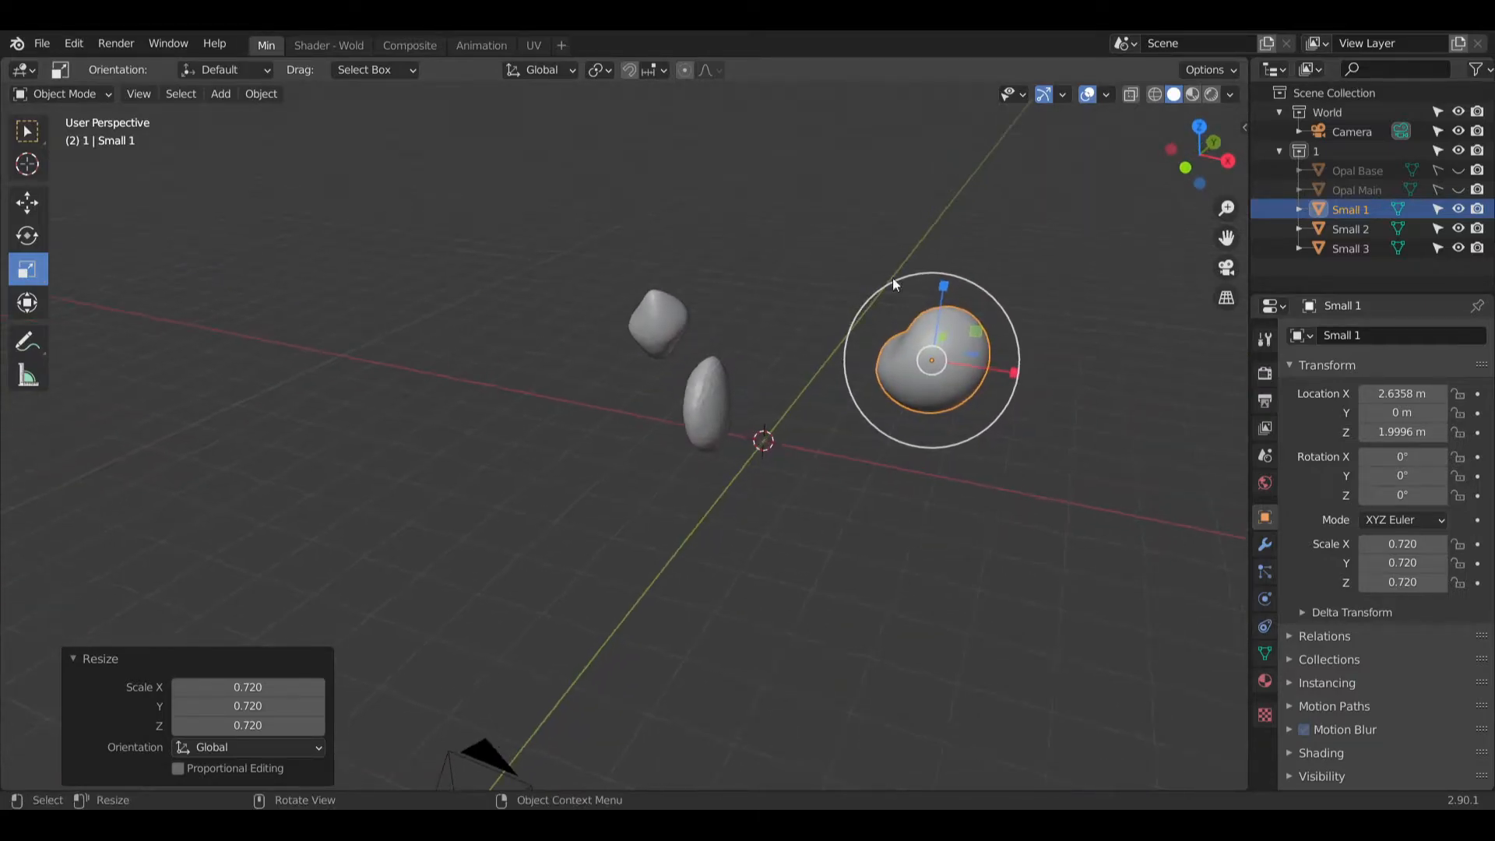
pyautogui.click(1458, 190)
pyautogui.click(1458, 170)
pyautogui.moveTo(973, 386); pyautogui.dragTo(798, 445, button='middle')
pyautogui.moveTo(798, 446)
pyautogui.mouseDown(button='middle')
pyautogui.moveTo(735, 463)
pyautogui.moveTo(797, 444)
pyautogui.mouseUp(button='middle')
pyautogui.moveTo(699, 526); pyautogui.dragTo(955, 350, button='middle')
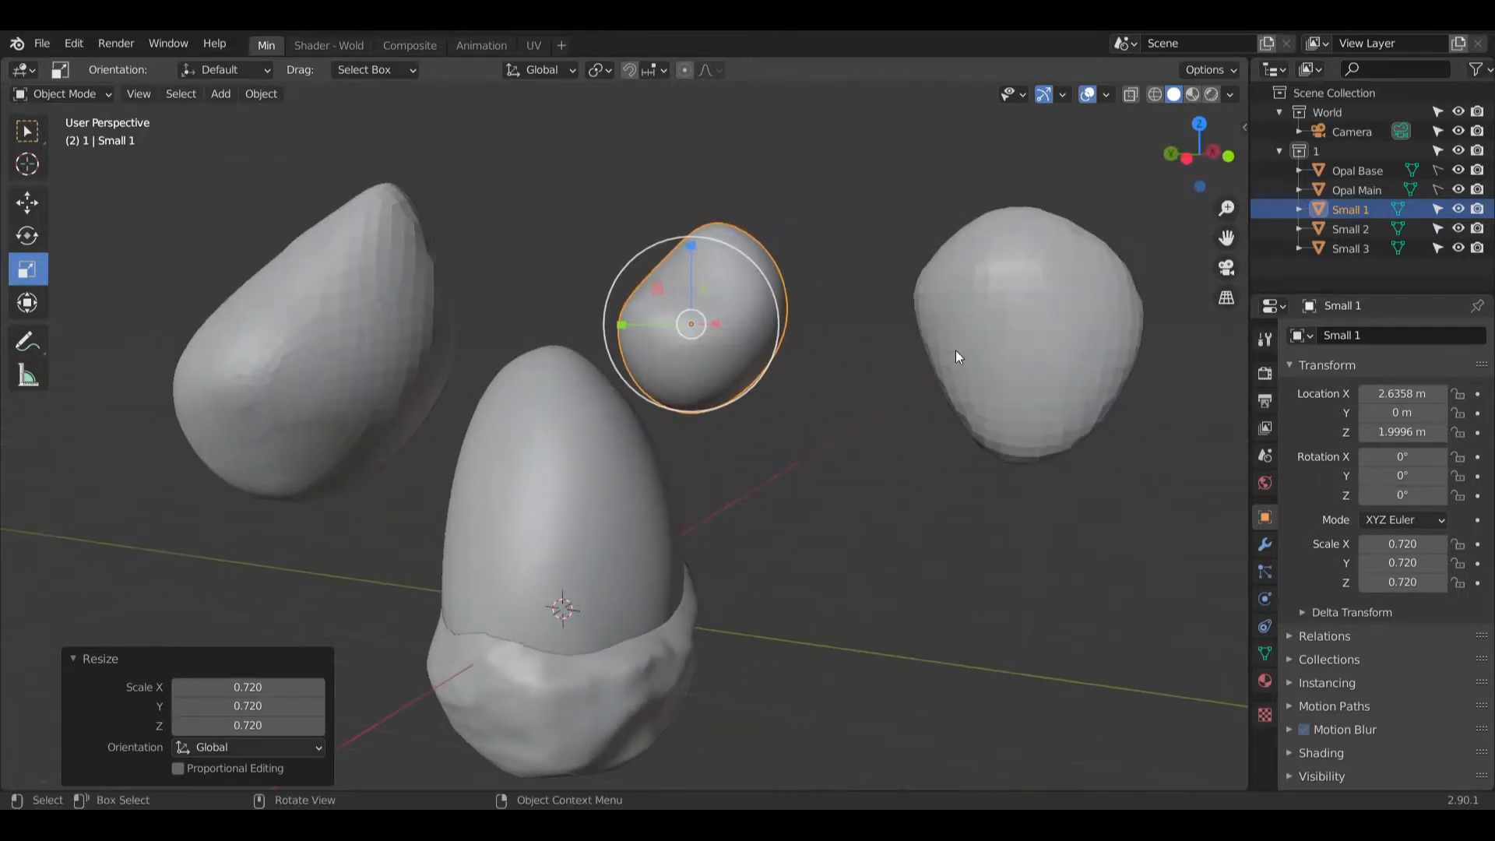
# Step: Shrink Small 1 uniformly to a scale of about 0.195
pyautogui.moveTo(740, 302); pyautogui.dragTo(923, 283, button='middle')
pyautogui.moveTo(970, 265); pyautogui.dragTo(907, 256)
pyautogui.moveTo(908, 259); pyautogui.dragTo(919, 259, button='middle')
pyautogui.keyDown('shift'); pyautogui.moveTo(918, 260); pyautogui.dragTo(892, 306, button='middle'); pyautogui.keyUp('shift')
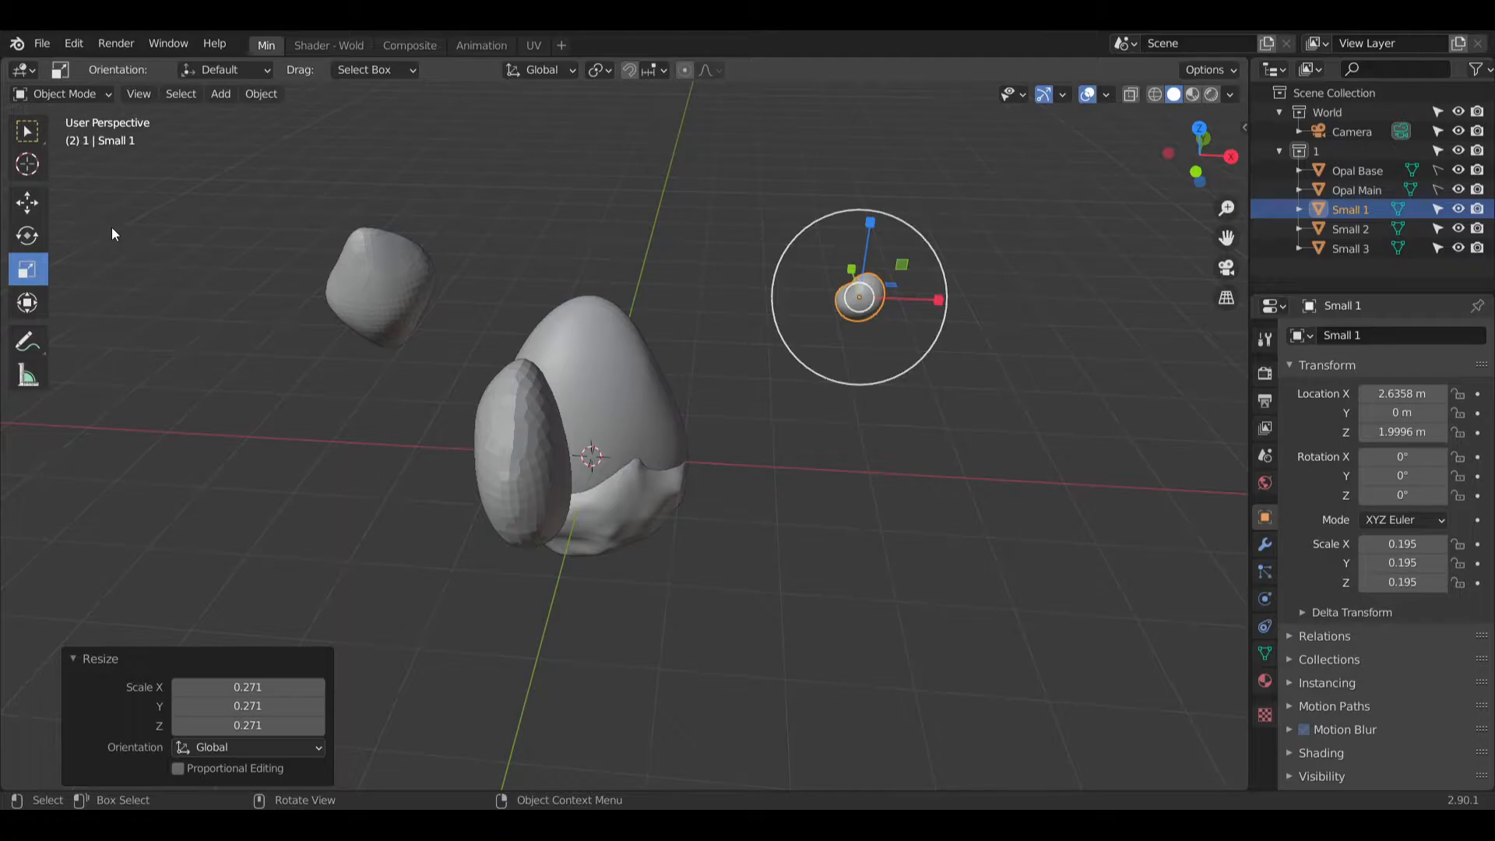
# Step: Move Small 1 close beside the opal egg, to about X 1.812 m and Z 0.968 m
pyautogui.click(29, 204)
pyautogui.moveTo(934, 309); pyautogui.dragTo(855, 296)
pyautogui.moveTo(778, 234); pyautogui.dragTo(773, 305)
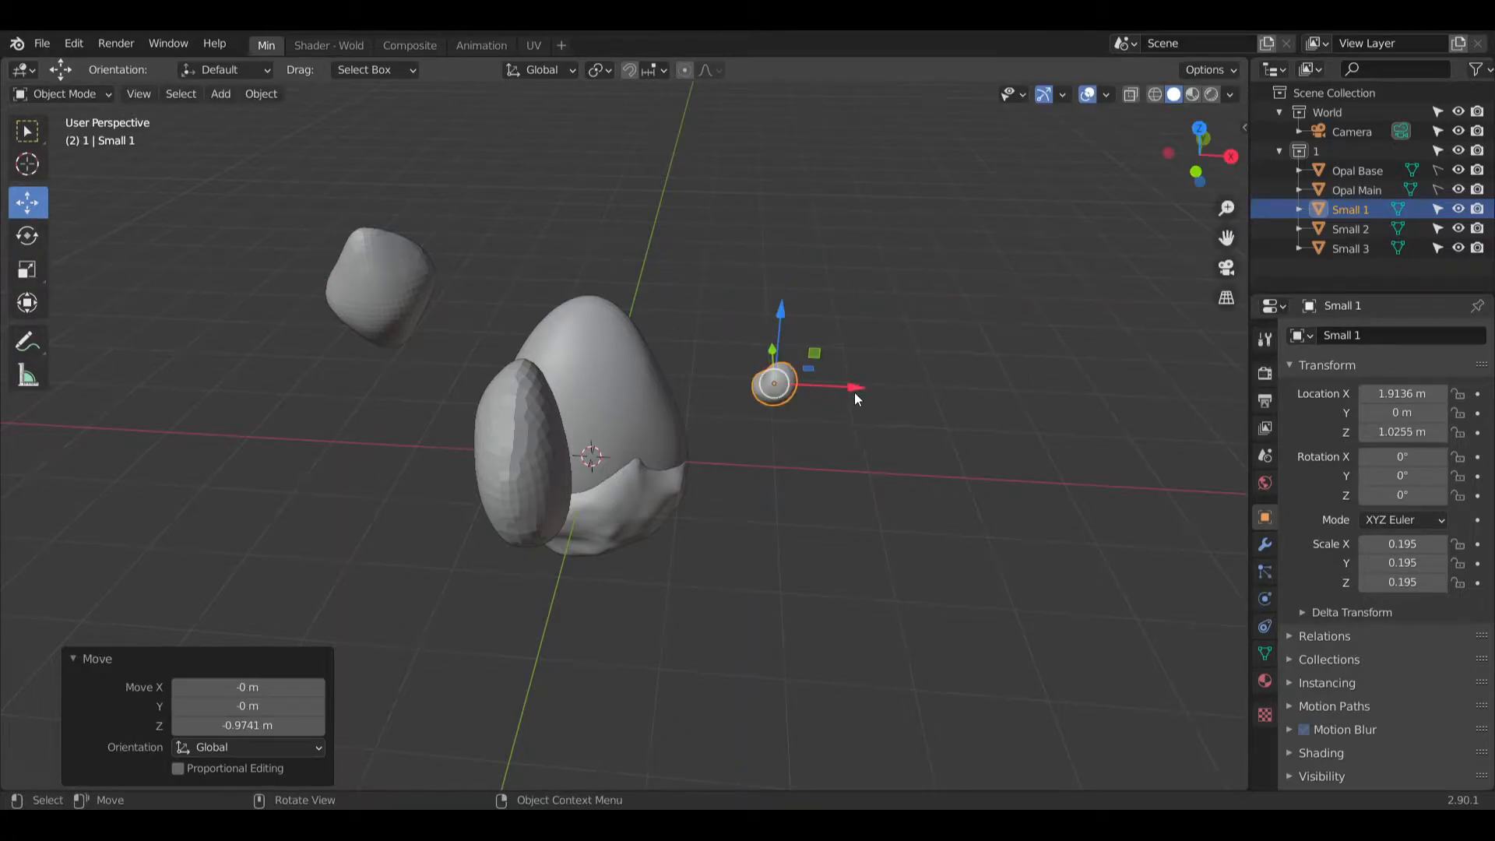
pyautogui.moveTo(855, 389); pyautogui.dragTo(846, 388)
pyautogui.moveTo(772, 315); pyautogui.dragTo(772, 322)
# Step: Lower Small 2 to about Z 1.376 m, scale it uniformly to 0.550 and rotate it to about -10.1°, 0.67°, 44.2°
pyautogui.moveTo(767, 404); pyautogui.dragTo(829, 389, button='middle')
pyautogui.click(549, 440)
pyautogui.moveTo(550, 440); pyautogui.dragTo(481, 421, button='middle')
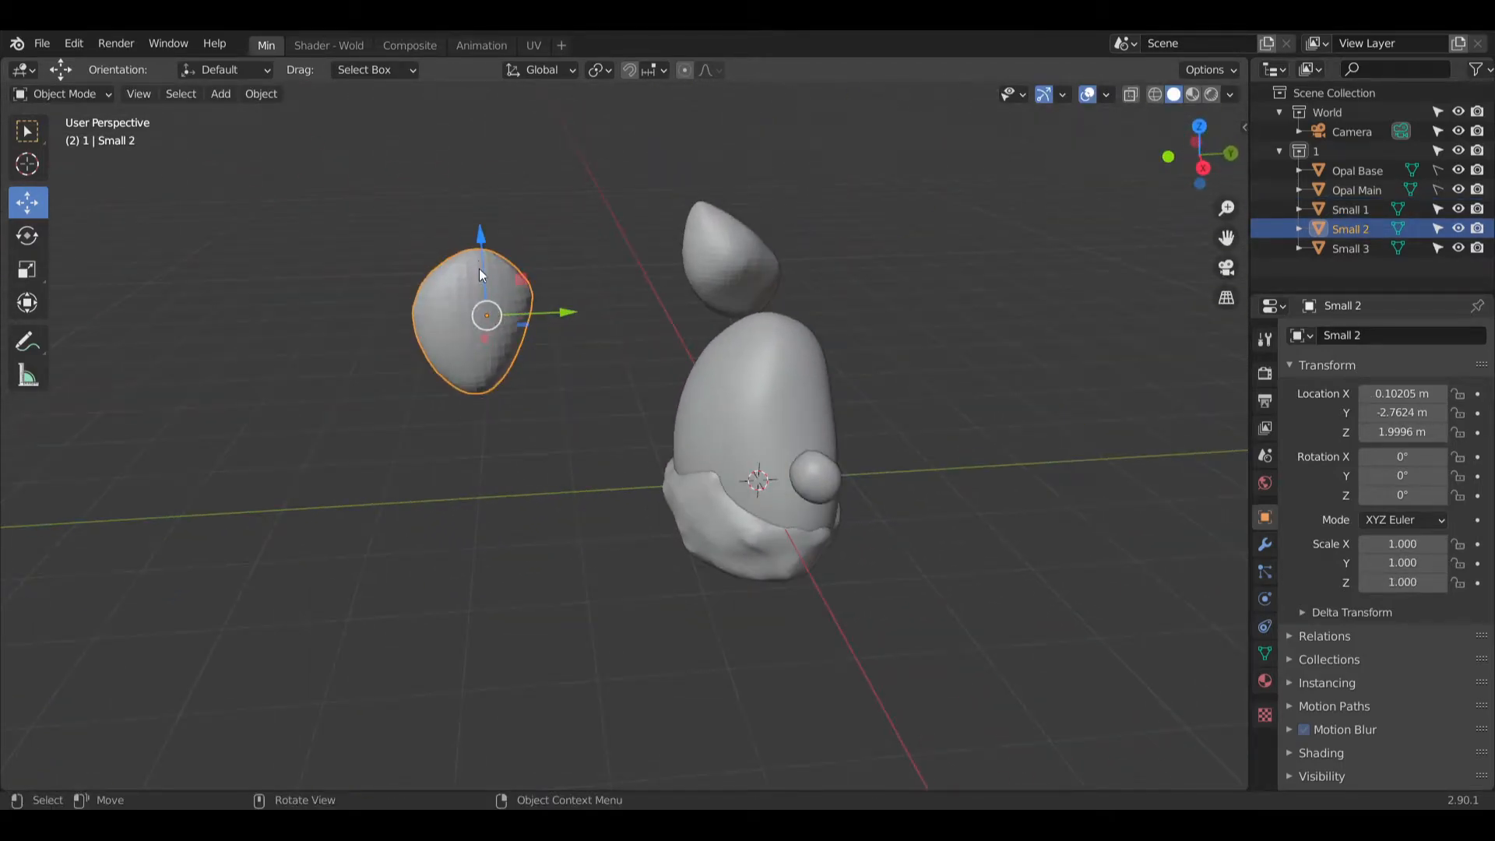
pyautogui.moveTo(481, 274); pyautogui.dragTo(479, 331)
pyautogui.moveTo(568, 374); pyautogui.dragTo(666, 324)
pyautogui.click(28, 303)
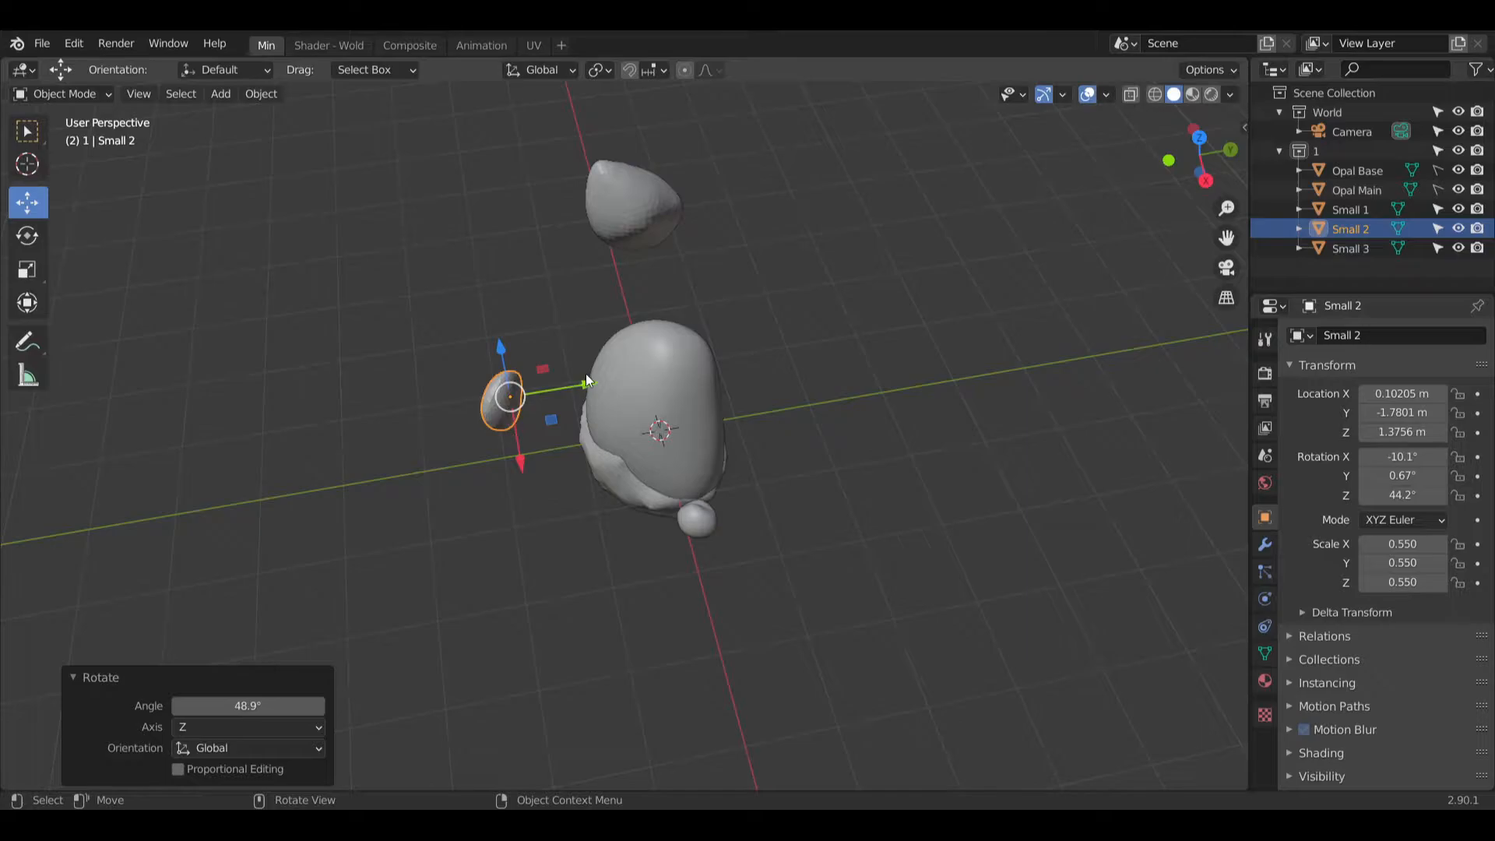
# Step: Move Small 2 across to the other side of the egg, to about X 1.277 m and Y 1.647 m
pyautogui.moveTo(585, 380); pyautogui.dragTo(862, 395)
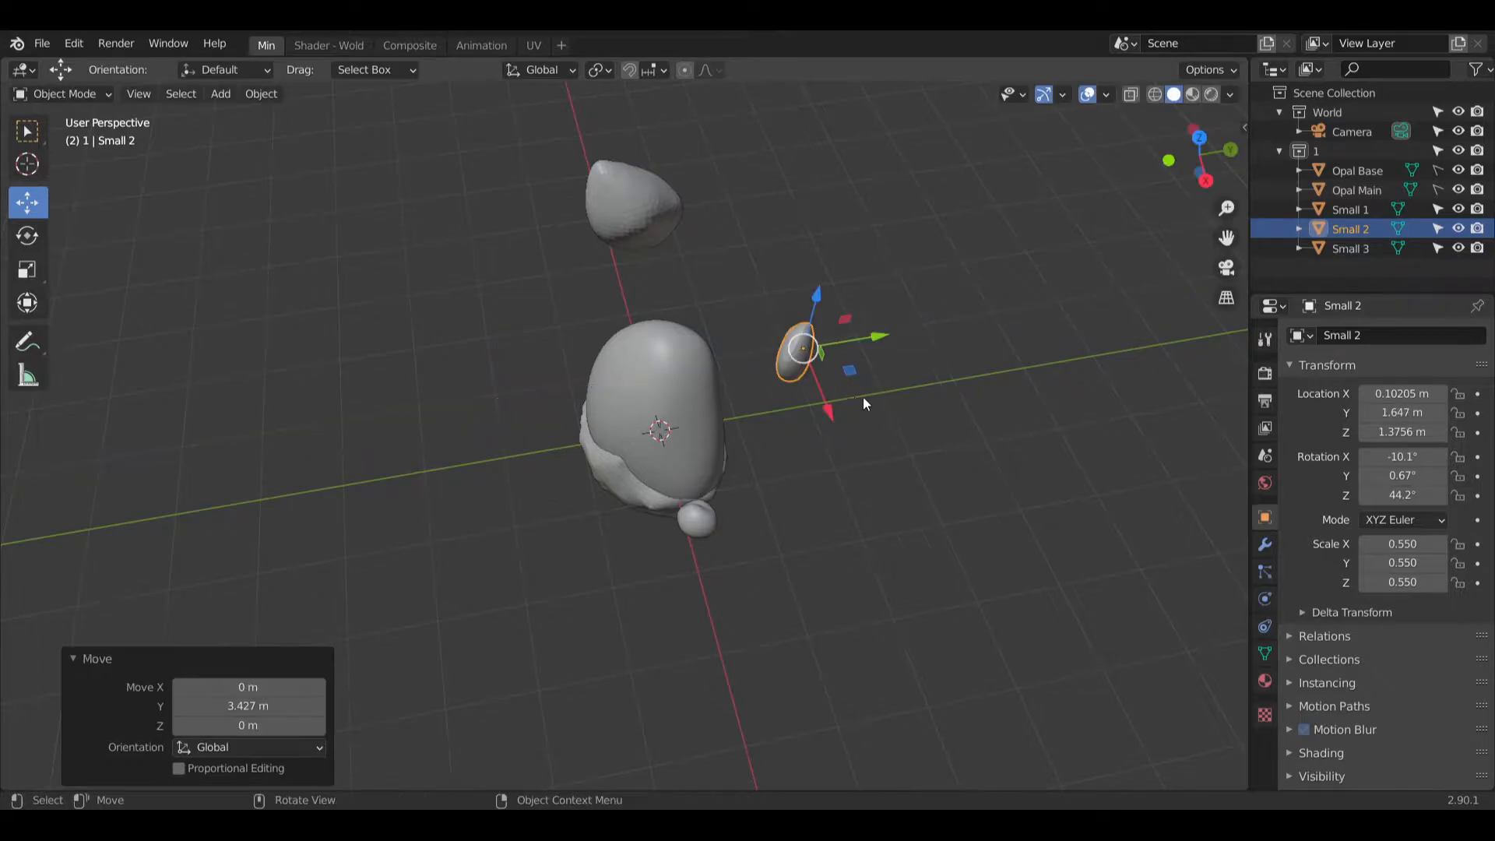
pyautogui.moveTo(862, 395); pyautogui.dragTo(885, 430, button='middle')
pyautogui.moveTo(885, 429); pyautogui.dragTo(956, 433)
pyautogui.moveTo(956, 433)
pyautogui.mouseDown(button='middle')
pyautogui.moveTo(928, 420)
pyautogui.moveTo(951, 403)
pyautogui.moveTo(941, 414)
pyautogui.mouseUp(button='middle')
pyautogui.moveTo(941, 413); pyautogui.dragTo(965, 422)
pyautogui.click(1062, 435)
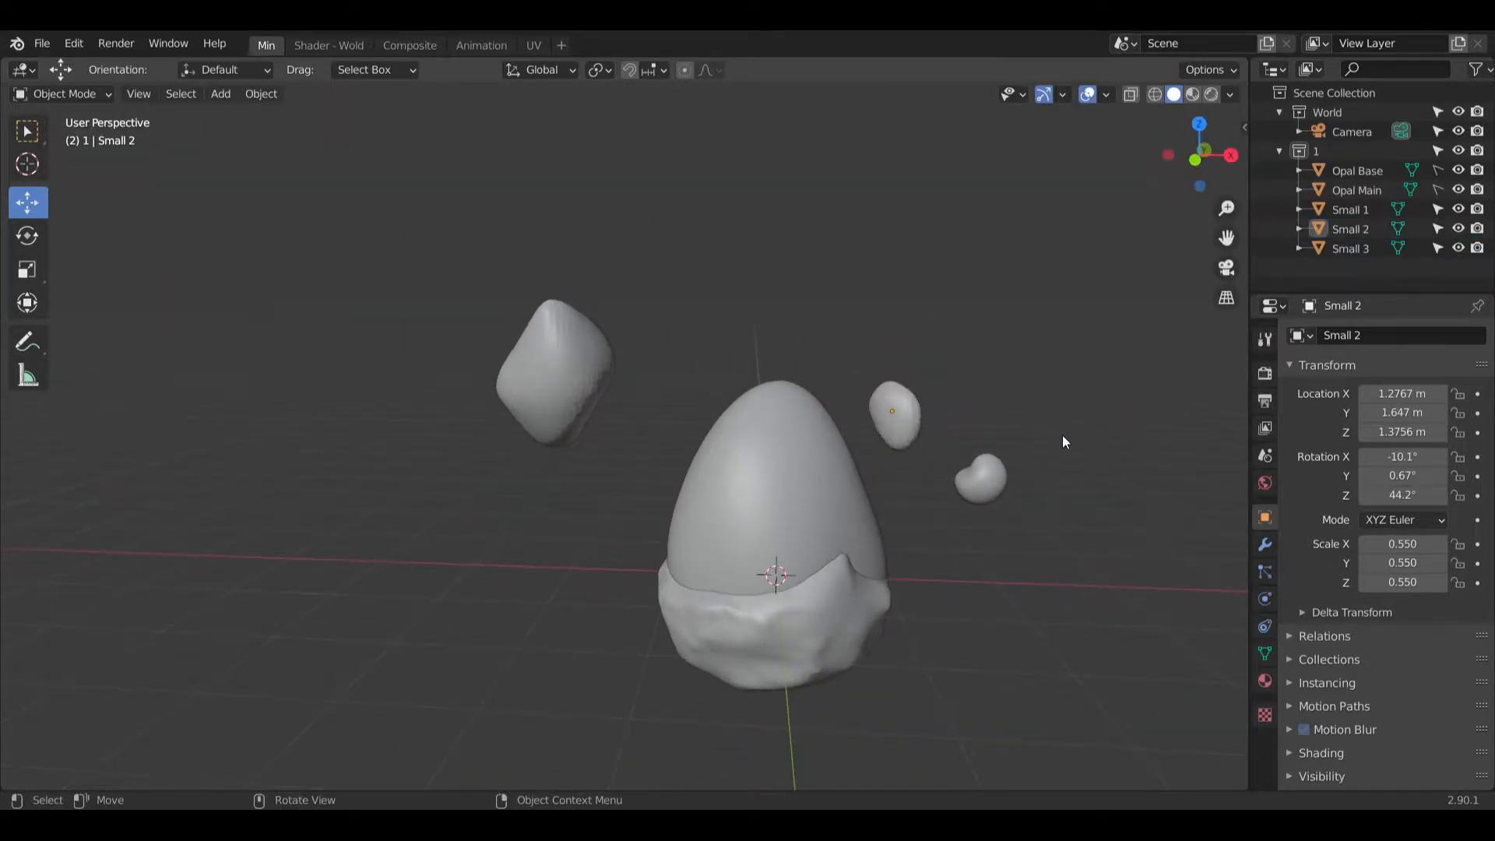
# Step: Select Small 3 and scale it down uniformly to about 0.522
pyautogui.moveTo(1062, 434); pyautogui.dragTo(568, 353, button='middle')
pyautogui.click(459, 395)
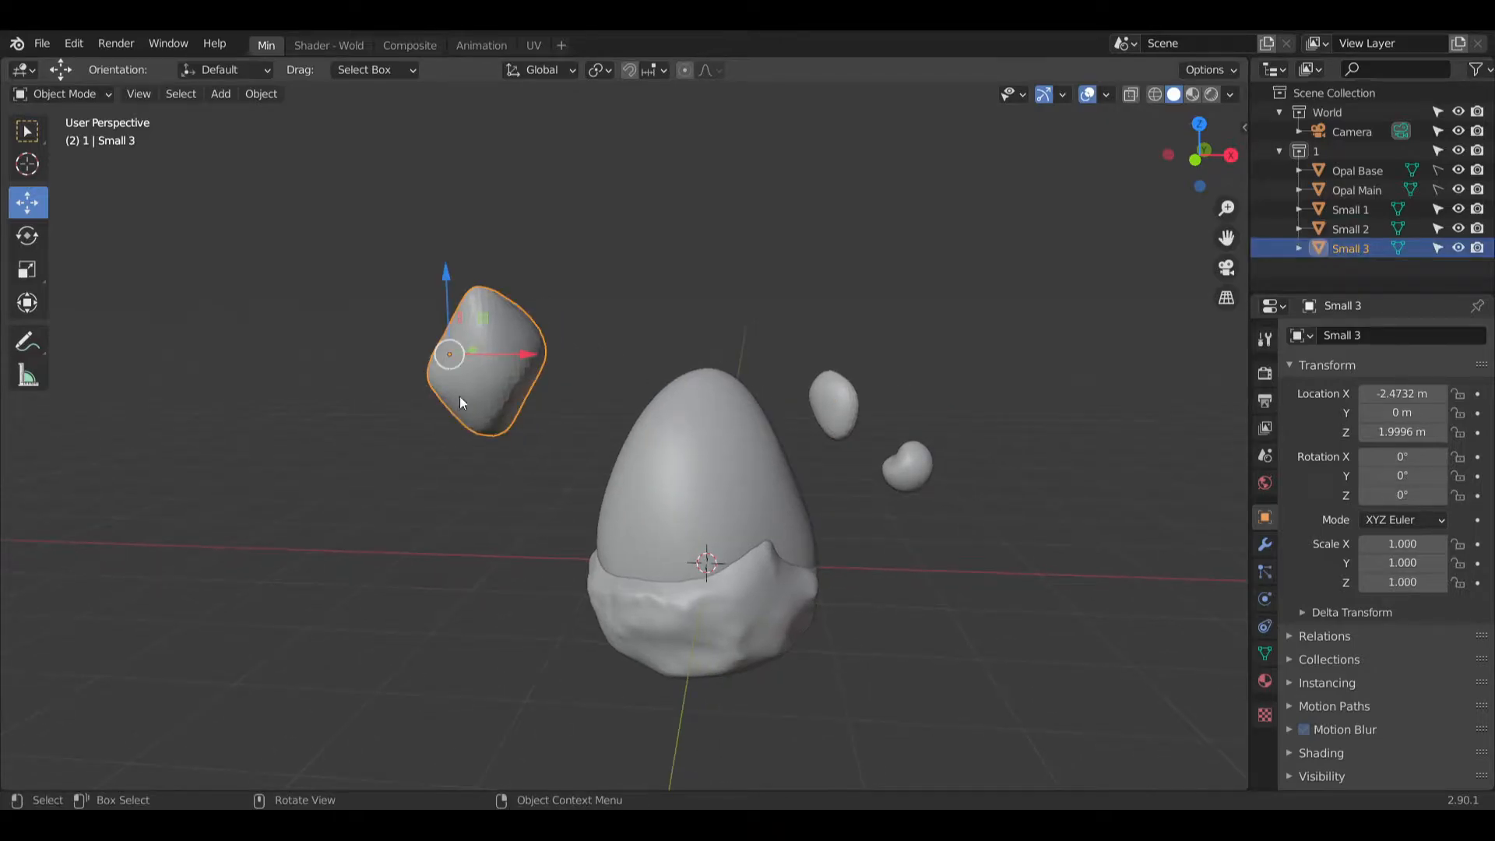
pyautogui.click(27, 235)
pyautogui.click(27, 269)
pyautogui.moveTo(537, 331); pyautogui.dragTo(494, 355)
# Step: Move Small 3 down and closer to the egg, to about X -1.649 m and Z 1.239 m
pyautogui.click(27, 203)
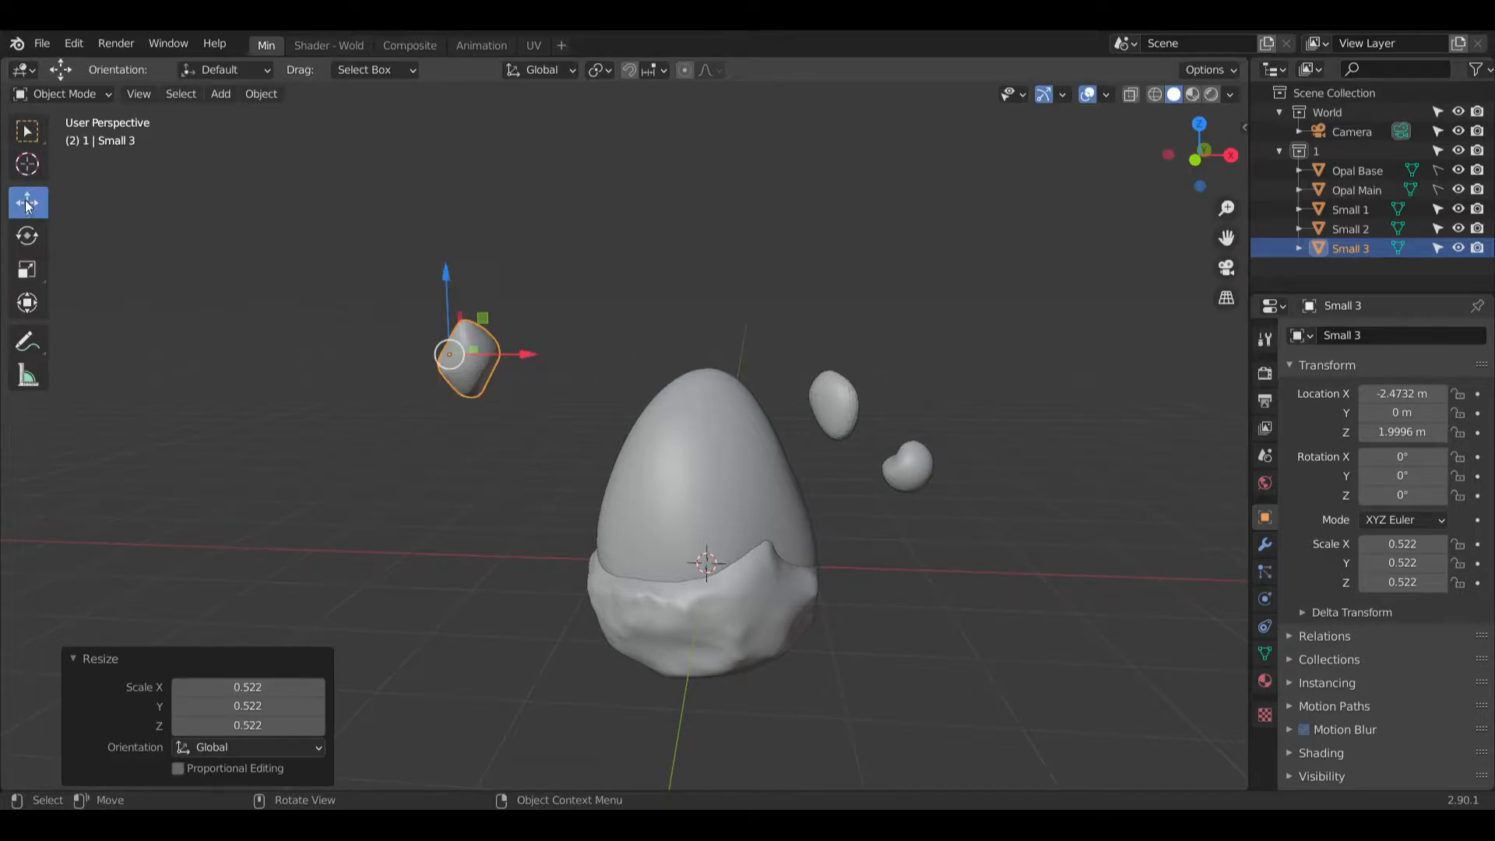
pyautogui.moveTo(447, 273); pyautogui.dragTo(437, 350)
pyautogui.moveTo(474, 409); pyautogui.dragTo(544, 396, button='middle')
pyautogui.moveTo(550, 412); pyautogui.dragTo(643, 424)
pyautogui.moveTo(876, 424); pyautogui.dragTo(795, 404, button='middle')
pyautogui.click(825, 444)
# Step: Apply smooth shading to Small 3, Small 2 and Small 1 in turn
pyautogui.scroll(6, 798, 401)
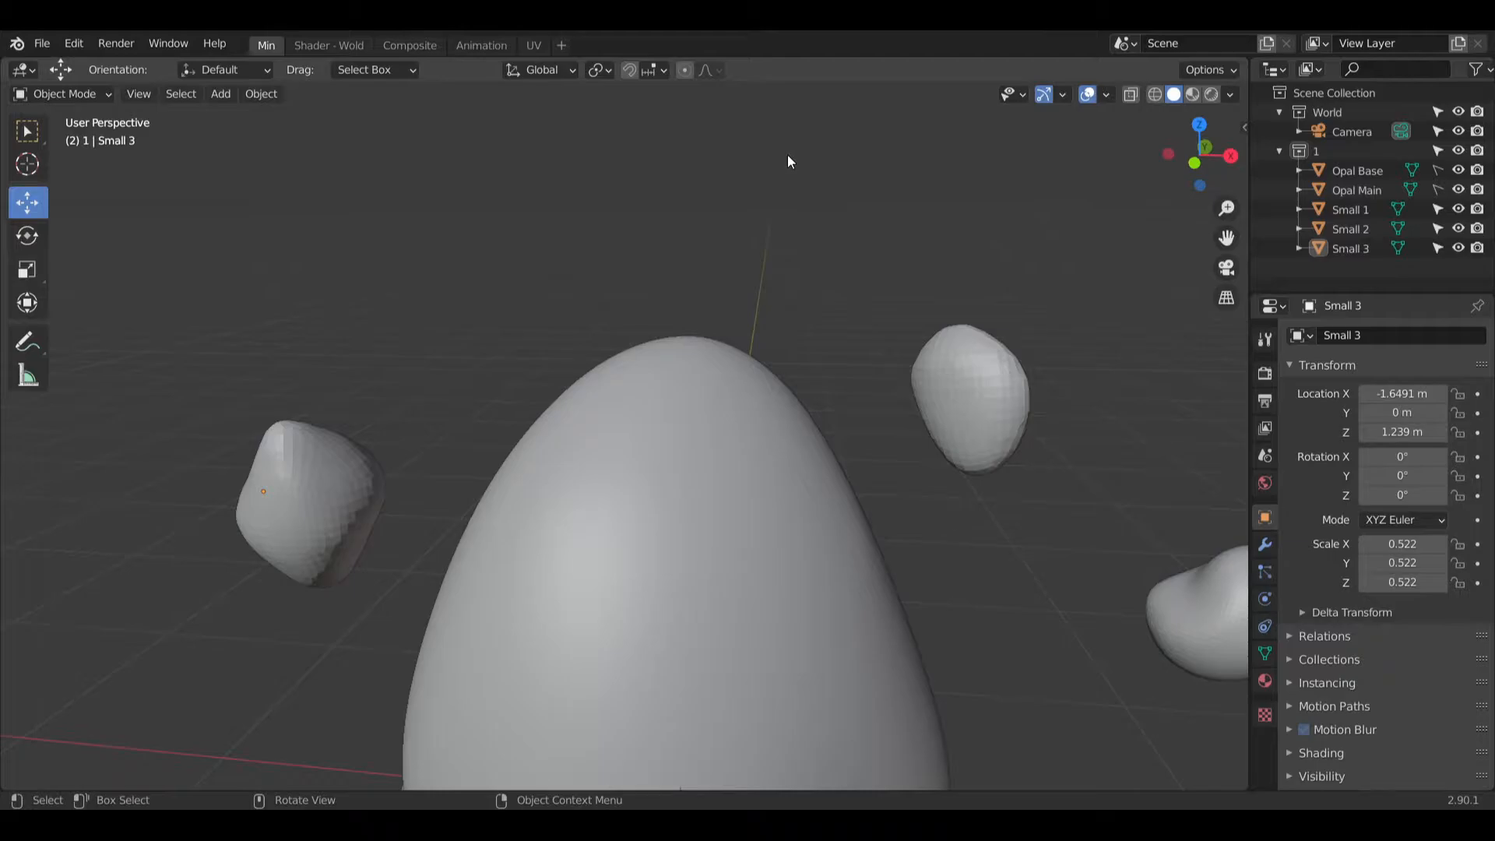
pyautogui.scroll(-7, 702, 412)
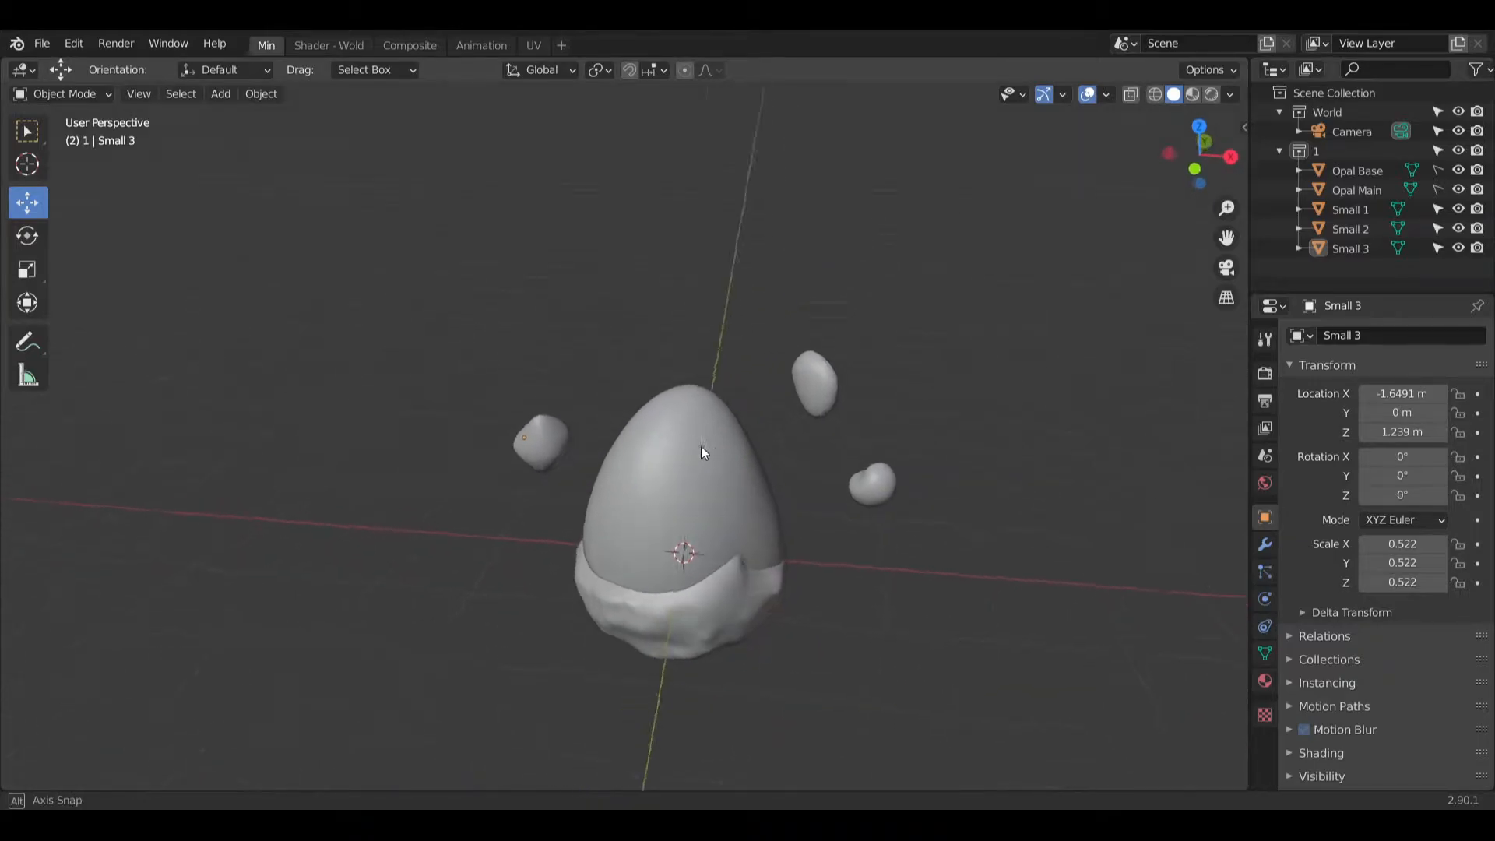
pyautogui.moveTo(745, 450); pyautogui.dragTo(792, 416, button='middle')
pyautogui.scroll(5, 769, 455)
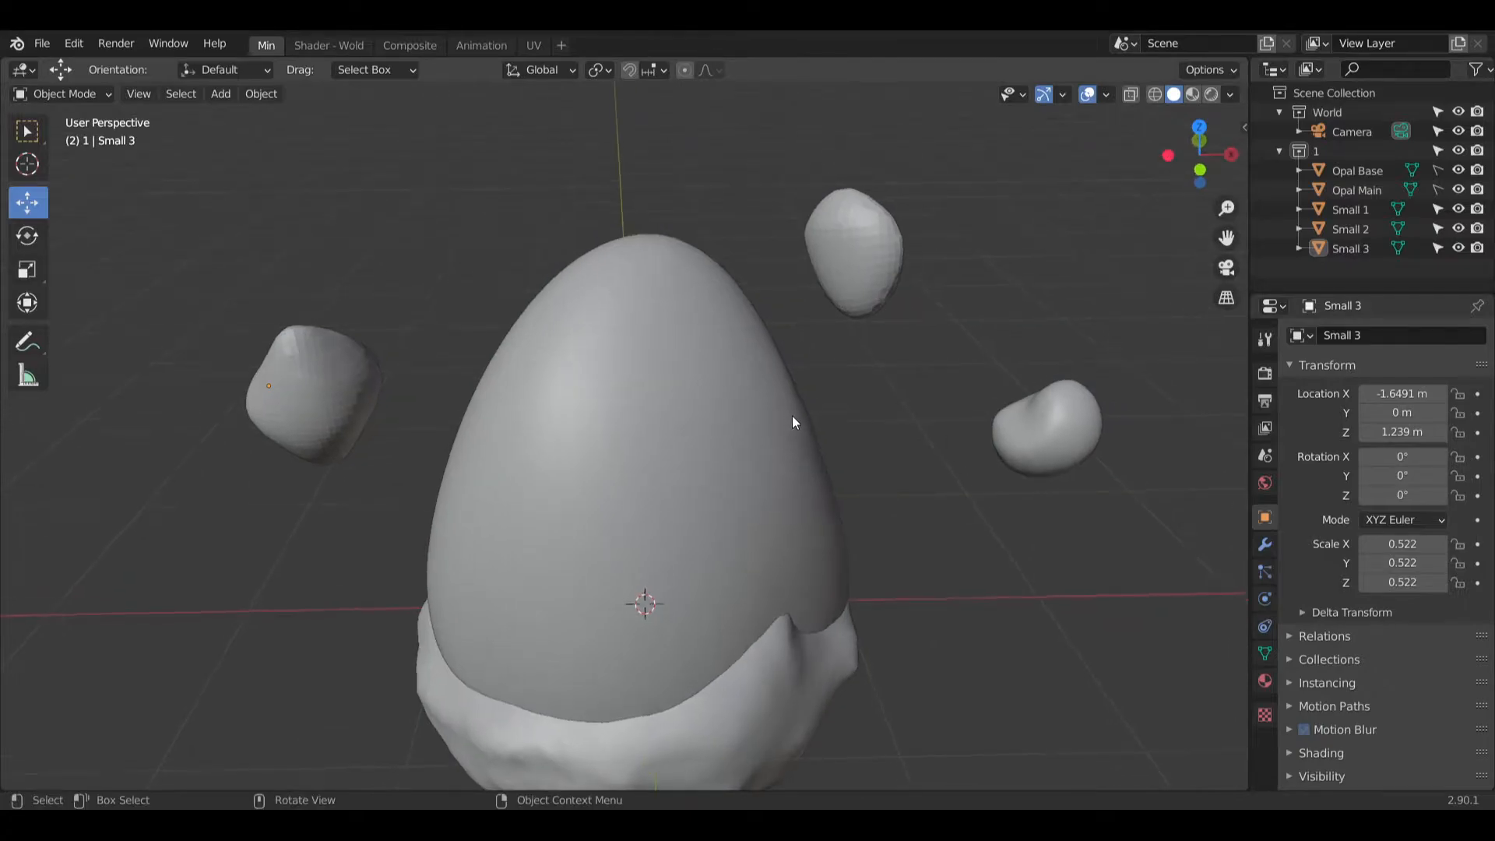
pyautogui.click(316, 384)
pyautogui.rightClick(321, 389)
pyautogui.click(320, 389)
pyautogui.click(410, 361)
pyautogui.click(869, 248)
pyautogui.rightClick(867, 249)
pyautogui.click(867, 249)
pyautogui.click(1066, 184)
pyautogui.click(1047, 425)
pyautogui.rightClick(1064, 423)
pyautogui.click(1064, 422)
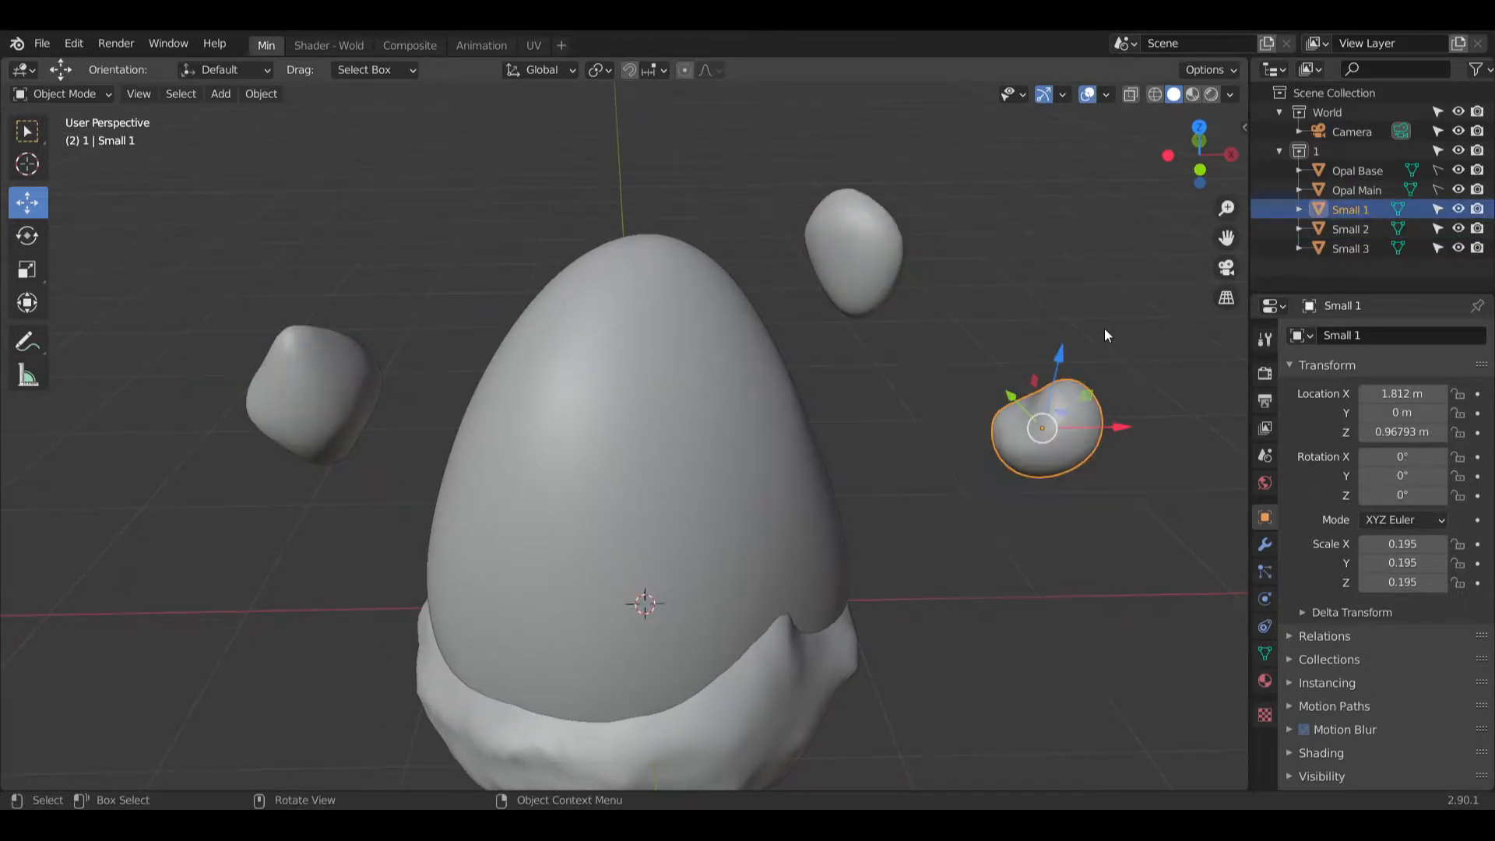
pyautogui.click(1136, 504)
# Step: Check the arrangement of the egg and the three small stones through the scene camera
pyautogui.moveTo(1089, 479); pyautogui.dragTo(1069, 438, button='middle')
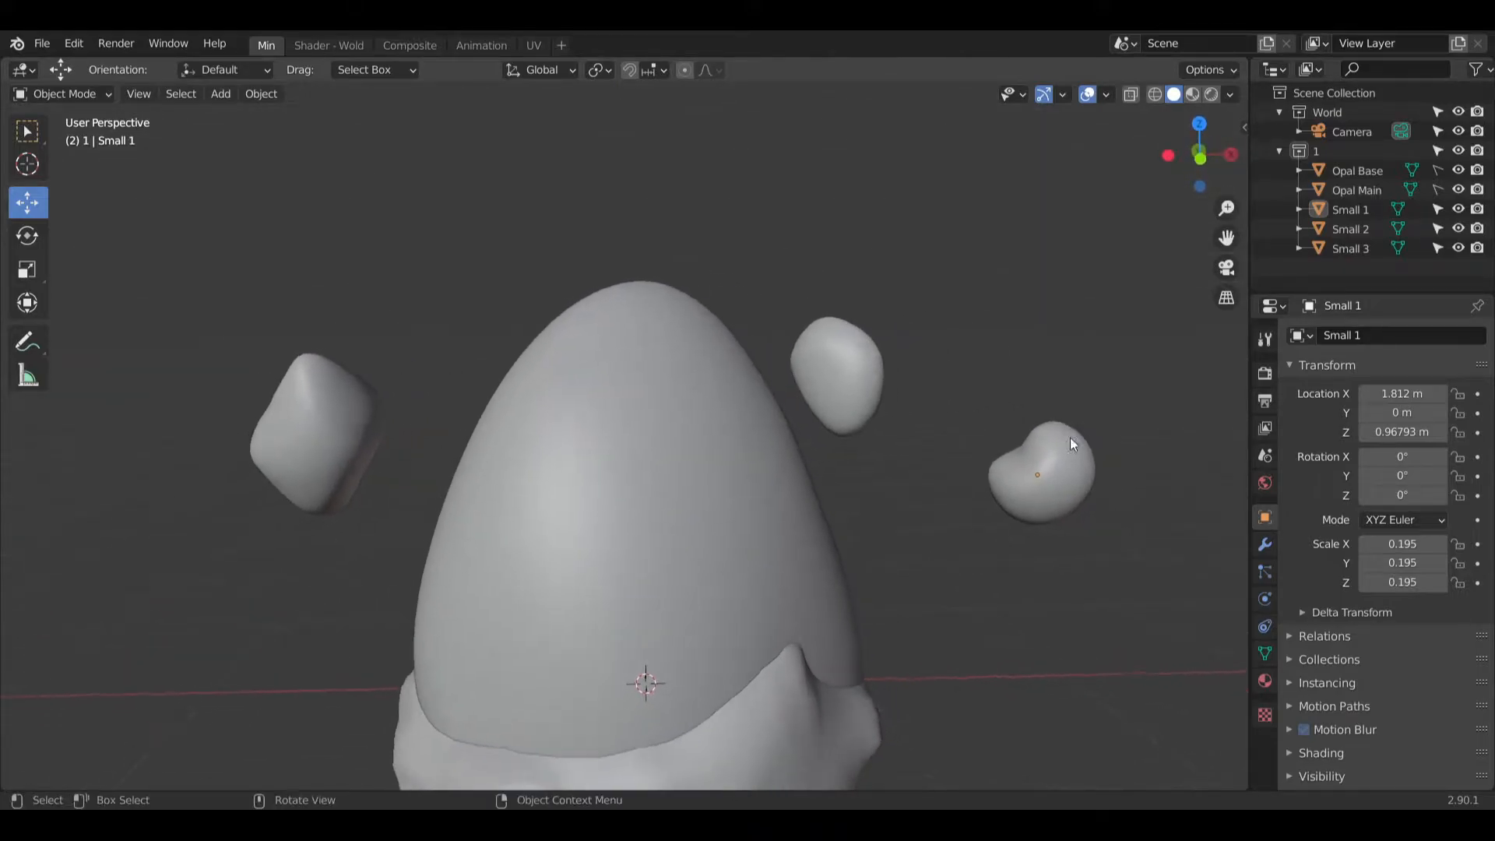
pyautogui.scroll(-6, 1028, 467)
pyautogui.moveTo(947, 495); pyautogui.dragTo(801, 502, button='middle')
pyautogui.click(1226, 268)
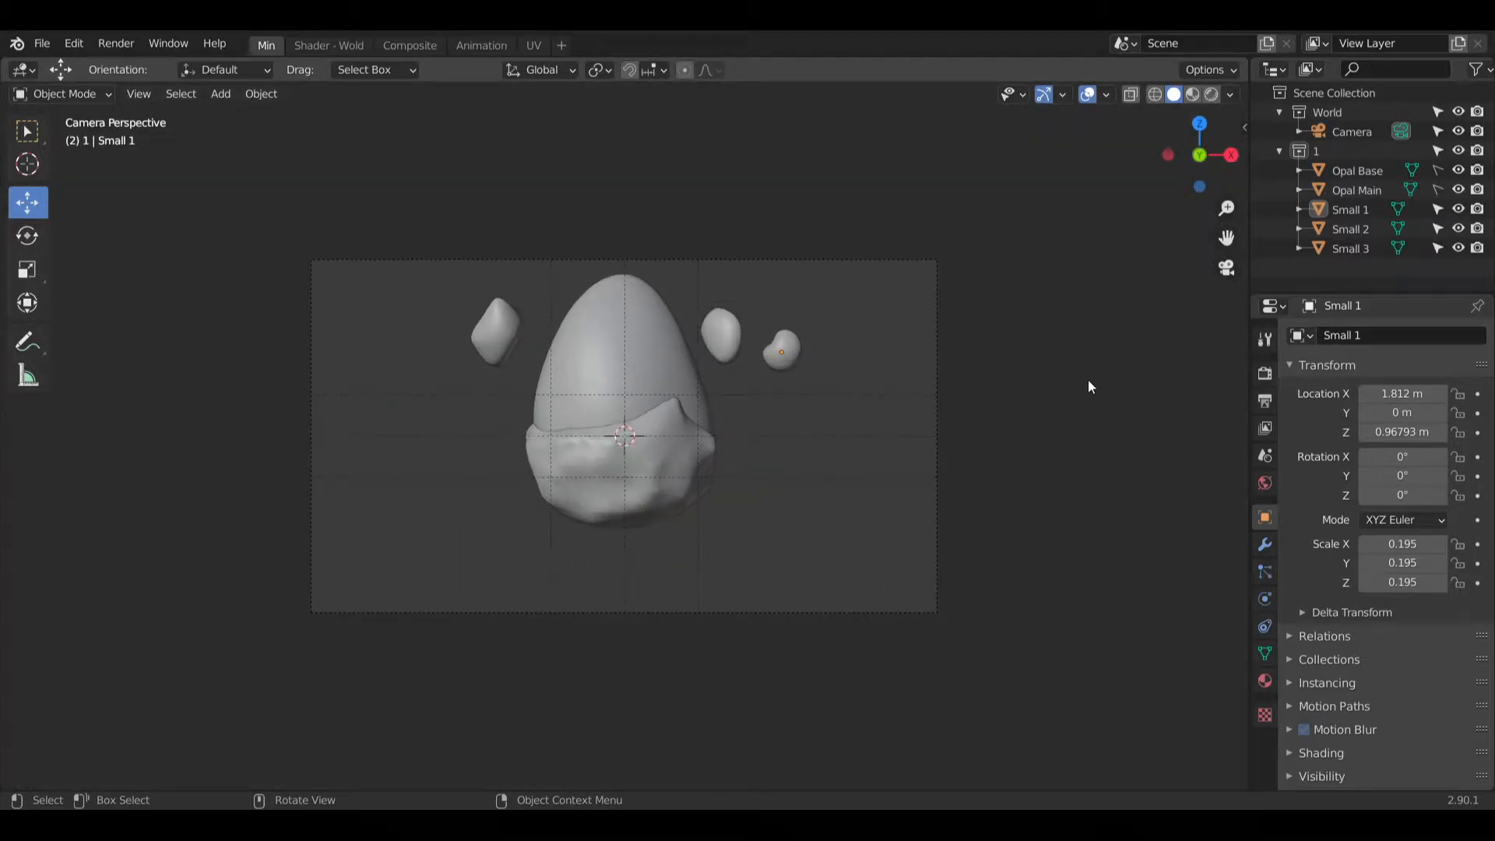
pyautogui.moveTo(1244, 376); pyautogui.dragTo(1004, 425, button='middle')
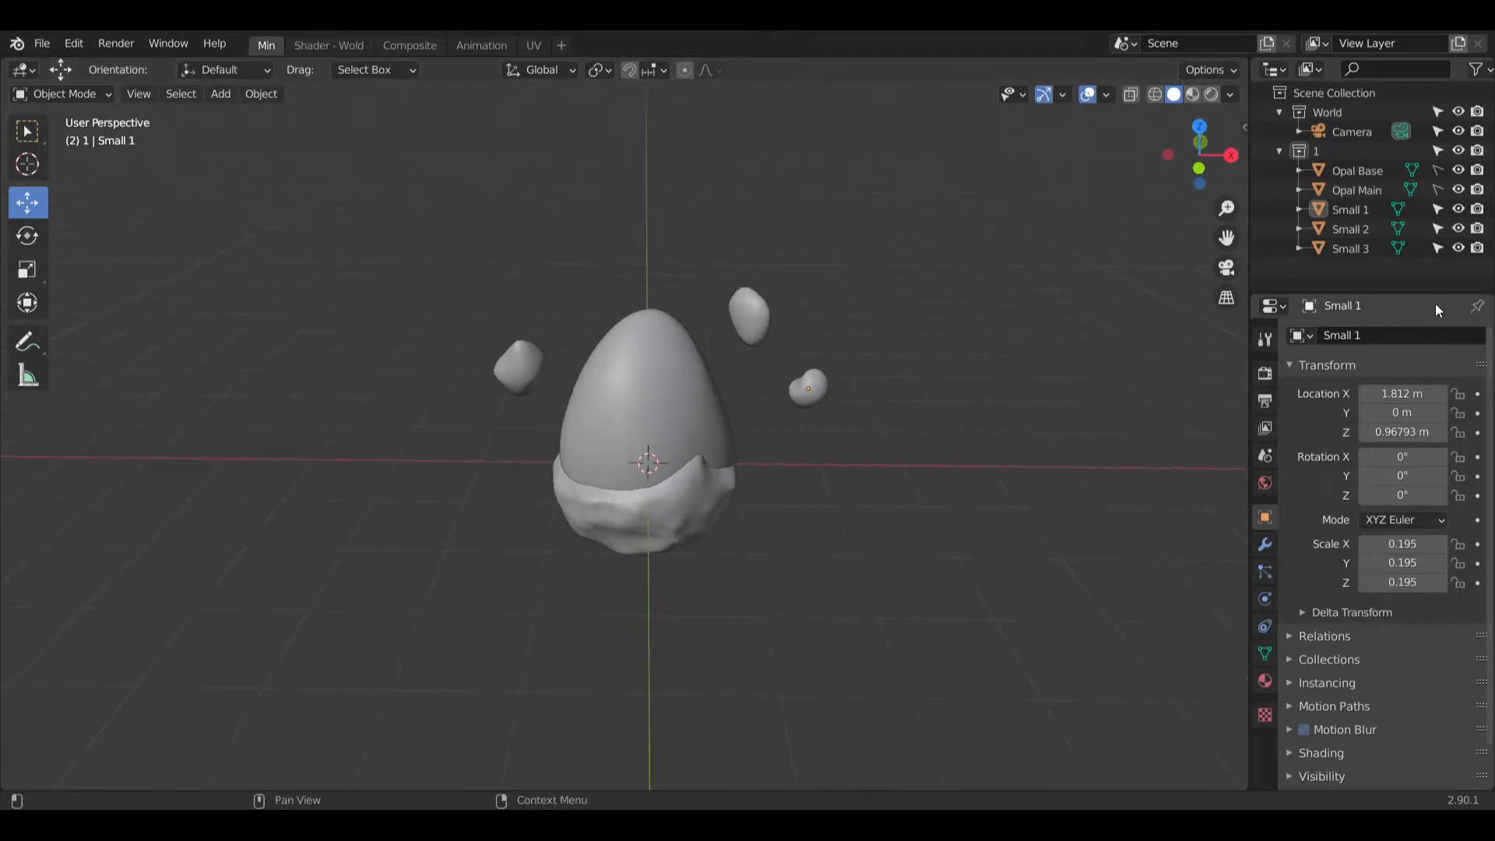
# Step: Create a new collection in the scene and rename it Cave
pyautogui.rightClick(1390, 276)
pyautogui.click(1389, 276)
pyautogui.doubleClick(1347, 274)
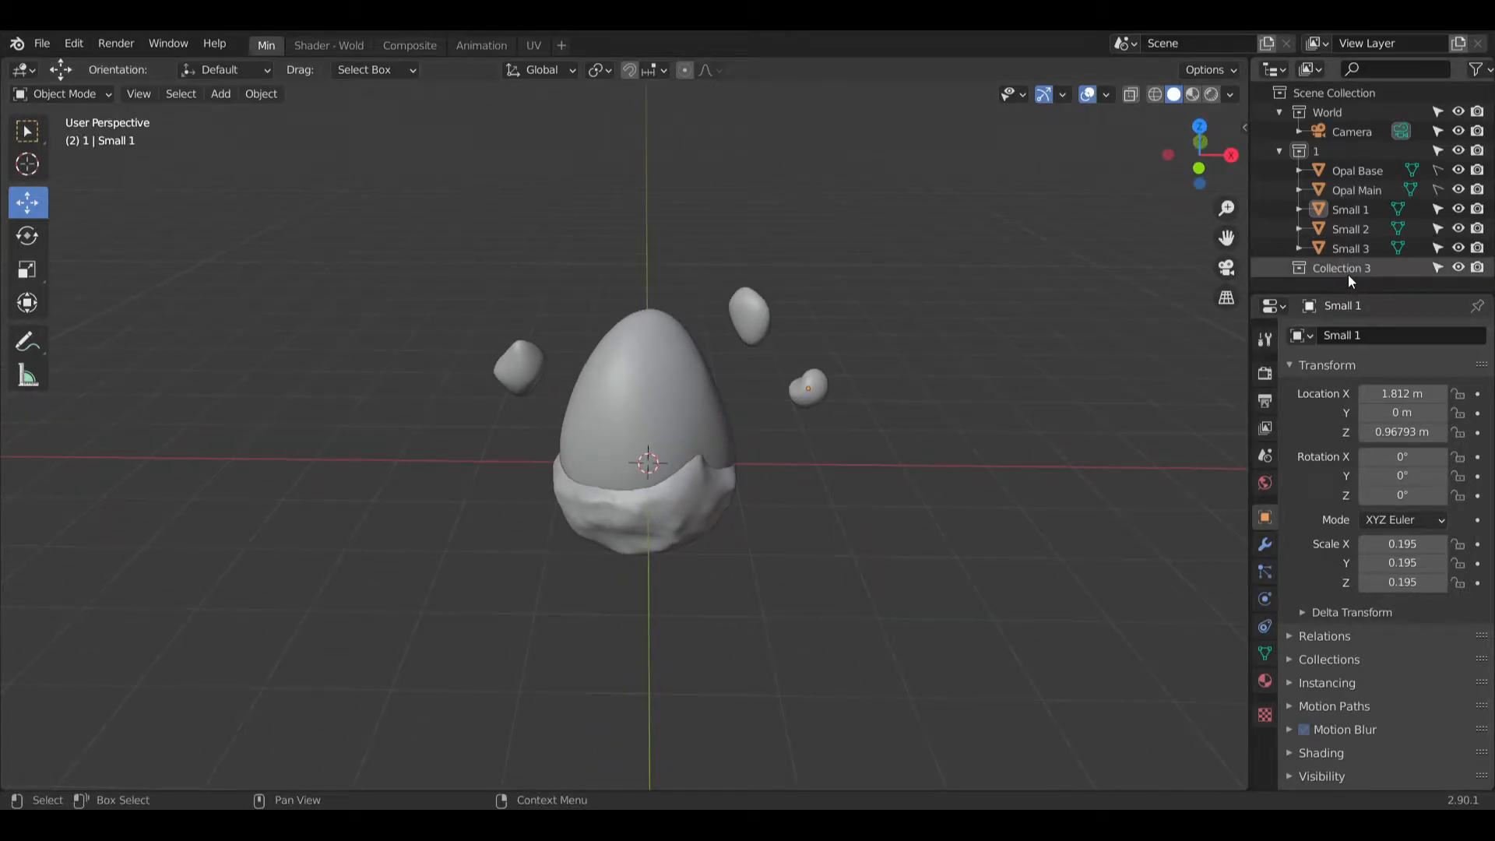
pyautogui.write('Cave')
pyautogui.press('Return')
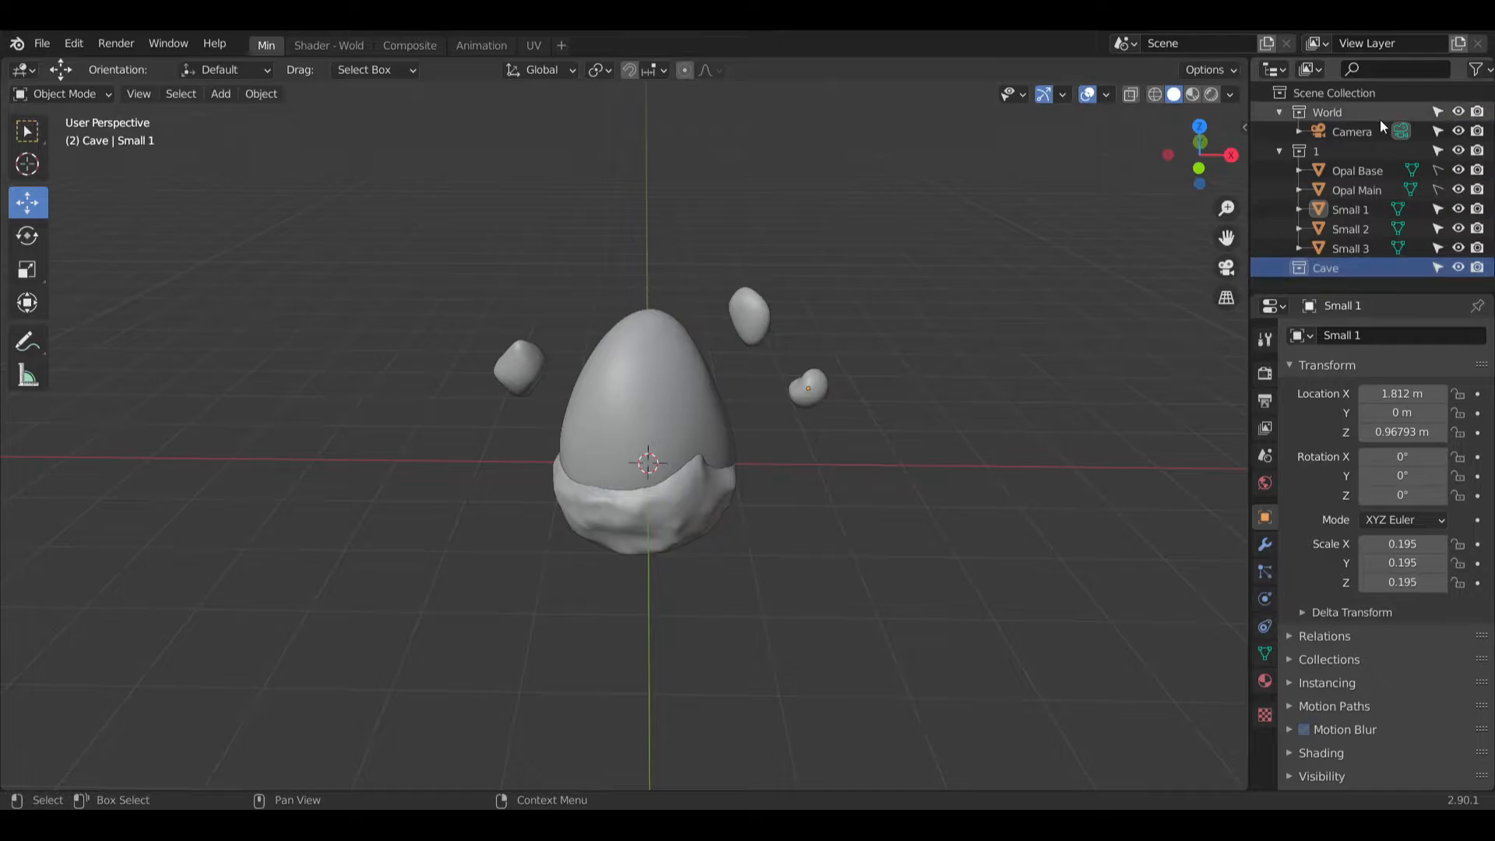
# Step: Add a UV sphere to the Cave collection with 50 segments and adjust its ring count
pyautogui.click(221, 93)
pyautogui.moveTo(268, 118)
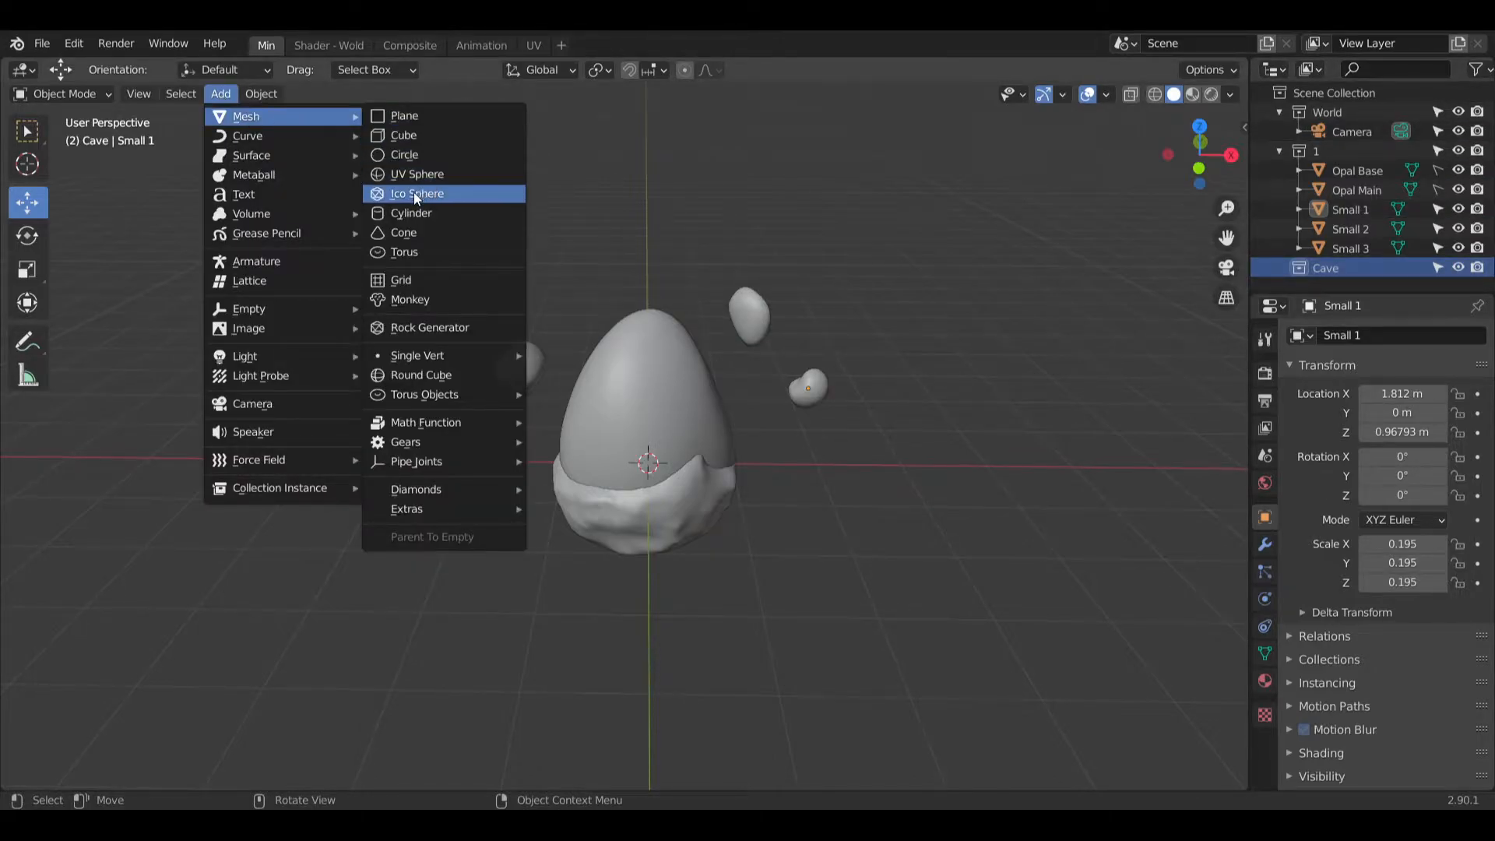
pyautogui.click(428, 175)
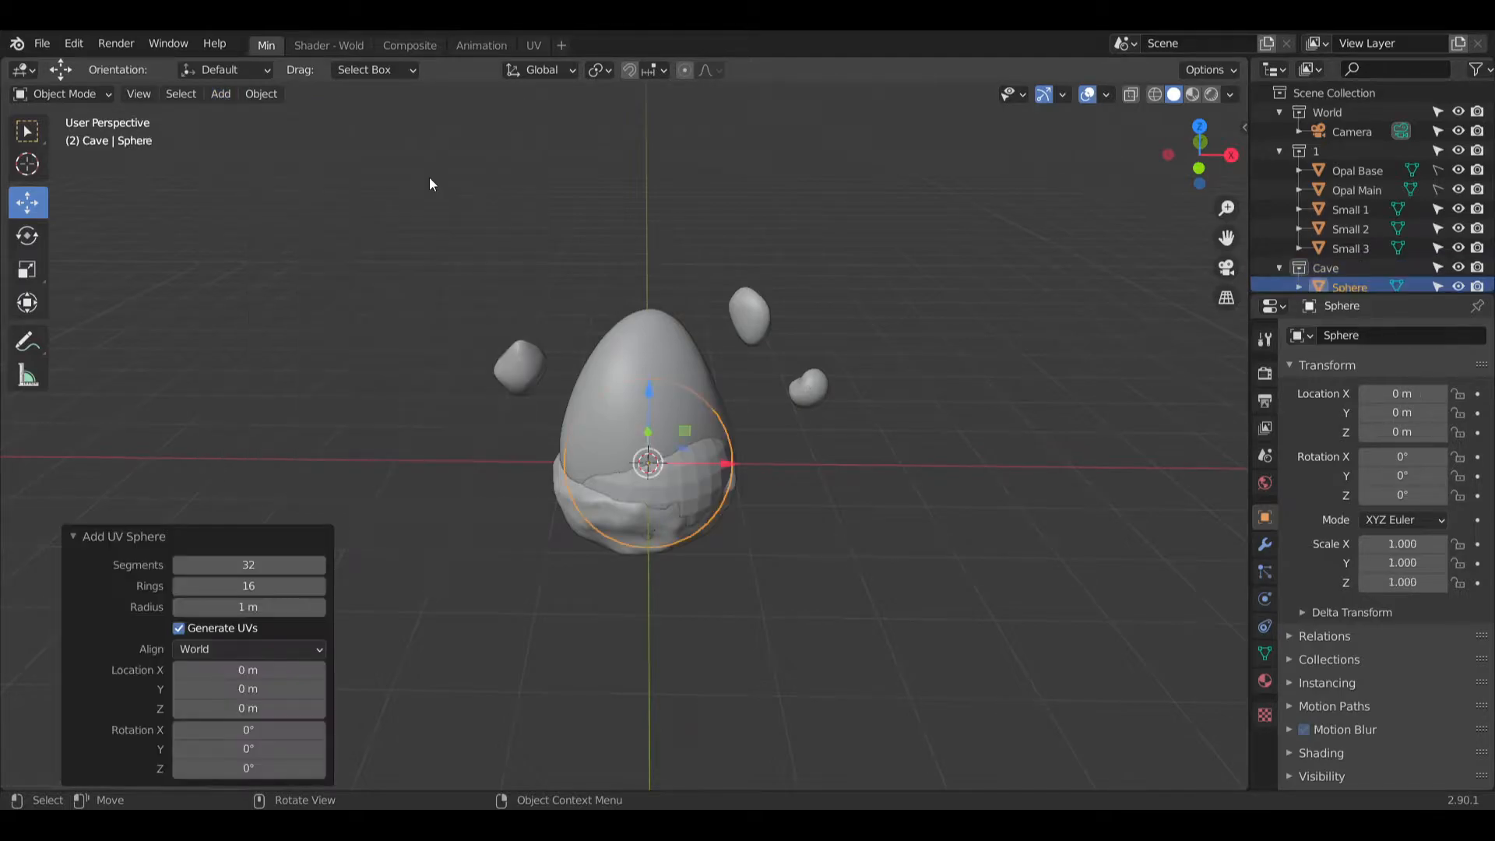
pyautogui.click(290, 565)
pyautogui.press('Return')
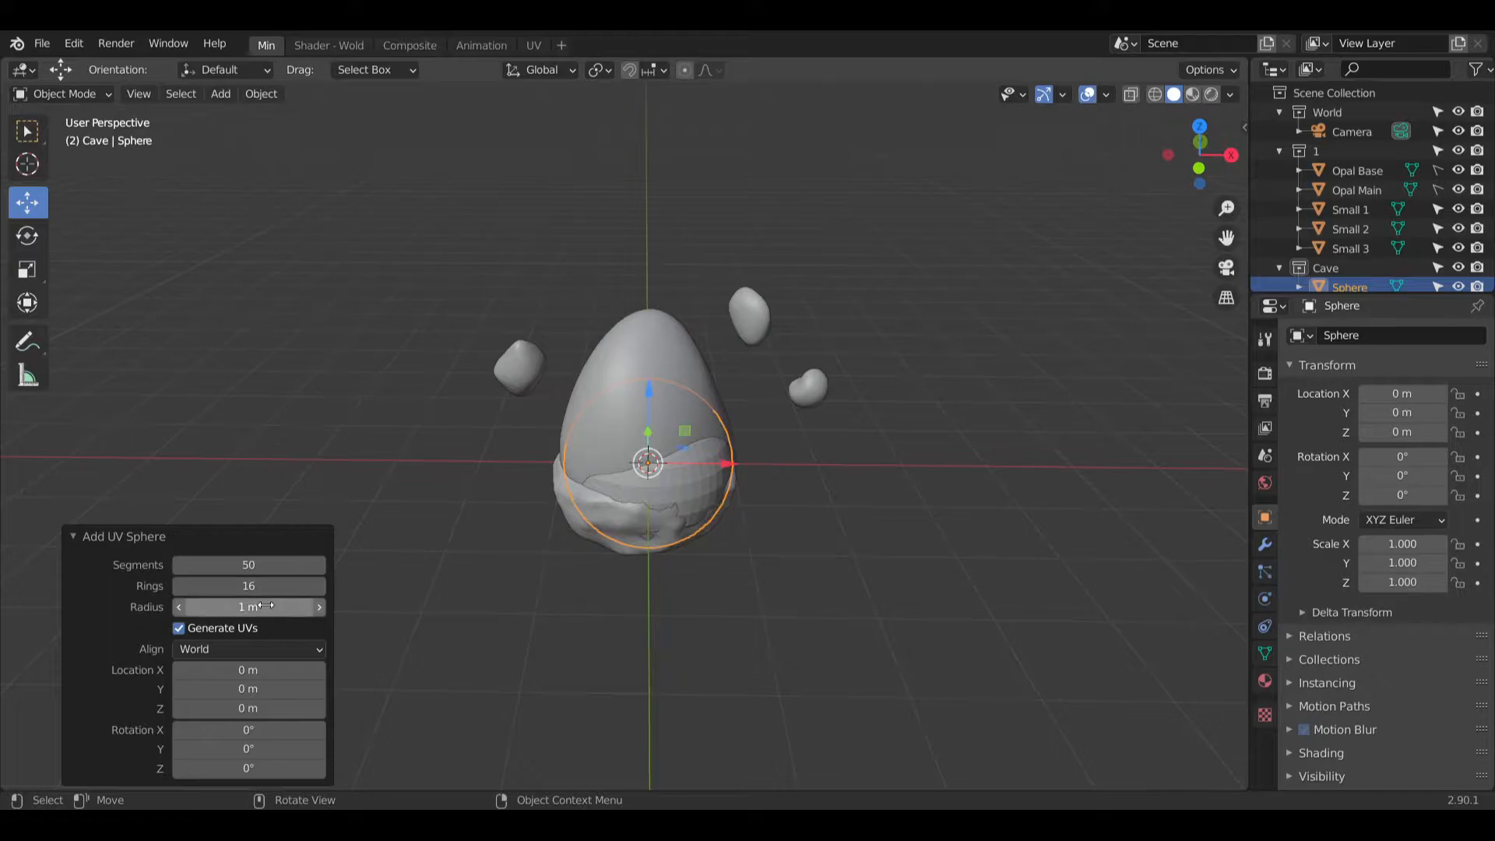
pyautogui.click(281, 587)
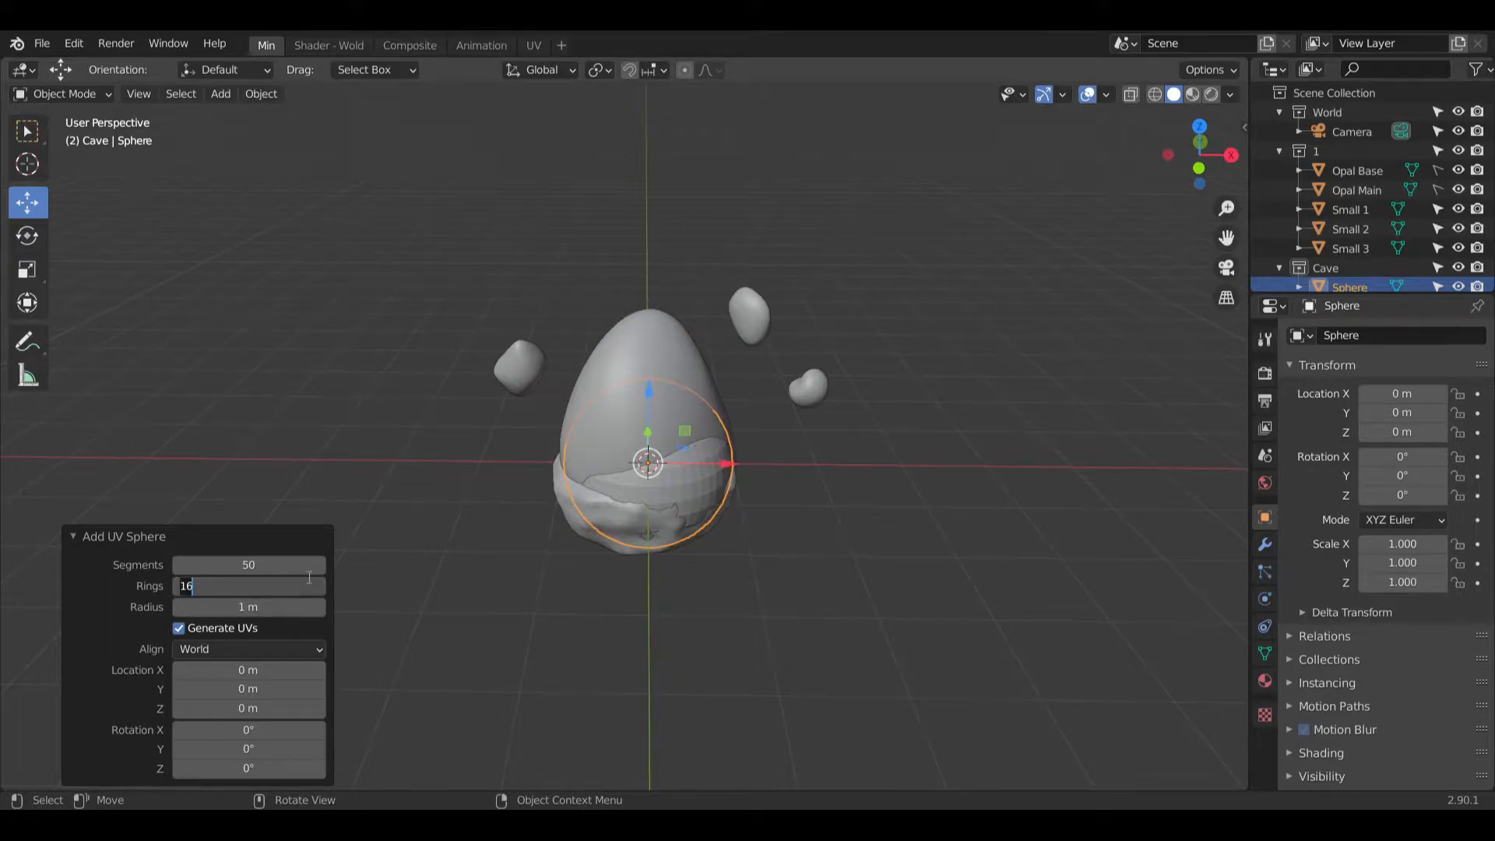
pyautogui.press('Return')
# Step: Scale the UV sphere uniformly to about 16.273 so it encloses the egg and stones
pyautogui.click(27, 270)
pyautogui.moveTo(708, 517); pyautogui.dragTo(1012, 763)
pyautogui.scroll(-6, 779, 436)
pyautogui.moveTo(716, 483); pyautogui.dragTo(872, 592)
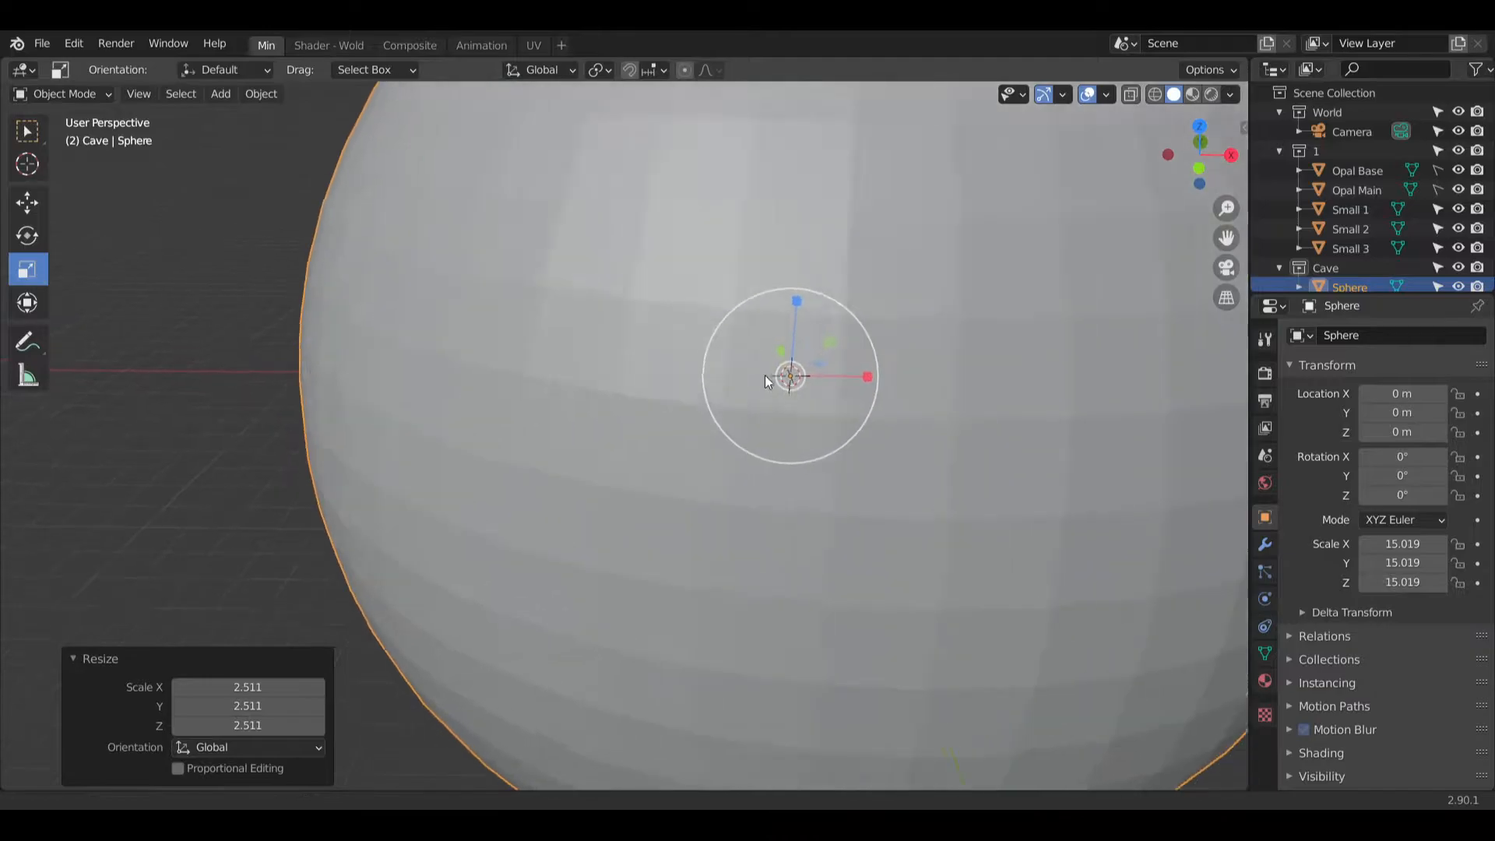
pyautogui.moveTo(764, 375); pyautogui.dragTo(781, 377, button='middle')
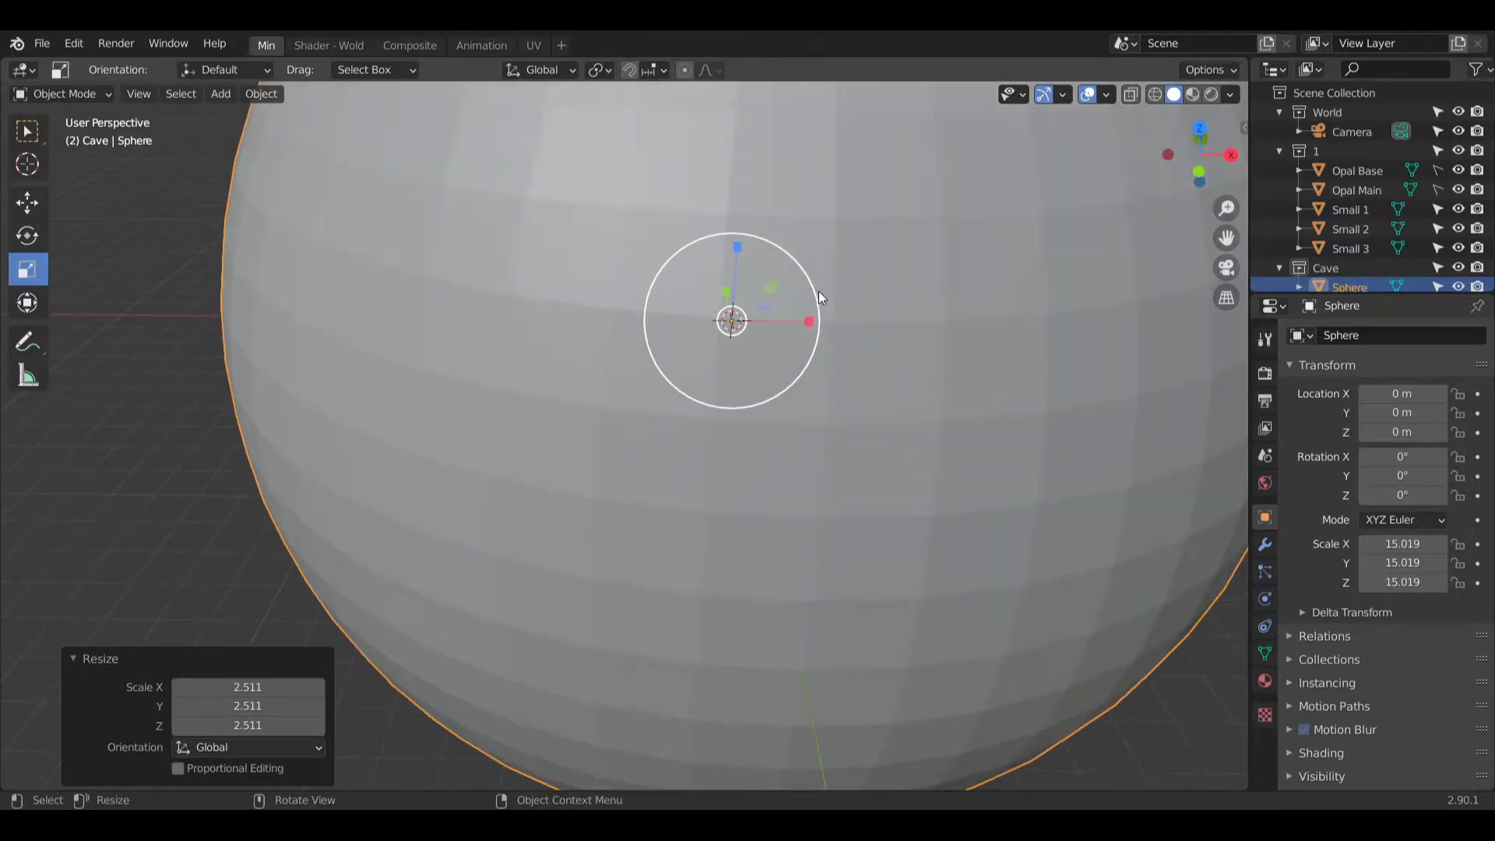
pyautogui.moveTo(819, 291); pyautogui.dragTo(861, 310)
pyautogui.moveTo(861, 310); pyautogui.dragTo(727, 422, button='middle')
pyautogui.scroll(-8, 727, 422)
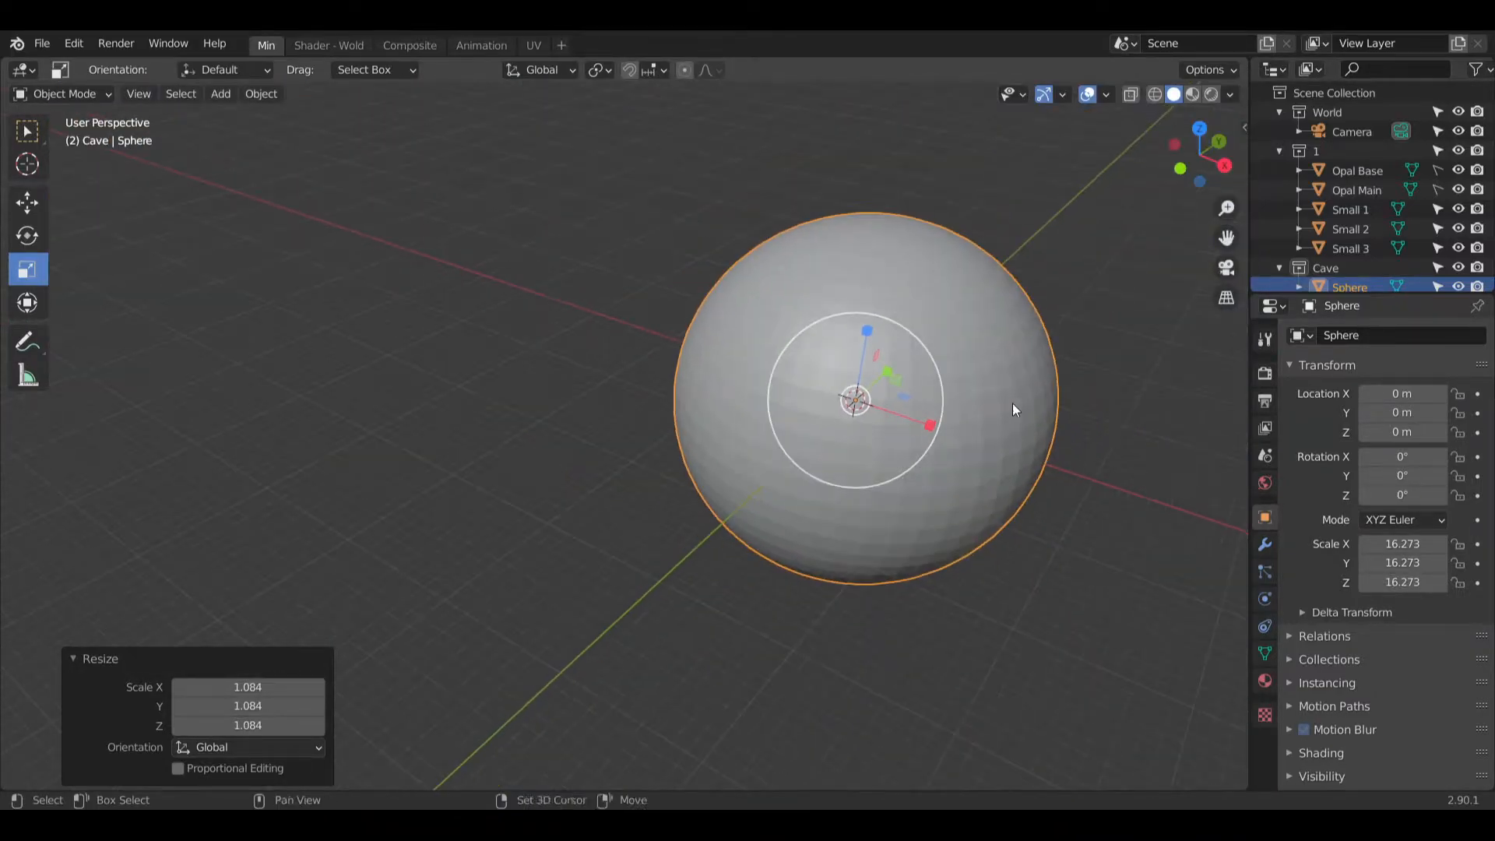
# Step: Enlarge the whole sphere mesh in Edit Mode by about 1.362, and narrow it along X by about 0.614
pyautogui.moveTo(1012, 403); pyautogui.dragTo(660, 459, button='middle')
pyautogui.press('Tab')
pyautogui.click(27, 269)
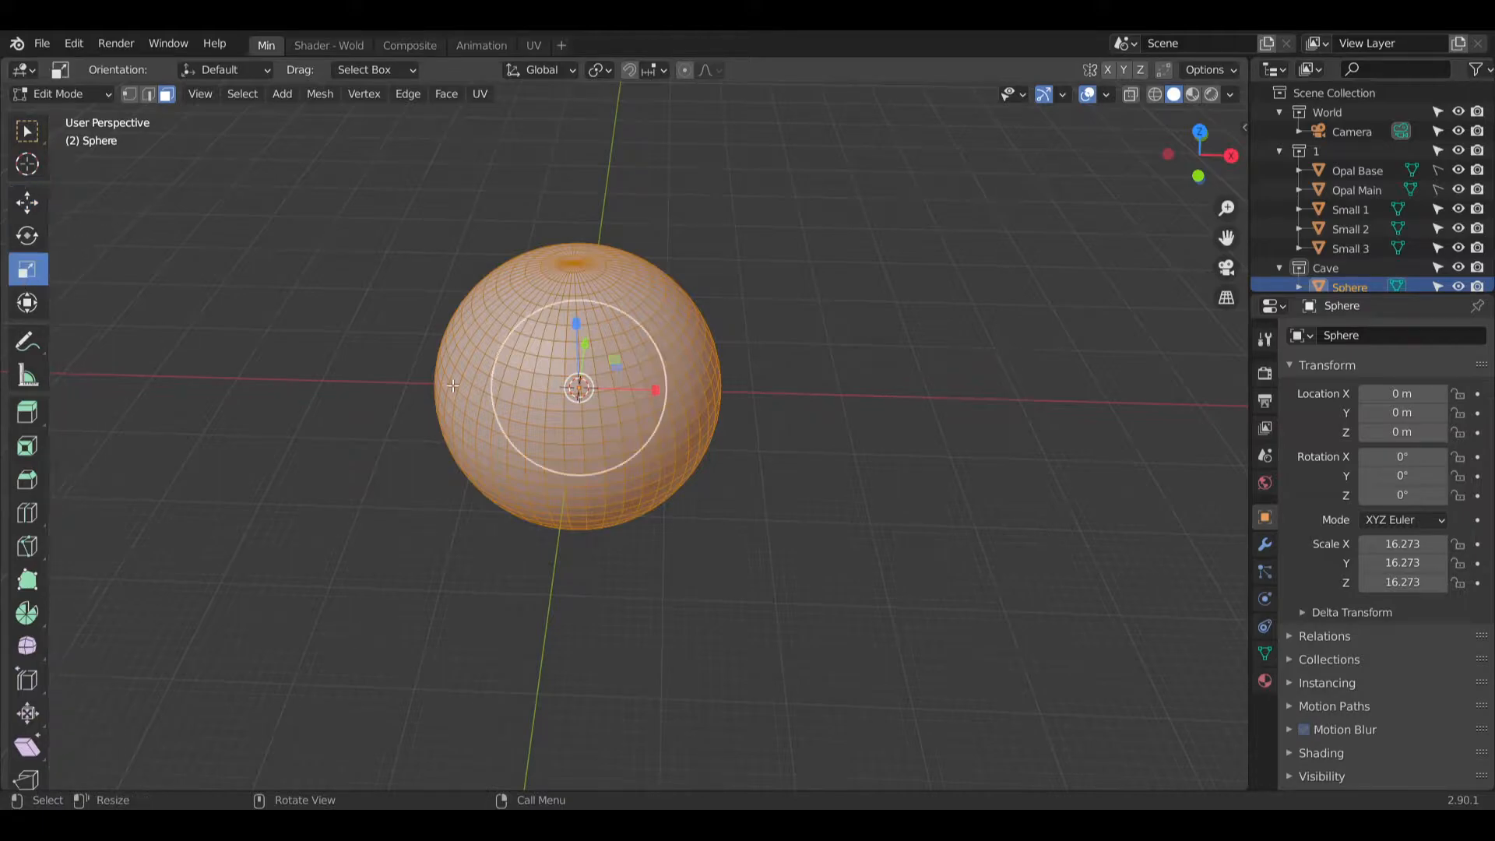
pyautogui.moveTo(670, 371); pyautogui.dragTo(702, 366)
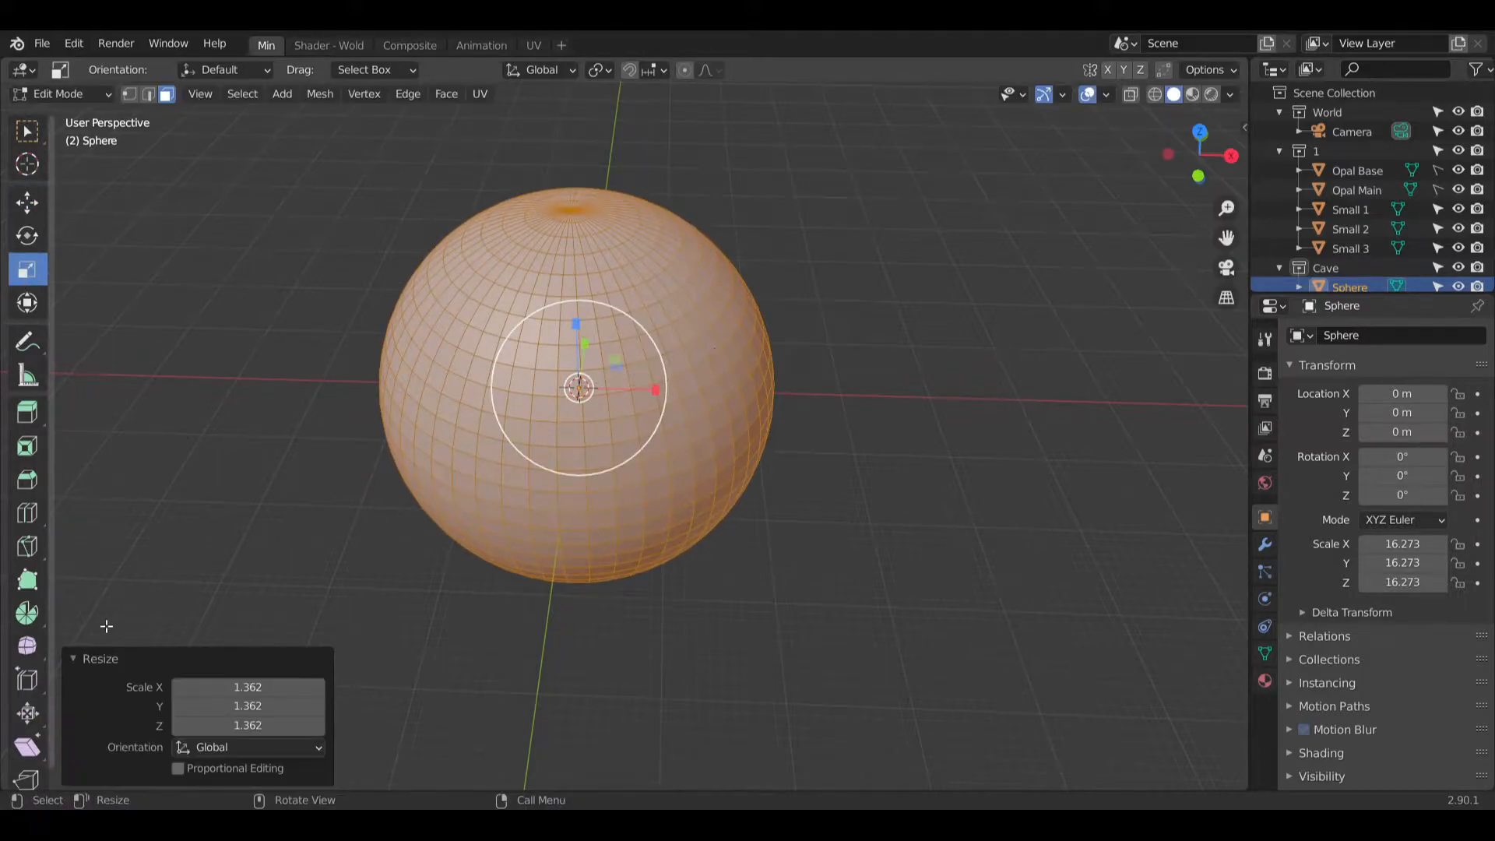
pyautogui.keyDown('shift'); pyautogui.moveTo(183, 556); pyautogui.dragTo(223, 551, button='middle'); pyautogui.keyUp('shift')
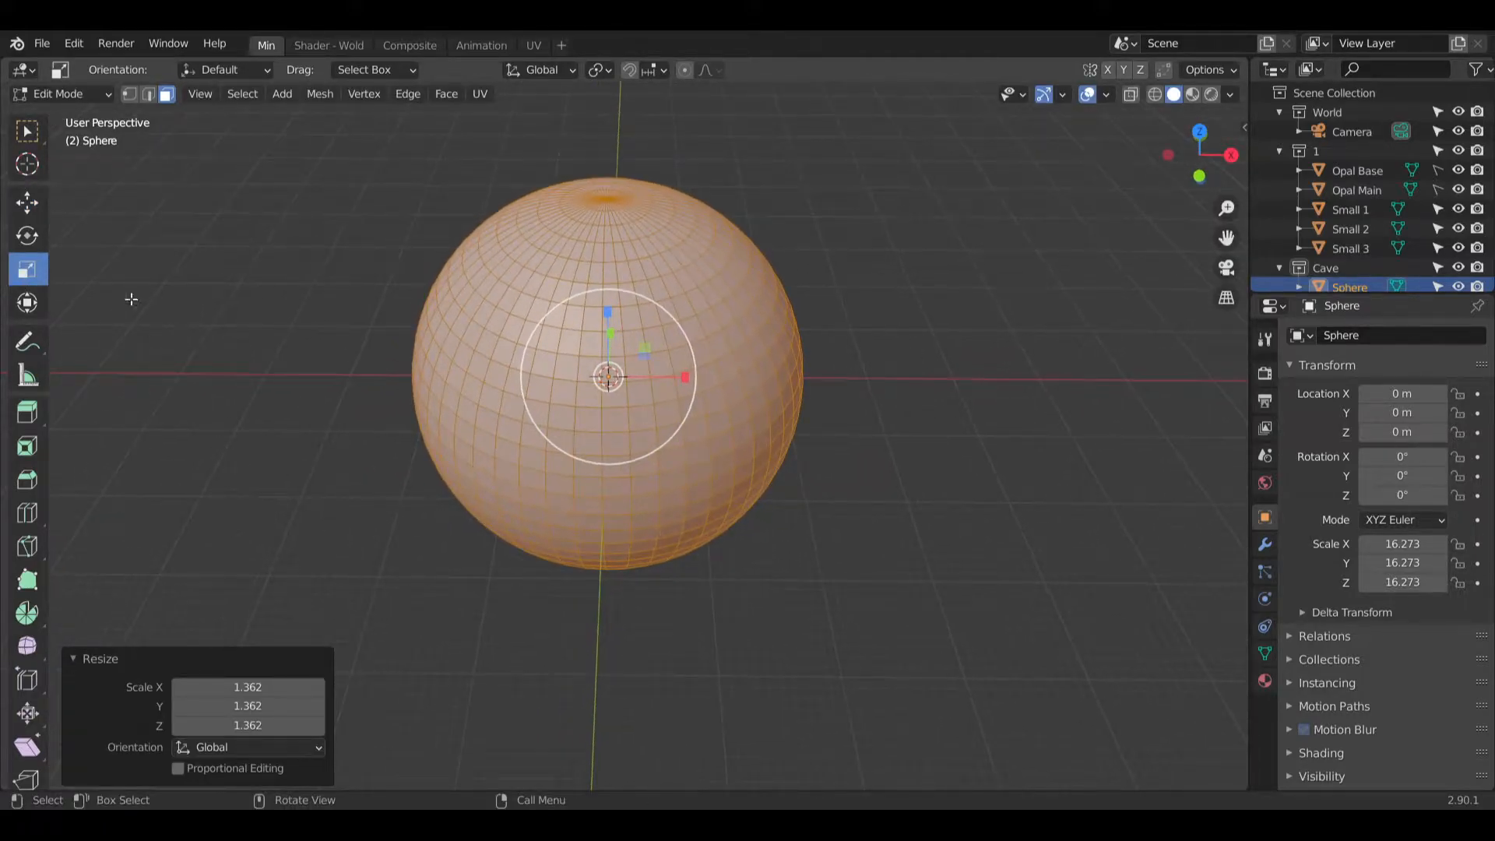
pyautogui.moveTo(685, 376); pyautogui.dragTo(651, 374)
# Step: Shear the sphere mesh by about -0.260 on the Z axis with Y as orthogonal axis, and check the interior through the scene camera
pyautogui.moveTo(547, 502); pyautogui.dragTo(304, 484, button='middle')
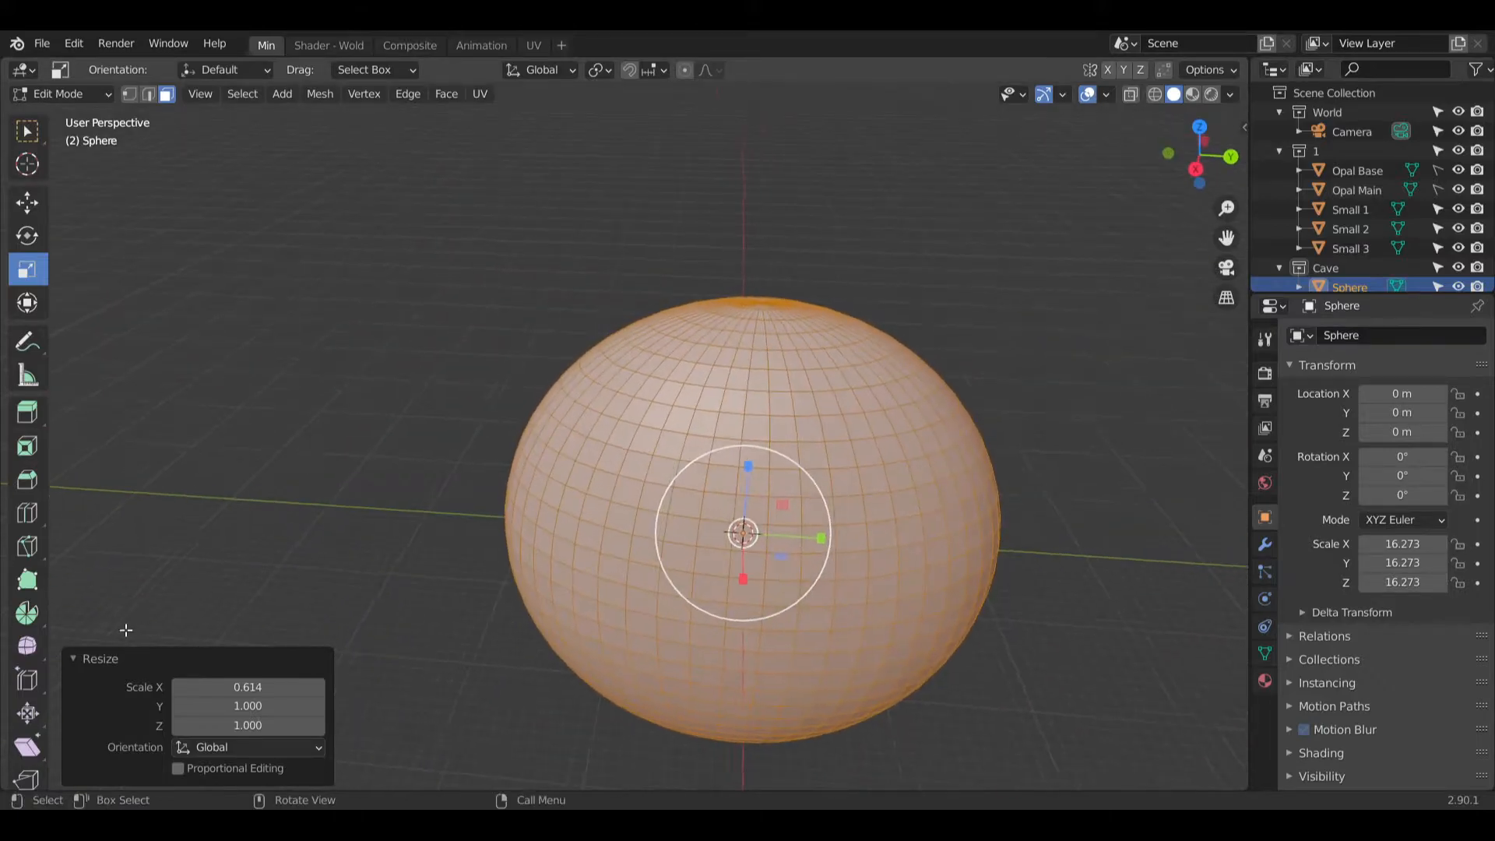
pyautogui.click(28, 747)
pyautogui.moveTo(735, 461); pyautogui.dragTo(707, 457)
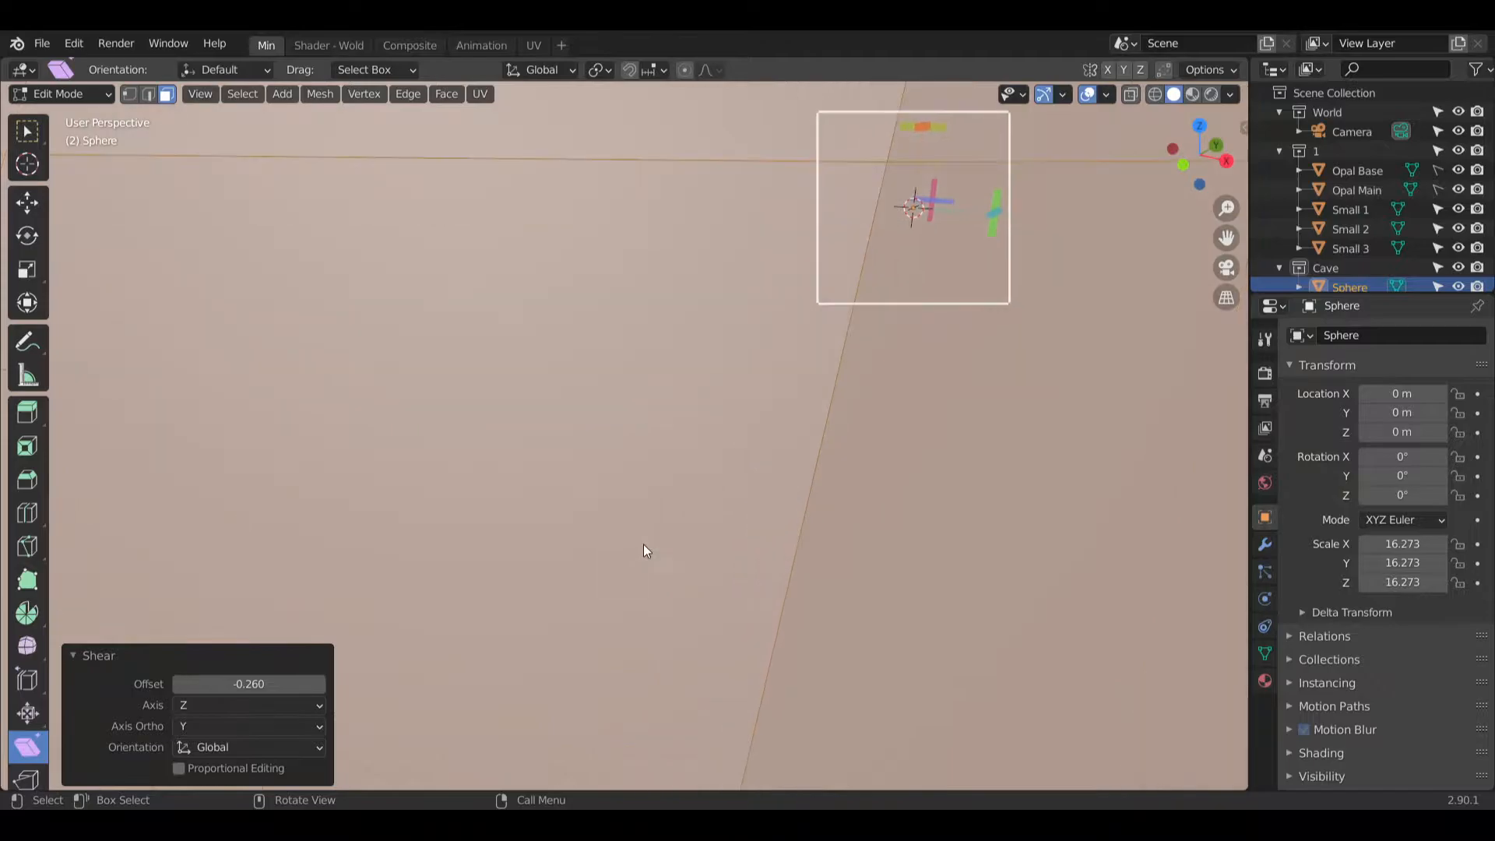
pyautogui.moveTo(643, 544); pyautogui.dragTo(904, 353, button='middle')
pyautogui.keyDown('shift'); pyautogui.moveTo(786, 438); pyautogui.dragTo(452, 642, button='middle'); pyautogui.keyUp('shift')
pyautogui.keyDown('shift'); pyautogui.moveTo(903, 312); pyautogui.dragTo(498, 526, button='middle'); pyautogui.keyUp('shift')
pyautogui.scroll(-4, 841, 380)
pyautogui.keyDown('shift'); pyautogui.moveTo(841, 381); pyautogui.dragTo(736, 439, button='middle'); pyautogui.keyUp('shift')
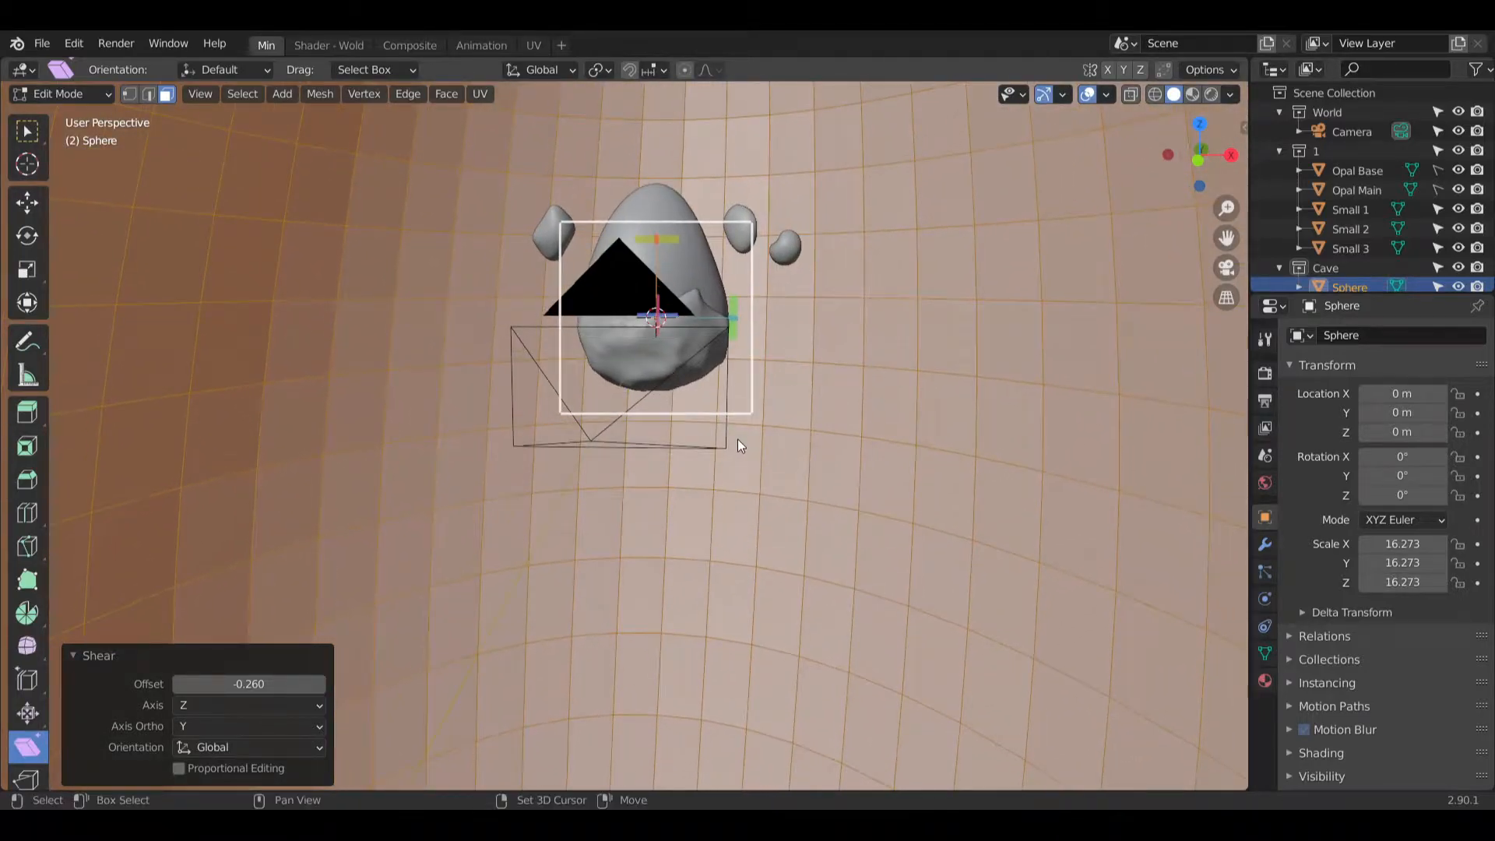
pyautogui.click(1225, 269)
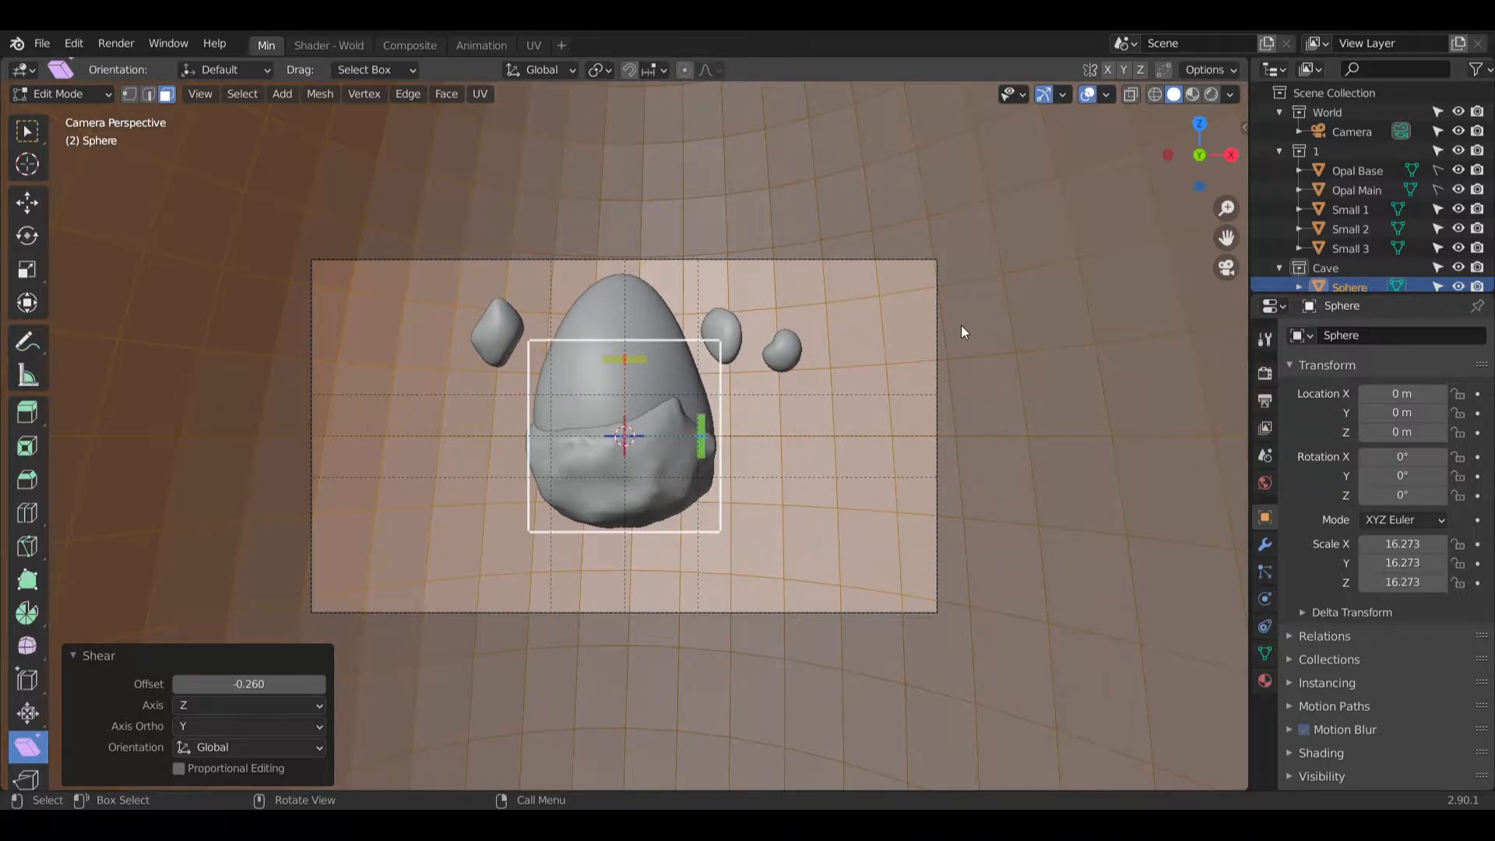
# Step: Try Y locations of 3 m, 4 m and 5 m for the cave sphere
pyautogui.click(27, 202)
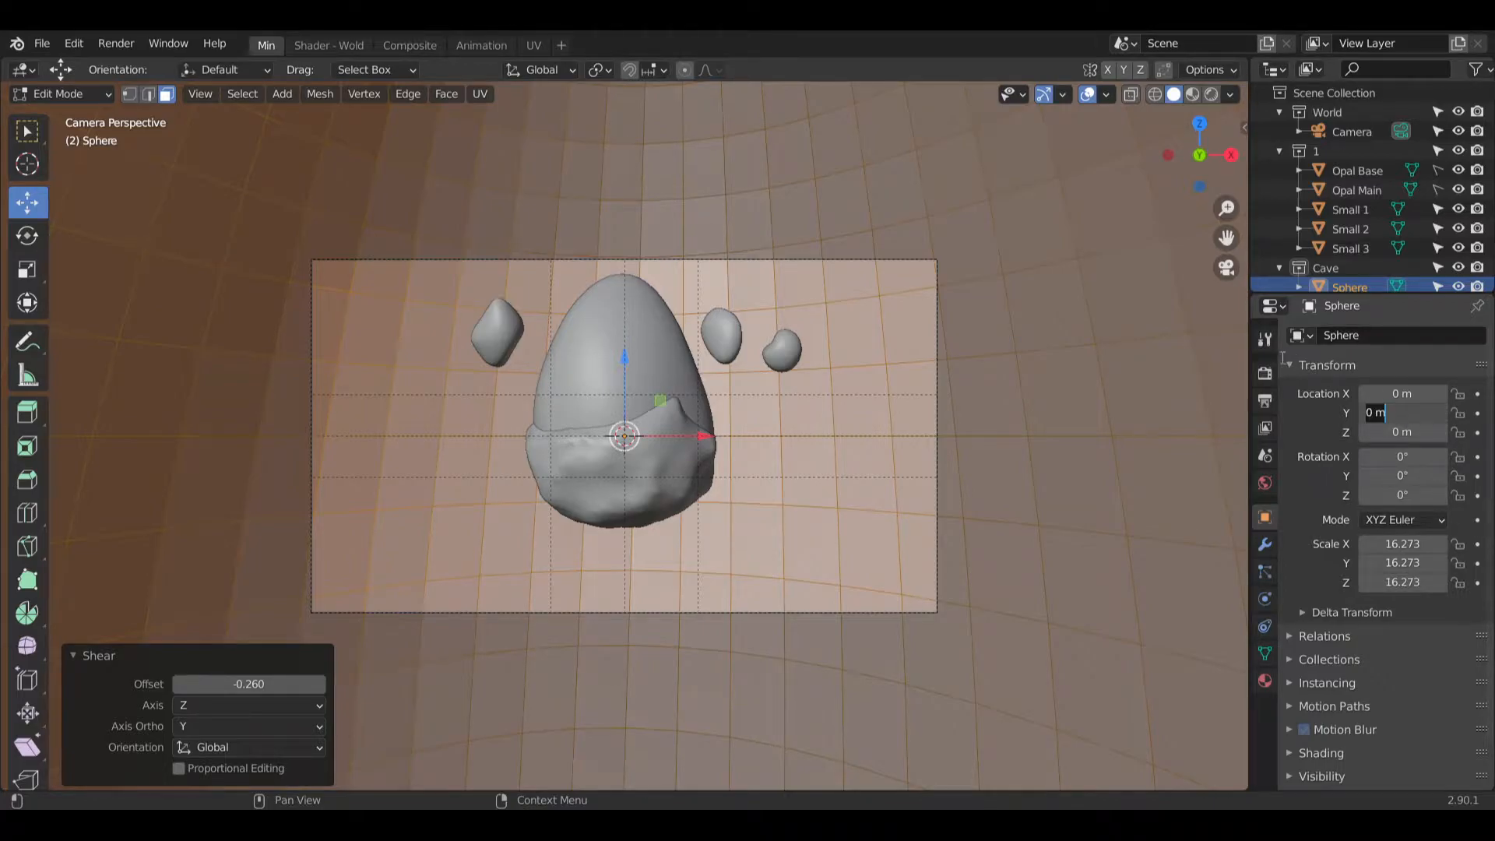
pyautogui.write('3')
pyautogui.press('Return')
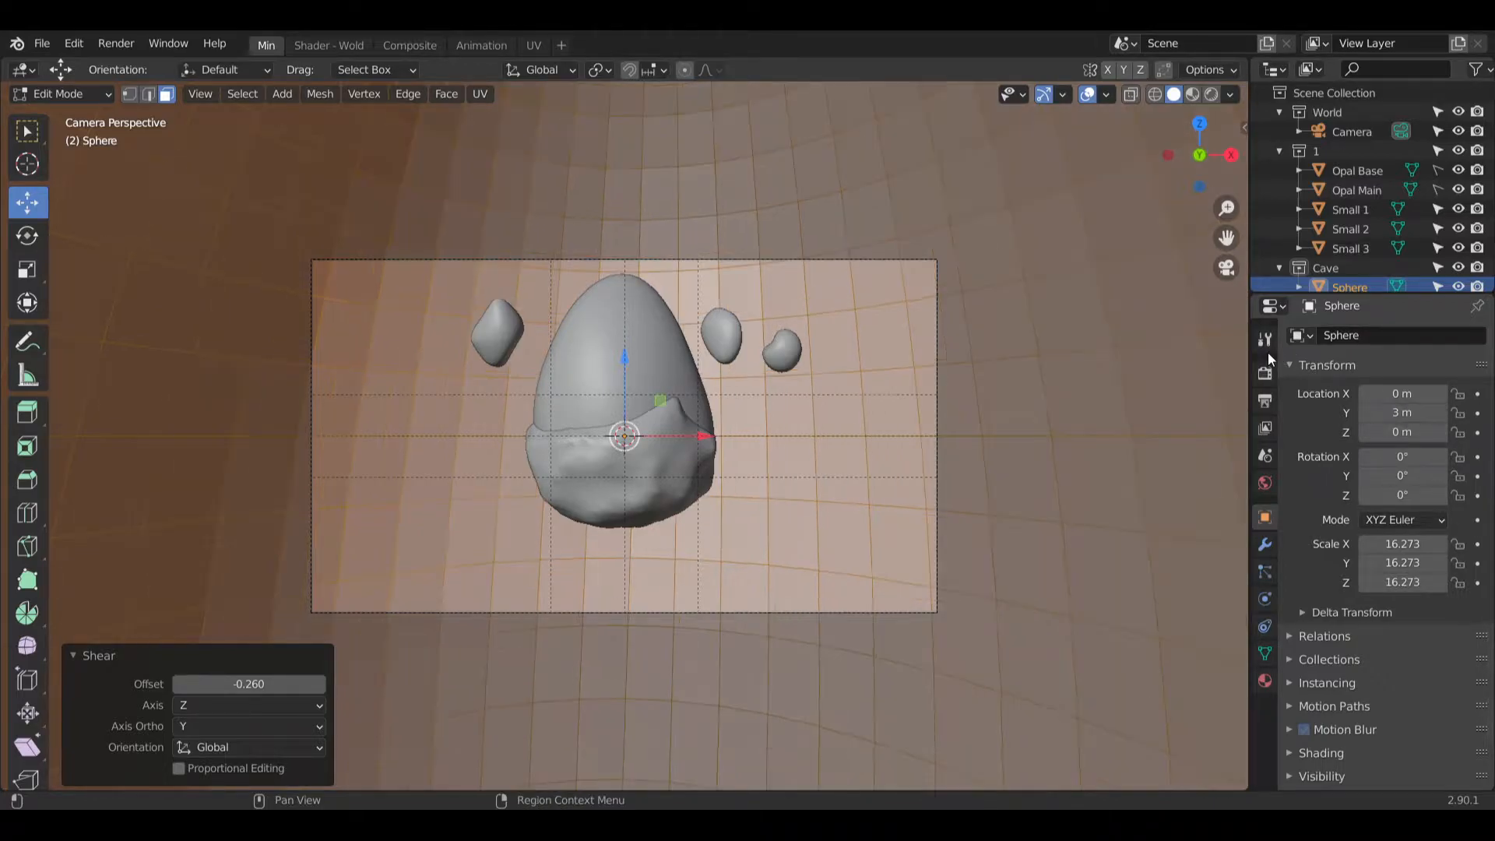
pyautogui.click(1413, 410)
pyautogui.write('4')
pyautogui.press('Return')
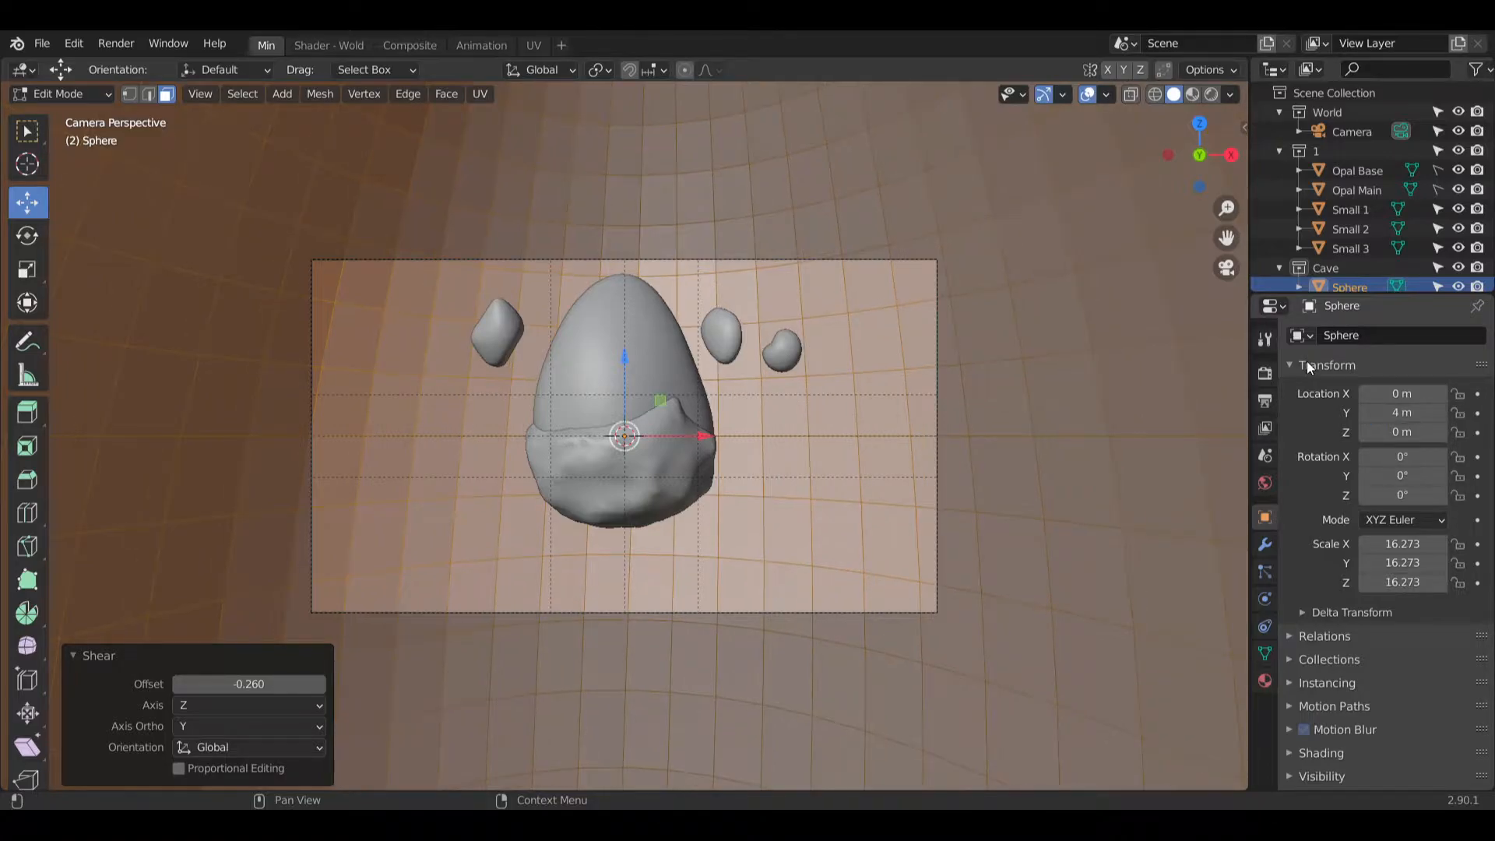
pyautogui.click(1393, 413)
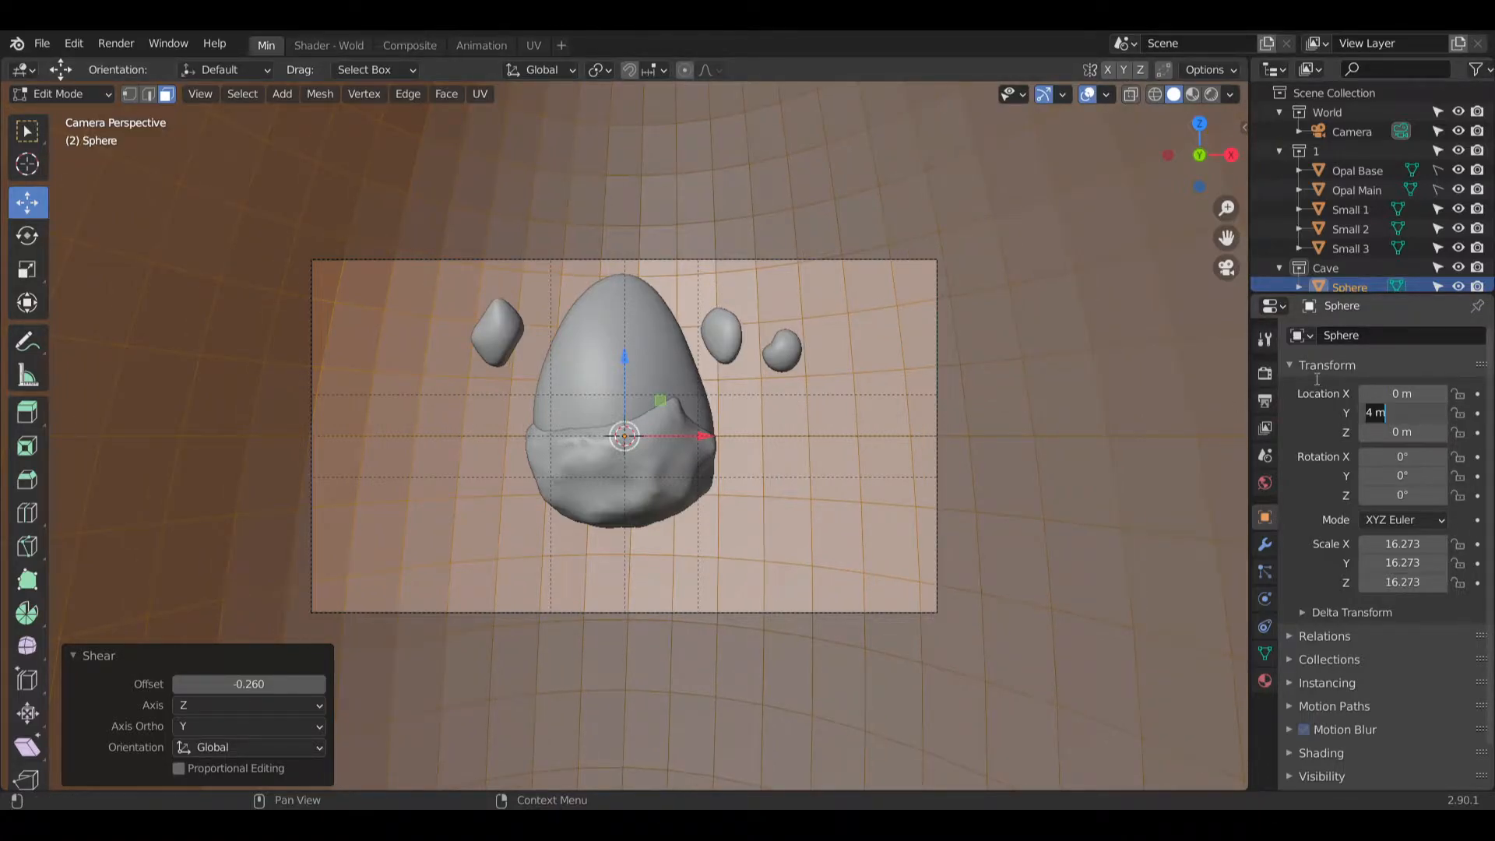
pyautogui.write('5')
pyautogui.press('Return')
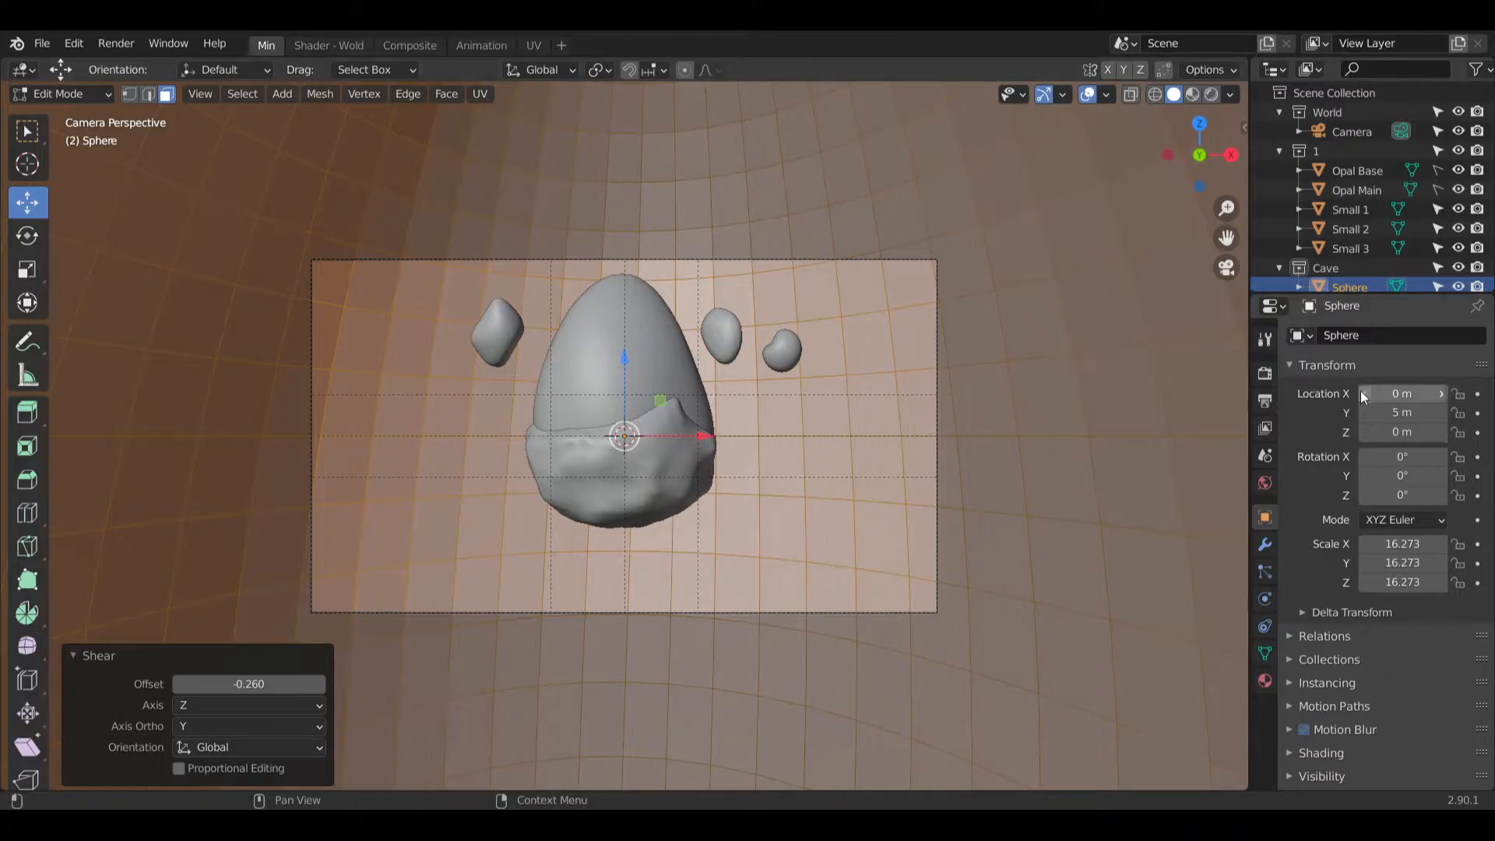
# Step: Set the cave sphere's Y location to 10 m and inspect the sphere around the camera frame
pyautogui.click(1378, 412)
pyautogui.write('10')
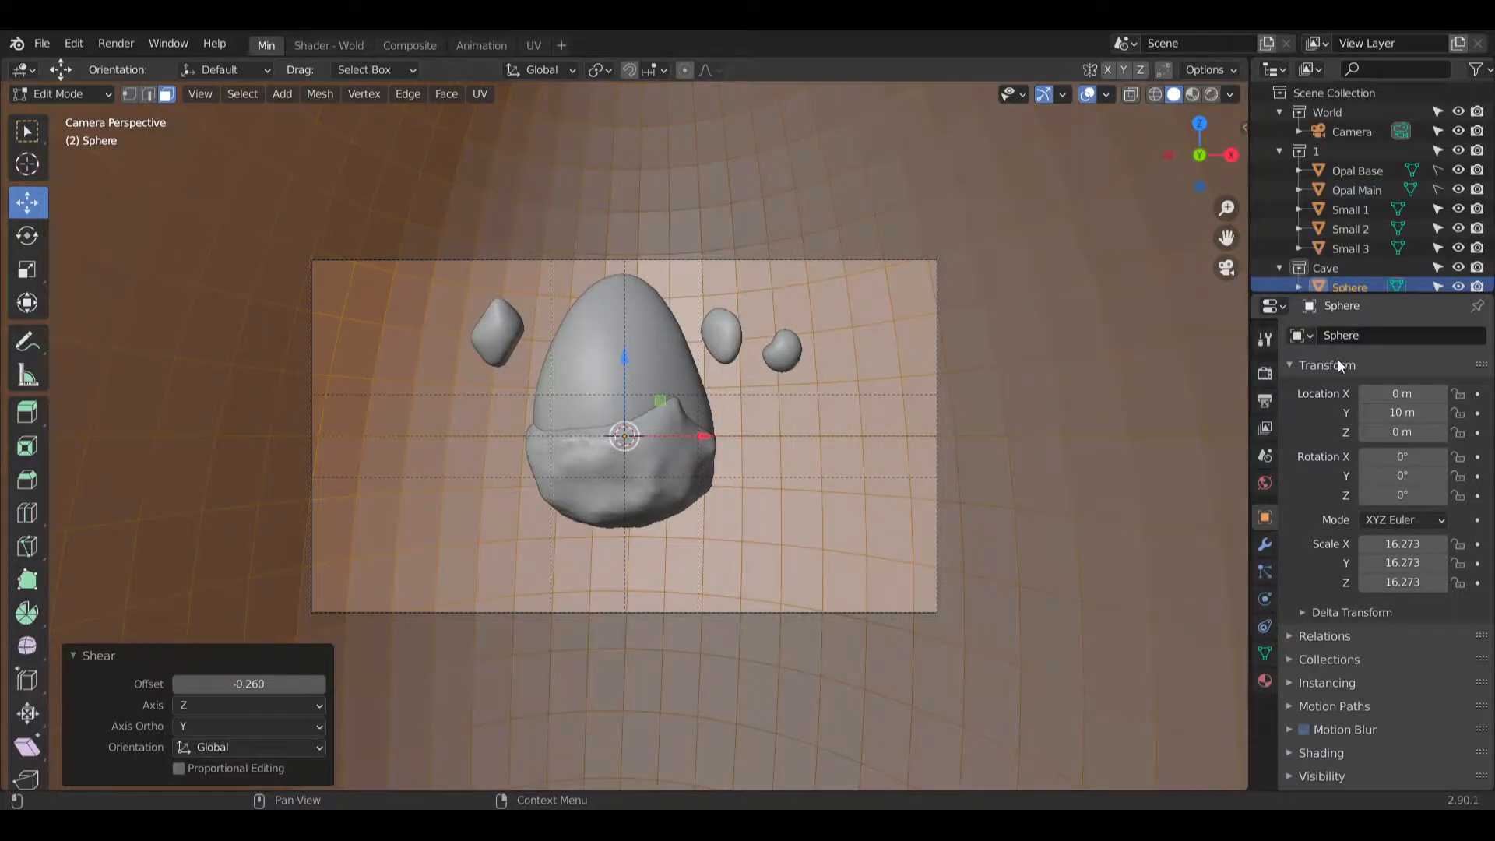
pyautogui.press('Return')
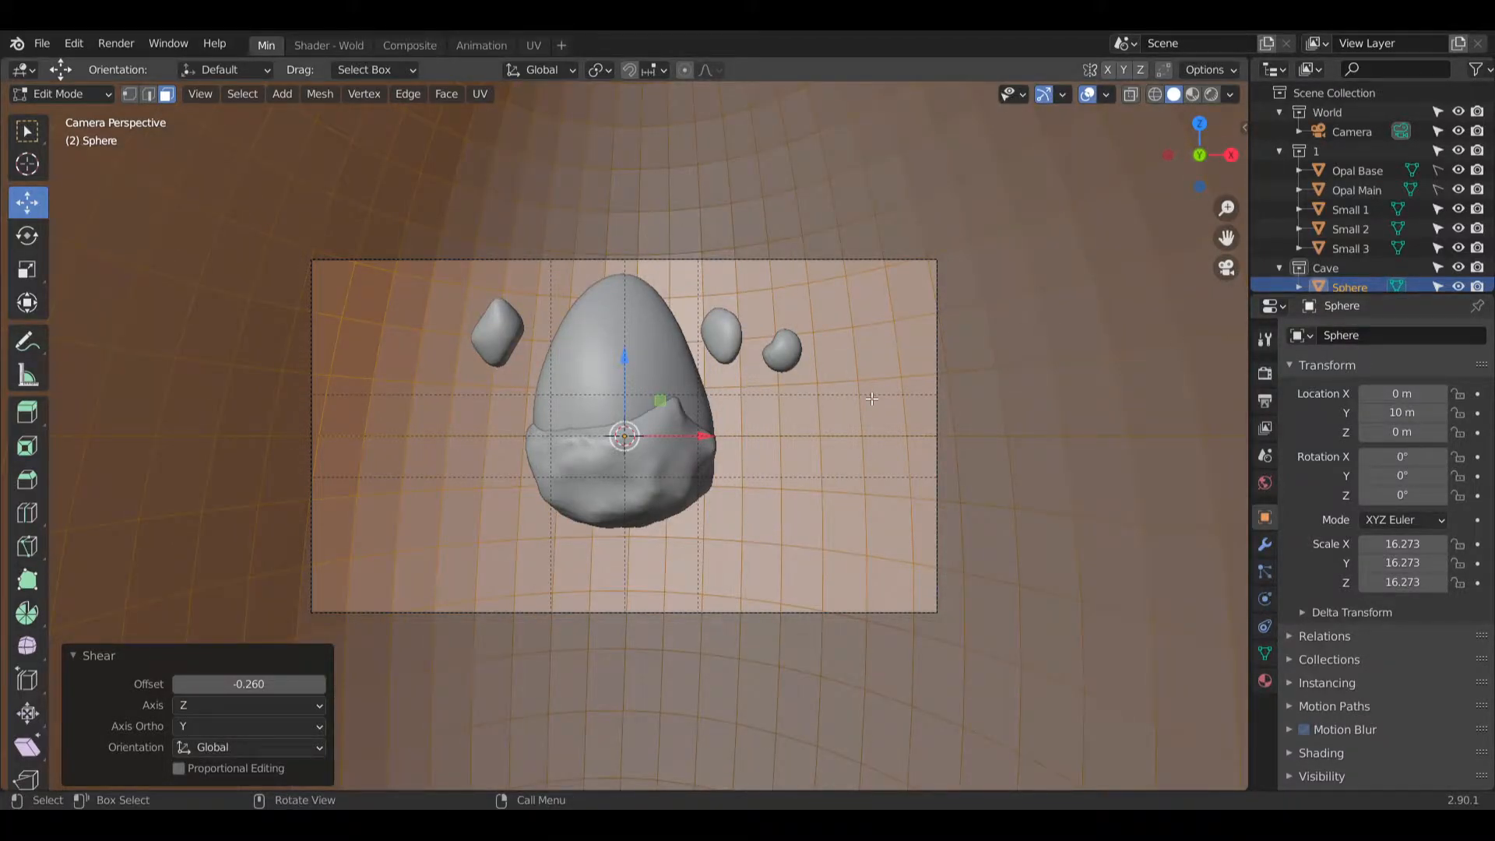
pyautogui.scroll(-4, 896, 420)
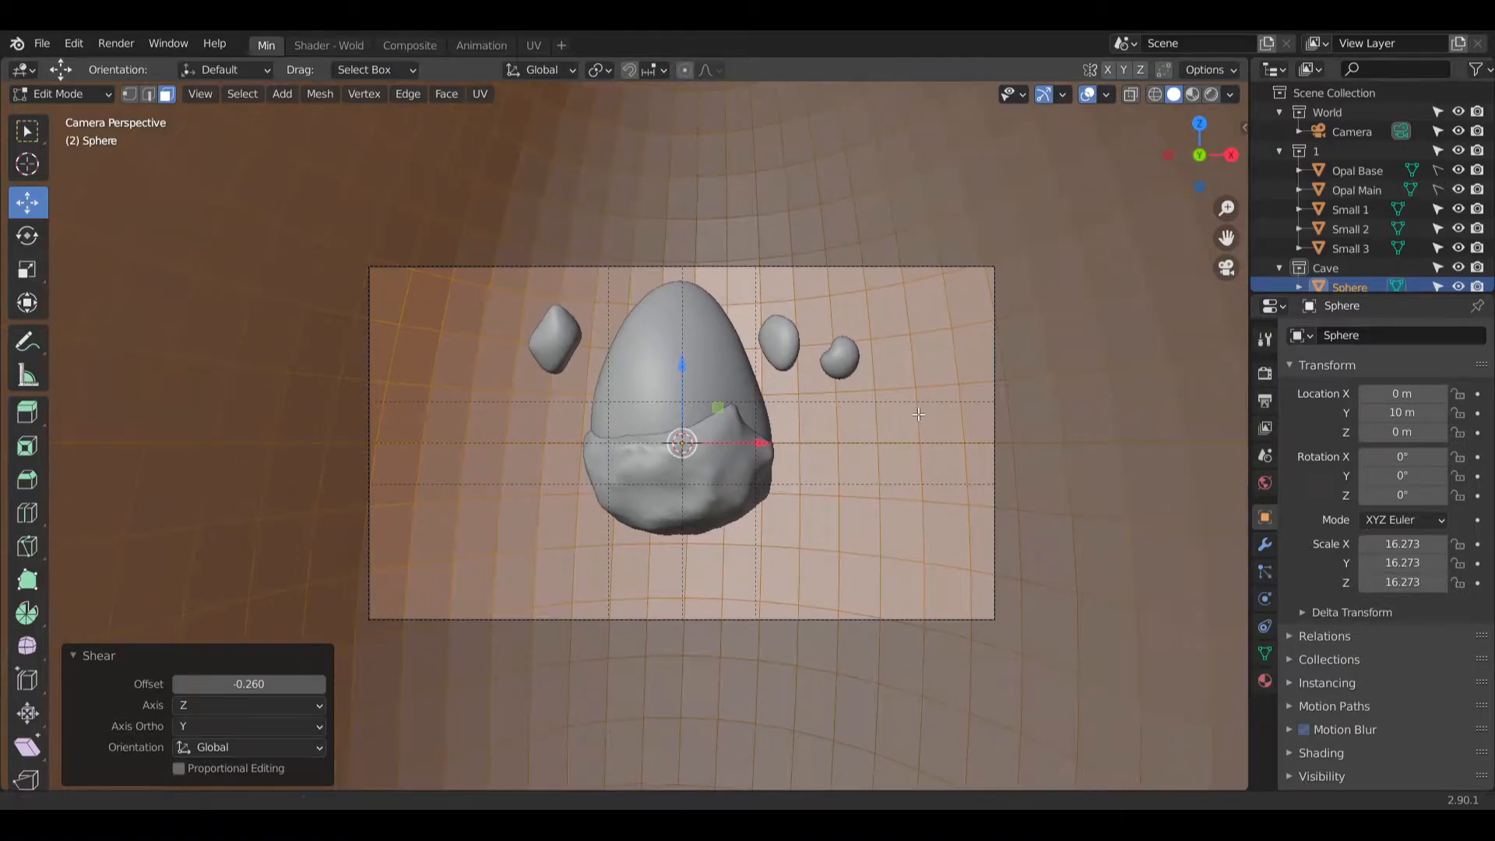
pyautogui.scroll(-2, 921, 443)
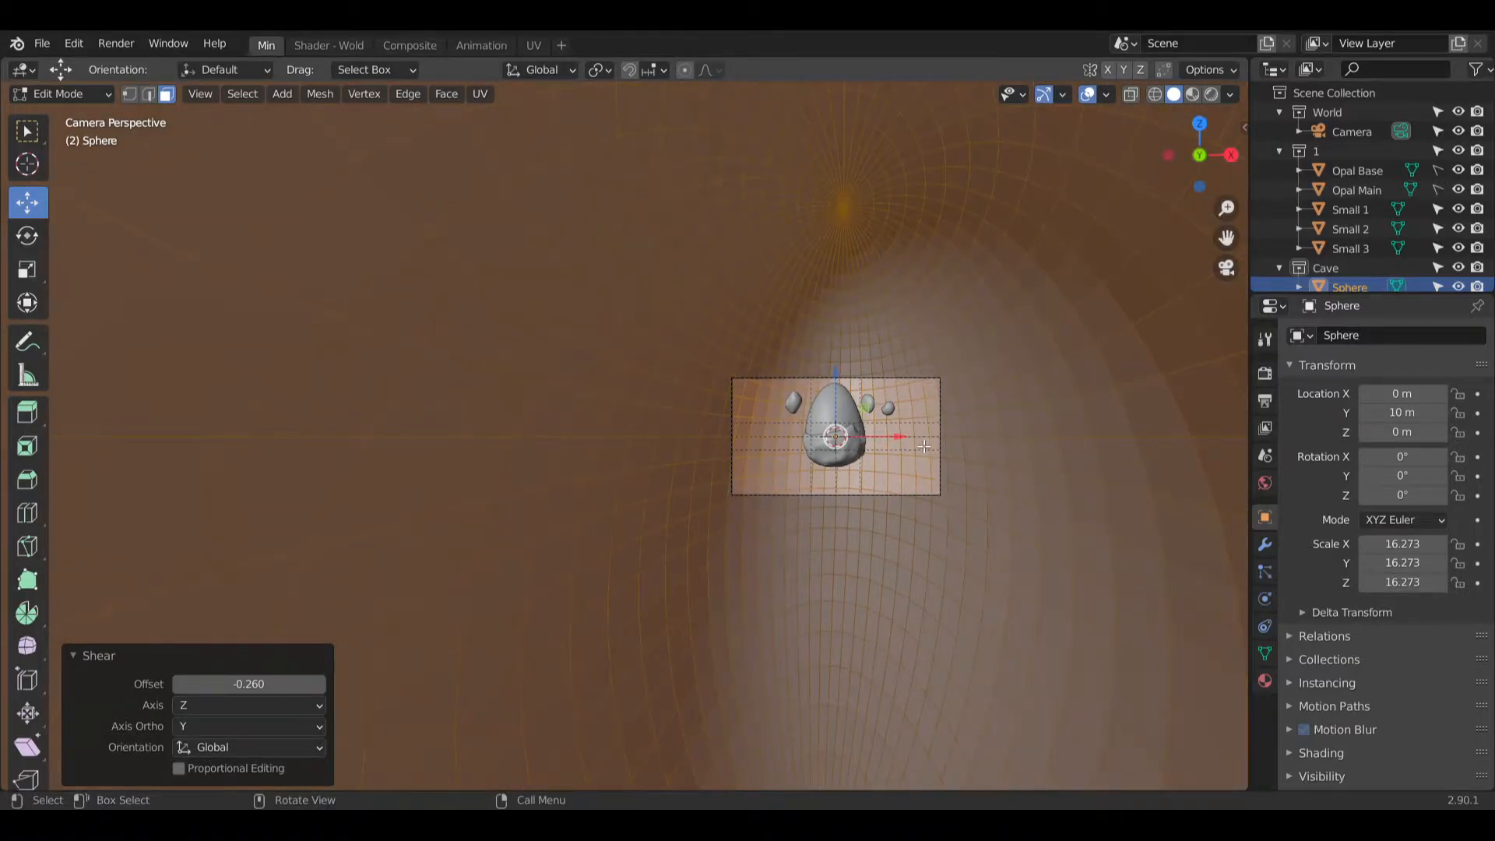
pyautogui.scroll(-2, 761, 465)
pyautogui.scroll(5, 668, 503)
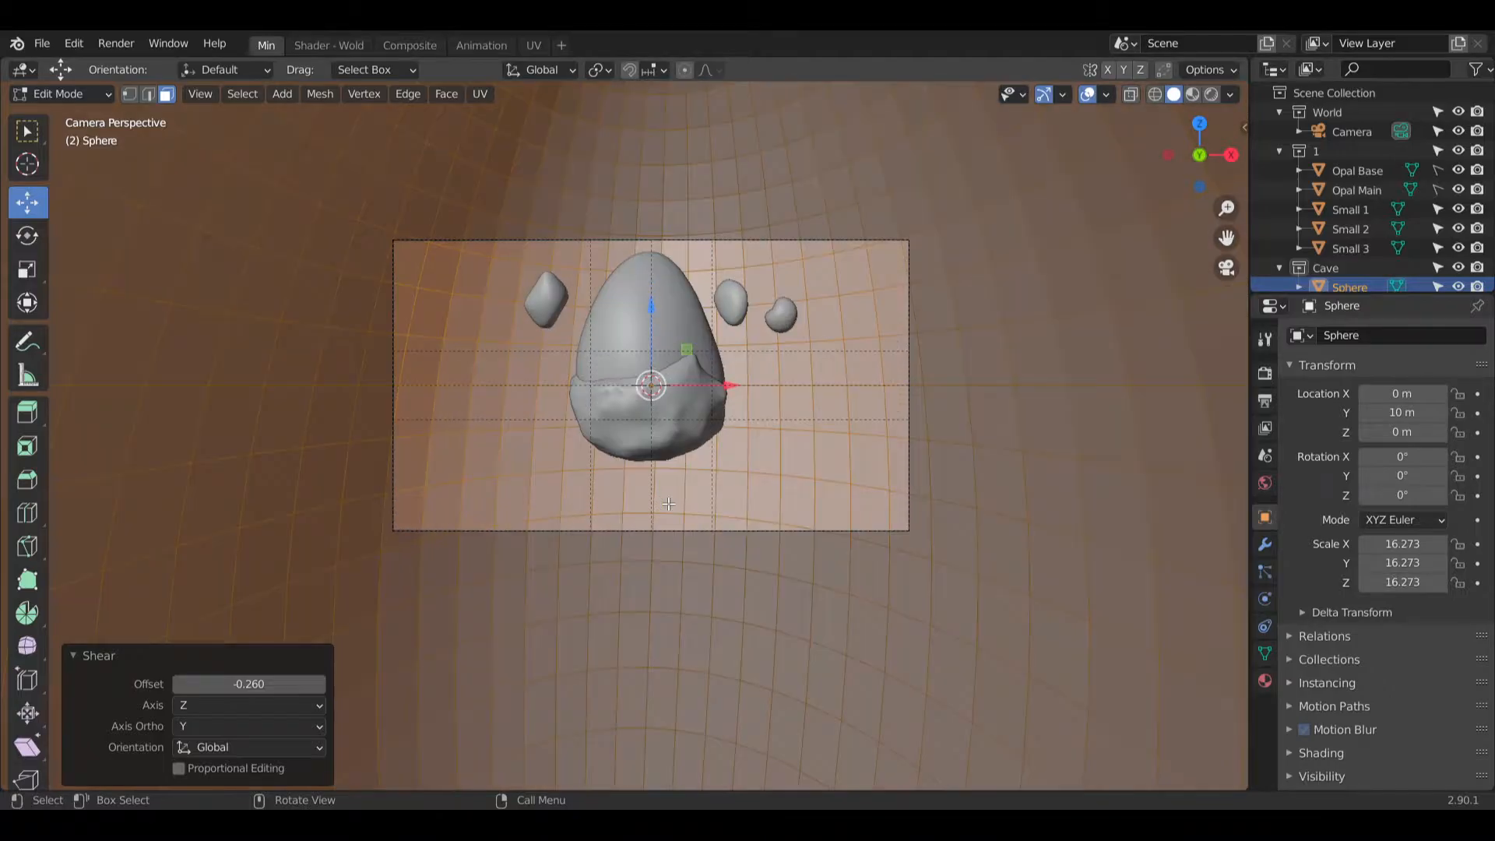
# Step: Try a Y location of 12 m for the cave sphere, and restore it to 10 m
pyautogui.click(1364, 135)
pyautogui.click(1399, 411)
pyautogui.write('12')
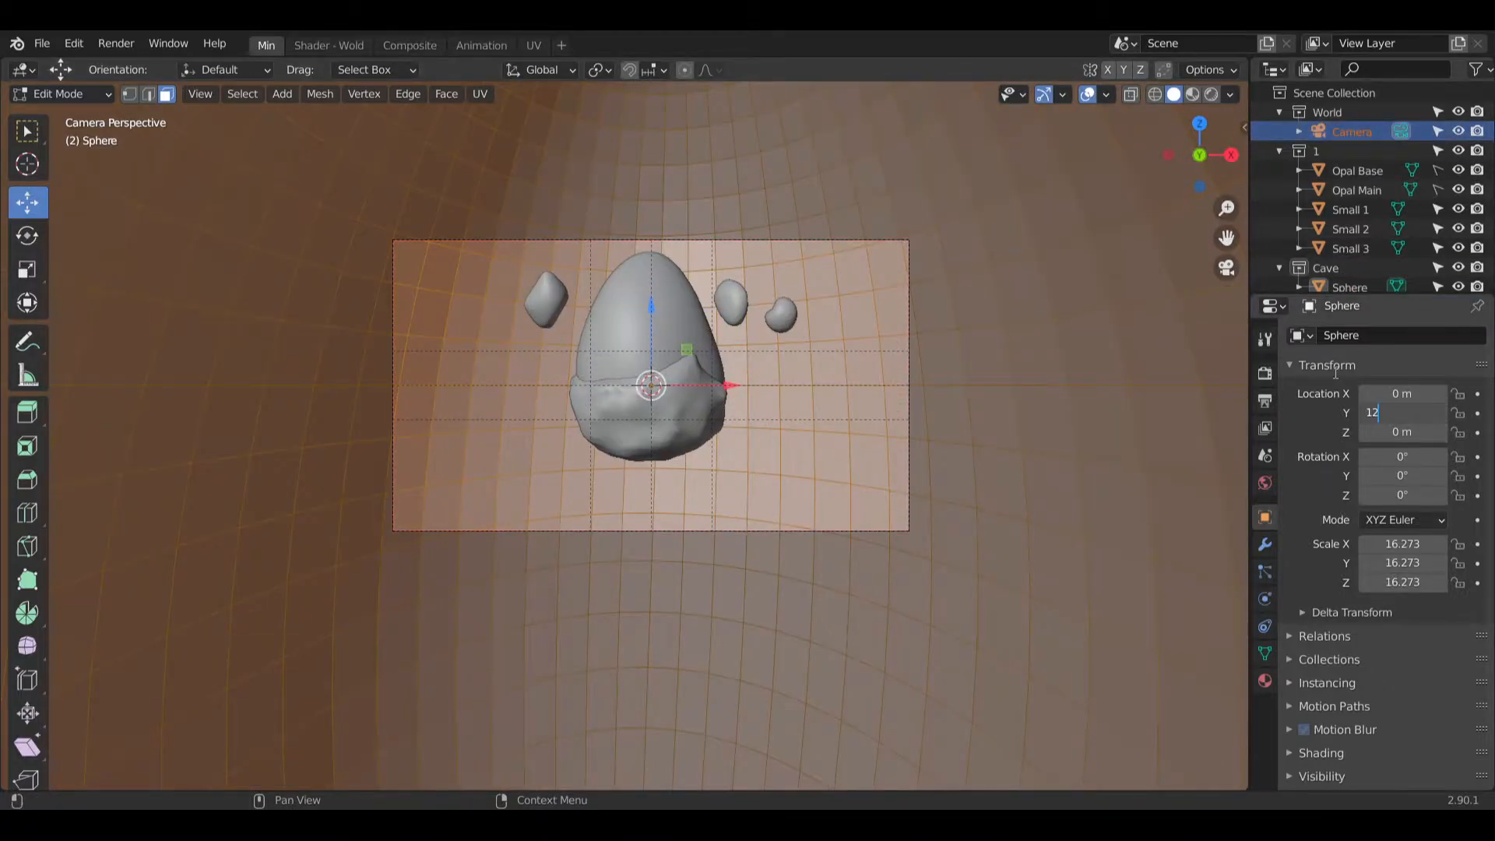
pyautogui.press('Return')
pyautogui.click(1402, 412)
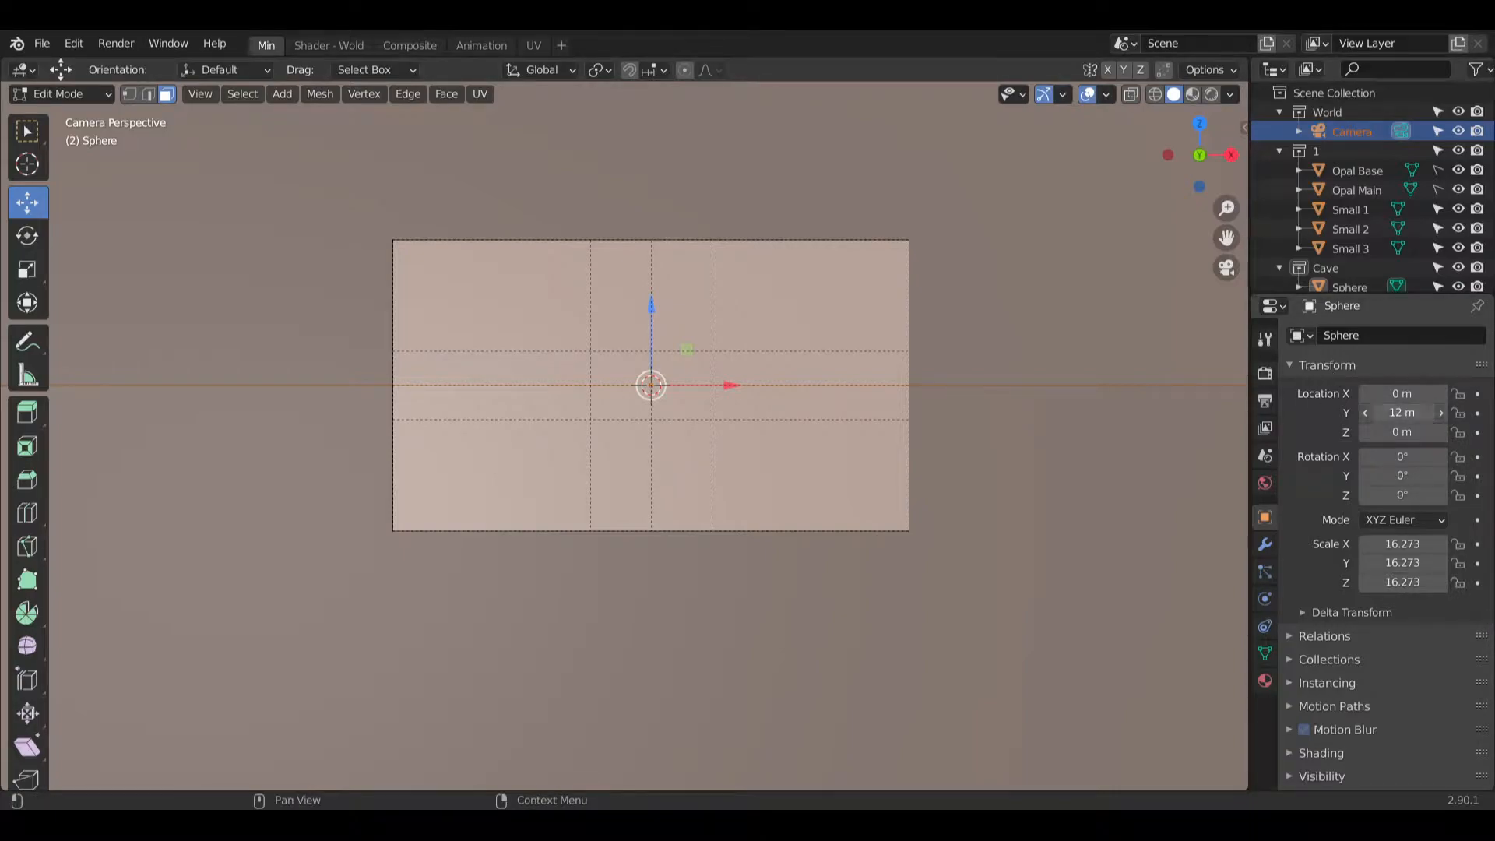
pyautogui.write('10')
pyautogui.press('Return')
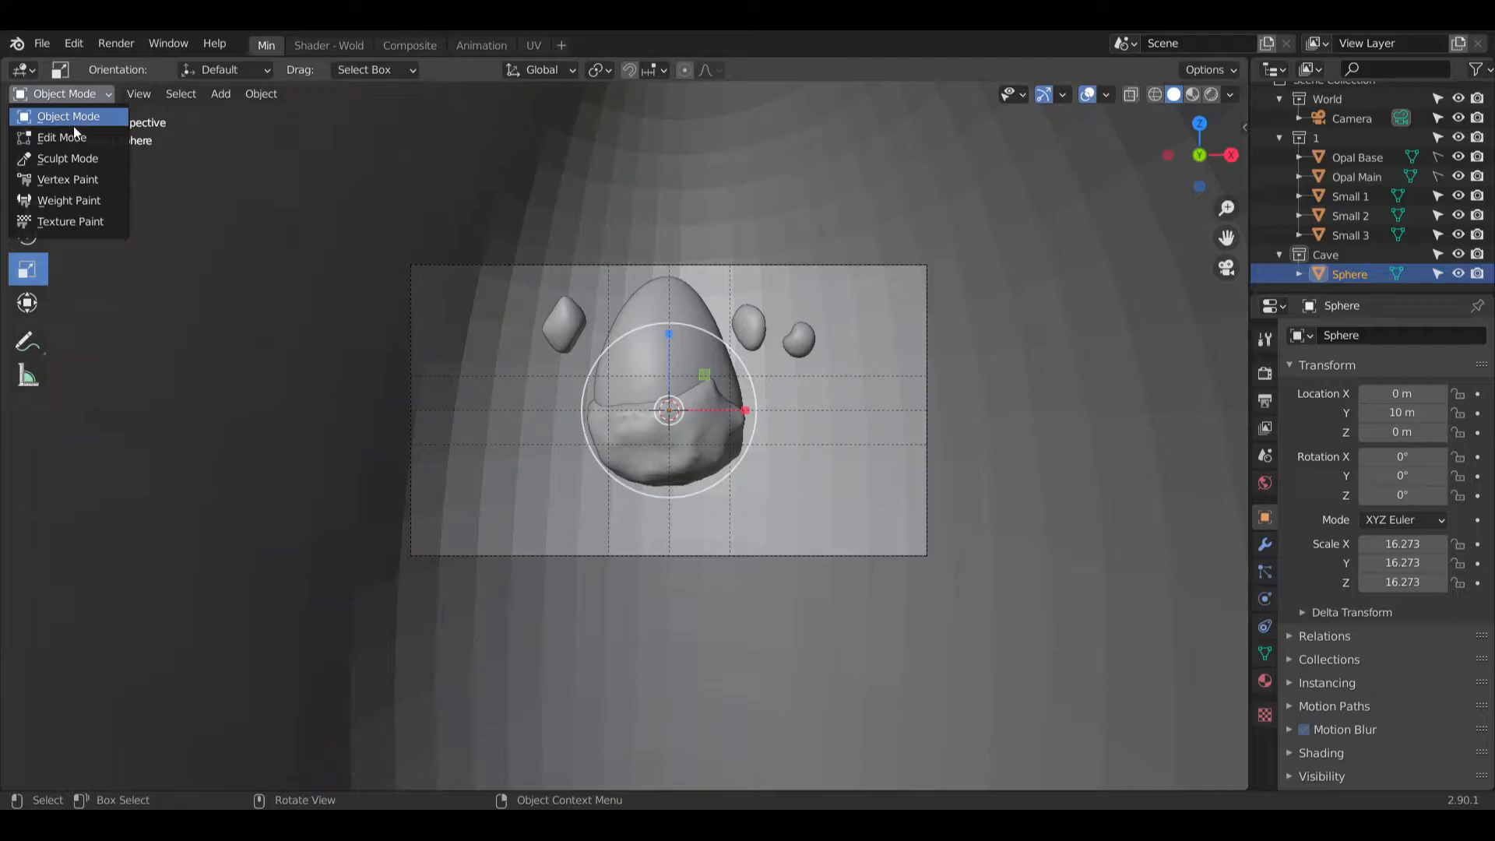
# Step: Finish editing the sphere mesh and move the camera to about Y -14.364 m and Z 4.6144 m at the opening
pyautogui.click(73, 138)
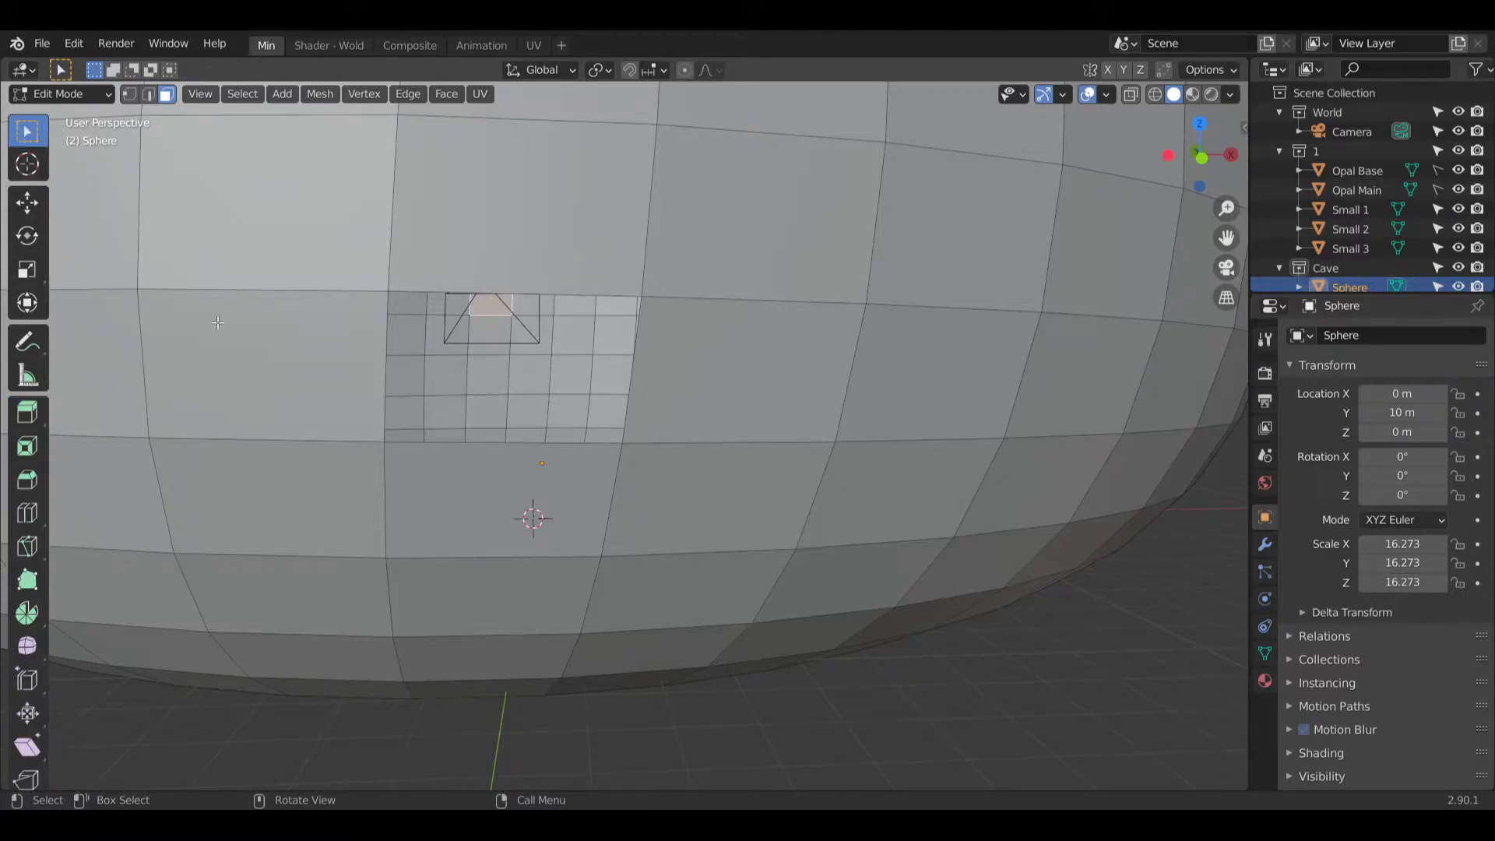
pyautogui.press('Tab')
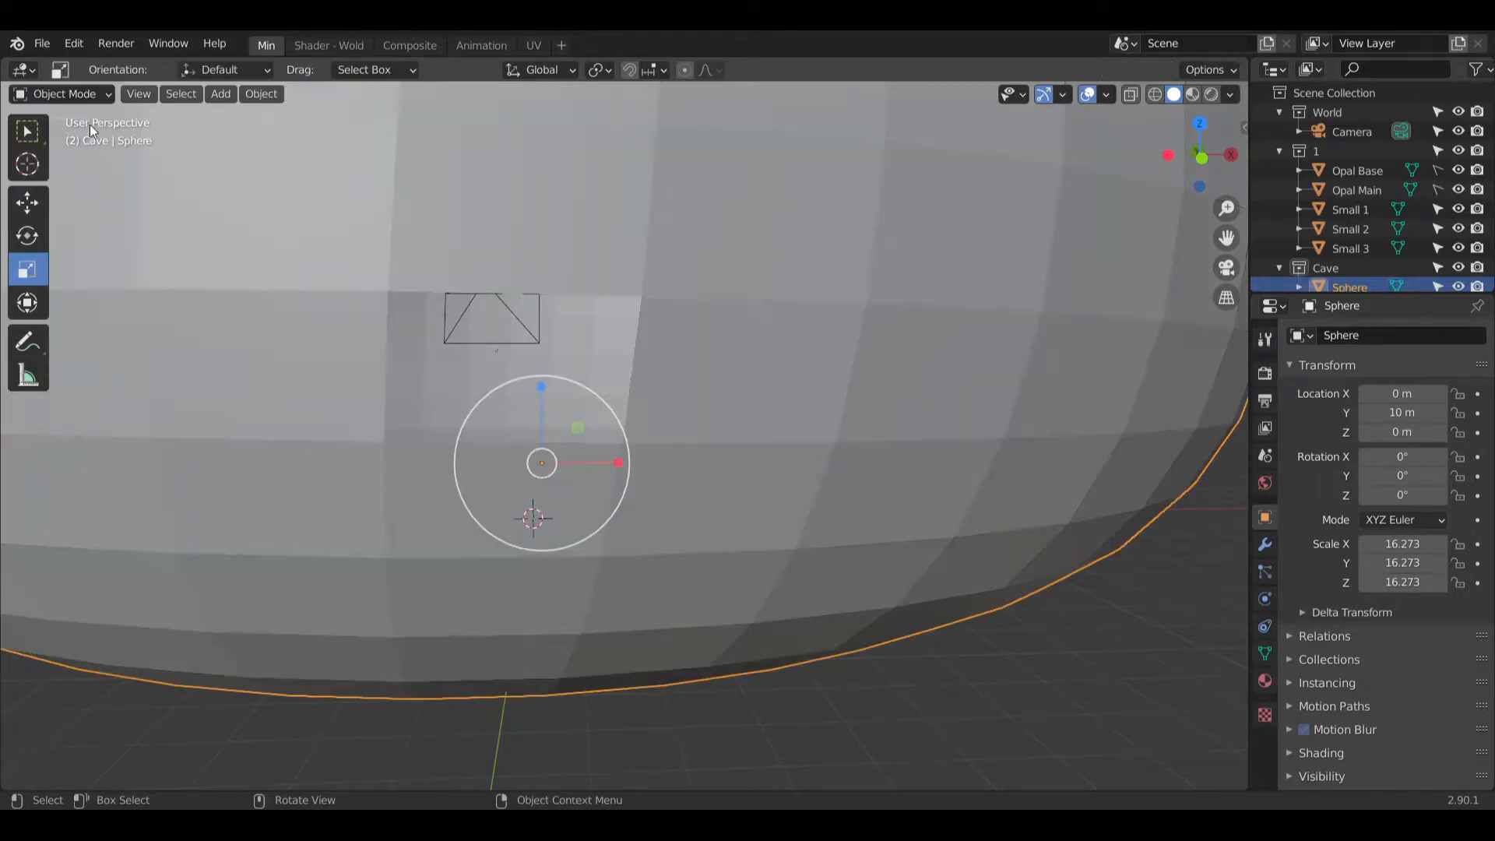
pyautogui.click(489, 296)
pyautogui.click(27, 202)
pyautogui.moveTo(483, 207); pyautogui.dragTo(484, 241)
pyautogui.moveTo(469, 320); pyautogui.dragTo(397, 339, button='middle')
pyautogui.moveTo(404, 324); pyautogui.dragTo(336, 336)
pyautogui.moveTo(347, 358); pyautogui.dragTo(353, 372, button='middle')
# Step: Try shifting the camera about 0.374 m along X, and undo the shift
pyautogui.moveTo(719, 321); pyautogui.dragTo(749, 325)
pyautogui.scroll(2, 741, 380)
pyautogui.scroll(-2, 739, 324)
pyautogui.moveTo(739, 324); pyautogui.dragTo(660, 288, button='middle')
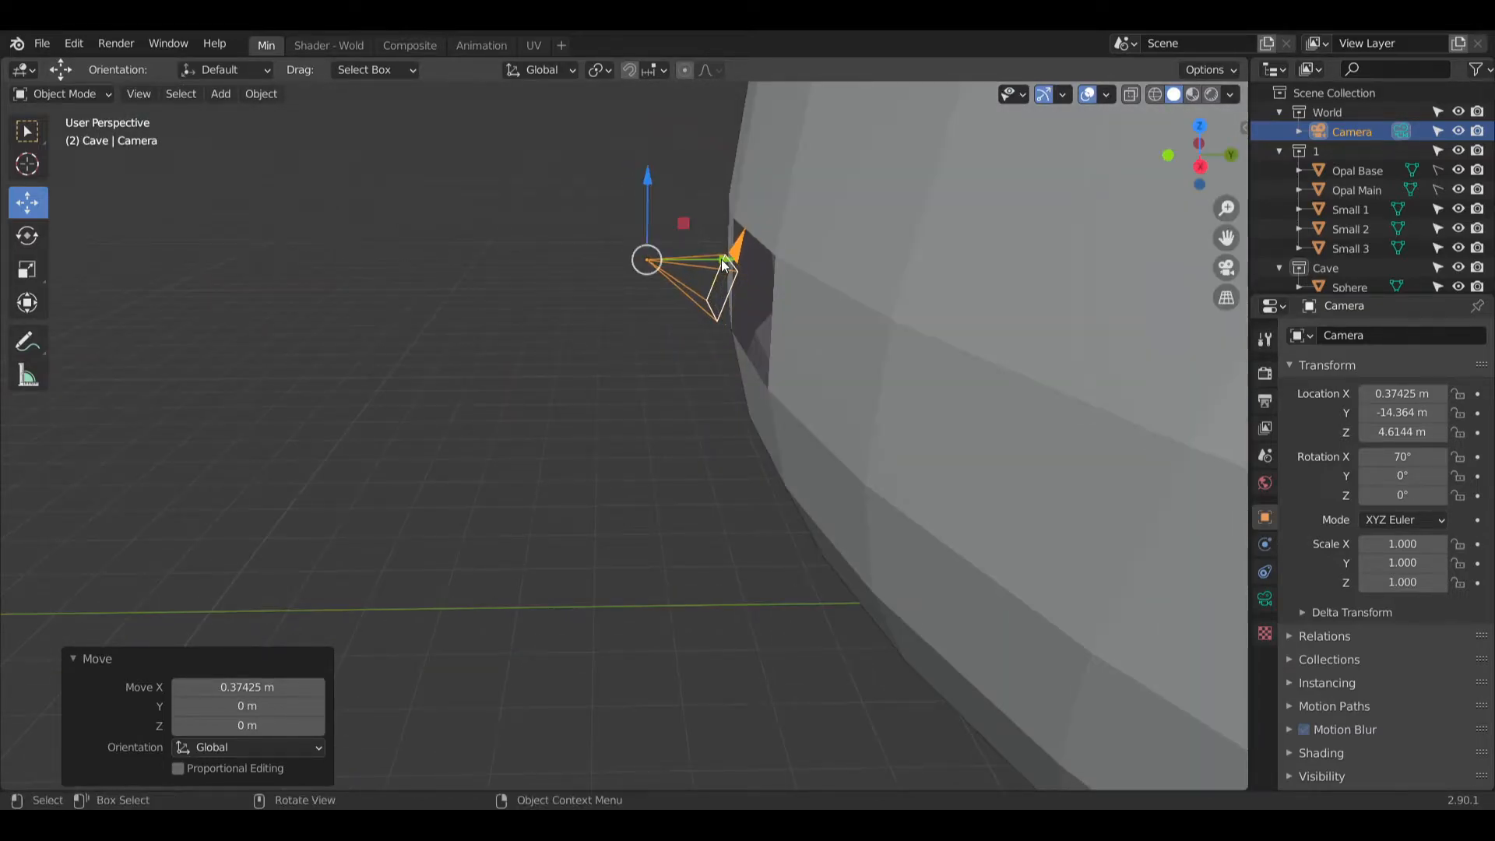
pyautogui.hotkey('ctrl', 'z')
# Step: Move the camera to about Y -14.476 m and Z 5.0088 m, and check the framing through it
pyautogui.moveTo(730, 258)
pyautogui.mouseDown()
pyautogui.moveTo(759, 302)
pyautogui.moveTo(781, 305)
pyautogui.moveTo(837, 265)
pyautogui.moveTo(681, 254)
pyautogui.moveTo(861, 272)
pyautogui.moveTo(701, 255)
pyautogui.mouseUp()
pyautogui.moveTo(630, 168); pyautogui.dragTo(681, 142)
pyautogui.moveTo(797, 277); pyautogui.dragTo(959, 283, button='middle')
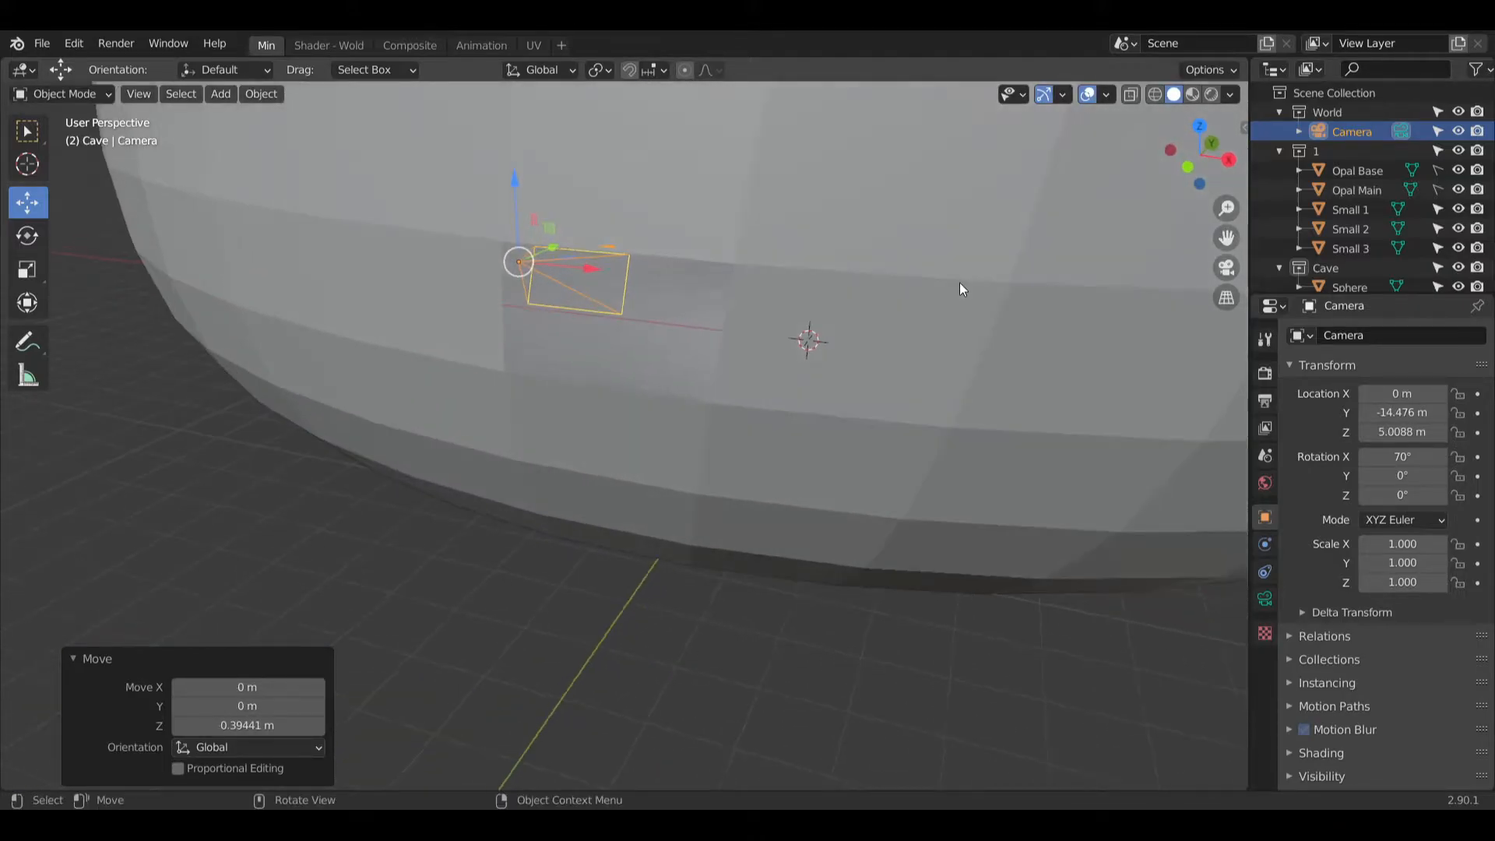
pyautogui.click(1225, 269)
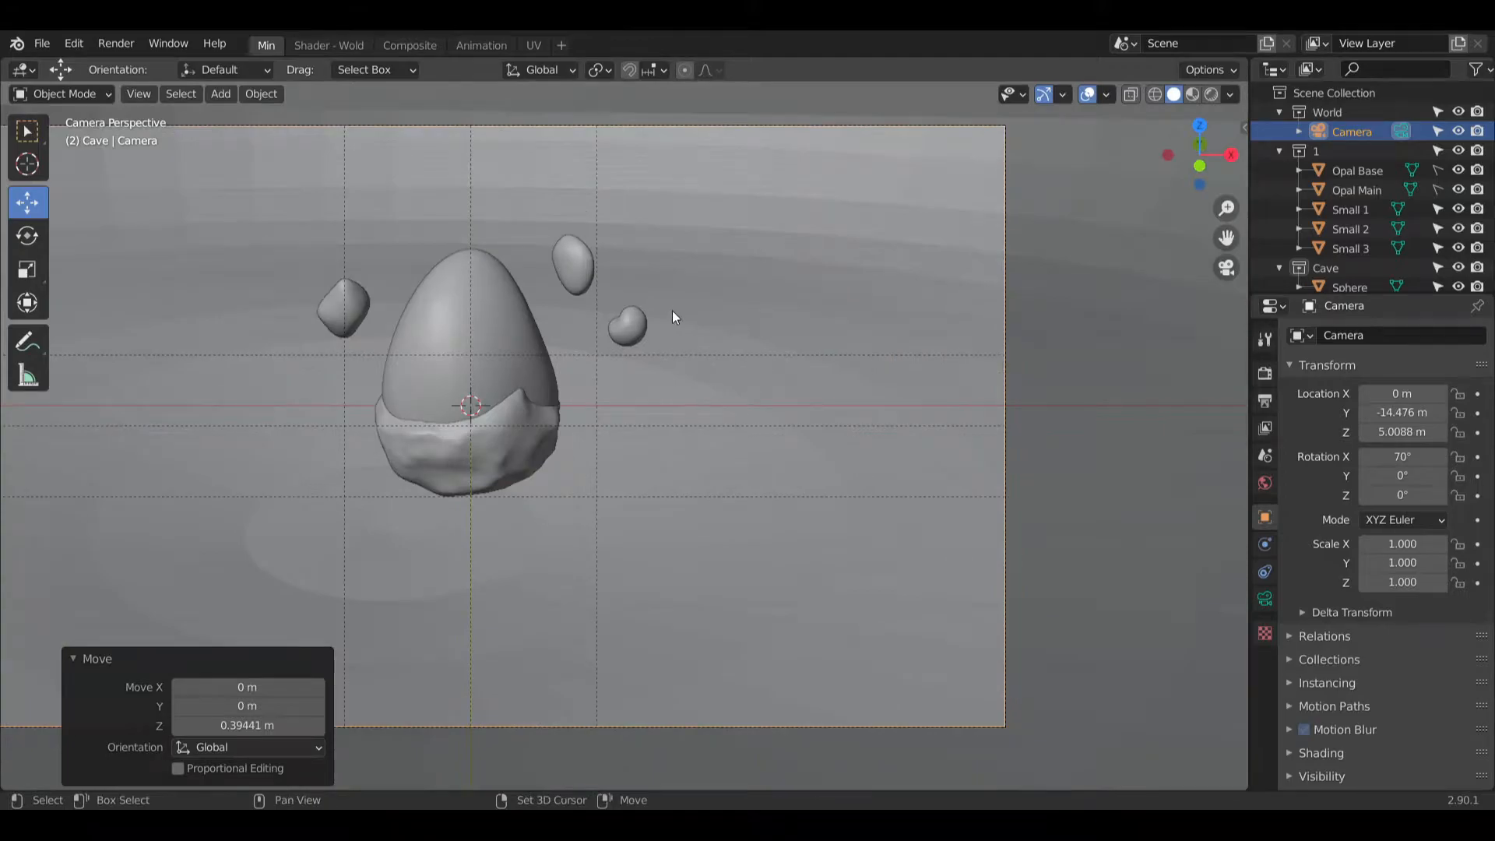
pyautogui.keyDown('shift'); pyautogui.moveTo(671, 312); pyautogui.dragTo(854, 366, button='middle'); pyautogui.keyUp('shift')
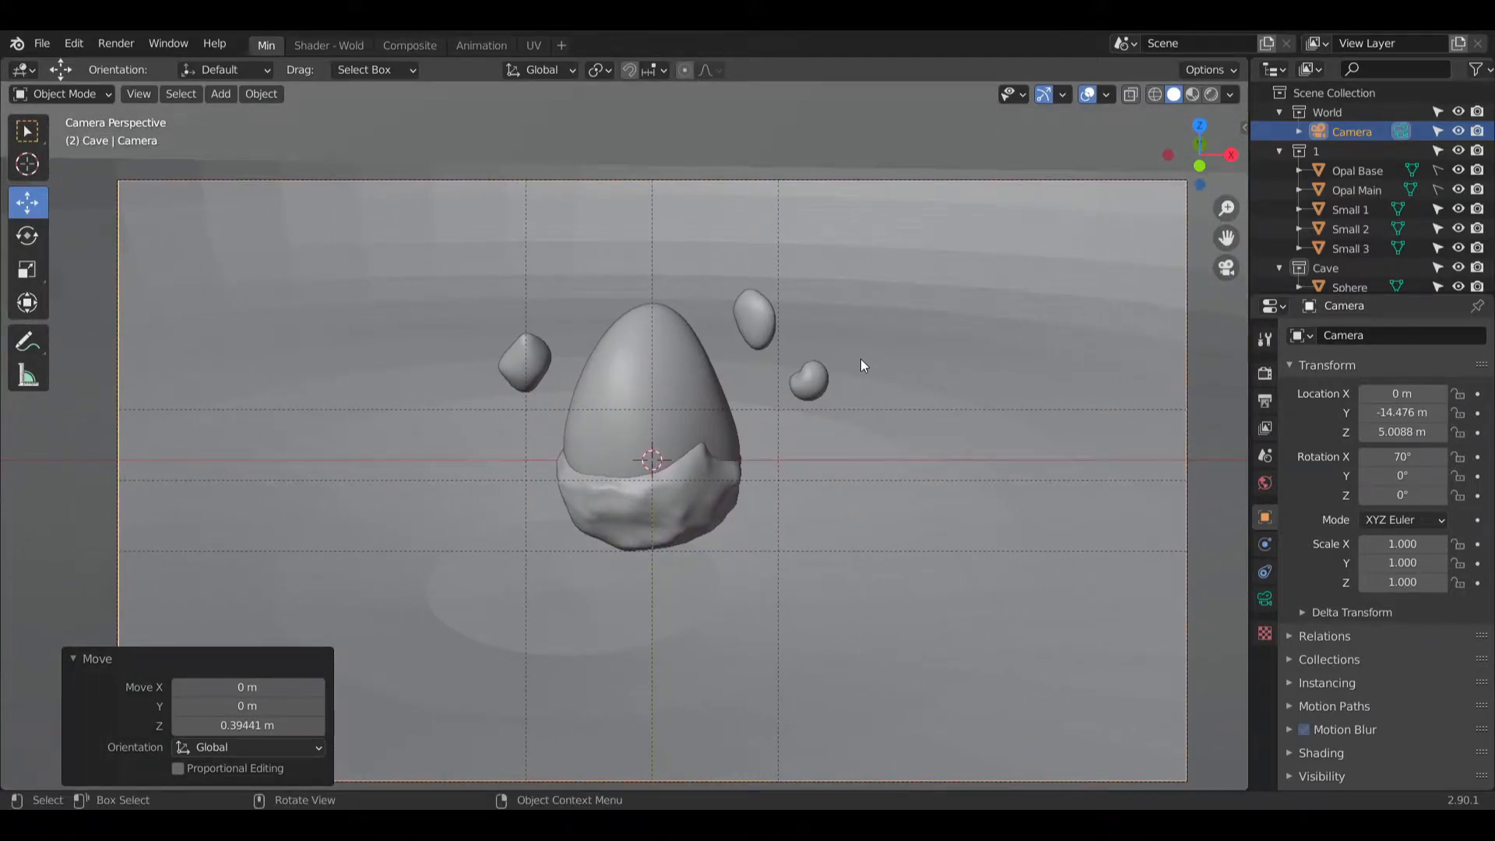
pyautogui.scroll(-5, 861, 358)
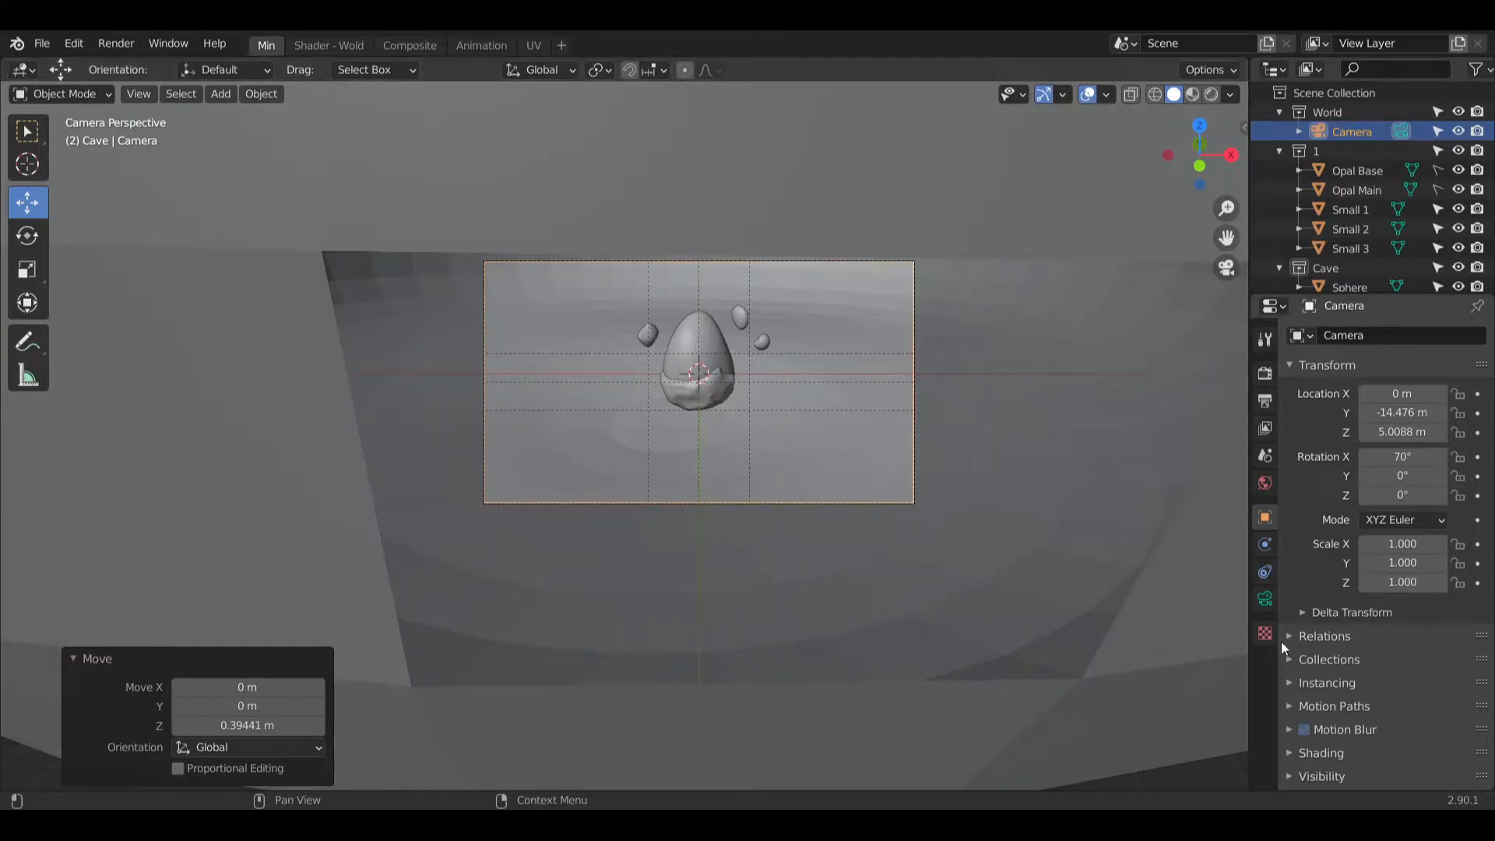
# Step: Set the camera's focal length to 35 mm
pyautogui.click(1264, 598)
pyautogui.click(1405, 425)
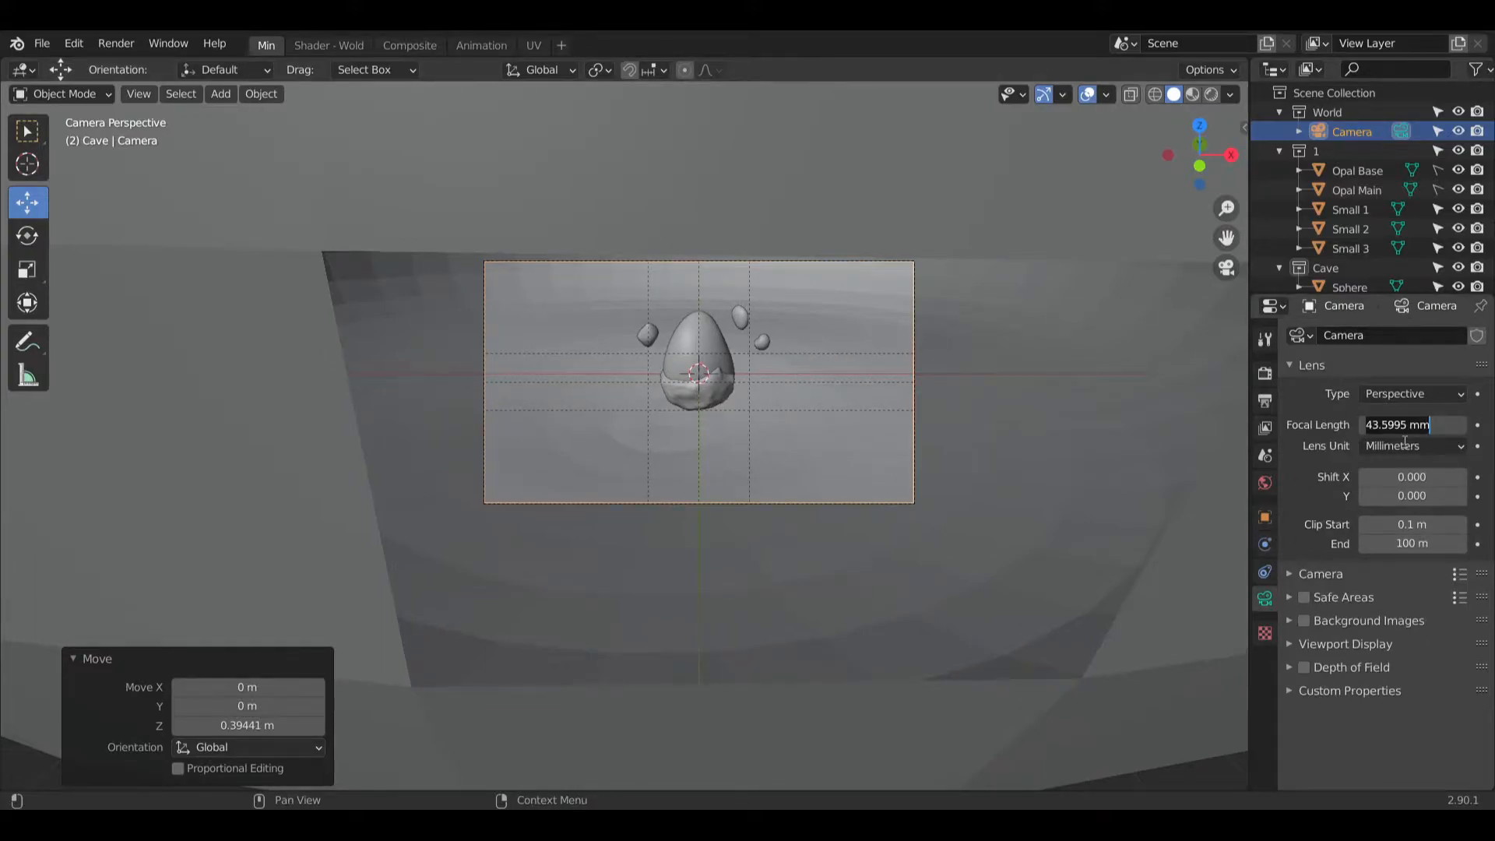
pyautogui.write('35')
pyautogui.press('Return')
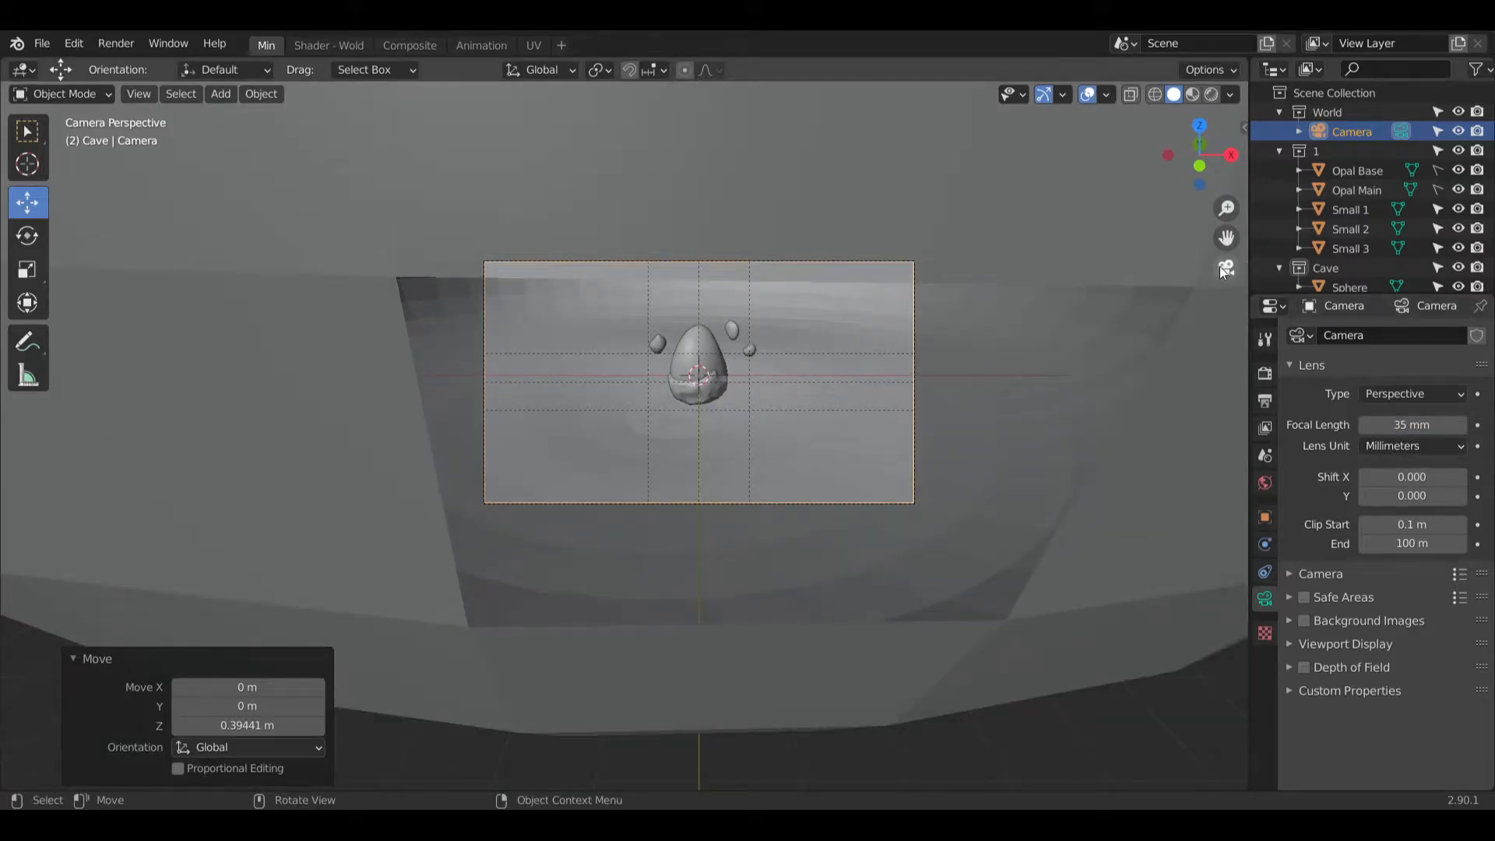
# Step: Set the camera's Z location to 4.5 m and its X rotation to 80°
pyautogui.click(1264, 517)
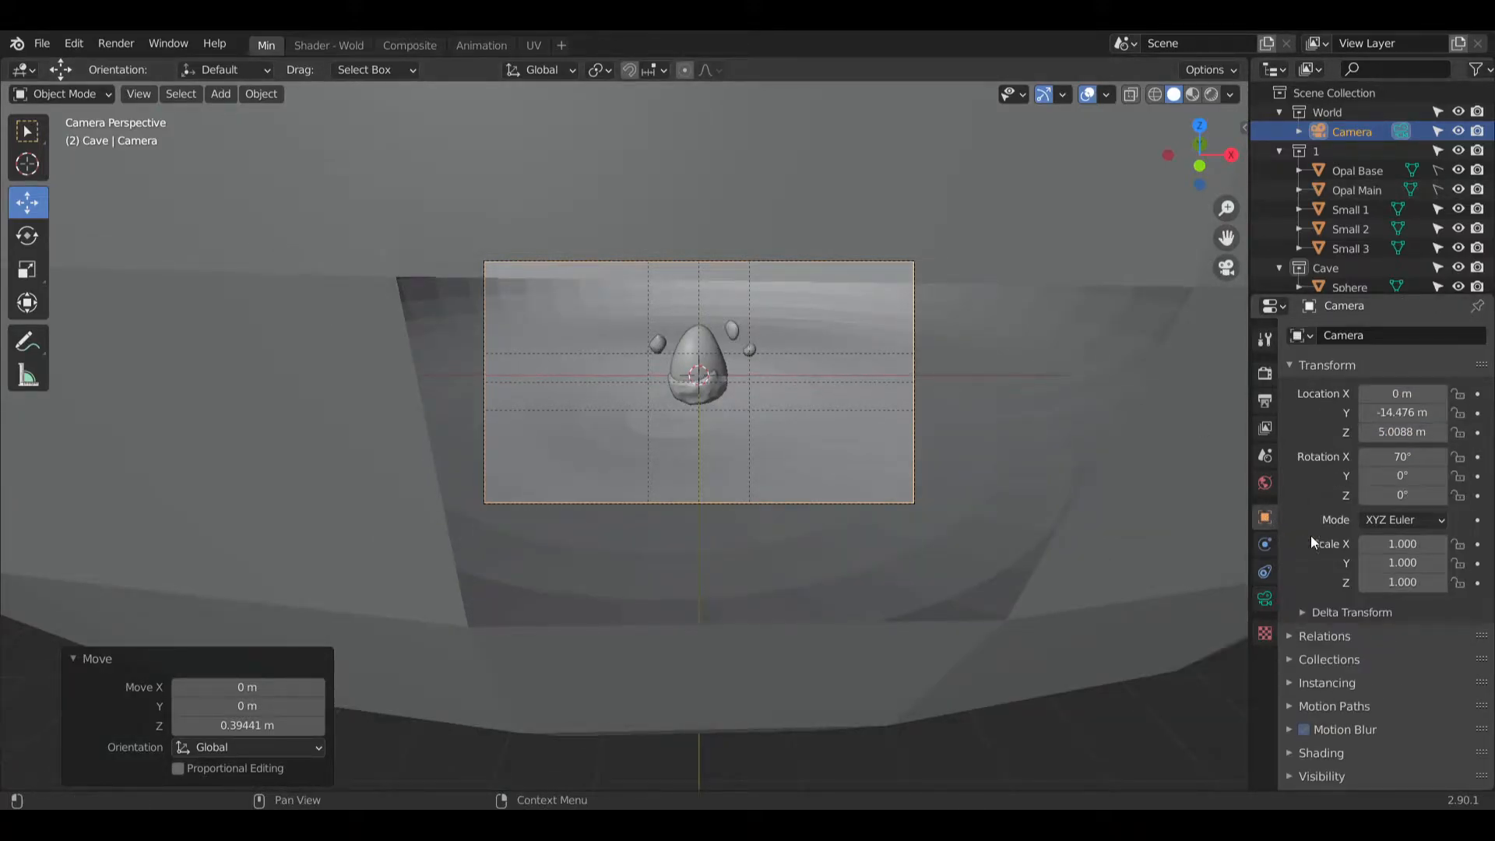
pyautogui.click(1416, 431)
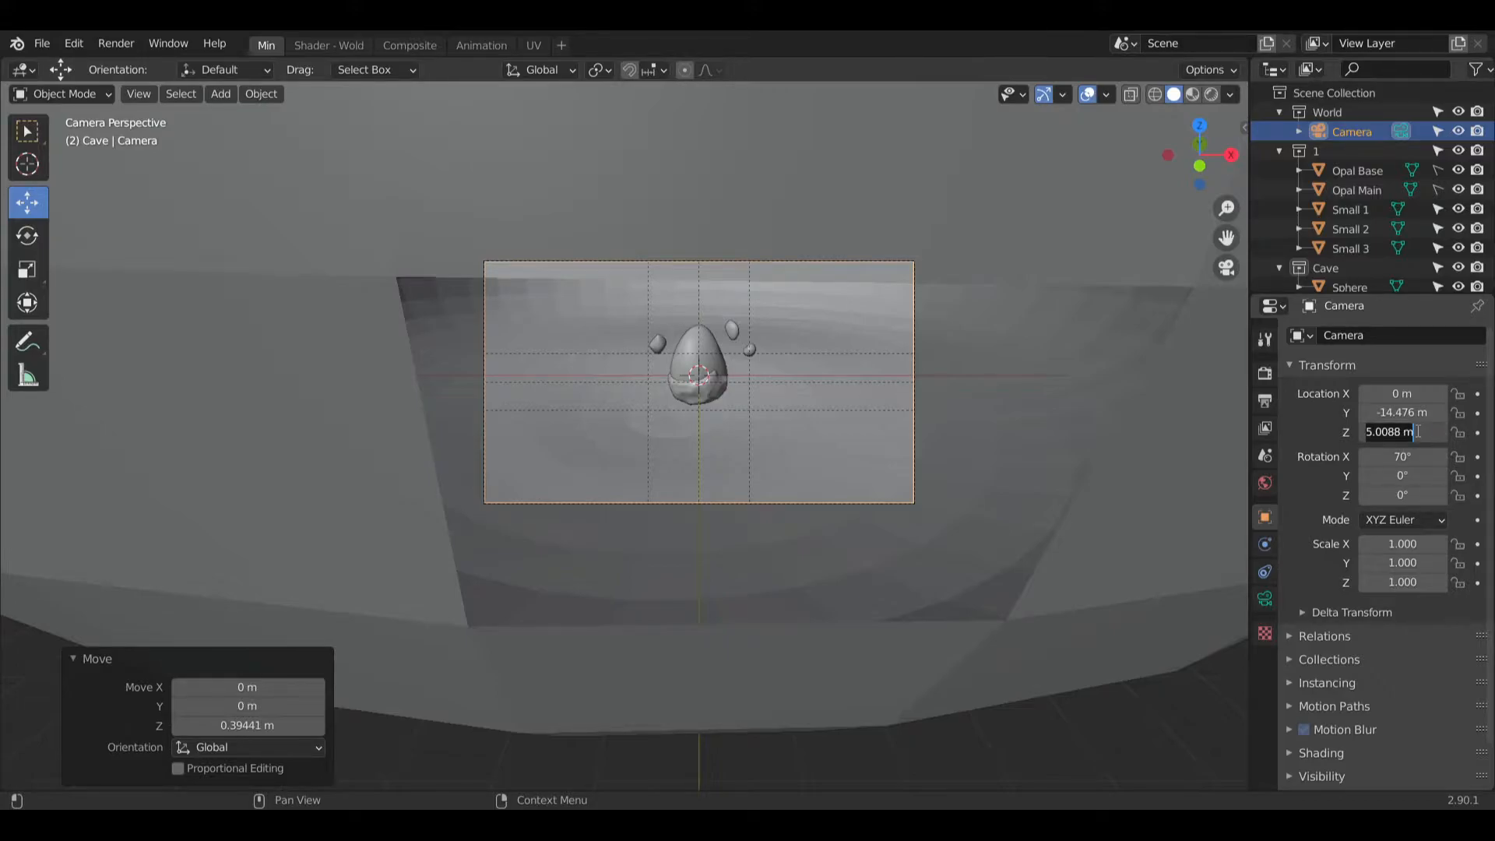
pyautogui.write('4.5')
pyautogui.press('Return')
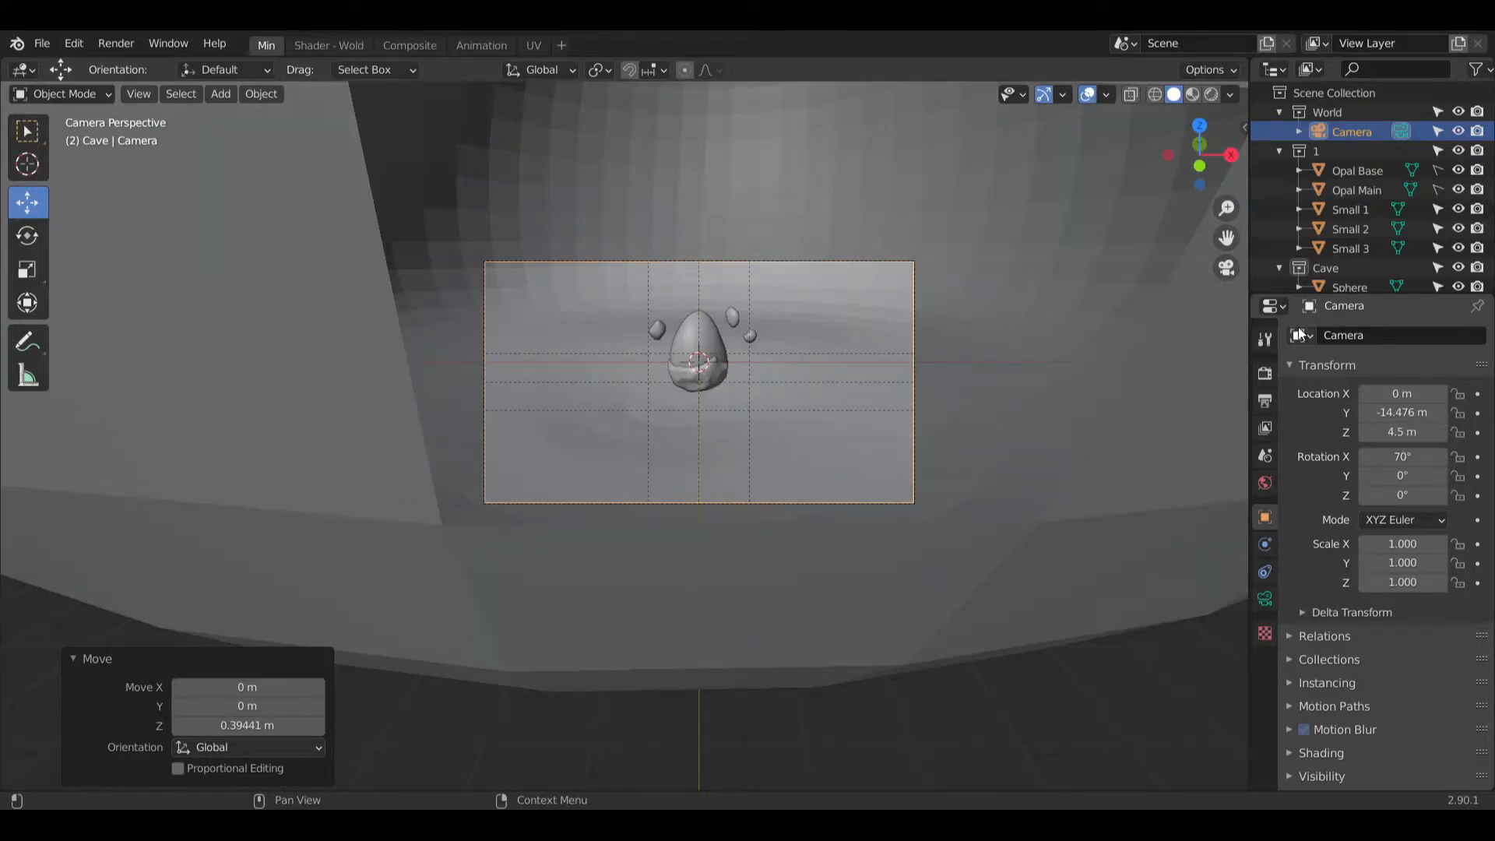
pyautogui.click(1420, 462)
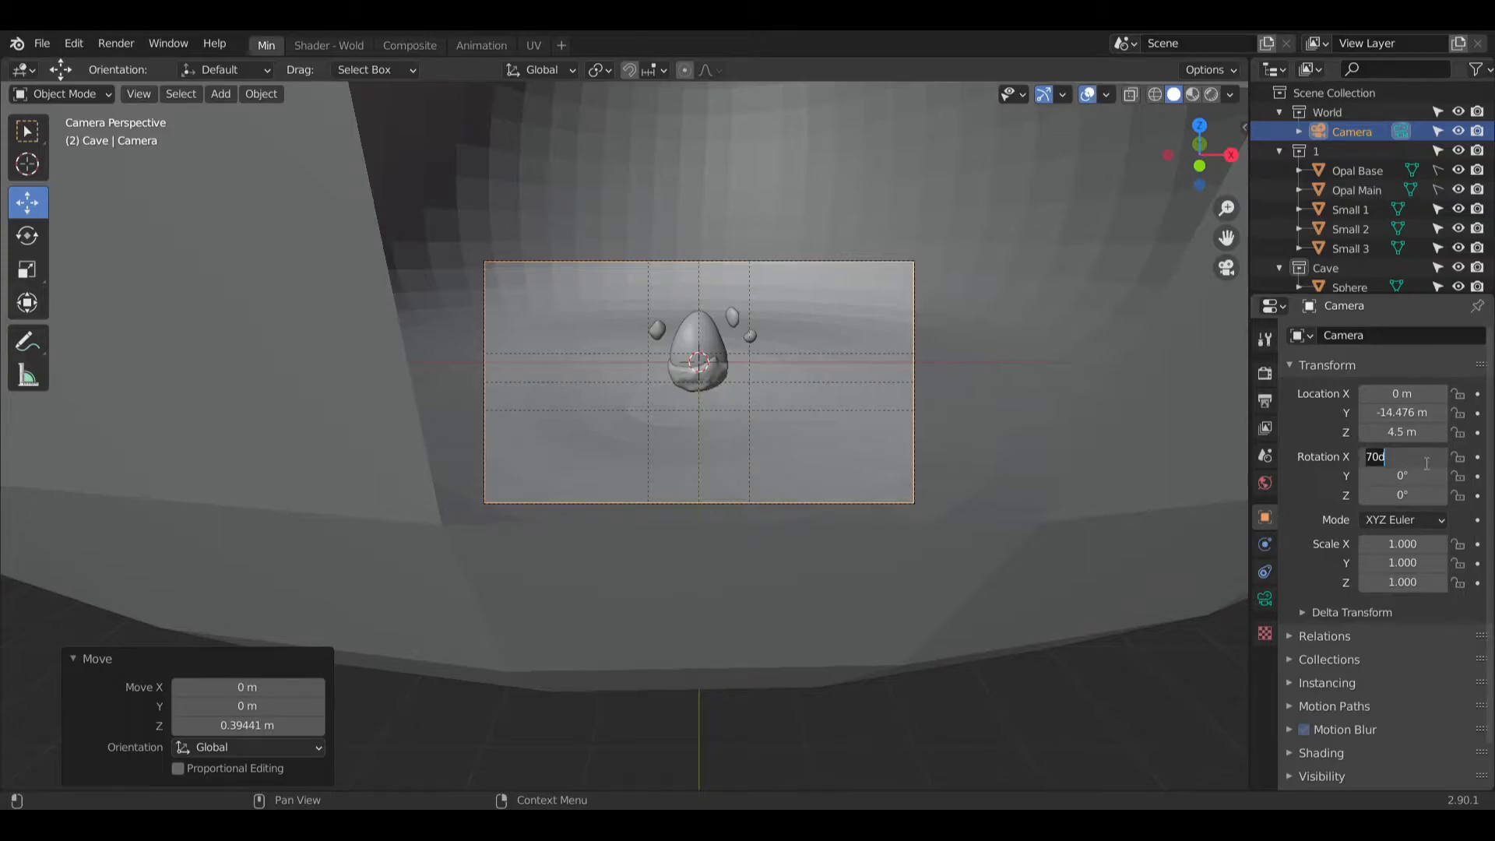
pyautogui.write('80')
pyautogui.press('Return')
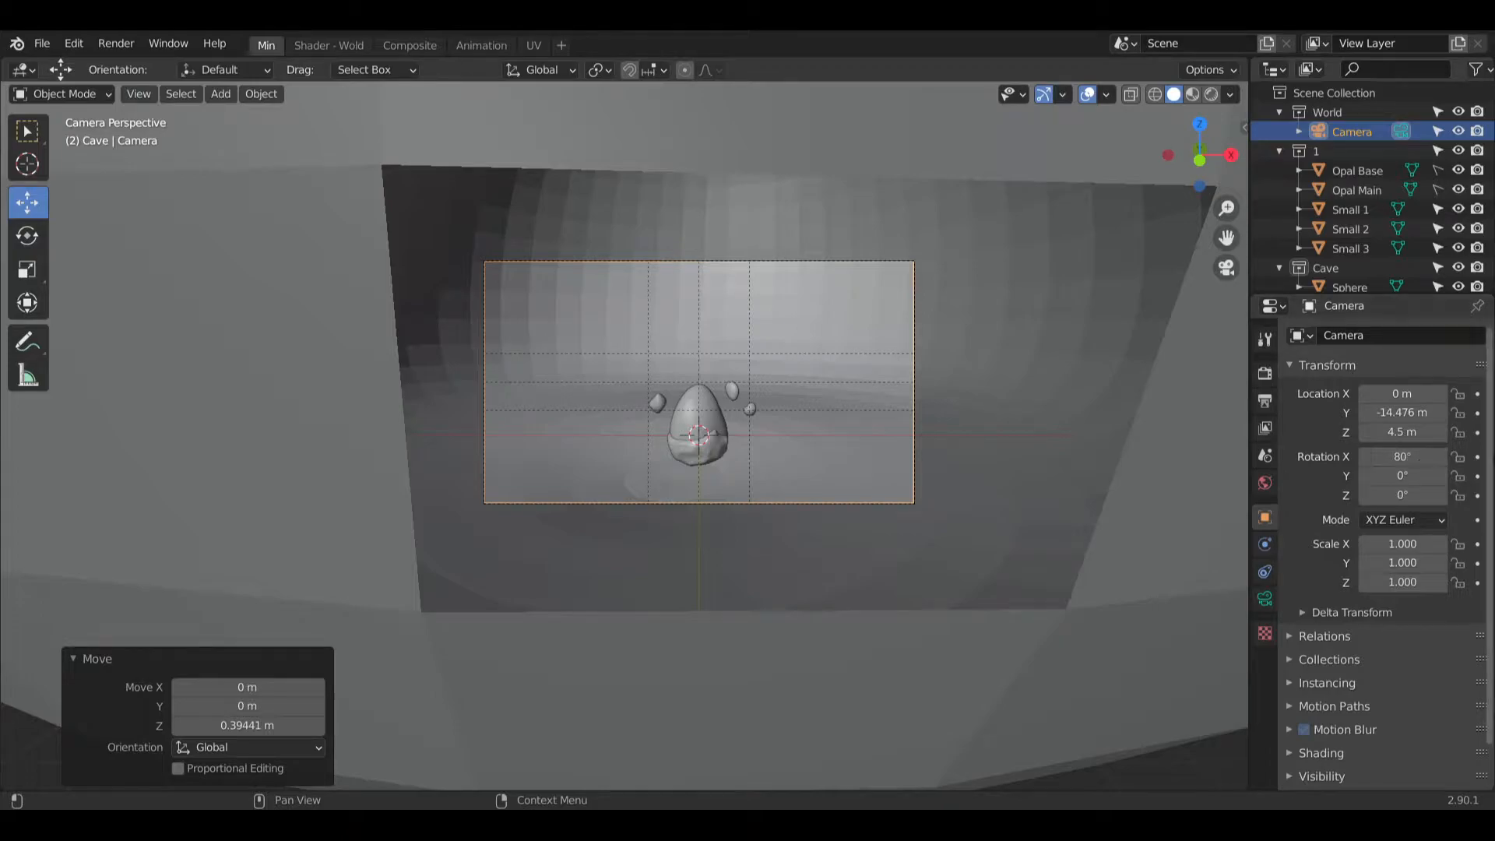
# Step: Try a Y location of -14.5 m for the camera, and set it to -15 m
pyautogui.click(1423, 407)
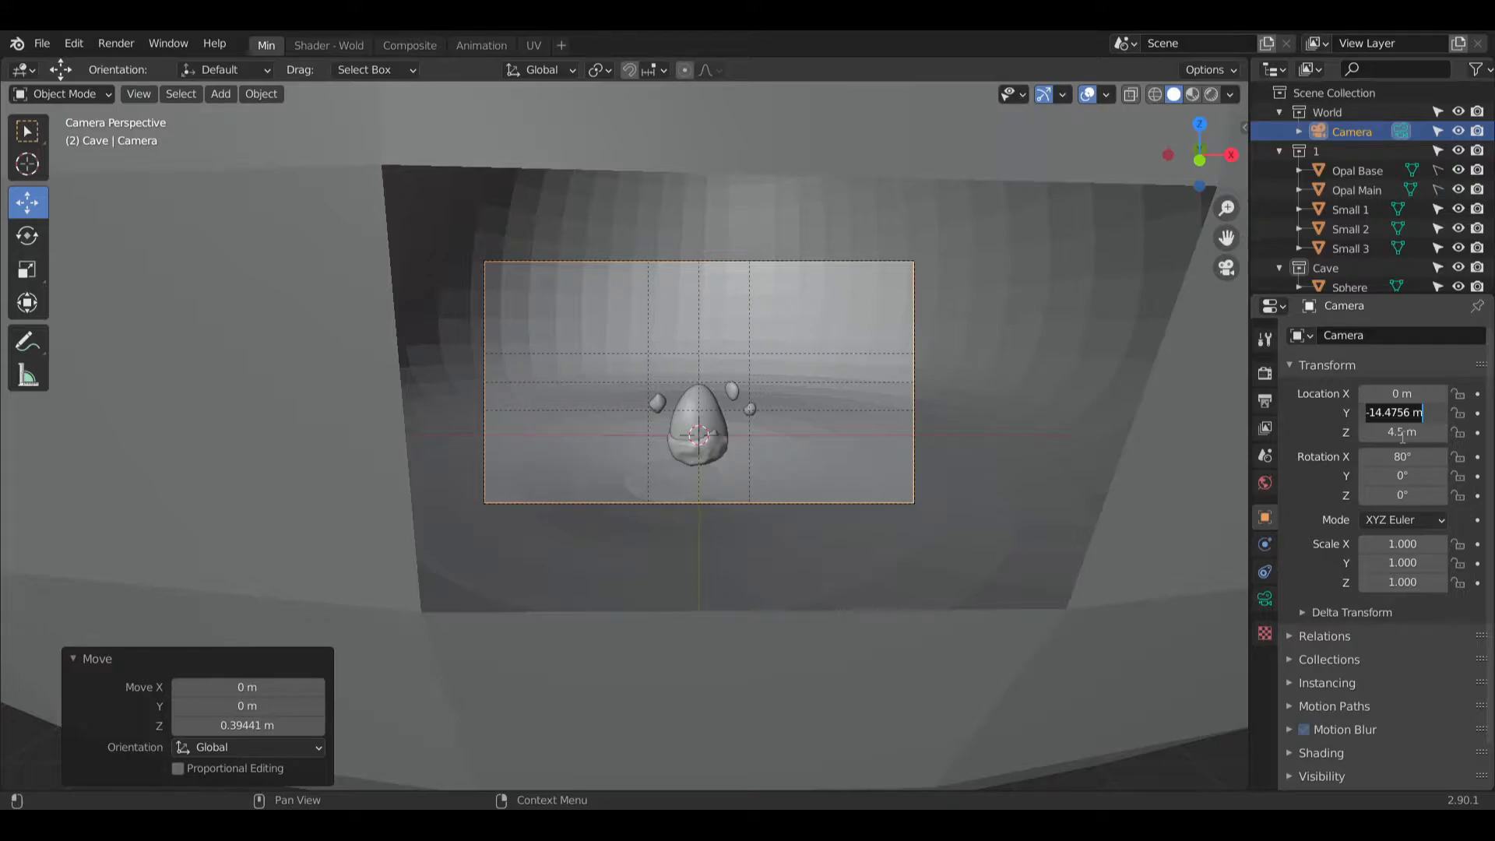
pyautogui.write('14.5.5')
pyautogui.press('Return')
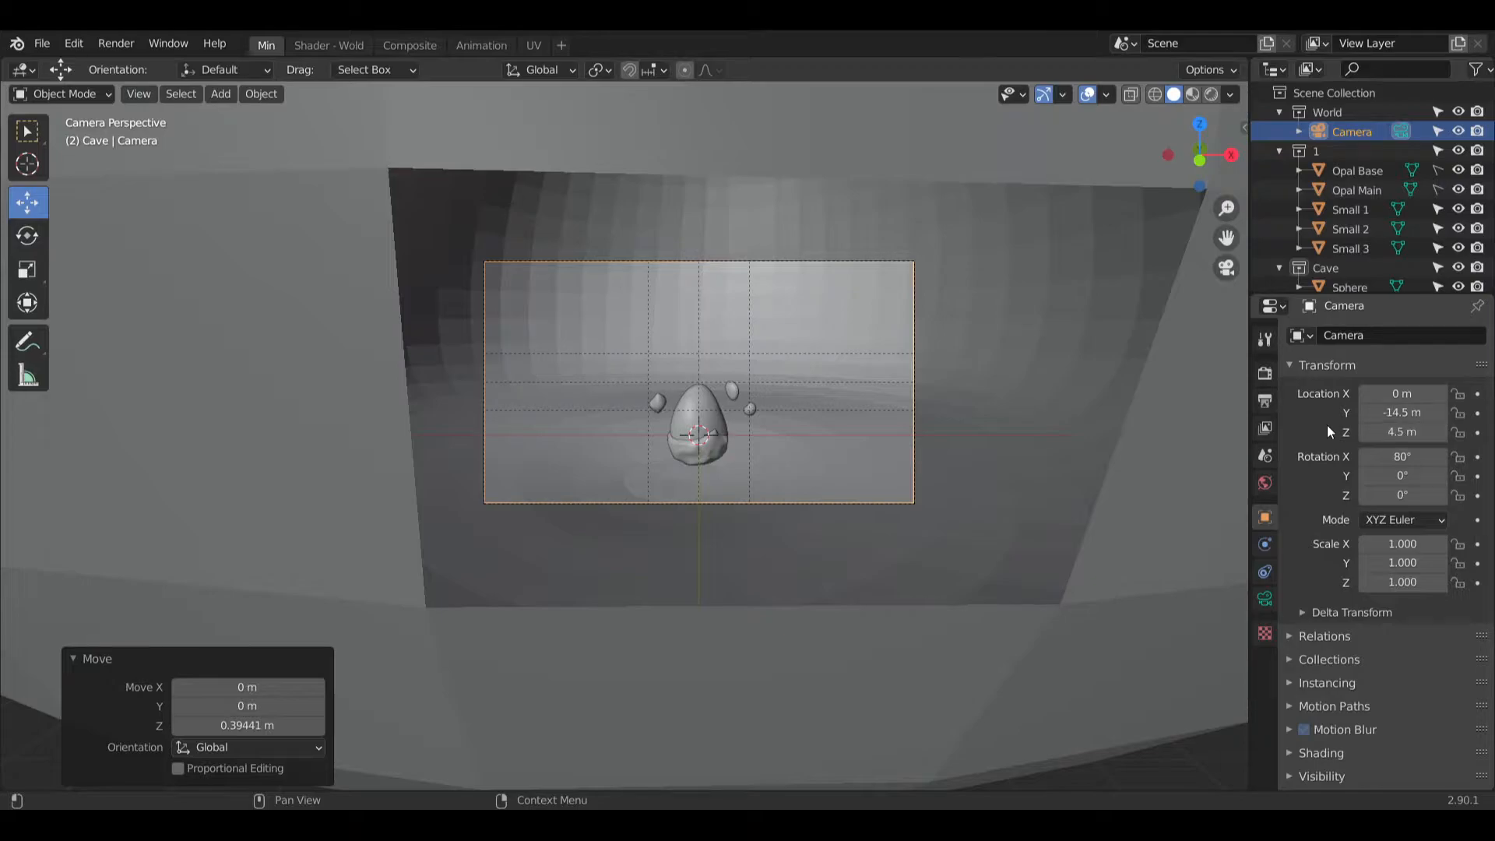
pyautogui.click(1383, 411)
pyautogui.write('-15')
pyautogui.press('Return')
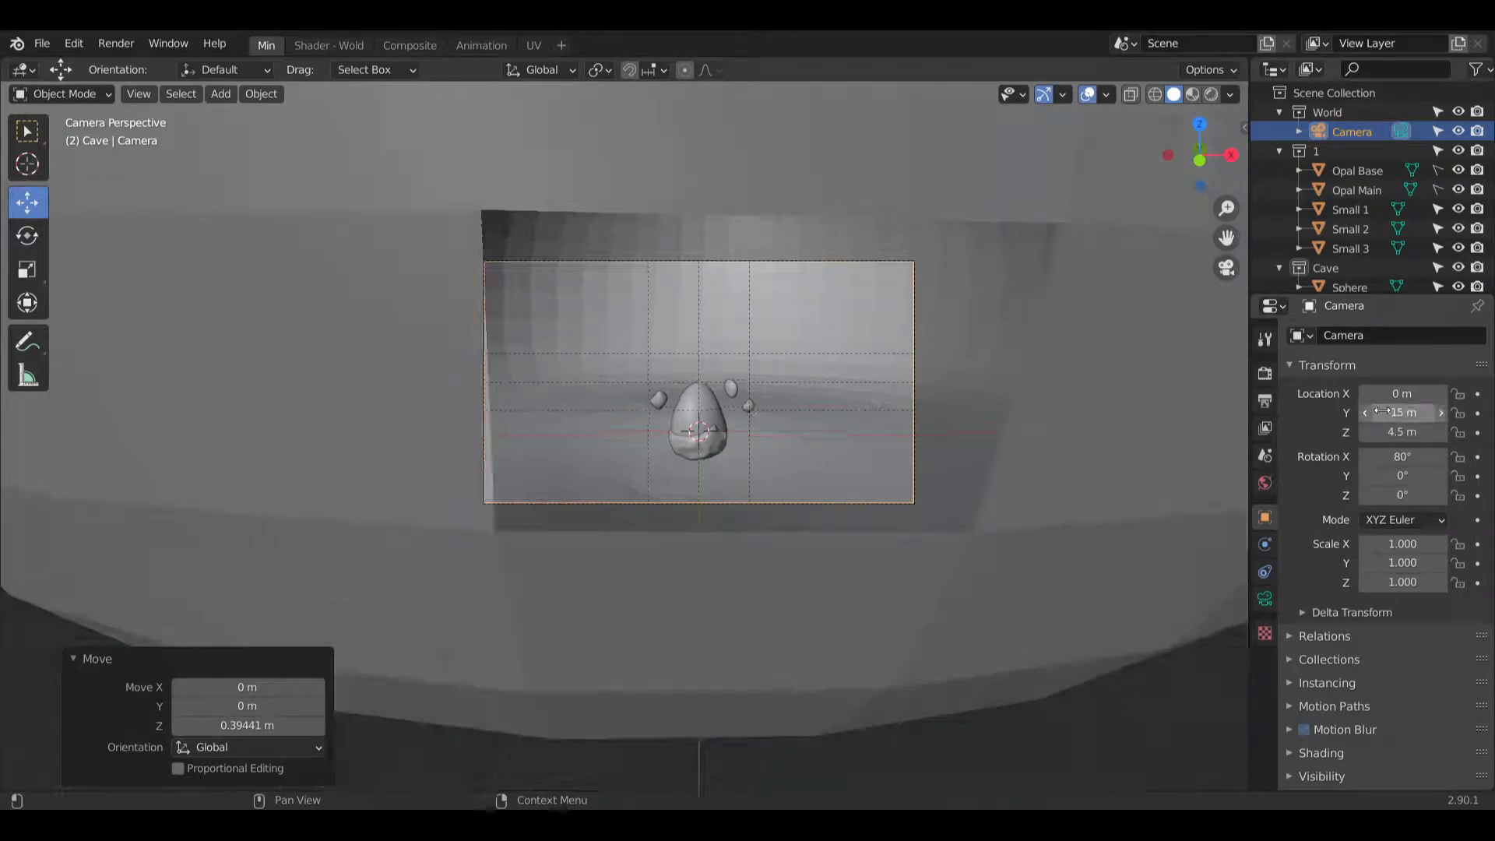
# Step: Try an X location of 0.5 m for the camera, and set it to 0.1 m
pyautogui.click(1394, 393)
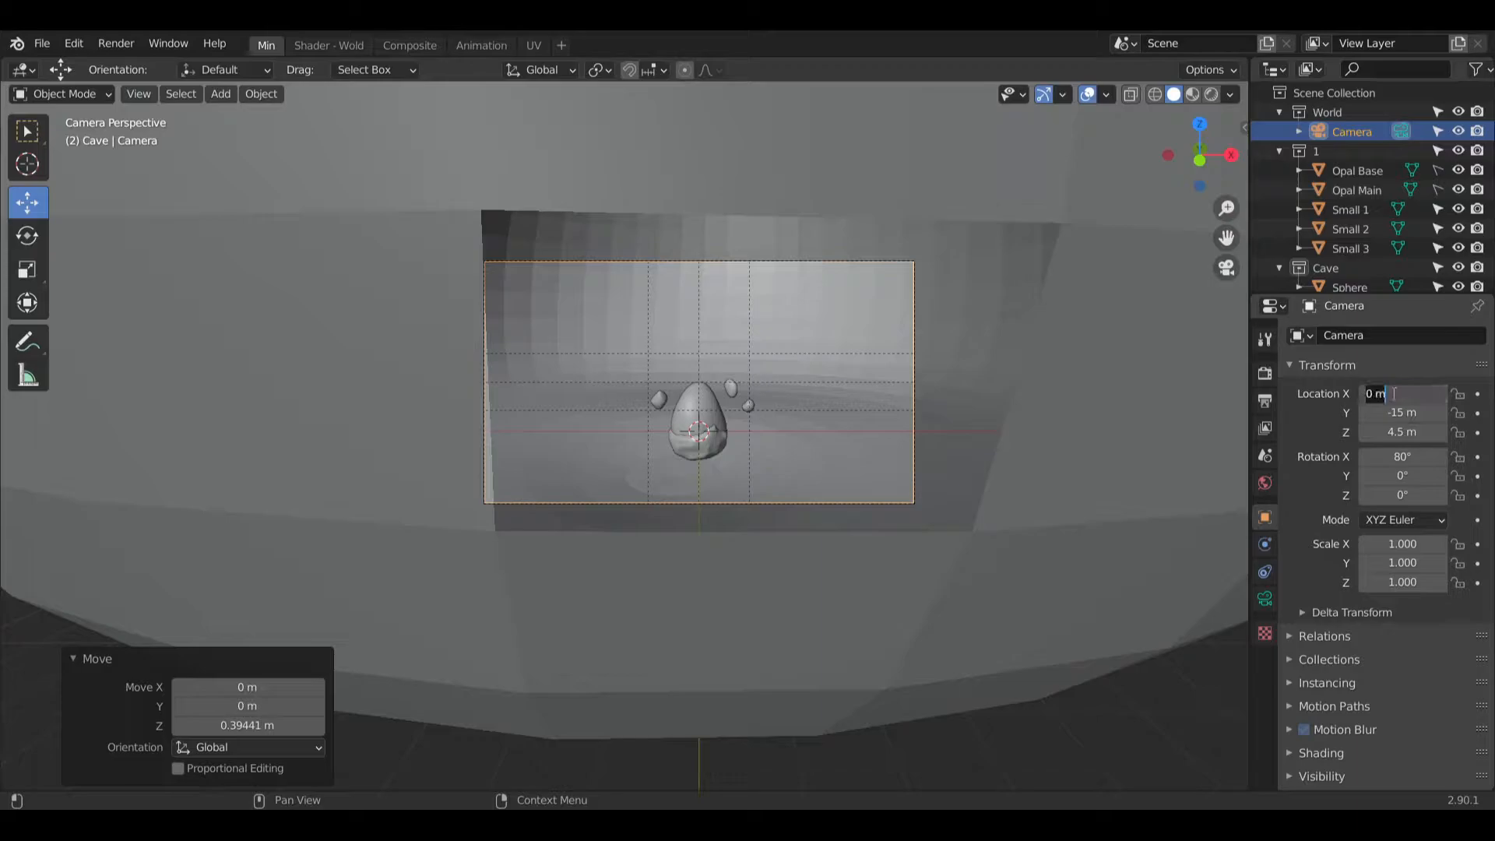
pyautogui.write('0.5')
pyautogui.press('Return')
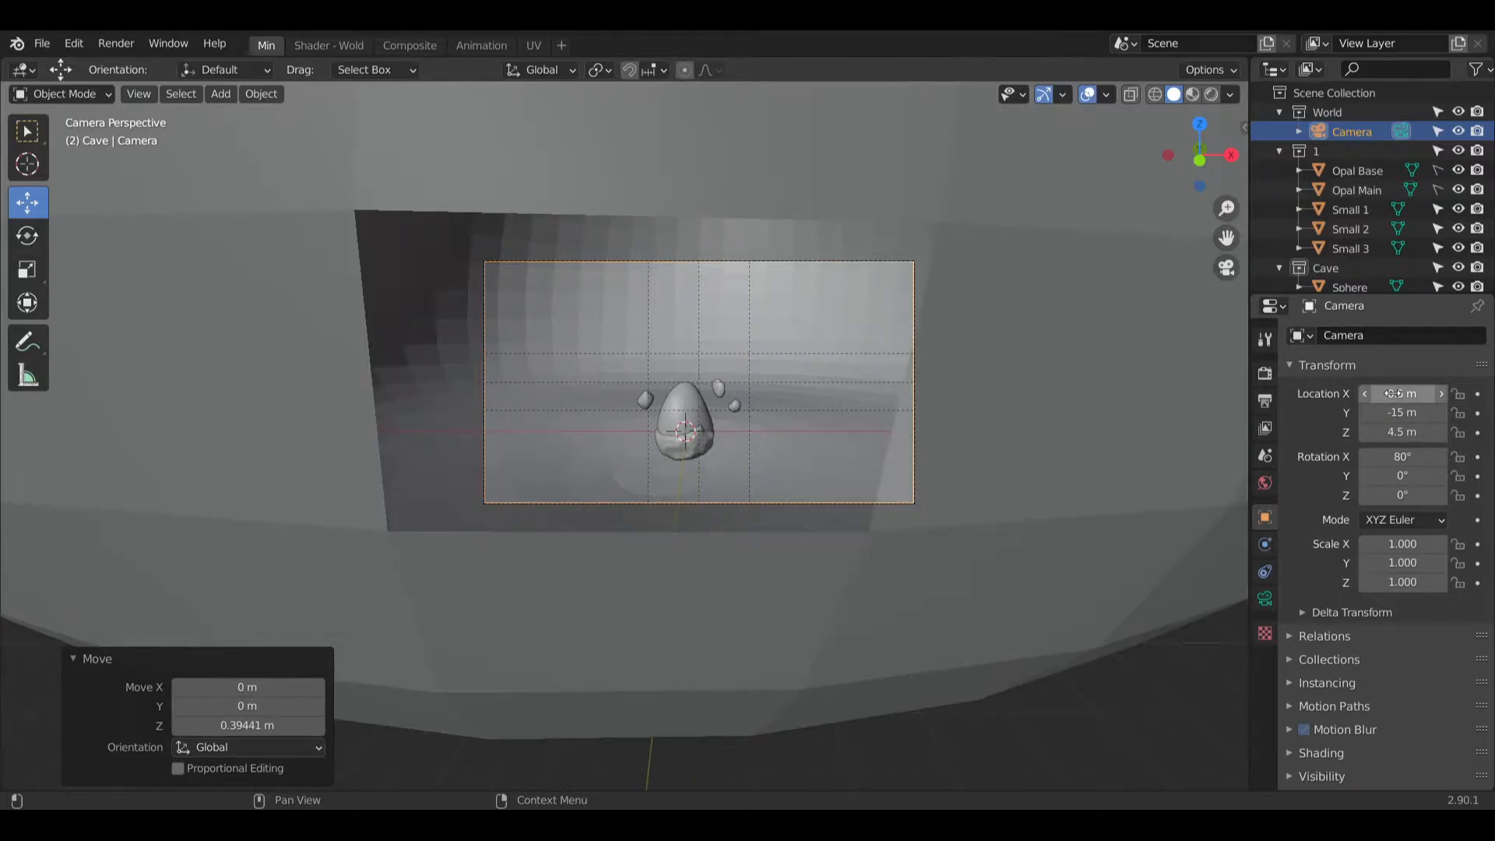
pyautogui.click(1392, 393)
pyautogui.write('0.1')
pyautogui.press('Return')
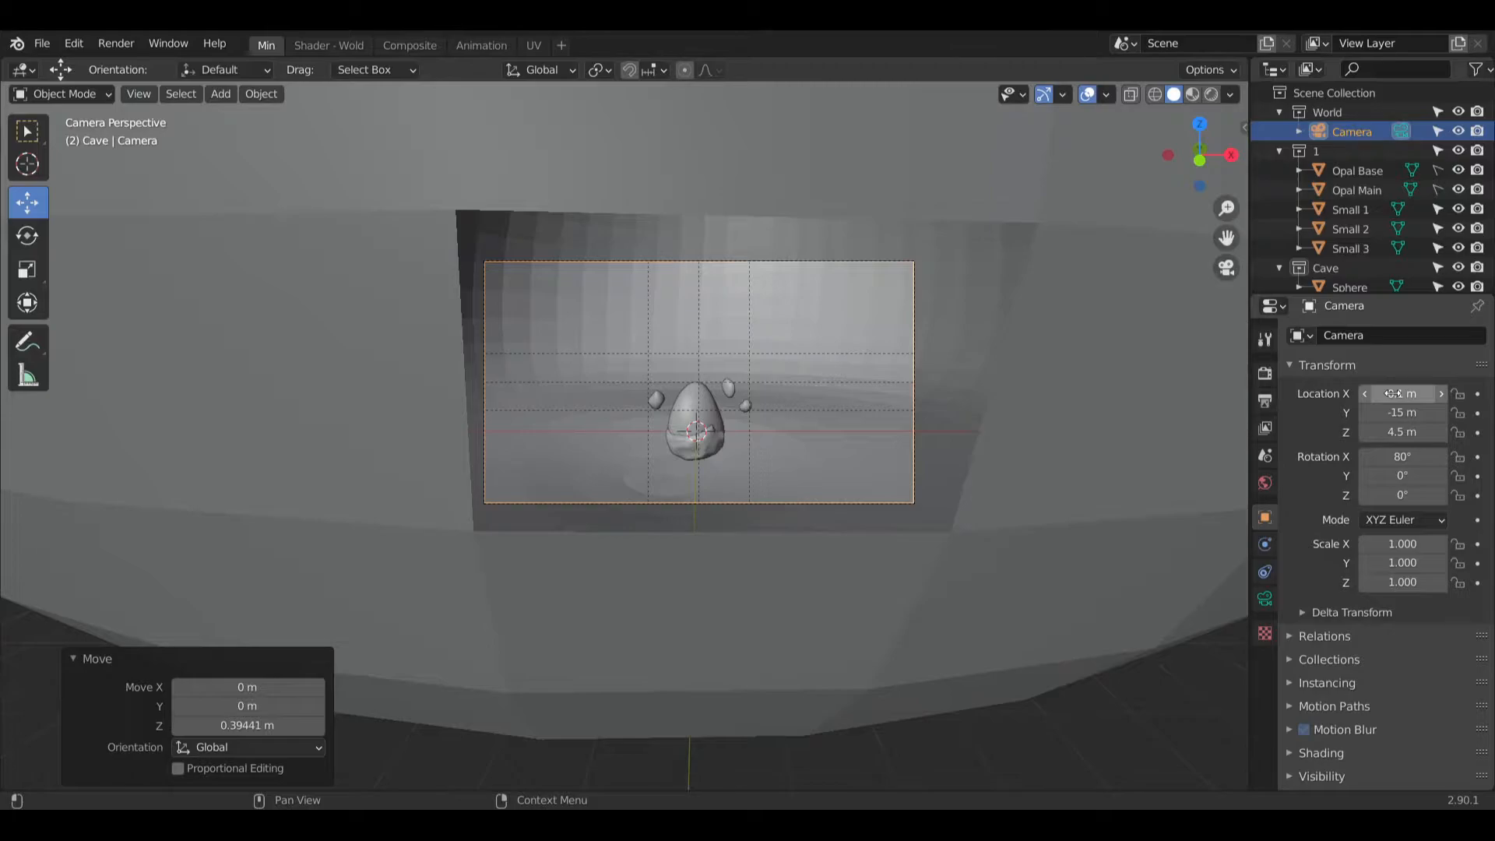
# Step: Select the cave sphere and switch it to Sculpt Mode
pyautogui.click(1003, 708)
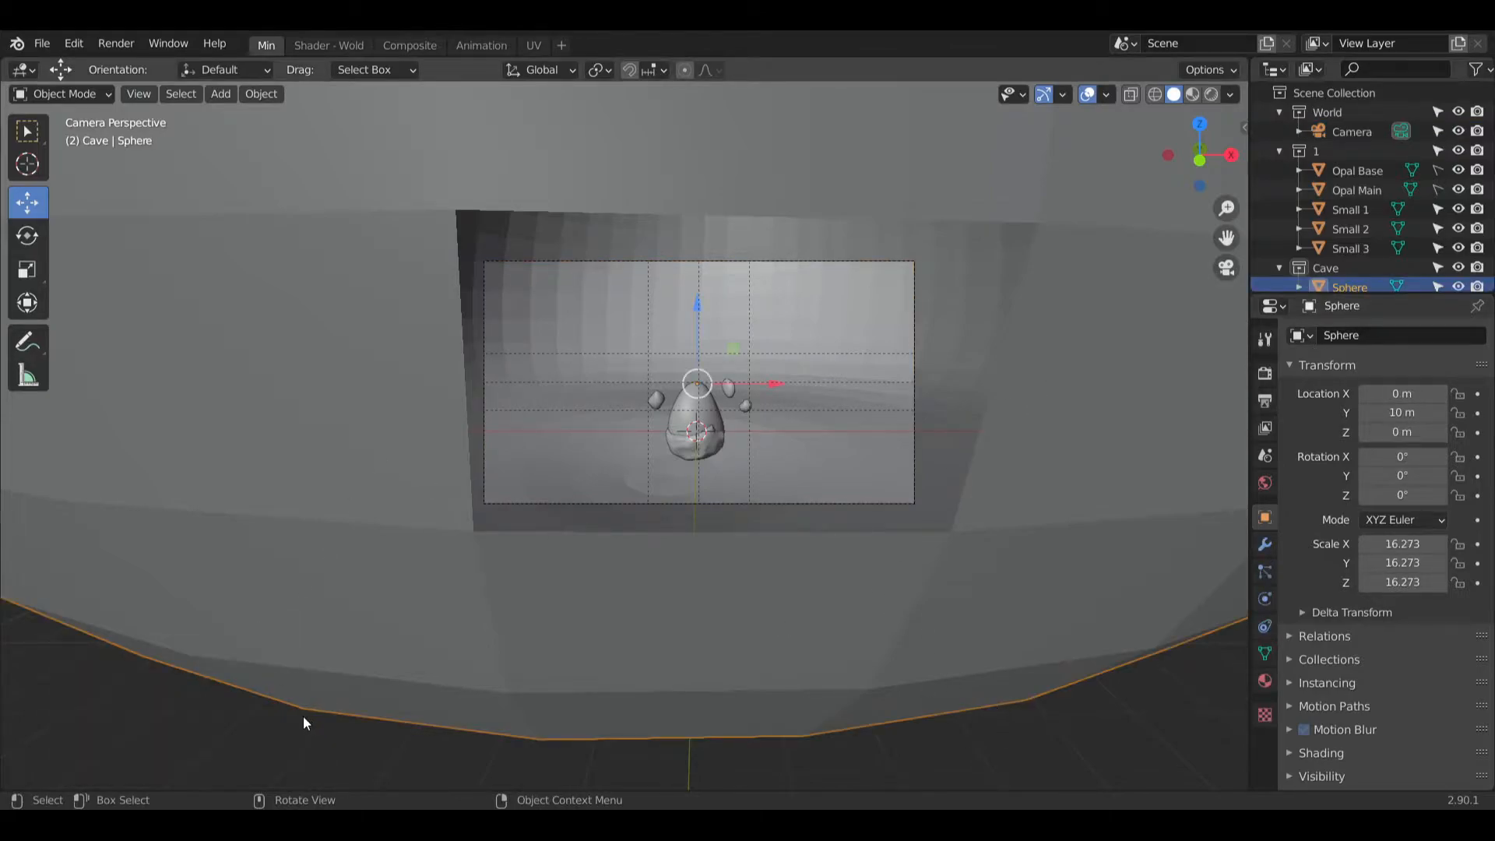
pyautogui.hotkey('alt', 'a')
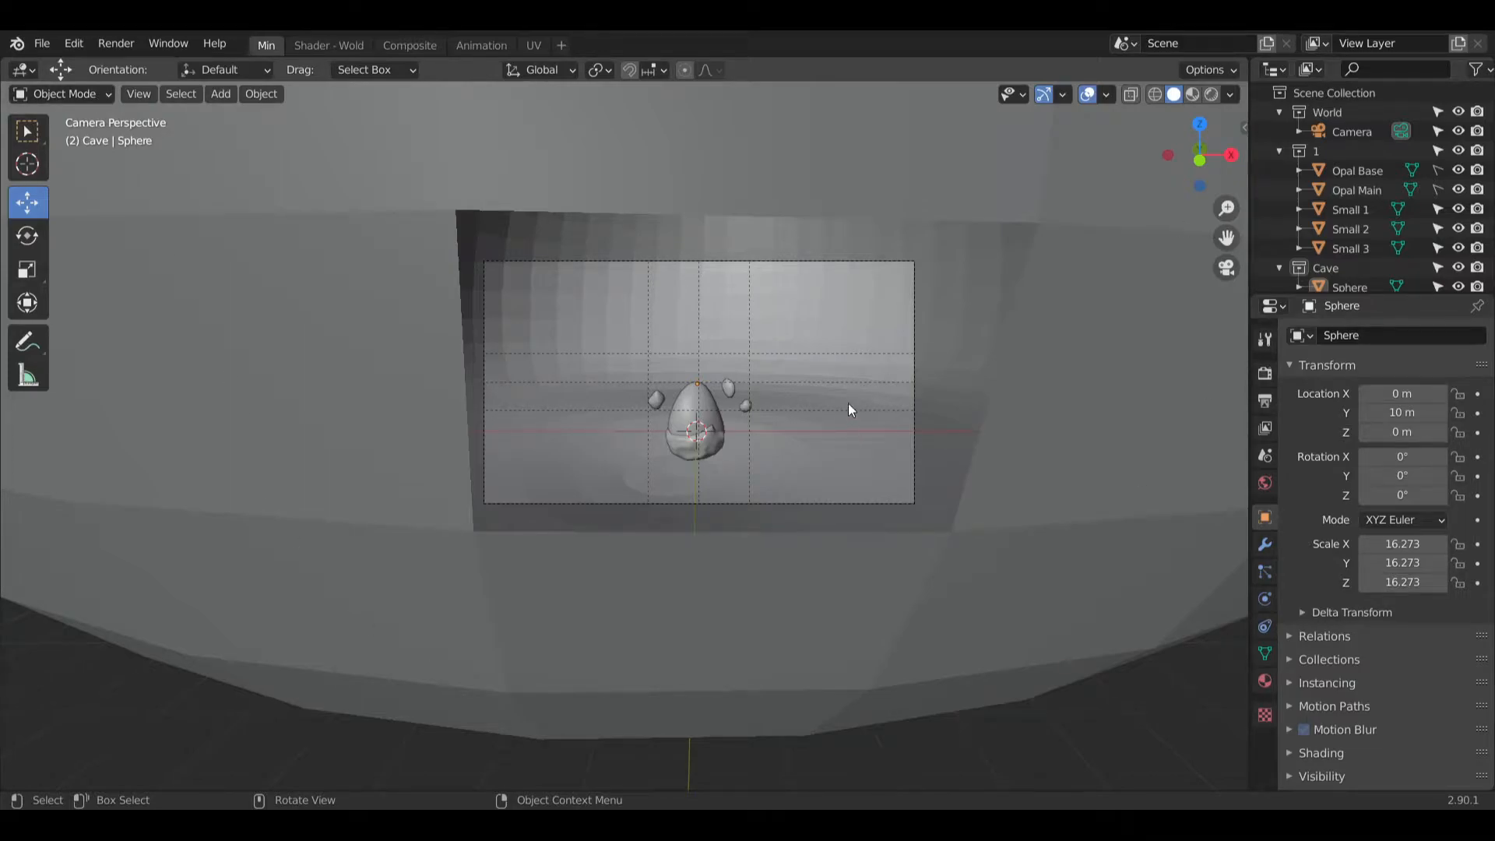
pyautogui.moveTo(848, 405); pyautogui.dragTo(881, 371, button='middle')
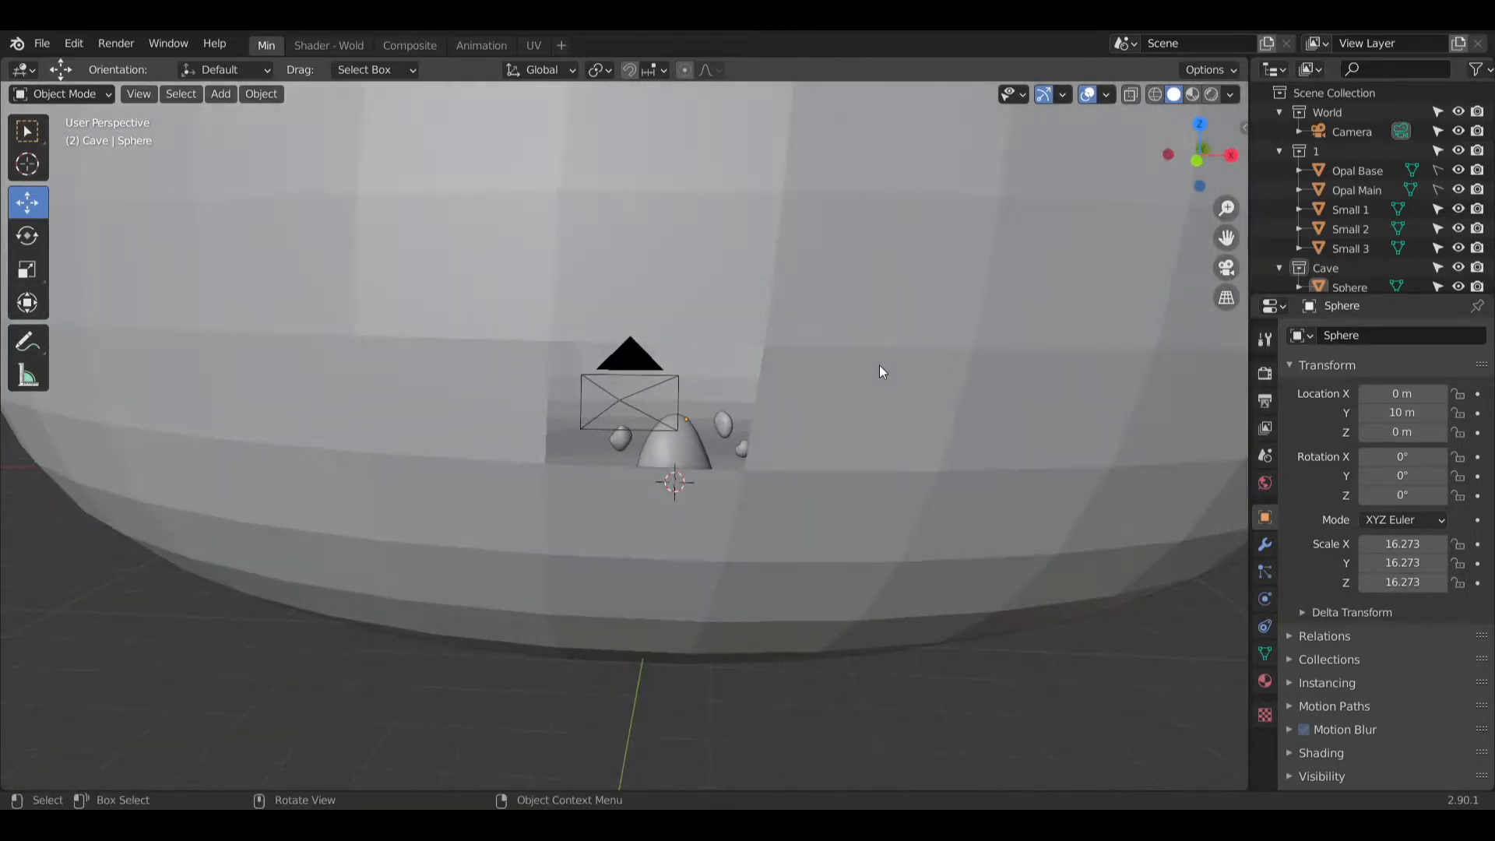
pyautogui.click(848, 376)
pyautogui.moveTo(199, 249); pyautogui.dragTo(181, 195, button='middle')
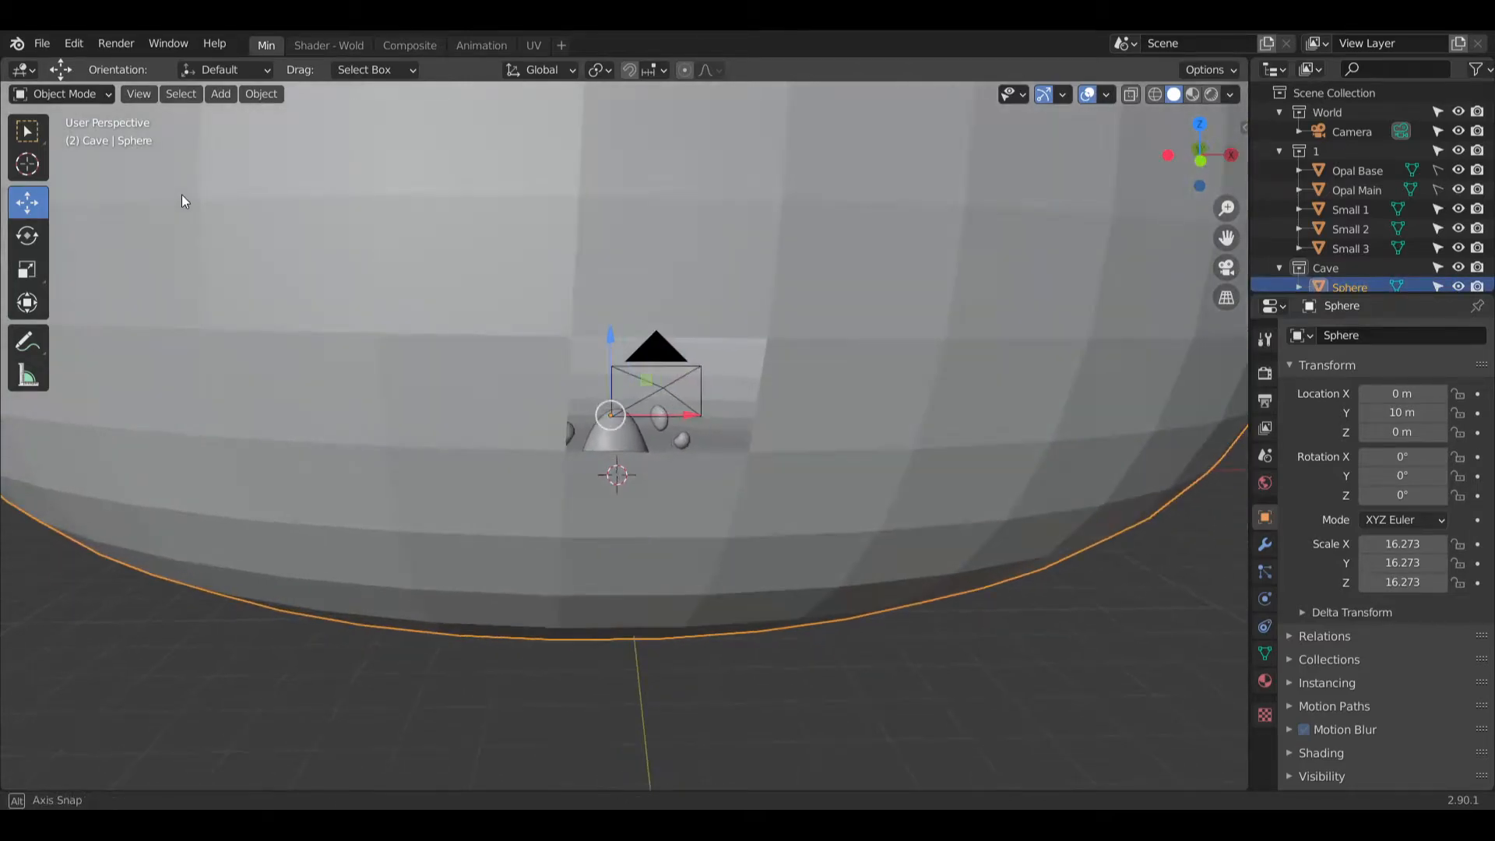
pyautogui.click(87, 93)
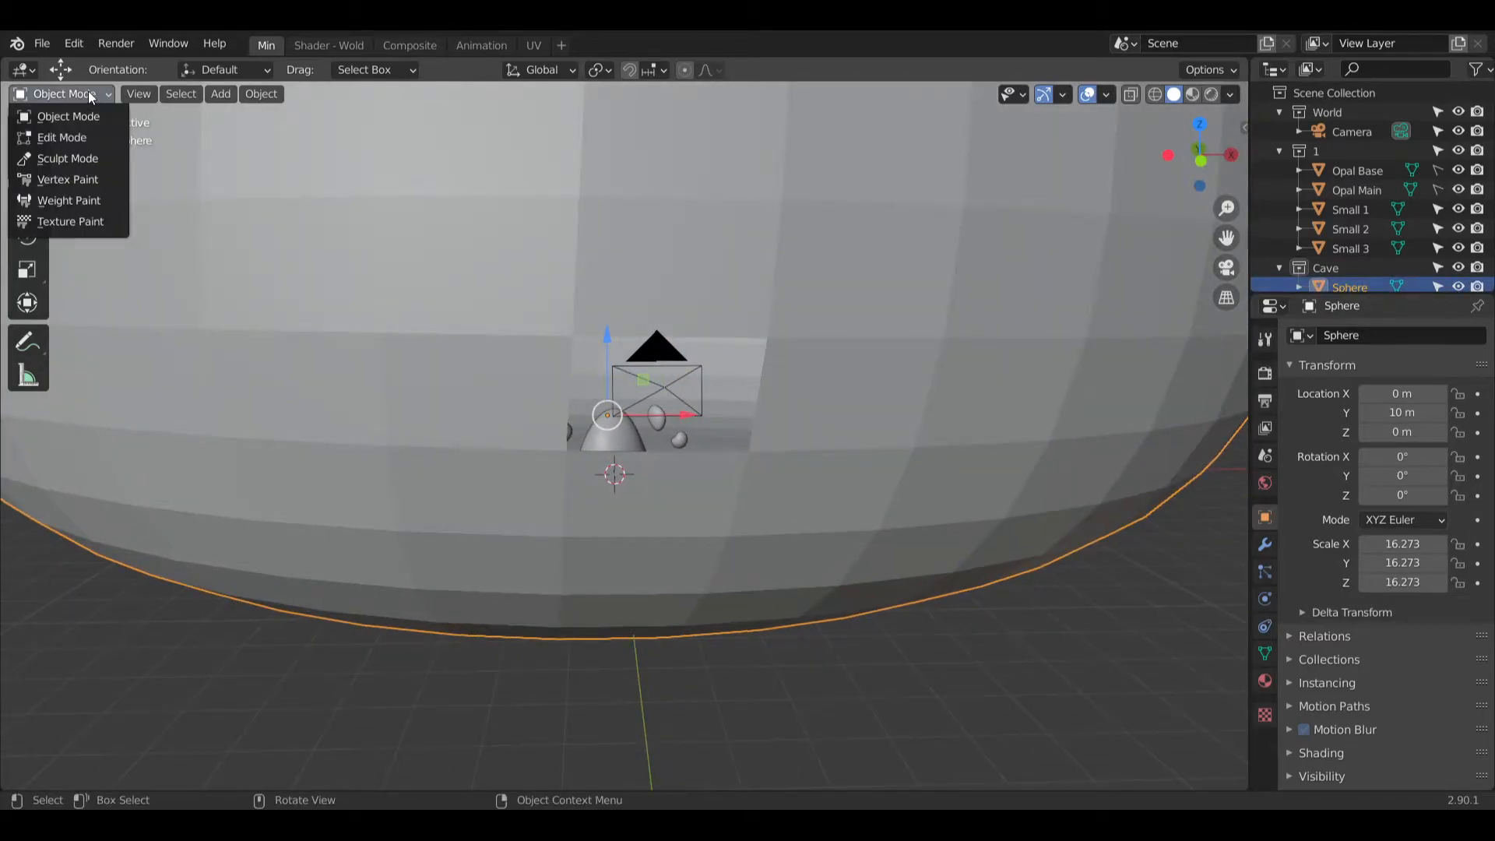
pyautogui.click(67, 158)
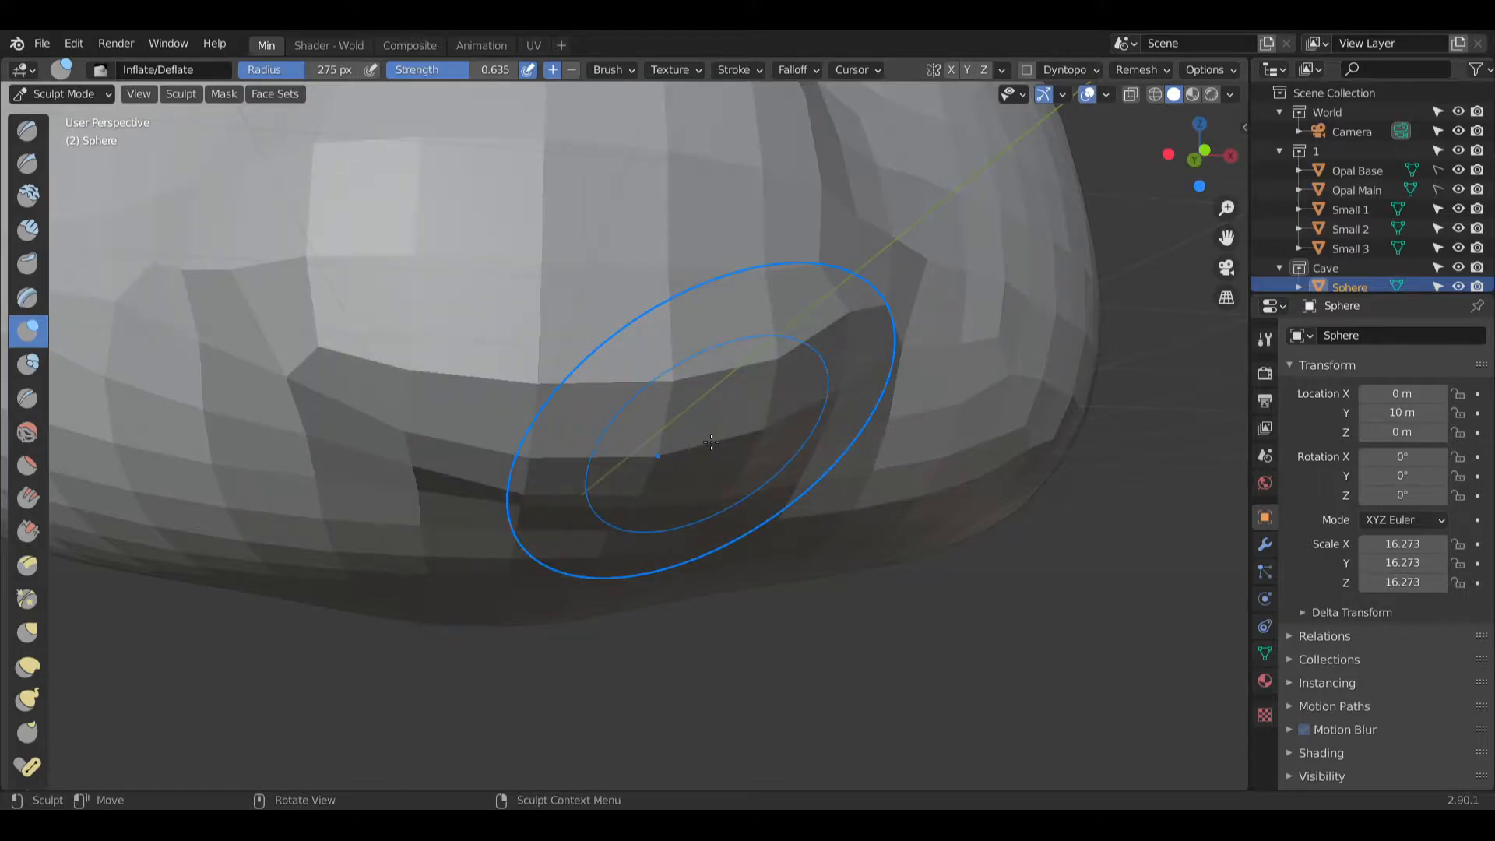
# Step: Adjust the remesh voxel size for the cave sphere and apply a voxel remesh
pyautogui.press('r')
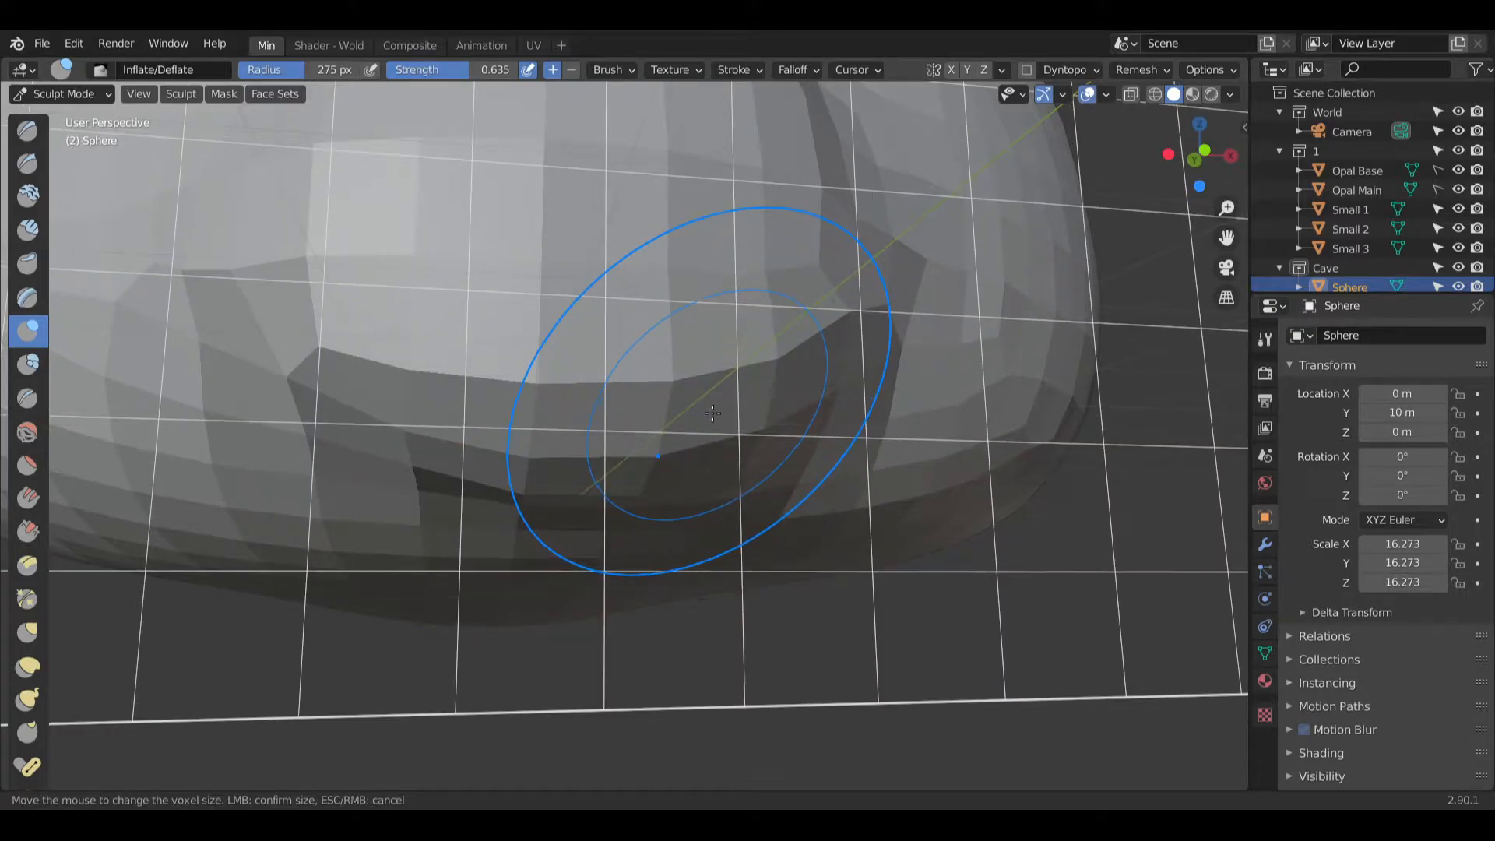
pyautogui.click(830, 348)
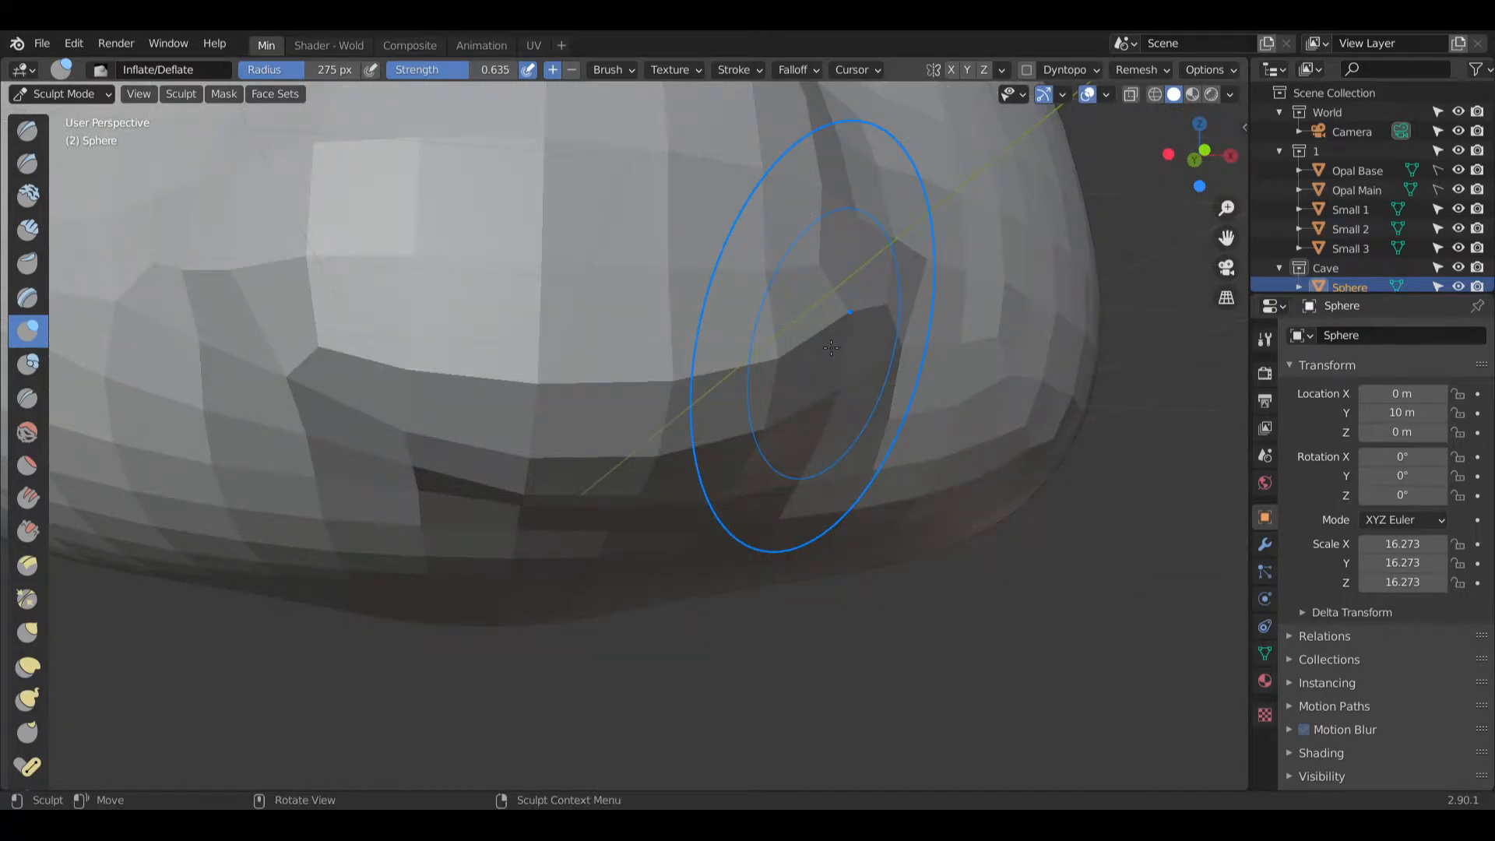
pyautogui.hotkey('ctrl', 'r')
# Step: Sculpt the cave's outer surface around its underside with broad Inflate/Deflate strokes at a 275 px radius
pyautogui.moveTo(831, 348); pyautogui.dragTo(934, 390, button='middle')
pyautogui.moveTo(662, 607); pyautogui.dragTo(563, 630)
pyautogui.moveTo(564, 630)
pyautogui.mouseDown(button='middle')
pyautogui.moveTo(340, 571)
pyautogui.moveTo(442, 532)
pyautogui.mouseUp(button='middle')
pyautogui.moveTo(500, 250)
pyautogui.mouseDown()
pyautogui.moveTo(405, 341)
pyautogui.moveTo(327, 516)
pyautogui.mouseUp()
pyautogui.moveTo(327, 517); pyautogui.dragTo(483, 644, button='middle')
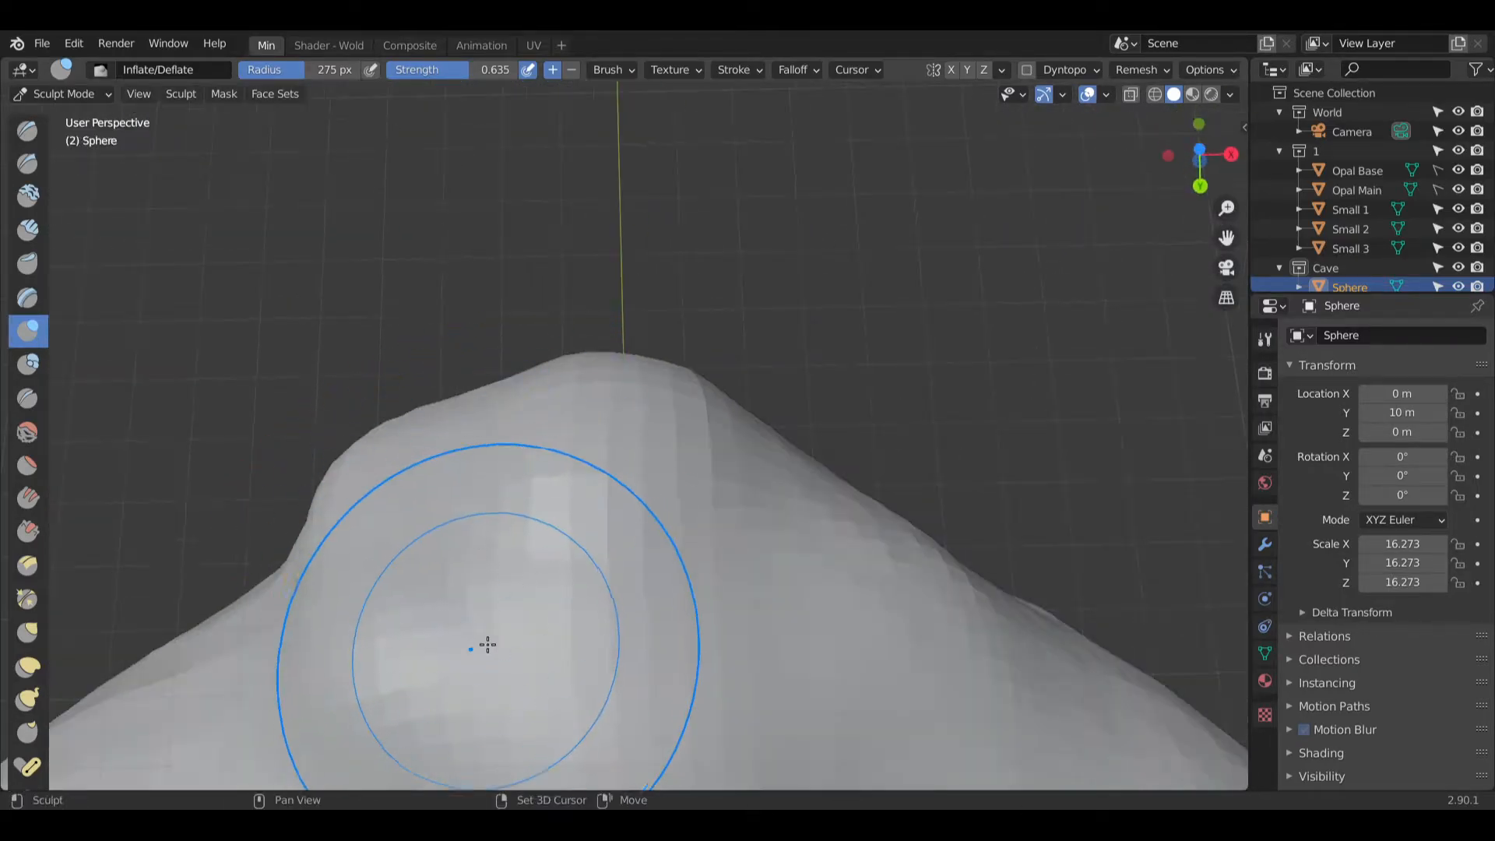
pyautogui.keyDown('shift'); pyautogui.moveTo(576, 564); pyautogui.dragTo(561, 301, button='middle'); pyautogui.keyUp('shift')
pyautogui.moveTo(522, 483)
pyautogui.mouseDown()
pyautogui.moveTo(836, 459)
pyautogui.moveTo(931, 304)
pyautogui.mouseUp()
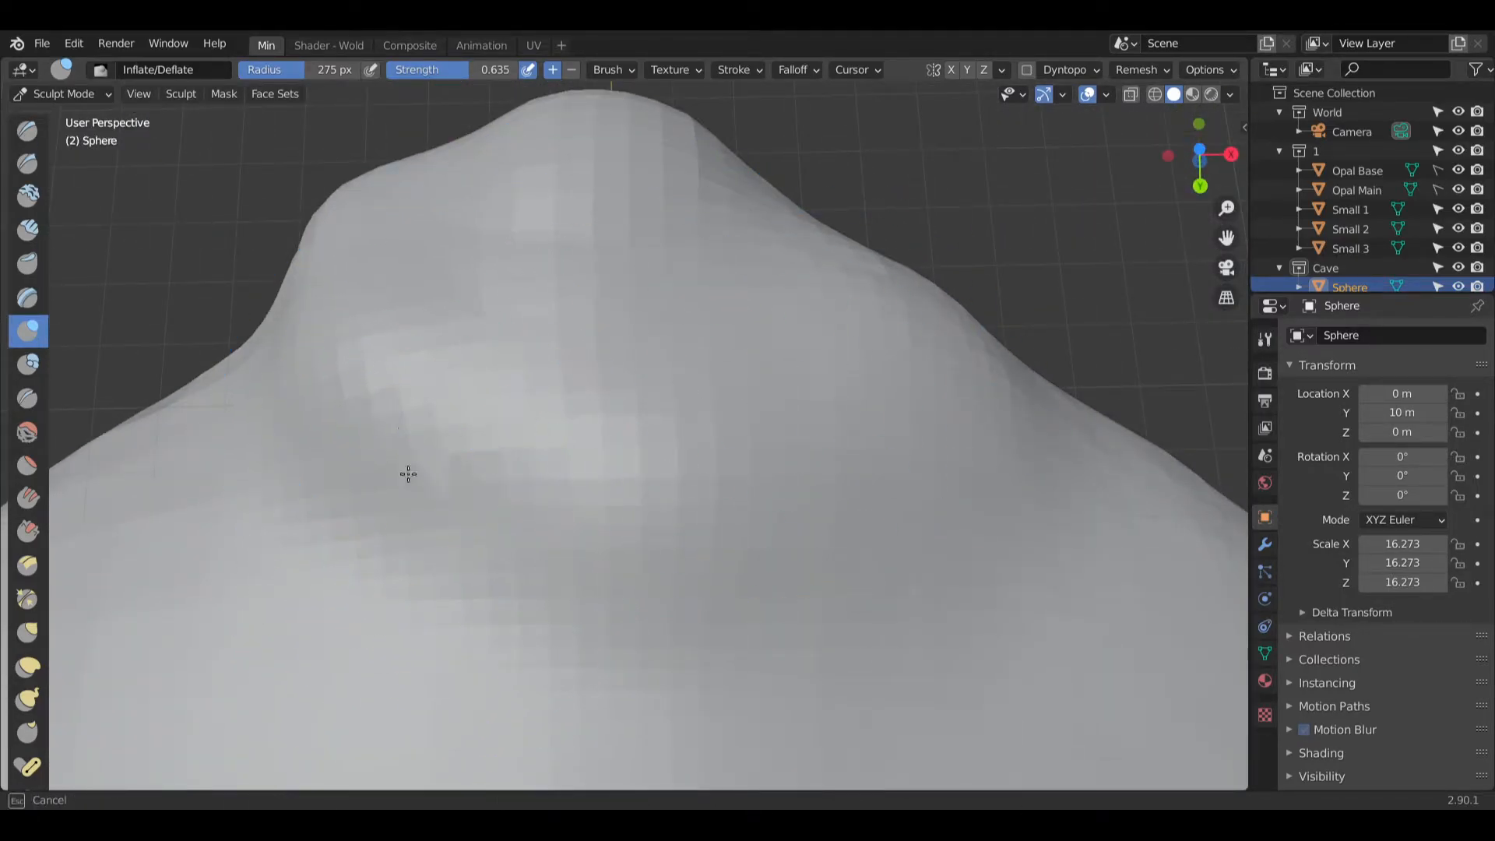
# Step: Return to the camera view of the cave interior and hide collection 1 with the egg and stones
pyautogui.press('KP_0')
pyautogui.scroll(2, 778, 342)
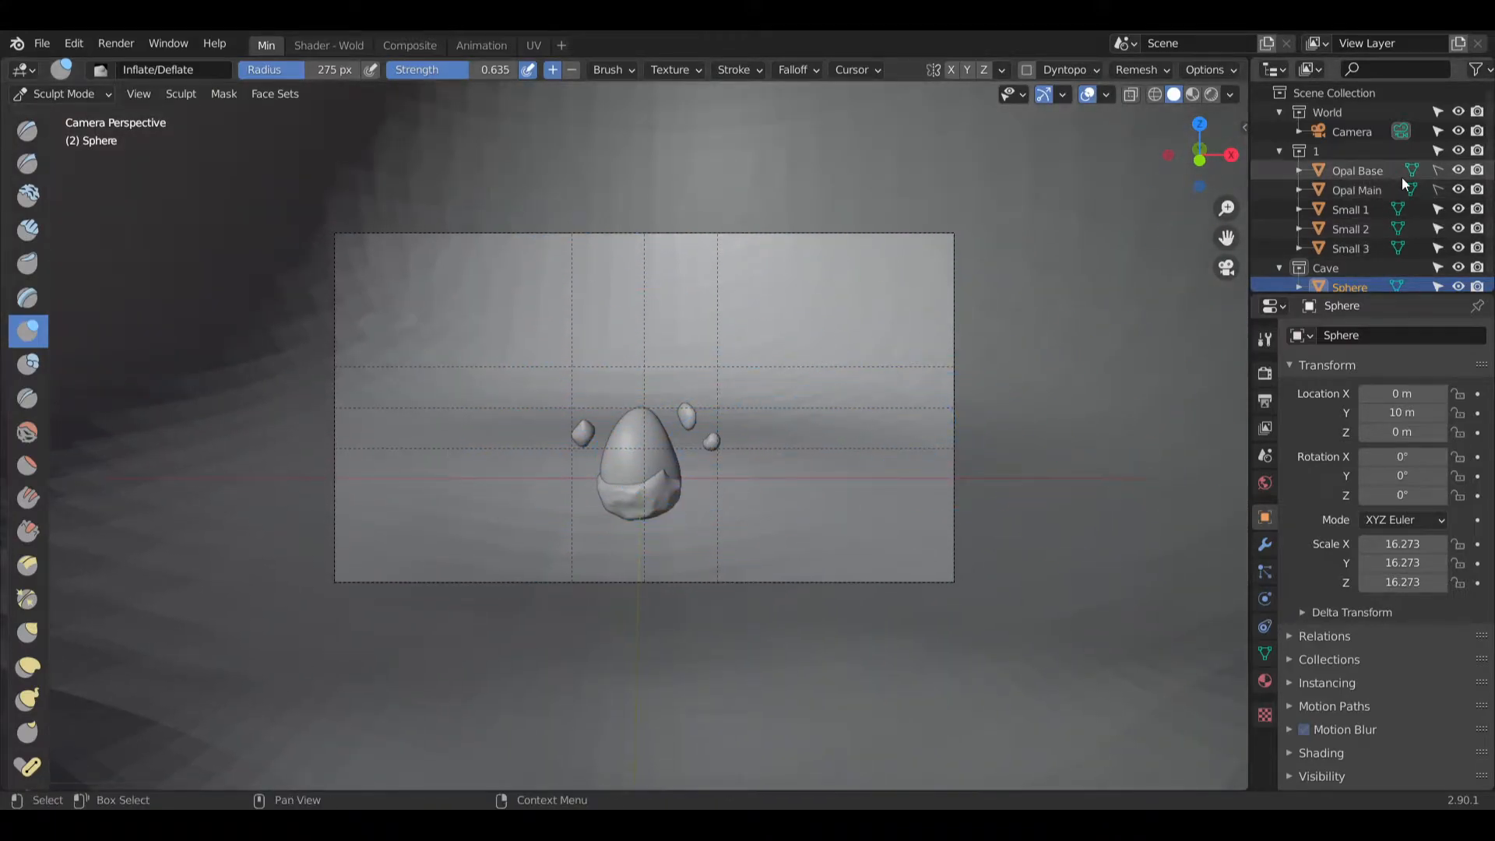
pyautogui.click(1458, 150)
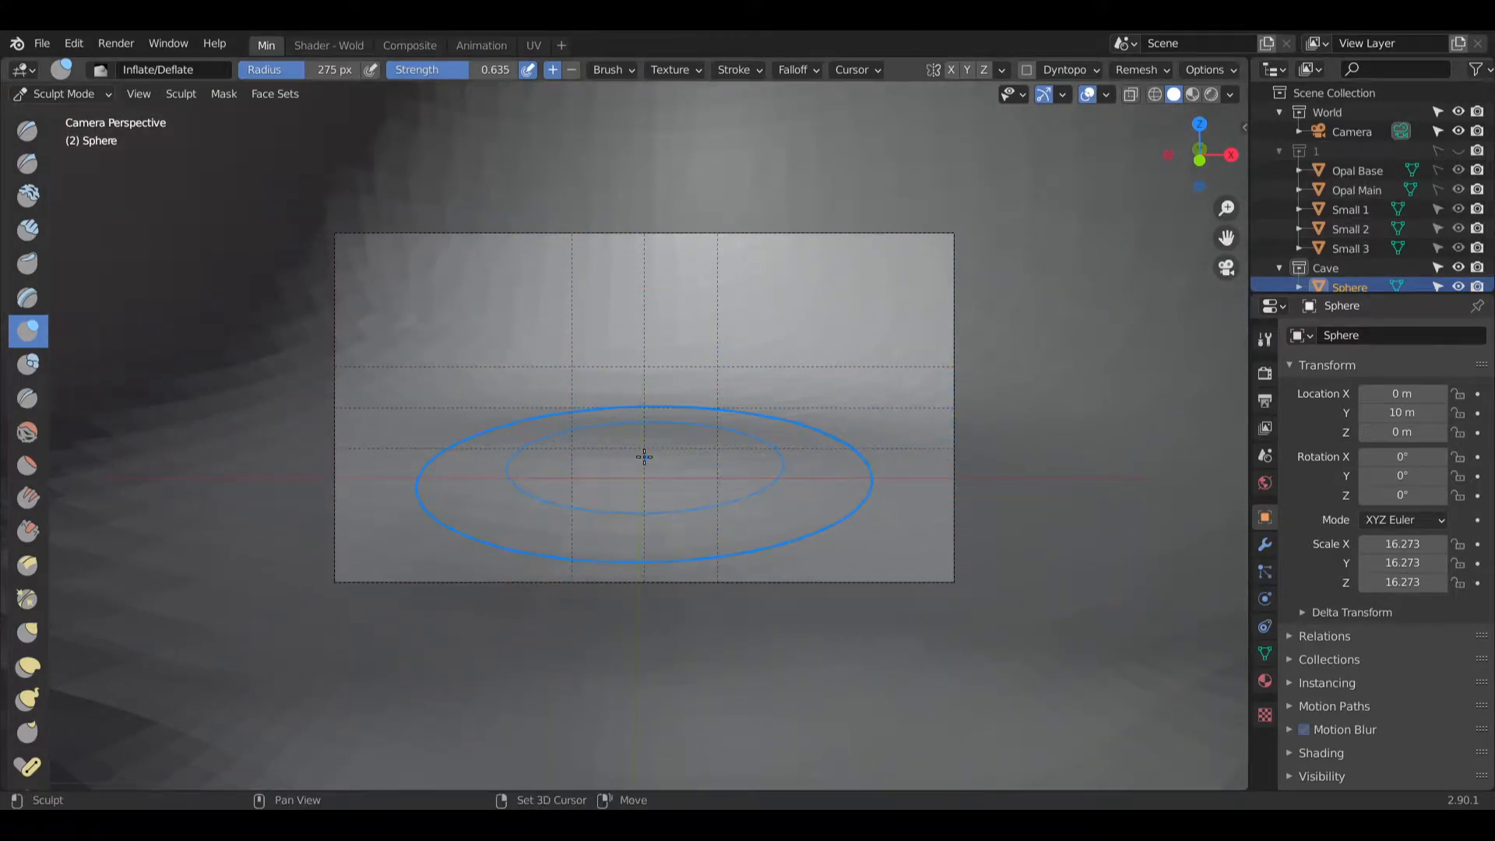
pyautogui.scroll(3, 626, 461)
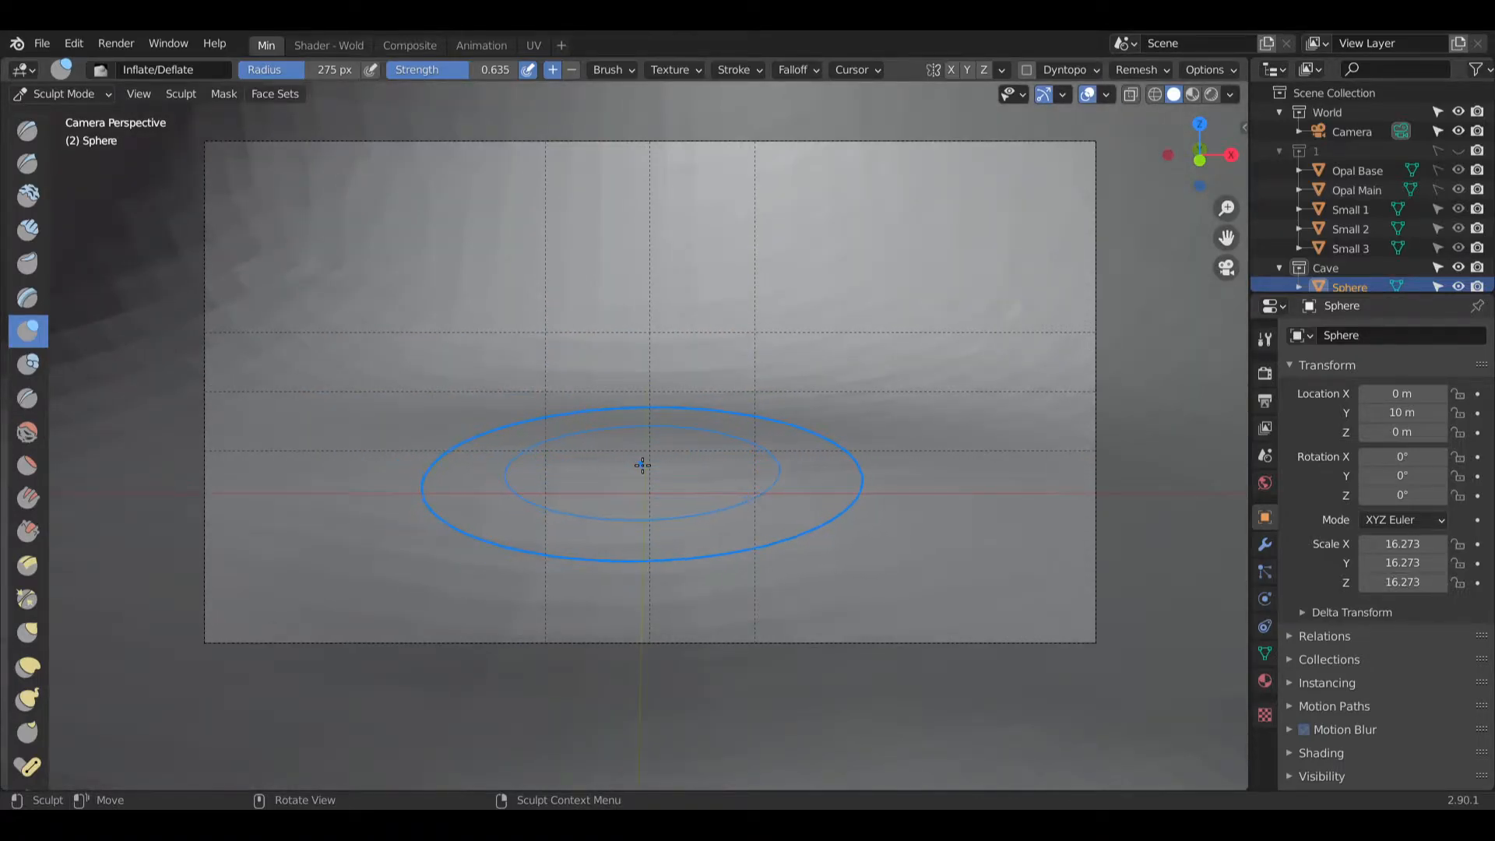
# Step: Undo a trial deflate stroke on the cave floor, and inflate a broad mound across the floor's centre
pyautogui.moveTo(615, 484)
pyautogui.keyDown('ctrl'); pyautogui.mouseDown()
pyautogui.moveTo(674, 454)
pyautogui.moveTo(690, 492)
pyautogui.moveTo(641, 524)
pyautogui.moveTo(708, 503)
pyautogui.mouseUp(); pyautogui.keyUp('ctrl')
pyautogui.hotkey('ctrl', 'z')
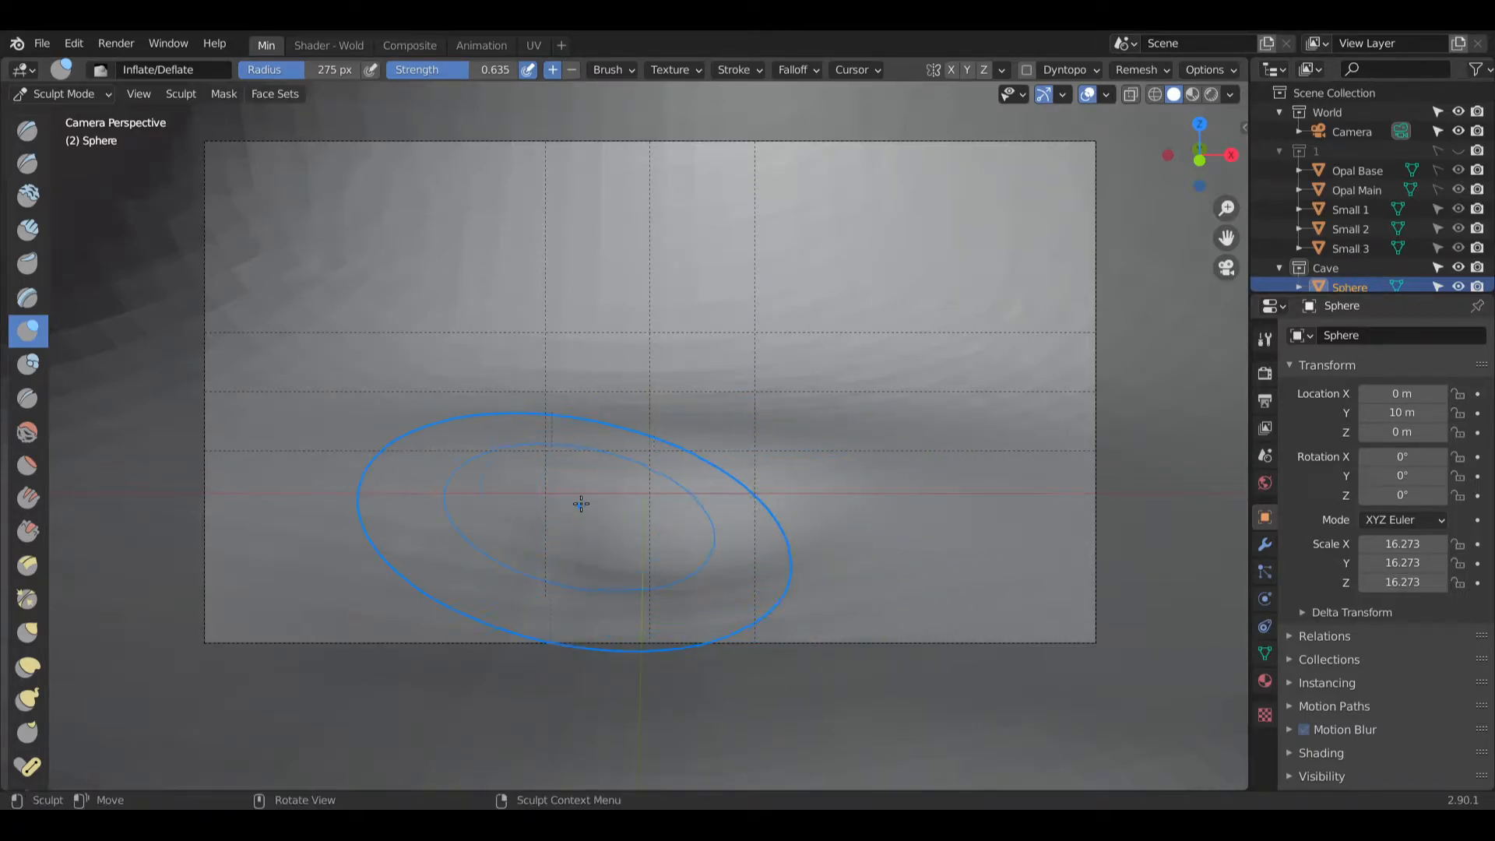
pyautogui.moveTo(549, 481)
pyautogui.mouseDown()
pyautogui.moveTo(801, 494)
pyautogui.moveTo(803, 510)
pyautogui.moveTo(790, 486)
pyautogui.mouseUp()
pyautogui.moveTo(568, 479); pyautogui.dragTo(408, 572)
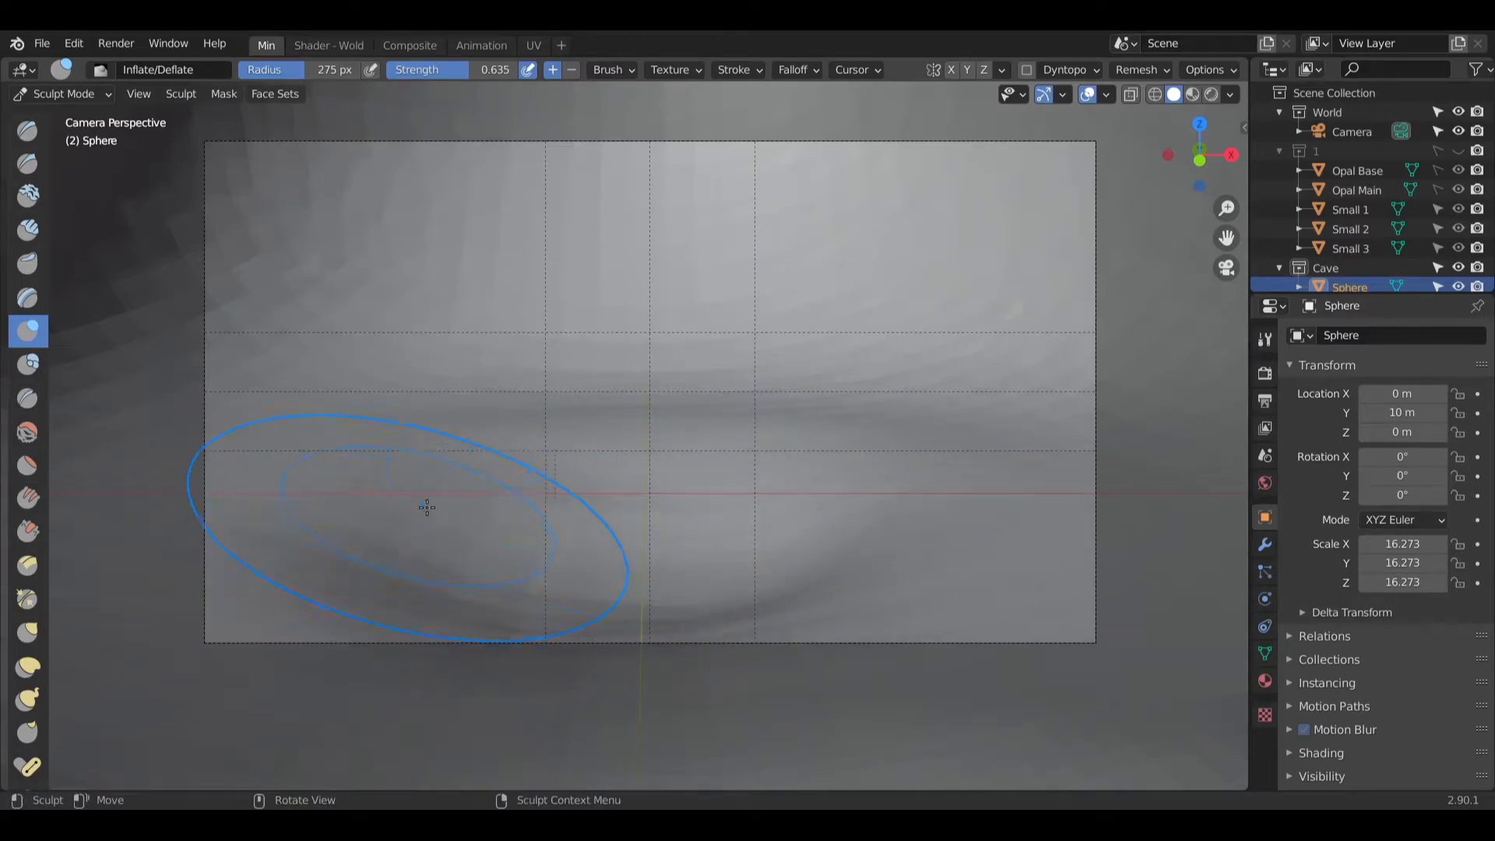
pyautogui.moveTo(631, 467)
pyautogui.mouseDown()
pyautogui.moveTo(768, 483)
pyautogui.moveTo(761, 600)
pyautogui.moveTo(632, 464)
pyautogui.mouseUp()
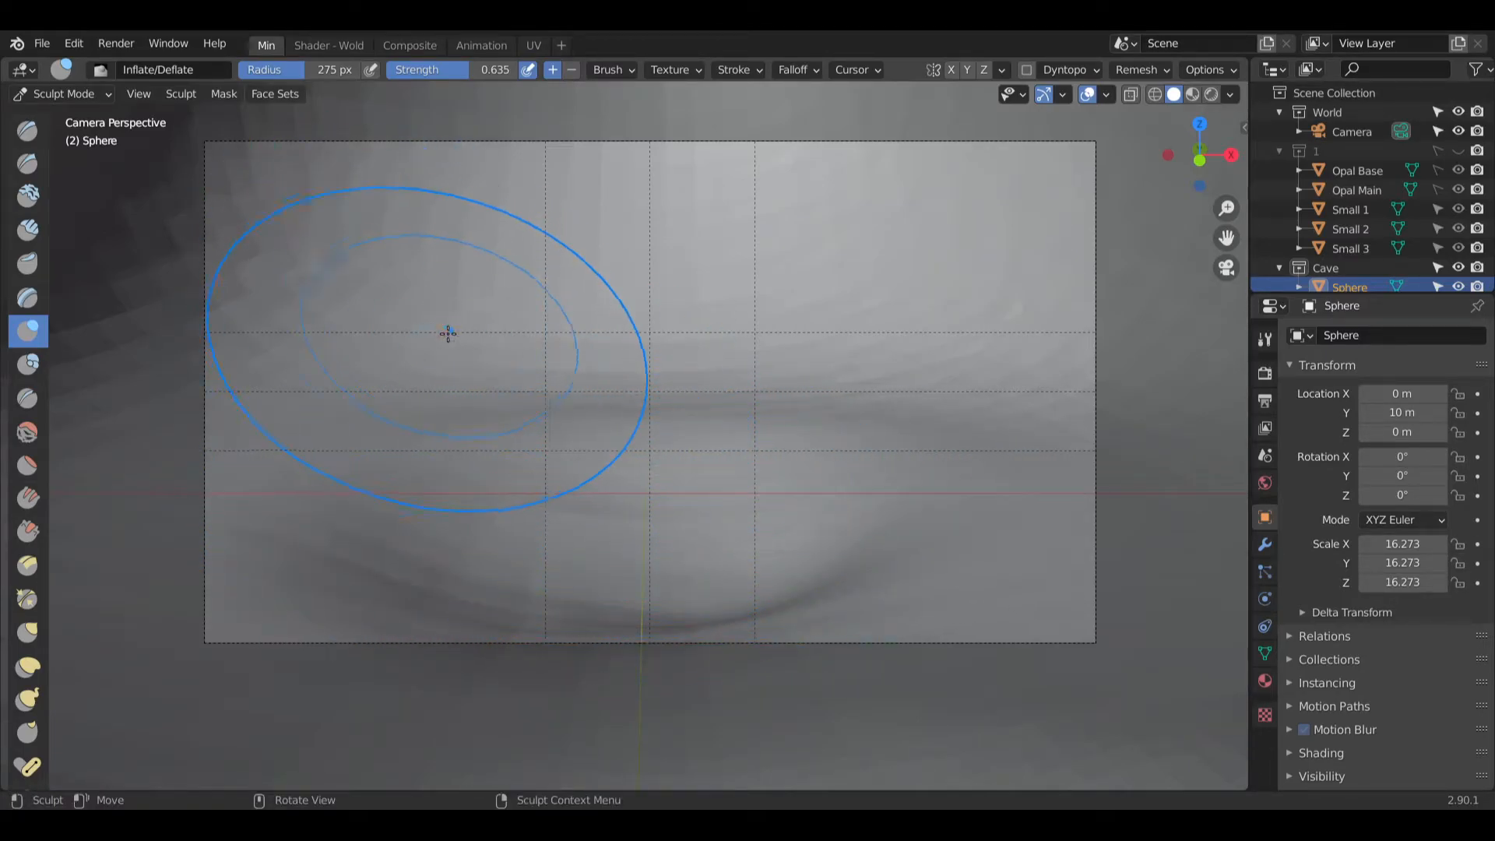
# Step: Inflate a large rounded rock mass on the cave's left wall
pyautogui.moveTo(374, 334)
pyautogui.mouseDown()
pyautogui.moveTo(380, 287)
pyautogui.moveTo(407, 277)
pyautogui.moveTo(312, 318)
pyautogui.mouseUp()
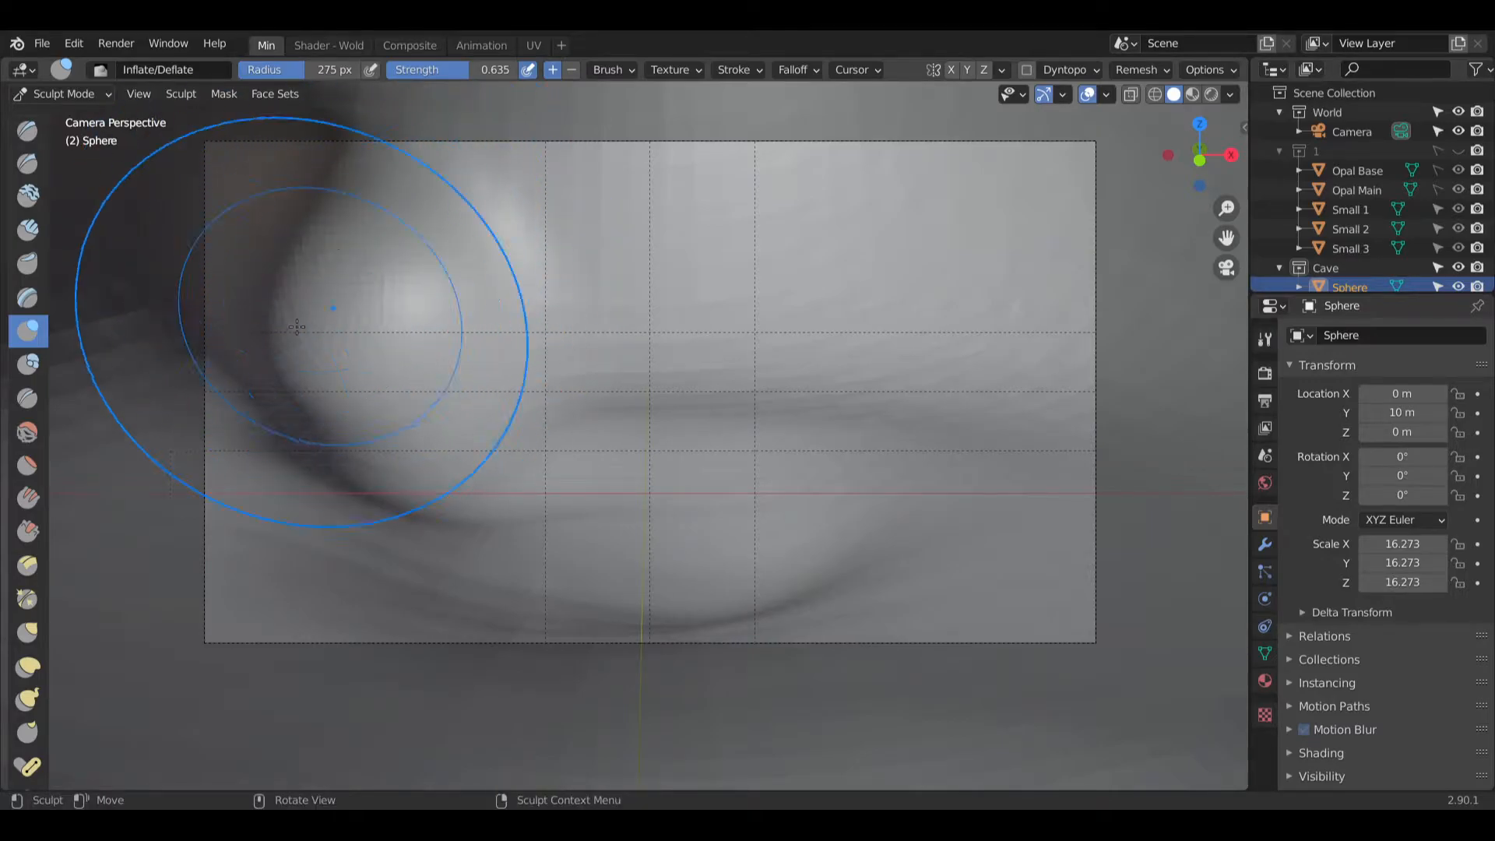
pyautogui.moveTo(237, 374)
pyautogui.mouseDown()
pyautogui.moveTo(197, 379)
pyautogui.moveTo(78, 343)
pyautogui.moveTo(283, 285)
pyautogui.mouseUp()
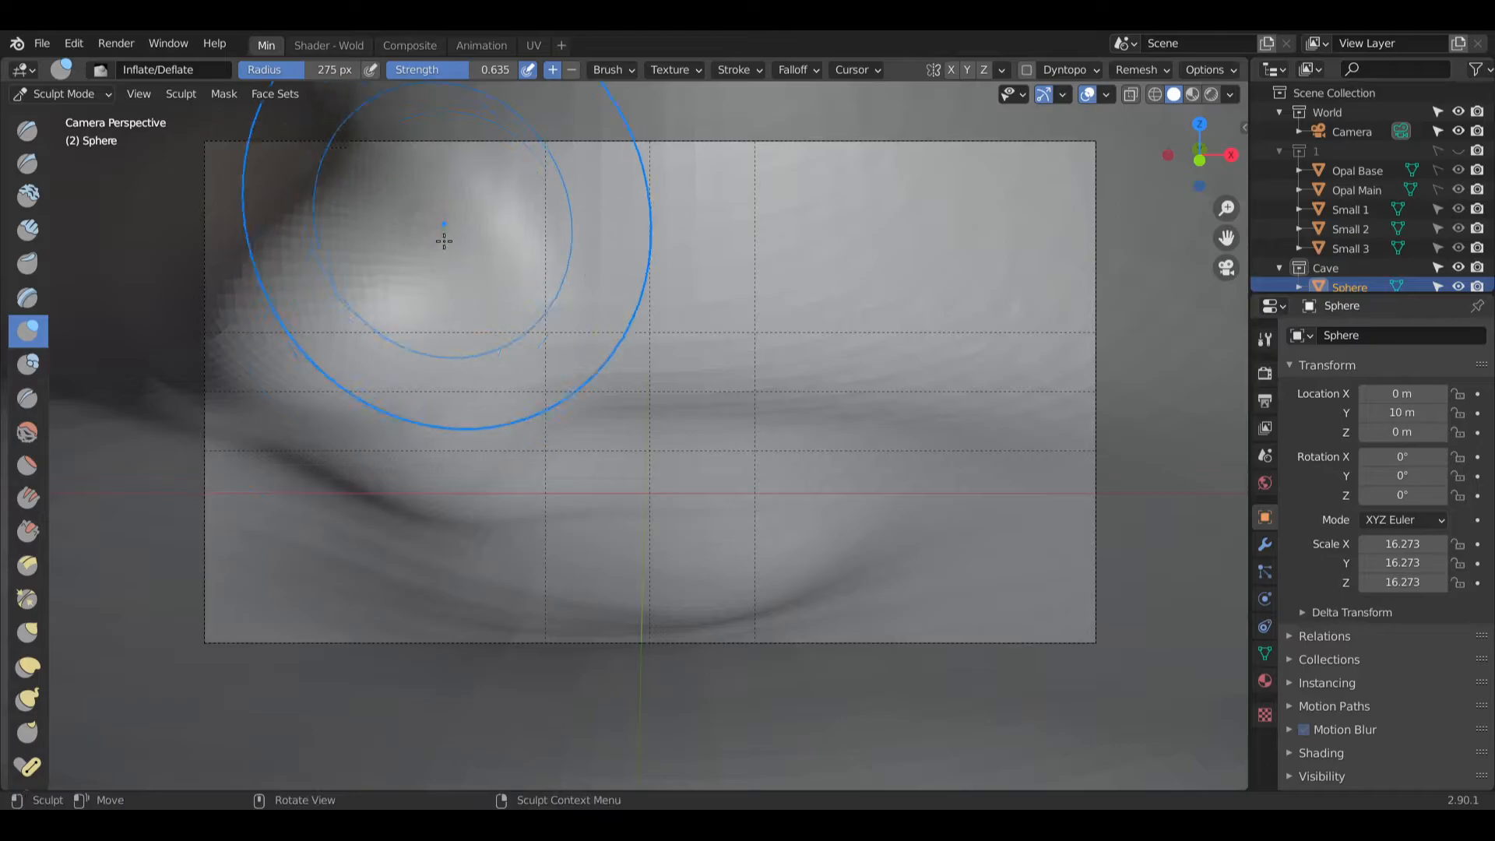
pyautogui.moveTo(434, 233)
pyautogui.mouseDown()
pyautogui.moveTo(498, 152)
pyautogui.moveTo(548, 261)
pyautogui.moveTo(523, 260)
pyautogui.moveTo(524, 246)
pyautogui.mouseUp()
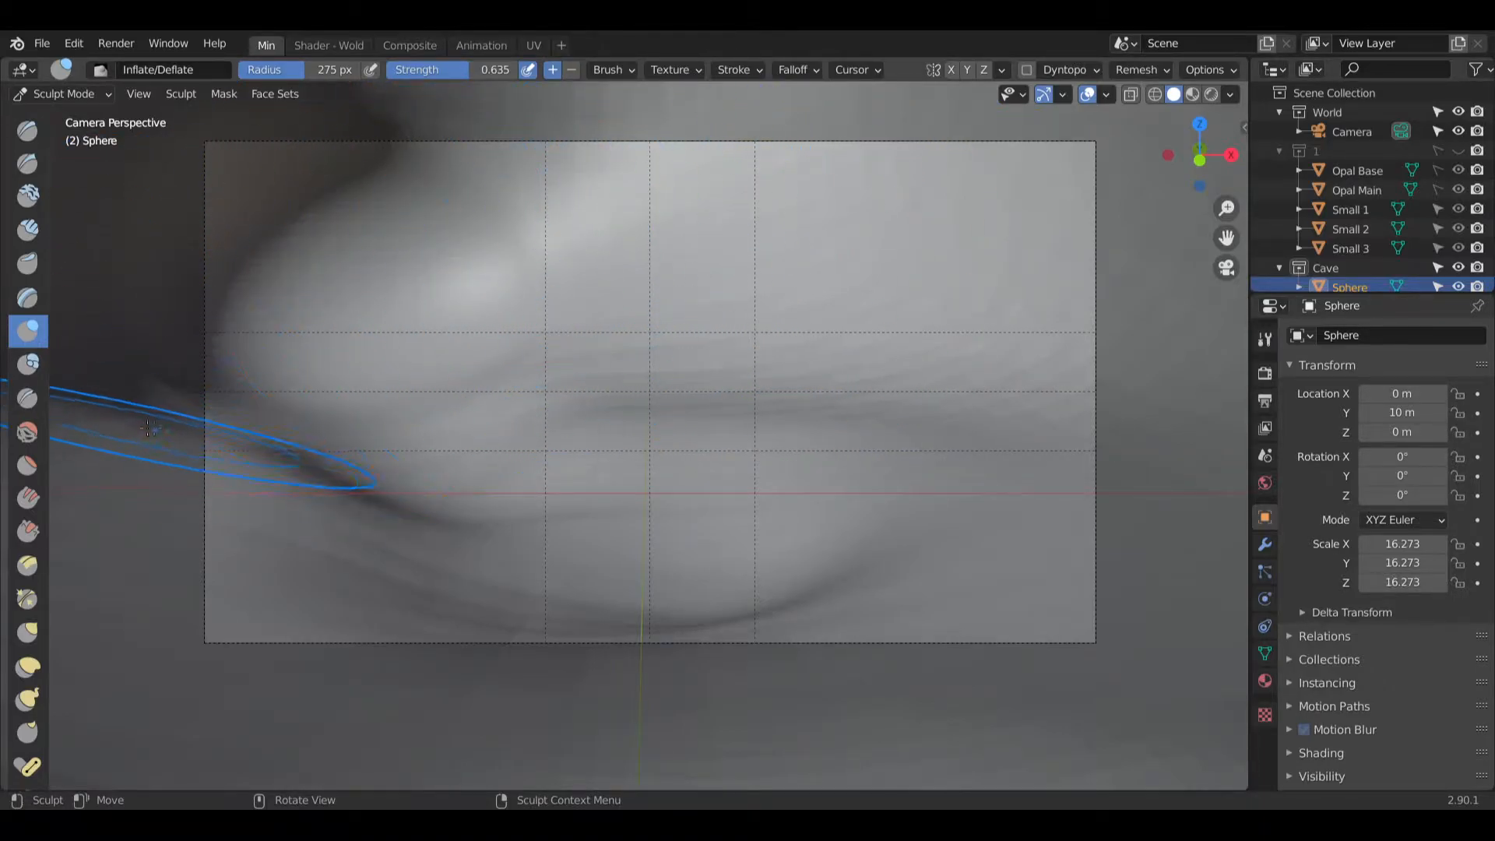
# Step: Try inflating a large bulge on the upper middle of the cave's back wall, and undo it
pyautogui.moveTo(690, 257)
pyautogui.mouseDown()
pyautogui.moveTo(631, 227)
pyautogui.moveTo(739, 238)
pyautogui.moveTo(701, 213)
pyautogui.mouseUp()
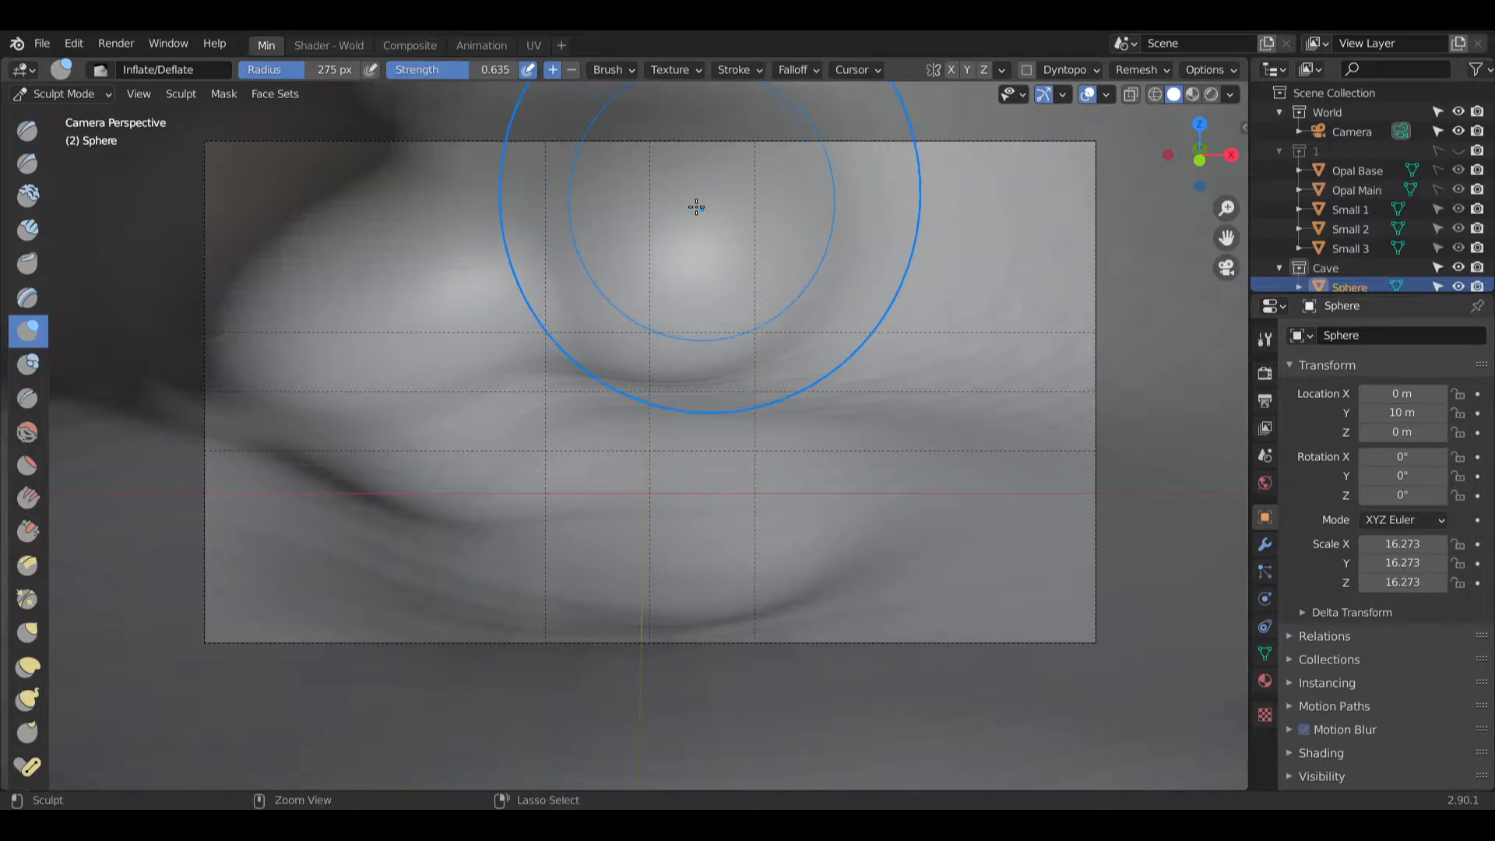
pyautogui.hotkey('ctrl', 'z')
pyautogui.hotkey('ctrl', 'z')
pyautogui.hotkey('ctrl', 'z')
# Step: Reduce the Inflate/Deflate brush radius to 110 px and sculpt a round hollow into the upper middle of the cave's back wall
pyautogui.press('[')
pyautogui.press('[')
pyautogui.press('[')
pyautogui.press('[')
pyautogui.press('[')
pyautogui.press('[')
pyautogui.press('[')
pyautogui.press('[')
pyautogui.press('[')
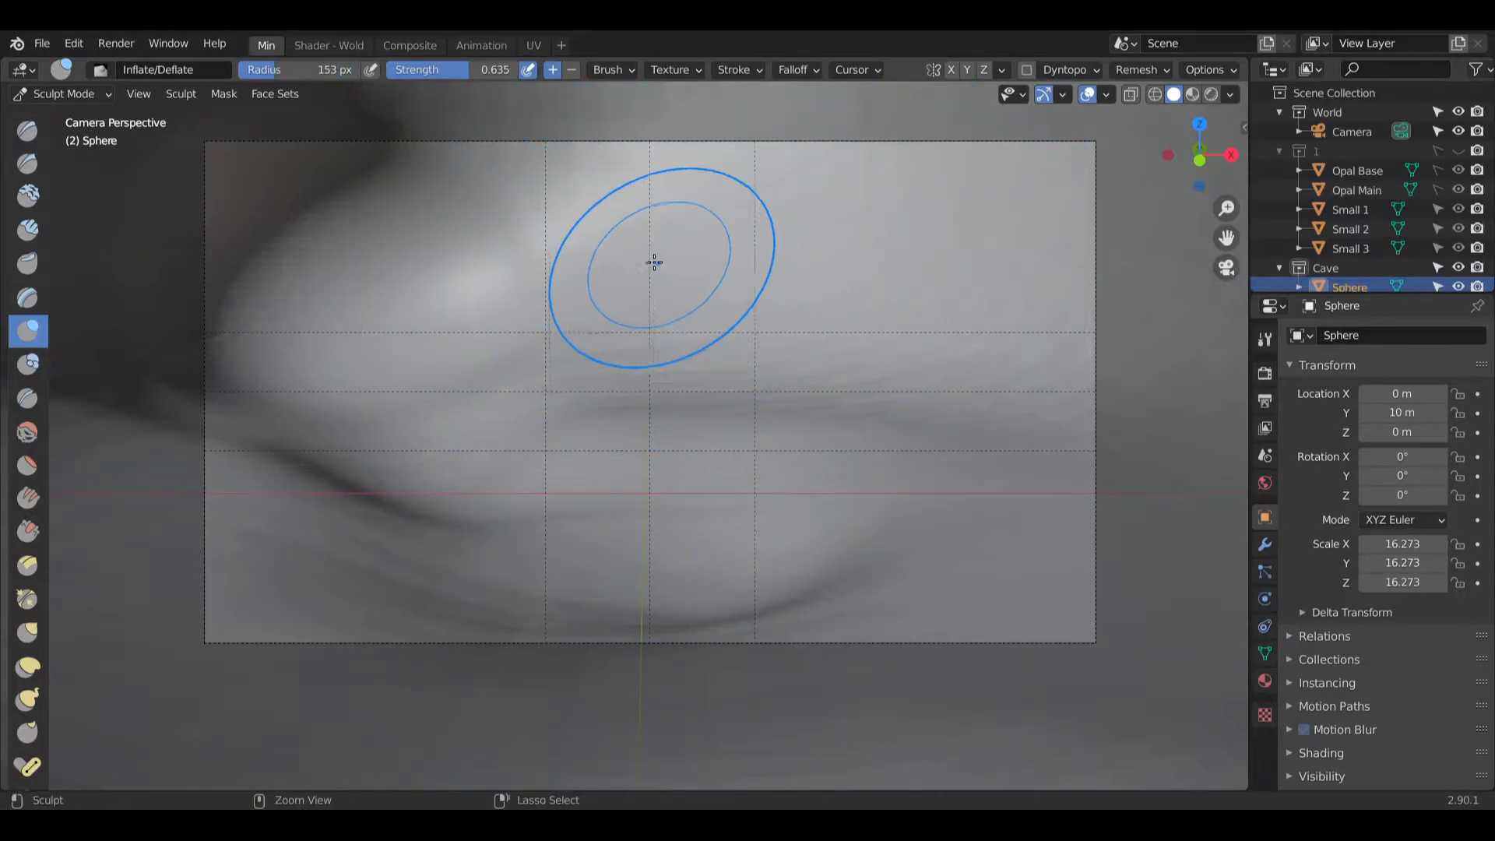
pyautogui.moveTo(652, 265); pyautogui.dragTo(644, 270)
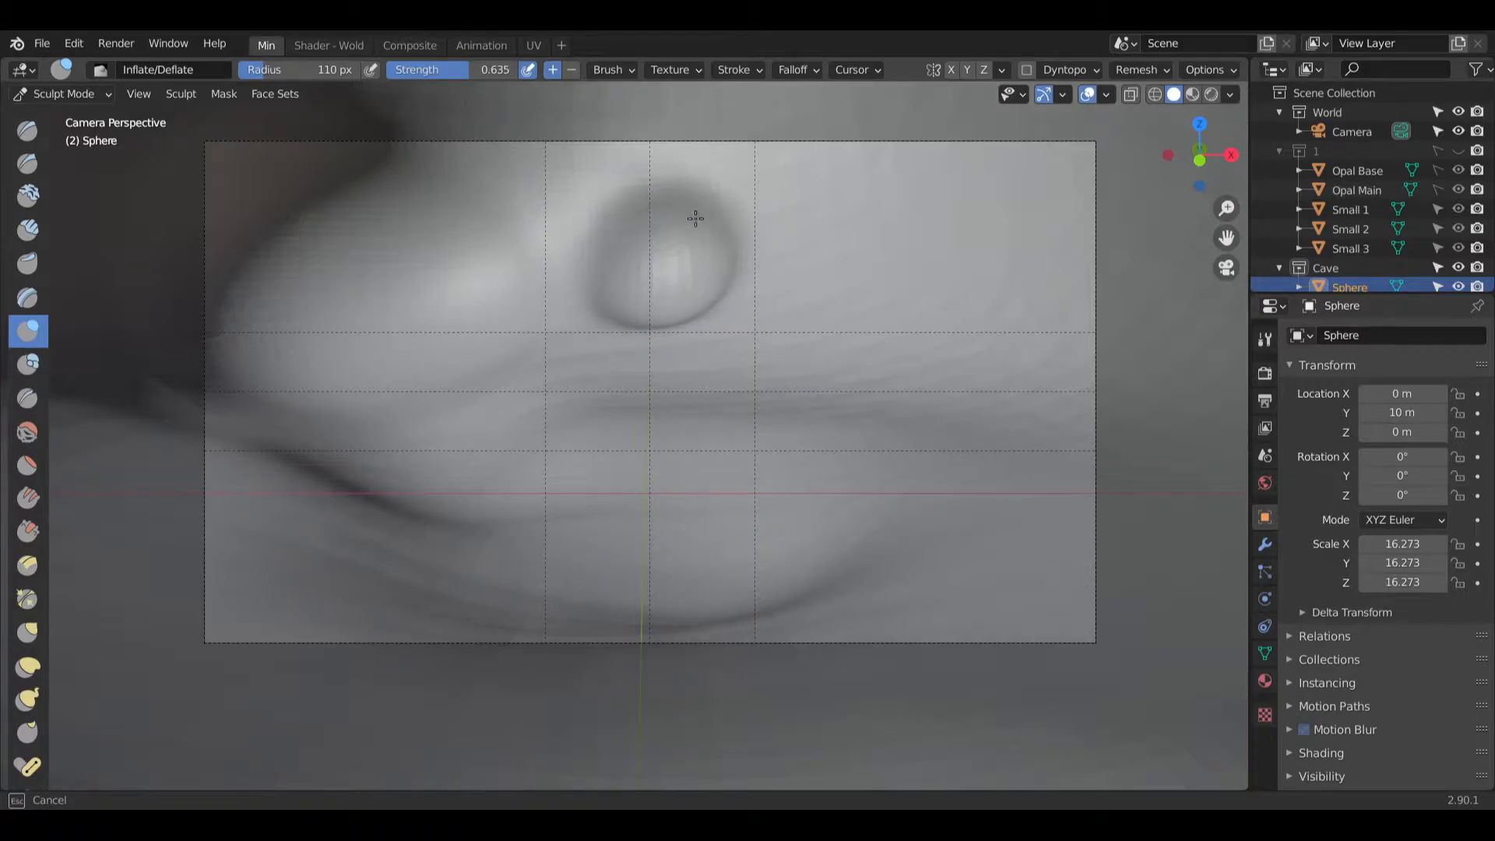
pyautogui.moveTo(695, 218); pyautogui.dragTo(702, 243)
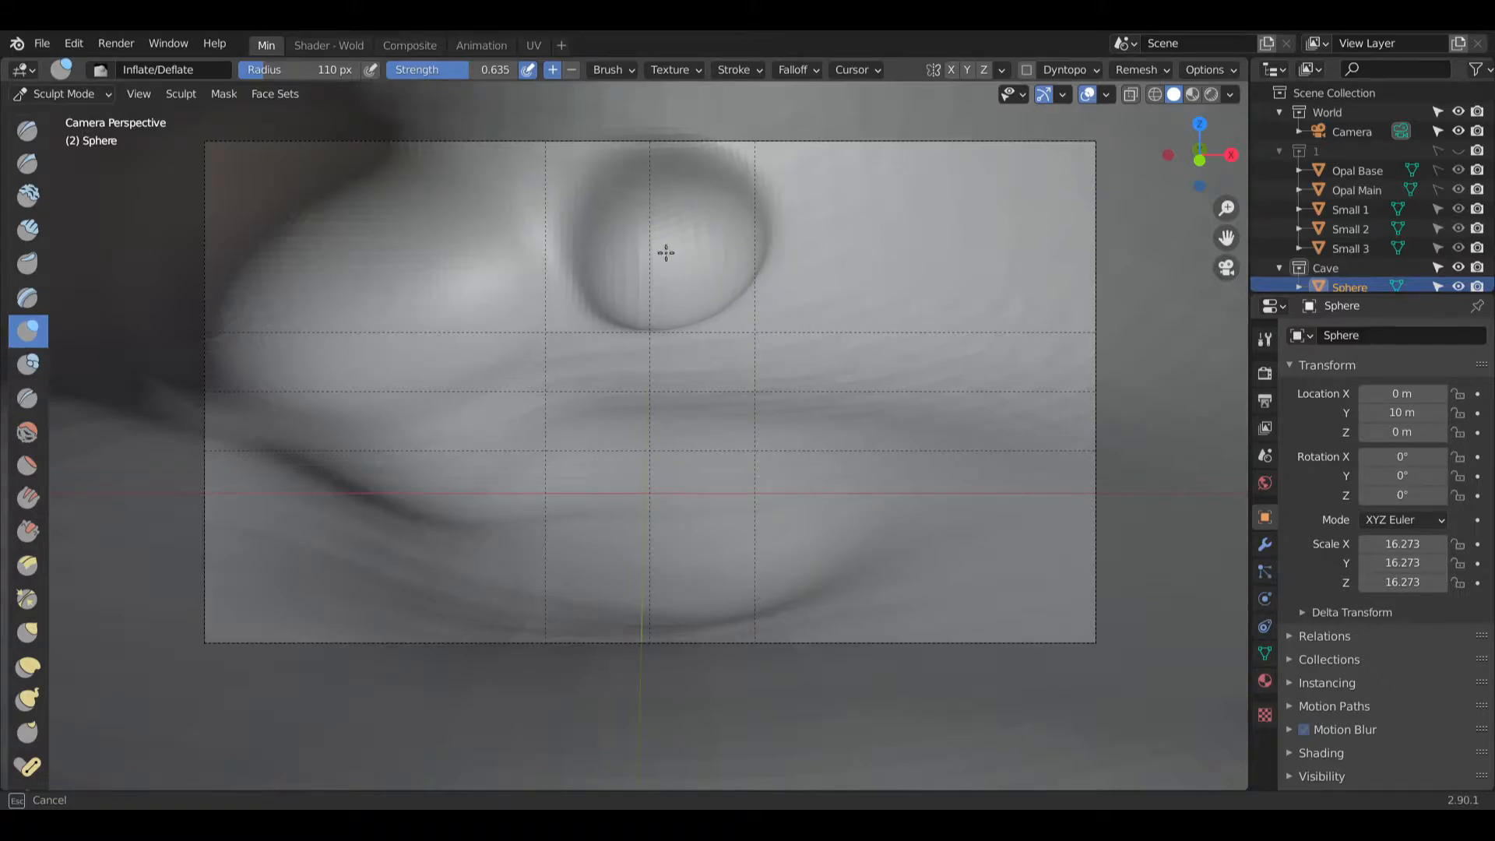
pyautogui.moveTo(670, 302); pyautogui.dragTo(679, 338)
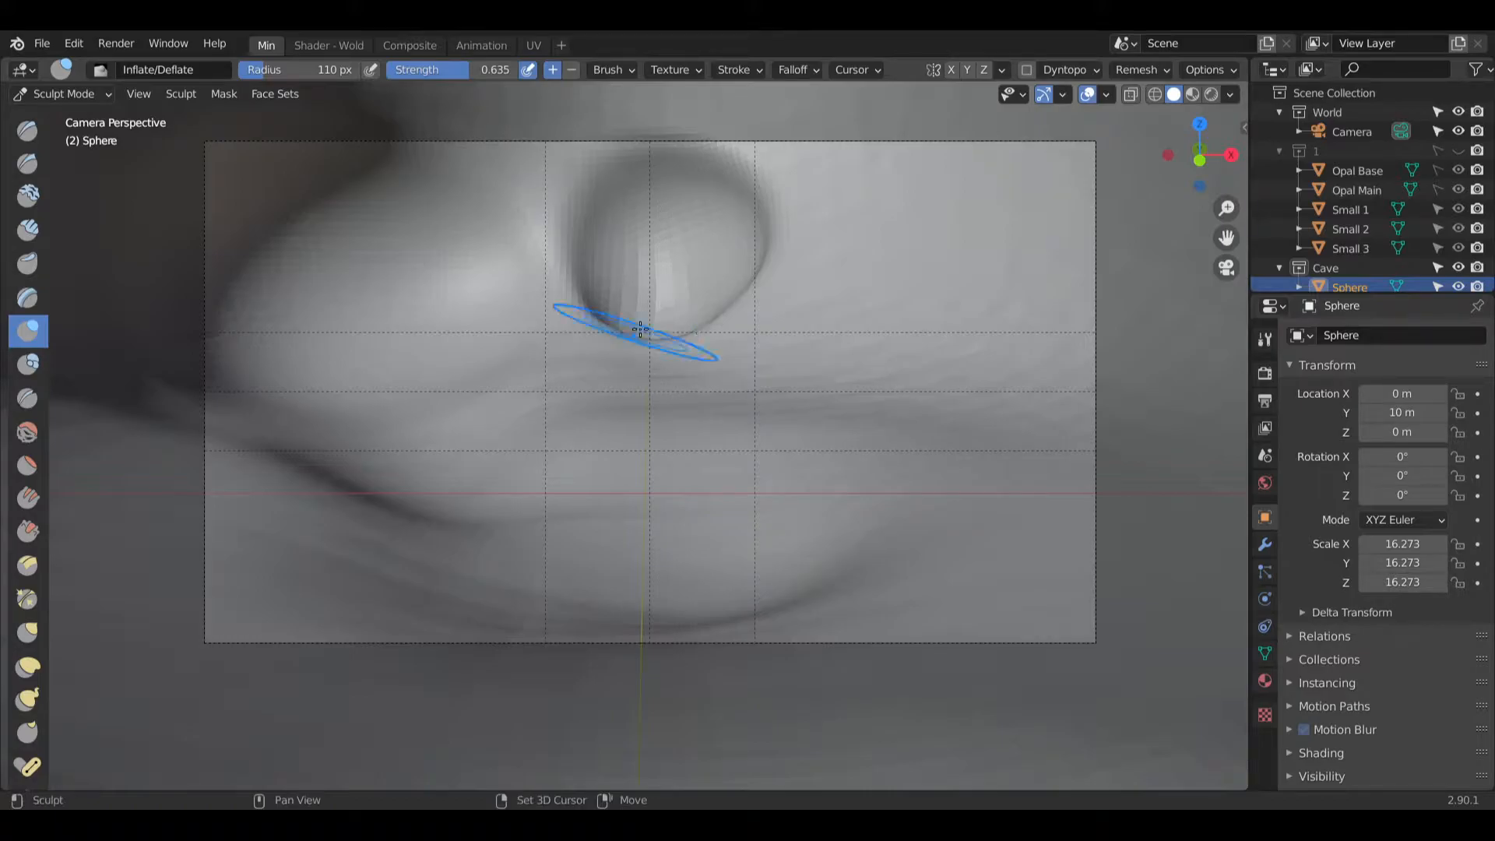
# Step: Deepen the upper inner part of the back-wall hollow from close up with the 110 px Inflate/Deflate brush
pyautogui.moveTo(661, 280)
pyautogui.mouseDown(button='middle')
pyautogui.moveTo(670, 301)
pyautogui.moveTo(670, 267)
pyautogui.mouseUp(button='middle')
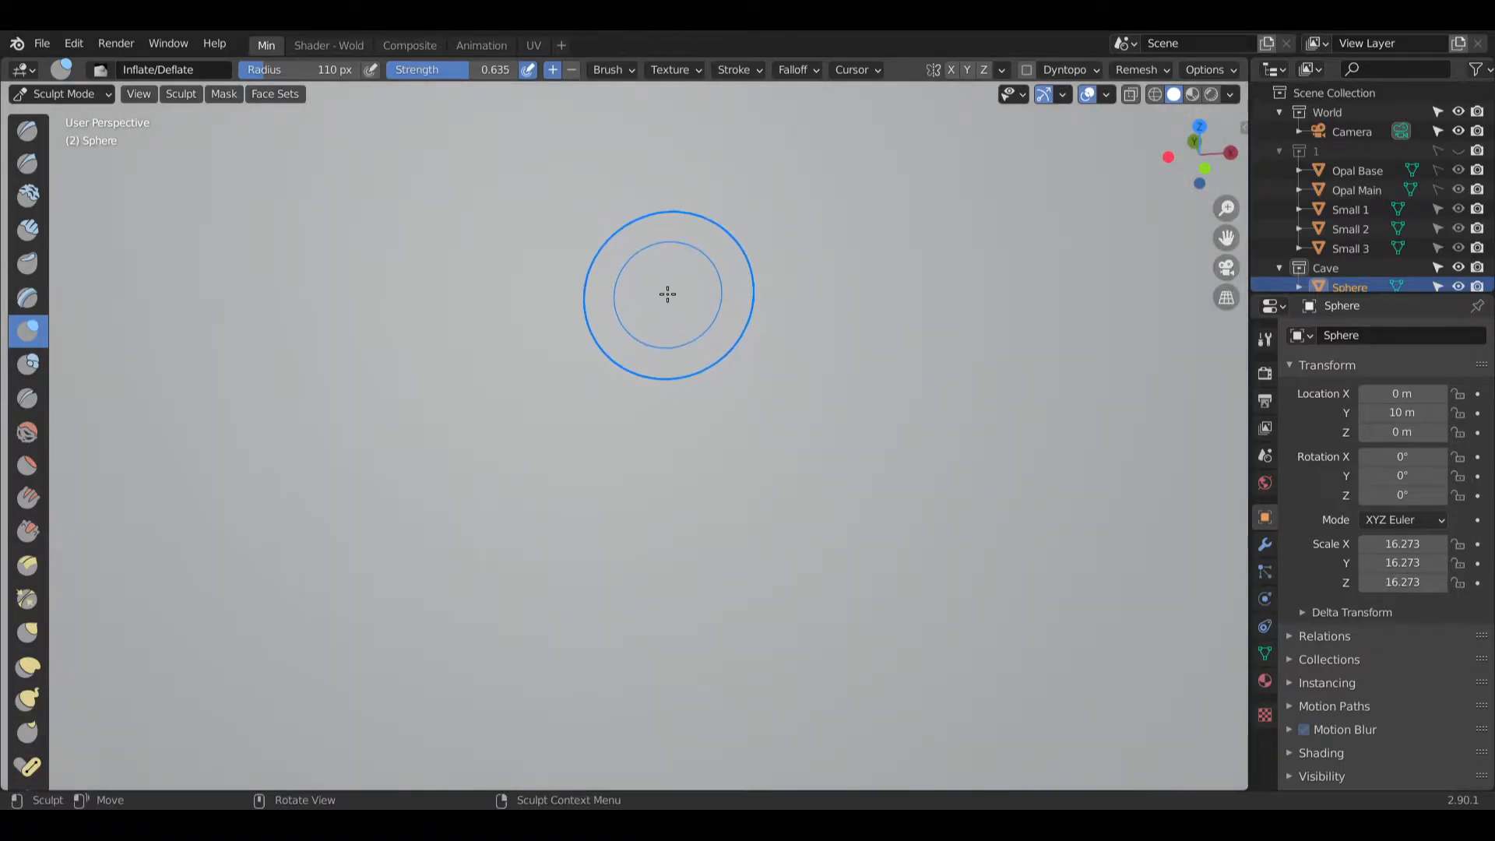
pyautogui.scroll(-2, 724, 390)
pyautogui.scroll(-1, 689, 402)
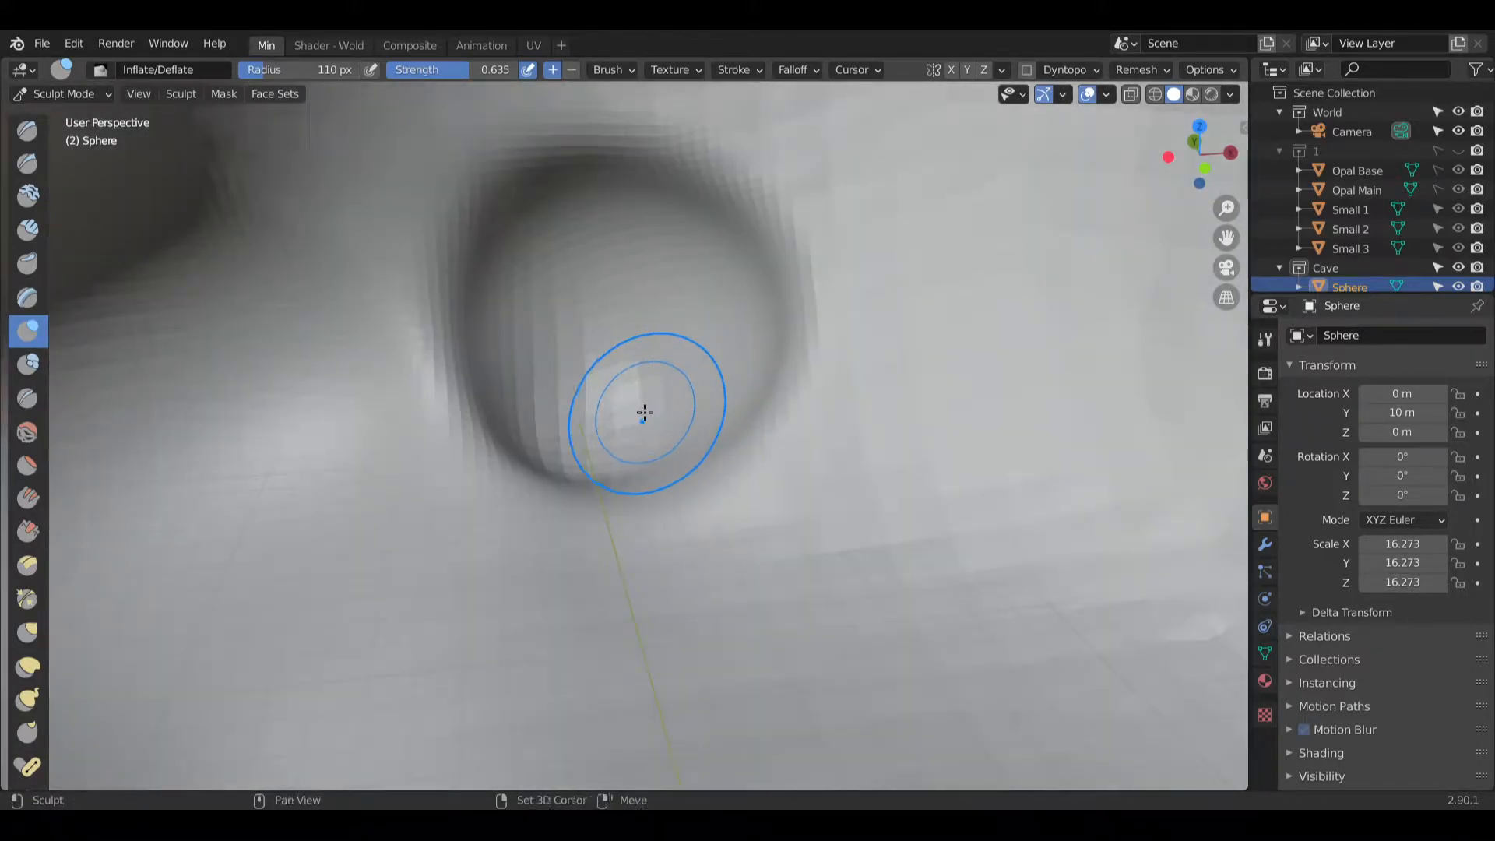
pyautogui.scroll(4, 662, 400)
pyautogui.moveTo(627, 324)
pyautogui.mouseDown(button='middle')
pyautogui.moveTo(623, 366)
pyautogui.moveTo(737, 266)
pyautogui.moveTo(447, 547)
pyautogui.mouseUp(button='middle')
pyautogui.keyDown('shift'); pyautogui.moveTo(717, 324); pyautogui.dragTo(444, 474, button='middle'); pyautogui.keyUp('shift')
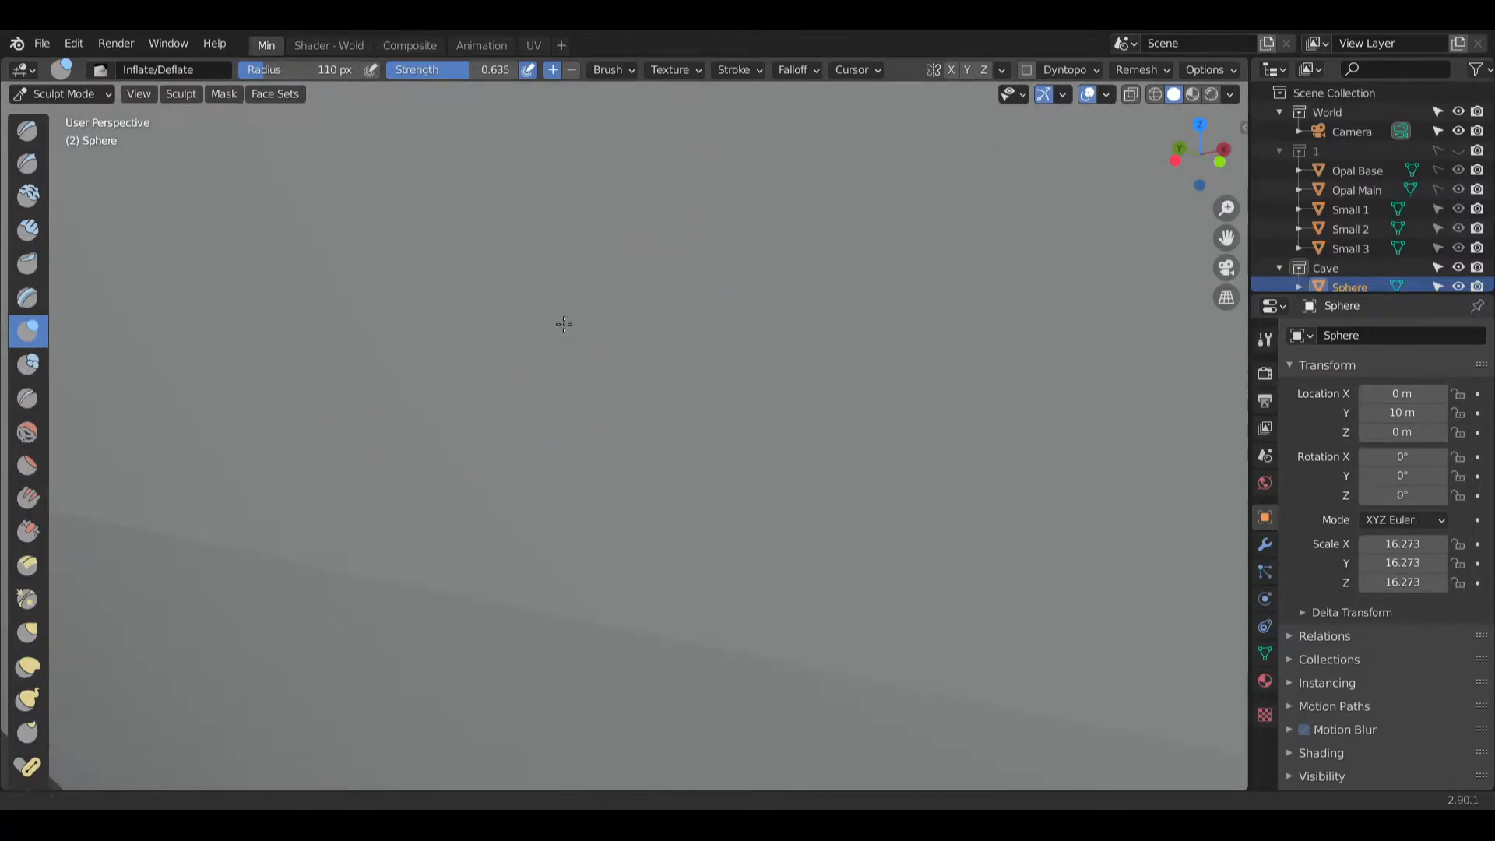
pyautogui.keyDown('shift'); pyautogui.moveTo(563, 324); pyautogui.dragTo(280, 571, button='middle'); pyautogui.keyUp('shift')
pyautogui.scroll(4, 531, 357)
pyautogui.keyDown('shift'); pyautogui.moveTo(726, 273); pyautogui.dragTo(496, 466, button='middle'); pyautogui.keyUp('shift')
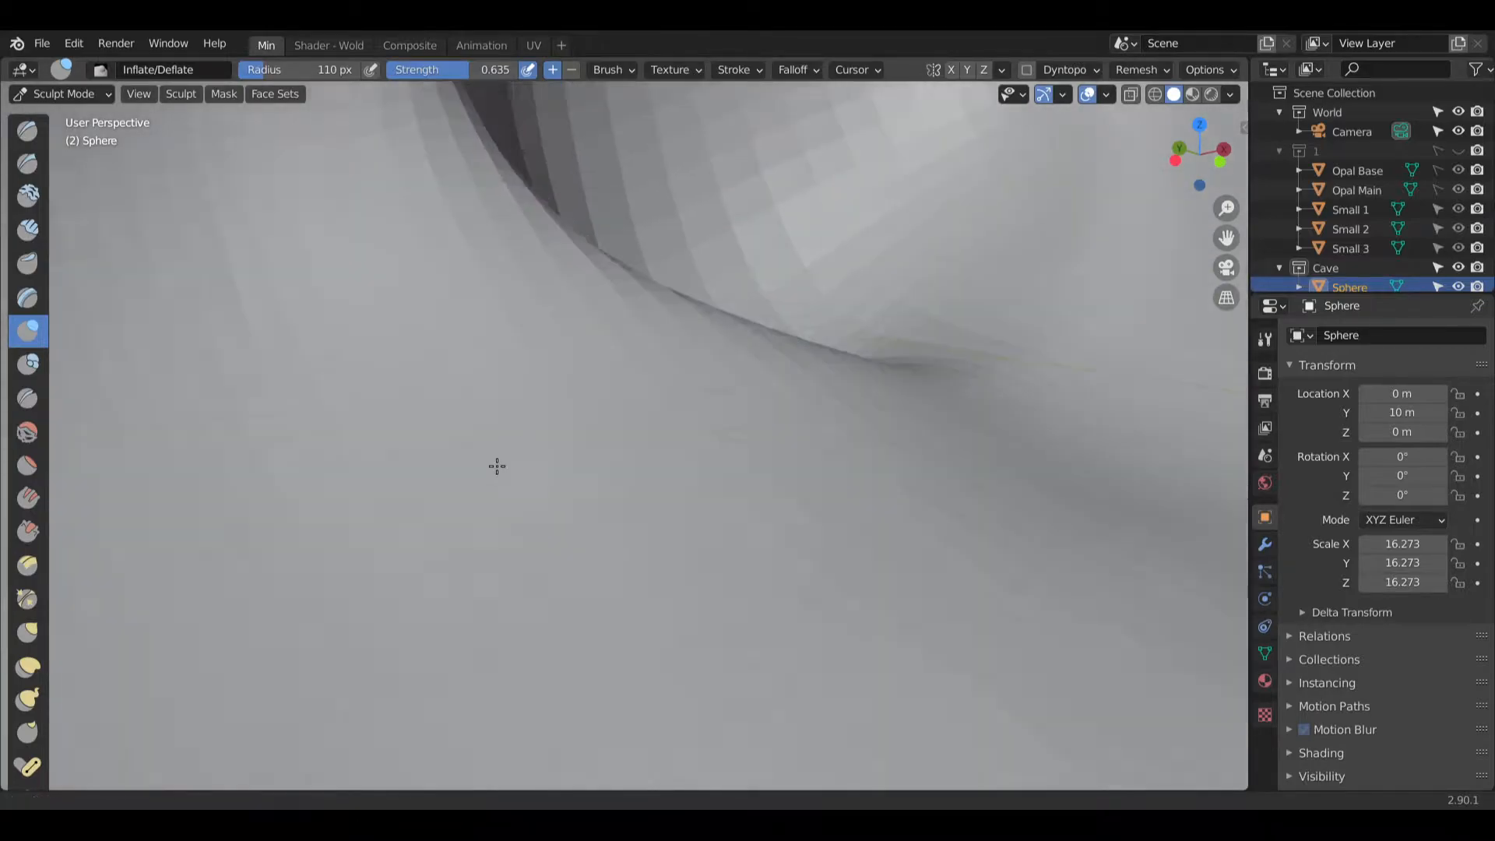
pyautogui.scroll(-4, 601, 367)
pyautogui.scroll(-2, 592, 378)
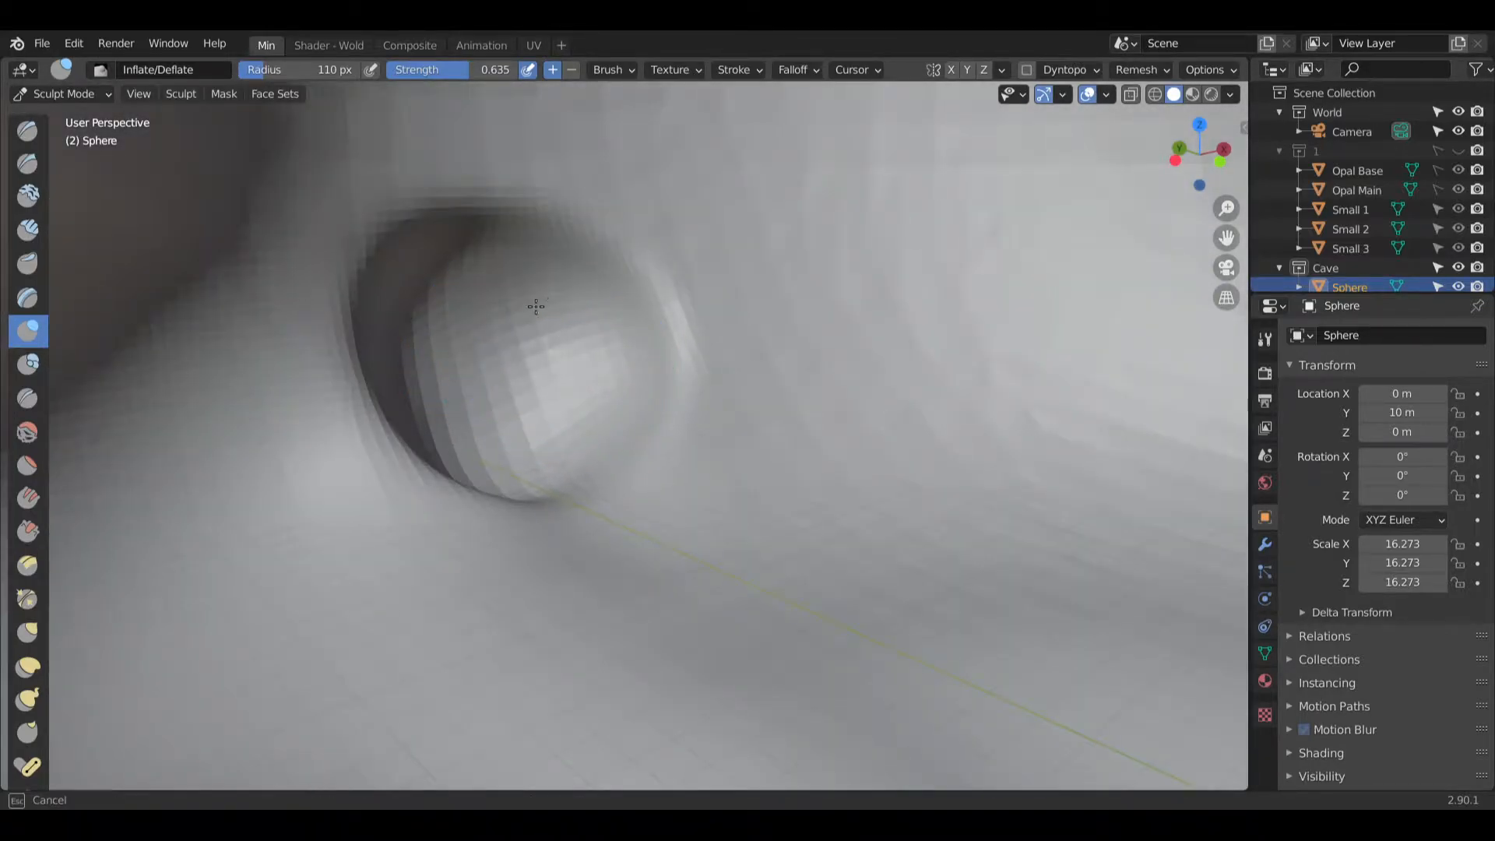
pyautogui.moveTo(536, 306); pyautogui.dragTo(615, 259)
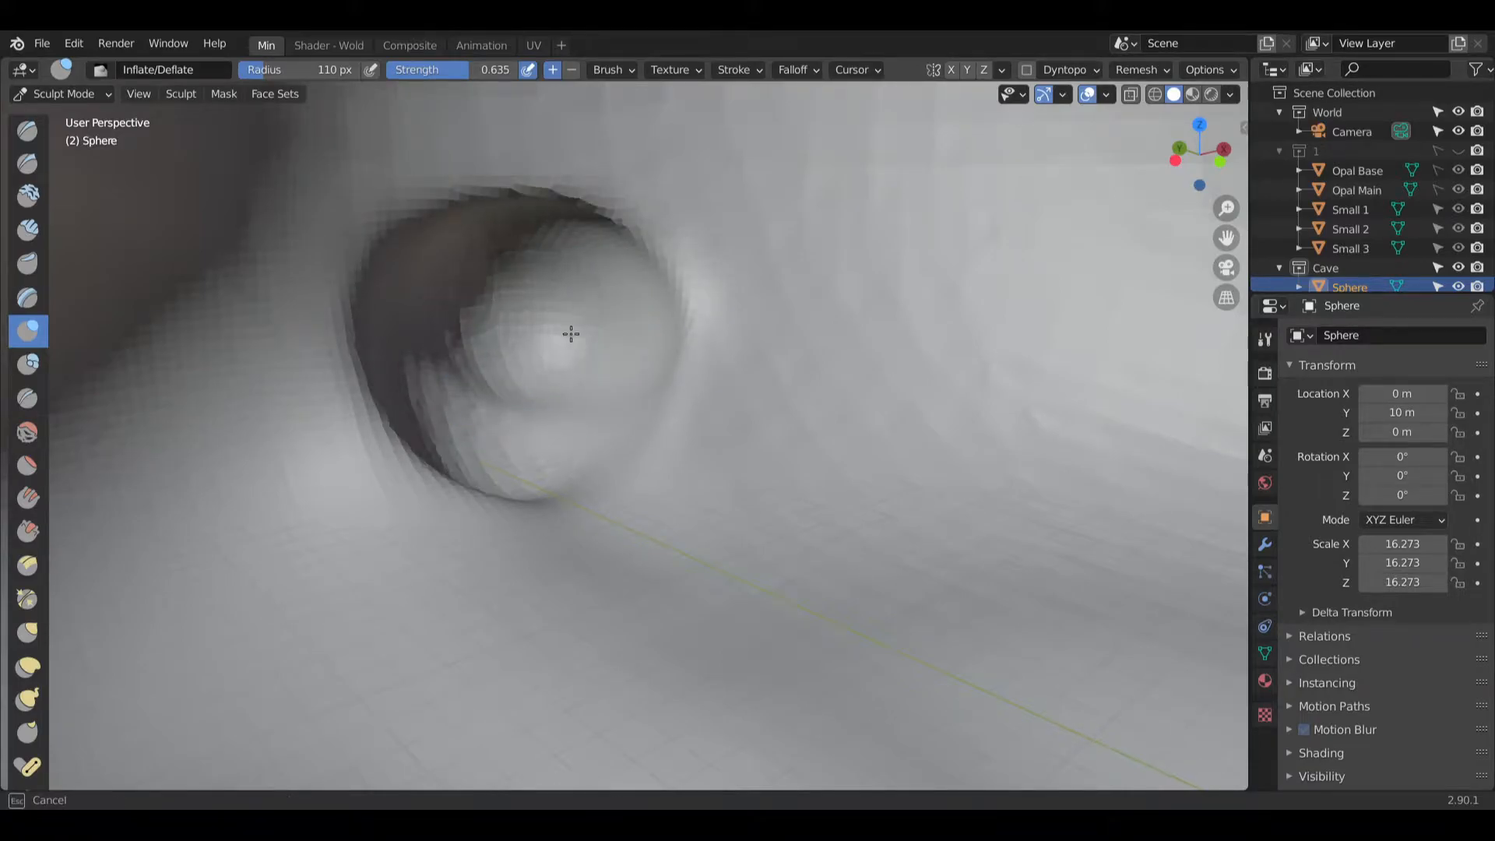
pyautogui.moveTo(571, 334); pyautogui.dragTo(572, 327)
# Step: Push the upper inner end of the hollow farther back with additional Inflate/Deflate strokes
pyautogui.scroll(-5, 570, 324)
pyautogui.moveTo(557, 343); pyautogui.dragTo(510, 357, button='middle')
pyautogui.keyDown('shift'); pyautogui.moveTo(670, 363); pyautogui.dragTo(365, 409, button='middle'); pyautogui.keyUp('shift')
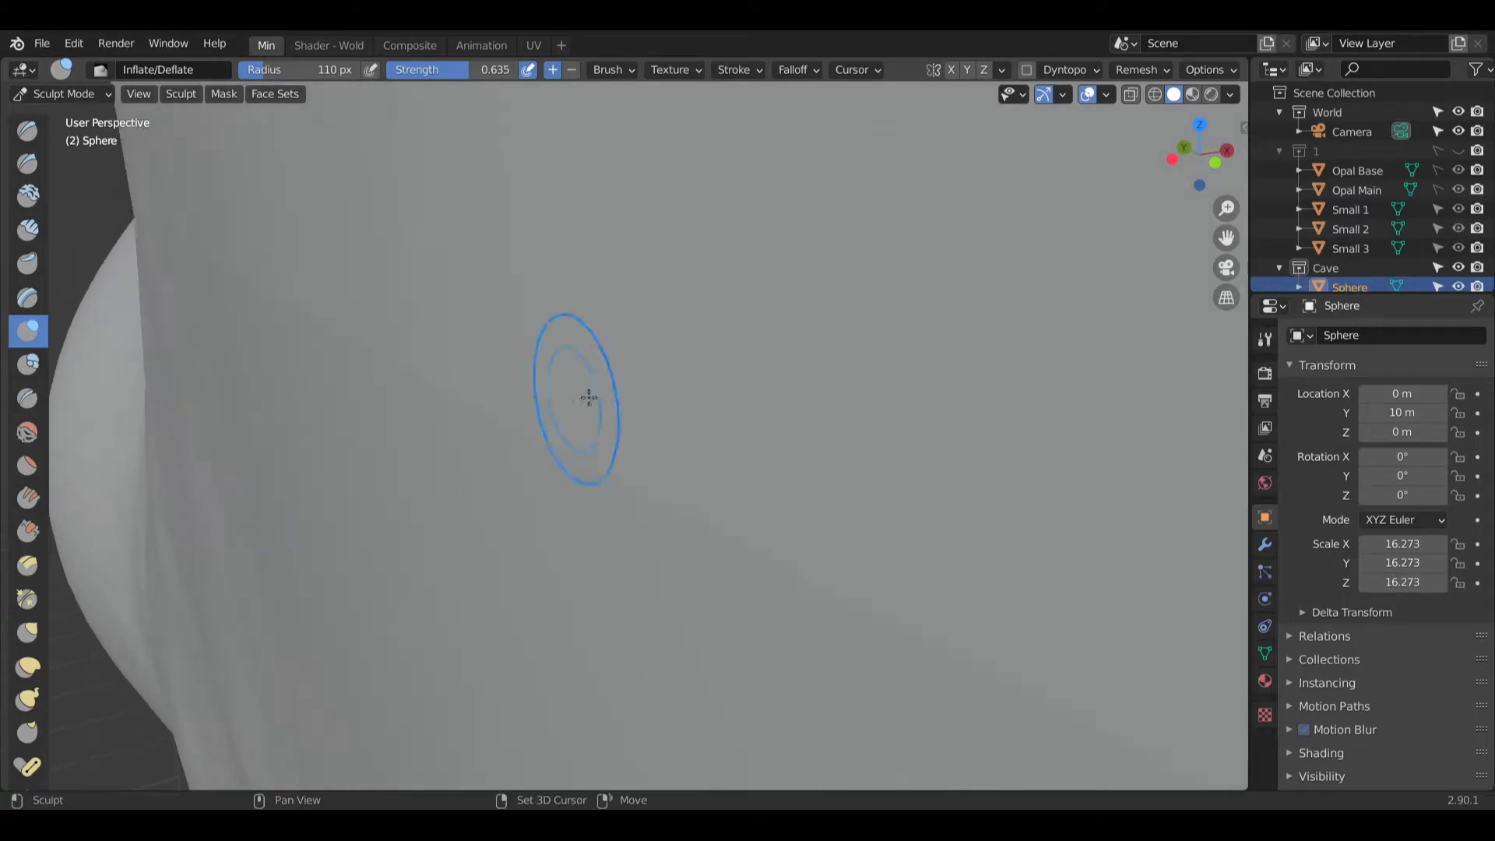
pyautogui.keyDown('shift'); pyautogui.moveTo(588, 398); pyautogui.dragTo(537, 363, button='middle'); pyautogui.keyUp('shift')
pyautogui.scroll(5, 444, 354)
pyautogui.scroll(3, 462, 340)
pyautogui.scroll(-3, 538, 362)
pyautogui.moveTo(627, 231); pyautogui.dragTo(649, 262)
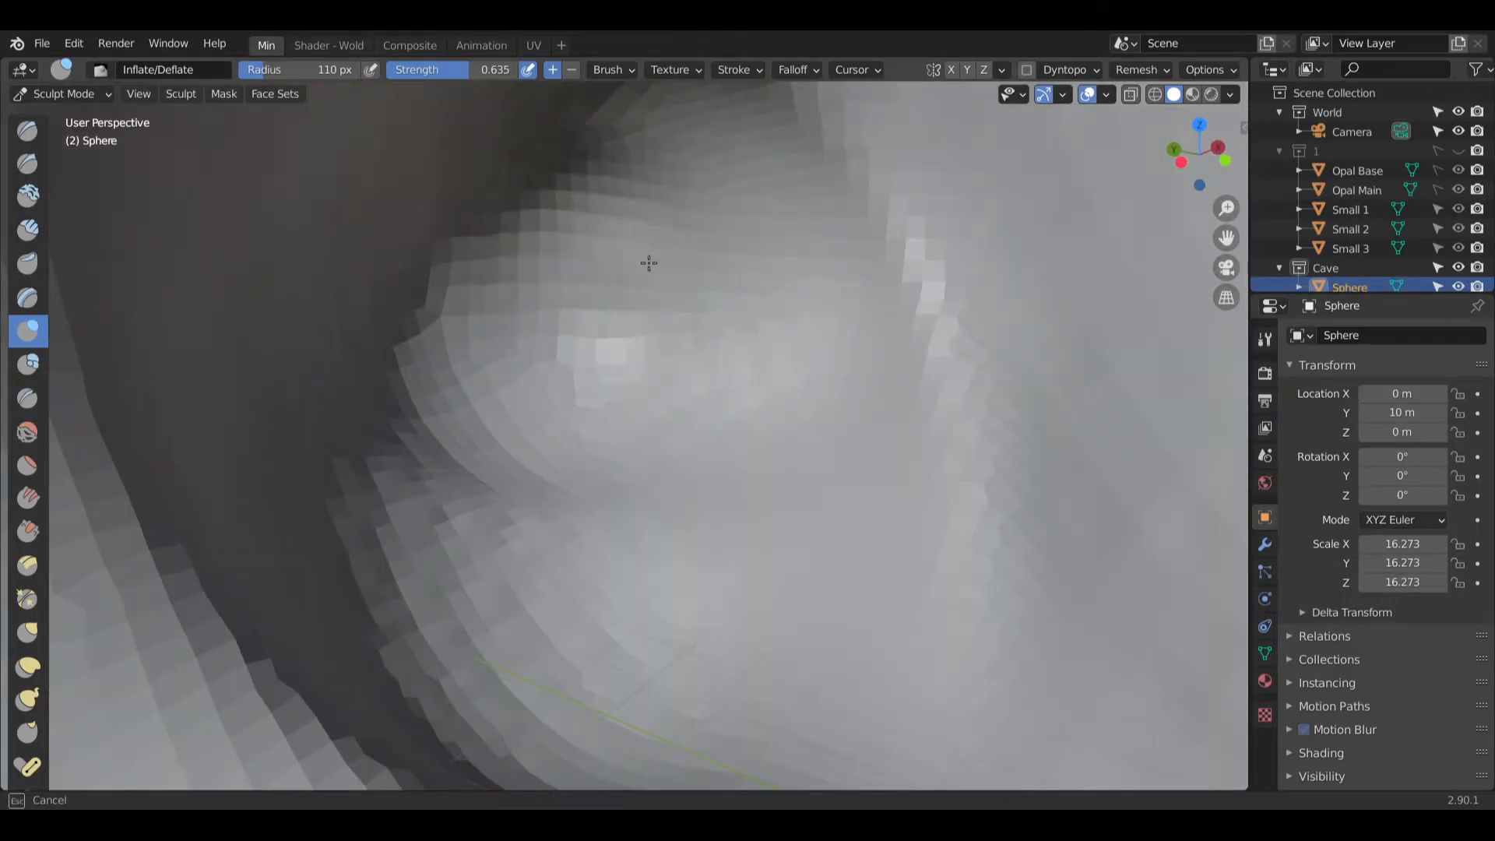
pyautogui.moveTo(574, 193)
pyautogui.mouseDown()
pyautogui.moveTo(623, 167)
pyautogui.moveTo(658, 172)
pyautogui.moveTo(636, 226)
pyautogui.mouseUp()
# Step: Sculpt a smaller round recess at the upper inner end of the hollow to extend it into a tunnel
pyautogui.moveTo(636, 234); pyautogui.dragTo(651, 177, button='middle')
pyautogui.moveTo(654, 179); pyautogui.dragTo(666, 191)
pyautogui.moveTo(665, 186)
pyautogui.mouseDown(button='middle')
pyautogui.moveTo(649, 232)
pyautogui.moveTo(504, 243)
pyautogui.mouseUp(button='middle')
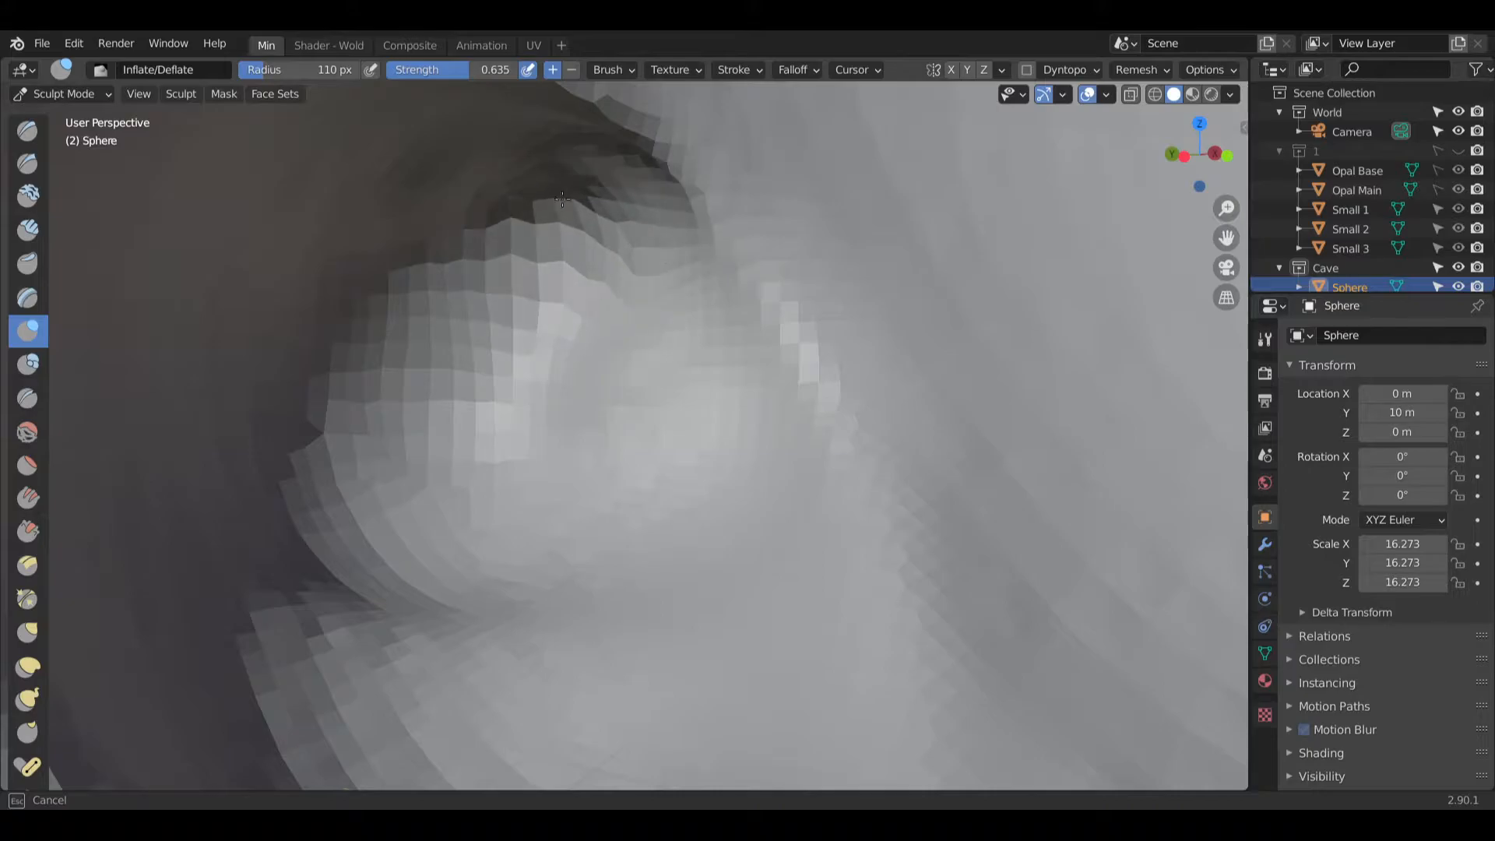
pyautogui.keyDown('ctrl'); pyautogui.moveTo(598, 279); pyautogui.dragTo(598, 295); pyautogui.keyUp('ctrl')
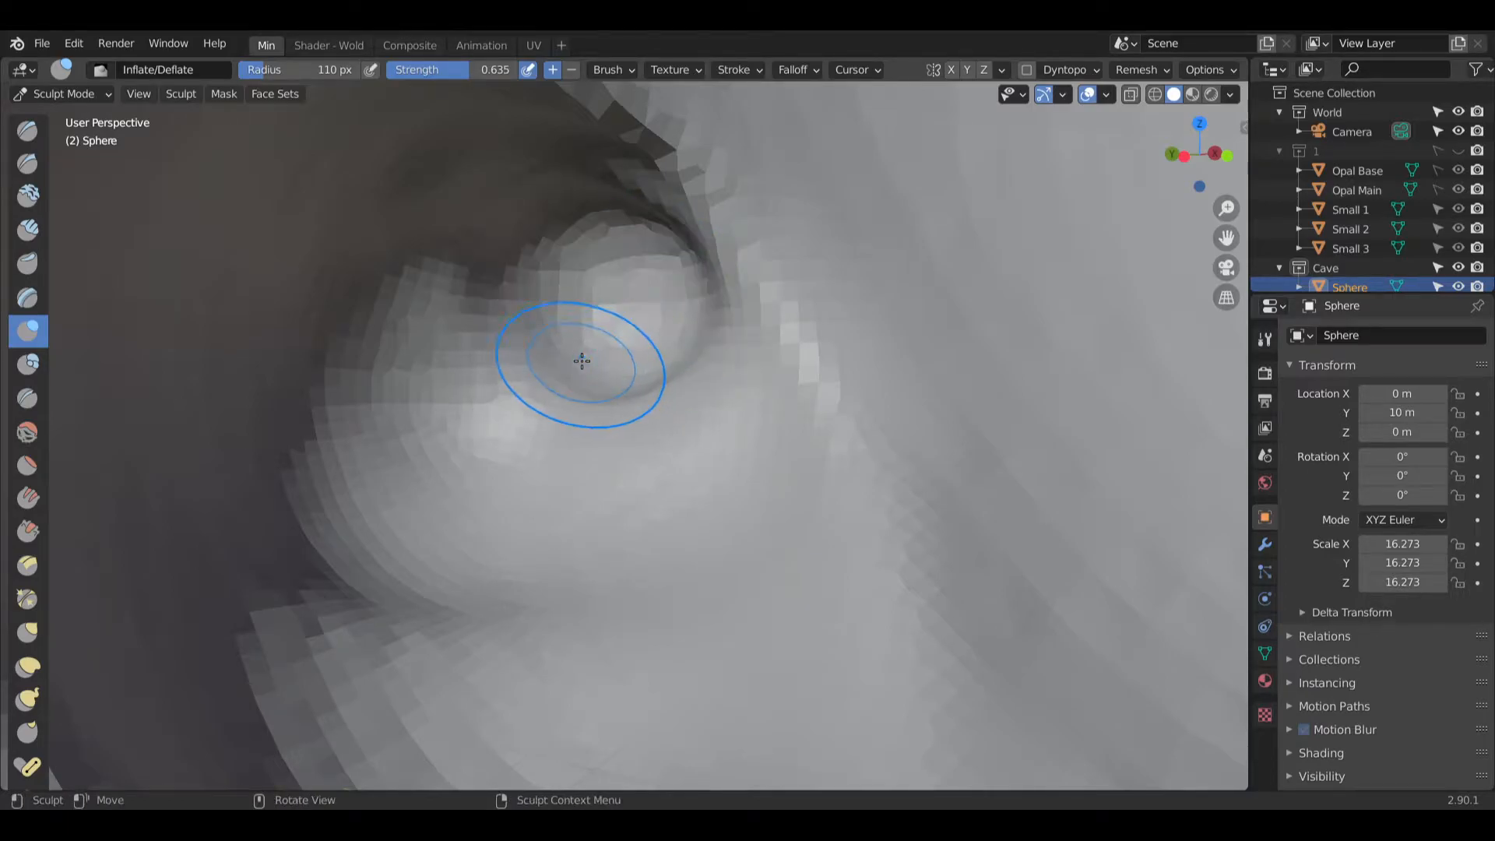
pyautogui.moveTo(584, 353); pyautogui.dragTo(614, 340, button='middle')
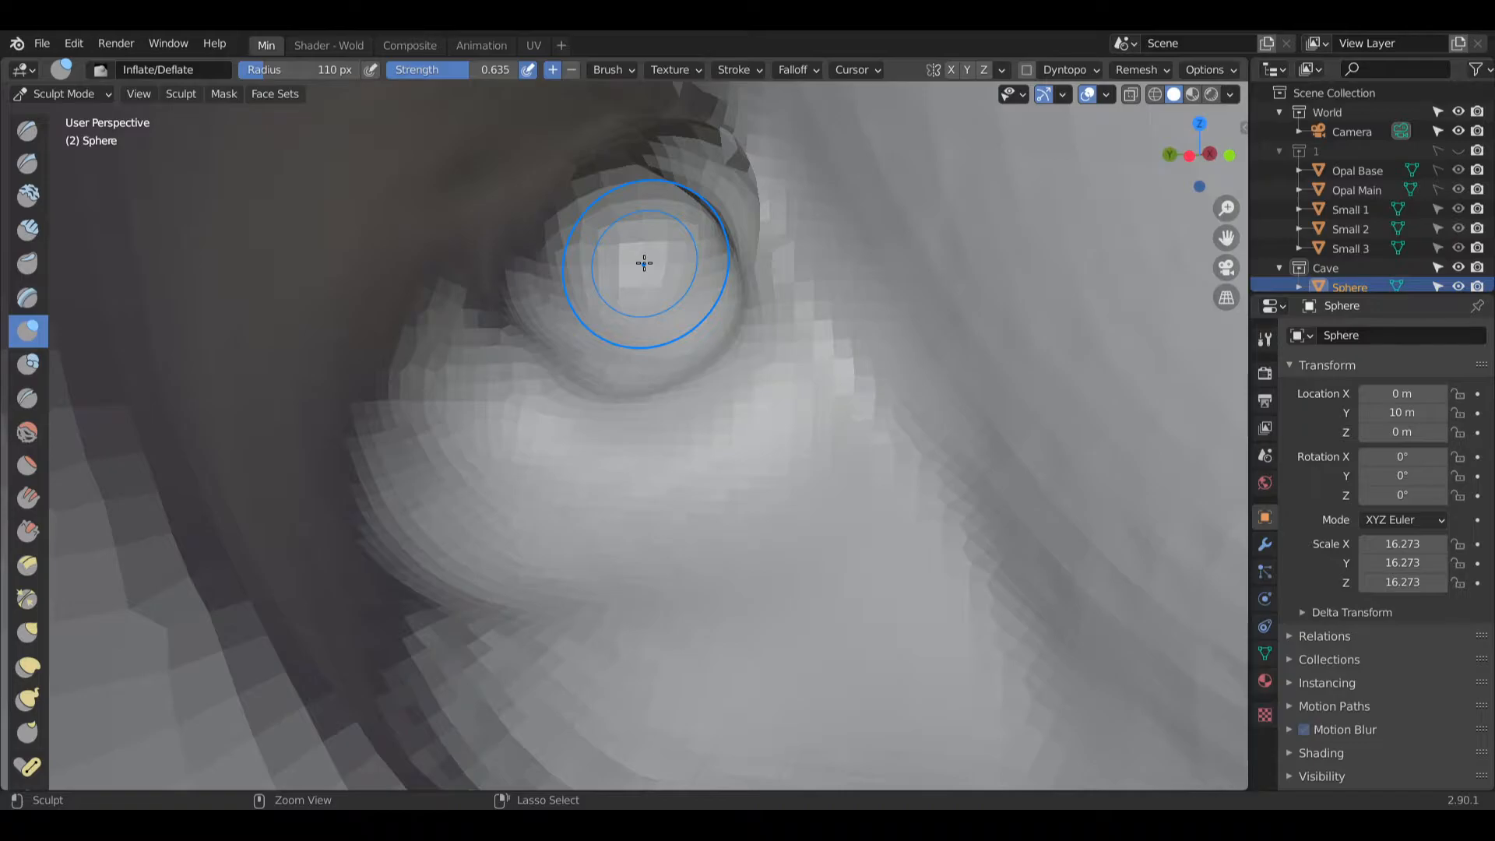
# Step: Inflate the rounded bump in the small recess inside the cave with the Inflate/Deflate brush
pyautogui.keyDown('ctrl'); pyautogui.moveTo(644, 264); pyautogui.dragTo(643, 227); pyautogui.keyUp('ctrl')
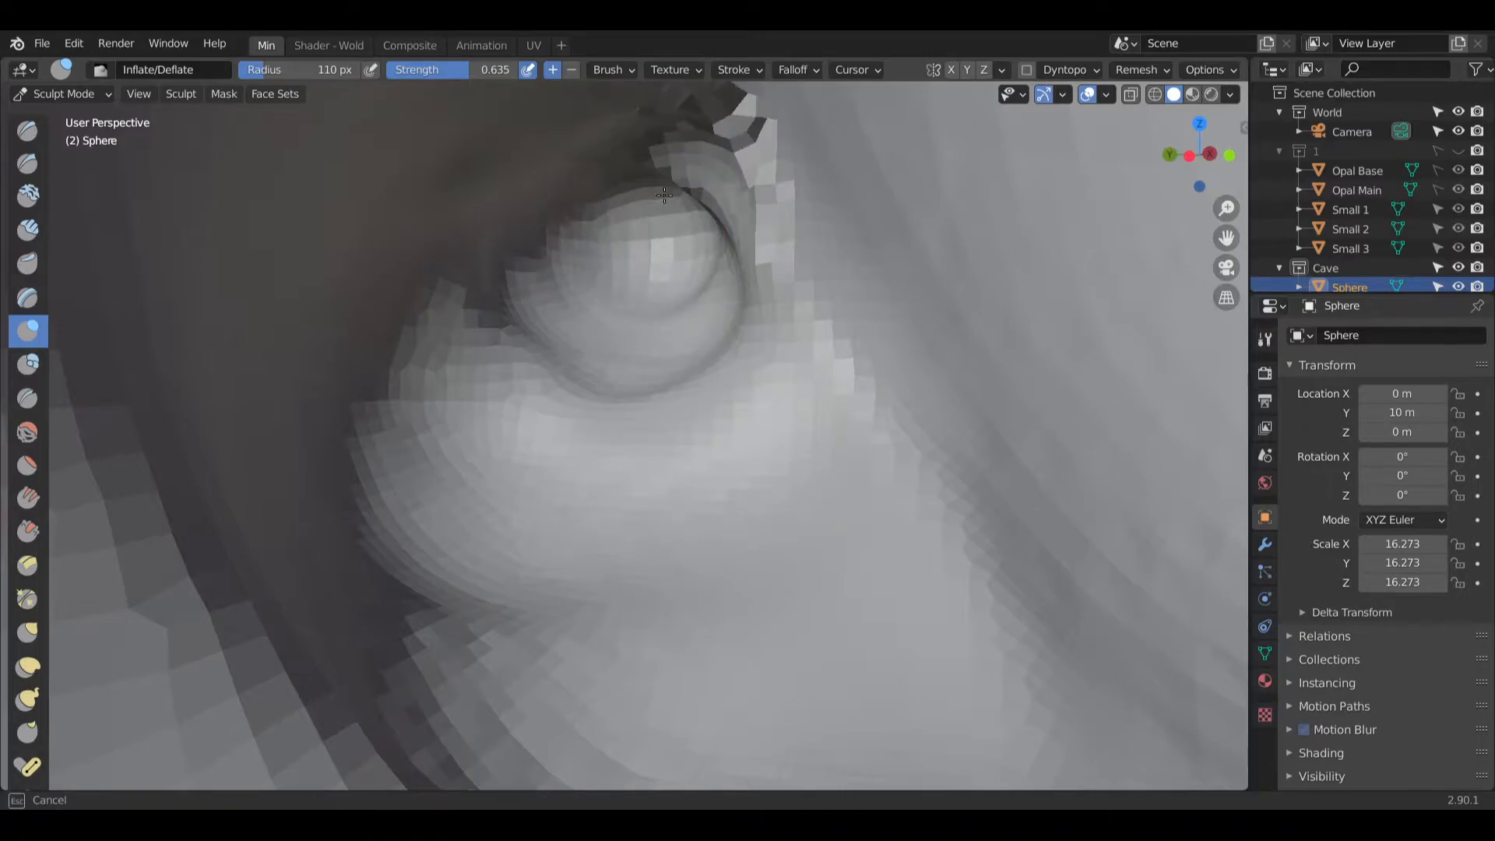
pyautogui.hotkey('ctrl', 'z')
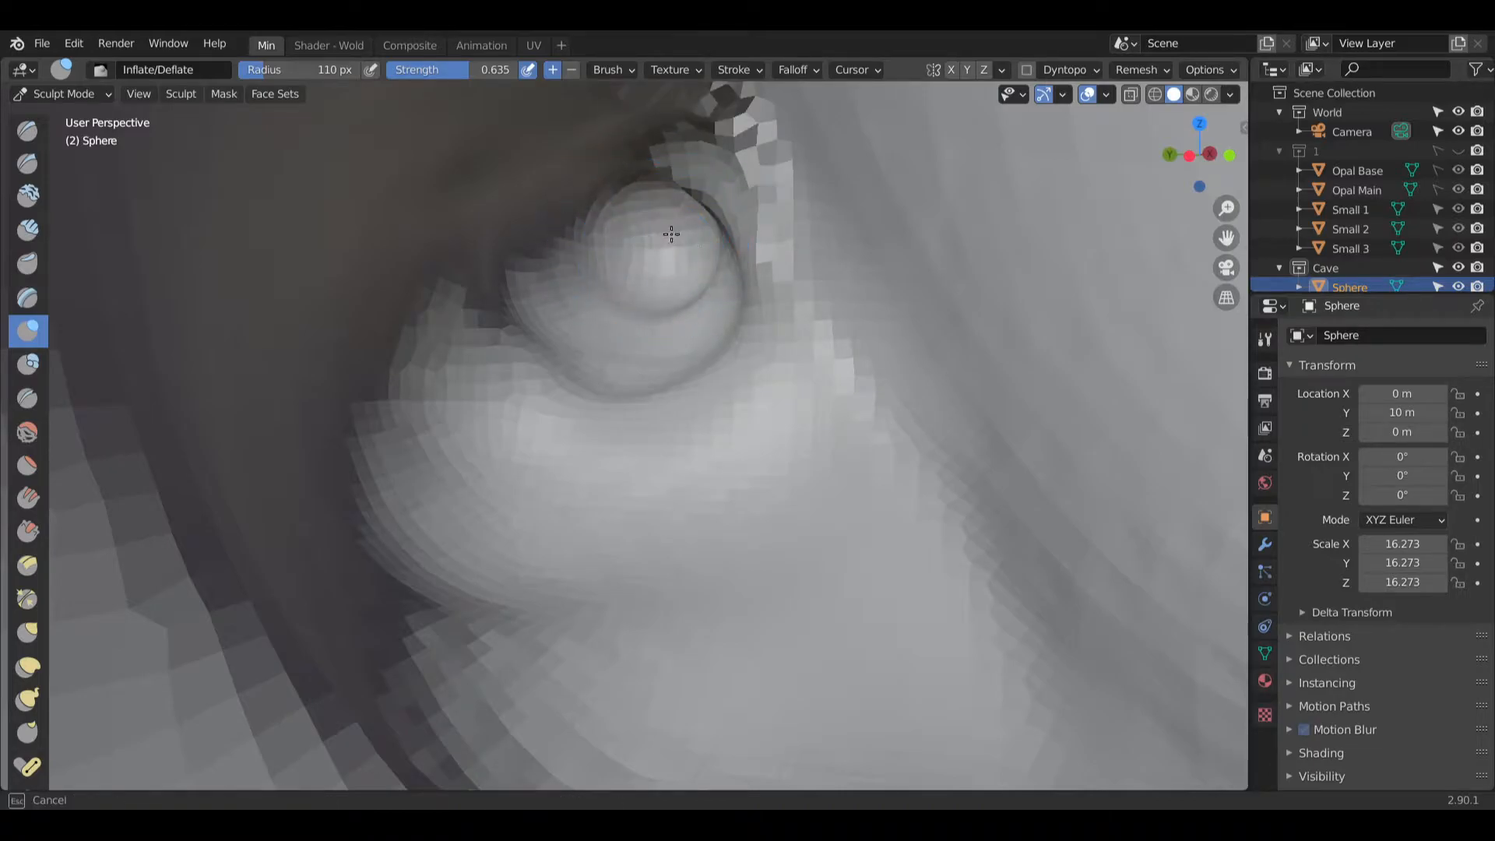
pyautogui.moveTo(671, 234)
pyautogui.mouseDown()
pyautogui.moveTo(681, 341)
pyautogui.moveTo(534, 400)
pyautogui.moveTo(577, 387)
pyautogui.moveTo(767, 556)
pyautogui.moveTo(623, 389)
pyautogui.moveTo(494, 604)
pyautogui.moveTo(537, 331)
pyautogui.moveTo(655, 268)
pyautogui.mouseUp()
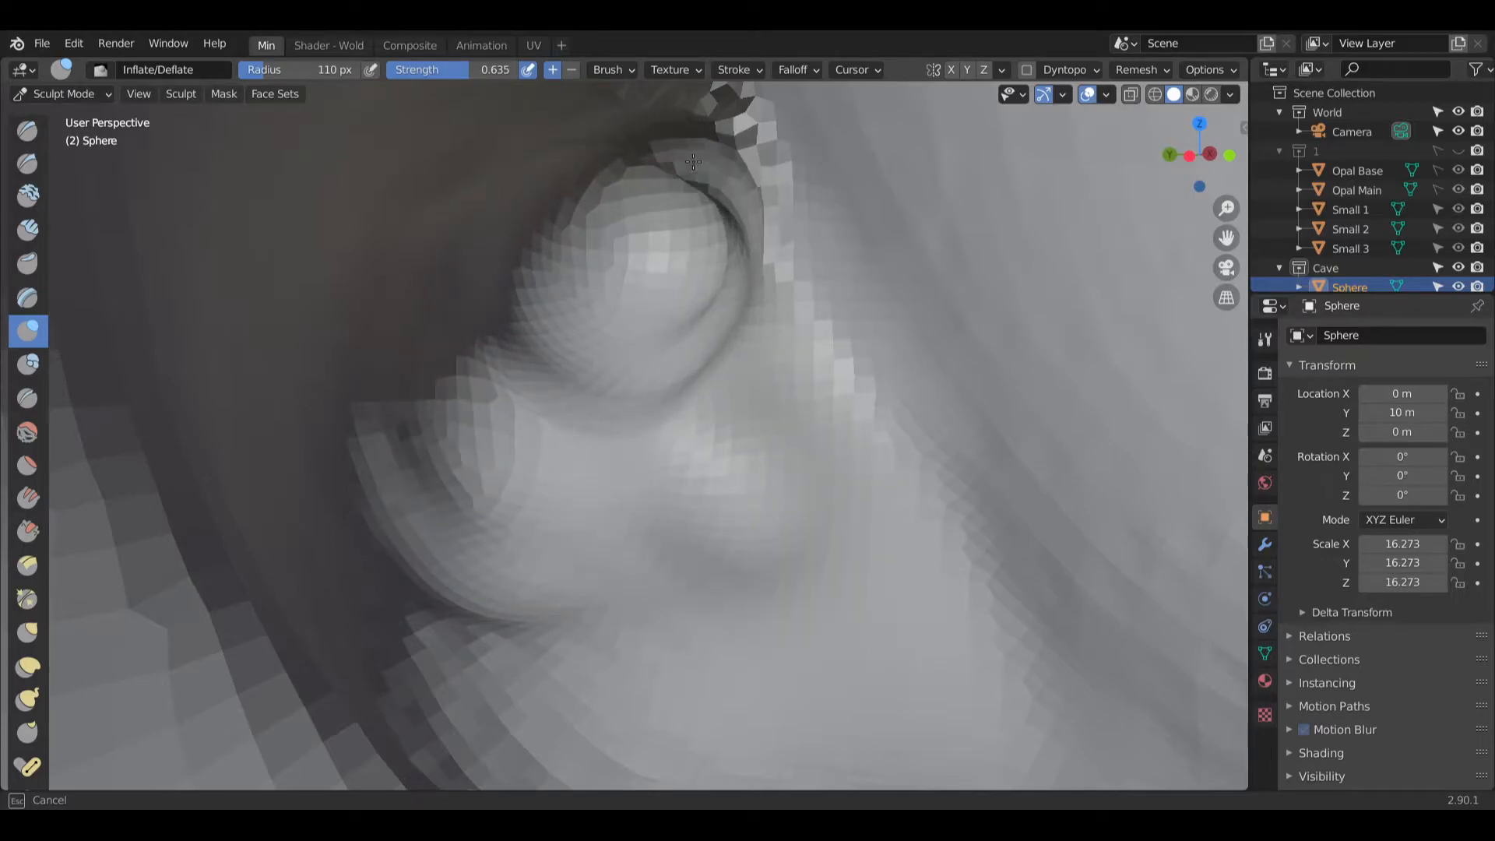
pyautogui.moveTo(648, 213); pyautogui.dragTo(677, 237)
# Step: Inflate the blunt tip of the long protrusion on the outside of the cave sphere
pyautogui.moveTo(677, 237)
pyautogui.mouseDown(button='middle')
pyautogui.moveTo(703, 281)
pyautogui.moveTo(634, 290)
pyautogui.moveTo(632, 317)
pyautogui.mouseUp(button='middle')
pyautogui.moveTo(701, 161)
pyautogui.mouseDown(button='middle')
pyautogui.moveTo(952, 315)
pyautogui.moveTo(626, 341)
pyautogui.moveTo(650, 343)
pyautogui.mouseUp(button='middle')
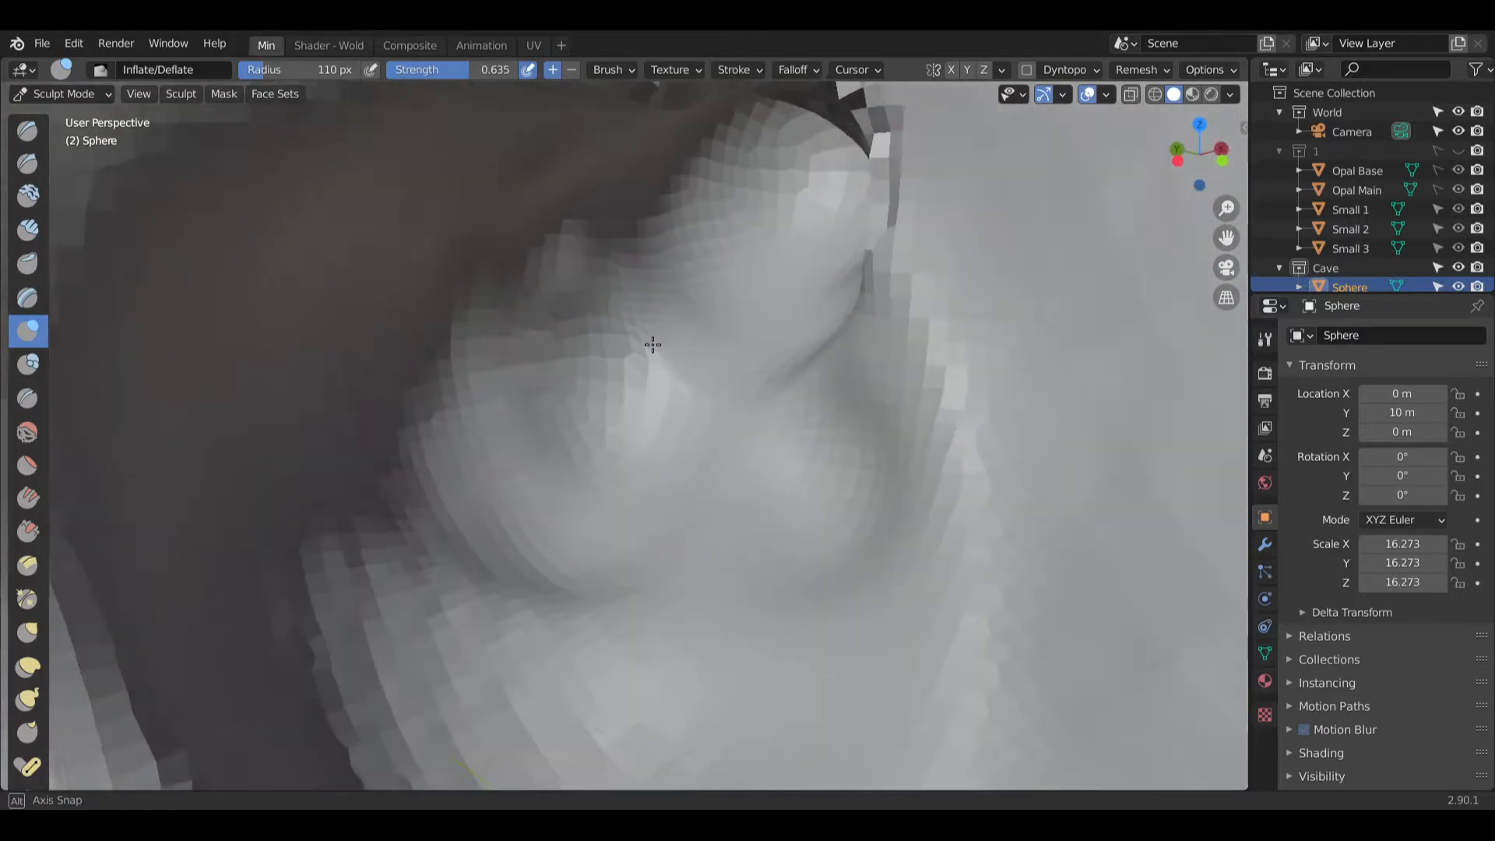
pyautogui.keyDown('shift'); pyautogui.moveTo(837, 265); pyautogui.dragTo(667, 296, button='middle'); pyautogui.keyUp('shift')
pyautogui.scroll(-6, 466, 335)
pyautogui.moveTo(470, 354)
pyautogui.keyDown('shift'); pyautogui.mouseDown(button='middle')
pyautogui.moveTo(372, 335)
pyautogui.moveTo(491, 343)
pyautogui.mouseUp(button='middle'); pyautogui.keyUp('shift')
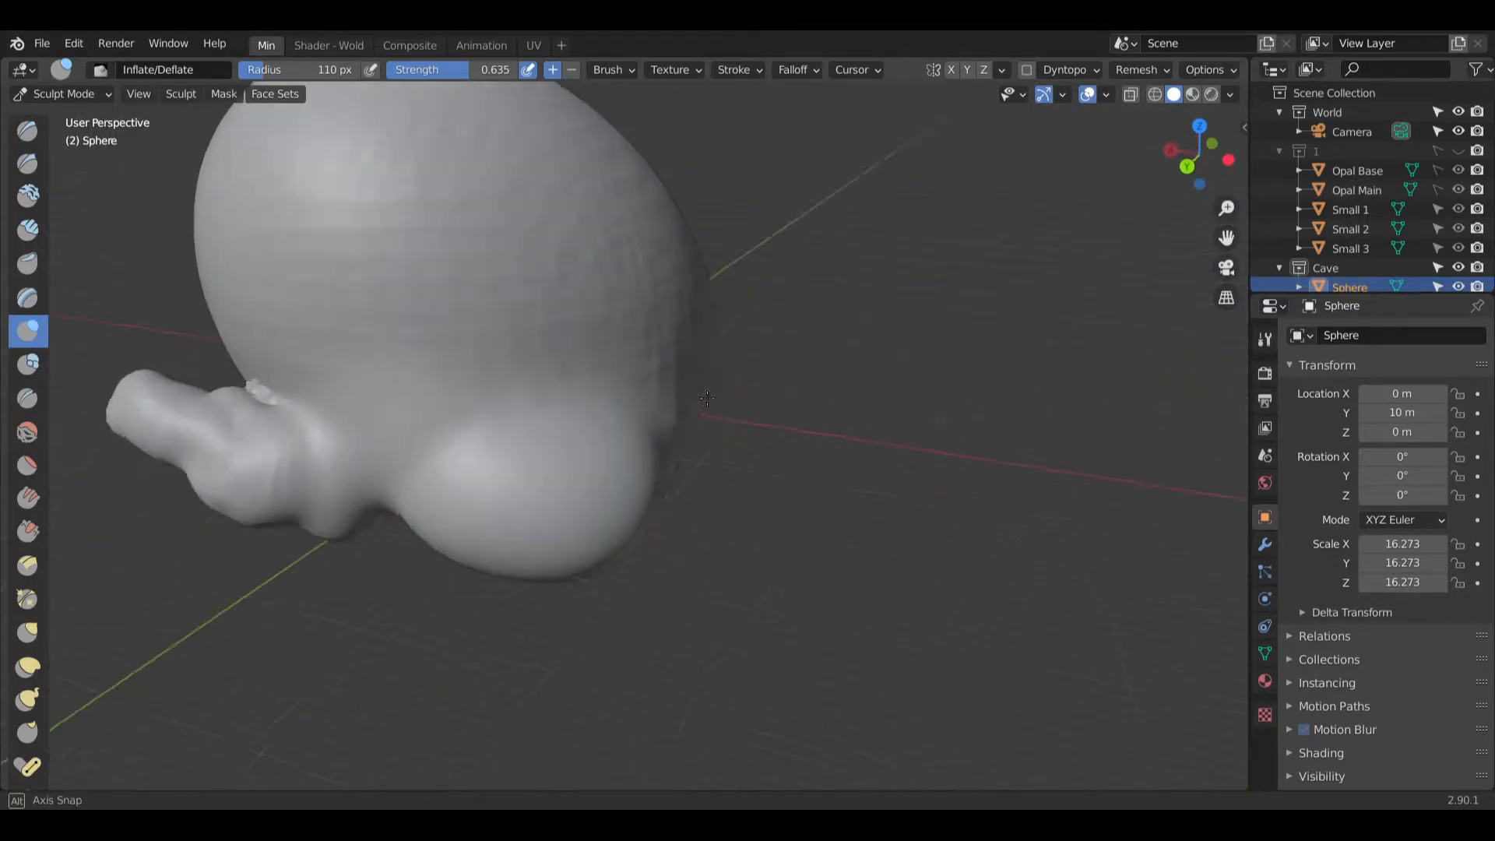
pyautogui.keyDown('shift'); pyautogui.moveTo(373, 436); pyautogui.dragTo(778, 405, button='middle'); pyautogui.keyUp('shift')
pyautogui.keyDown('shift'); pyautogui.moveTo(544, 427); pyautogui.dragTo(680, 350, button='middle'); pyautogui.keyUp('shift')
pyautogui.scroll(3, 680, 351)
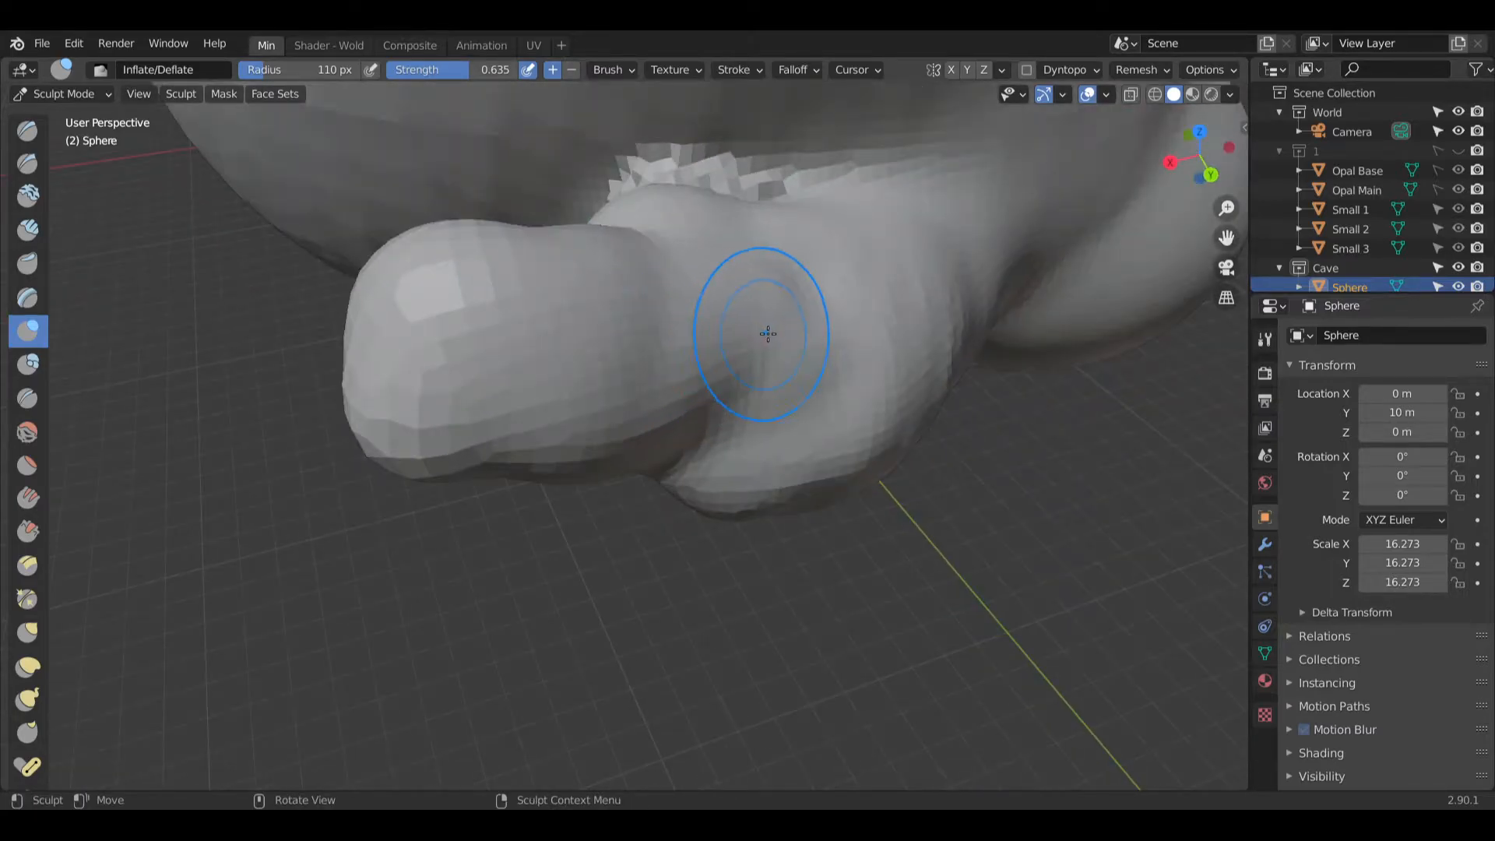
pyautogui.moveTo(537, 346)
pyautogui.mouseDown(button='middle')
pyautogui.moveTo(590, 361)
pyautogui.moveTo(540, 381)
pyautogui.mouseUp(button='middle')
pyautogui.moveTo(498, 373); pyautogui.dragTo(424, 403)
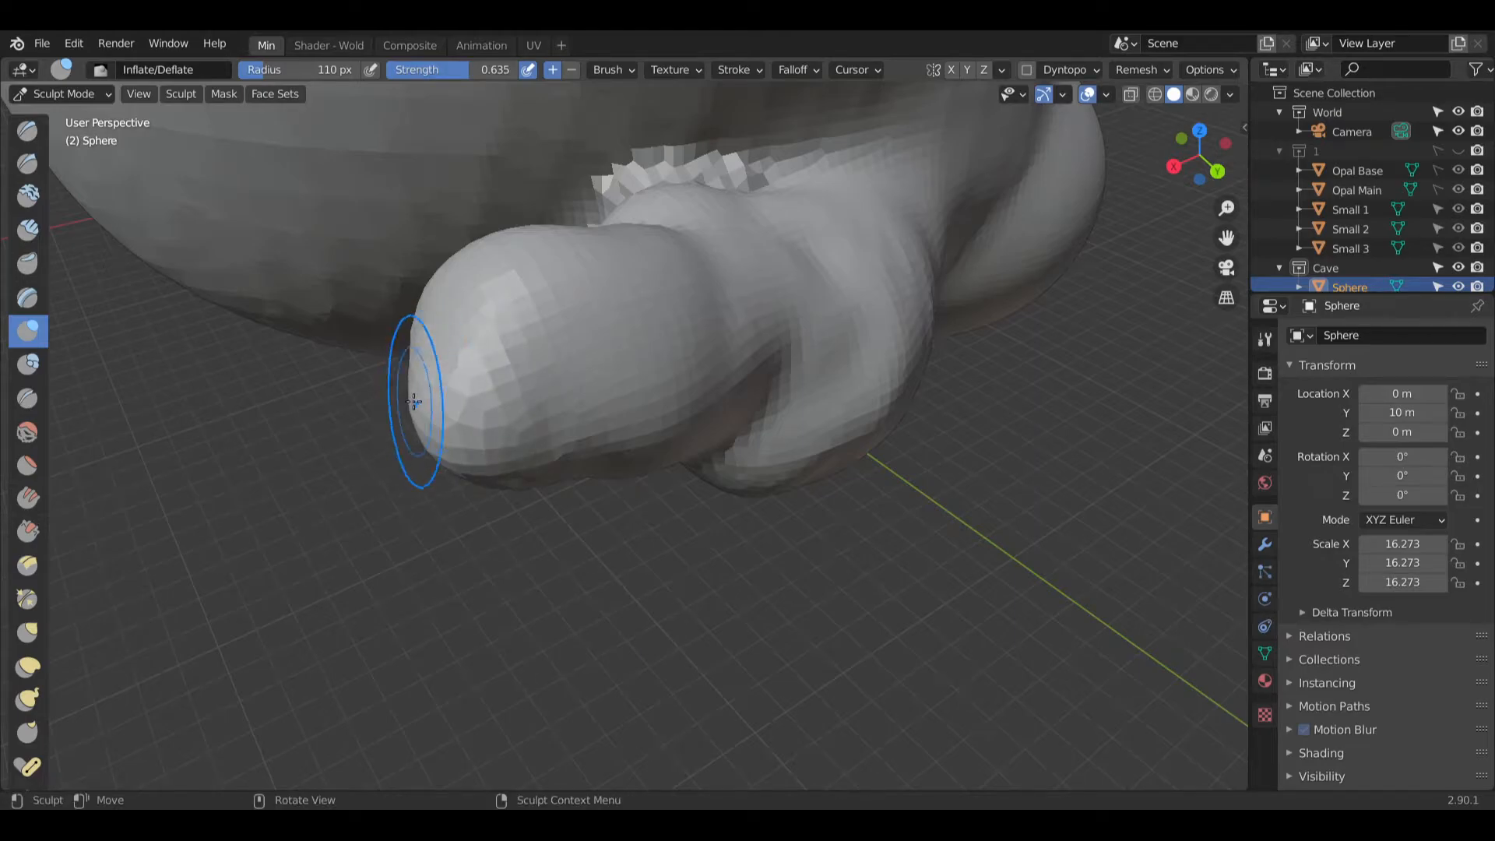
# Step: Build up more volume around the protrusion's end and sides with further inflate strokes from several angles
pyautogui.moveTo(483, 381); pyautogui.dragTo(727, 337, button='middle')
pyautogui.moveTo(717, 316); pyautogui.dragTo(633, 315)
pyautogui.moveTo(633, 314); pyautogui.dragTo(750, 311, button='middle')
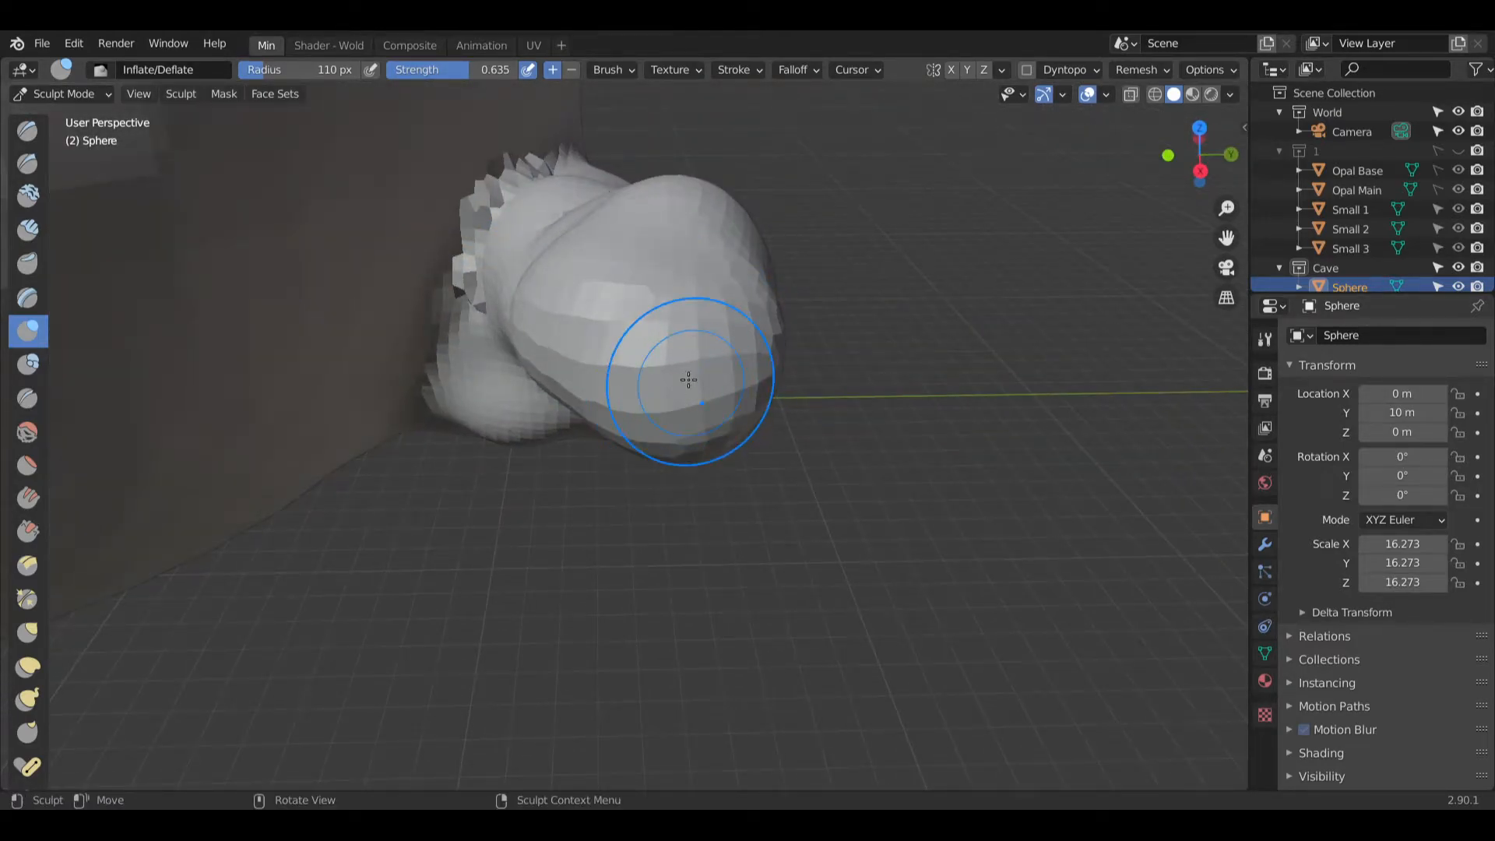
pyautogui.moveTo(688, 380); pyautogui.dragTo(708, 361)
pyautogui.moveTo(707, 360); pyautogui.dragTo(646, 299, button='middle')
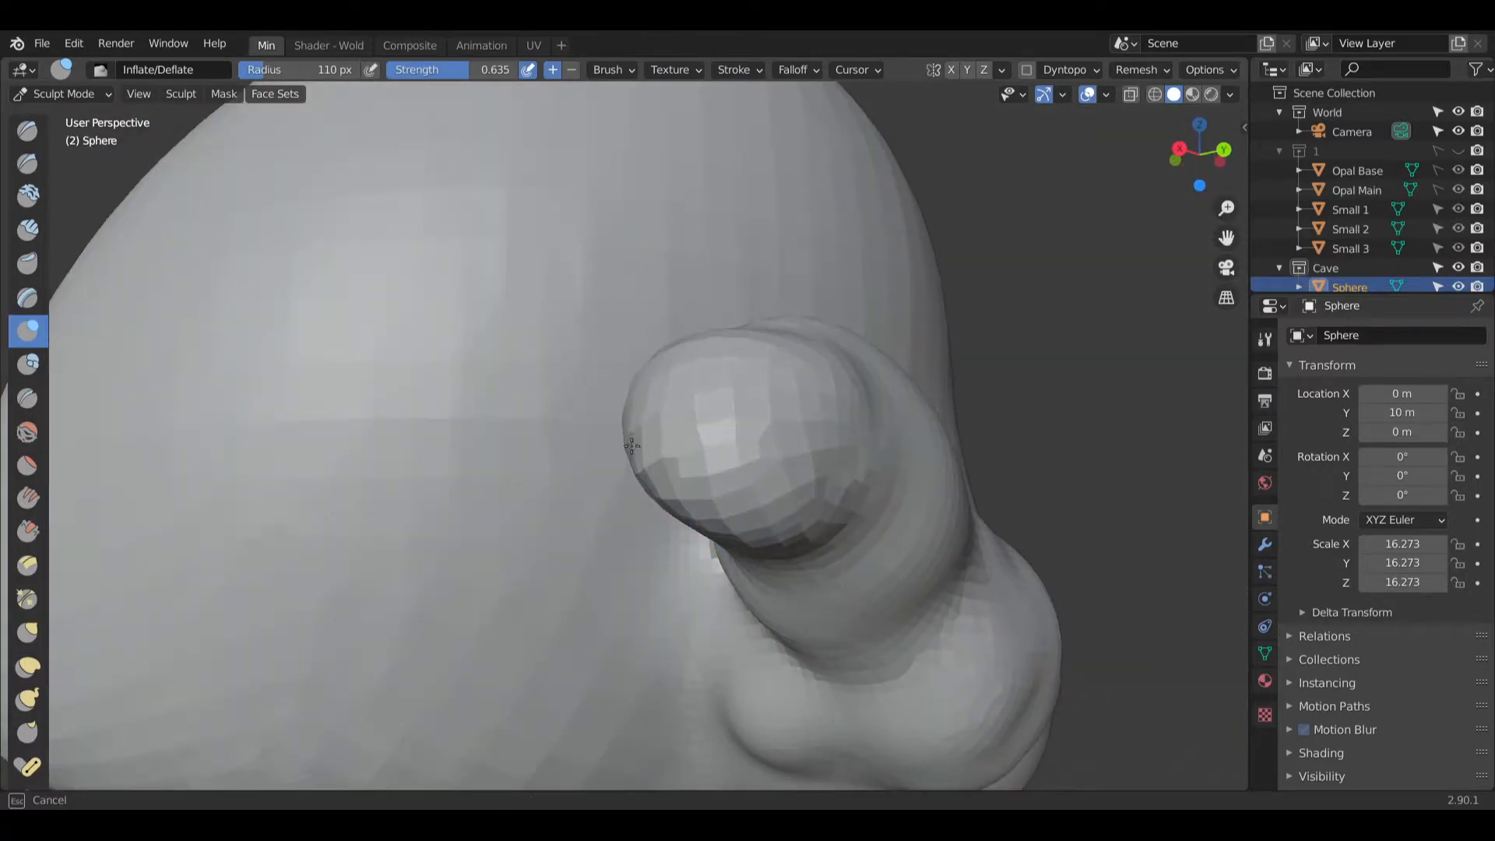
pyautogui.moveTo(602, 349)
pyautogui.mouseDown(button='middle')
pyautogui.moveTo(689, 394)
pyautogui.moveTo(783, 377)
pyautogui.mouseUp(button='middle')
pyautogui.moveTo(758, 393)
pyautogui.mouseDown()
pyautogui.moveTo(701, 362)
pyautogui.moveTo(622, 417)
pyautogui.moveTo(692, 440)
pyautogui.moveTo(759, 401)
pyautogui.moveTo(779, 342)
pyautogui.mouseUp()
pyautogui.moveTo(778, 343); pyautogui.dragTo(857, 446, button='middle')
pyautogui.moveTo(847, 448); pyautogui.dragTo(748, 369)
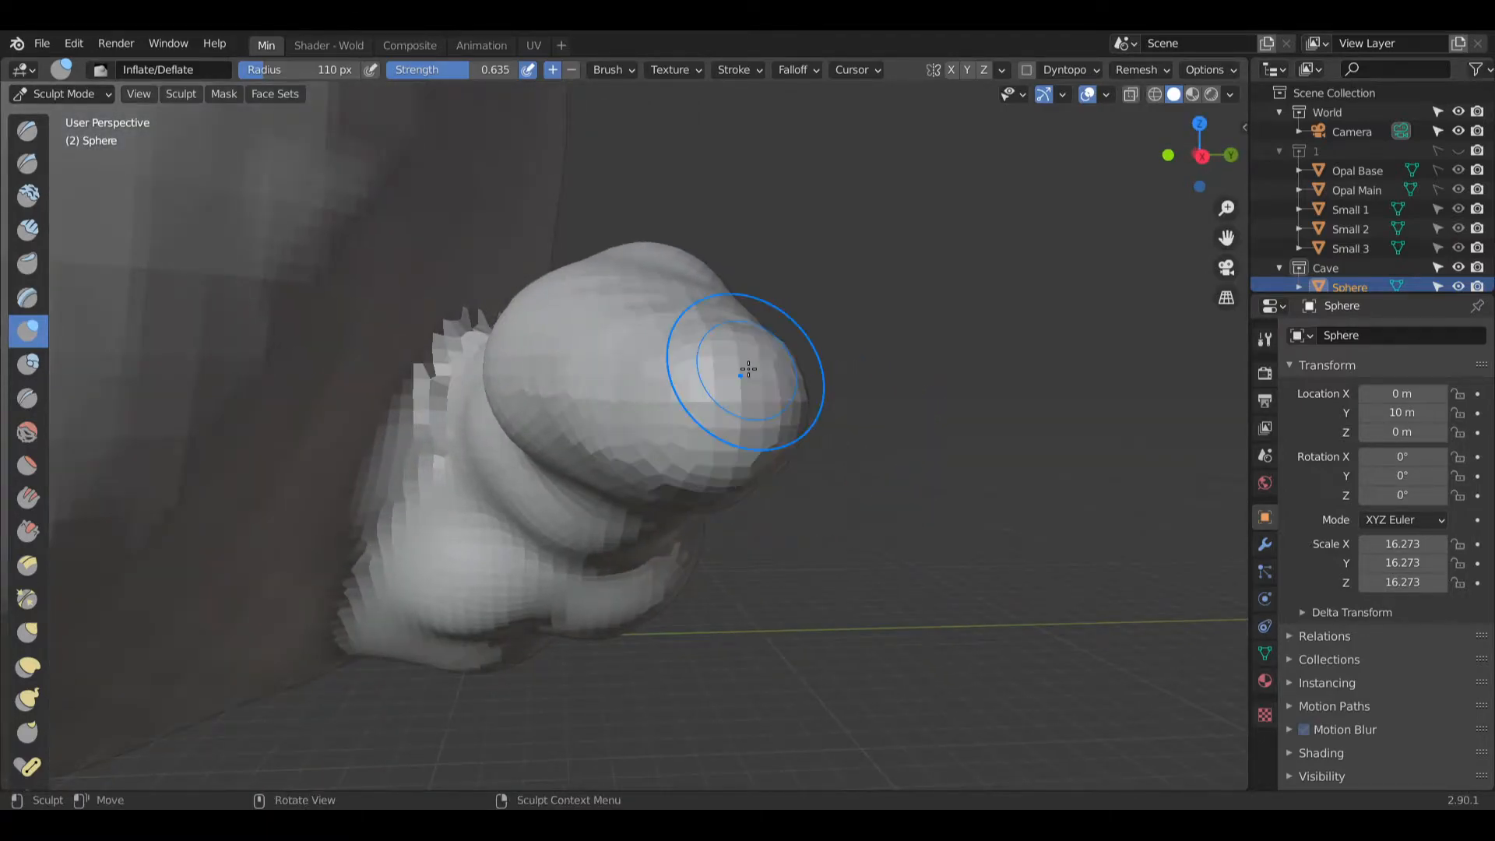
pyautogui.moveTo(759, 444); pyautogui.dragTo(661, 494, button='middle')
pyautogui.moveTo(961, 447); pyautogui.dragTo(1086, 477, button='middle')
pyautogui.keyDown('shift'); pyautogui.moveTo(791, 384); pyautogui.dragTo(733, 231, button='middle'); pyautogui.keyUp('shift')
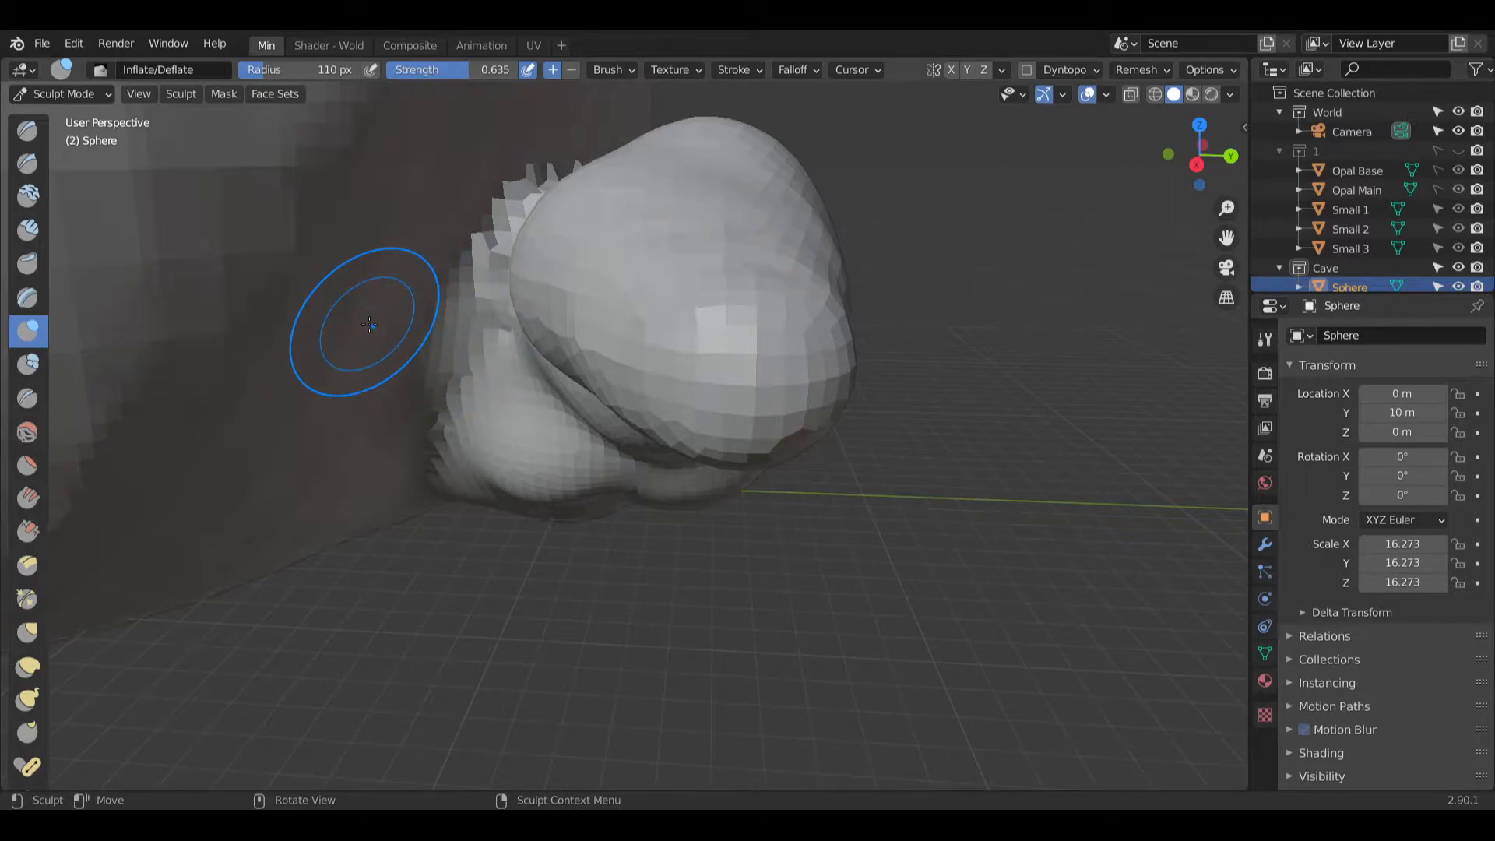
# Step: Switch to the Scrape/Peaks brush and scrape down the faceted end of the protrusion
pyautogui.scroll(-6, 46, 716)
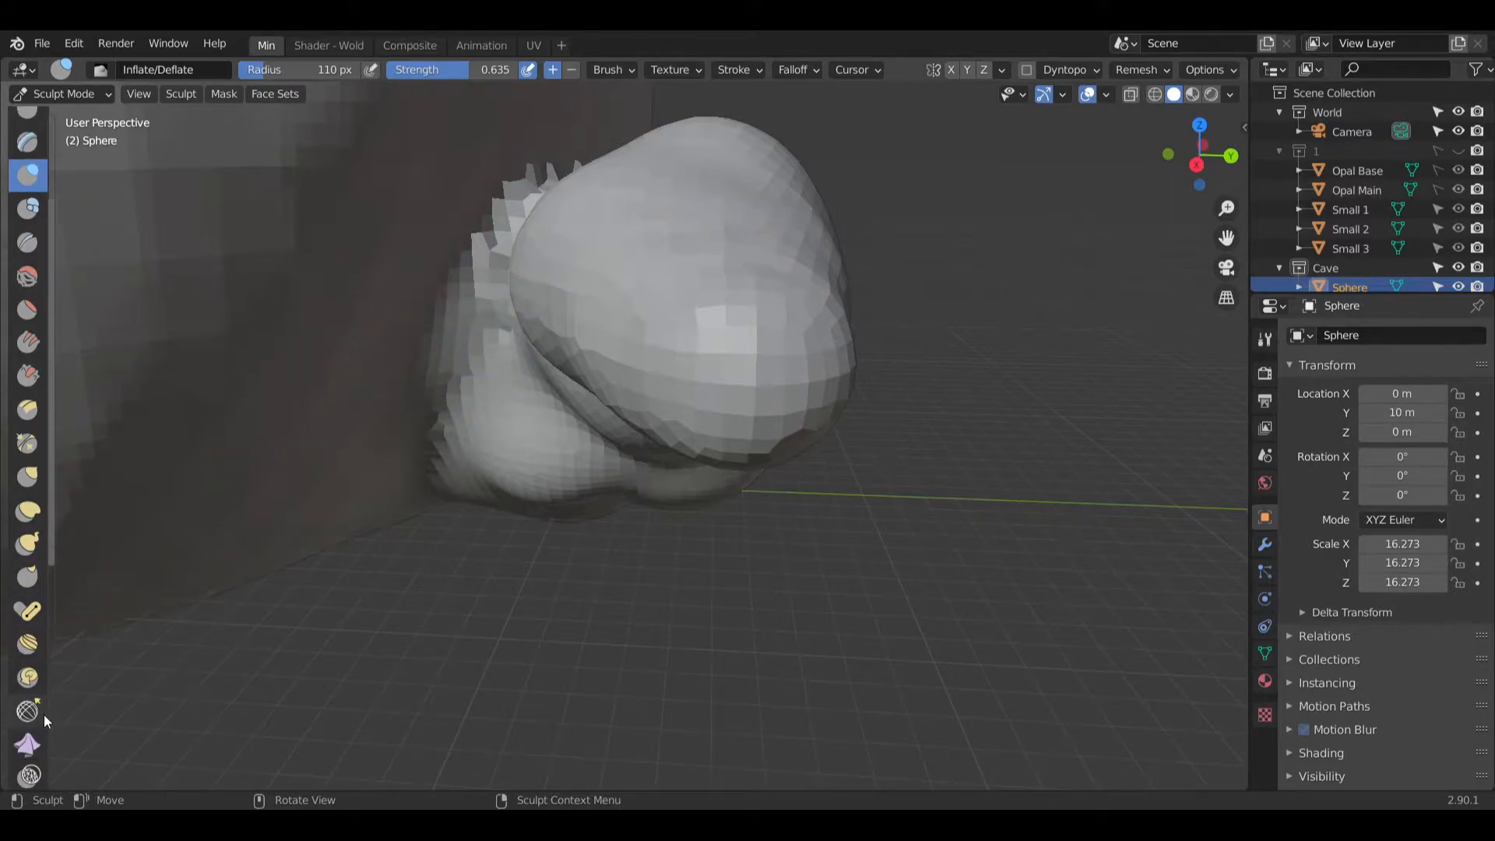
pyautogui.click(26, 593)
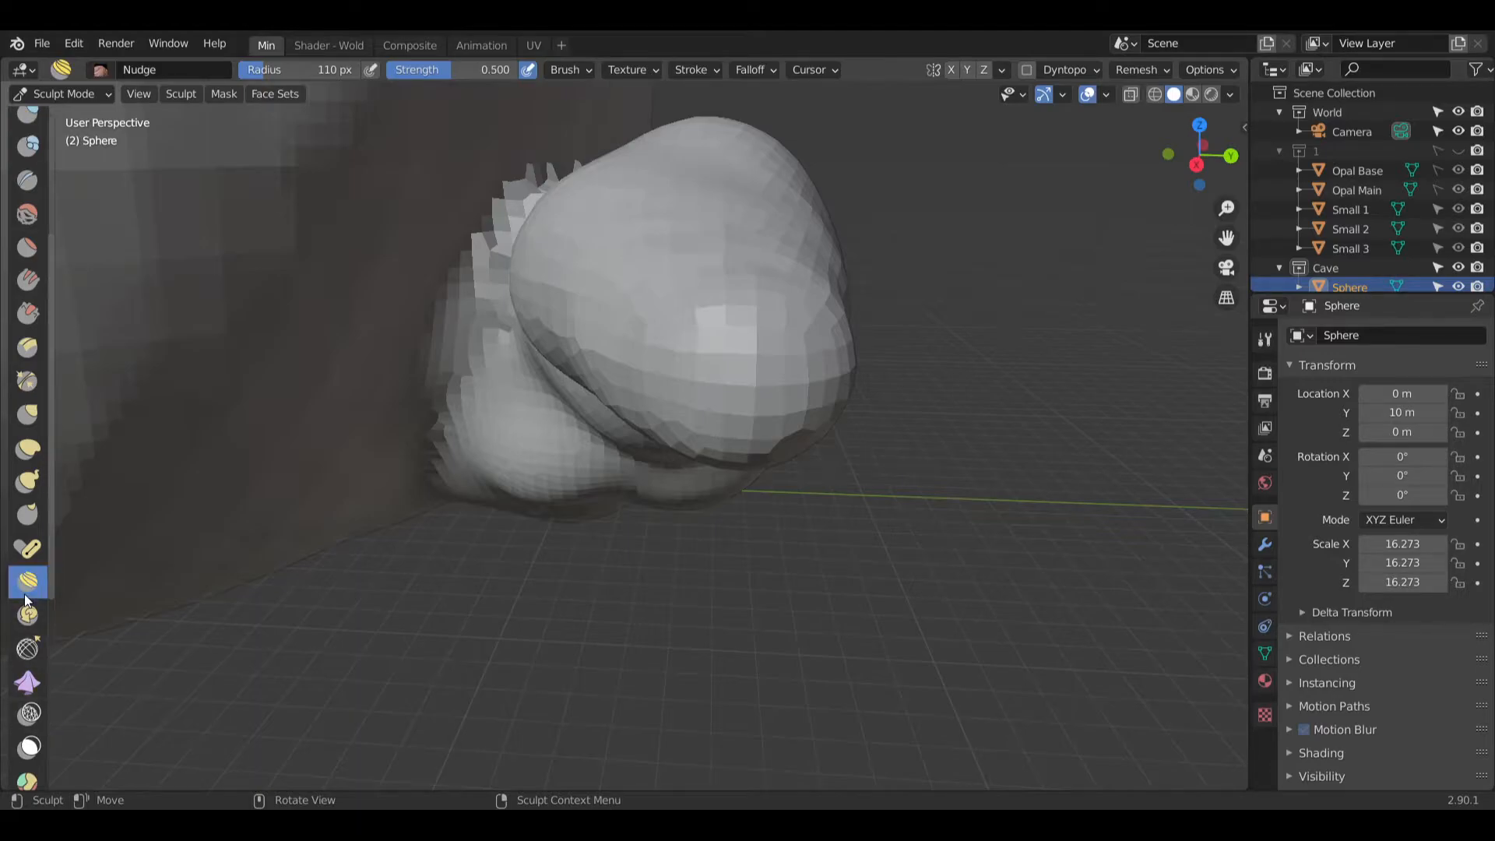
pyautogui.scroll(1, 35, 428)
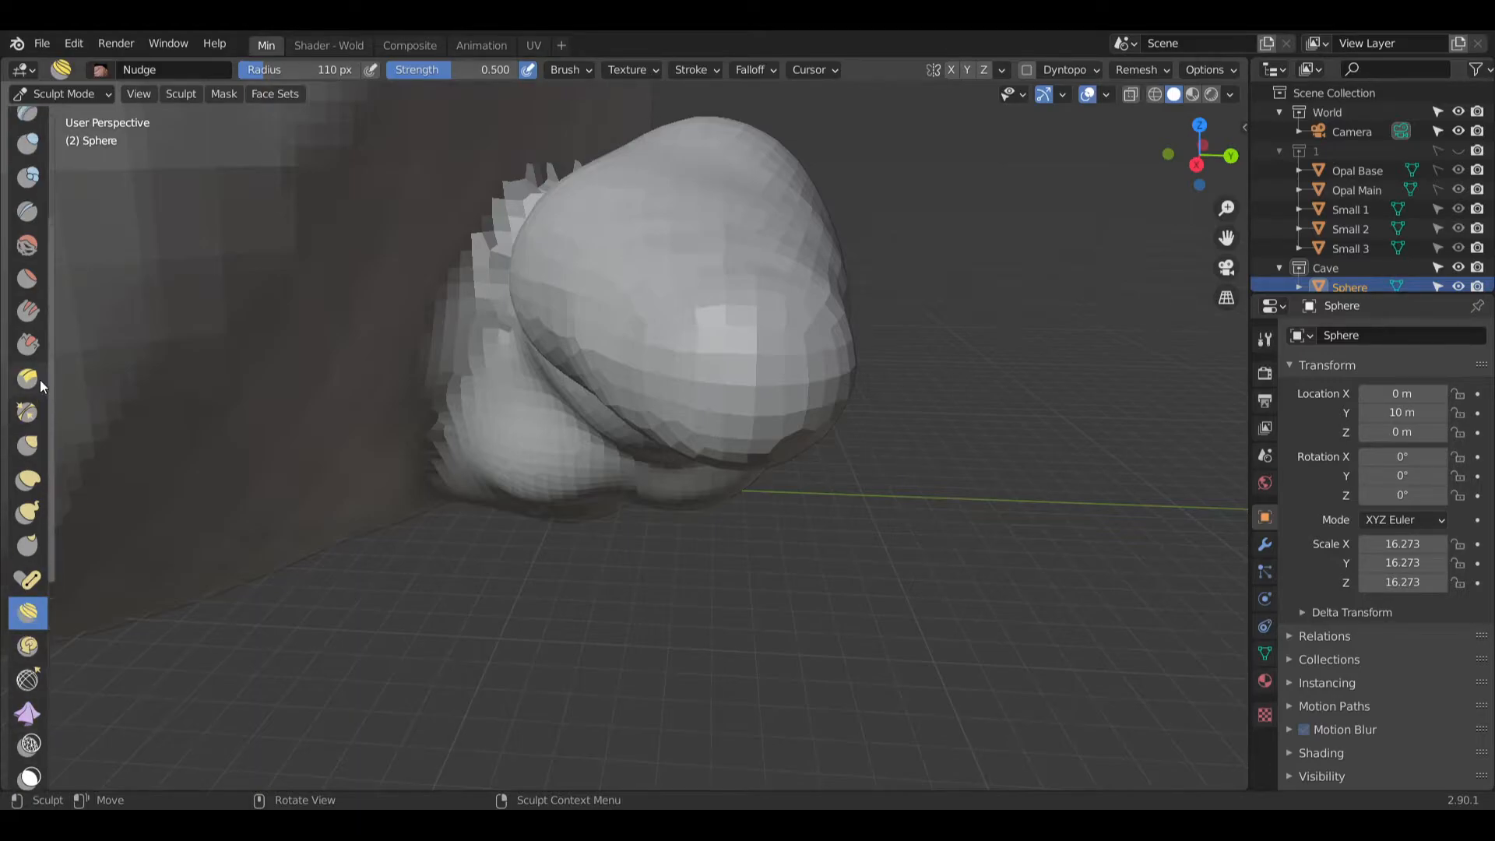
pyautogui.click(27, 342)
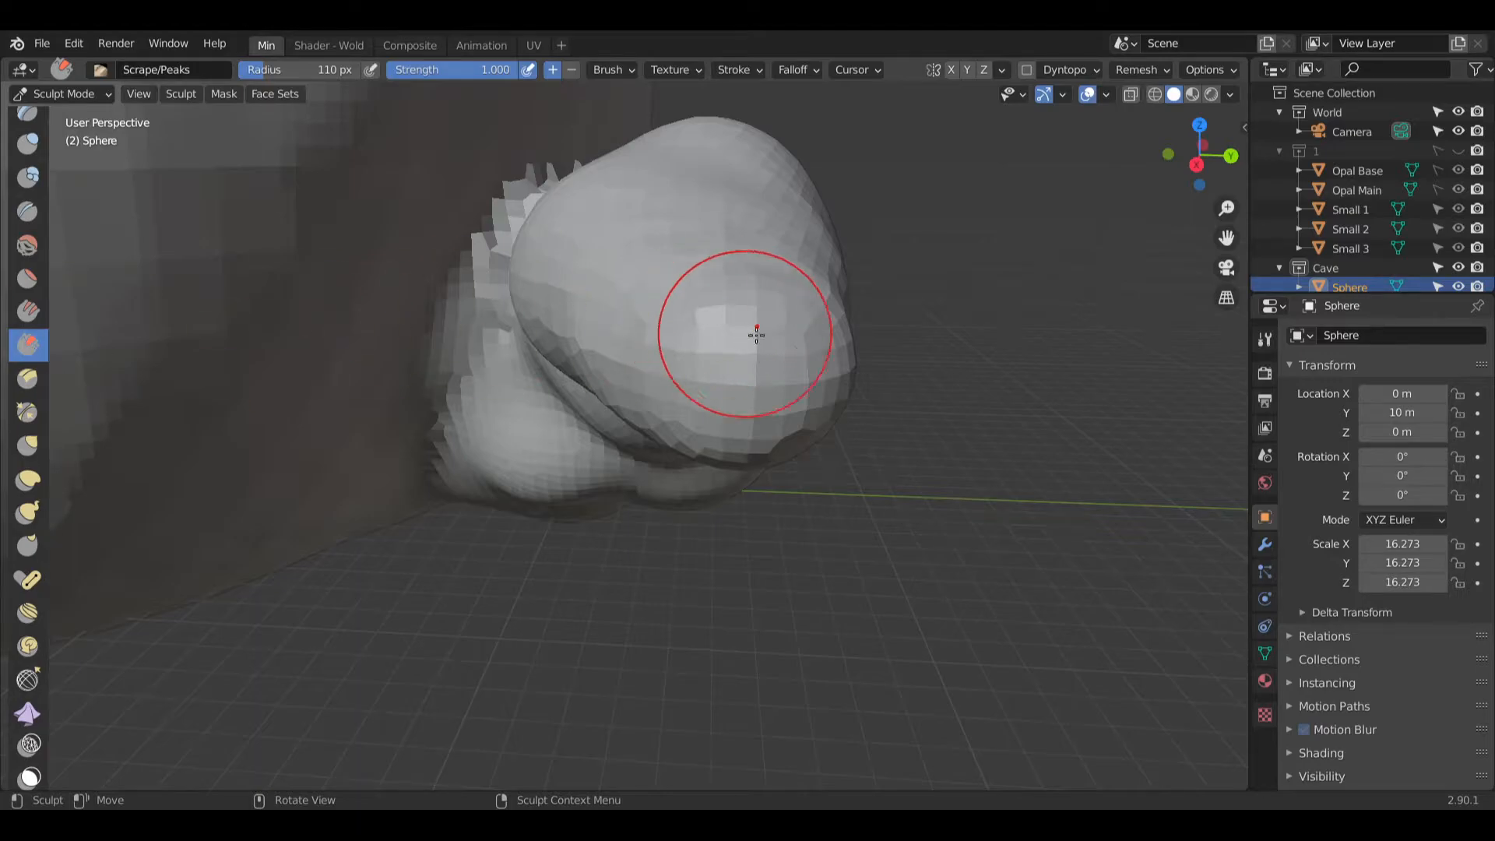
pyautogui.moveTo(756, 335)
pyautogui.mouseDown()
pyautogui.moveTo(740, 320)
pyautogui.moveTo(758, 333)
pyautogui.mouseUp()
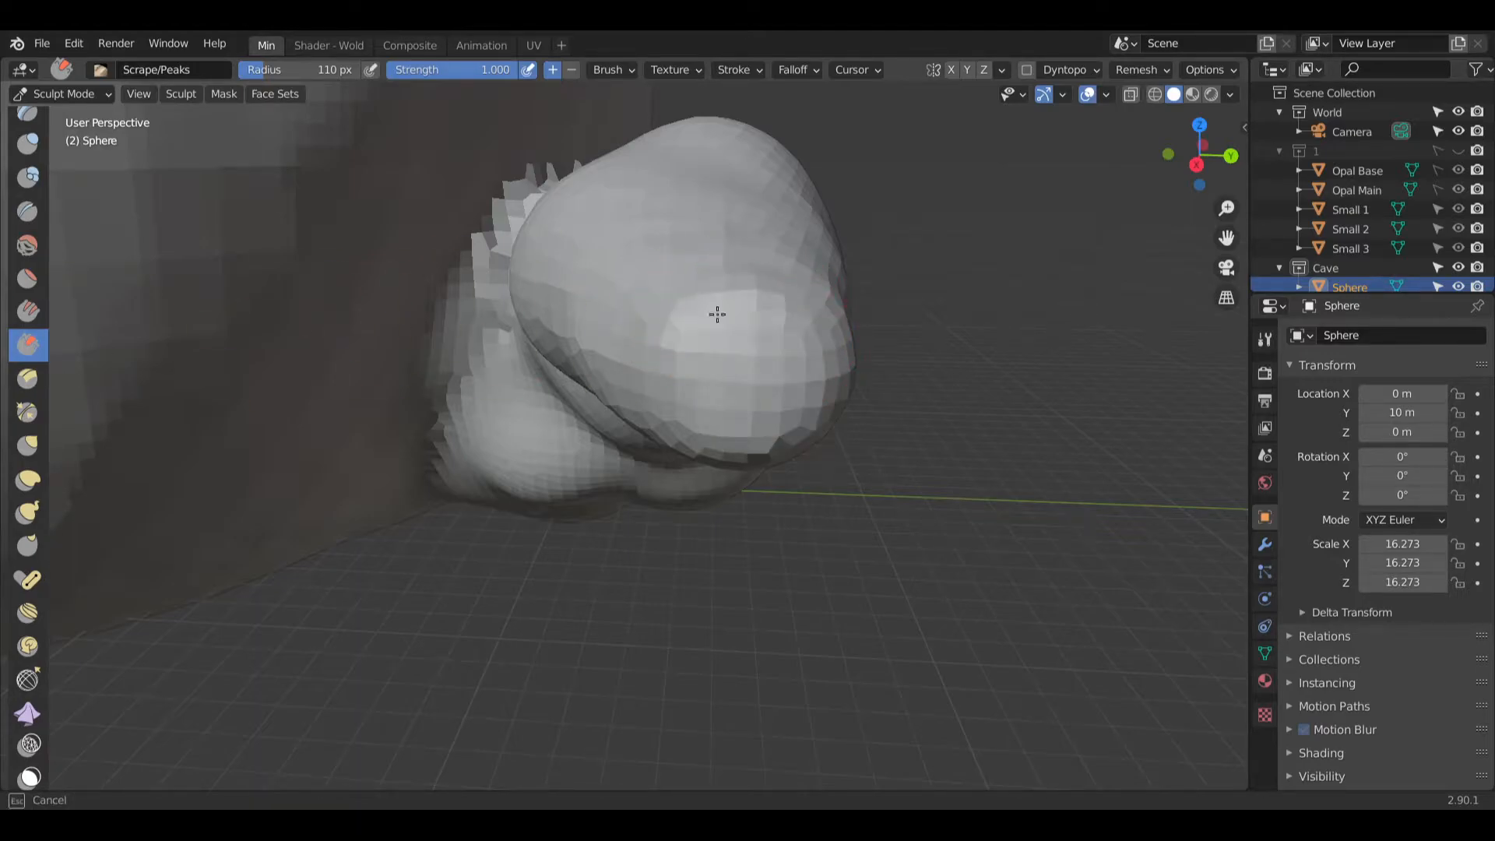
pyautogui.moveTo(689, 387); pyautogui.dragTo(732, 366)
pyautogui.moveTo(763, 349)
pyautogui.mouseDown(button='middle')
pyautogui.moveTo(585, 336)
pyautogui.moveTo(743, 347)
pyautogui.mouseUp(button='middle')
pyautogui.moveTo(831, 402); pyautogui.dragTo(776, 237)
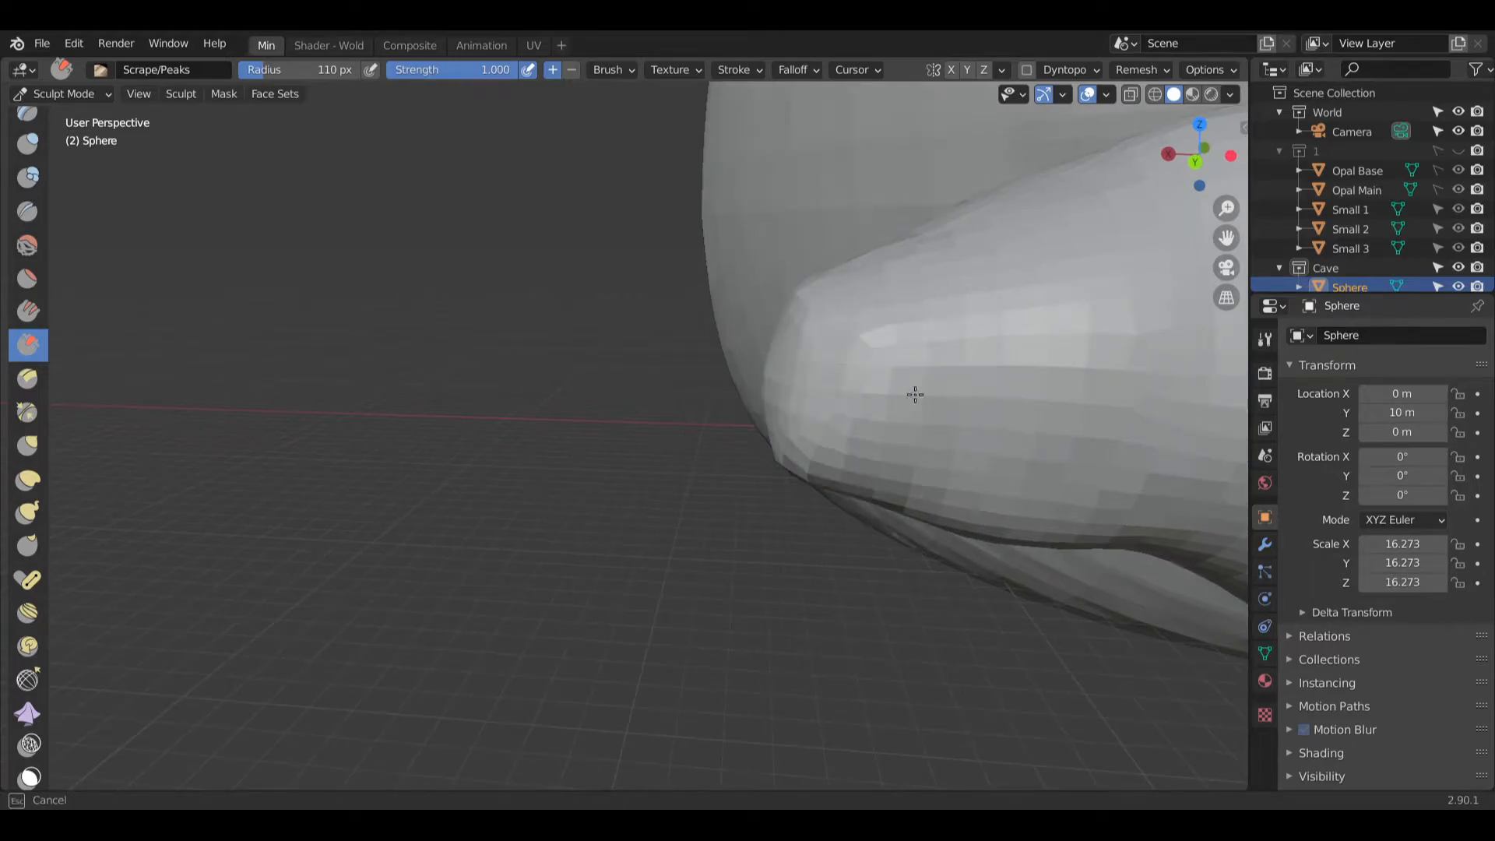
# Step: Scrape along the side and lower edge of the protrusion to even out its surface
pyautogui.moveTo(914, 394)
pyautogui.mouseDown()
pyautogui.moveTo(932, 391)
pyautogui.moveTo(880, 436)
pyautogui.mouseUp()
pyautogui.keyDown('shift'); pyautogui.moveTo(997, 389); pyautogui.dragTo(760, 380, button='middle'); pyautogui.keyUp('shift')
pyautogui.moveTo(864, 507); pyautogui.dragTo(956, 574)
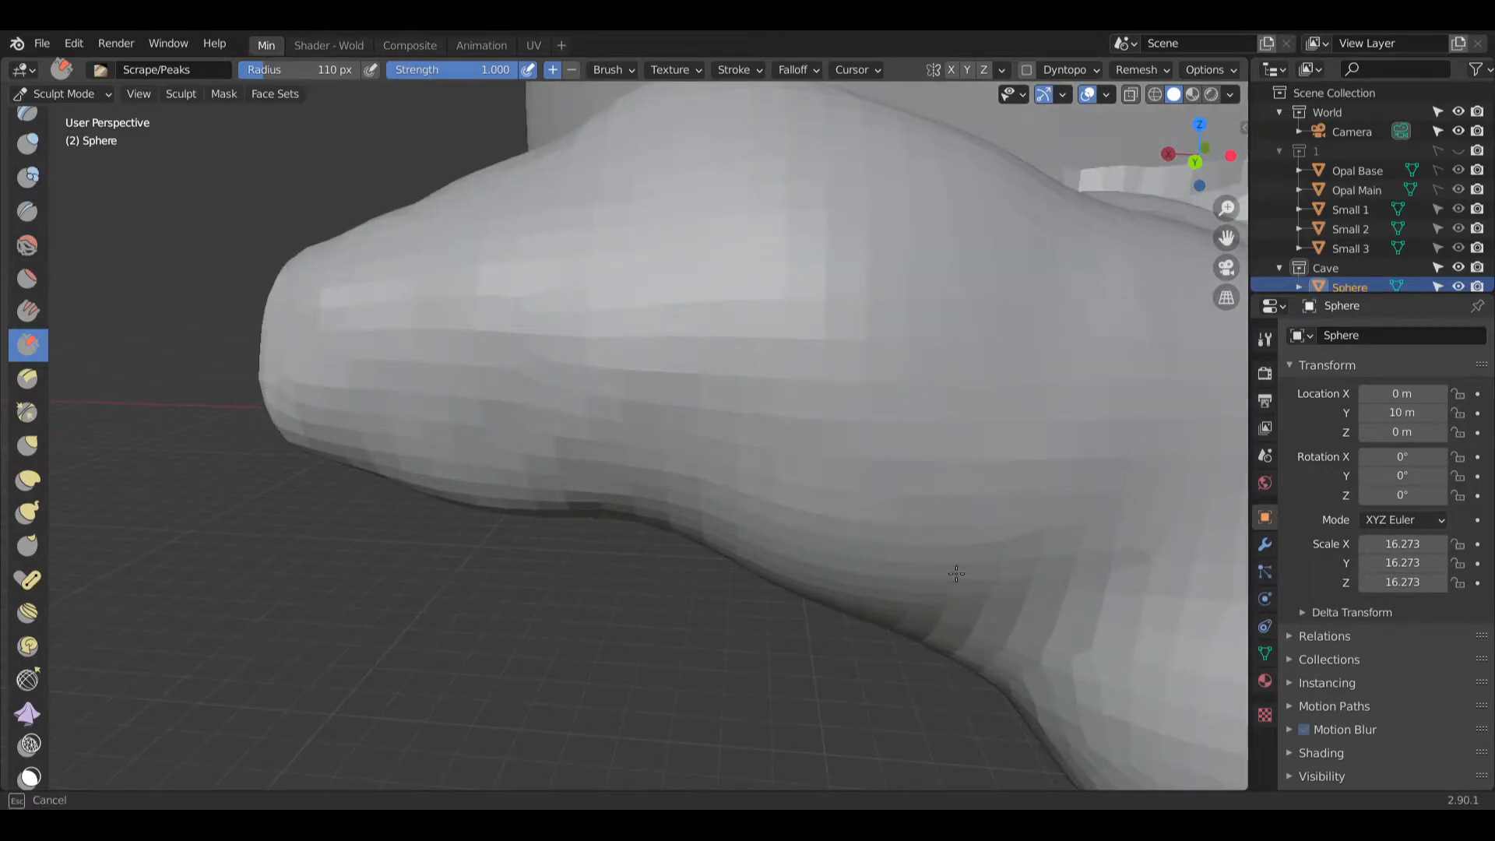
pyautogui.moveTo(835, 503); pyautogui.dragTo(883, 576)
# Step: Enlarge the Scrape/Peaks brush radius to 308 px and flatten the bulges toward the protrusion's base
pyautogui.moveTo(888, 588)
pyautogui.mouseDown(button='middle')
pyautogui.moveTo(927, 612)
pyautogui.moveTo(849, 484)
pyautogui.mouseUp(button='middle')
pyautogui.press(']')
pyautogui.press(']')
pyautogui.press(']')
pyautogui.press(']')
pyautogui.press(']')
pyautogui.press(']')
pyautogui.press(']')
pyautogui.press(']')
pyautogui.press(']')
pyautogui.press(']')
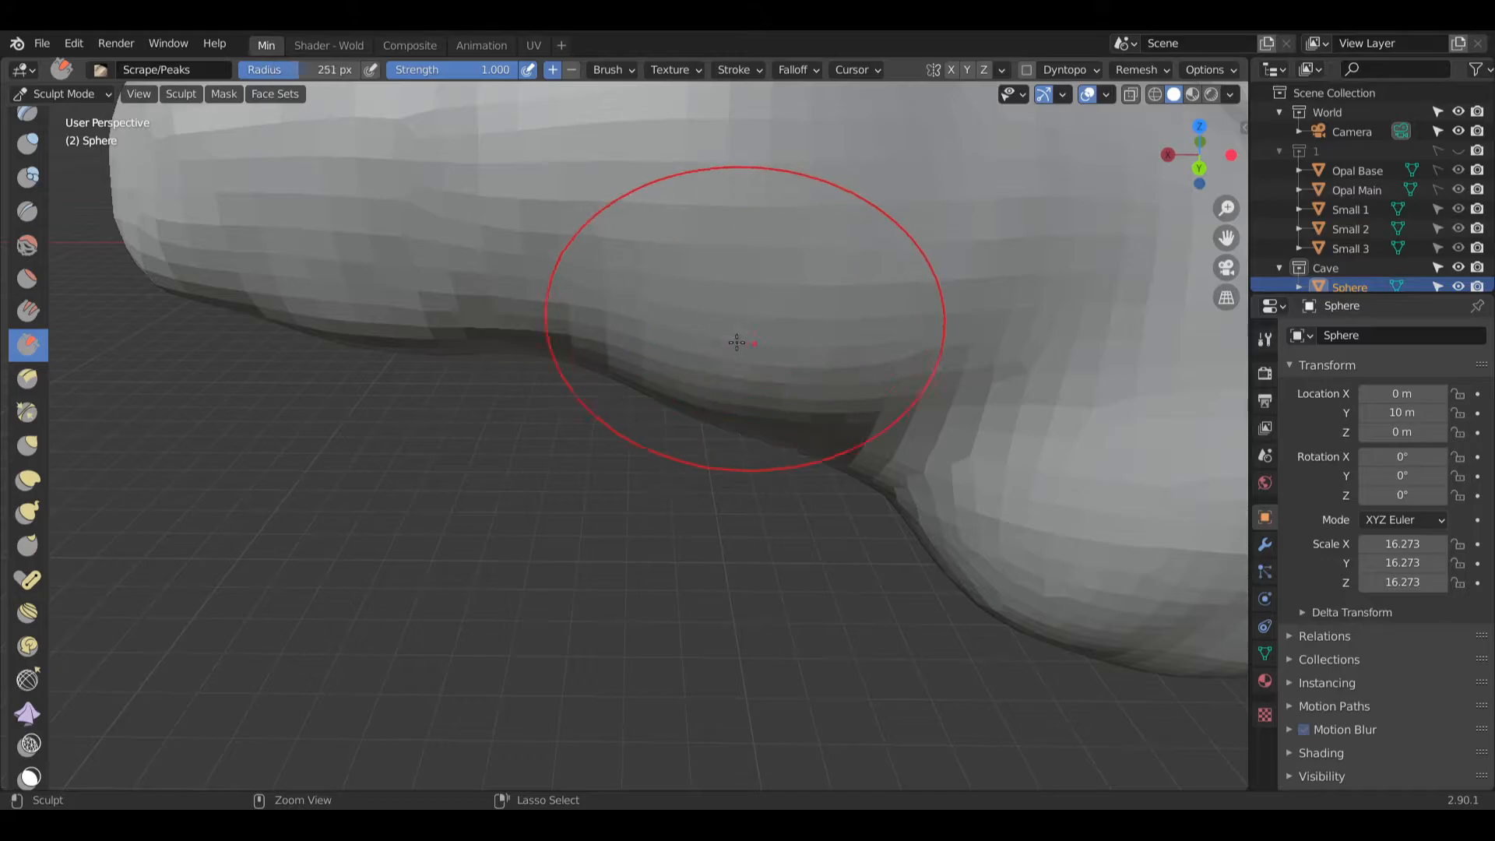
pyautogui.moveTo(773, 364)
pyautogui.mouseDown()
pyautogui.moveTo(762, 335)
pyautogui.moveTo(994, 420)
pyautogui.moveTo(973, 358)
pyautogui.mouseUp()
pyautogui.keyDown('shift'); pyautogui.moveTo(1019, 404); pyautogui.dragTo(545, 378, button='middle'); pyautogui.keyUp('shift')
pyautogui.moveTo(779, 420)
pyautogui.mouseDown()
pyautogui.moveTo(918, 480)
pyautogui.moveTo(684, 451)
pyautogui.mouseUp()
pyautogui.keyDown('shift'); pyautogui.moveTo(1001, 434); pyautogui.dragTo(700, 501, button='middle'); pyautogui.keyUp('shift')
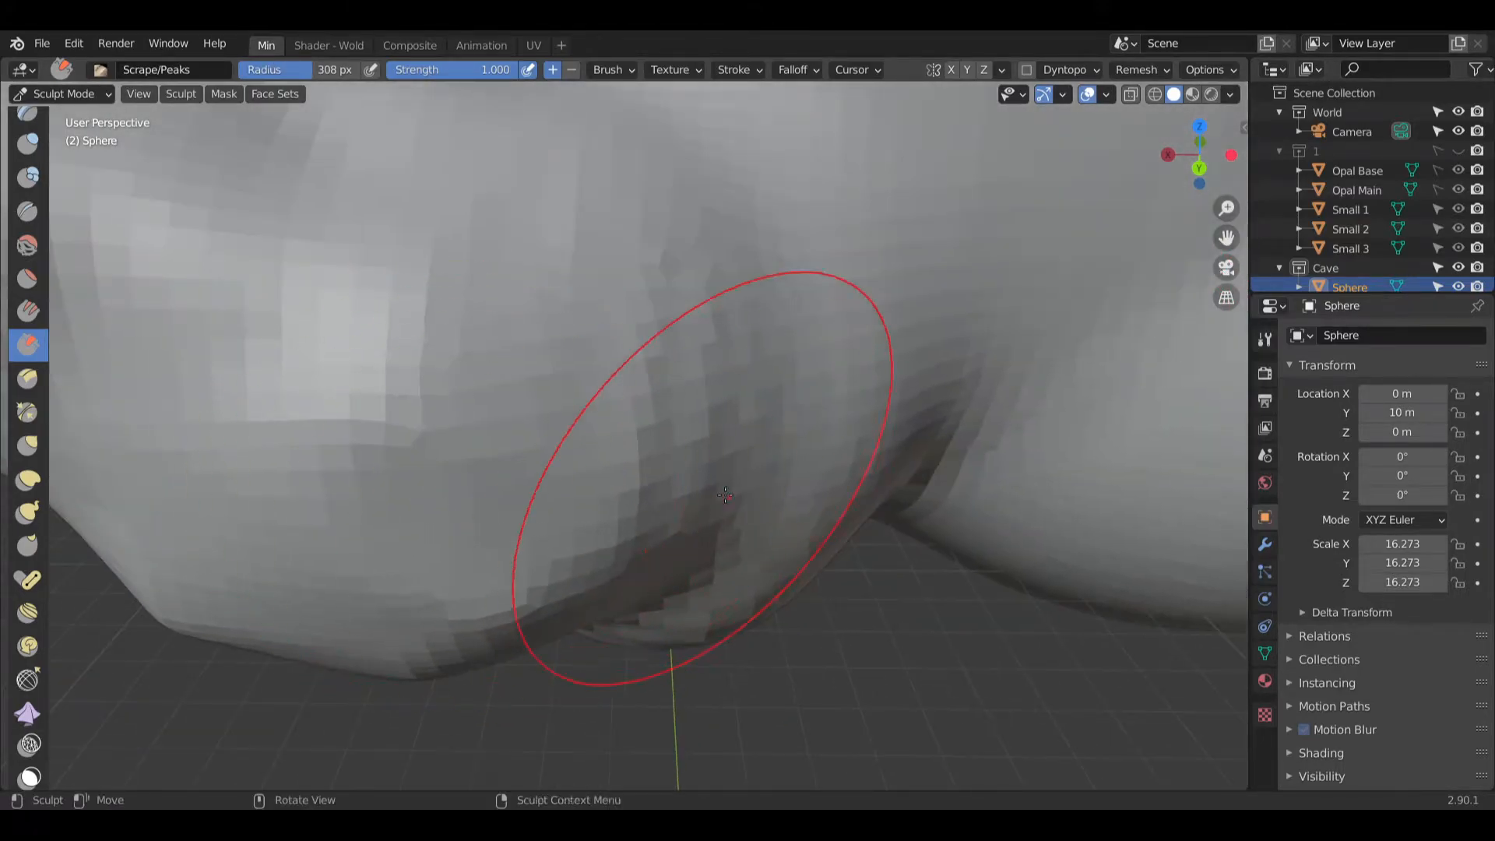
pyautogui.moveTo(862, 497); pyautogui.dragTo(653, 261)
# Step: Scrape the area where the protrusion's base blends into the neighbouring bulge and the main dome
pyautogui.scroll(-2, 848, 233)
pyautogui.keyDown('shift'); pyautogui.moveTo(904, 320); pyautogui.dragTo(570, 397, button='middle'); pyautogui.keyUp('shift')
pyautogui.moveTo(599, 405)
pyautogui.mouseDown()
pyautogui.moveTo(697, 454)
pyautogui.moveTo(770, 304)
pyautogui.moveTo(809, 452)
pyautogui.moveTo(607, 436)
pyautogui.mouseUp()
pyautogui.moveTo(751, 519); pyautogui.dragTo(669, 490, button='middle')
pyautogui.moveTo(615, 405)
pyautogui.mouseDown()
pyautogui.moveTo(483, 230)
pyautogui.moveTo(560, 334)
pyautogui.mouseUp()
# Step: Flatten the outer wall of the main dome around the side away from the protrusion
pyautogui.keyDown('shift'); pyautogui.moveTo(589, 302); pyautogui.dragTo(752, 541, button='middle'); pyautogui.keyUp('shift')
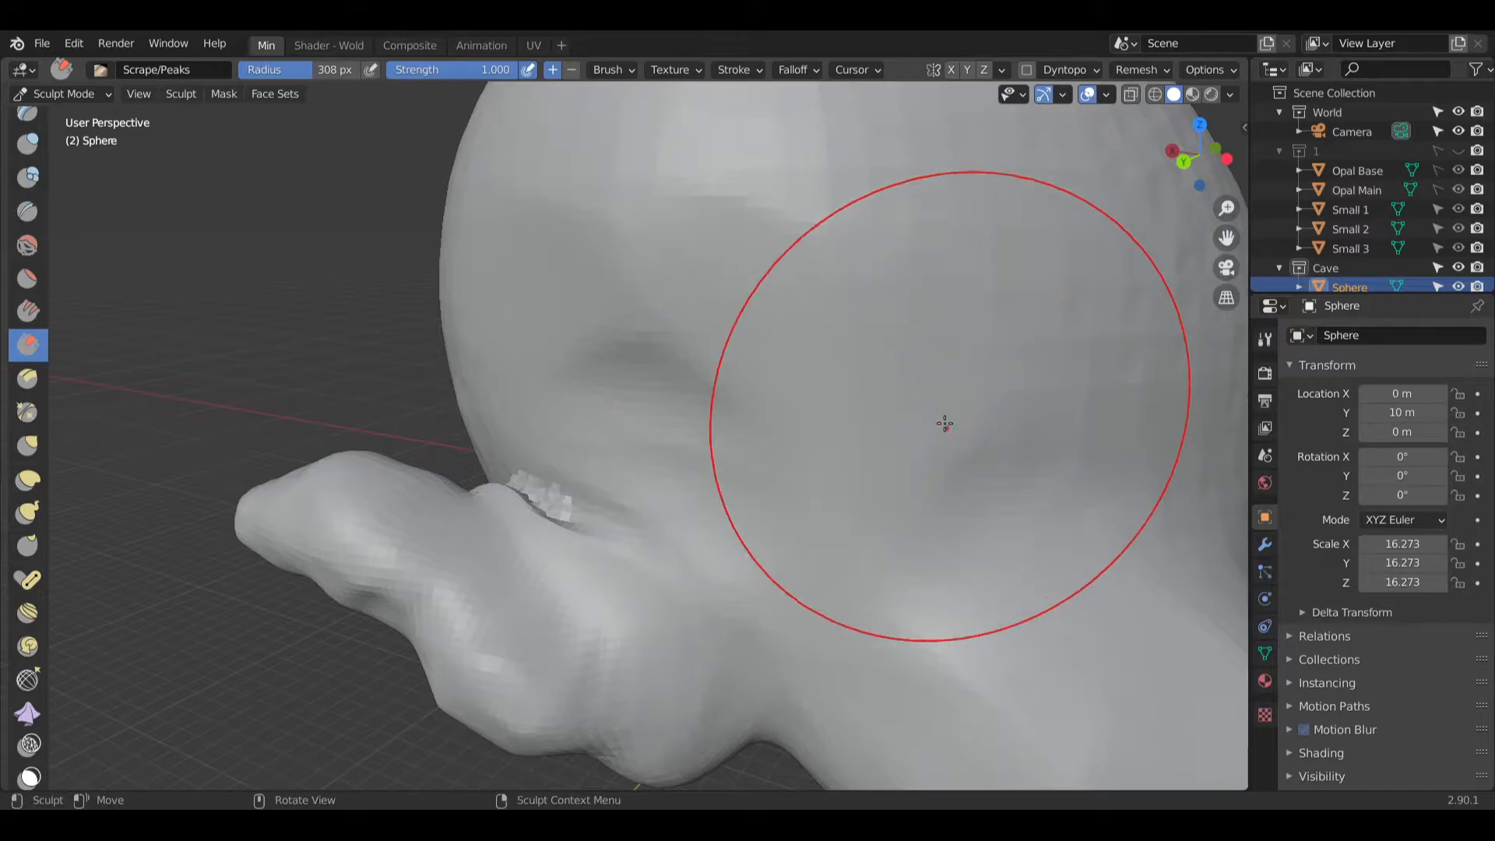
pyautogui.moveTo(944, 424); pyautogui.dragTo(1055, 380, button='middle')
pyautogui.keyDown('shift'); pyautogui.moveTo(953, 304); pyautogui.dragTo(802, 327, button='middle'); pyautogui.keyUp('shift')
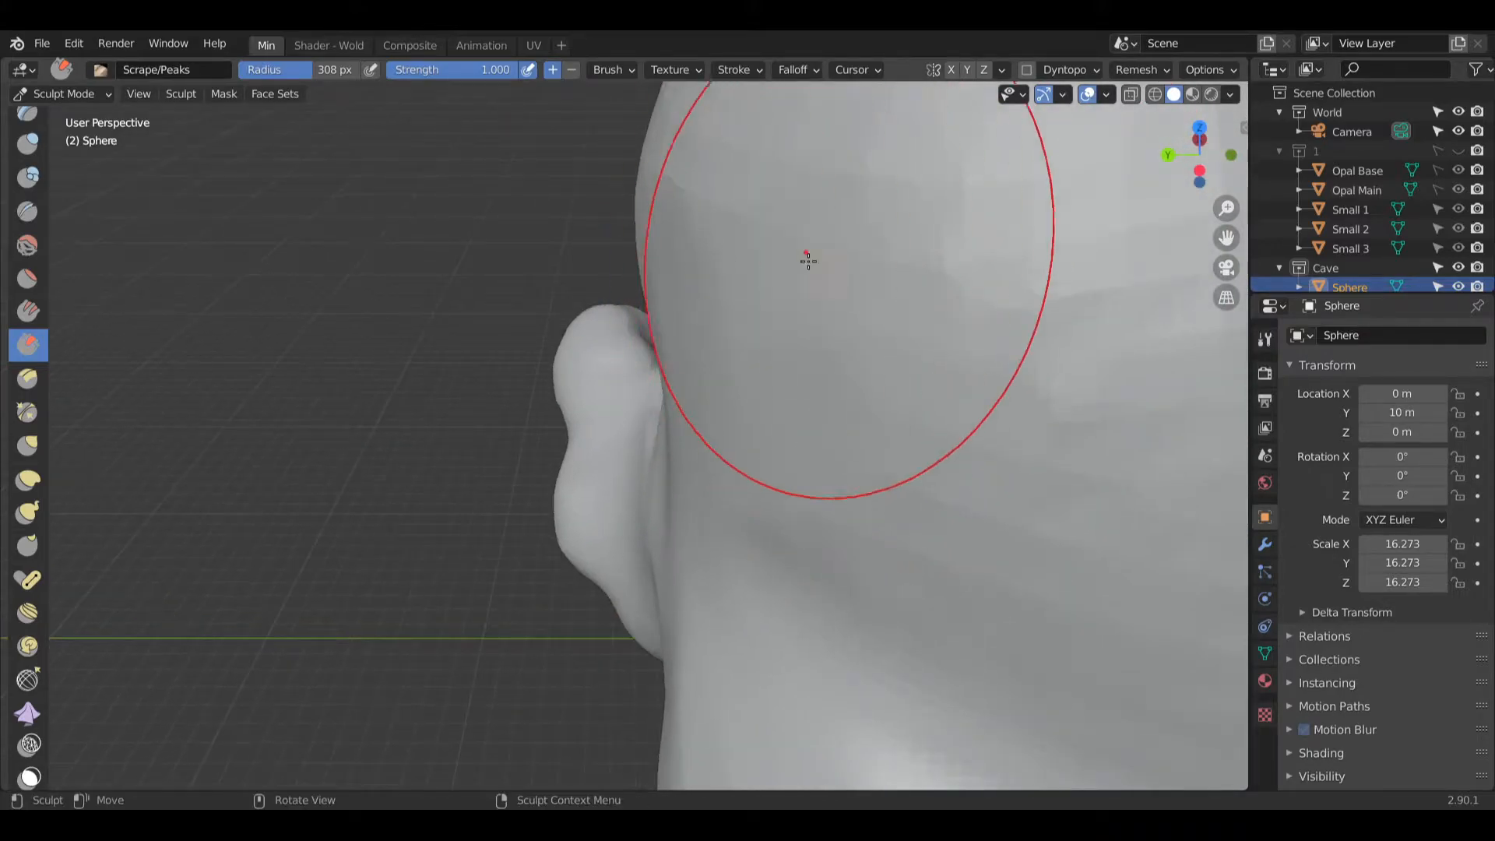
pyautogui.moveTo(1011, 335); pyautogui.dragTo(893, 358, button='middle')
pyautogui.moveTo(959, 300); pyautogui.dragTo(1012, 257, button='middle')
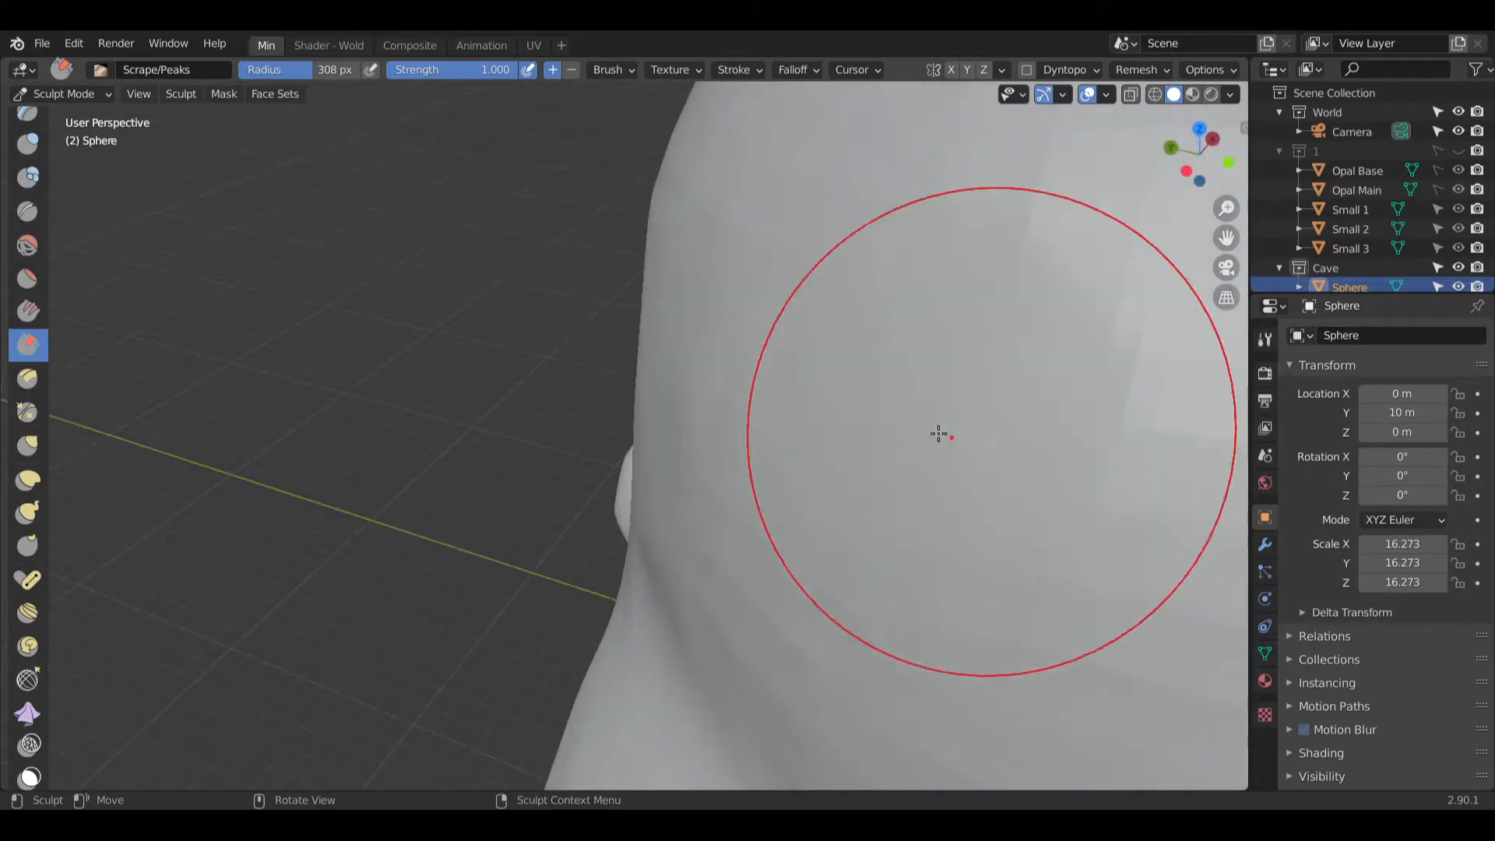
pyautogui.moveTo(751, 331)
pyautogui.mouseDown(button='middle')
pyautogui.moveTo(780, 304)
pyautogui.moveTo(942, 312)
pyautogui.mouseUp(button='middle')
pyautogui.moveTo(794, 459); pyautogui.dragTo(825, 549)
# Step: Scrape away the jagged faces in the crease between the protrusion and the main dome
pyautogui.moveTo(825, 554)
pyautogui.mouseDown(button='middle')
pyautogui.moveTo(794, 330)
pyautogui.moveTo(657, 393)
pyautogui.moveTo(560, 407)
pyautogui.moveTo(630, 467)
pyautogui.mouseUp(button='middle')
pyautogui.moveTo(630, 469)
pyautogui.mouseDown()
pyautogui.moveTo(655, 474)
pyautogui.moveTo(628, 504)
pyautogui.moveTo(635, 463)
pyautogui.mouseUp()
pyautogui.scroll(1, 632, 498)
pyautogui.hotkey('ctrl', 'z')
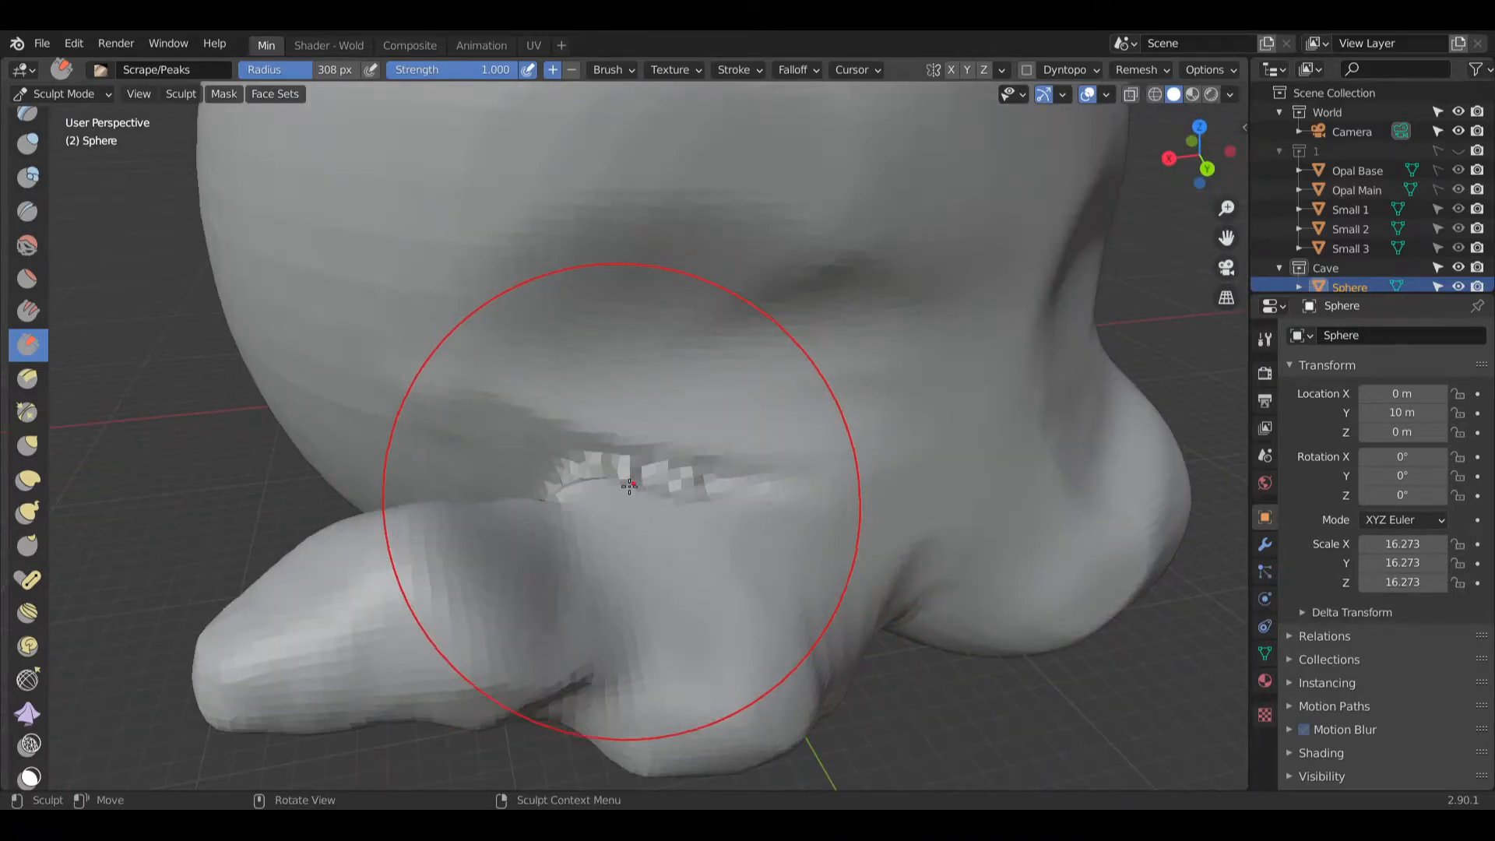
pyautogui.scroll(4, 647, 495)
pyautogui.moveTo(587, 511)
pyautogui.mouseDown()
pyautogui.moveTo(553, 477)
pyautogui.moveTo(612, 475)
pyautogui.moveTo(514, 502)
pyautogui.moveTo(854, 481)
pyautogui.moveTo(875, 459)
pyautogui.mouseUp()
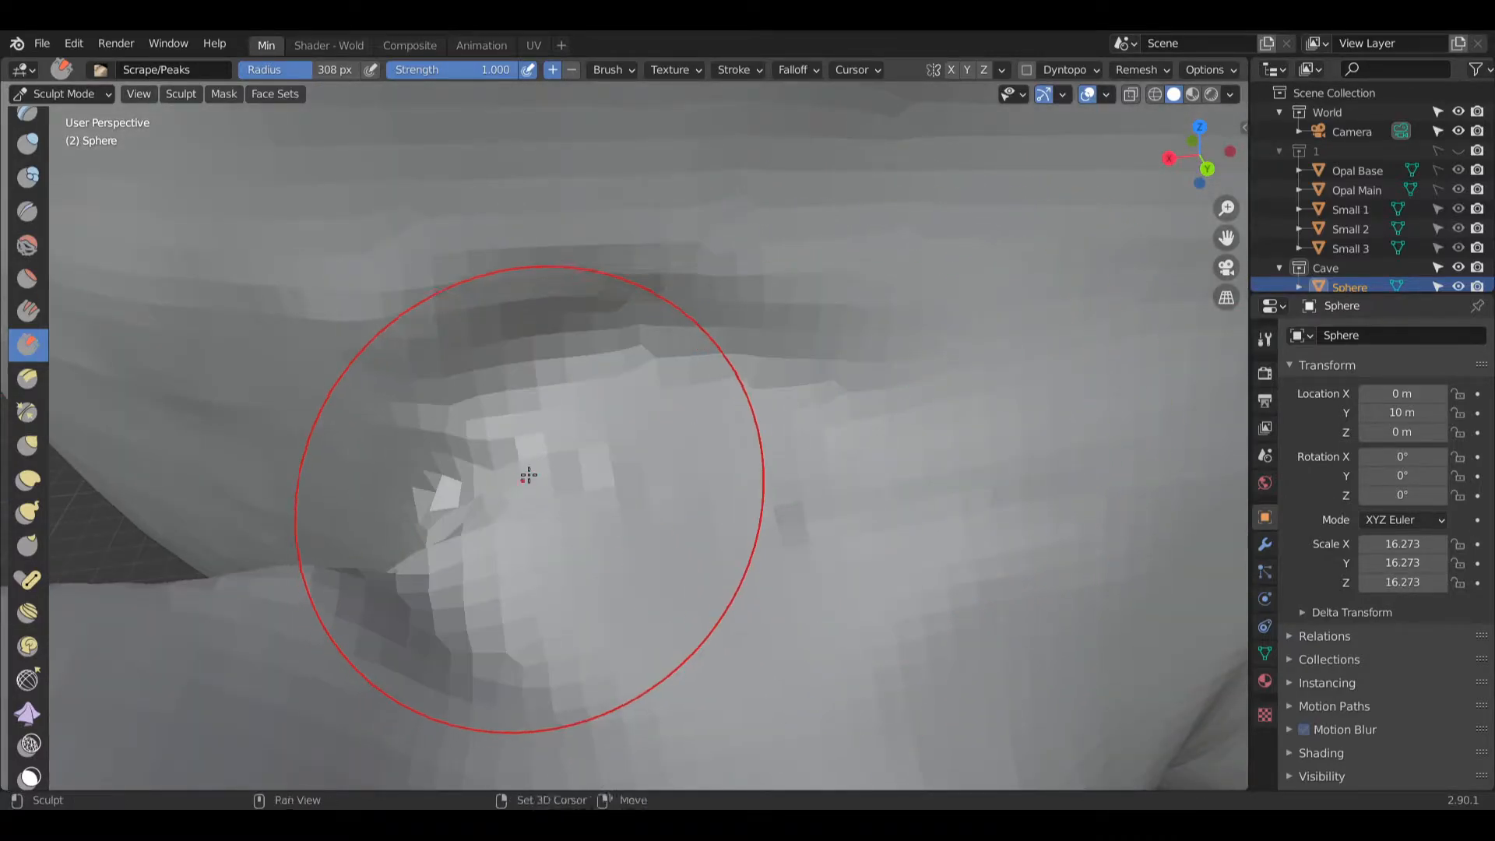
# Step: Scrape both sides of the crease and the adjoining dome surface from other angles, including from above
pyautogui.moveTo(527, 474); pyautogui.dragTo(774, 443, button='middle')
pyautogui.moveTo(774, 442)
pyautogui.mouseDown()
pyautogui.moveTo(867, 511)
pyautogui.moveTo(801, 514)
pyautogui.moveTo(750, 608)
pyautogui.mouseUp()
pyautogui.moveTo(749, 608)
pyautogui.mouseDown(button='middle')
pyautogui.moveTo(757, 538)
pyautogui.moveTo(664, 535)
pyautogui.moveTo(501, 370)
pyautogui.mouseUp(button='middle')
pyautogui.moveTo(659, 383)
pyautogui.mouseDown()
pyautogui.moveTo(634, 218)
pyautogui.moveTo(624, 440)
pyautogui.moveTo(495, 534)
pyautogui.mouseUp()
pyautogui.moveTo(495, 535)
pyautogui.mouseDown(button='middle')
pyautogui.moveTo(584, 454)
pyautogui.moveTo(700, 506)
pyautogui.mouseUp(button='middle')
pyautogui.moveTo(700, 506); pyautogui.dragTo(623, 467)
pyautogui.moveTo(500, 427); pyautogui.dragTo(500, 465)
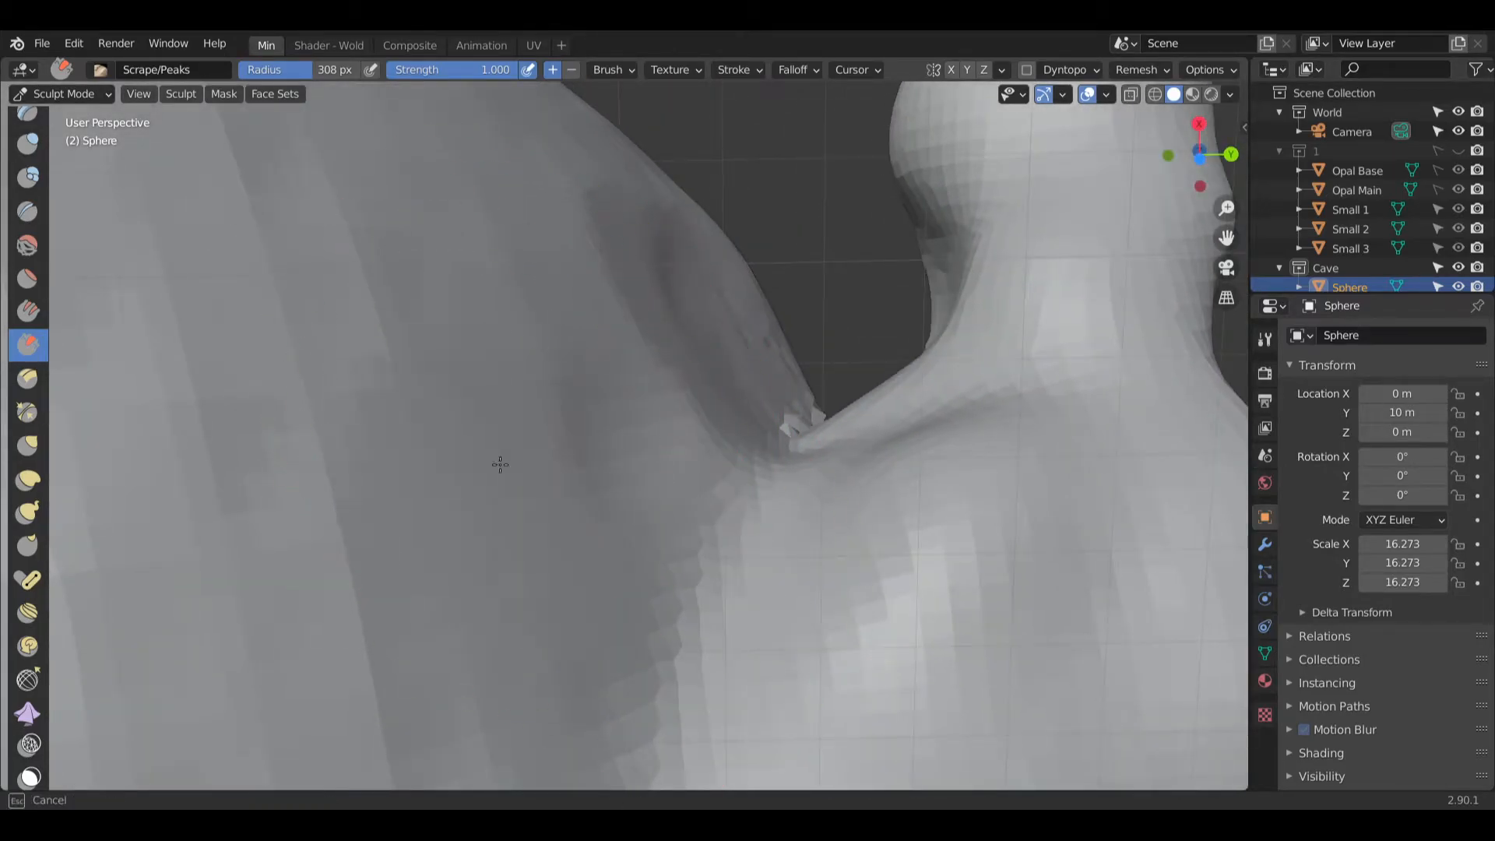
# Step: Smooth out the remaining sharp fold where the top of the protrusion joins the dome
pyautogui.scroll(-2, 731, 467)
pyautogui.scroll(-3, 732, 460)
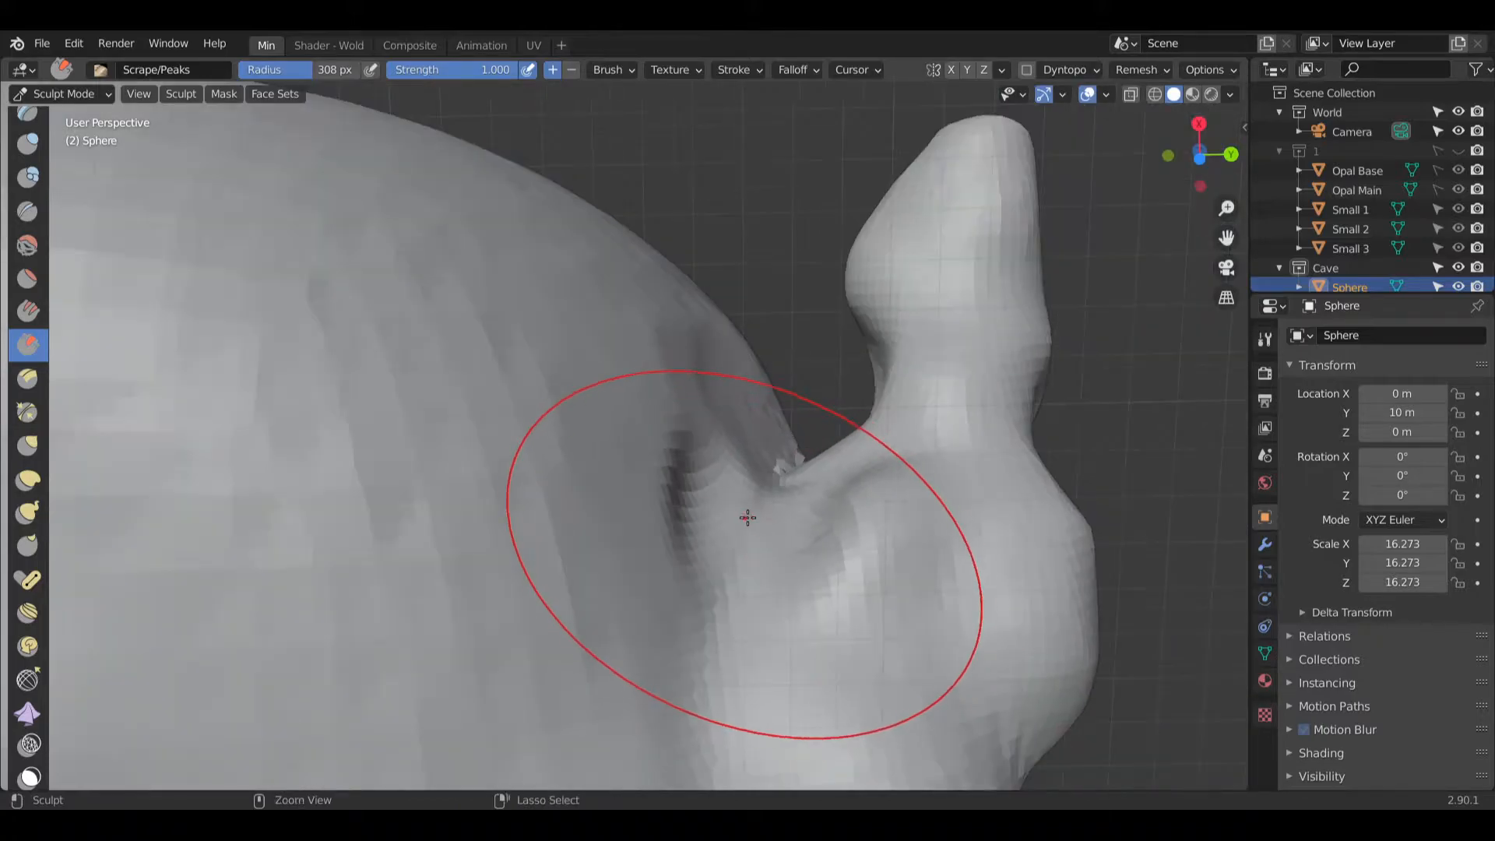
pyautogui.moveTo(732, 455); pyautogui.dragTo(642, 510, button='middle')
pyautogui.scroll(5, 742, 427)
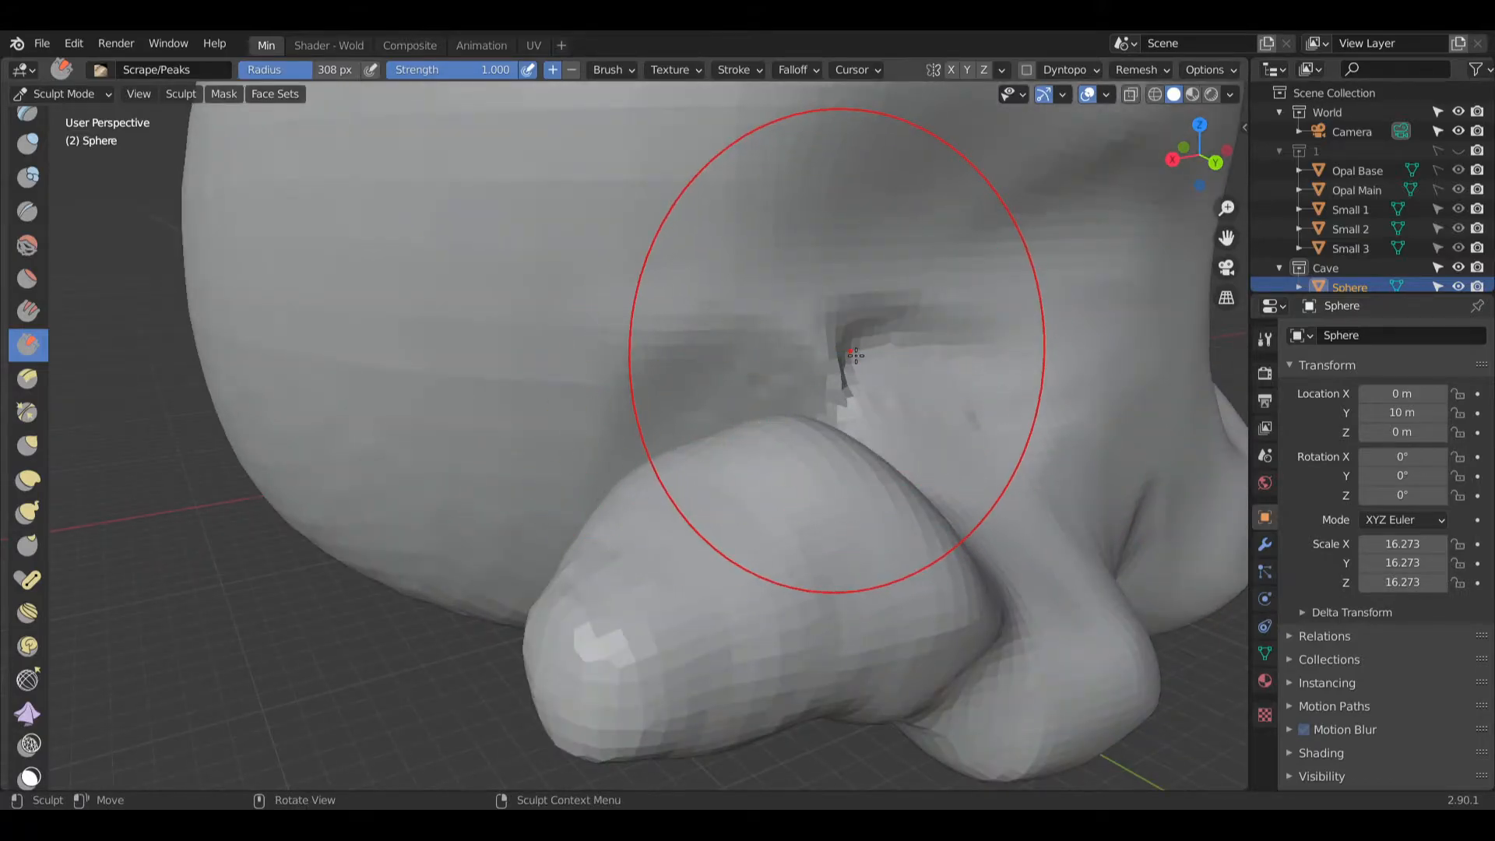
pyautogui.moveTo(859, 363); pyautogui.dragTo(827, 364, button='middle')
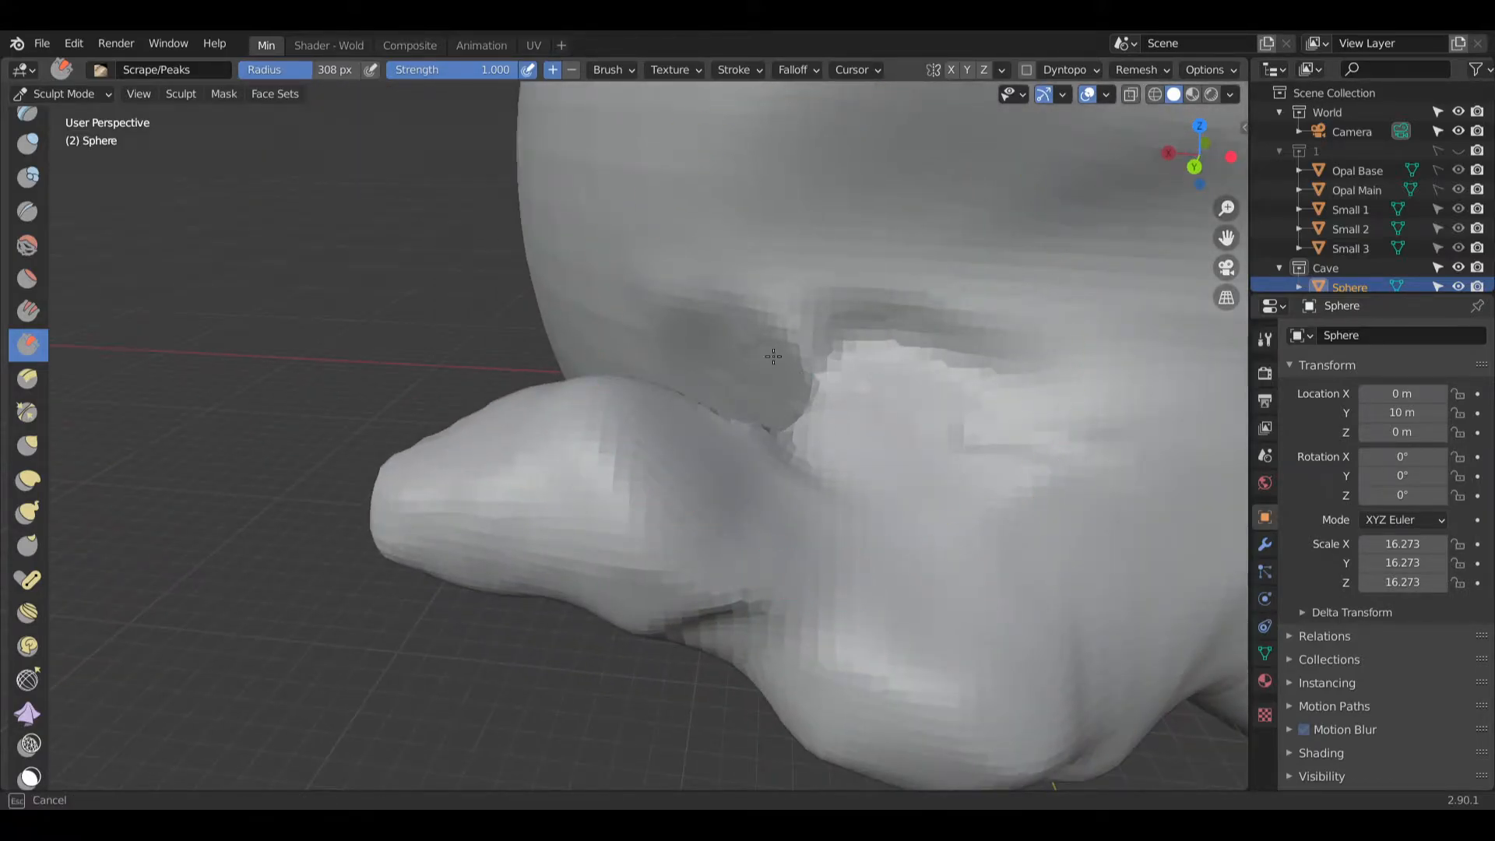
pyautogui.moveTo(894, 423); pyautogui.dragTo(924, 428, button='middle')
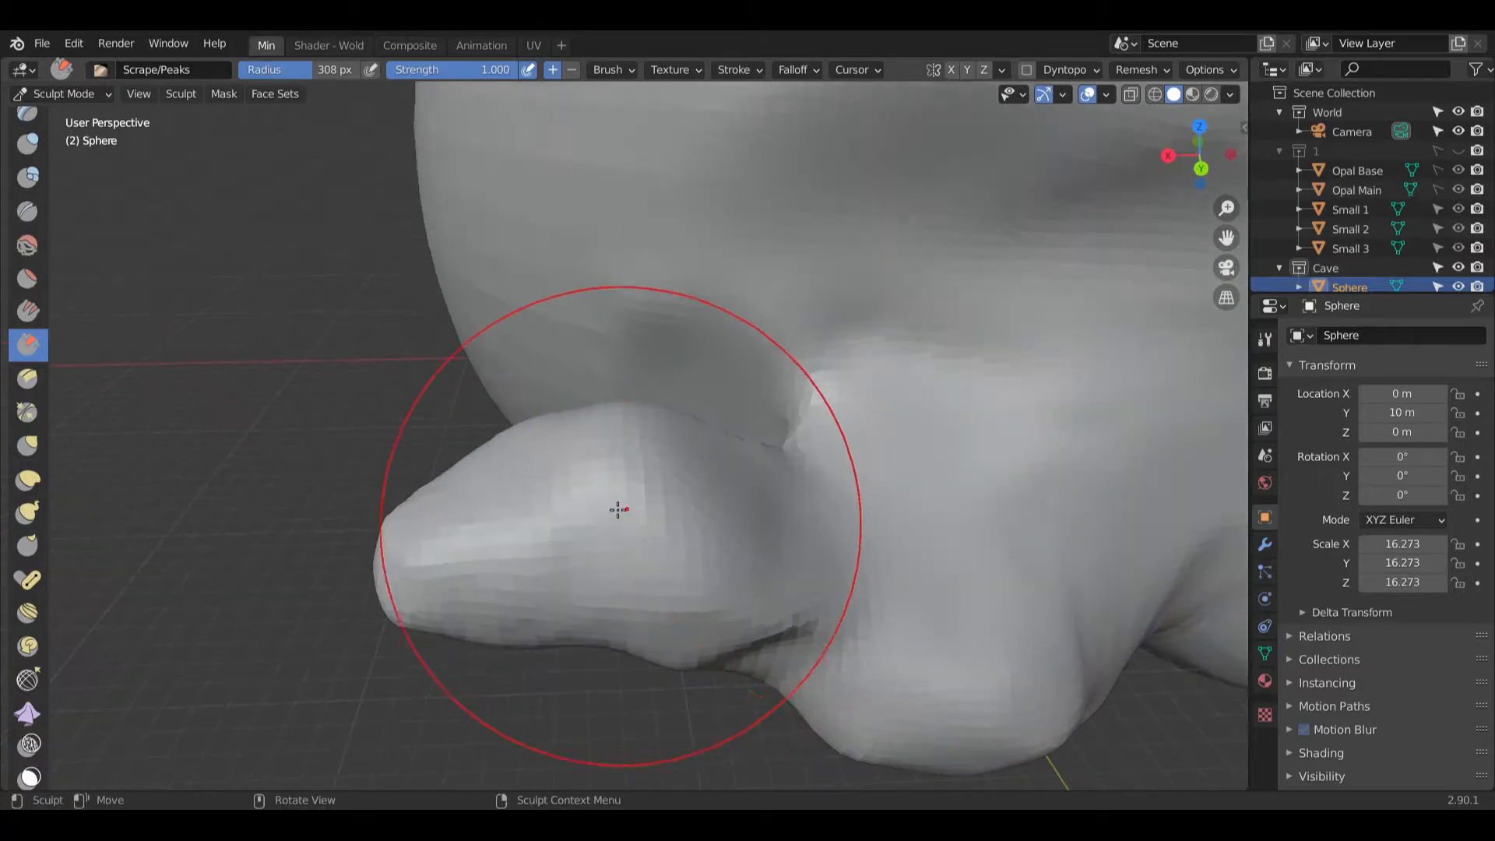
# Step: Examine the rounded end of the protrusion and its junction with the dome from close up and from the side
pyautogui.moveTo(617, 511)
pyautogui.mouseDown(button='middle')
pyautogui.moveTo(740, 525)
pyautogui.moveTo(786, 472)
pyautogui.moveTo(732, 479)
pyautogui.moveTo(718, 337)
pyautogui.mouseUp(button='middle')
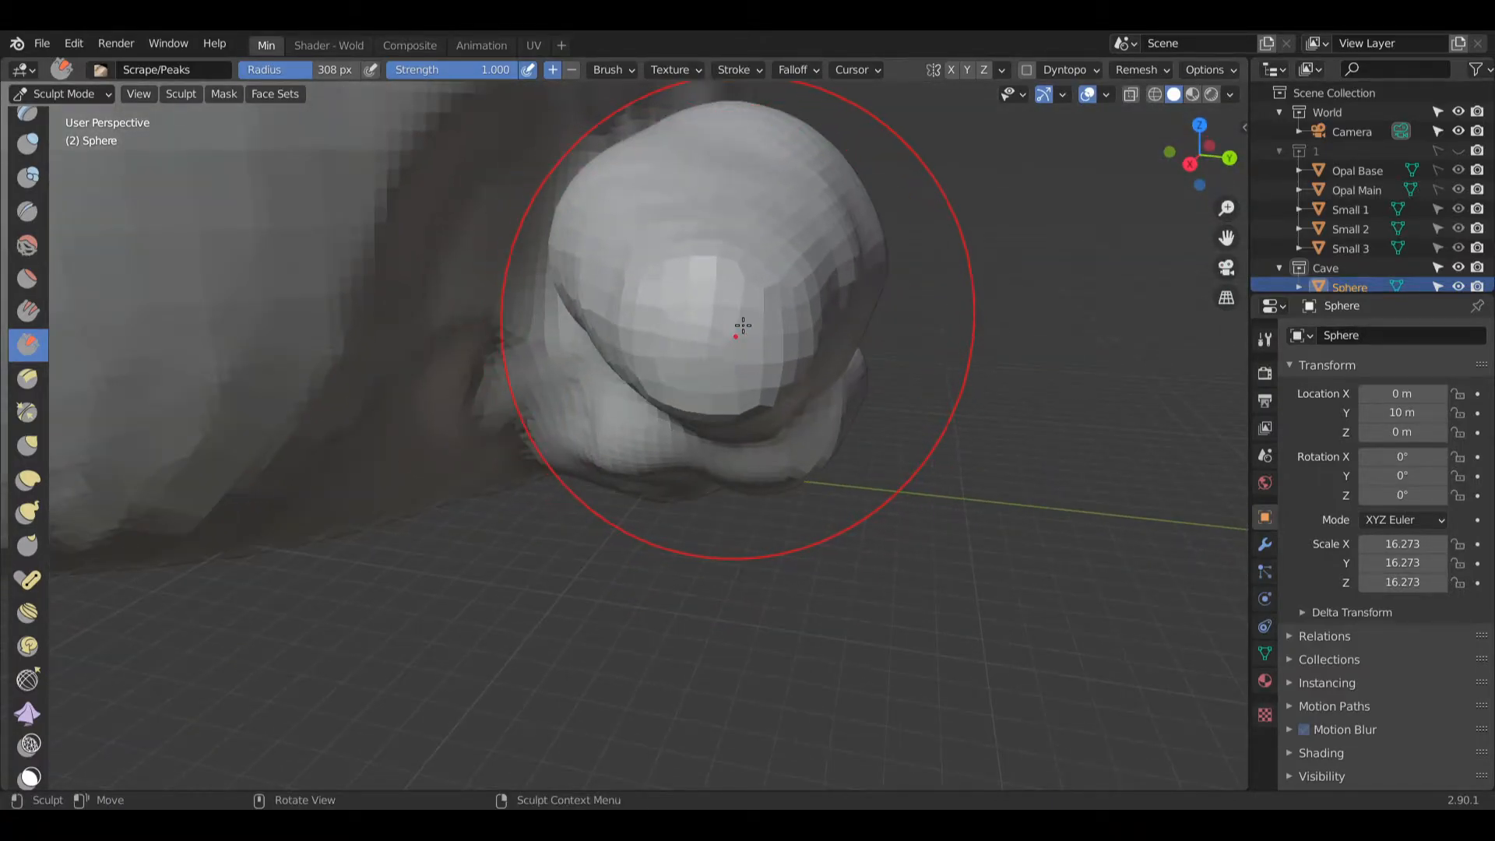
pyautogui.scroll(4, 699, 375)
pyautogui.moveTo(717, 357); pyautogui.dragTo(78, 251, button='middle')
pyautogui.scroll(-3, 48, 222)
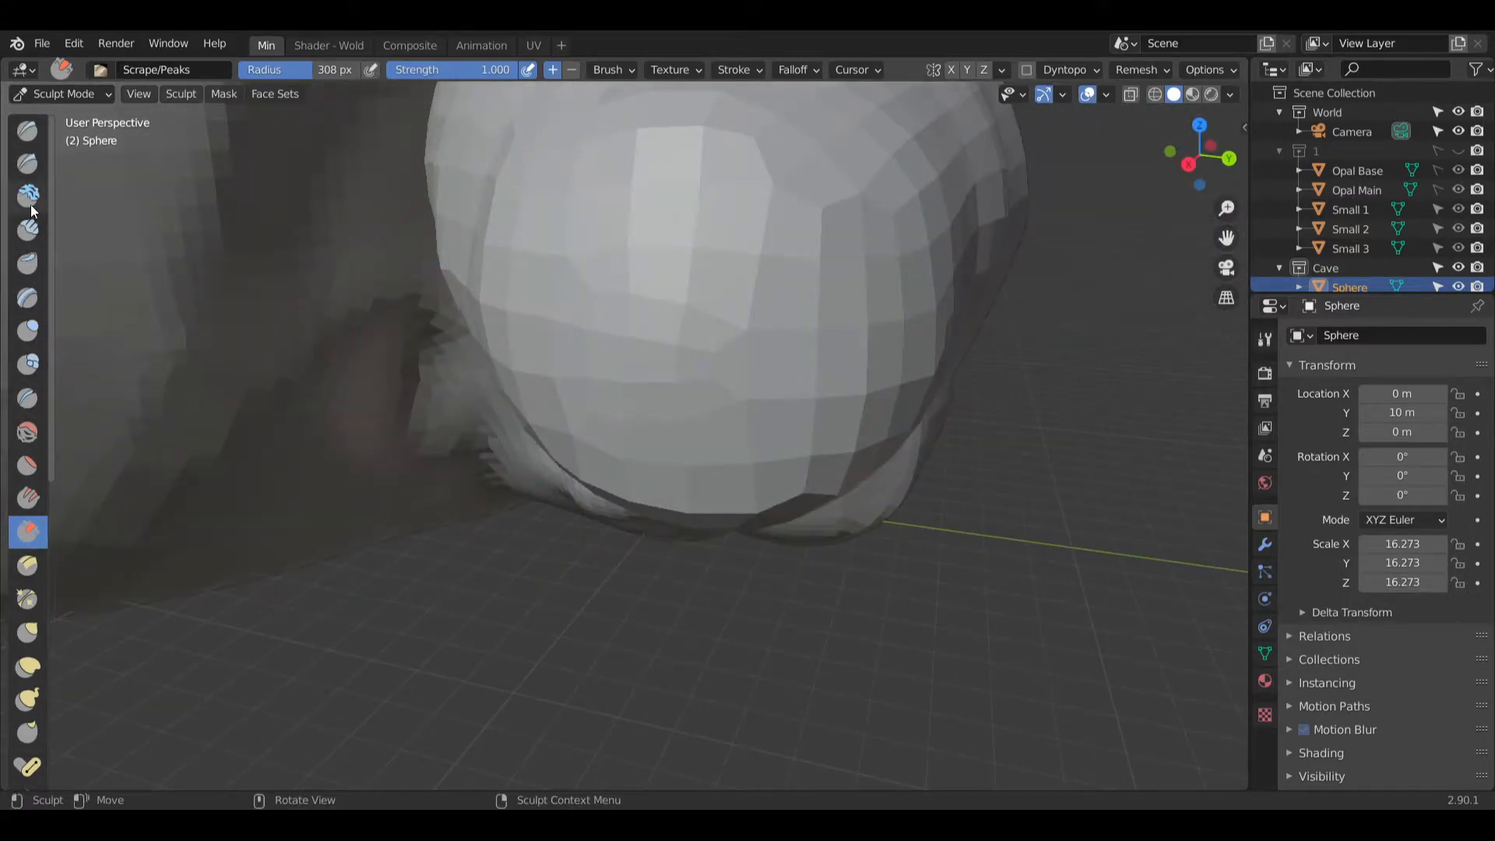
pyautogui.click(28, 319)
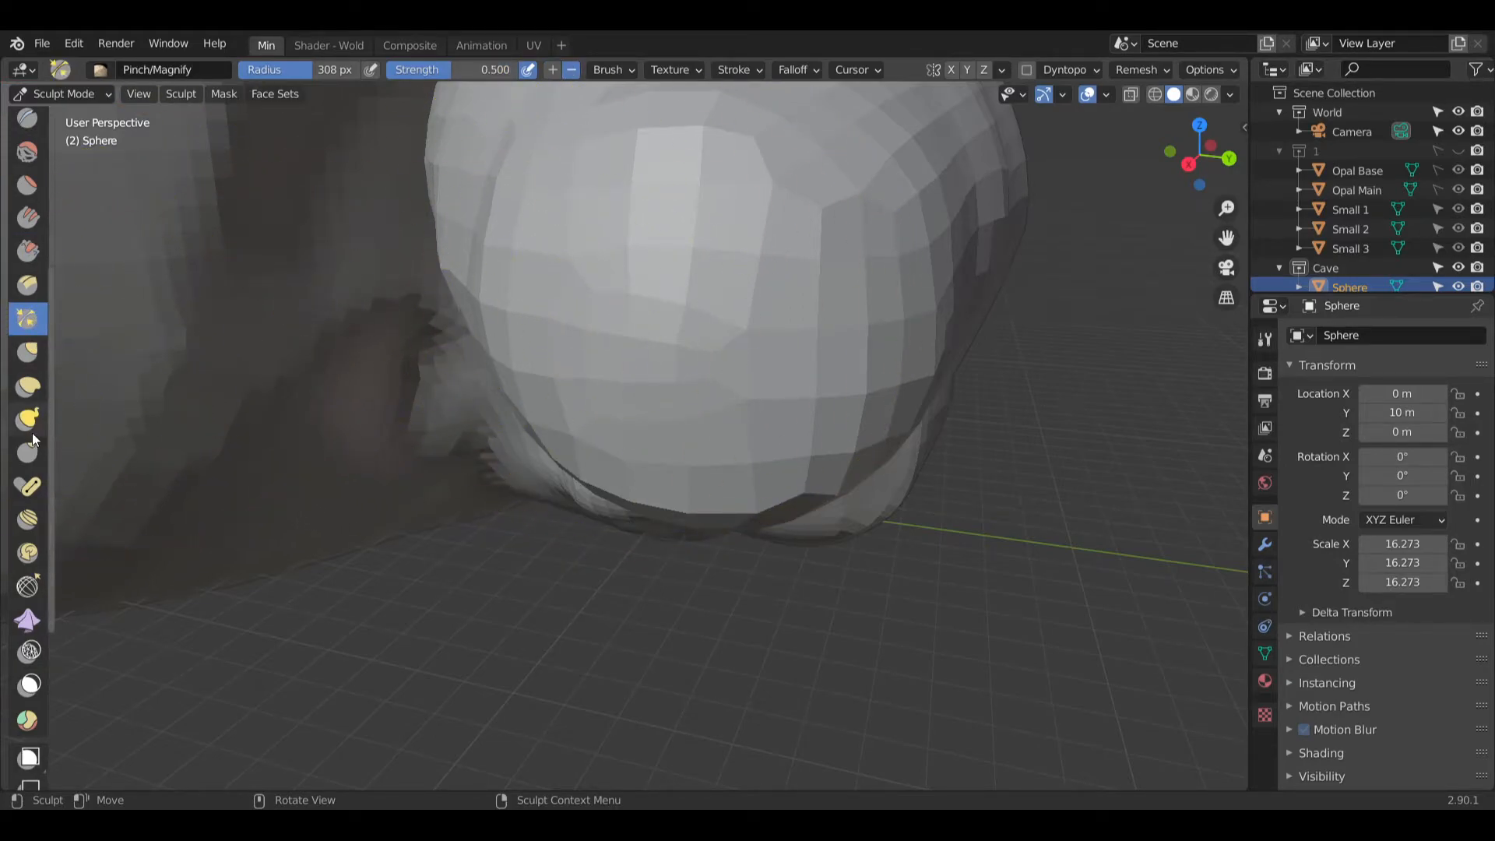
pyautogui.moveTo(724, 437)
pyautogui.mouseDown(button='middle')
pyautogui.moveTo(670, 437)
pyautogui.moveTo(742, 434)
pyautogui.mouseUp(button='middle')
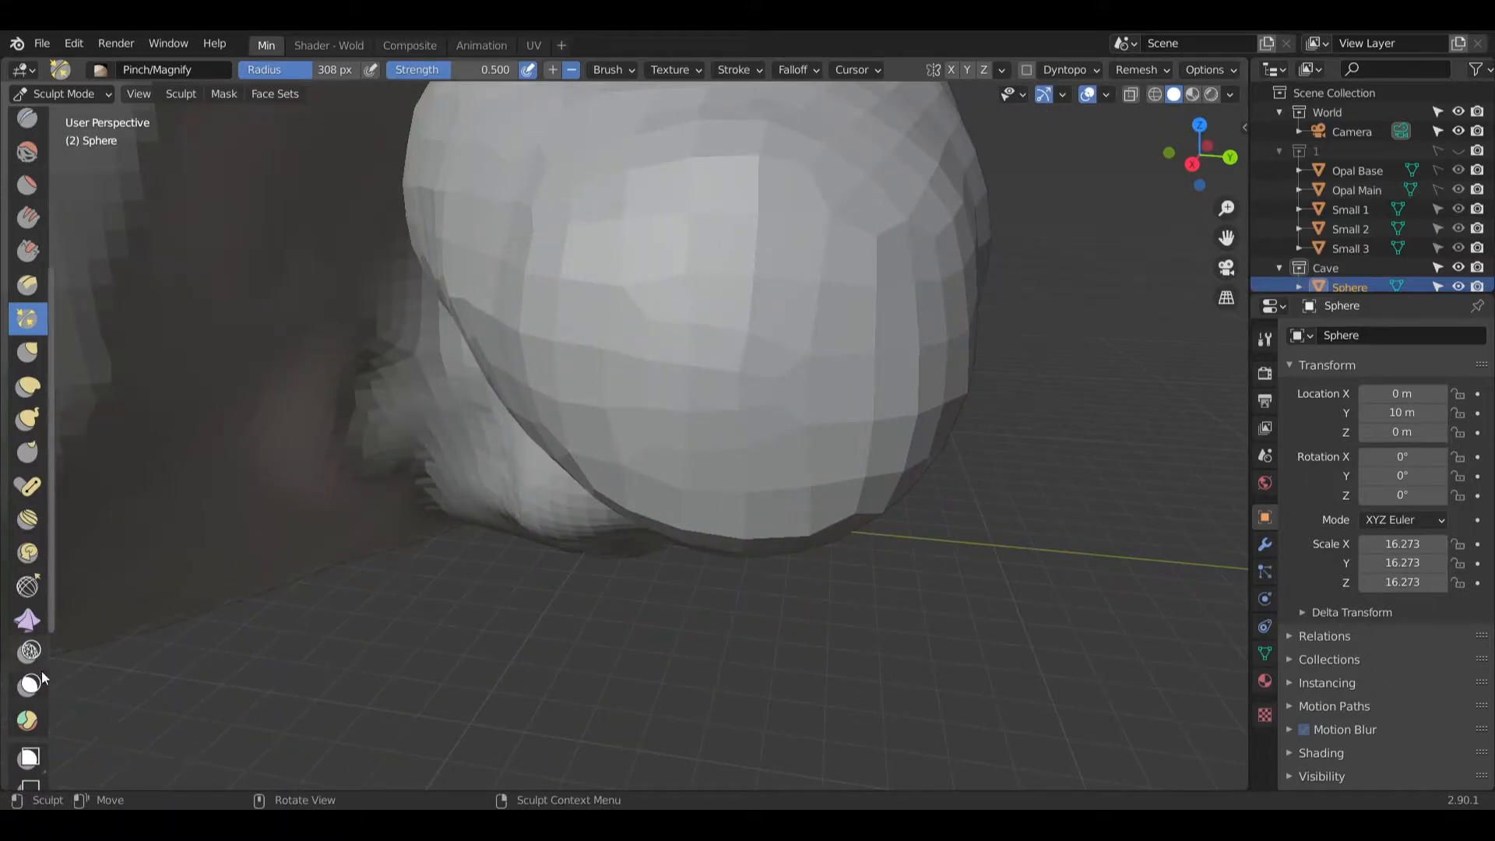
pyautogui.scroll(-5, 31, 674)
pyautogui.scroll(-4, 57, 610)
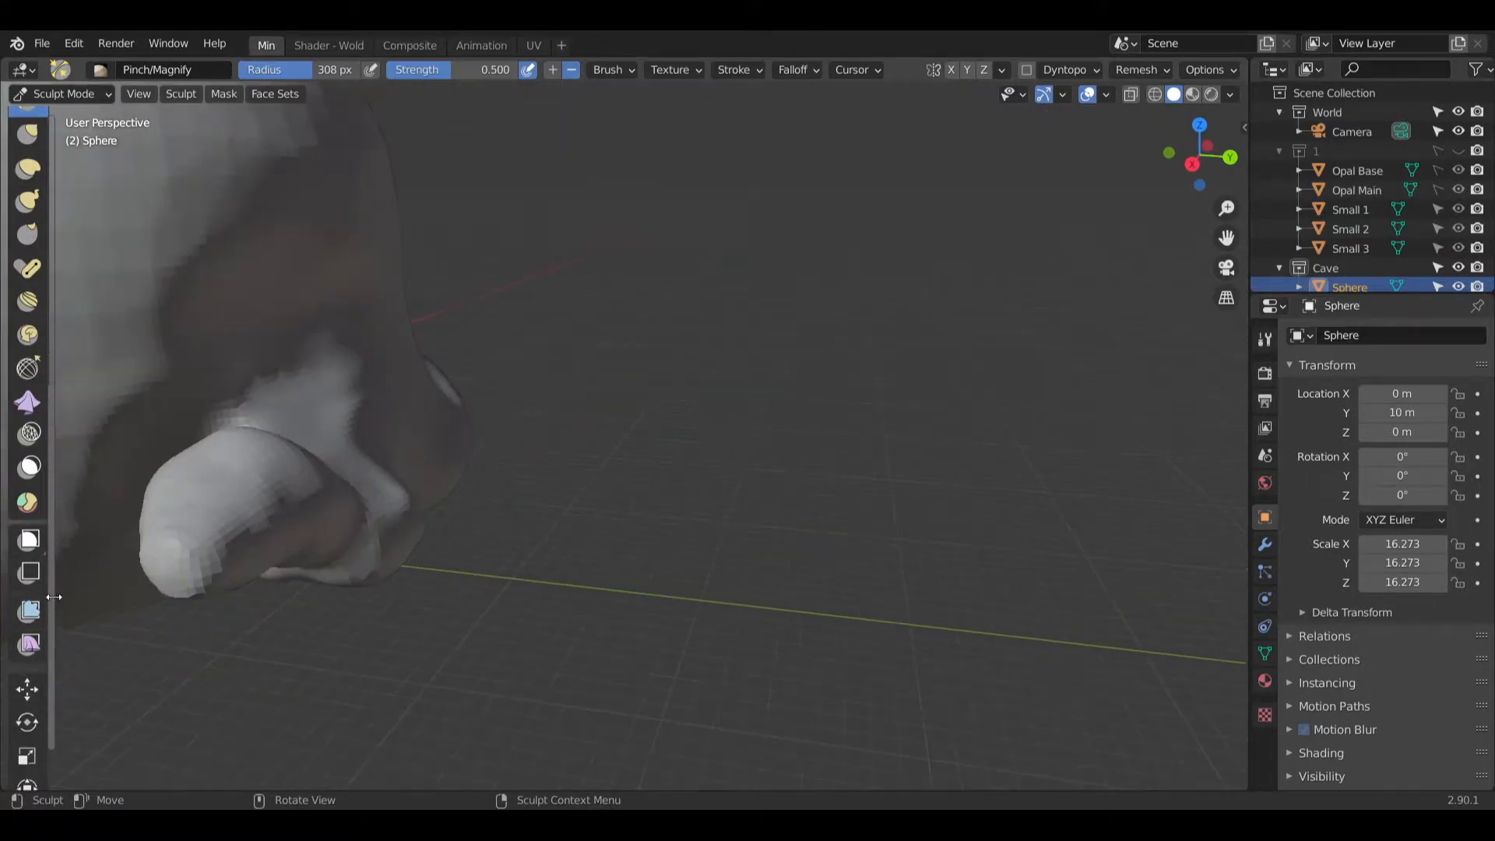
pyautogui.scroll(2, 190, 524)
pyautogui.scroll(1, 257, 513)
pyautogui.moveTo(280, 508); pyautogui.dragTo(151, 100, button='middle')
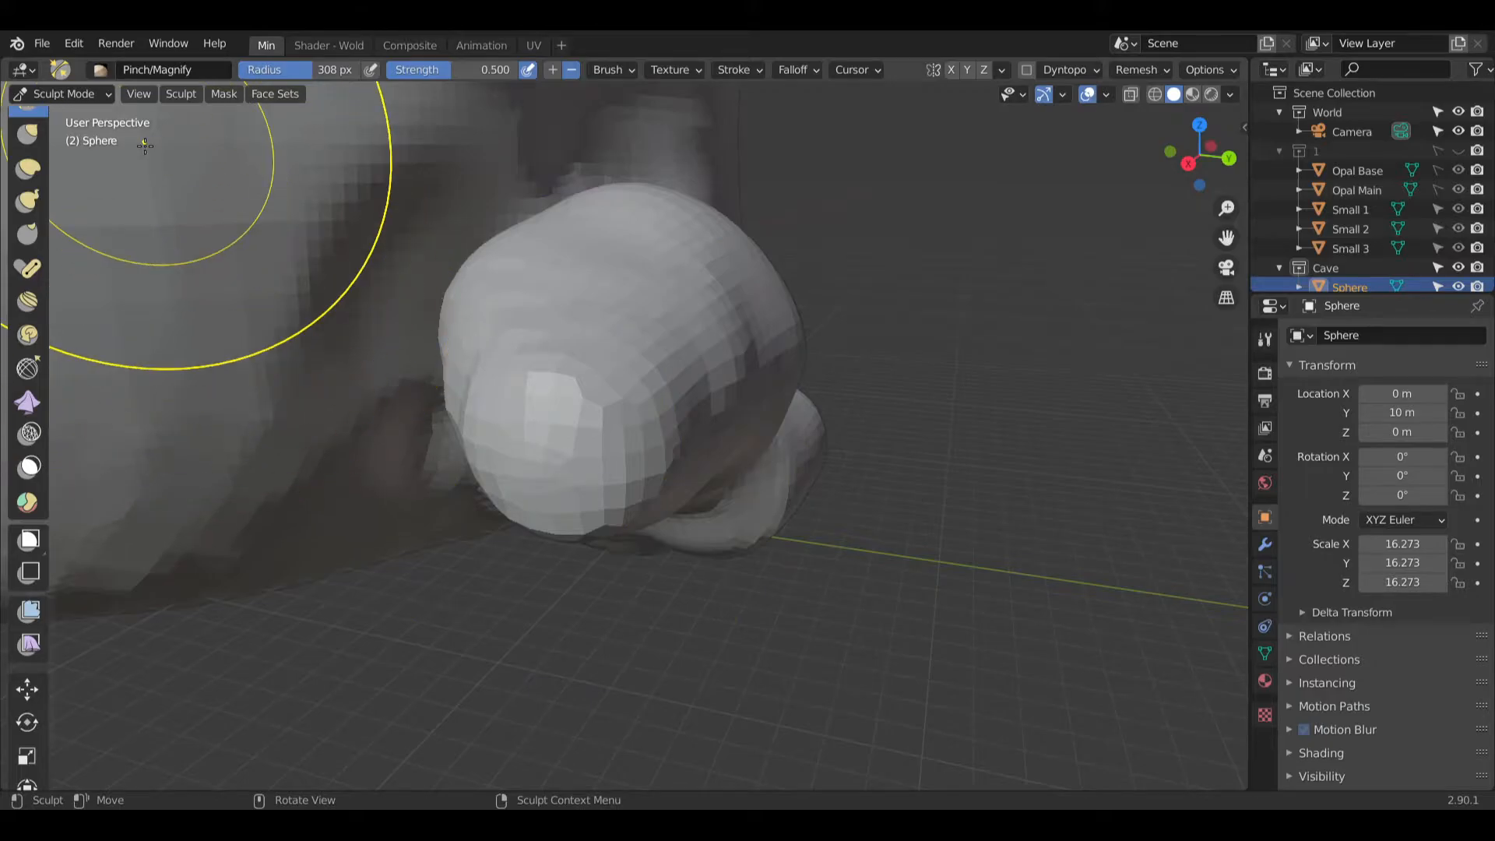
# Step: Switch the sphere to Edit Mode and delete the block of faces covering the rounded tip of the protrusion
pyautogui.click(73, 93)
pyautogui.click(53, 135)
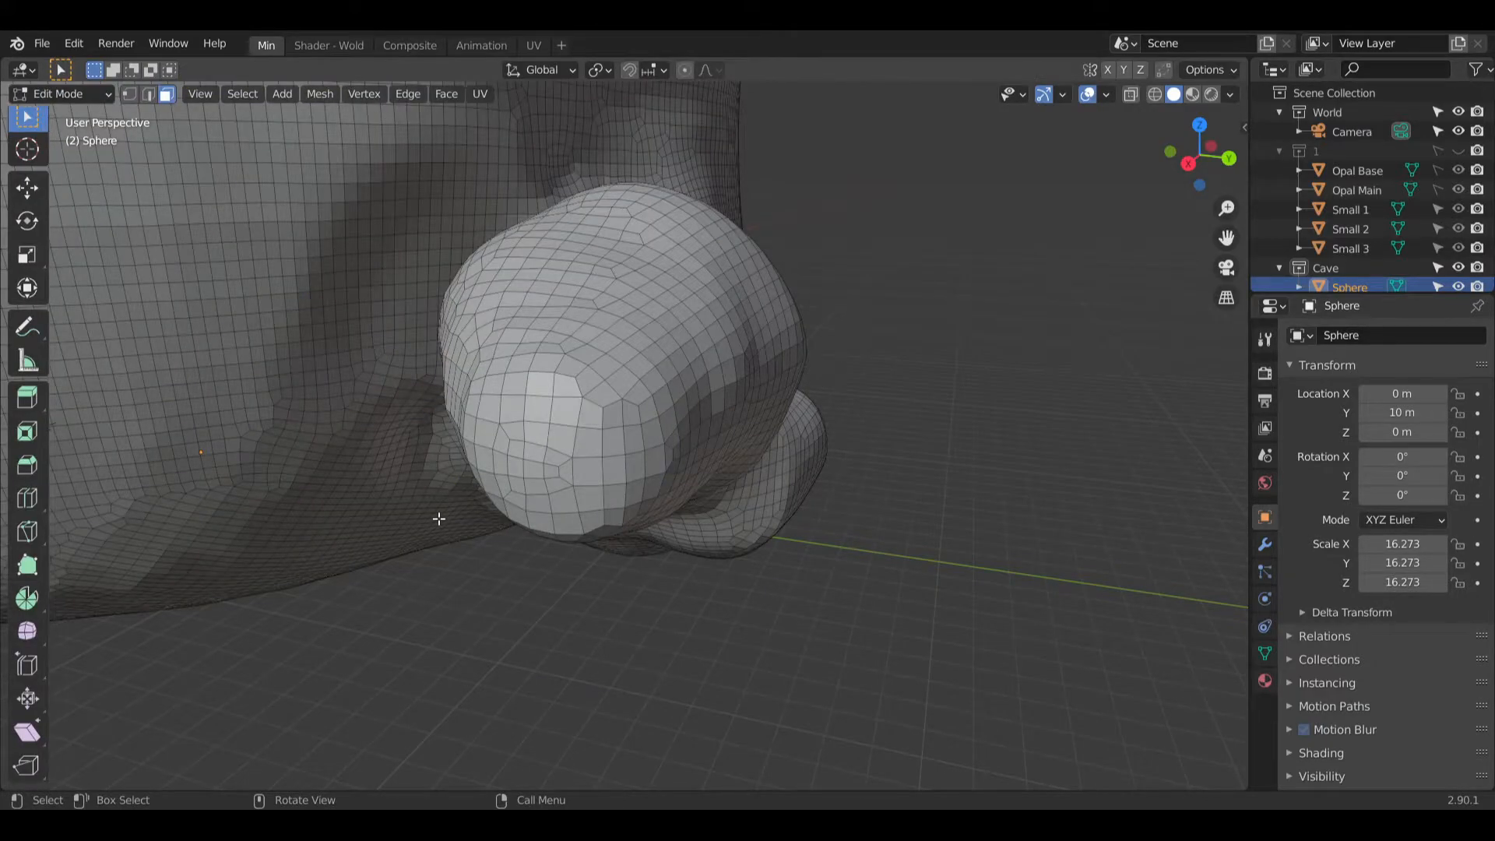
pyautogui.moveTo(564, 607); pyautogui.dragTo(731, 357, button='middle')
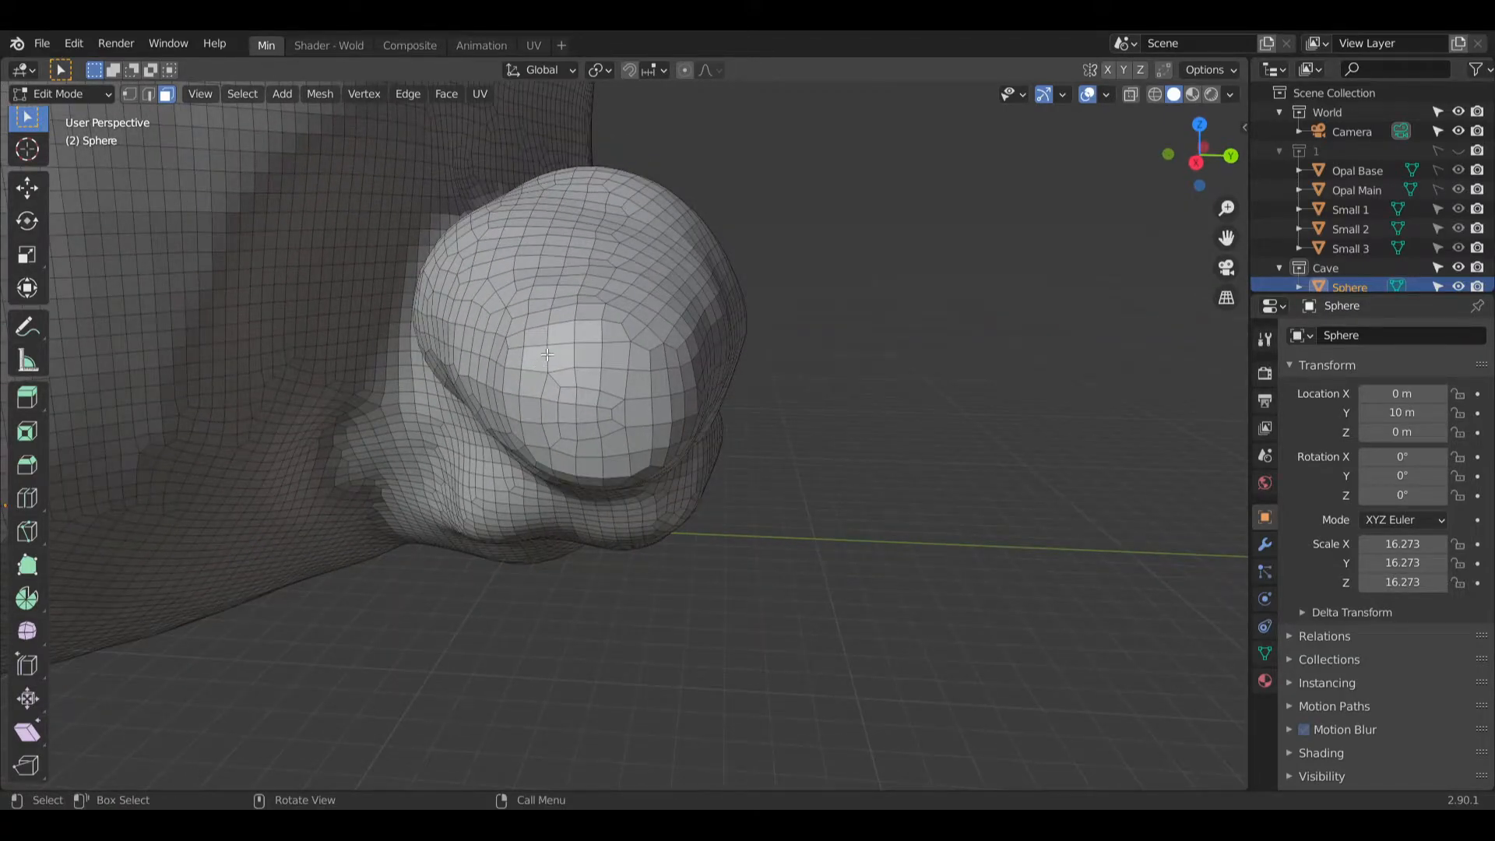
pyautogui.moveTo(541, 353); pyautogui.dragTo(640, 456)
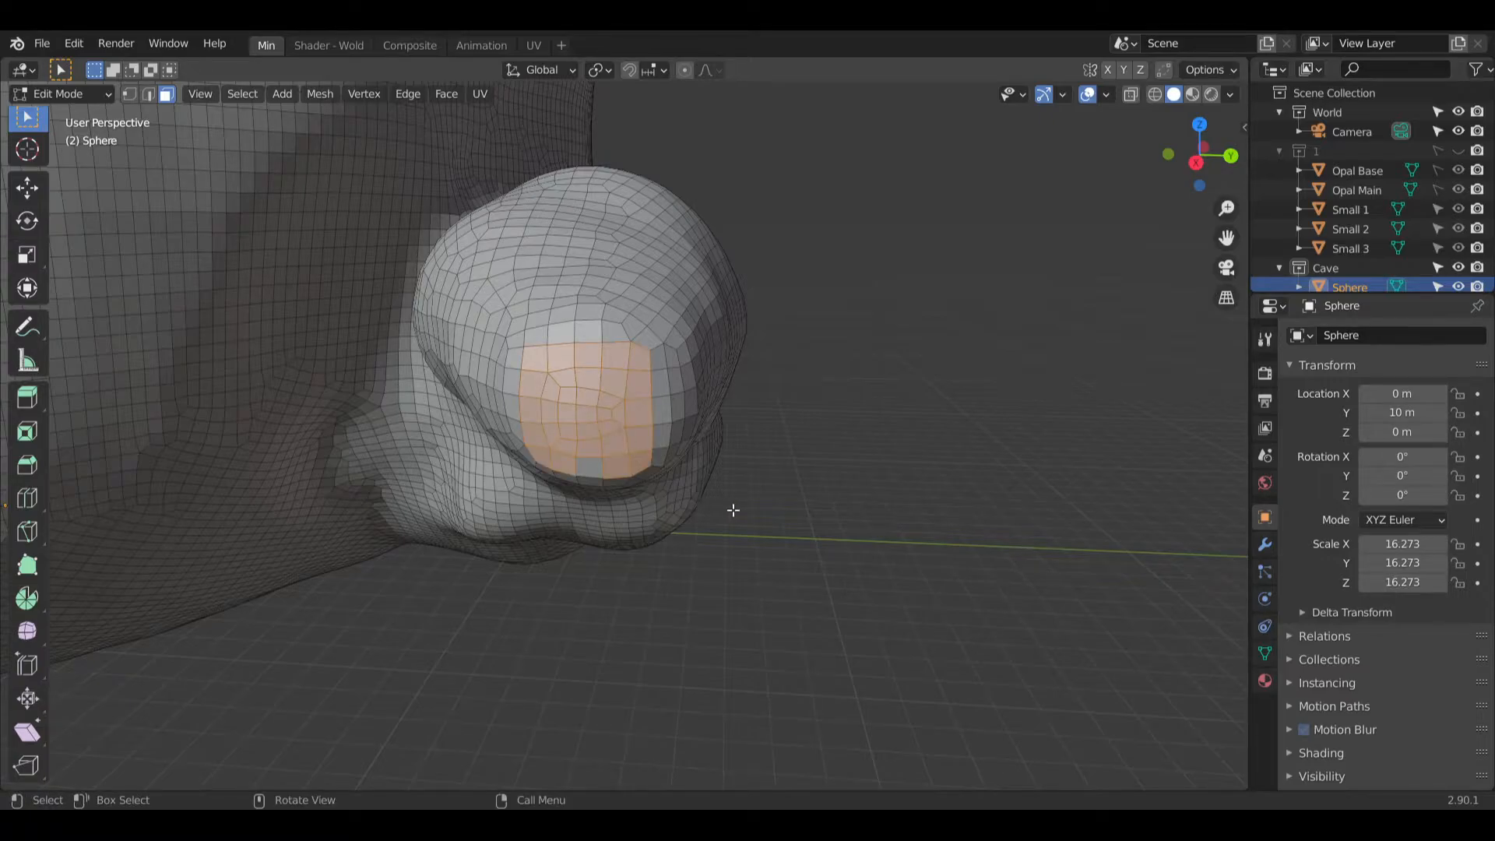
pyautogui.keyDown('shift'); pyautogui.moveTo(689, 424); pyautogui.dragTo(802, 433, button='middle'); pyautogui.keyUp('shift')
pyautogui.moveTo(681, 326); pyautogui.dragTo(866, 474)
pyautogui.press('x')
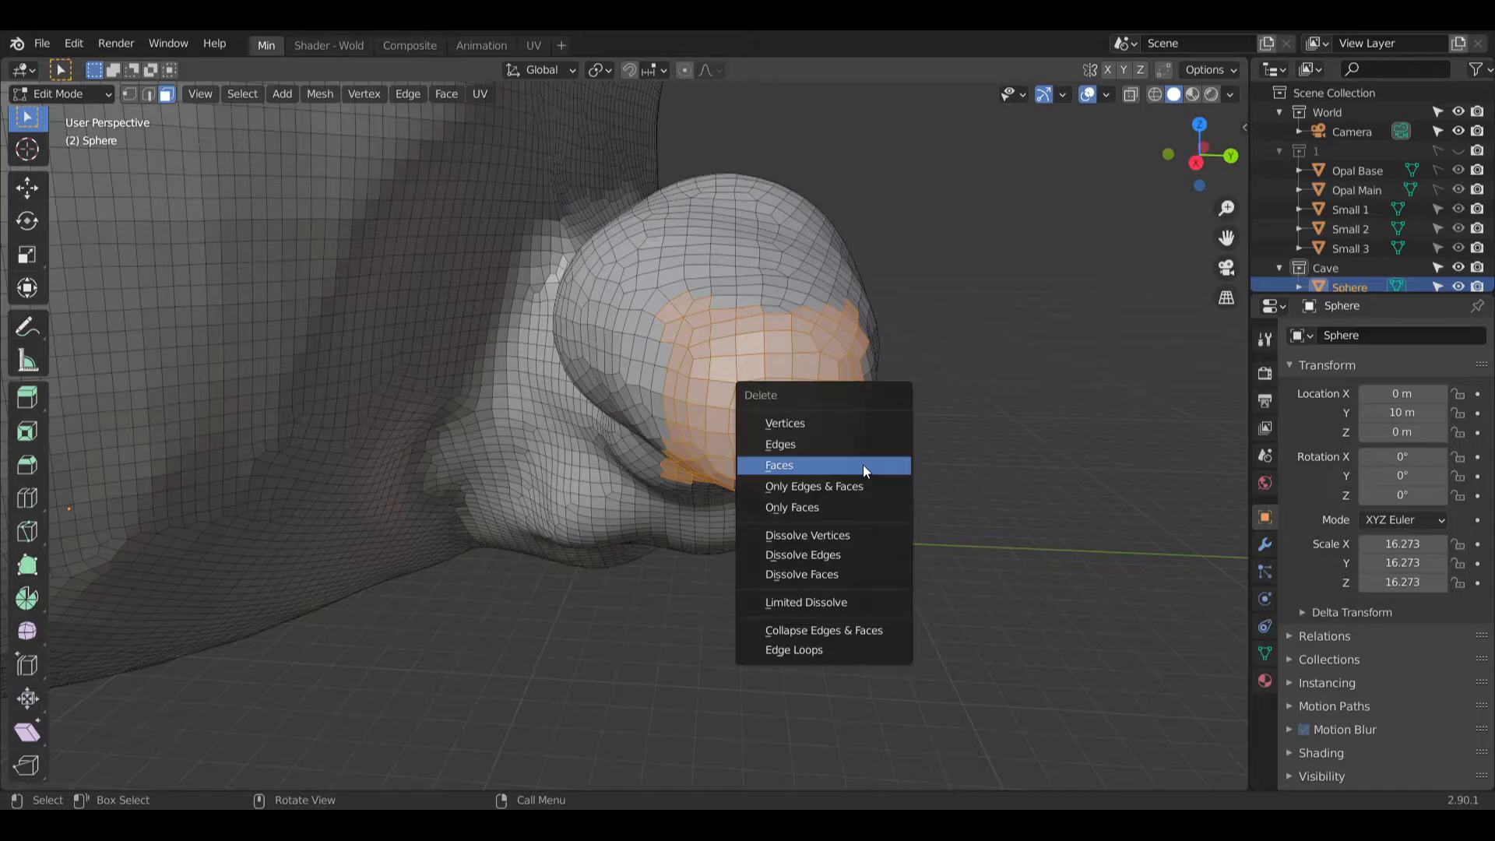
pyautogui.click(847, 452)
# Step: Delete a small patch of faces on the side of the protrusion, just behind its bulge
pyautogui.moveTo(887, 397); pyautogui.dragTo(658, 446, button='middle')
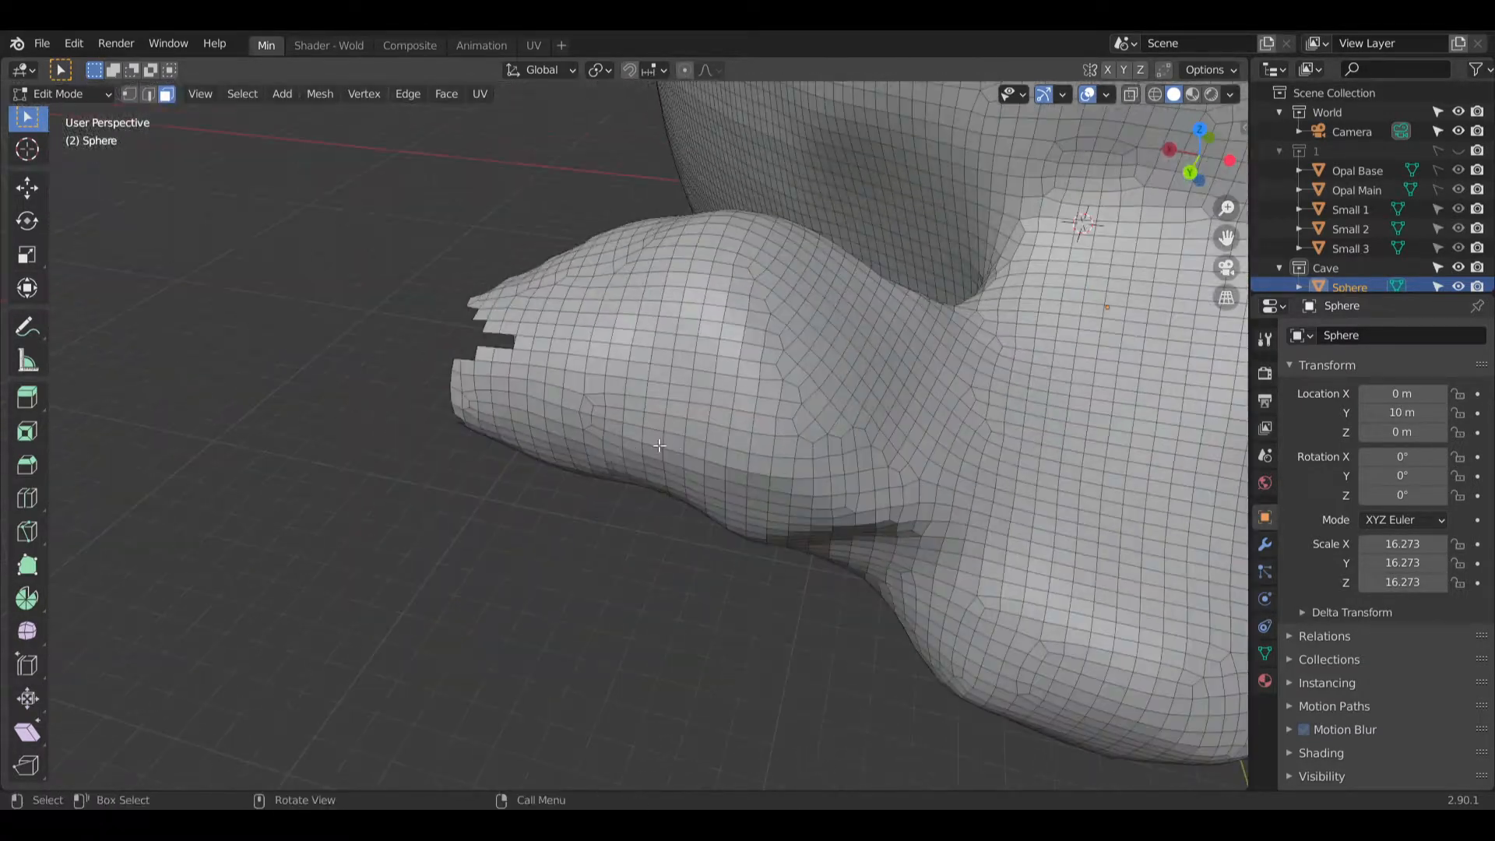
pyautogui.keyDown('shift'); pyautogui.moveTo(831, 411); pyautogui.dragTo(390, 390, button='middle'); pyautogui.keyUp('shift')
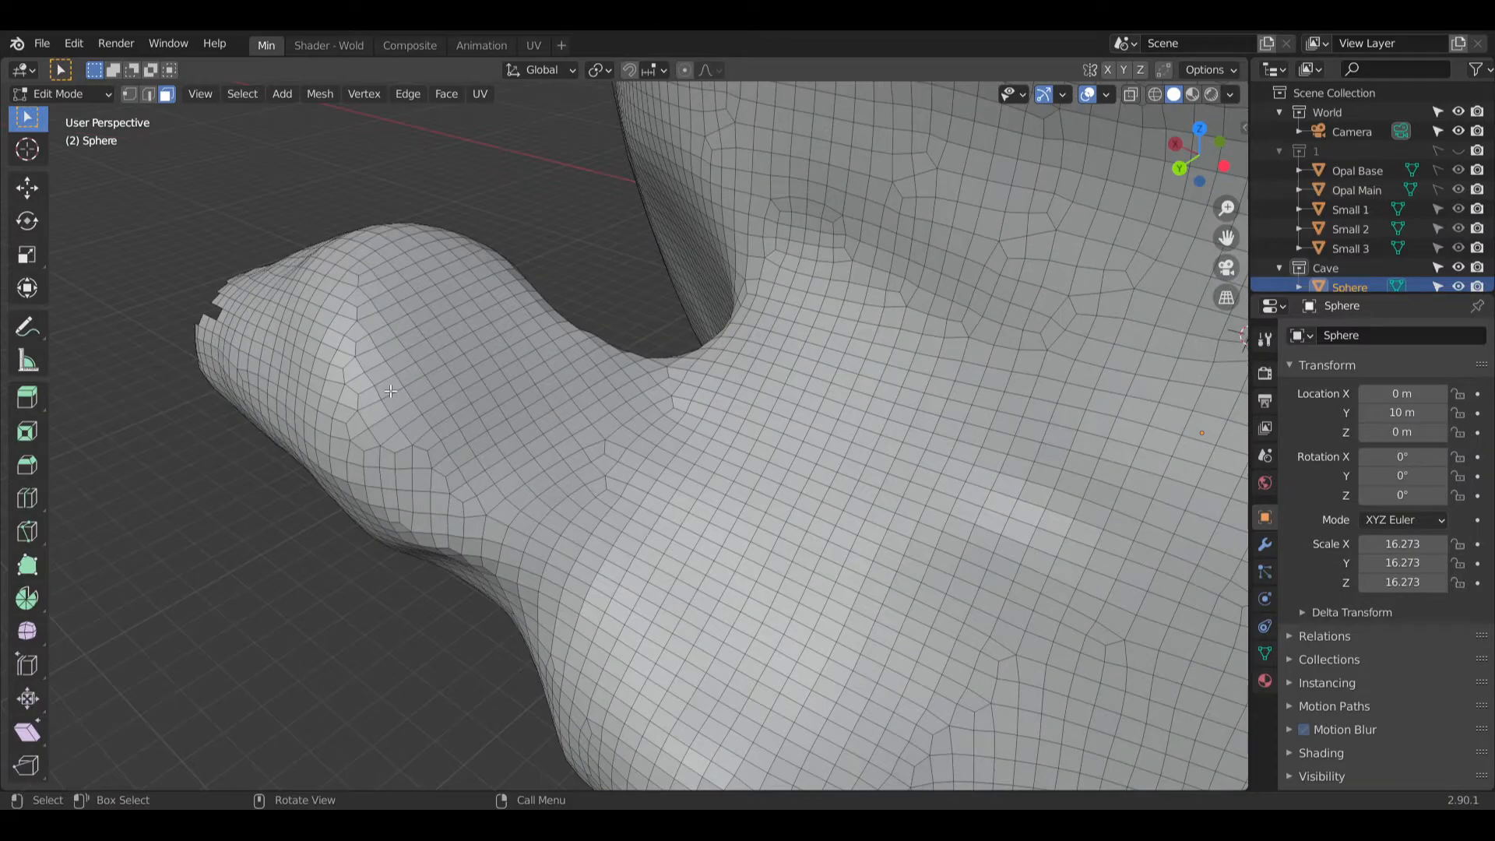
pyautogui.moveTo(474, 343); pyautogui.dragTo(550, 421)
pyautogui.press('x')
pyautogui.click(559, 415)
# Step: Delete a rectangular patch of faces on the dome's outer wall, above the flared lower bulge
pyautogui.moveTo(683, 470); pyautogui.dragTo(794, 647, button='middle')
pyautogui.moveTo(993, 556); pyautogui.dragTo(786, 389, button='middle')
pyautogui.moveTo(685, 311); pyautogui.dragTo(802, 405)
pyautogui.press('x')
pyautogui.click(810, 401)
# Step: Delete a second rectangular patch of faces midway along the dome's broad side
pyautogui.moveTo(918, 366); pyautogui.dragTo(720, 383, button='middle')
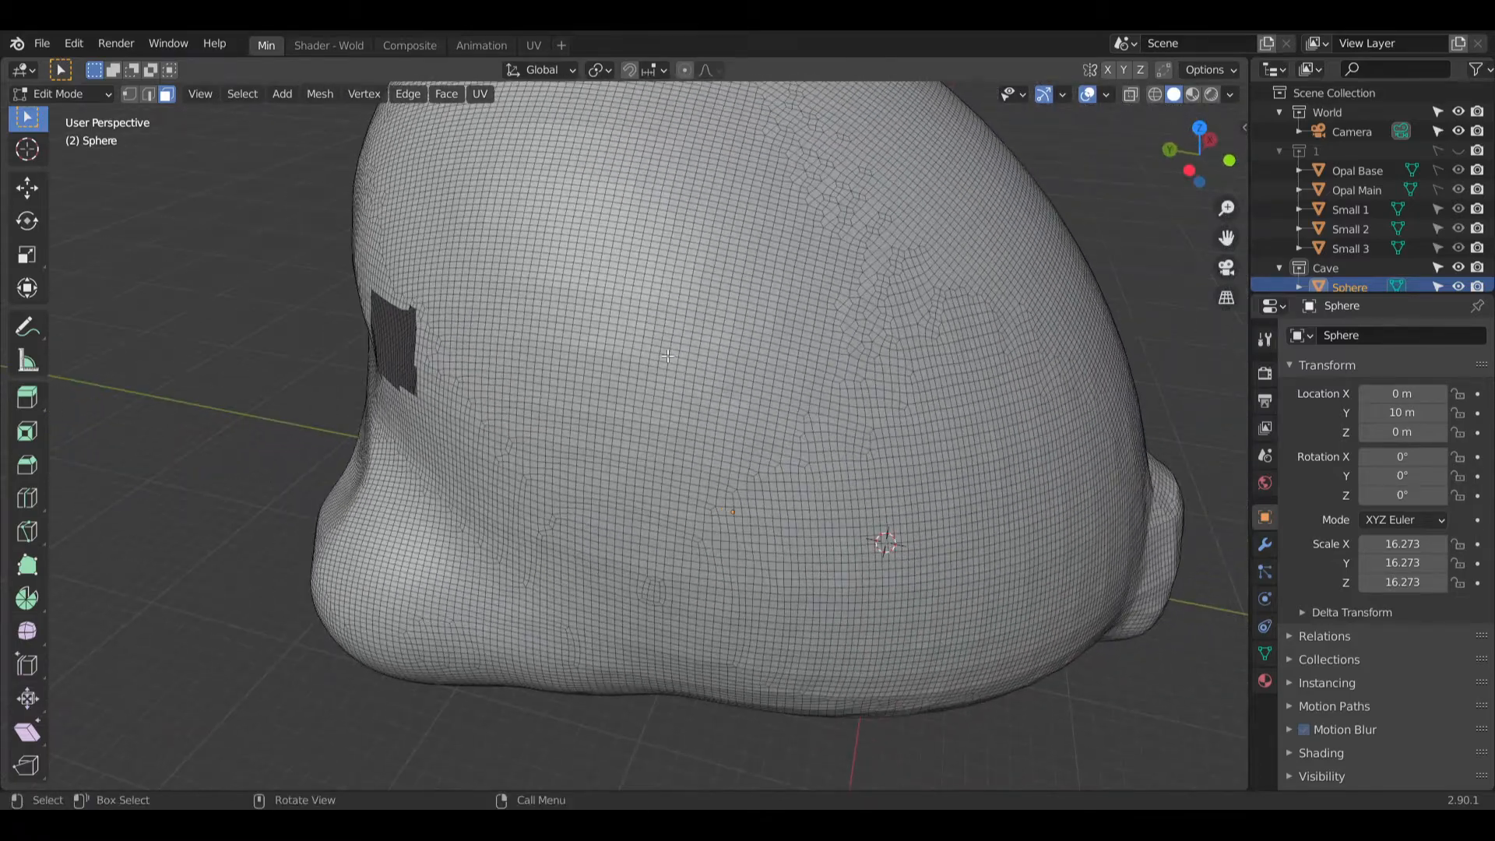
pyautogui.moveTo(683, 332); pyautogui.dragTo(833, 433)
pyautogui.press('x')
pyautogui.click(857, 404)
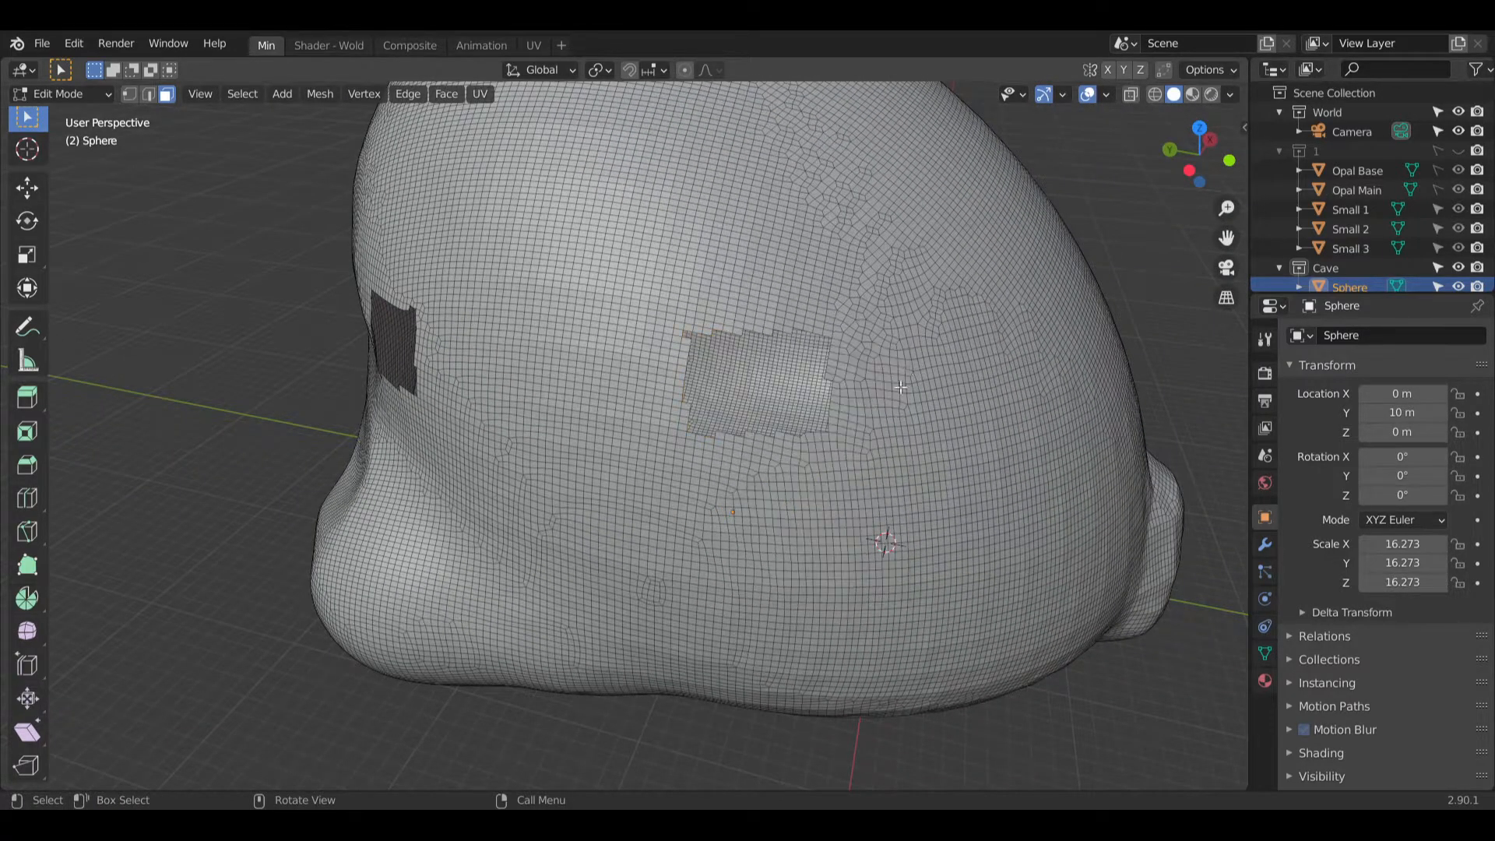
# Step: Cut a large rectangular opening in the top of the dome by deleting its faces
pyautogui.moveTo(858, 403); pyautogui.dragTo(789, 365, button='middle')
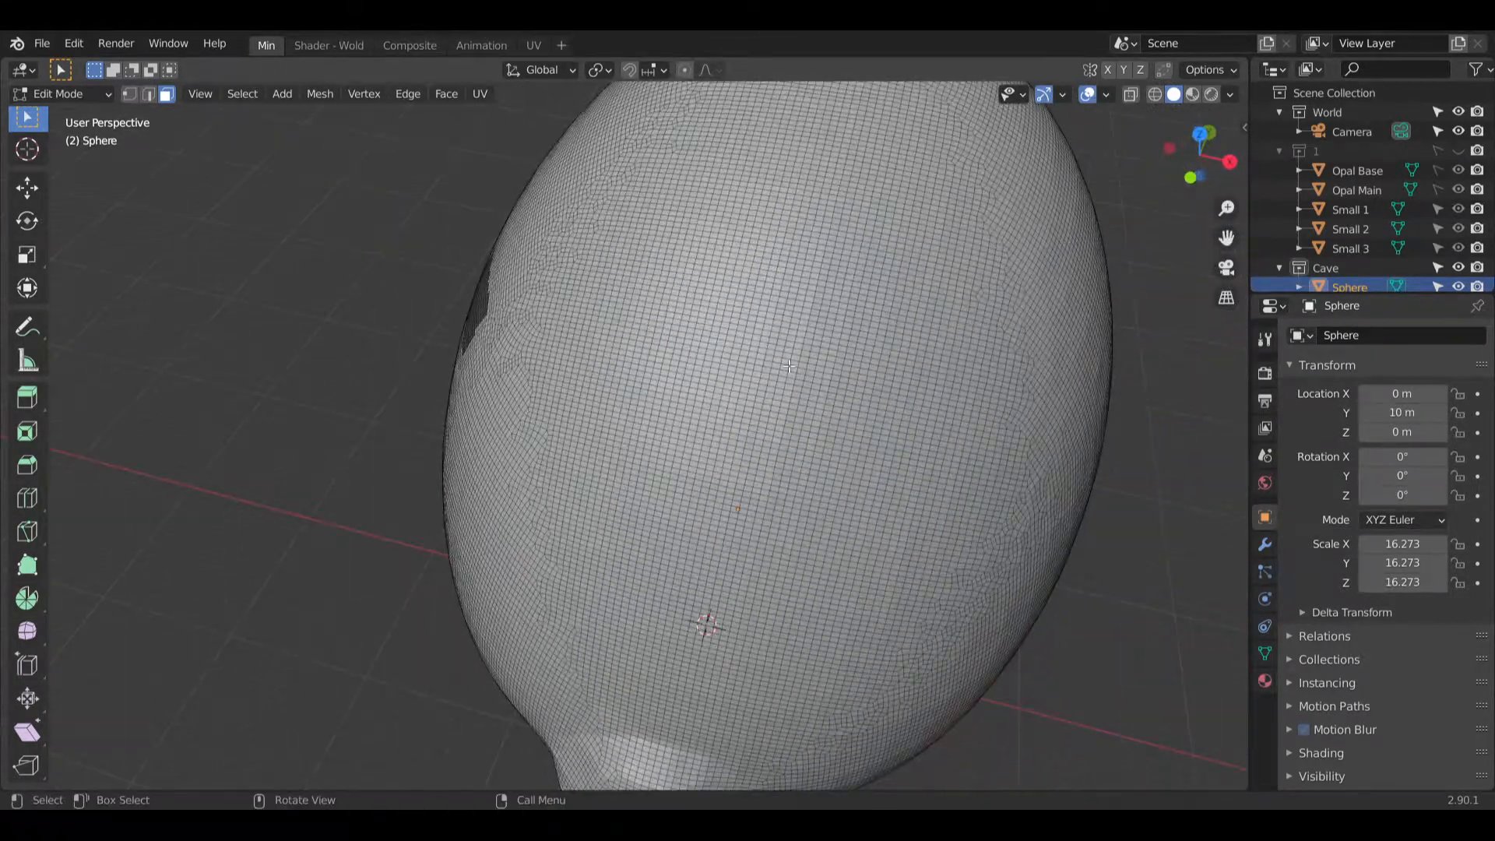
pyautogui.moveTo(763, 148); pyautogui.dragTo(989, 350)
pyautogui.press('x')
pyautogui.click(992, 350)
# Step: Delete a small patch of faces right beside the edge of the large top opening
pyautogui.moveTo(934, 312); pyautogui.dragTo(724, 381, button='middle')
pyautogui.moveTo(416, 273); pyautogui.dragTo(545, 321)
pyautogui.moveTo(419, 275); pyautogui.dragTo(462, 315)
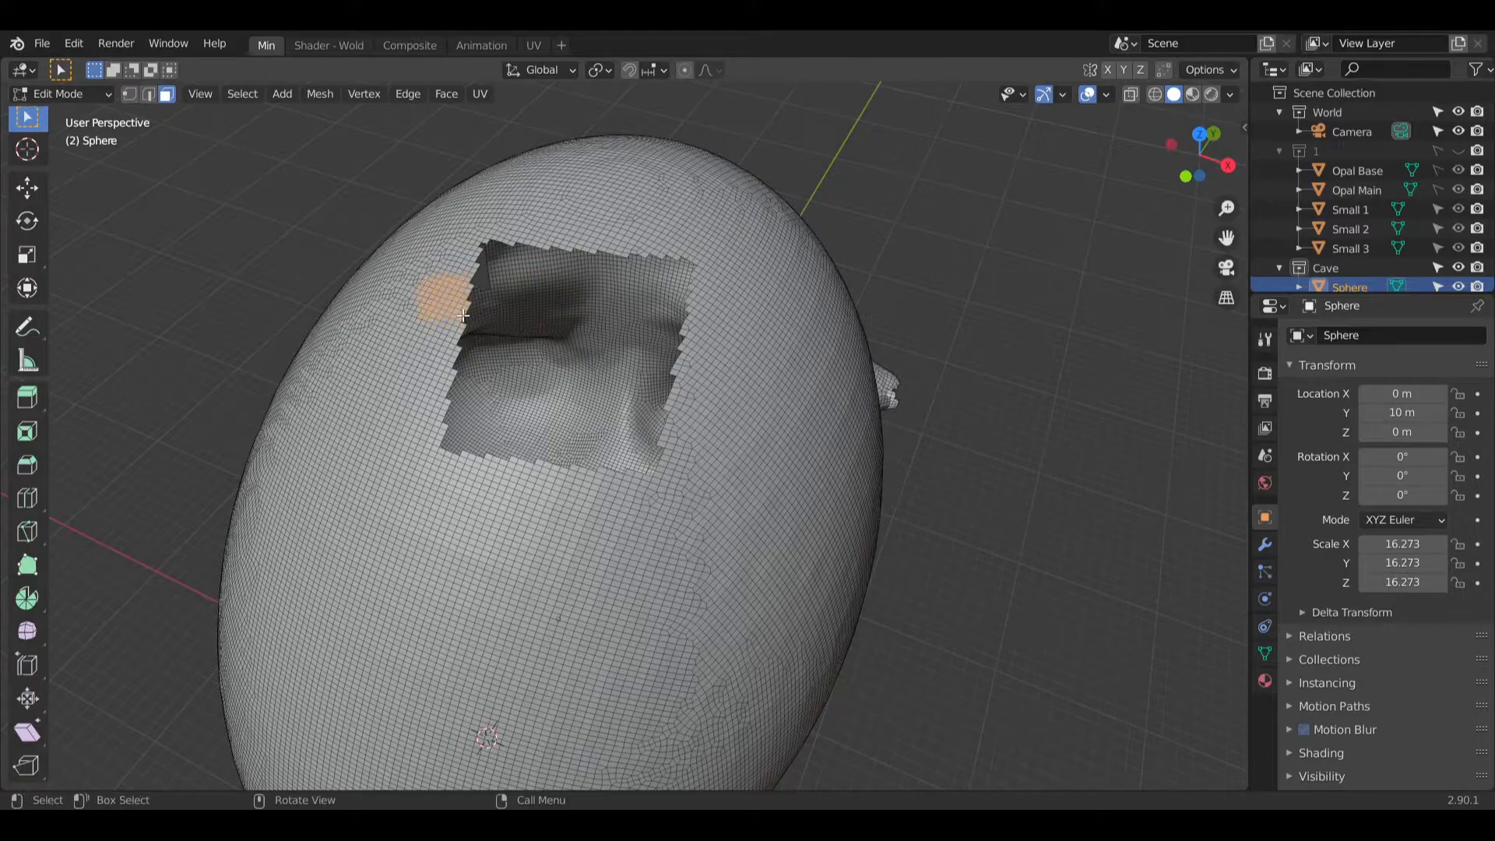
pyautogui.press('x')
pyautogui.click(497, 324)
# Step: Delete a long, narrow horizontal band of faces across the dome's side, below the top opening
pyautogui.moveTo(497, 324); pyautogui.dragTo(505, 248, button='middle')
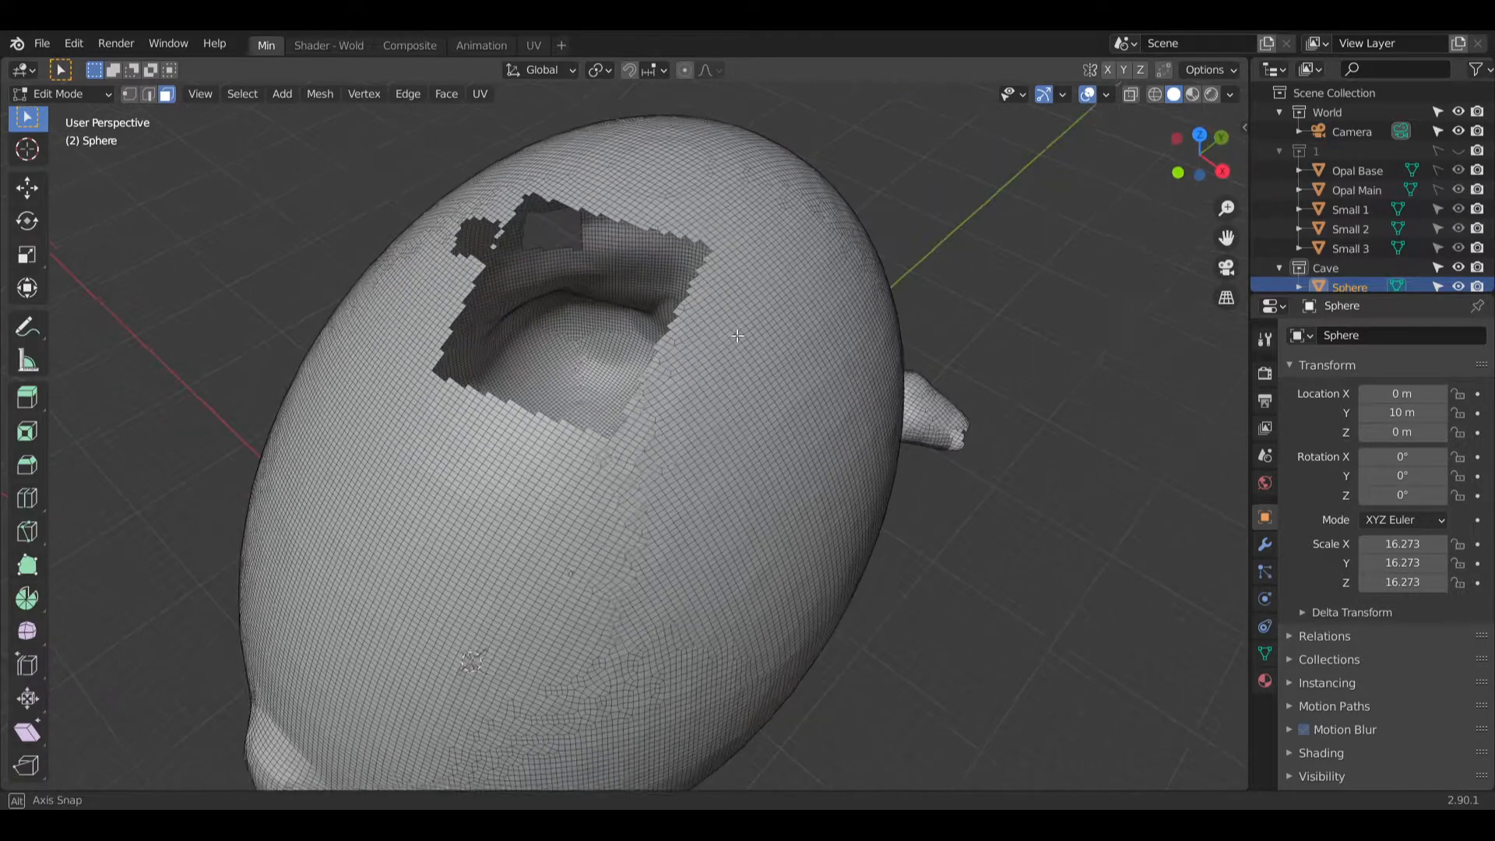
pyautogui.scroll(5, 506, 248)
pyautogui.scroll(-6, 505, 242)
pyautogui.scroll(1, 489, 223)
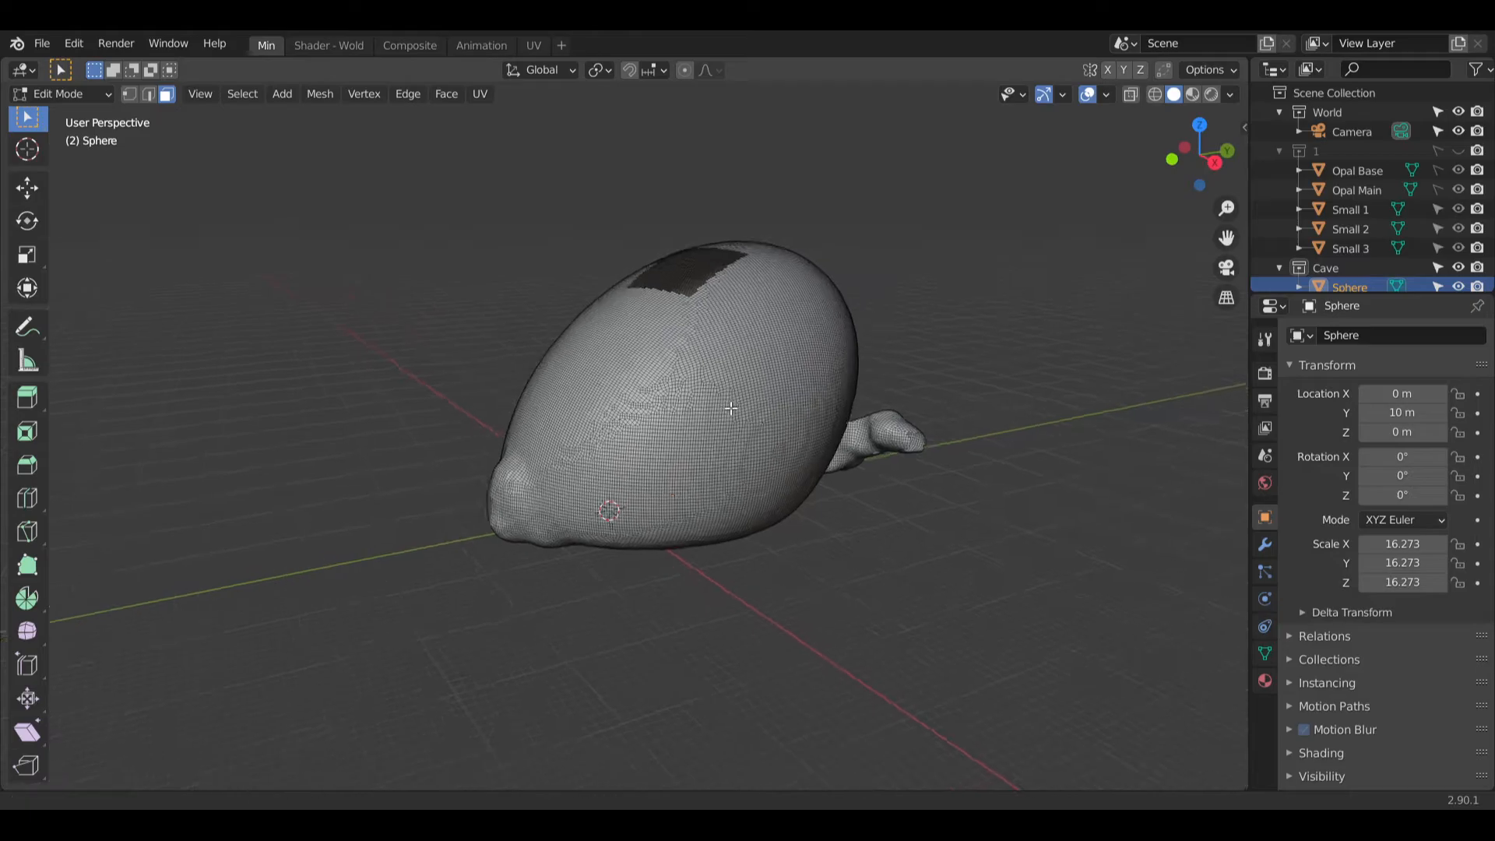
pyautogui.moveTo(730, 408); pyautogui.dragTo(565, 366, button='middle')
pyautogui.press('b')
pyautogui.moveTo(547, 360); pyautogui.dragTo(723, 387)
pyautogui.press('x')
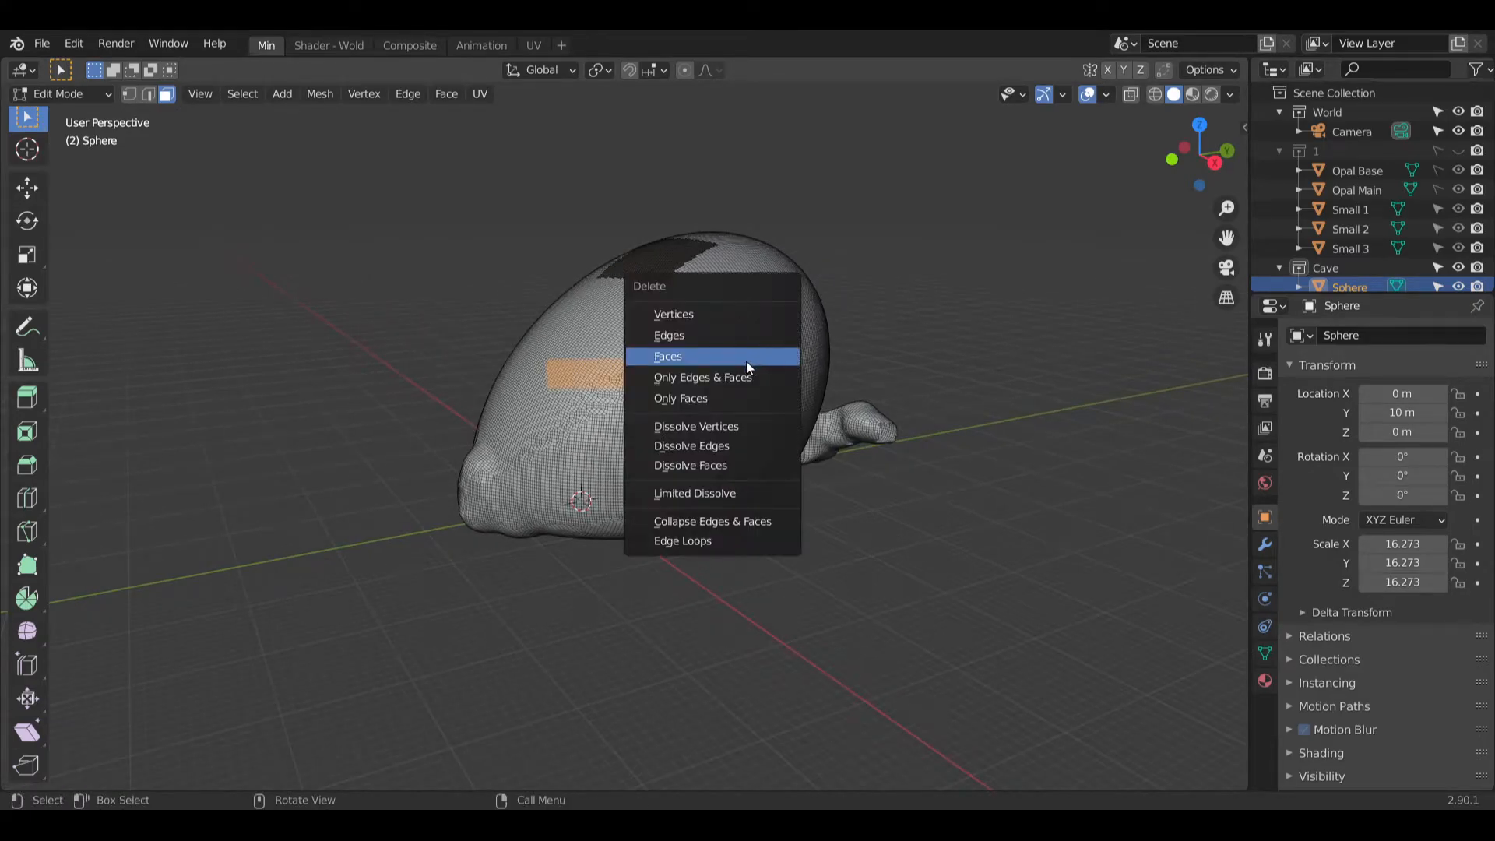
pyautogui.click(746, 361)
# Step: View the cave interior through the camera and return the sphere to Sculpt Mode
pyautogui.moveTo(746, 361); pyautogui.dragTo(566, 239, button='middle')
pyautogui.press('KP_0')
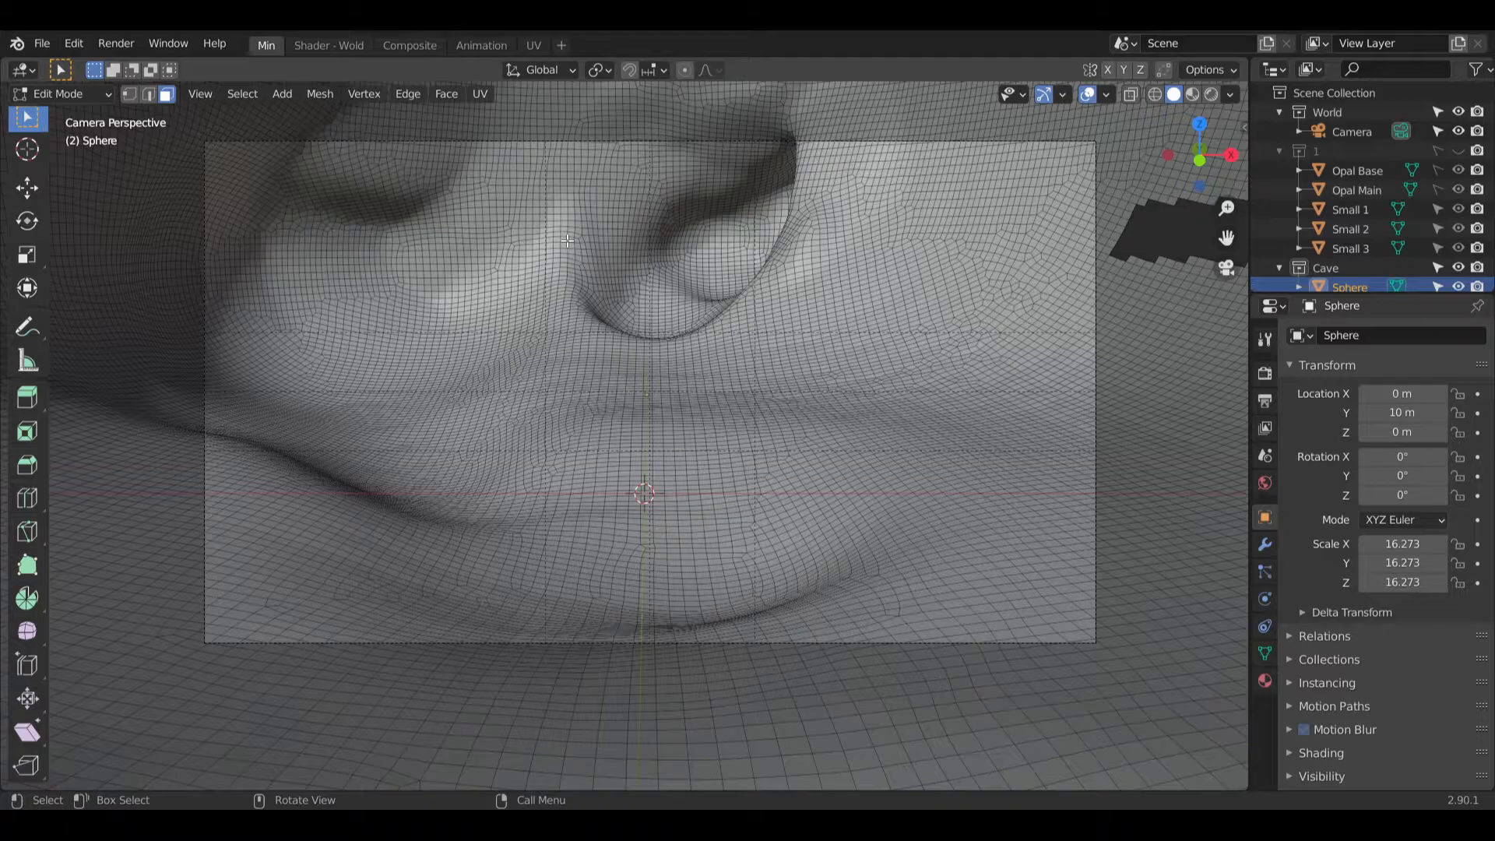
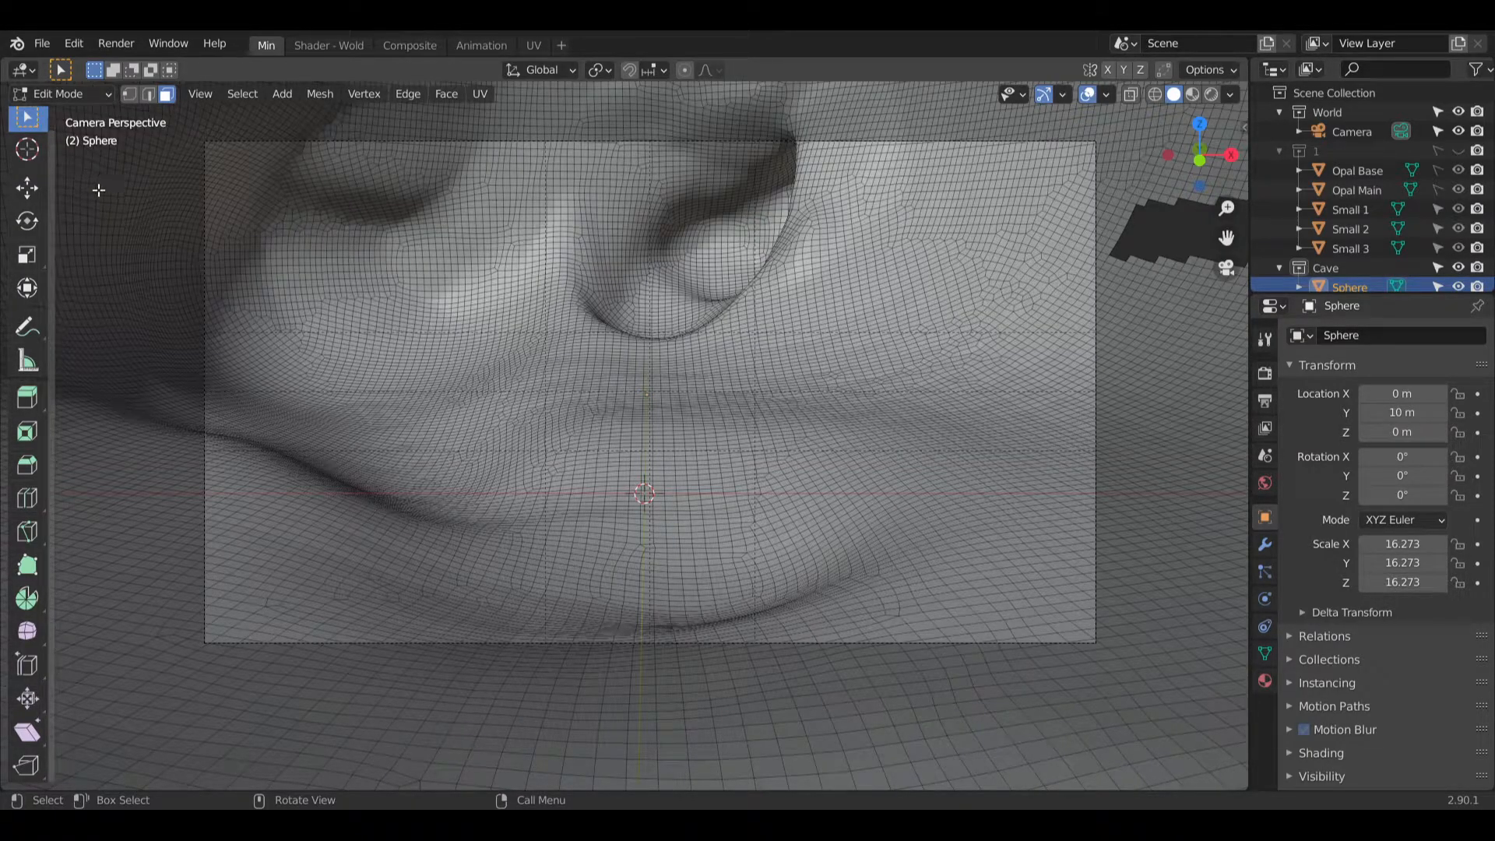
pyautogui.click(74, 95)
pyautogui.click(87, 157)
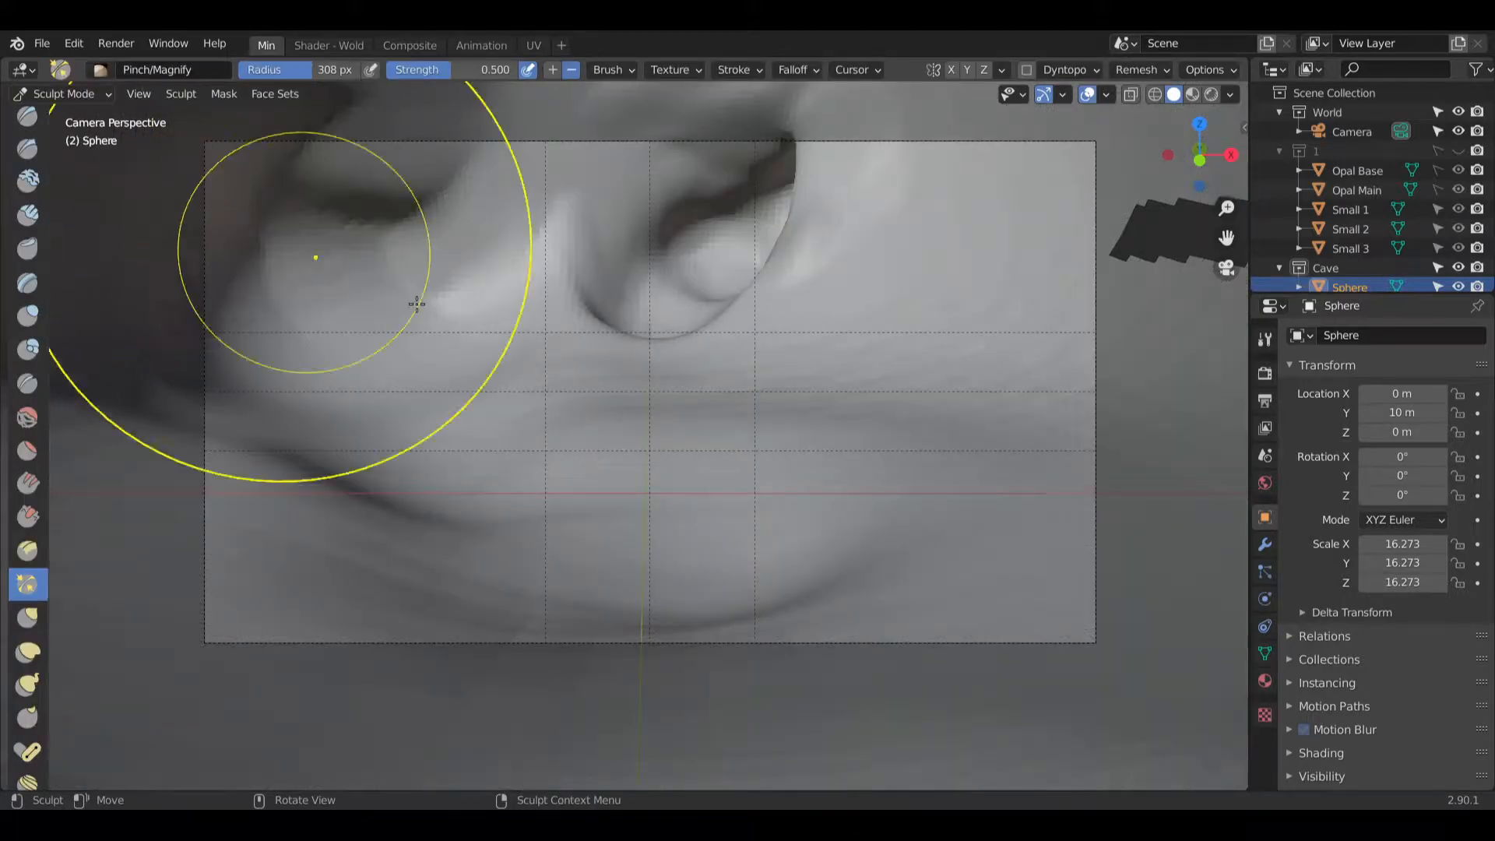
# Step: Try a voxel remesh on the opened cave mesh and inspect it from inside and outside
pyautogui.scroll(-2, 627, 364)
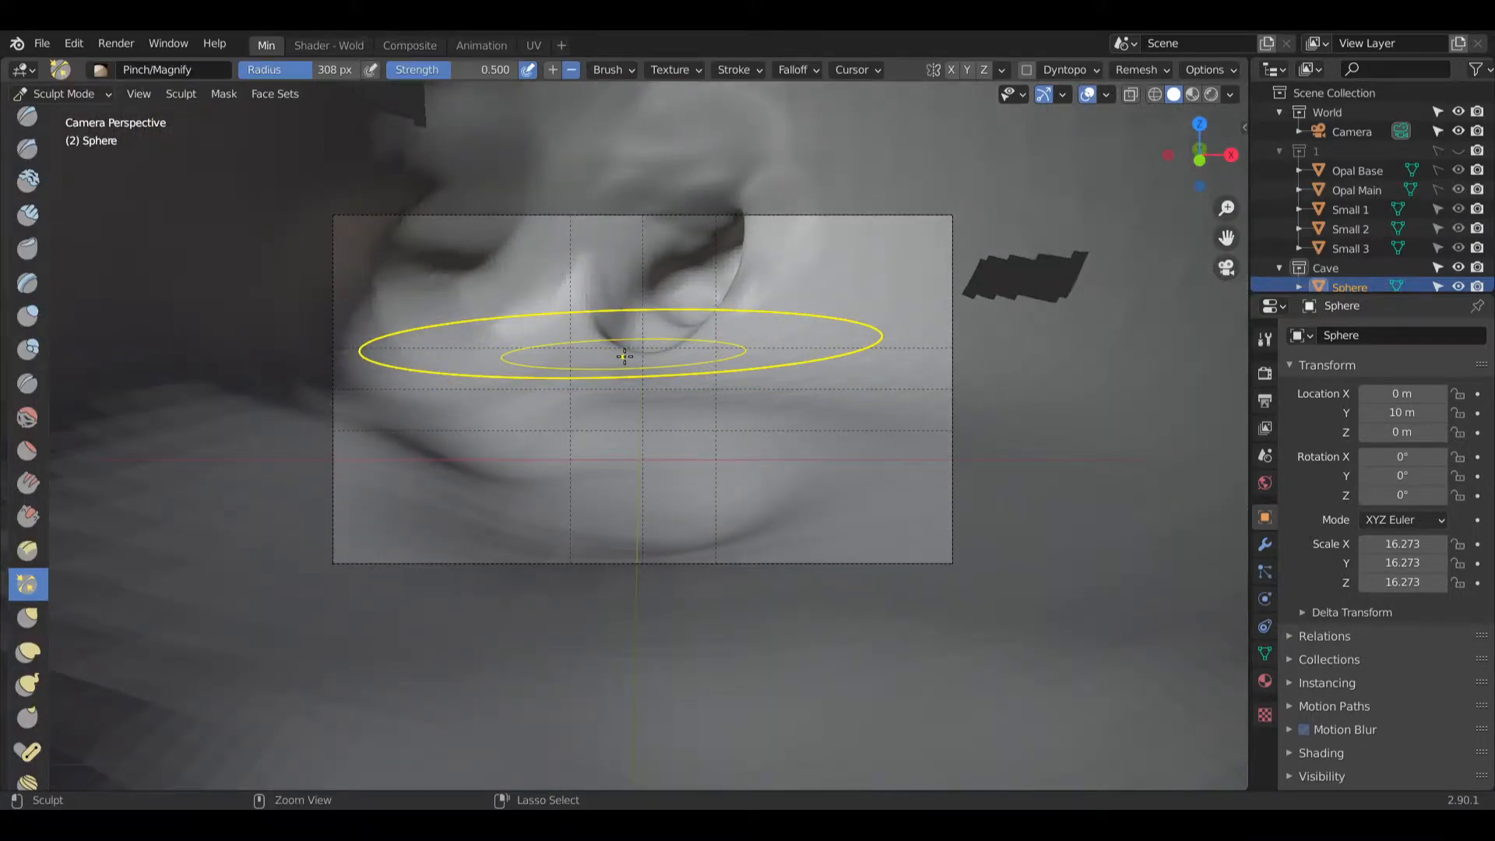
pyautogui.hotkey('ctrl', 'r')
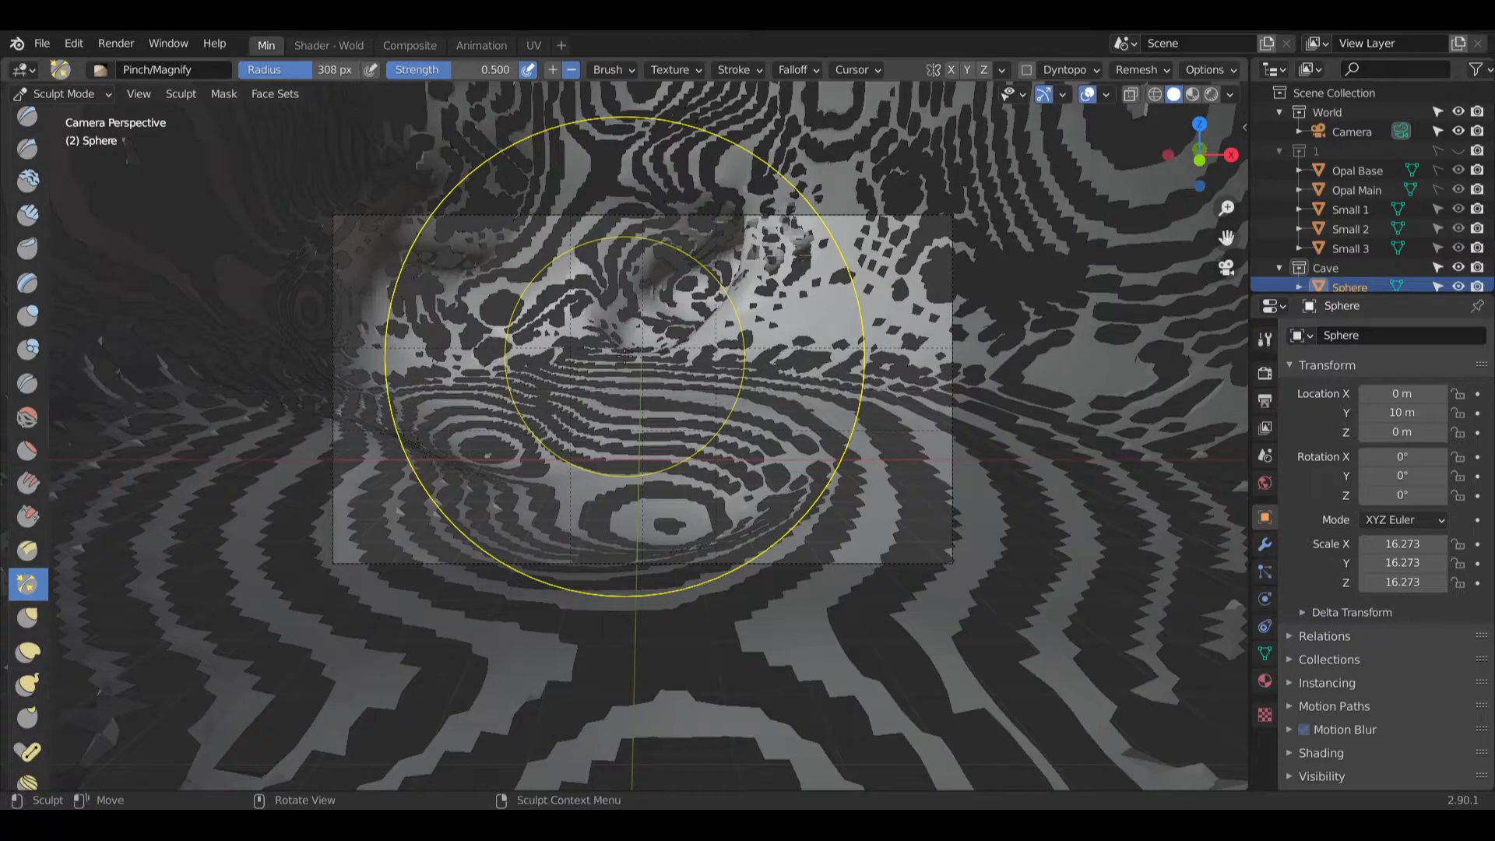
pyautogui.scroll(-5, 625, 355)
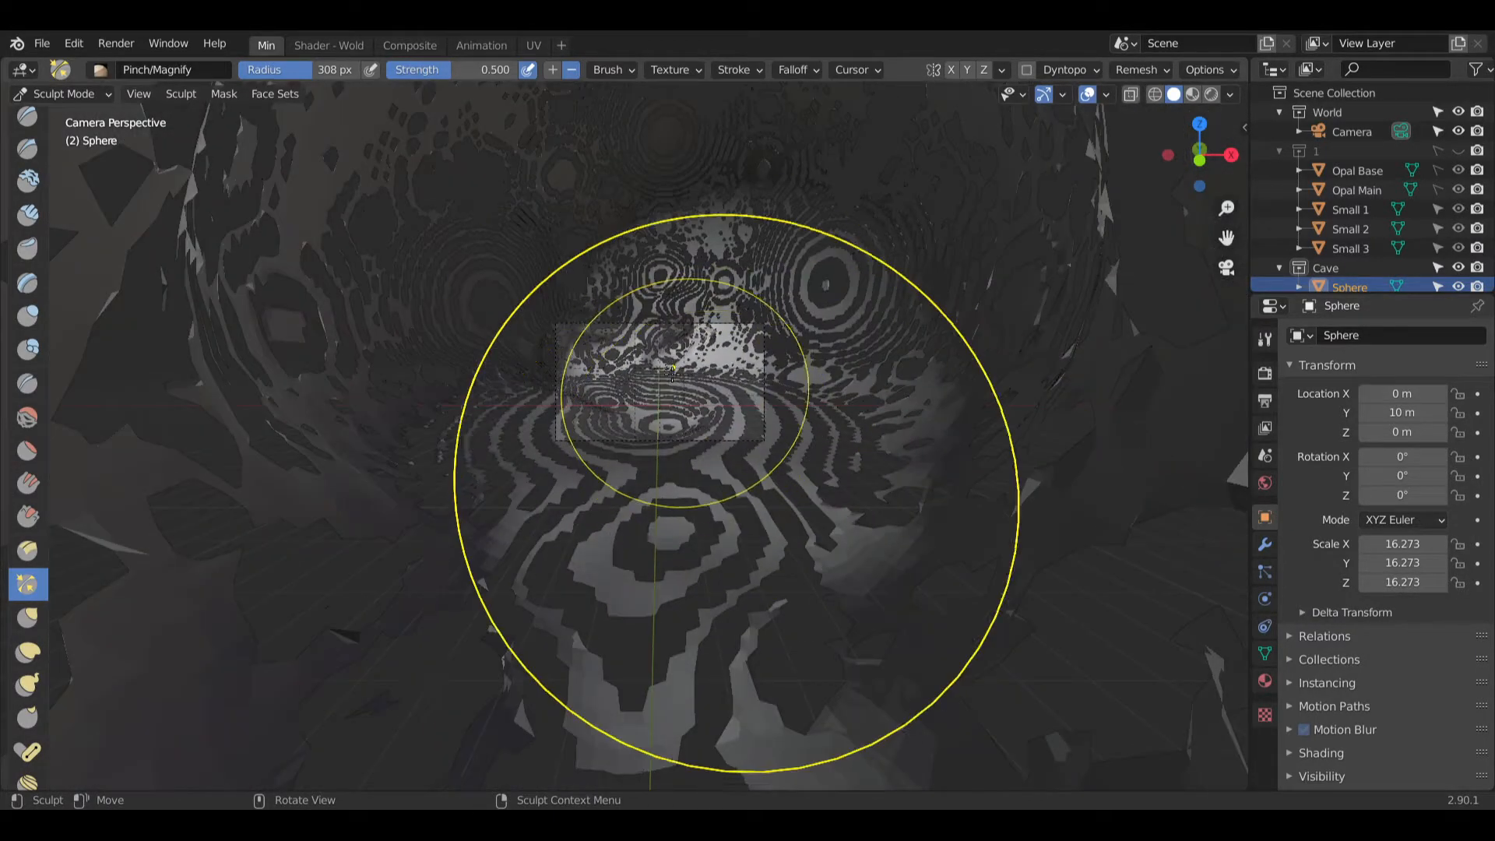
pyautogui.keyDown('shift'); pyautogui.moveTo(551, 352); pyautogui.dragTo(1067, 405, button='middle'); pyautogui.keyUp('shift')
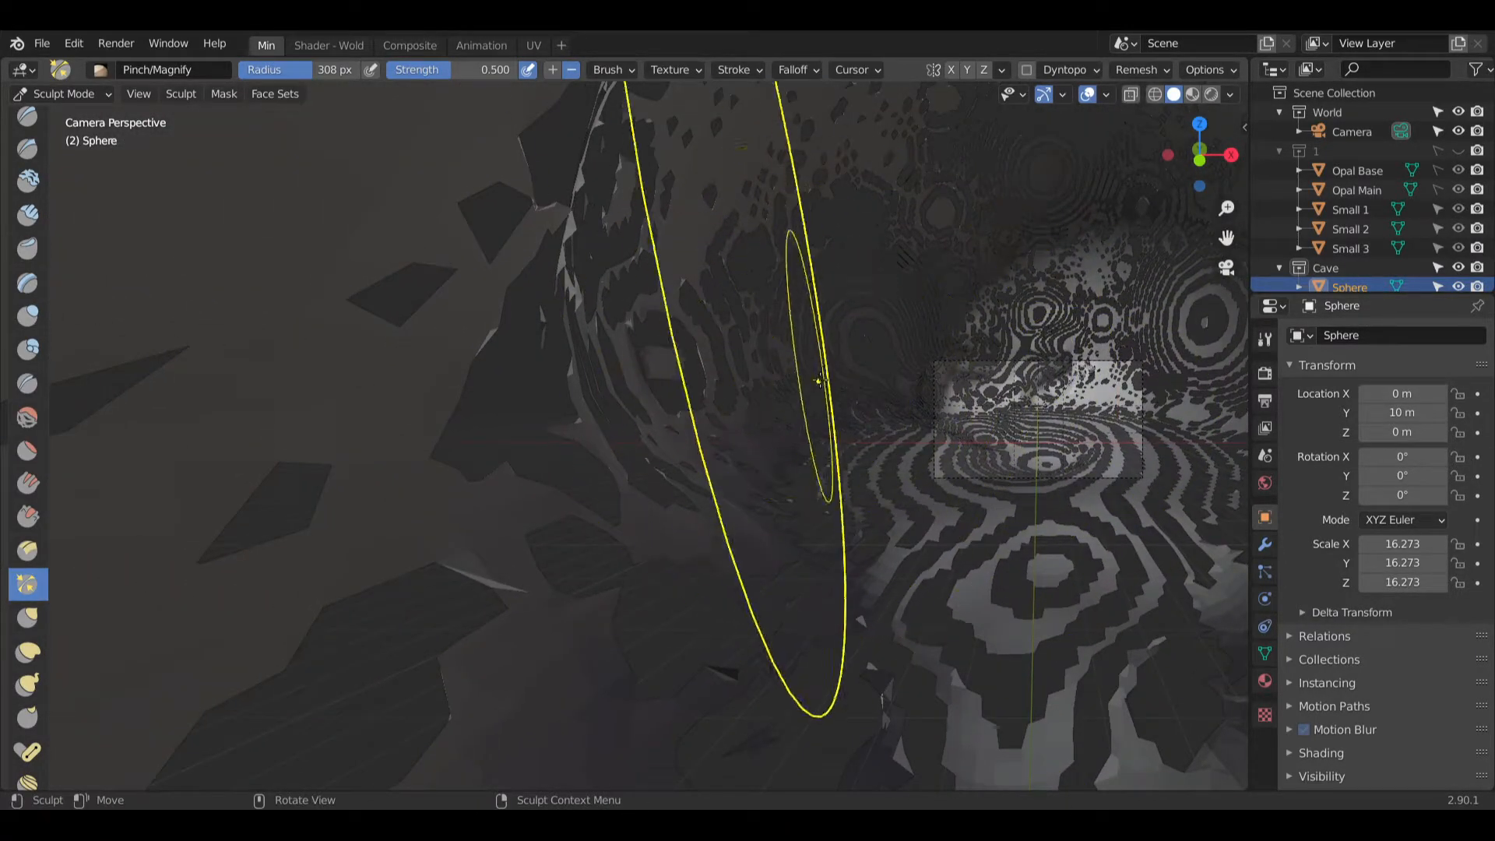
pyautogui.moveTo(825, 389); pyautogui.dragTo(210, 451, button='middle')
pyautogui.scroll(-7, 784, 432)
pyautogui.scroll(5, 748, 425)
pyautogui.moveTo(1000, 471); pyautogui.dragTo(774, 480, button='middle')
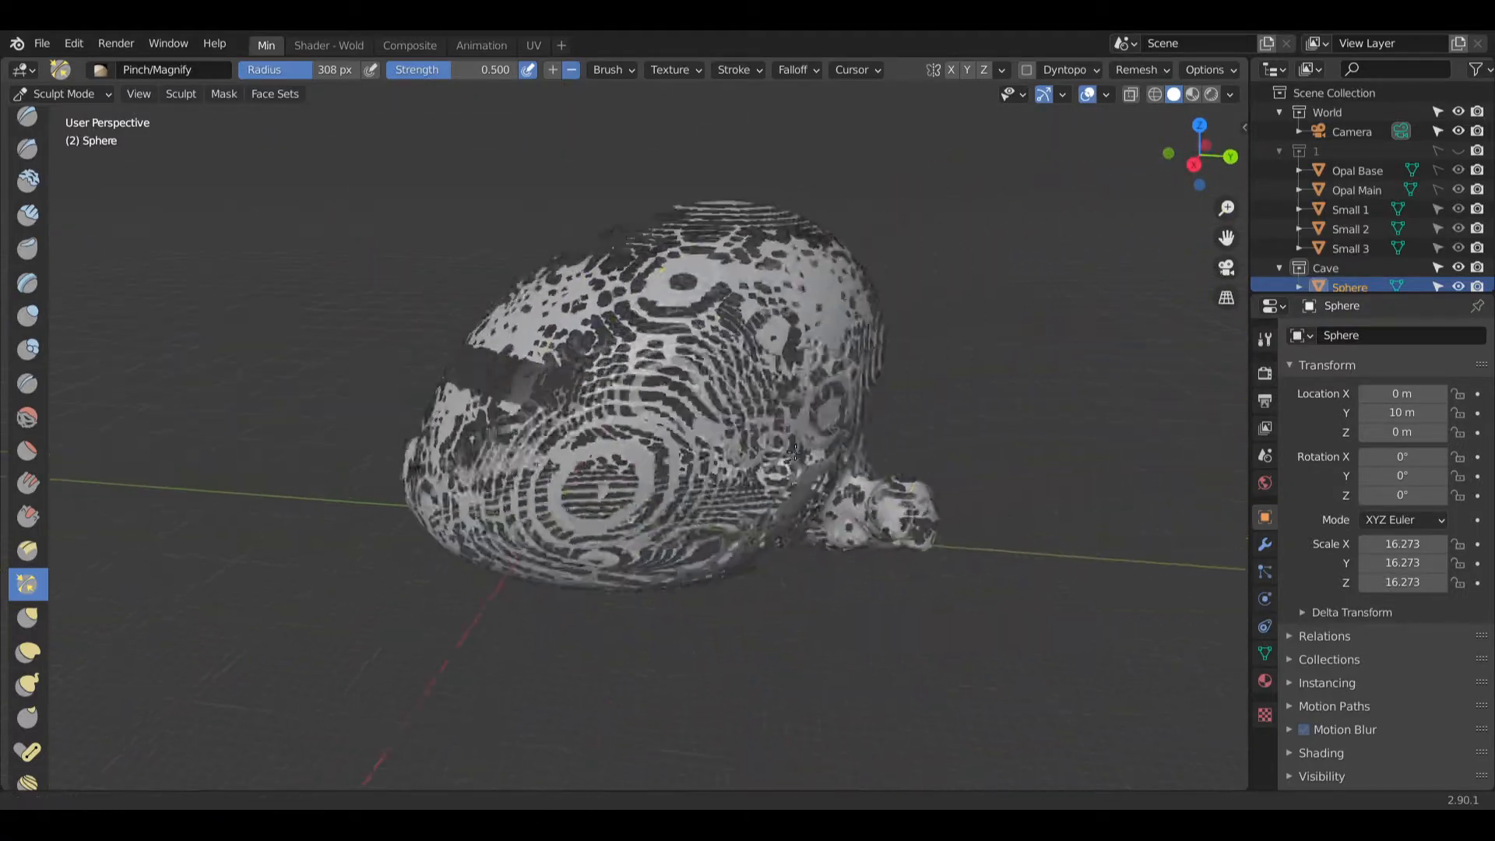
pyautogui.scroll(6, 651, 448)
# Step: Smooth the jagged rim of the long side opening using the Smooth brush at strength 0.174
pyautogui.moveTo(650, 448); pyautogui.dragTo(668, 447, button='middle')
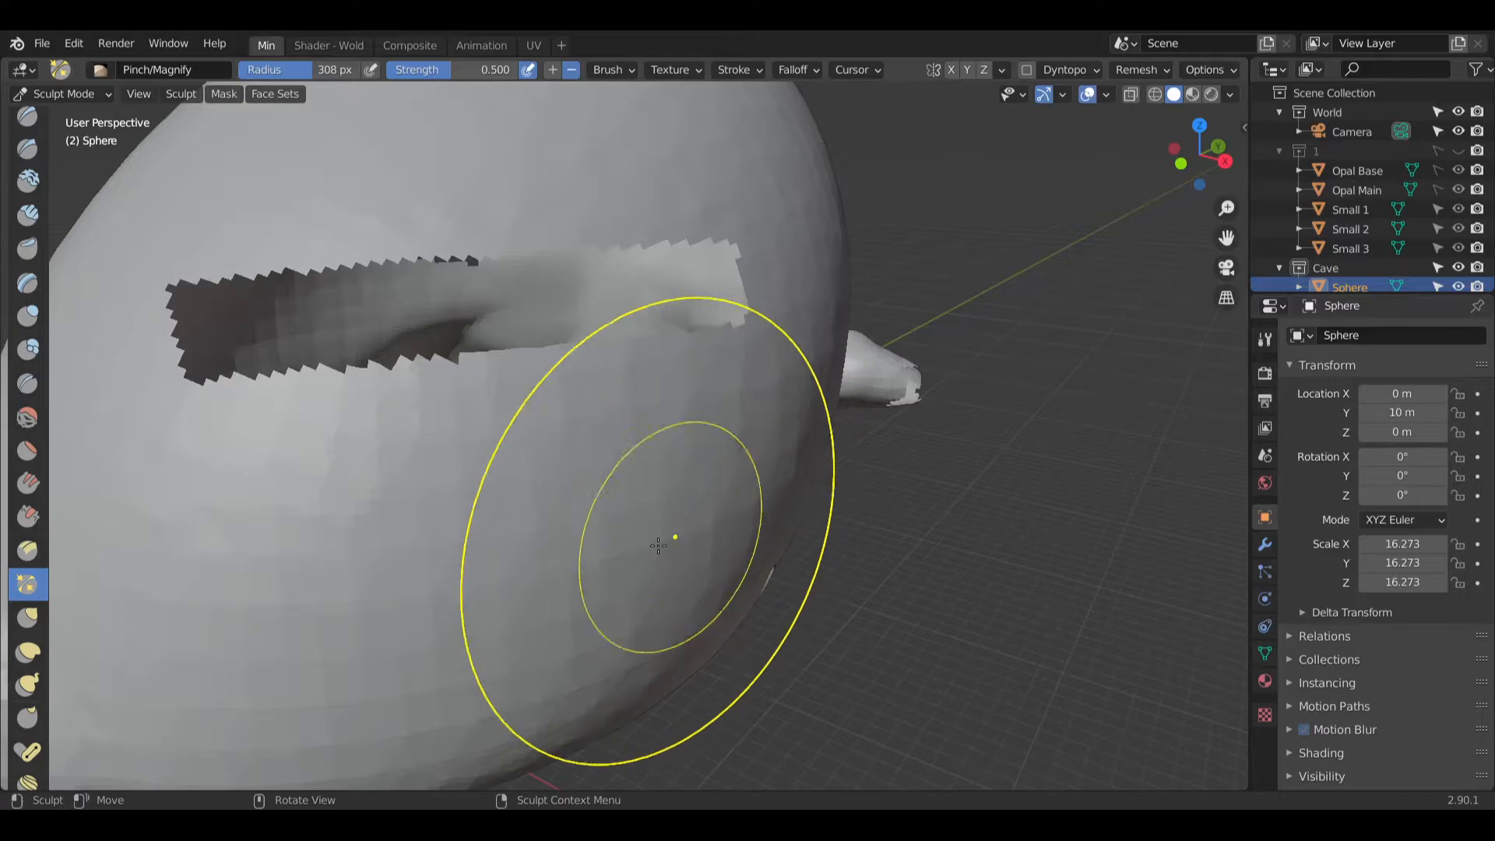
pyautogui.moveTo(517, 534); pyautogui.dragTo(884, 409, button='middle')
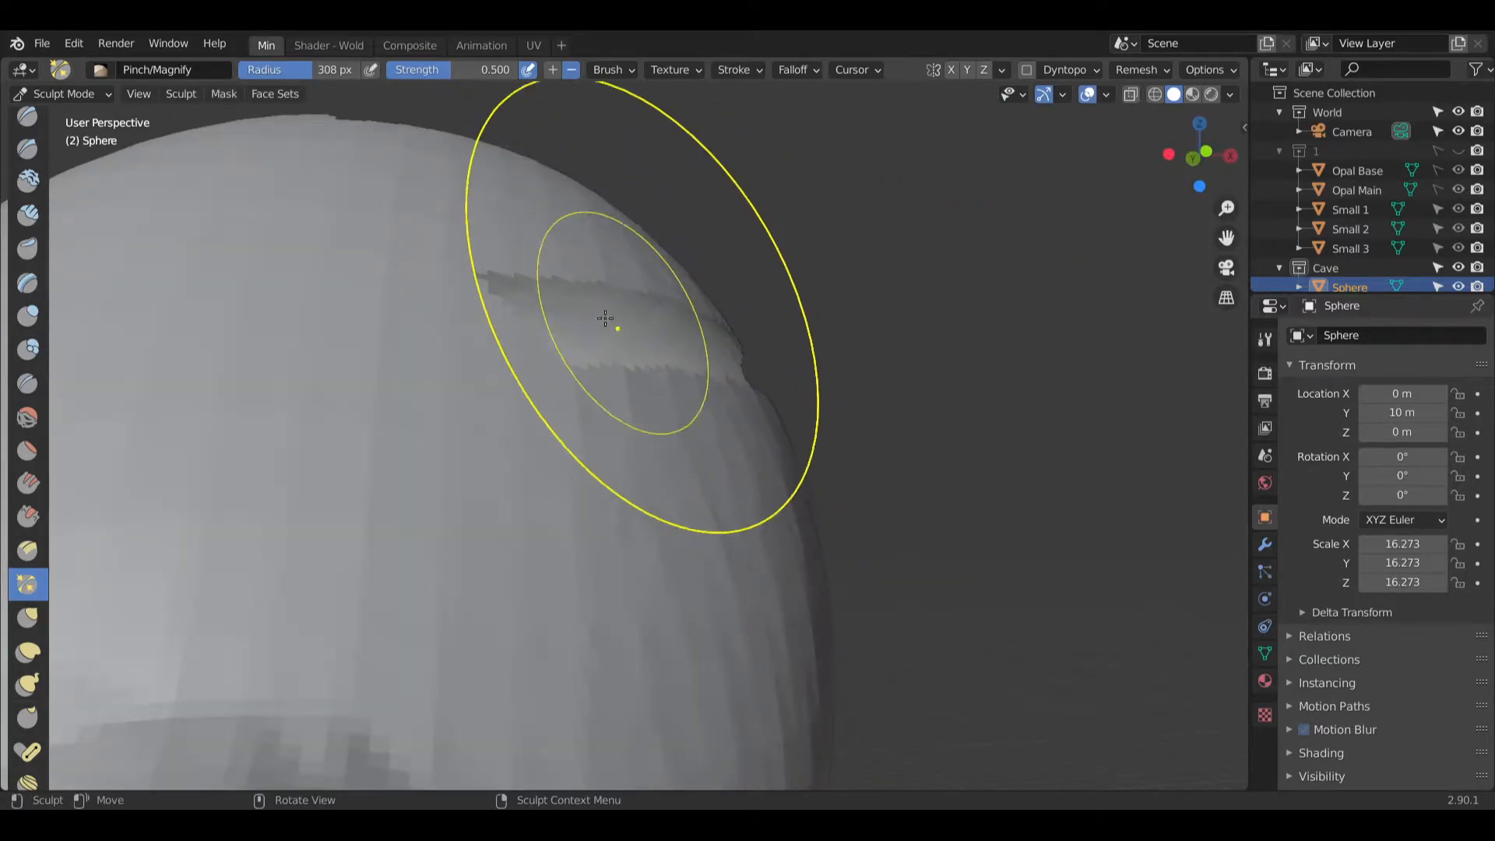
pyautogui.moveTo(579, 288); pyautogui.dragTo(572, 279, button='middle')
pyautogui.scroll(1, 23, 229)
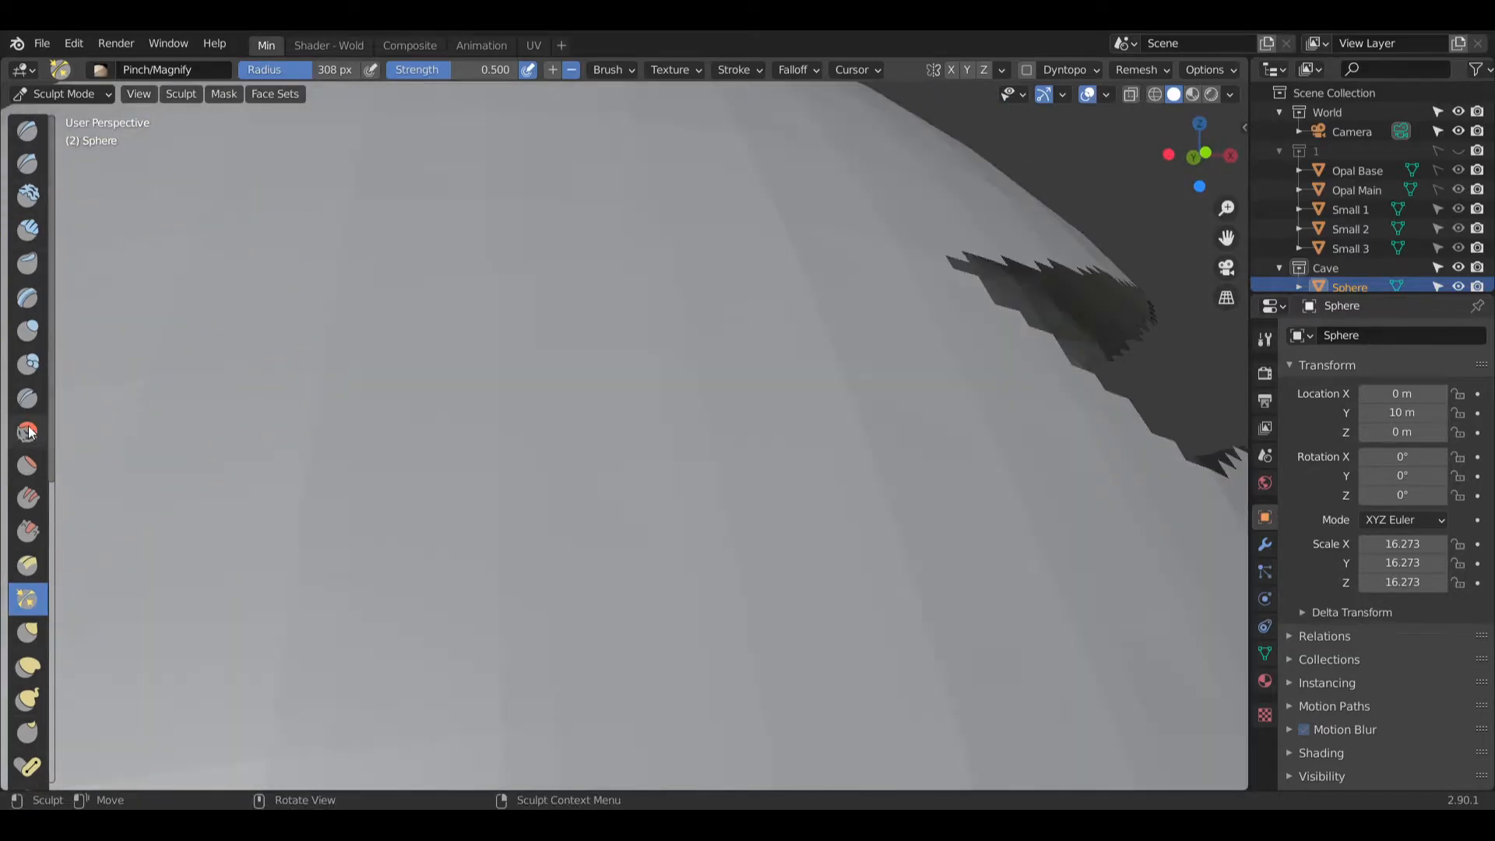
pyautogui.click(28, 431)
pyautogui.moveTo(824, 394)
pyautogui.mouseDown(button='middle')
pyautogui.moveTo(517, 524)
pyautogui.moveTo(475, 379)
pyautogui.mouseUp(button='middle')
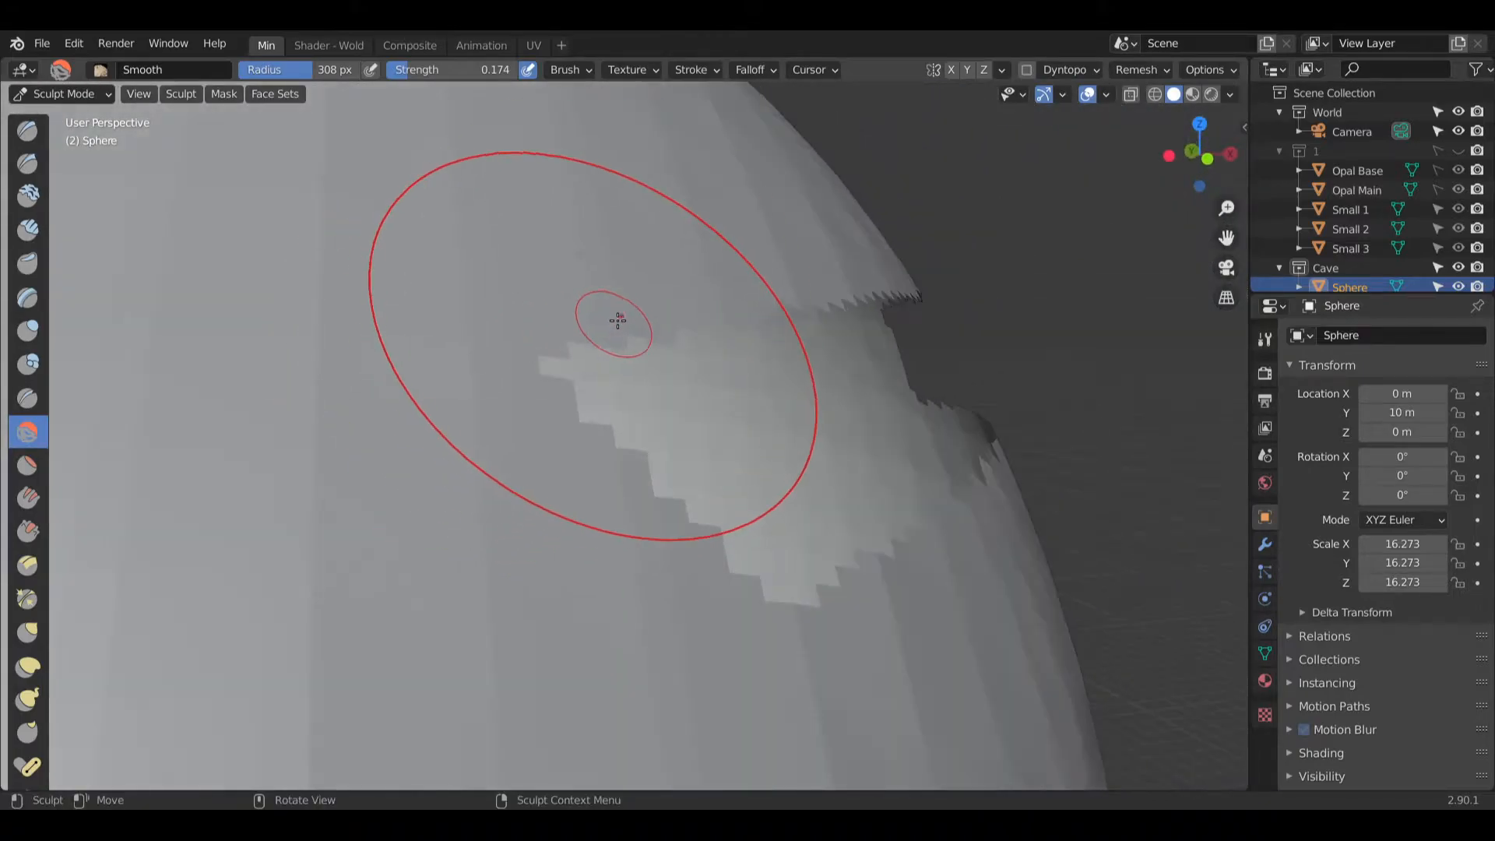
pyautogui.moveTo(600, 317)
pyautogui.mouseDown()
pyautogui.moveTo(577, 329)
pyautogui.moveTo(587, 348)
pyautogui.mouseUp()
pyautogui.moveTo(672, 330)
pyautogui.mouseDown()
pyautogui.moveTo(628, 340)
pyautogui.moveTo(667, 327)
pyautogui.moveTo(557, 450)
pyautogui.moveTo(584, 397)
pyautogui.mouseUp()
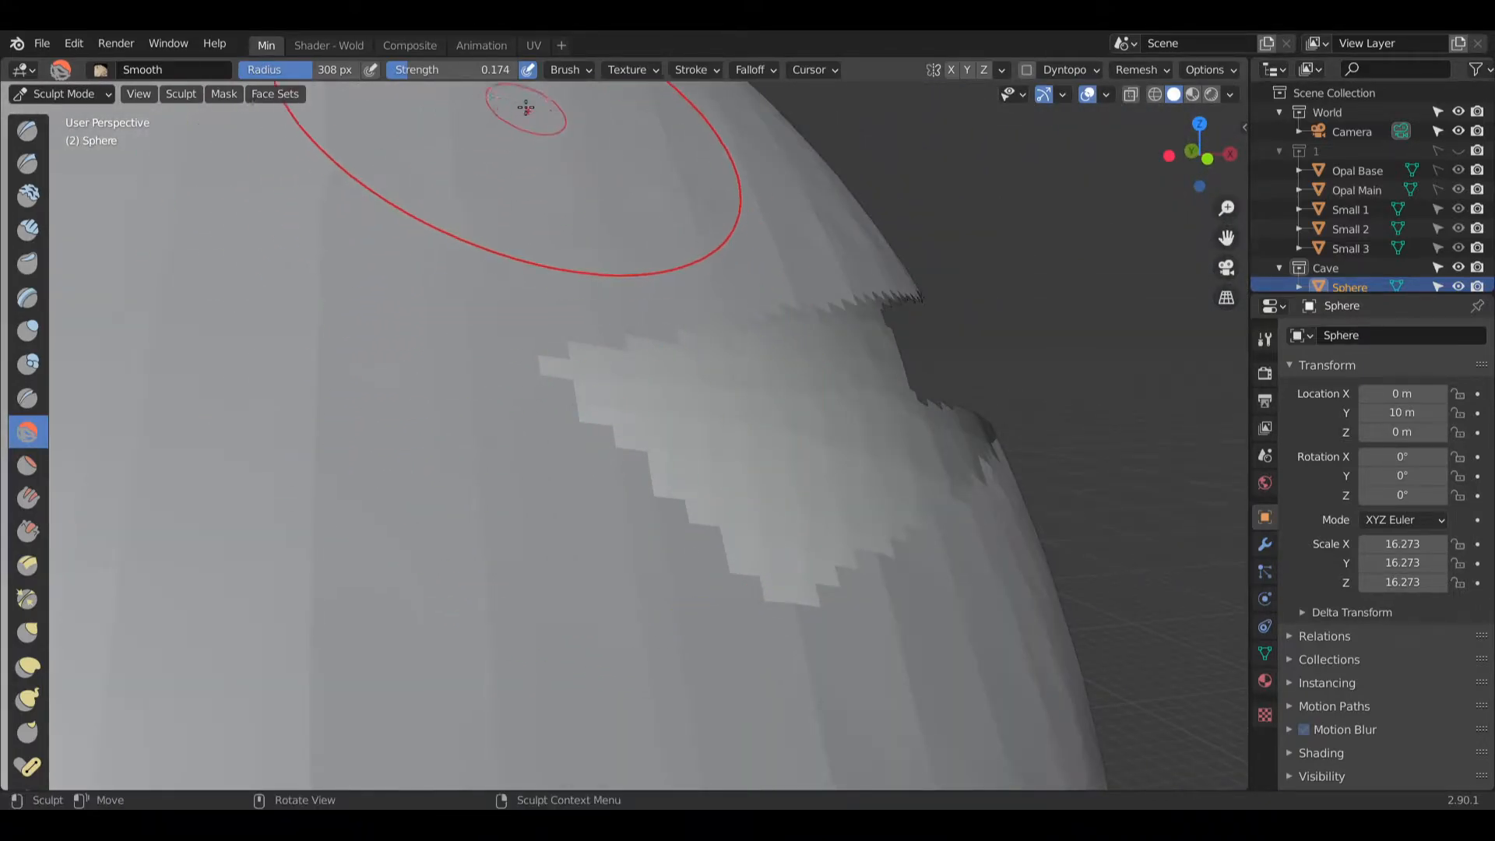
# Step: Set the Smooth brush strength to 0.507 and try smoothing the jagged rim around the long side opening
pyautogui.moveTo(459, 70); pyautogui.dragTo(509, 70)
pyautogui.moveTo(579, 305)
pyautogui.mouseDown()
pyautogui.moveTo(610, 327)
pyautogui.moveTo(659, 325)
pyautogui.mouseUp()
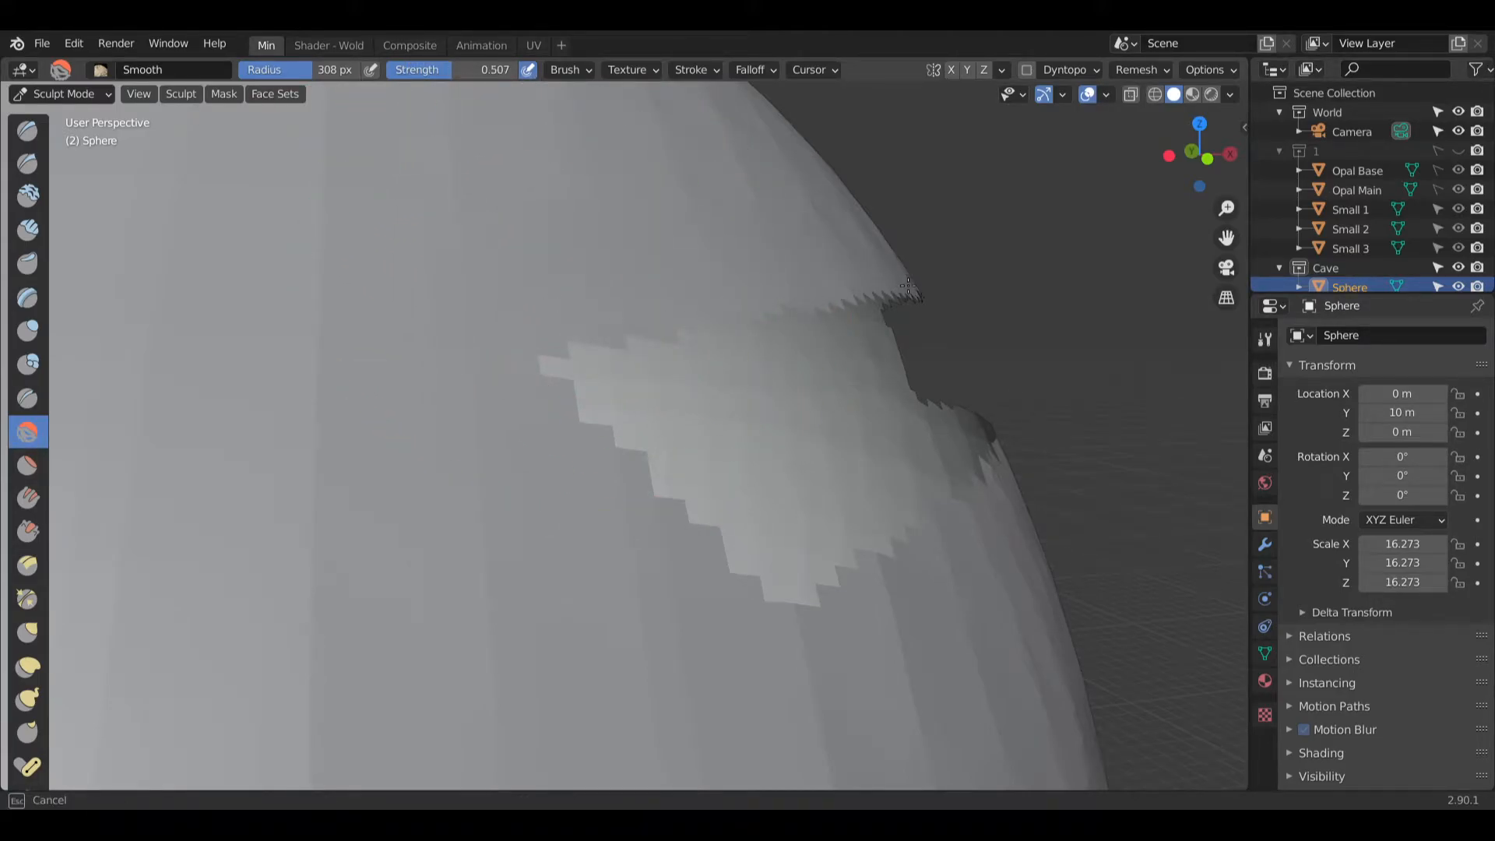
pyautogui.moveTo(854, 301); pyautogui.dragTo(882, 325)
pyautogui.moveTo(883, 325); pyautogui.dragTo(778, 333, button='middle')
pyautogui.moveTo(657, 460); pyautogui.dragTo(759, 575)
pyautogui.moveTo(767, 578)
pyautogui.mouseDown(button='middle')
pyautogui.moveTo(677, 574)
pyautogui.moveTo(740, 543)
pyautogui.mouseUp(button='middle')
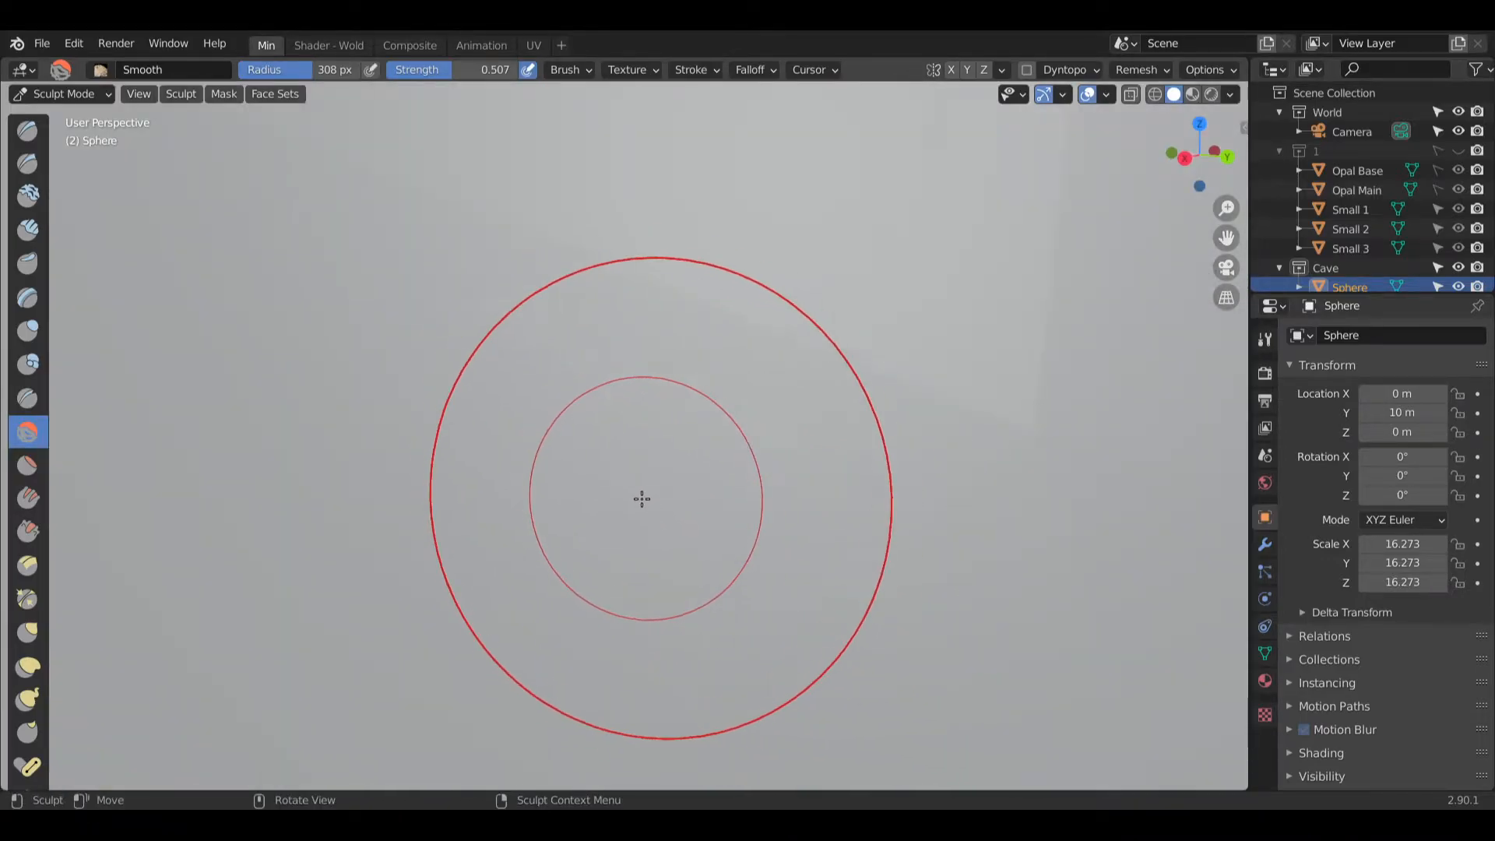
pyautogui.moveTo(571, 463); pyautogui.dragTo(652, 423, button='middle')
pyautogui.moveTo(652, 424); pyautogui.dragTo(535, 351)
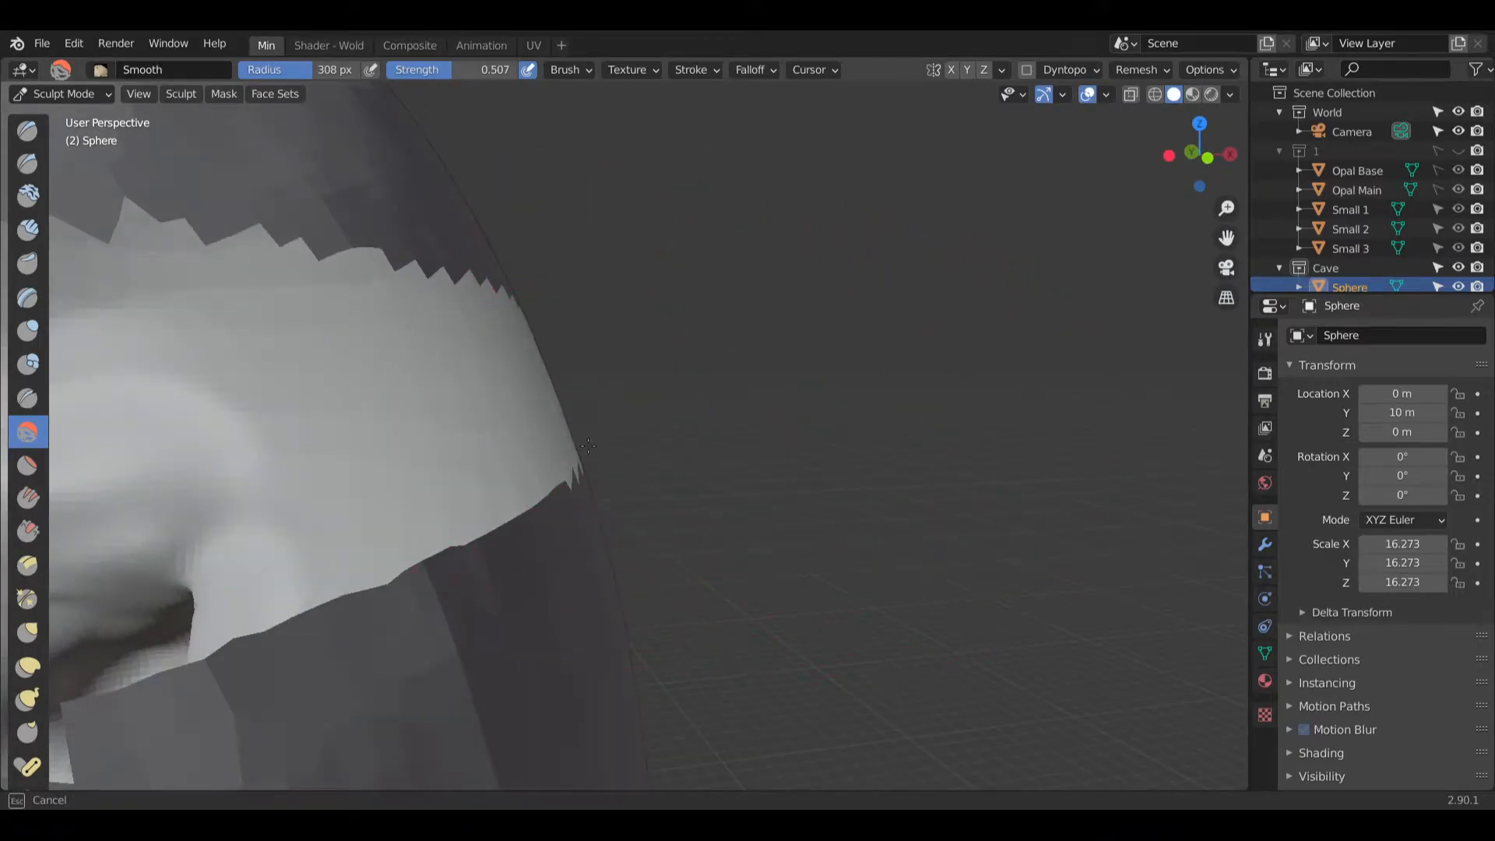
pyautogui.moveTo(588, 446); pyautogui.dragTo(589, 426)
pyautogui.moveTo(589, 427); pyautogui.dragTo(506, 424, button='middle')
pyautogui.moveTo(522, 383)
pyautogui.mouseDown()
pyautogui.moveTo(496, 342)
pyautogui.moveTo(454, 337)
pyautogui.mouseUp()
pyautogui.moveTo(454, 336); pyautogui.dragTo(477, 303, button='middle')
pyautogui.moveTo(477, 304); pyautogui.dragTo(436, 350)
pyautogui.moveTo(436, 350)
pyautogui.mouseDown(button='middle')
pyautogui.moveTo(514, 311)
pyautogui.moveTo(567, 313)
pyautogui.mouseUp(button='middle')
pyautogui.moveTo(567, 313)
pyautogui.mouseDown()
pyautogui.moveTo(580, 302)
pyautogui.moveTo(450, 277)
pyautogui.mouseUp()
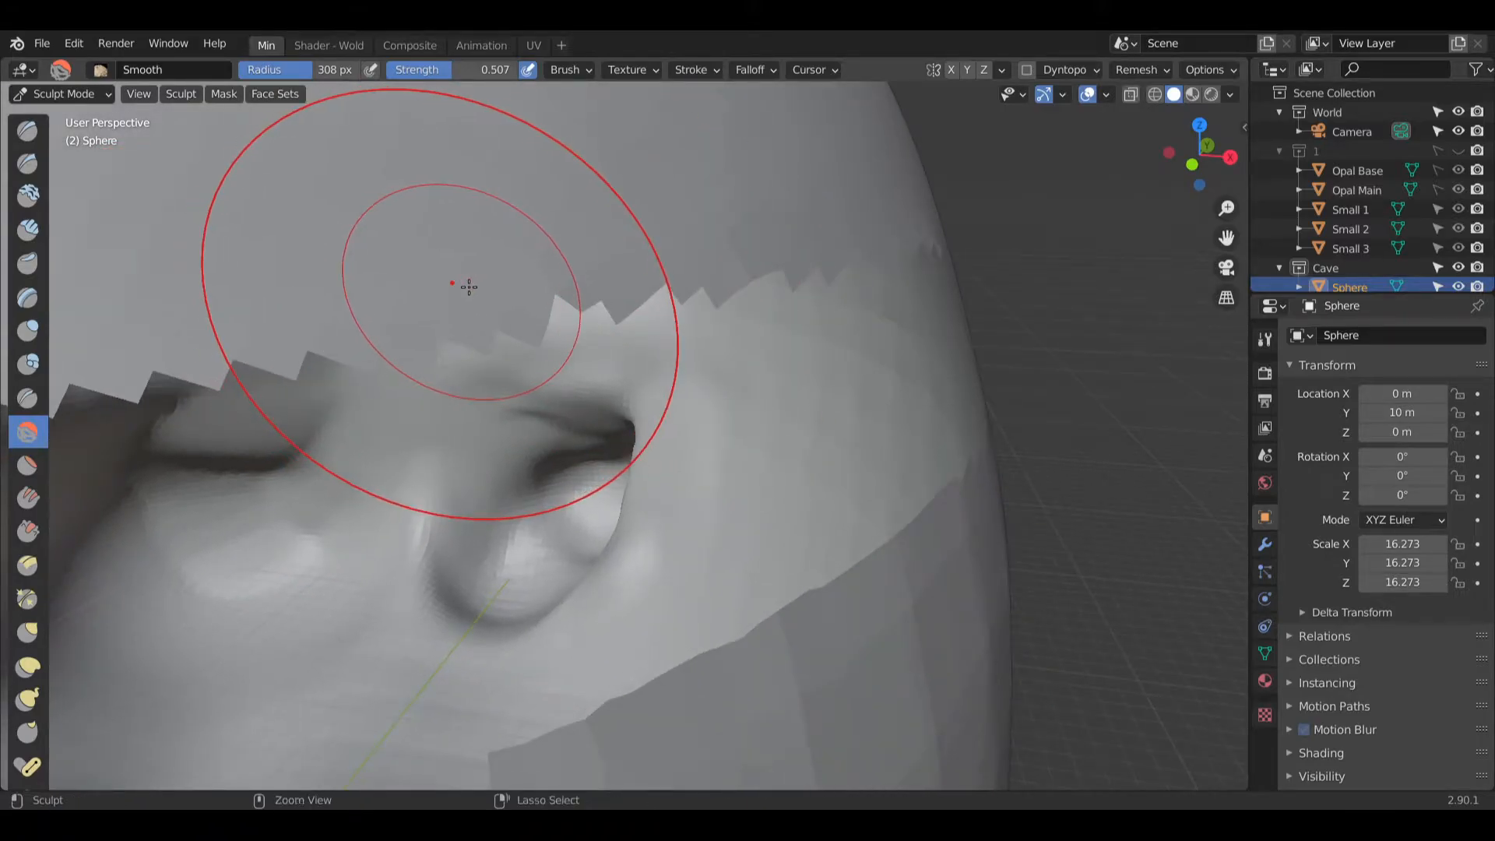
# Step: Undo the recent smoothing strokes on the side opening's rim and check the opening from several angles
pyautogui.hotkey('ctrl', 'z')
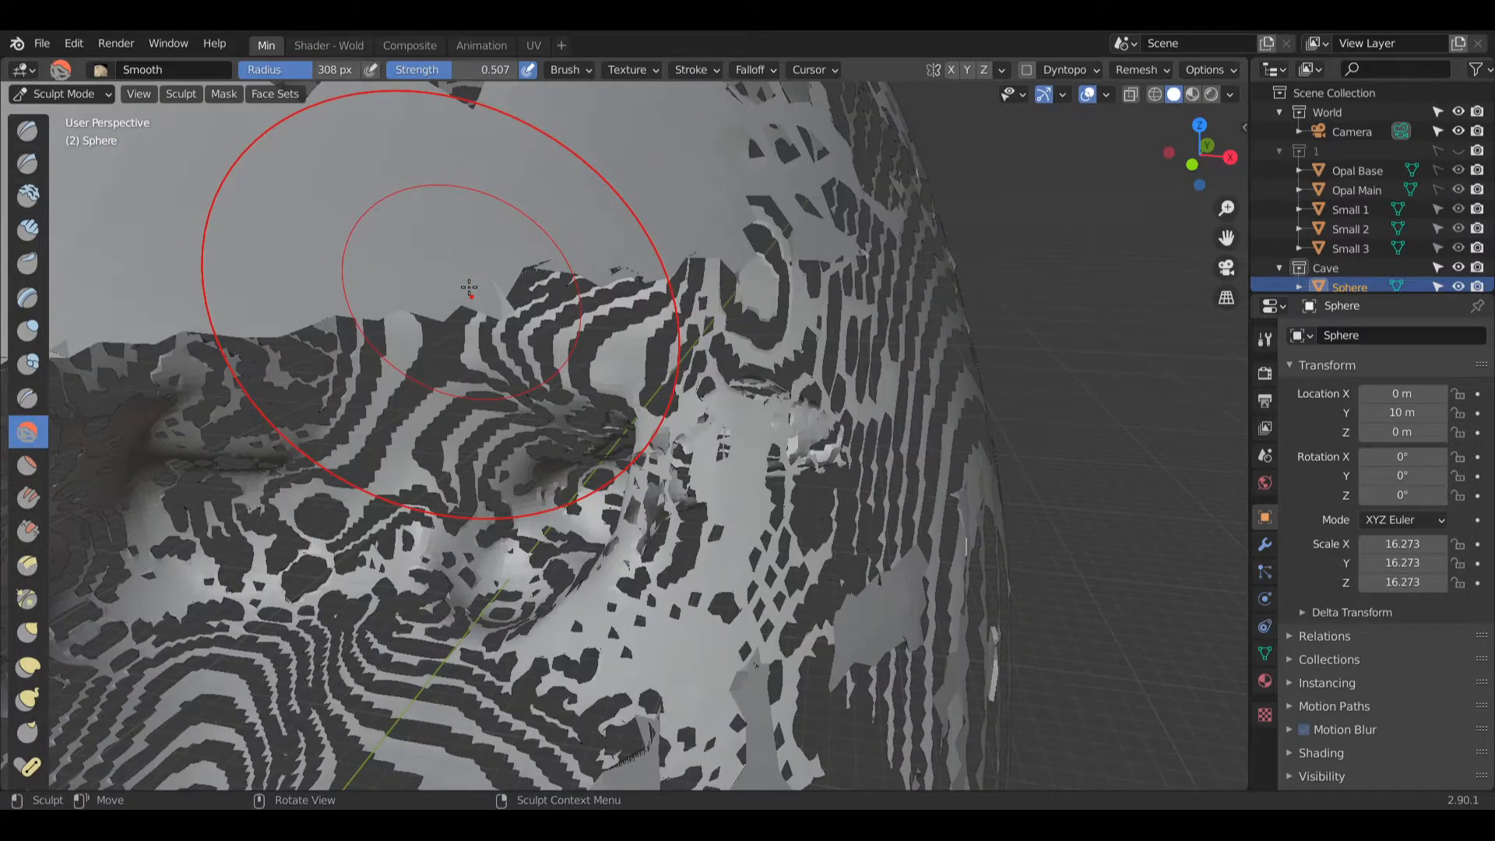
pyautogui.moveTo(470, 288); pyautogui.dragTo(589, 315, button='middle')
pyautogui.scroll(-4, 589, 317)
pyautogui.moveTo(896, 327); pyautogui.dragTo(809, 296, button='middle')
pyautogui.hotkey('ctrl', 'z')
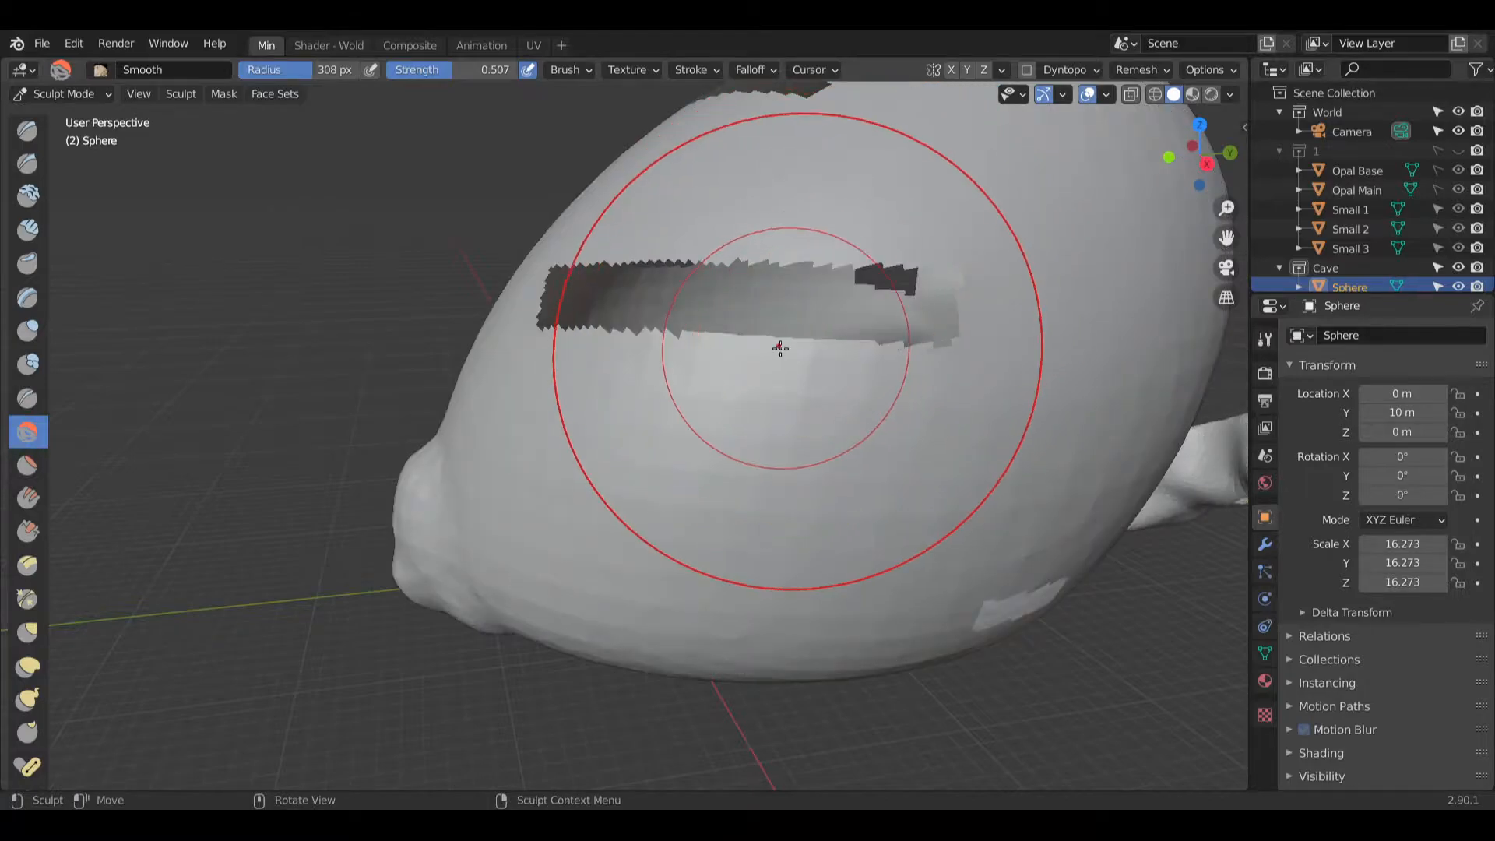
pyautogui.moveTo(780, 347); pyautogui.dragTo(887, 343, button='middle')
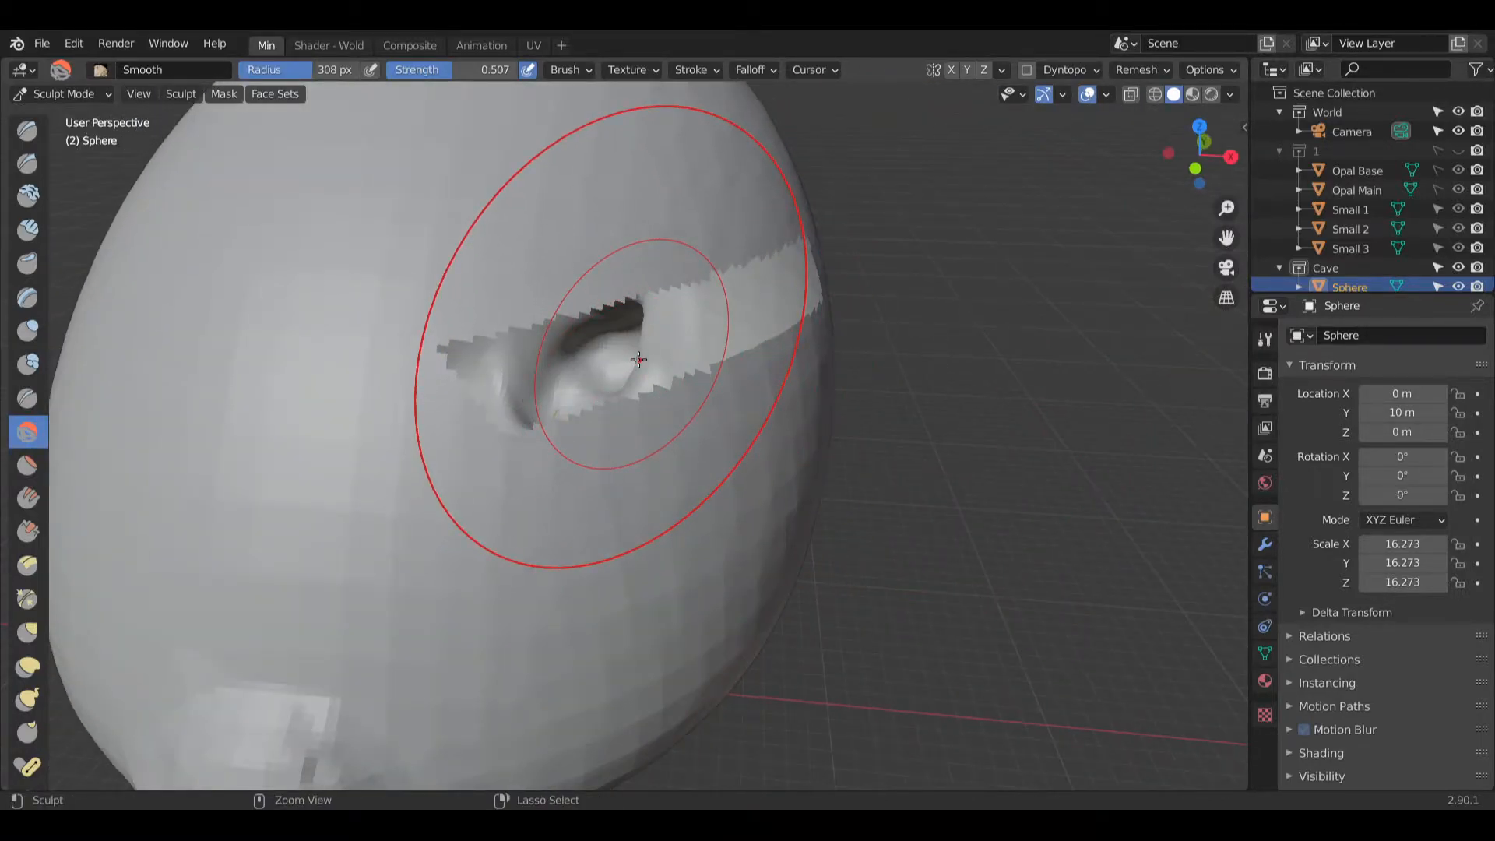
# Step: Enter Edit Mode on the sphere and reveal all hidden faces, including those at the protrusion's tip
pyautogui.press('Tab')
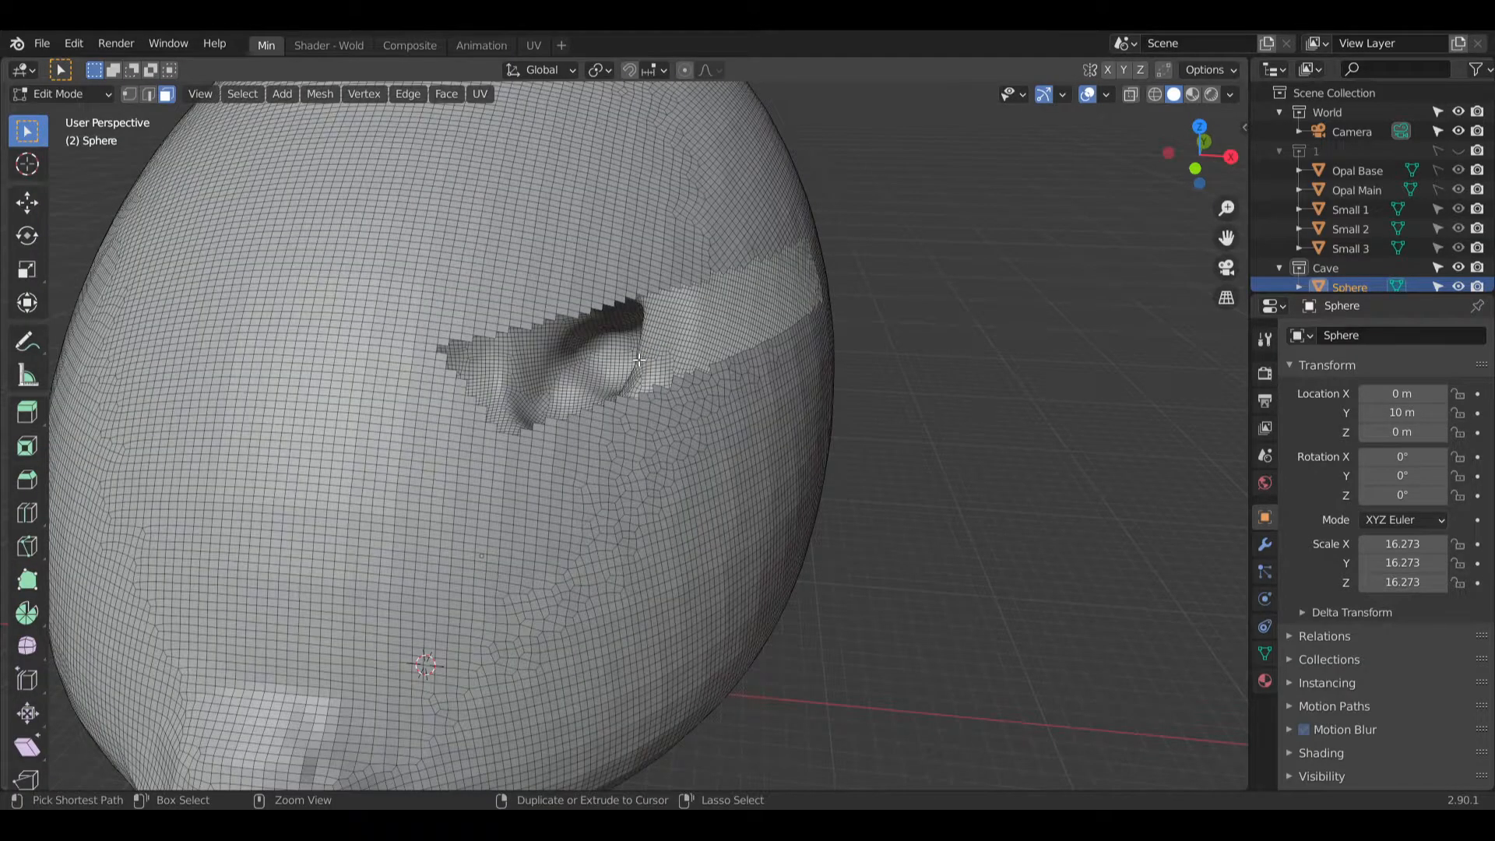
pyautogui.press('l')
pyautogui.press('h')
pyautogui.keyDown('ctrl'); pyautogui.moveTo(667, 352); pyautogui.dragTo(847, 287, button='middle'); pyautogui.keyUp('ctrl')
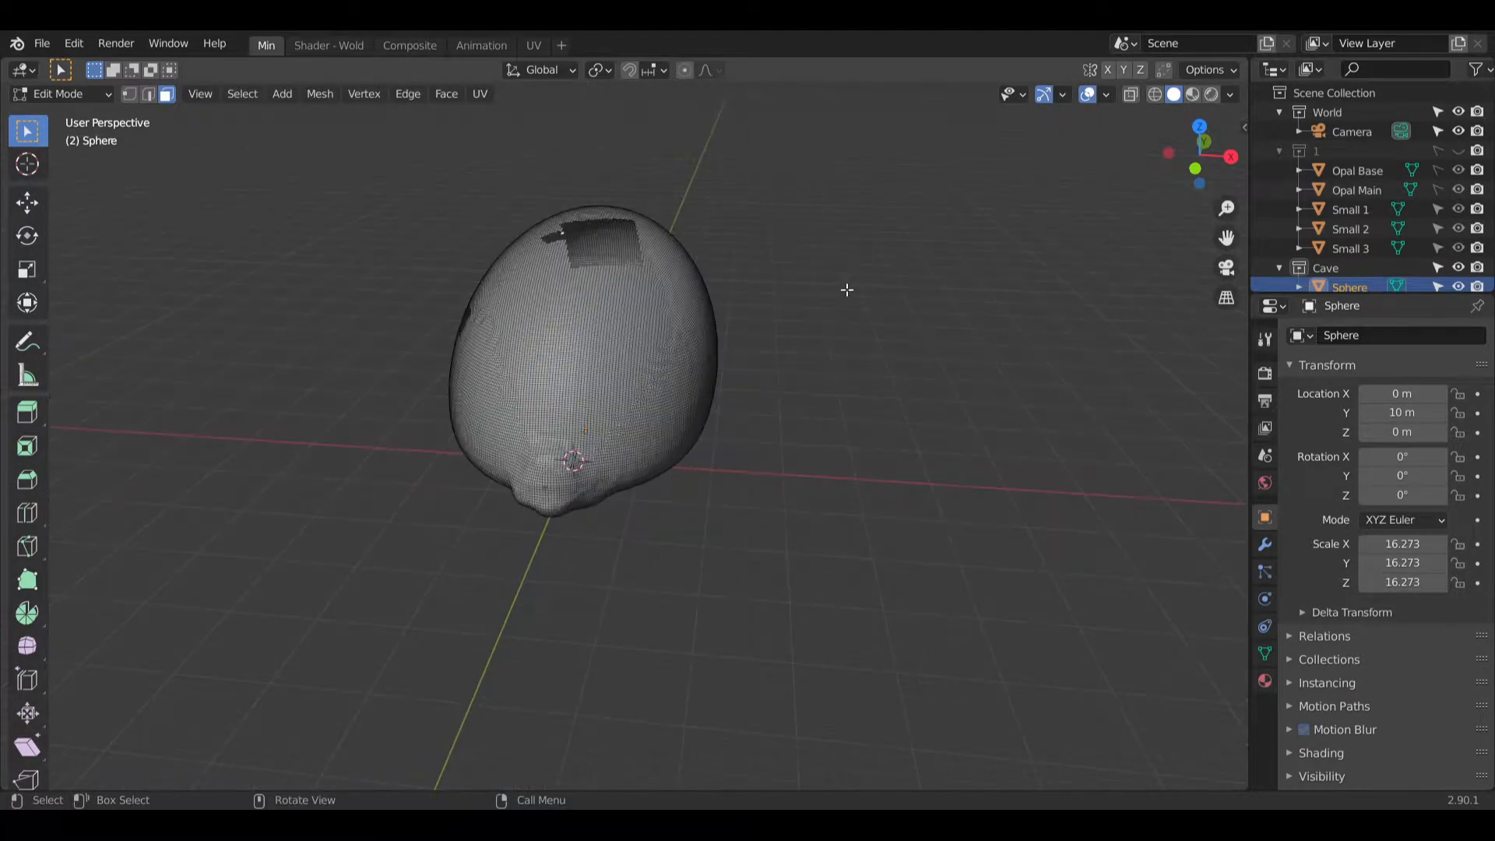
pyautogui.moveTo(996, 330); pyautogui.dragTo(459, 408, button='middle')
pyautogui.keyDown('ctrl'); pyautogui.moveTo(459, 409); pyautogui.dragTo(625, 449, button='middle'); pyautogui.keyUp('ctrl')
pyautogui.keyDown('ctrl'); pyautogui.moveTo(626, 449); pyautogui.dragTo(940, 430, button='middle'); pyautogui.keyUp('ctrl')
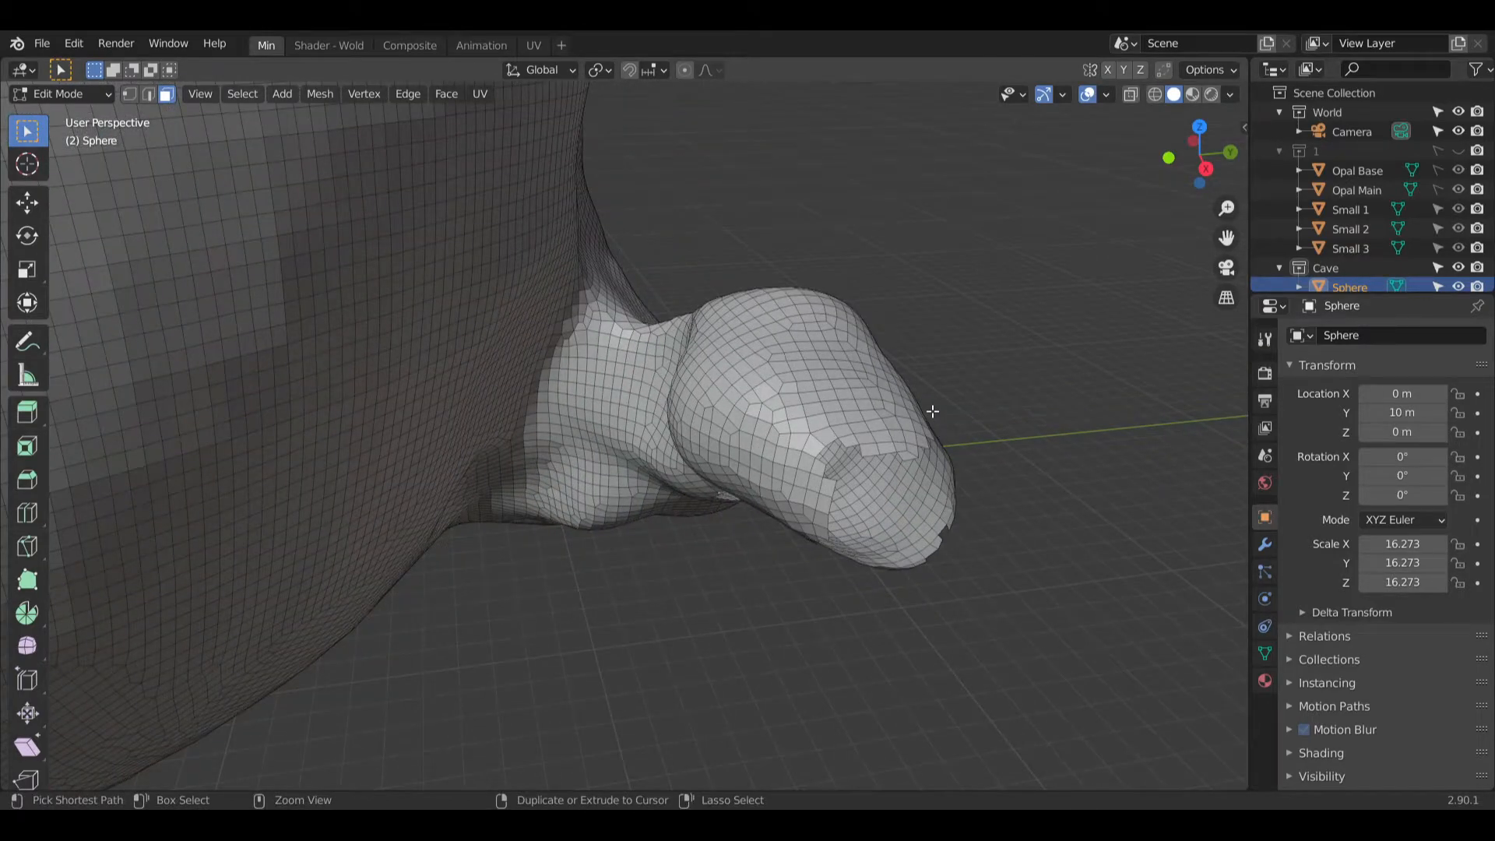
pyautogui.hotkey('alt', 'h')
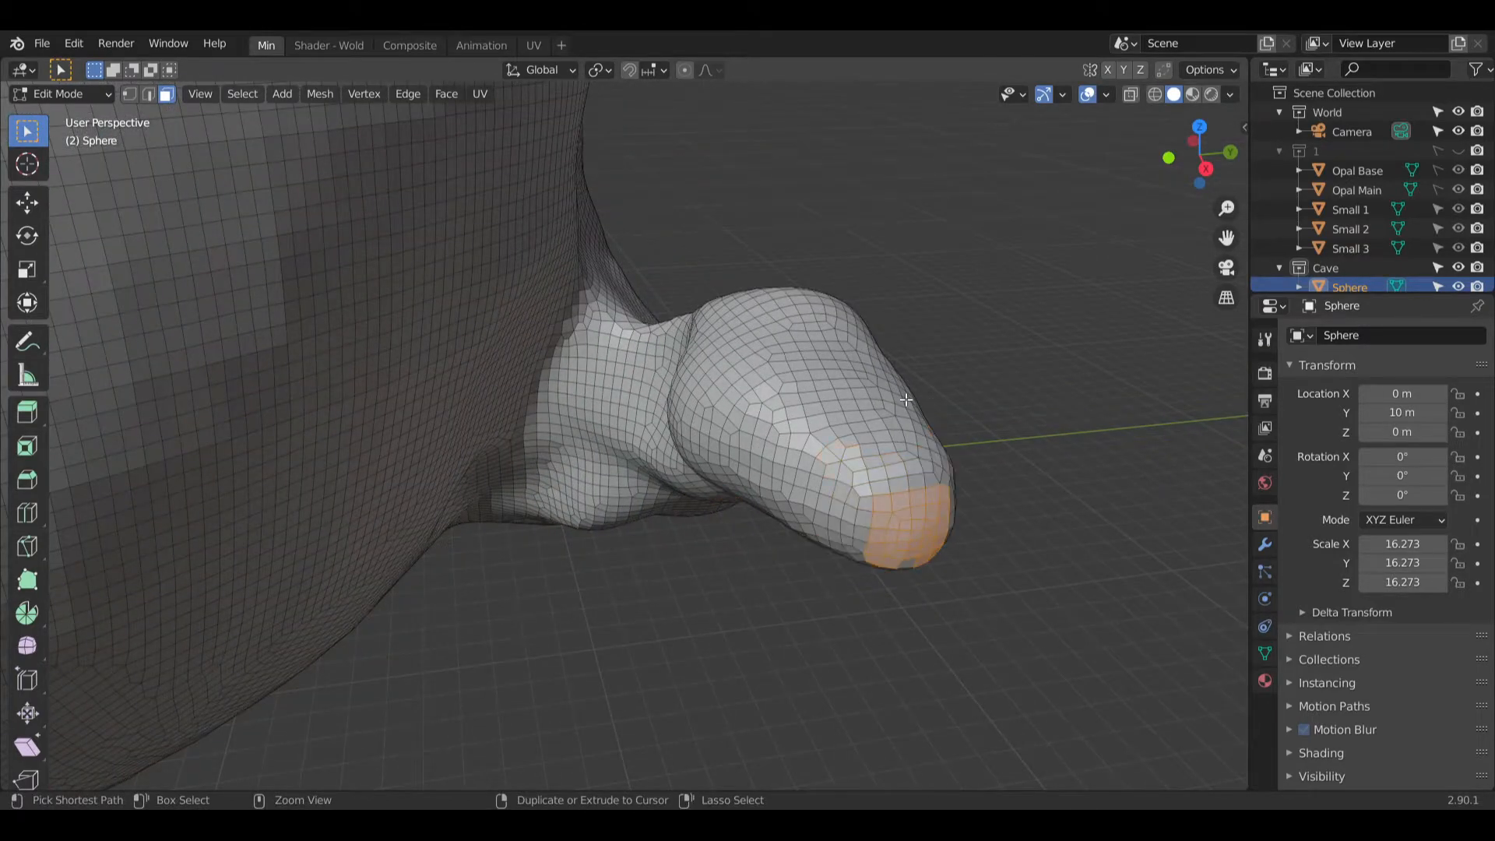
# Step: Select the sphere's entire mesh and return to Sculpt Mode
pyautogui.keyDown('ctrl'); pyautogui.moveTo(905, 400); pyautogui.dragTo(591, 420, button='middle'); pyautogui.keyUp('ctrl')
pyautogui.moveTo(591, 421); pyautogui.dragTo(700, 436, button='middle')
pyautogui.press('a')
pyautogui.click(66, 94)
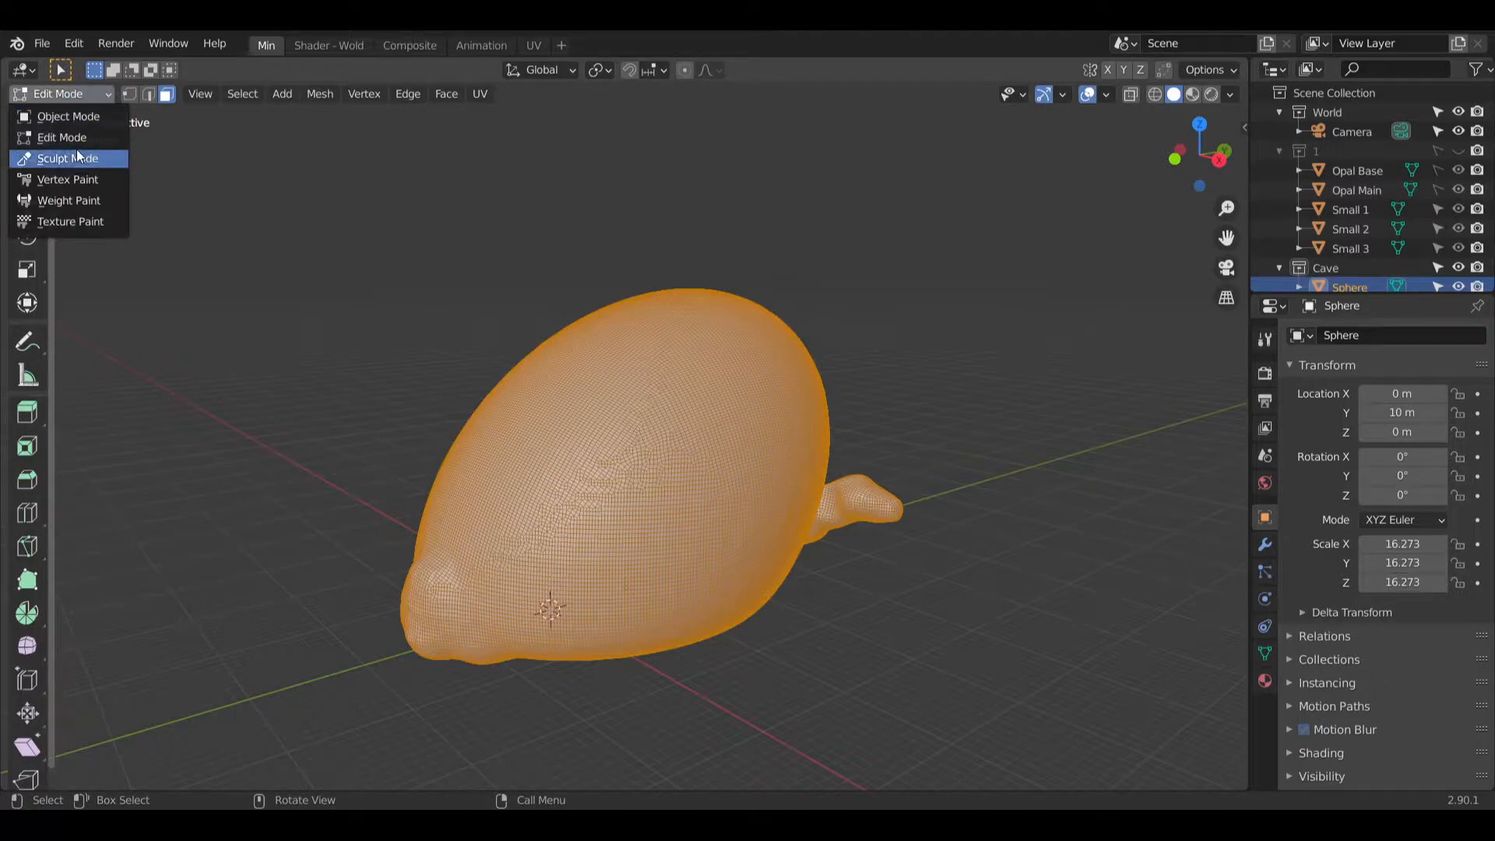
pyautogui.click(77, 152)
# Step: Try a horizontal Multi-plane Scrape stroke at strength 0.700 across the dome's side and inspect the gouged surface up close
pyautogui.moveTo(577, 440)
pyautogui.mouseDown(button='middle')
pyautogui.moveTo(664, 464)
pyautogui.moveTo(620, 454)
pyautogui.moveTo(607, 469)
pyautogui.mouseUp(button='middle')
pyautogui.scroll(4, 668, 471)
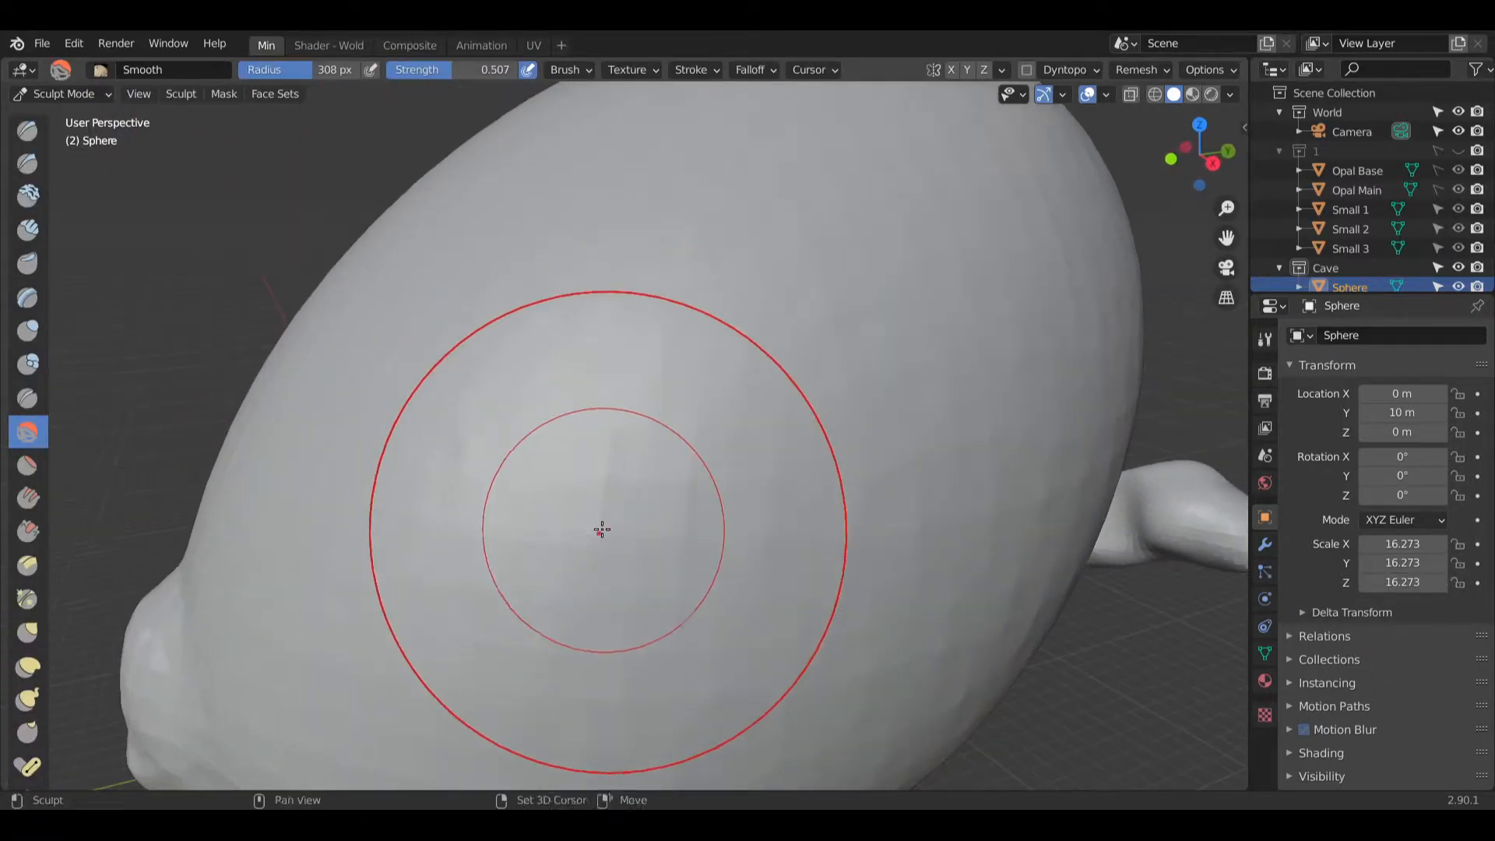
pyautogui.keyDown('shift'); pyautogui.moveTo(600, 527); pyautogui.dragTo(652, 452, button='middle'); pyautogui.keyUp('shift')
pyautogui.click(27, 565)
pyautogui.moveTo(763, 323)
pyautogui.mouseDown()
pyautogui.moveTo(688, 337)
pyautogui.moveTo(794, 314)
pyautogui.moveTo(765, 361)
pyautogui.moveTo(874, 324)
pyautogui.moveTo(945, 329)
pyautogui.moveTo(862, 336)
pyautogui.moveTo(928, 330)
pyautogui.moveTo(909, 334)
pyautogui.mouseUp()
pyautogui.moveTo(909, 335)
pyautogui.mouseDown(button='middle')
pyautogui.moveTo(1027, 334)
pyautogui.moveTo(933, 331)
pyautogui.mouseUp(button='middle')
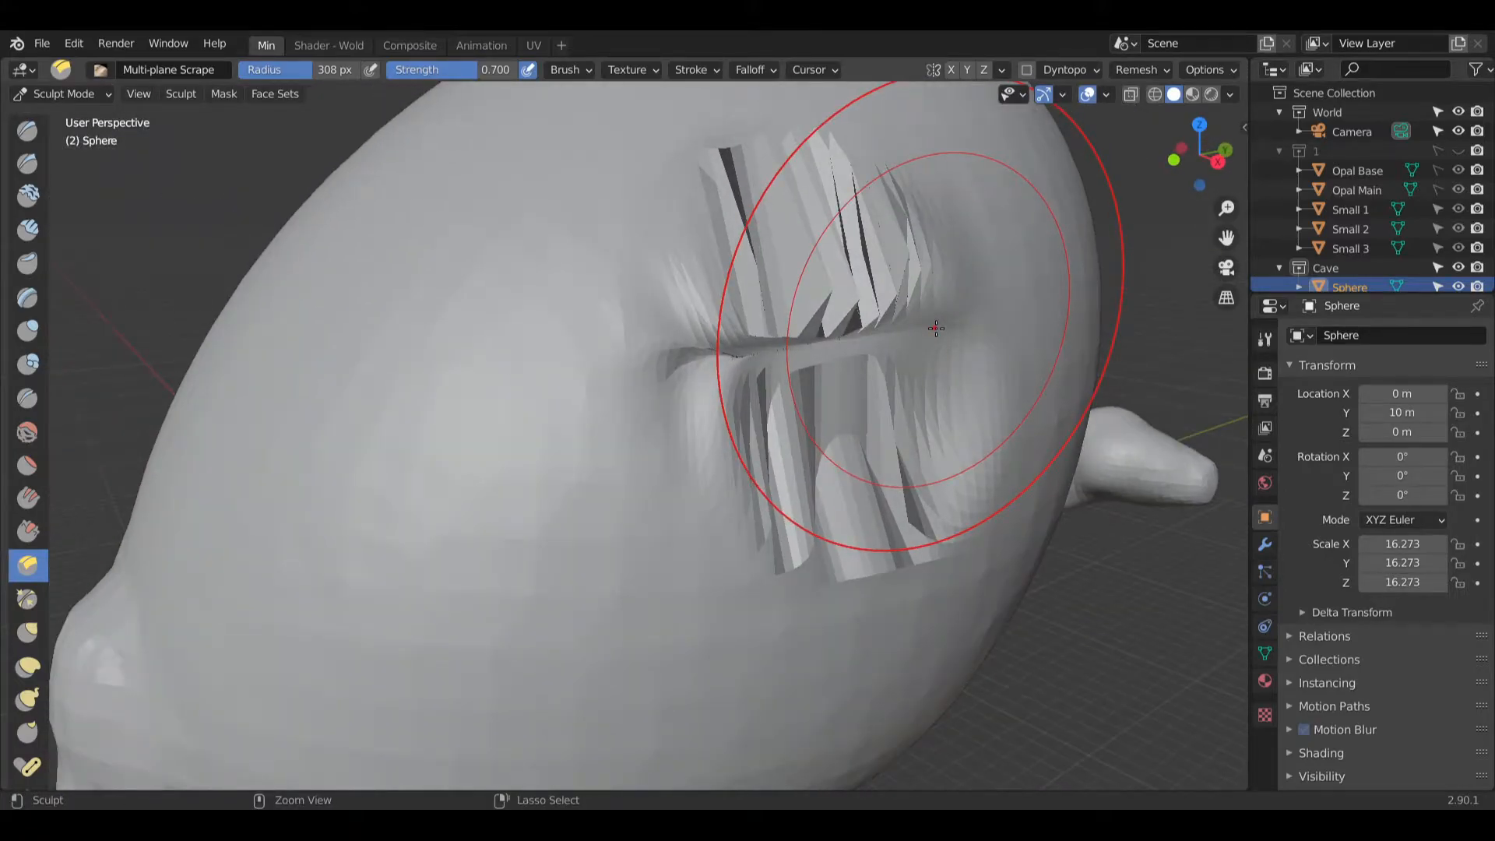
pyautogui.hotkey('ctrl', 'r')
pyautogui.moveTo(841, 360)
pyautogui.mouseDown(button='middle')
pyautogui.moveTo(917, 357)
pyautogui.moveTo(812, 313)
pyautogui.moveTo(706, 311)
pyautogui.moveTo(907, 303)
pyautogui.mouseUp(button='middle')
pyautogui.scroll(4, 812, 313)
# Step: Undo the Multi-plane Scrape stroke on the dome's side
pyautogui.hotkey('ctrl', 'z')
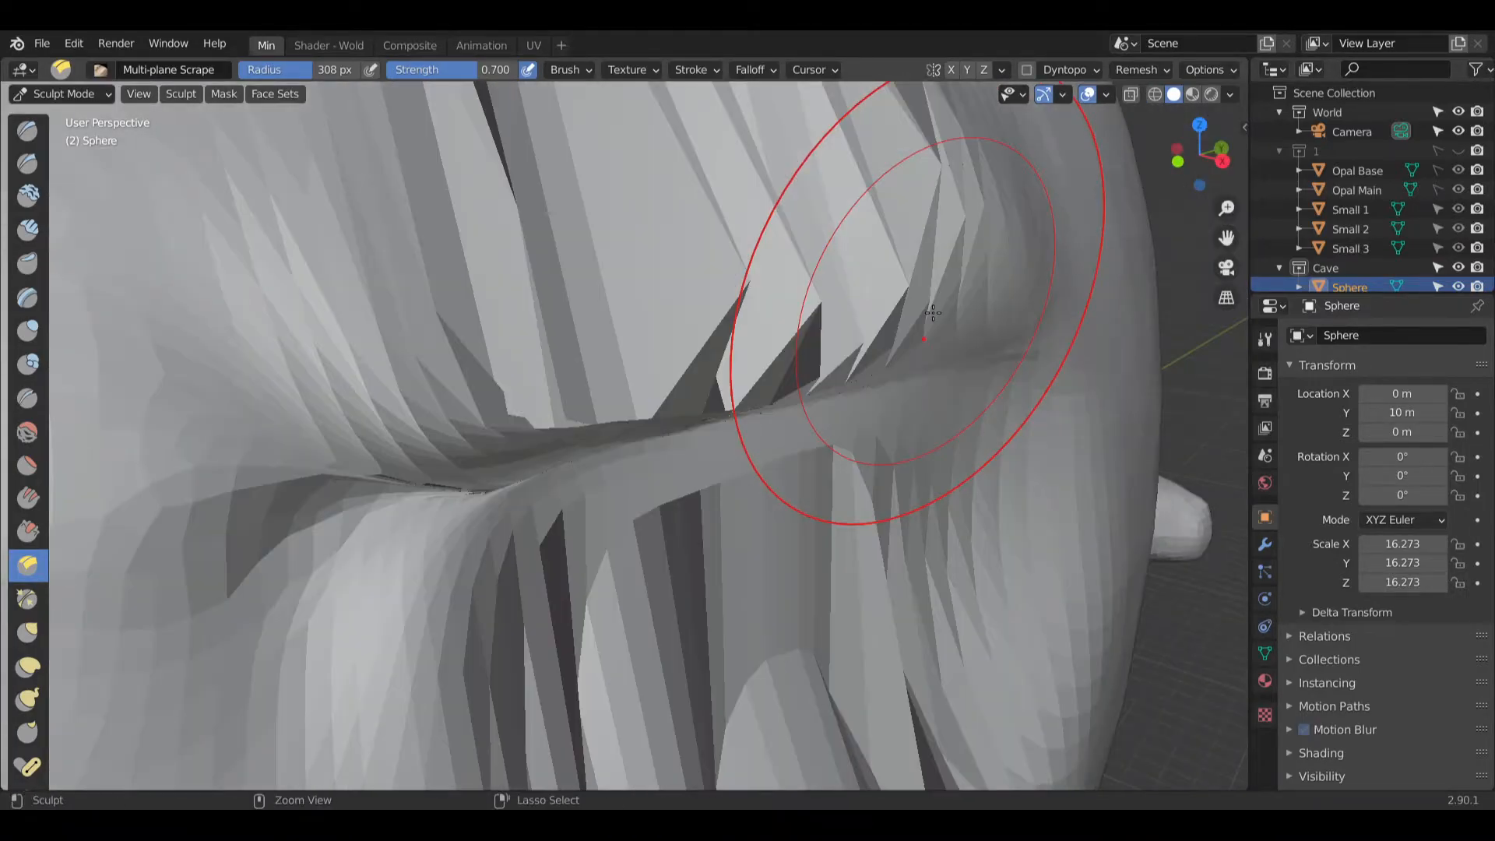
pyautogui.hotkey('ctrl', 'z')
pyautogui.scroll(-4, 621, 430)
pyautogui.keyDown('shift'); pyautogui.moveTo(554, 403); pyautogui.dragTo(695, 330, button='middle'); pyautogui.keyUp('shift')
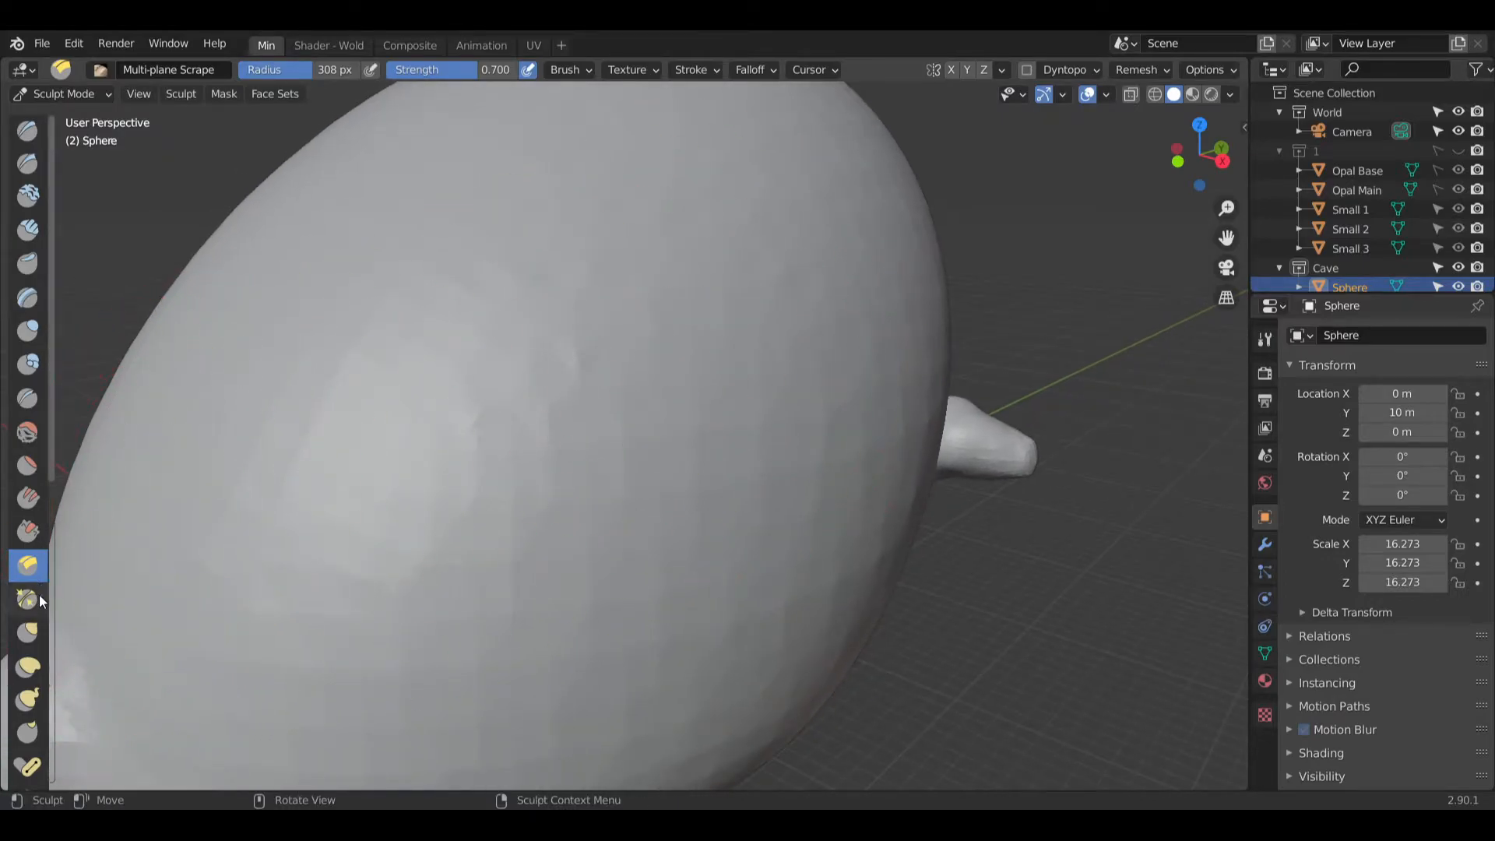
# Step: Try Box Hide on a narrow vertical strip of the dome's side and undo it
pyautogui.scroll(-1, 20, 693)
pyautogui.scroll(-10, 21, 693)
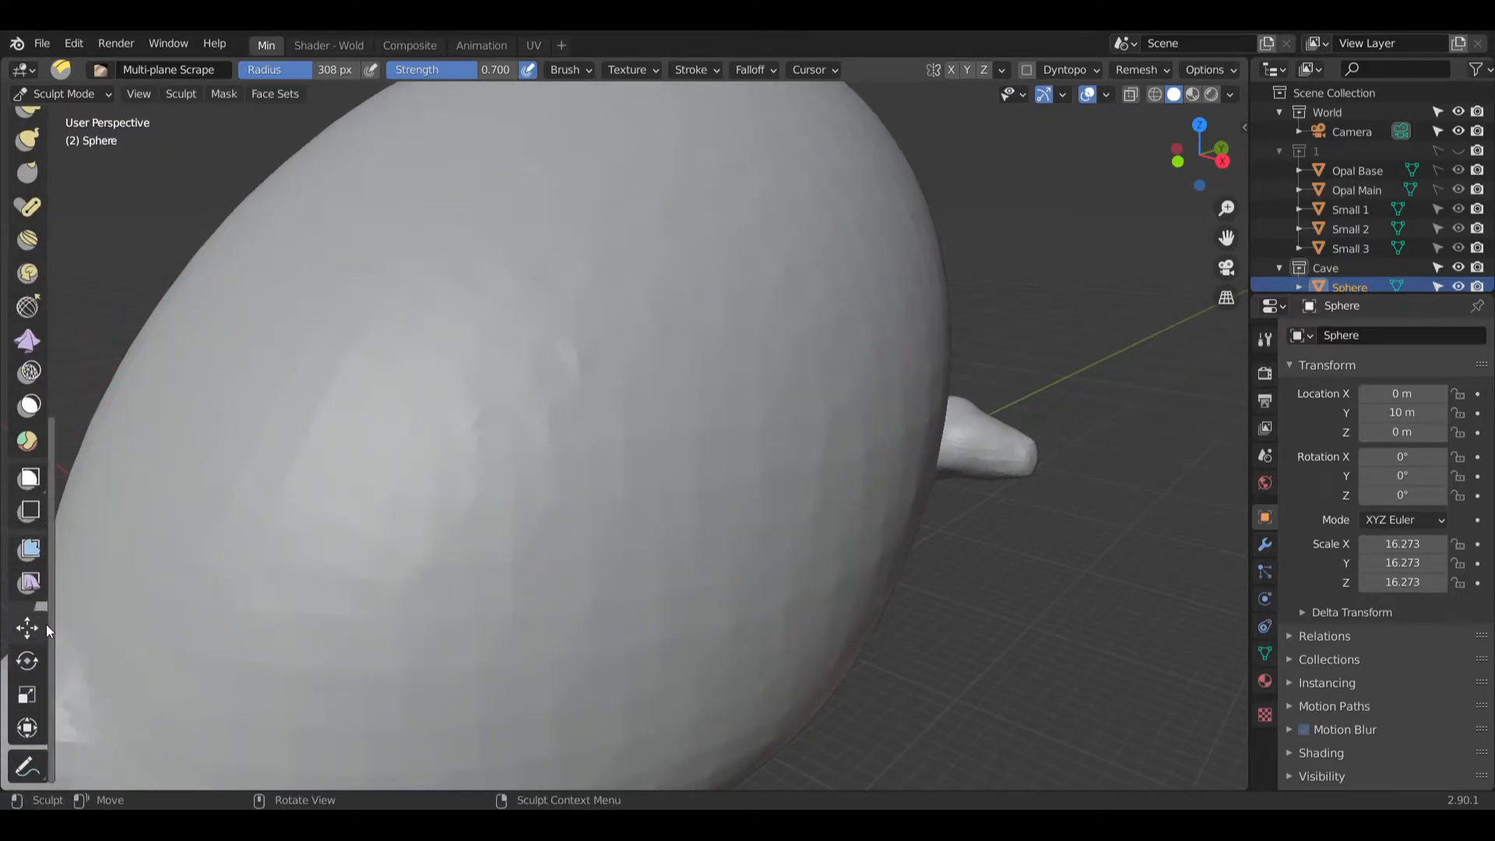
pyautogui.click(30, 510)
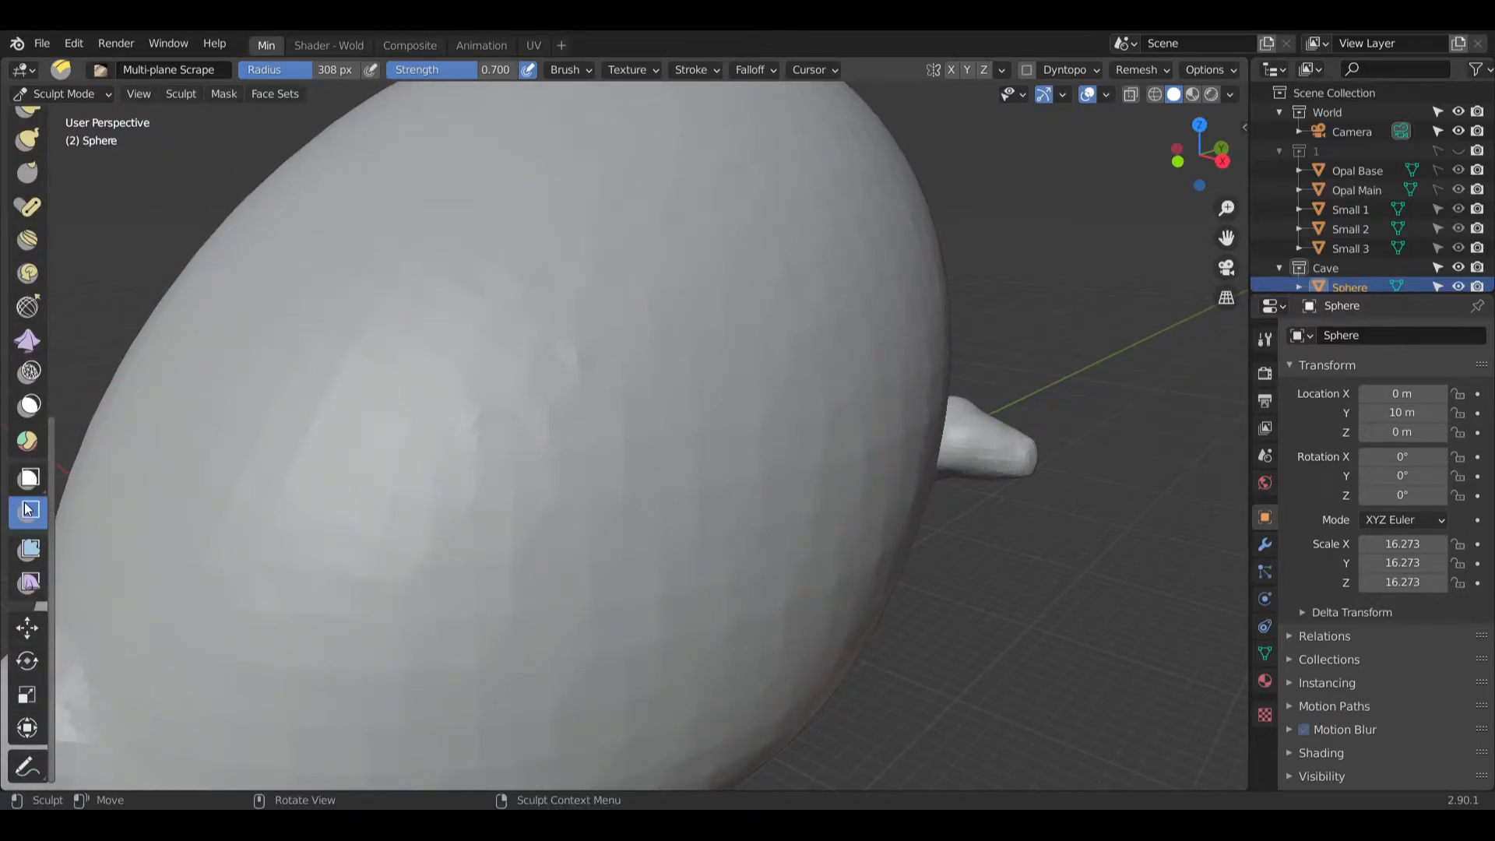
pyautogui.moveTo(737, 331); pyautogui.dragTo(753, 445)
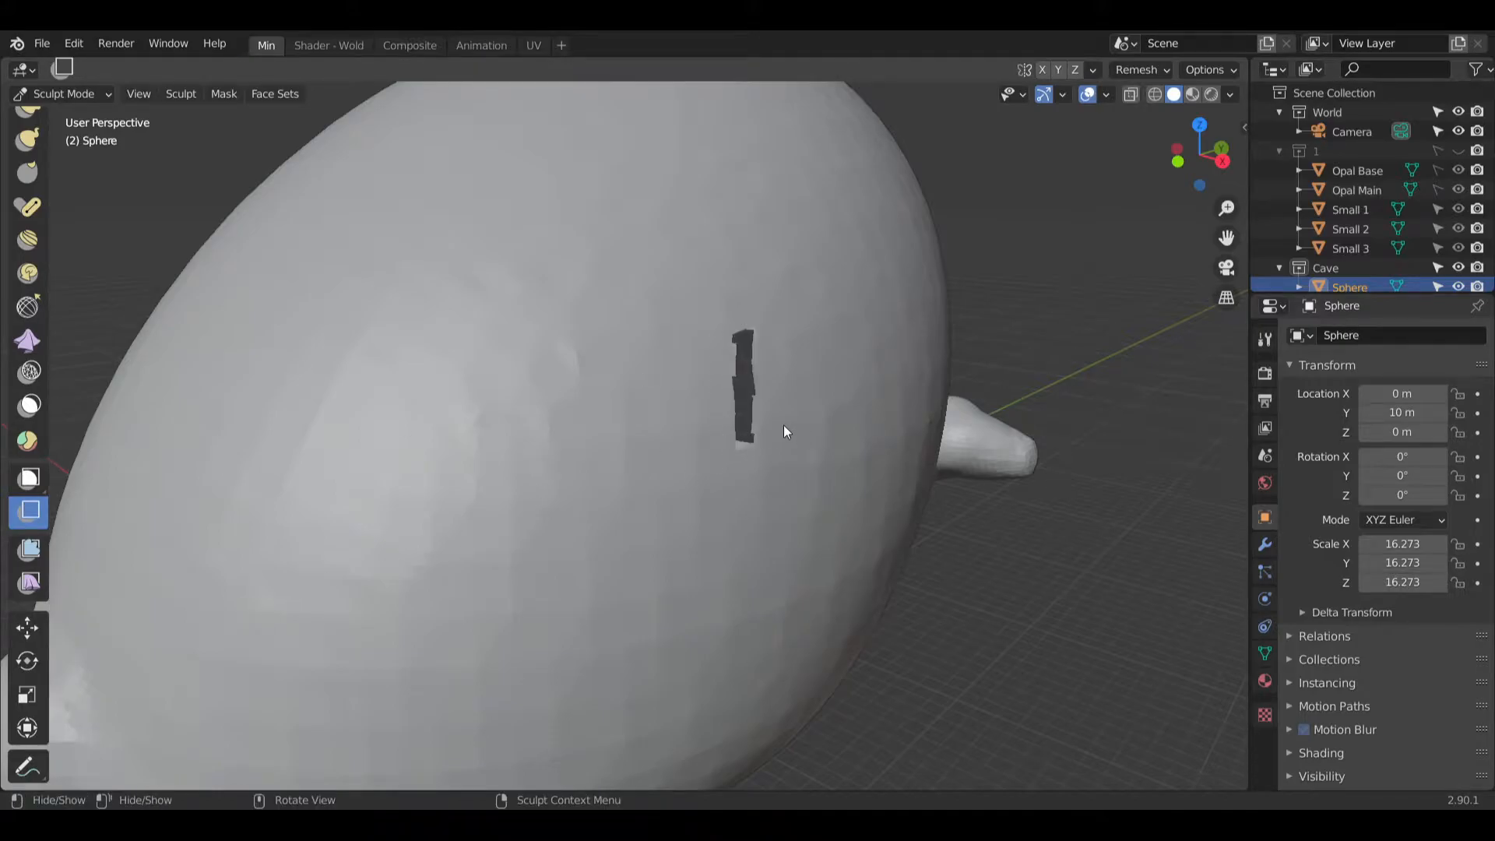
pyautogui.moveTo(783, 425); pyautogui.dragTo(715, 438, button='middle')
pyautogui.hotkey('ctrl', 'z')
# Step: Try Box Hide on a larger rectangular area of the dome's side and undo it
pyautogui.keyDown('shift'); pyautogui.moveTo(895, 382); pyautogui.dragTo(463, 431, button='middle'); pyautogui.keyUp('shift')
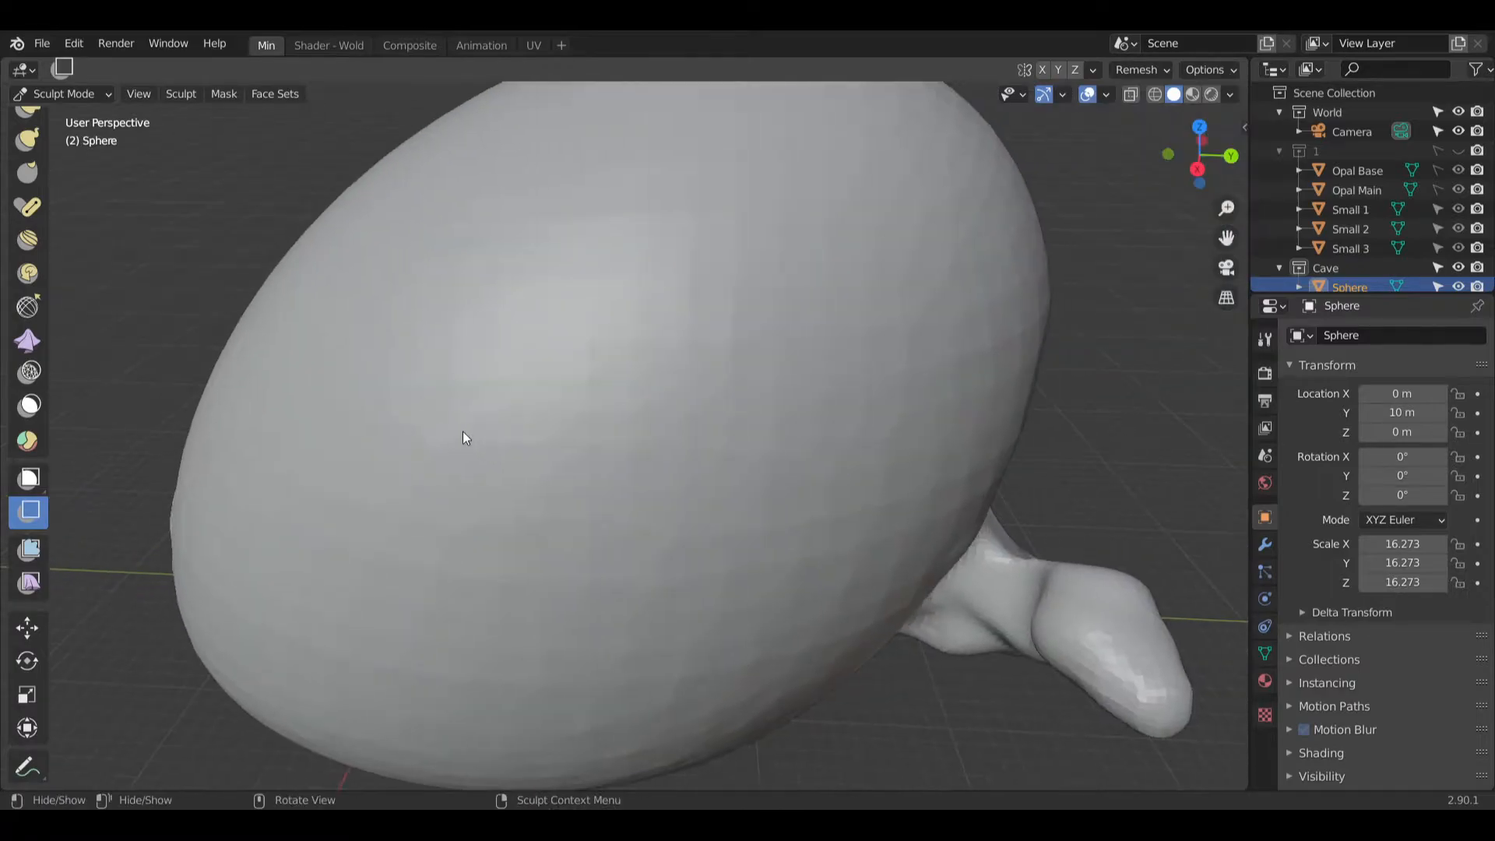
pyautogui.moveTo(486, 328); pyautogui.dragTo(697, 503)
pyautogui.moveTo(699, 498); pyautogui.dragTo(548, 304, button='middle')
pyautogui.hotkey('ctrl', 'z')
# Step: Try Box Mask with several overlapping rectangles on the dome's side and clear the mask
pyautogui.click(28, 477)
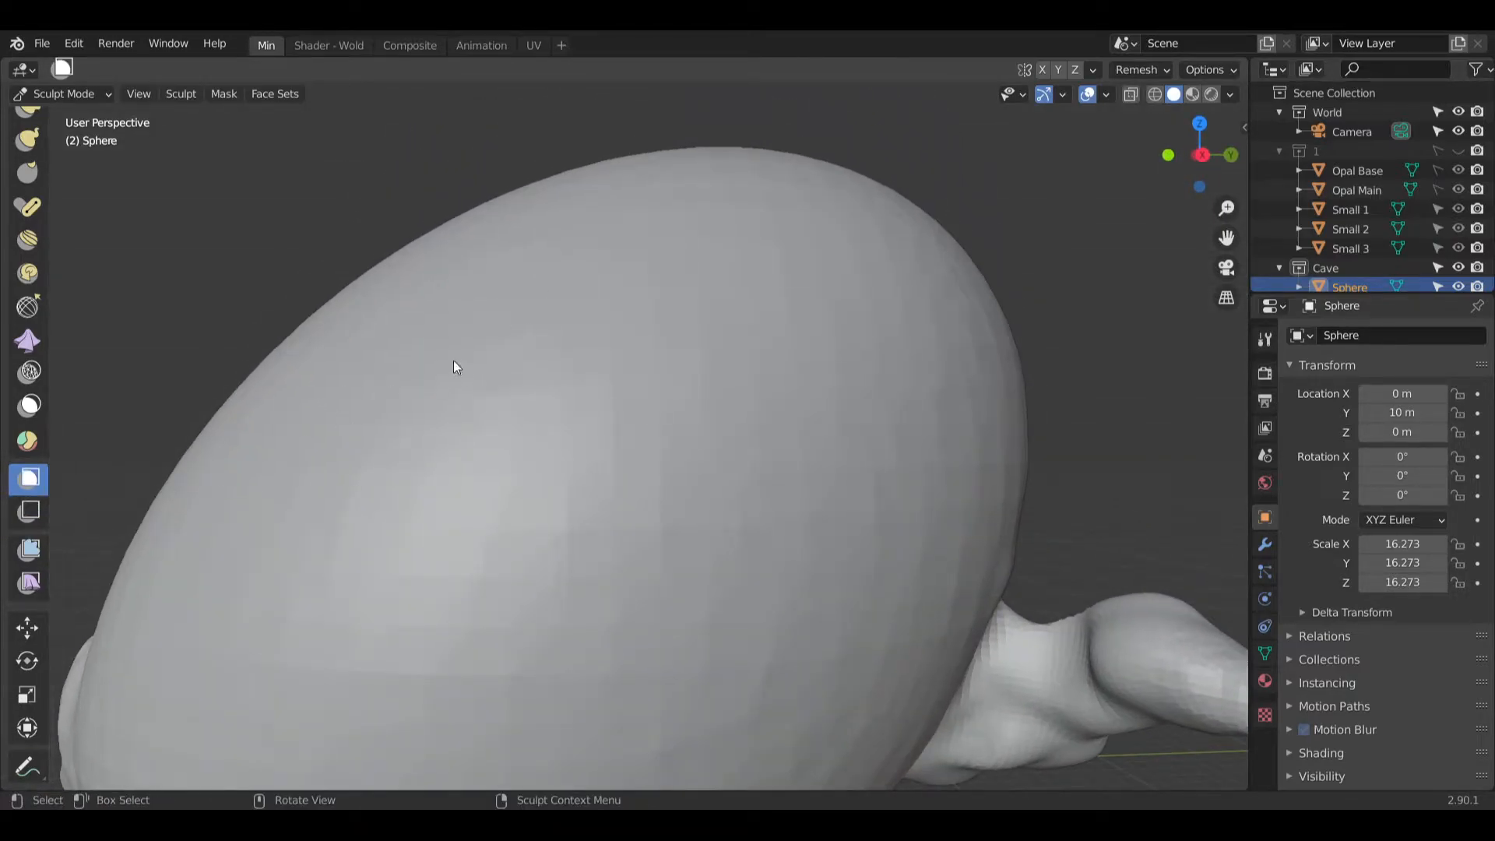
pyautogui.moveTo(453, 361); pyautogui.dragTo(679, 539)
pyautogui.moveTo(702, 502); pyautogui.dragTo(611, 586, button='middle')
pyautogui.moveTo(599, 318); pyautogui.dragTo(781, 444)
pyautogui.moveTo(689, 418); pyautogui.dragTo(727, 373, button='middle')
pyautogui.moveTo(494, 249); pyautogui.dragTo(680, 484)
pyautogui.moveTo(380, 282); pyautogui.dragTo(621, 504)
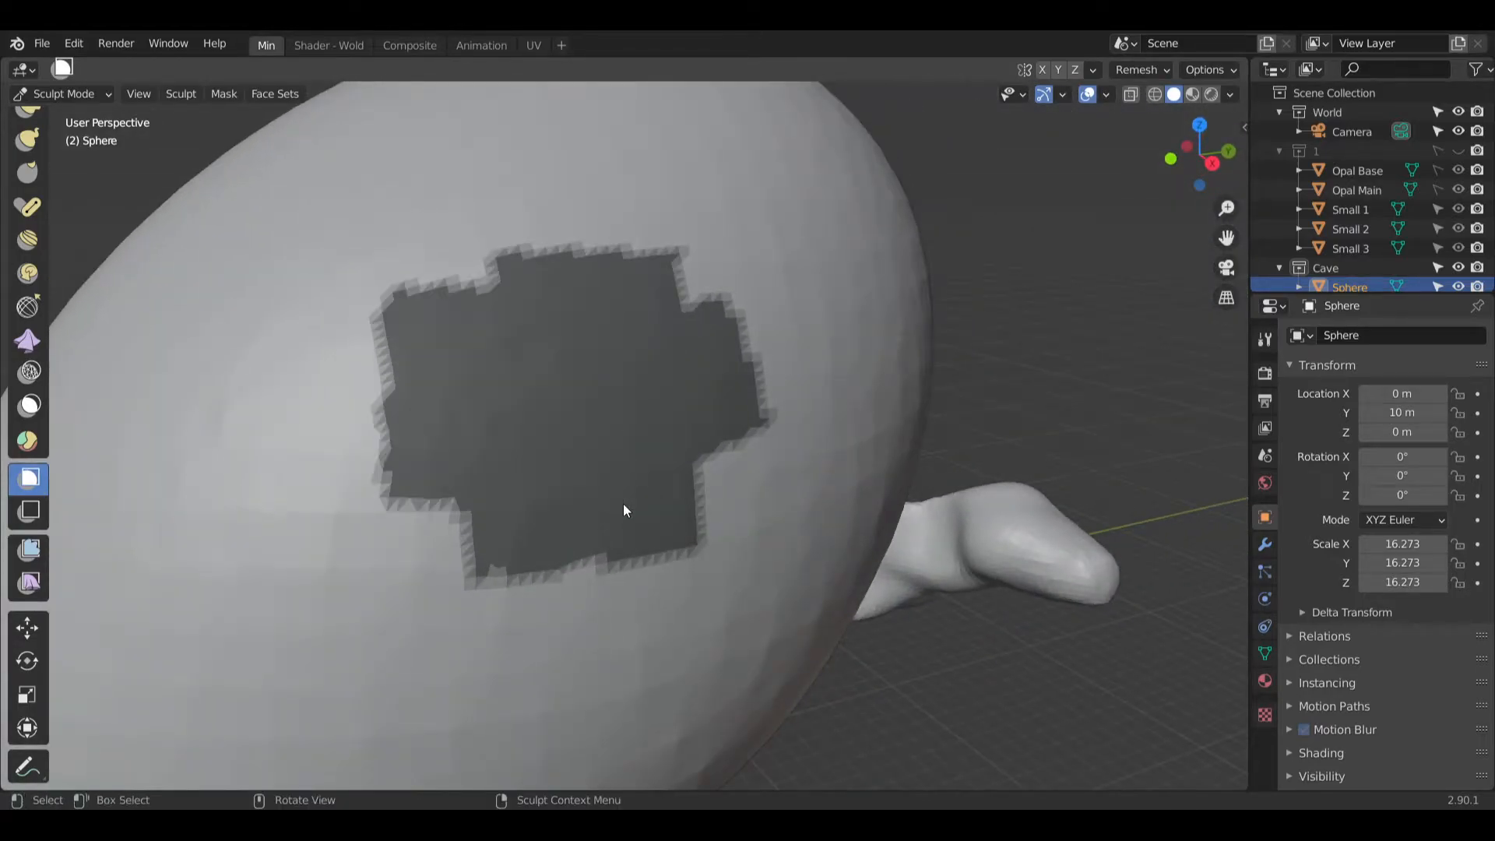
pyautogui.moveTo(620, 505); pyautogui.dragTo(567, 498, button='middle')
pyautogui.hotkey('alt', 'm')
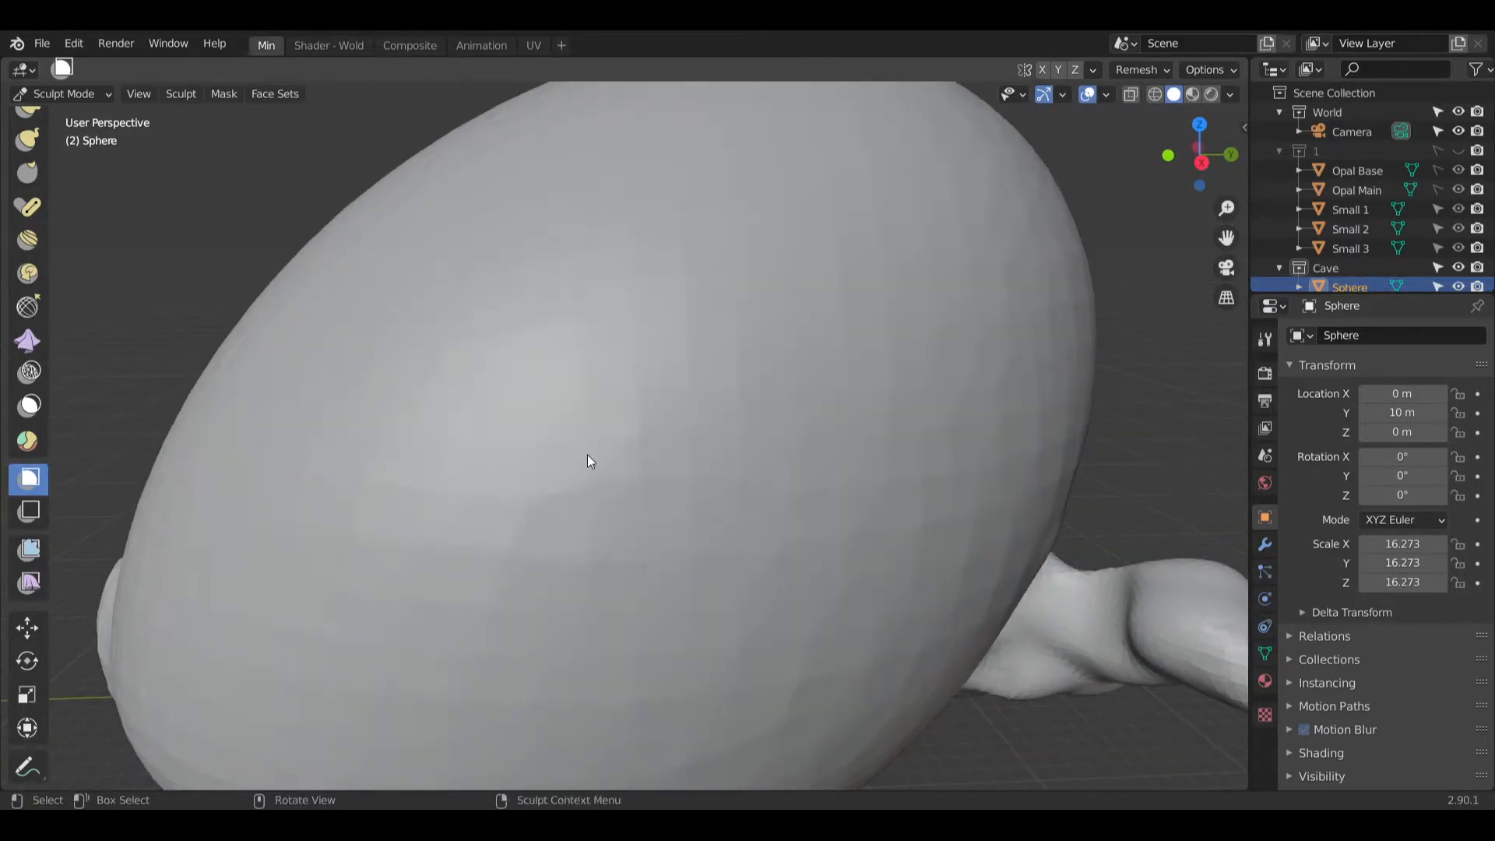
# Step: Examine the Mesh Filter and Cloth Filter tools and their settings on the intact dome
pyautogui.click(29, 549)
pyautogui.scroll(2, 723, 492)
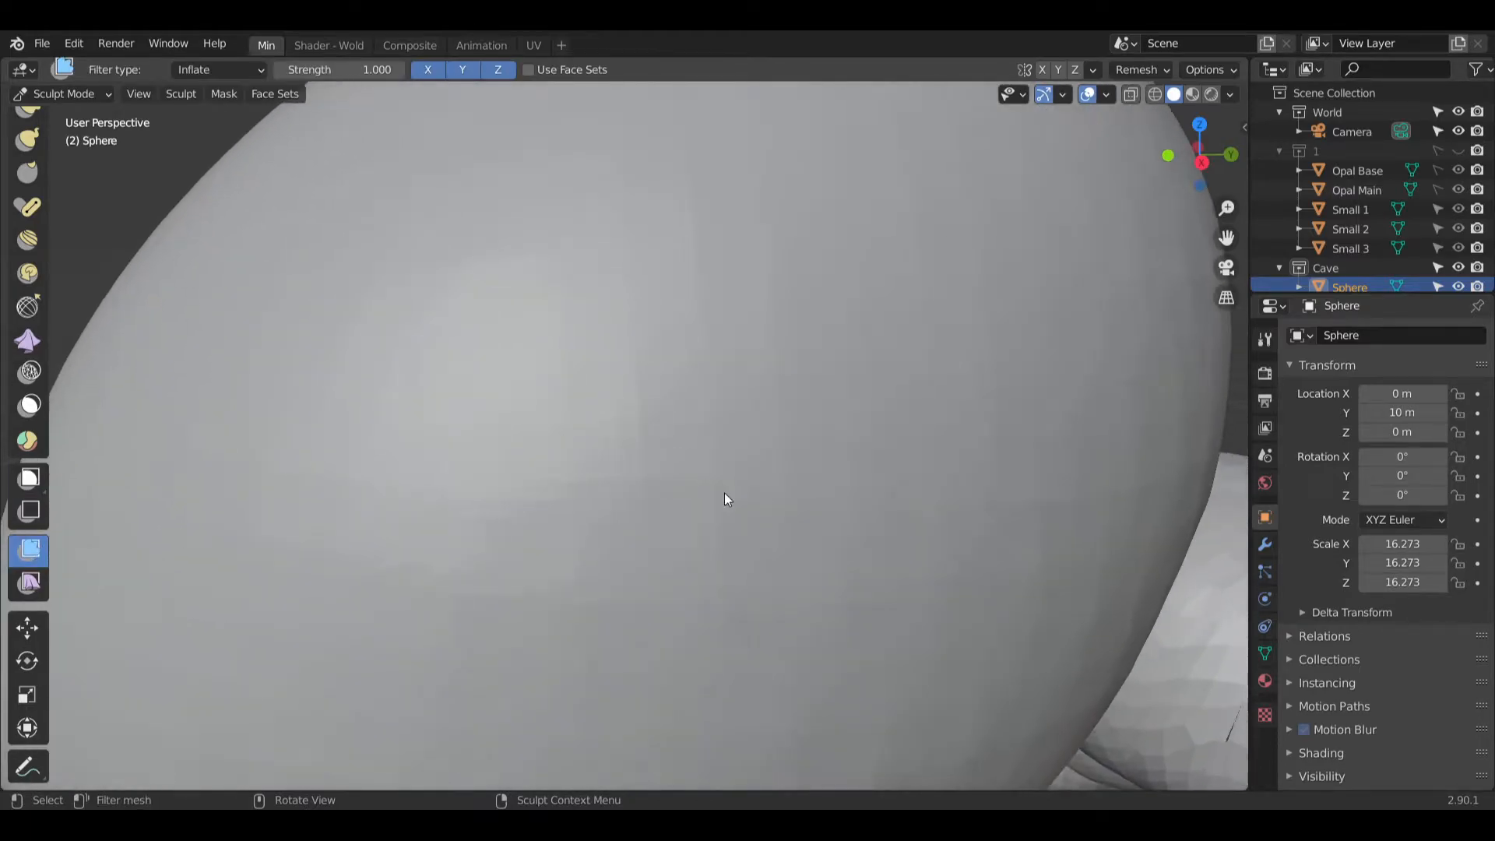
pyautogui.scroll(-4, 591, 378)
pyautogui.scroll(4, 417, 352)
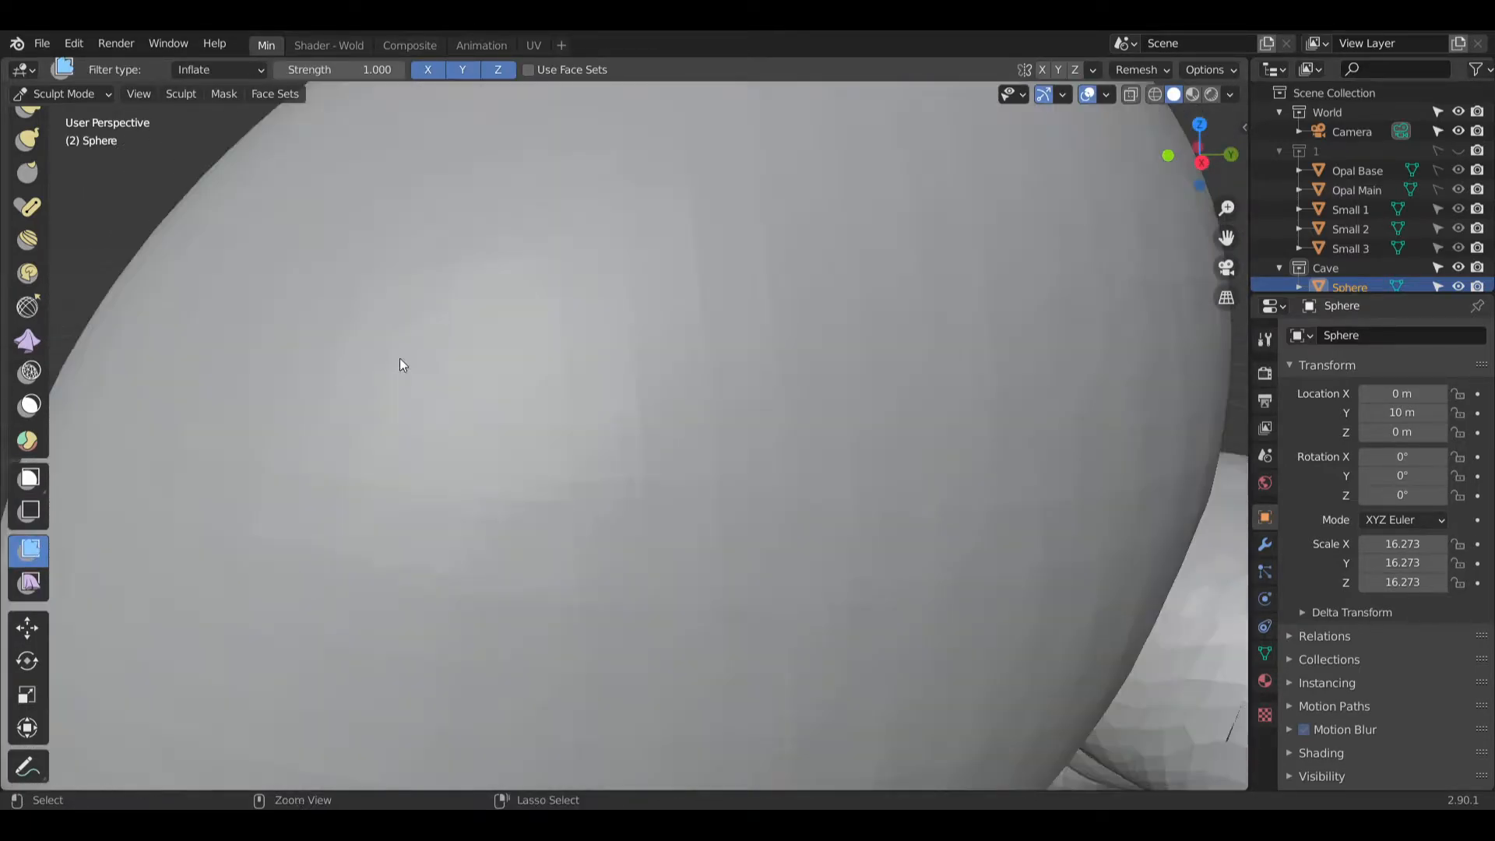
pyautogui.click(30, 582)
pyautogui.scroll(-5, 810, 707)
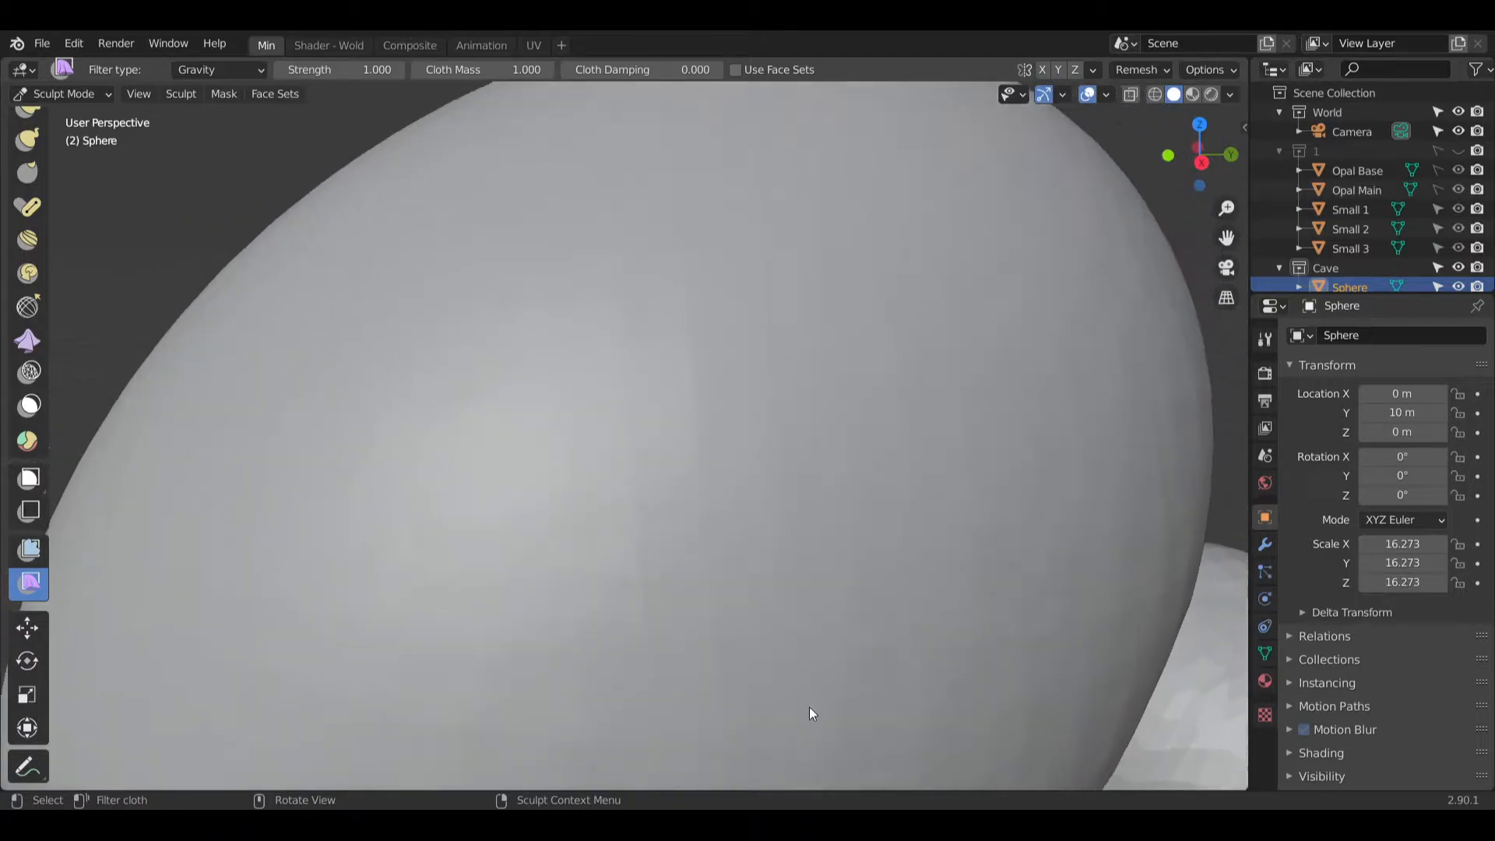
pyautogui.scroll(-4, 819, 548)
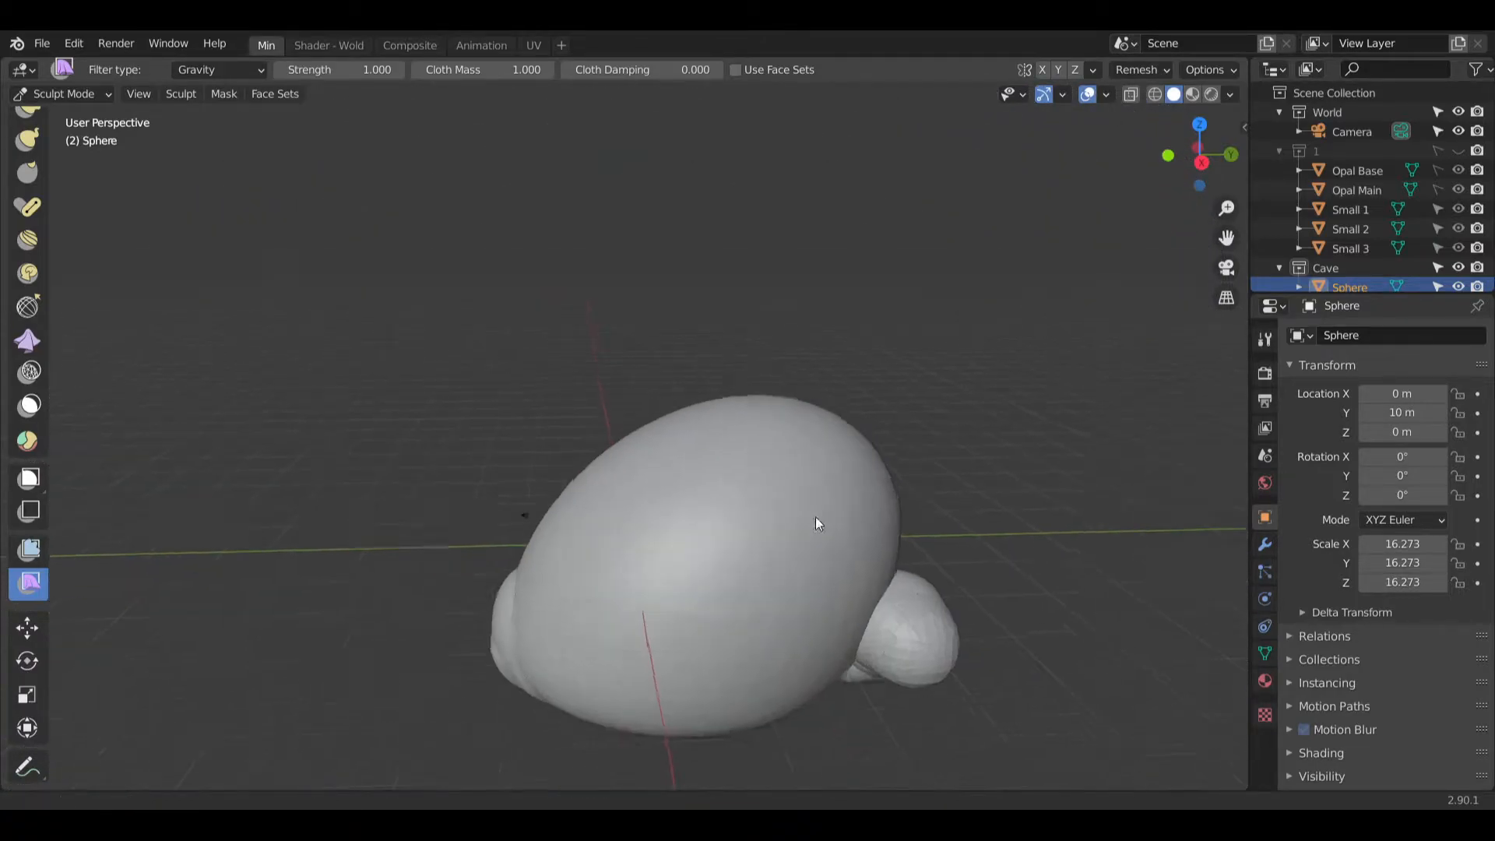
pyautogui.moveTo(815, 516); pyautogui.dragTo(783, 335, button='middle')
# Step: Try Box Hide on a small patch low on the dome's side and reveal all hidden faces again
pyautogui.click(30, 511)
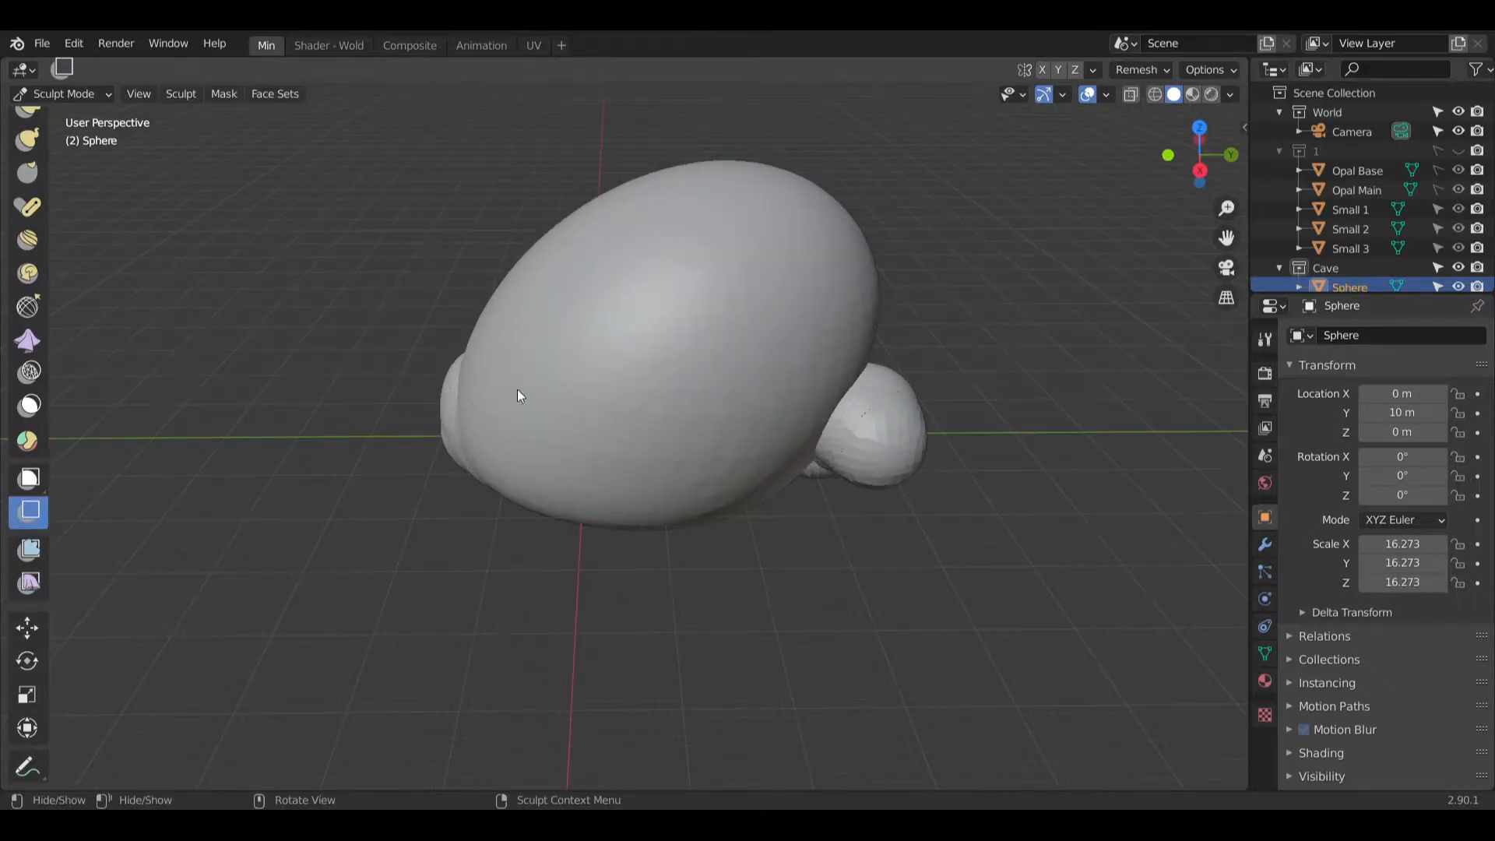
pyautogui.moveTo(517, 389); pyautogui.dragTo(615, 287, button='middle')
pyautogui.moveTo(721, 371); pyautogui.dragTo(572, 626, button='middle')
pyautogui.moveTo(583, 592); pyautogui.dragTo(585, 593)
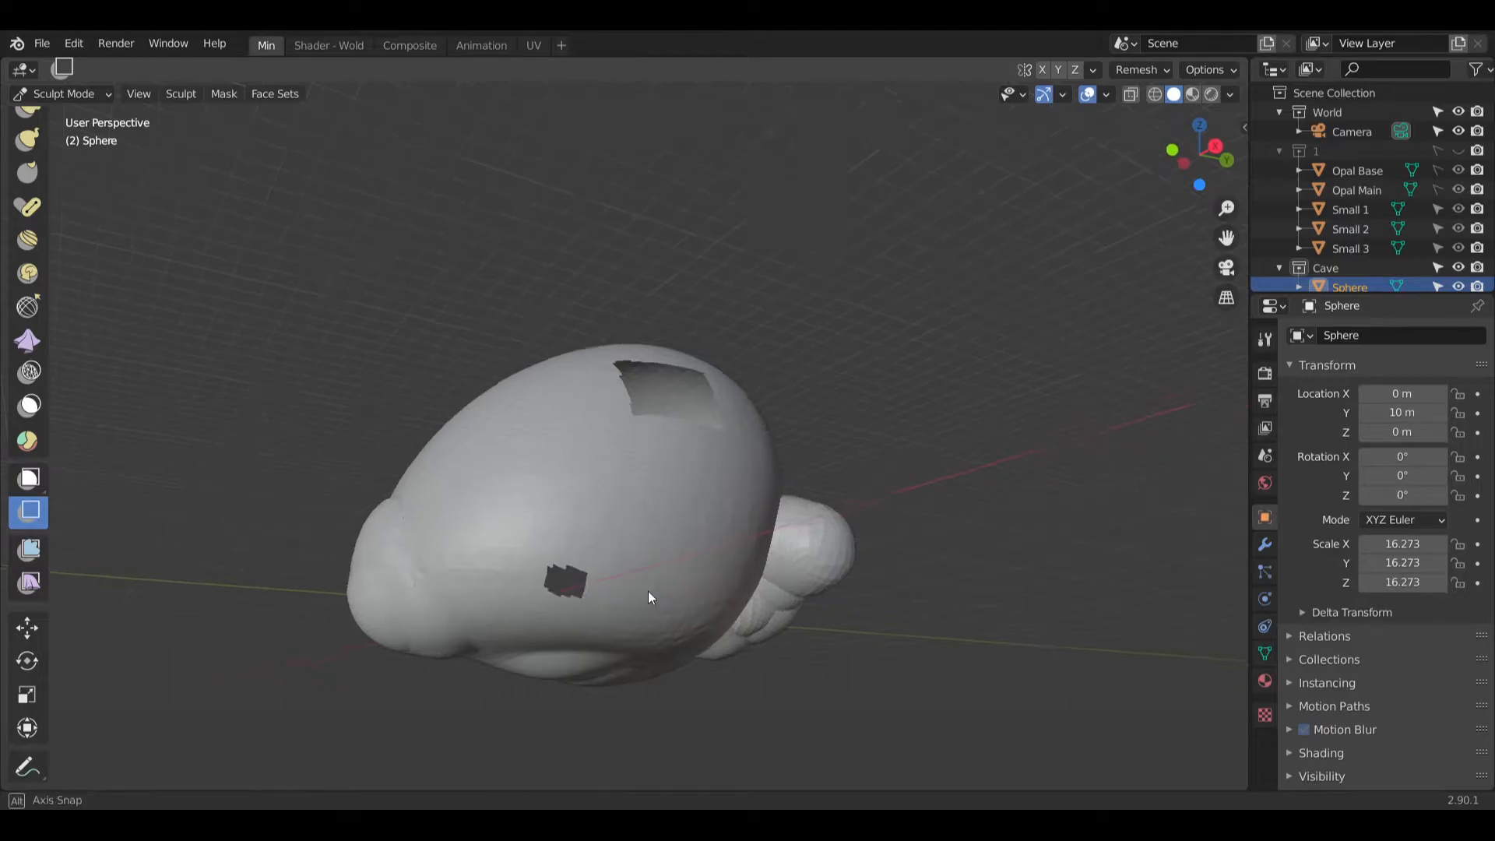
pyautogui.moveTo(648, 590); pyautogui.dragTo(731, 459, button='middle')
pyautogui.hotkey('alt', 'h')
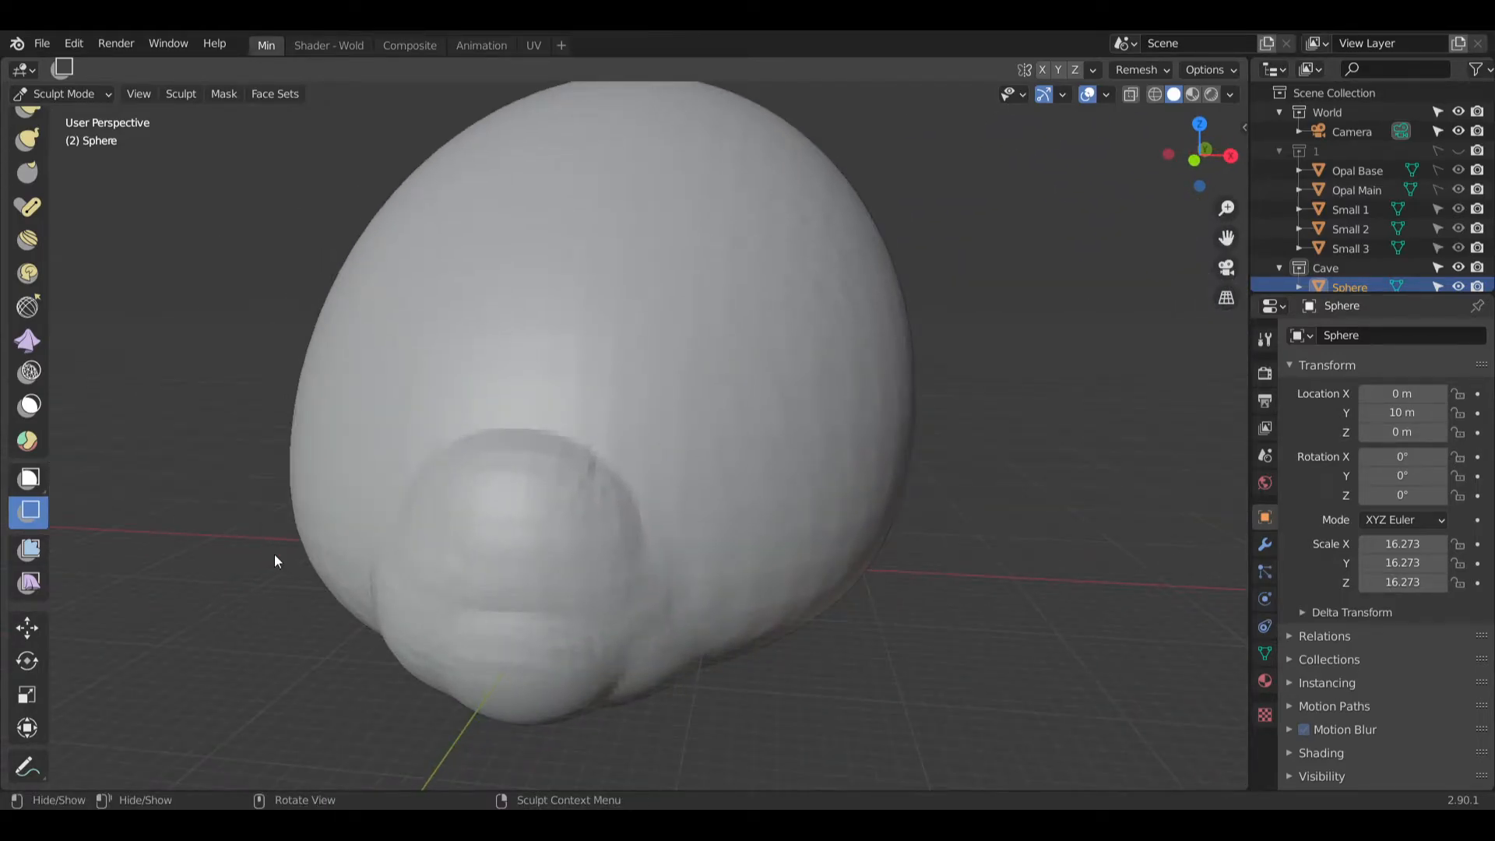
# Step: Try the Mask brush at strength 0.500 on the dome's side and clear the painted mask
pyautogui.click(30, 407)
pyautogui.moveTo(545, 296)
pyautogui.mouseDown(button='middle')
pyautogui.moveTo(604, 260)
pyautogui.moveTo(917, 357)
pyautogui.mouseUp(button='middle')
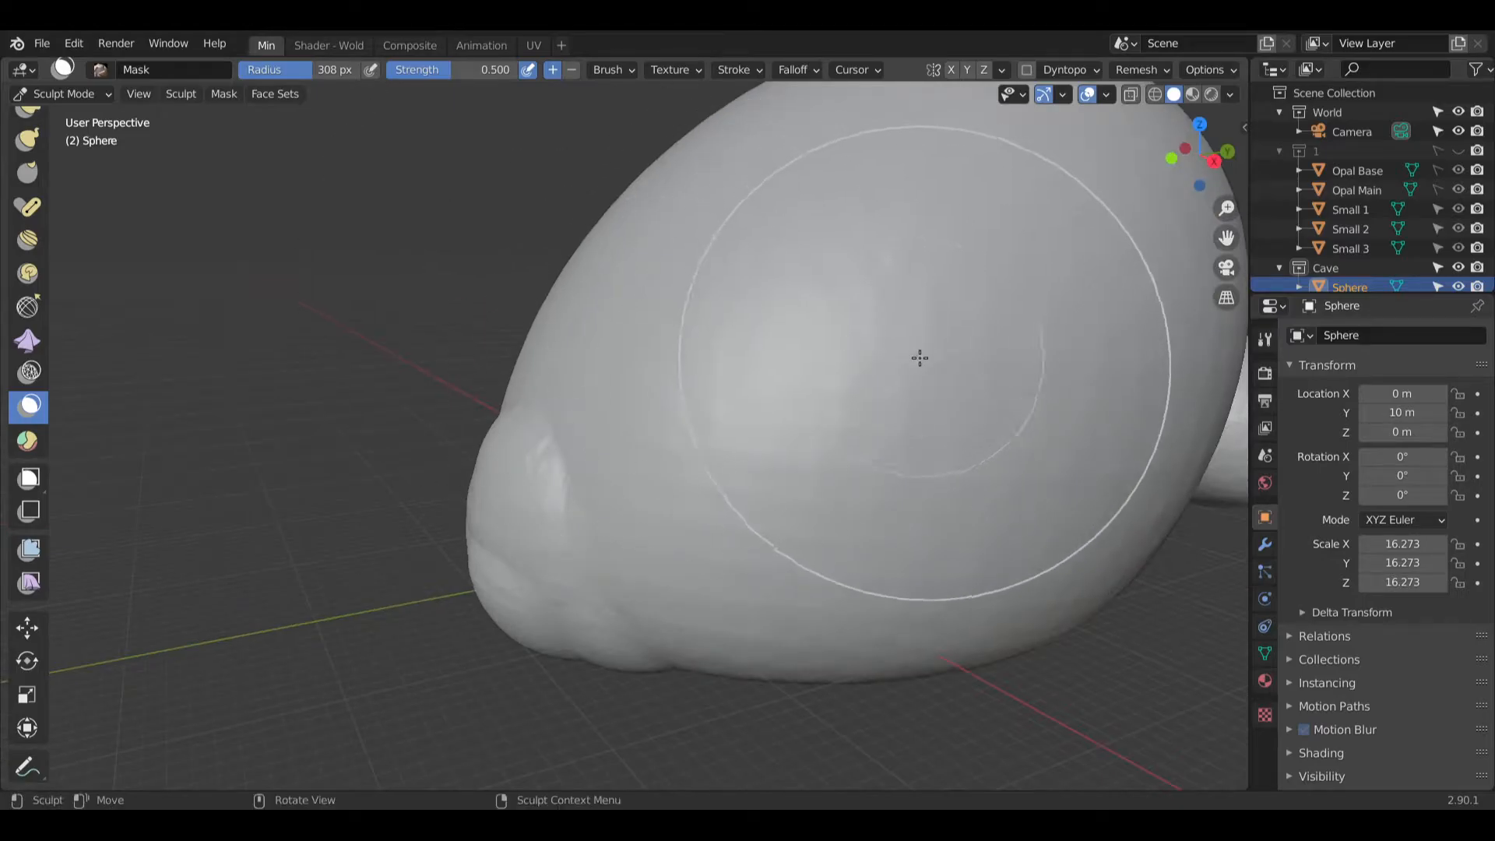
pyautogui.moveTo(918, 357)
pyautogui.mouseDown()
pyautogui.moveTo(891, 350)
pyautogui.moveTo(871, 390)
pyautogui.moveTo(890, 277)
pyautogui.mouseUp()
pyautogui.moveTo(890, 278)
pyautogui.mouseDown(button='middle')
pyautogui.moveTo(918, 337)
pyautogui.moveTo(617, 333)
pyautogui.mouseUp(button='middle')
pyautogui.moveTo(731, 318); pyautogui.dragTo(737, 301)
pyautogui.hotkey('alt', 'm')
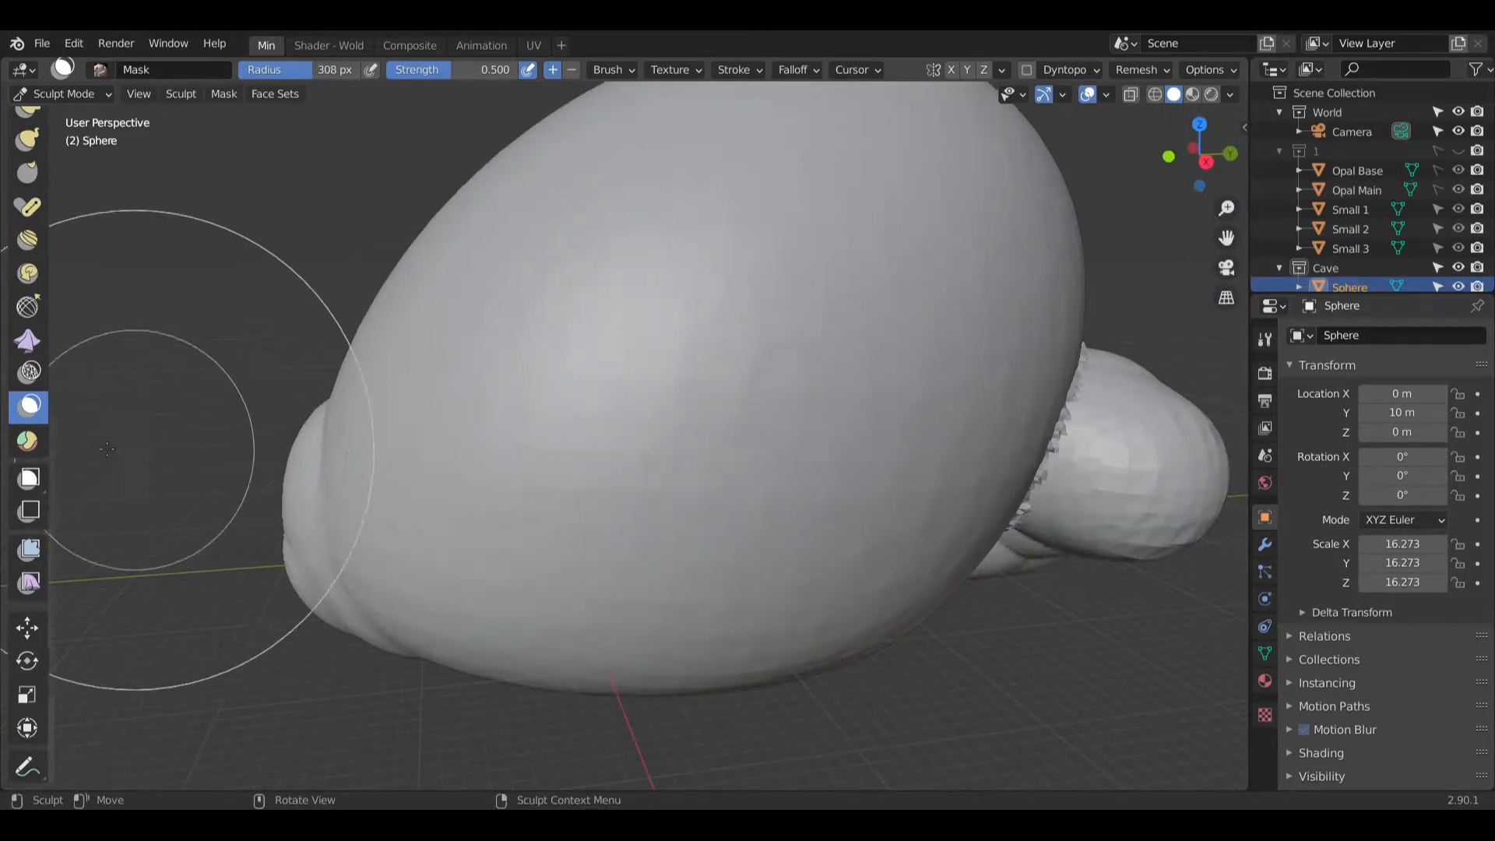
# Step: Try the Simplify and Slide Relax brushes on the dome's side and switch to the Rotate brush
pyautogui.click(30, 371)
pyautogui.moveTo(426, 363)
pyautogui.mouseDown()
pyautogui.moveTo(764, 358)
pyautogui.moveTo(707, 353)
pyautogui.mouseUp()
pyautogui.click(39, 306)
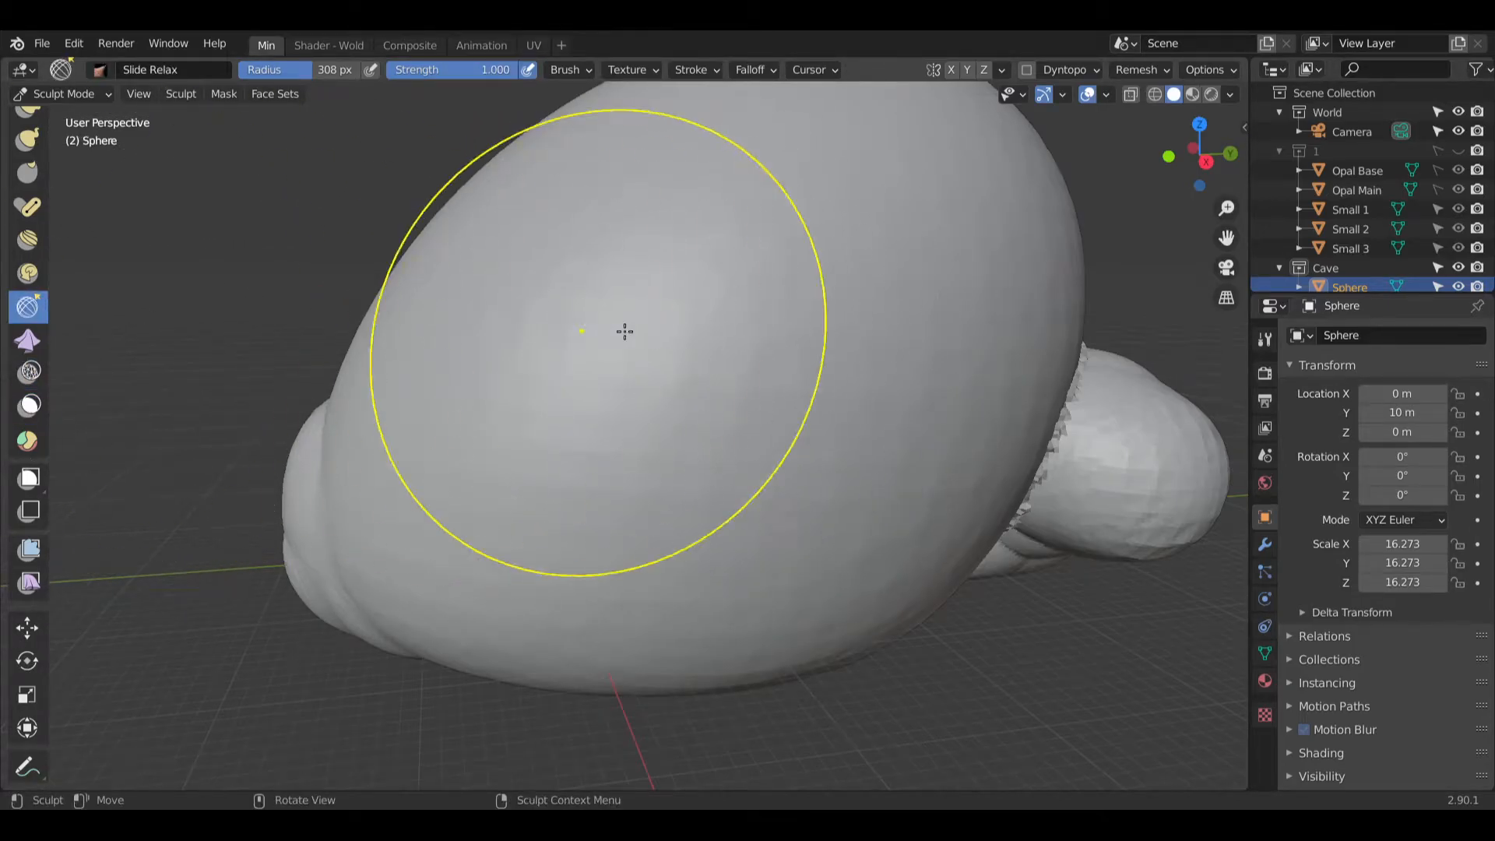
pyautogui.moveTo(624, 330); pyautogui.dragTo(740, 434)
pyautogui.moveTo(794, 392); pyautogui.dragTo(740, 360)
pyautogui.moveTo(741, 361)
pyautogui.mouseDown(button='middle')
pyautogui.moveTo(810, 307)
pyautogui.moveTo(829, 329)
pyautogui.moveTo(654, 411)
pyautogui.moveTo(827, 426)
pyautogui.moveTo(724, 371)
pyautogui.mouseUp(button='middle')
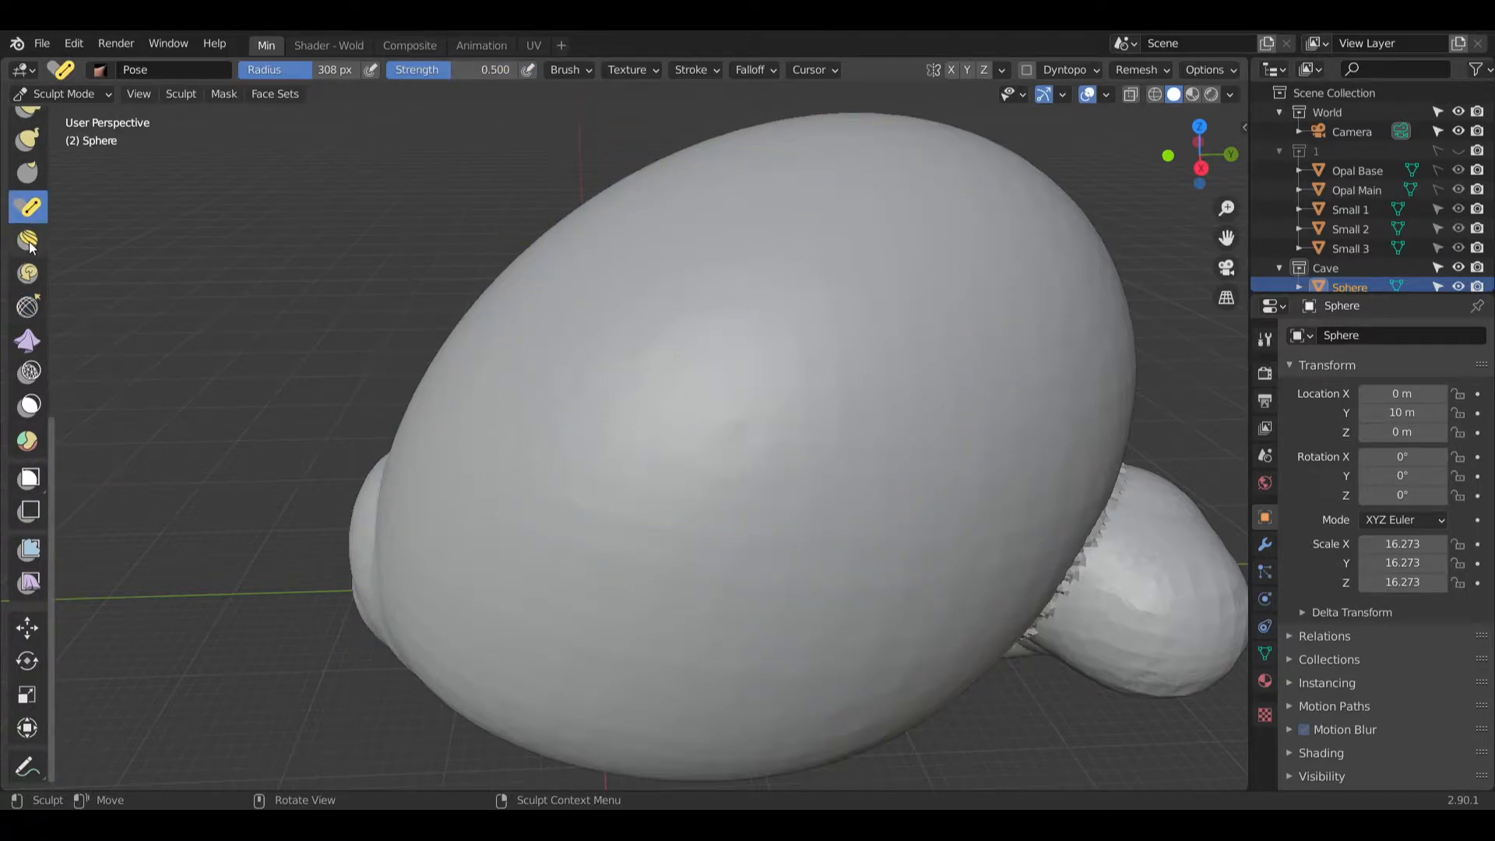
pyautogui.click(27, 274)
pyautogui.scroll(8, 29, 257)
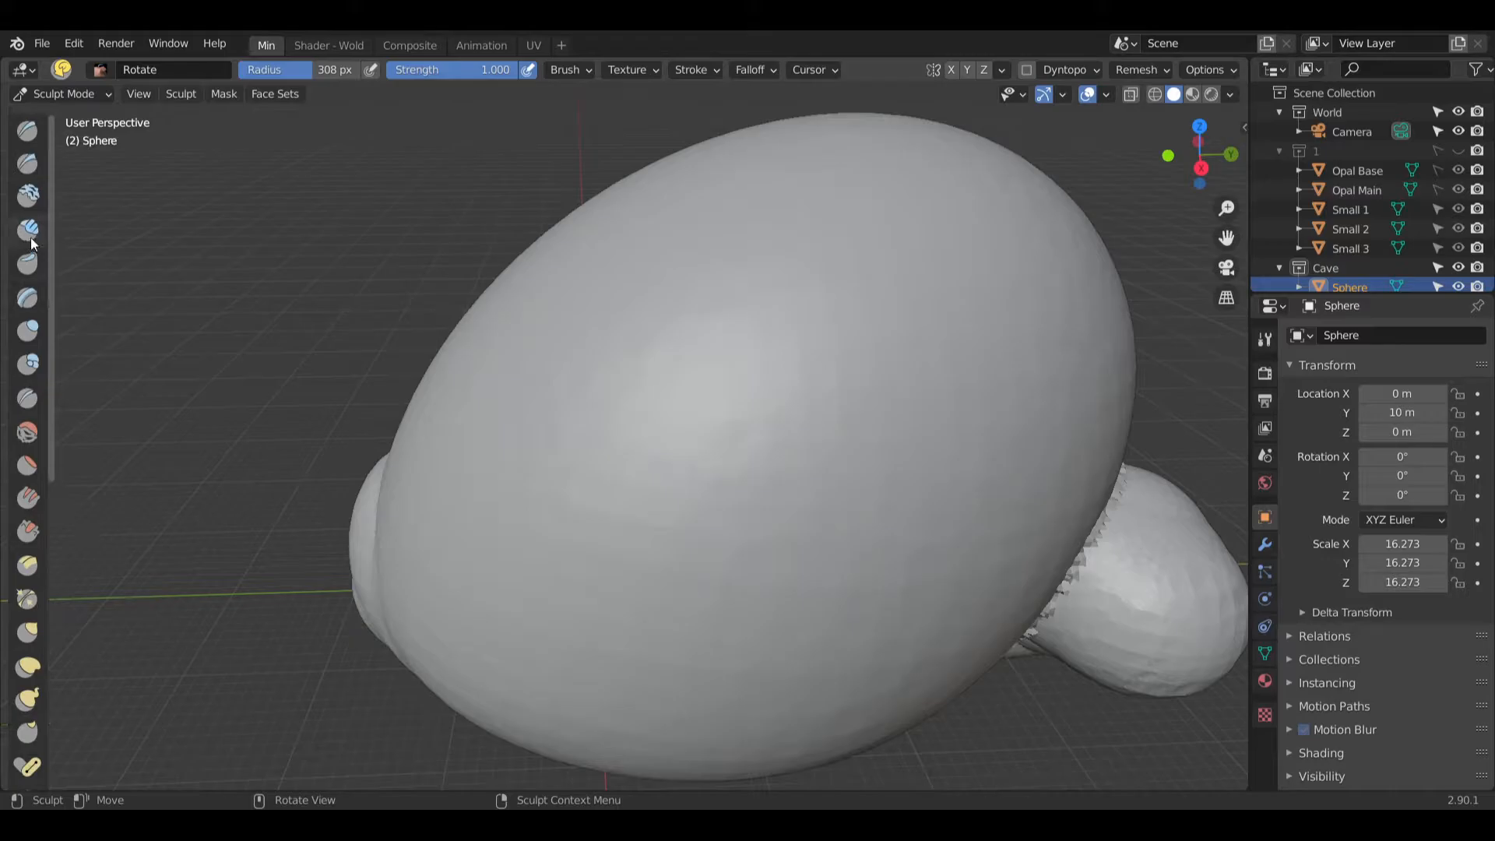
# Step: Try the Draw Sharp brush at strength 0.500 on the dome's side and undo the stroke
pyautogui.click(28, 162)
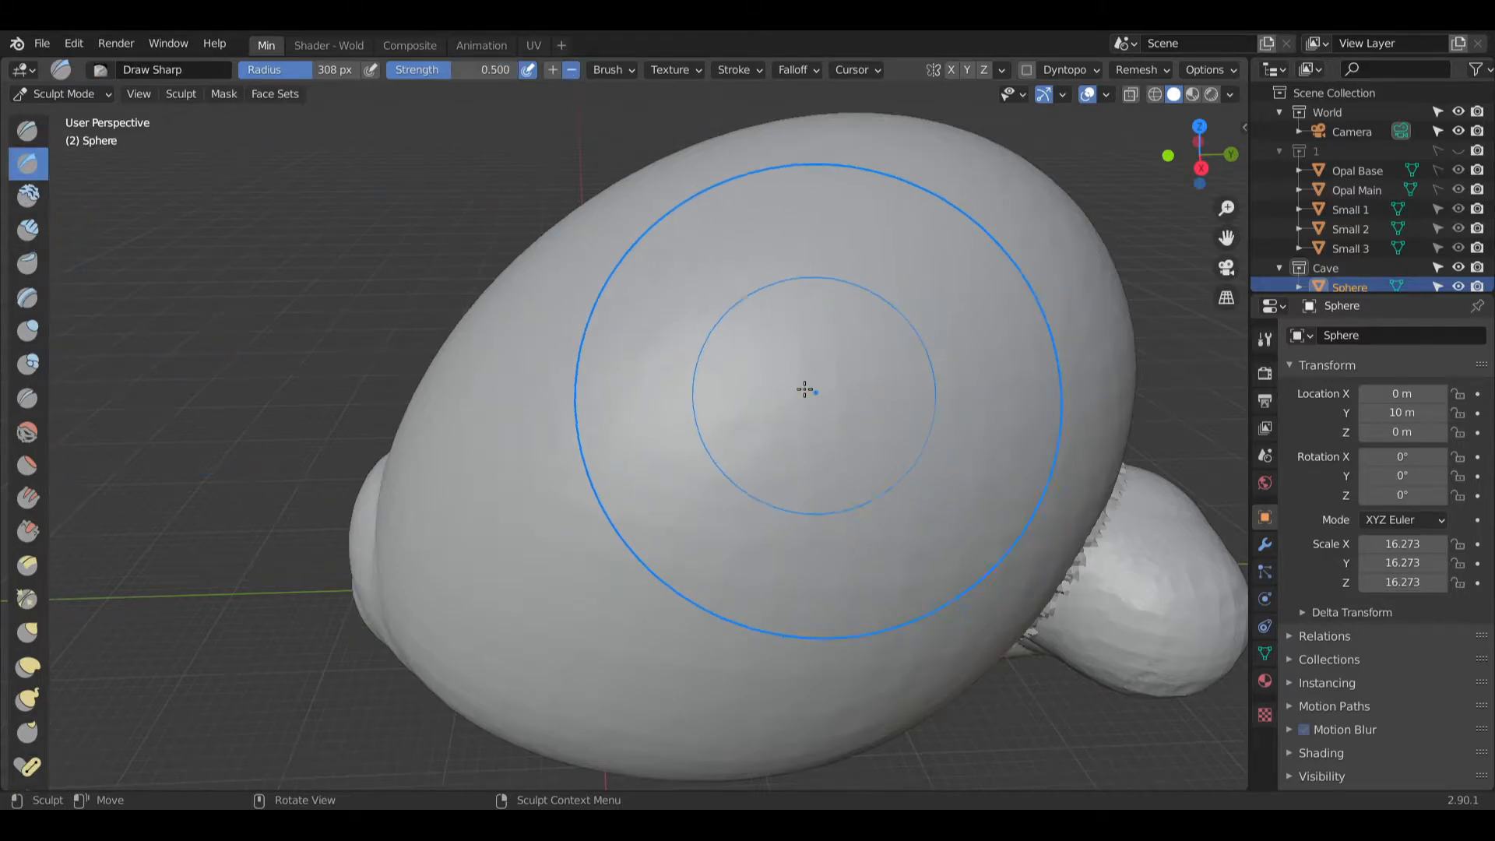
pyautogui.moveTo(810, 389)
pyautogui.mouseDown()
pyautogui.moveTo(693, 373)
pyautogui.moveTo(844, 388)
pyautogui.mouseUp()
pyautogui.hotkey('ctrl', 'z')
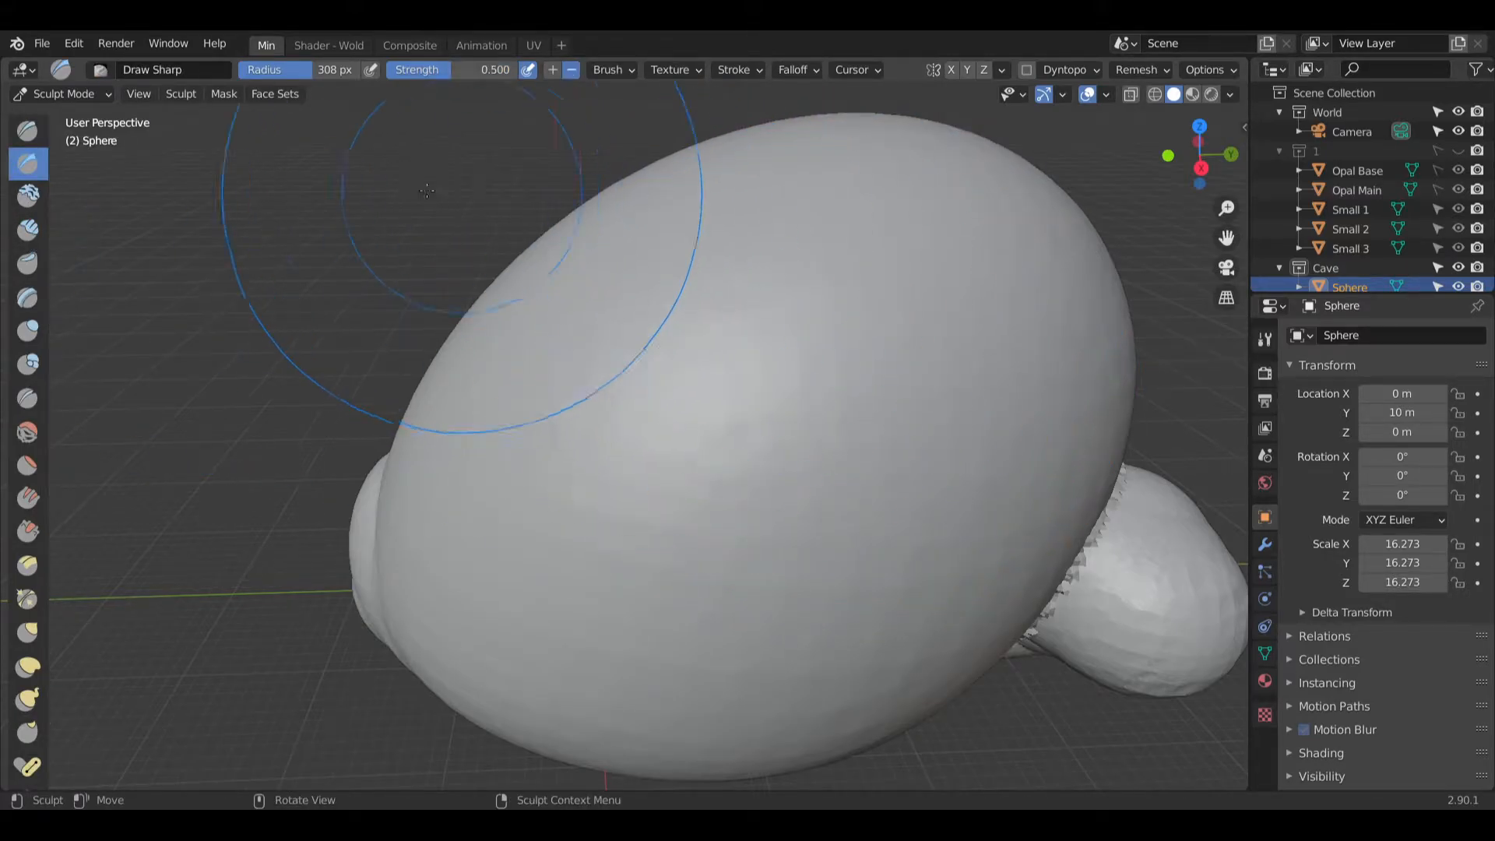
# Step: Examine the Draw Sharp brush's general, stroke and falloff settings and the remesh options
pyautogui.click(632, 71)
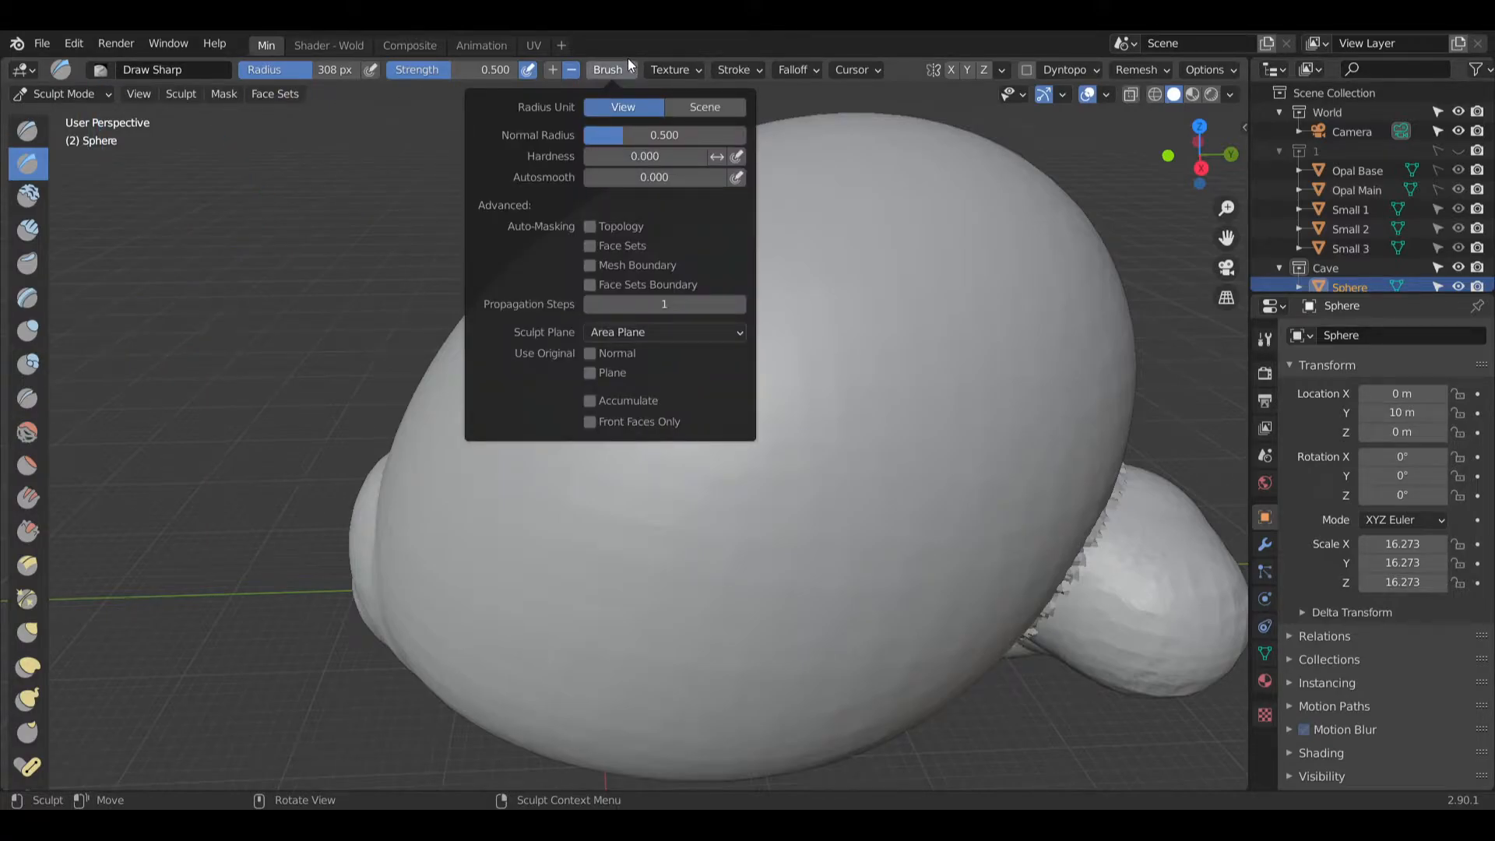
pyautogui.click(679, 71)
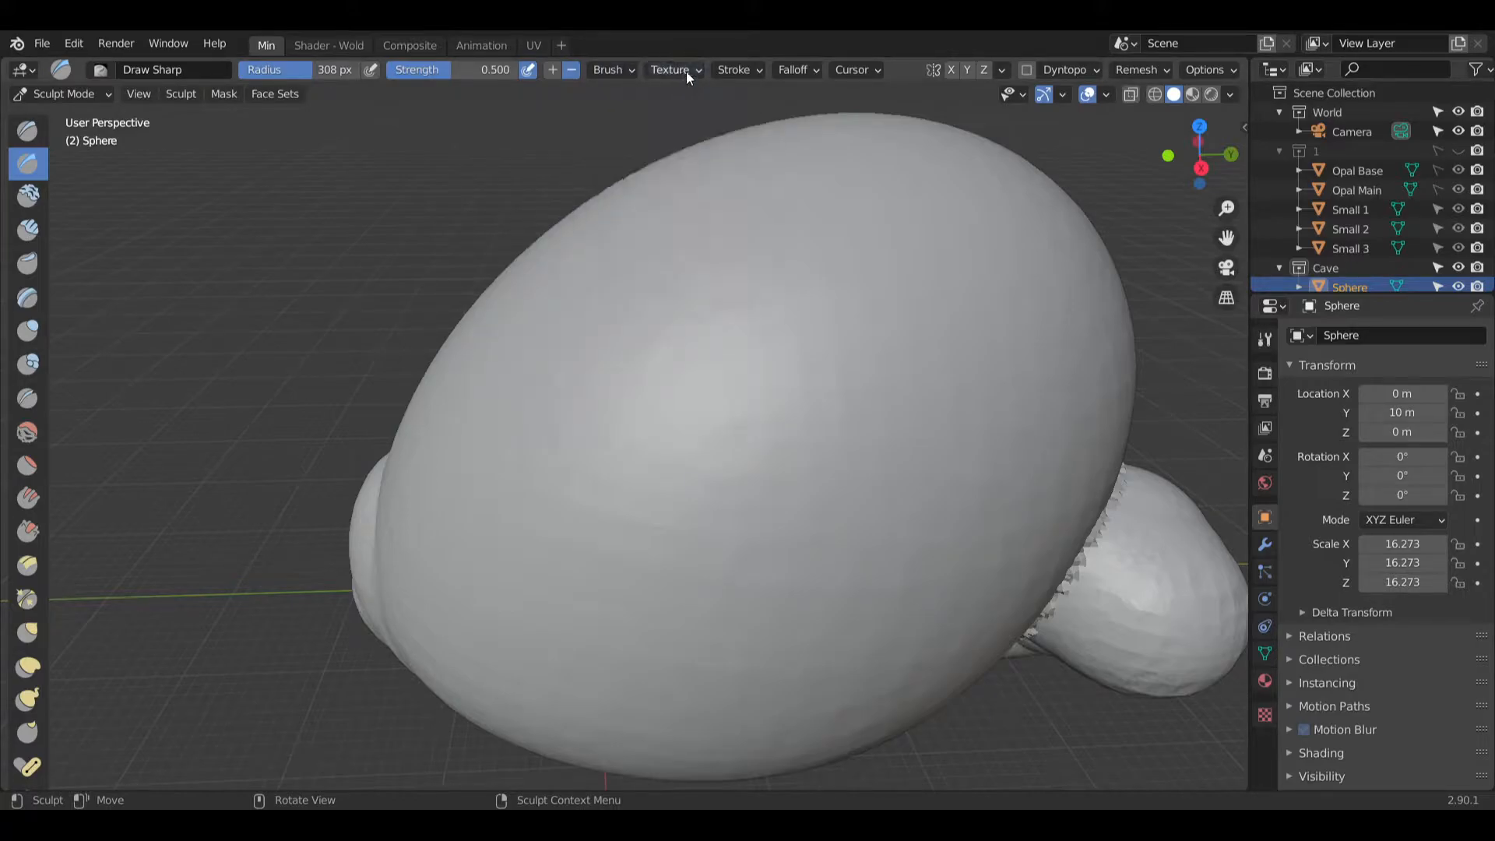
pyautogui.click(732, 70)
pyautogui.click(786, 107)
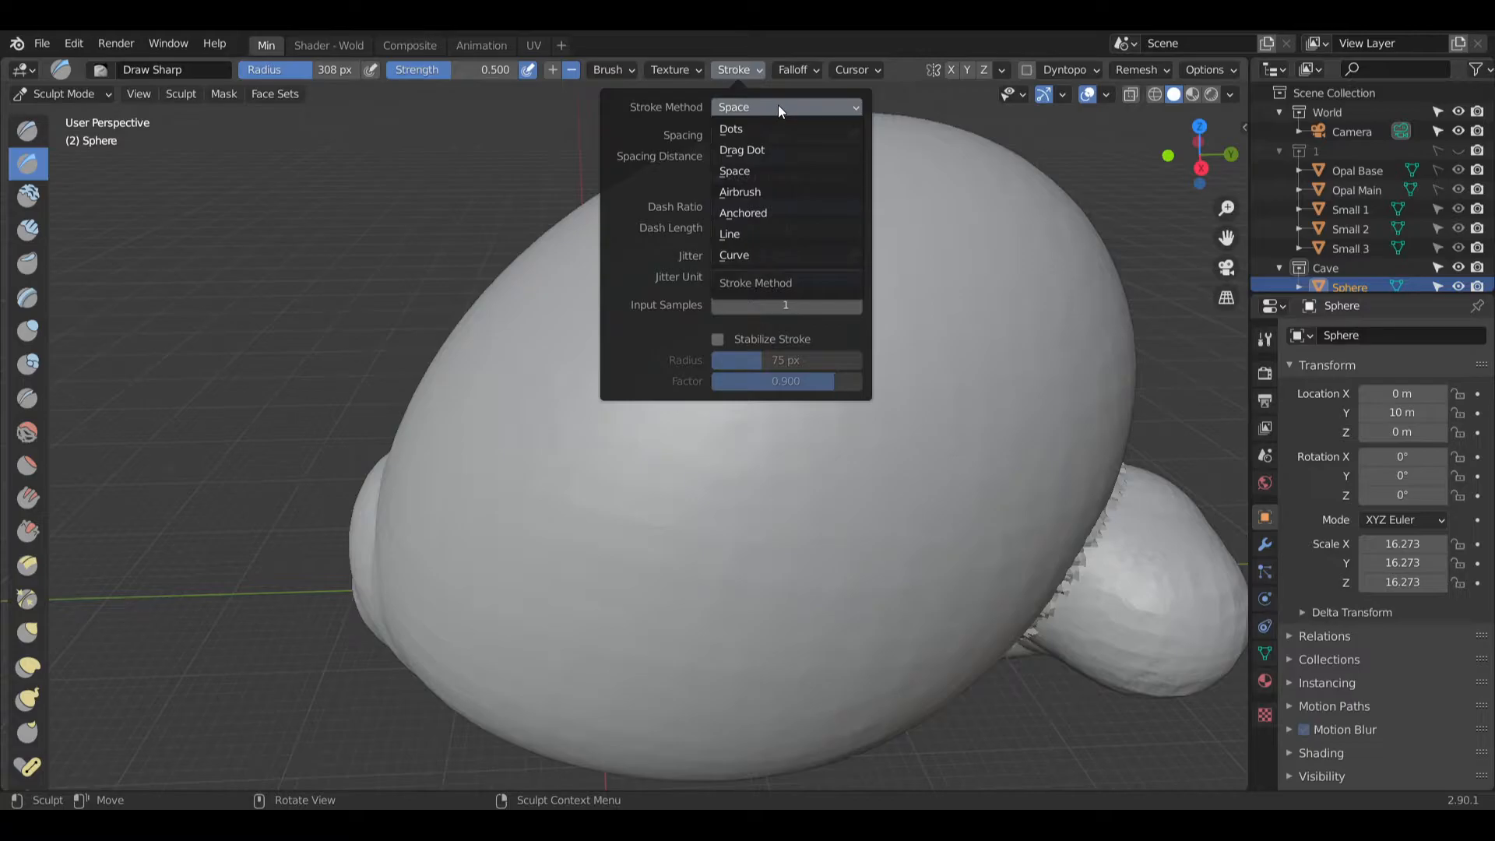
pyautogui.click(778, 106)
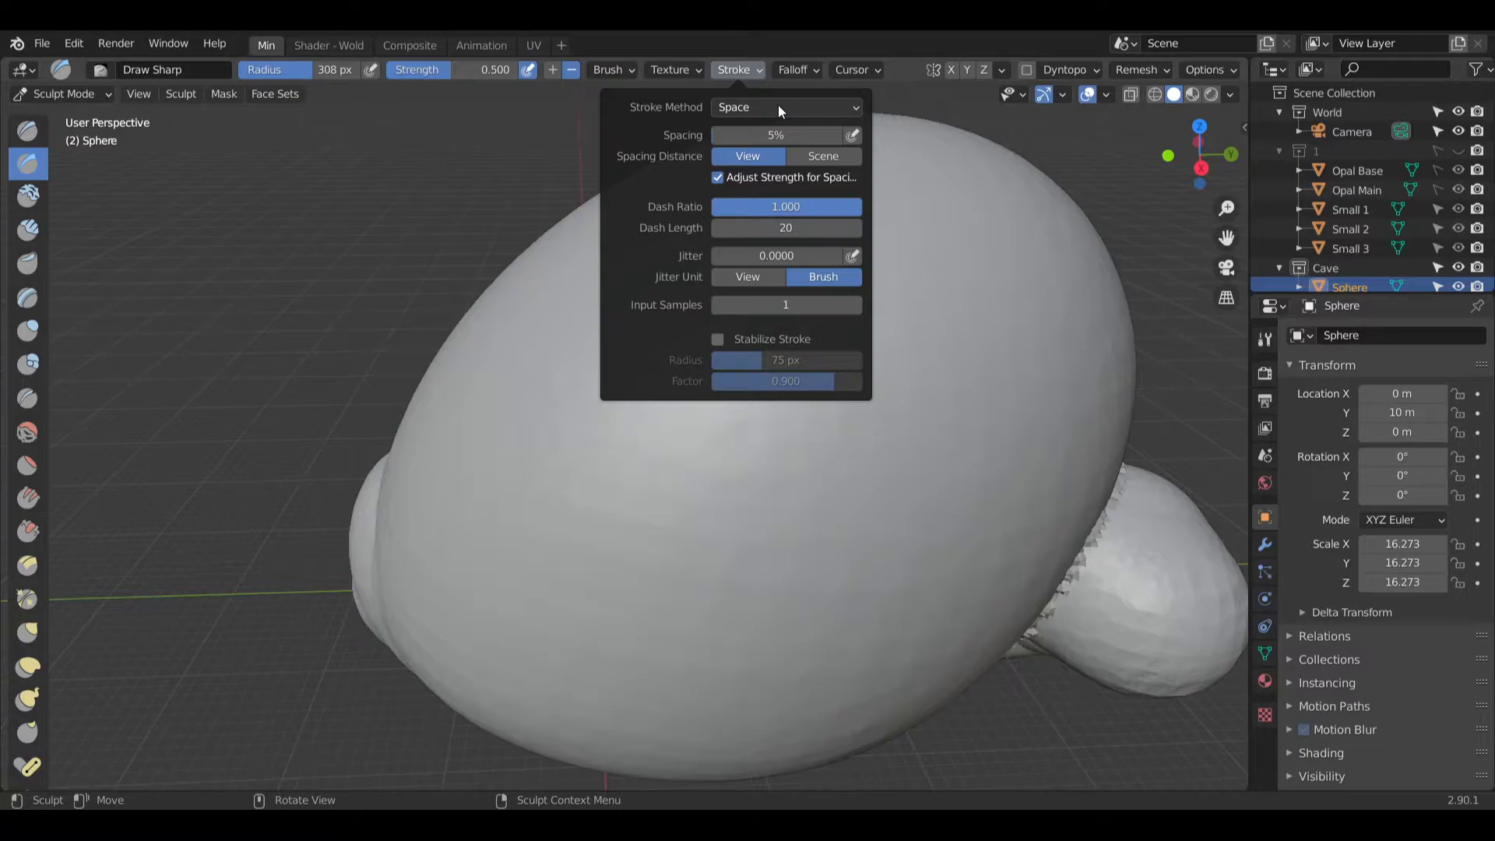
pyautogui.click(795, 69)
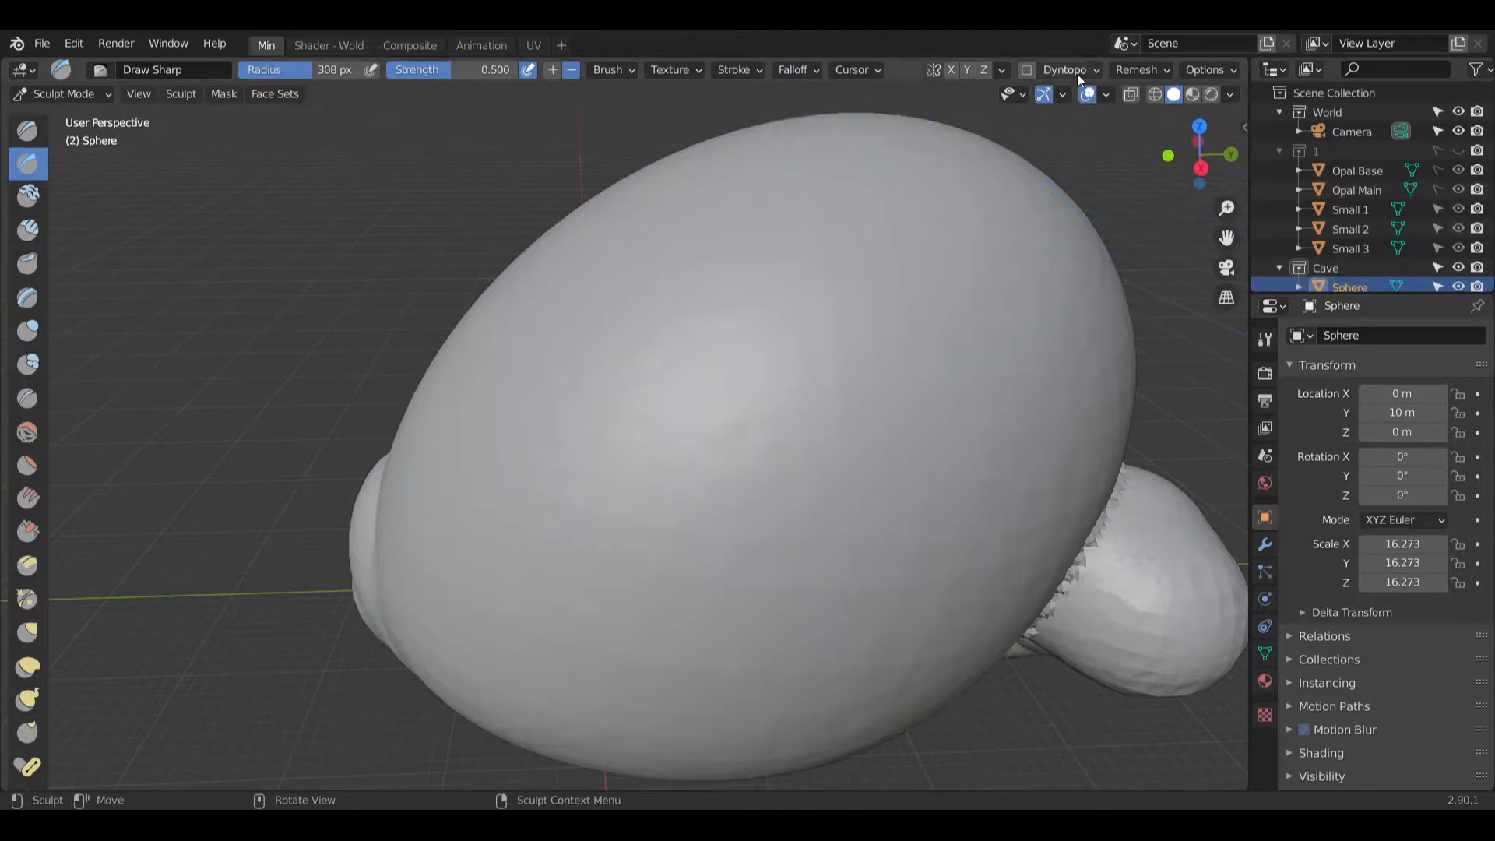
pyautogui.click(1166, 70)
# Step: Scrape the cave's inner wall beside the jagged opening with the Multi-plane Scrape brush at strength 0.700
pyautogui.moveTo(895, 311); pyautogui.dragTo(701, 333, button='middle')
pyautogui.click(1226, 270)
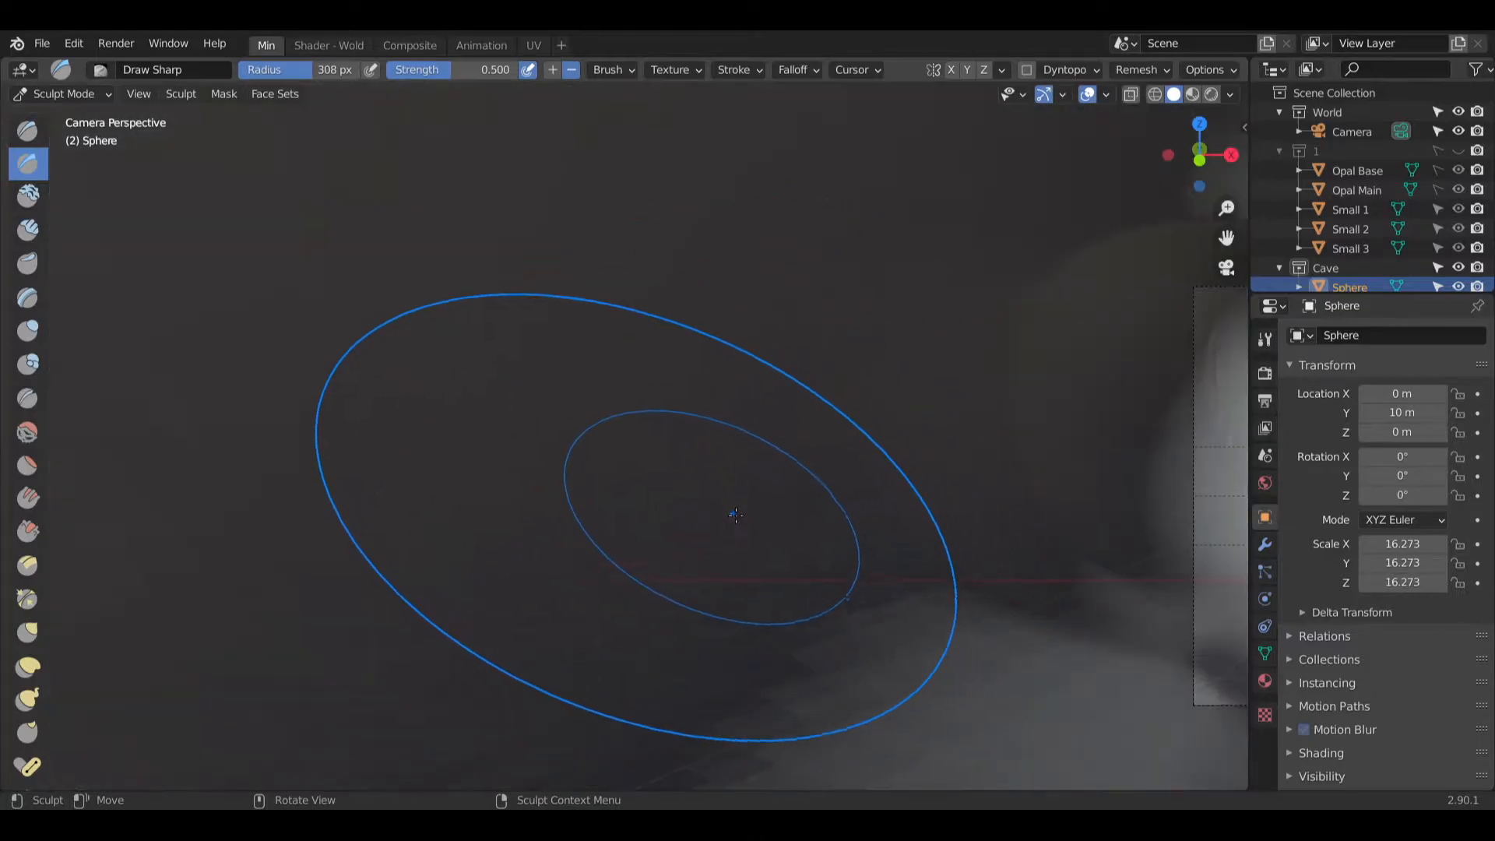
pyautogui.moveTo(1121, 460)
pyautogui.mouseDown(button='middle')
pyautogui.moveTo(1111, 417)
pyautogui.moveTo(760, 437)
pyautogui.moveTo(764, 397)
pyautogui.moveTo(847, 451)
pyautogui.moveTo(739, 391)
pyautogui.mouseUp(button='middle')
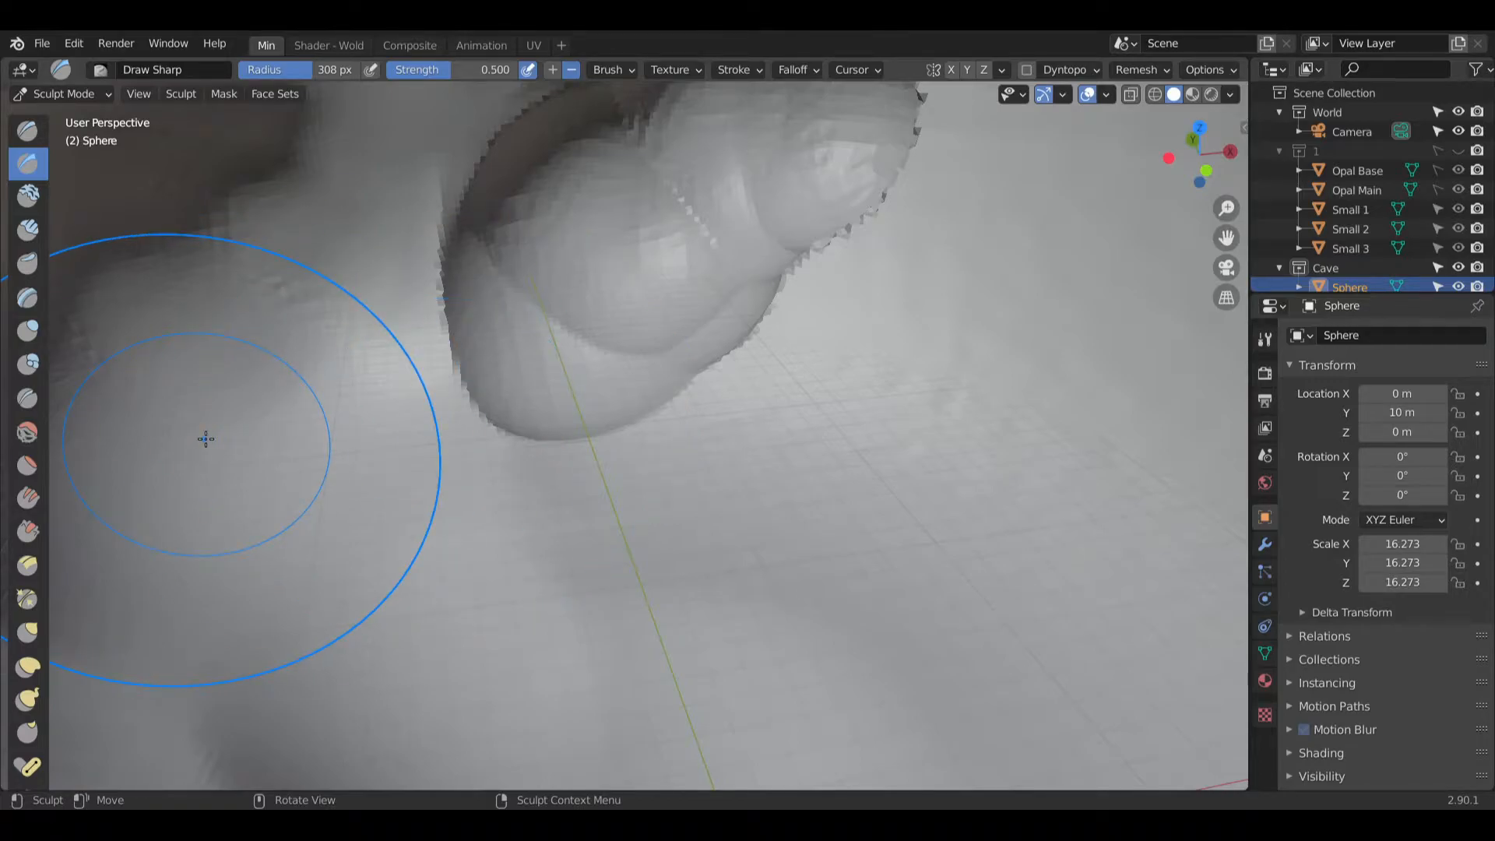
pyautogui.scroll(-8, 32, 498)
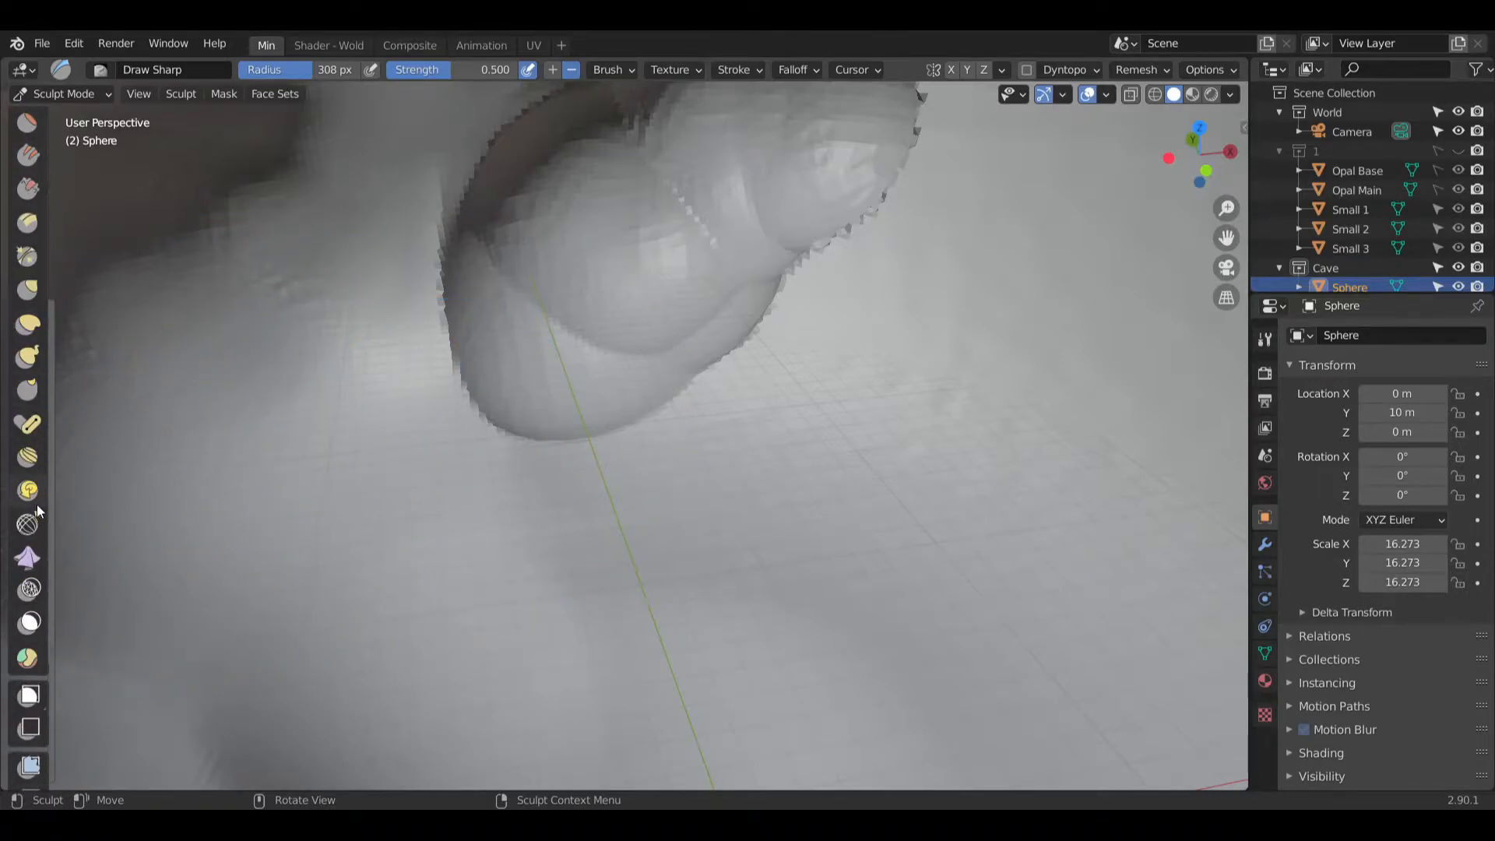
pyautogui.scroll(5, 36, 503)
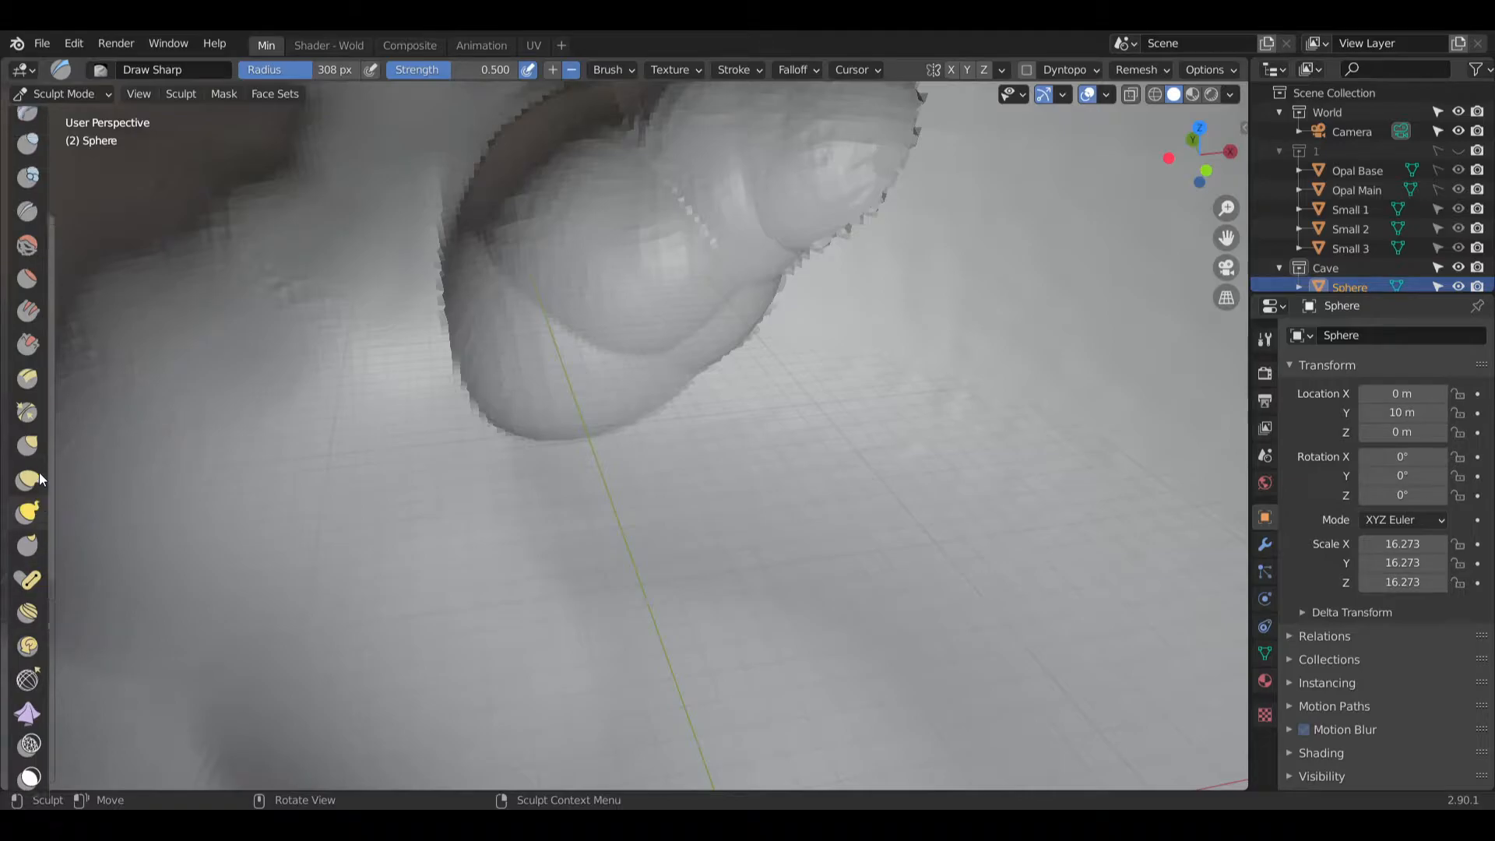
pyautogui.click(35, 411)
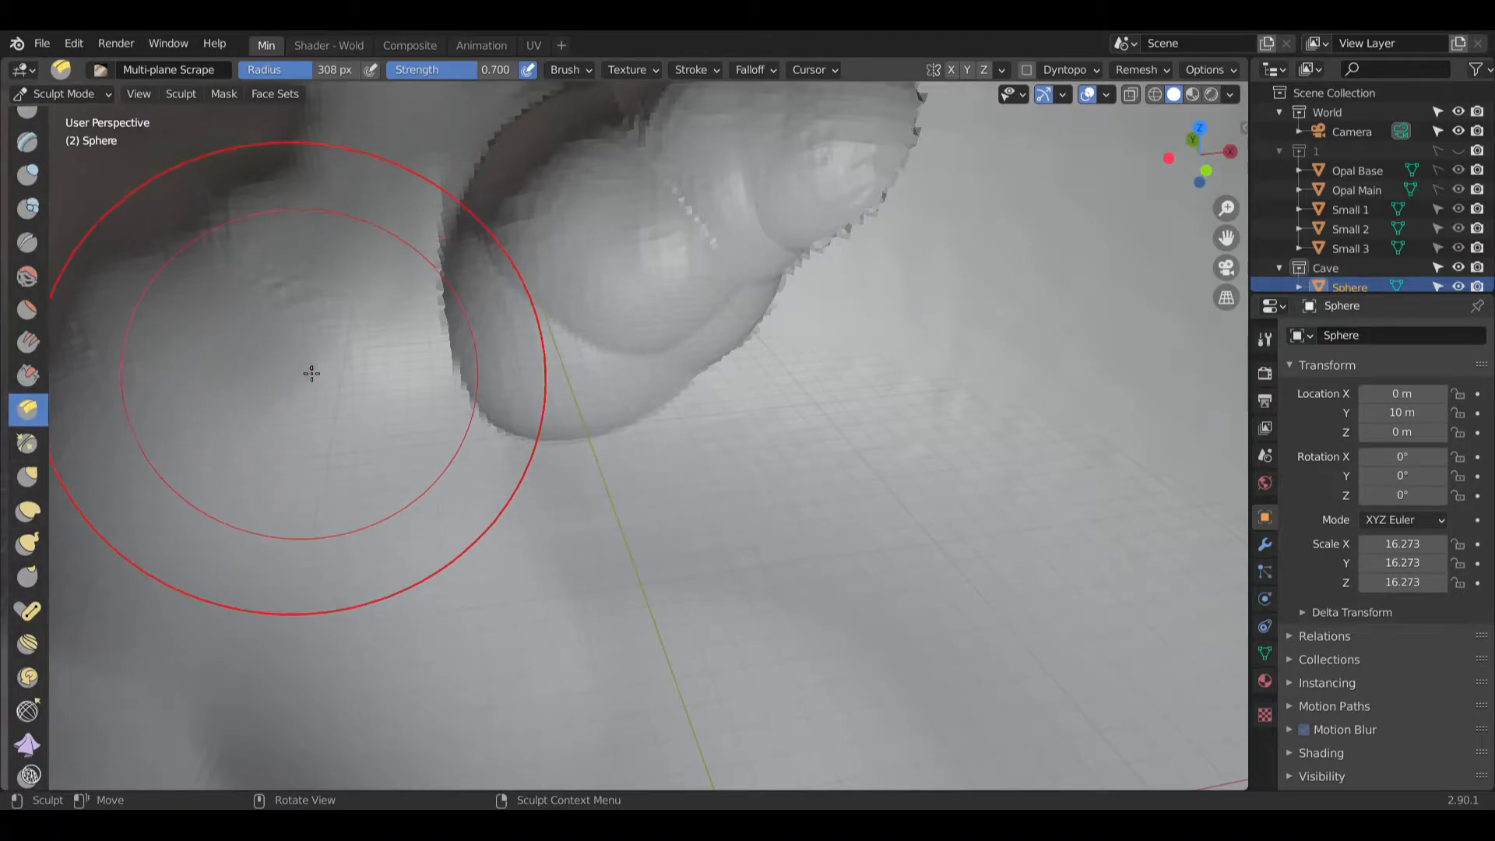
pyautogui.moveTo(1072, 345); pyautogui.dragTo(890, 374, button='middle')
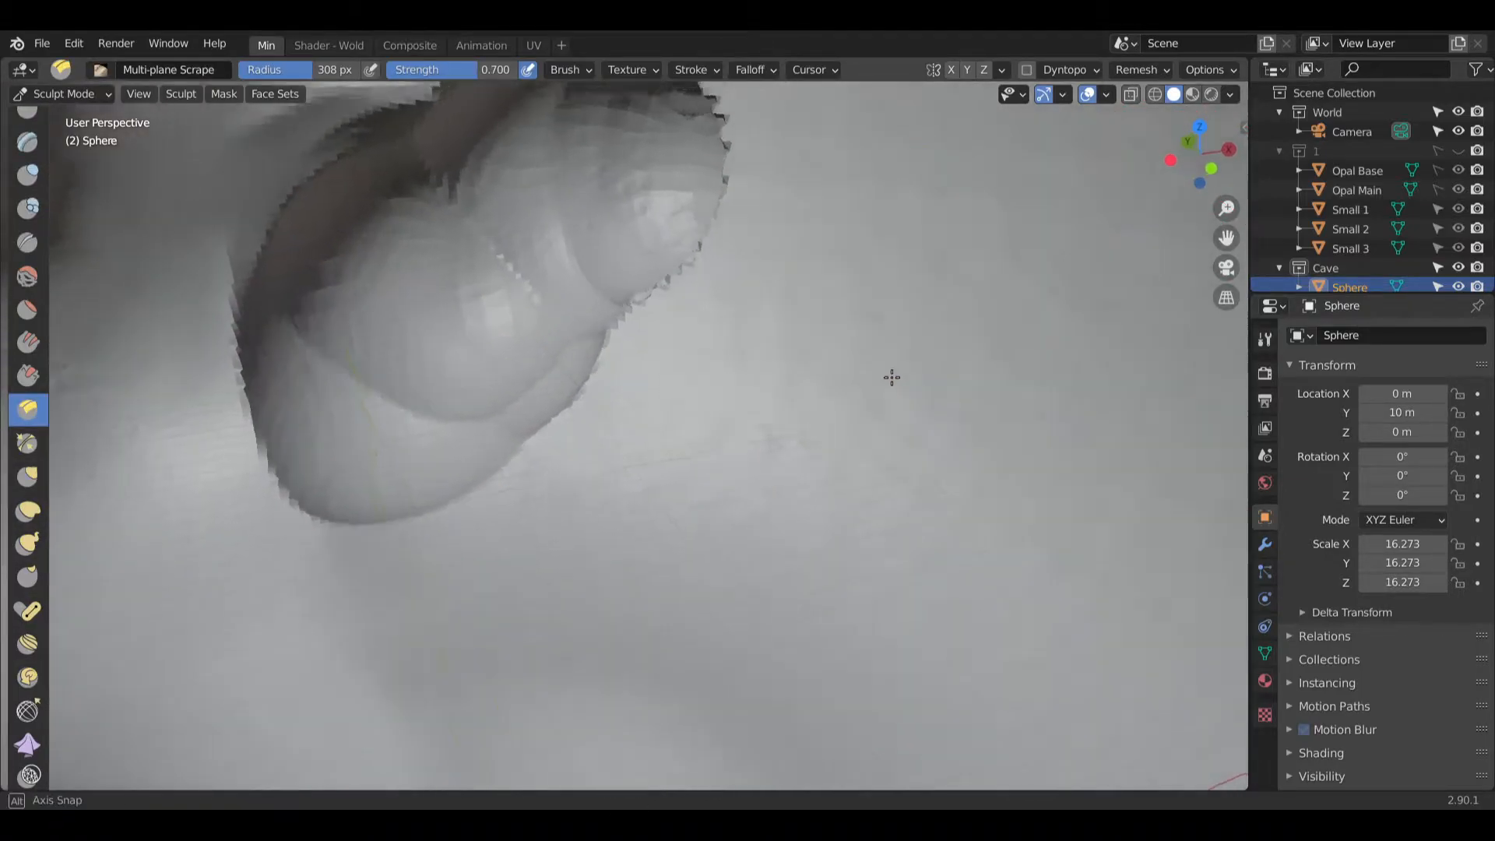
pyautogui.moveTo(891, 373)
pyautogui.mouseDown()
pyautogui.moveTo(918, 323)
pyautogui.moveTo(720, 327)
pyautogui.moveTo(626, 398)
pyautogui.moveTo(737, 213)
pyautogui.moveTo(900, 353)
pyautogui.moveTo(769, 180)
pyautogui.mouseUp()
pyautogui.moveTo(766, 199); pyautogui.dragTo(786, 209, button='middle')
pyautogui.moveTo(743, 191)
pyautogui.mouseDown()
pyautogui.moveTo(727, 161)
pyautogui.moveTo(741, 198)
pyautogui.moveTo(731, 183)
pyautogui.mouseUp()
# Step: Continue scraping around the inner openings, including the ledge inside the camera frame, with Multi-plane Scrape
pyautogui.keyDown('shift'); pyautogui.moveTo(373, 199); pyautogui.dragTo(498, 203, button='middle'); pyautogui.keyUp('shift')
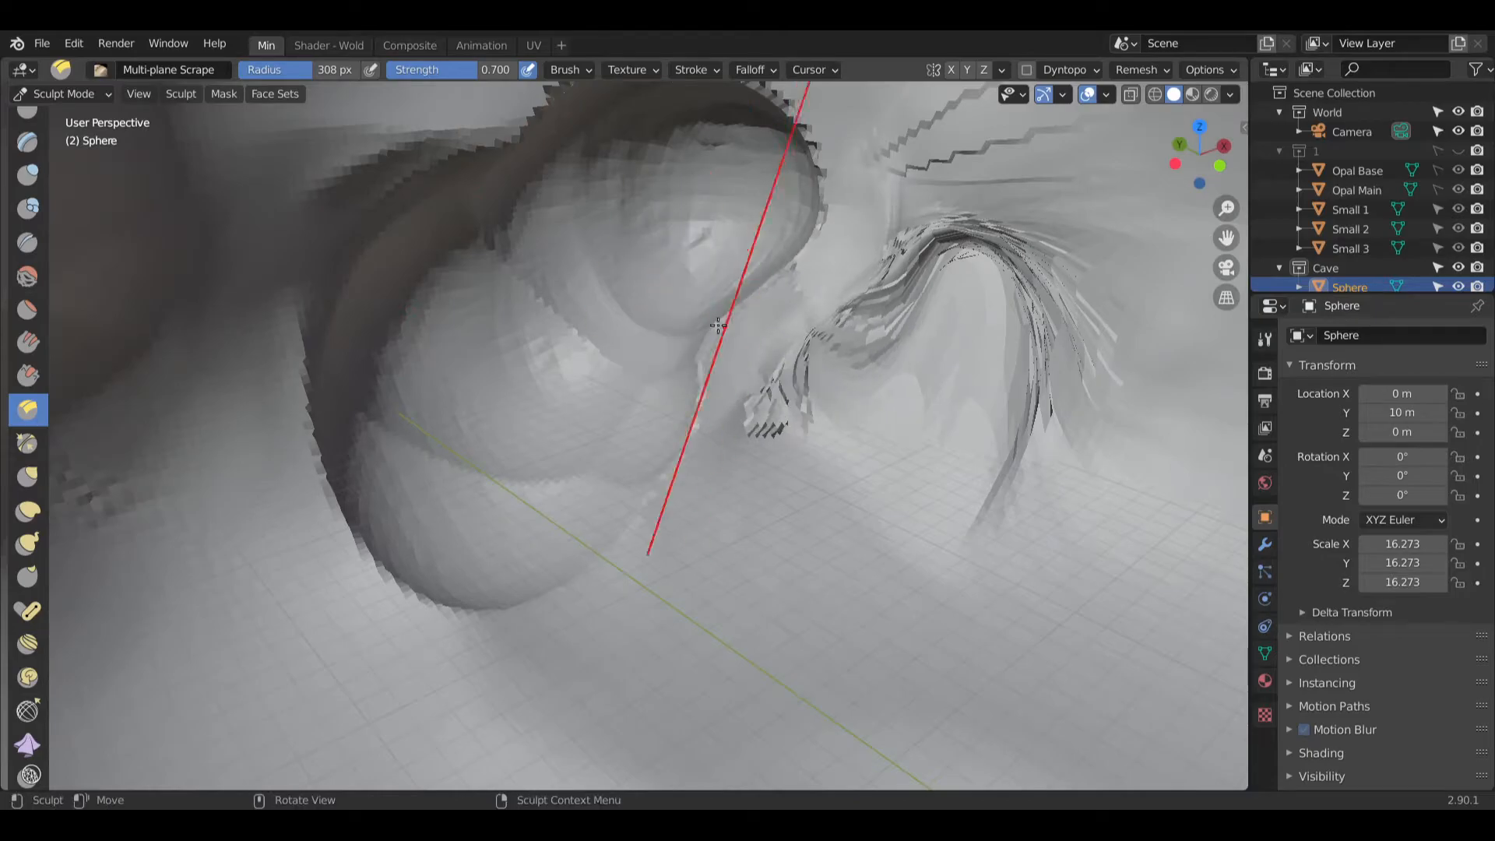
pyautogui.moveTo(557, 343)
pyautogui.mouseDown()
pyautogui.moveTo(483, 301)
pyautogui.moveTo(413, 226)
pyautogui.mouseUp()
pyautogui.moveTo(411, 183)
pyautogui.mouseDown(button='middle')
pyautogui.moveTo(347, 149)
pyautogui.moveTo(587, 128)
pyautogui.mouseUp(button='middle')
pyautogui.moveTo(545, 129)
pyautogui.mouseDown()
pyautogui.moveTo(491, 140)
pyautogui.moveTo(385, 242)
pyautogui.moveTo(462, 266)
pyautogui.moveTo(343, 233)
pyautogui.moveTo(389, 214)
pyautogui.mouseUp()
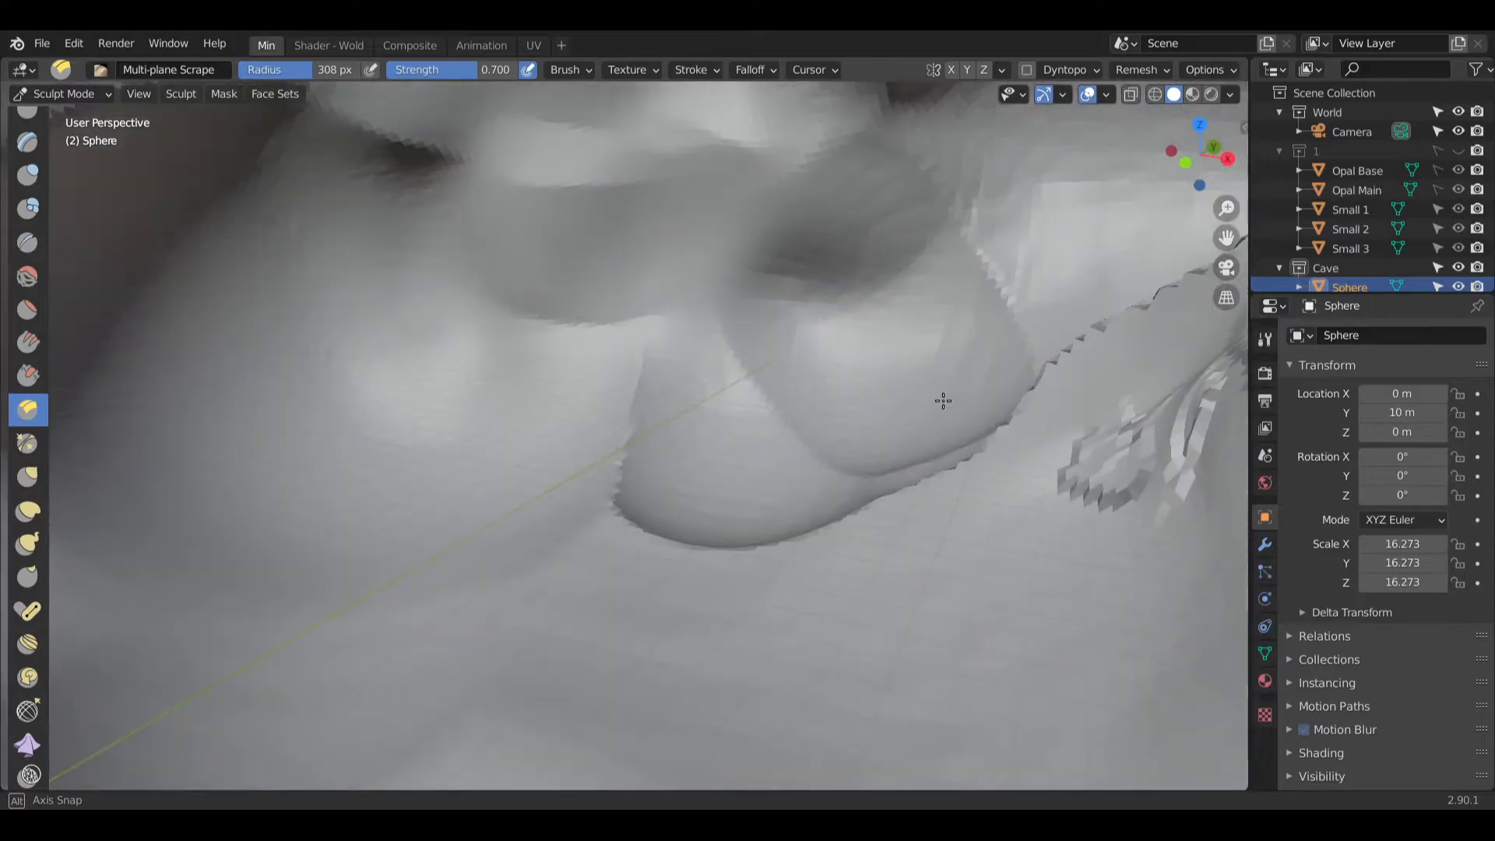
pyautogui.moveTo(941, 400)
pyautogui.mouseDown()
pyautogui.moveTo(1129, 424)
pyautogui.moveTo(1105, 409)
pyautogui.mouseUp()
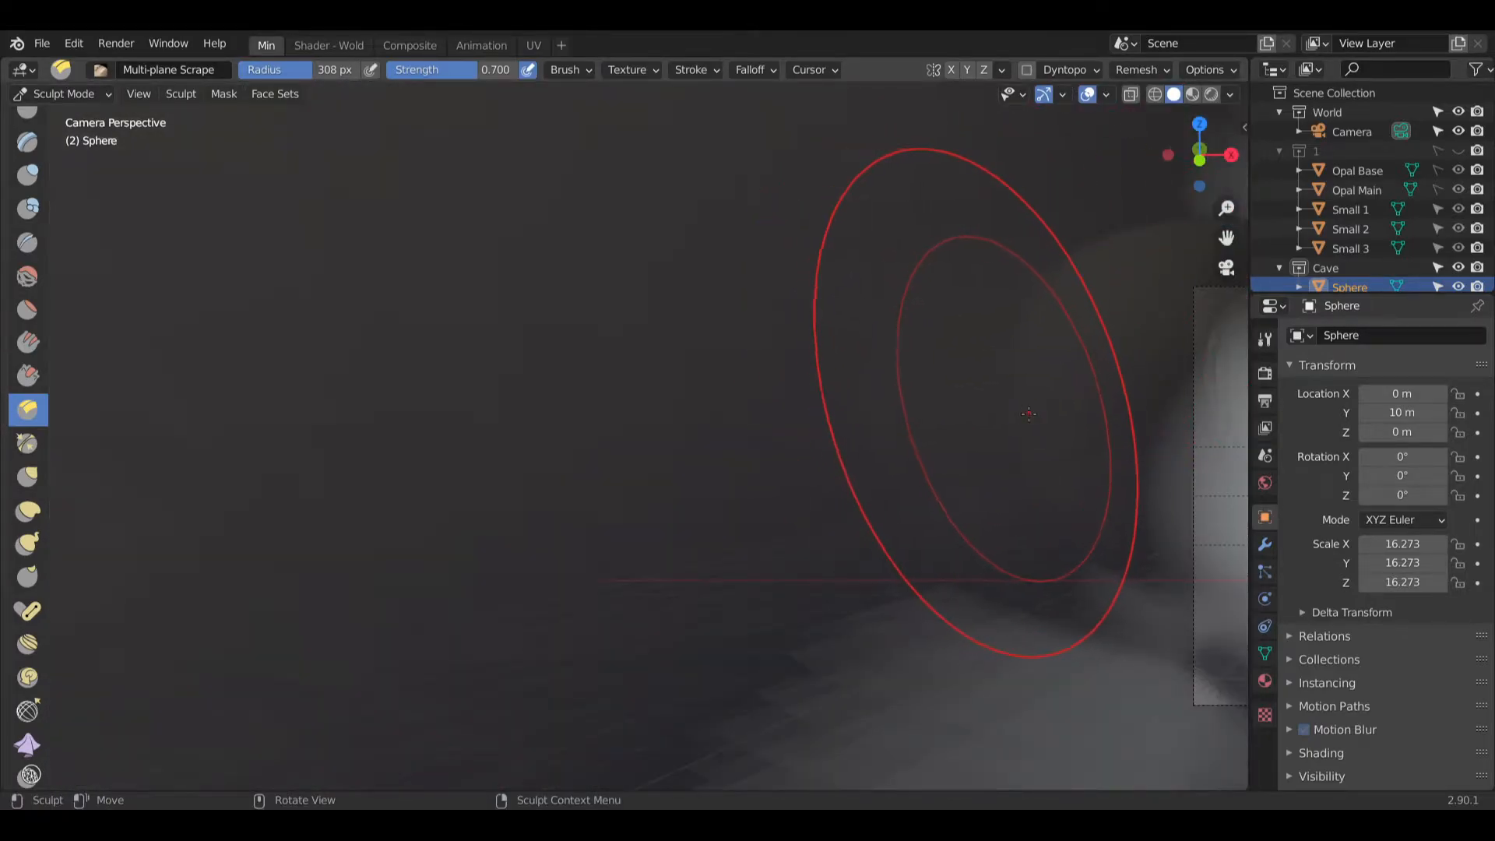
pyautogui.keyDown('shift'); pyautogui.moveTo(1045, 431); pyautogui.dragTo(527, 395, button='middle'); pyautogui.keyUp('shift')
pyautogui.keyDown('shift'); pyautogui.moveTo(620, 364); pyautogui.dragTo(677, 366, button='middle'); pyautogui.keyUp('shift')
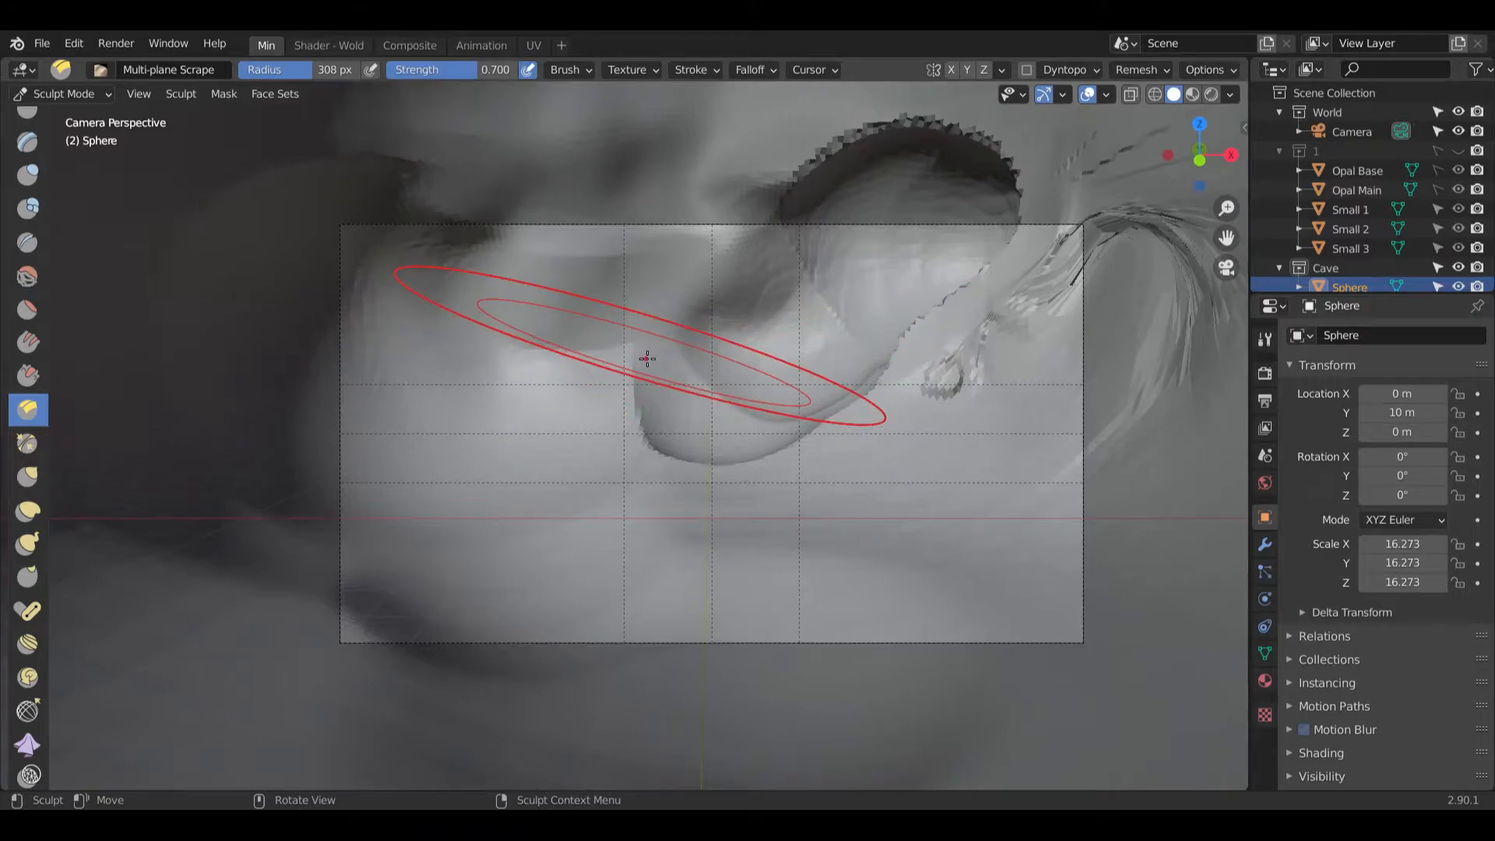
pyautogui.moveTo(647, 358)
pyautogui.mouseDown()
pyautogui.moveTo(562, 410)
pyautogui.moveTo(574, 377)
pyautogui.moveTo(550, 140)
pyautogui.moveTo(417, 167)
pyautogui.moveTo(327, 155)
pyautogui.moveTo(389, 343)
pyautogui.moveTo(474, 369)
pyautogui.moveTo(771, 401)
pyautogui.moveTo(894, 334)
pyautogui.moveTo(998, 377)
pyautogui.moveTo(1005, 311)
pyautogui.moveTo(849, 179)
pyautogui.moveTo(638, 304)
pyautogui.moveTo(615, 226)
pyautogui.moveTo(654, 264)
pyautogui.mouseUp()
pyautogui.scroll(-1, 924, 507)
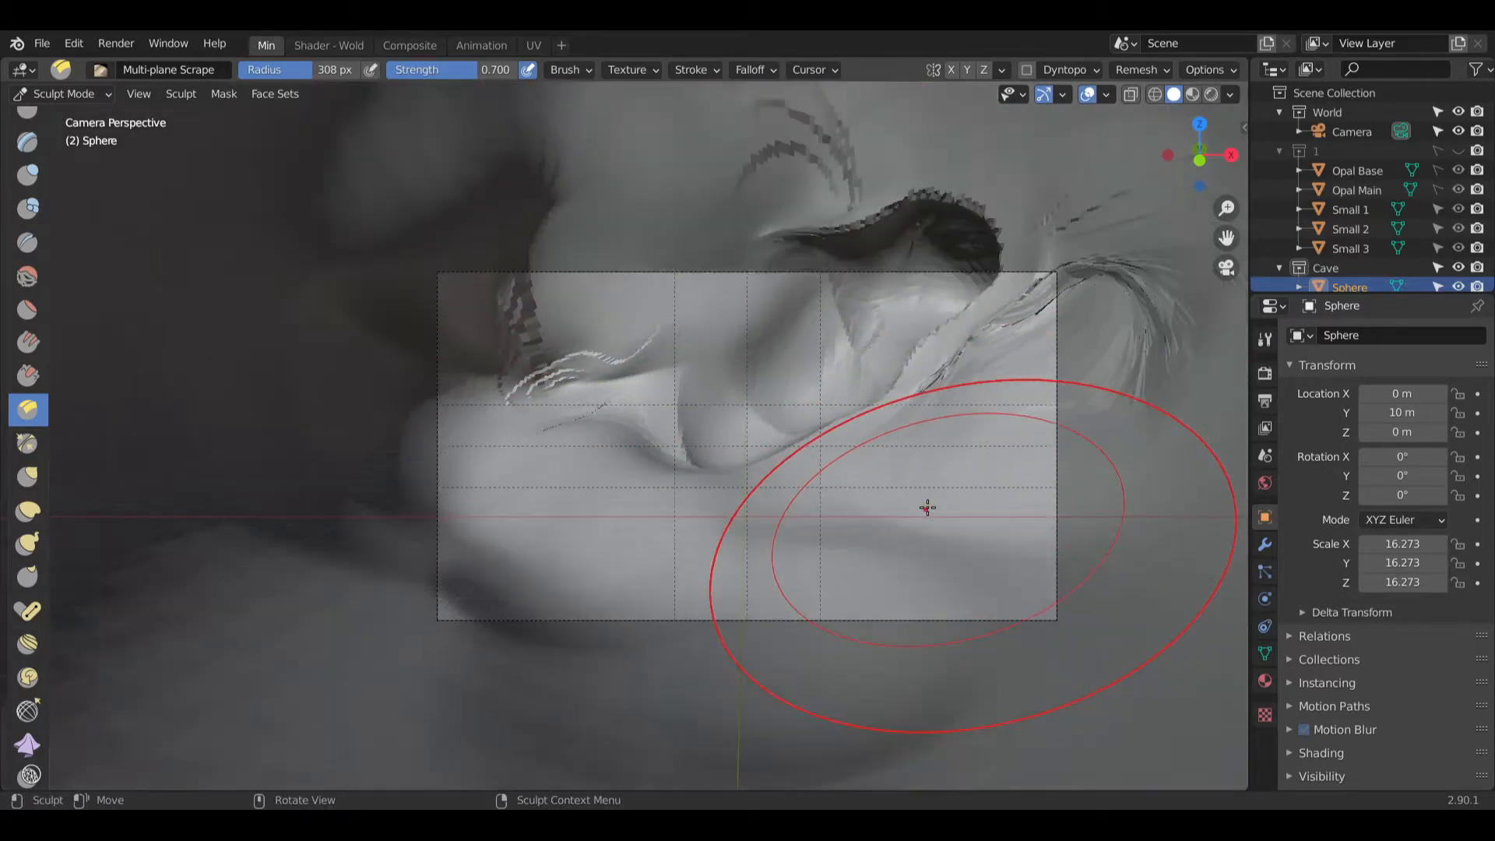
# Step: Scrape the wall between the cave openings inside the camera frame to cut the main opening's edge lower
pyautogui.keyDown('shift'); pyautogui.moveTo(934, 434); pyautogui.dragTo(825, 207, button='middle'); pyautogui.keyUp('shift')
pyautogui.scroll(-4, 821, 357)
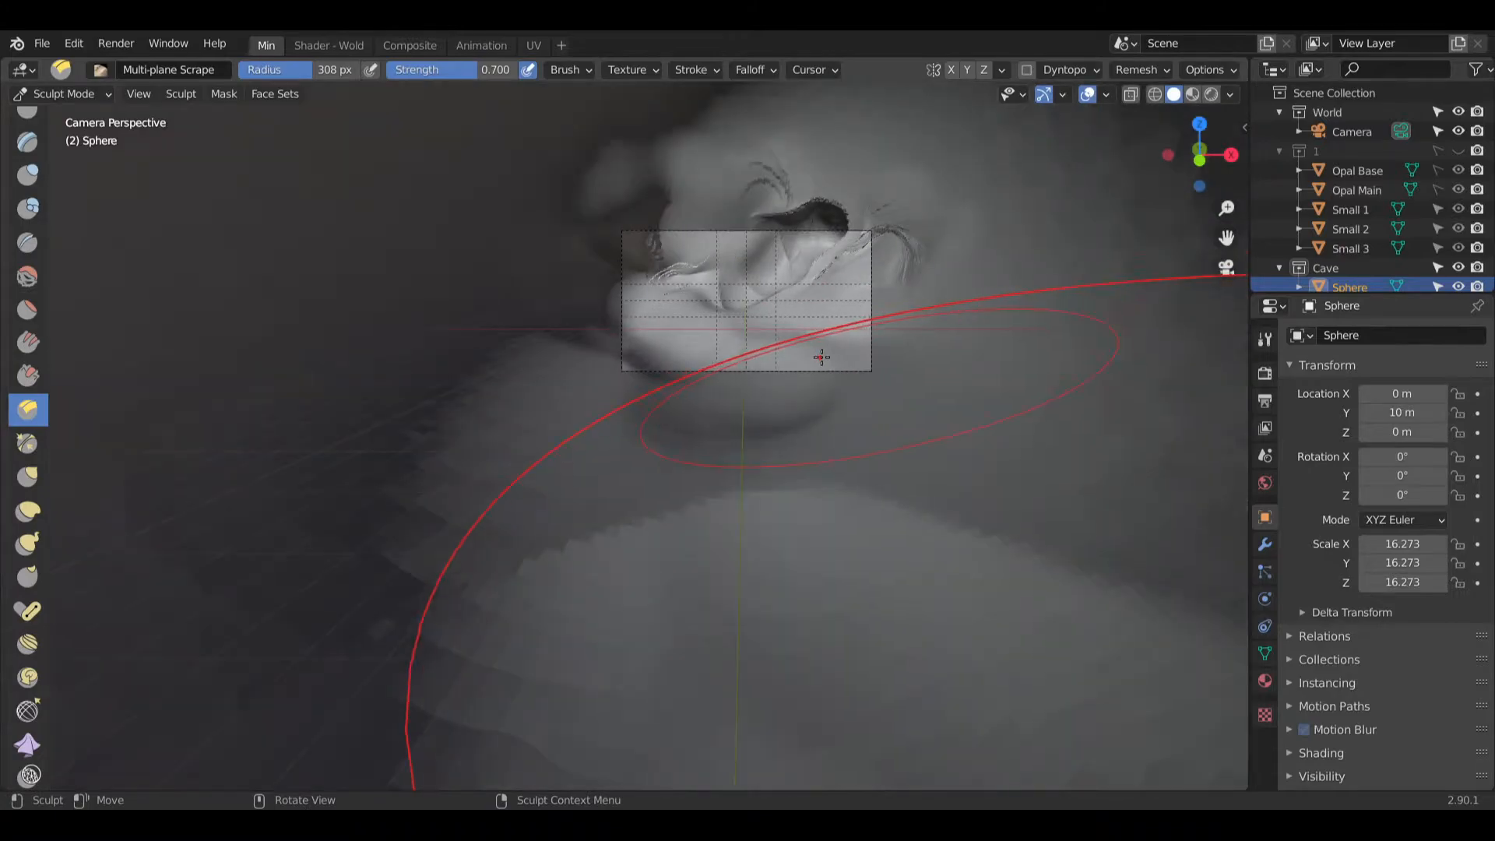
pyautogui.scroll(-1, 840, 336)
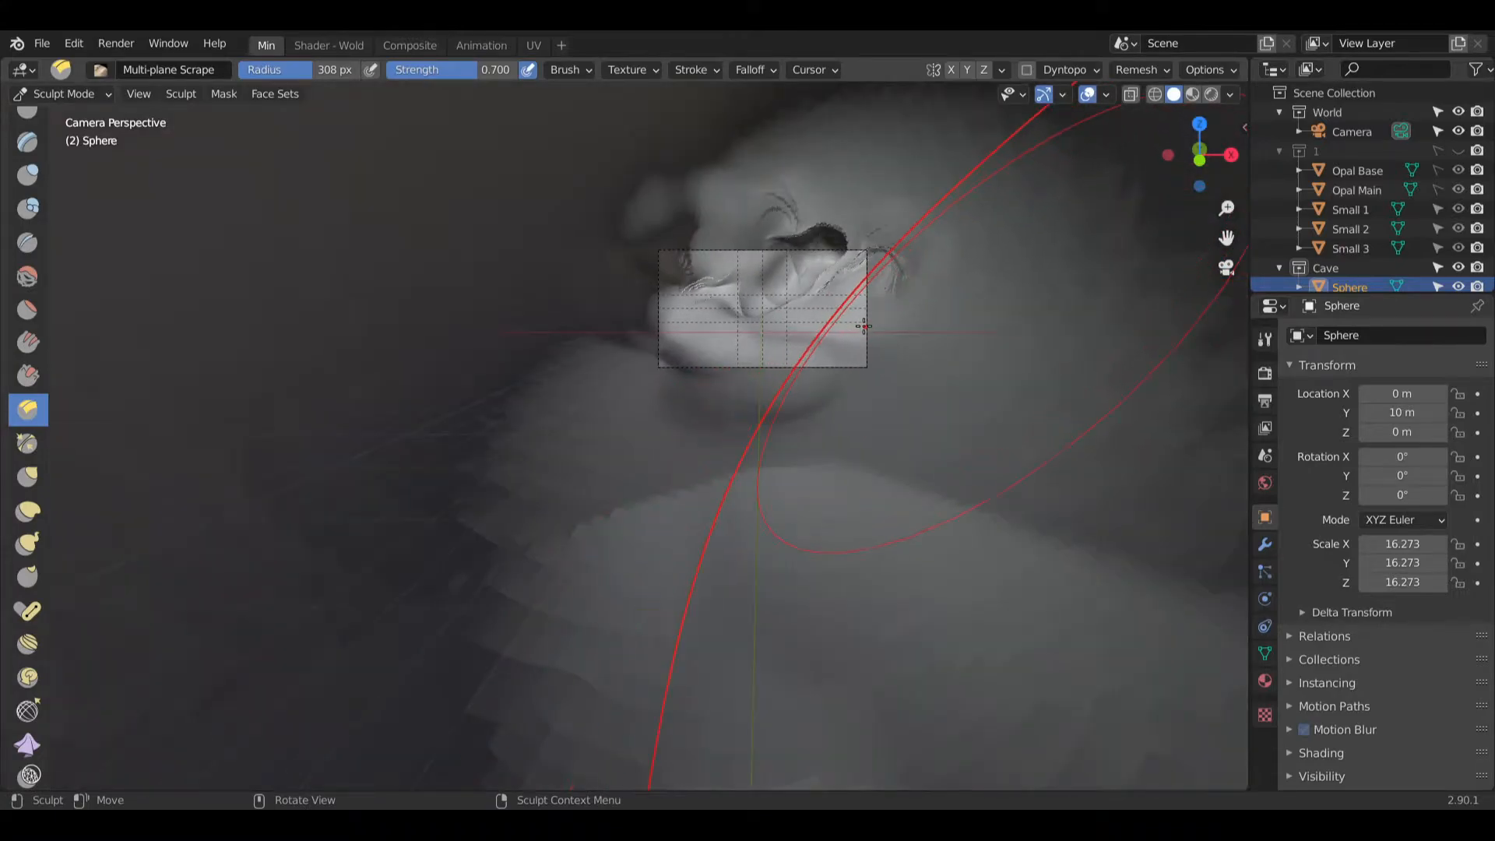
pyautogui.scroll(6, 852, 315)
pyautogui.keyDown('shift'); pyautogui.moveTo(791, 320); pyautogui.dragTo(907, 384, button='middle'); pyautogui.keyUp('shift')
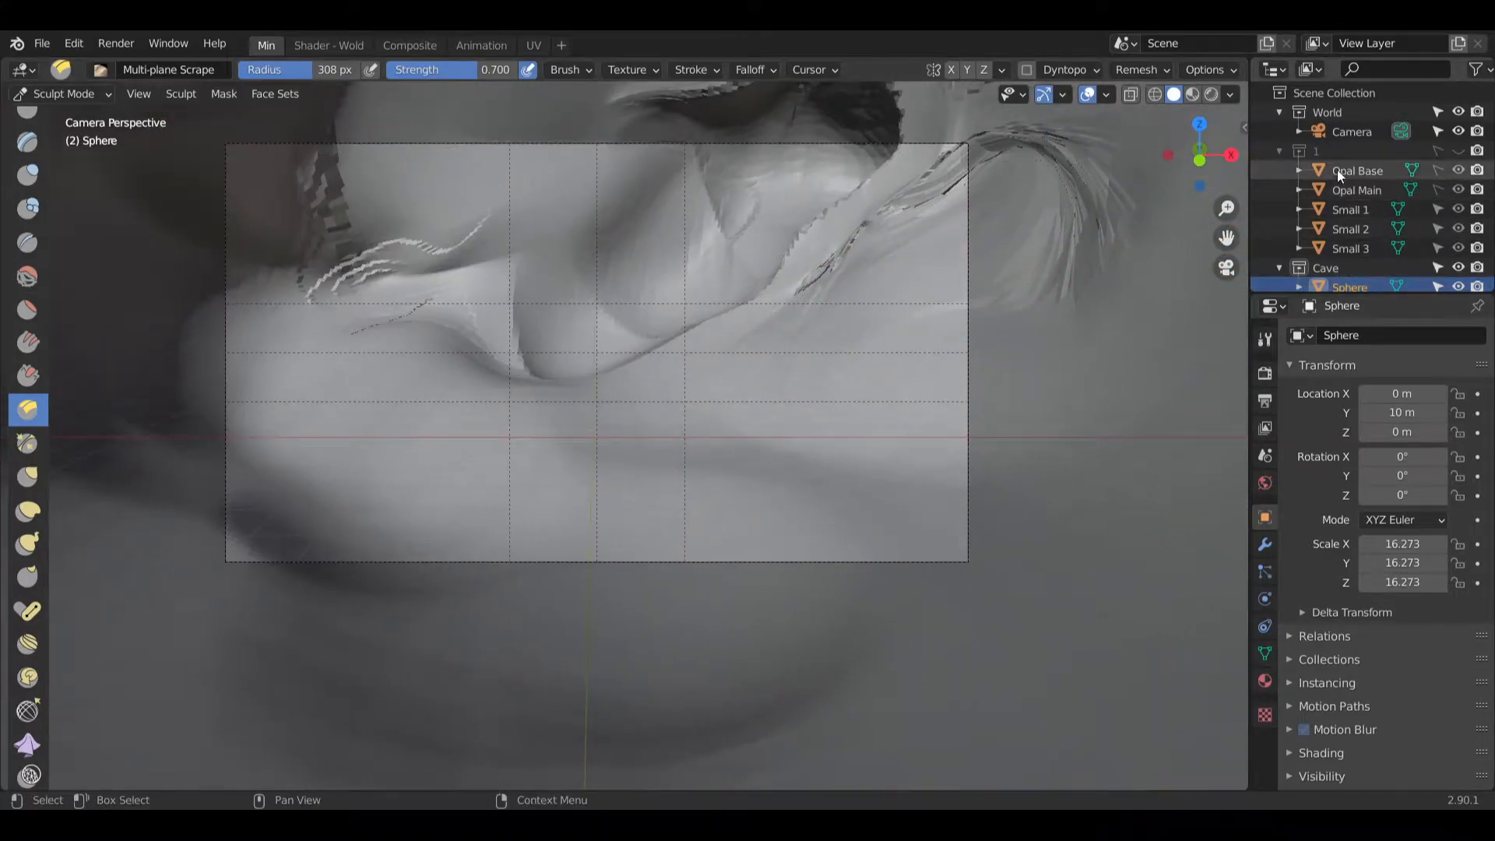
pyautogui.keyDown('shift'); pyautogui.moveTo(634, 185); pyautogui.dragTo(700, 267, button='middle'); pyautogui.keyUp('shift')
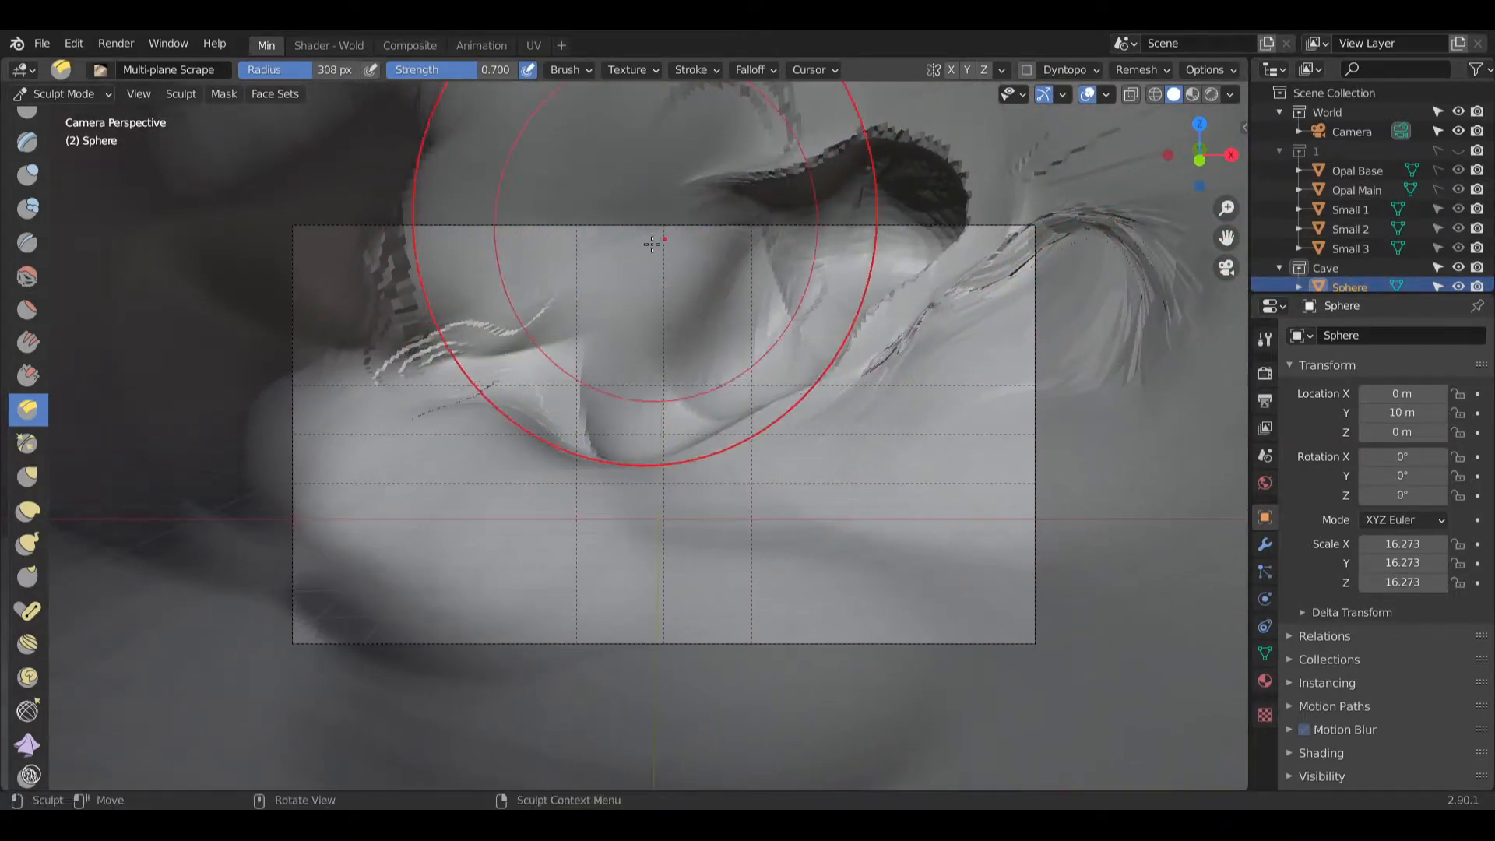
pyautogui.moveTo(647, 249)
pyautogui.mouseDown()
pyautogui.moveTo(1118, 451)
pyautogui.moveTo(967, 367)
pyautogui.moveTo(867, 383)
pyautogui.moveTo(924, 429)
pyautogui.moveTo(864, 373)
pyautogui.moveTo(1068, 434)
pyautogui.moveTo(1152, 384)
pyautogui.moveTo(801, 429)
pyautogui.moveTo(734, 457)
pyautogui.mouseUp()
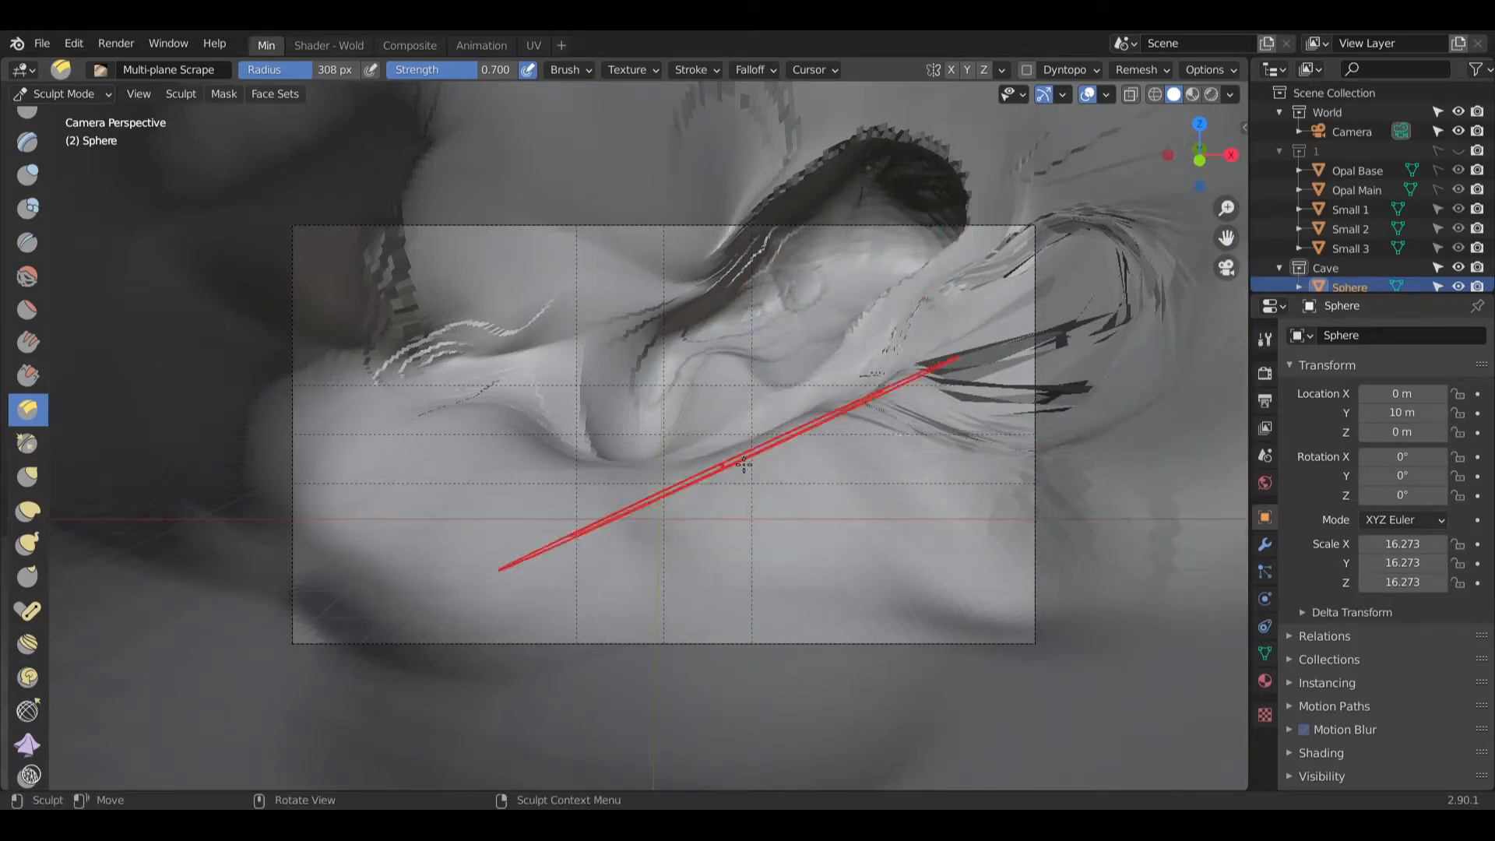
# Step: Remesh the cave and smooth the scraped walls and opening edges with the Smooth brush at strength 0.507
pyautogui.hotkey('ctrl', 'r')
pyautogui.moveTo(632, 467)
pyautogui.mouseDown()
pyautogui.moveTo(561, 296)
pyautogui.moveTo(618, 250)
pyautogui.moveTo(994, 227)
pyautogui.mouseUp()
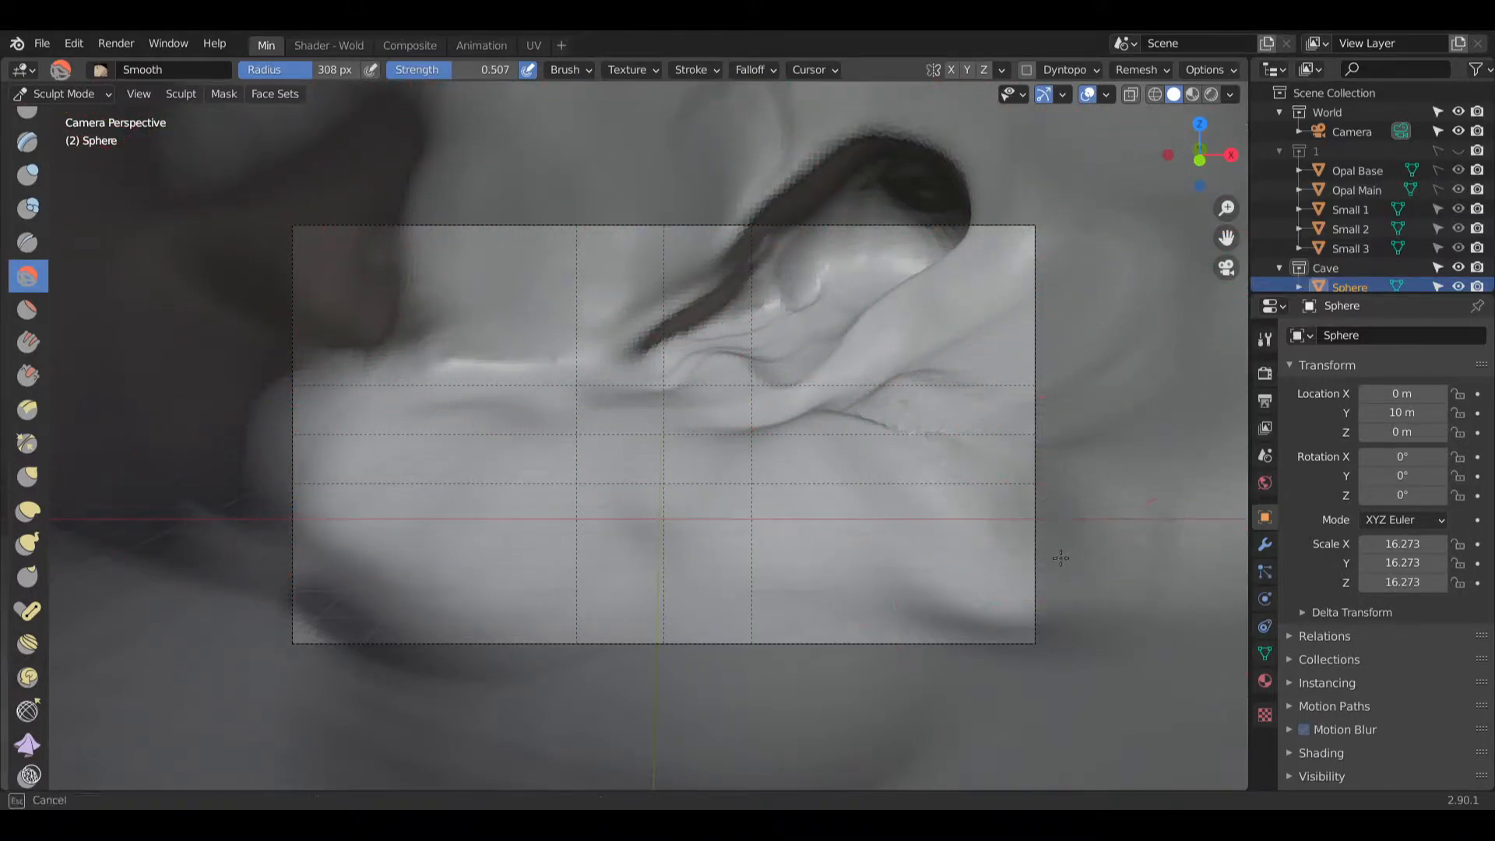
pyautogui.moveTo(1060, 558); pyautogui.dragTo(849, 416)
pyautogui.moveTo(810, 233)
pyautogui.mouseDown()
pyautogui.moveTo(871, 334)
pyautogui.moveTo(856, 381)
pyautogui.mouseUp()
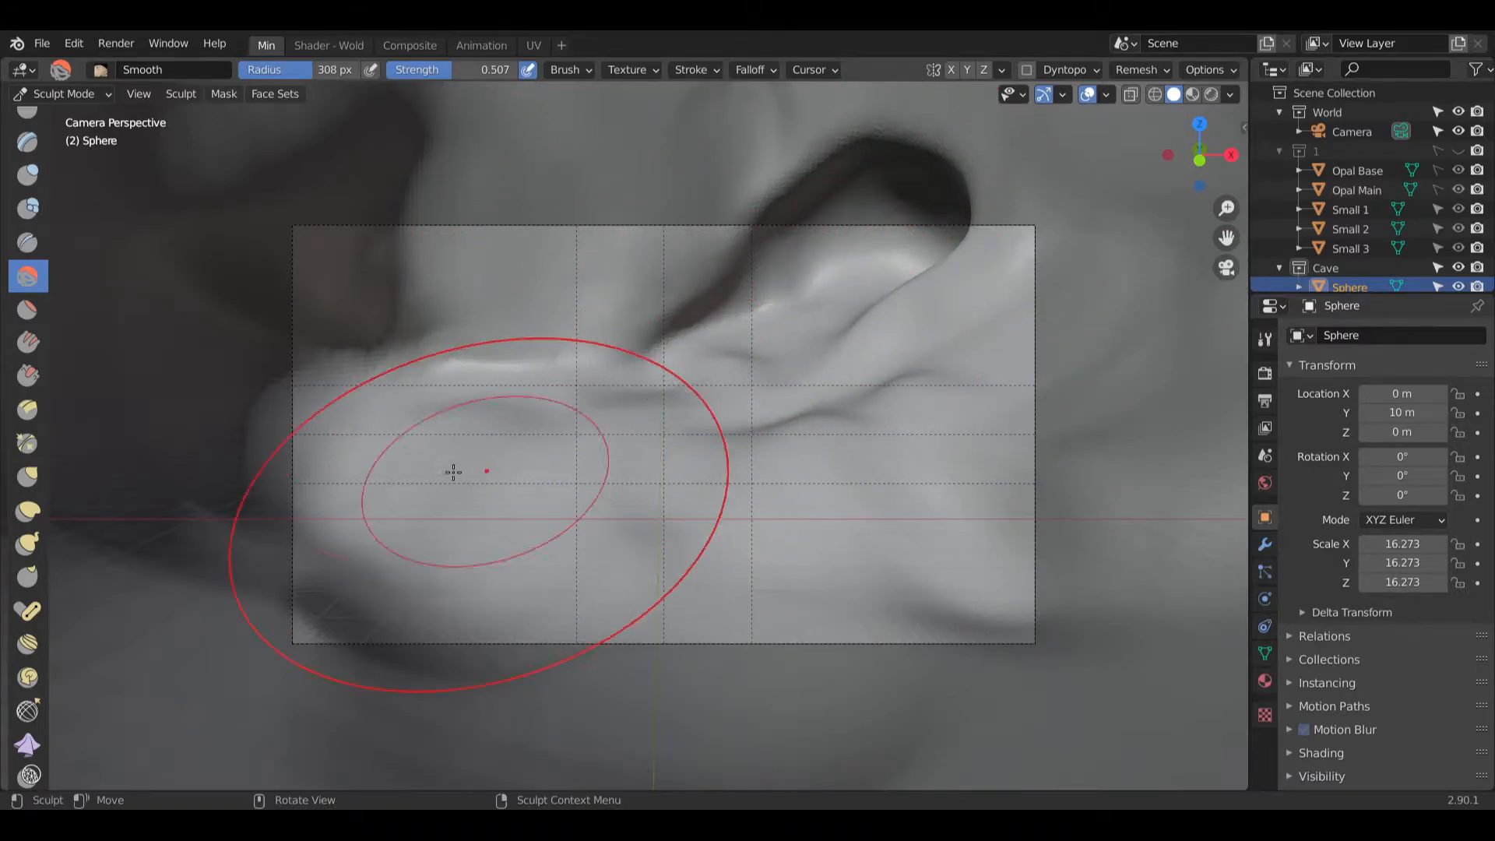
pyautogui.moveTo(634, 417); pyautogui.dragTo(868, 386)
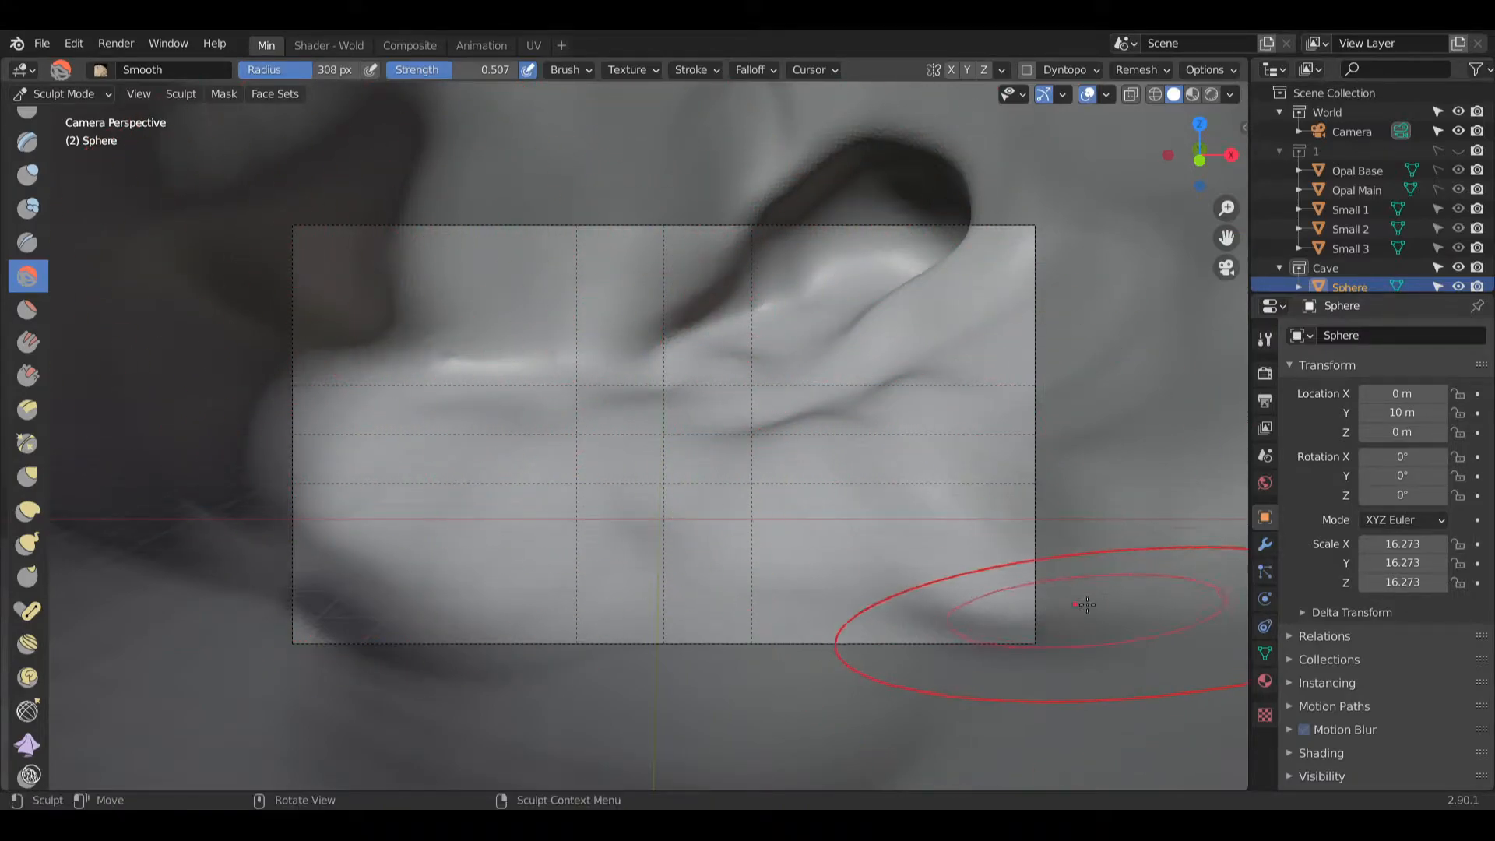
pyautogui.moveTo(1036, 613); pyautogui.dragTo(918, 249)
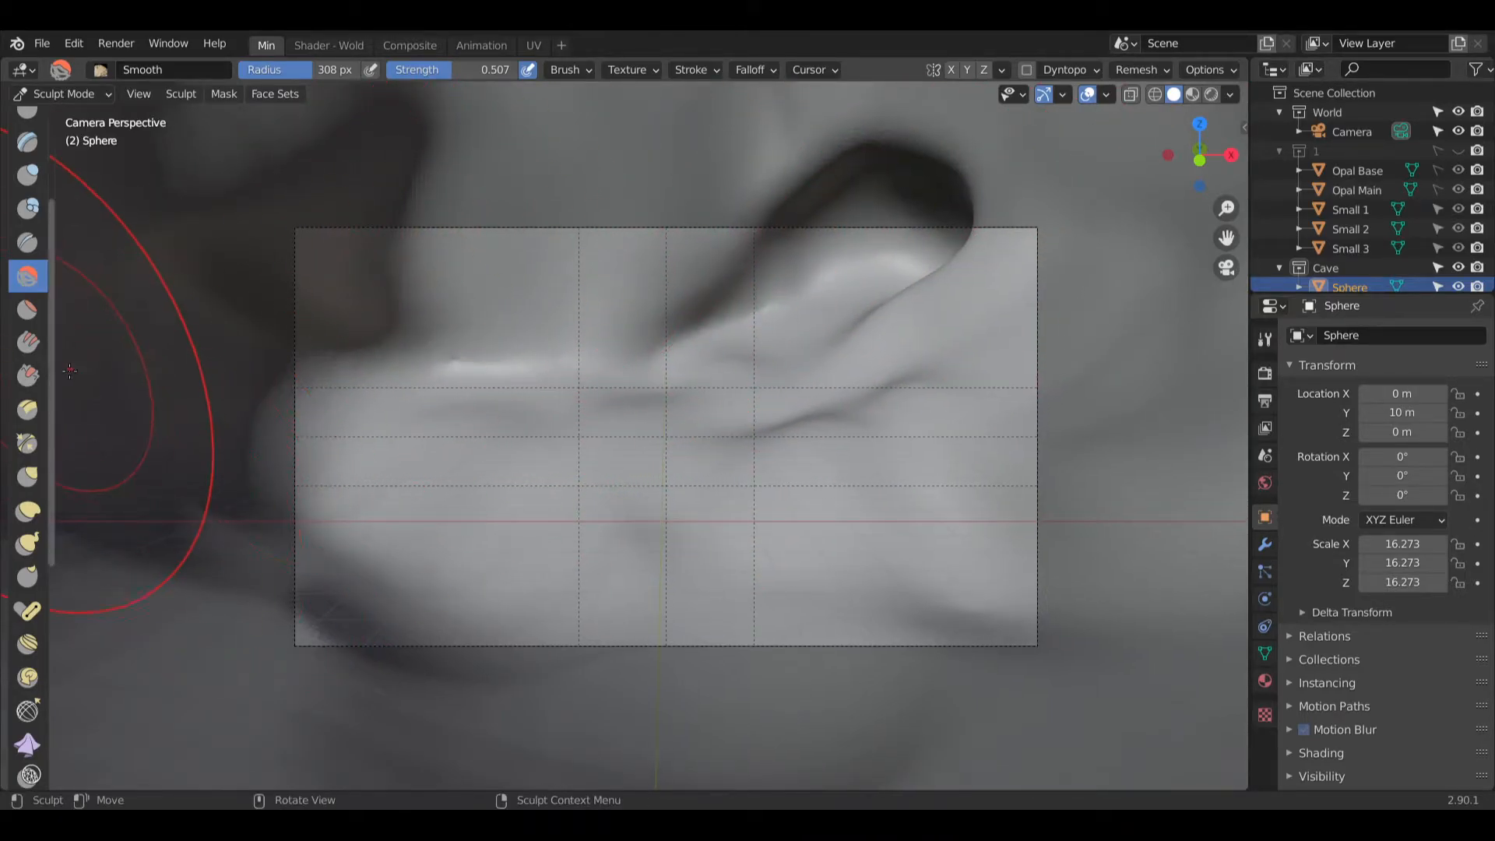
# Step: Switch to the Clay Strips brush and reduce its radius to 237 px and its strength to 0.442
pyautogui.scroll(5, 34, 206)
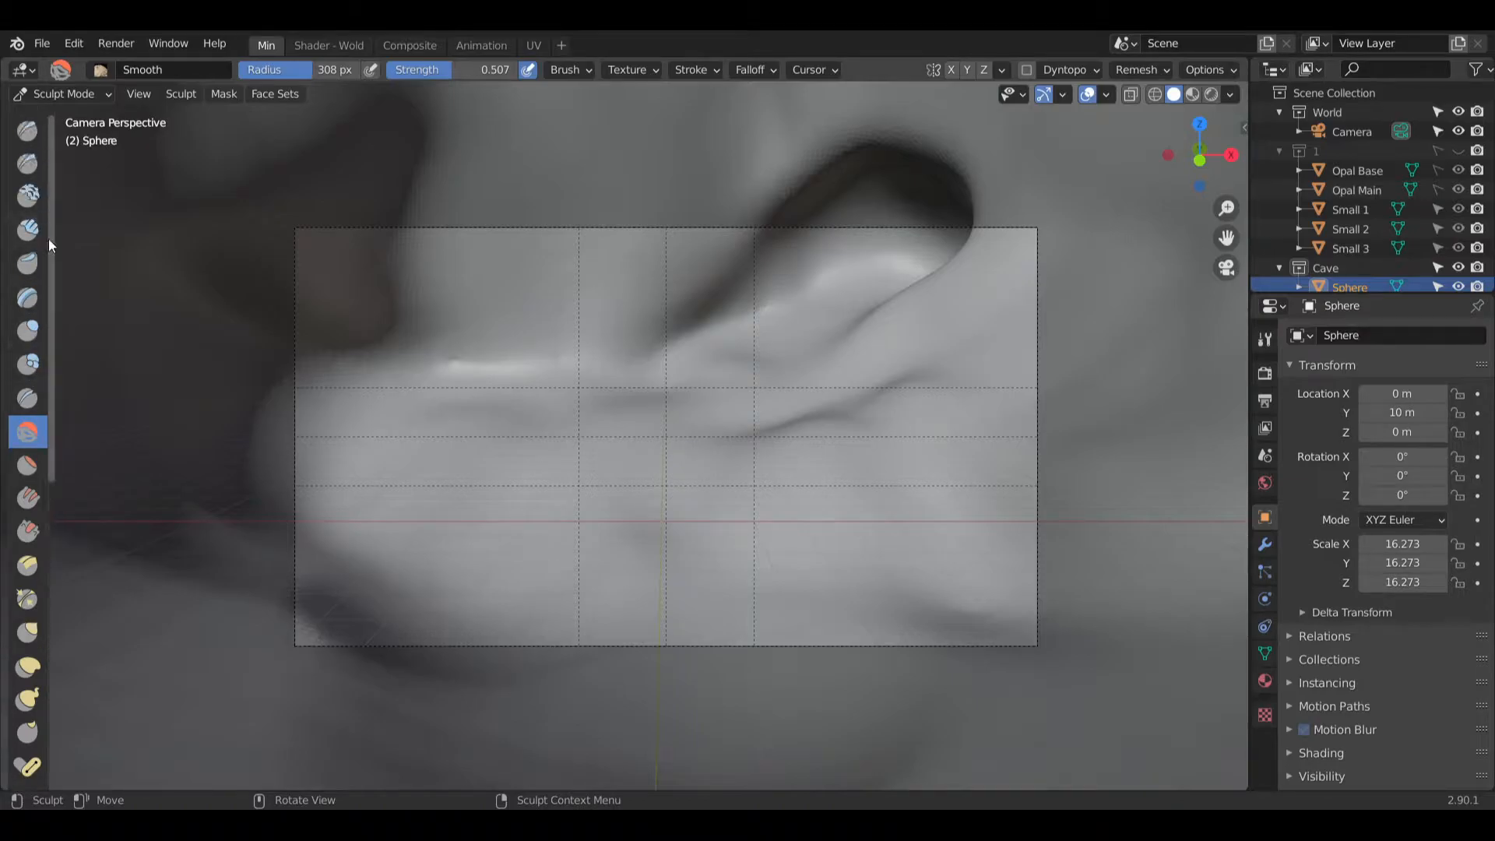
pyautogui.click(32, 227)
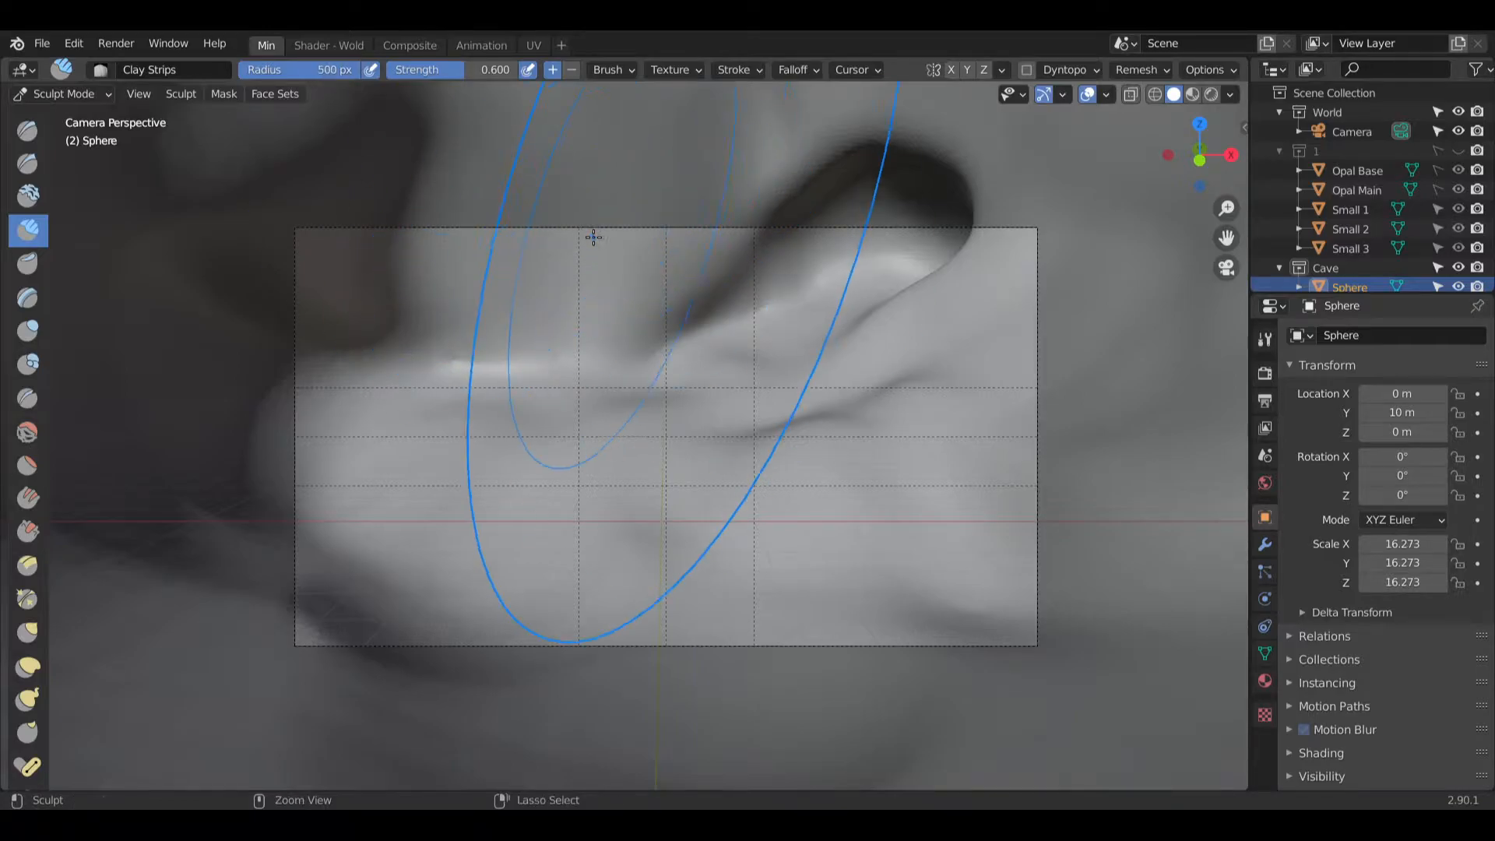
pyautogui.press('[')
pyautogui.press('[')
pyautogui.press('[')
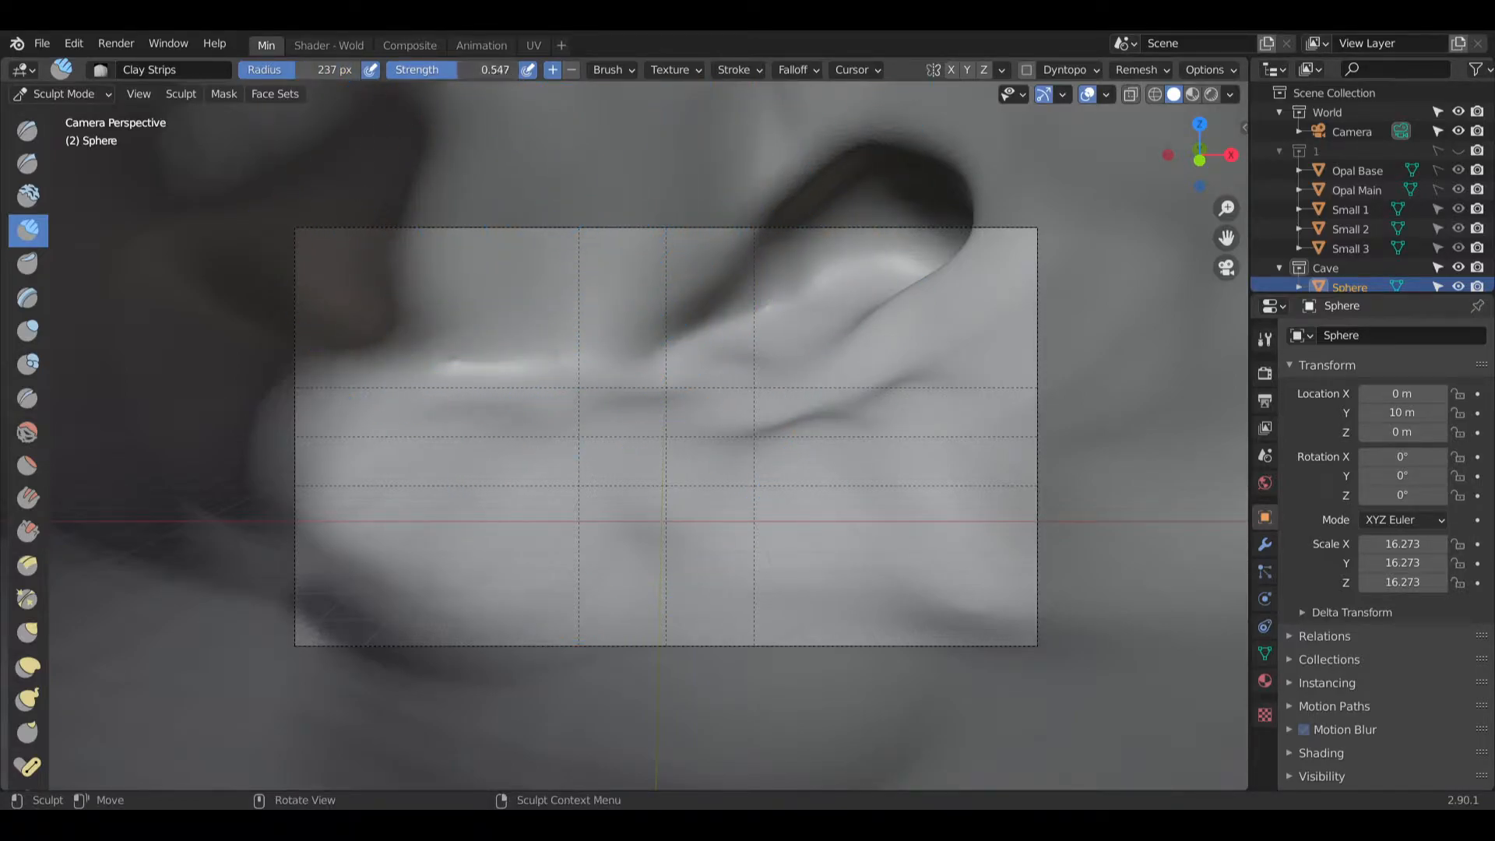
# Step: Try Clay Strips strokes on the wall beside the main opening and undo them all
pyautogui.moveTo(580, 287)
pyautogui.mouseDown()
pyautogui.moveTo(605, 256)
pyautogui.moveTo(605, 334)
pyautogui.moveTo(730, 411)
pyautogui.mouseUp()
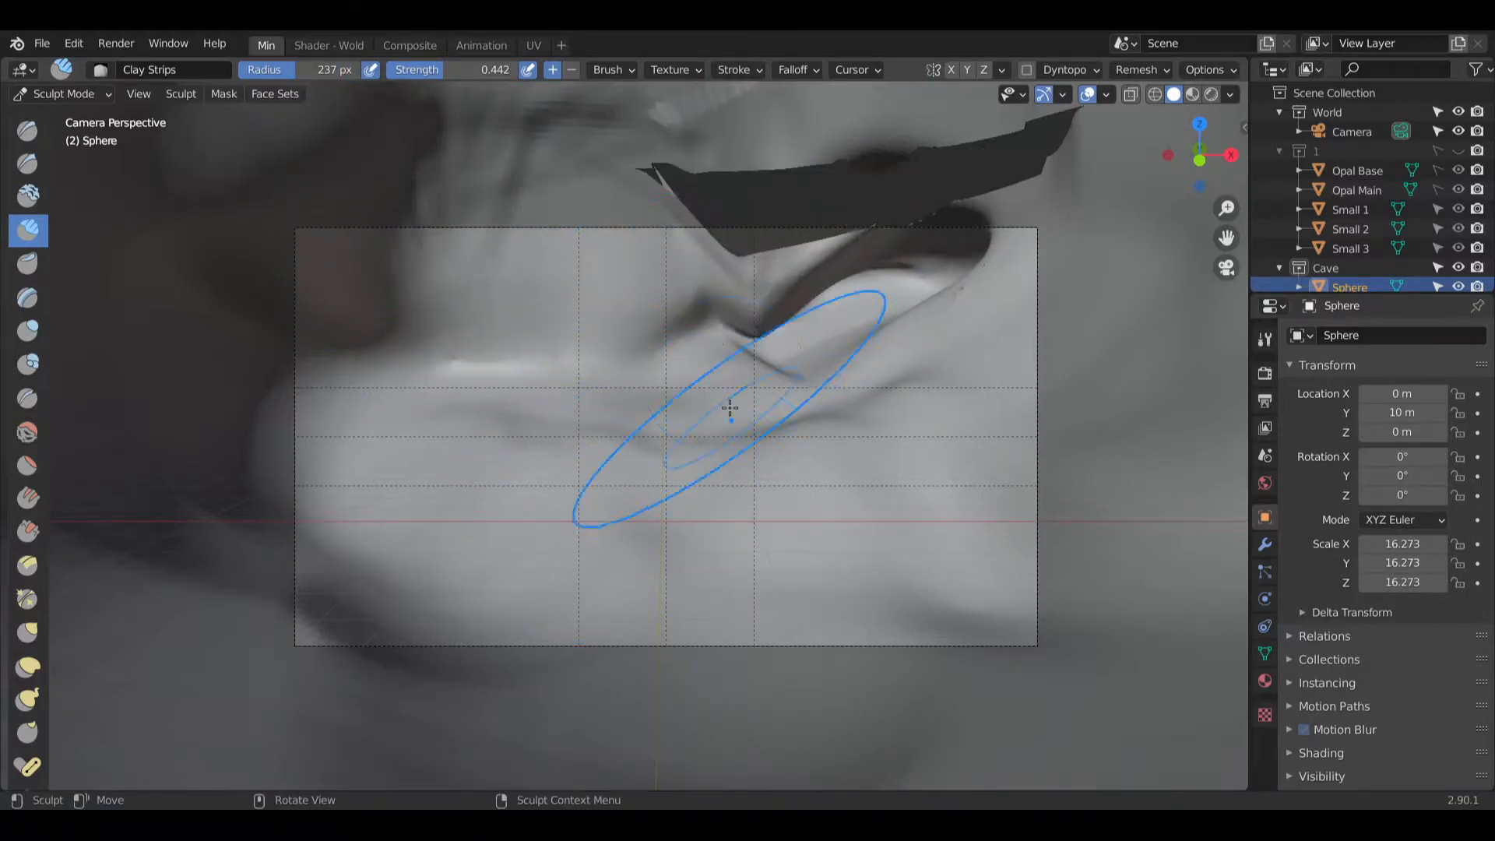
pyautogui.hotkey('ctrl', 'z')
pyautogui.moveTo(738, 331)
pyautogui.mouseDown()
pyautogui.moveTo(778, 300)
pyautogui.moveTo(794, 311)
pyautogui.mouseUp()
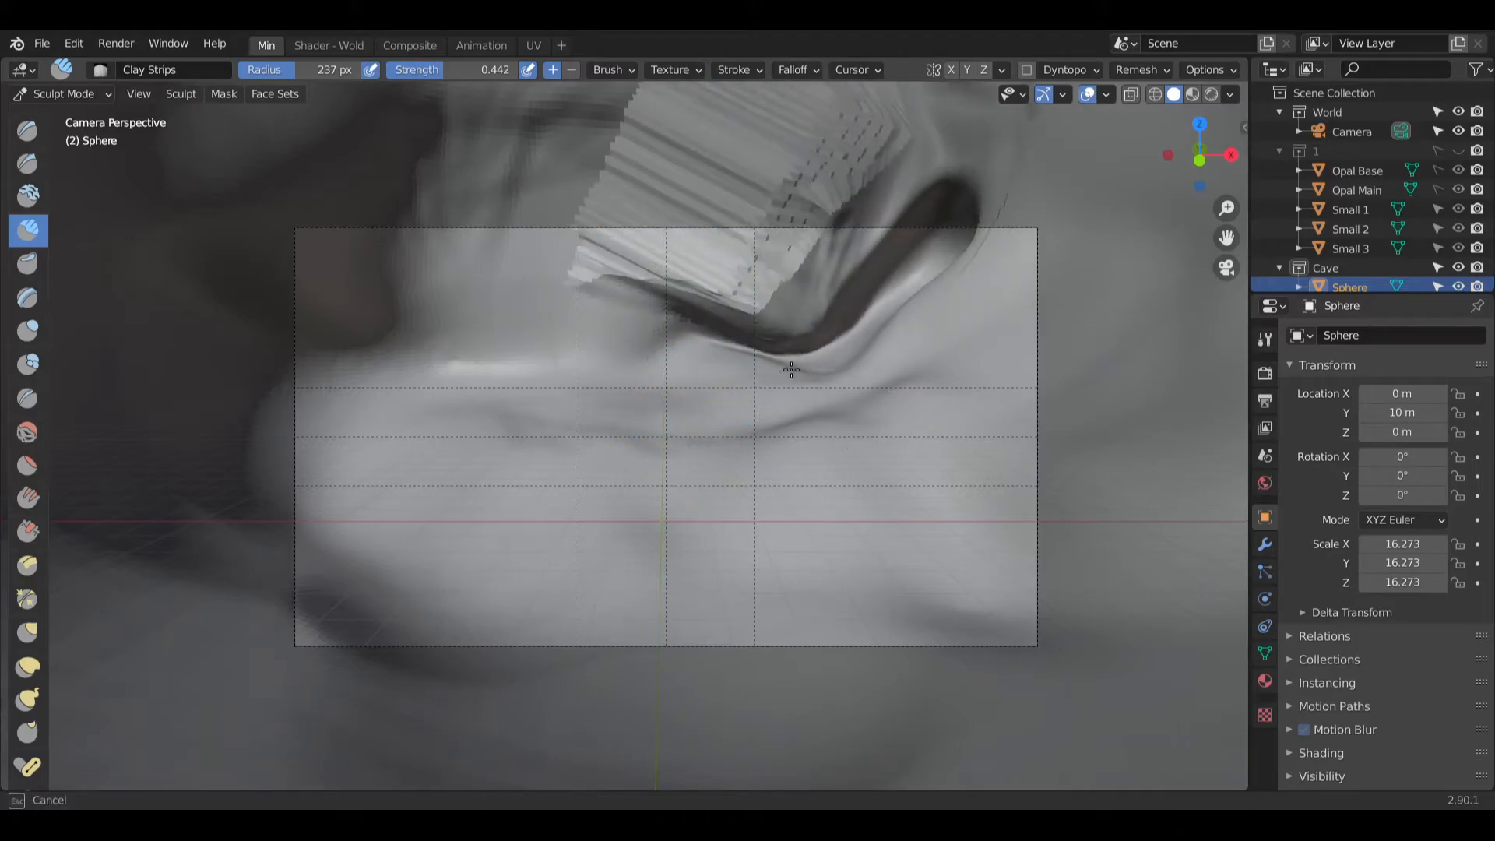
pyautogui.moveTo(766, 366); pyautogui.dragTo(829, 331)
pyautogui.hotkey('ctrl', 'z')
pyautogui.hotkey('ctrl', 'z')
pyautogui.hotkey('ctrl', 'z')
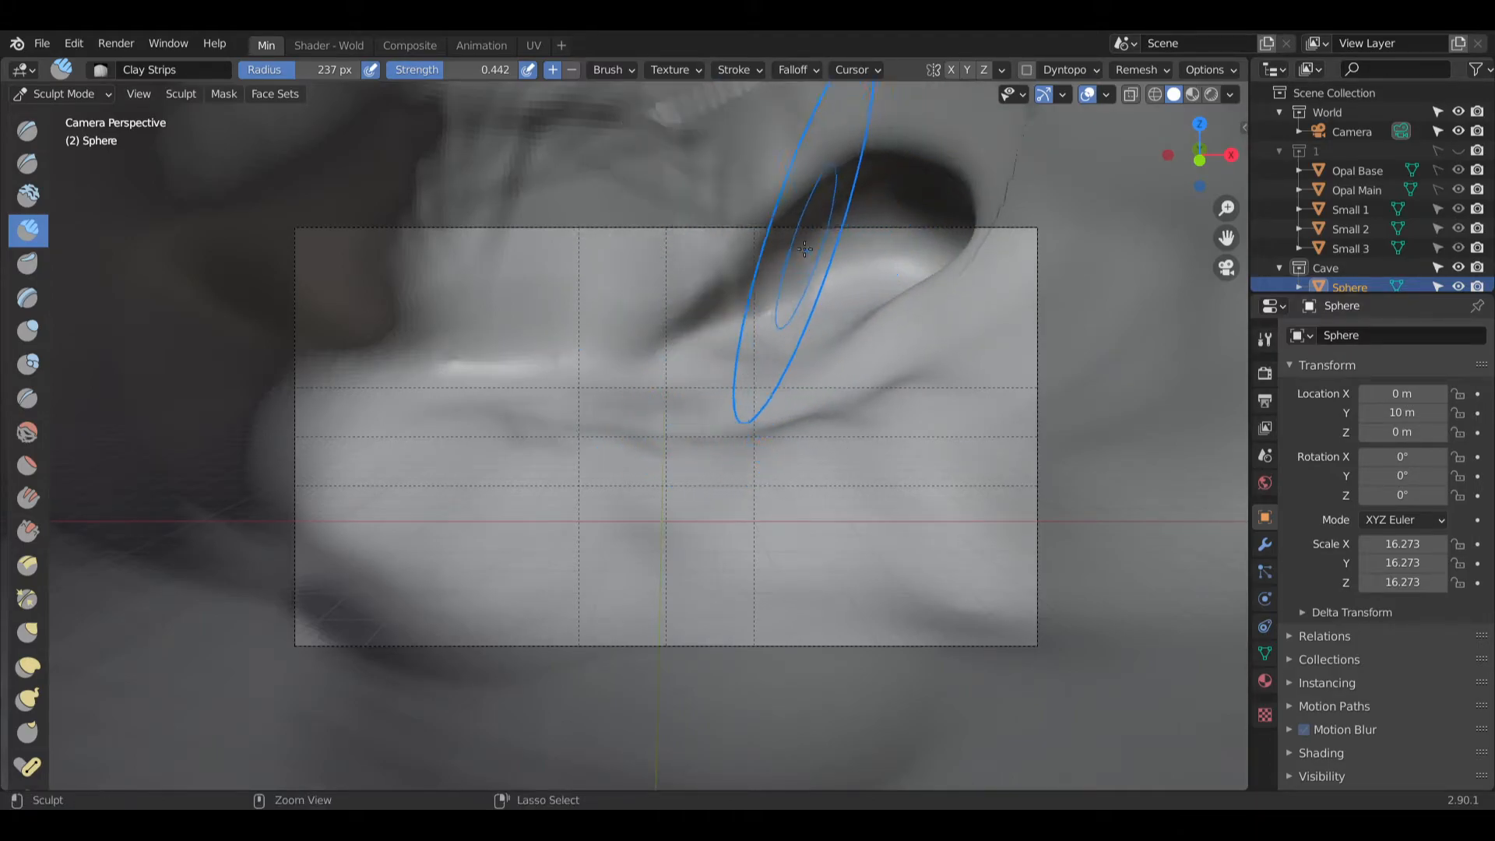
pyautogui.hotkey('ctrl', 'z')
pyautogui.moveTo(783, 262)
pyautogui.mouseDown()
pyautogui.moveTo(747, 242)
pyautogui.moveTo(864, 242)
pyautogui.moveTo(733, 246)
pyautogui.mouseUp()
pyautogui.hotkey('ctrl', 'z')
pyautogui.hotkey('ctrl', 'z')
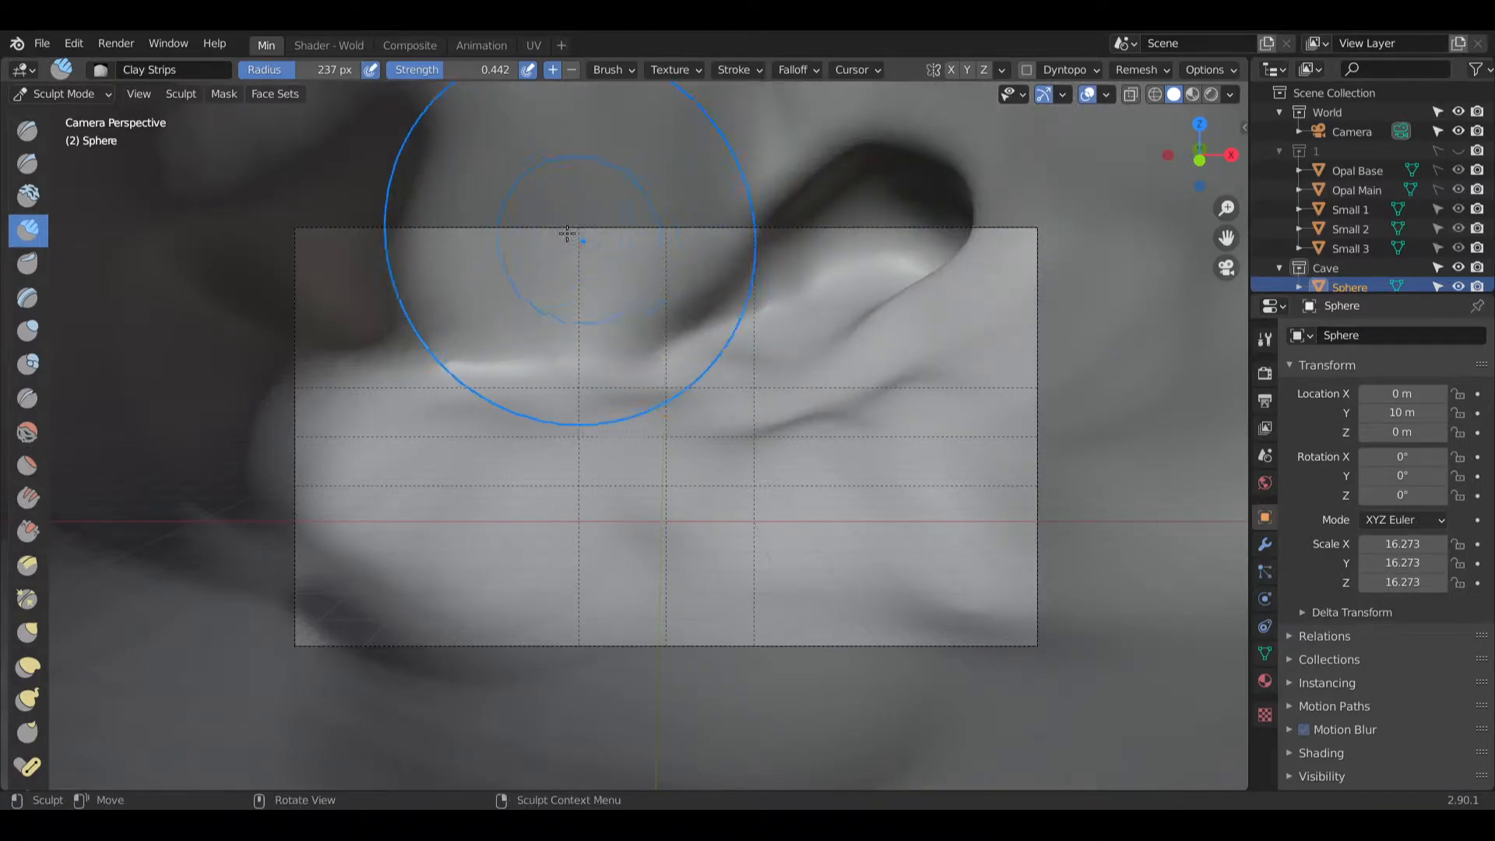
# Step: Reduce the Clay Strips radius to 174 px and build up the wall between and around the two cave openings
pyautogui.moveTo(547, 296); pyautogui.dragTo(553, 359)
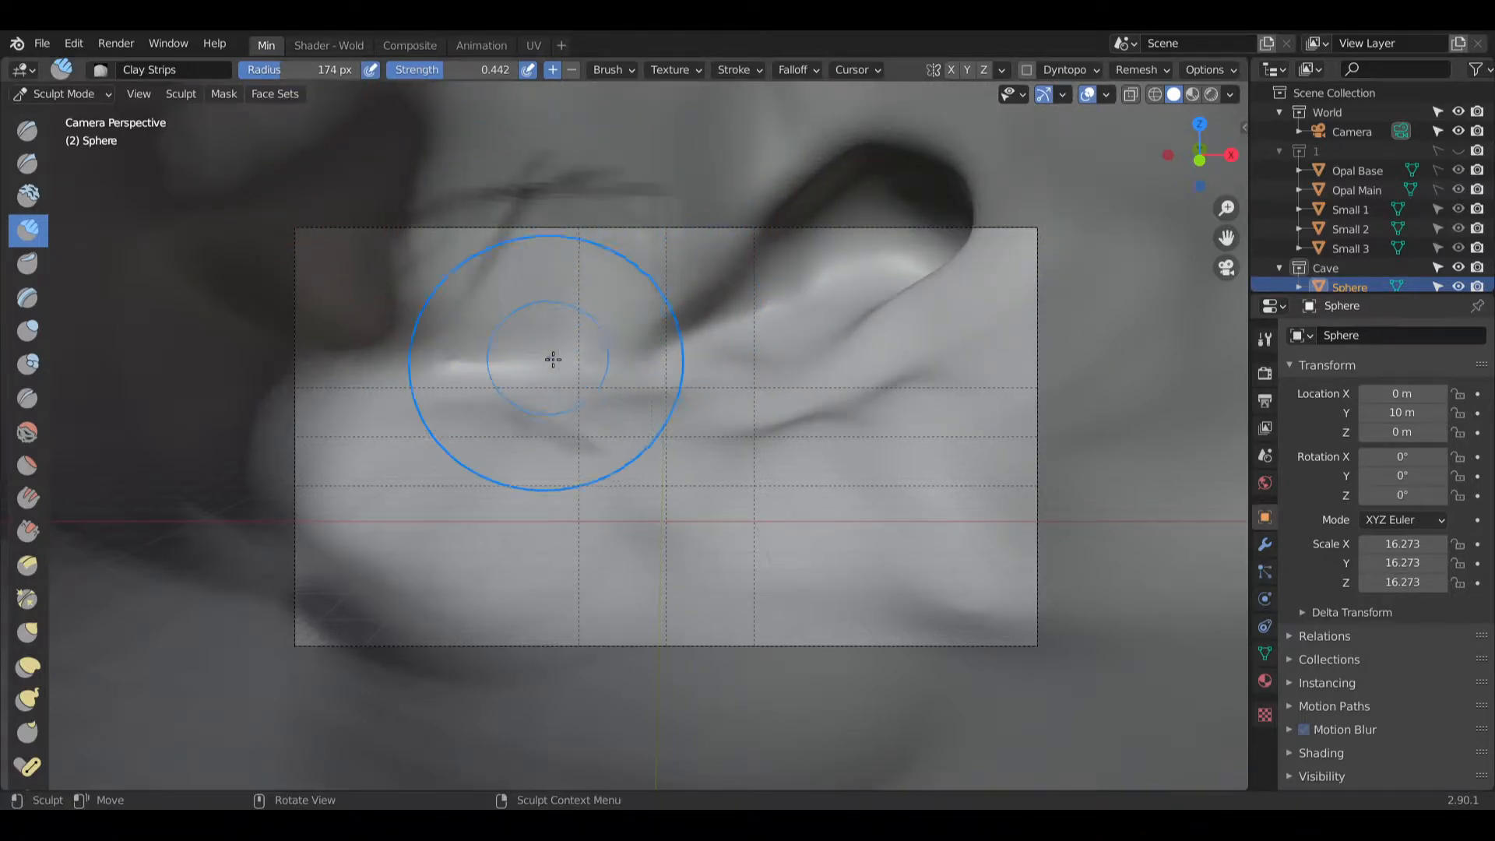
pyautogui.moveTo(808, 394); pyautogui.dragTo(990, 400)
pyautogui.hotkey('ctrl', 'z')
pyautogui.hotkey('ctrl', 'z')
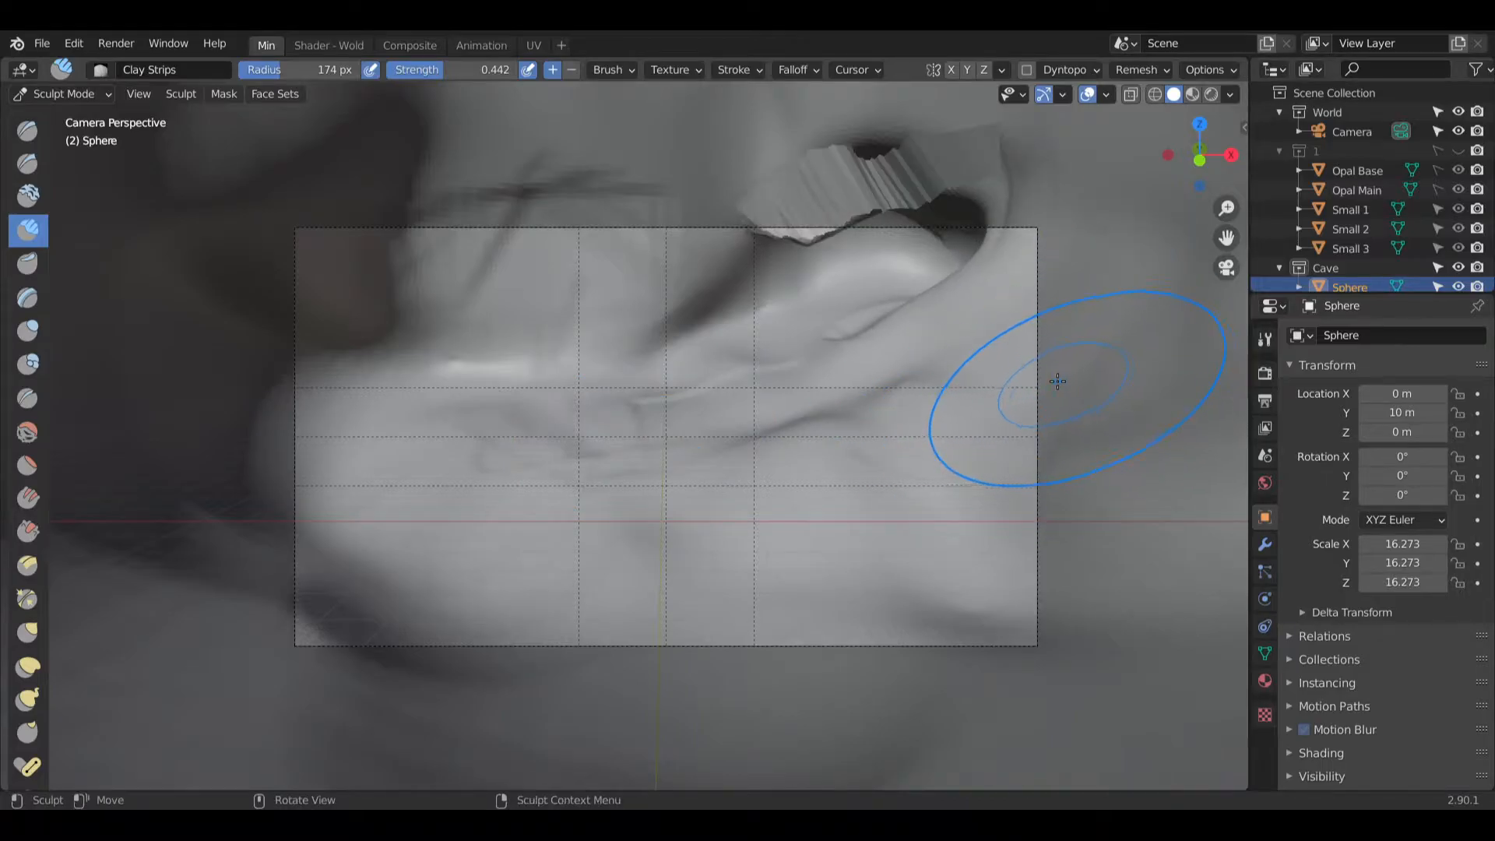
pyautogui.moveTo(938, 421)
pyautogui.mouseDown()
pyautogui.moveTo(767, 417)
pyautogui.moveTo(680, 350)
pyautogui.moveTo(623, 140)
pyautogui.moveTo(948, 145)
pyautogui.moveTo(1074, 199)
pyautogui.moveTo(662, 242)
pyautogui.mouseUp()
pyautogui.moveTo(373, 467)
pyautogui.mouseDown()
pyautogui.moveTo(311, 451)
pyautogui.moveTo(335, 233)
pyautogui.moveTo(370, 377)
pyautogui.moveTo(467, 343)
pyautogui.moveTo(436, 265)
pyautogui.mouseUp()
pyautogui.moveTo(611, 464)
pyautogui.mouseDown()
pyautogui.moveTo(295, 373)
pyautogui.moveTo(545, 315)
pyautogui.mouseUp()
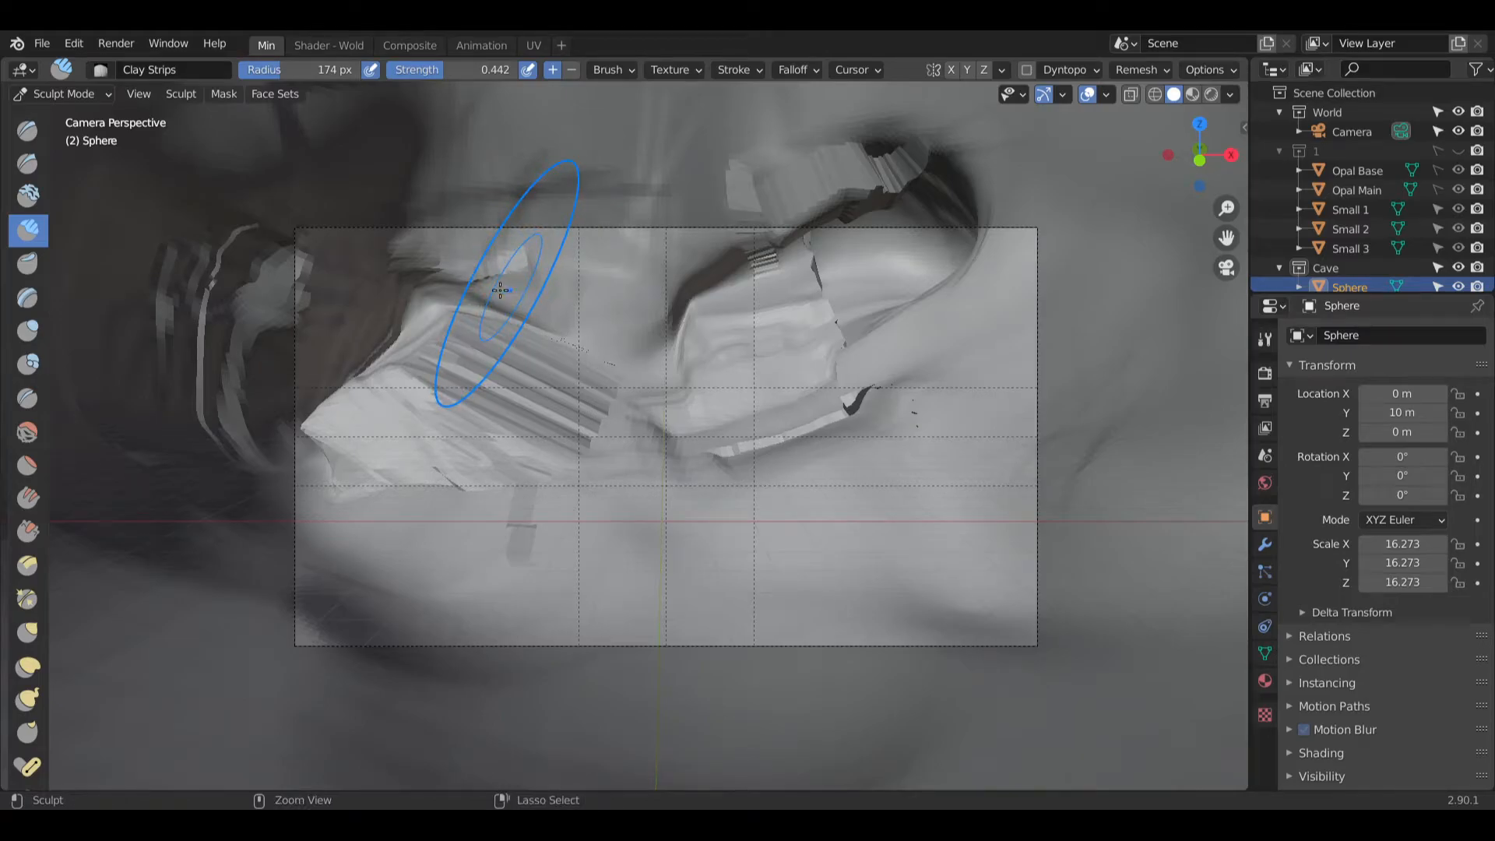
# Step: Smooth the Clay Strips ridges and the edges of both openings with the Smooth brush at strength 0.507
pyautogui.click(28, 431)
pyautogui.moveTo(545, 327)
pyautogui.mouseDown()
pyautogui.moveTo(400, 394)
pyautogui.moveTo(249, 307)
pyautogui.moveTo(495, 553)
pyautogui.mouseUp()
pyautogui.moveTo(623, 514); pyautogui.dragTo(867, 160)
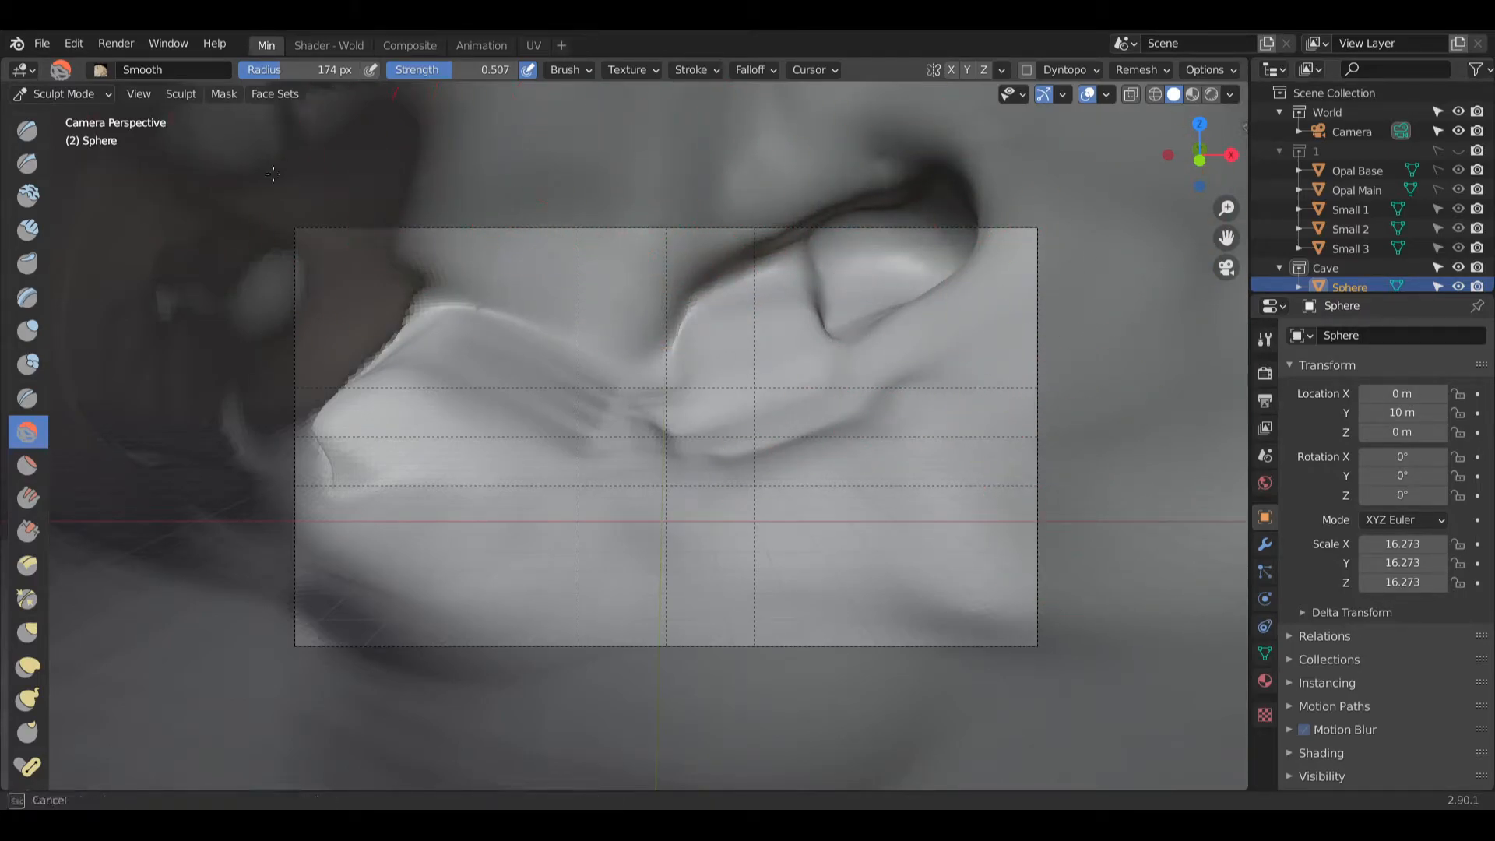
pyautogui.moveTo(343, 413); pyautogui.dragTo(400, 422)
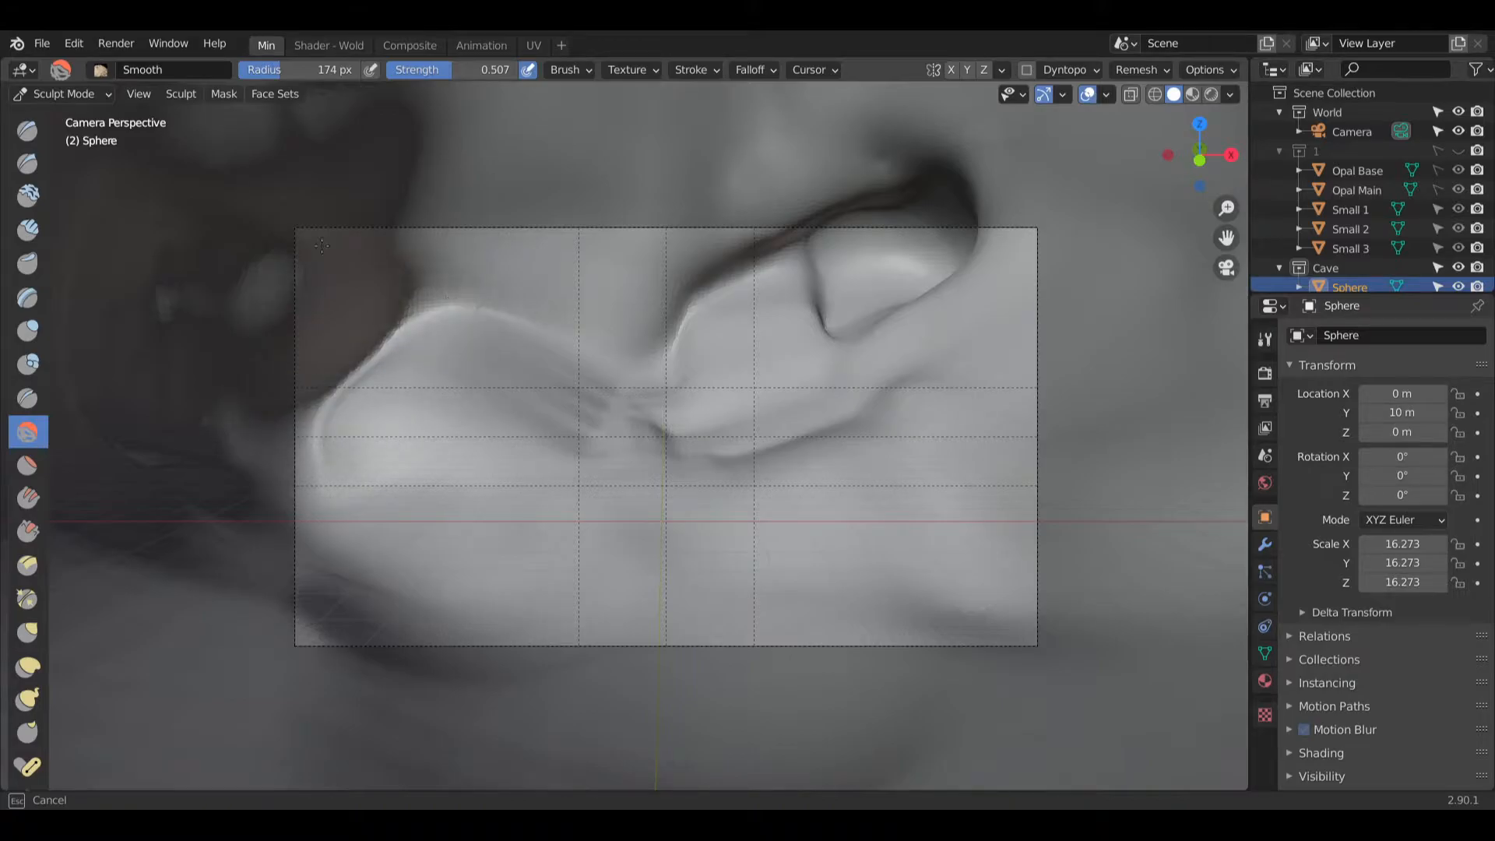
pyautogui.moveTo(383, 250); pyautogui.dragTo(500, 446)
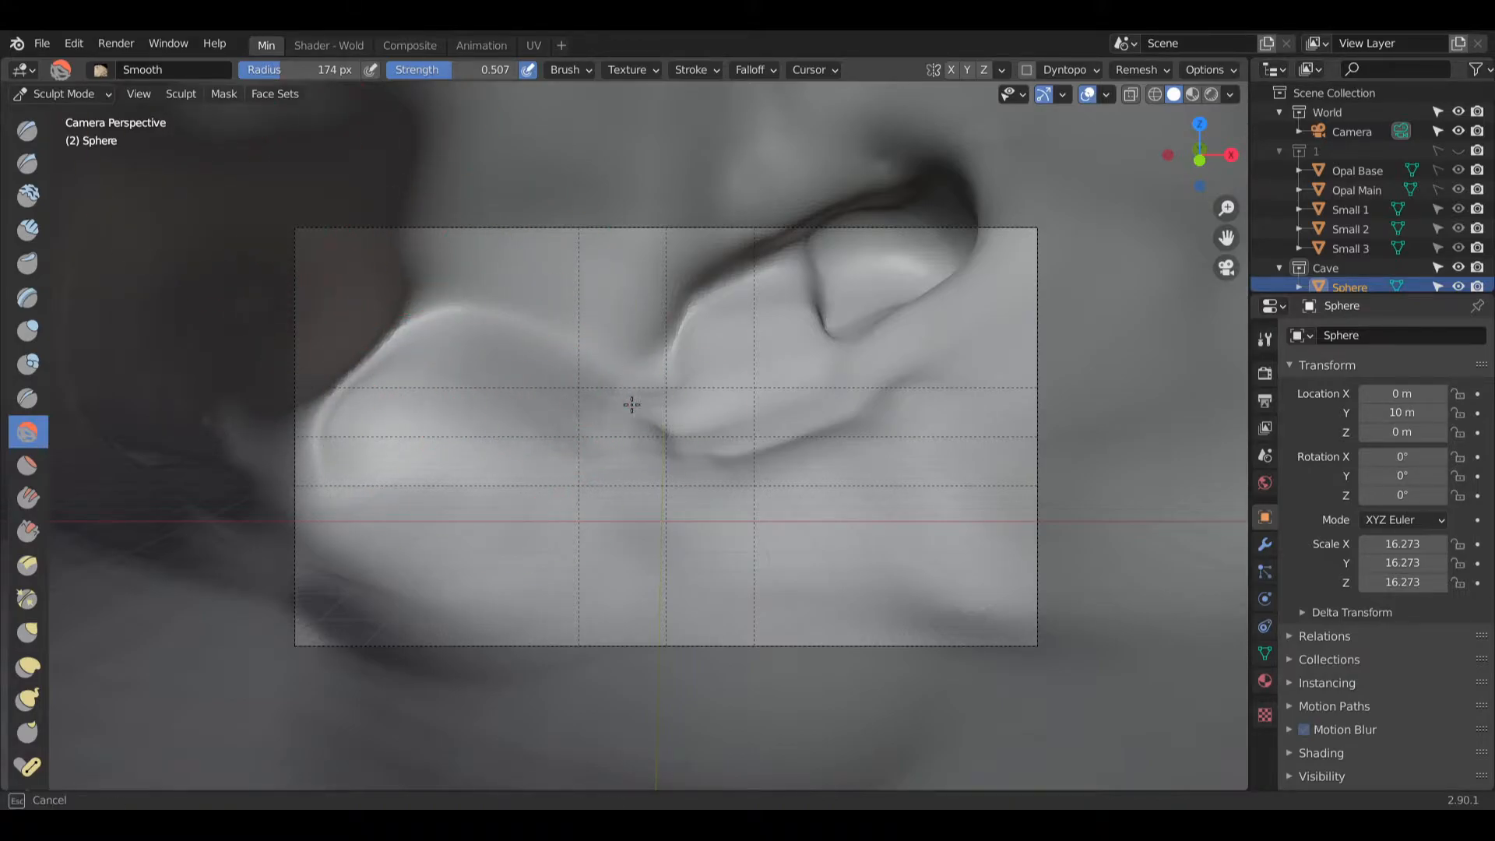
pyautogui.moveTo(631, 404); pyautogui.dragTo(705, 398)
pyautogui.moveTo(799, 138)
pyautogui.mouseDown()
pyautogui.moveTo(483, 316)
pyautogui.moveTo(277, 469)
pyautogui.mouseUp()
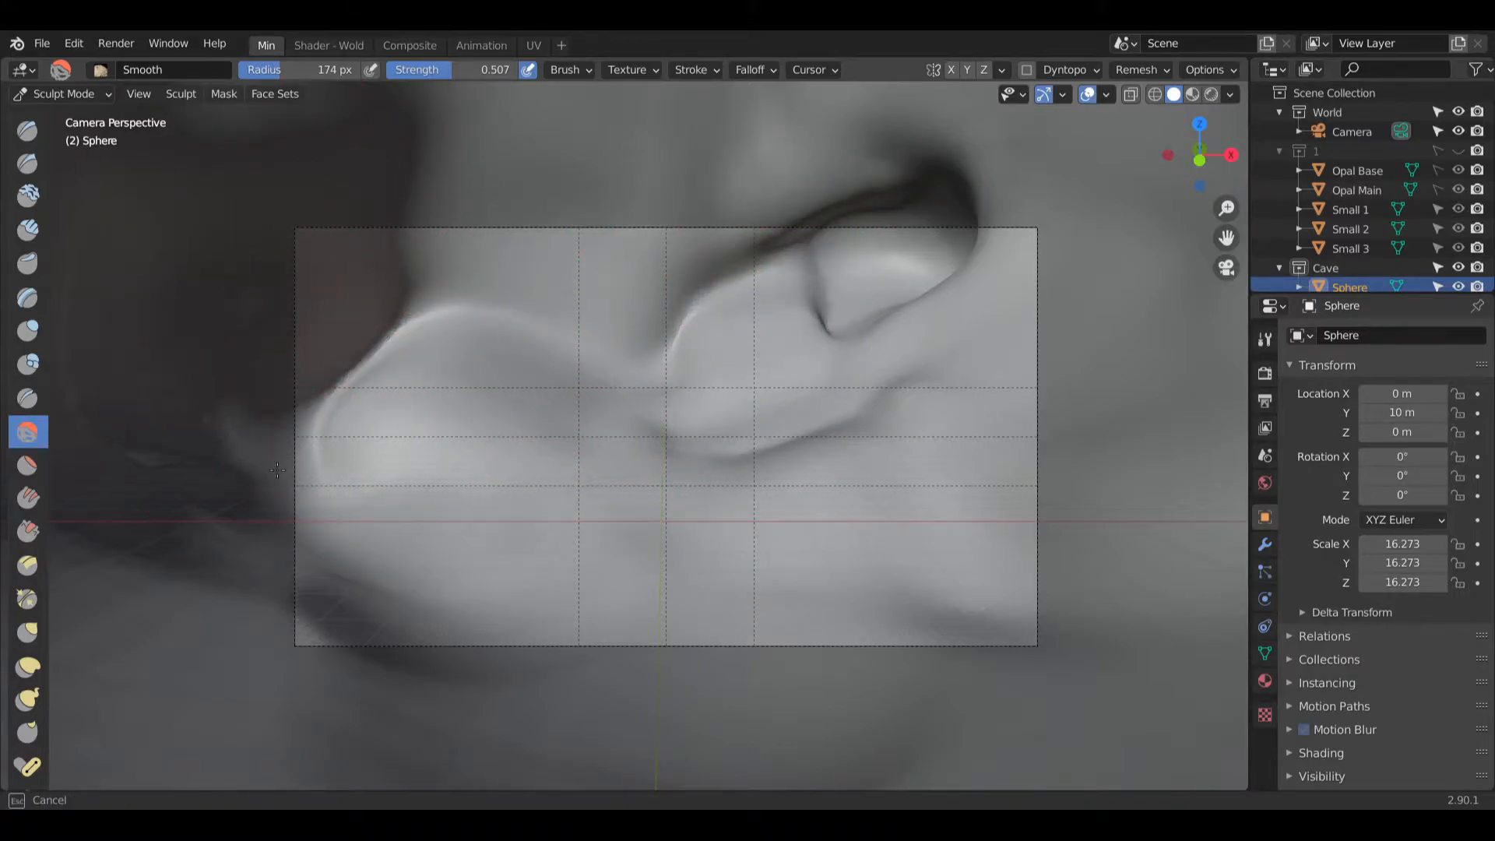
pyautogui.moveTo(346, 418); pyautogui.dragTo(436, 572)
# Step: Build up the cave floor along and below the camera frame with Clay Strips at strength 0.442, and smooth the strokes
pyautogui.scroll(-2, 543, 556)
pyautogui.moveTo(616, 494)
pyautogui.keyDown('shift'); pyautogui.mouseDown(button='middle')
pyautogui.moveTo(621, 407)
pyautogui.moveTo(601, 355)
pyautogui.moveTo(608, 425)
pyautogui.mouseUp(button='middle'); pyautogui.keyUp('shift')
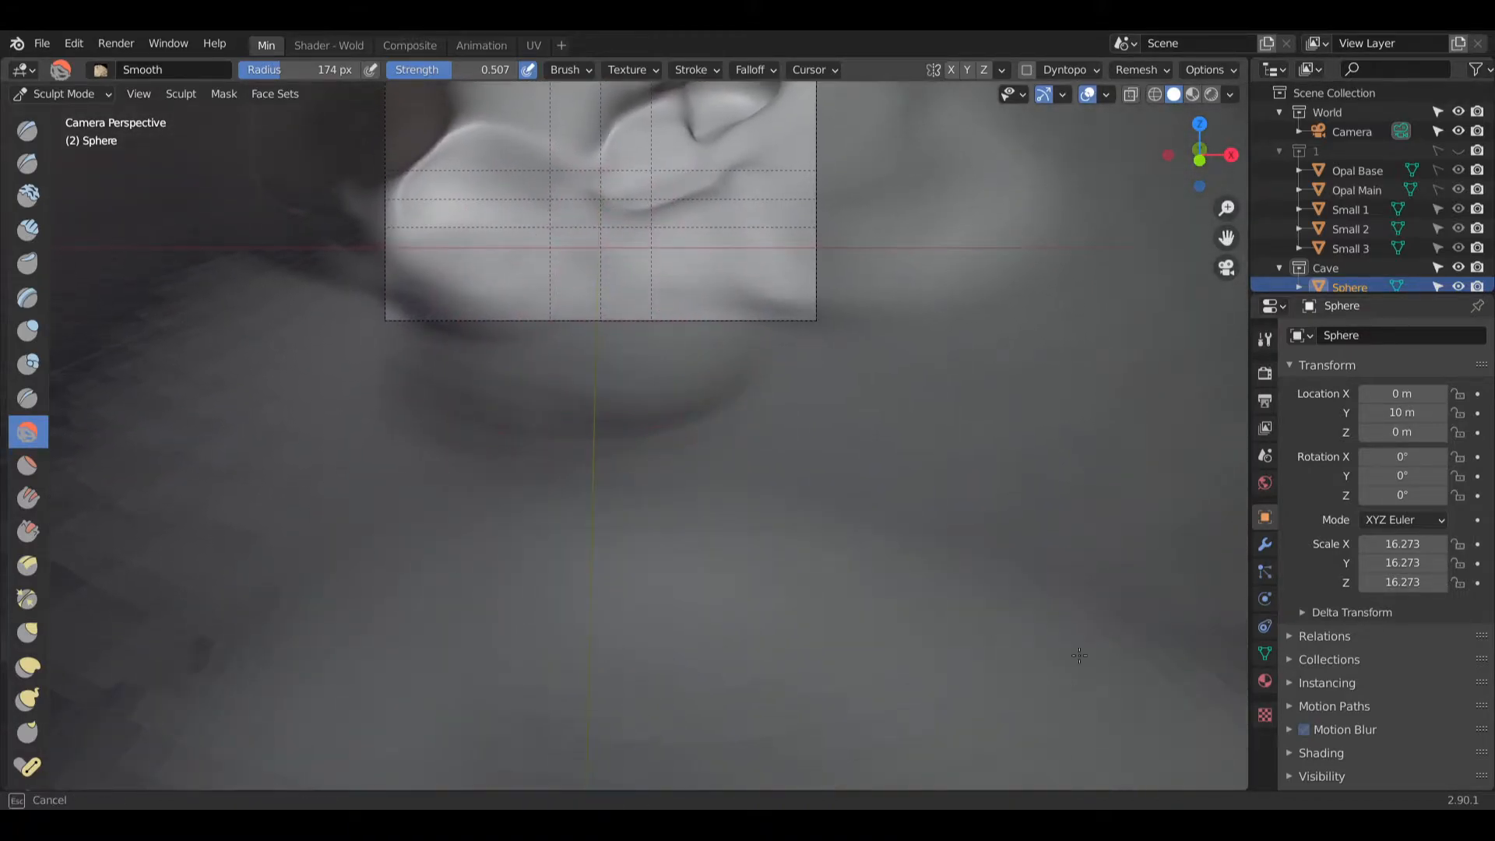
pyautogui.keyDown('shift'); pyautogui.moveTo(851, 463); pyautogui.dragTo(885, 500, button='middle'); pyautogui.keyUp('shift')
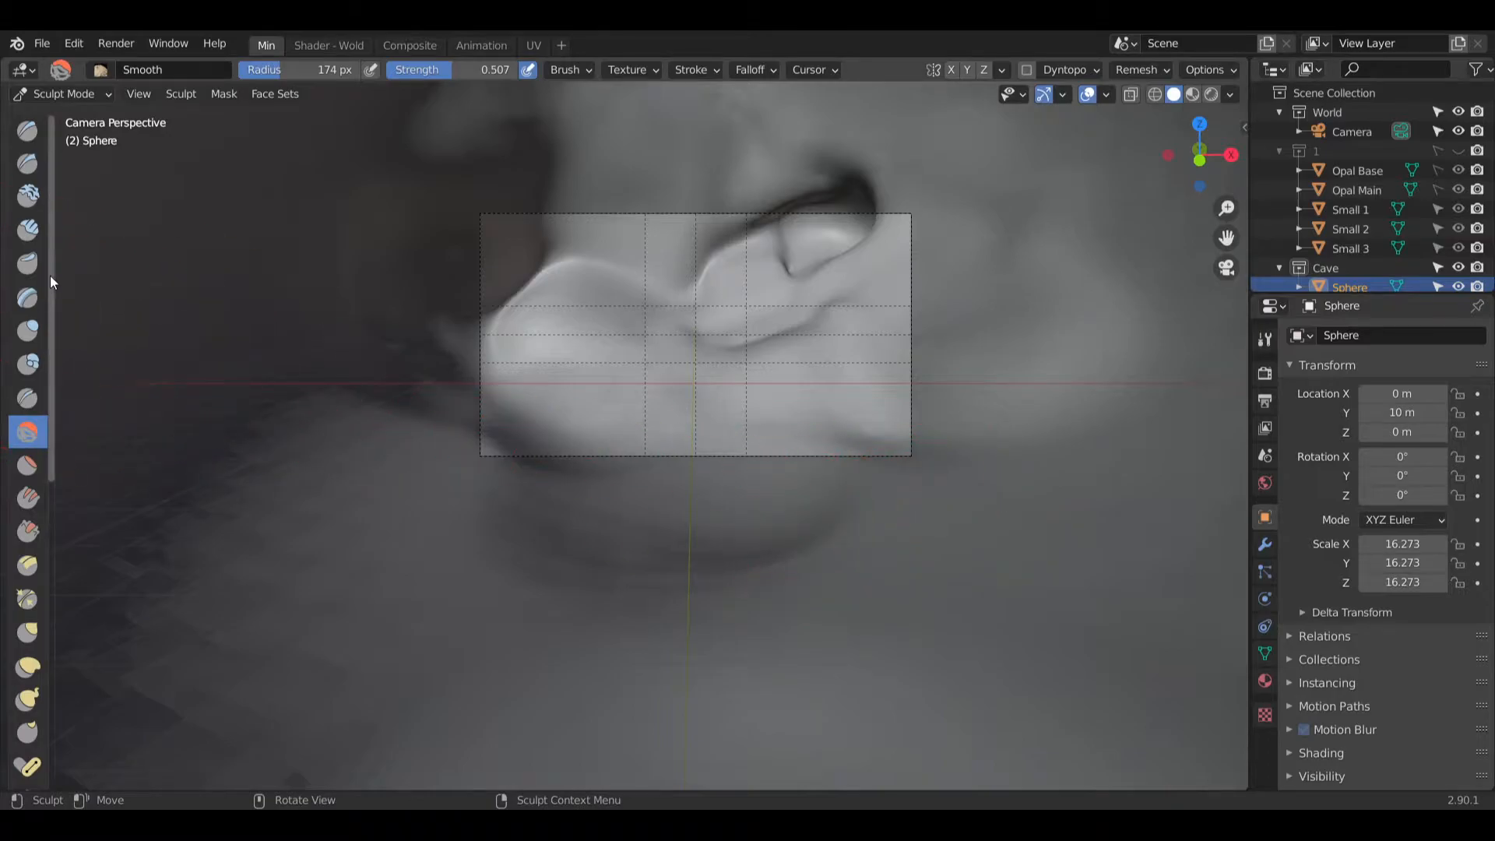
pyautogui.click(28, 197)
pyautogui.click(28, 229)
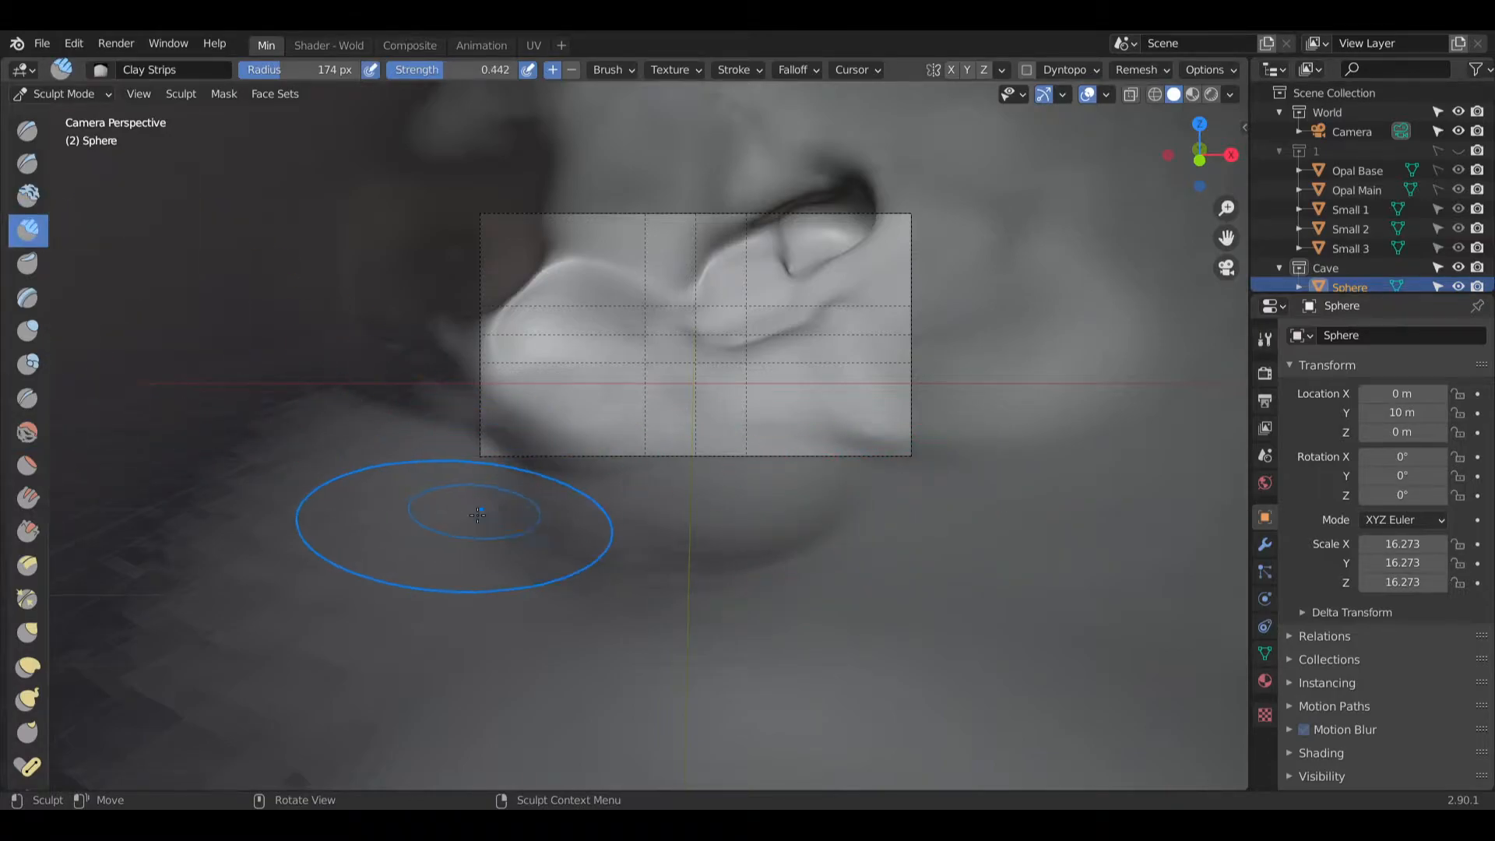
pyautogui.moveTo(487, 499)
pyautogui.mouseDown()
pyautogui.moveTo(520, 529)
pyautogui.moveTo(609, 472)
pyautogui.moveTo(669, 615)
pyautogui.moveTo(933, 452)
pyautogui.mouseUp()
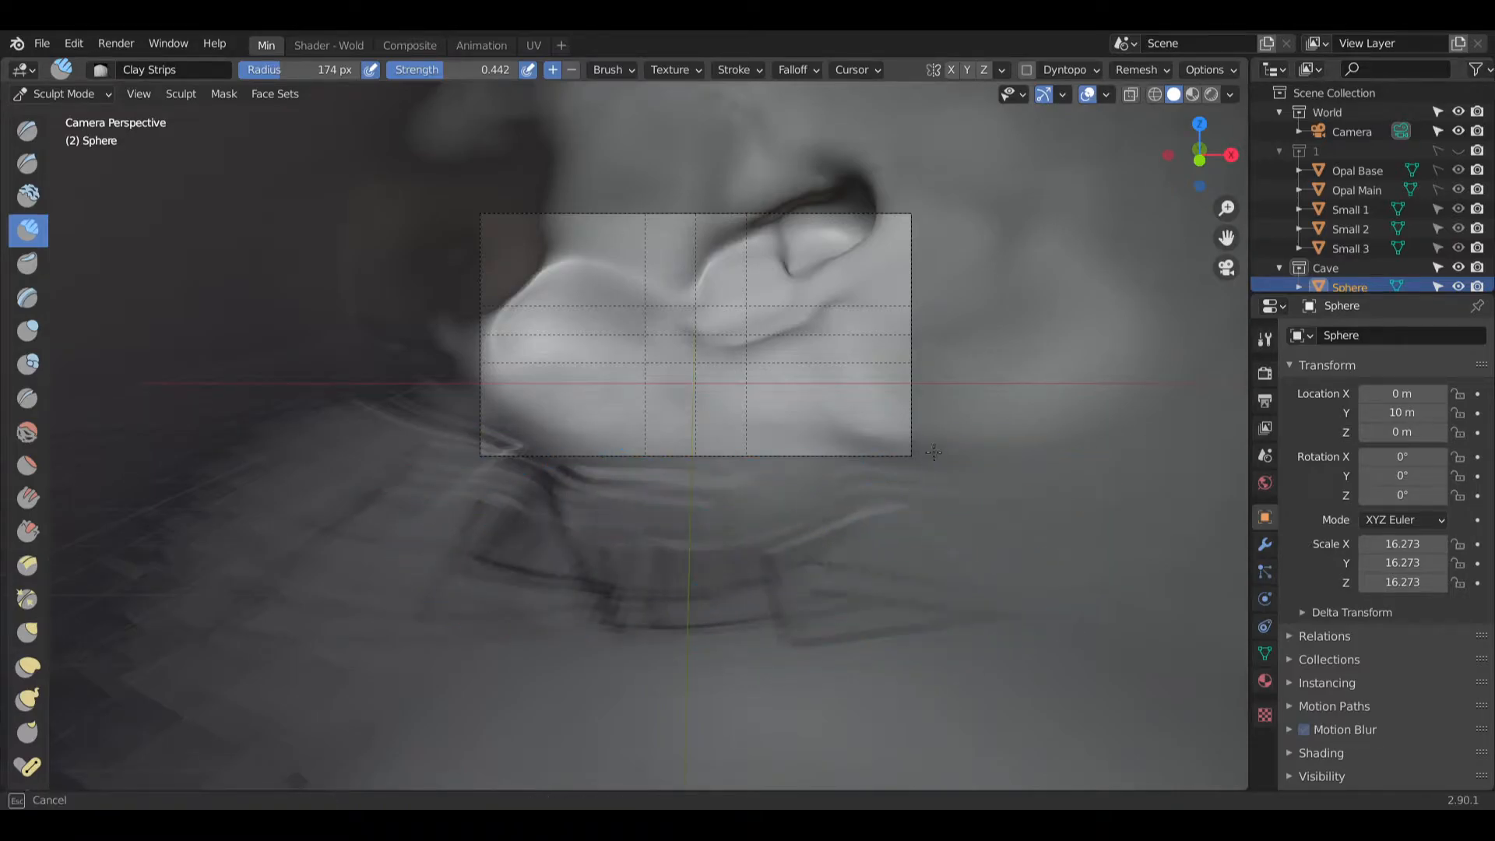
pyautogui.moveTo(816, 387)
pyautogui.mouseDown()
pyautogui.moveTo(1090, 685)
pyautogui.moveTo(779, 615)
pyautogui.moveTo(568, 401)
pyautogui.moveTo(405, 545)
pyautogui.mouseUp()
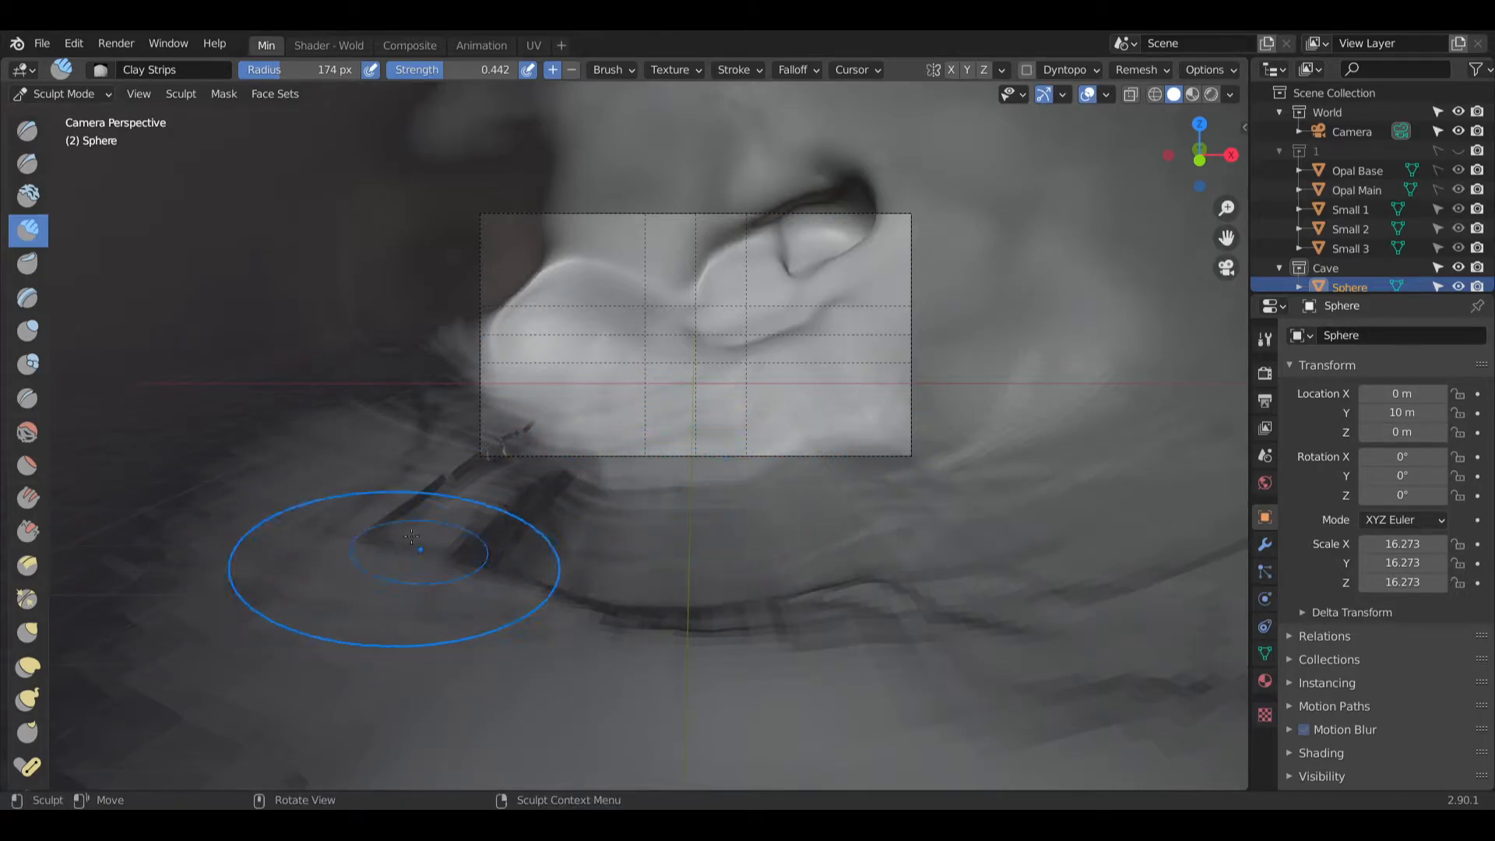
pyautogui.click(28, 431)
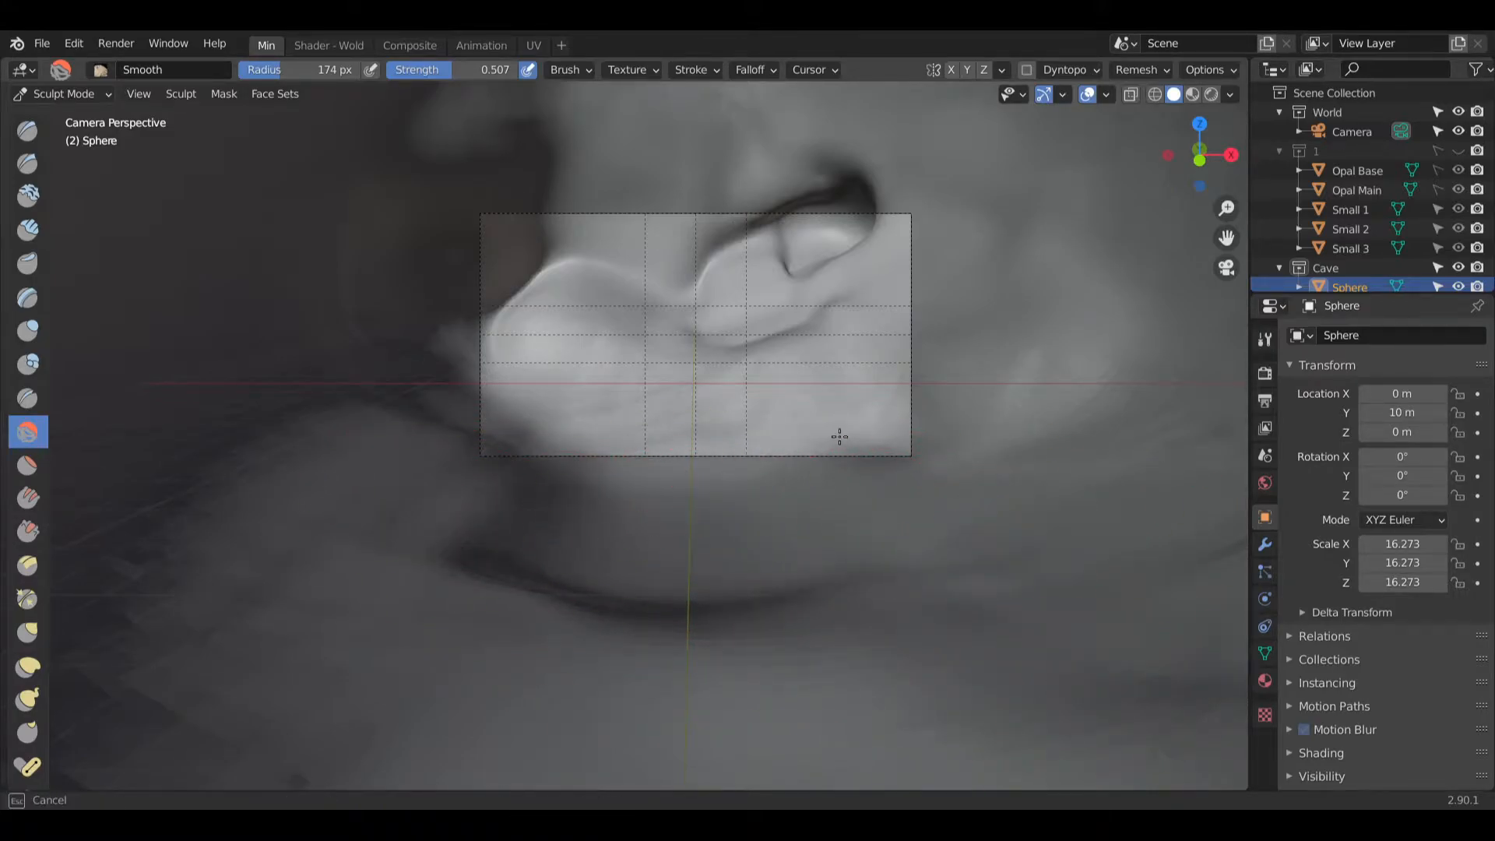
pyautogui.moveTo(839, 437)
pyautogui.mouseDown()
pyautogui.moveTo(844, 357)
pyautogui.moveTo(397, 445)
pyautogui.mouseUp()
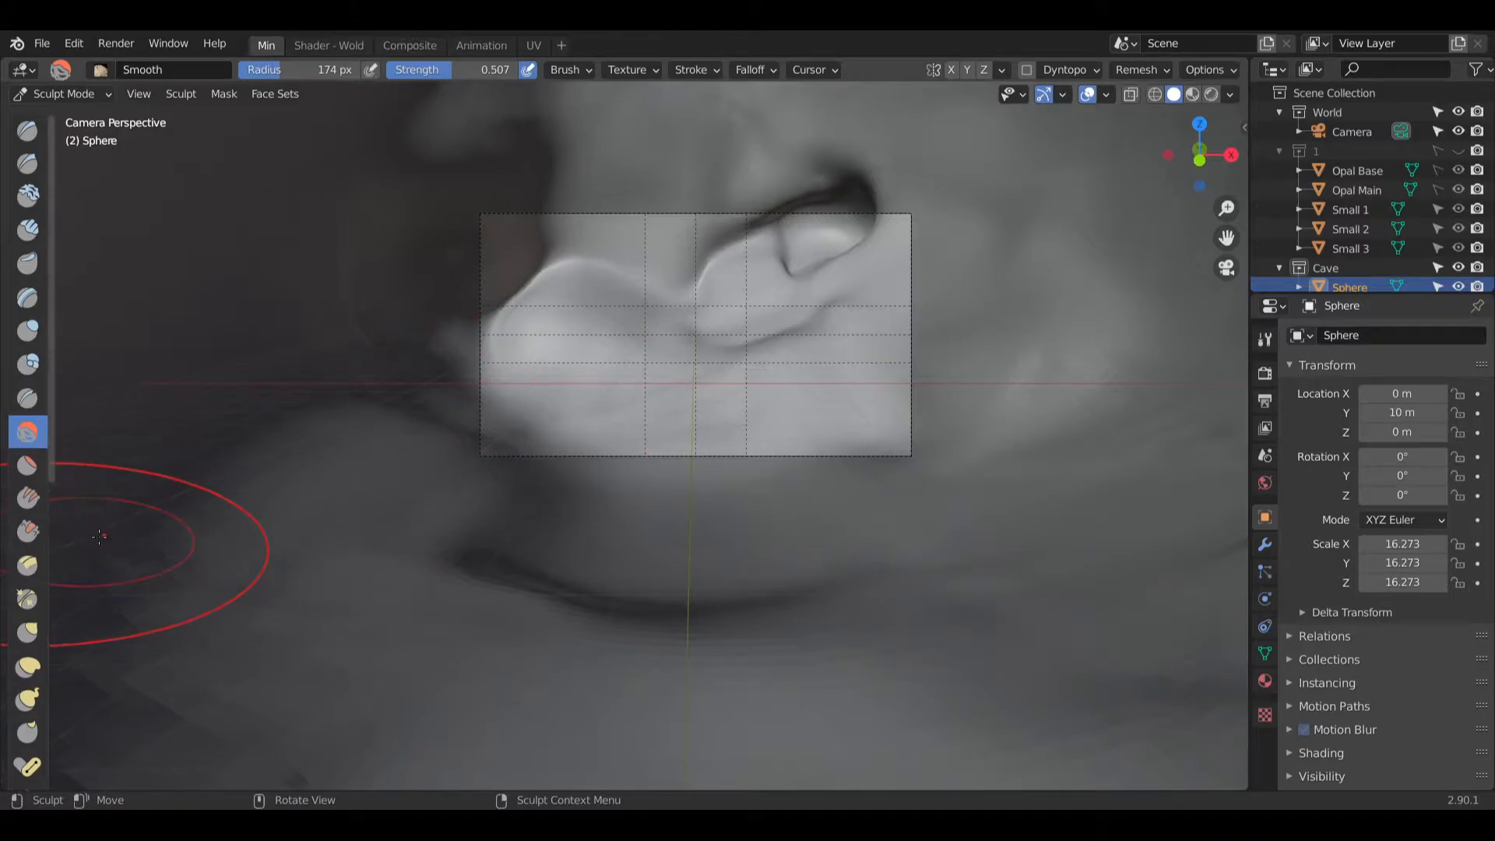
# Step: Carve uneven planes into the walls and floor around the camera frame with the Multi-plane Scrape brush, undoing the last stroke
pyautogui.click(30, 598)
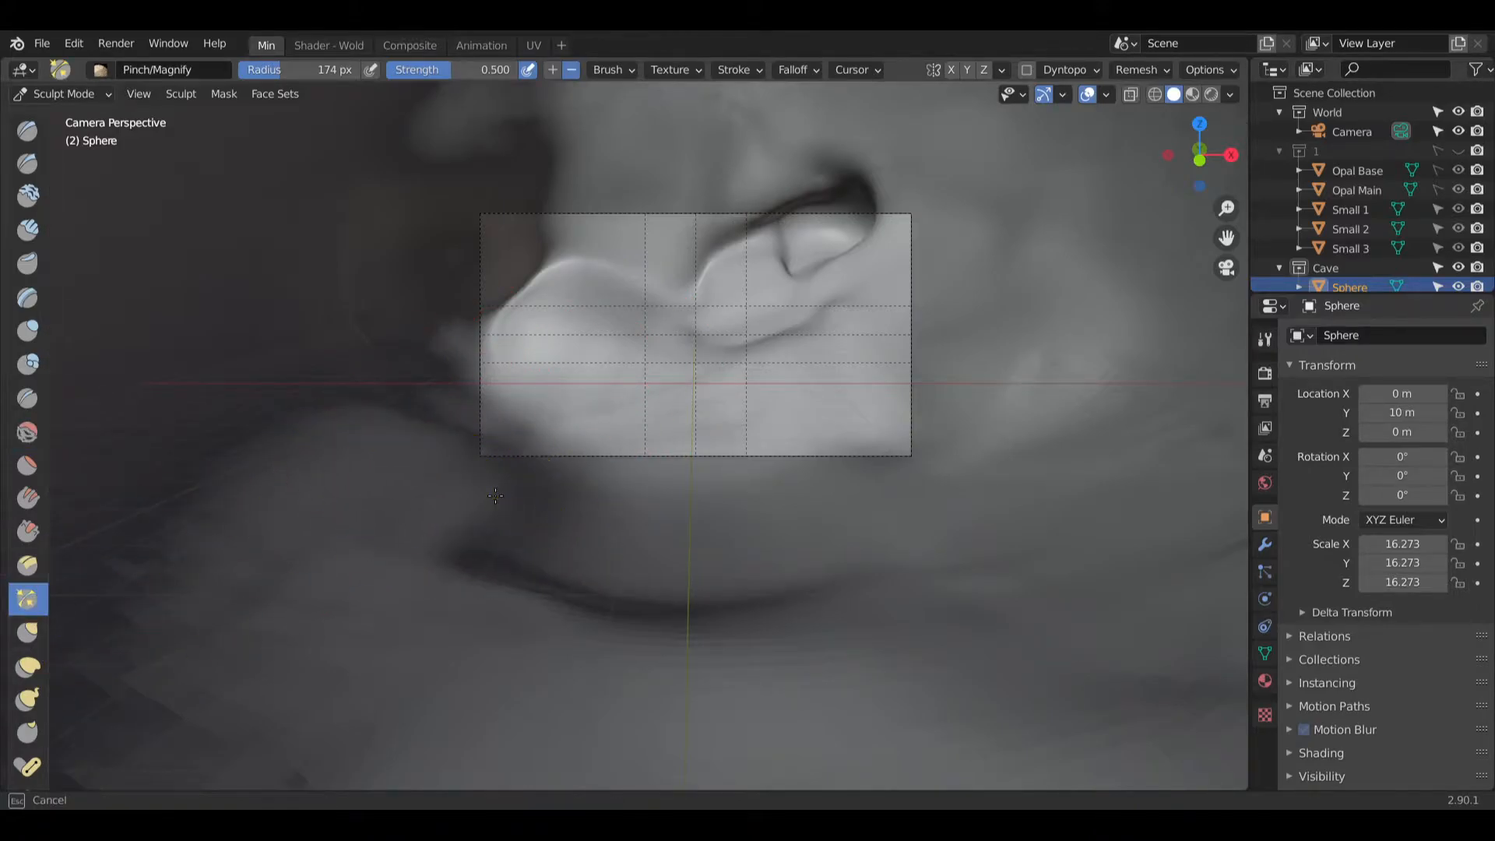
pyautogui.click(28, 565)
pyautogui.moveTo(515, 424)
pyautogui.mouseDown()
pyautogui.moveTo(537, 459)
pyautogui.moveTo(549, 545)
pyautogui.moveTo(513, 514)
pyautogui.moveTo(517, 493)
pyautogui.moveTo(500, 517)
pyautogui.moveTo(534, 527)
pyautogui.moveTo(572, 579)
pyautogui.moveTo(817, 591)
pyautogui.moveTo(934, 436)
pyautogui.moveTo(965, 412)
pyautogui.moveTo(1019, 420)
pyautogui.moveTo(945, 350)
pyautogui.moveTo(1001, 433)
pyautogui.moveTo(1051, 373)
pyautogui.moveTo(996, 403)
pyautogui.moveTo(1005, 365)
pyautogui.moveTo(1007, 478)
pyautogui.moveTo(901, 401)
pyautogui.moveTo(951, 514)
pyautogui.moveTo(856, 365)
pyautogui.moveTo(824, 384)
pyautogui.moveTo(685, 335)
pyautogui.moveTo(556, 351)
pyautogui.moveTo(724, 373)
pyautogui.moveTo(934, 350)
pyautogui.moveTo(699, 280)
pyautogui.moveTo(734, 274)
pyautogui.moveTo(689, 308)
pyautogui.moveTo(615, 296)
pyautogui.moveTo(661, 273)
pyautogui.moveTo(786, 94)
pyautogui.moveTo(716, 134)
pyautogui.moveTo(569, 156)
pyautogui.moveTo(506, 234)
pyautogui.moveTo(553, 312)
pyautogui.moveTo(593, 175)
pyautogui.moveTo(607, 257)
pyautogui.moveTo(593, 214)
pyautogui.moveTo(626, 151)
pyautogui.moveTo(763, 132)
pyautogui.mouseUp()
pyautogui.hotkey('ctrl', 'z')
# Step: Smooth the scraped opening edges, walls and floor in the camera view with the Smooth brush
pyautogui.click(27, 432)
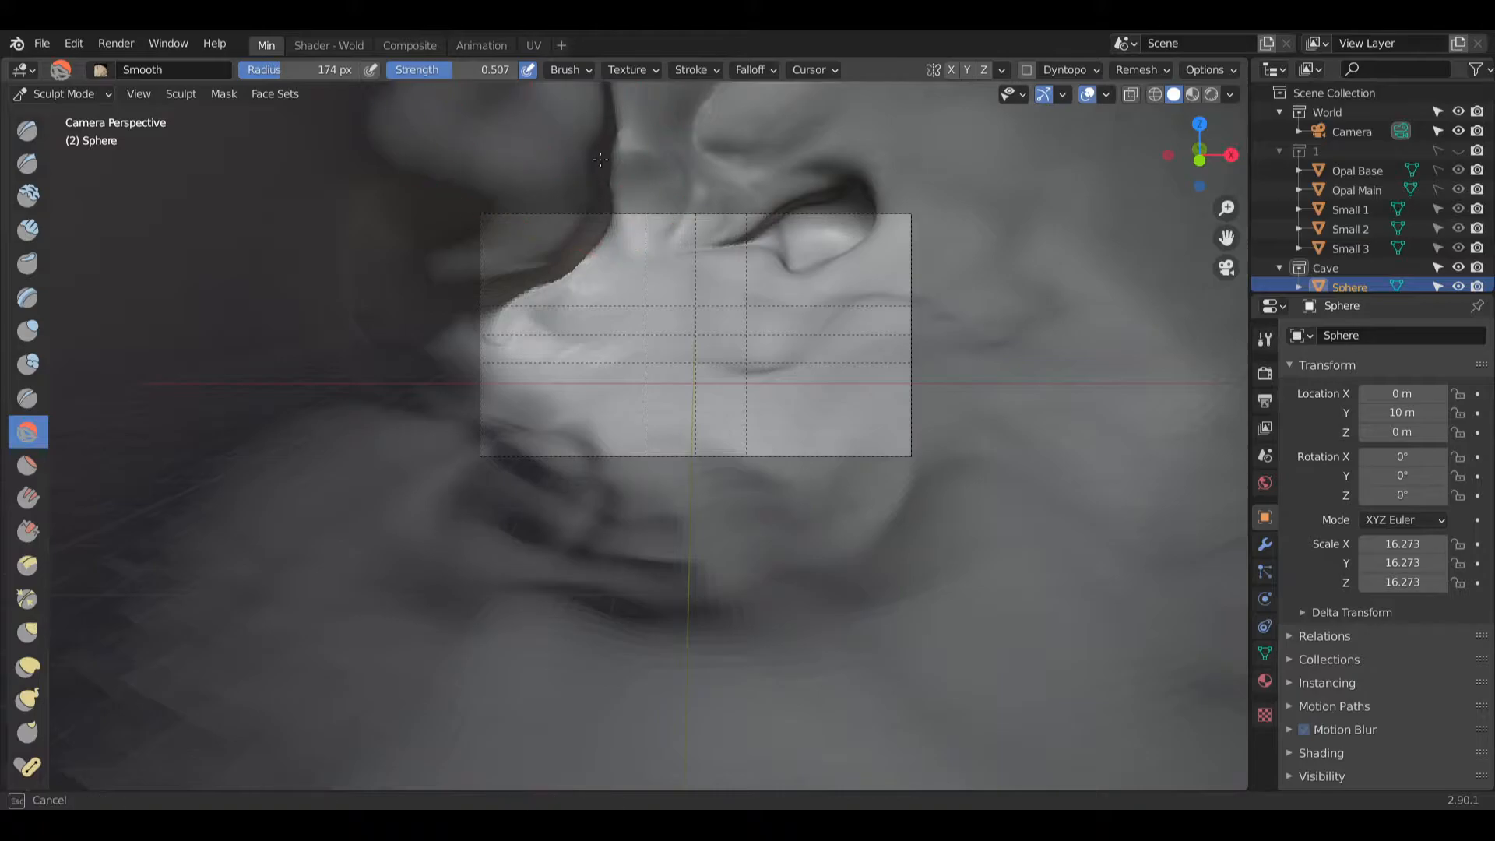
pyautogui.moveTo(600, 160)
pyautogui.mouseDown()
pyautogui.moveTo(506, 234)
pyautogui.moveTo(513, 463)
pyautogui.mouseUp()
pyautogui.moveTo(837, 547)
pyautogui.mouseDown()
pyautogui.moveTo(810, 324)
pyautogui.moveTo(567, 562)
pyautogui.moveTo(544, 316)
pyautogui.moveTo(504, 314)
pyautogui.moveTo(536, 310)
pyautogui.mouseUp()
# Step: Smooth the sharp ridges on the inner wall between the openings from close up at strength 0.507
pyautogui.moveTo(534, 312)
pyautogui.mouseDown(button='middle')
pyautogui.moveTo(508, 340)
pyautogui.moveTo(436, 343)
pyautogui.mouseUp(button='middle')
pyautogui.scroll(4, 523, 346)
pyautogui.moveTo(436, 343)
pyautogui.keyDown('shift'); pyautogui.mouseDown(button='middle')
pyautogui.moveTo(753, 334)
pyautogui.moveTo(280, 424)
pyautogui.mouseUp(button='middle'); pyautogui.keyUp('shift')
pyautogui.scroll(3, 594, 384)
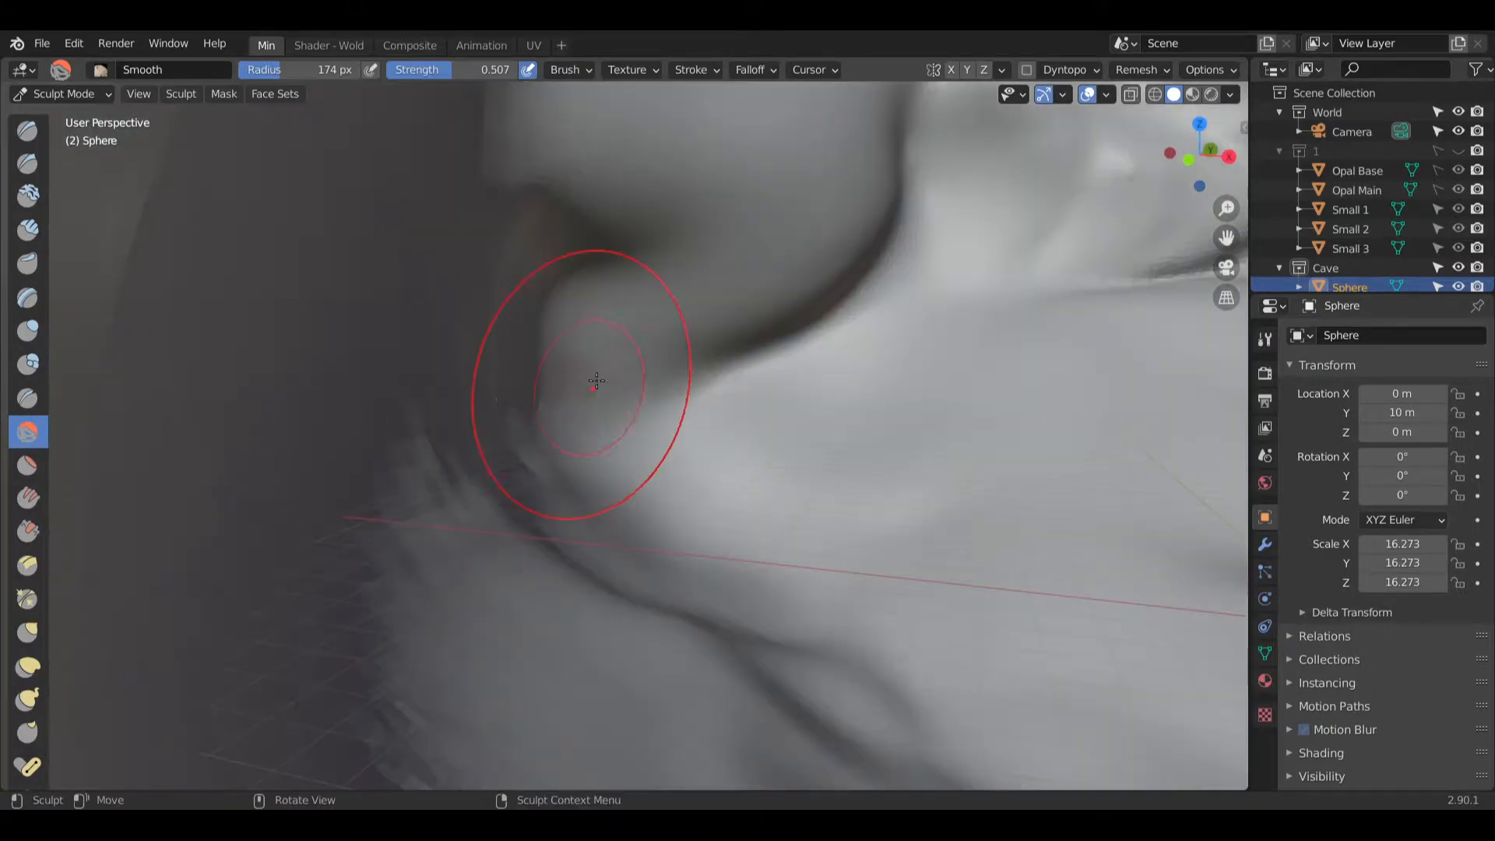
pyautogui.scroll(2, 594, 384)
pyautogui.keyDown('shift'); pyautogui.moveTo(594, 384); pyautogui.dragTo(455, 440, button='middle'); pyautogui.keyUp('shift')
pyautogui.moveTo(455, 440); pyautogui.dragTo(440, 432, button='middle')
pyautogui.scroll(-3, 738, 427)
pyautogui.scroll(-3, 817, 452)
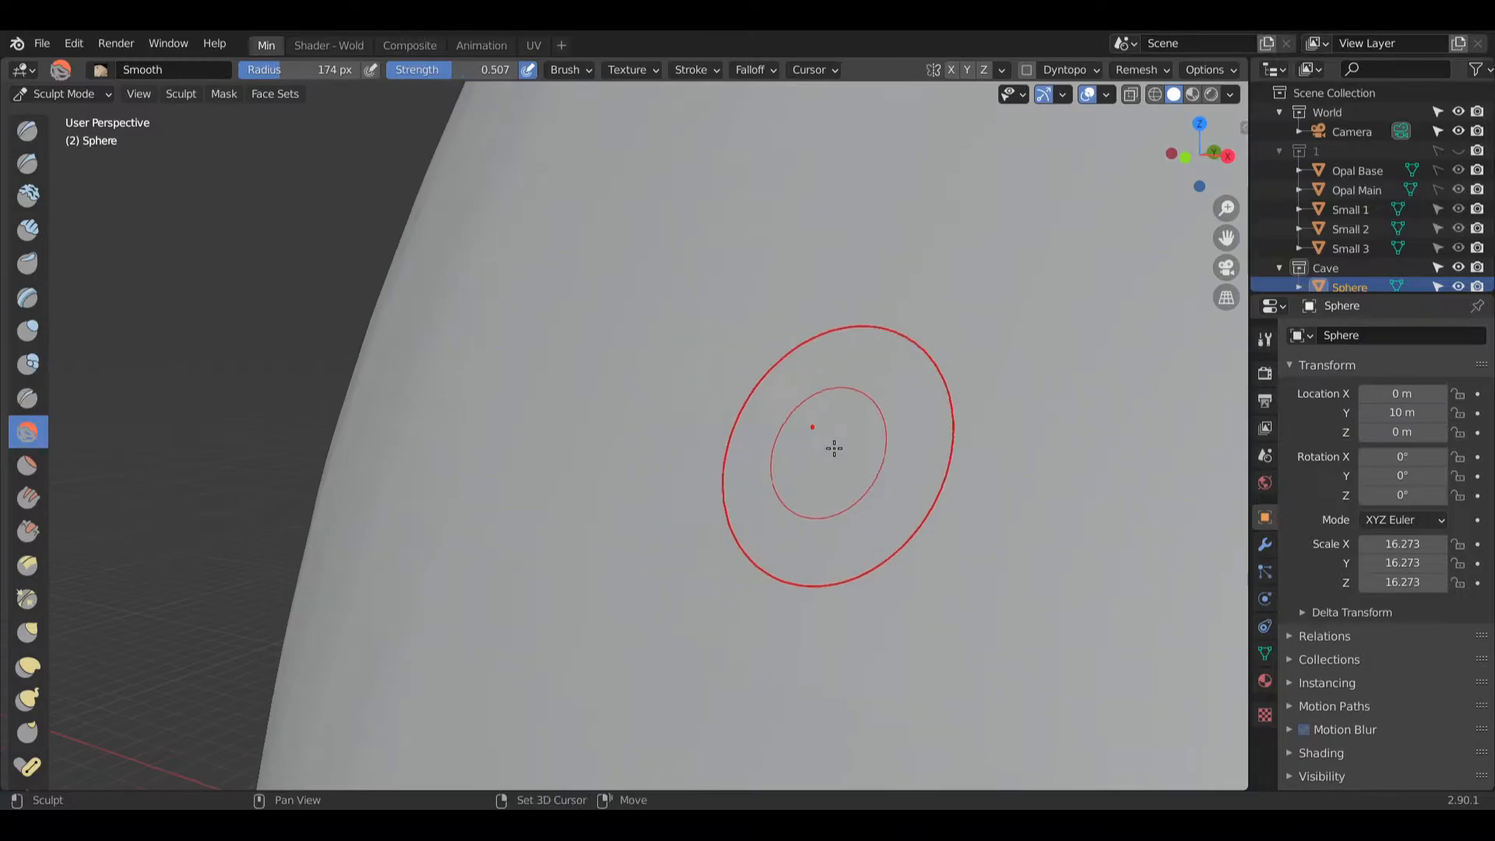
pyautogui.keyDown('shift'); pyautogui.moveTo(834, 447); pyautogui.dragTo(242, 459, button='middle'); pyautogui.keyUp('shift')
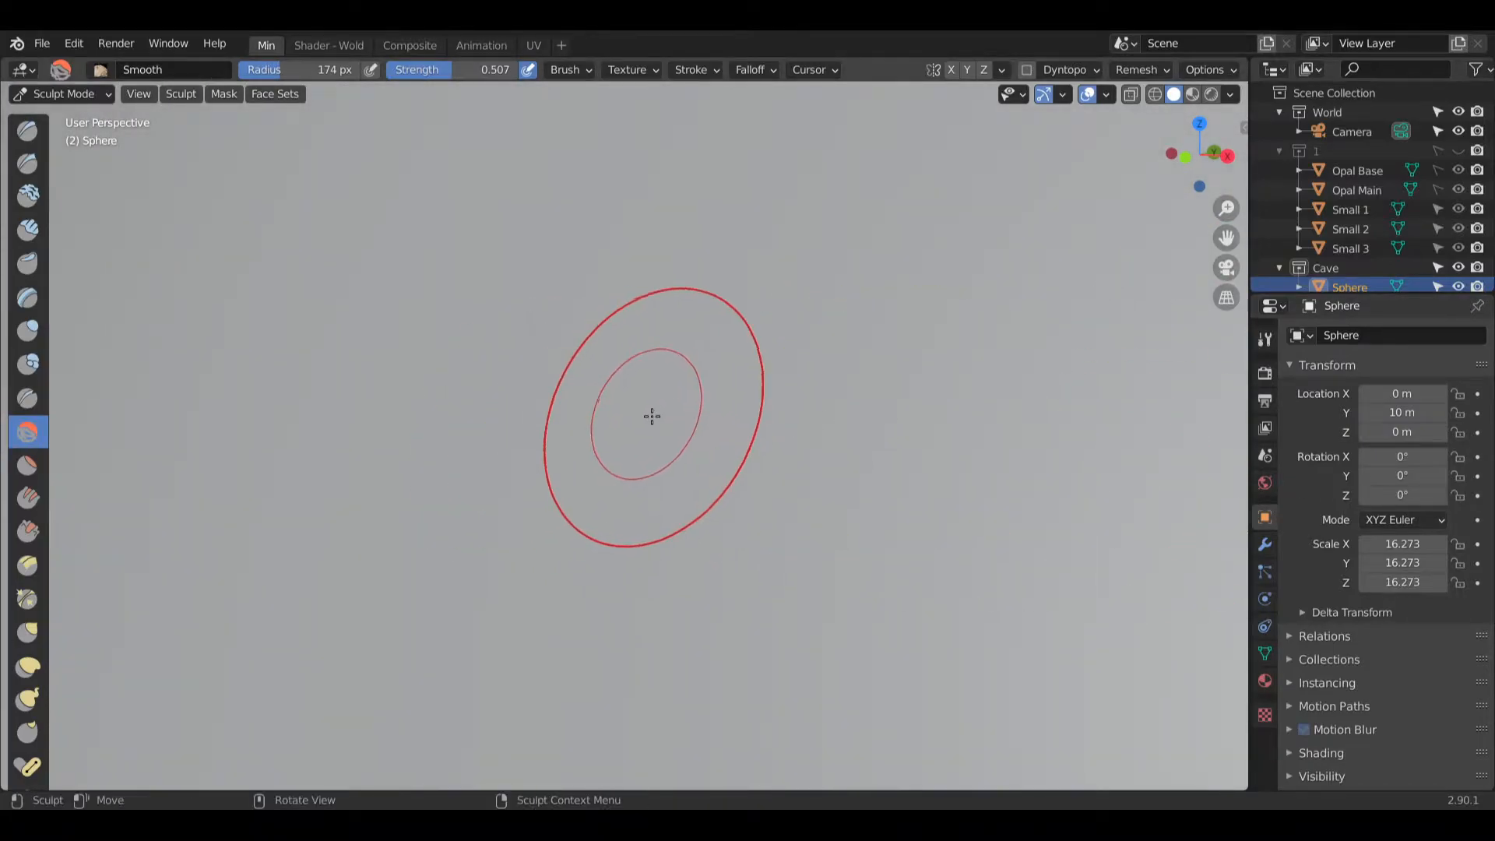
pyautogui.scroll(1, 766, 407)
pyautogui.scroll(1, 771, 408)
pyautogui.scroll(-1, 1002, 443)
pyautogui.moveTo(1058, 481)
pyautogui.keyDown('shift'); pyautogui.mouseDown(button='middle')
pyautogui.moveTo(651, 394)
pyautogui.moveTo(545, 401)
pyautogui.mouseUp(button='middle'); pyautogui.keyUp('shift')
pyautogui.moveTo(713, 429)
pyautogui.mouseDown()
pyautogui.moveTo(947, 366)
pyautogui.moveTo(864, 367)
pyautogui.moveTo(934, 295)
pyautogui.mouseUp()
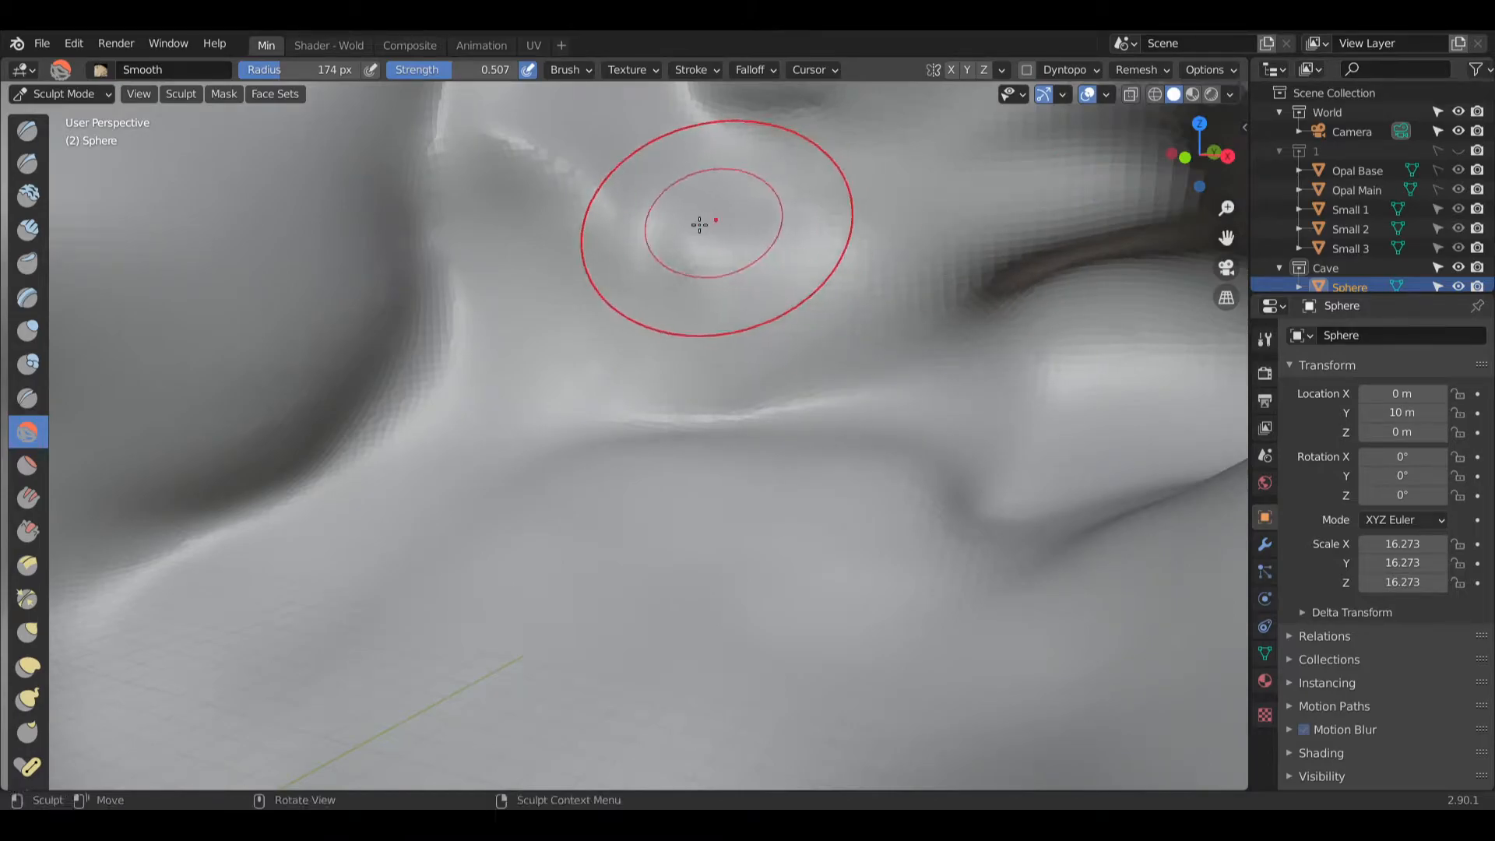
pyautogui.moveTo(698, 223)
pyautogui.mouseDown()
pyautogui.moveTo(429, 132)
pyautogui.moveTo(487, 176)
pyautogui.mouseUp()
pyautogui.keyDown('shift'); pyautogui.moveTo(487, 178); pyautogui.dragTo(489, 296, button='middle'); pyautogui.keyUp('shift')
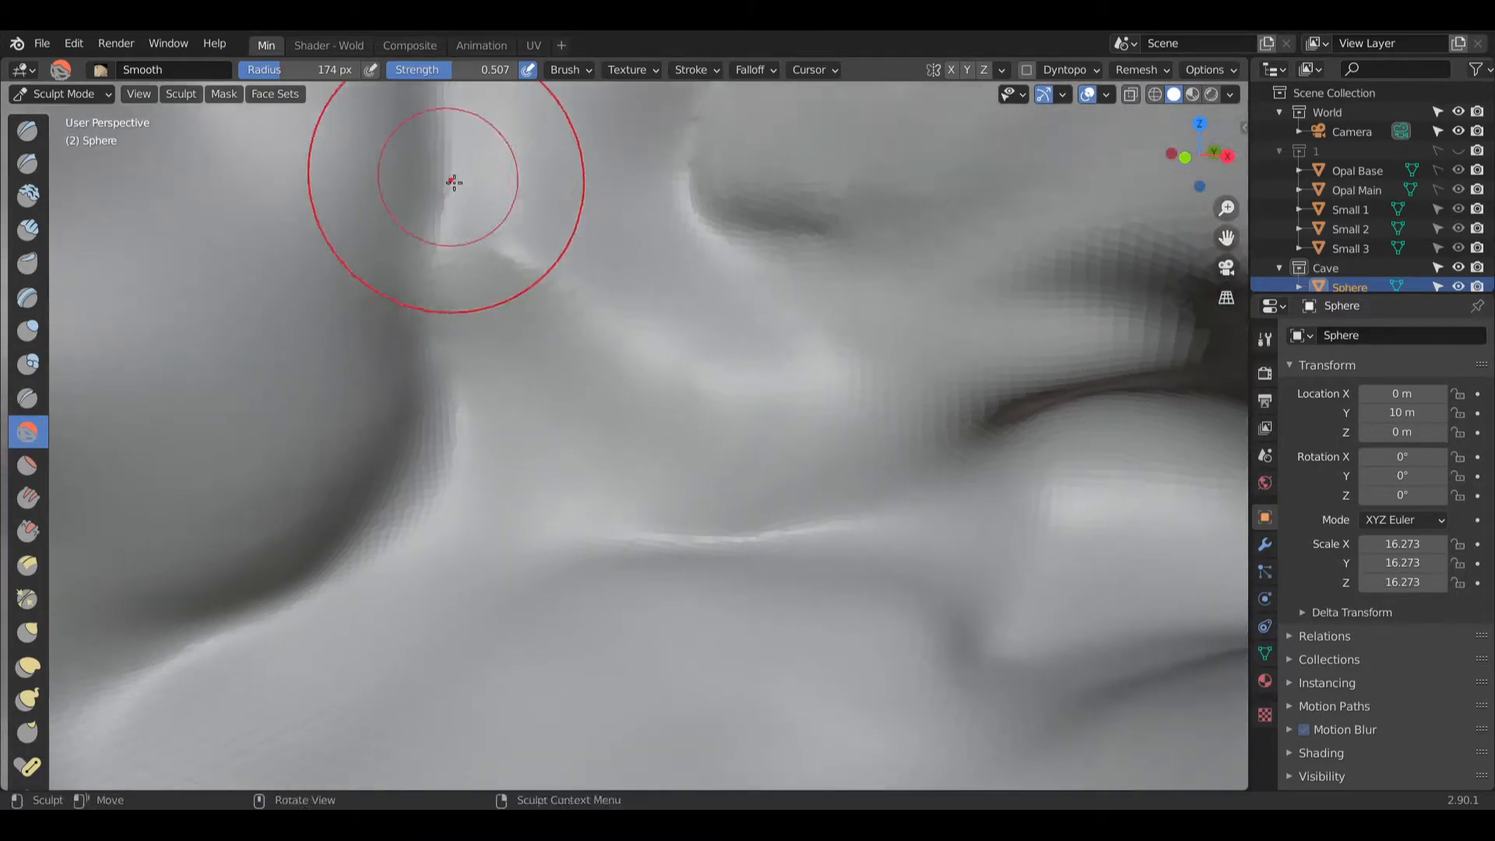
pyautogui.moveTo(452, 179)
pyautogui.mouseDown()
pyautogui.moveTo(518, 345)
pyautogui.moveTo(681, 185)
pyautogui.mouseUp()
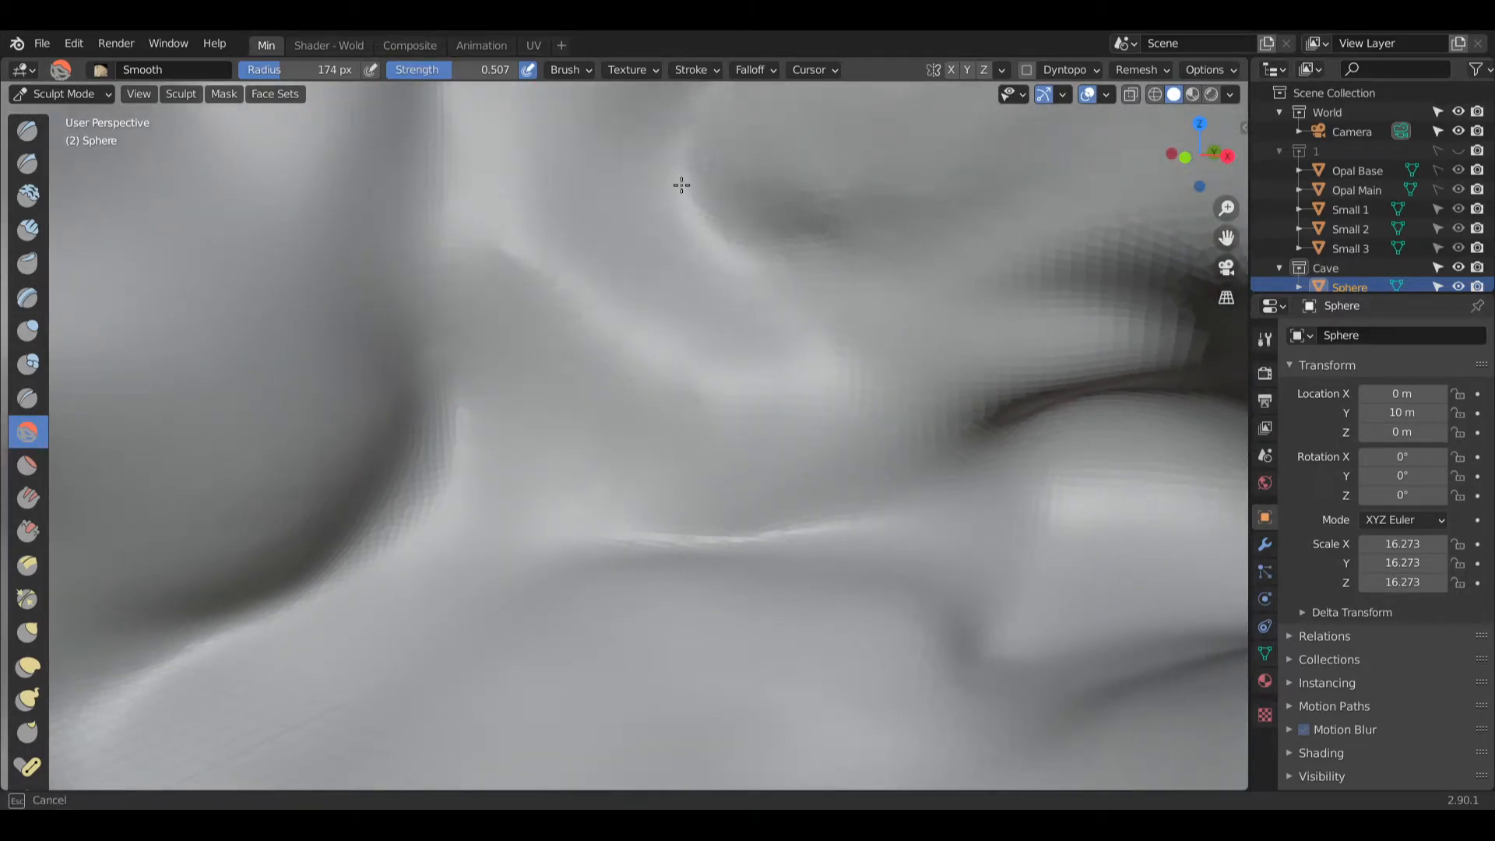
pyautogui.moveTo(993, 237); pyautogui.dragTo(957, 276)
# Step: Inflate the side of the lump protruding from the cave's outer shell with the Inflate/Deflate brush at strength 0.635
pyautogui.moveTo(924, 473)
pyautogui.keyDown('shift'); pyautogui.mouseDown(button='middle')
pyautogui.moveTo(605, 319)
pyautogui.moveTo(611, 404)
pyautogui.moveTo(983, 458)
pyautogui.moveTo(1091, 464)
pyautogui.moveTo(651, 355)
pyautogui.moveTo(814, 374)
pyautogui.moveTo(709, 371)
pyautogui.moveTo(949, 342)
pyautogui.moveTo(1090, 350)
pyautogui.mouseUp(button='middle'); pyautogui.keyUp('shift')
pyautogui.scroll(-6, 710, 370)
pyautogui.keyDown('shift'); pyautogui.moveTo(591, 366); pyautogui.dragTo(716, 436, button='middle'); pyautogui.keyUp('shift')
pyautogui.moveTo(716, 436)
pyautogui.mouseDown(button='middle')
pyautogui.moveTo(824, 424)
pyautogui.moveTo(830, 441)
pyautogui.mouseUp(button='middle')
pyautogui.click(28, 330)
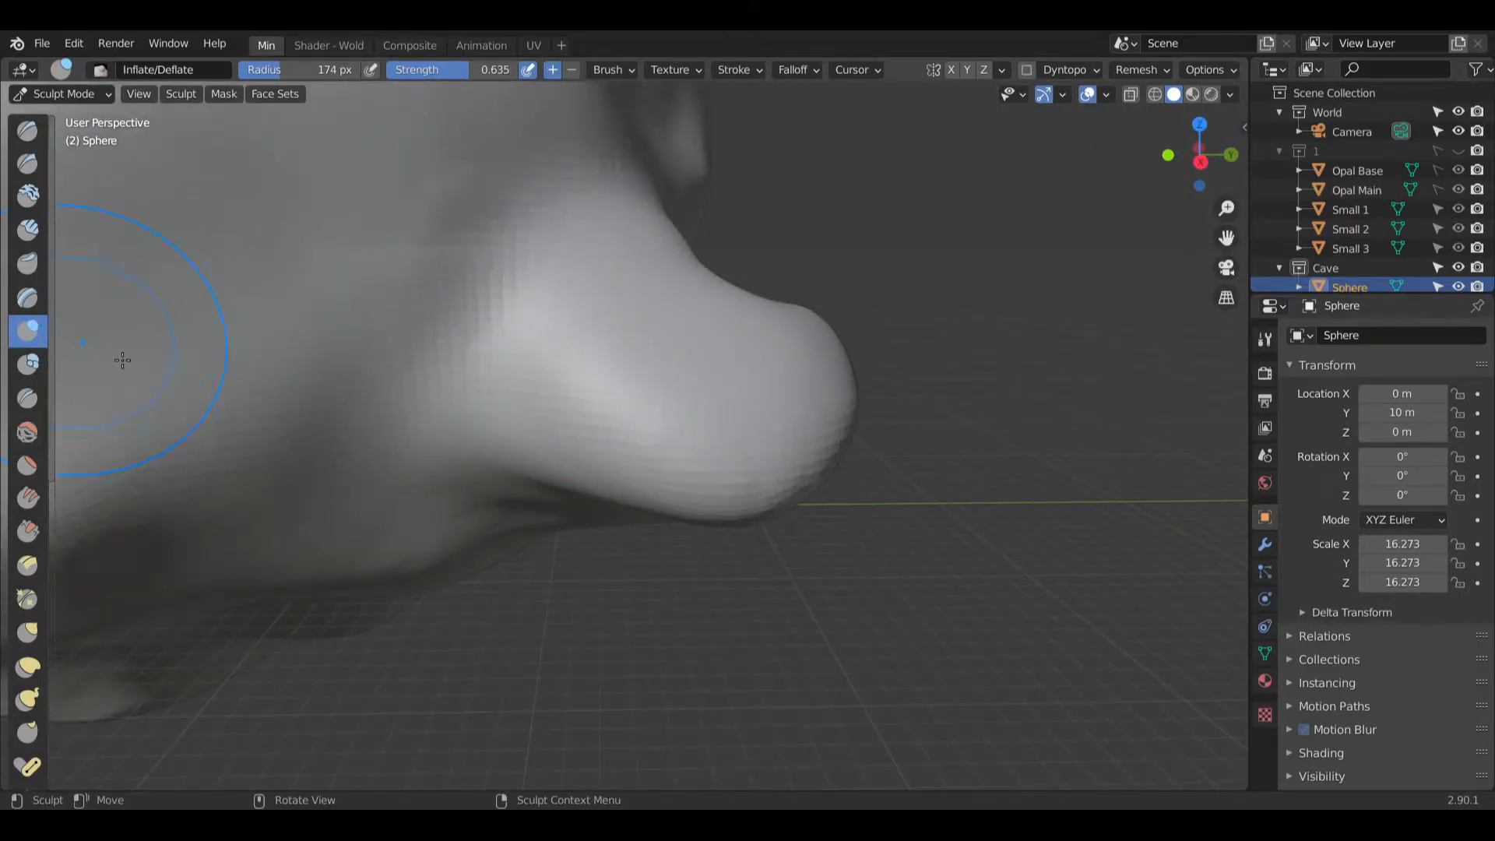
pyautogui.moveTo(662, 436)
pyautogui.mouseDown()
pyautogui.moveTo(674, 428)
pyautogui.moveTo(643, 460)
pyautogui.moveTo(667, 411)
pyautogui.moveTo(499, 482)
pyautogui.moveTo(618, 424)
pyautogui.moveTo(657, 444)
pyautogui.moveTo(584, 517)
pyautogui.moveTo(651, 437)
pyautogui.moveTo(644, 498)
pyautogui.mouseUp()
pyautogui.moveTo(710, 419); pyautogui.dragTo(613, 506)
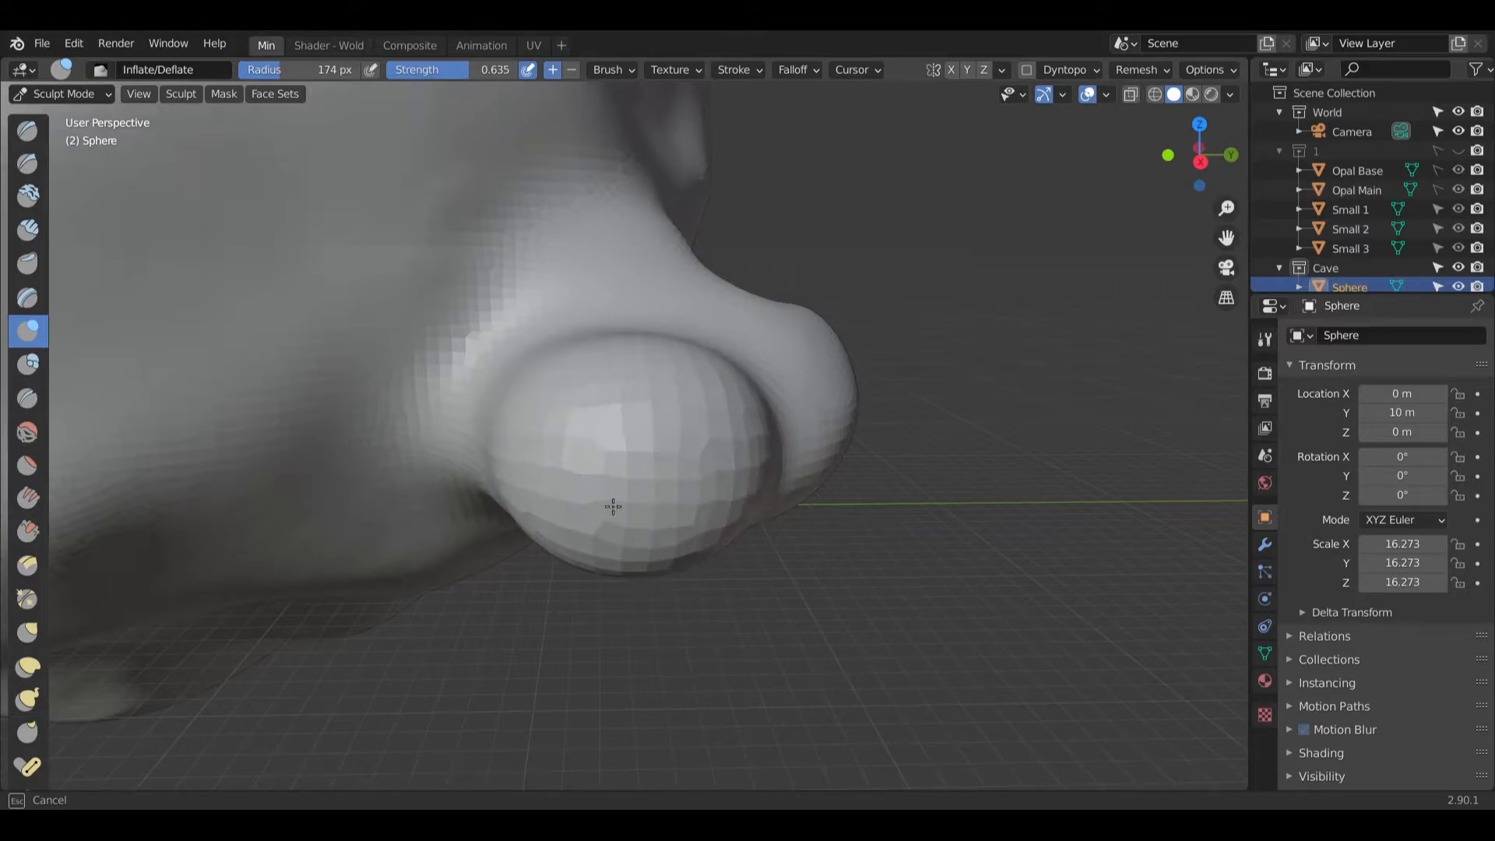
pyautogui.moveTo(665, 548); pyautogui.dragTo(654, 543)
pyautogui.moveTo(654, 543)
pyautogui.mouseDown(button='middle')
pyautogui.moveTo(628, 538)
pyautogui.moveTo(651, 456)
pyautogui.mouseUp(button='middle')
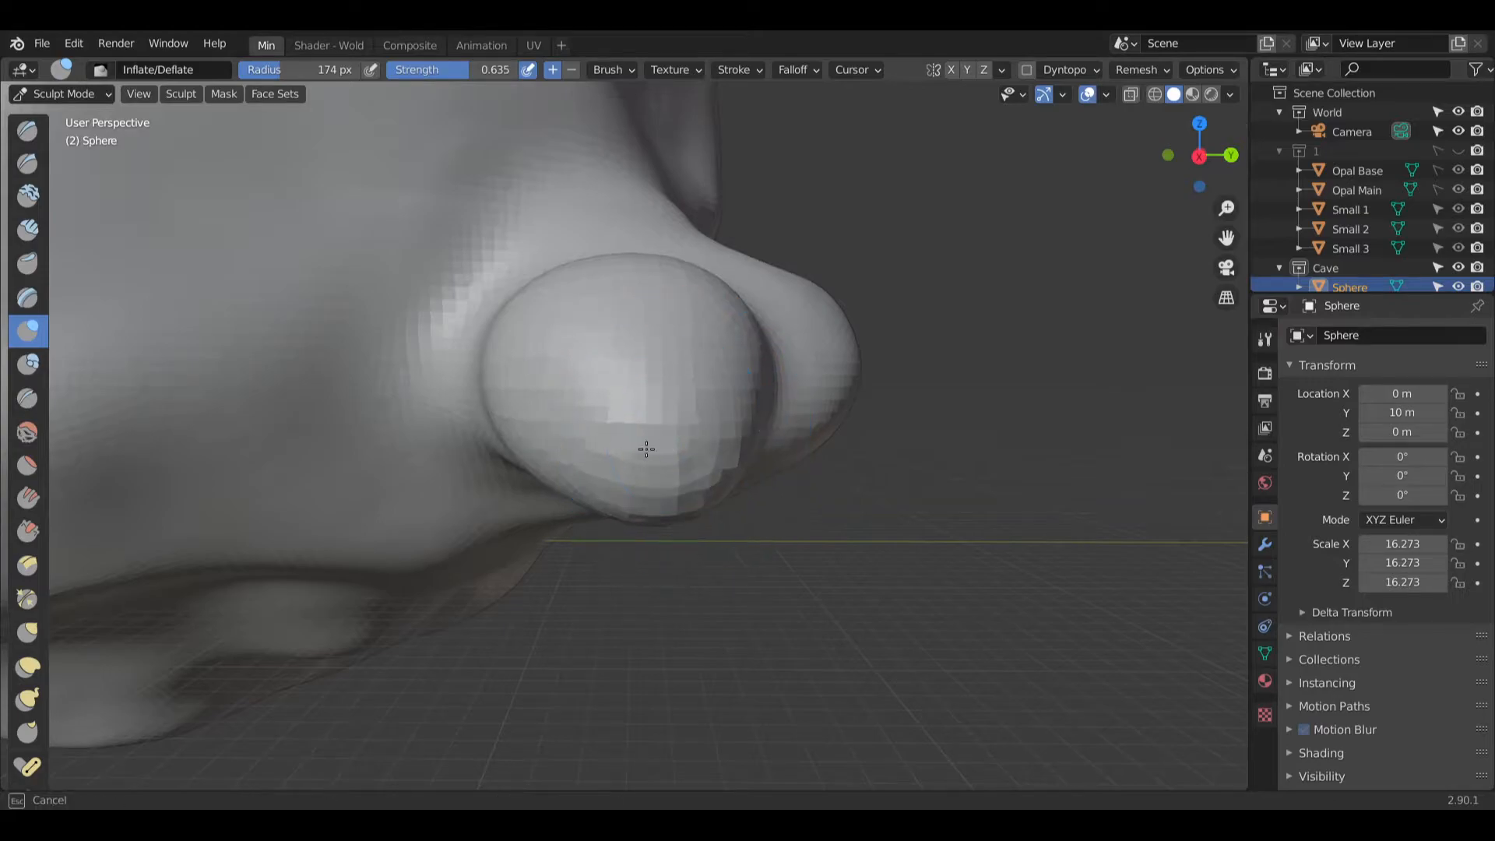
pyautogui.moveTo(612, 427)
pyautogui.mouseDown()
pyautogui.moveTo(738, 334)
pyautogui.moveTo(591, 418)
pyautogui.moveTo(680, 387)
pyautogui.mouseUp()
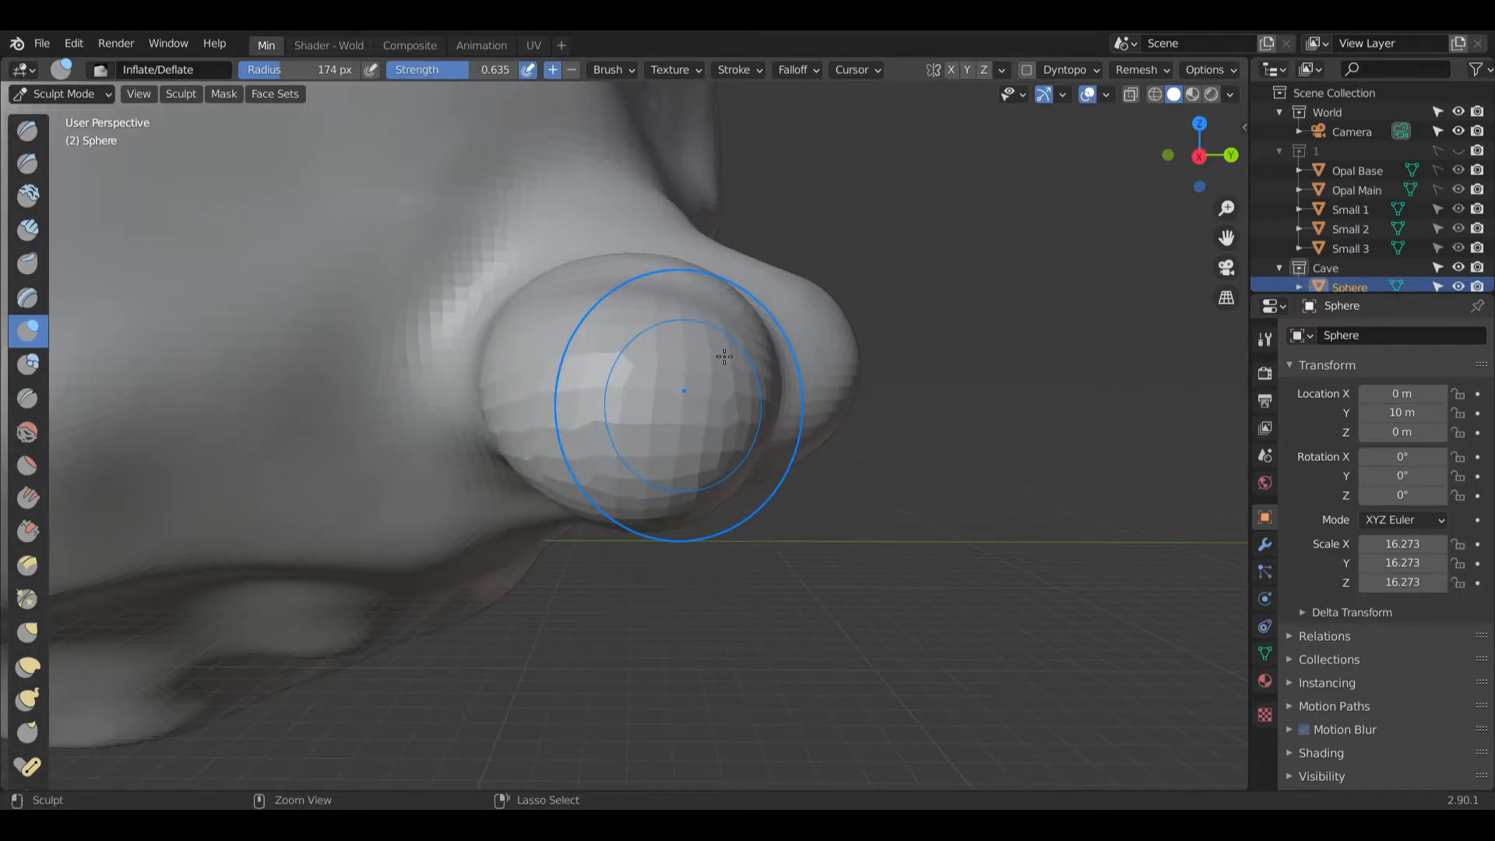
# Step: Inflate the protruding lump along its length towards the rounded tip, working from another angle
pyautogui.moveTo(724, 357)
pyautogui.mouseDown(button='middle')
pyautogui.moveTo(685, 361)
pyautogui.moveTo(754, 387)
pyautogui.moveTo(570, 447)
pyautogui.moveTo(558, 425)
pyautogui.moveTo(717, 423)
pyautogui.moveTo(551, 470)
pyautogui.moveTo(485, 391)
pyautogui.mouseUp(button='middle')
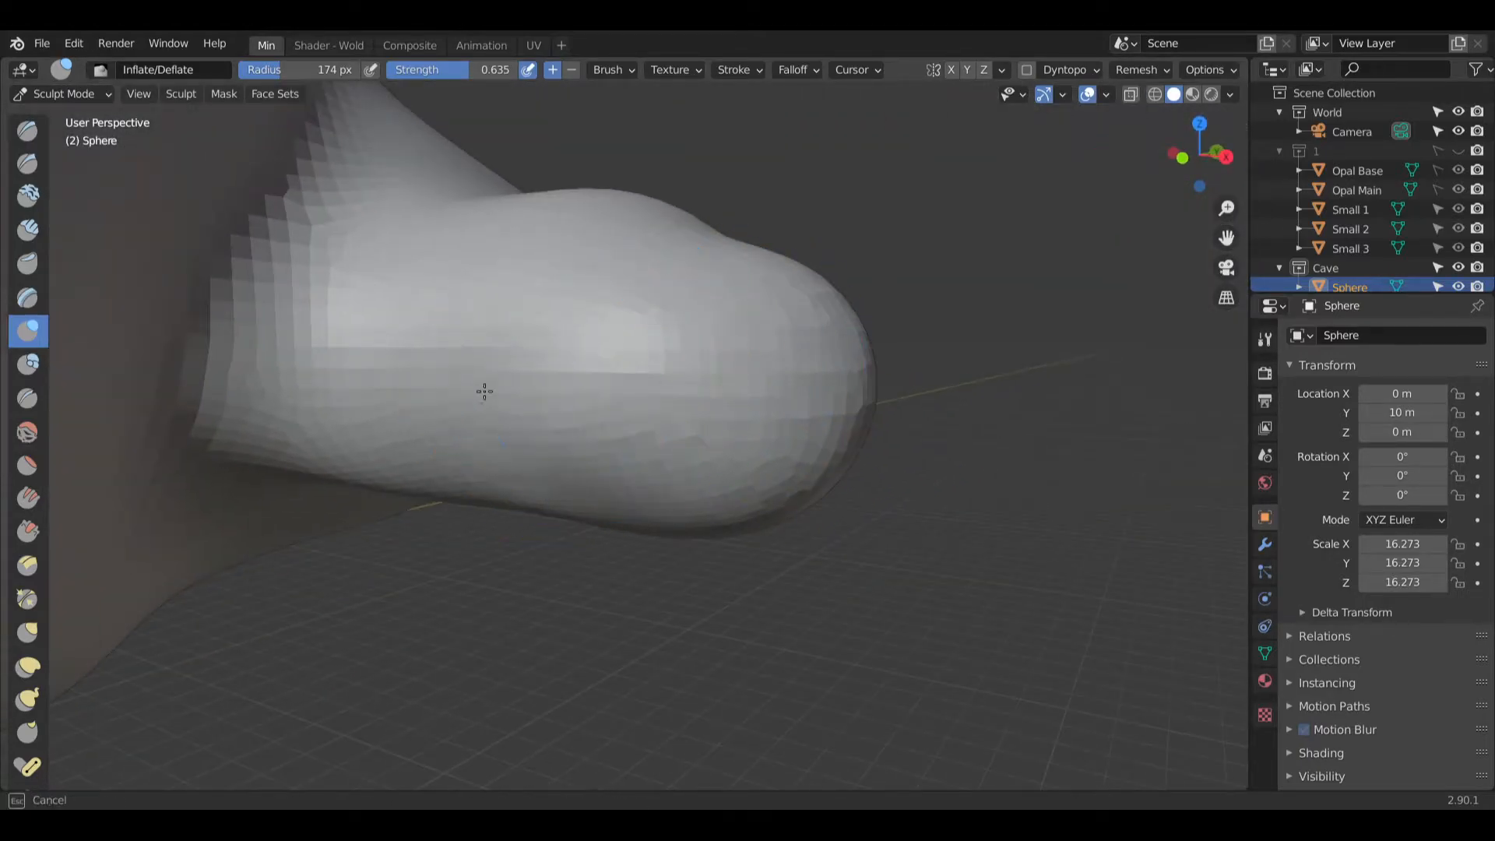
pyautogui.moveTo(484, 391)
pyautogui.mouseDown()
pyautogui.moveTo(545, 314)
pyautogui.moveTo(376, 397)
pyautogui.moveTo(404, 371)
pyautogui.moveTo(640, 319)
pyautogui.moveTo(701, 420)
pyautogui.moveTo(594, 234)
pyautogui.moveTo(654, 231)
pyautogui.moveTo(552, 516)
pyautogui.moveTo(594, 394)
pyautogui.moveTo(610, 407)
pyautogui.moveTo(423, 422)
pyautogui.mouseUp()
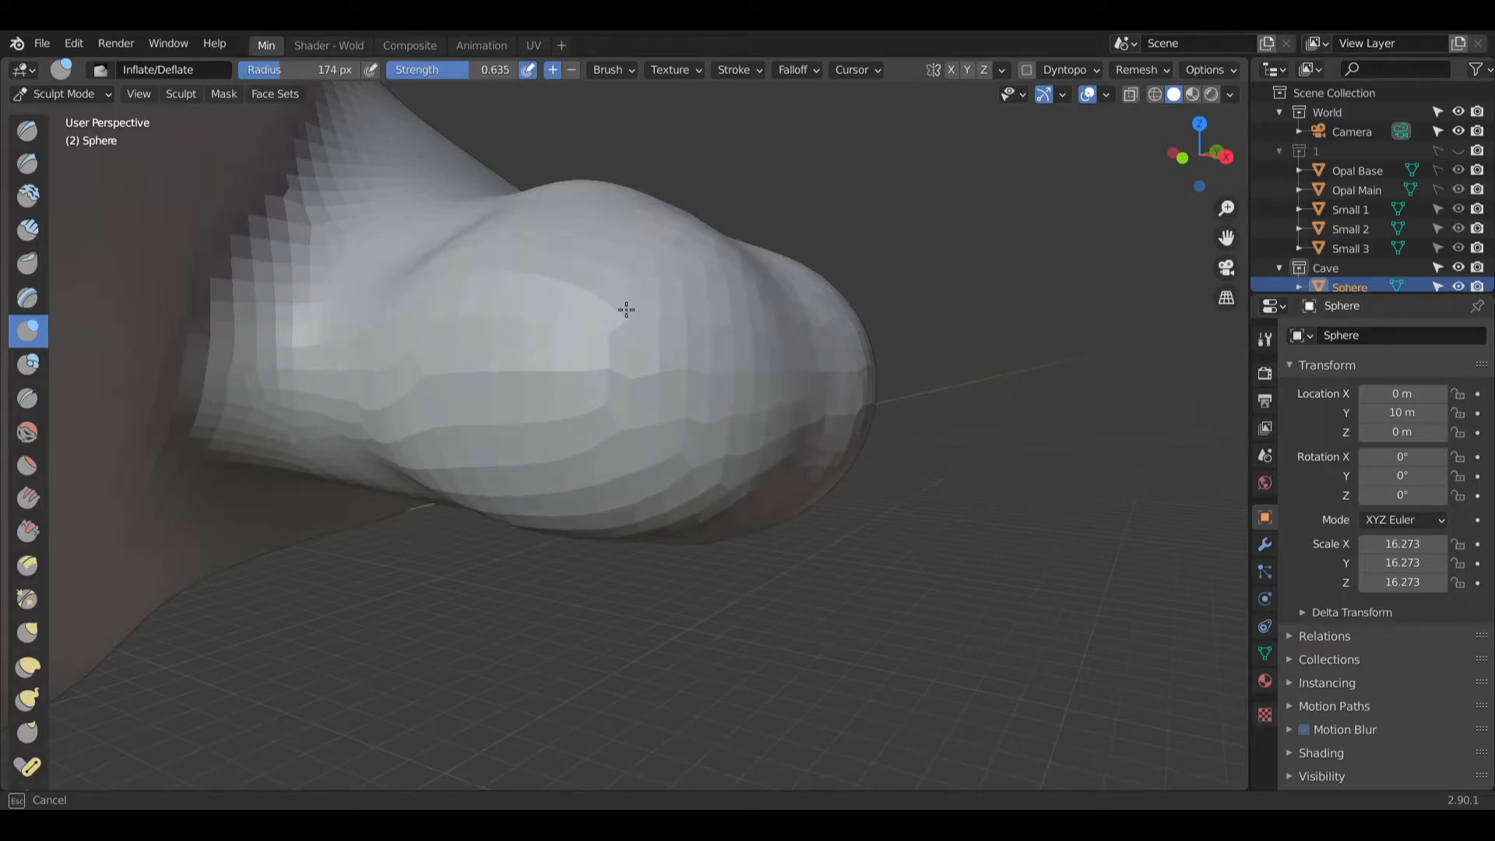
pyautogui.moveTo(626, 310)
pyautogui.mouseDown()
pyautogui.moveTo(748, 358)
pyautogui.moveTo(677, 413)
pyautogui.mouseUp()
pyautogui.moveTo(712, 322); pyautogui.dragTo(741, 342)
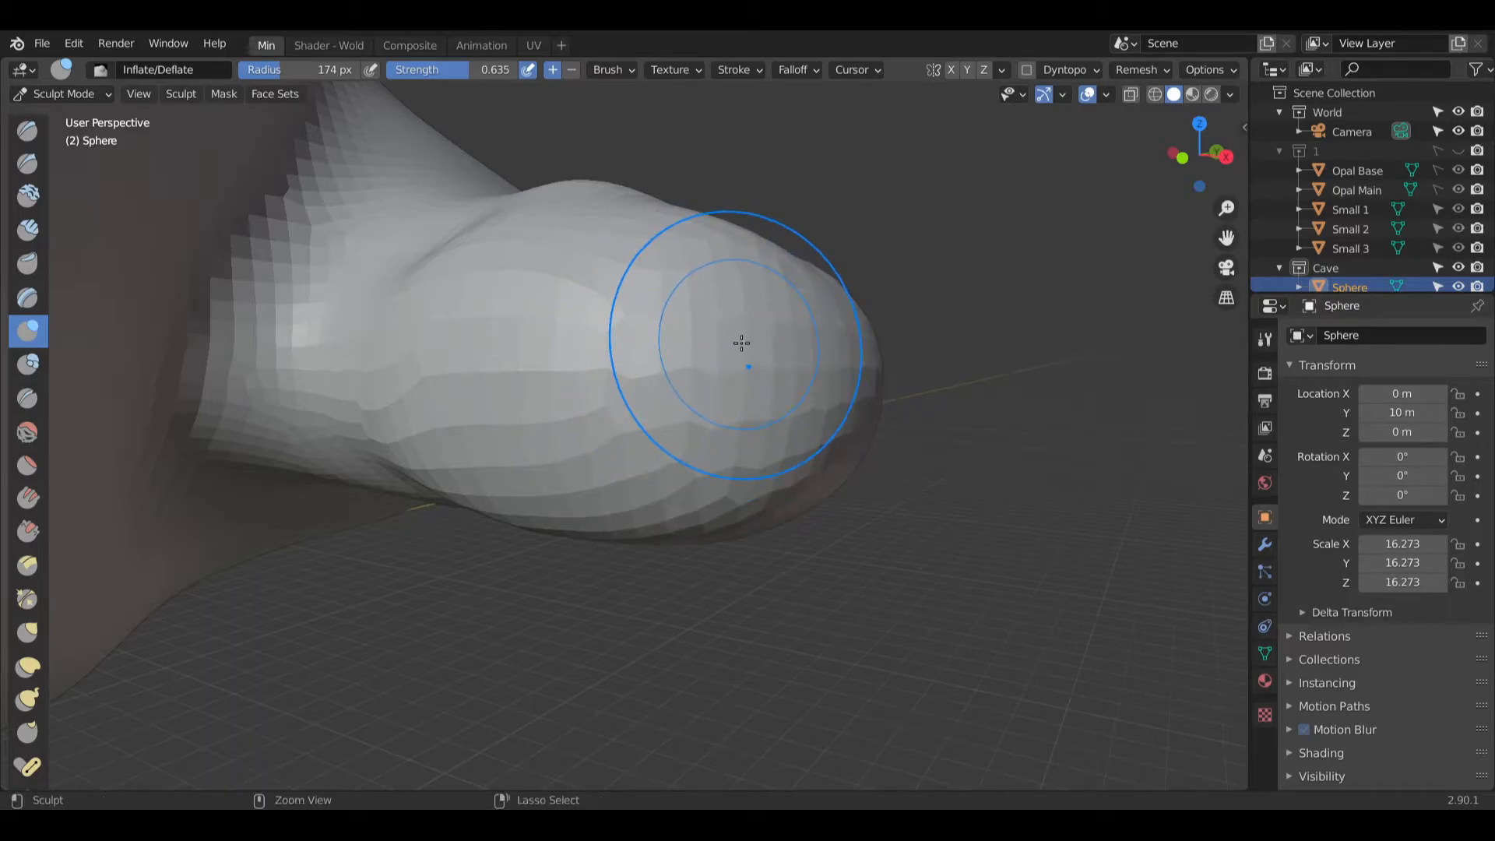
pyautogui.moveTo(693, 327)
pyautogui.mouseDown(button='middle')
pyautogui.moveTo(617, 394)
pyautogui.moveTo(571, 376)
pyautogui.mouseUp(button='middle')
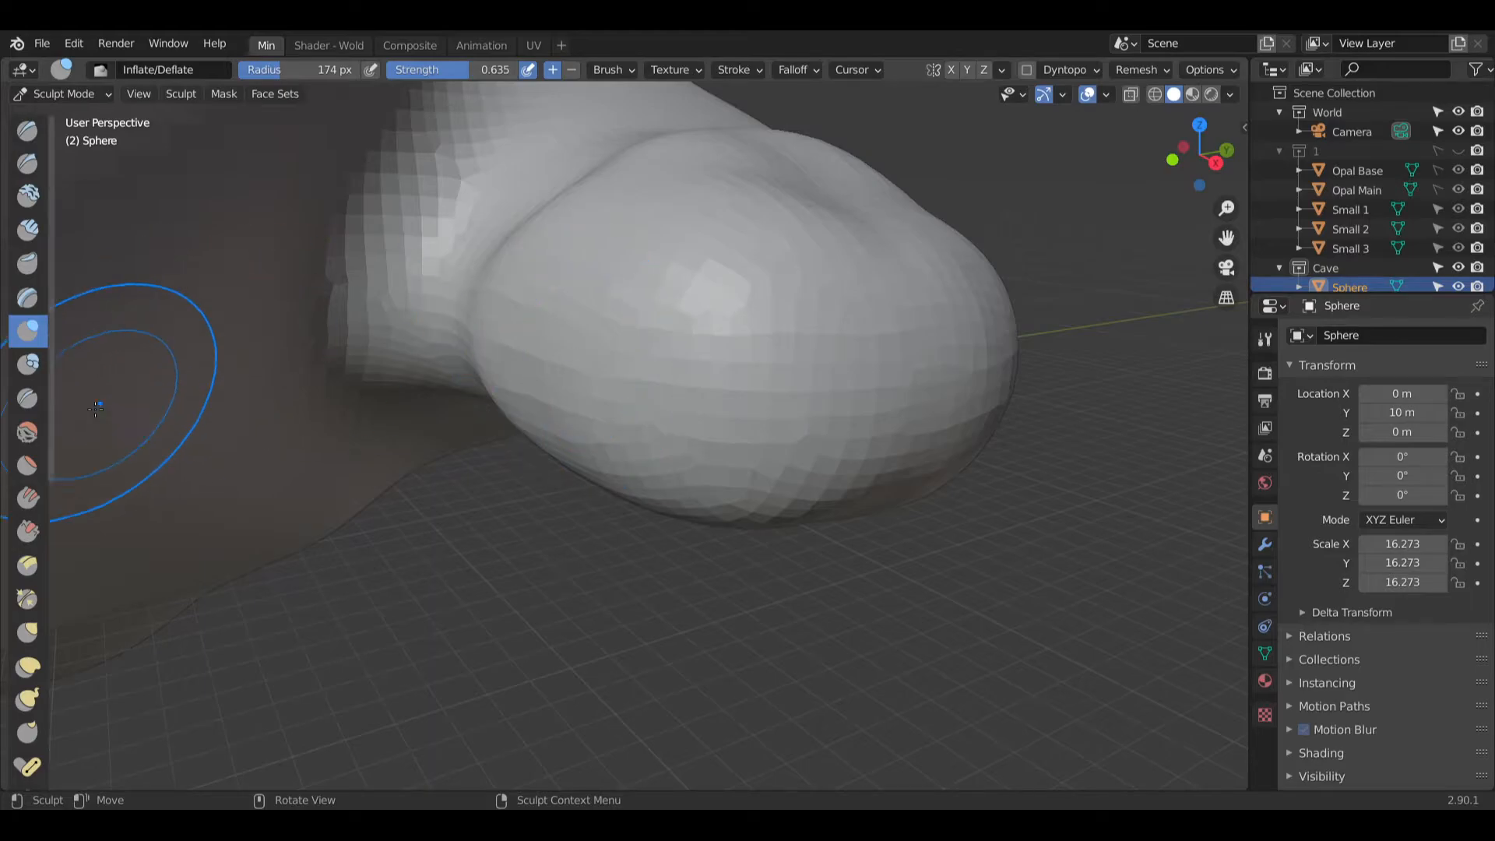
# Step: Return to the camera view, switch to Object Mode and select the Camera
pyautogui.scroll(-15, 30, 483)
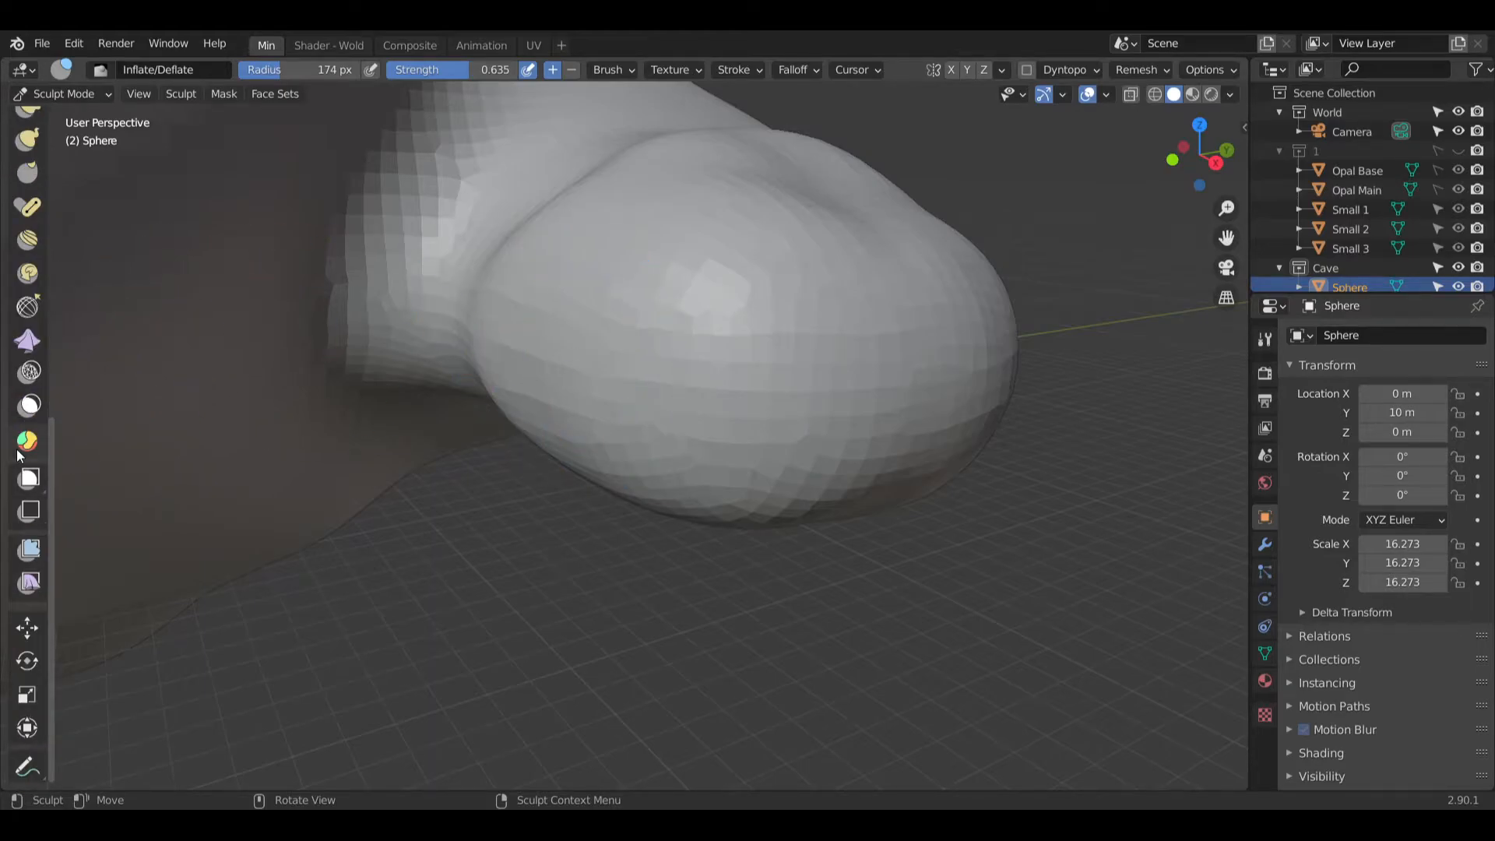
pyautogui.scroll(-6, 342, 435)
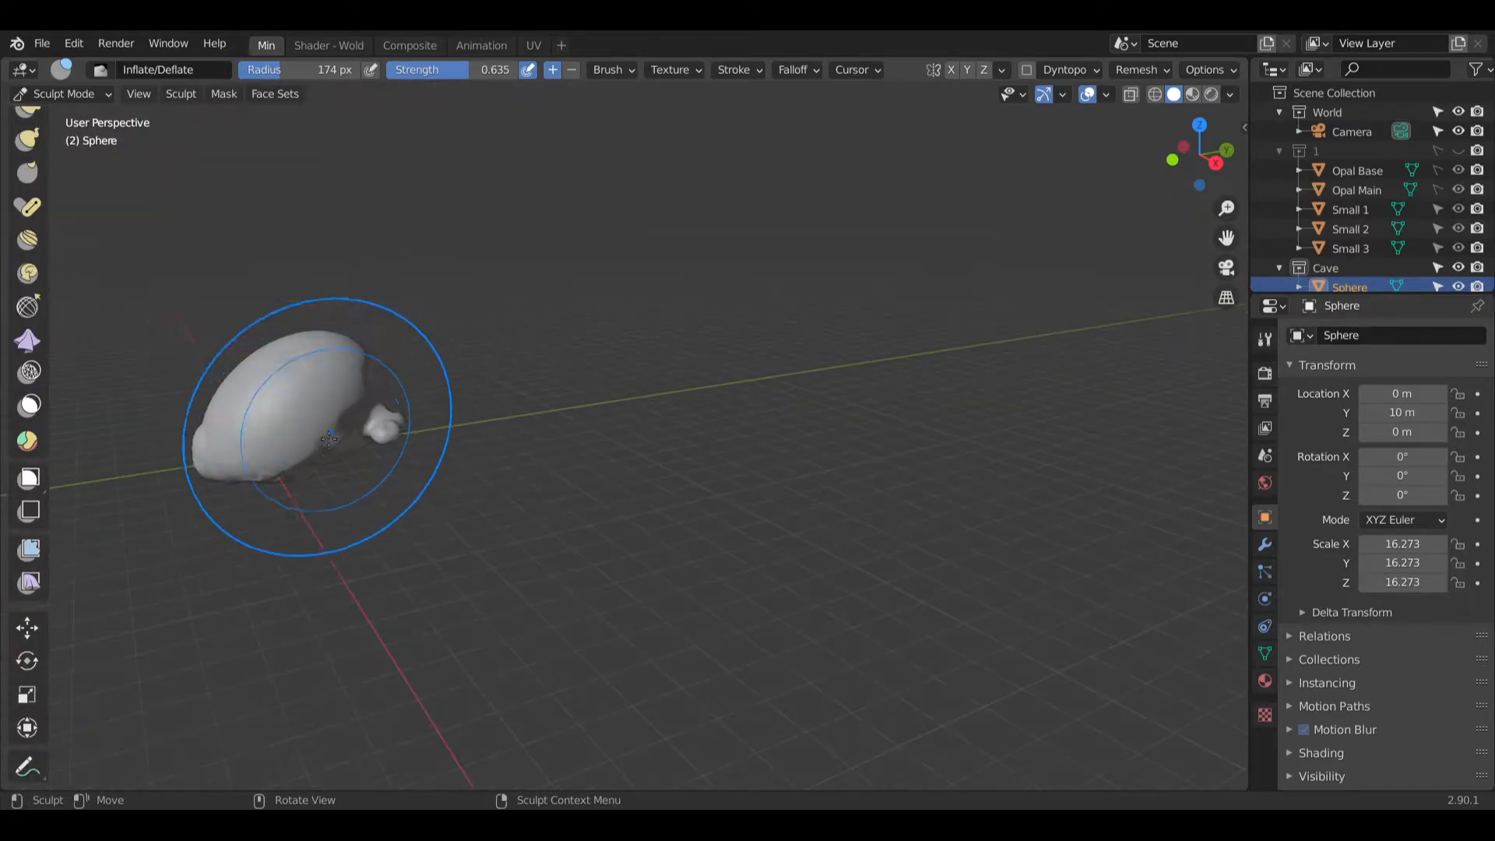
pyautogui.press('KP_0')
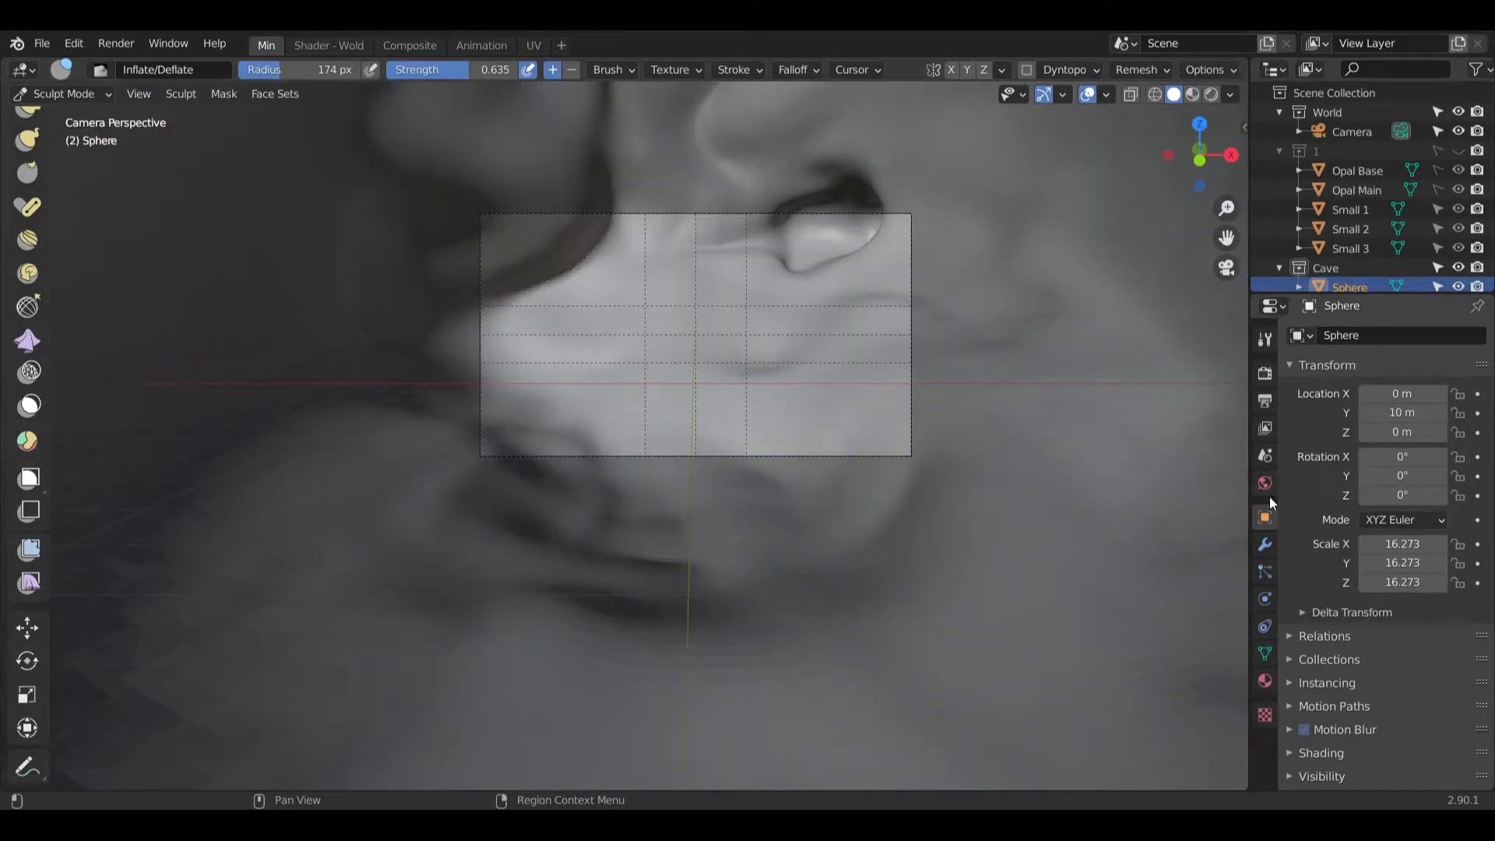
pyautogui.click(85, 95)
pyautogui.click(82, 107)
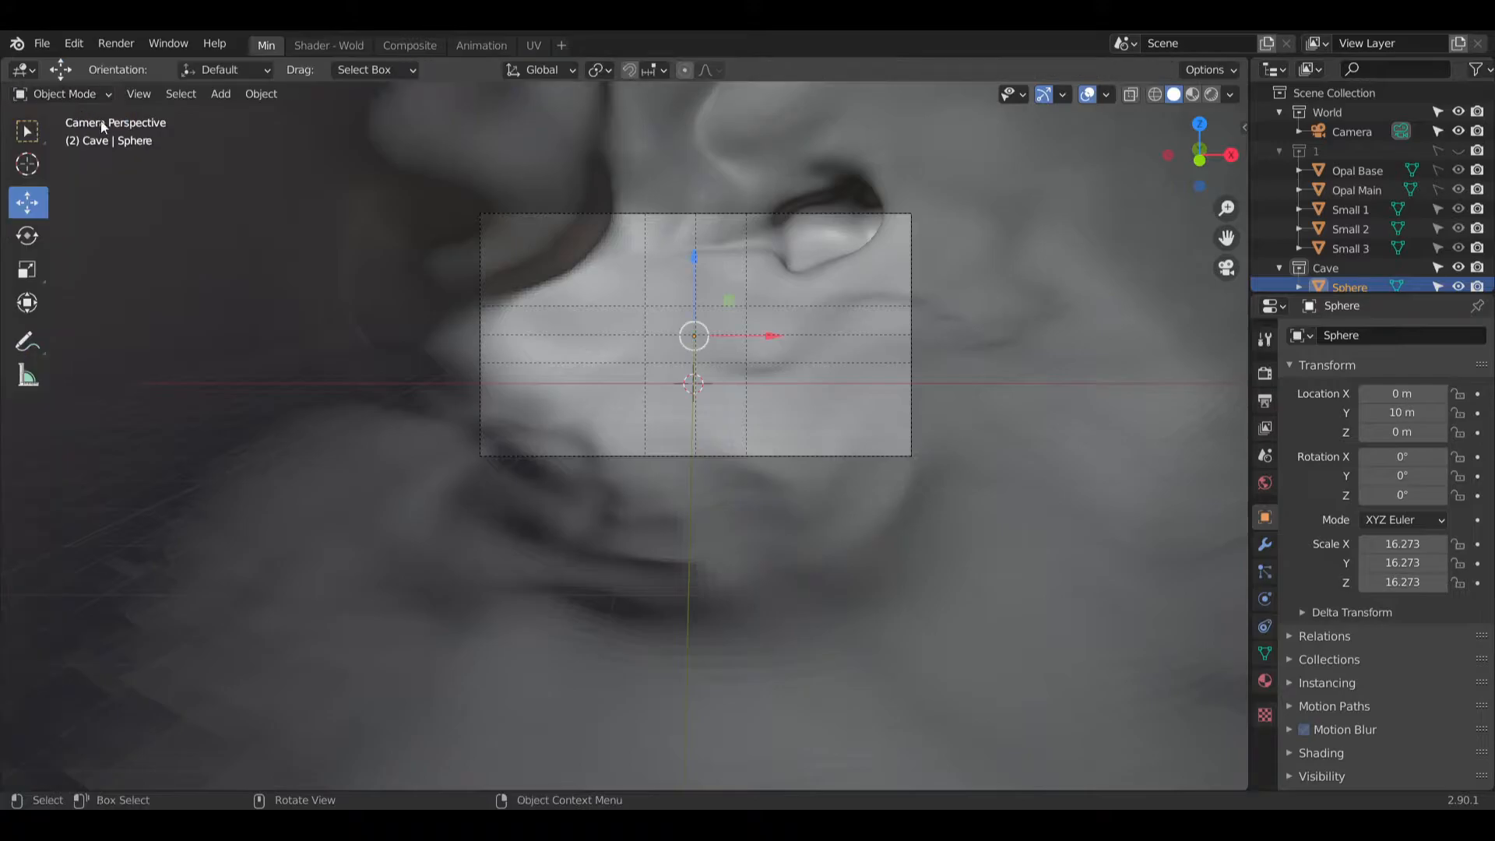
pyautogui.click(1360, 129)
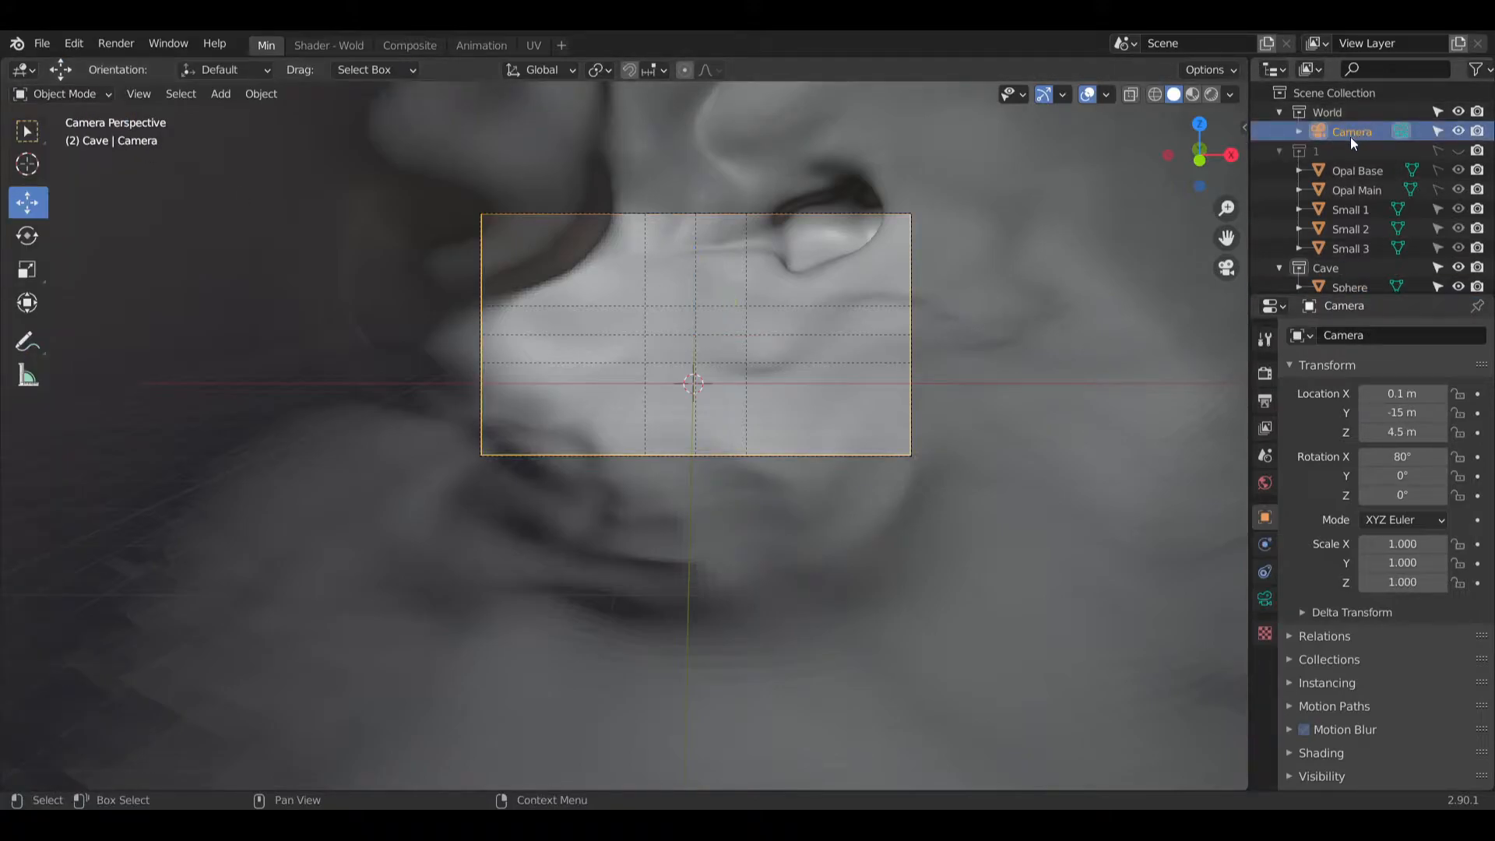
# Step: Move the camera back along Y to -19 m, after trying -16 m and -20 m
pyautogui.click(1262, 597)
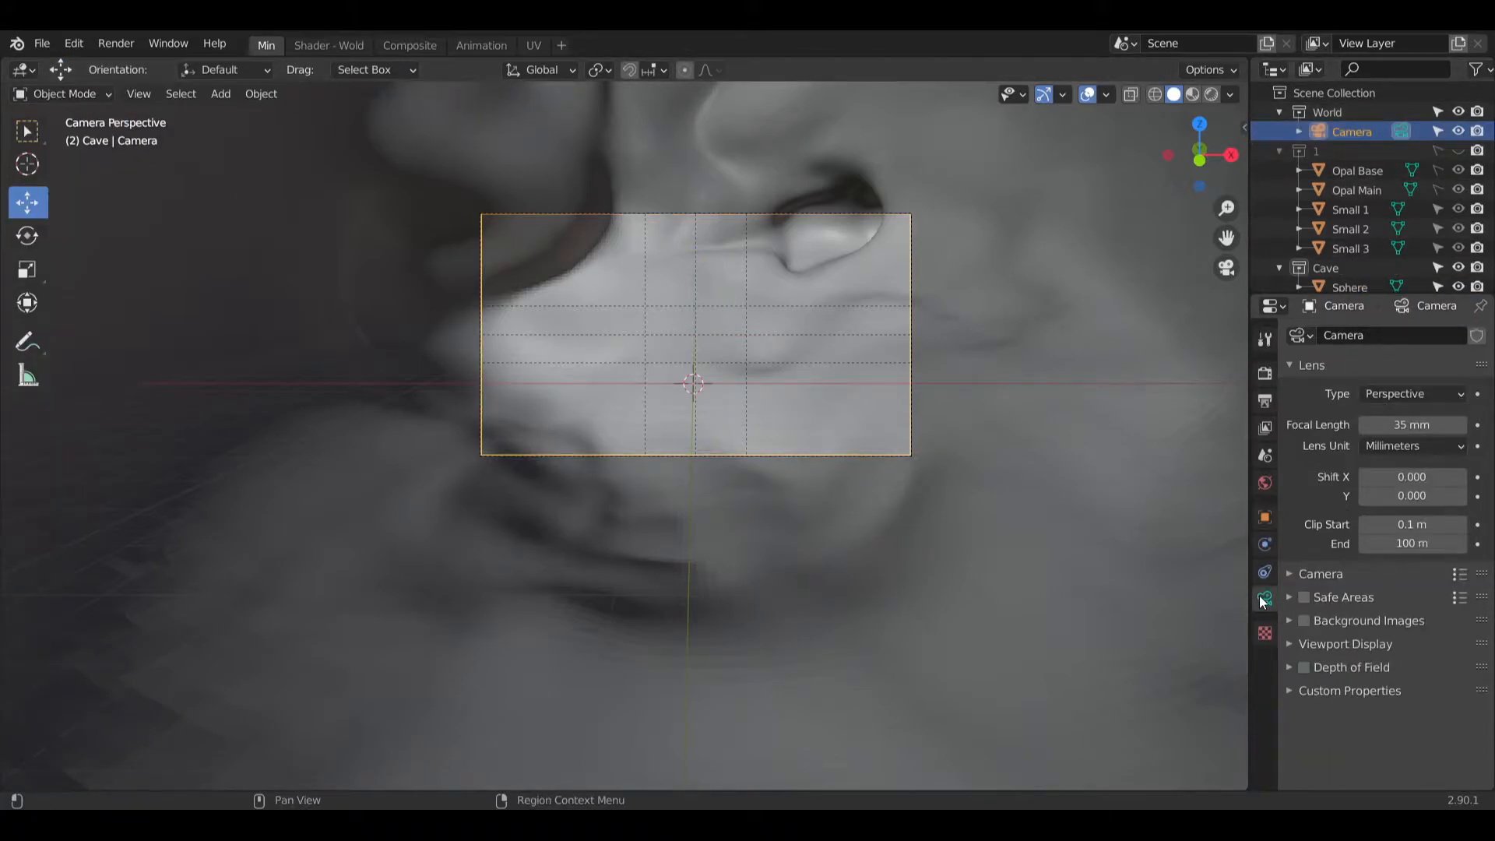
pyautogui.keyDown('shift'); pyautogui.moveTo(1009, 418); pyautogui.dragTo(1001, 459, button='middle'); pyautogui.keyUp('shift')
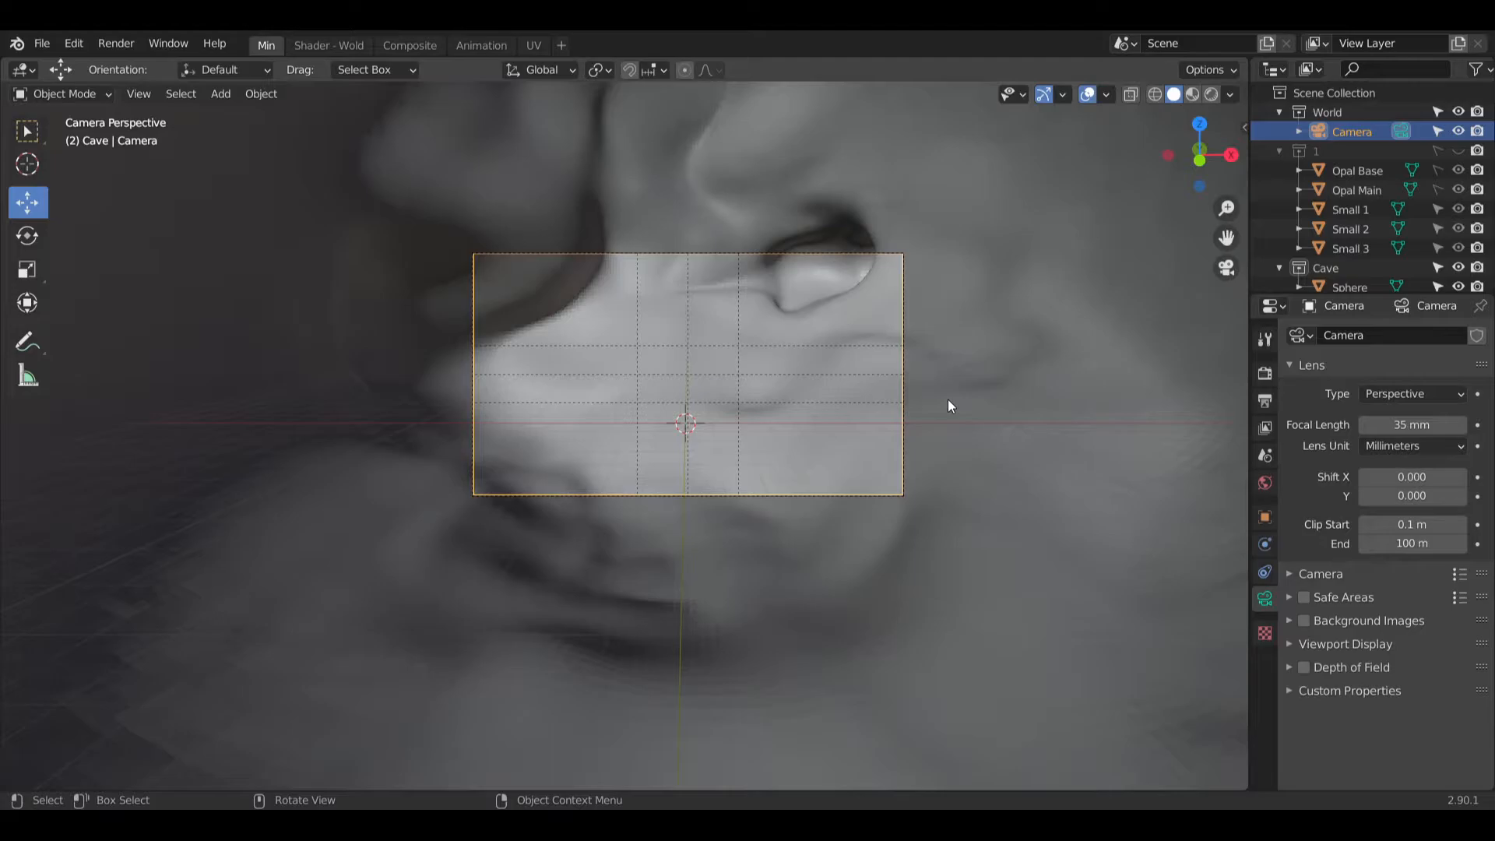
pyautogui.click(1264, 516)
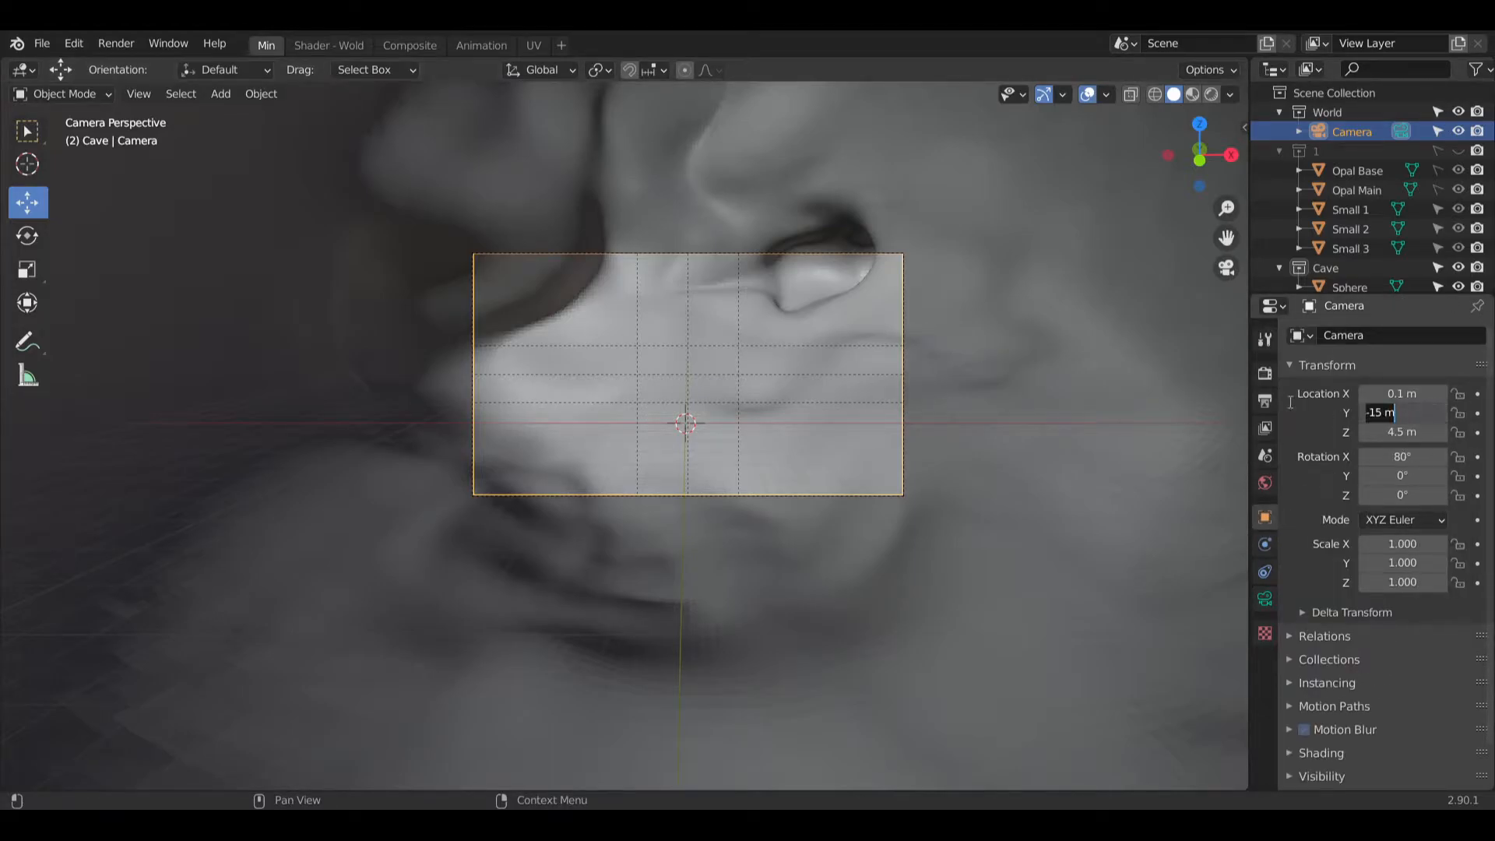
pyautogui.write('-16')
pyautogui.press('Return')
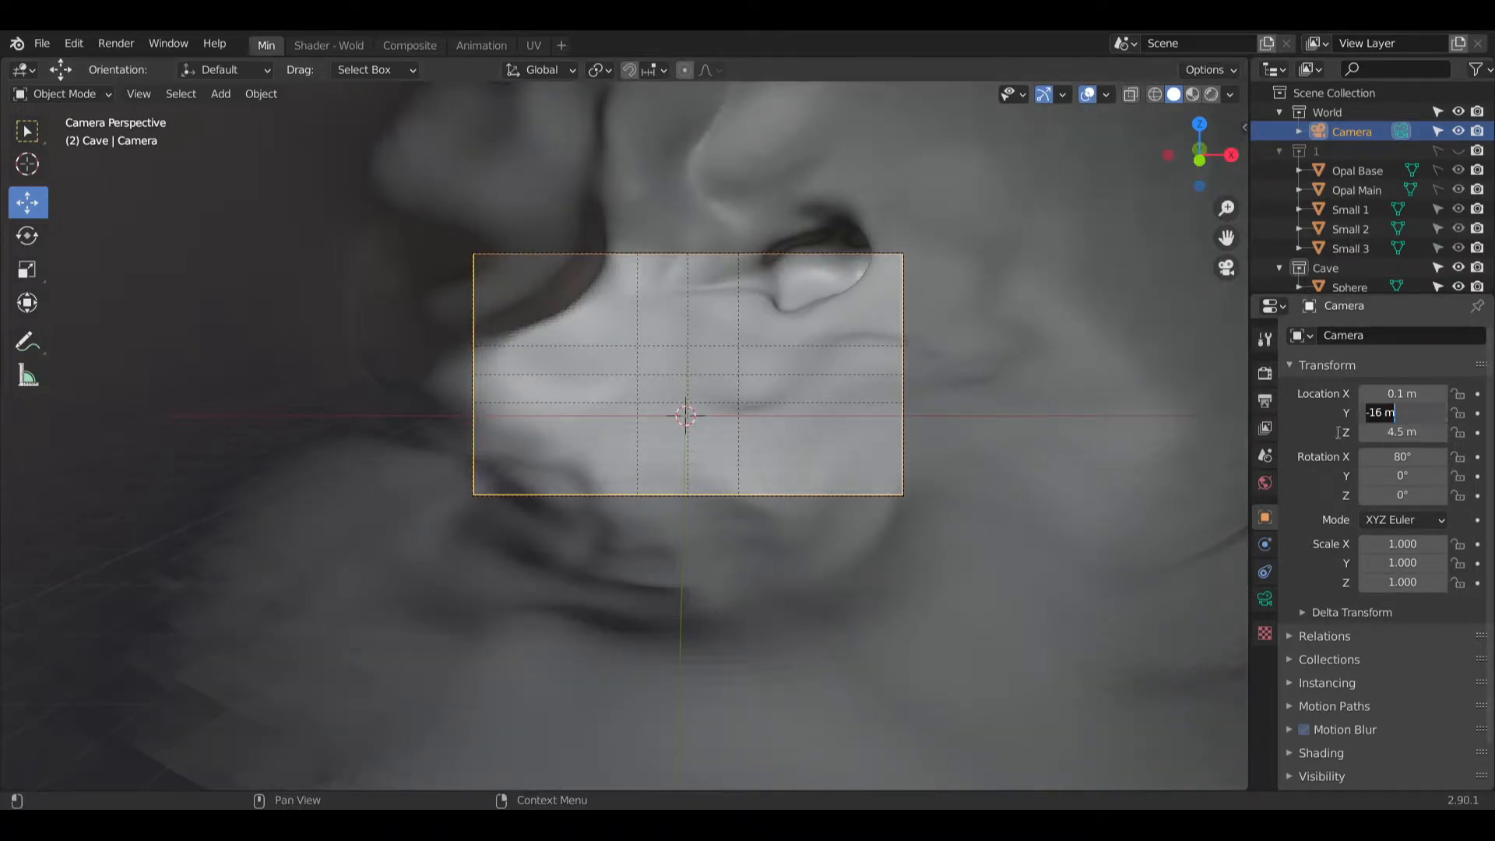
pyautogui.write('-20')
pyautogui.press('Return')
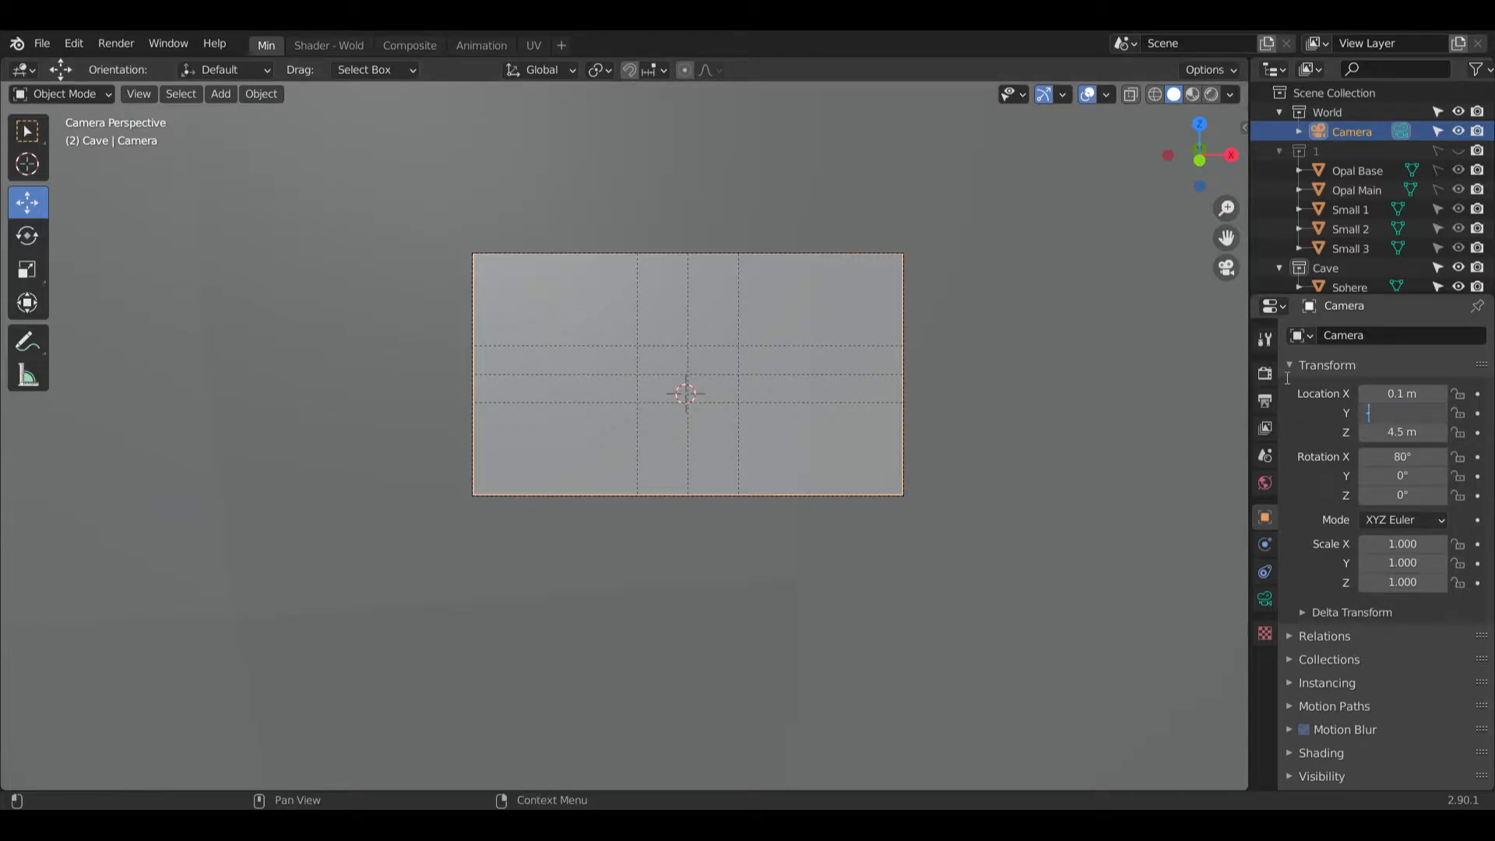
pyautogui.press('Return')
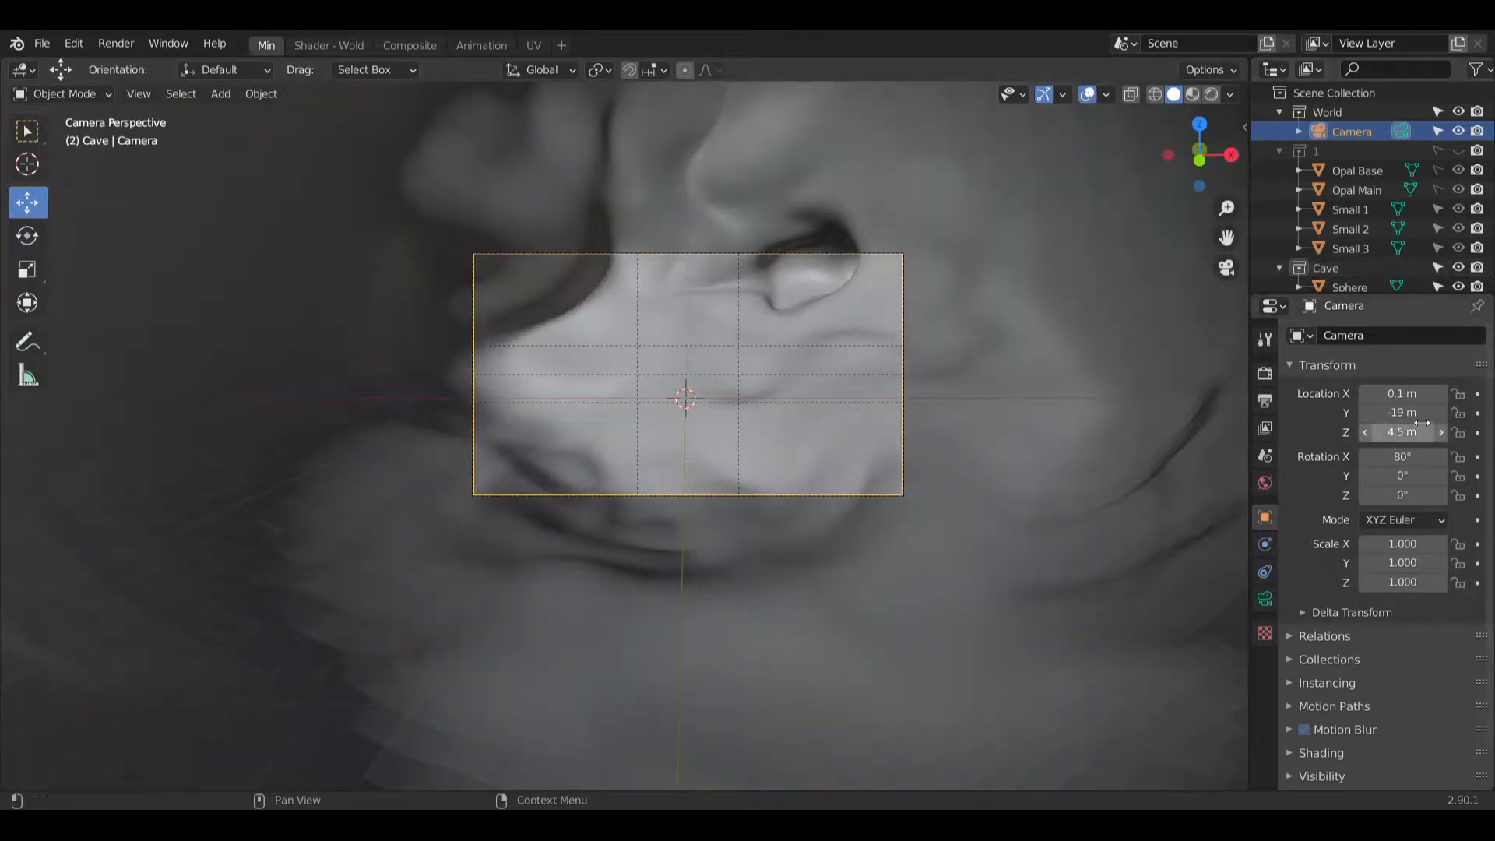
# Step: Tilt the camera to an X rotation of 75°, after trying 70°
pyautogui.click(1376, 456)
pyautogui.write('70')
pyautogui.press('Return')
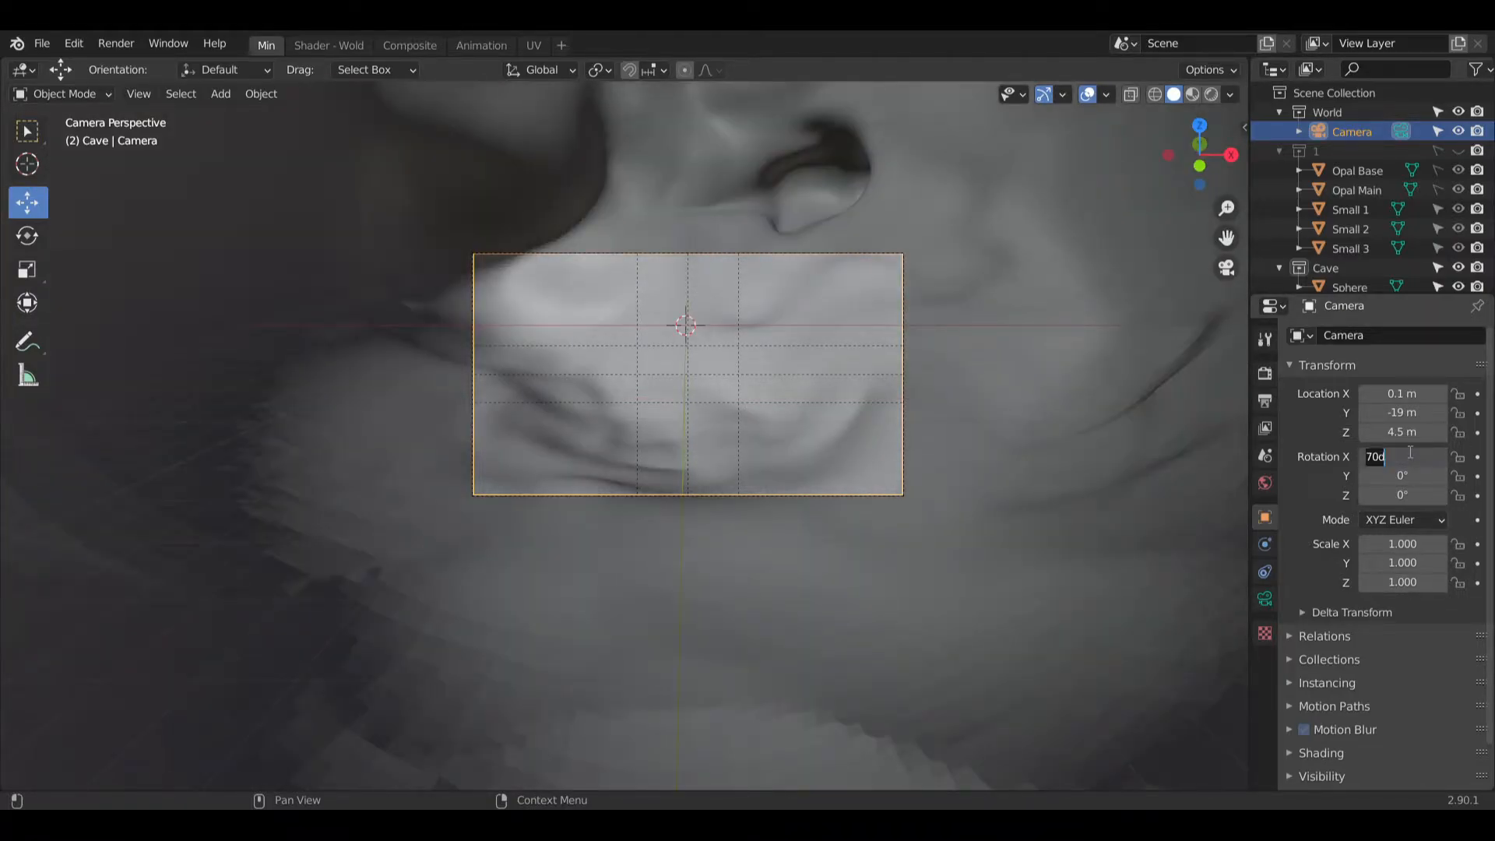
pyautogui.press('Return')
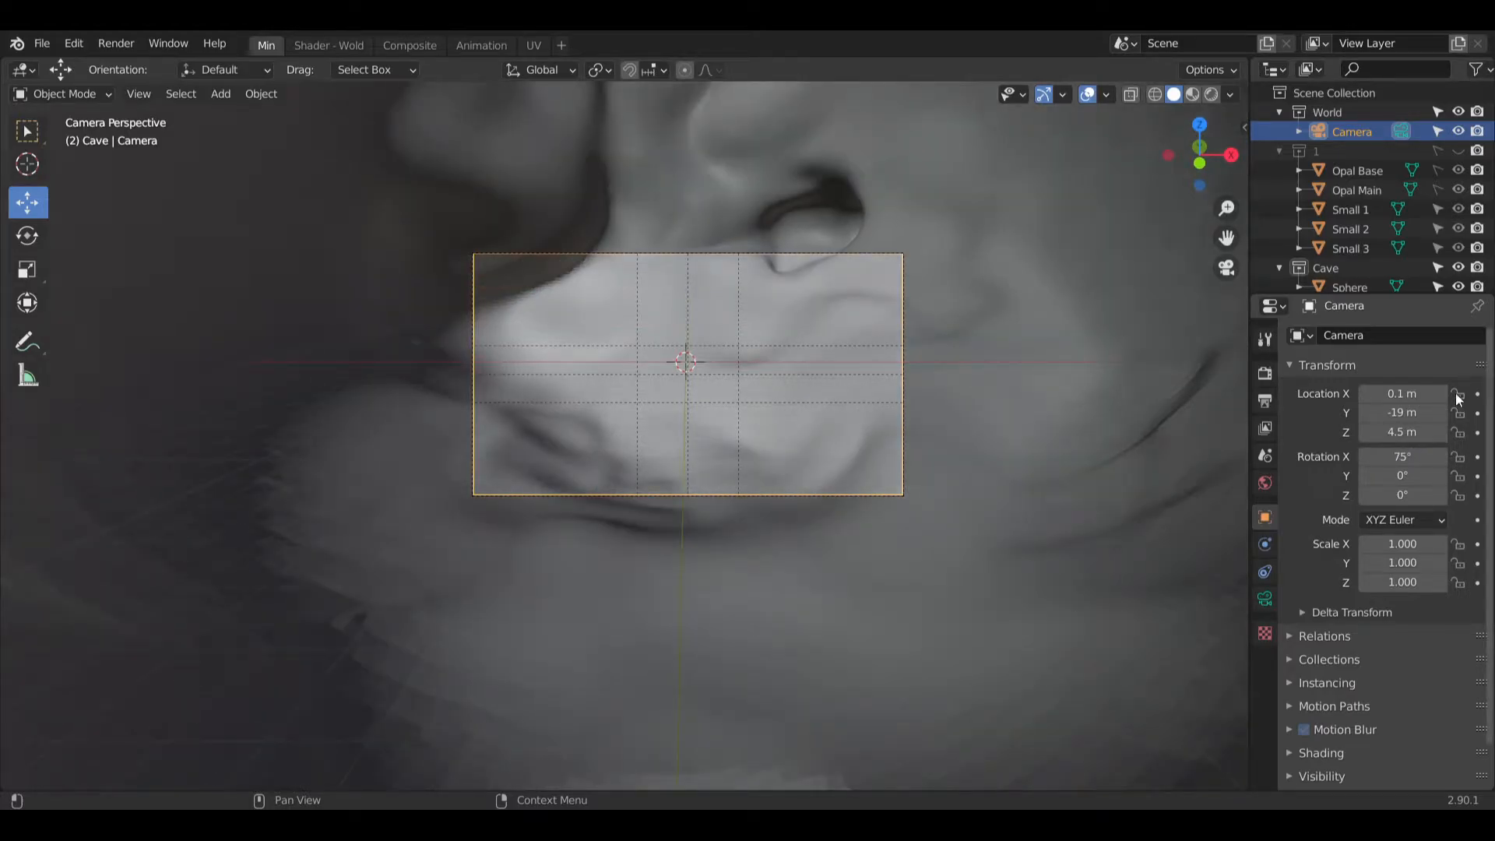
# Step: Set the camera's focal length to 30 mm and check the framing of the cave
pyautogui.click(1264, 599)
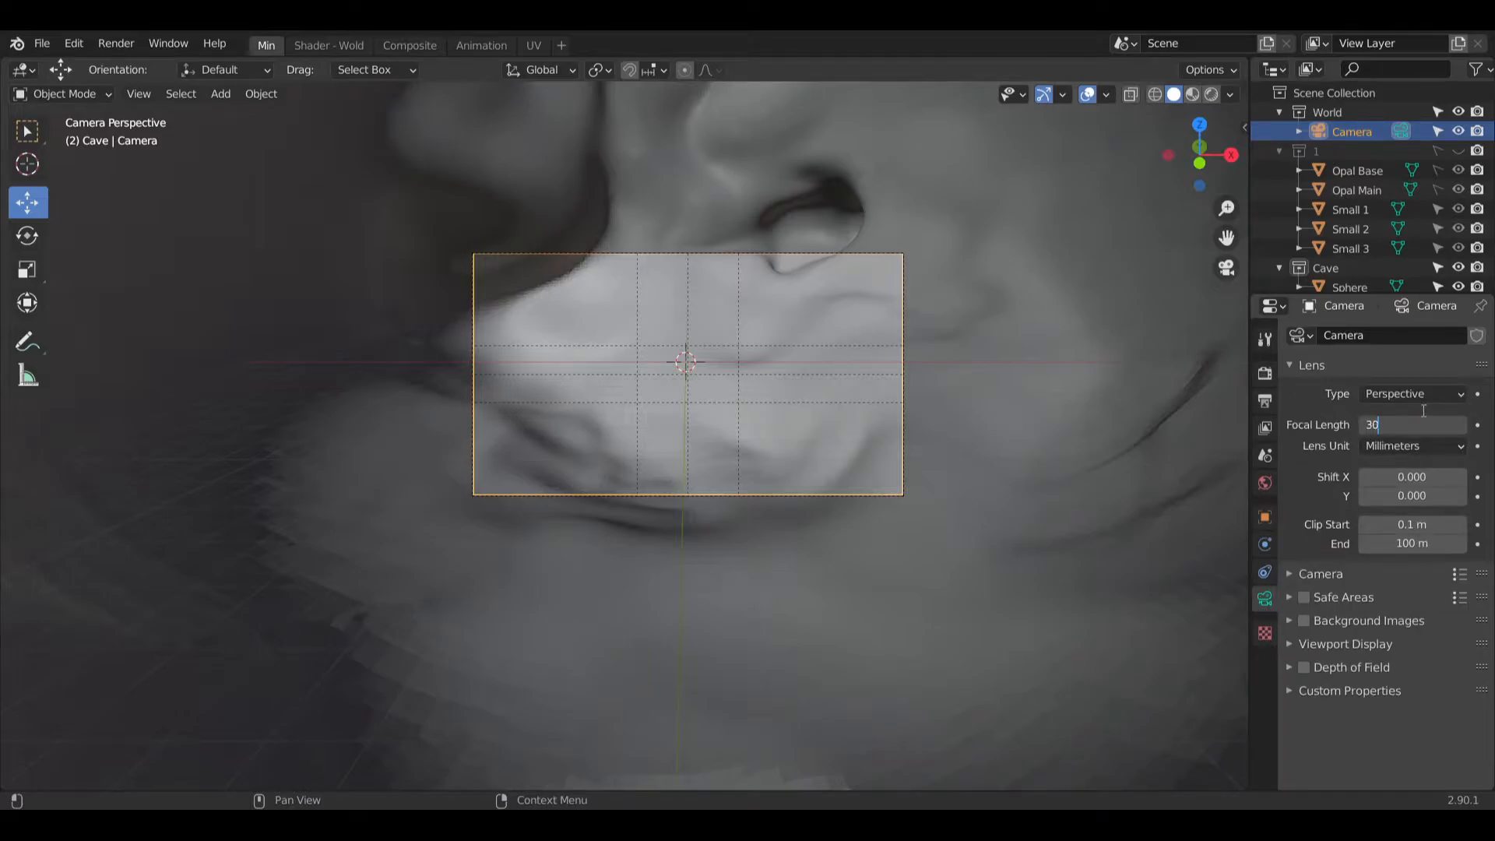
pyautogui.write('30')
pyautogui.press('Return')
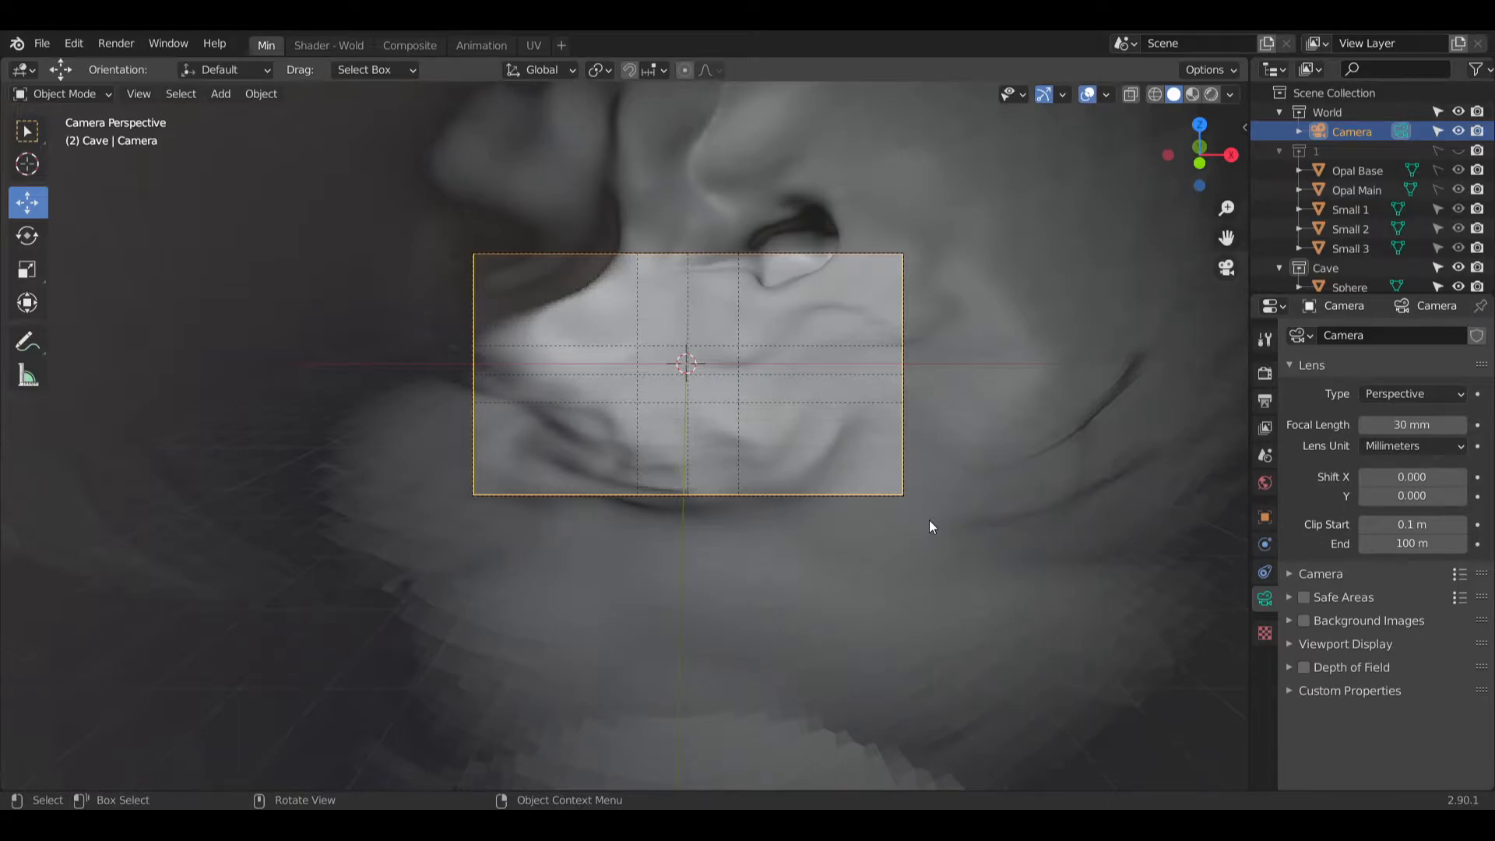
pyautogui.scroll(-4, 928, 519)
pyautogui.scroll(1, 889, 492)
pyautogui.scroll(3, 889, 492)
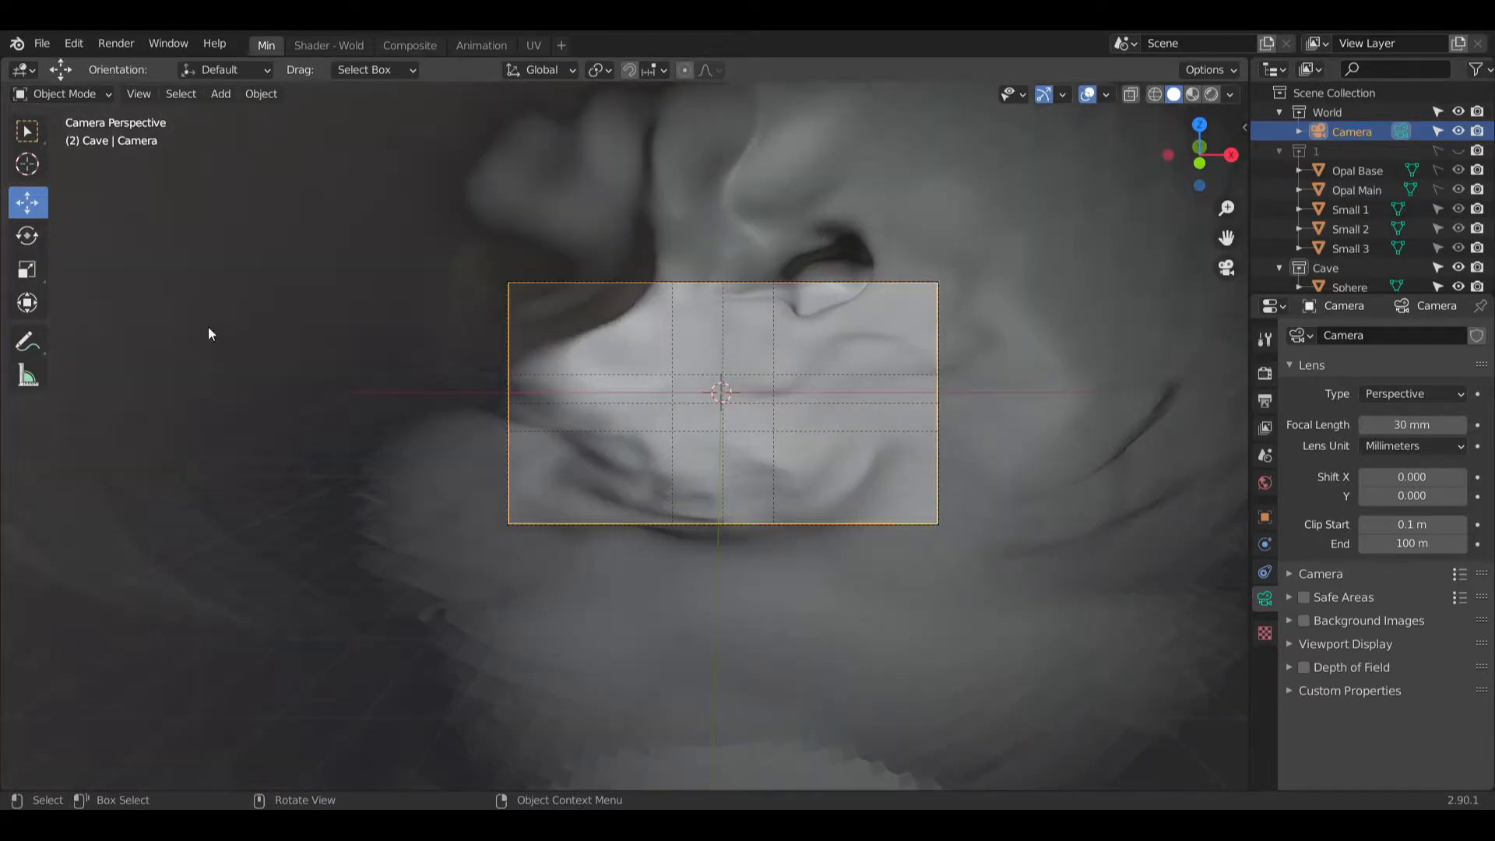
# Step: Select the cave Sphere with the Select Box tool and switch it to Edit Mode
pyautogui.click(24, 134)
pyautogui.click(421, 379)
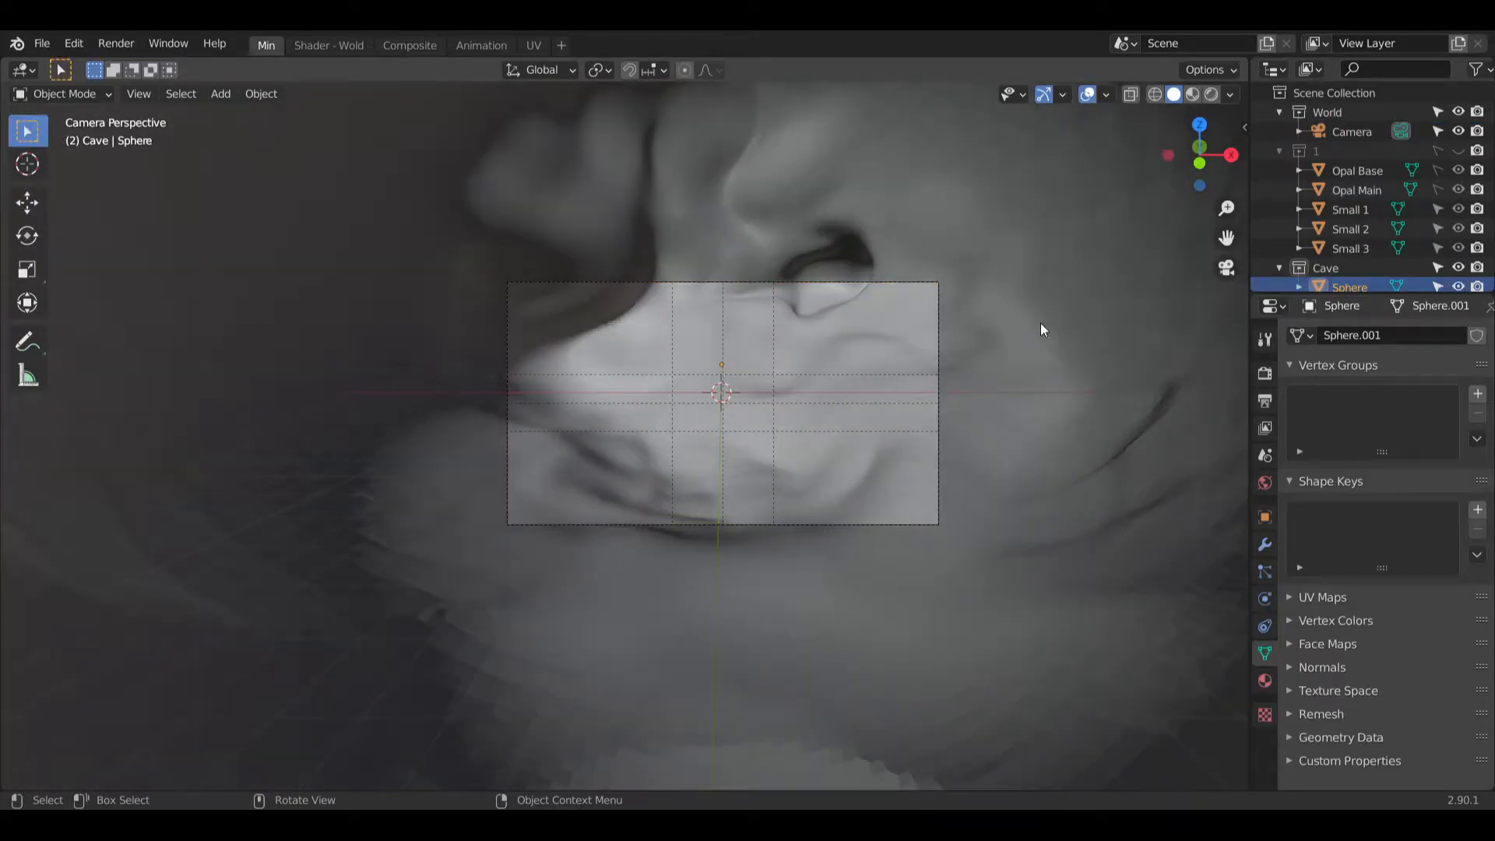
pyautogui.moveTo(1040, 322); pyautogui.dragTo(561, 467, button='middle')
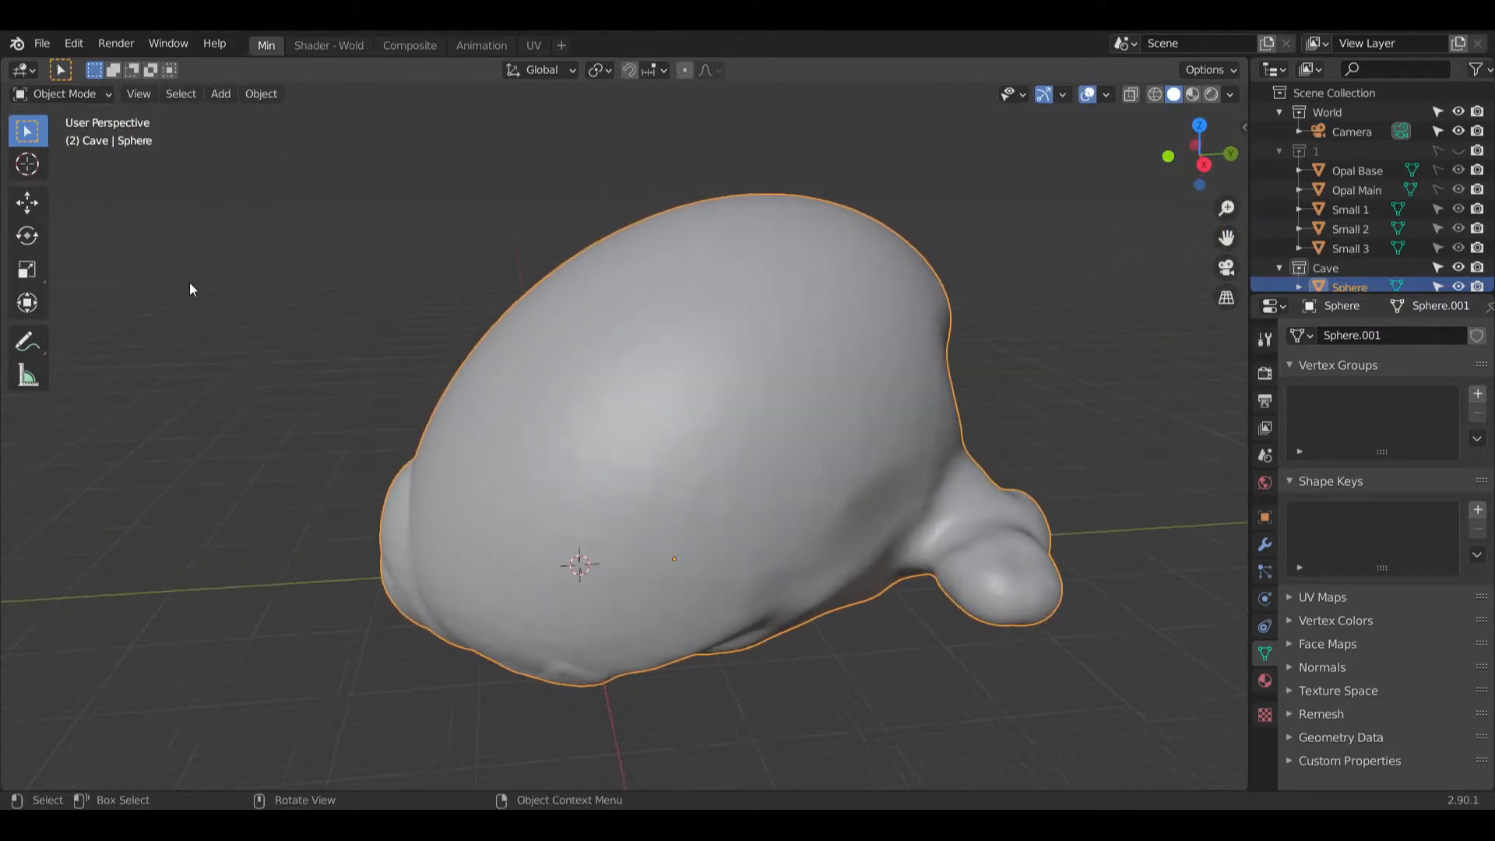
pyautogui.click(78, 94)
pyautogui.click(72, 135)
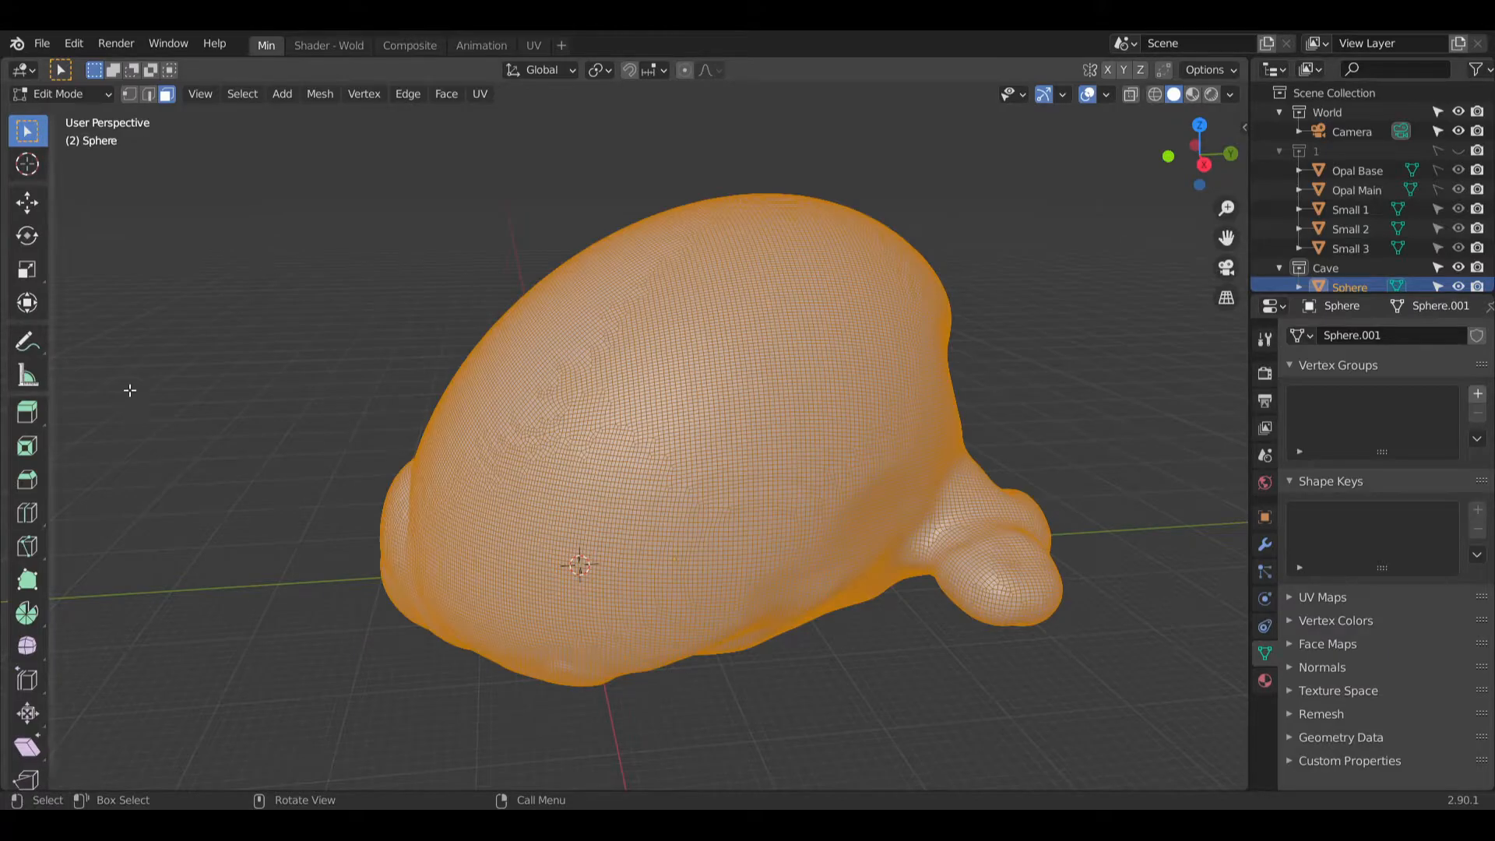
# Step: Cut a rectangular opening high on the side of the cave shell by box-selecting and deleting its faces
pyautogui.moveTo(124, 240); pyautogui.dragTo(145, 239, button='middle')
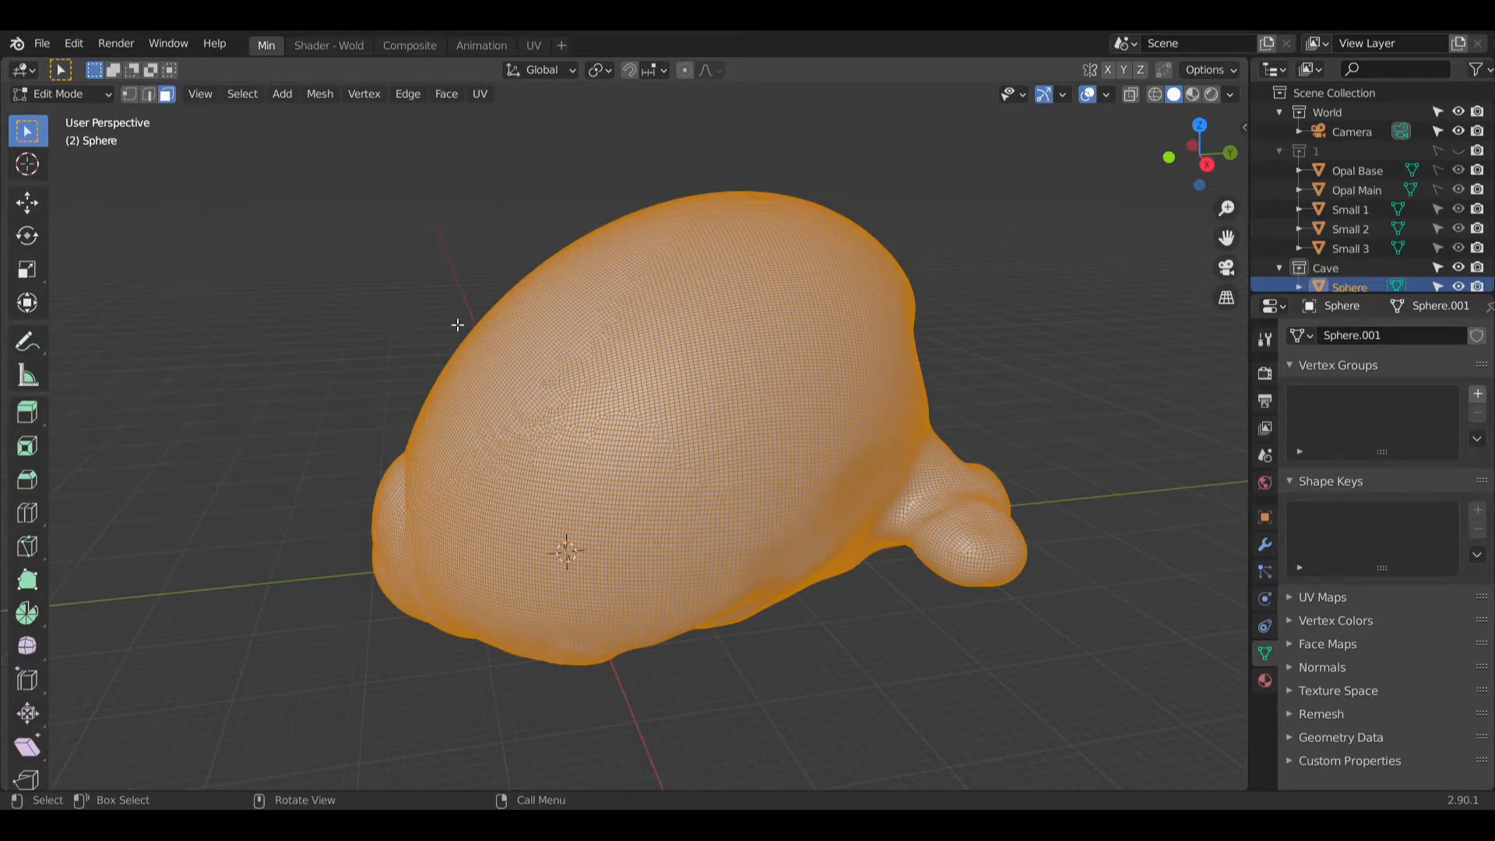
pyautogui.moveTo(753, 358); pyautogui.dragTo(753, 355)
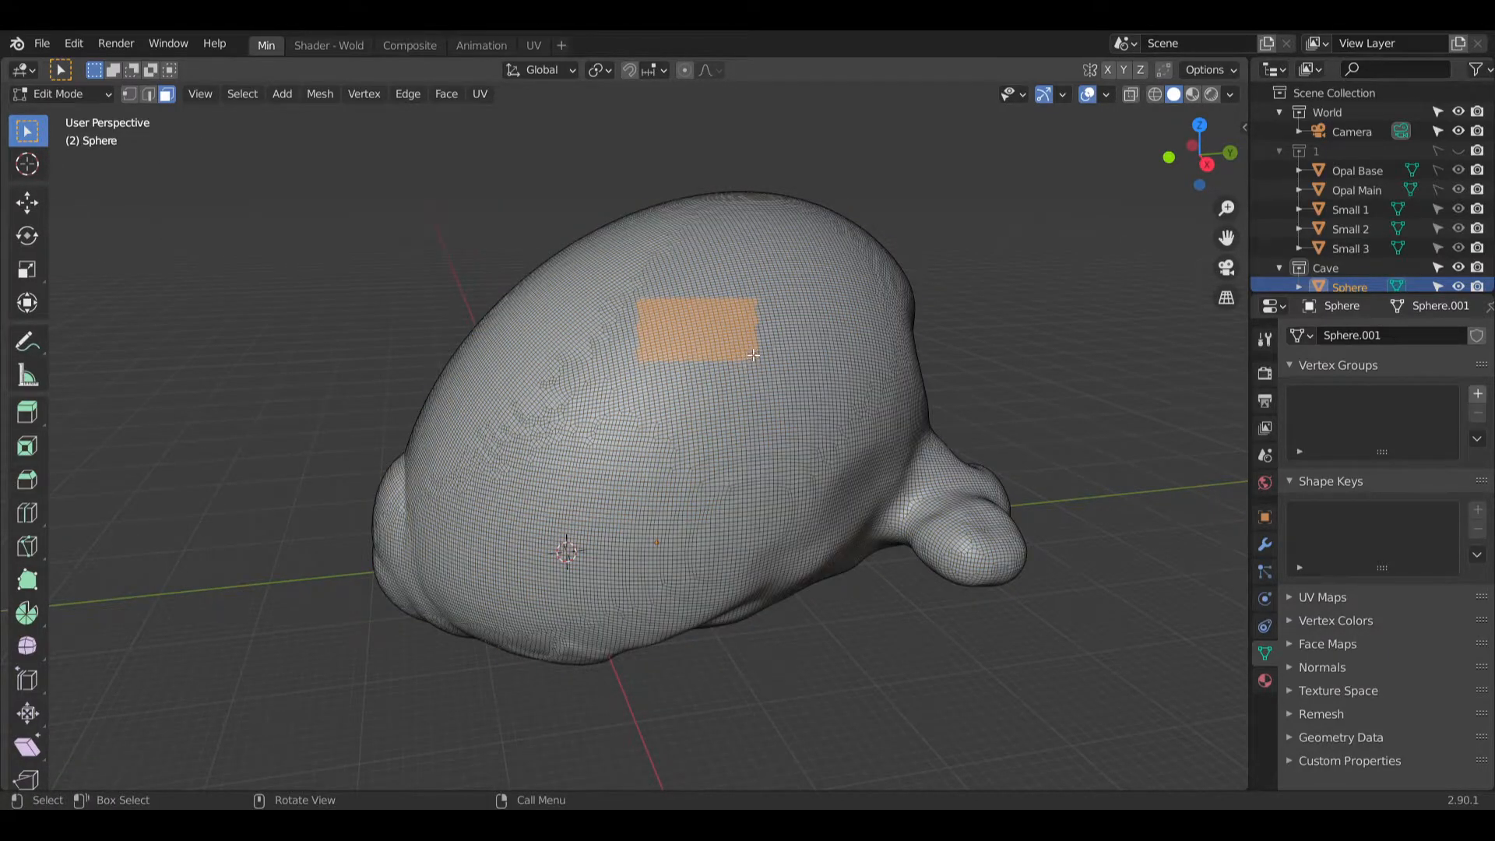
pyautogui.rightClick(663, 308)
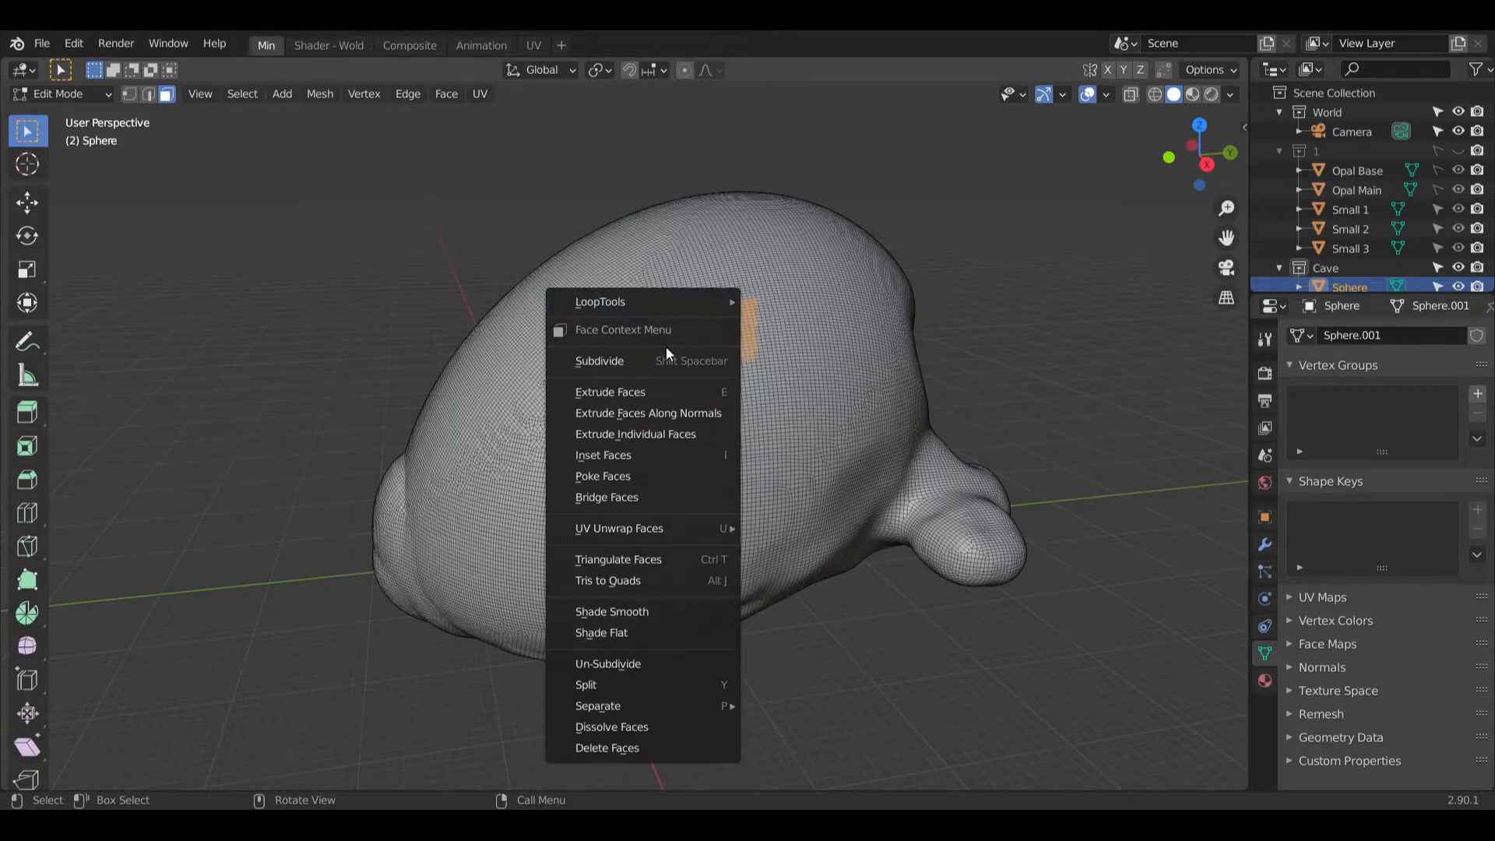
pyautogui.press('x')
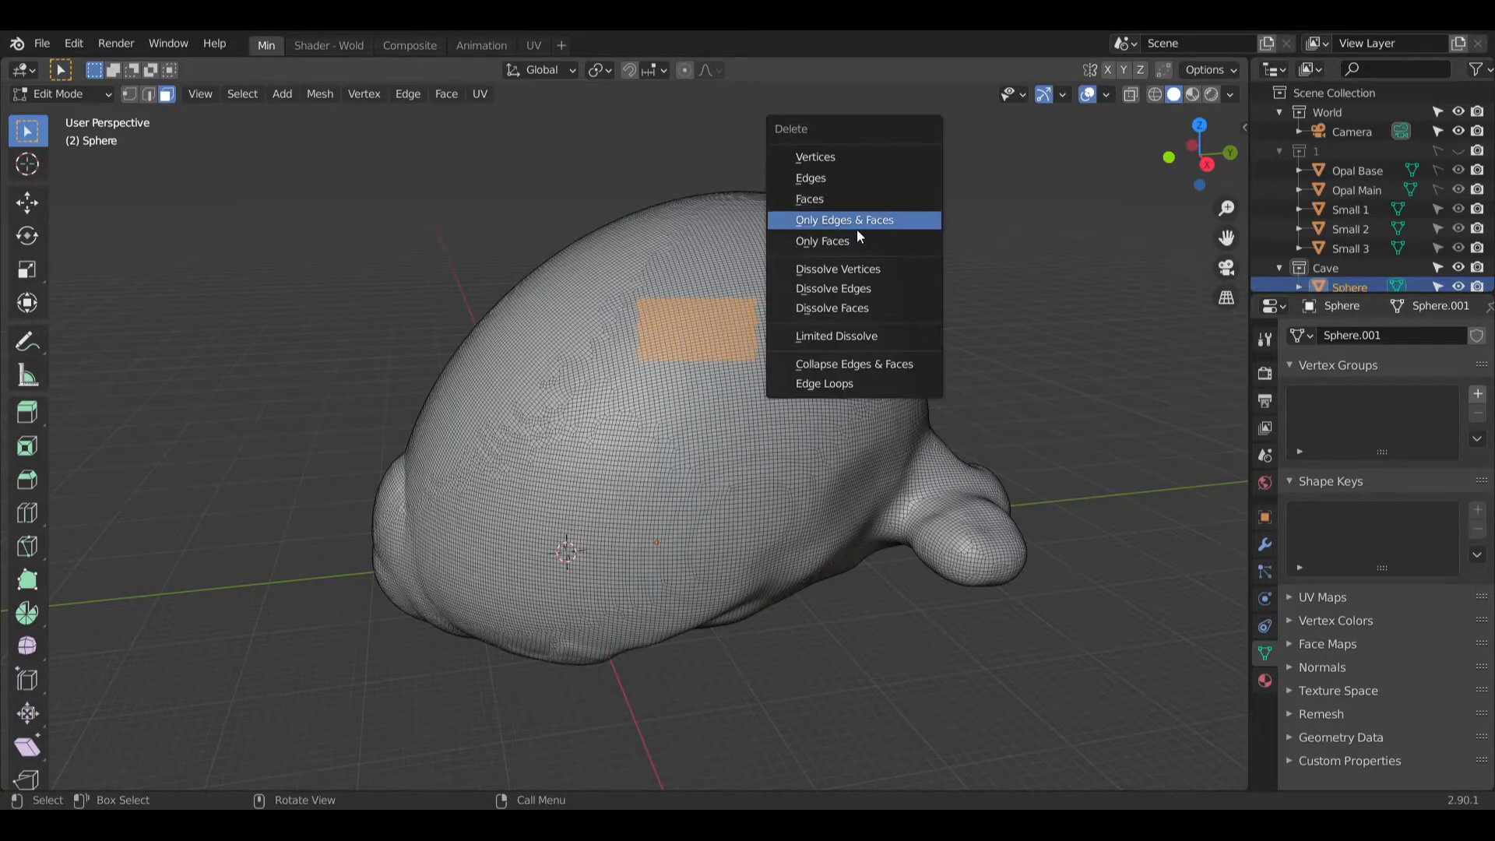
pyautogui.click(841, 195)
# Step: Delete the faces at the tip of the protruding lump using wireframe display, and return to solid shading
pyautogui.moveTo(995, 589)
pyautogui.mouseDown(button='middle')
pyautogui.moveTo(964, 567)
pyautogui.moveTo(1058, 576)
pyautogui.moveTo(958, 527)
pyautogui.mouseUp(button='middle')
pyautogui.click(1155, 94)
pyautogui.moveTo(953, 526); pyautogui.dragTo(1016, 646)
pyautogui.press('x')
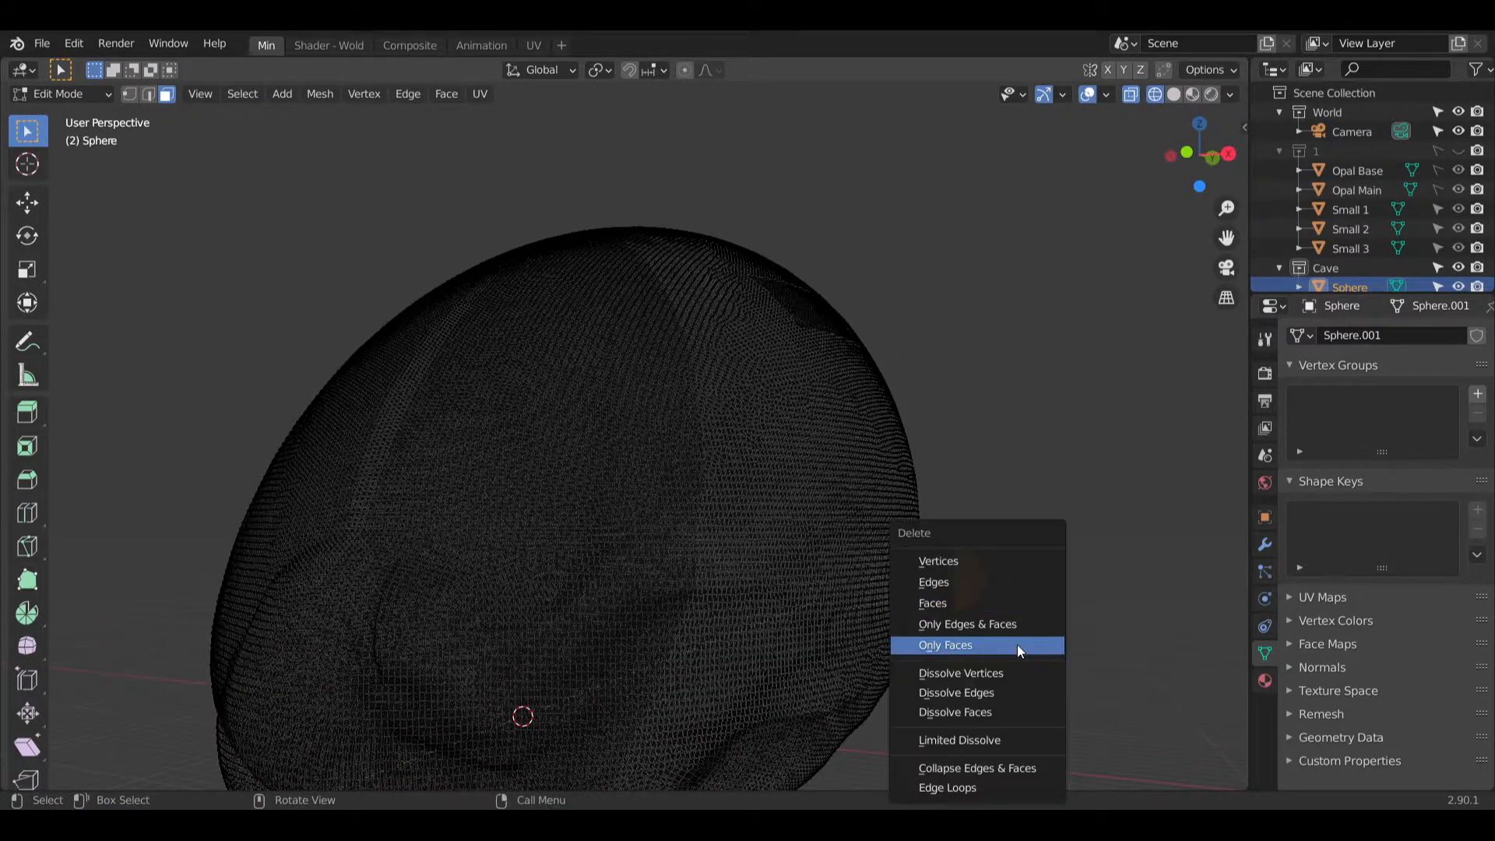
pyautogui.click(995, 601)
pyautogui.moveTo(1037, 484); pyautogui.dragTo(950, 517, button='middle')
pyautogui.click(1173, 94)
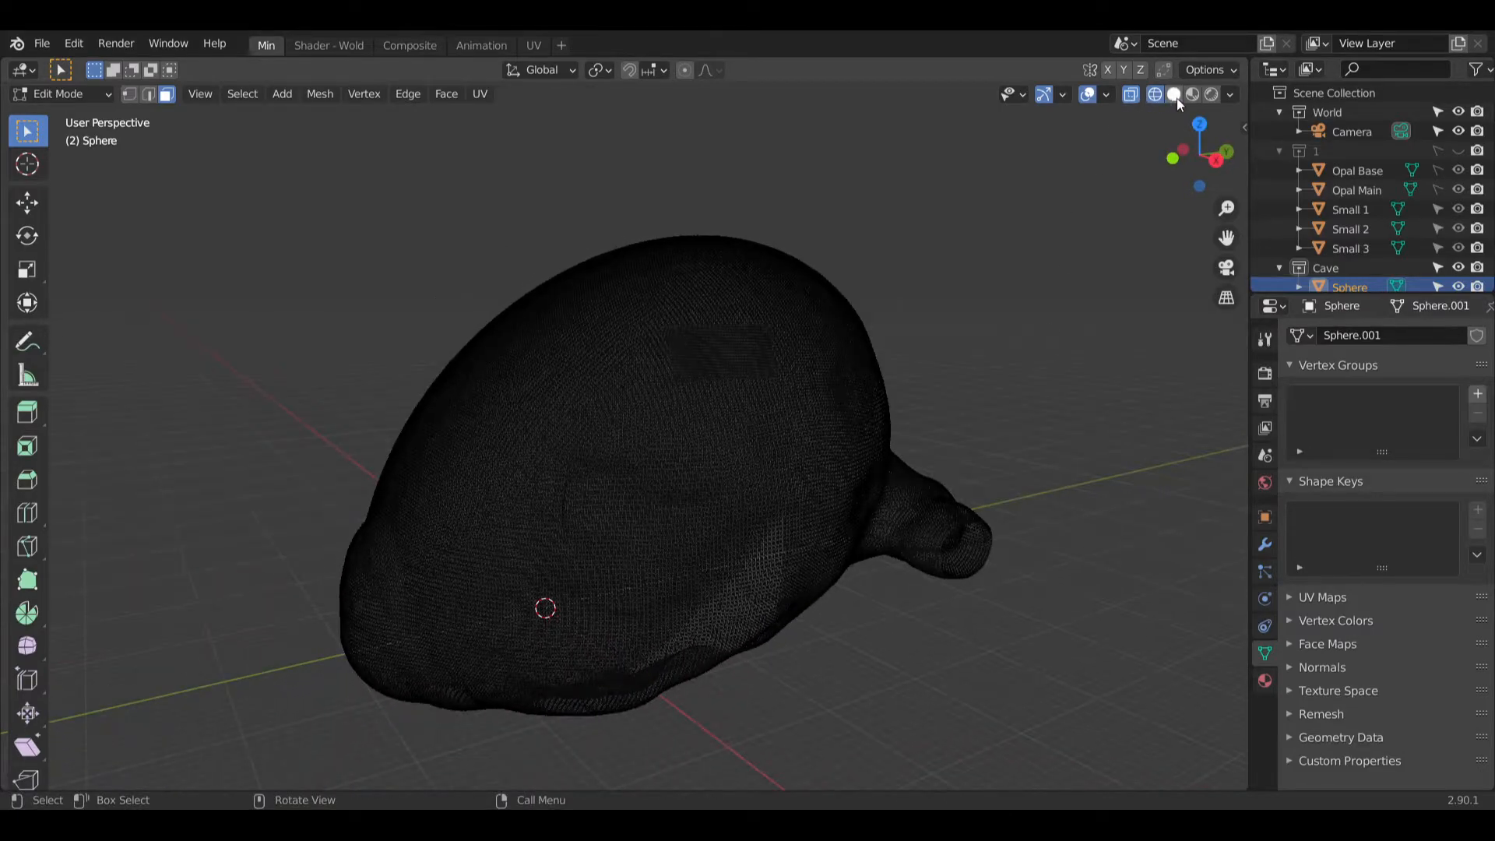
pyautogui.click(1176, 98)
# Step: Delete two more rectangular patches of faces lower on the same side of the cave shell
pyautogui.moveTo(872, 389); pyautogui.dragTo(978, 357, button='middle')
pyautogui.press('x')
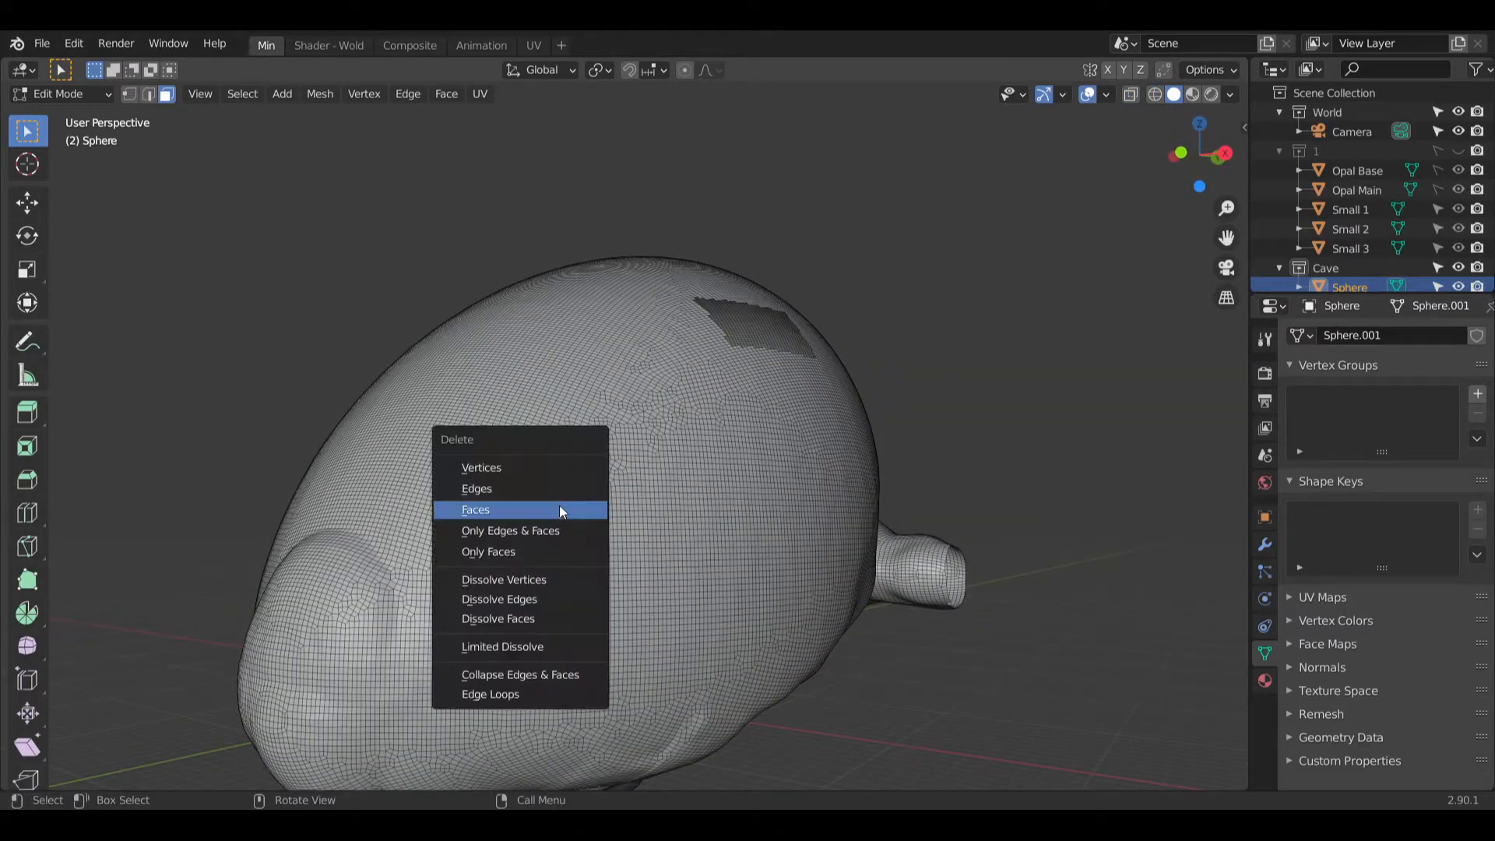
pyautogui.click(533, 510)
pyautogui.moveTo(537, 518); pyautogui.dragTo(608, 591, button='middle')
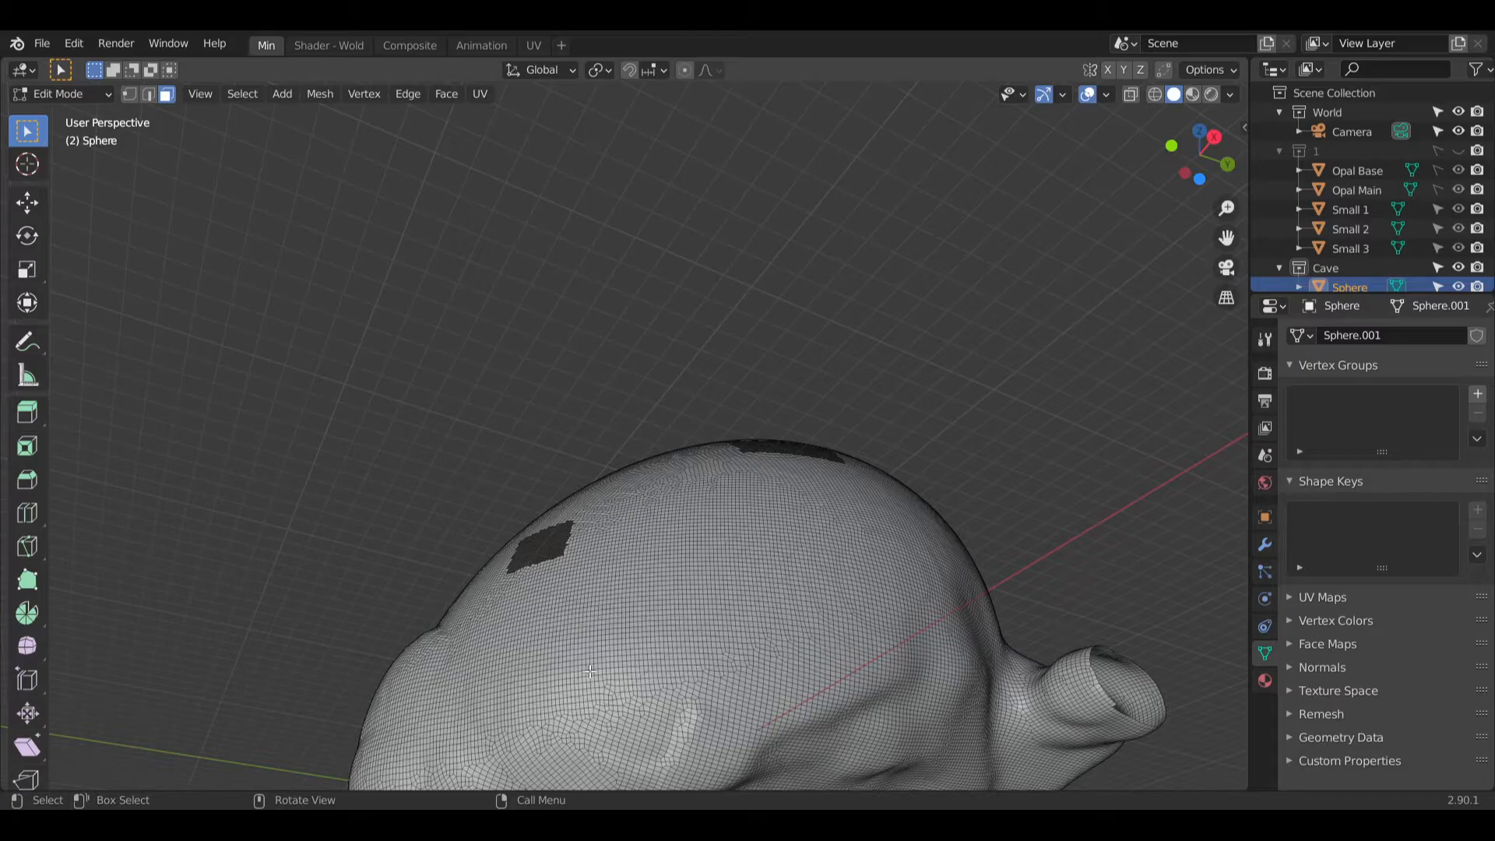
pyautogui.moveTo(585, 666); pyautogui.dragTo(682, 729)
pyautogui.press('x')
pyautogui.click(633, 617)
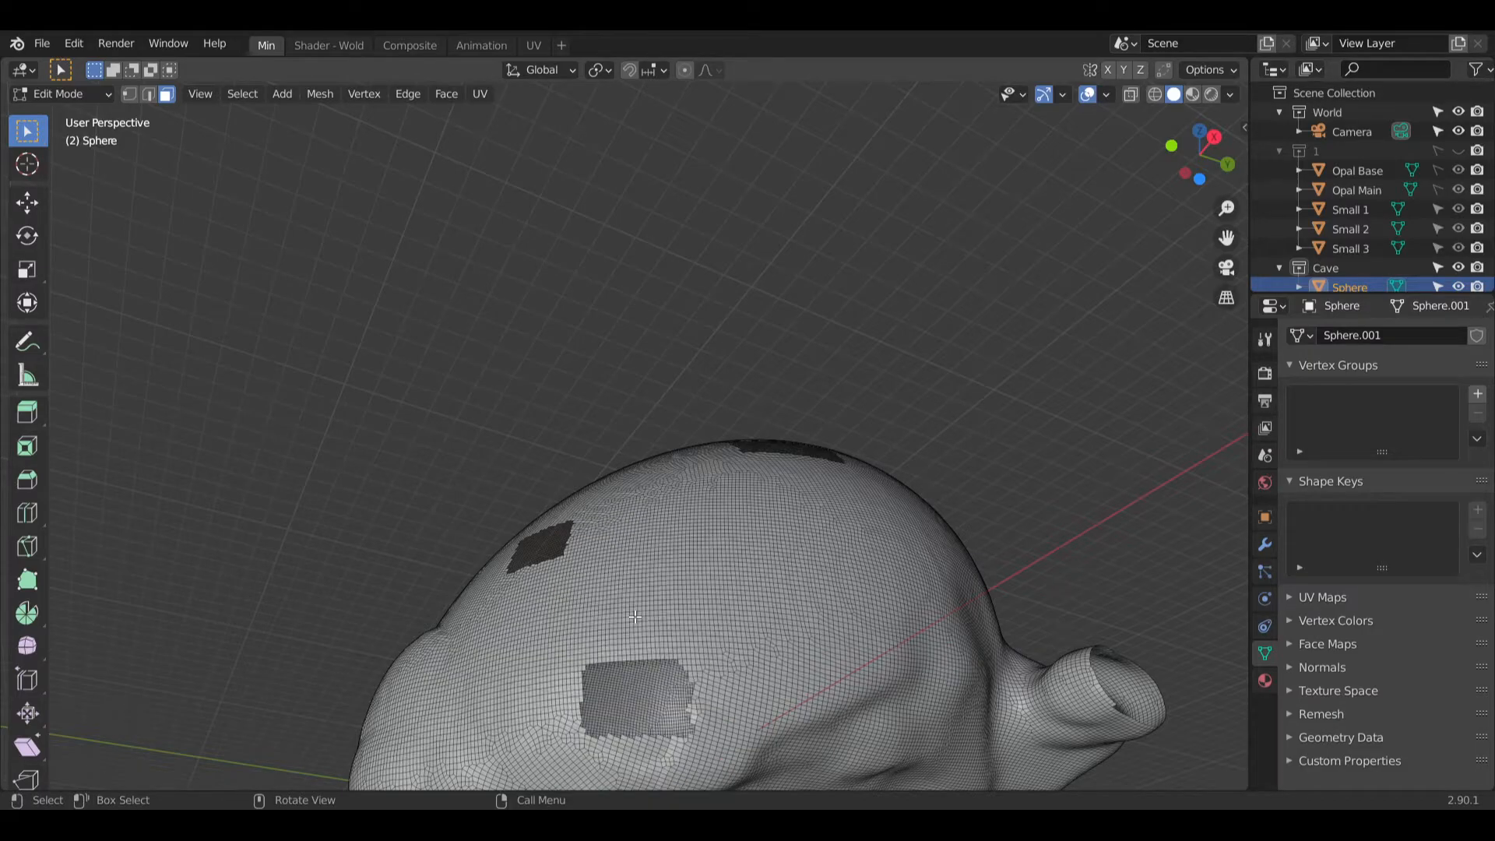
# Step: Cut rectangular openings into the opposite side of the cave shell by deleting box-selected faces
pyautogui.moveTo(647, 645); pyautogui.dragTo(440, 295, button='middle')
pyautogui.moveTo(440, 295); pyautogui.dragTo(521, 374)
pyautogui.press('x')
pyautogui.click(537, 382)
pyautogui.moveTo(545, 385); pyautogui.dragTo(456, 482, button='middle')
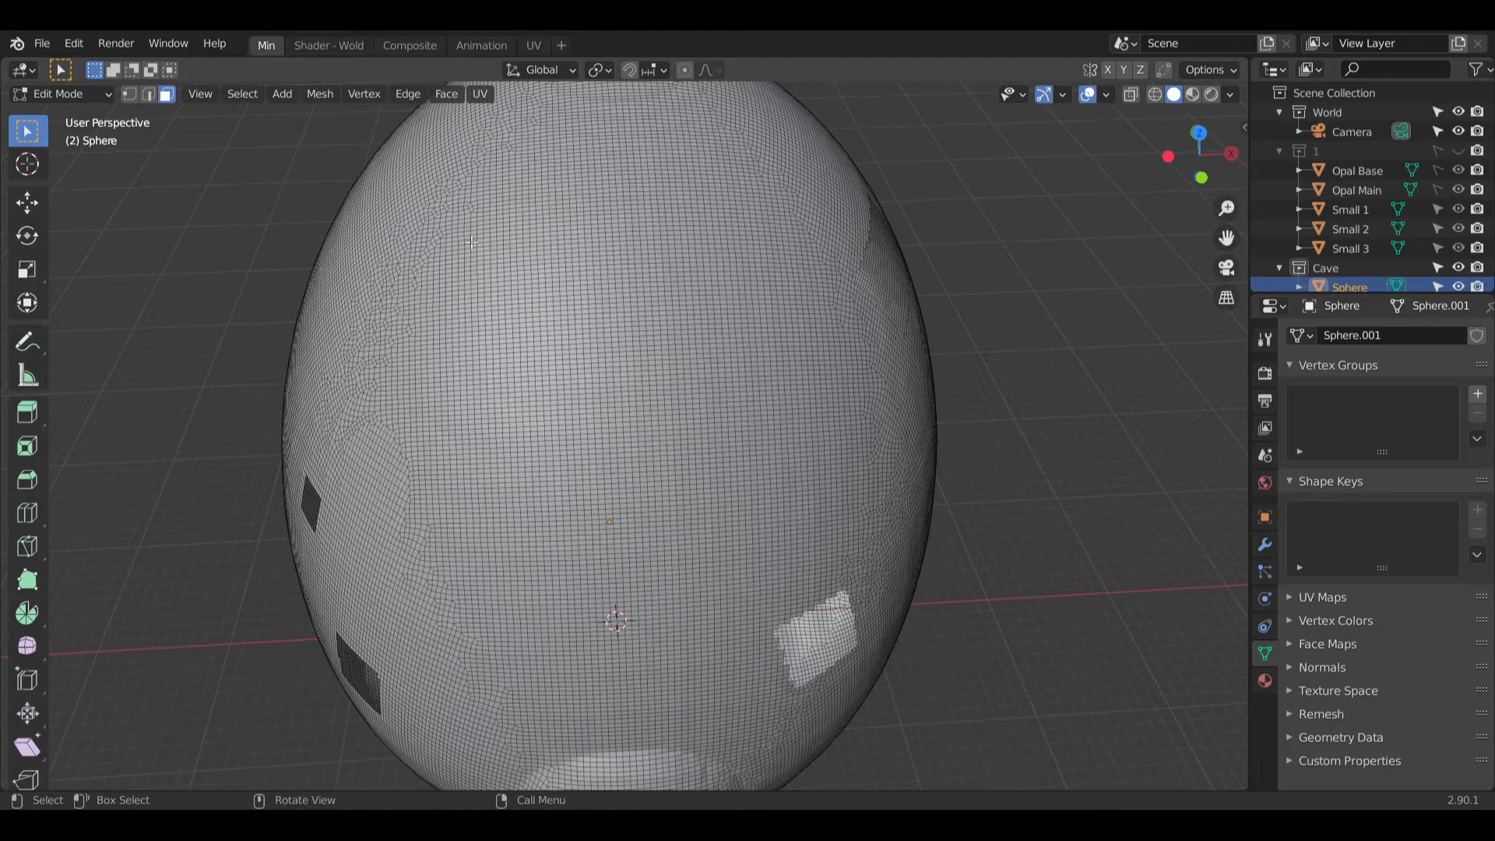
# Step: Delete a large rectangular patch of faces from the upper part of the cave shell
pyautogui.moveTo(465, 219); pyautogui.dragTo(688, 446)
pyautogui.press('x')
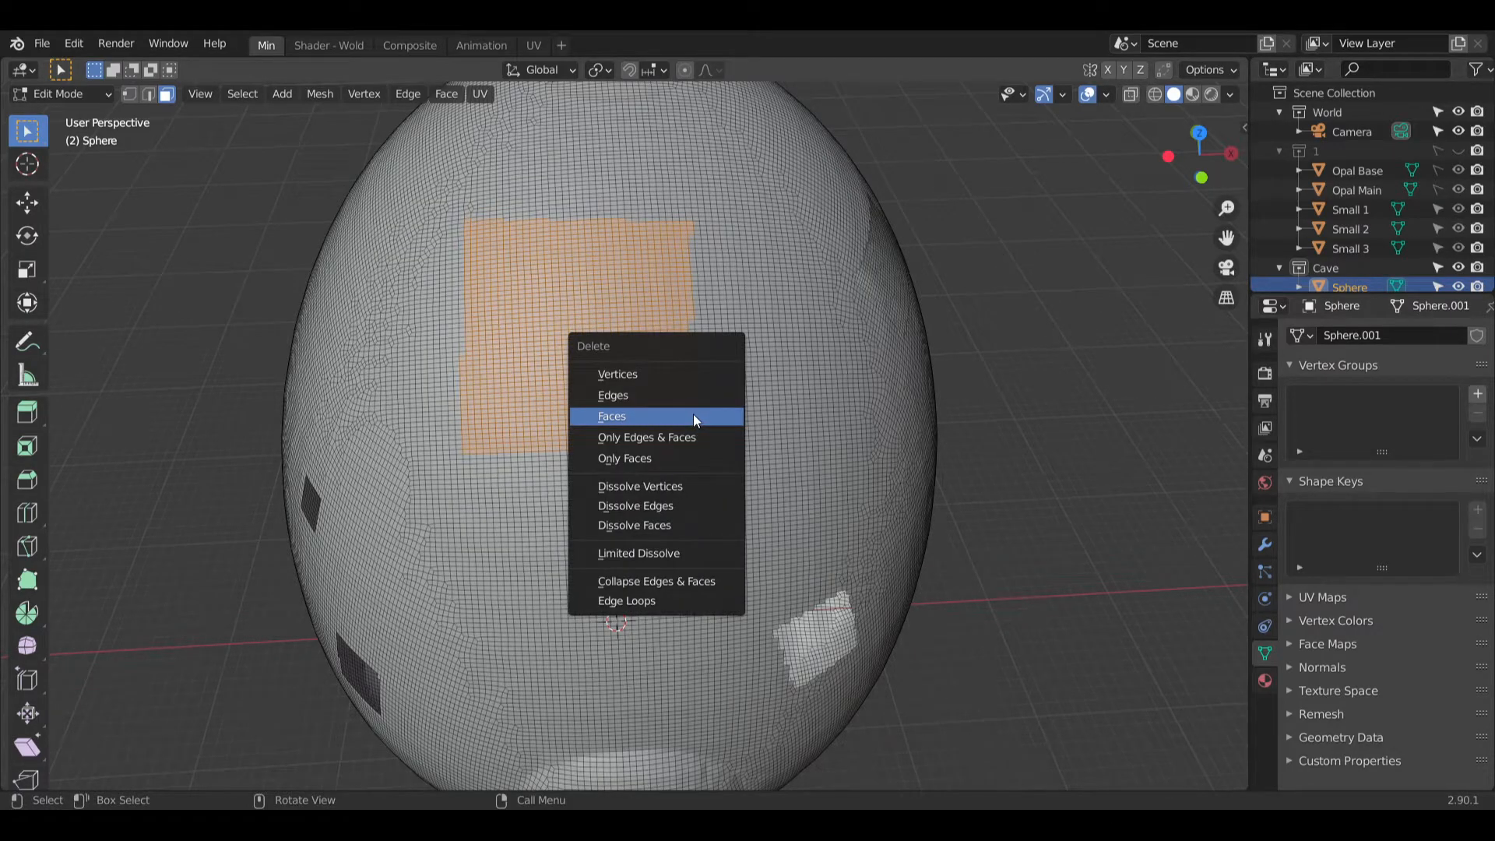
pyautogui.click(694, 417)
pyautogui.moveTo(693, 418); pyautogui.dragTo(729, 479, button='middle')
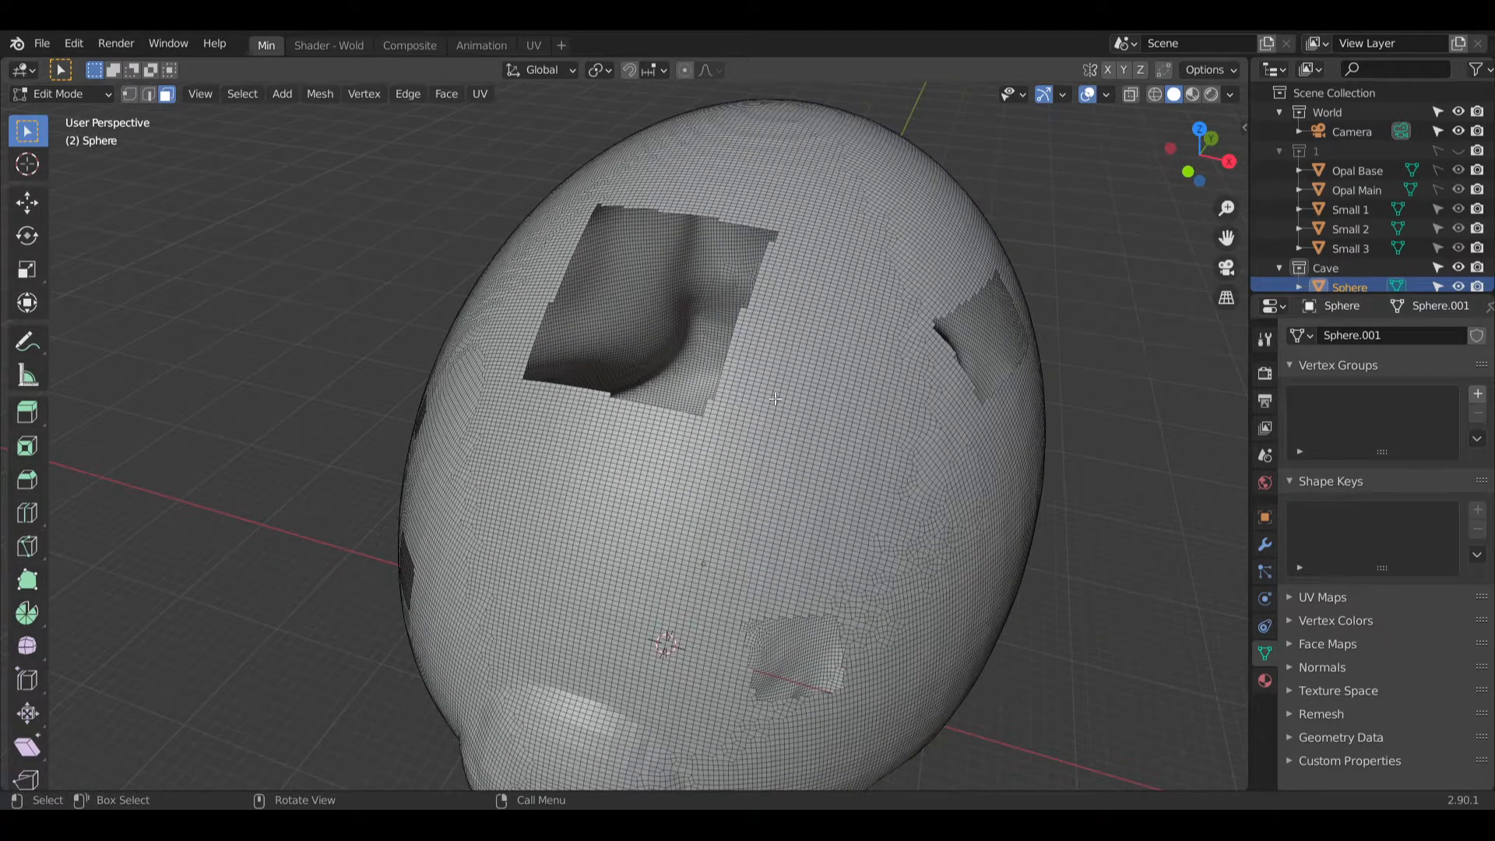
# Step: Return to the camera view and switch the cave Sphere to Object Mode
pyautogui.press('b')
pyautogui.click(68, 95)
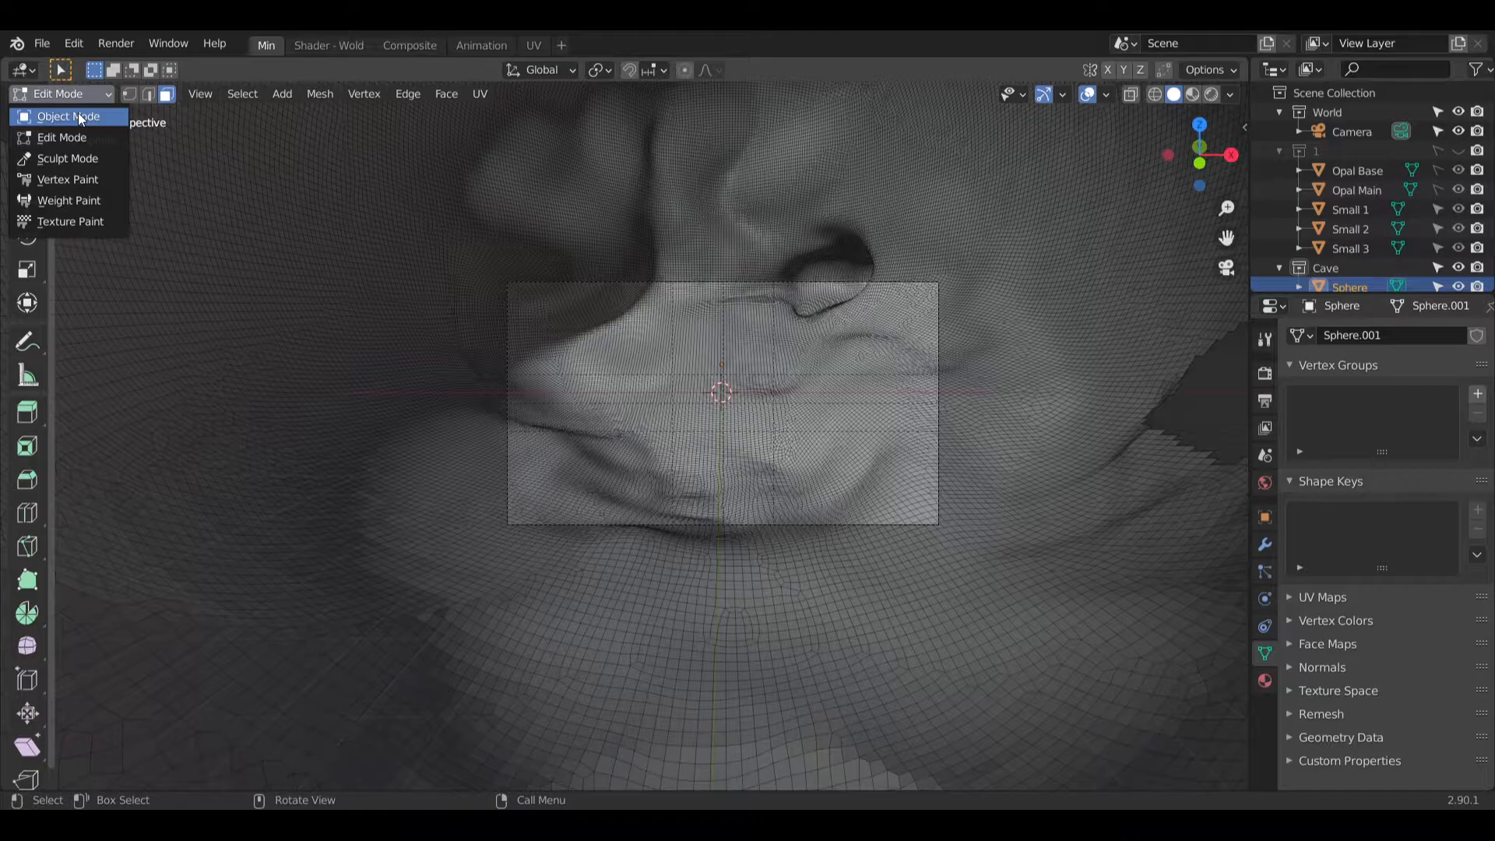
pyautogui.click(84, 116)
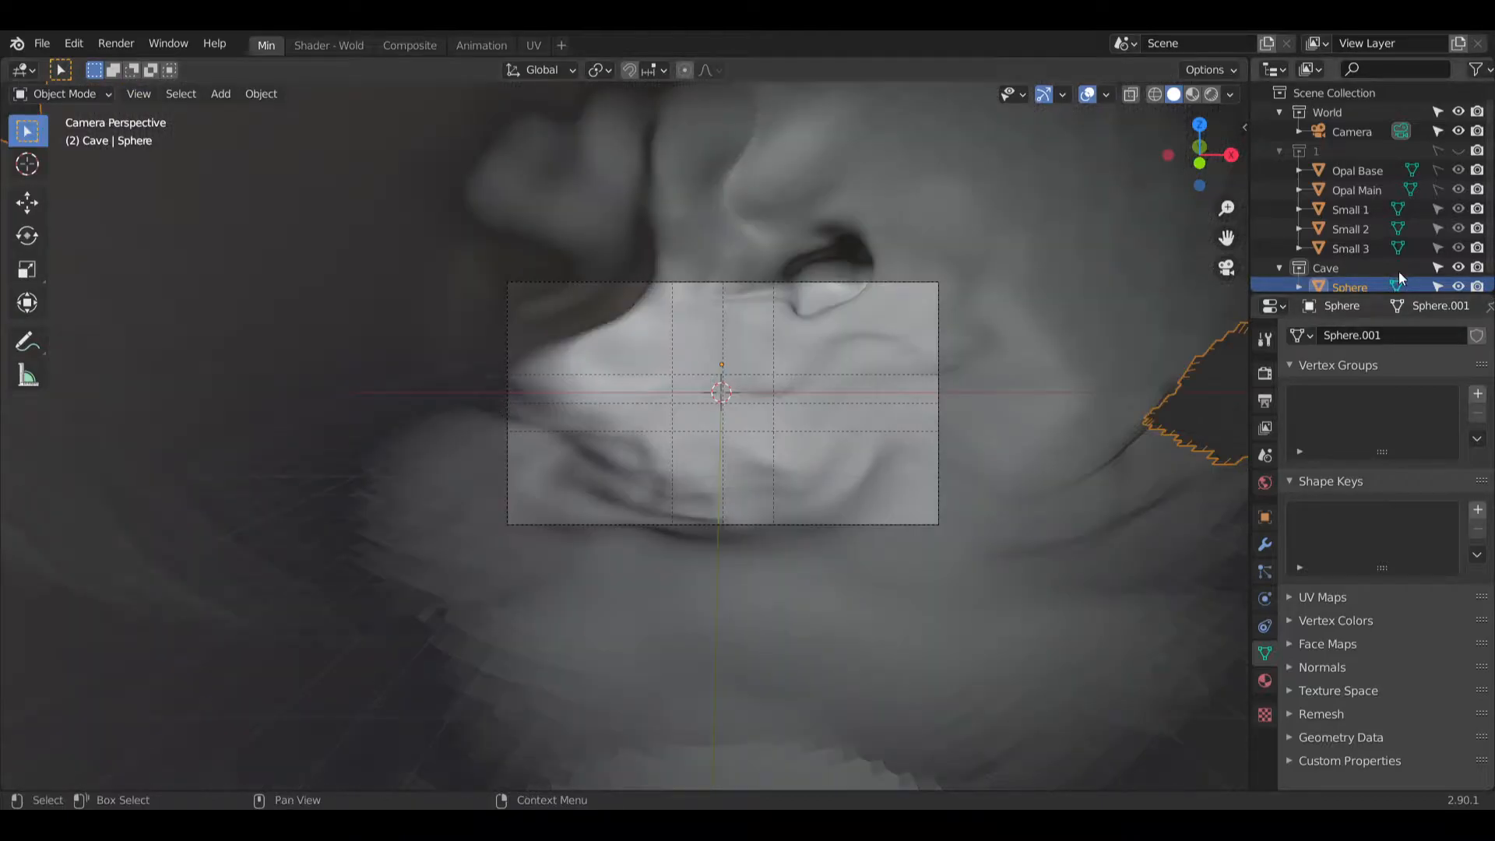
# Step: Show collection 1 and make Opal Base and Opal Main selectable
pyautogui.click(1455, 151)
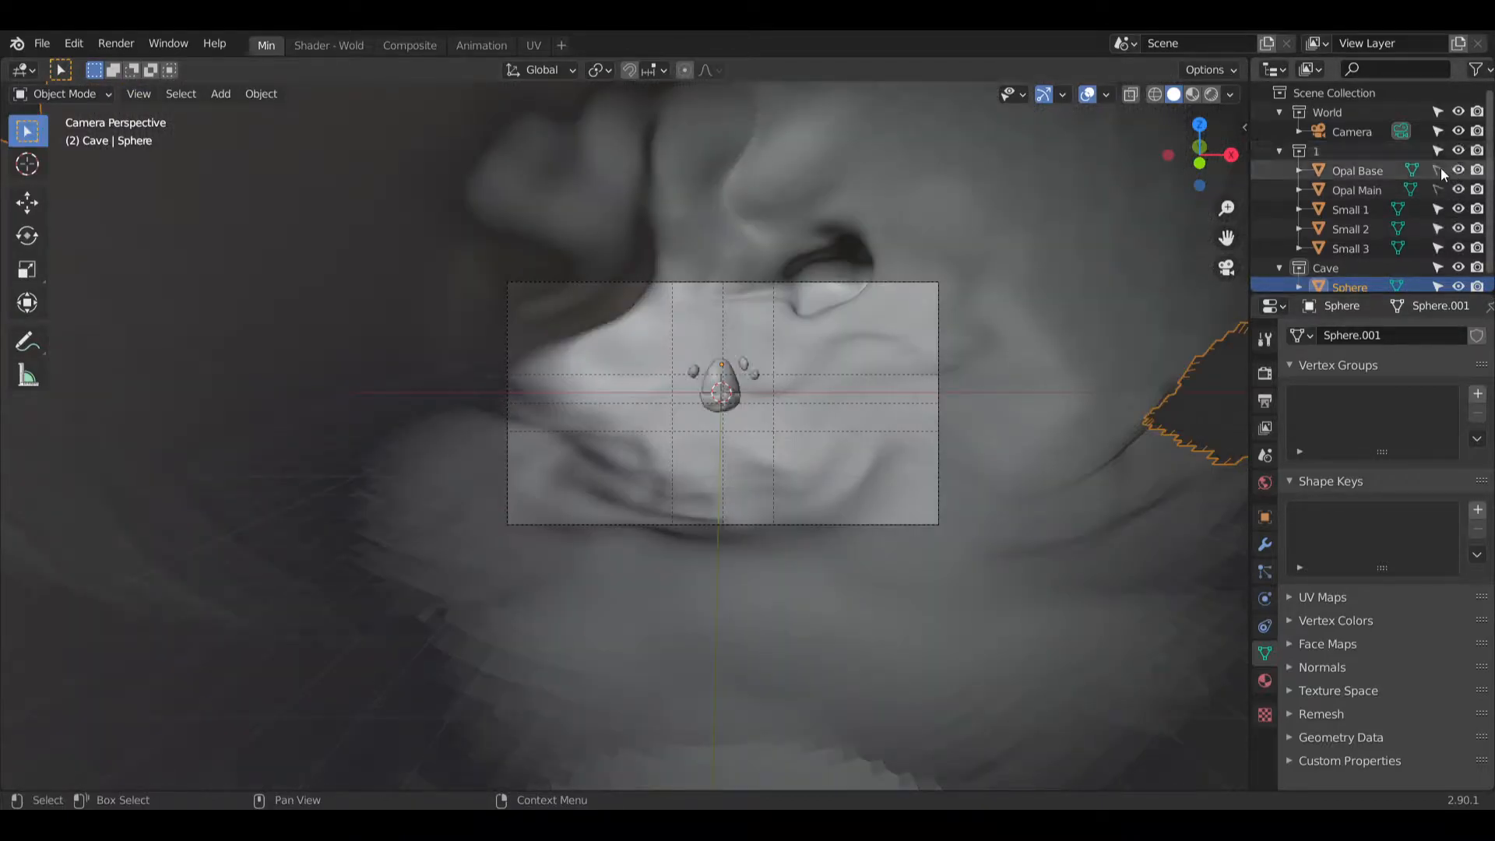
pyautogui.moveTo(1440, 170); pyautogui.dragTo(1440, 189)
# Step: Examine the opal and the small stones around it inside the cave from close up
pyautogui.keyDown('shift'); pyautogui.moveTo(920, 362); pyautogui.dragTo(776, 425, button='middle'); pyautogui.keyUp('shift')
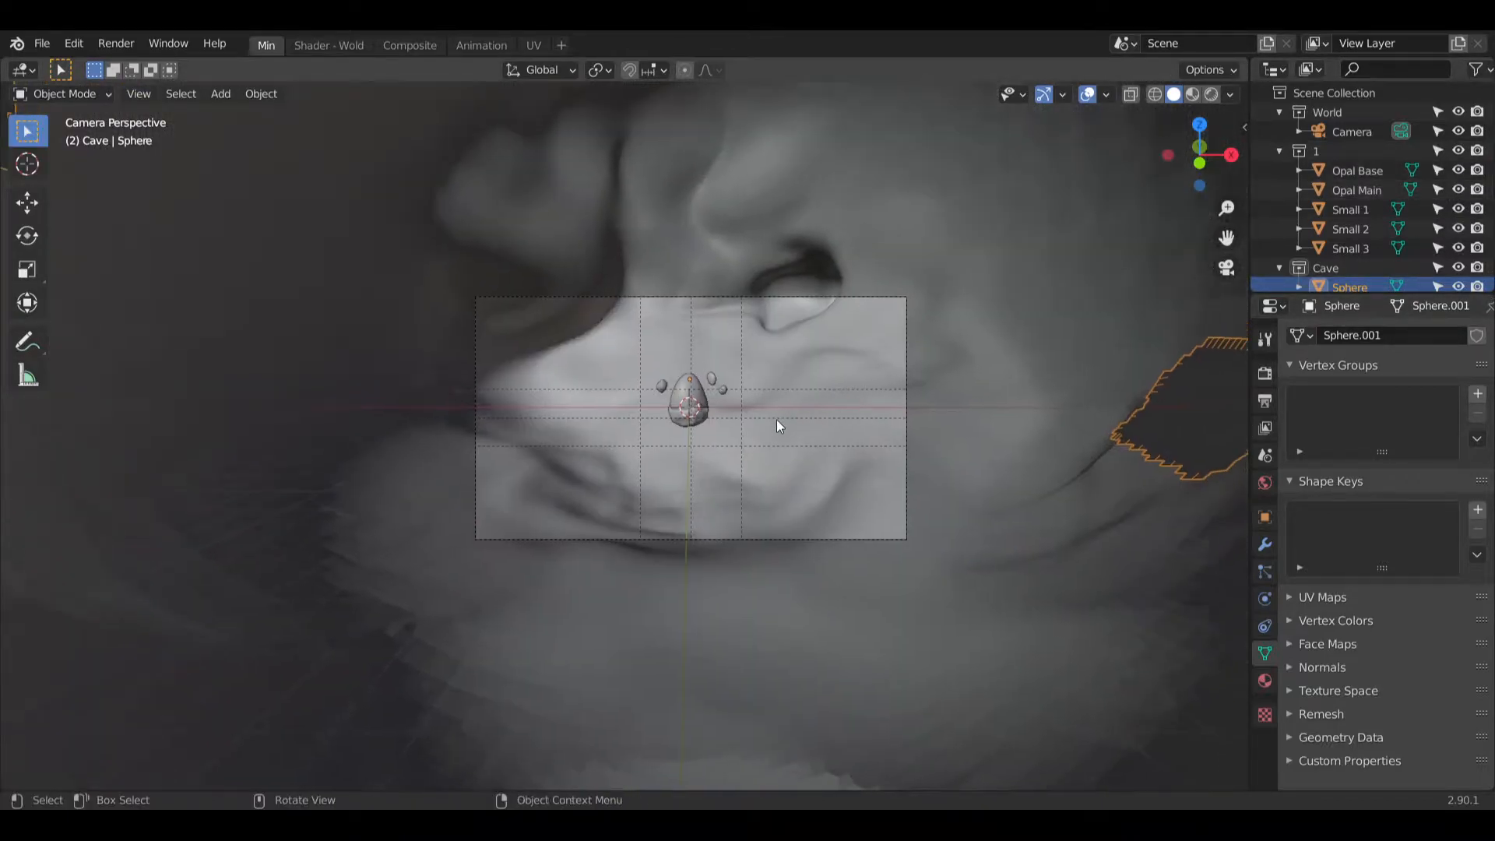
pyautogui.scroll(5, 777, 418)
pyautogui.keyDown('shift'); pyautogui.moveTo(651, 472); pyautogui.dragTo(713, 476, button='middle'); pyautogui.keyUp('shift')
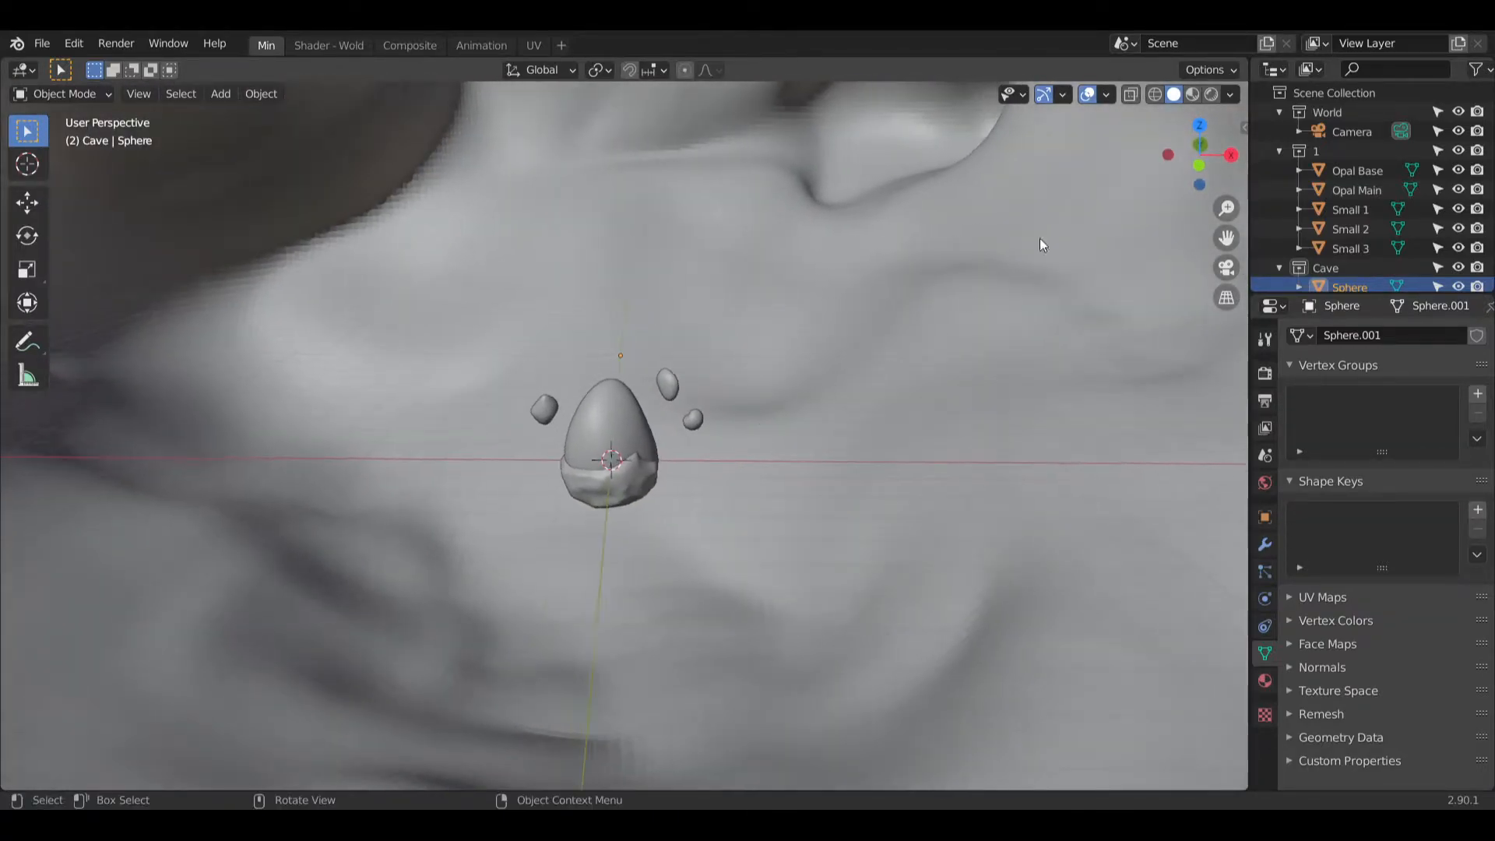
pyautogui.scroll(-8, 804, 324)
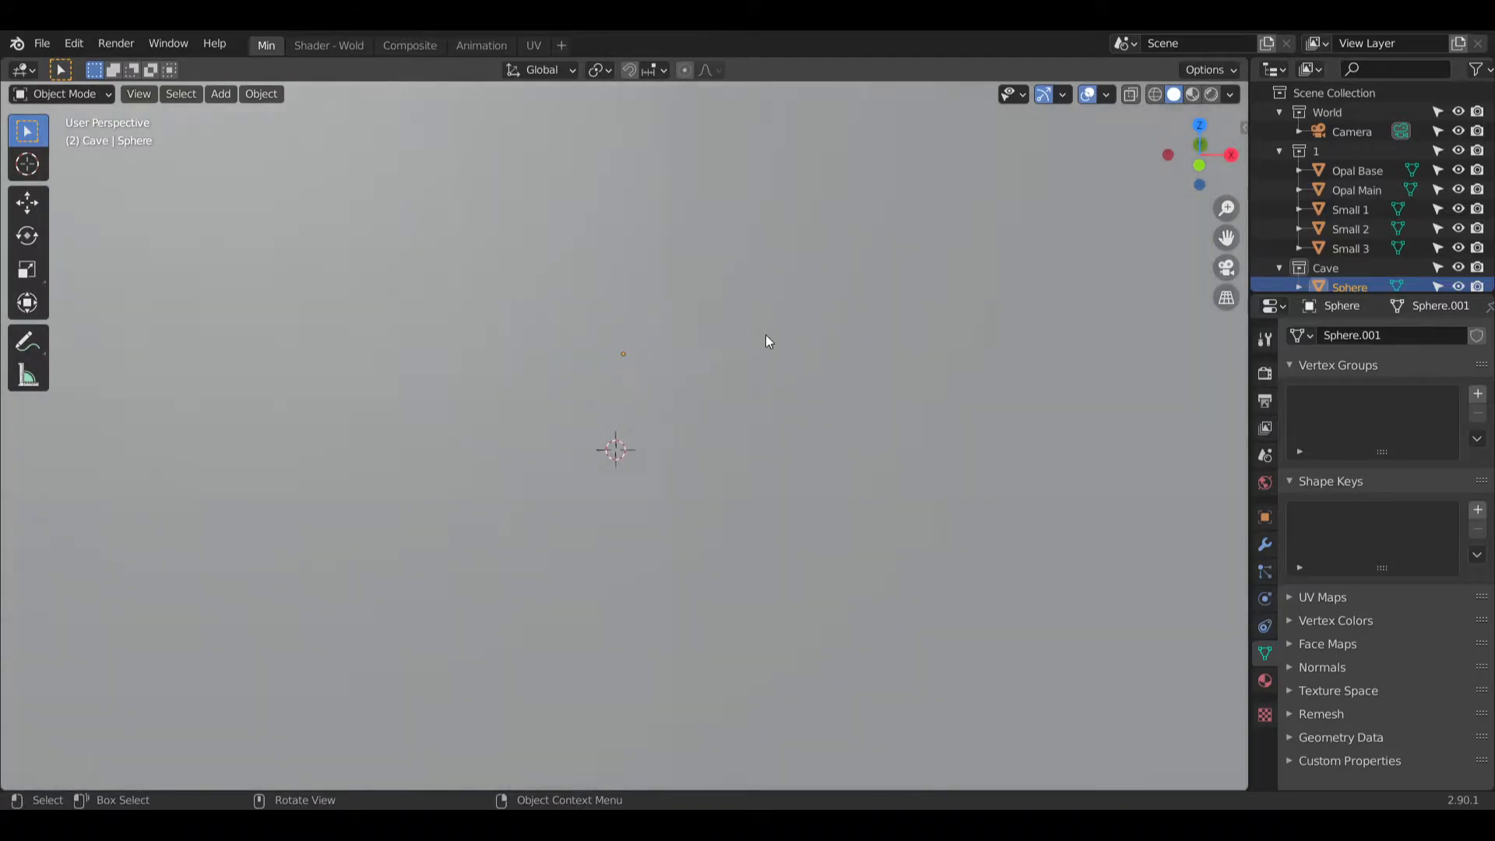
pyautogui.scroll(8, 671, 331)
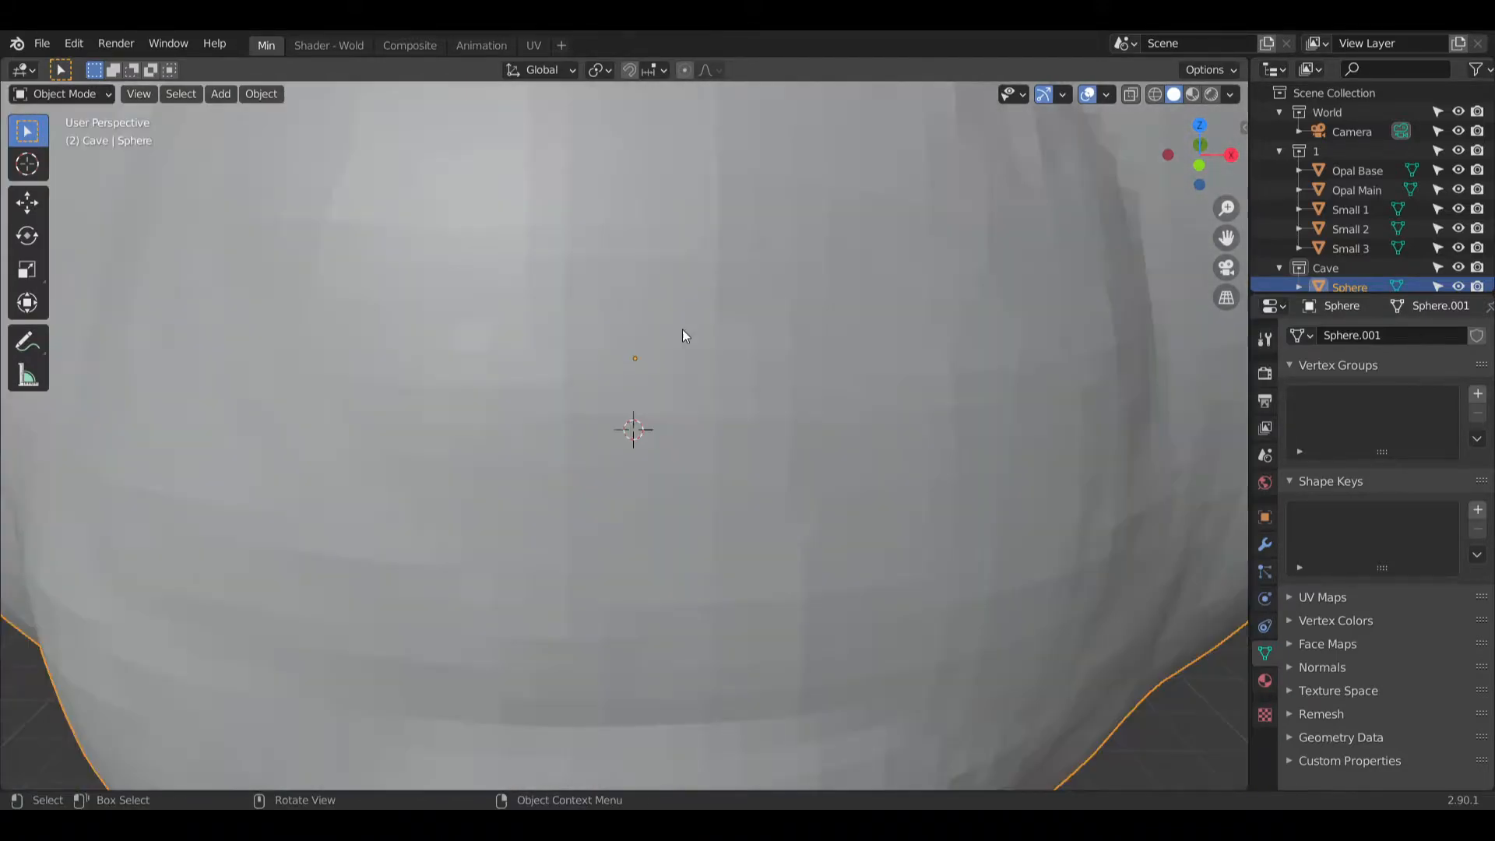
pyautogui.scroll(9, 685, 330)
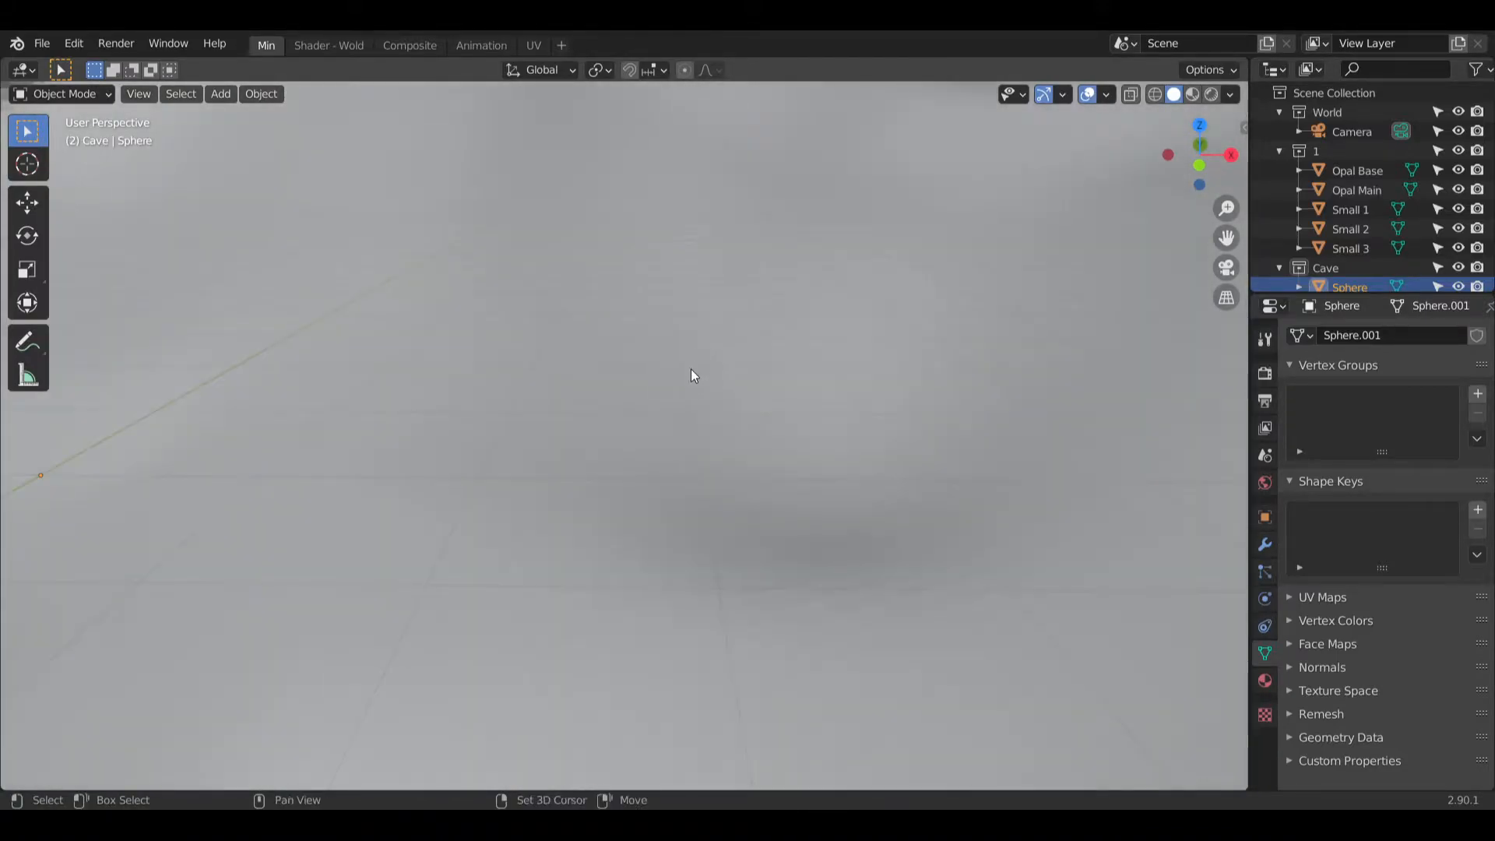
pyautogui.scroll(-8, 697, 354)
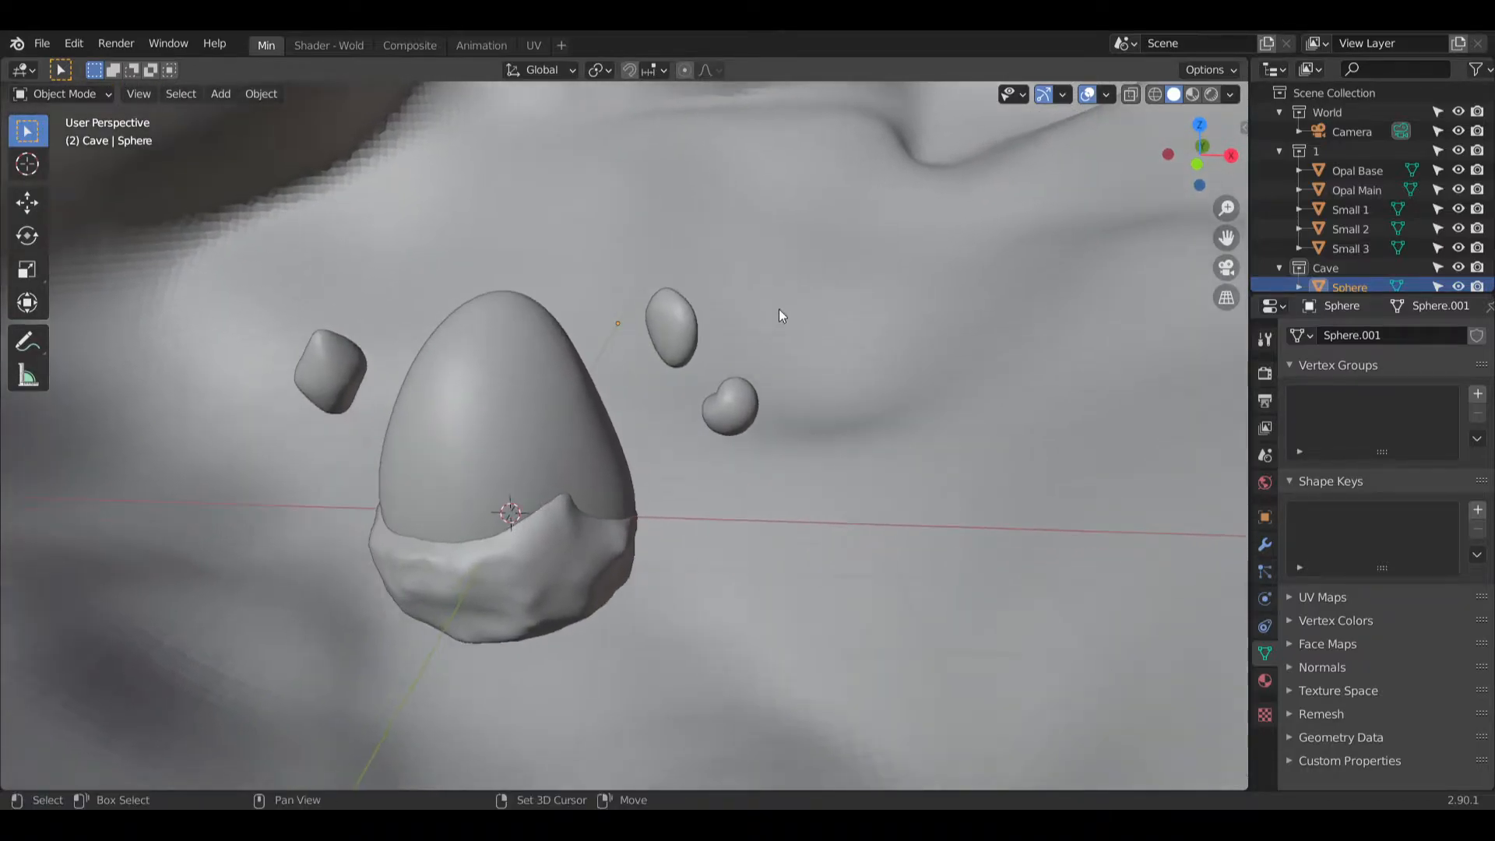
# Step: Return to the camera view and add a 2 m mesh plane at the world origin
pyautogui.click(1226, 267)
pyautogui.scroll(-3, 721, 334)
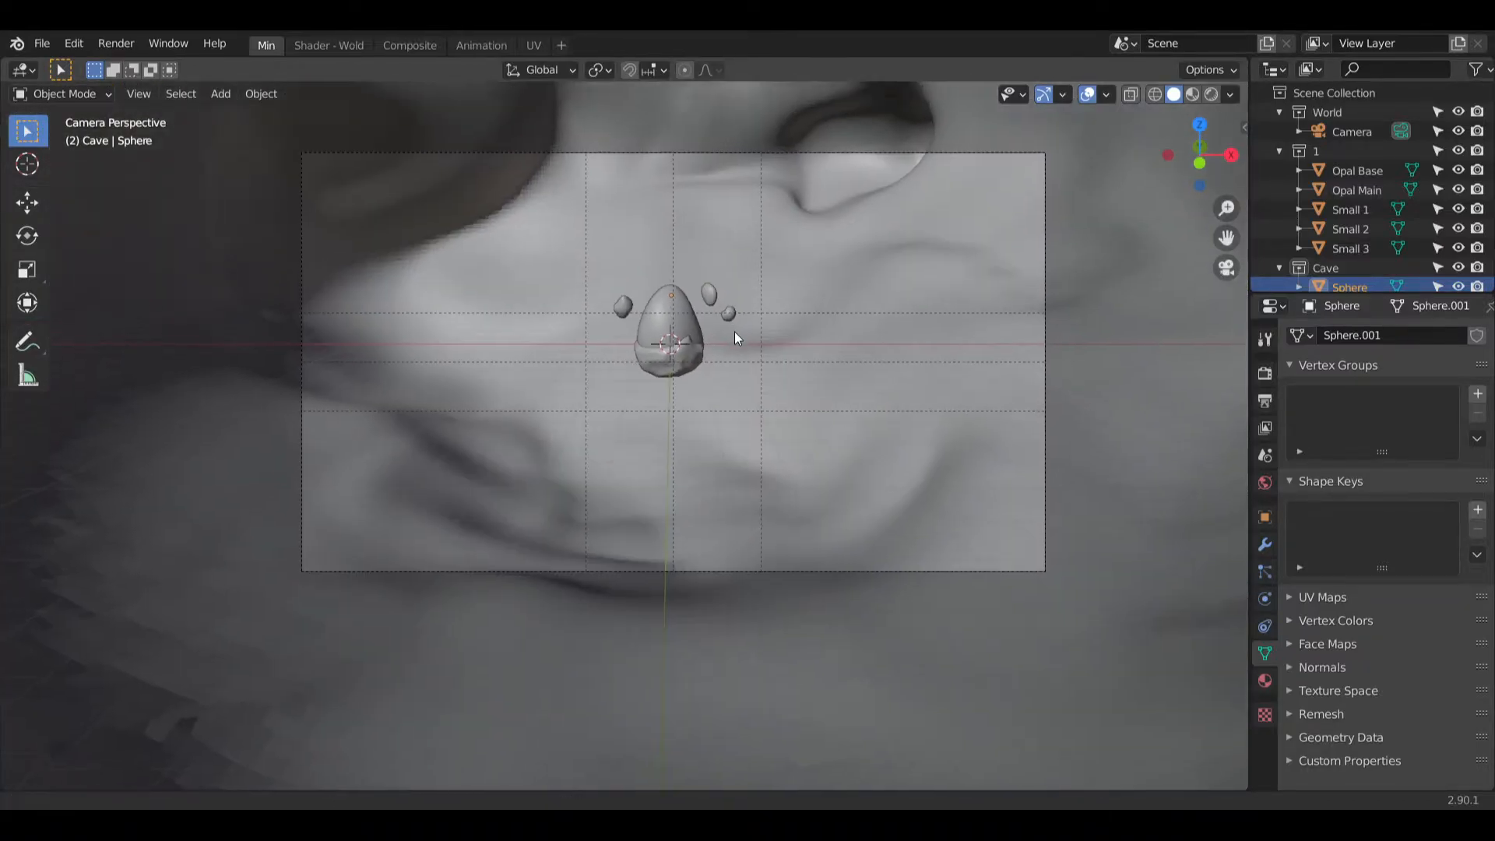
pyautogui.keyDown('shift'); pyautogui.moveTo(735, 332); pyautogui.dragTo(756, 363, button='middle'); pyautogui.keyUp('shift')
pyautogui.click(216, 101)
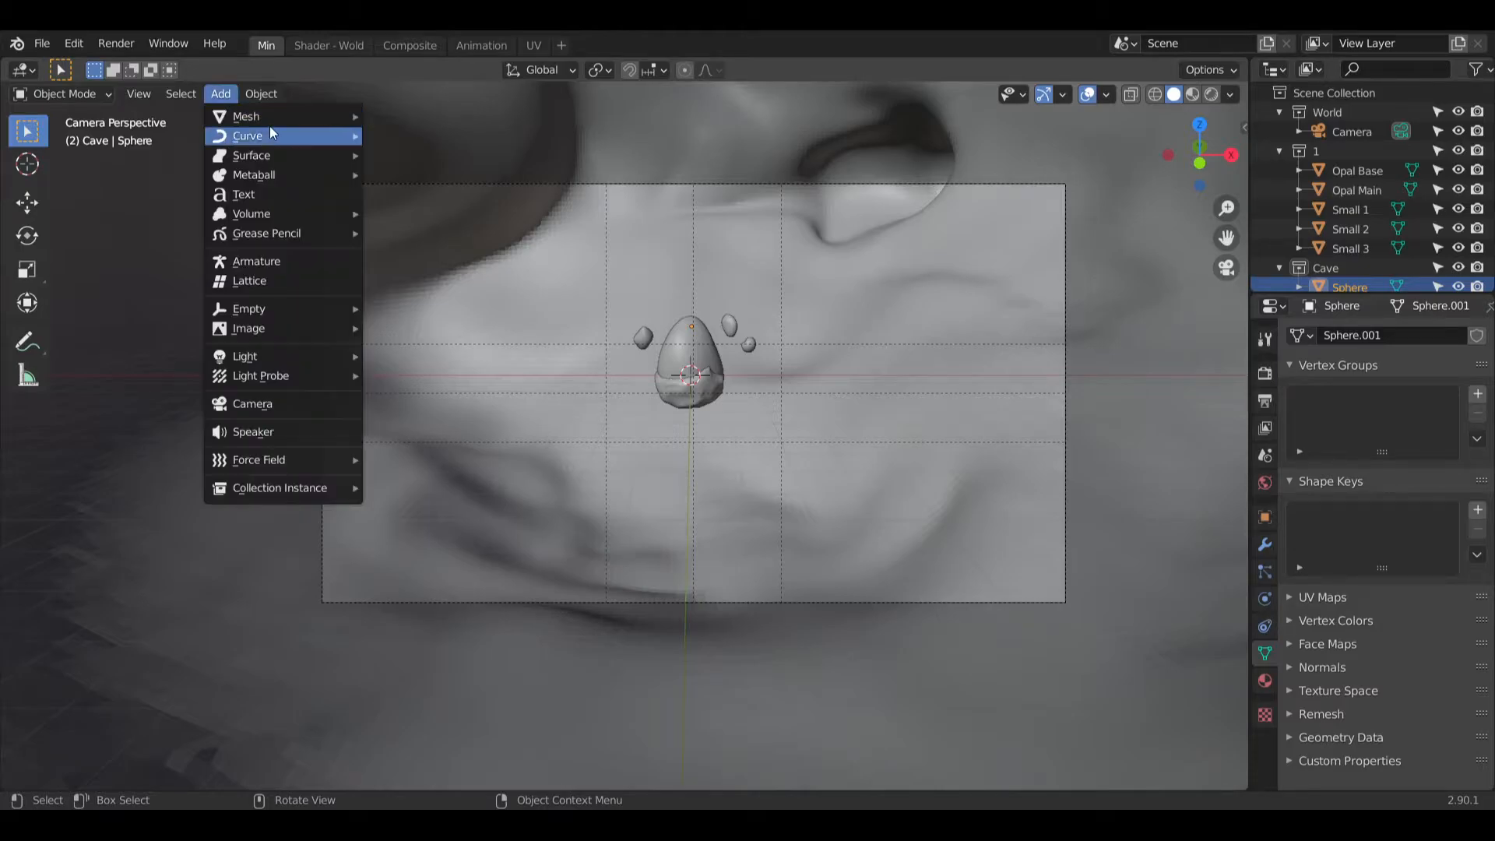
pyautogui.moveTo(278, 118)
pyautogui.click(408, 115)
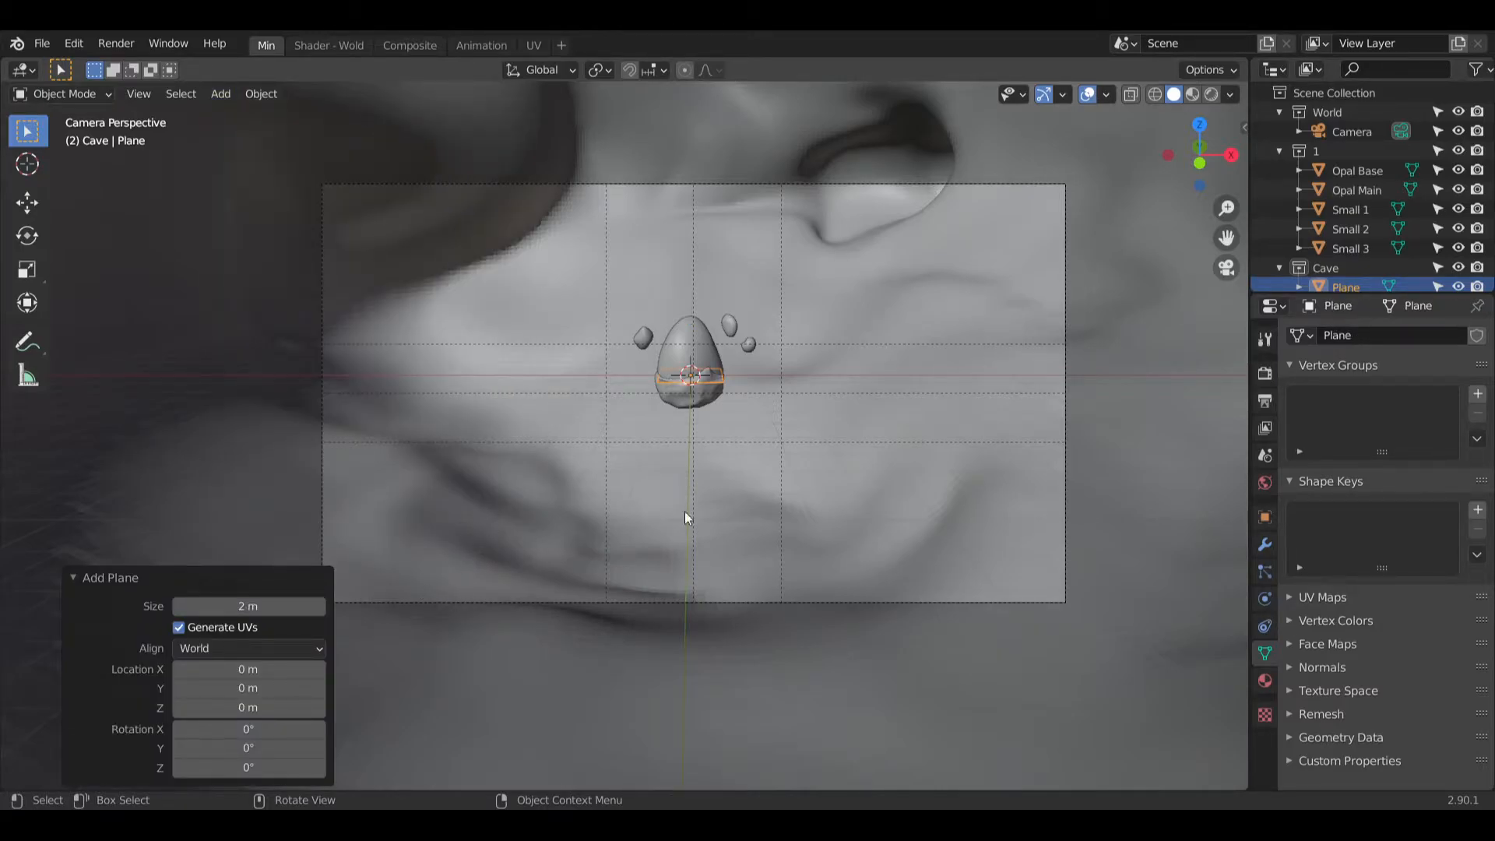
# Step: Enlarge the plane to a scale of 33.044 in X and Y and lower it to Z -5.7075 m inside the cave
pyautogui.click(1264, 517)
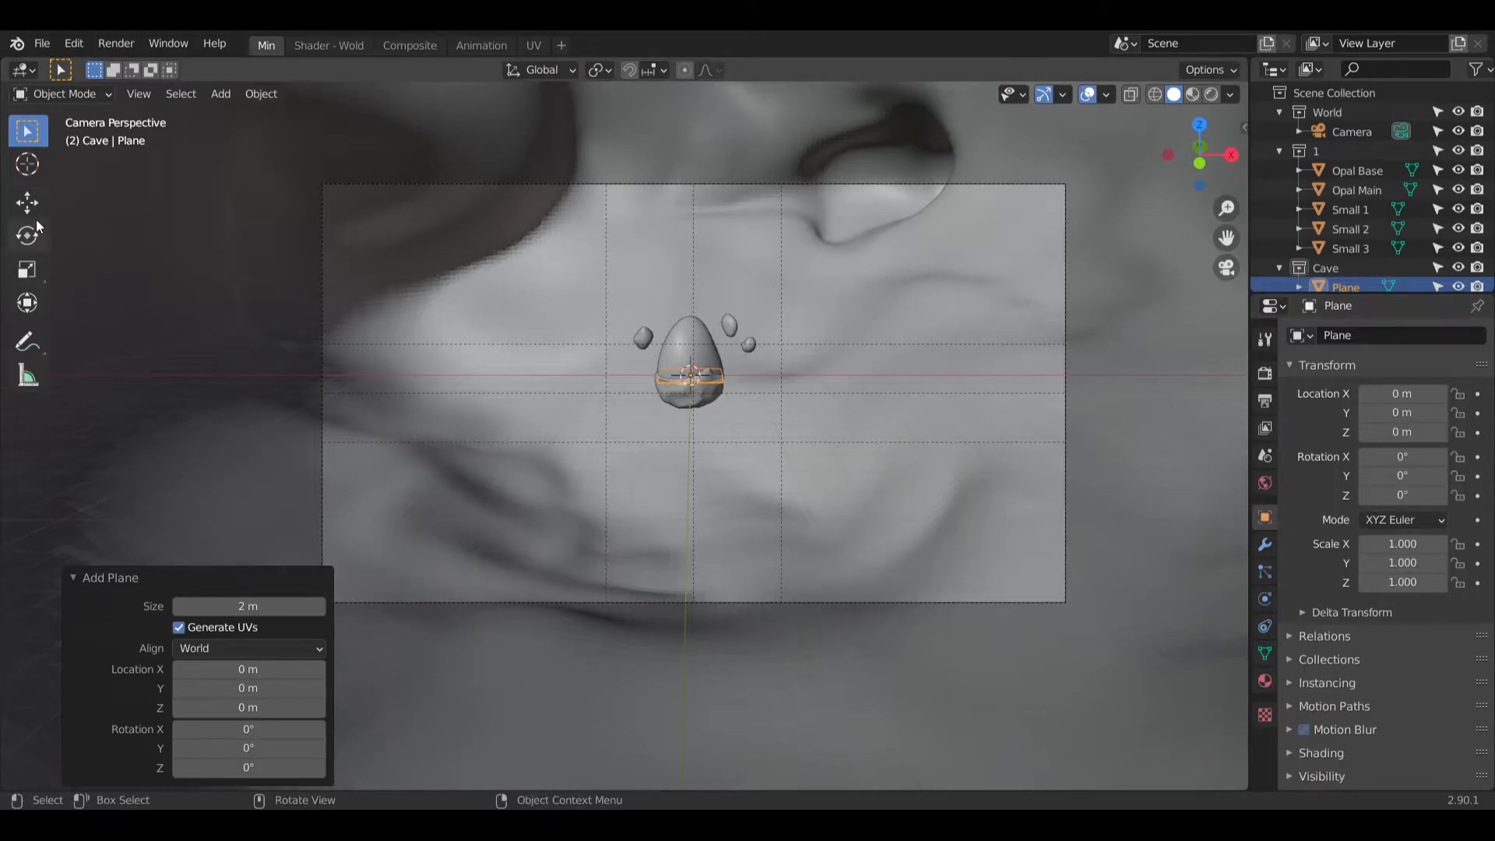
pyautogui.click(28, 203)
pyautogui.moveTo(689, 300); pyautogui.dragTo(662, 259)
pyautogui.hotkey('ctrl', 'z')
pyautogui.click(28, 268)
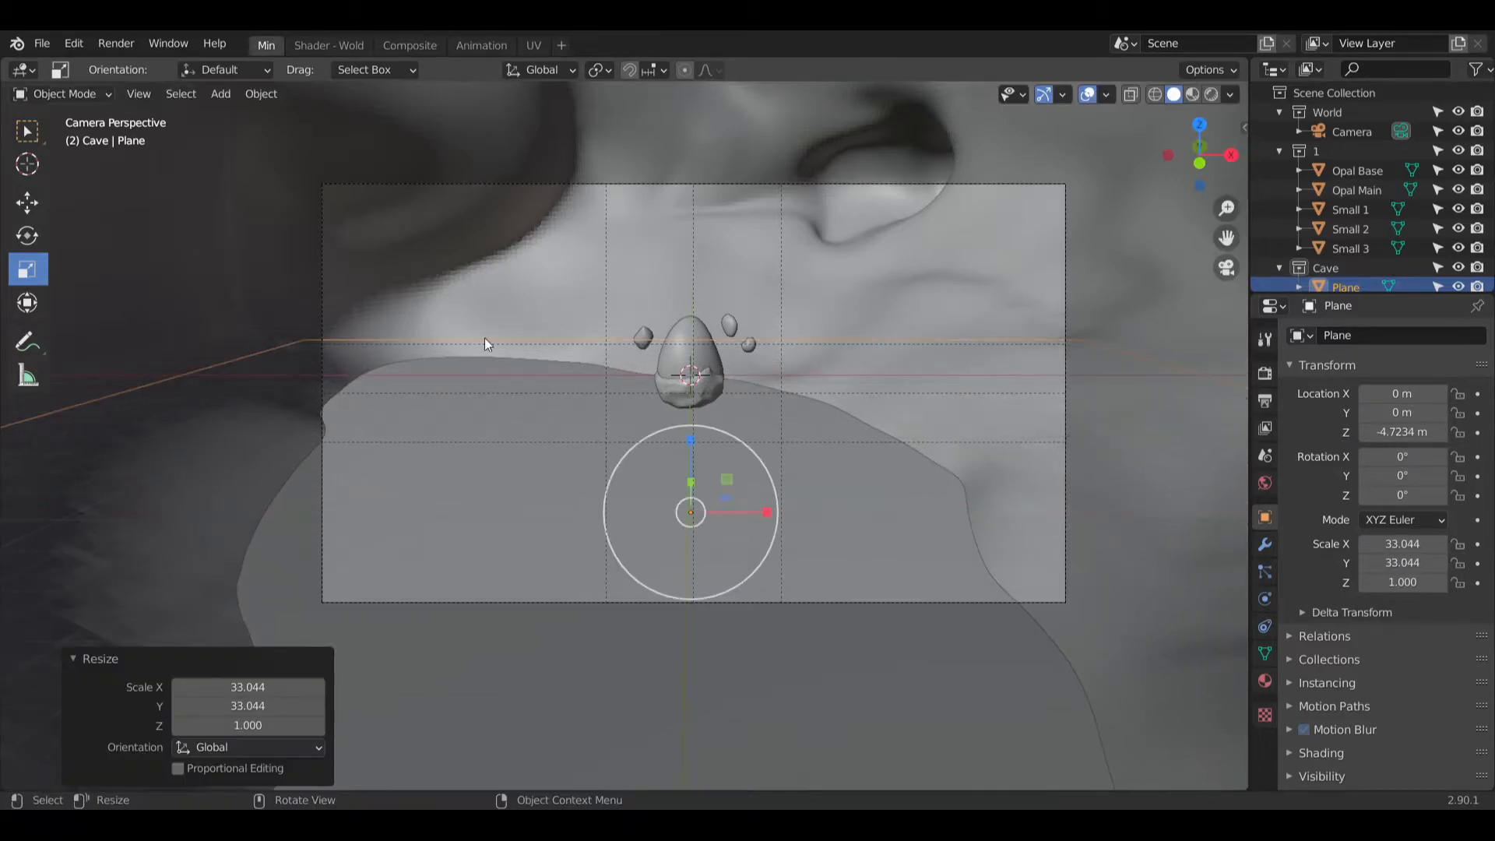
pyautogui.click(39, 206)
pyautogui.moveTo(691, 441)
pyautogui.mouseDown()
pyautogui.moveTo(710, 463)
pyautogui.moveTo(699, 481)
pyautogui.moveTo(718, 445)
pyautogui.moveTo(697, 465)
pyautogui.mouseUp()
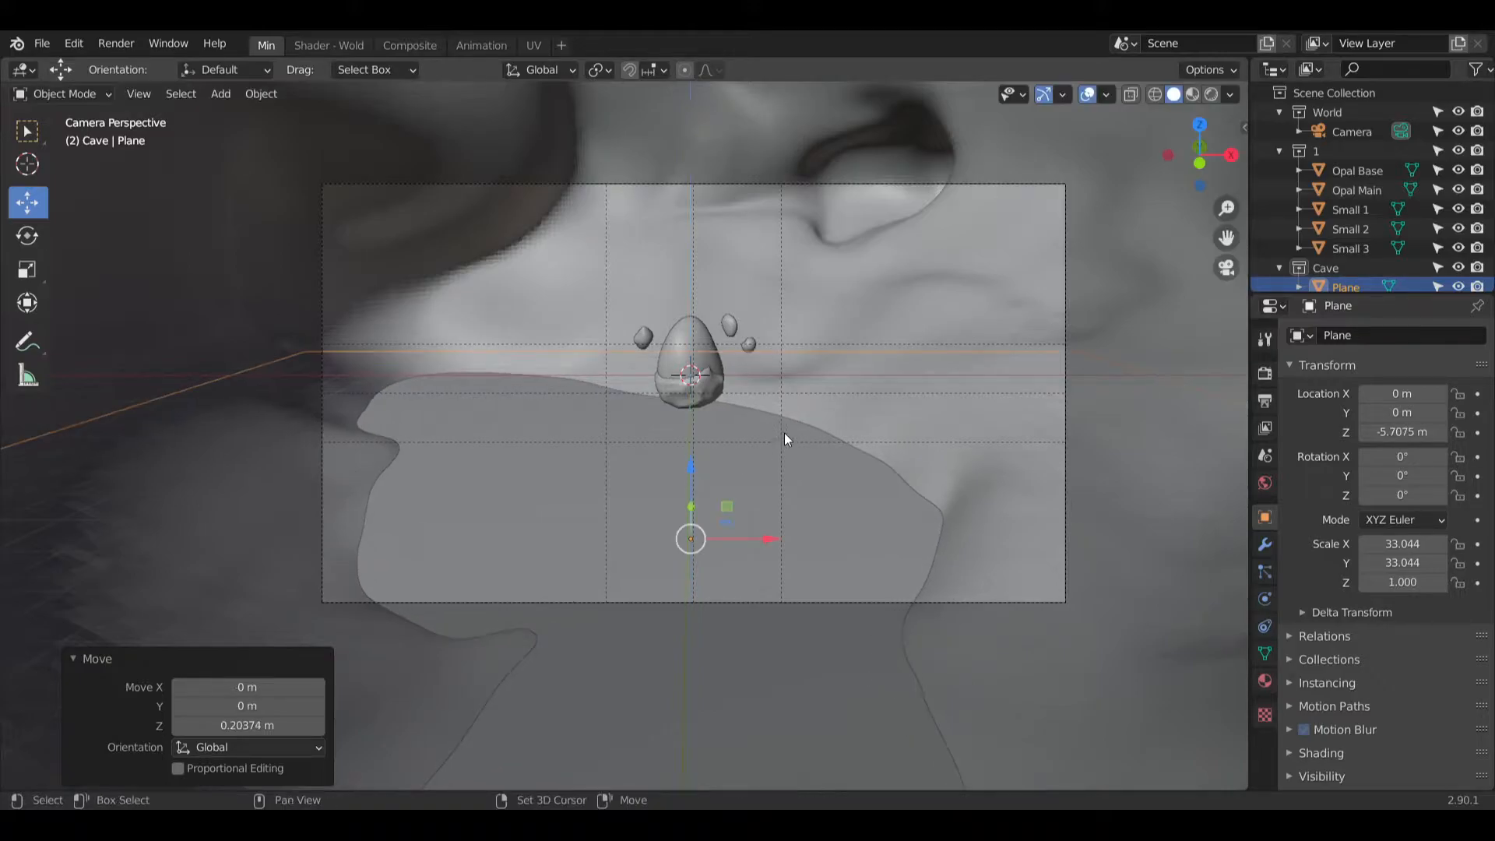
# Step: Select Opal Base, Opal Main and the three small stones in collection 1 and lower them together about 3.9 m along Z
pyautogui.keyDown('shift'); pyautogui.moveTo(783, 433); pyautogui.dragTo(759, 394, button='middle'); pyautogui.keyUp('shift')
pyautogui.click(1328, 153)
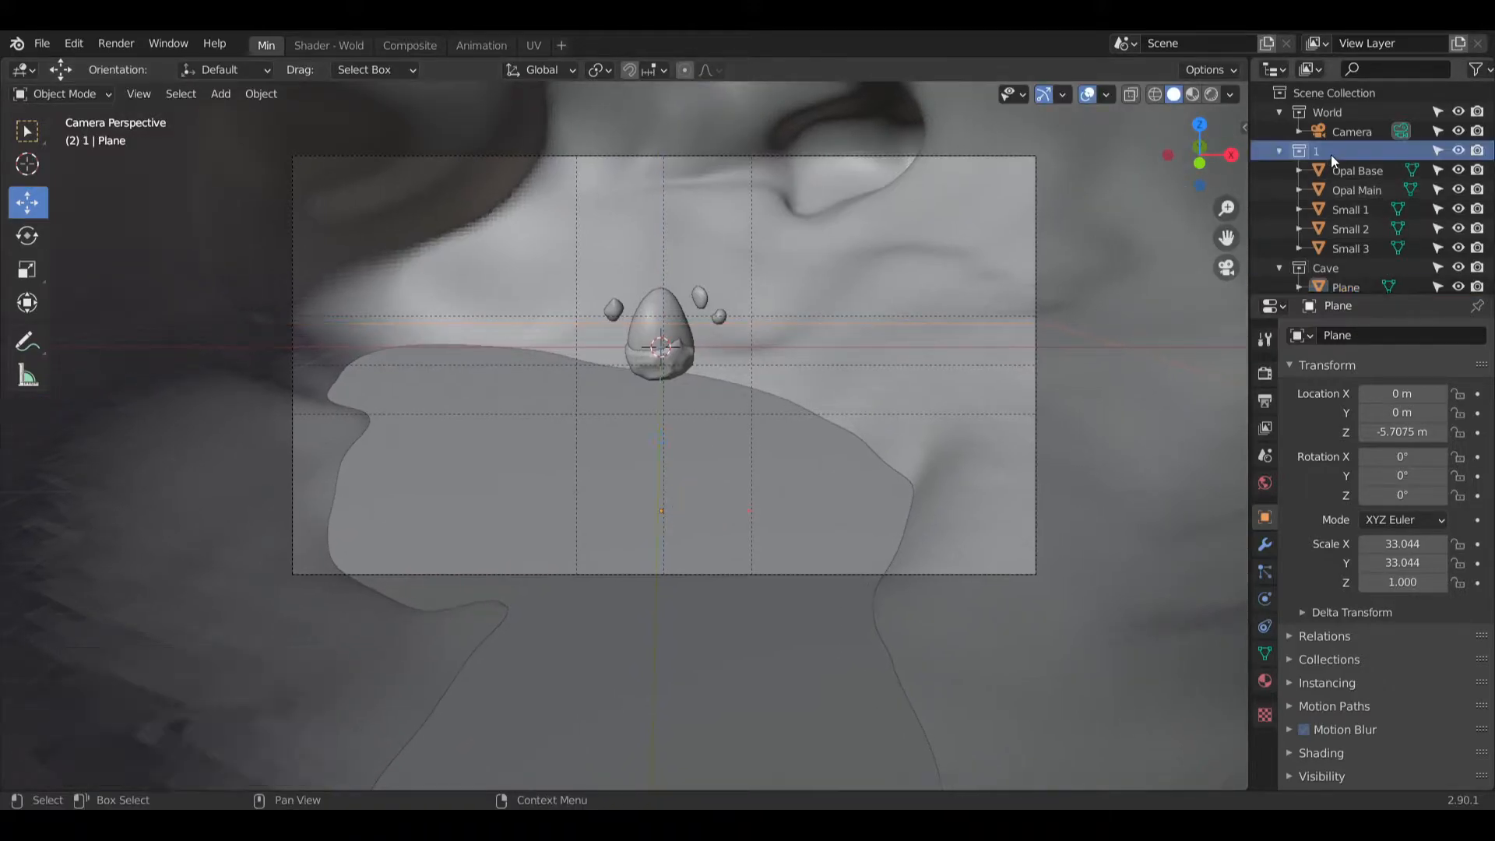
pyautogui.keyDown('shift'); pyautogui.click(1340, 174); pyautogui.keyUp('shift')
pyautogui.keyDown('shift'); pyautogui.click(1347, 251); pyautogui.keyUp('shift')
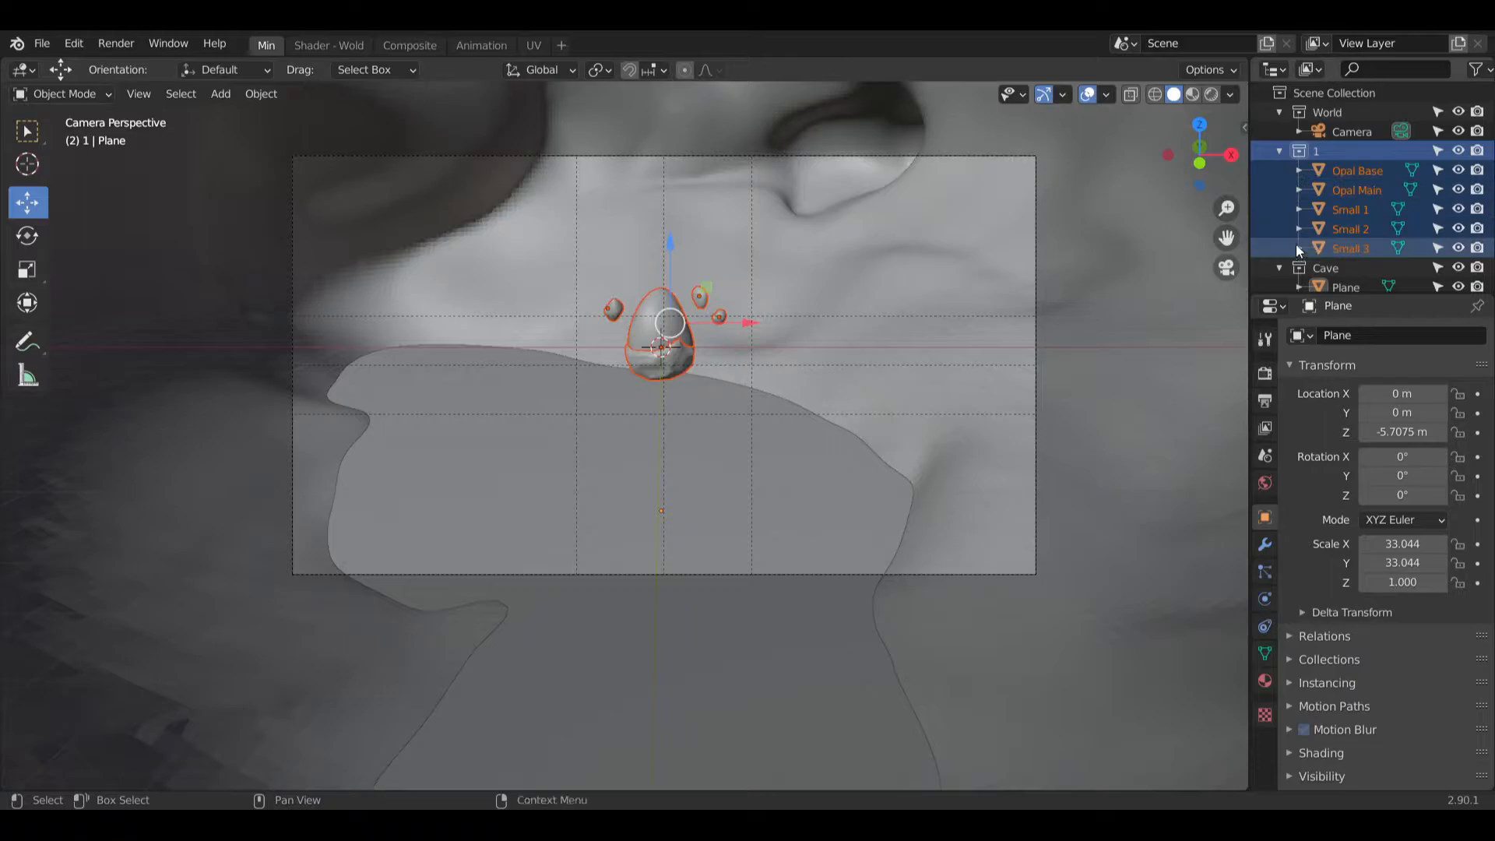
pyautogui.moveTo(670, 243); pyautogui.dragTo(665, 364)
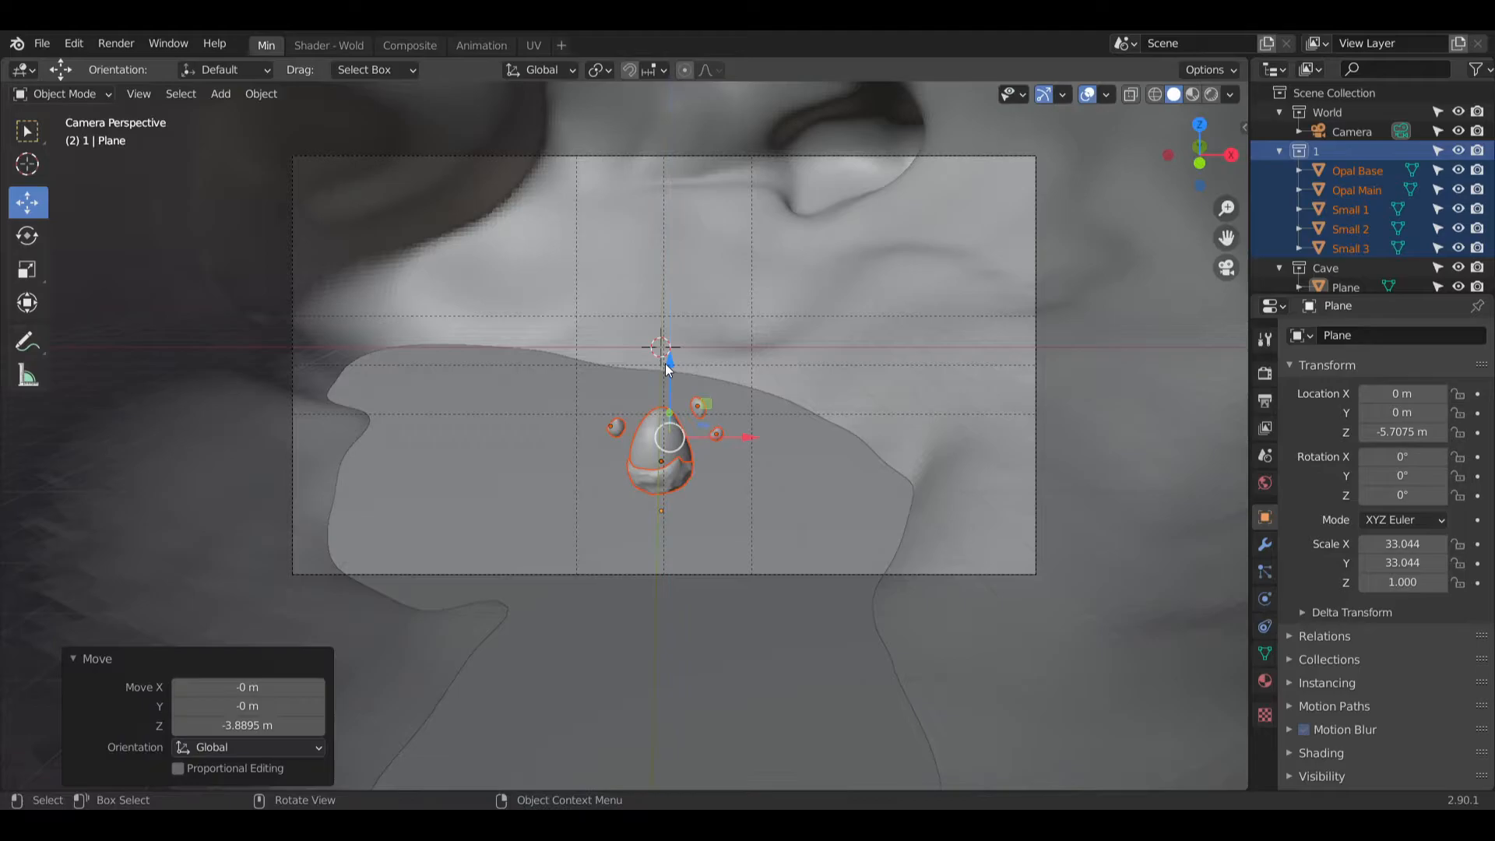
# Step: Shrink the plane from outside the cave to a scale of 17.065 in X and Y
pyautogui.click(212, 353)
pyautogui.scroll(6, 685, 513)
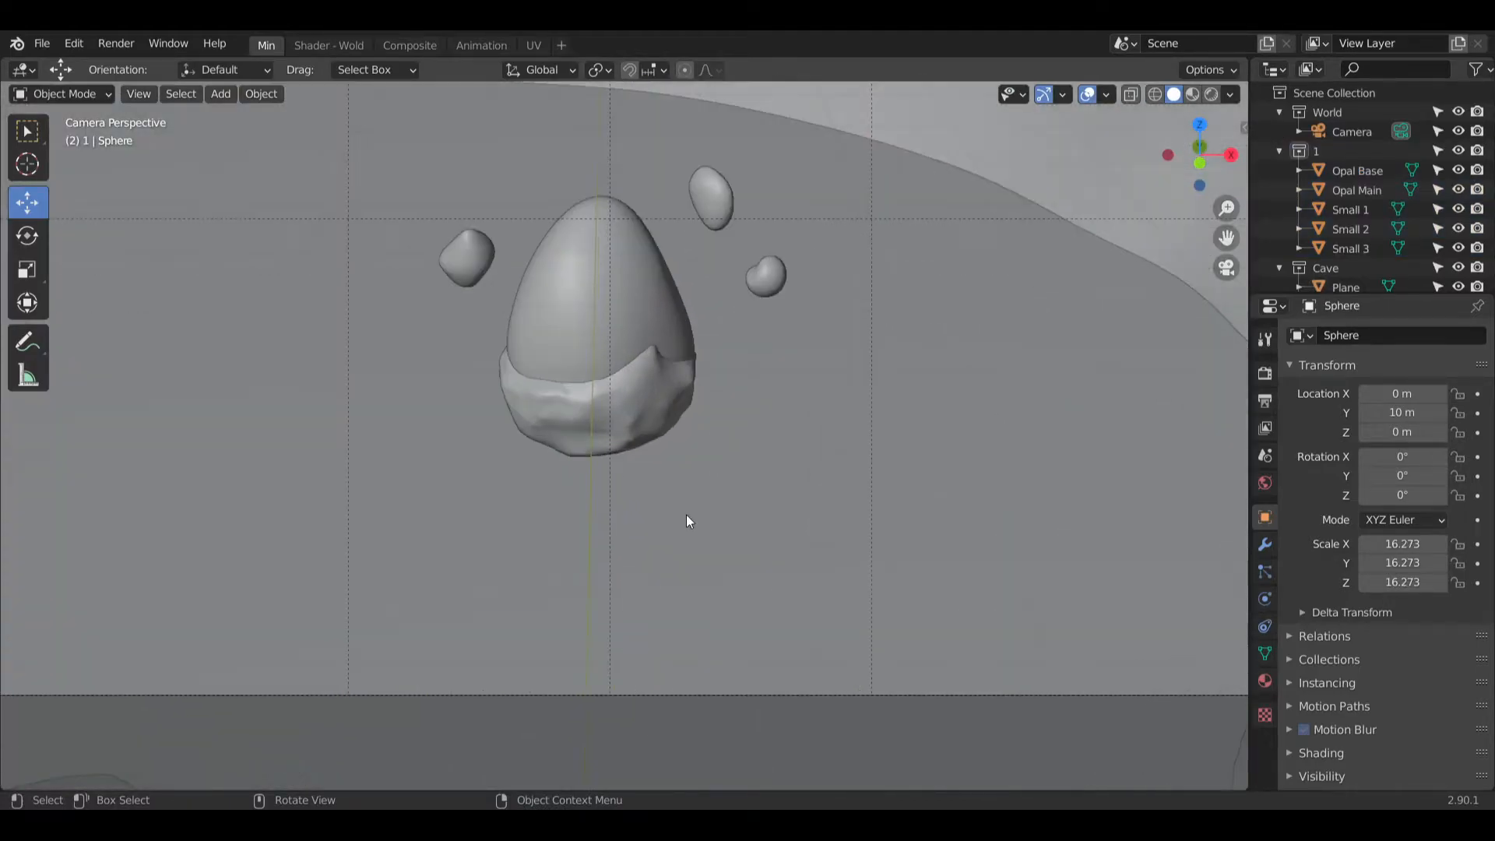
pyautogui.moveTo(685, 514); pyautogui.dragTo(600, 470, button='middle')
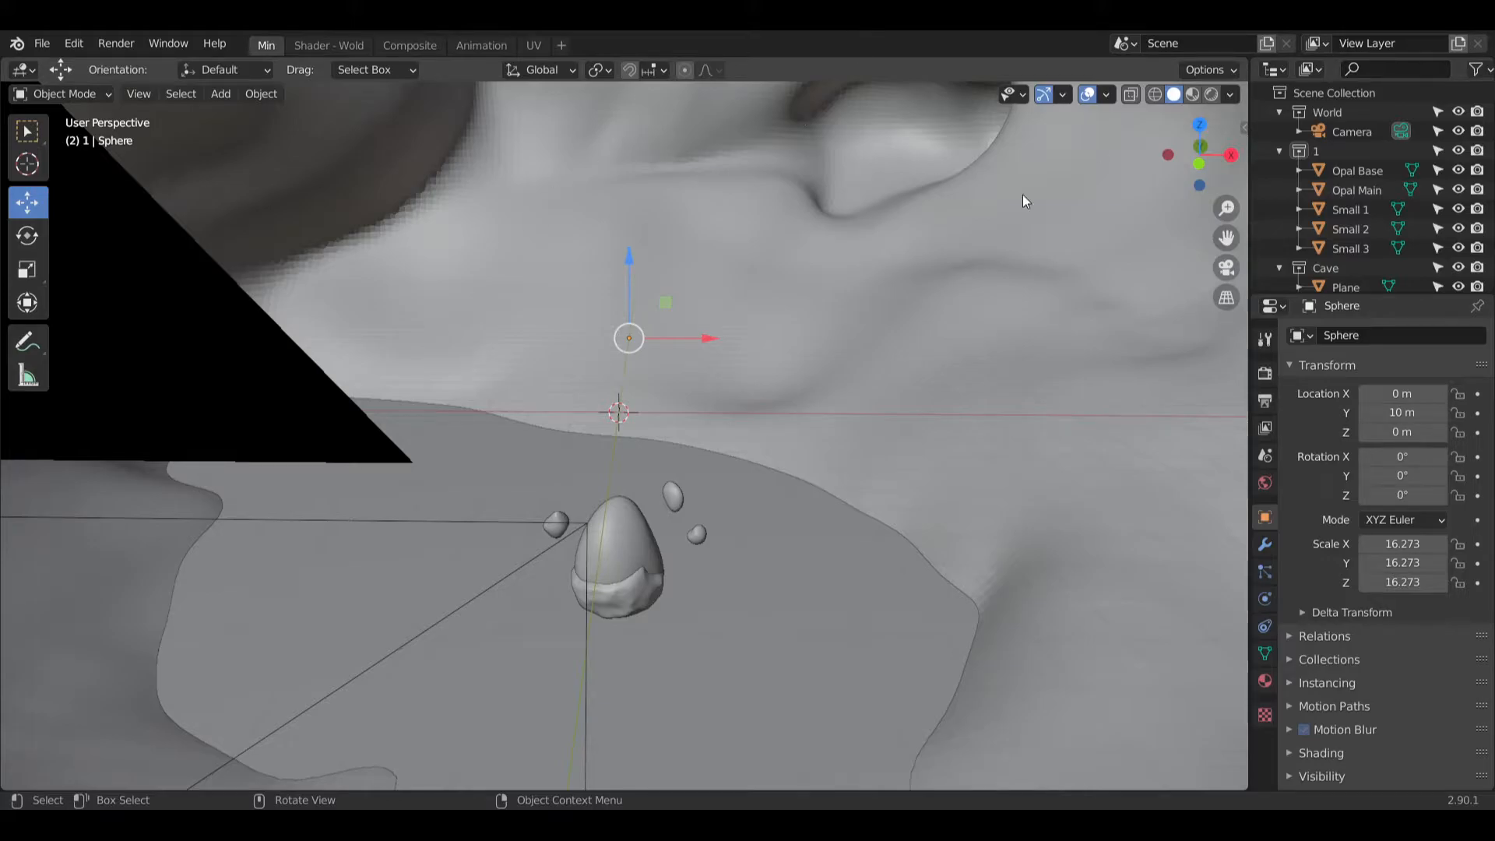
pyautogui.moveTo(604, 413); pyautogui.dragTo(714, 386, button='middle')
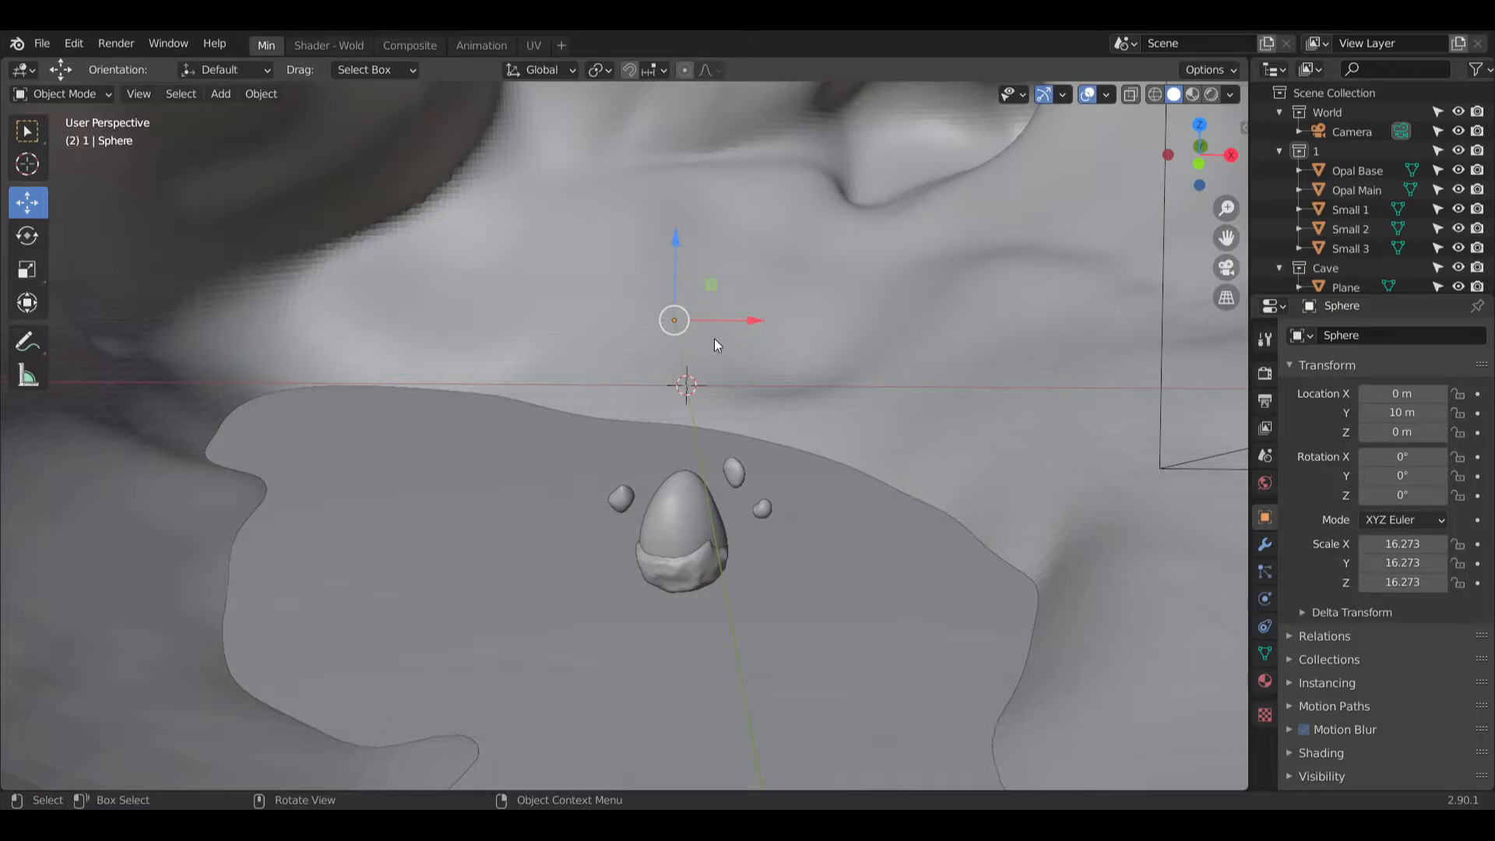
pyautogui.moveTo(707, 417); pyautogui.dragTo(634, 400, button='middle')
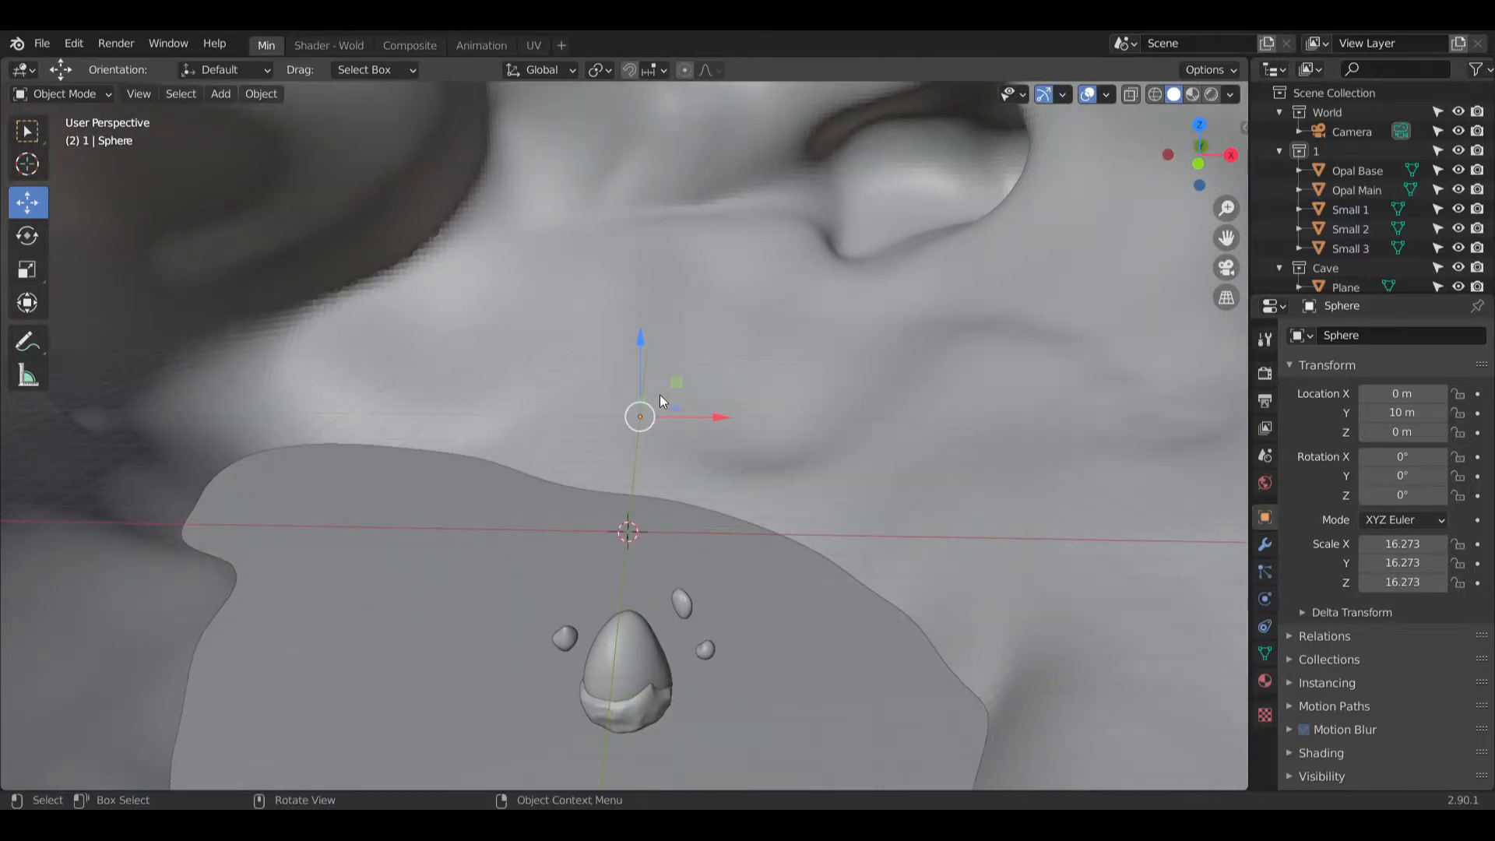
pyautogui.scroll(-8, 660, 395)
pyautogui.moveTo(671, 386); pyautogui.dragTo(795, 528, button='middle')
pyautogui.click(794, 529)
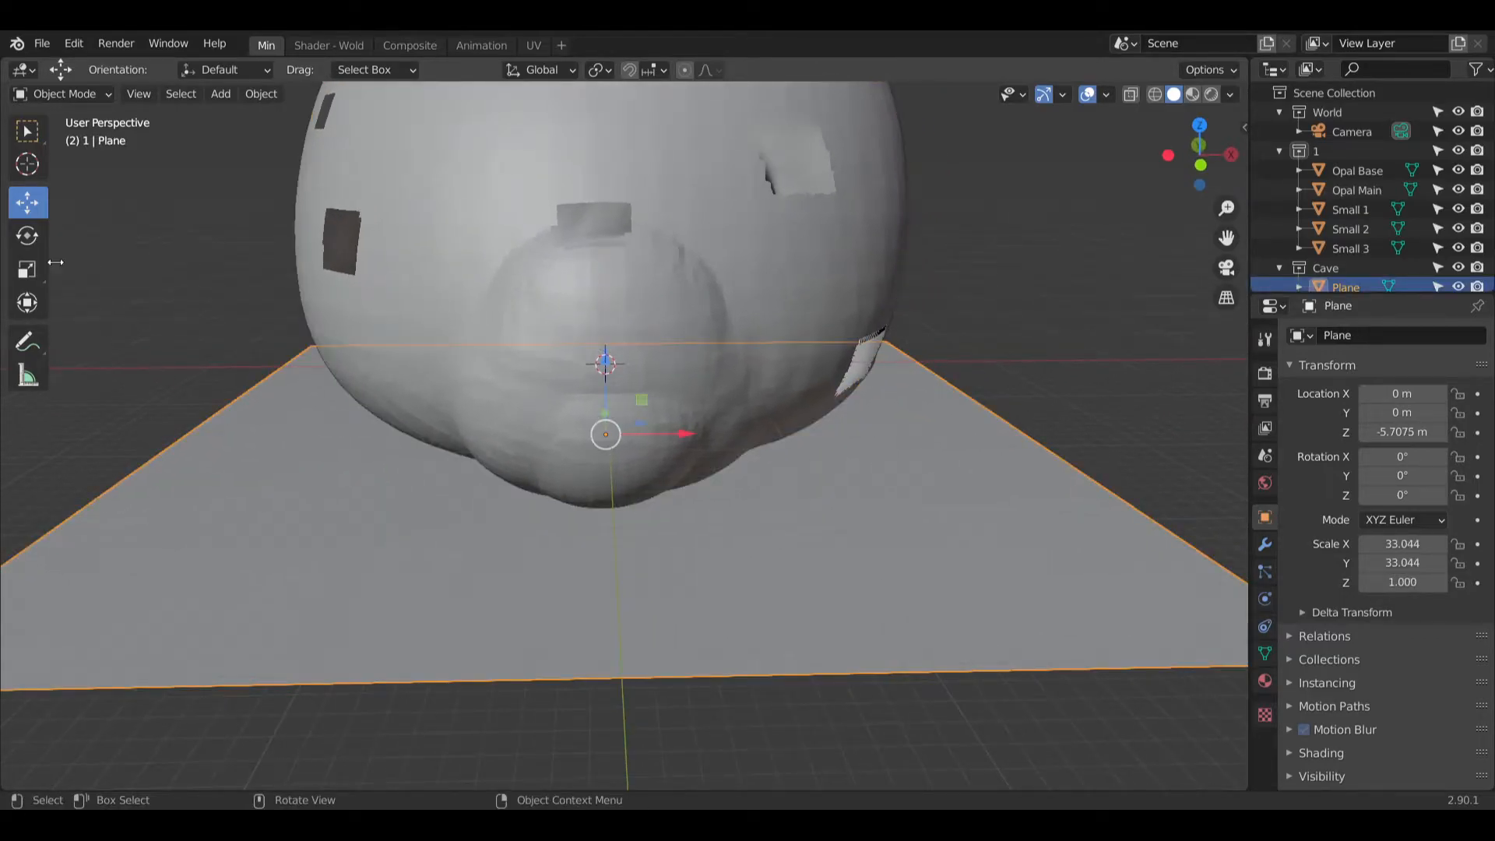
pyautogui.click(27, 270)
pyautogui.moveTo(638, 436); pyautogui.dragTo(657, 428, button='middle')
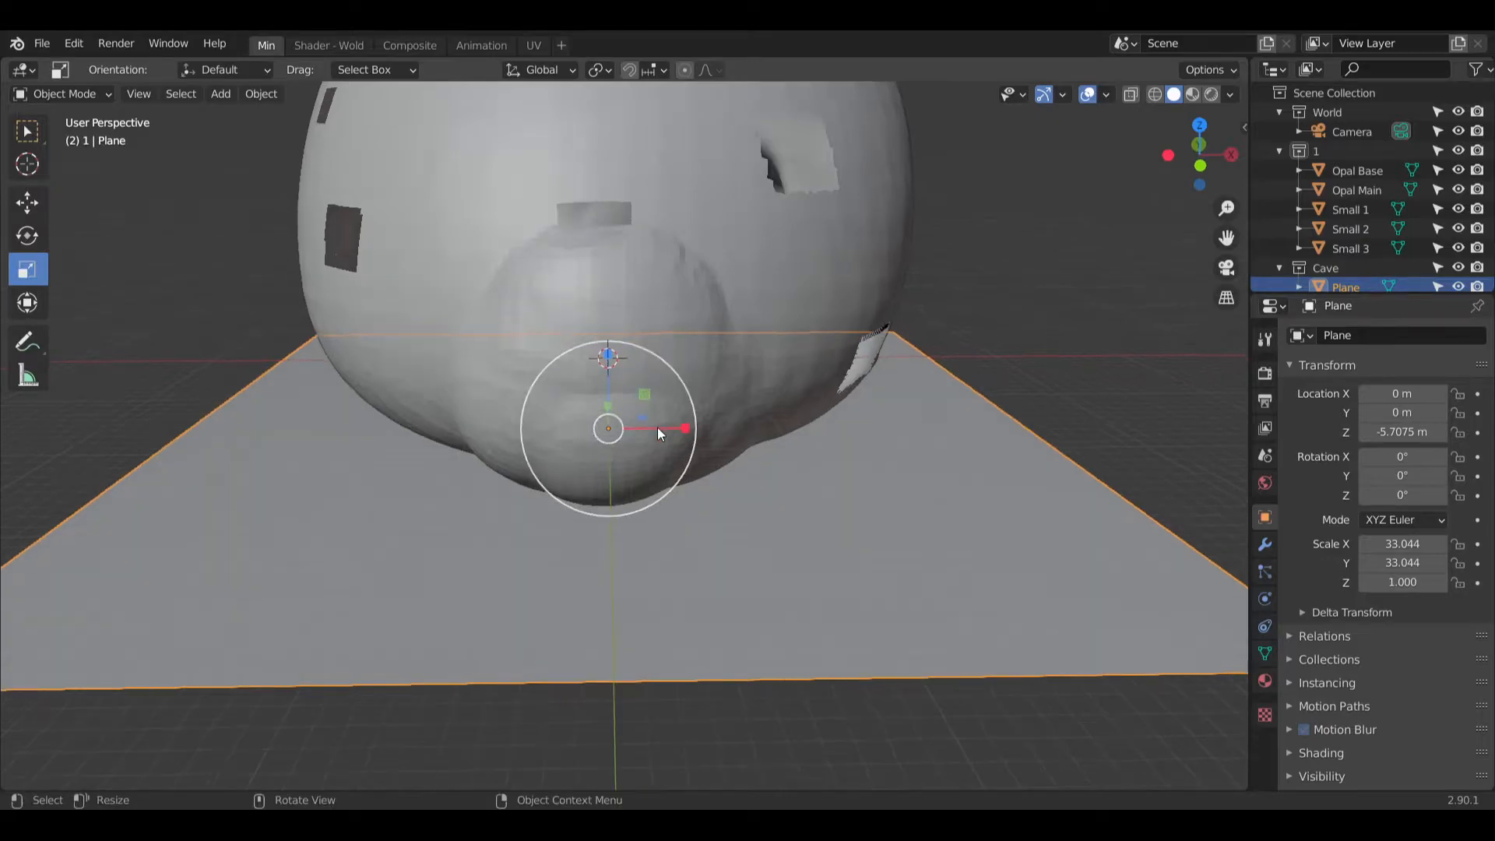
pyautogui.moveTo(645, 418); pyautogui.dragTo(615, 425)
# Step: Set the plane's Z scale to 1.741, enlarge it to 27.395 in X and Y, and return to the camera view
pyautogui.click(1226, 267)
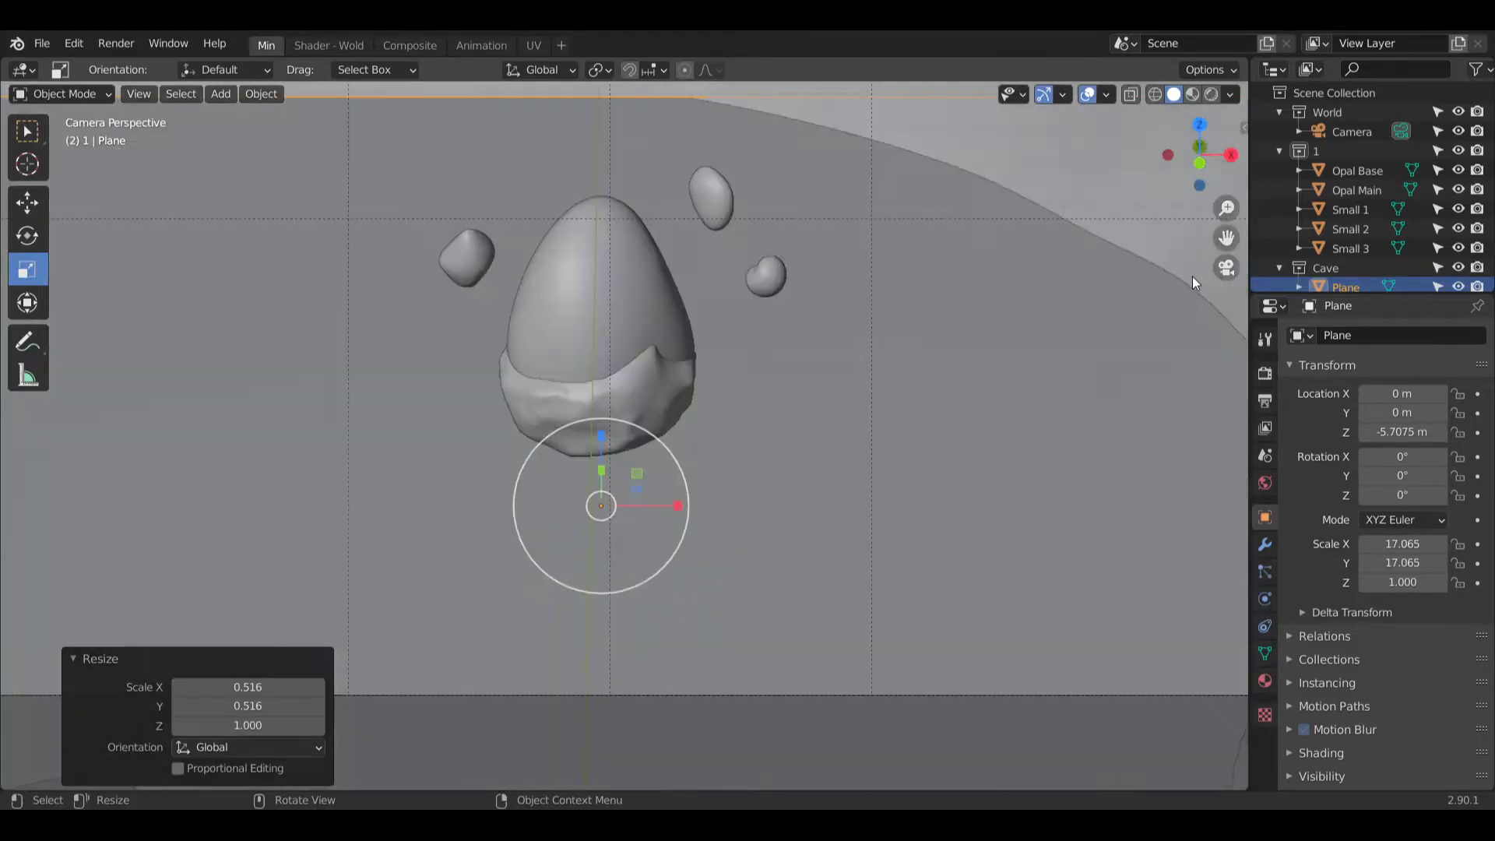
pyautogui.scroll(-5, 597, 307)
pyautogui.keyDown('shift'); pyautogui.moveTo(566, 334); pyautogui.dragTo(635, 365, button='middle'); pyautogui.keyUp('shift')
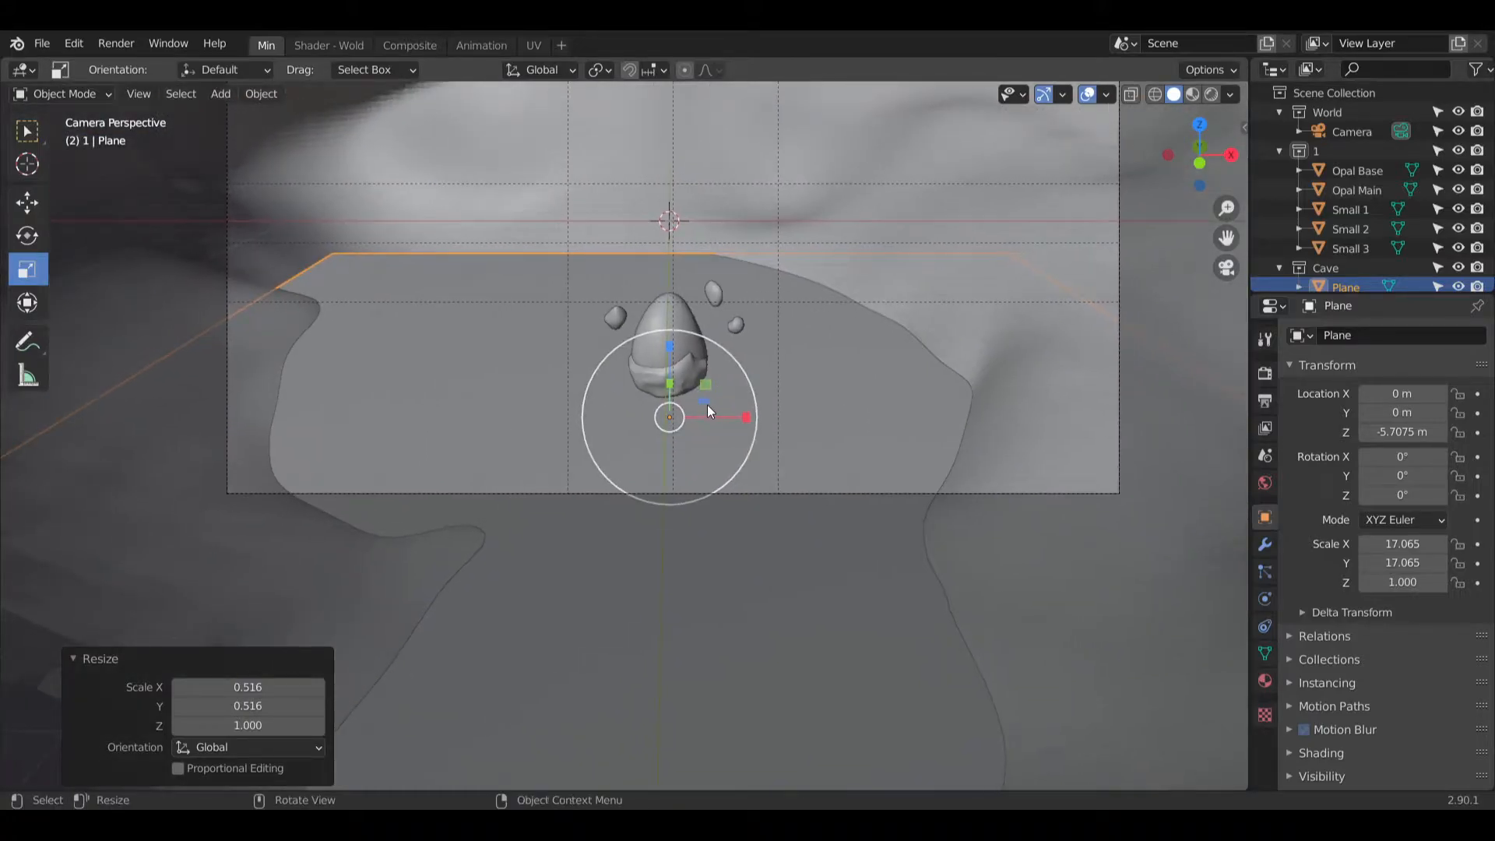
pyautogui.moveTo(671, 385); pyautogui.dragTo(685, 358)
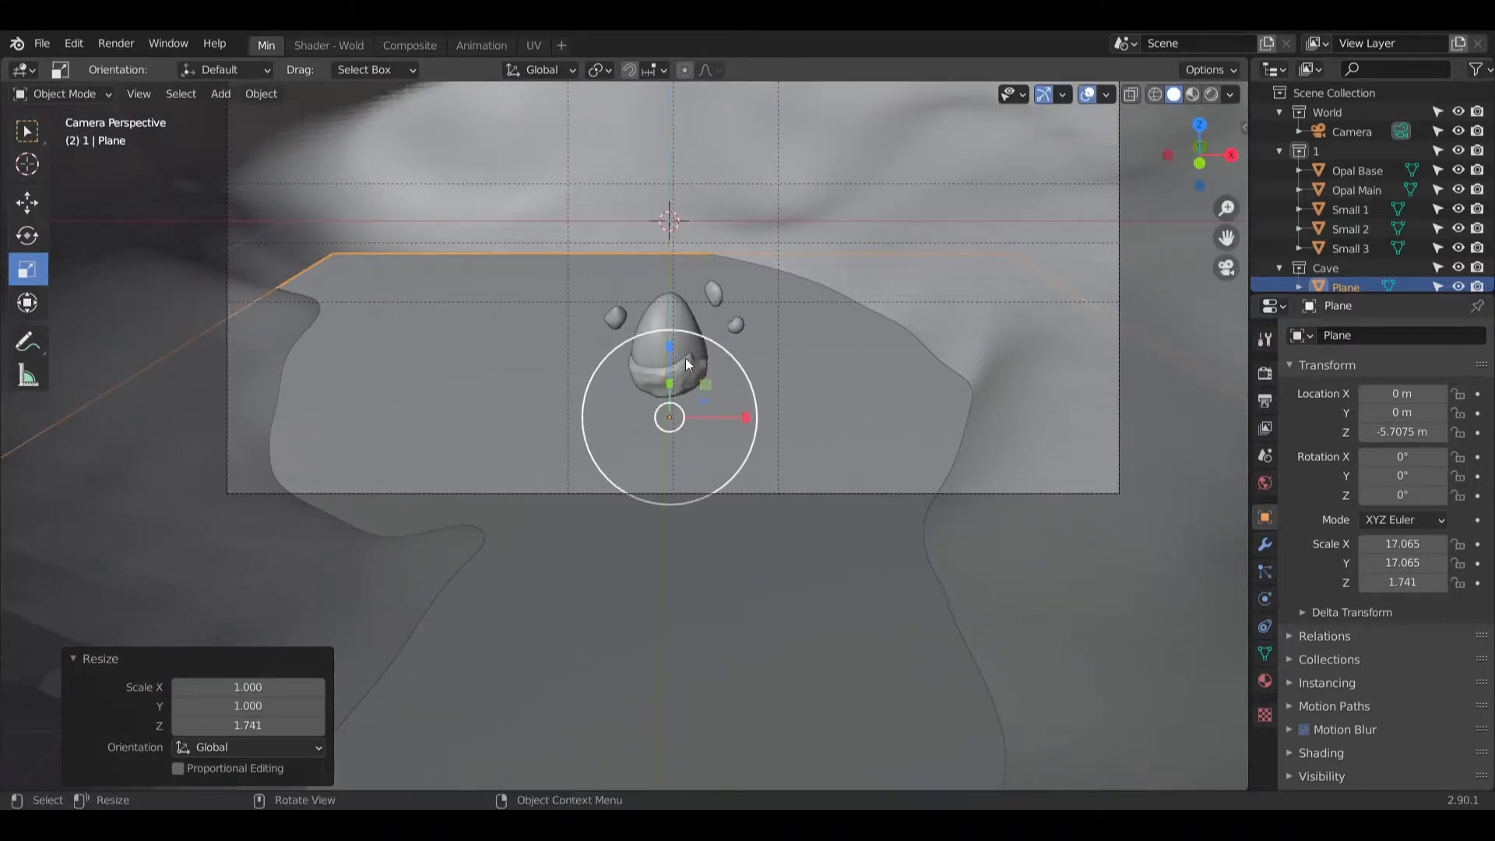
pyautogui.moveTo(685, 359); pyautogui.dragTo(698, 381, button='middle')
pyautogui.keyDown('shift'); pyautogui.moveTo(672, 632); pyautogui.dragTo(693, 557, button='middle'); pyautogui.keyUp('shift')
pyautogui.moveTo(665, 548); pyautogui.dragTo(688, 541)
pyautogui.press('KP_0')
pyautogui.keyDown('shift'); pyautogui.moveTo(797, 363); pyautogui.dragTo(770, 544, button='middle'); pyautogui.keyUp('shift')
pyautogui.scroll(-1, 766, 501)
pyautogui.scroll(2, 766, 508)
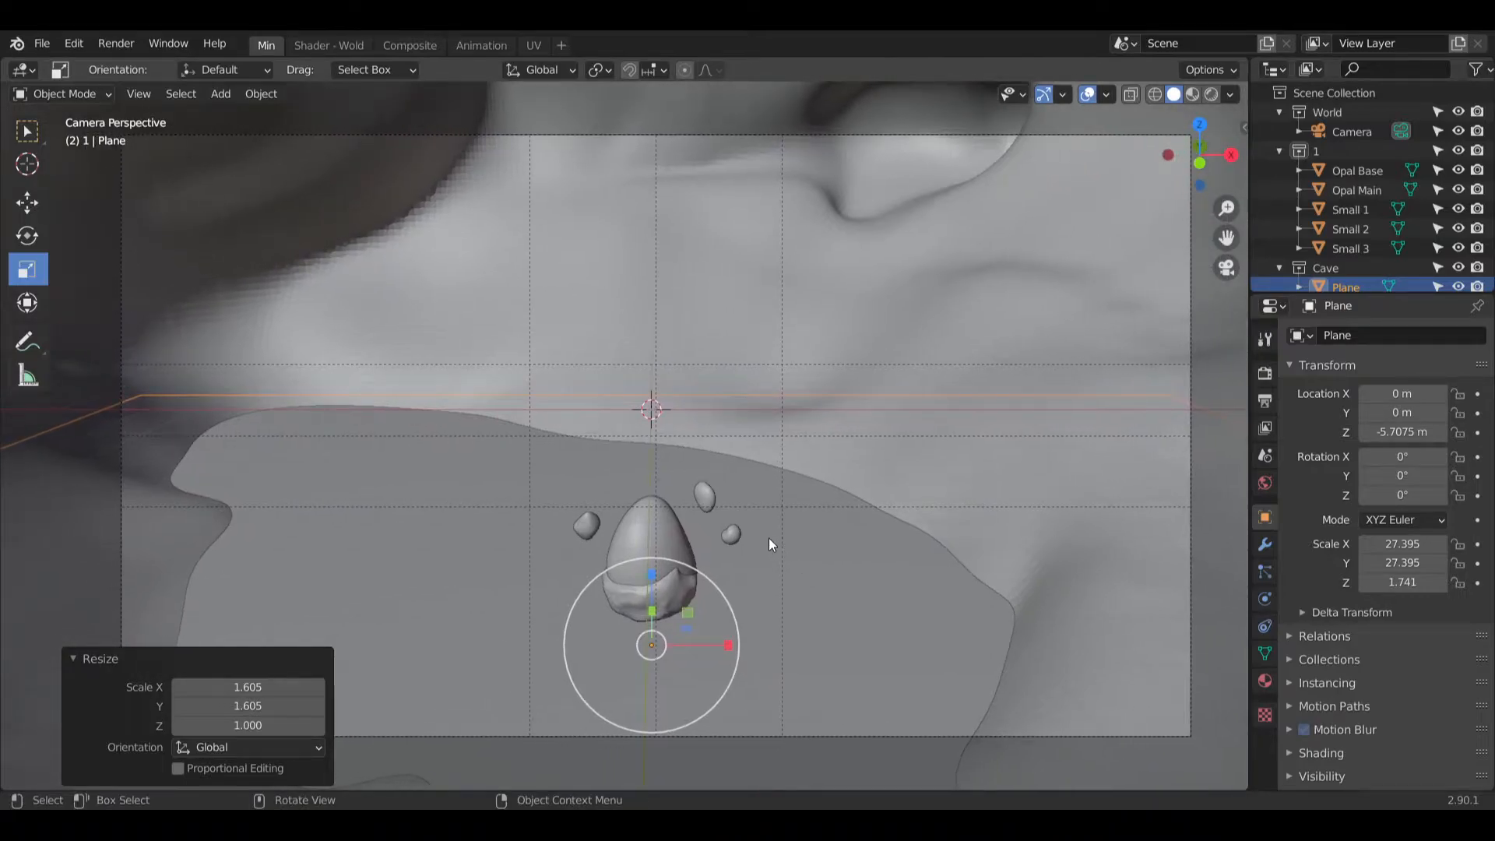
# Step: Apply smooth shading to the cave Sphere
pyautogui.click(557, 332)
pyautogui.rightClick(516, 269)
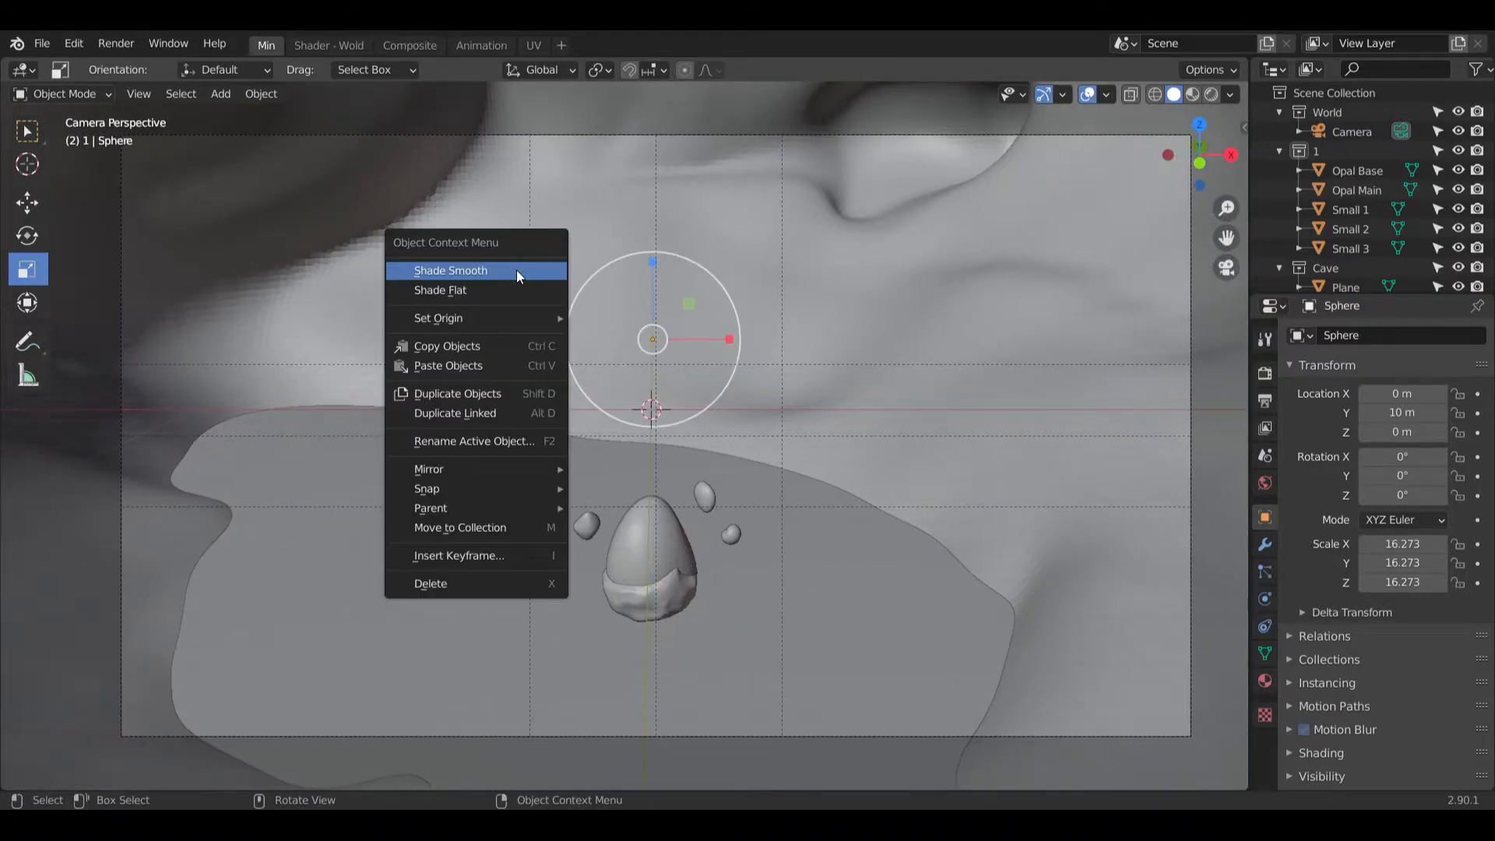
pyautogui.click(516, 269)
# Step: Unlink the spruit_sunrise_2k HDR image from the world's Environment Texture node and switch the viewport to rendered shading
pyautogui.click(869, 568)
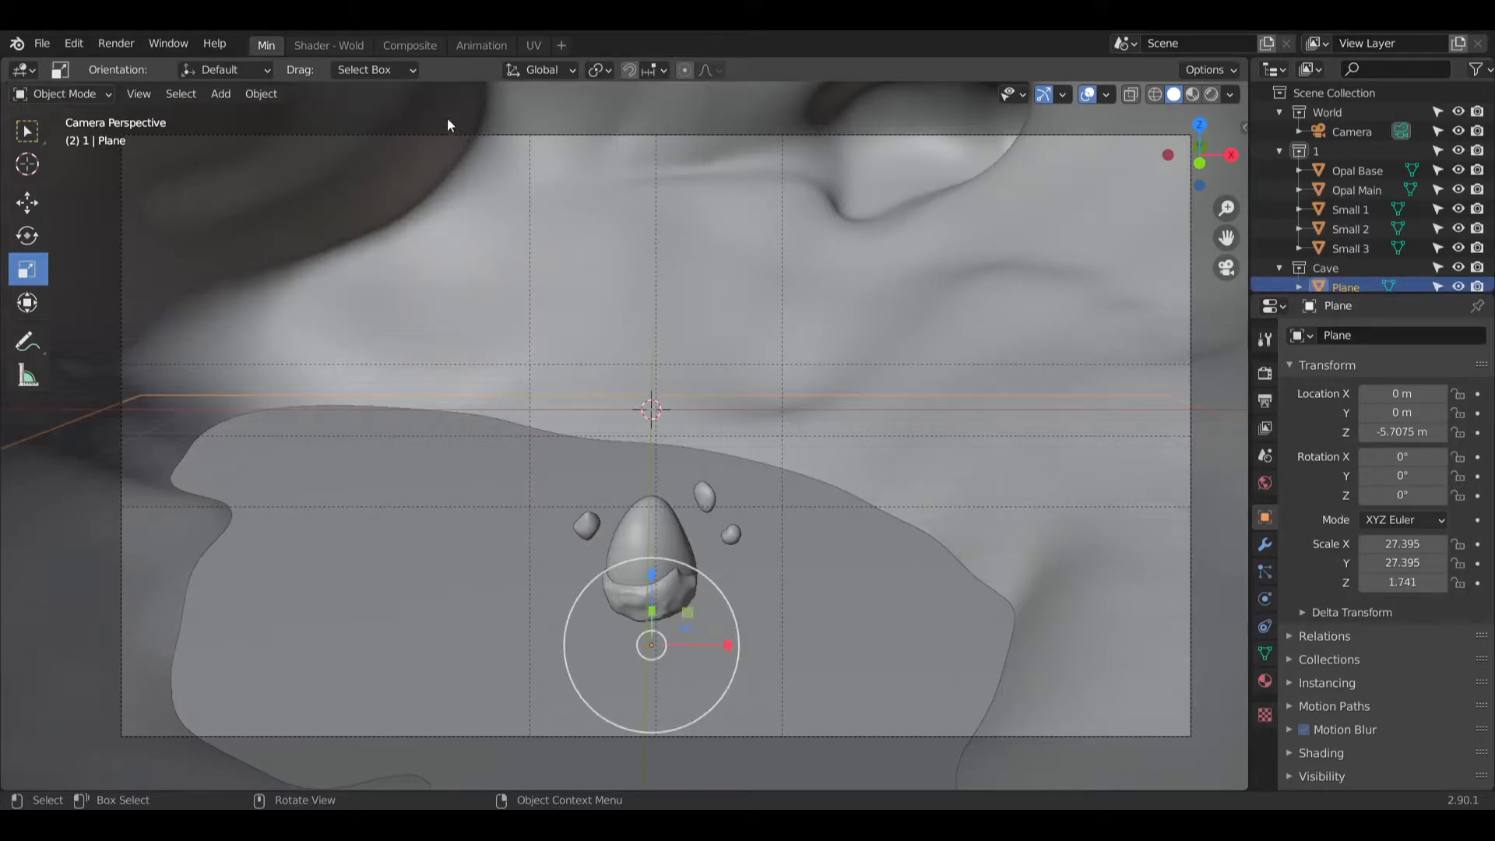
pyautogui.click(312, 47)
pyautogui.moveTo(626, 589)
pyautogui.keyDown('shift'); pyautogui.mouseDown(button='middle')
pyautogui.moveTo(654, 558)
pyautogui.moveTo(643, 592)
pyautogui.mouseUp(button='middle'); pyautogui.keyUp('shift')
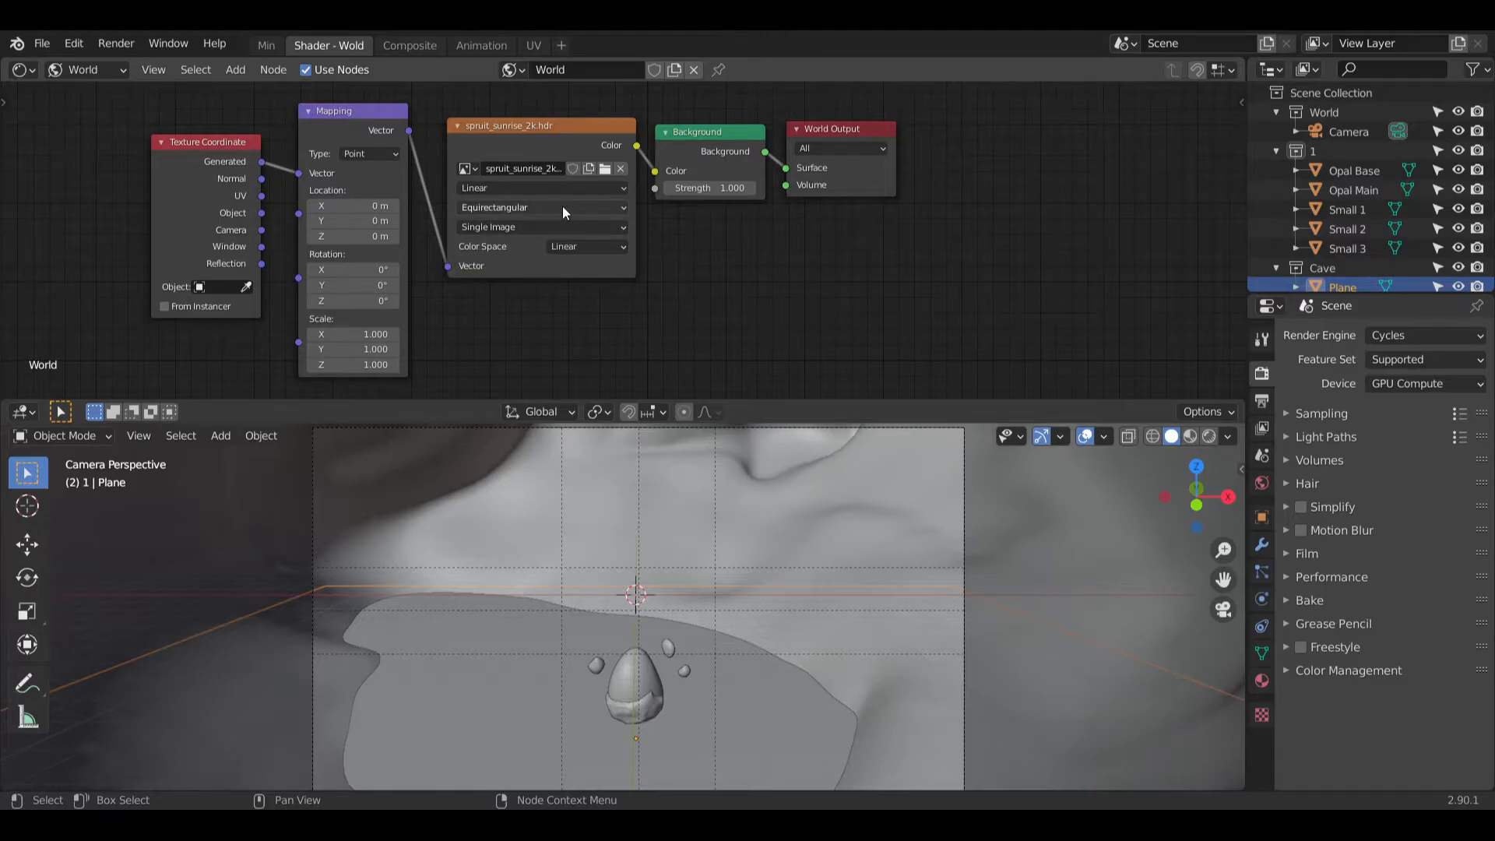
pyautogui.click(621, 168)
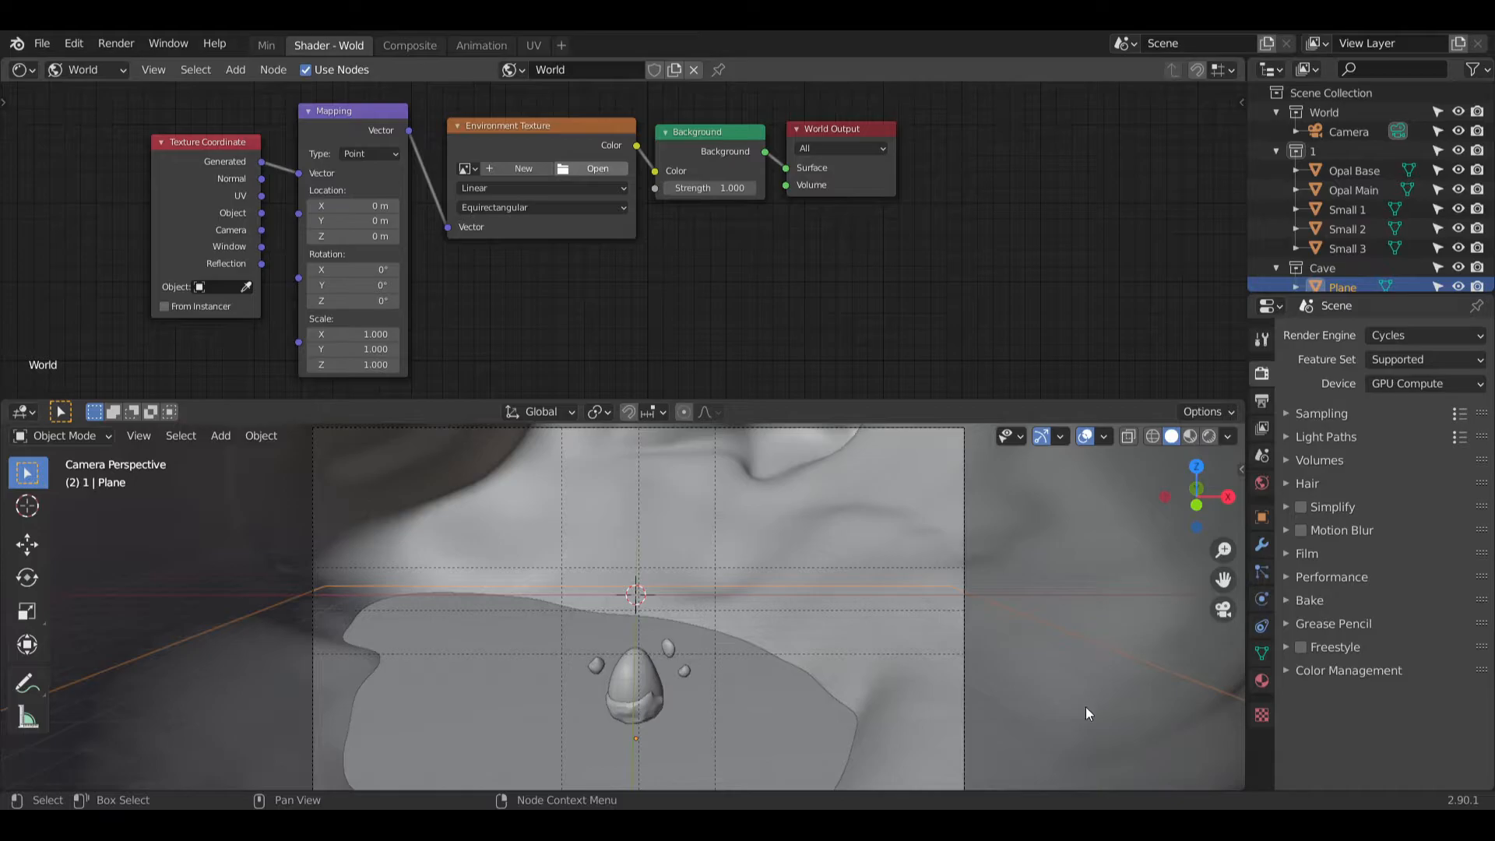
pyautogui.click(1207, 436)
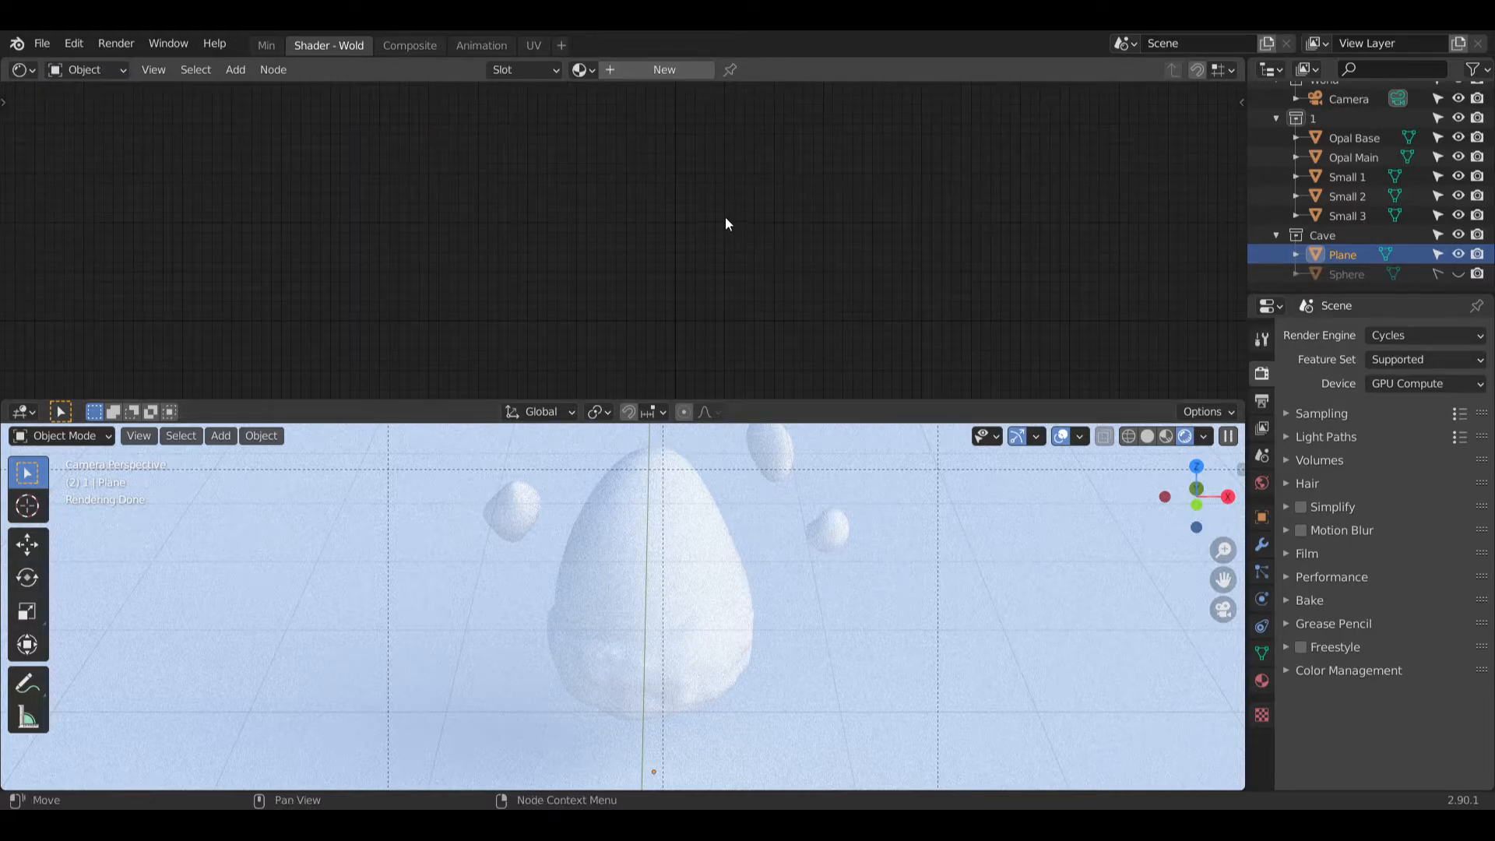
# Step: Create a new material for the plane and delete its Principled BSDF node
pyautogui.click(646, 70)
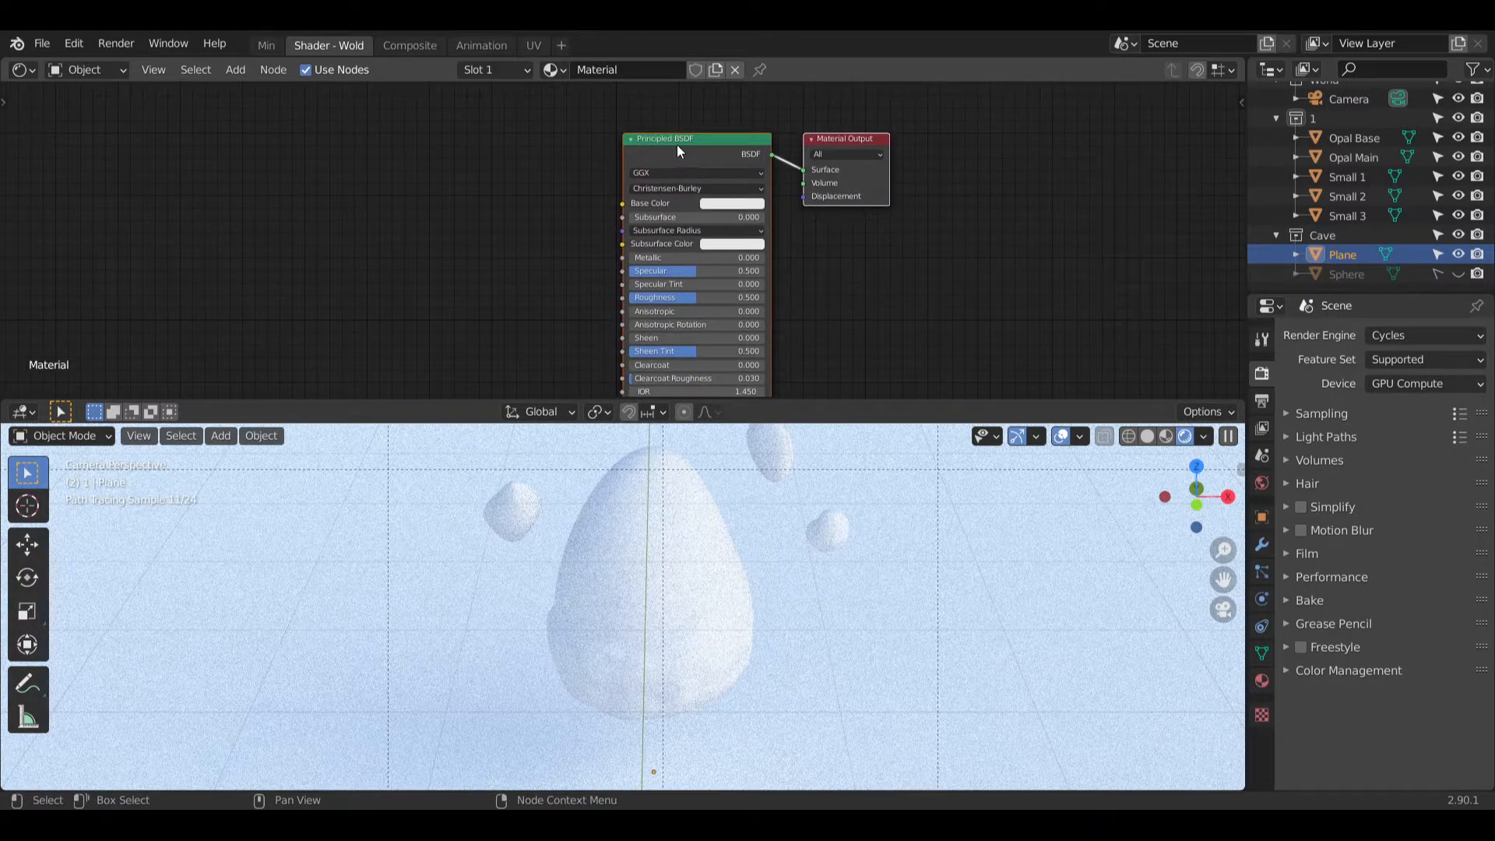
pyautogui.click(674, 140)
pyautogui.press('x')
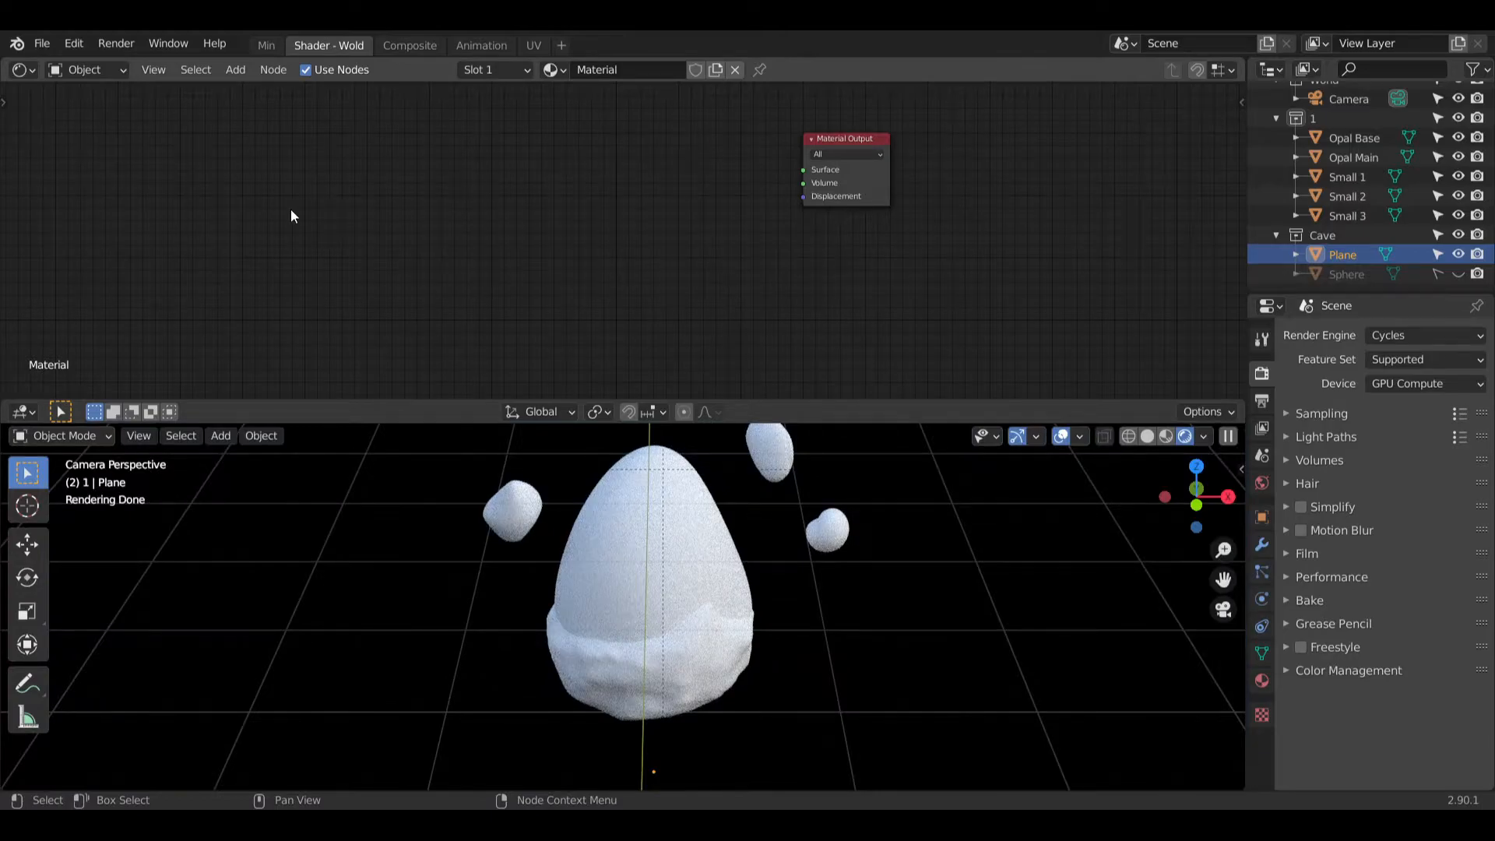
# Step: Add a Glass BSDF node and connect it to the Surface input of the Material Output
pyautogui.click(236, 69)
pyautogui.moveTo(298, 140)
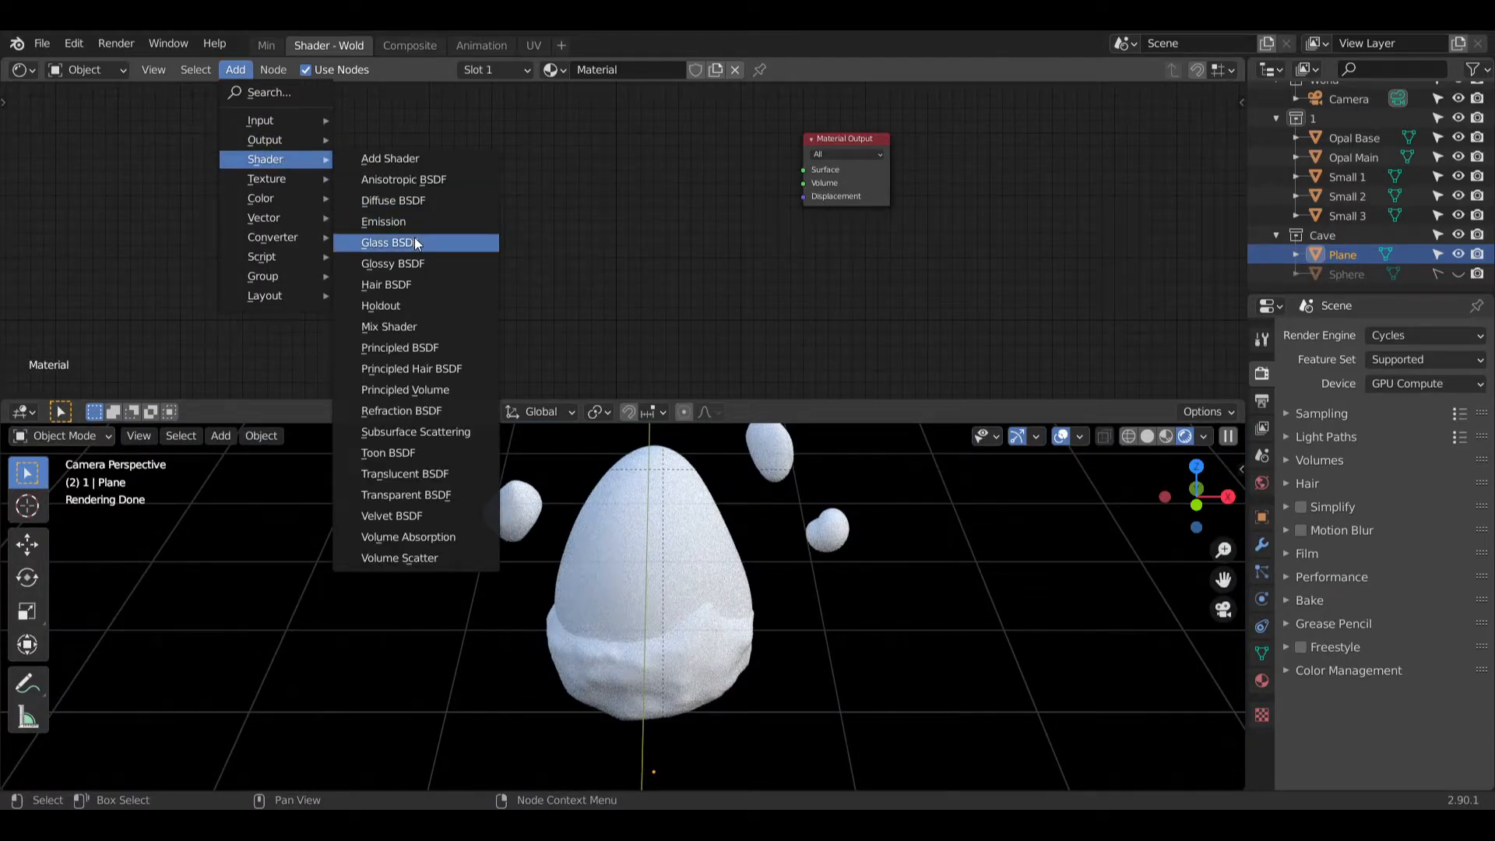
pyautogui.click(389, 242)
pyautogui.click(777, 157)
pyautogui.moveTo(774, 153); pyautogui.dragTo(825, 177)
pyautogui.moveTo(722, 138); pyautogui.dragTo(718, 147)
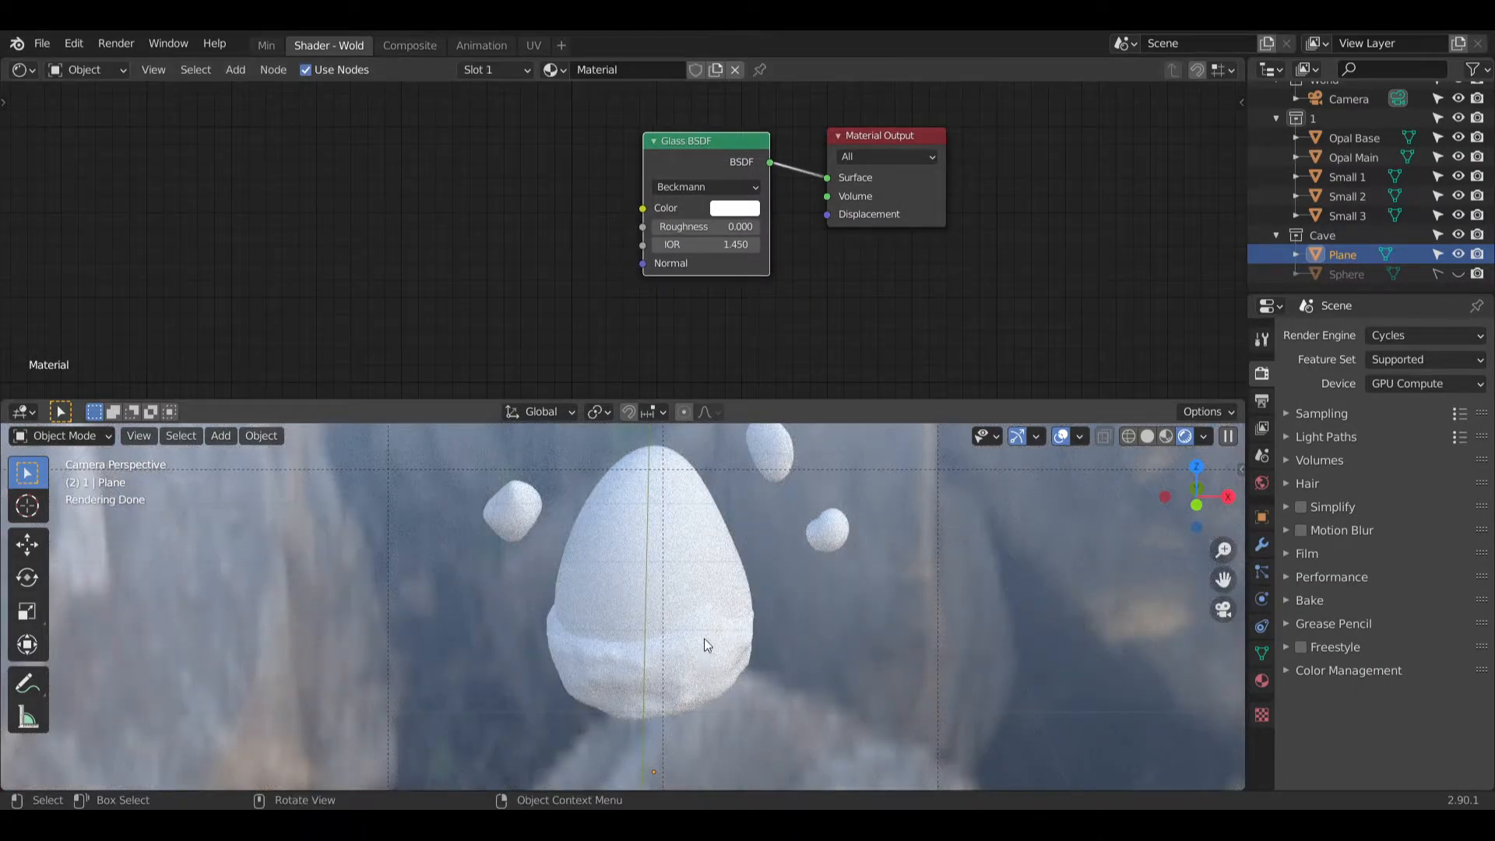
# Step: Set the Glass BSDF roughness to 0.100 and its IOR to 1.333
pyautogui.scroll(-5, 704, 639)
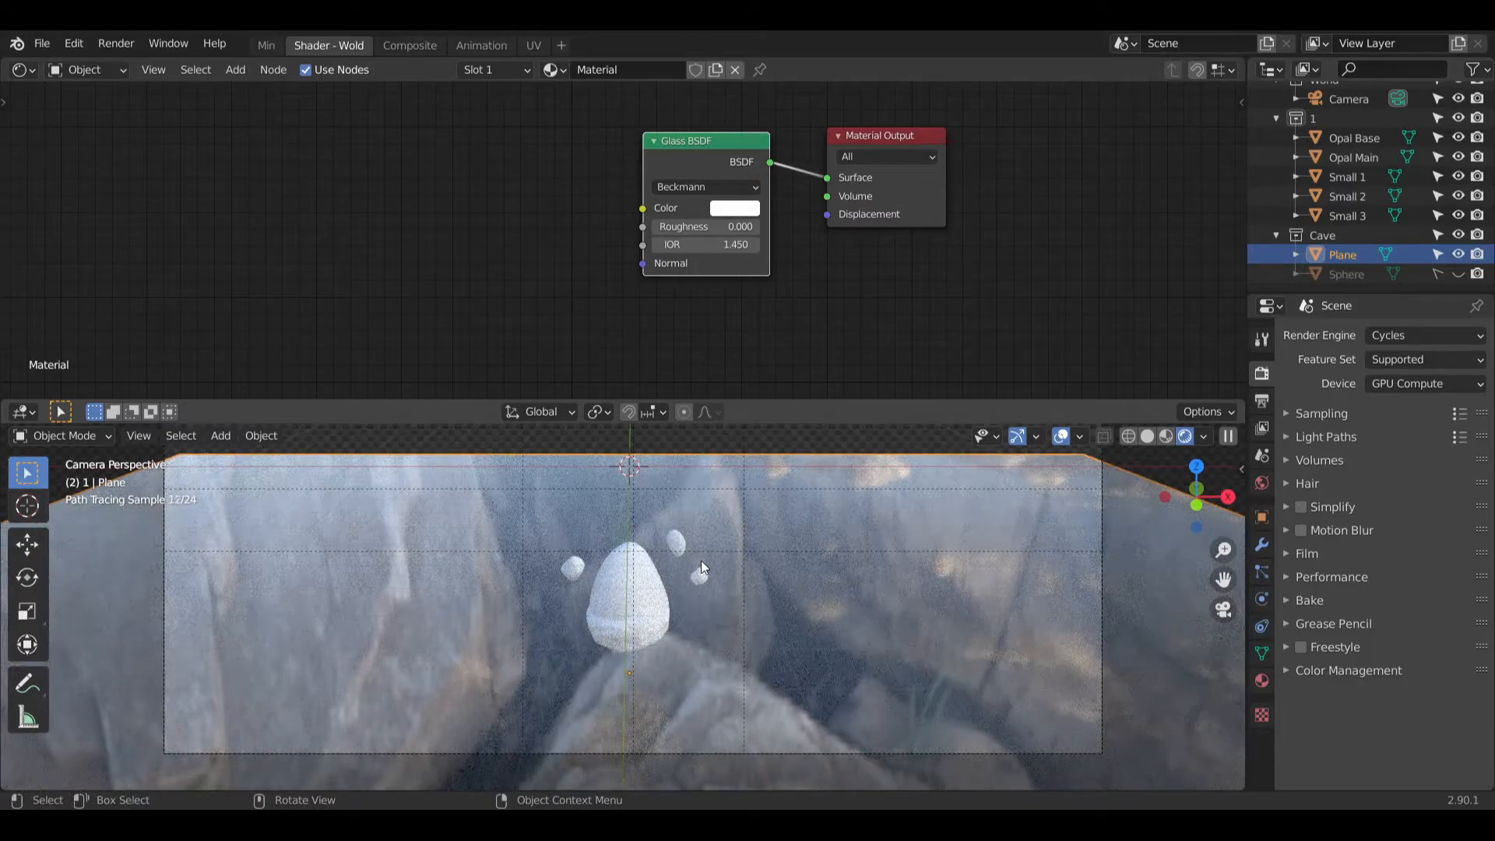
pyautogui.scroll(2, 701, 559)
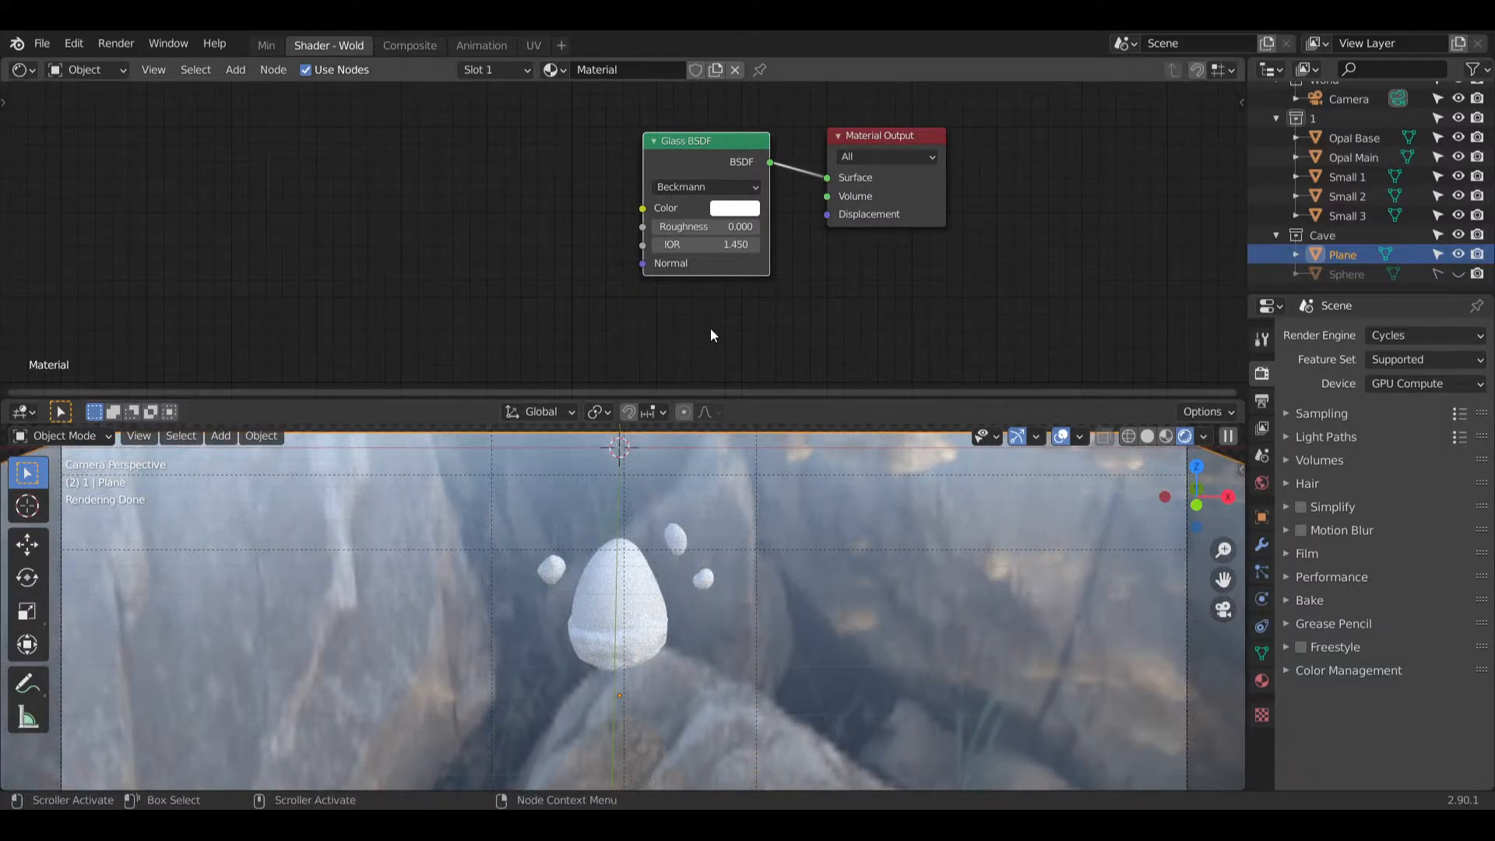
pyautogui.moveTo(732, 312); pyautogui.dragTo(739, 312, button='middle')
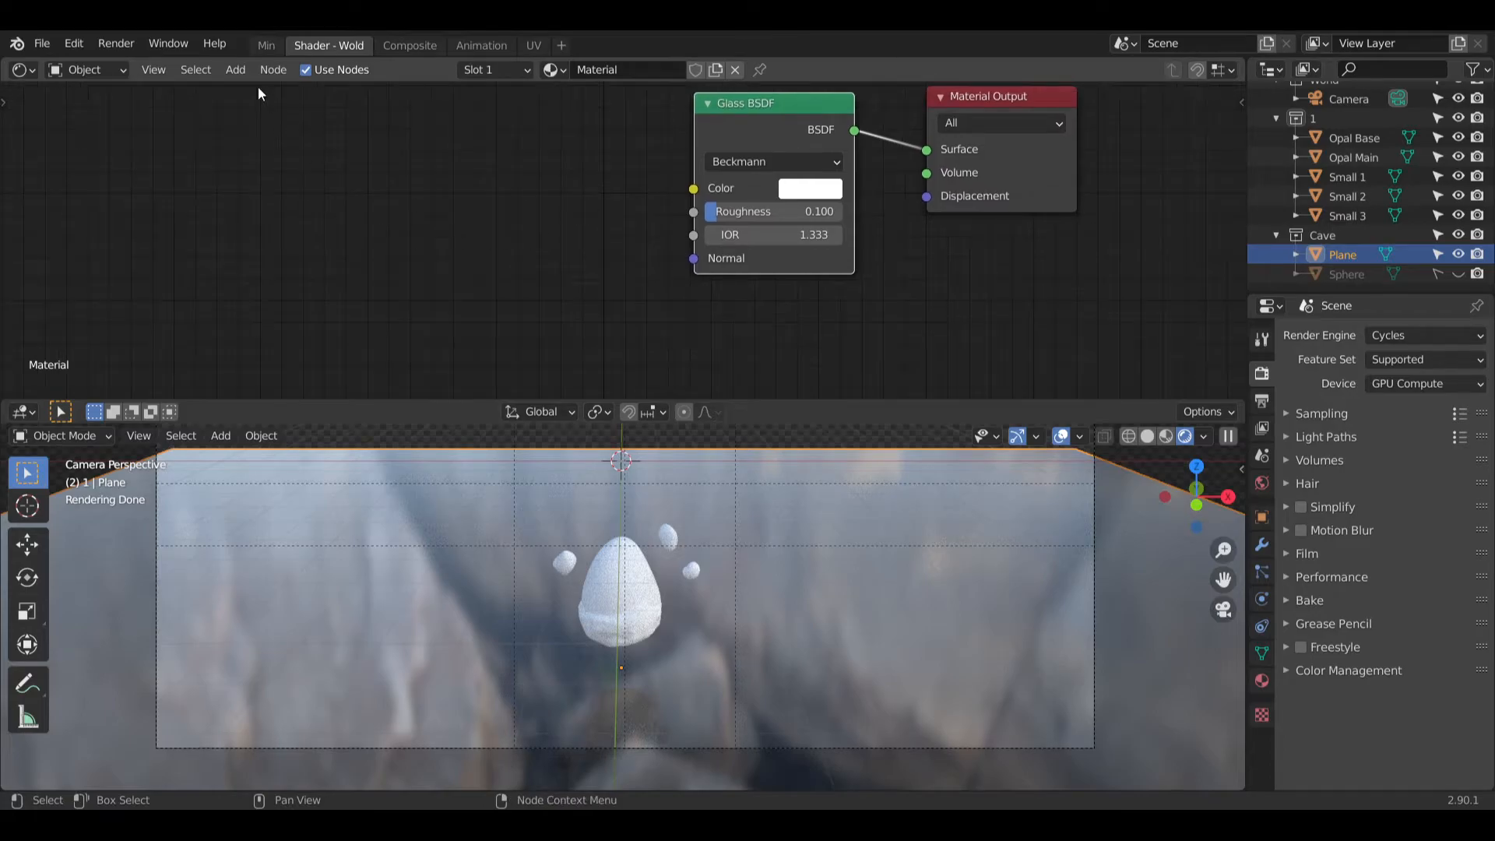
# Step: Add a ColorRamp node feeding the Glass BSDF's Color, with a pale green first stop
pyautogui.click(235, 69)
pyautogui.moveTo(279, 127)
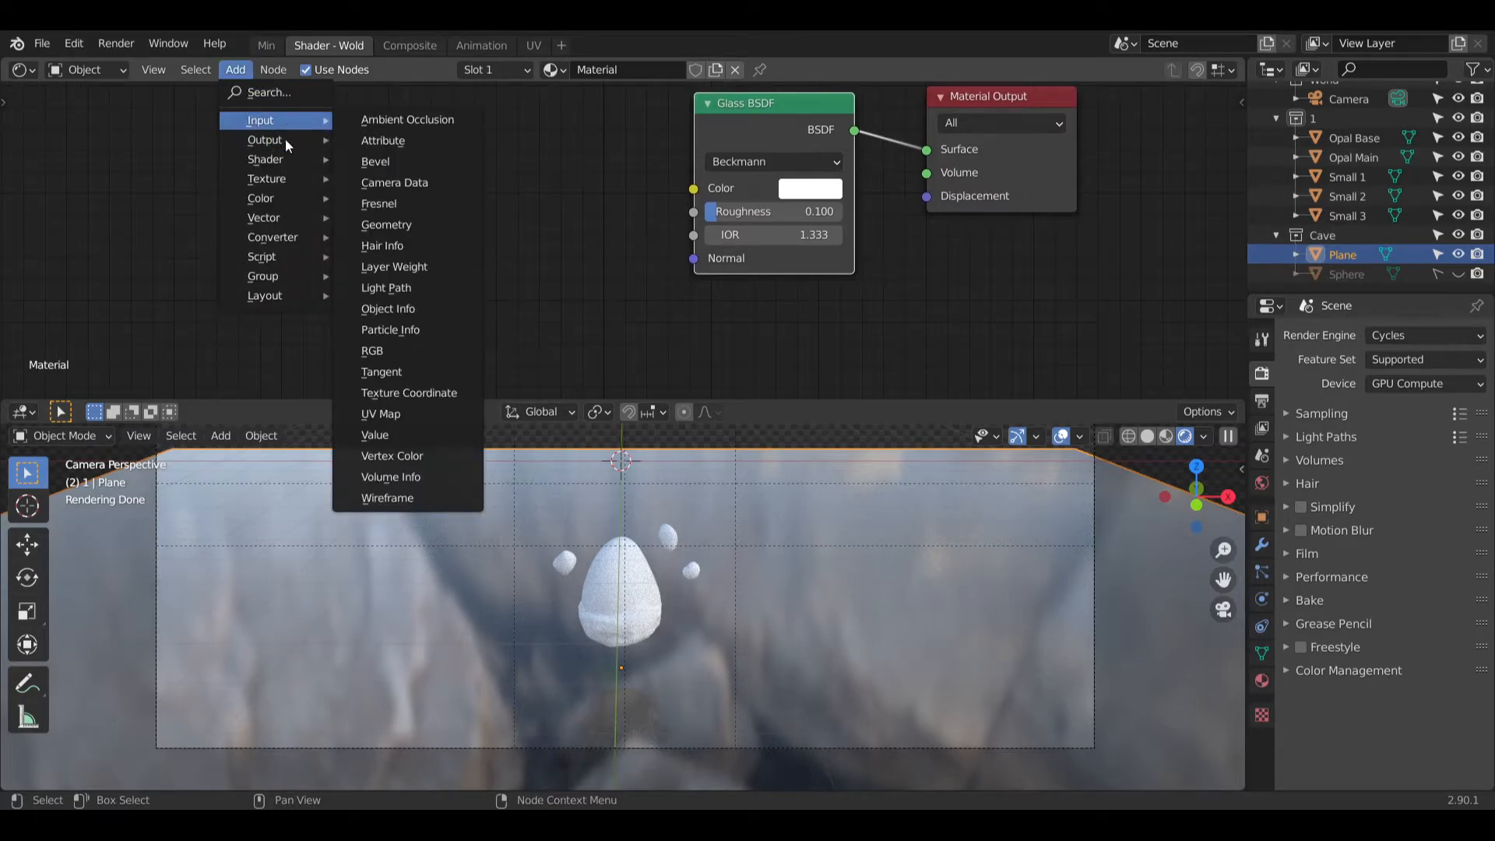
pyautogui.moveTo(283, 242)
pyautogui.click(409, 292)
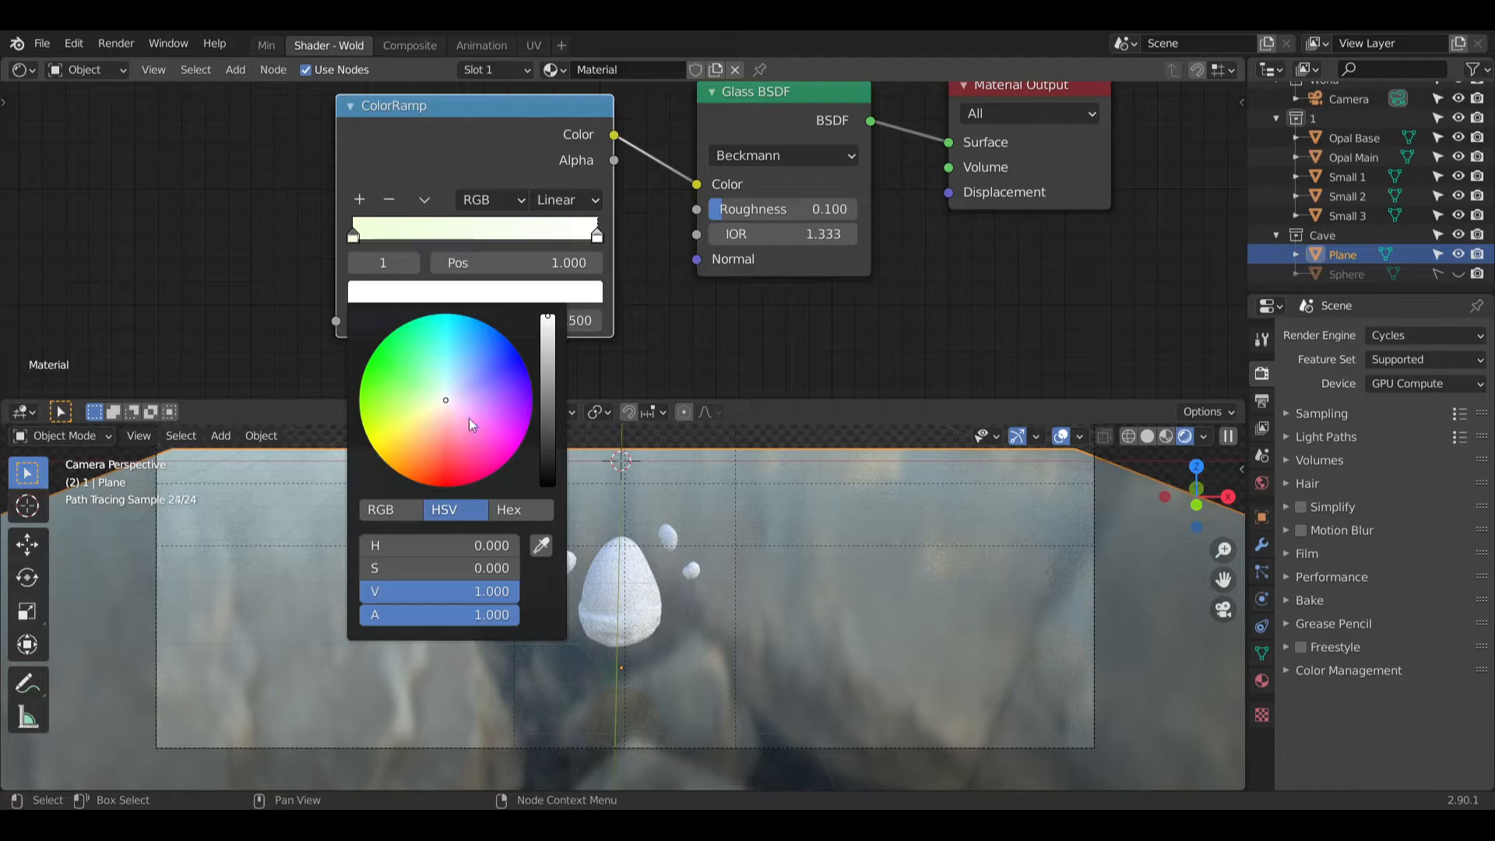
# Step: Make the ColorRamp's end stop pale blue and set its color mode to HSV
pyautogui.moveTo(447, 400); pyautogui.dragTo(454, 384)
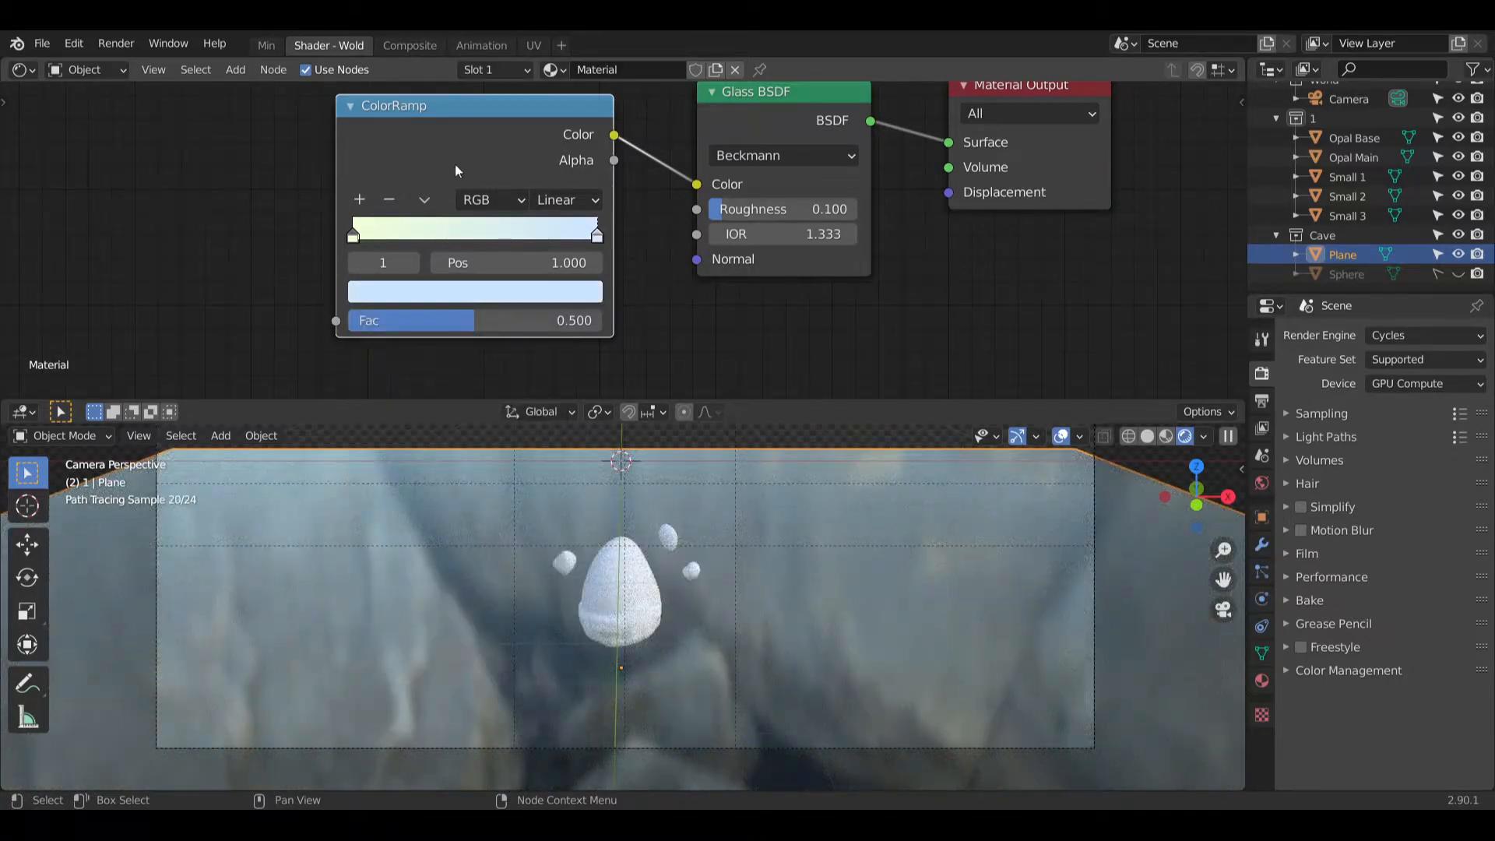
pyautogui.click(506, 199)
pyautogui.click(501, 254)
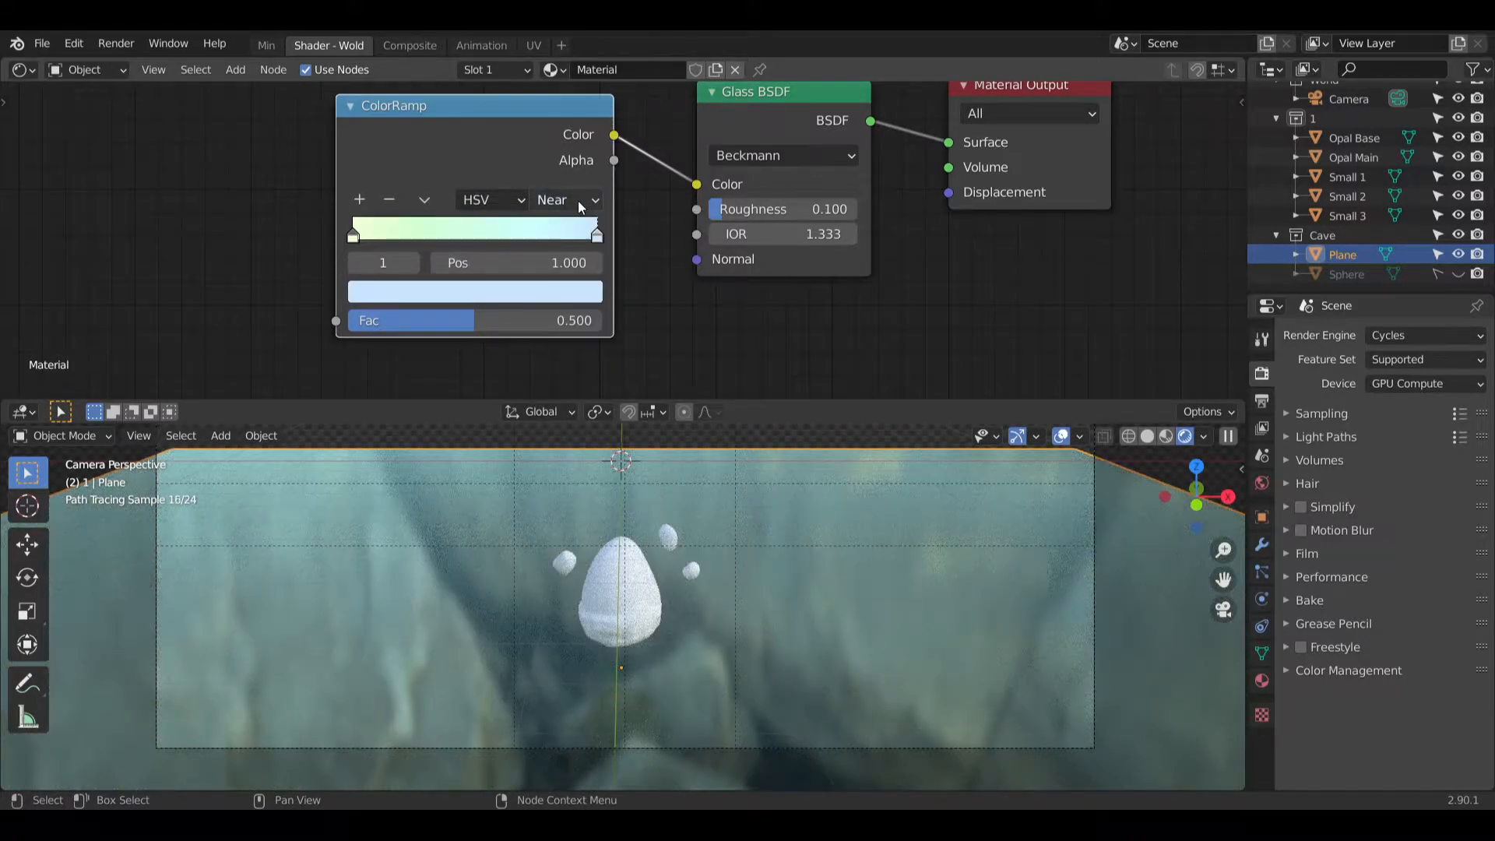
# Step: Add a 2D Noise Texture node and connect its Fac output to the ColorRamp's Fac input
pyautogui.moveTo(639, 323); pyautogui.dragTo(707, 294, button='middle')
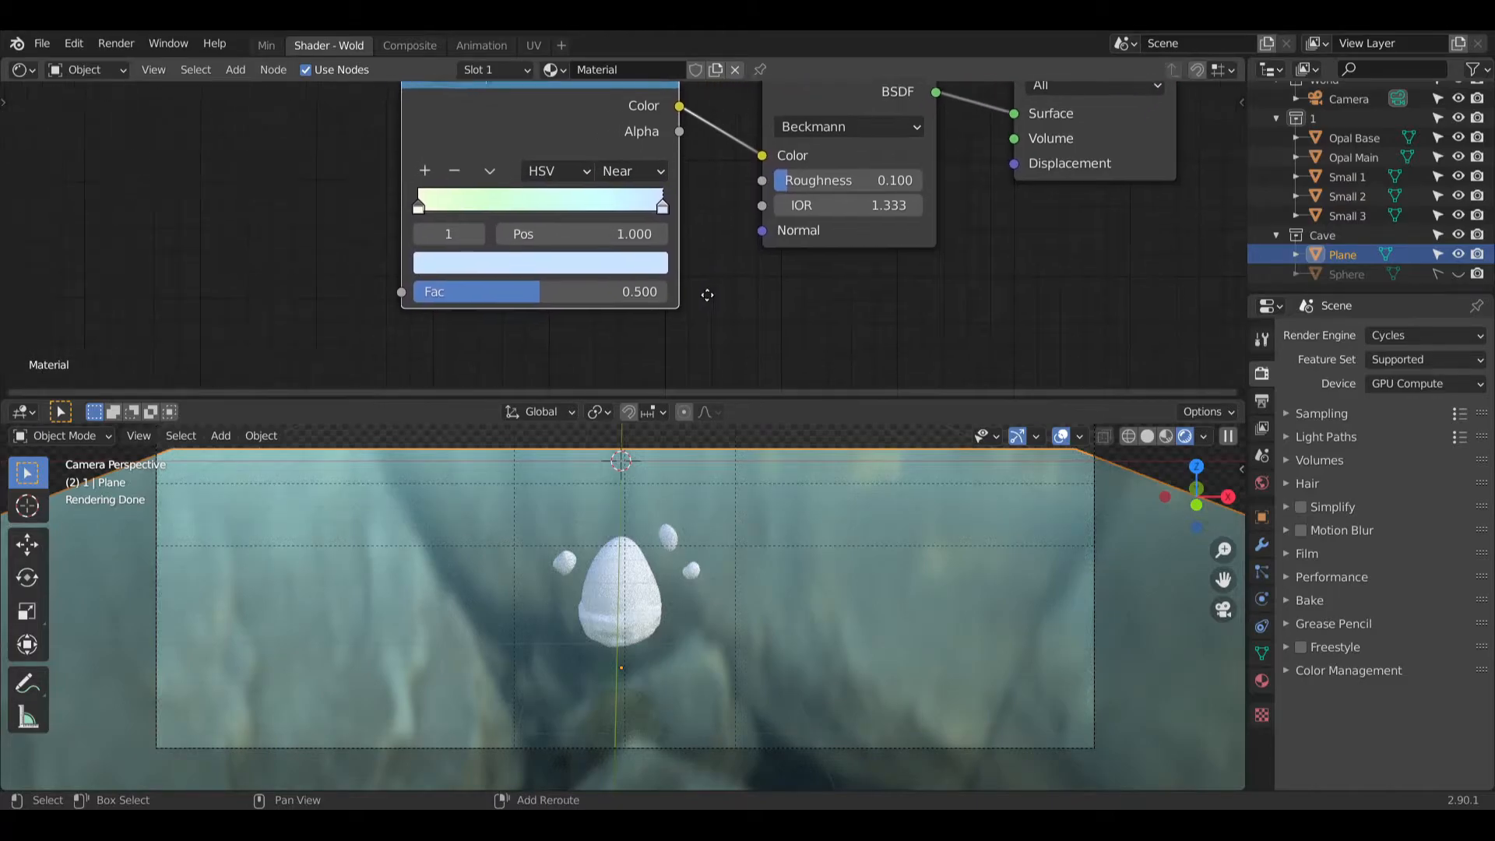
pyautogui.moveTo(675, 232); pyautogui.dragTo(760, 297, button='middle')
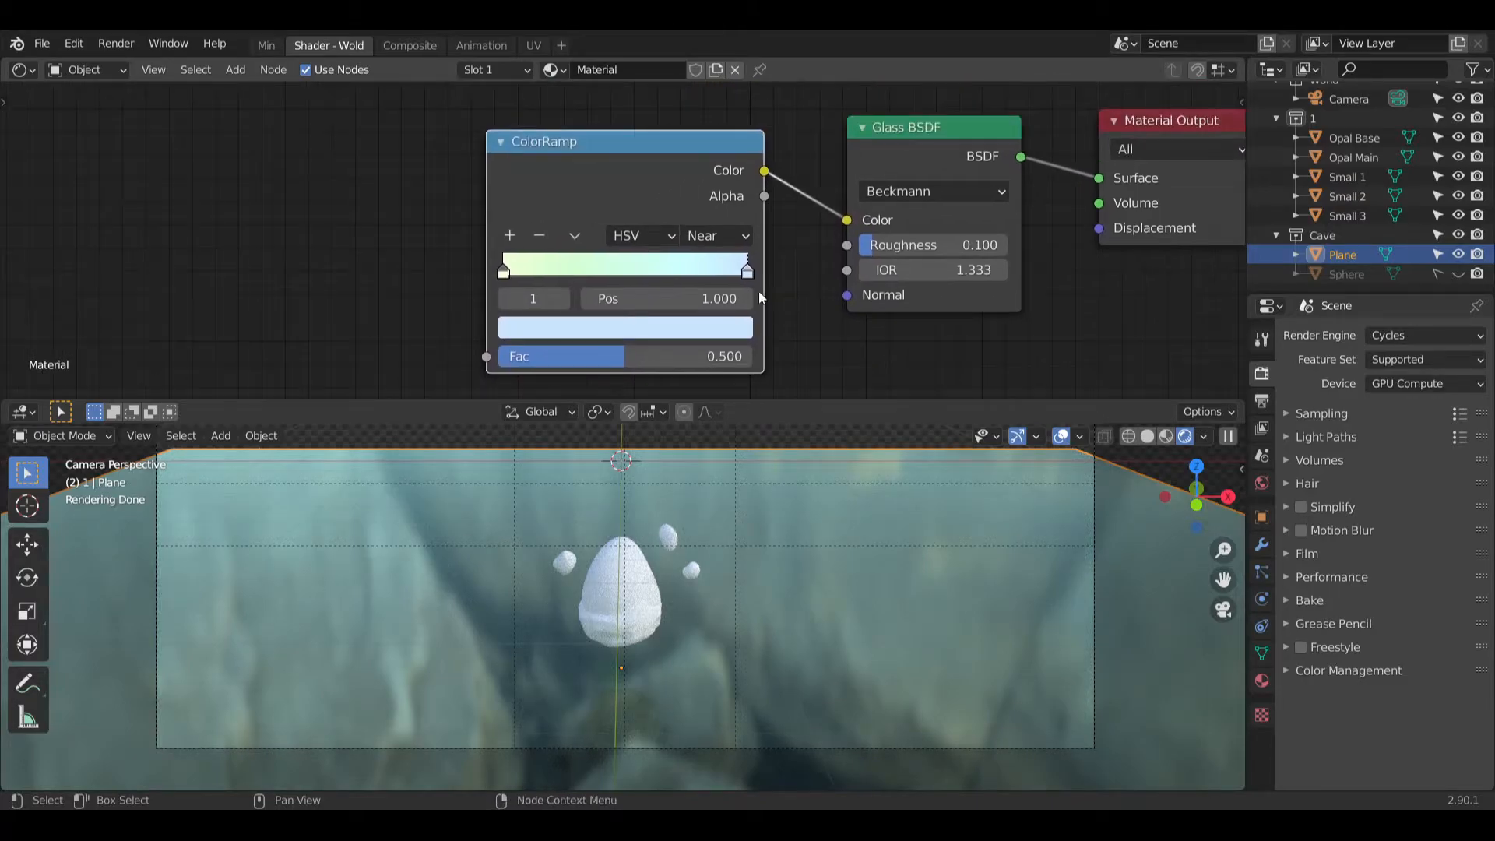
pyautogui.click(235, 69)
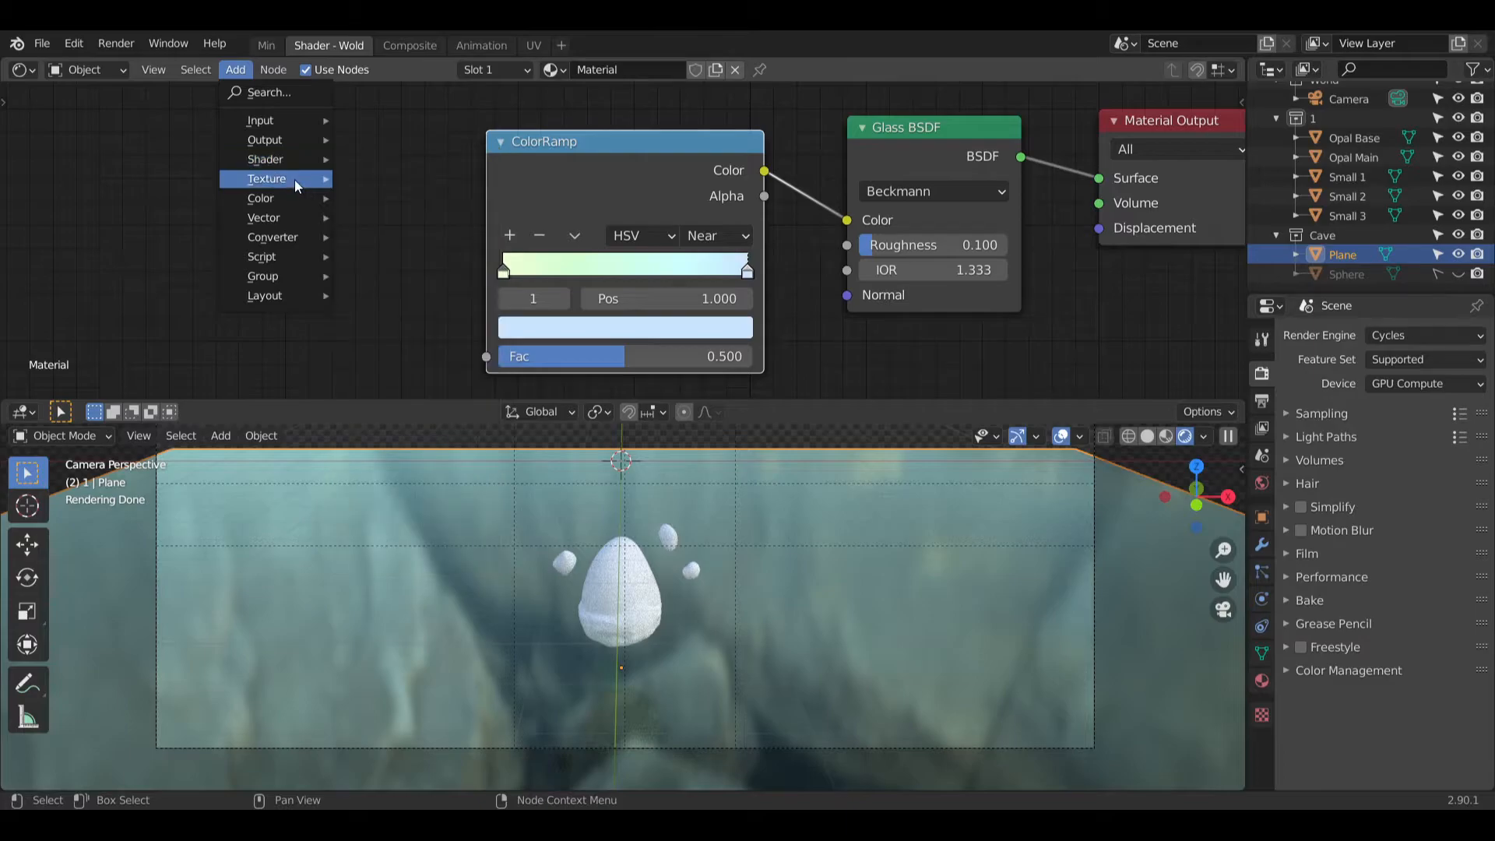
pyautogui.moveTo(295, 180)
pyautogui.click(420, 348)
pyautogui.click(281, 267)
pyautogui.moveTo(448, 295); pyautogui.dragTo(449, 212, button='middle')
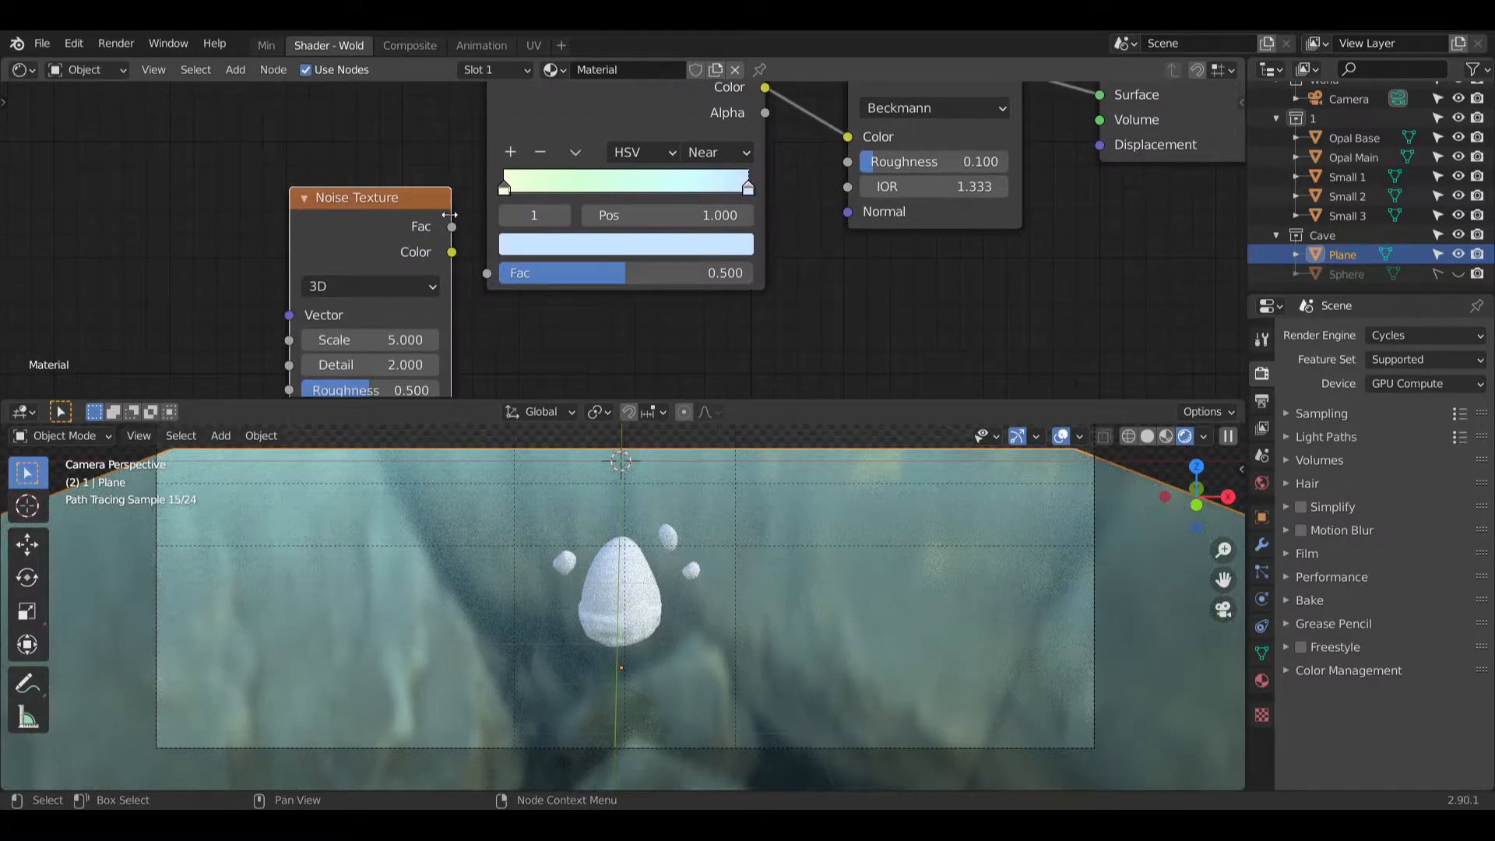
pyautogui.moveTo(450, 252); pyautogui.dragTo(489, 273)
pyautogui.moveTo(489, 273); pyautogui.dragTo(524, 240, button='middle')
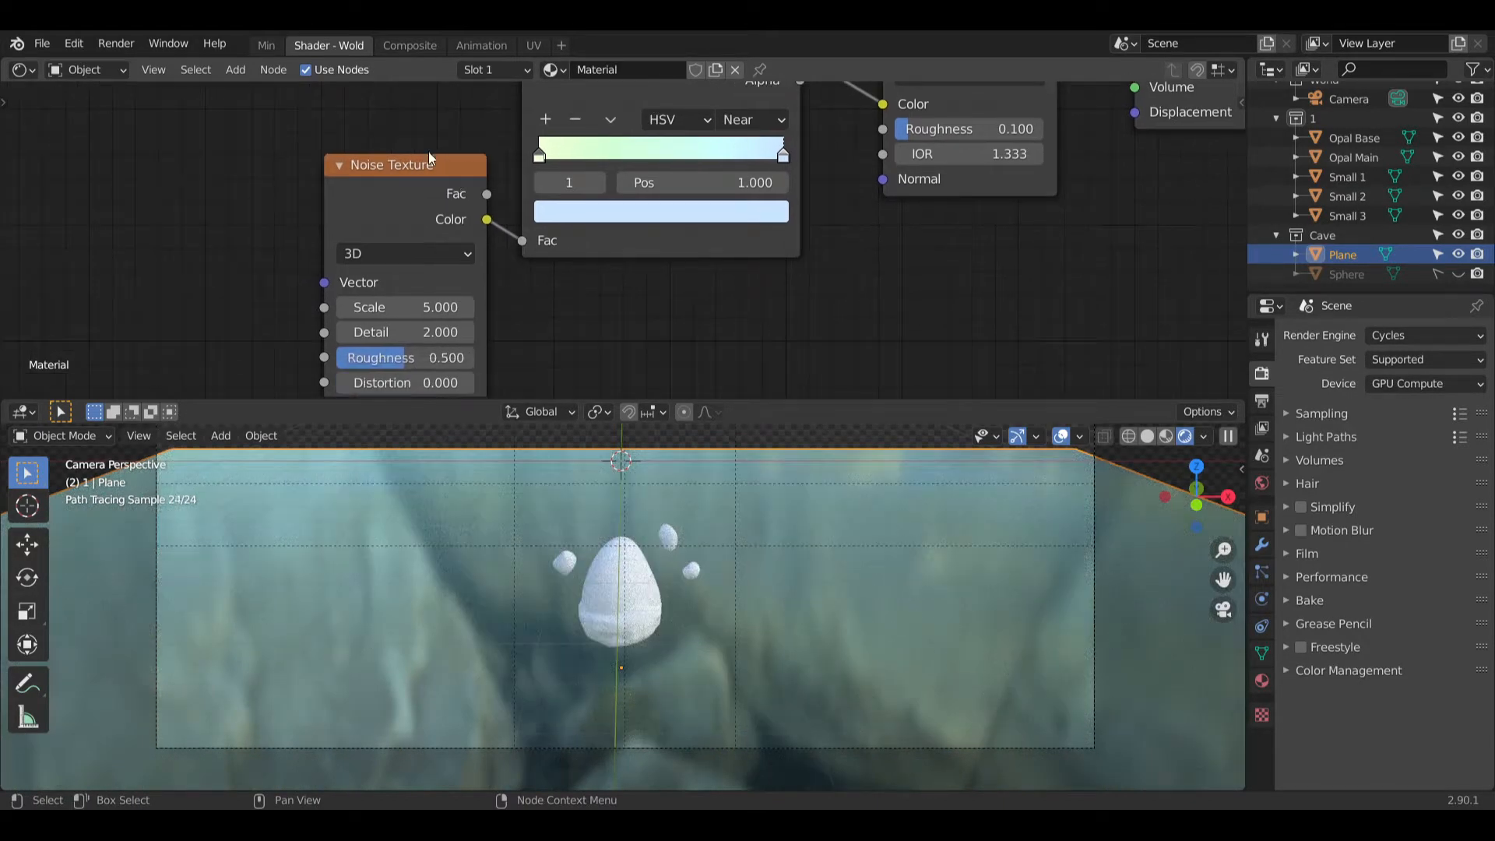
pyautogui.moveTo(422, 167); pyautogui.dragTo(526, 244)
pyautogui.scroll(5, 693, 537)
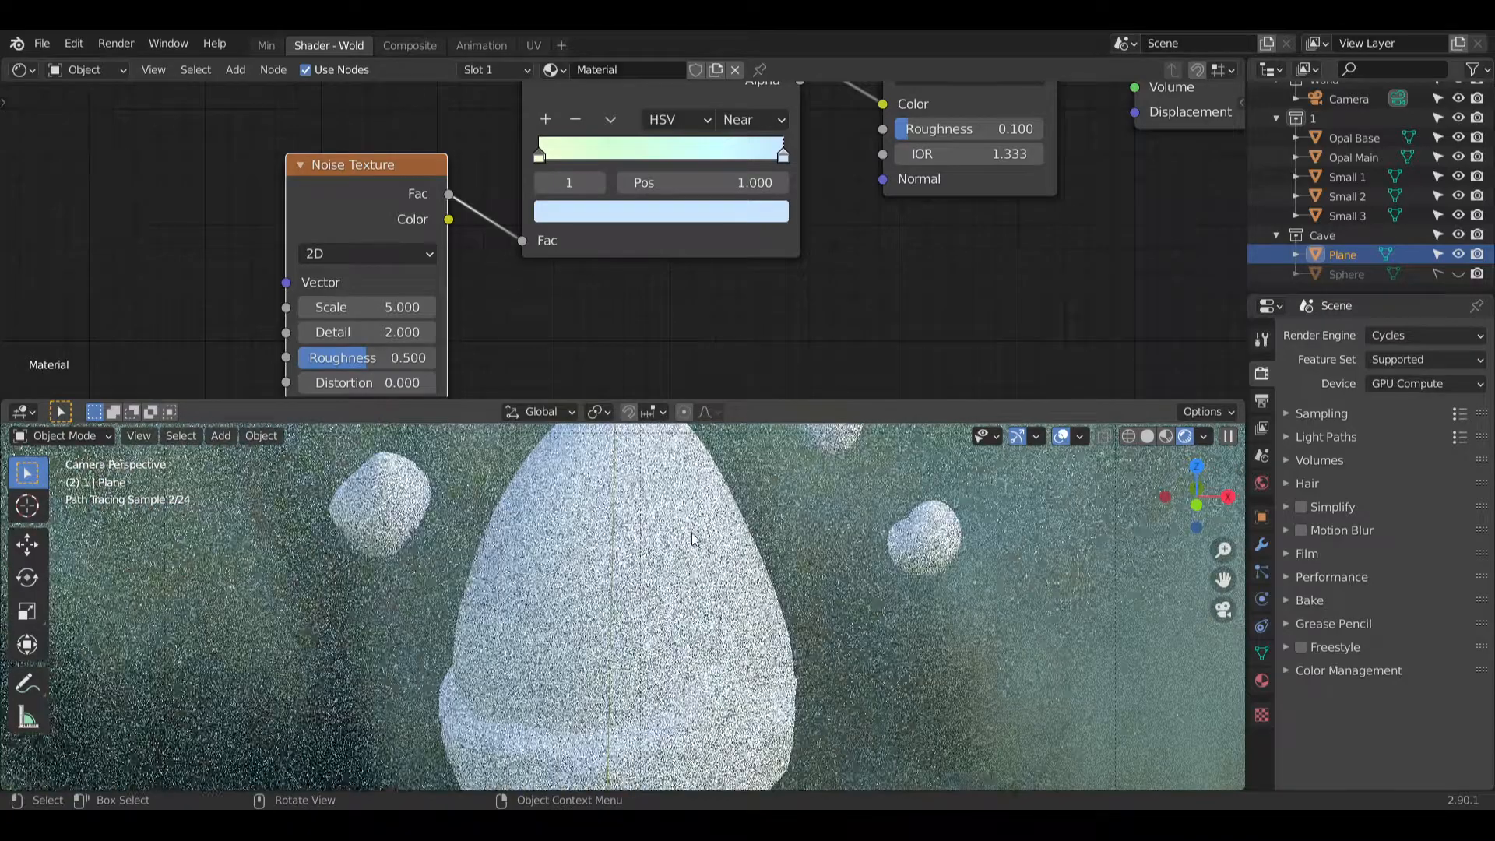
pyautogui.scroll(-5, 692, 538)
# Step: Create a new material for the Opal Main object
pyautogui.click(680, 578)
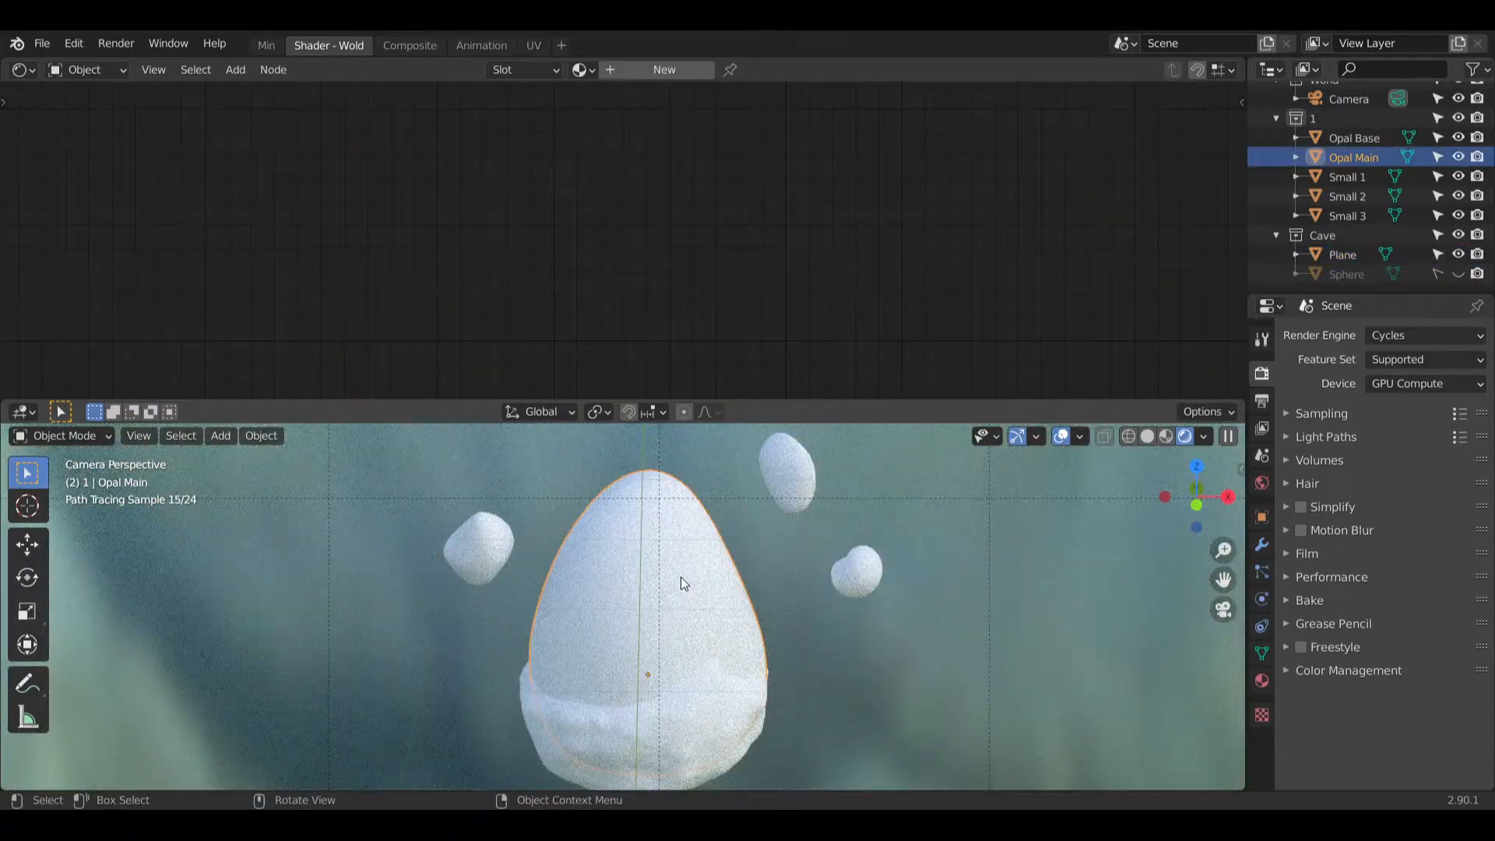
pyautogui.click(653, 69)
pyautogui.moveTo(713, 248); pyautogui.dragTo(493, 291, button='middle')
pyautogui.scroll(-2, 503, 241)
pyautogui.keyDown('shift'); pyautogui.moveTo(771, 296); pyautogui.dragTo(752, 224, button='middle'); pyautogui.keyUp('shift')
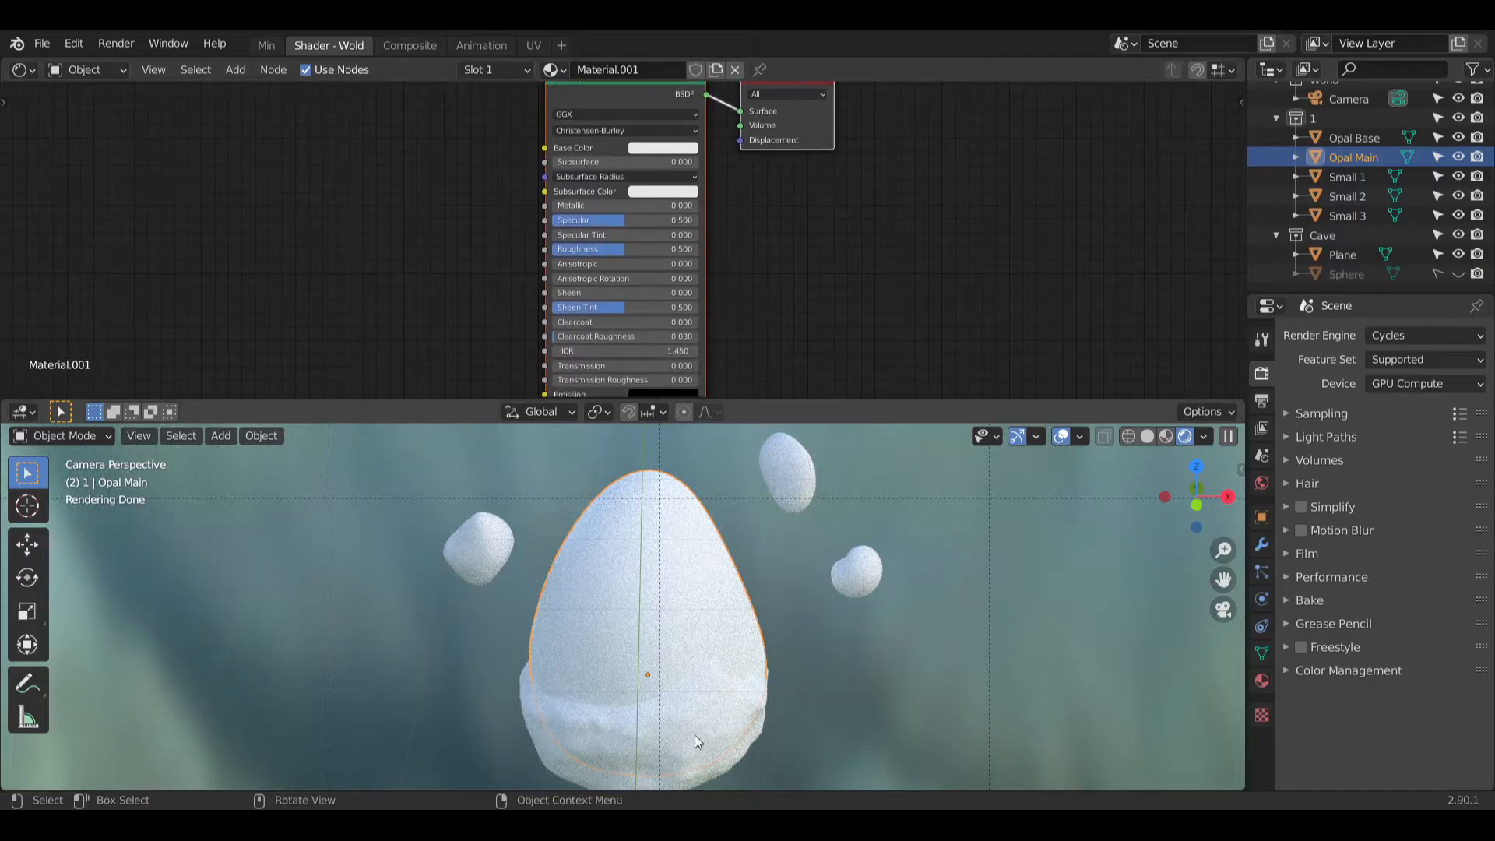
pyautogui.scroll(-3, 672, 738)
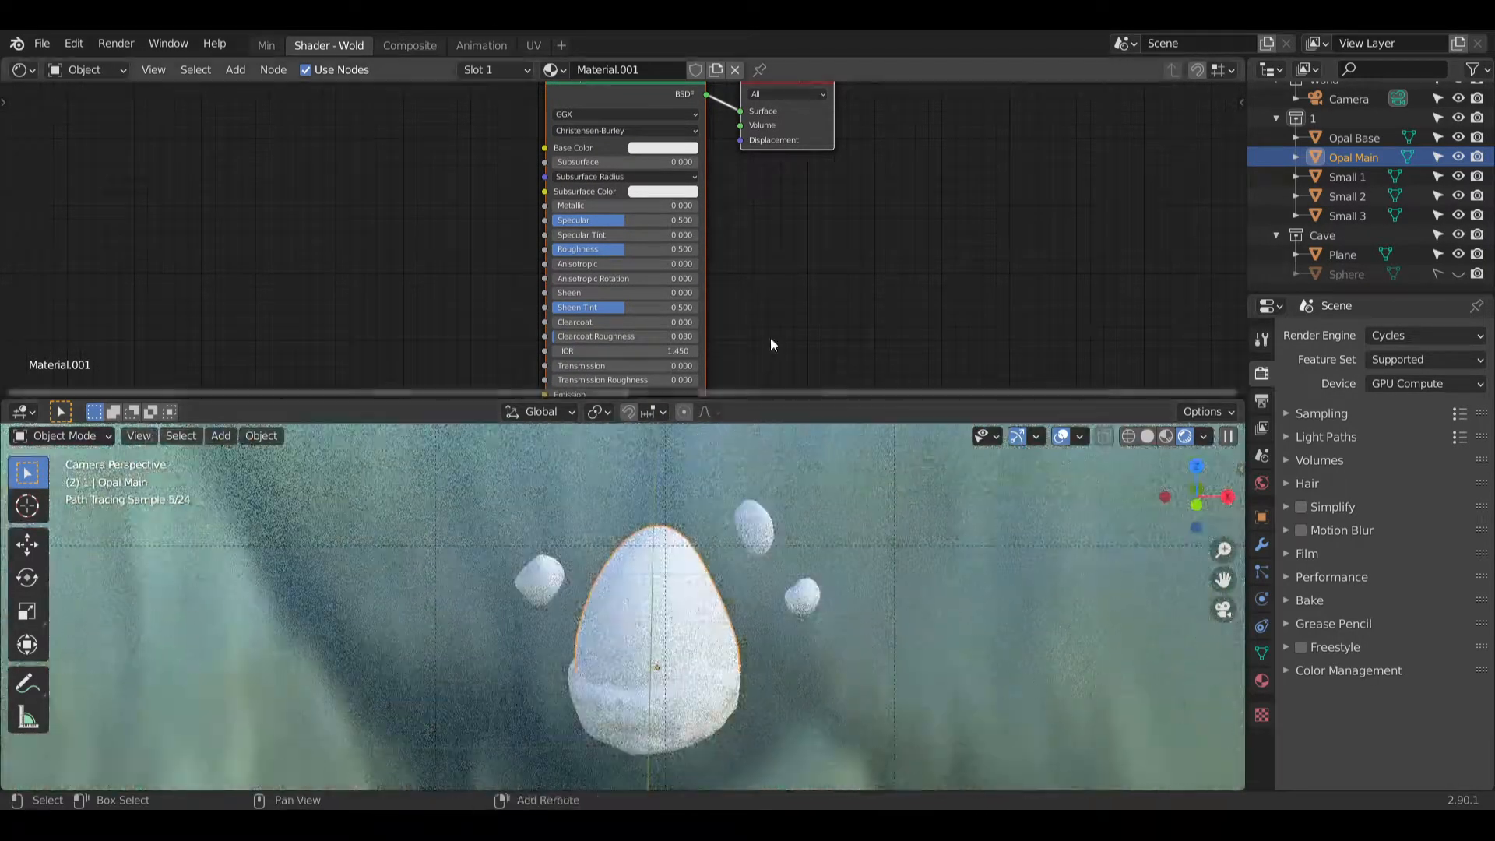
pyautogui.moveTo(749, 214); pyautogui.dragTo(842, 305, button='middle')
pyautogui.scroll(2, 801, 277)
pyautogui.scroll(1, 795, 251)
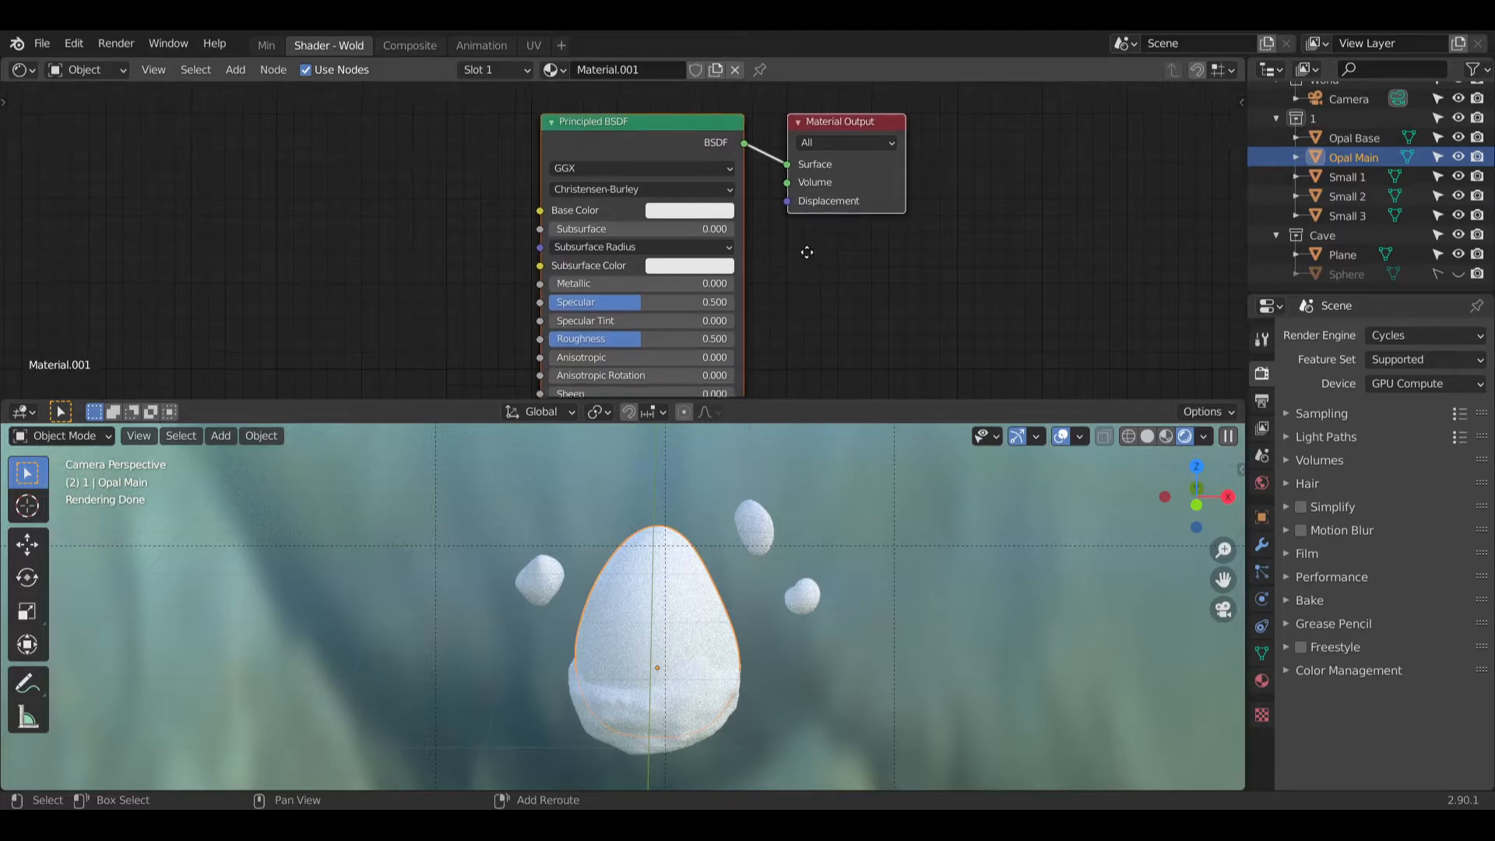
pyautogui.moveTo(804, 242); pyautogui.dragTo(921, 283, button='middle')
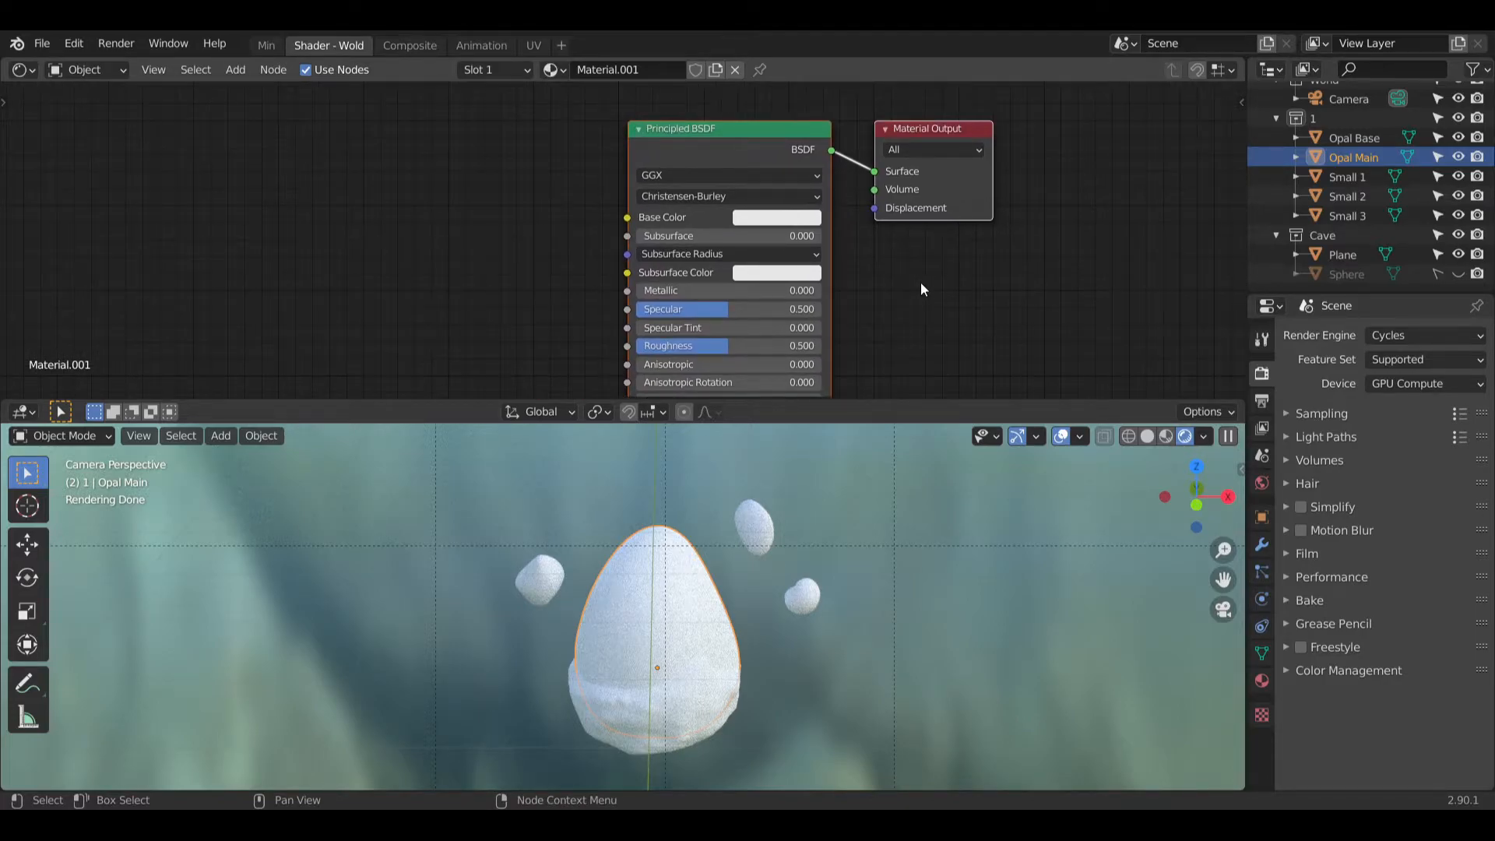
# Step: Move the Principled BSDF and Material Output nodes apart to make room between them
pyautogui.click(920, 282)
pyautogui.moveTo(729, 129); pyautogui.dragTo(507, 118)
pyautogui.moveTo(921, 134); pyautogui.dragTo(1037, 211)
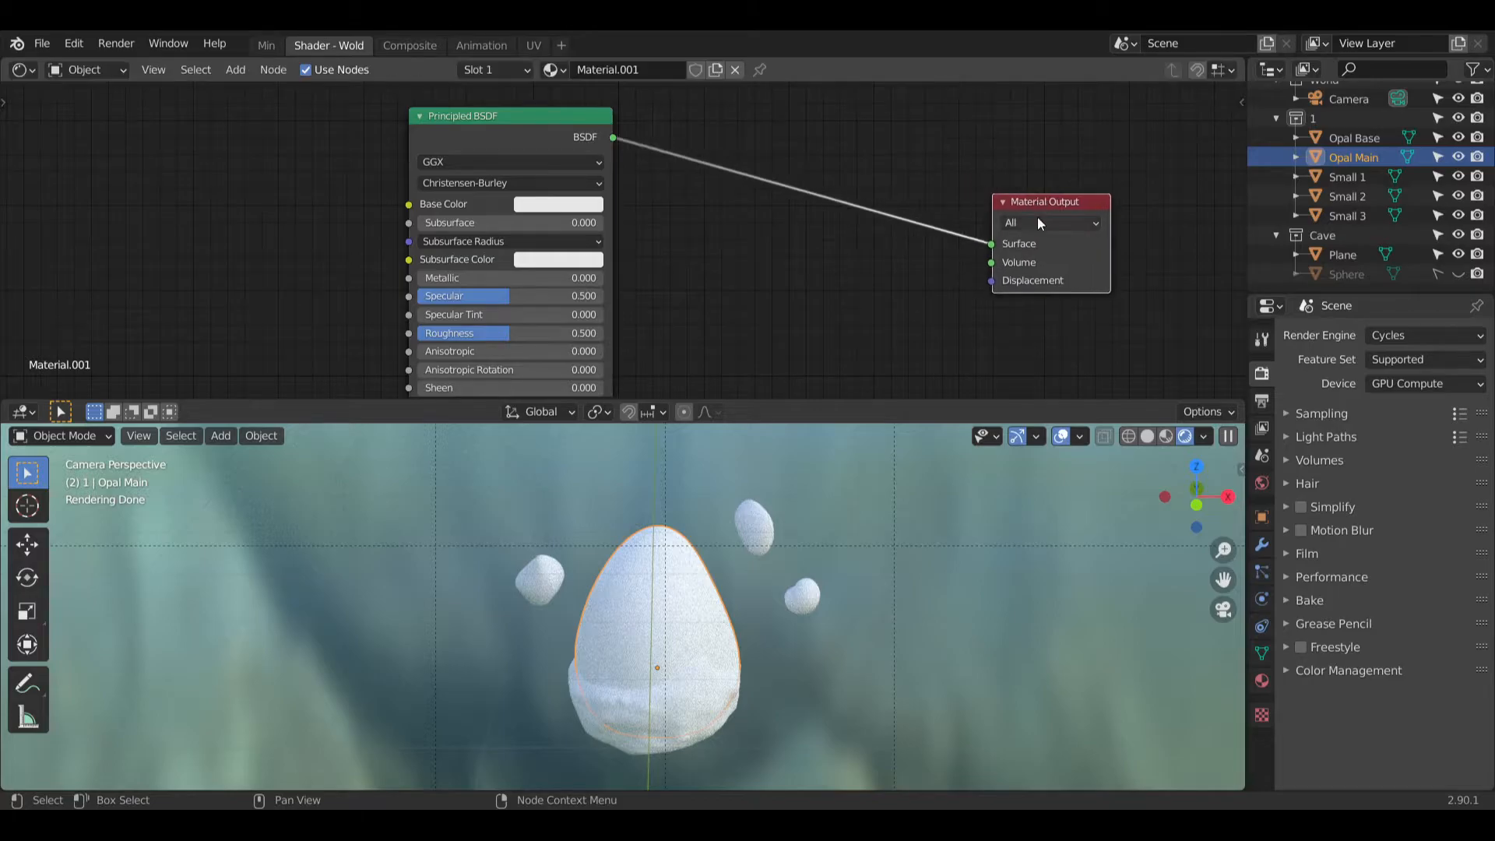
pyautogui.moveTo(826, 320); pyautogui.dragTo(772, 274, button='middle')
pyautogui.click(699, 203)
pyautogui.click(455, 92)
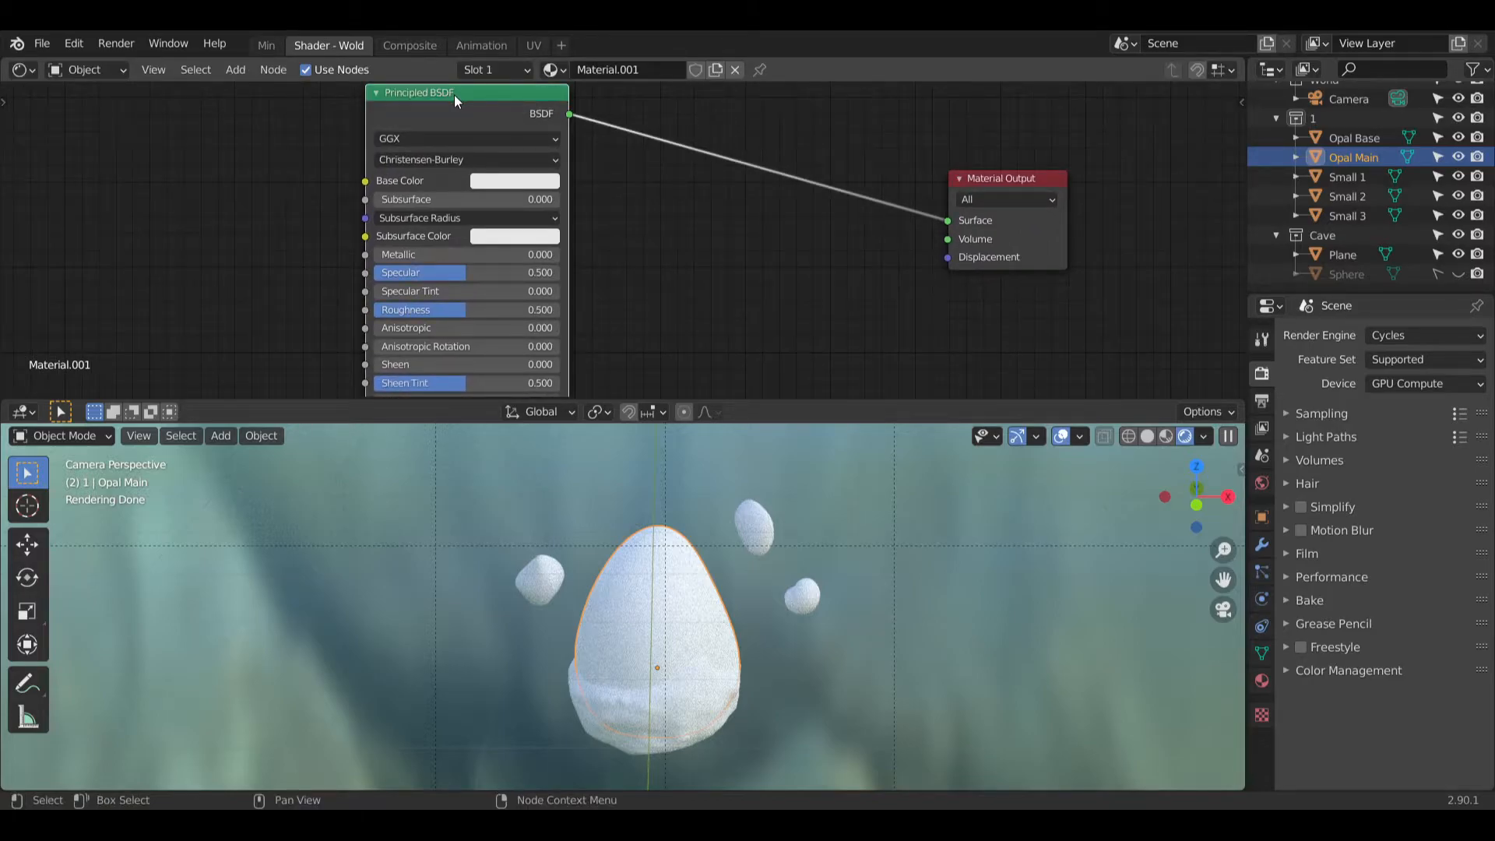
pyautogui.moveTo(1019, 176); pyautogui.dragTo(1067, 220)
# Step: Replace the Principled BSDF with a Principled Volume node connected to the Material Output's Volume input
pyautogui.moveTo(628, 257); pyautogui.dragTo(517, 171, button='middle')
pyautogui.click(235, 70)
pyautogui.moveTo(281, 159)
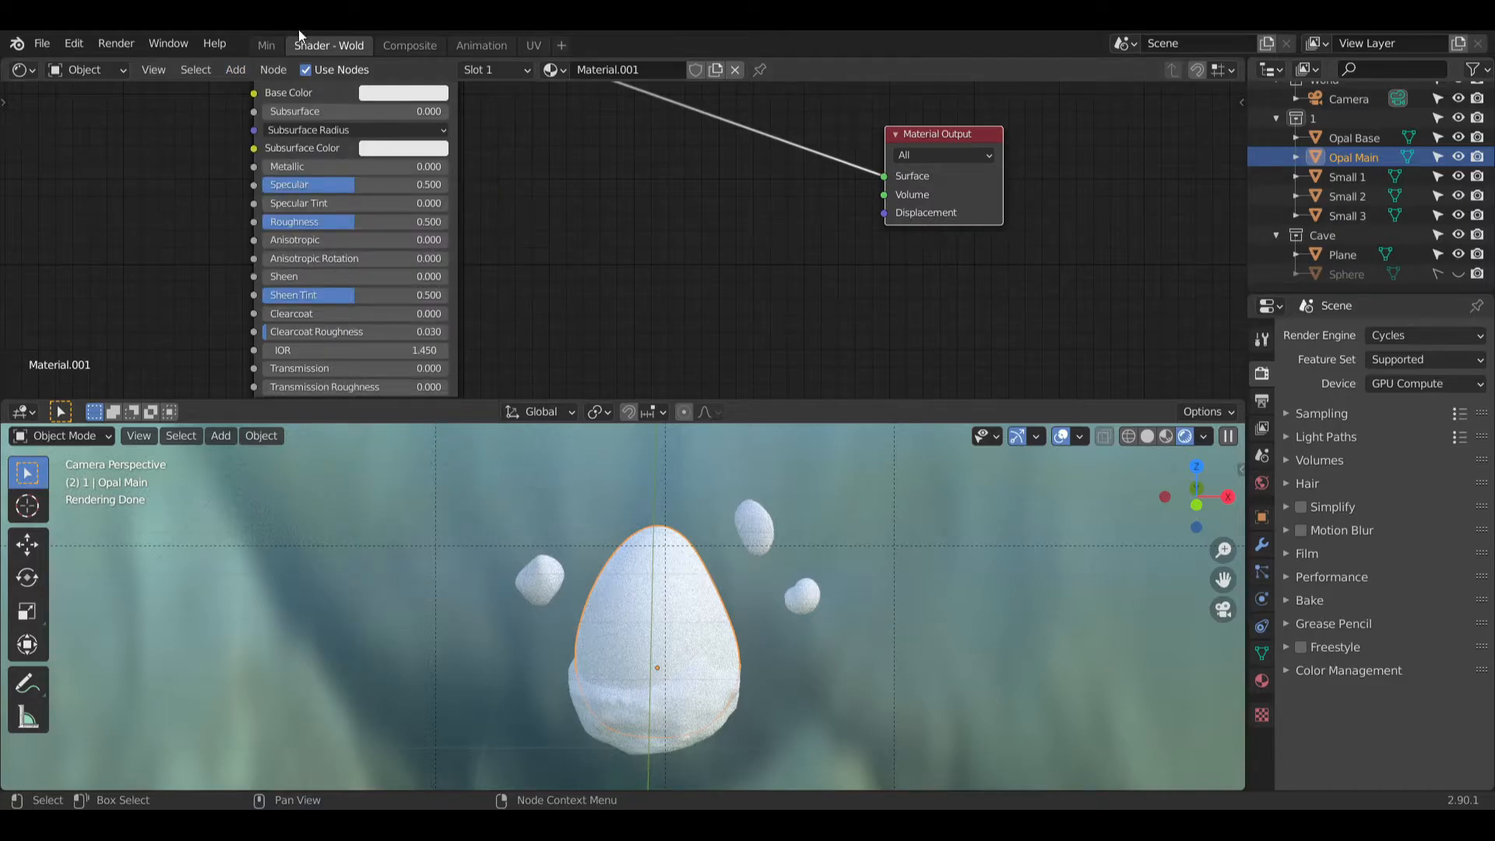
pyautogui.click(229, 70)
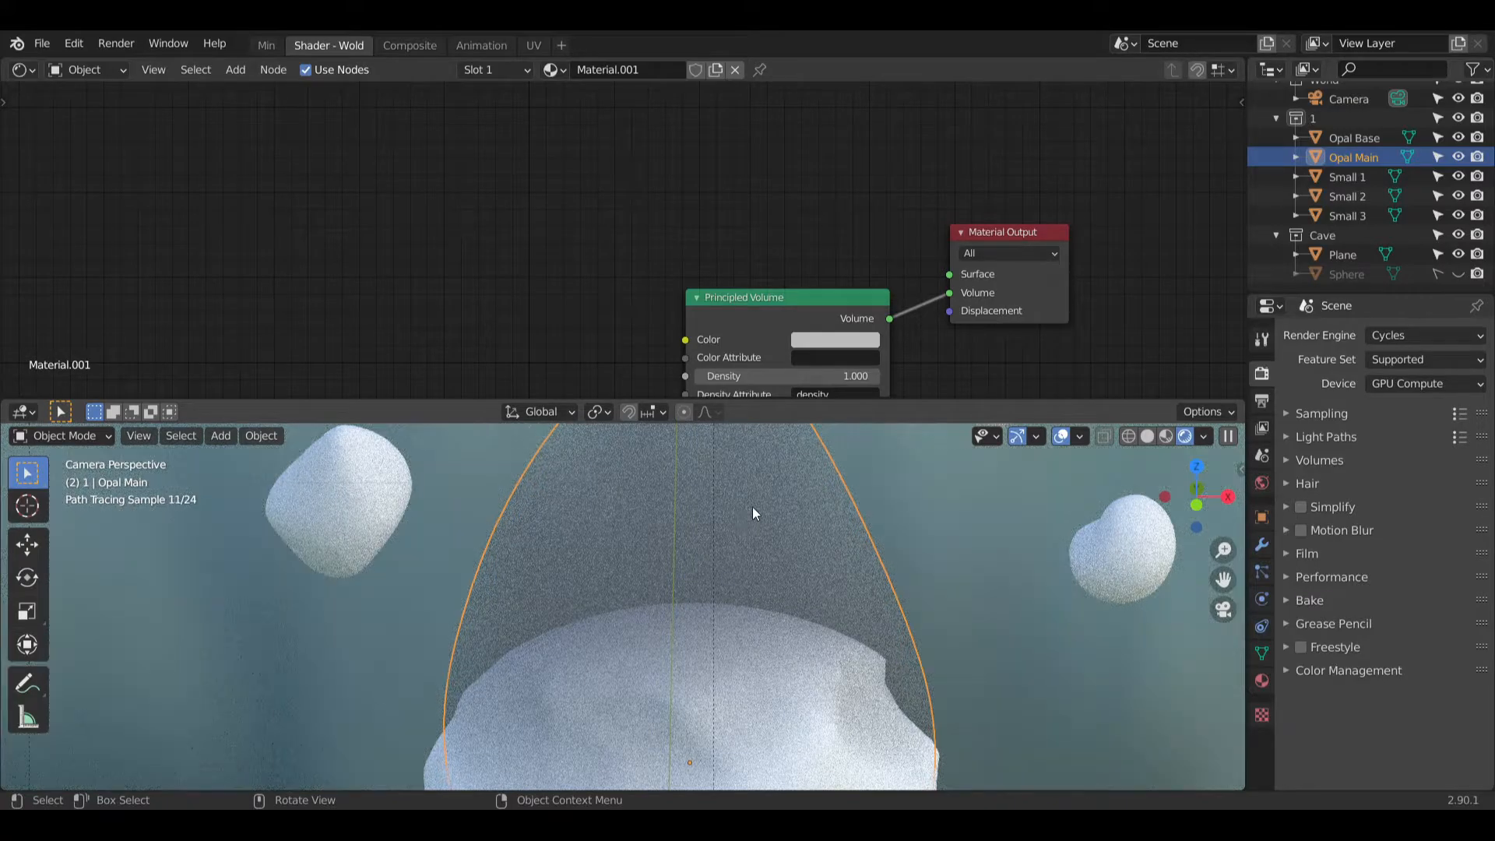
# Step: Set the volume's Anisotropy to 1.000, drive its Density with a Musgrave Texture's Height, and hide the water plane
pyautogui.moveTo(562, 375); pyautogui.dragTo(498, 171, button='middle')
pyautogui.click(235, 70)
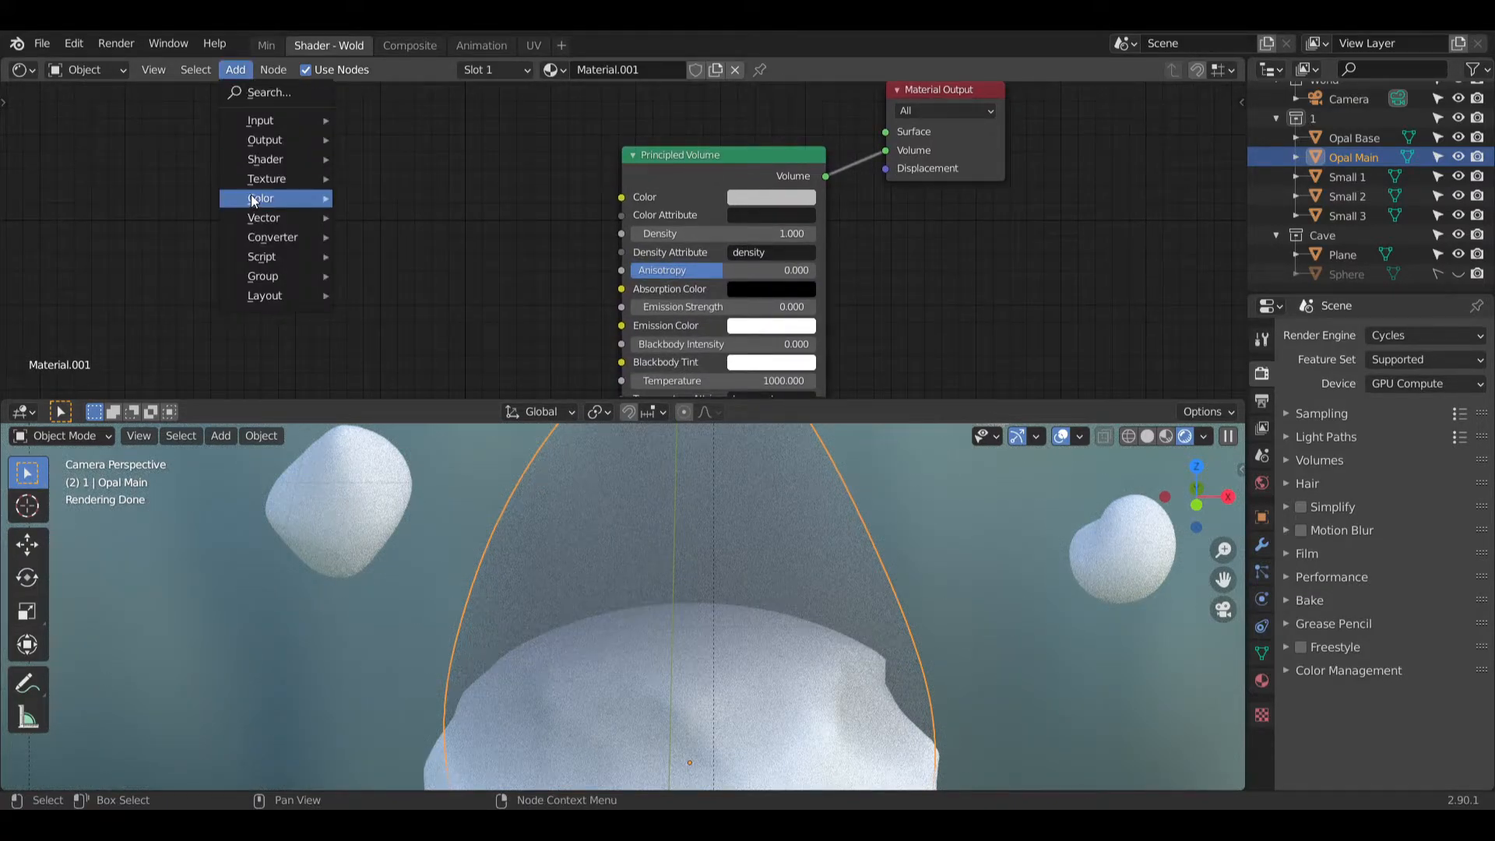
pyautogui.moveTo(275, 158)
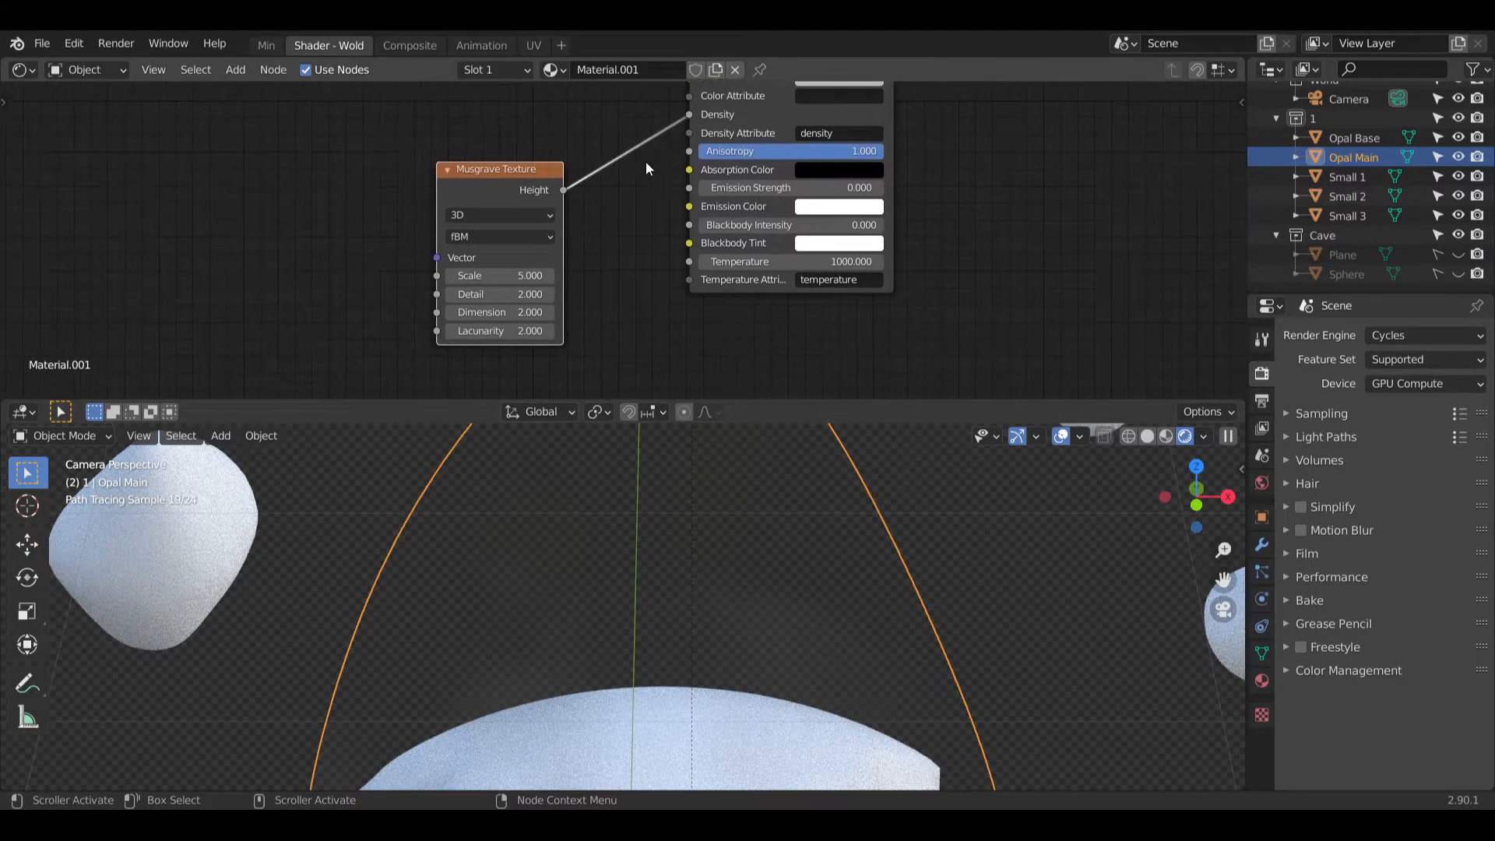
# Step: Switch the Musgrave Texture to 4D and set its Scale to 20
pyautogui.click(501, 214)
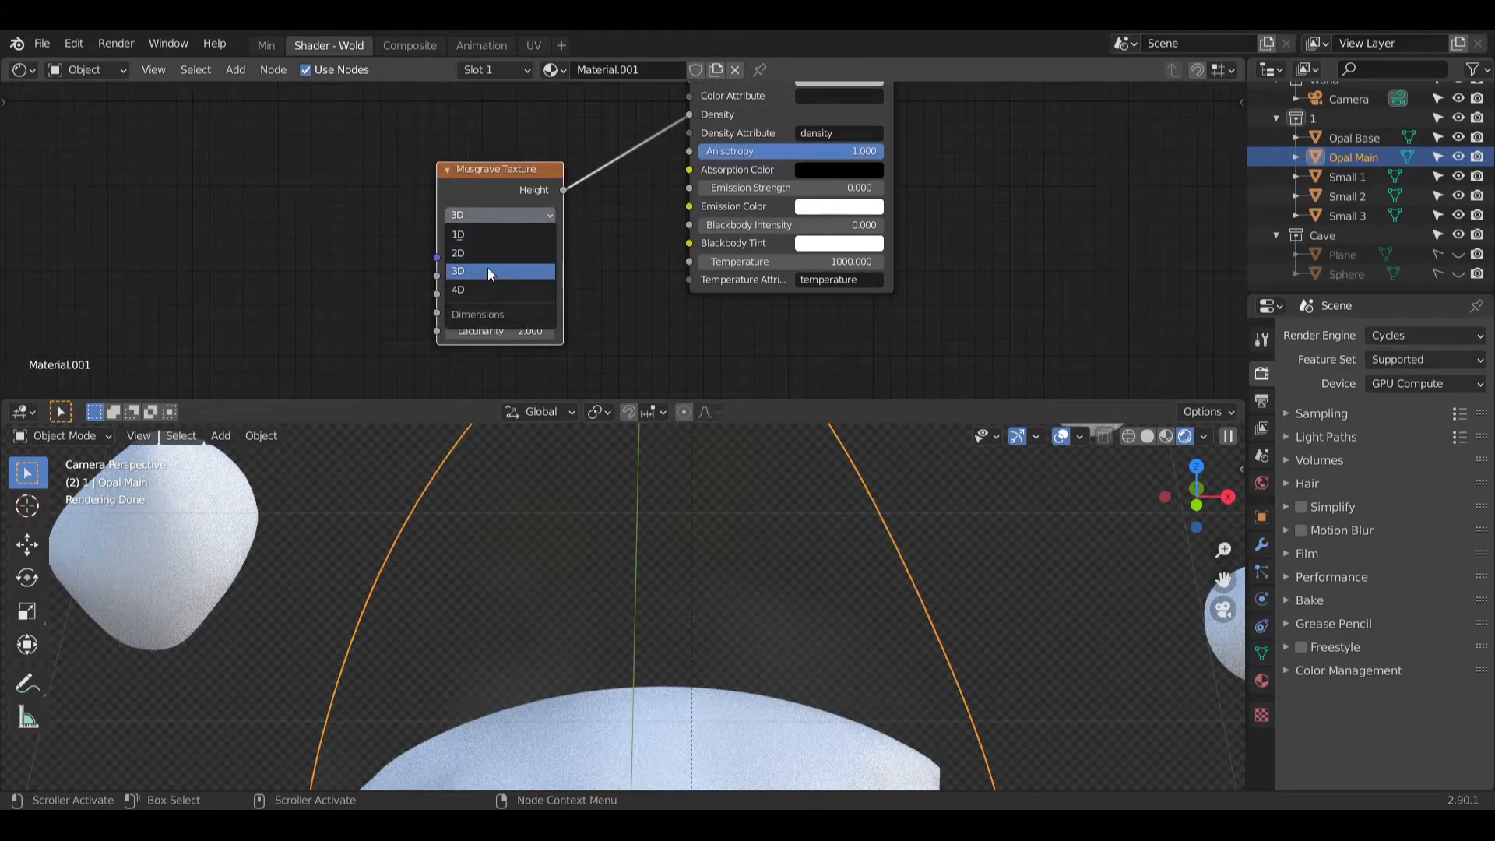
pyautogui.click(483, 289)
pyautogui.click(510, 296)
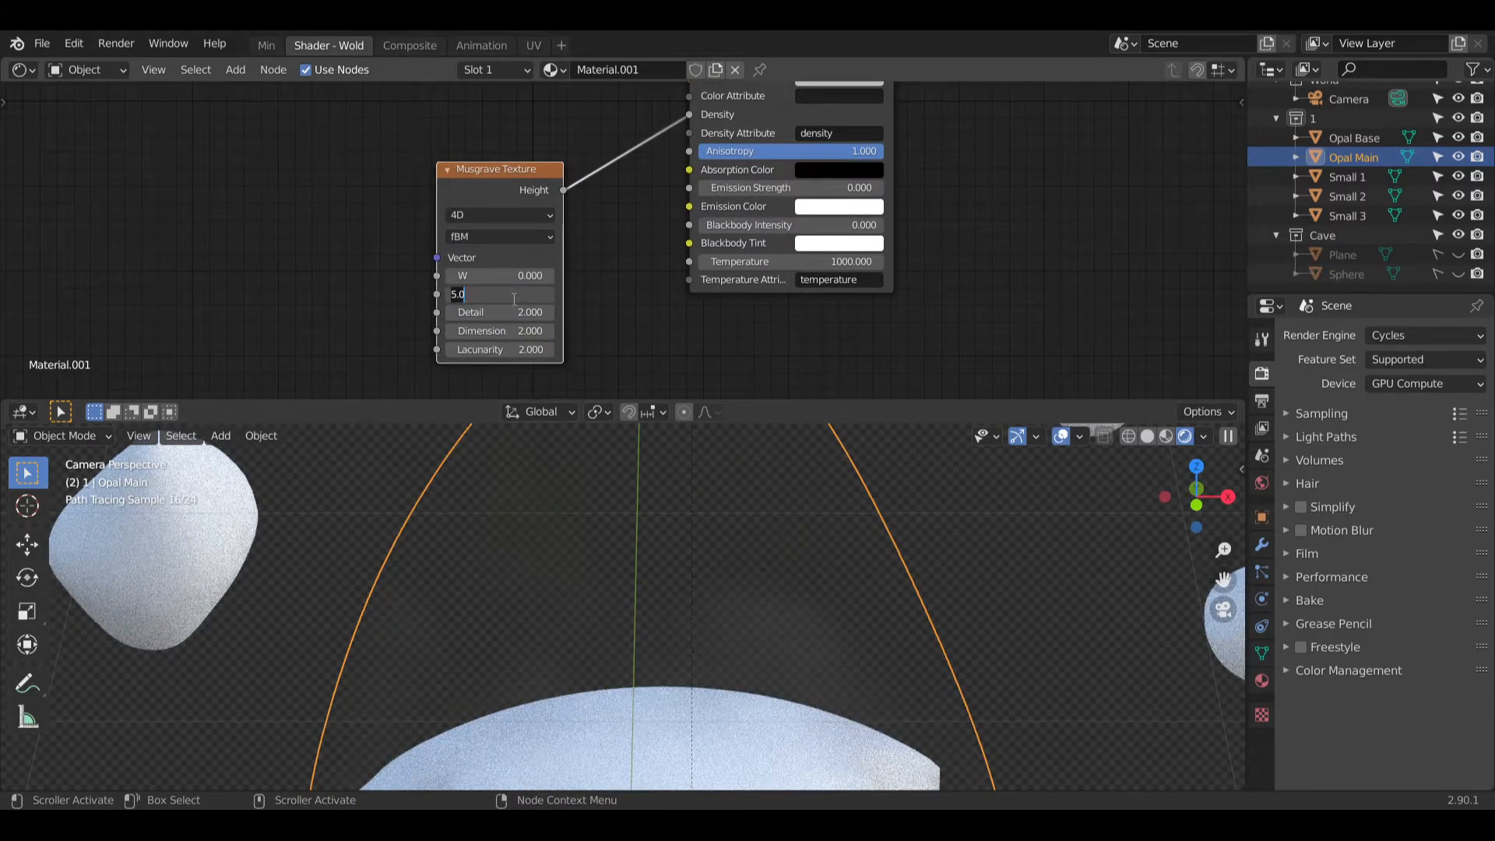
pyautogui.write('20')
pyautogui.press('Return')
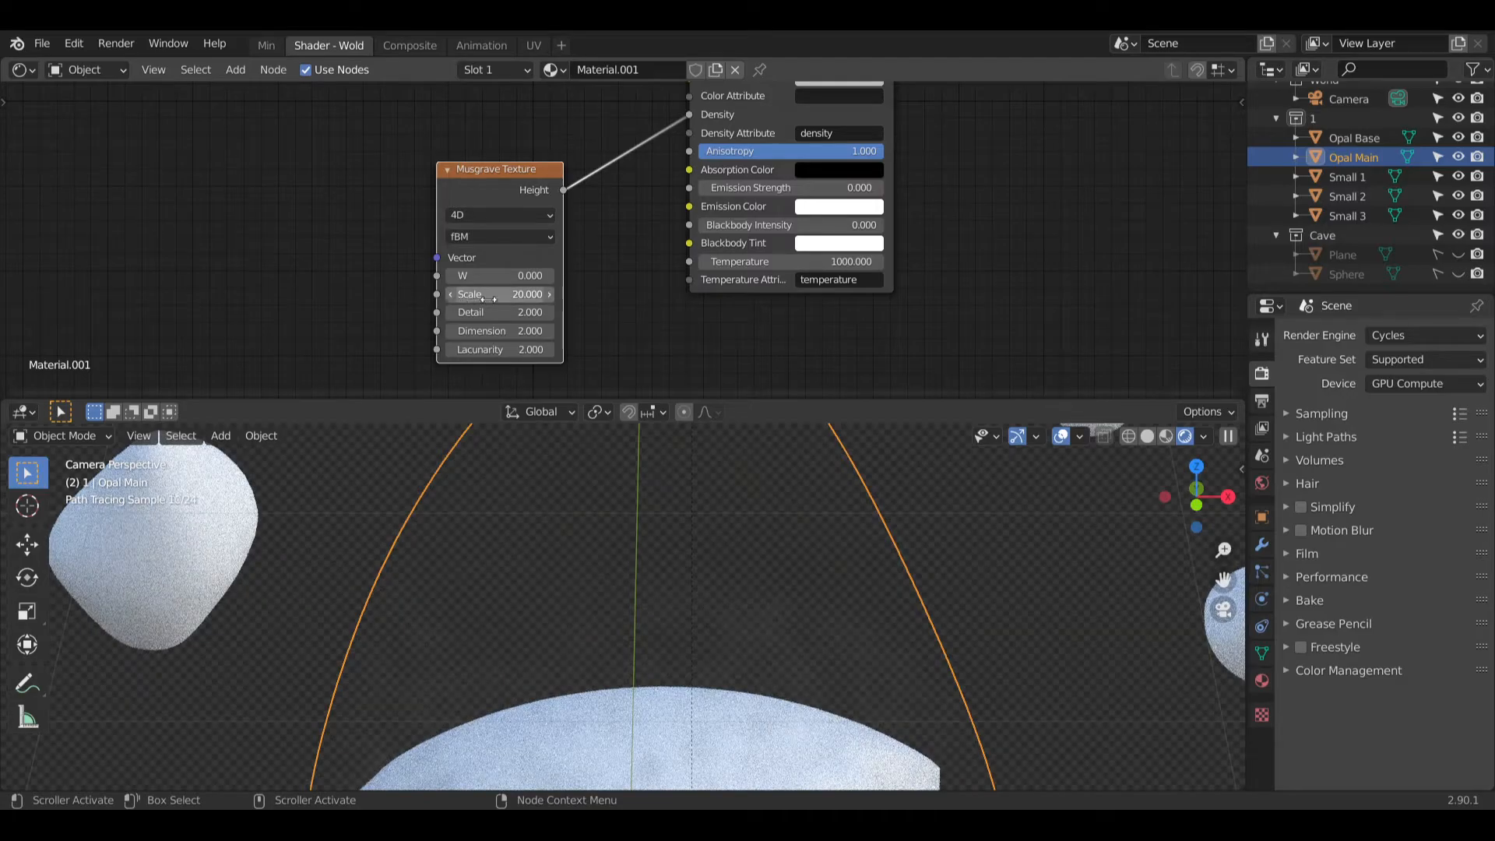
# Step: Set the Principled Volume's Emission Strength to 0.100
pyautogui.moveTo(613, 292); pyautogui.dragTo(548, 351, button='middle')
pyautogui.scroll(1, 573, 203)
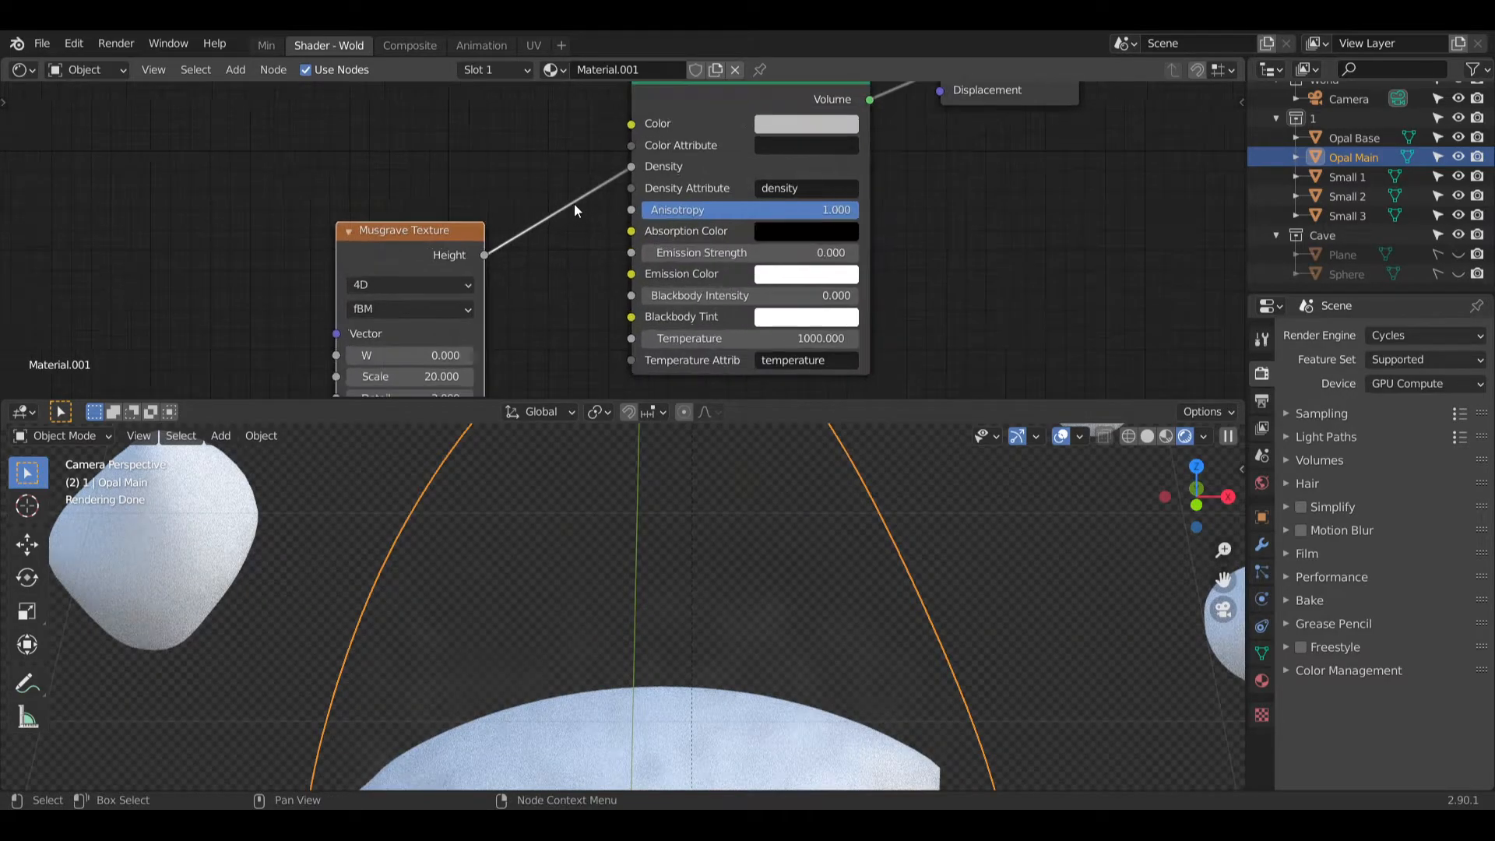
pyautogui.scroll(-1, 573, 203)
pyautogui.moveTo(520, 153); pyautogui.dragTo(624, 187, button='middle')
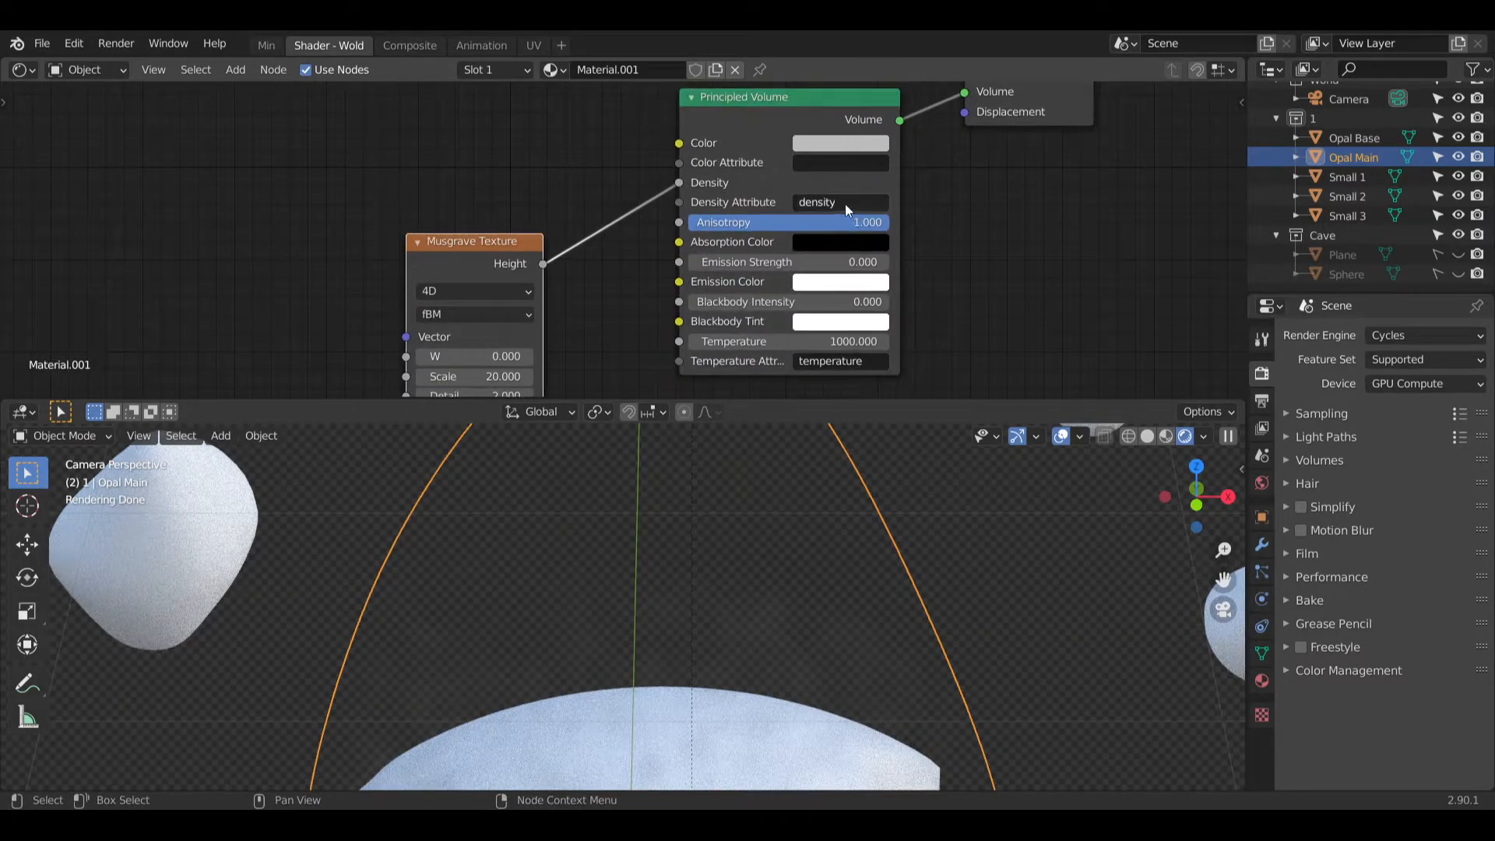
pyautogui.press('Return')
pyautogui.moveTo(972, 252); pyautogui.dragTo(907, 183, button='middle')
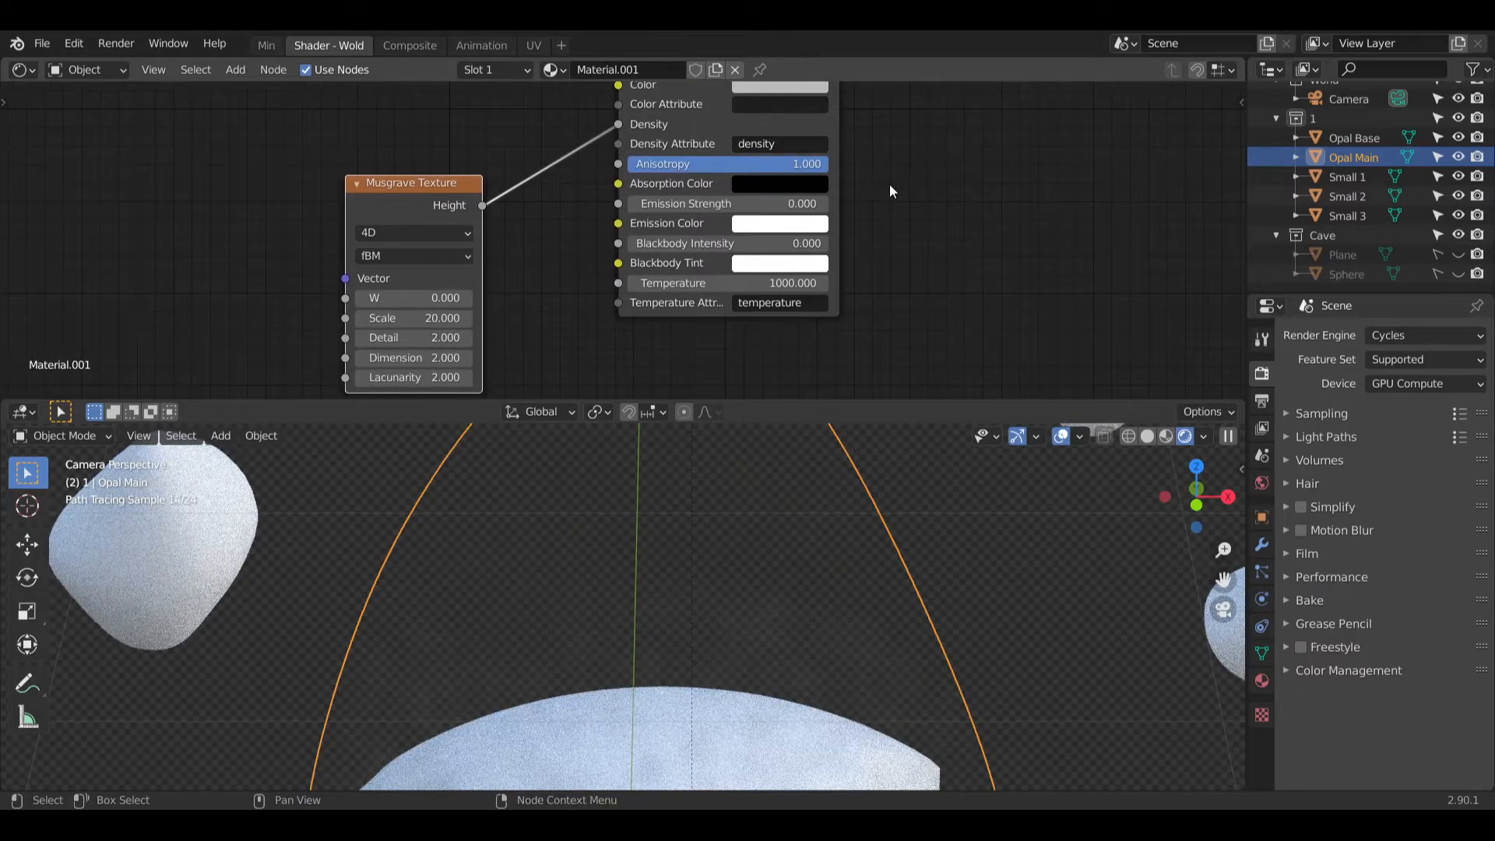
pyautogui.moveTo(693, 202)
pyautogui.mouseDown()
pyautogui.moveTo(718, 202)
pyautogui.moveTo(693, 201)
pyautogui.mouseUp()
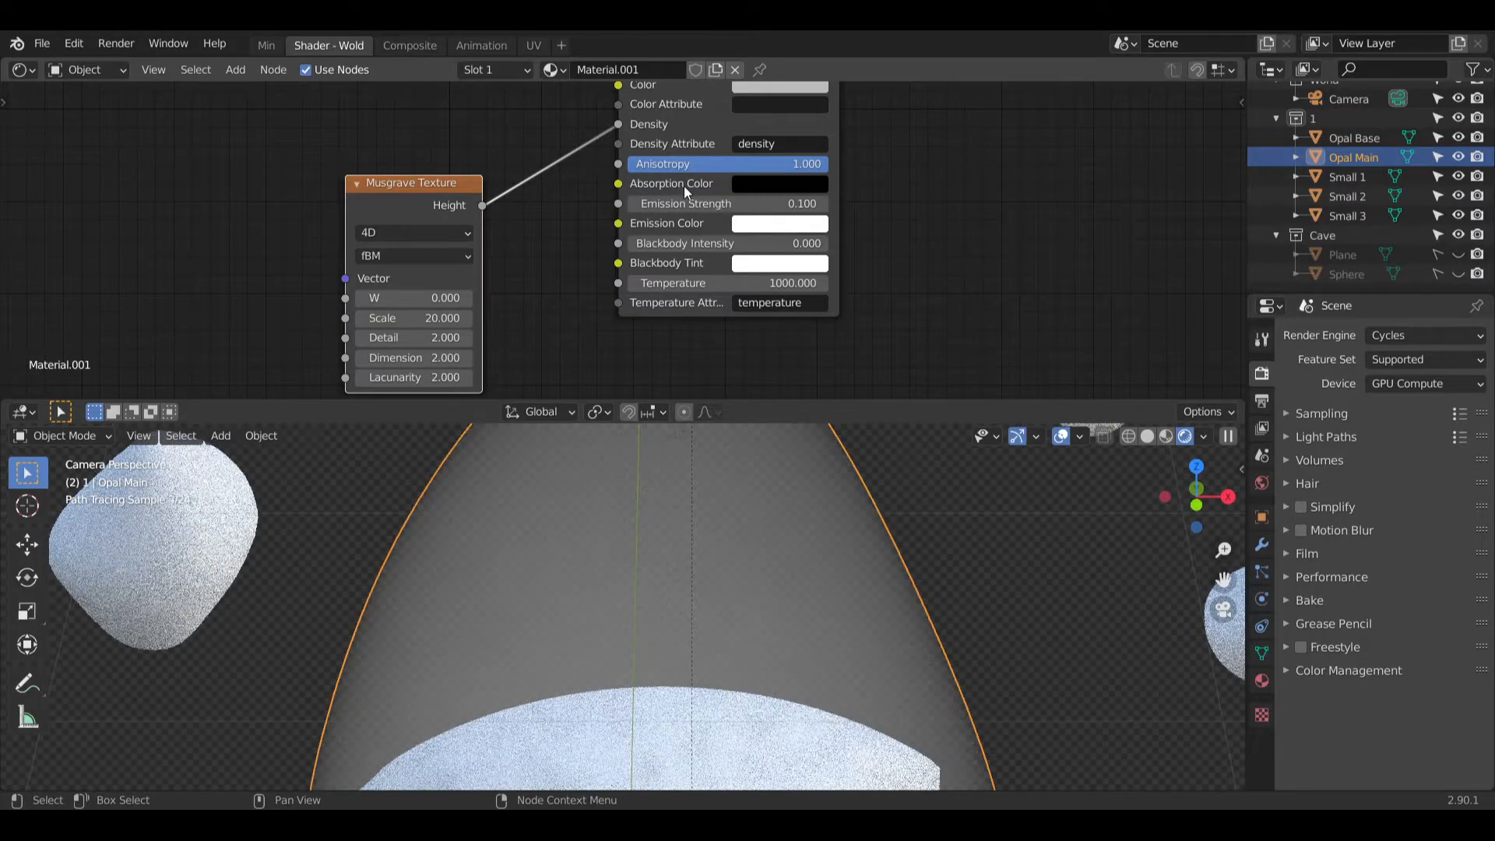
pyautogui.moveTo(896, 269); pyautogui.dragTo(951, 244, button='middle')
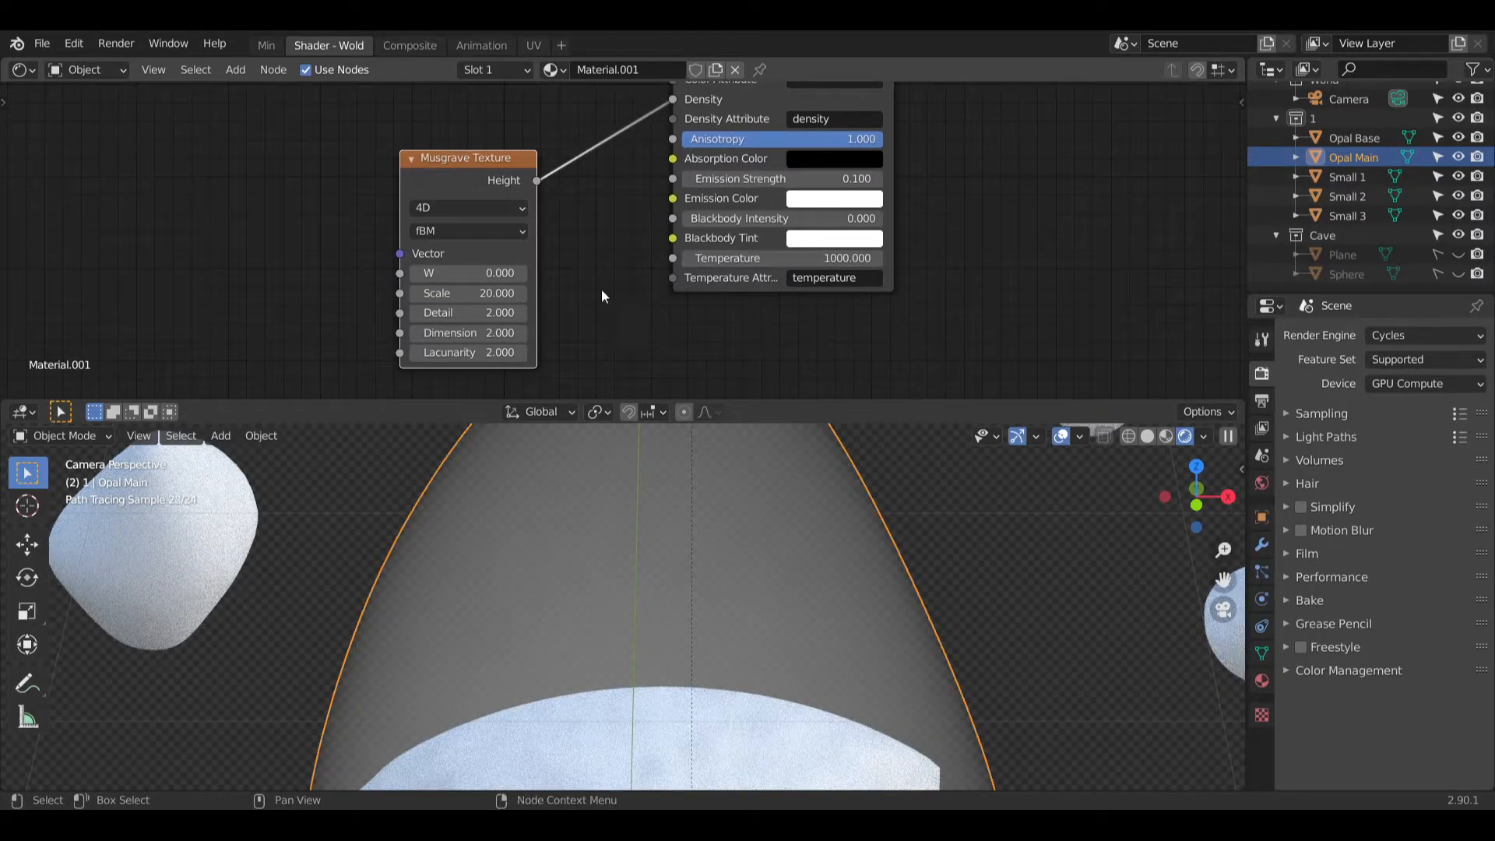
pyautogui.scroll(-2, 630, 540)
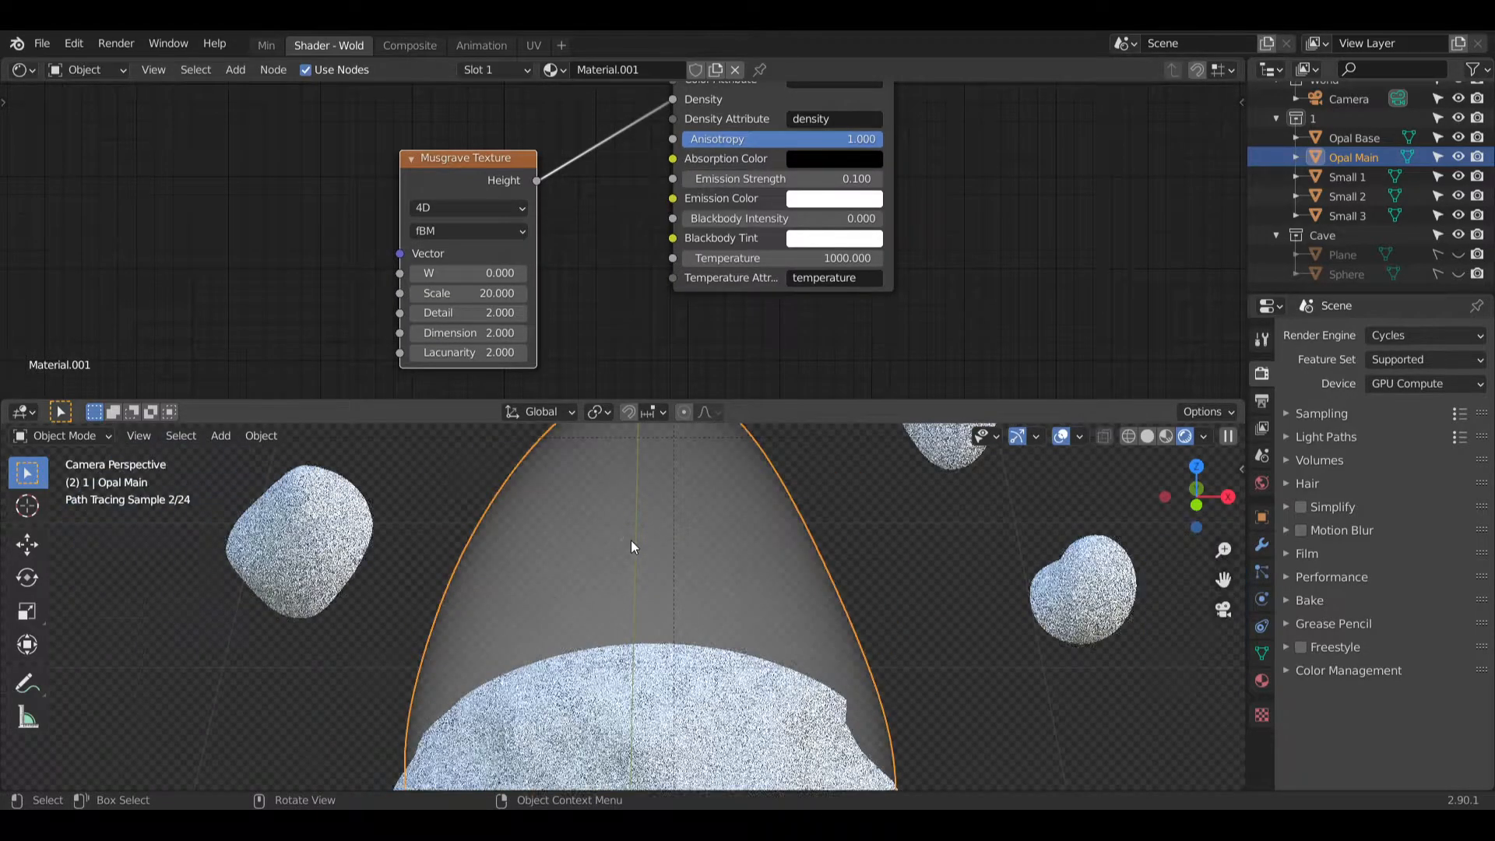
# Step: Connect the Musgrave Texture's Height output to the Principled Volume's Emission Strength input
pyautogui.click(823, 179)
pyautogui.press('Return')
pyautogui.moveTo(537, 180); pyautogui.dragTo(672, 179)
pyautogui.scroll(2, 723, 504)
pyautogui.moveTo(620, 291); pyautogui.dragTo(706, 250, button='middle')
pyautogui.scroll(2, 646, 291)
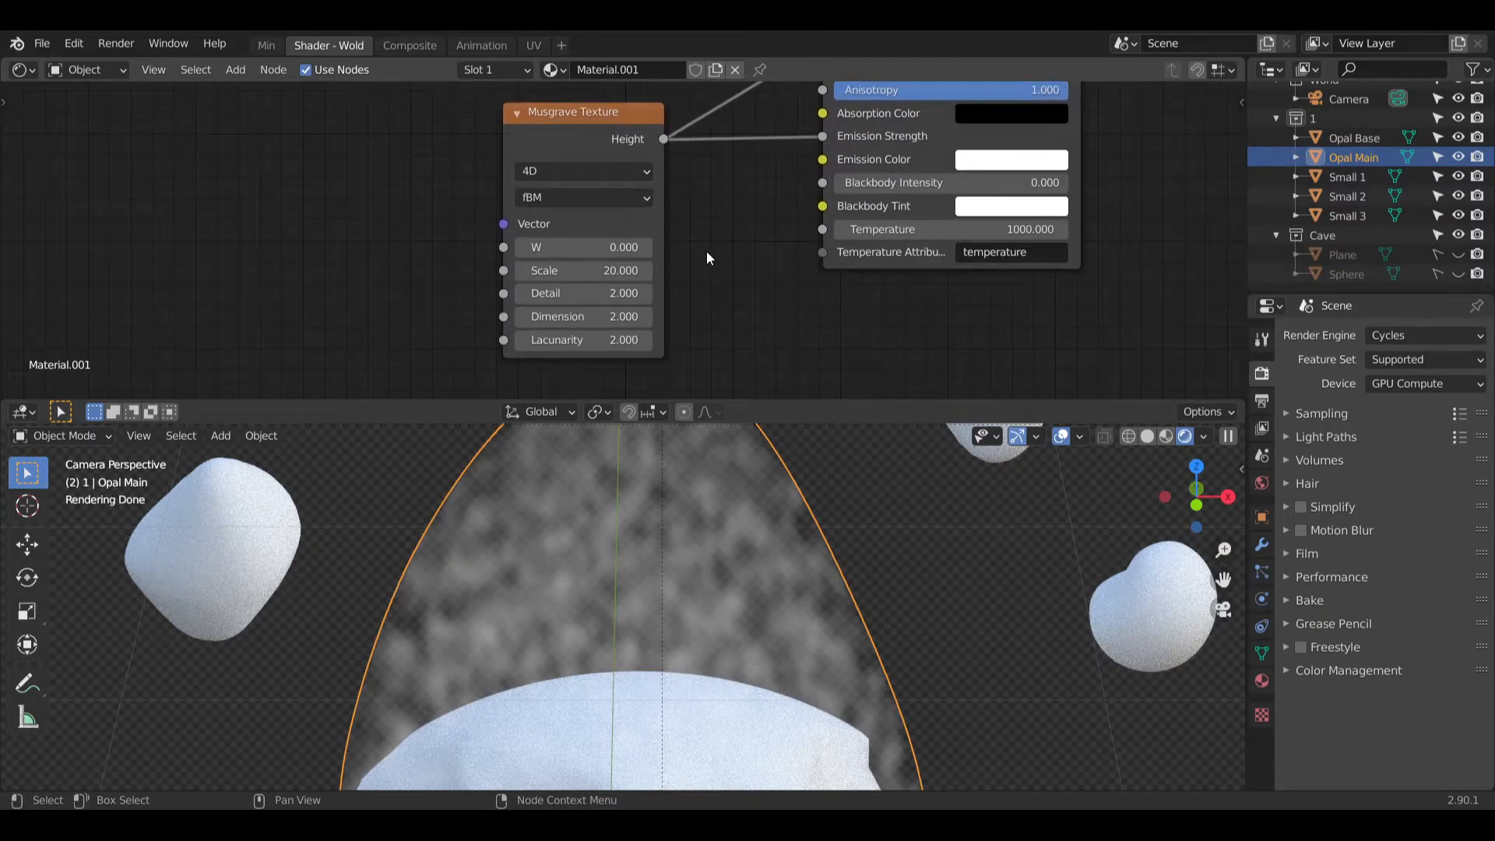
# Step: Move the Musgrave Texture away from the volume node and insert a Math node into its Density link
pyautogui.moveTo(562, 115); pyautogui.dragTo(275, 136)
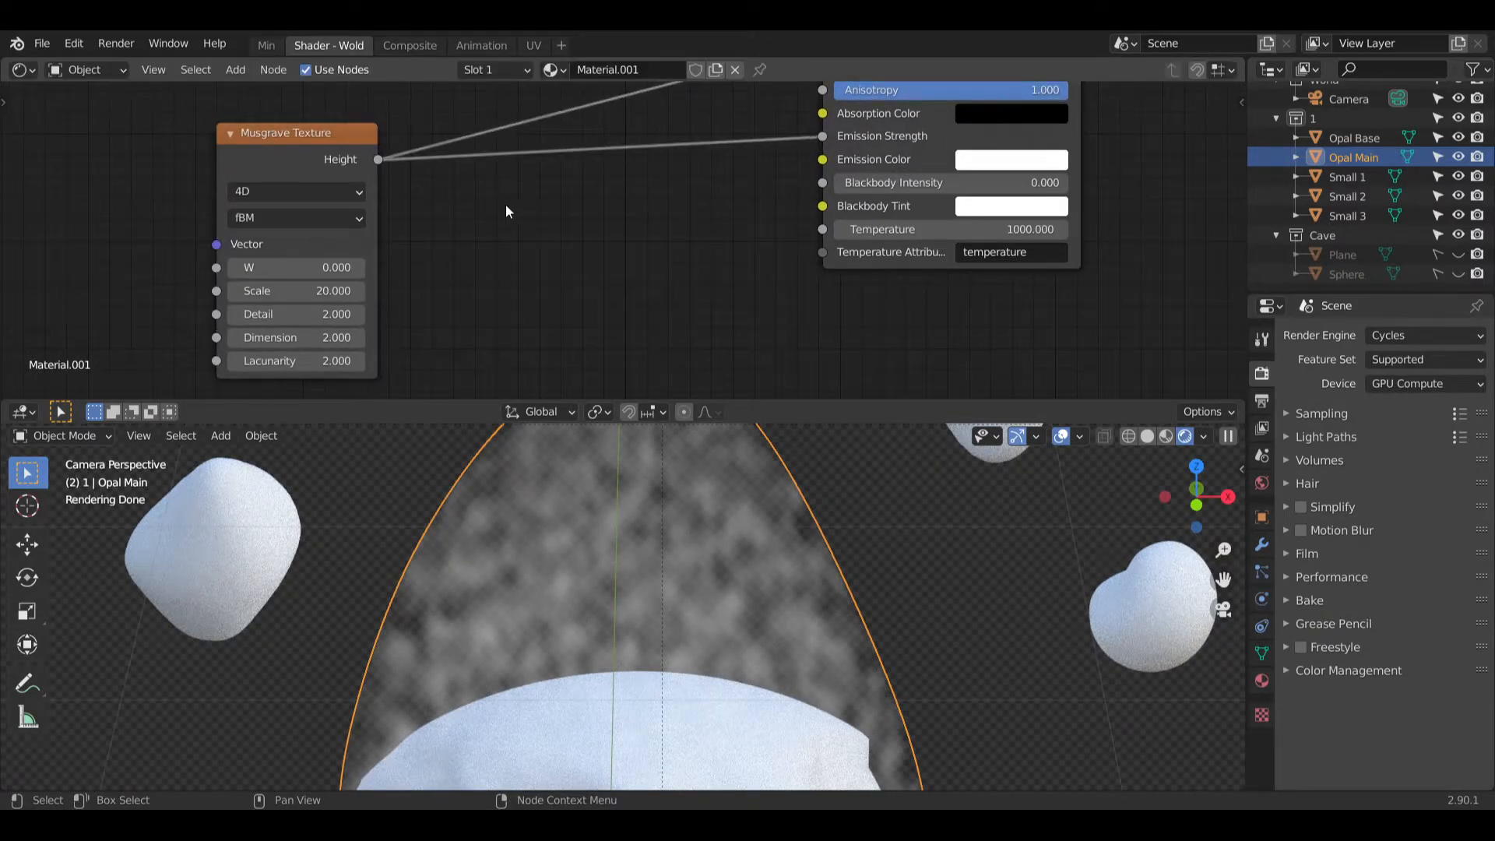
pyautogui.moveTo(270, 63); pyautogui.dragTo(329, 132, button='middle')
pyautogui.click(235, 70)
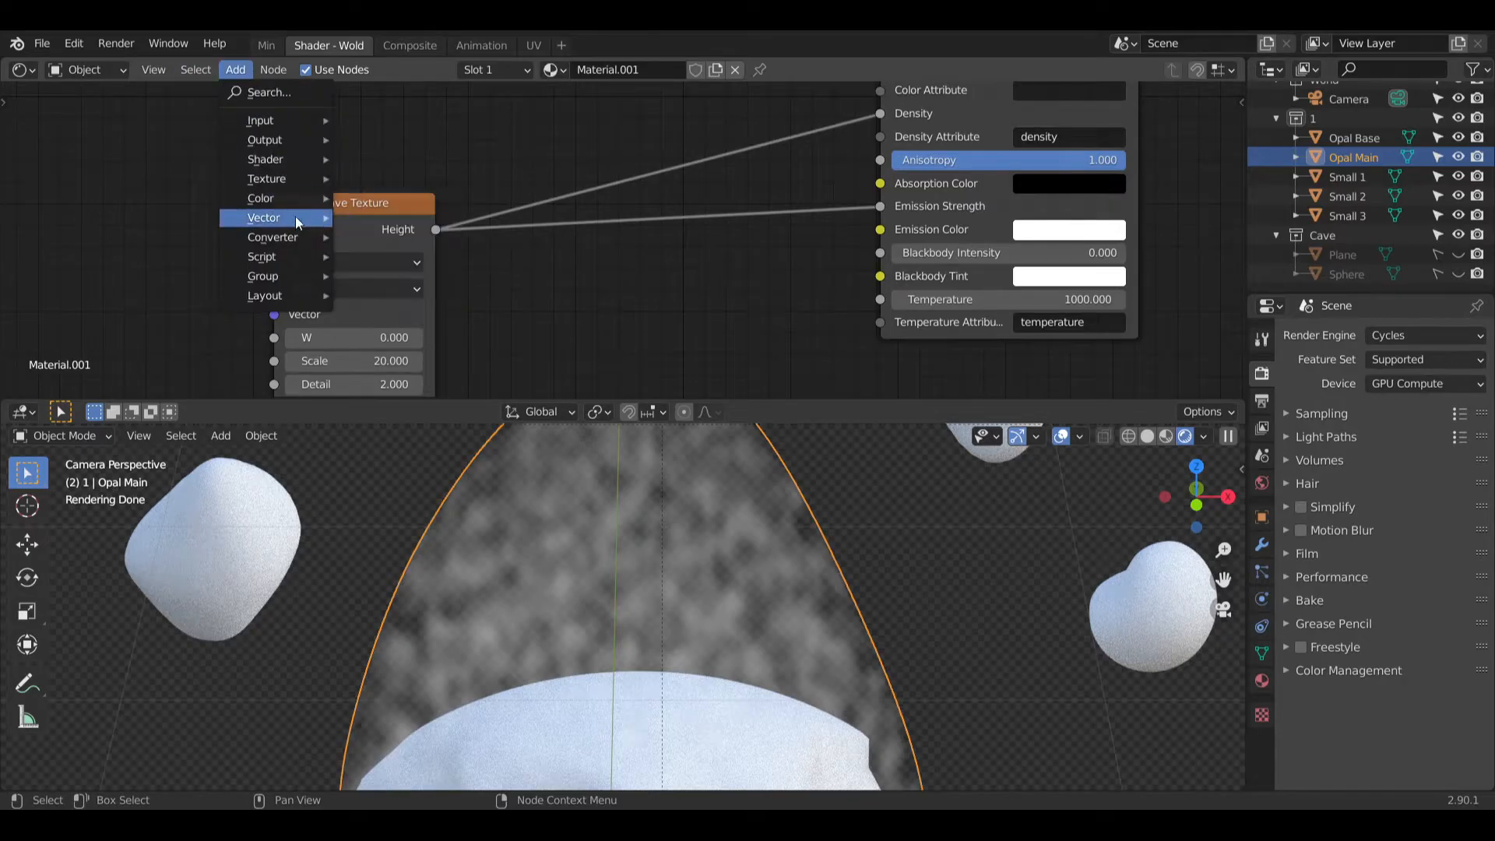
pyautogui.moveTo(282, 248)
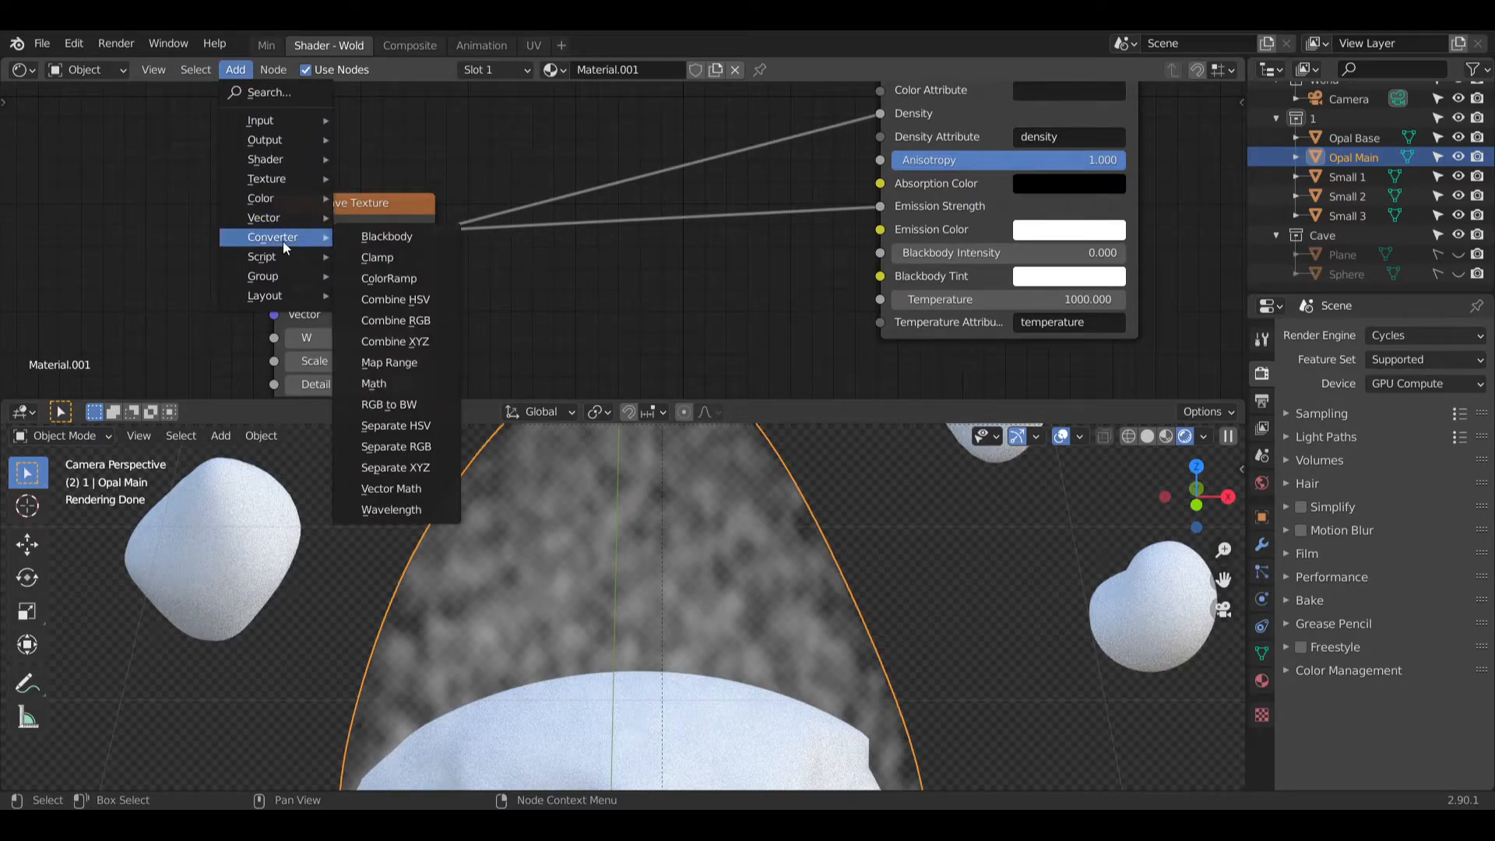
pyautogui.click(430, 385)
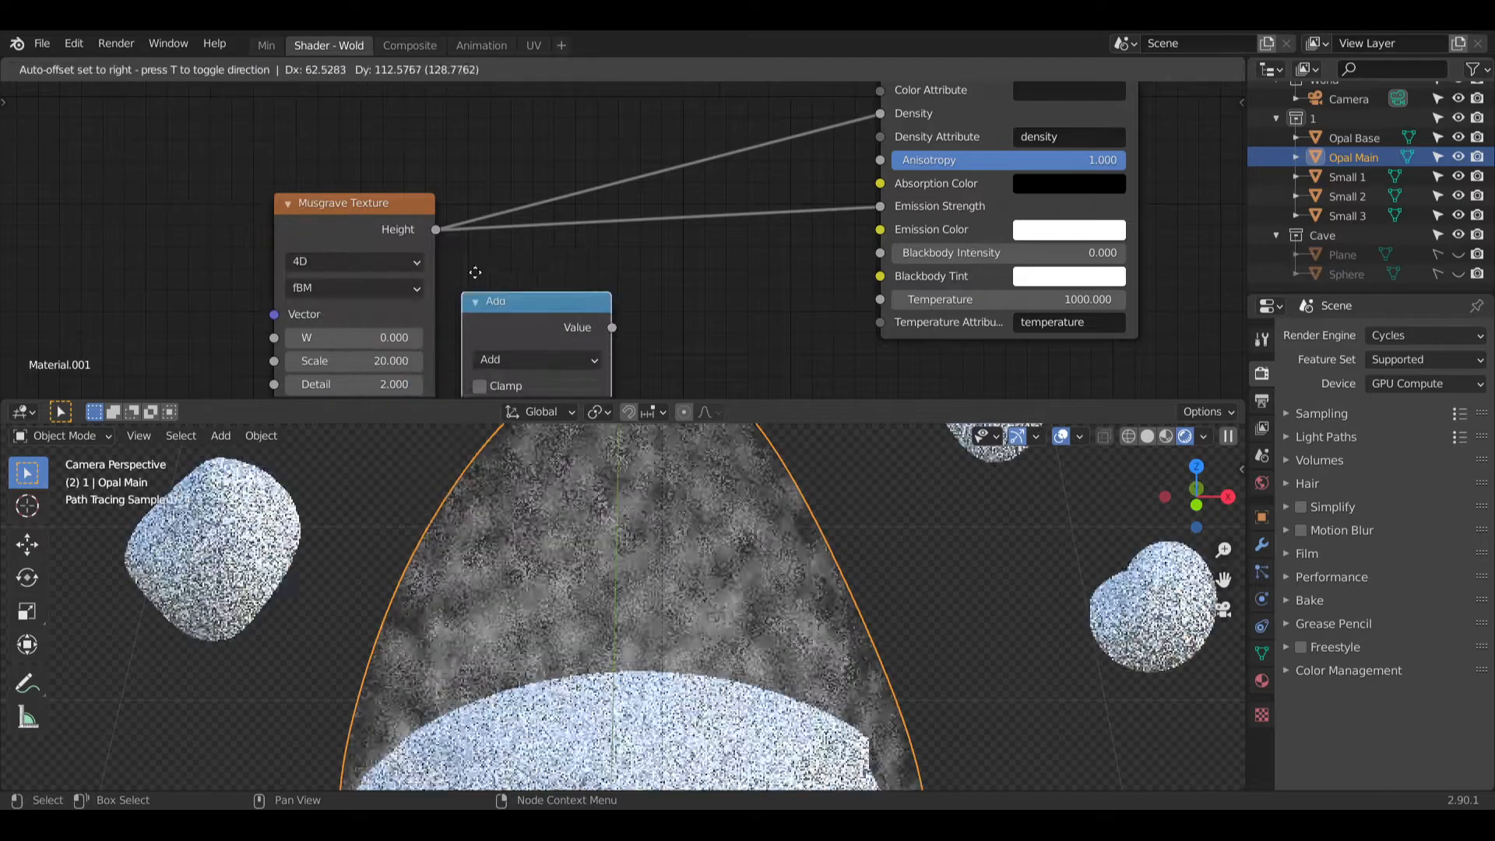
pyautogui.click(545, 292)
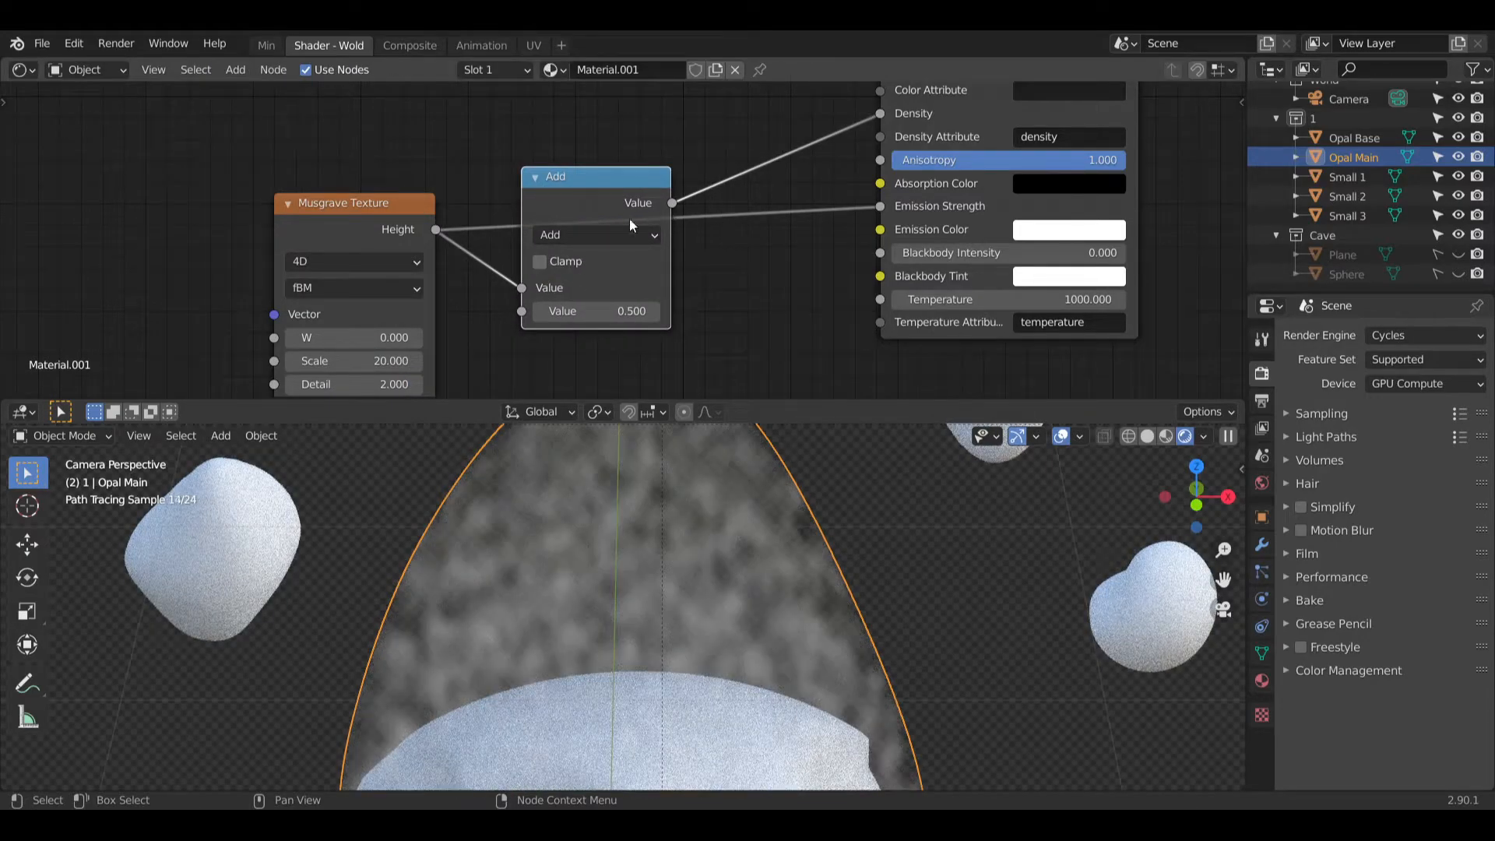
# Step: Link the Musgrave Height to the Math node's second Value and the node's output to Emission Strength
pyautogui.moveTo(435, 236); pyautogui.dragTo(523, 311)
pyautogui.moveTo(671, 198); pyautogui.dragTo(573, 243, button='middle')
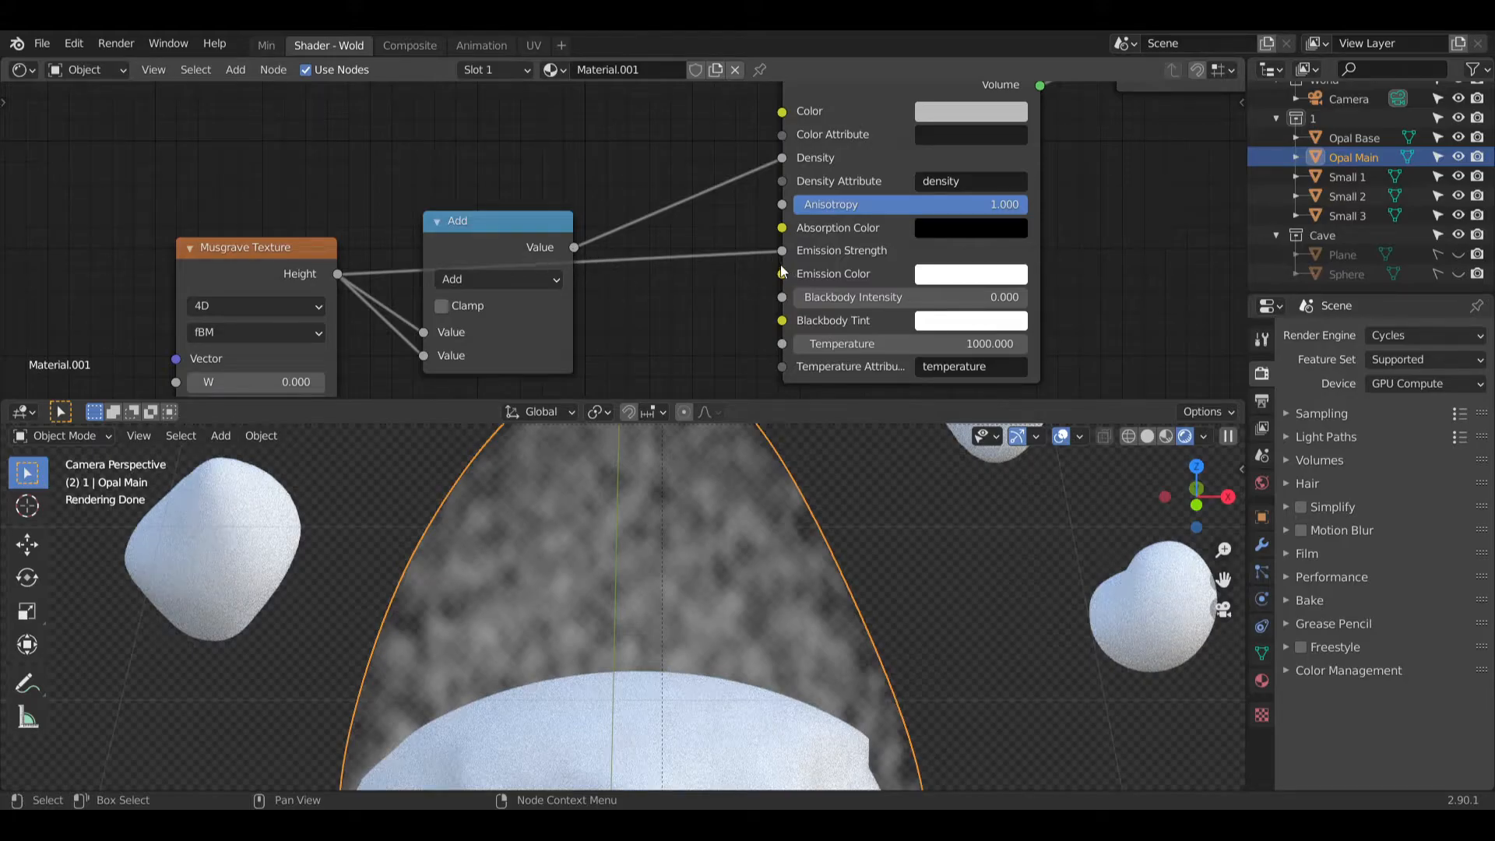
pyautogui.moveTo(574, 246); pyautogui.dragTo(781, 249)
pyautogui.moveTo(708, 317); pyautogui.dragTo(759, 257, button='middle')
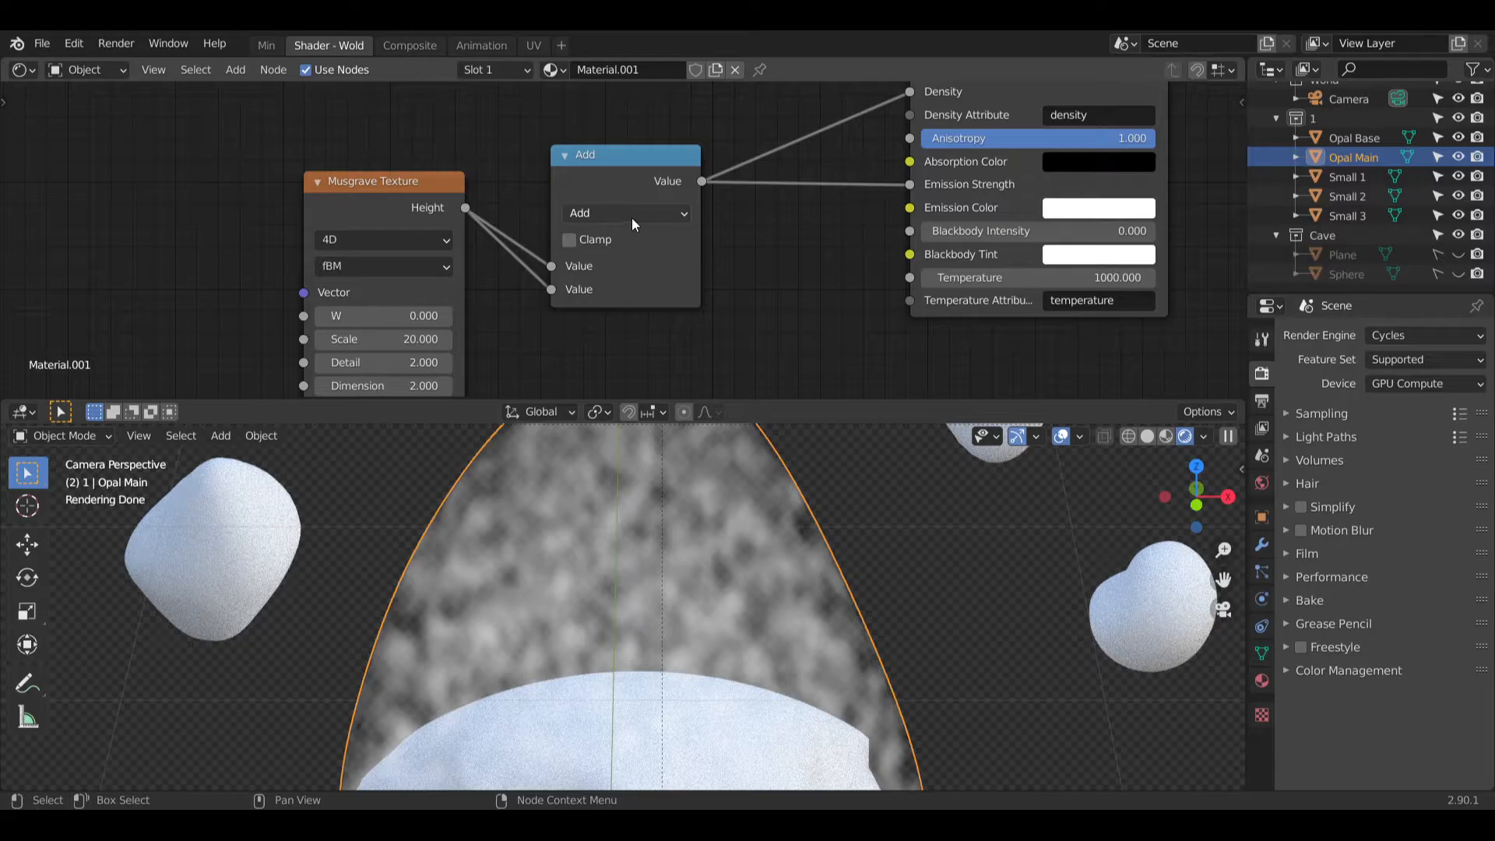
# Step: Disconnect the Math node's second Value input, change its operation to Greater Than and enable Clamp
pyautogui.moveTo(545, 290); pyautogui.dragTo(515, 252)
pyautogui.moveTo(596, 264); pyautogui.dragTo(620, 227, button='middle')
pyautogui.click(643, 177)
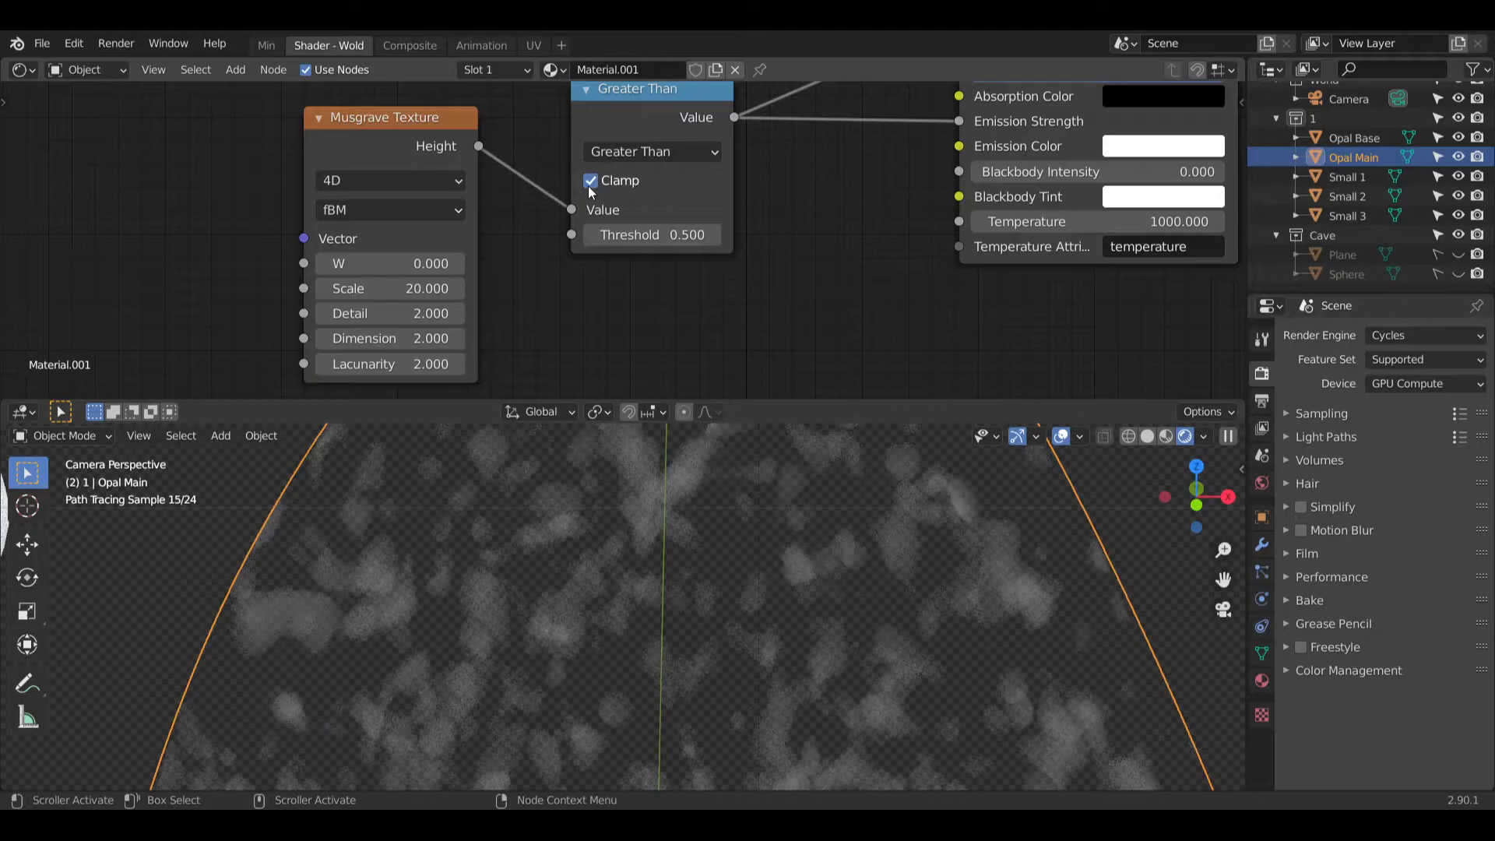
# Step: Try a threshold of 0.75 and then 0.6 on the Greater Than node
pyautogui.moveTo(817, 211); pyautogui.dragTo(798, 230, button='middle')
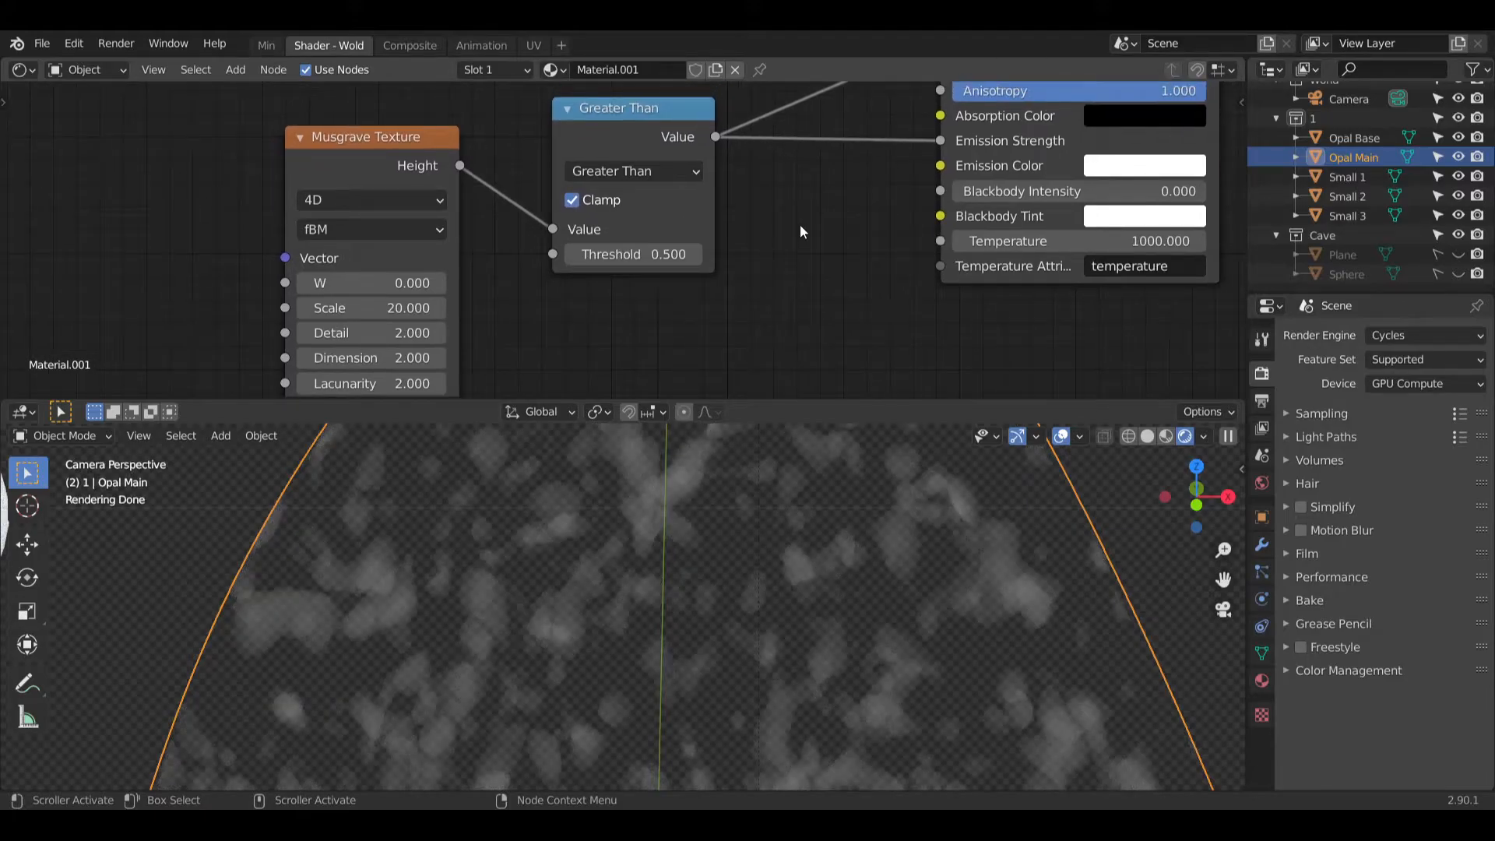
pyautogui.scroll(2, 636, 252)
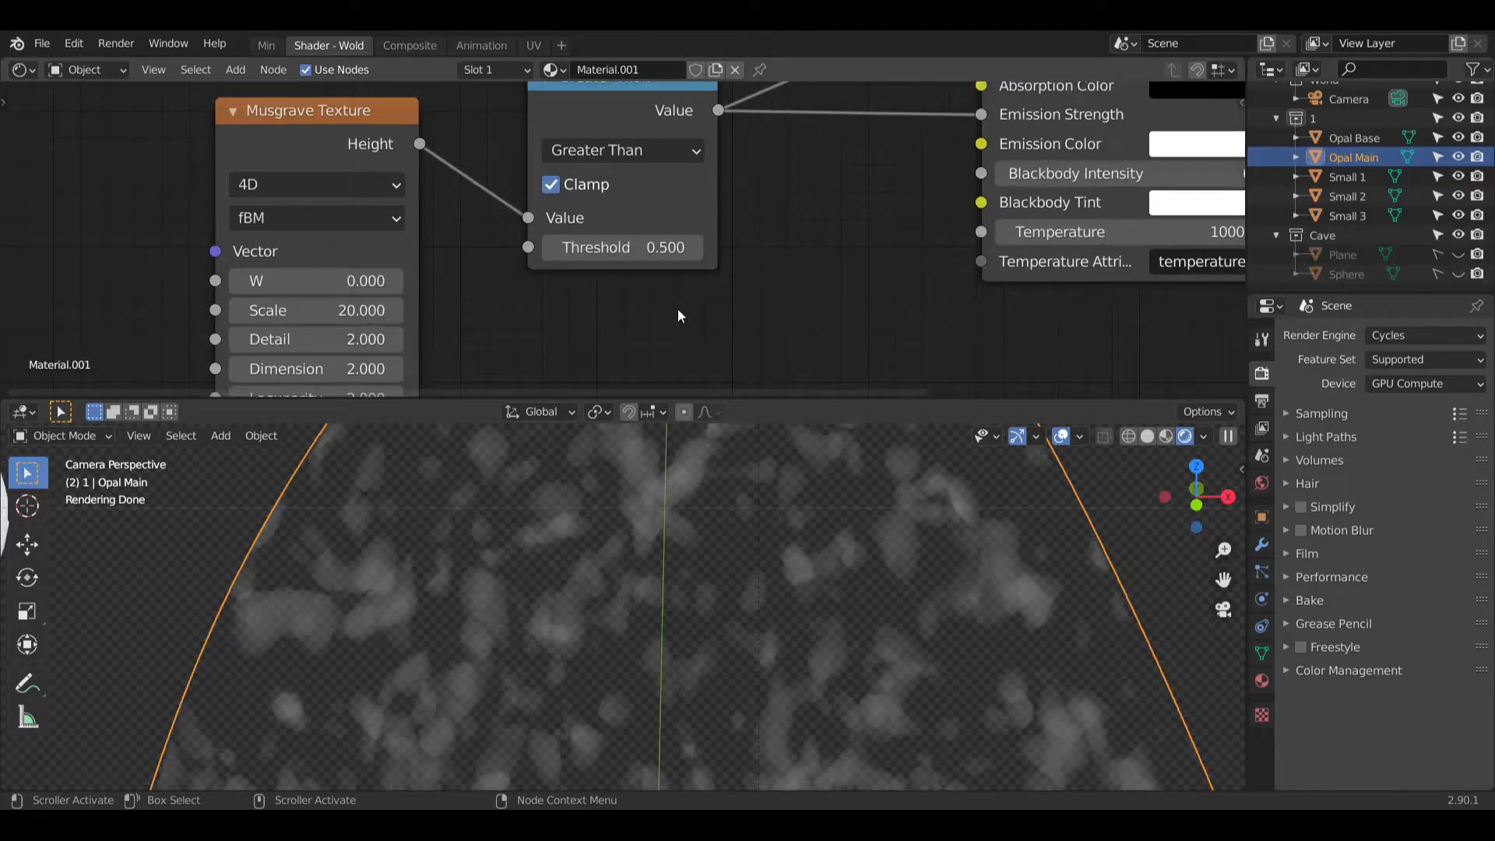
pyautogui.click(638, 251)
pyautogui.write('0.75')
pyautogui.press('Return')
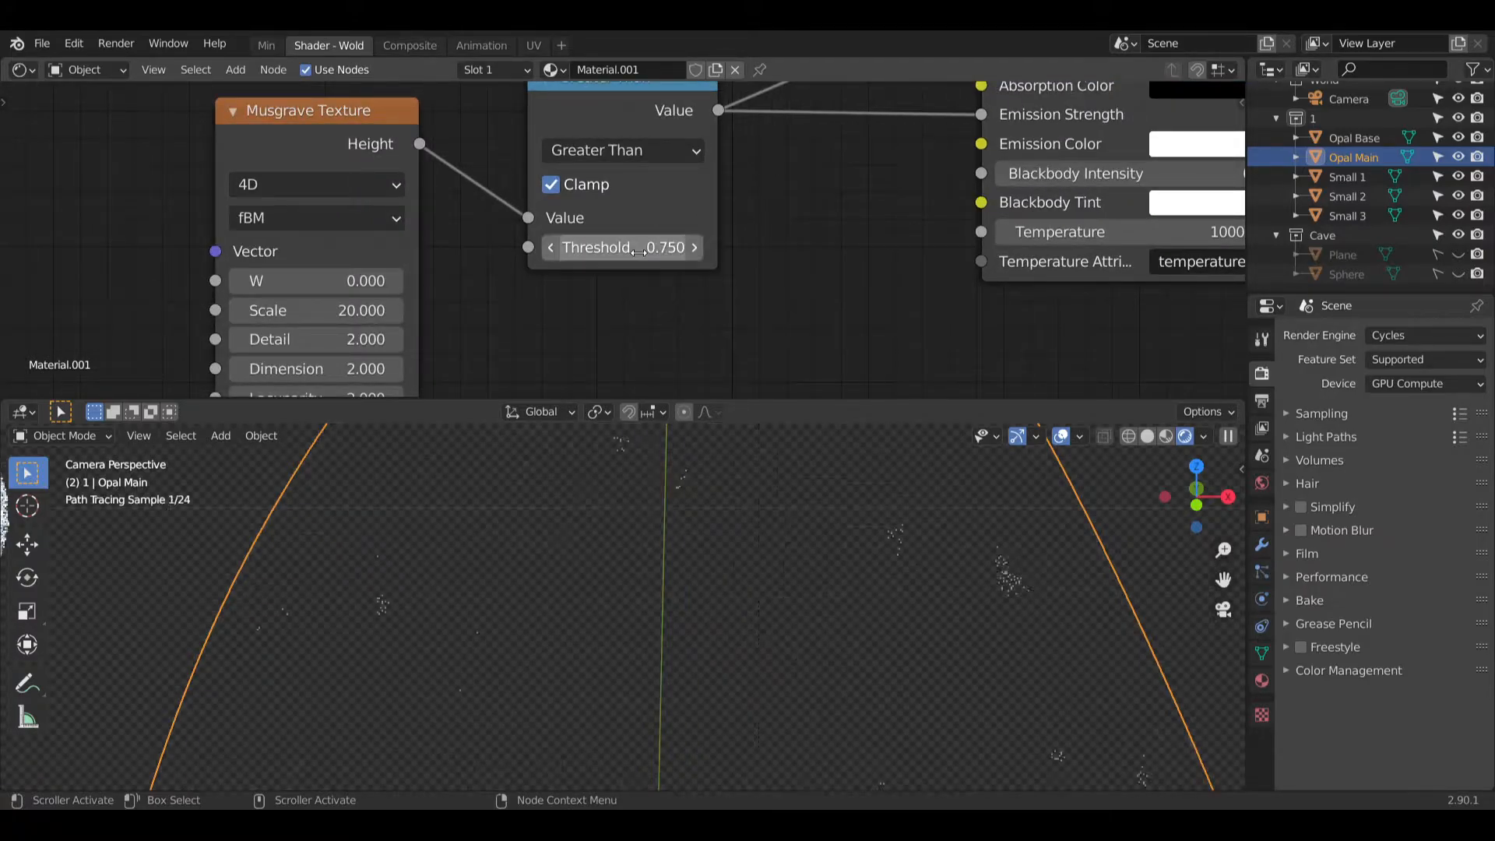
pyautogui.click(662, 247)
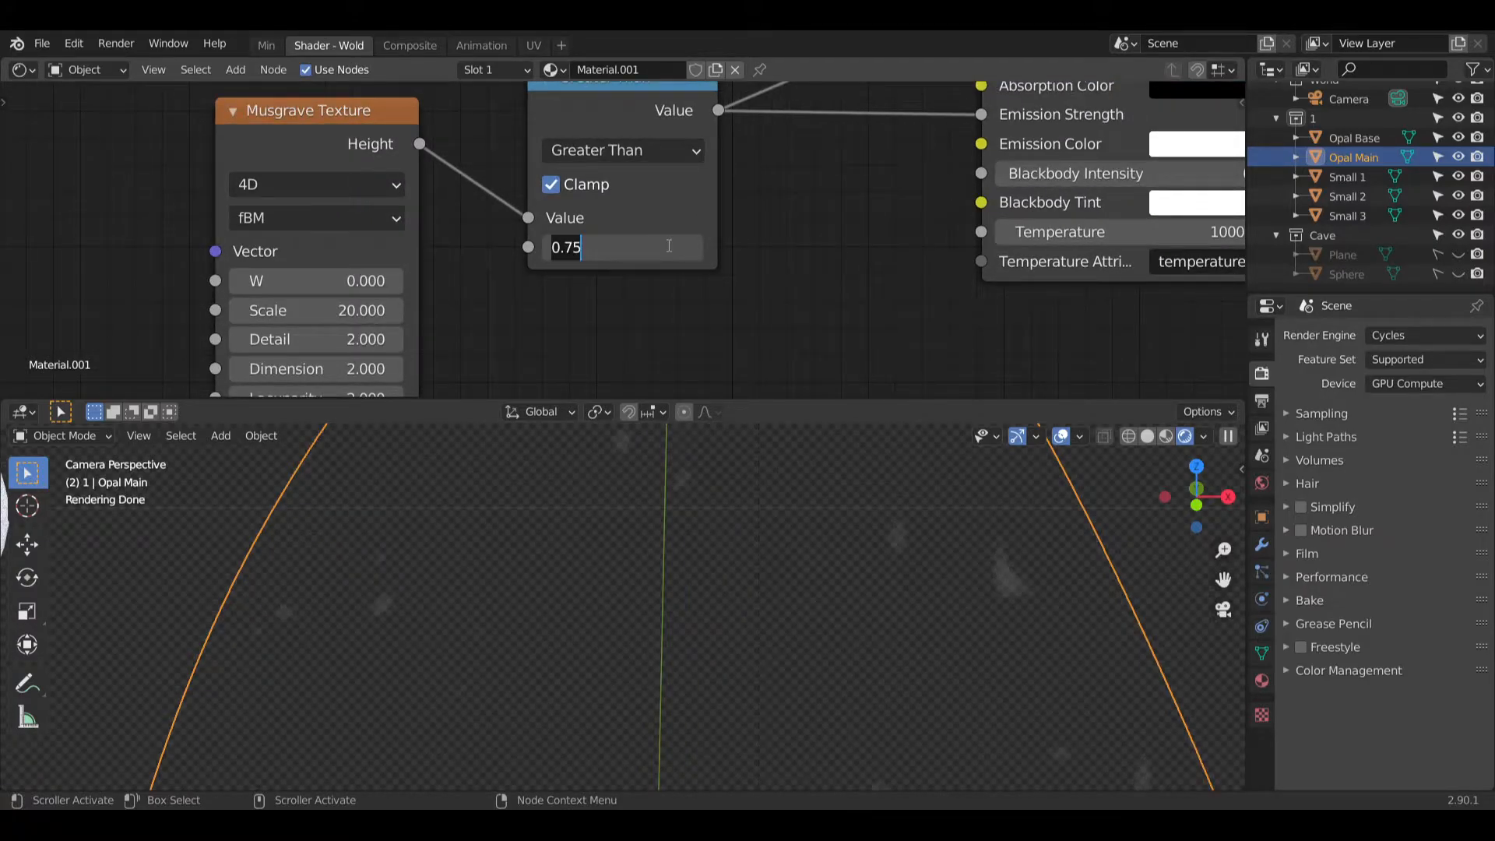
pyautogui.write('.6')
pyautogui.press('Return')
# Step: Set the Musgrave Texture's Detail, Dimension and Lacunarity to 10 each
pyautogui.moveTo(630, 339); pyautogui.dragTo(808, 220, button='middle')
pyautogui.click(525, 219)
pyautogui.write('10')
pyautogui.press('Return')
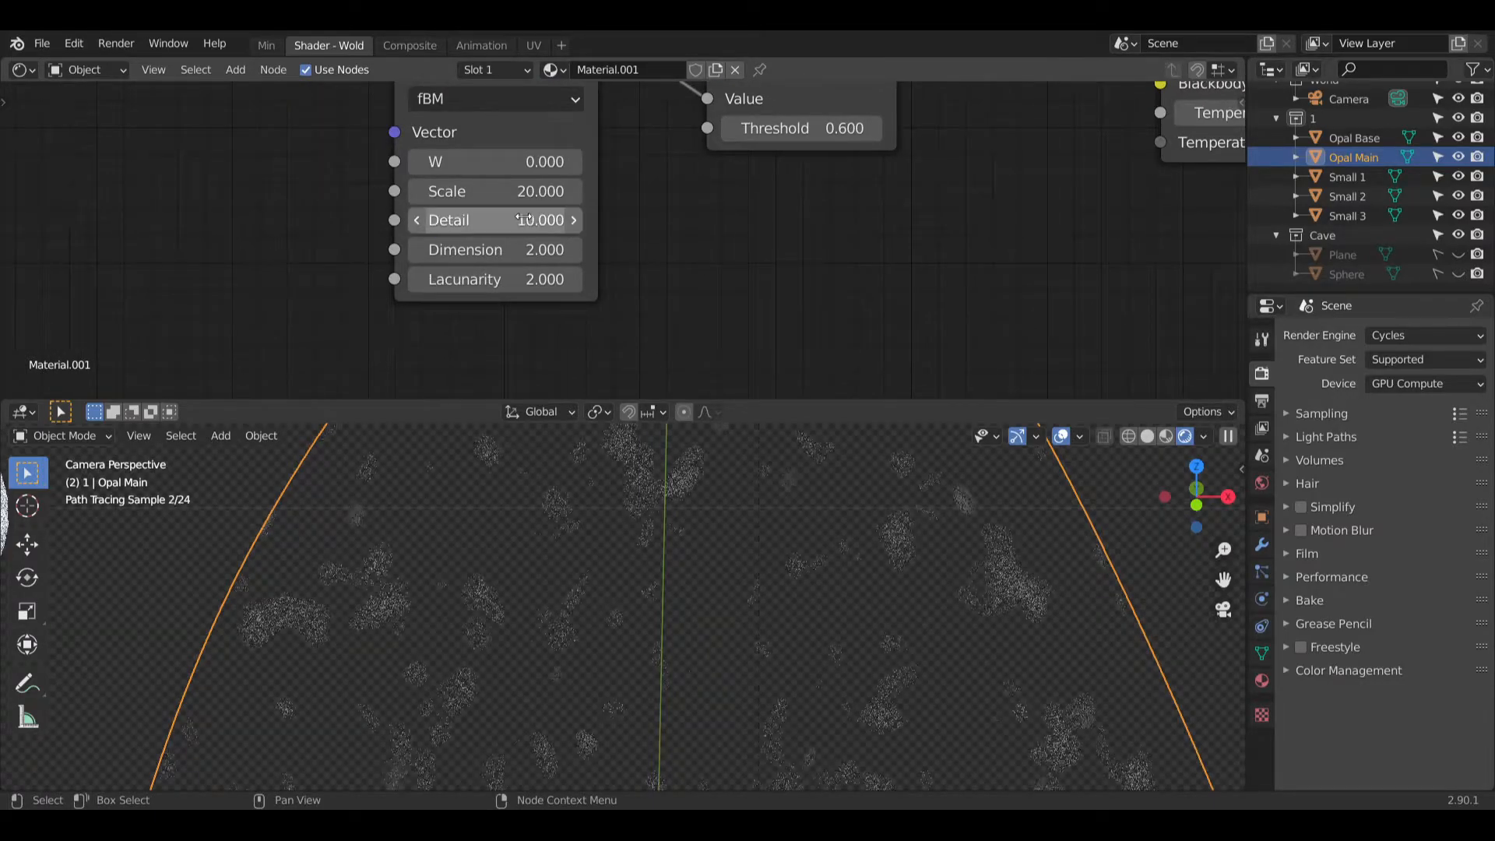
pyautogui.click(483, 250)
pyautogui.write('1')
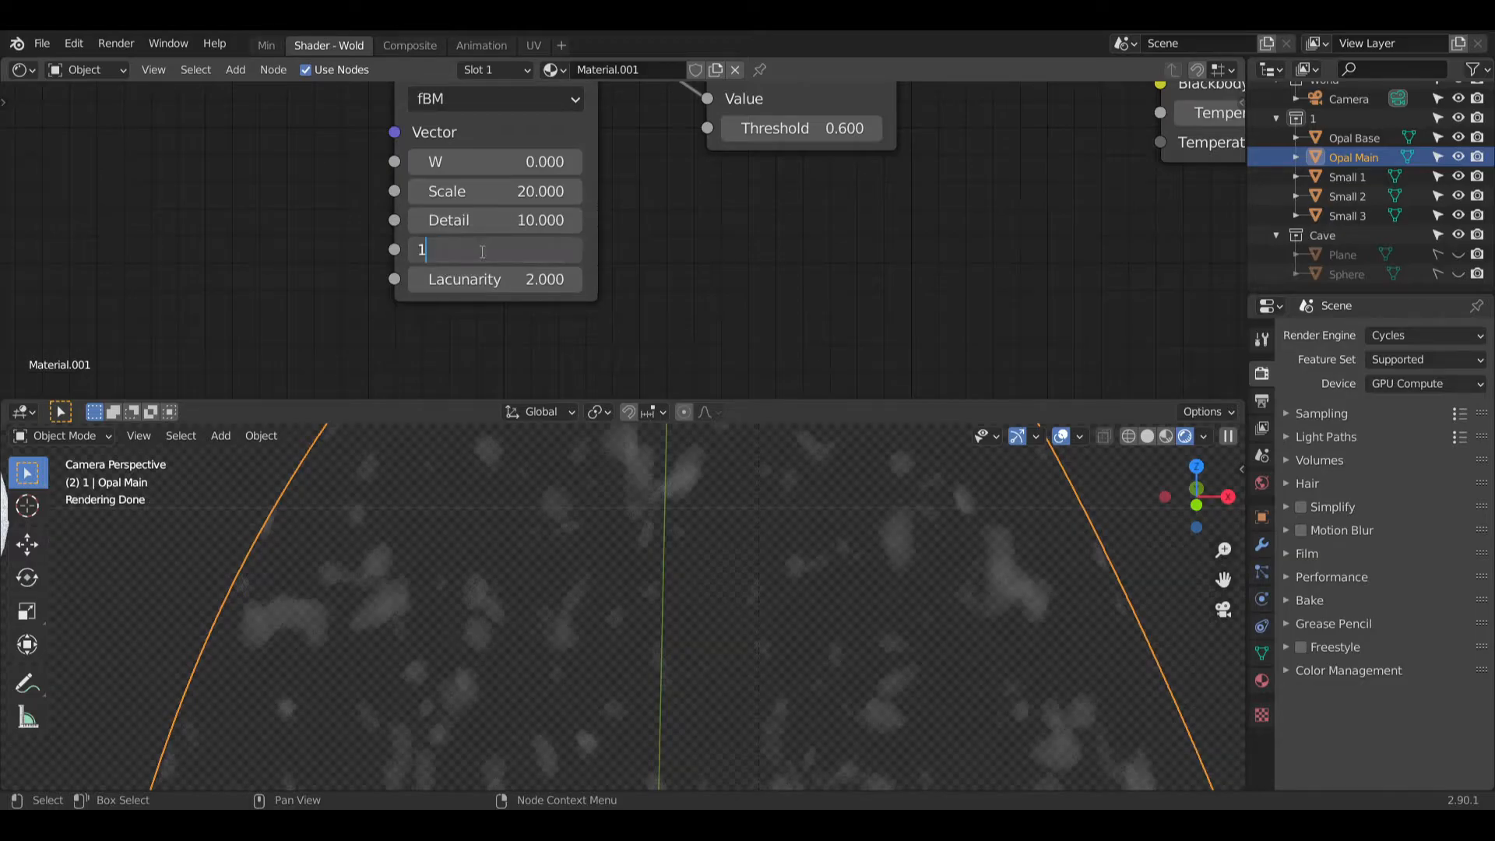
pyautogui.write('0')
pyautogui.press('Return')
pyautogui.click(495, 278)
pyautogui.write('10')
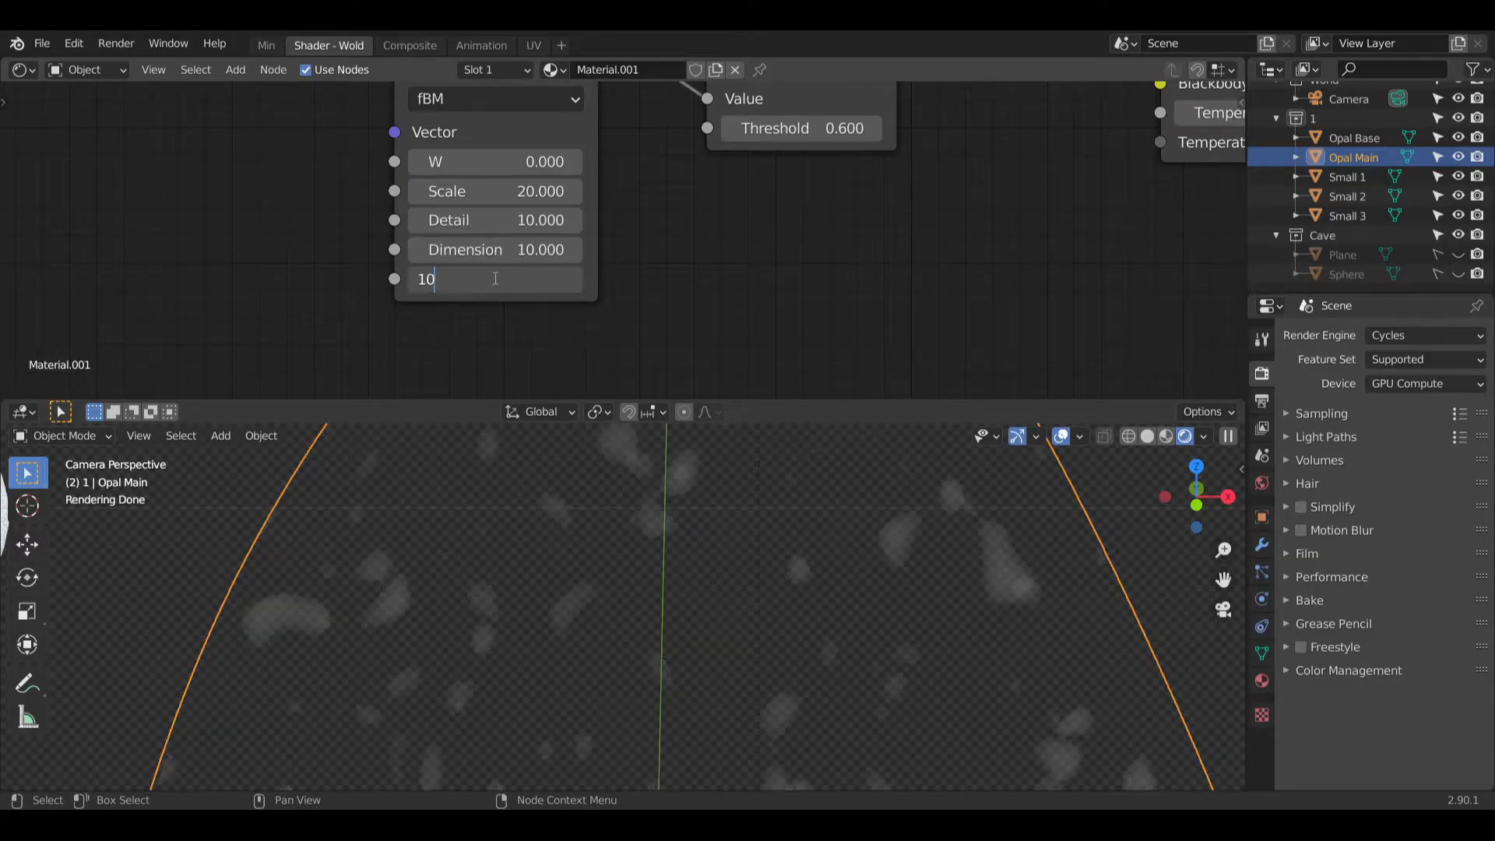
pyautogui.press('Return')
# Step: Set the Greater Than node's threshold to 0.55 and check the speckles across the whole main opal
pyautogui.moveTo(690, 296); pyautogui.dragTo(536, 397, button='middle')
pyautogui.click(686, 239)
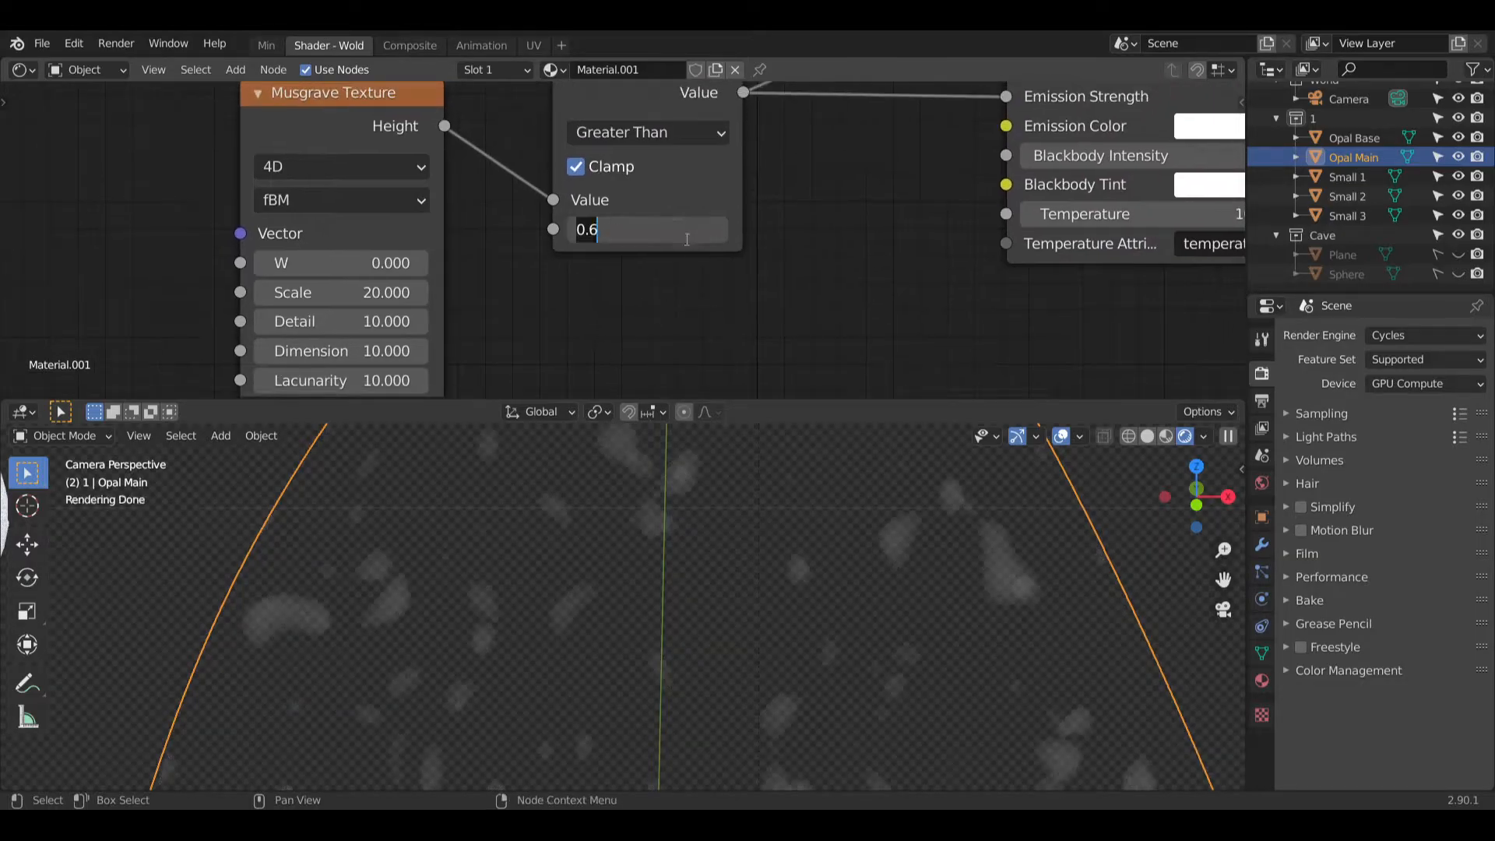
pyautogui.press('BackSpace')
pyautogui.write('55')
pyautogui.press('Return')
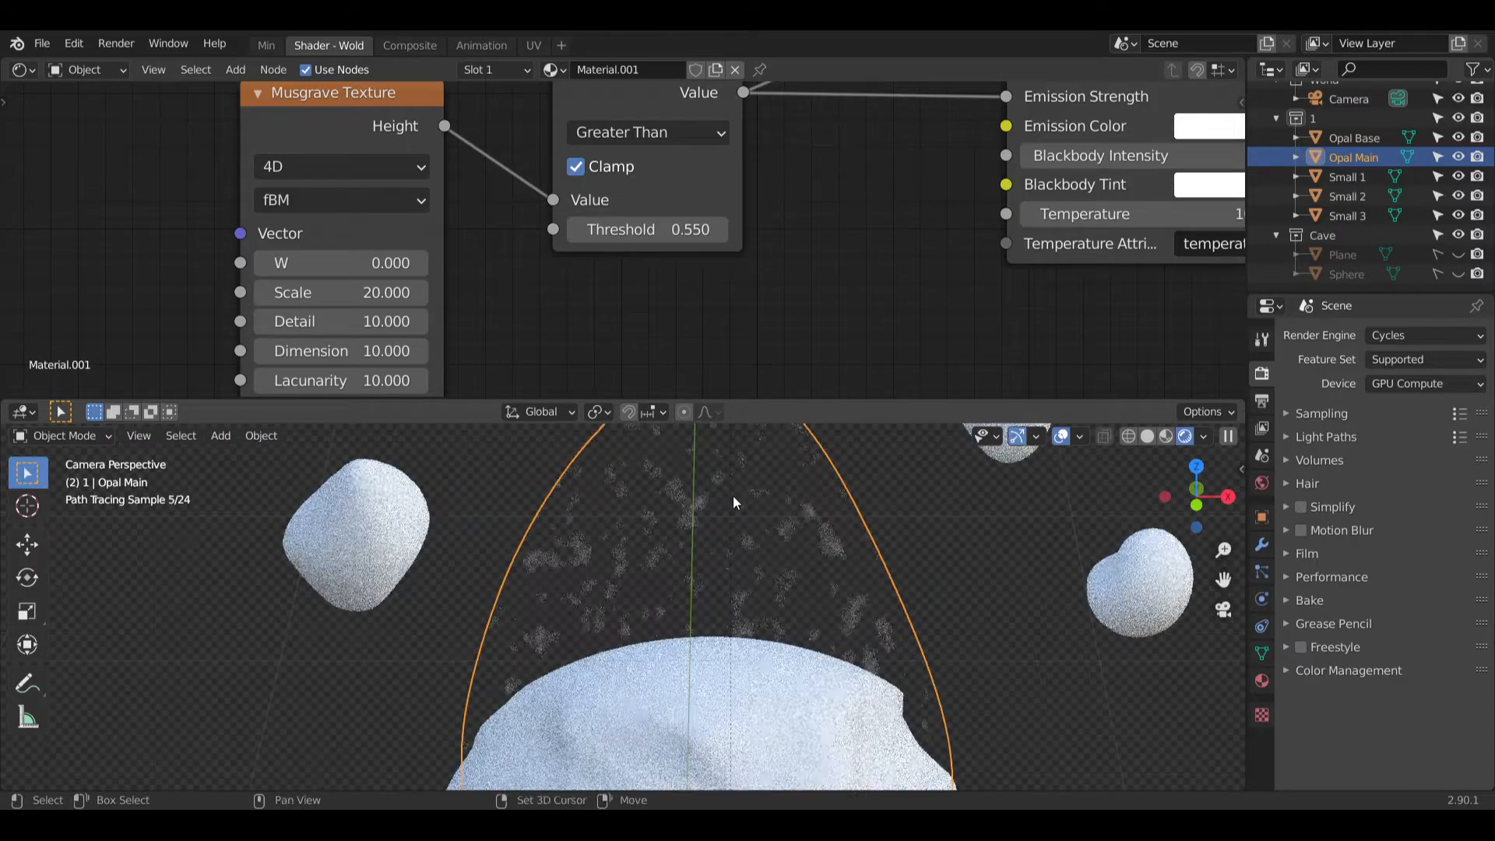
pyautogui.moveTo(826, 226); pyautogui.dragTo(841, 309, button='middle')
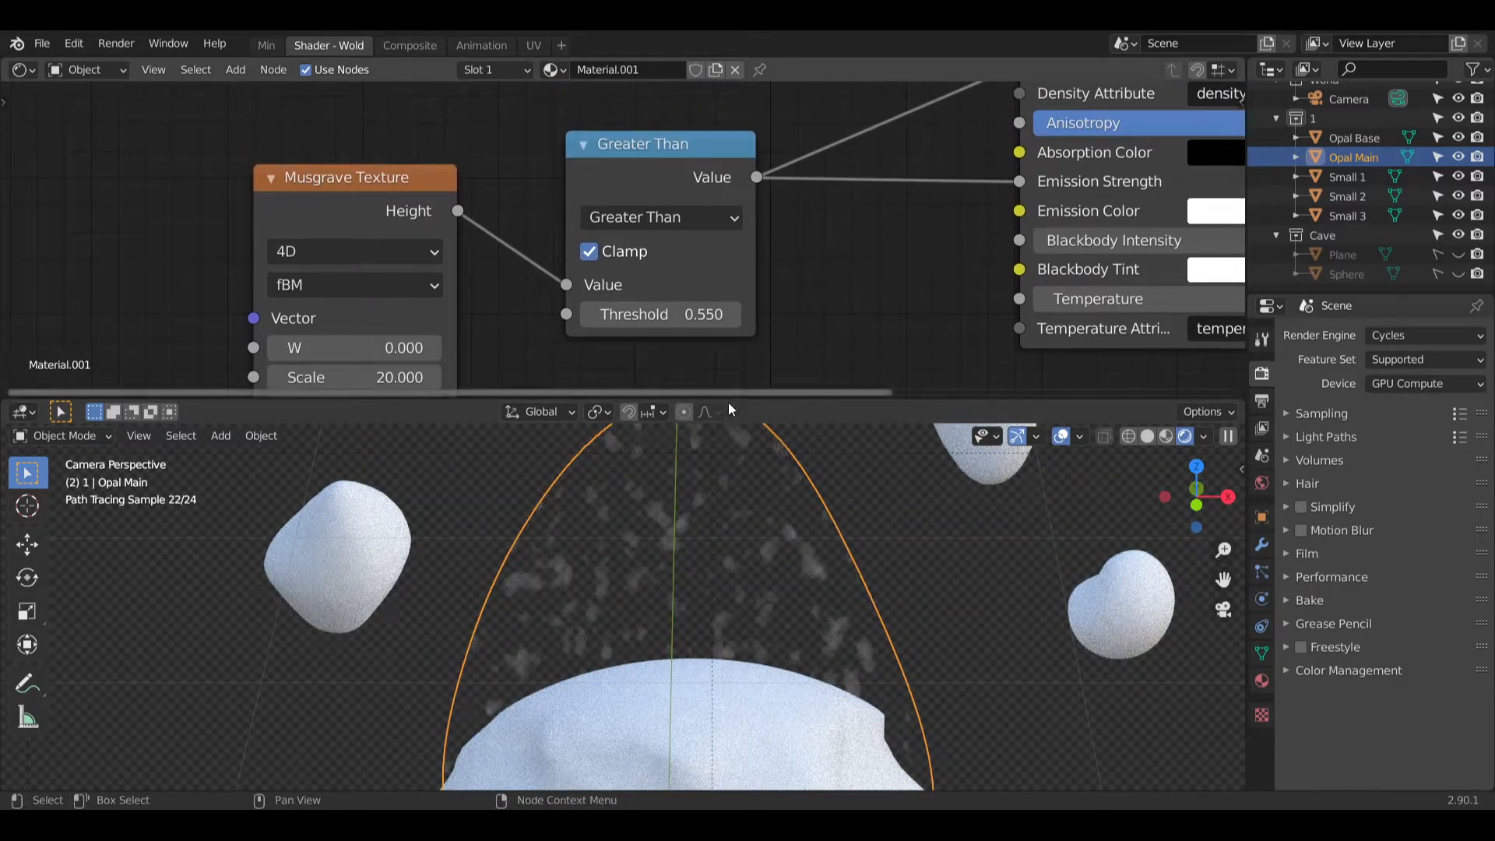
pyautogui.scroll(-3, 677, 623)
# Step: Rearrange the volume material's nodes, leaving a wide gap between the Musgrave Texture and the Greater Than node
pyautogui.moveTo(905, 240); pyautogui.dragTo(767, 368, button='middle')
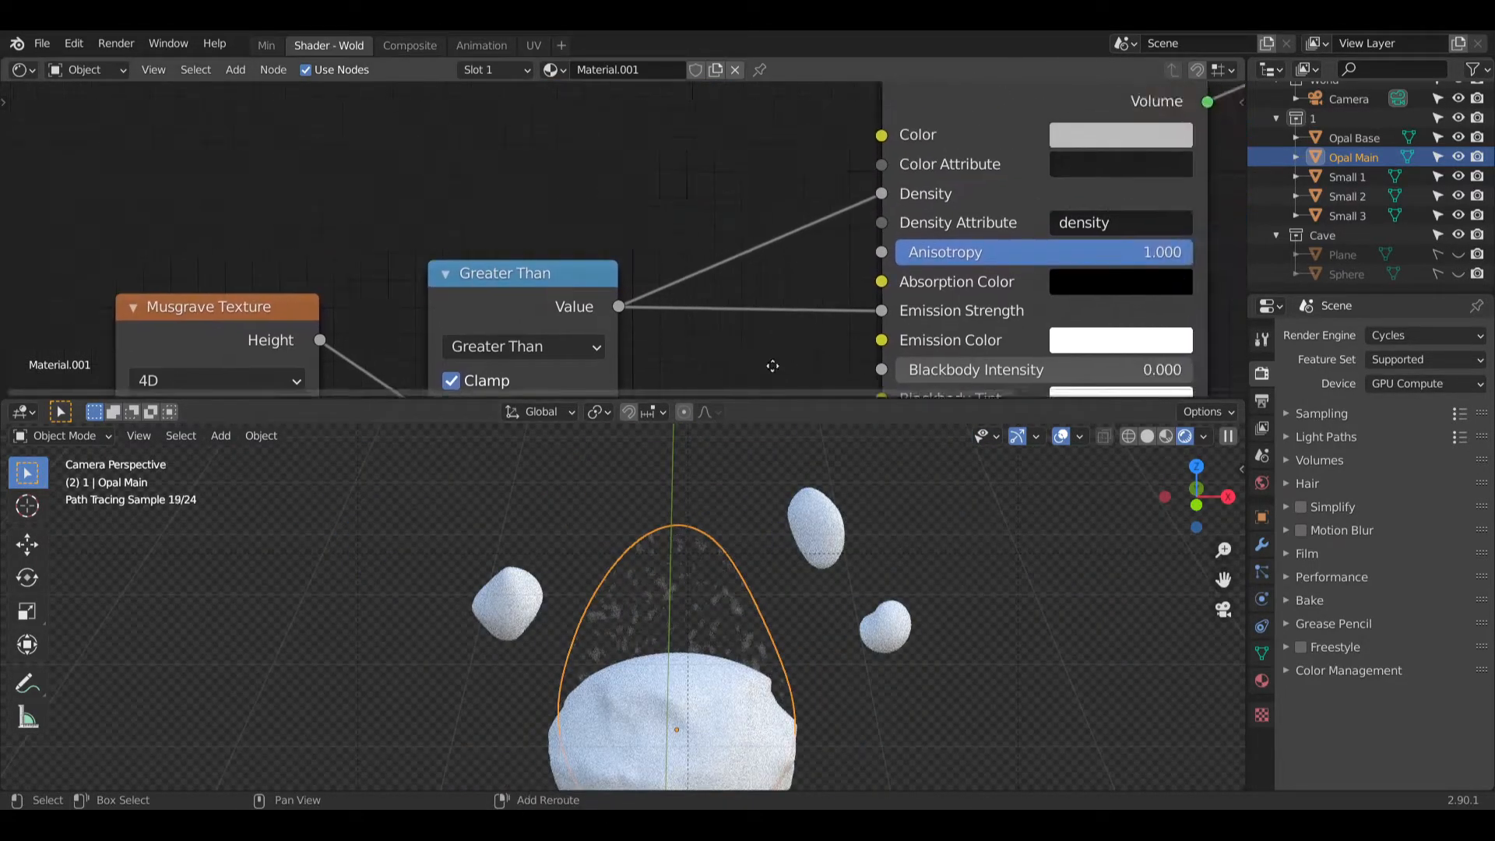
pyautogui.scroll(-2, 779, 203)
pyautogui.moveTo(799, 159); pyautogui.dragTo(664, 242, button='middle')
pyautogui.moveTo(870, 153); pyautogui.dragTo(826, 181)
pyautogui.moveTo(431, 242); pyautogui.dragTo(523, 374, button='middle')
pyautogui.moveTo(545, 150); pyautogui.dragTo(557, 205)
pyautogui.moveTo(335, 204); pyautogui.dragTo(458, 187, button='middle')
pyautogui.moveTo(459, 191); pyautogui.dragTo(318, 192)
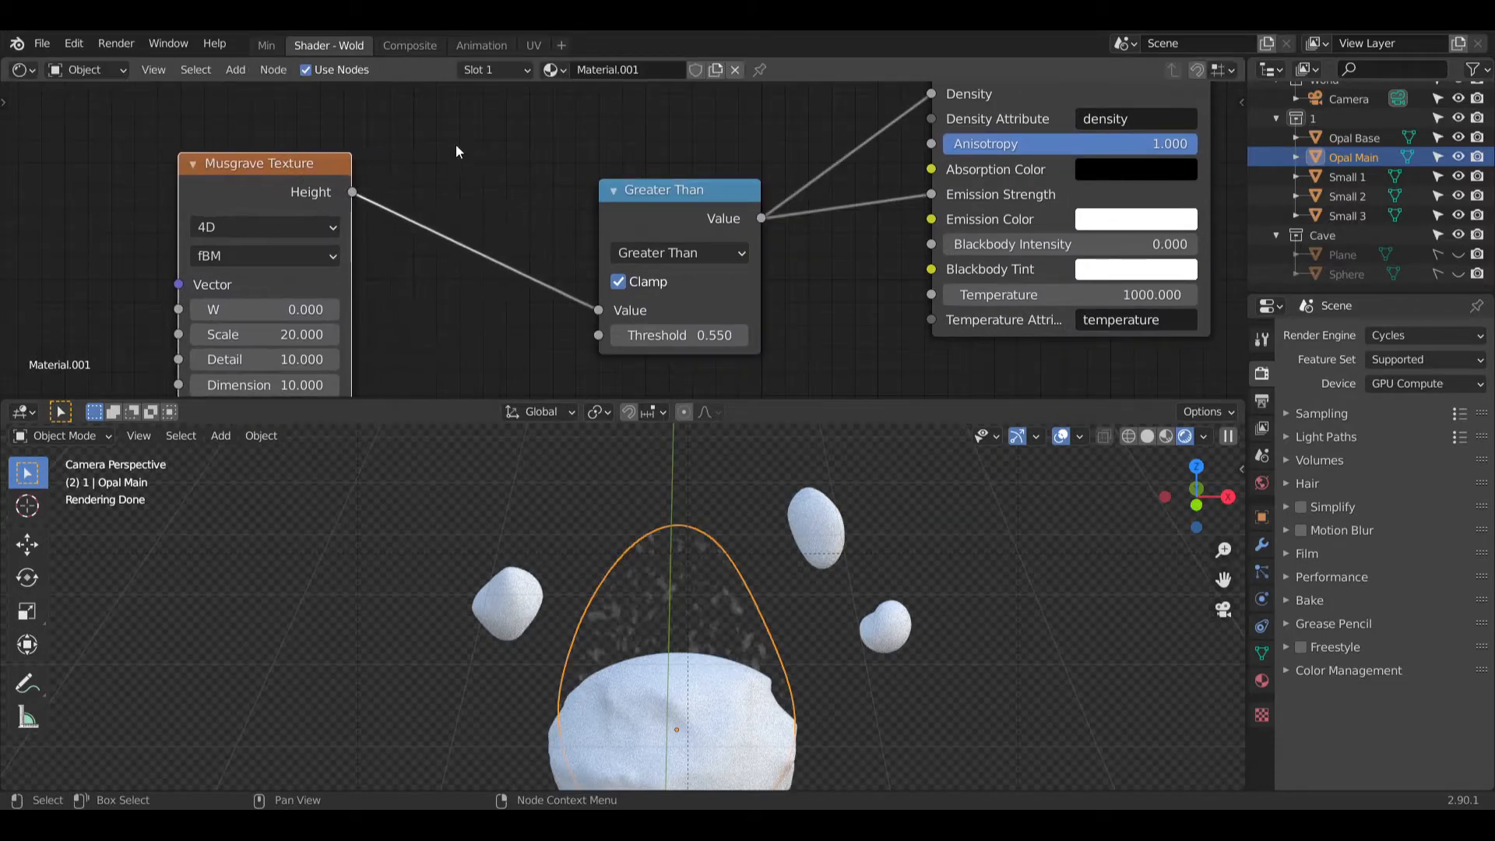
# Step: Add a ColorRamp node between the Musgrave Texture and Greater Than nodes
pyautogui.moveTo(318, 192); pyautogui.dragTo(223, 371, button='middle')
pyautogui.moveTo(526, 214); pyautogui.dragTo(578, 137, button='middle')
pyautogui.moveTo(236, 263); pyautogui.dragTo(195, 256)
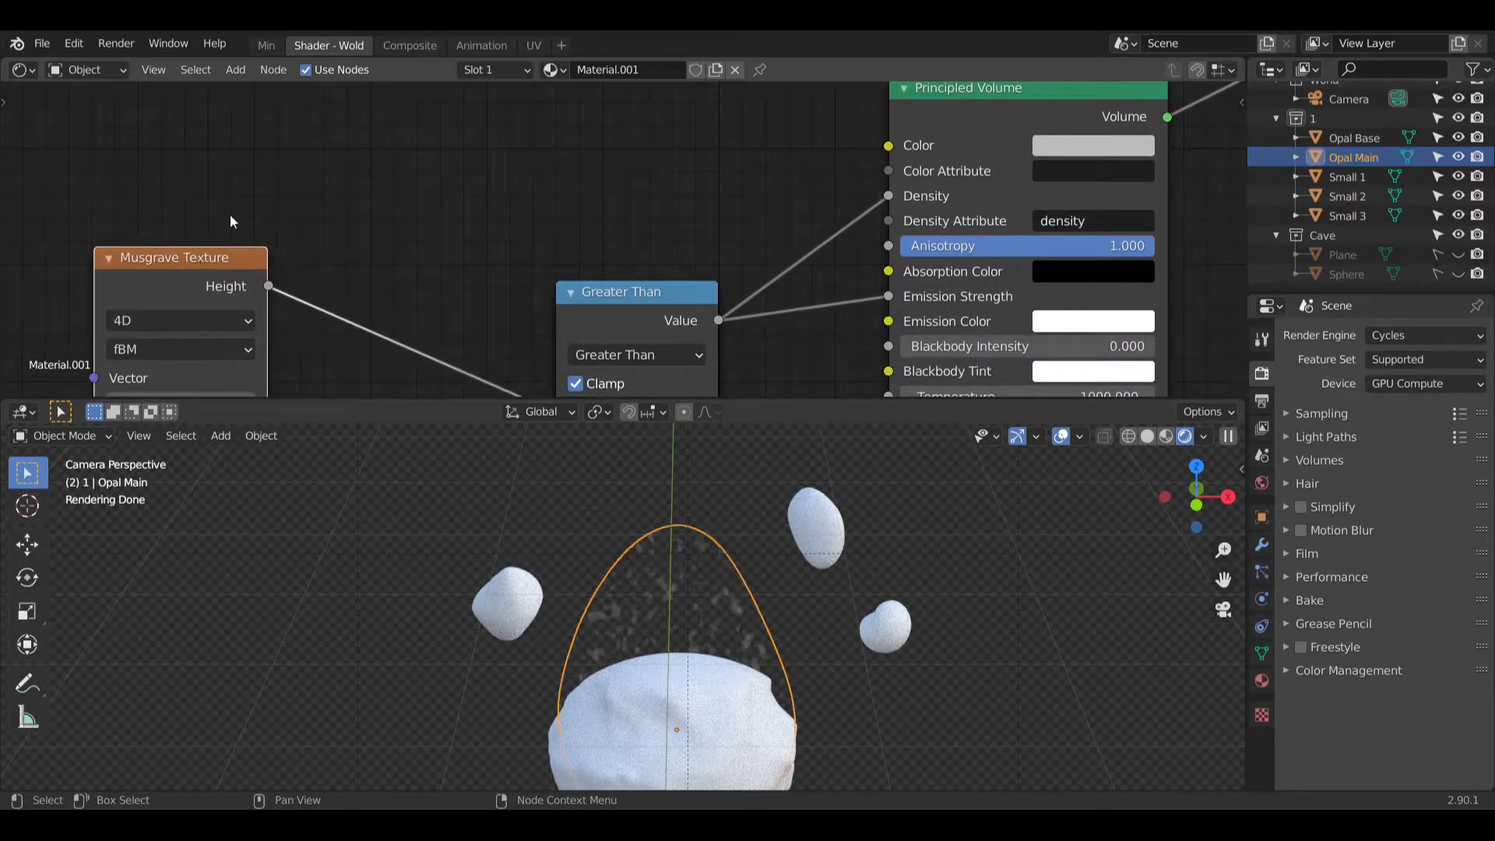
pyautogui.hotkey('shift', 'a')
pyautogui.moveTo(296, 233)
pyautogui.click(415, 310)
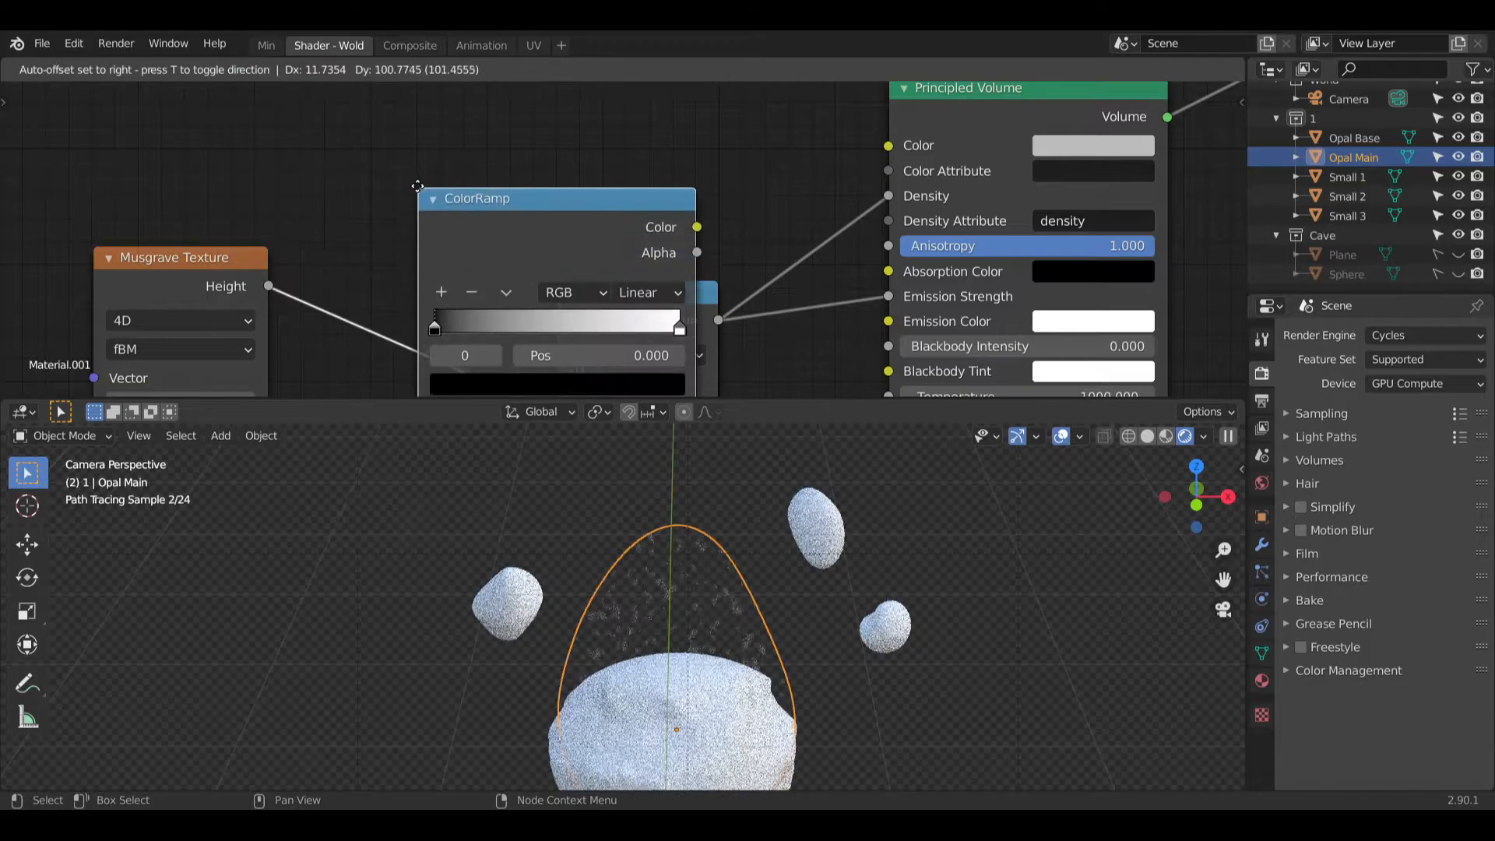
pyautogui.click(359, 219)
# Step: Take the ColorRamp out of the Musgrave link, place it above Greater Than and connect its Color to the Principled Volume's Color
pyautogui.moveTo(766, 272); pyautogui.dragTo(690, 185, button='middle')
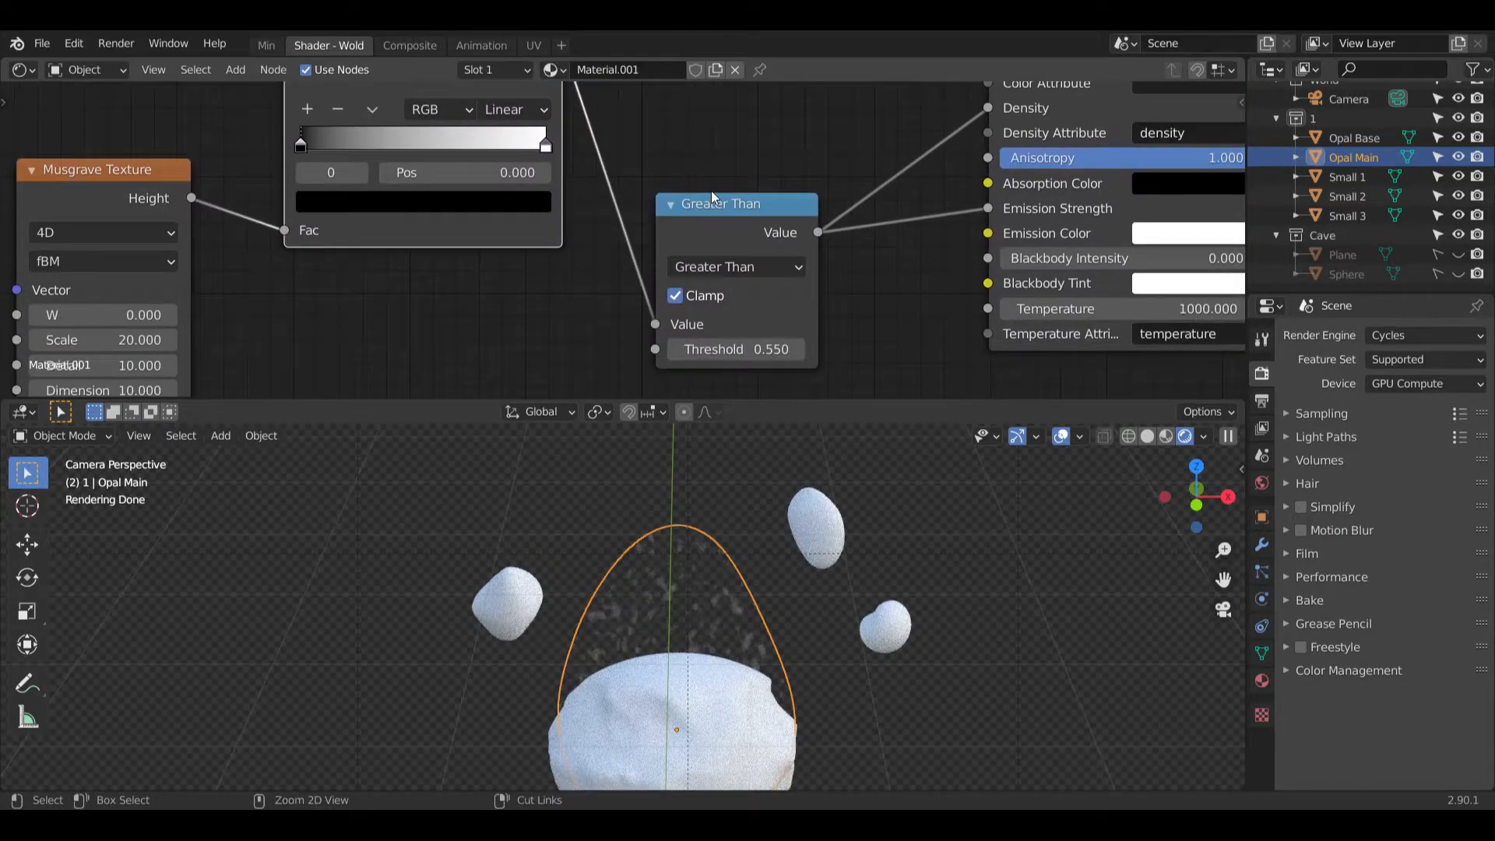
pyautogui.hotkey('ctrl', 'z')
pyautogui.moveTo(456, 200); pyautogui.dragTo(412, 132)
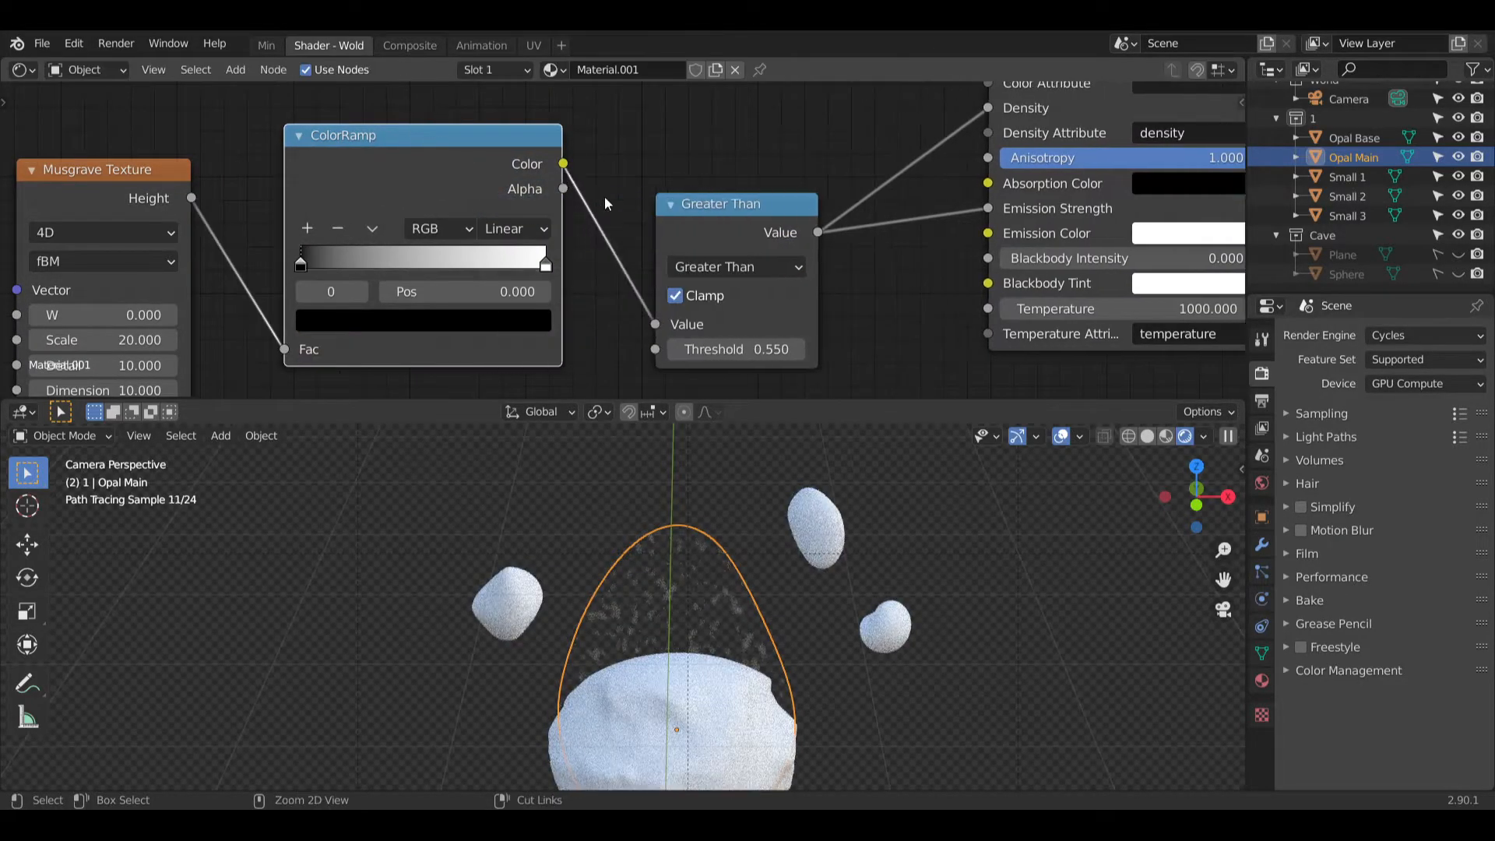
pyautogui.scroll(-3, 604, 196)
pyautogui.moveTo(705, 342); pyautogui.dragTo(730, 157)
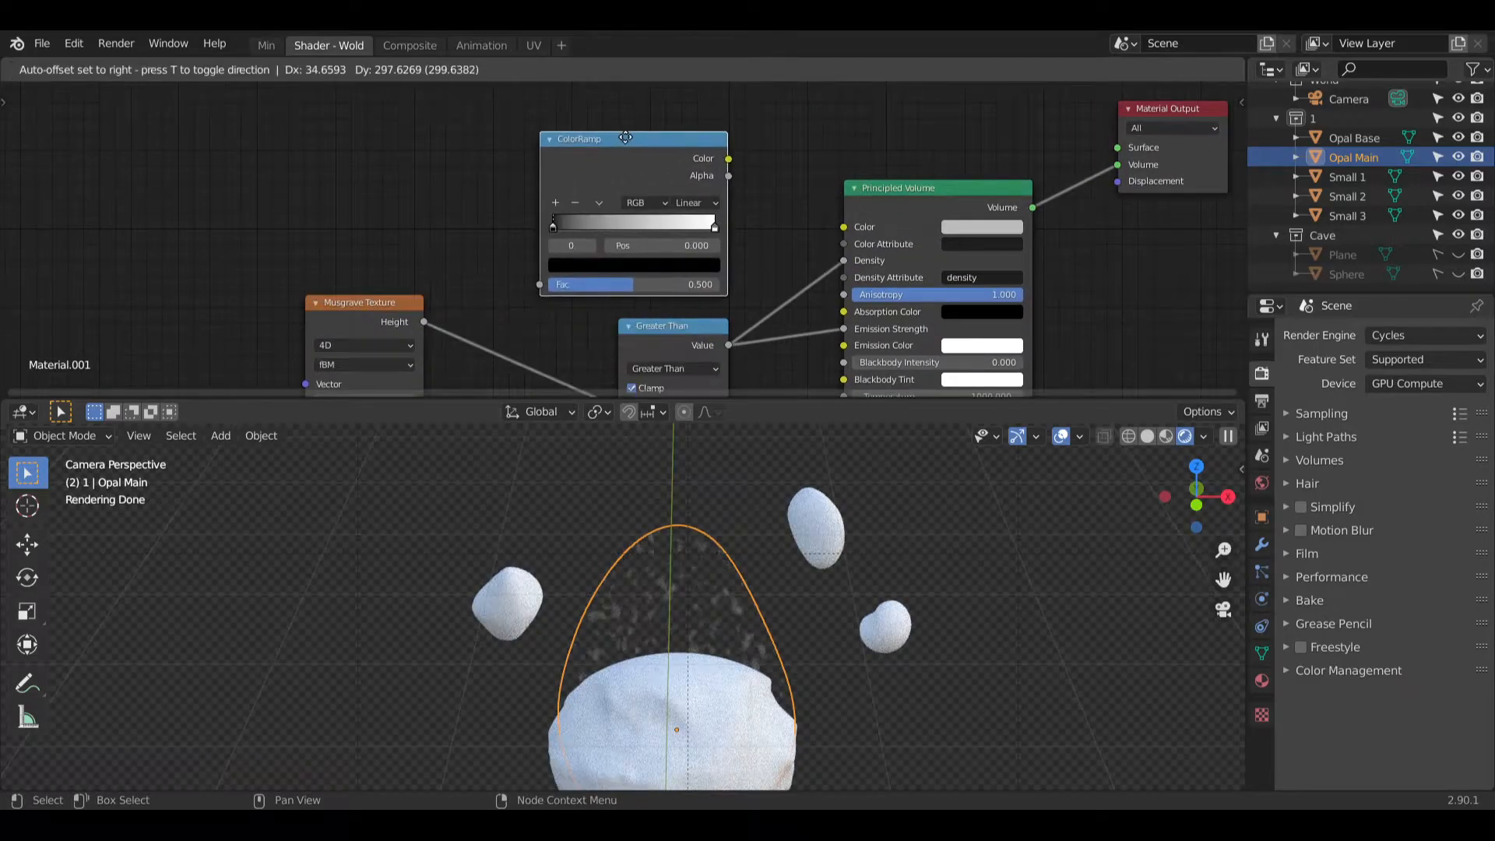
pyautogui.moveTo(689, 292); pyautogui.dragTo(621, 175, button='middle')
pyautogui.moveTo(605, 209); pyautogui.dragTo(604, 267)
pyautogui.moveTo(611, 251); pyautogui.dragTo(598, 335, button='middle')
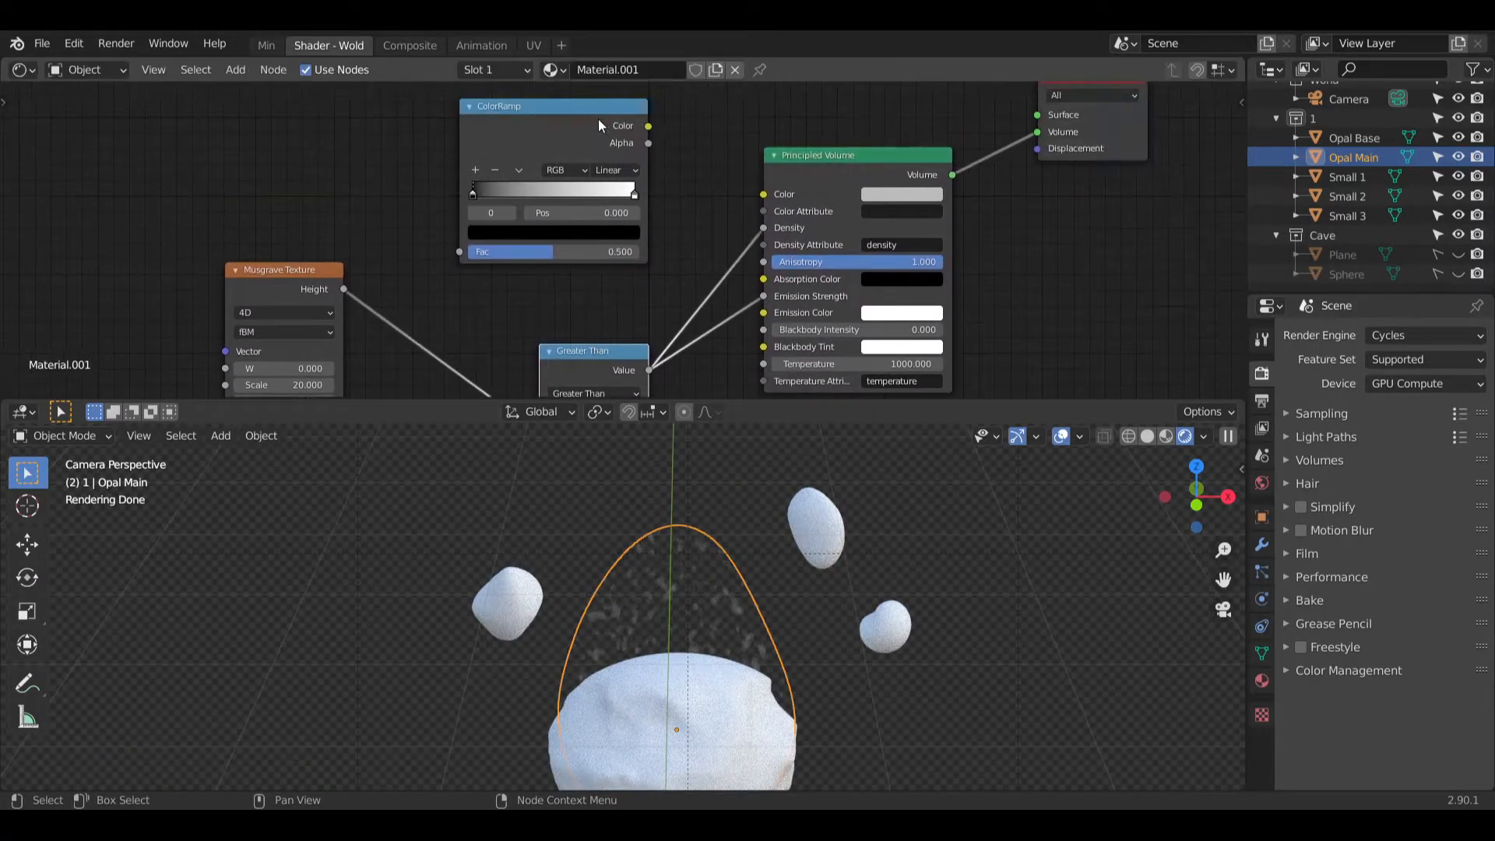
pyautogui.moveTo(574, 114); pyautogui.dragTo(587, 157)
pyautogui.moveTo(587, 156); pyautogui.dragTo(644, 141, button='middle')
# Step: Switch the ColorRamp to HSV mode and set its first stop to pure red
pyautogui.scroll(3, 754, 303)
pyautogui.click(549, 119)
pyautogui.click(534, 188)
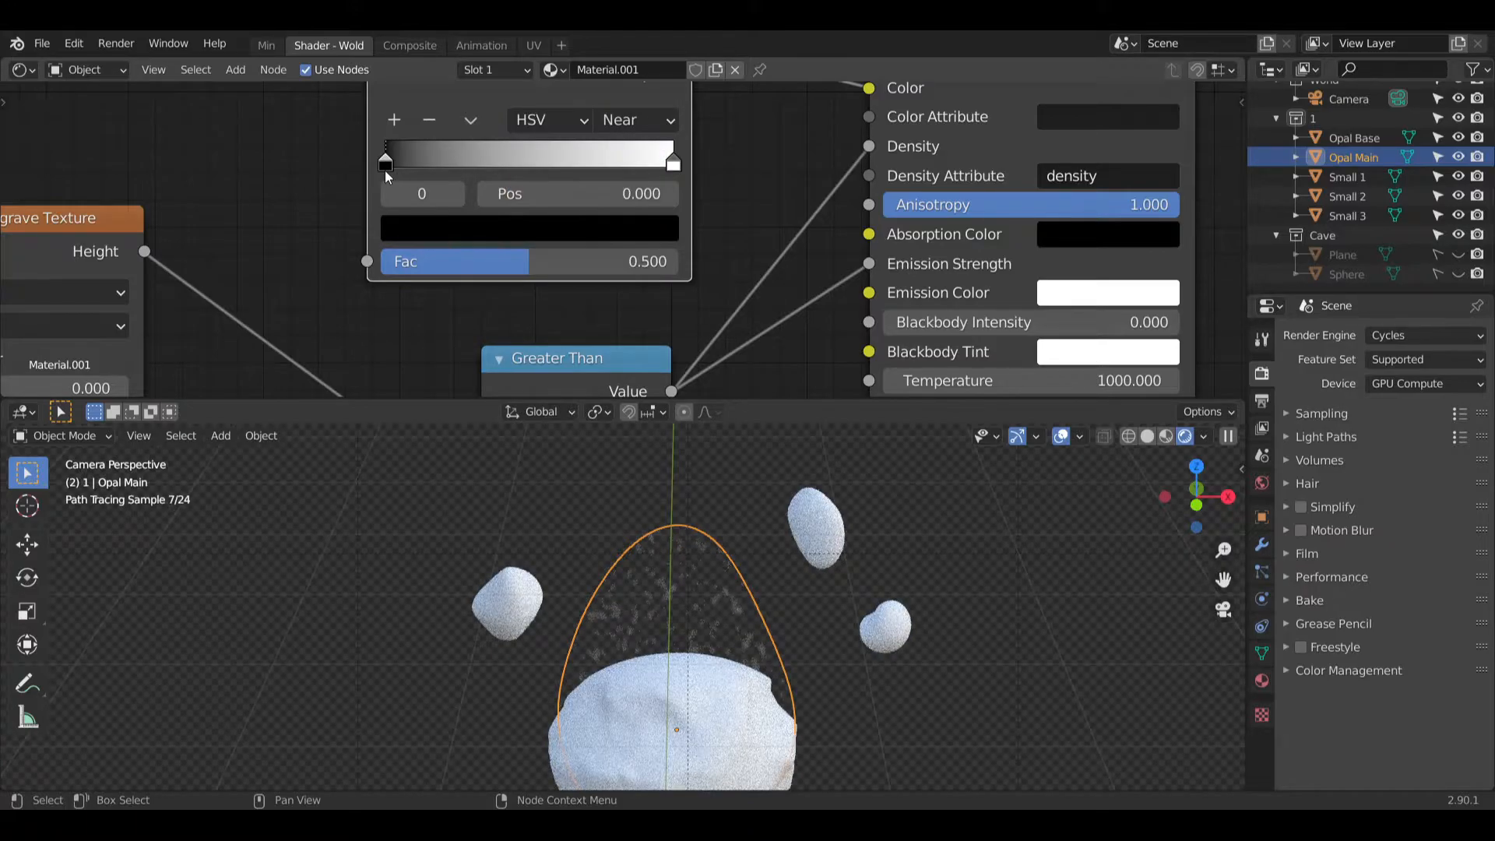
pyautogui.click(446, 230)
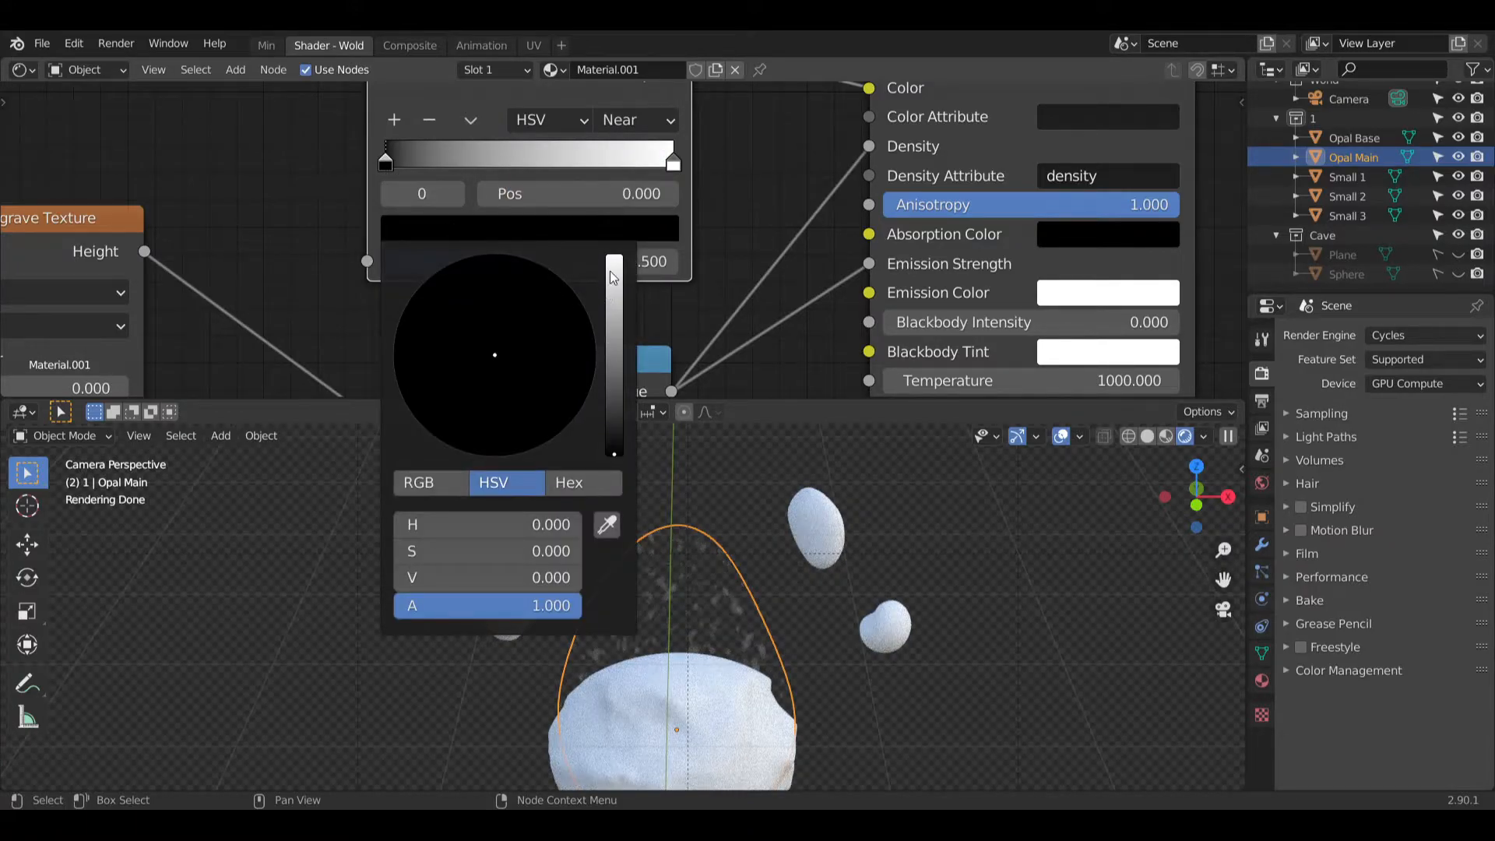
pyautogui.moveTo(612, 274); pyautogui.dragTo(614, 250)
pyautogui.moveTo(523, 423); pyautogui.dragTo(497, 458)
# Step: Set the ColorRamp's last stop to red and its hue interpolation to Far for a full rainbow gradient
pyautogui.click(674, 163)
pyautogui.click(576, 227)
pyautogui.click(495, 456)
pyautogui.click(637, 120)
pyautogui.click(632, 204)
pyautogui.moveTo(698, 211); pyautogui.dragTo(738, 115, button='middle')
pyautogui.scroll(6, 766, 615)
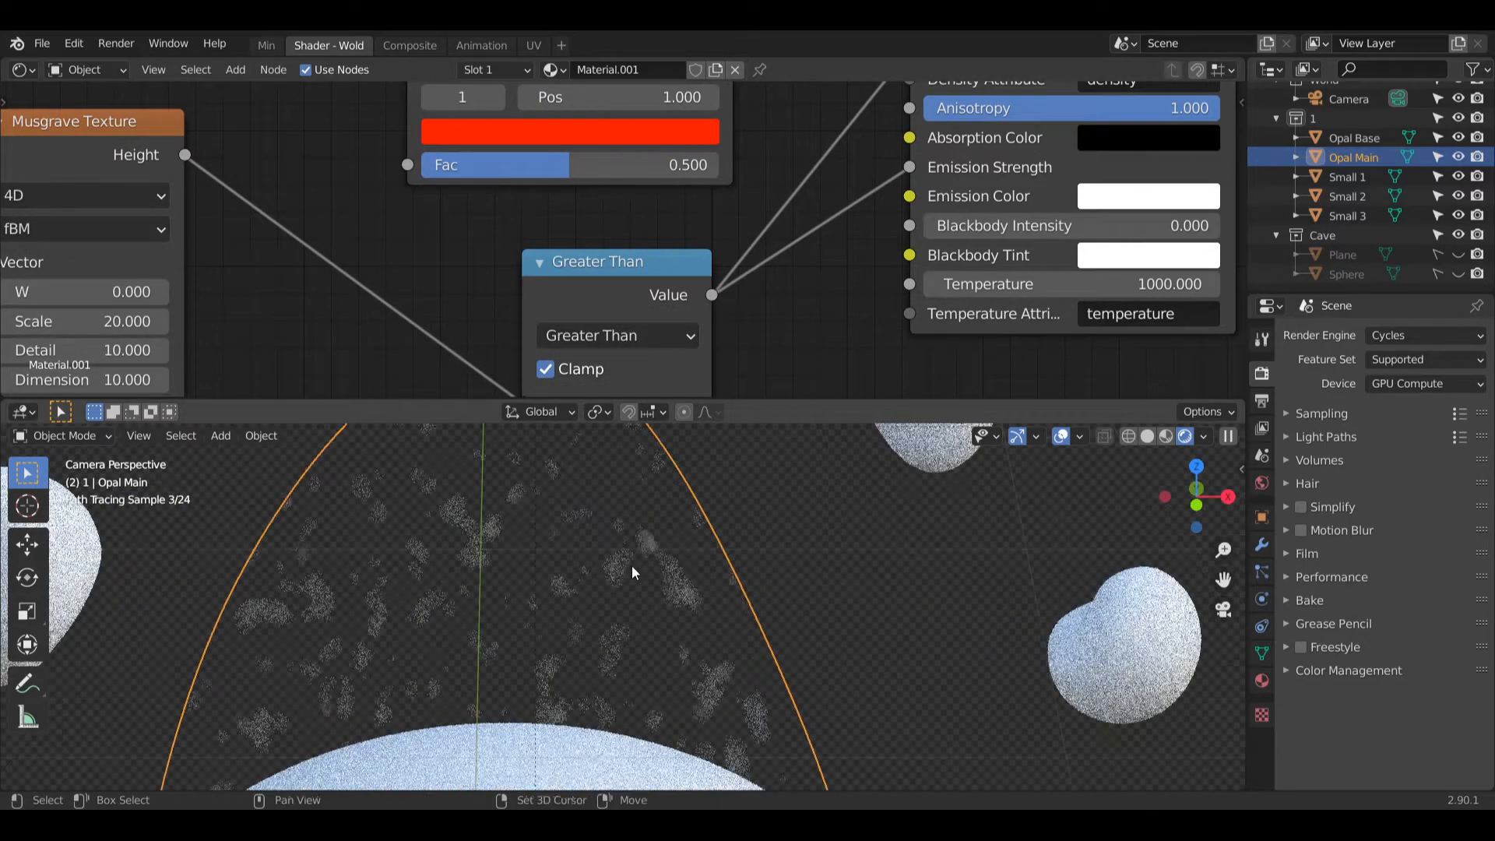
pyautogui.keyDown('shift'); pyautogui.moveTo(632, 565); pyautogui.dragTo(801, 509, button='middle'); pyautogui.keyUp('shift')
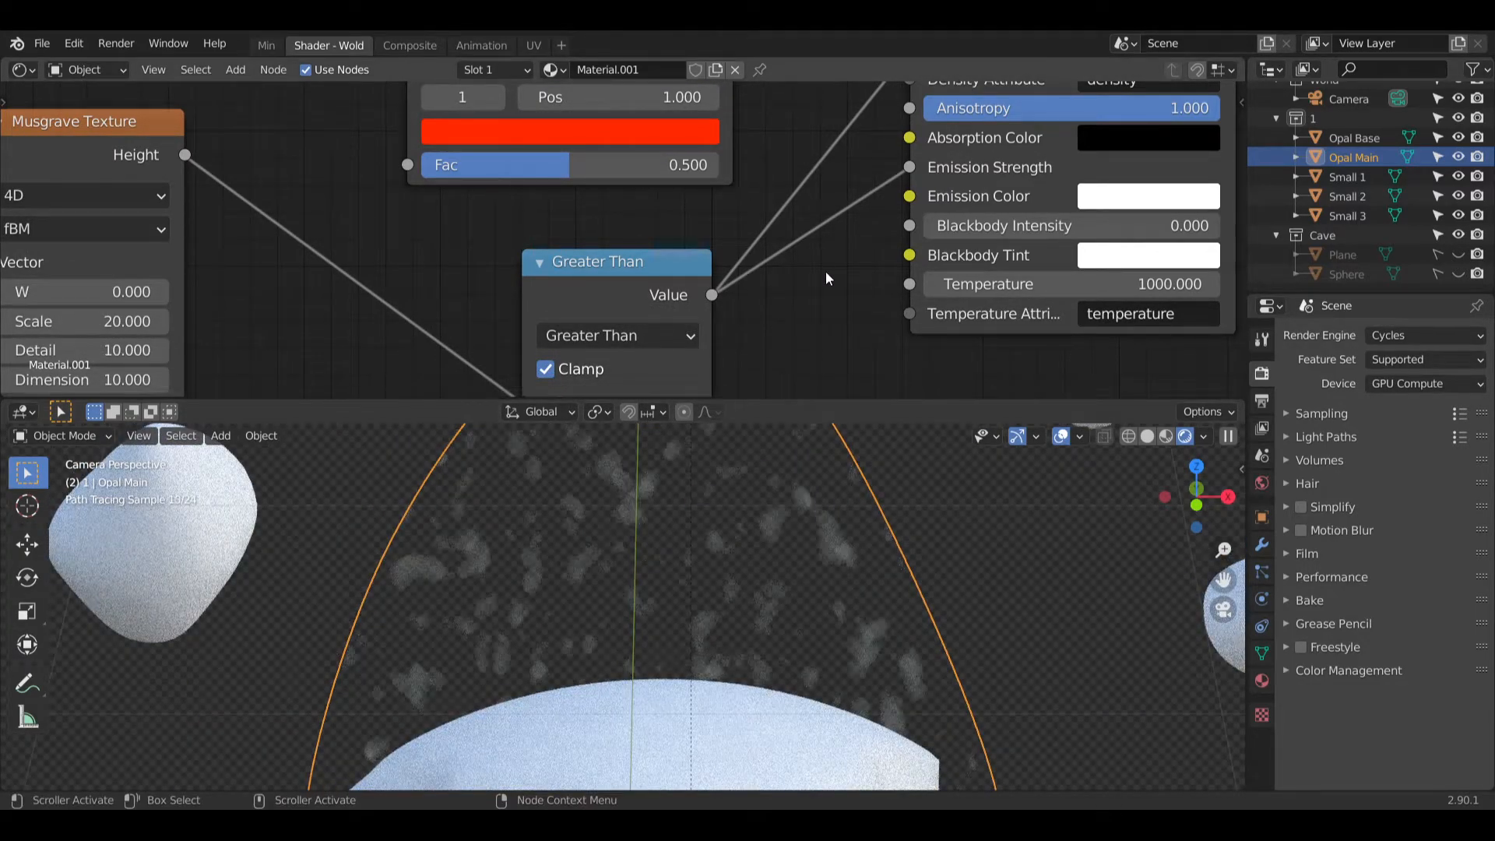
pyautogui.scroll(4, 643, 508)
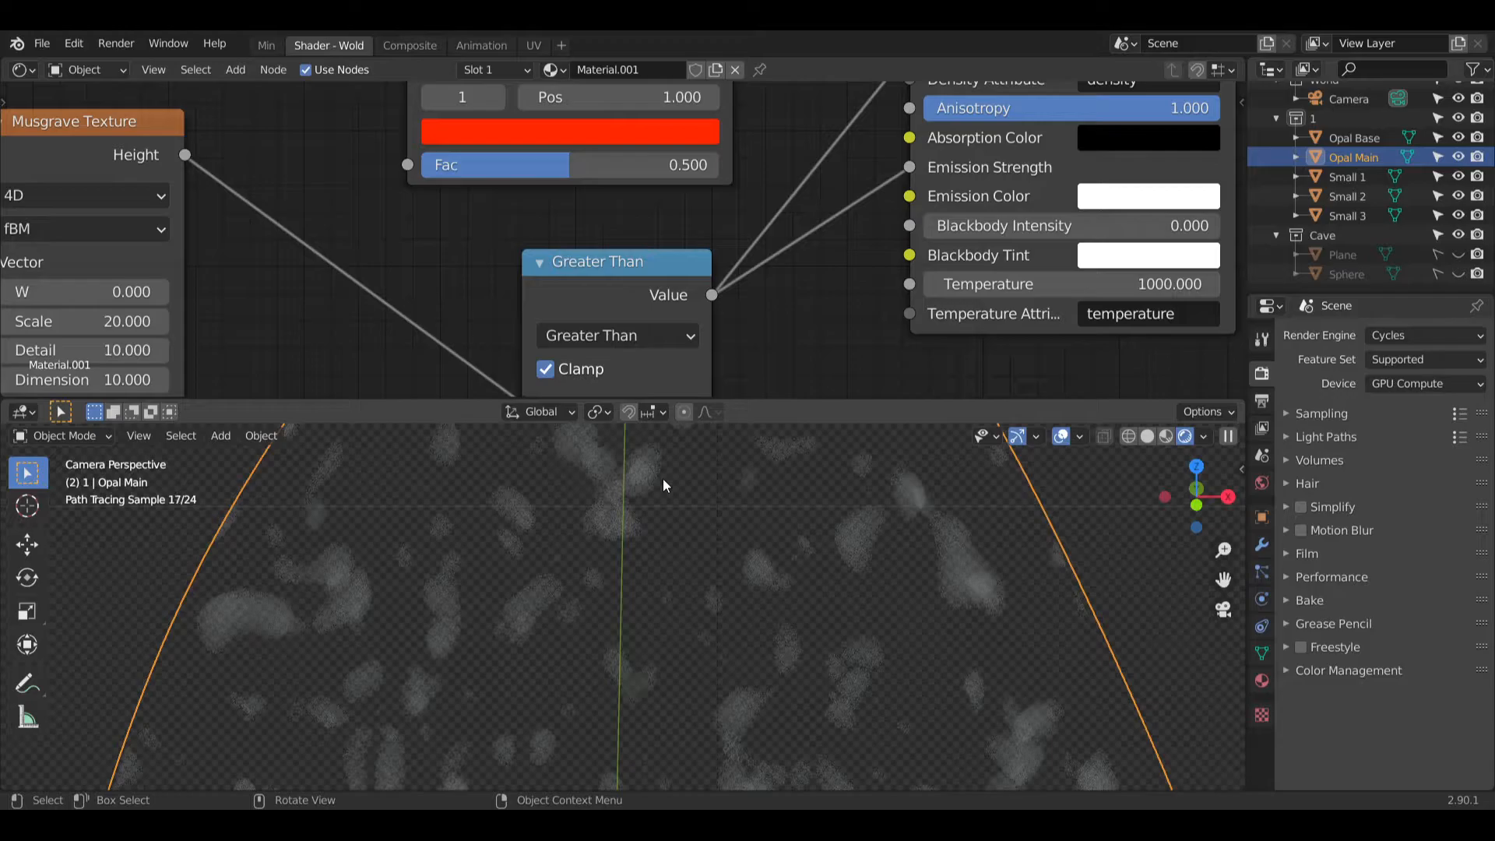
pyautogui.moveTo(848, 262); pyautogui.dragTo(736, 330, button='middle')
pyautogui.moveTo(733, 125); pyautogui.dragTo(590, 215, button='middle')
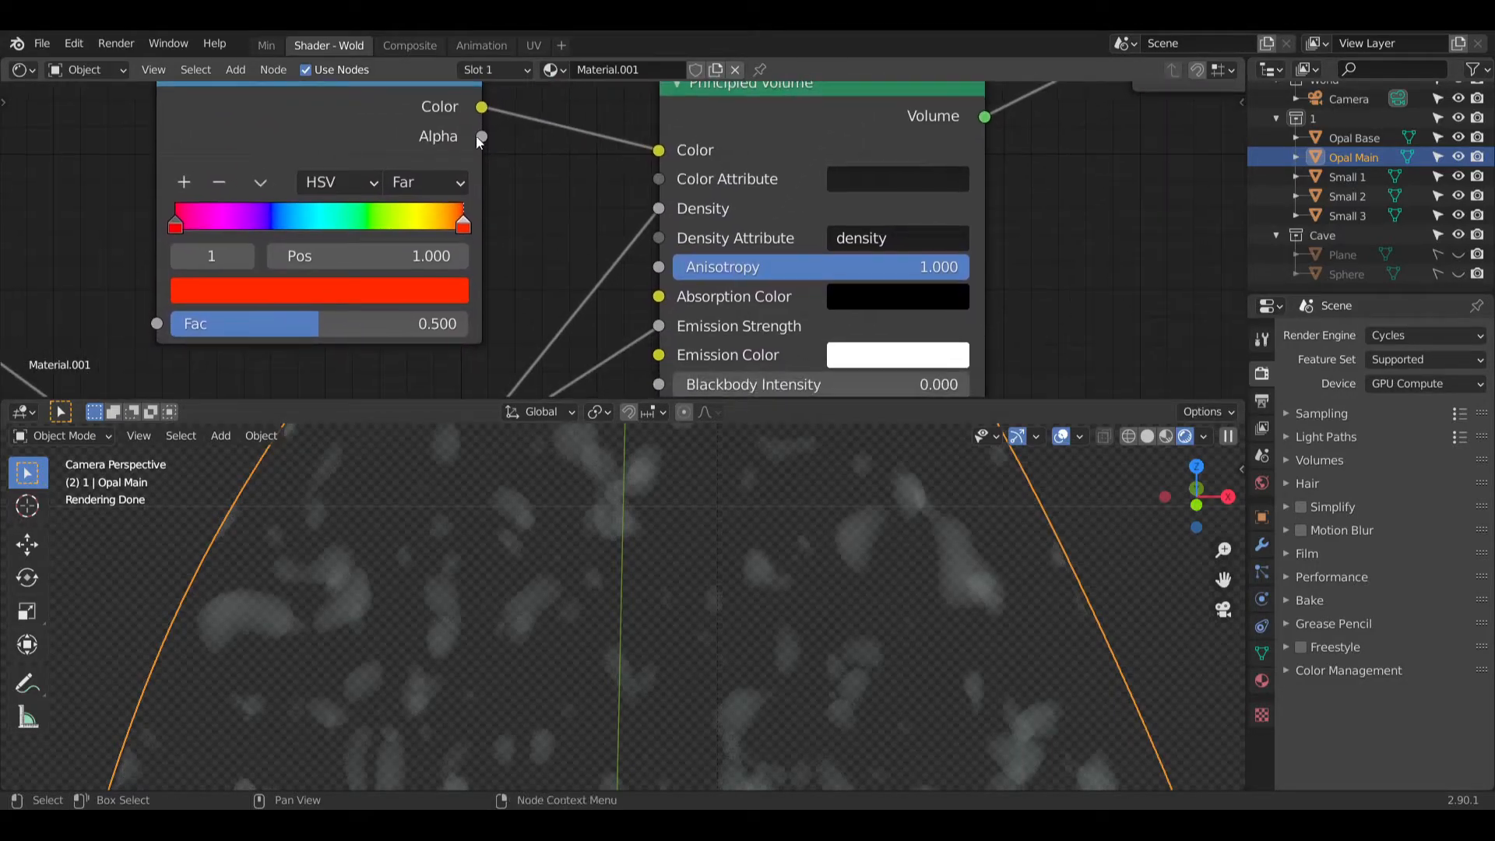
pyautogui.moveTo(481, 107); pyautogui.dragTo(568, 170)
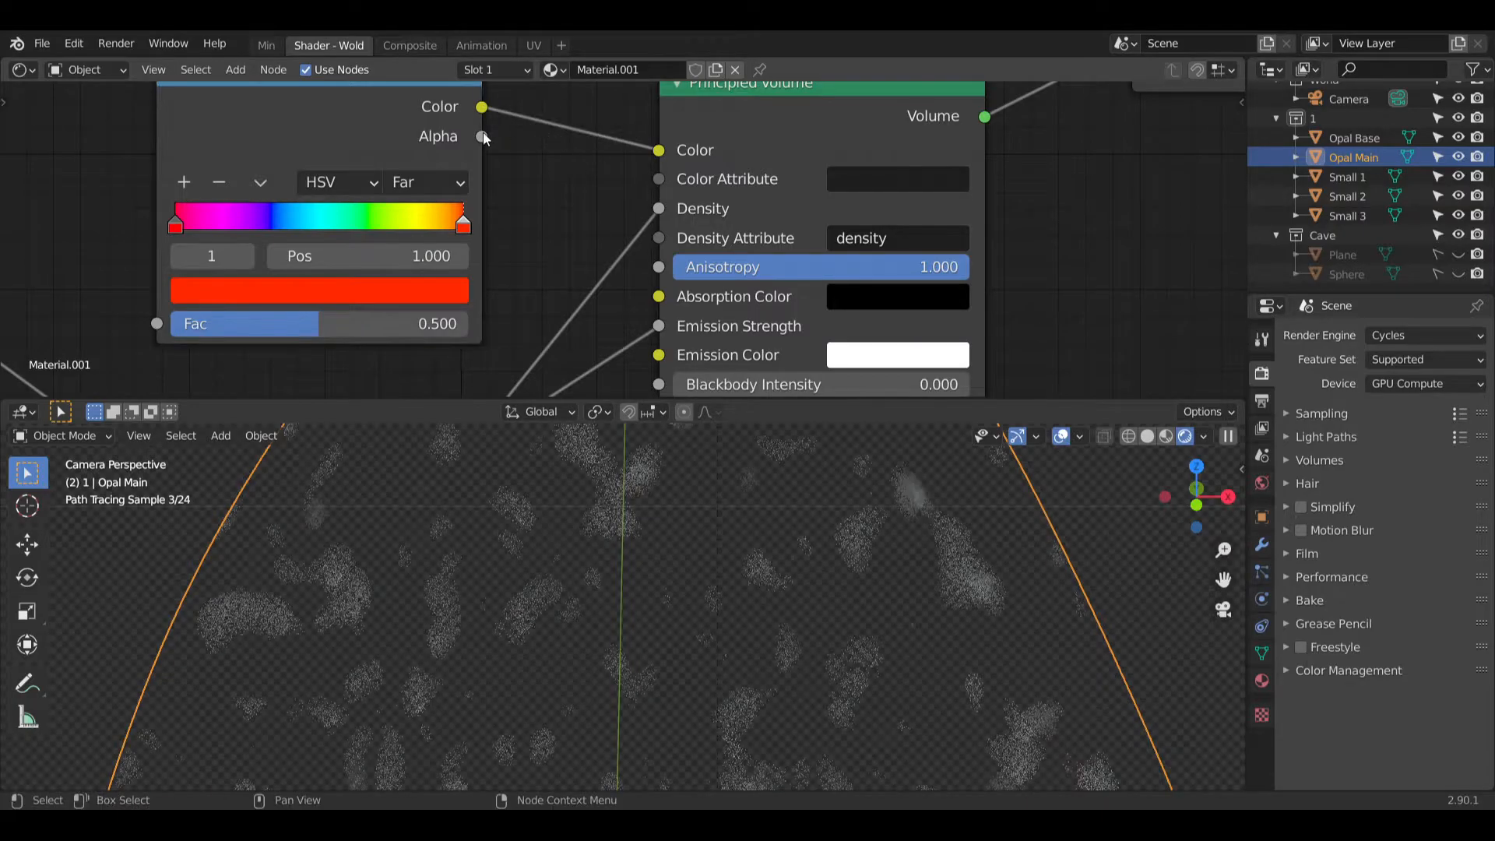
pyautogui.moveTo(482, 136); pyautogui.dragTo(657, 181)
pyautogui.moveTo(657, 181); pyautogui.dragTo(545, 171)
# Step: Link the ColorRamp's Color output to the Principled Volume's Emission Color
pyautogui.moveTo(575, 211); pyautogui.dragTo(568, 168, button='middle')
pyautogui.scroll(-2, 568, 180)
pyautogui.moveTo(503, 91); pyautogui.dragTo(653, 303)
pyautogui.moveTo(550, 306); pyautogui.dragTo(592, 291, button='middle')
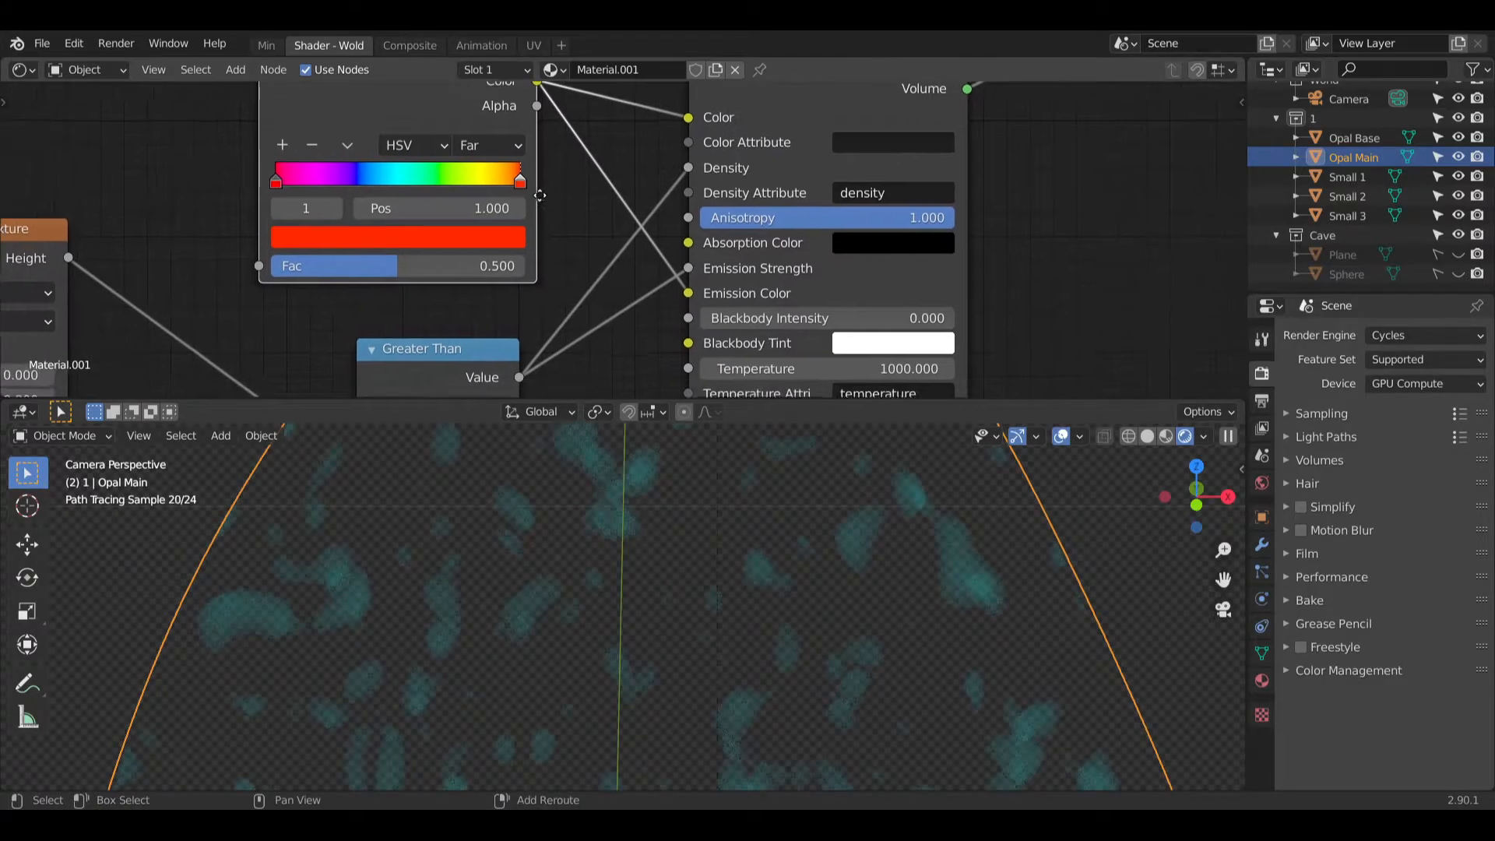
pyautogui.scroll(-2, 567, 509)
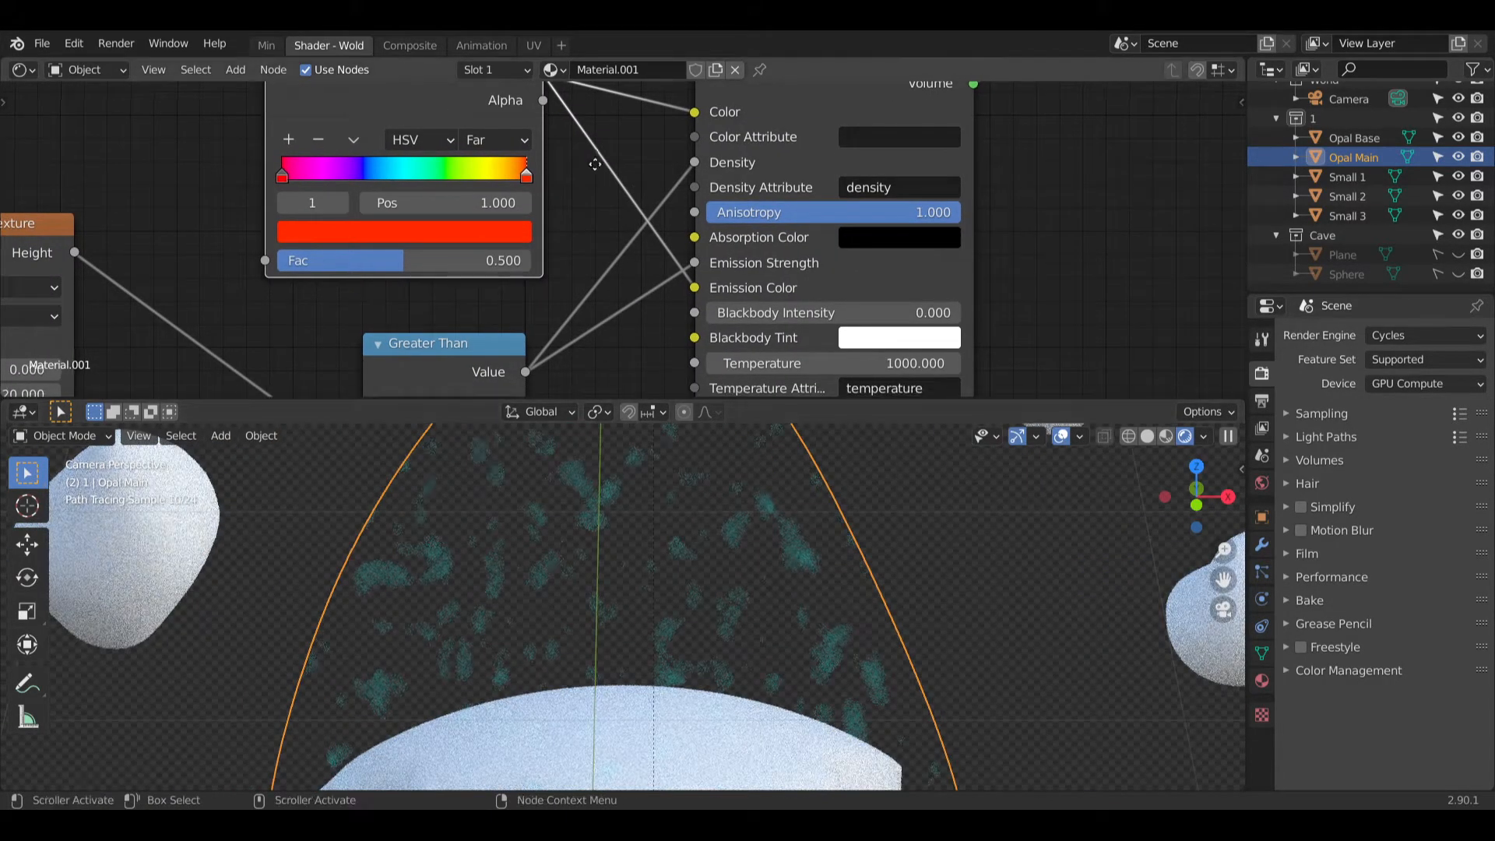
# Step: Feed a Noise Texture's Color into the ColorRamp's Fac and keep the ramp's Color linked only to Emission Color
pyautogui.moveTo(596, 164); pyautogui.dragTo(755, 206, button='middle')
pyautogui.moveTo(234, 293); pyautogui.dragTo(425, 302)
pyautogui.moveTo(854, 330); pyautogui.dragTo(768, 247)
pyautogui.moveTo(767, 247); pyautogui.dragTo(740, 235, button='middle')
pyautogui.moveTo(676, 106); pyautogui.dragTo(827, 318)
pyautogui.moveTo(736, 170); pyautogui.dragTo(819, 158, button='middle')
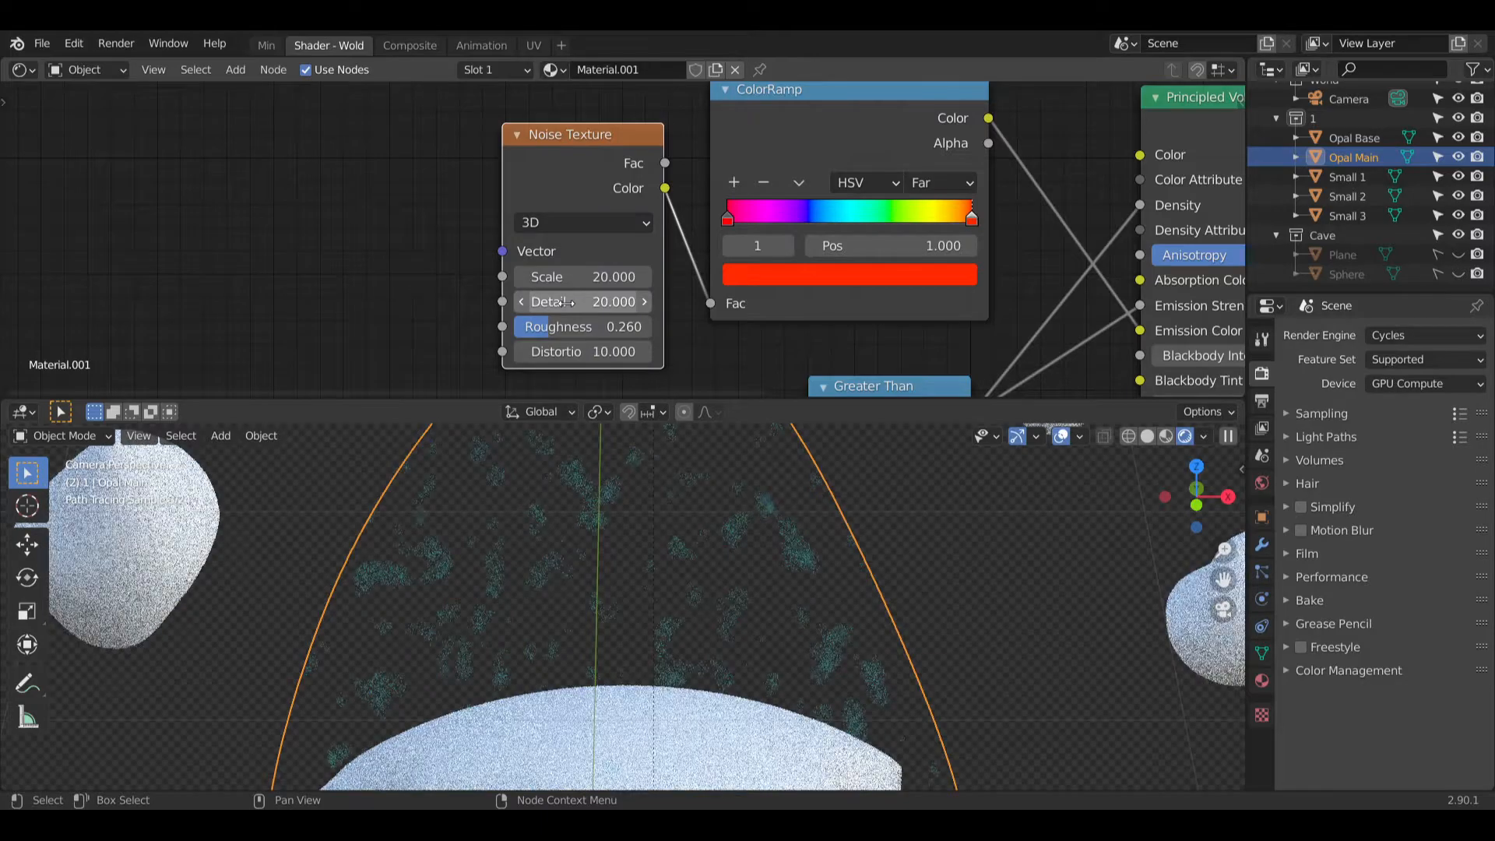
# Step: Try the Noise Texture in 2D and check its effect on the volume flecks in the rendered view
pyautogui.click(570, 221)
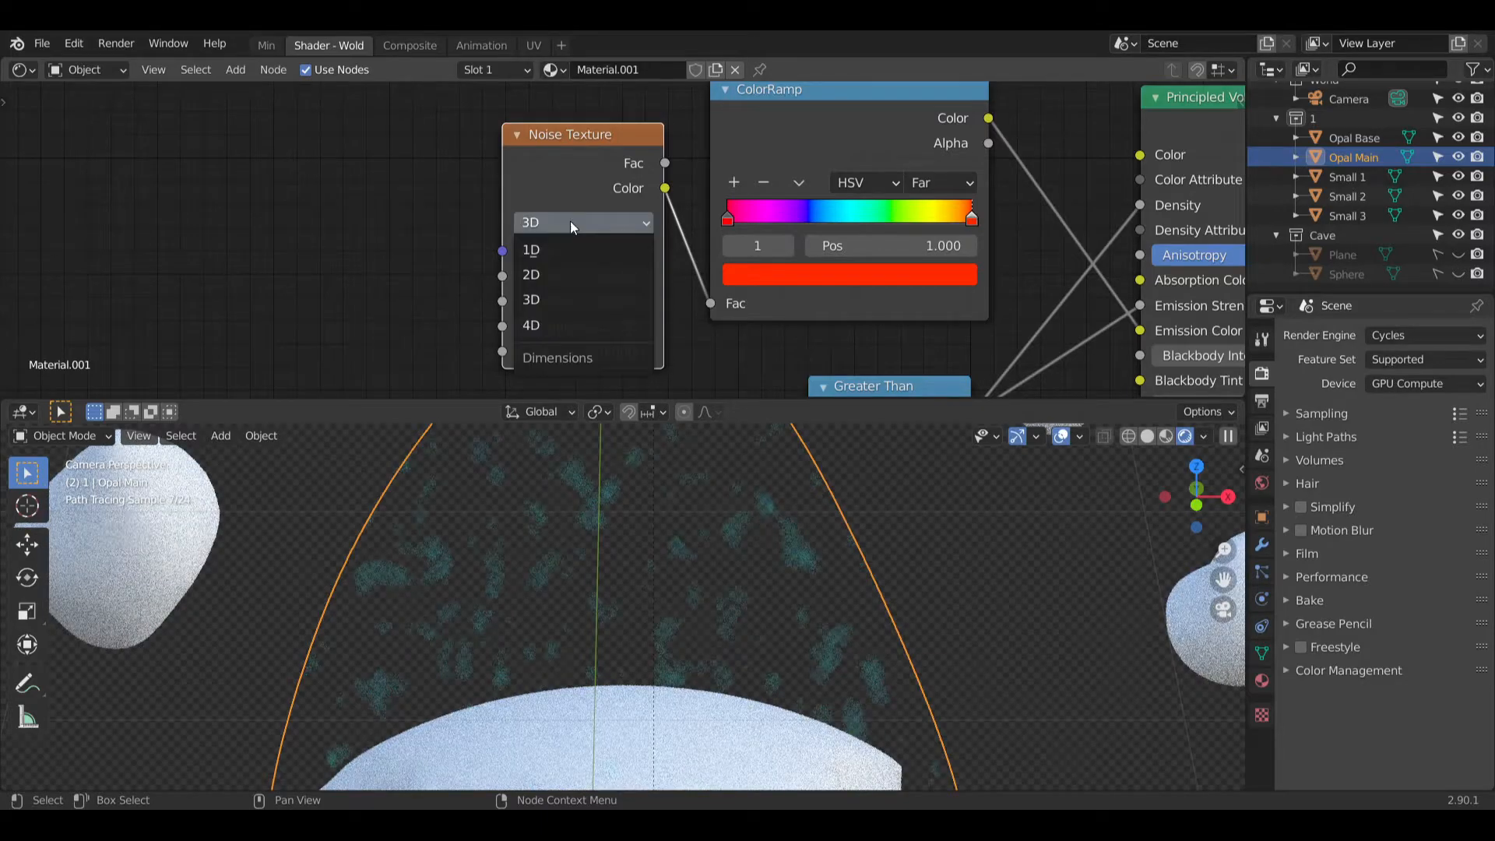
pyautogui.click(537, 274)
pyautogui.scroll(5, 592, 502)
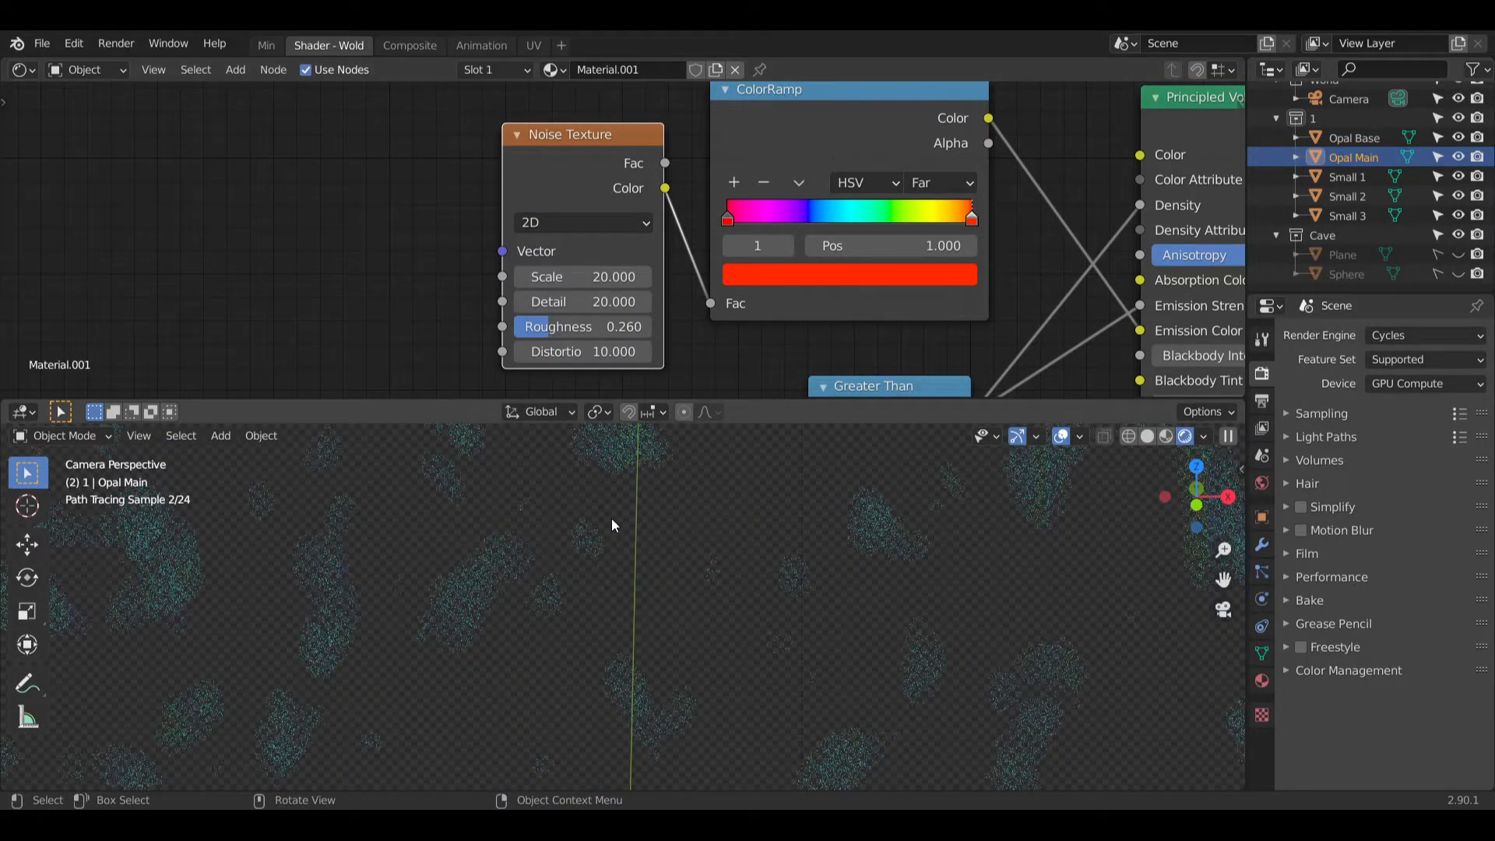
pyautogui.scroll(-6, 561, 488)
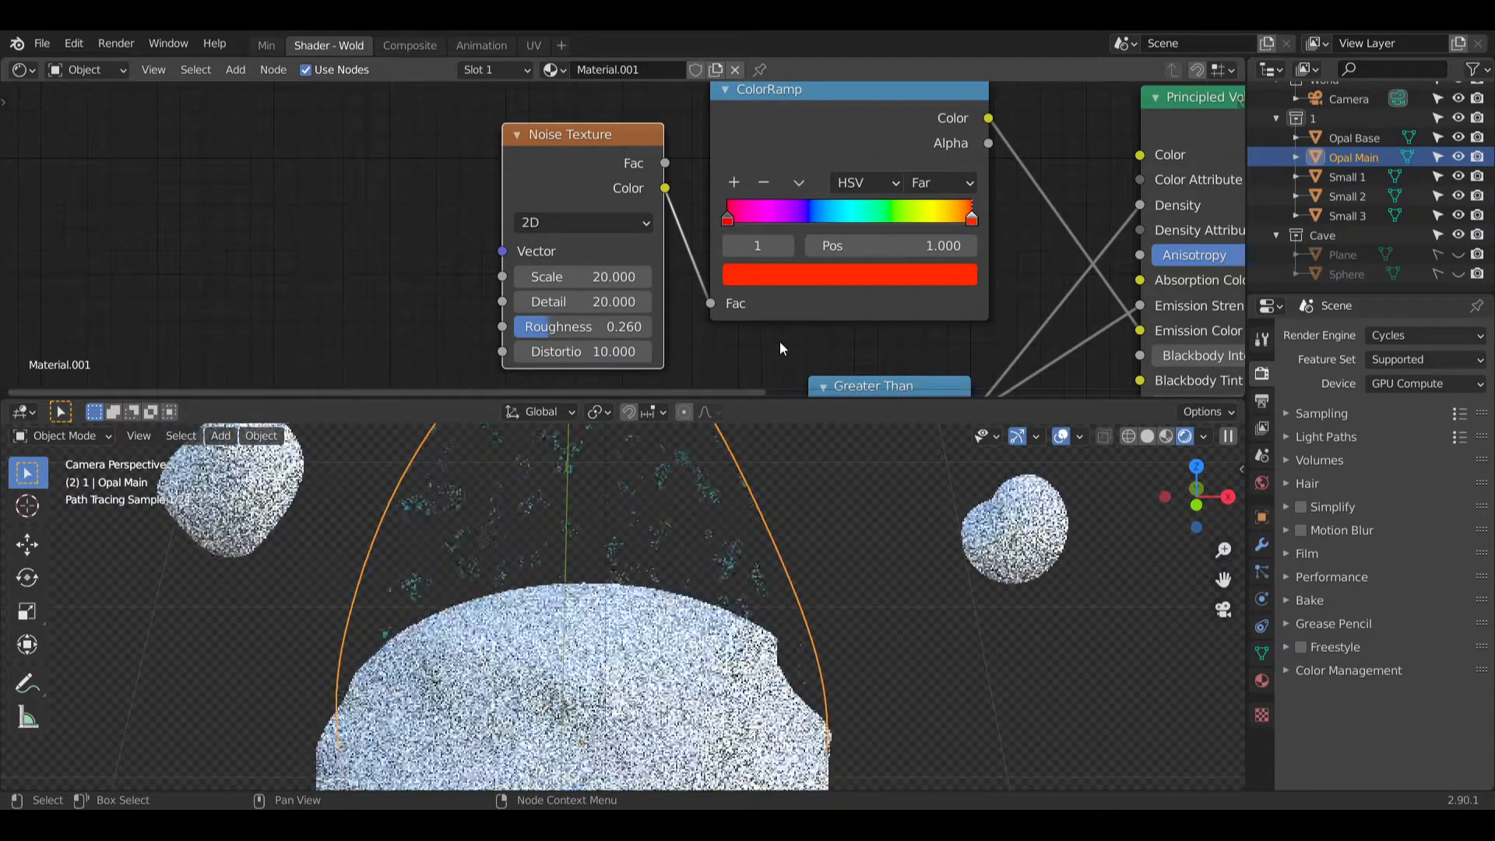
pyautogui.moveTo(763, 339); pyautogui.dragTo(805, 347, button='middle')
# Step: Replace the Noise Texture with a Gradient Texture and link its Color to the ColorRamp's Fac
pyautogui.moveTo(484, 187); pyautogui.dragTo(405, 89, button='middle')
pyautogui.press('x')
pyautogui.click(235, 70)
pyautogui.moveTo(299, 179)
pyautogui.click(381, 237)
pyautogui.click(410, 117)
pyautogui.moveTo(569, 152); pyautogui.dragTo(666, 191)
pyautogui.moveTo(526, 123); pyautogui.dragTo(566, 125)
# Step: Try the Quadratic sphere, Radial and Easing types on the Gradient Texture
pyautogui.click(543, 214)
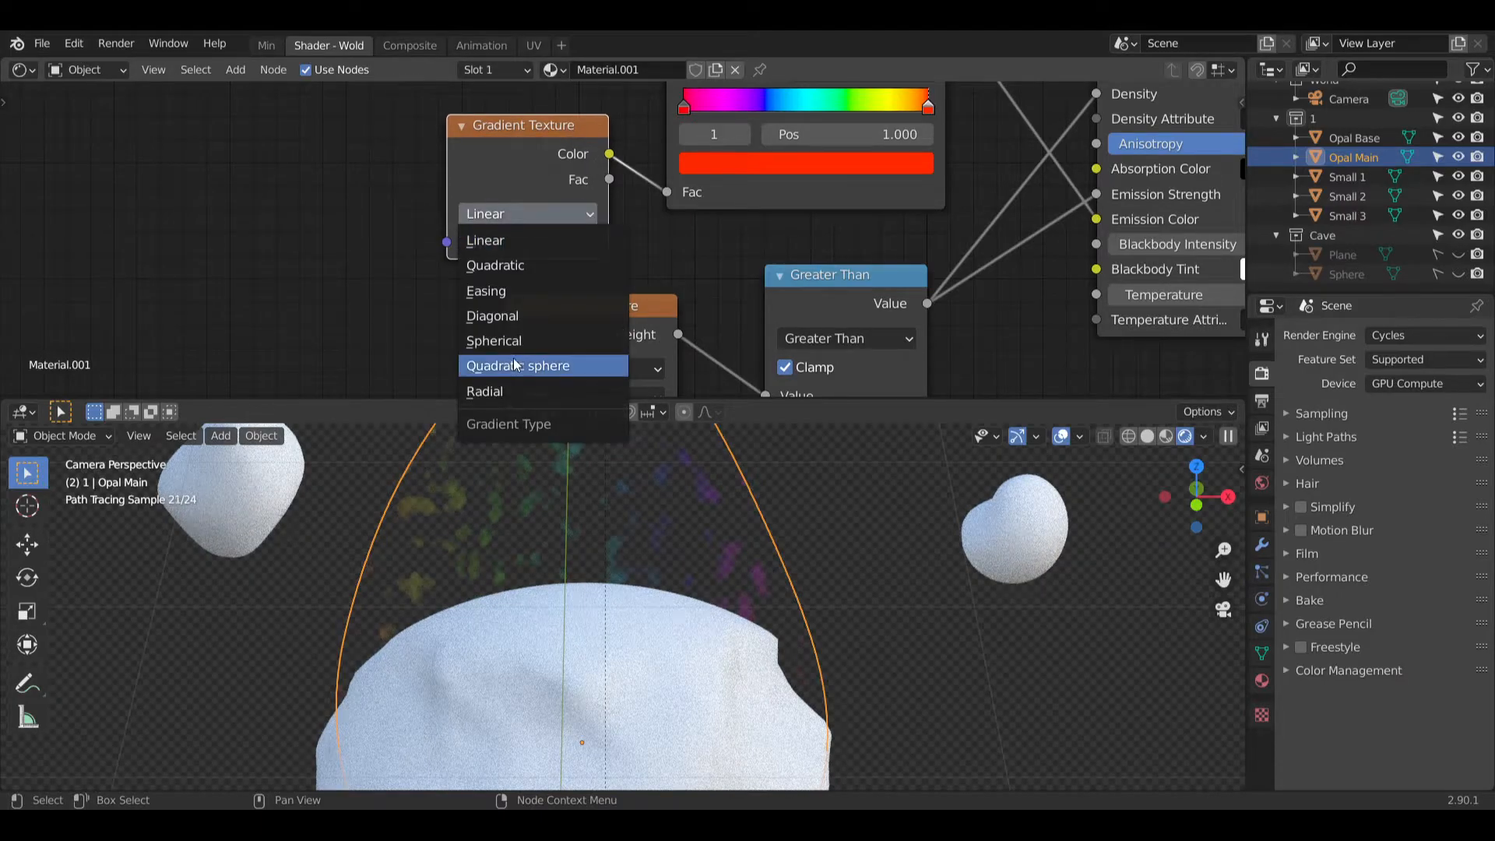
pyautogui.click(514, 365)
pyautogui.click(528, 213)
pyautogui.click(518, 391)
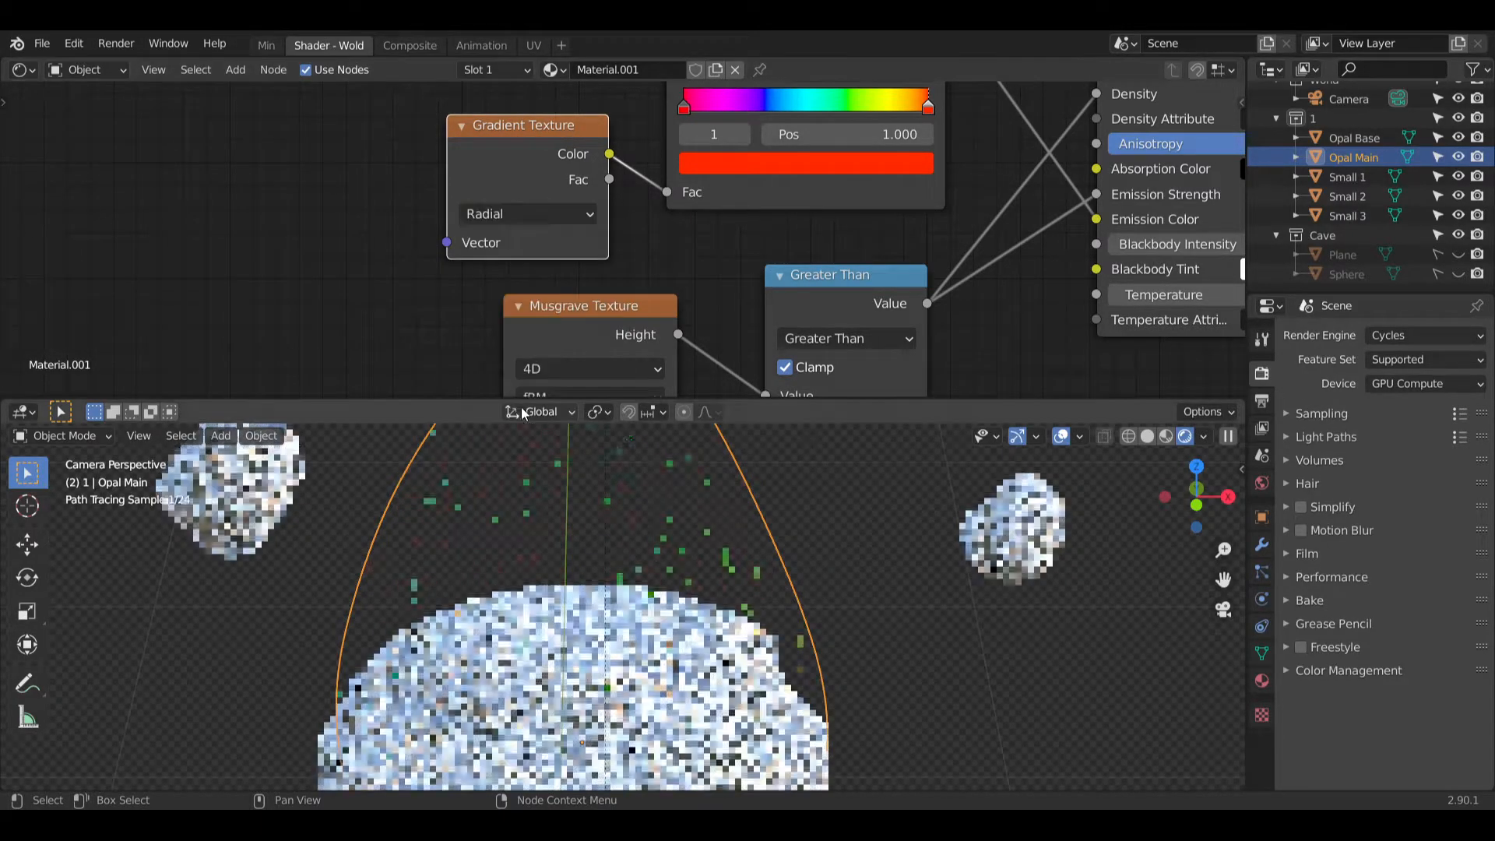
pyautogui.click(529, 214)
pyautogui.click(503, 296)
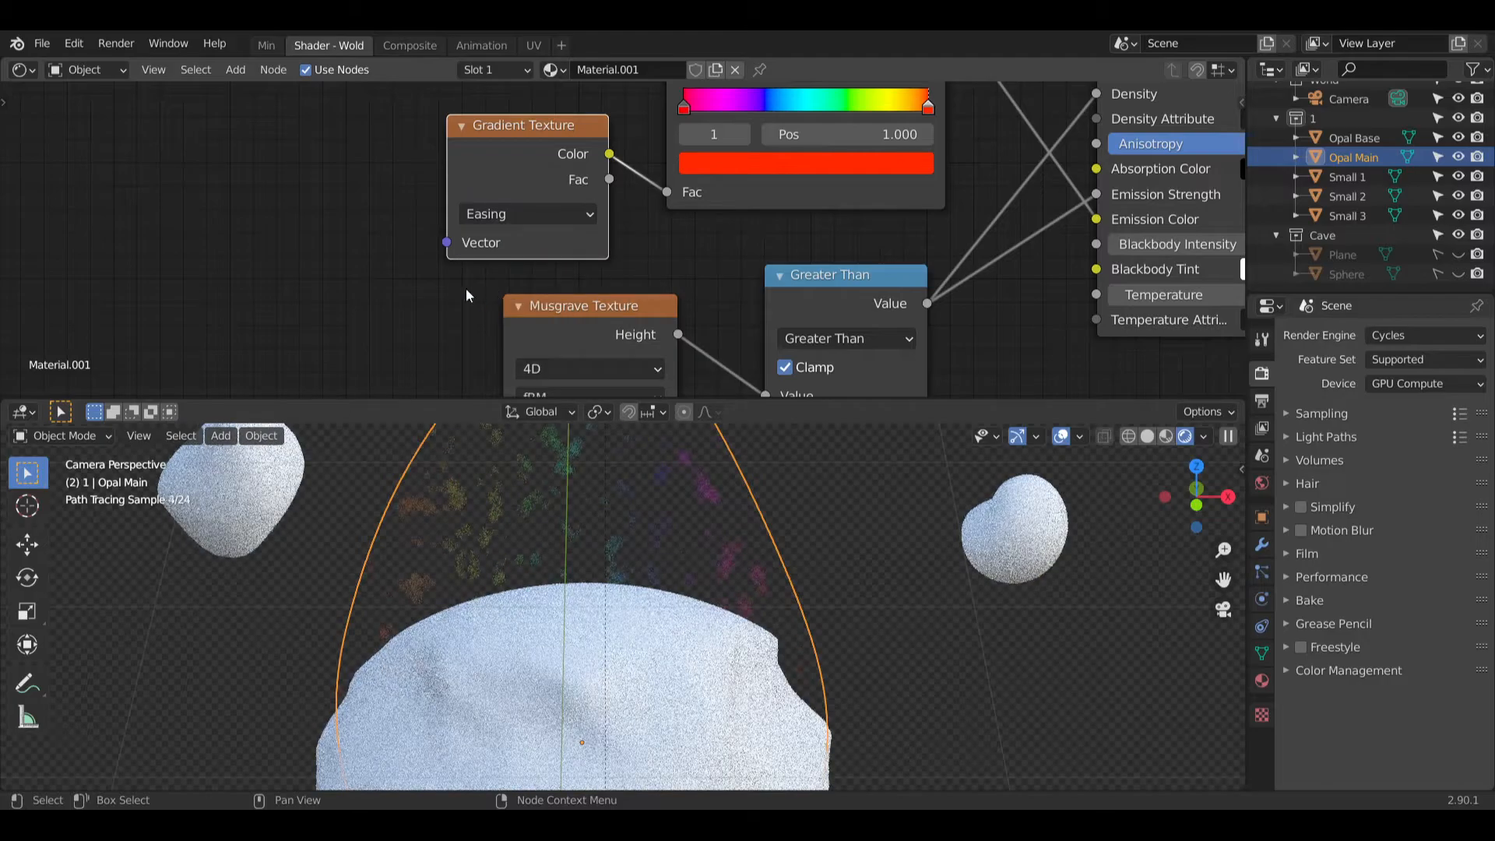
# Step: Try driving the ColorRamp's Fac with the Gradient Texture's Fac output instead of its Color
pyautogui.moveTo(361, 219); pyautogui.dragTo(410, 258, button='middle')
pyautogui.scroll(5, 639, 221)
pyautogui.moveTo(601, 145); pyautogui.dragTo(627, 146)
pyautogui.moveTo(690, 213); pyautogui.dragTo(743, 228)
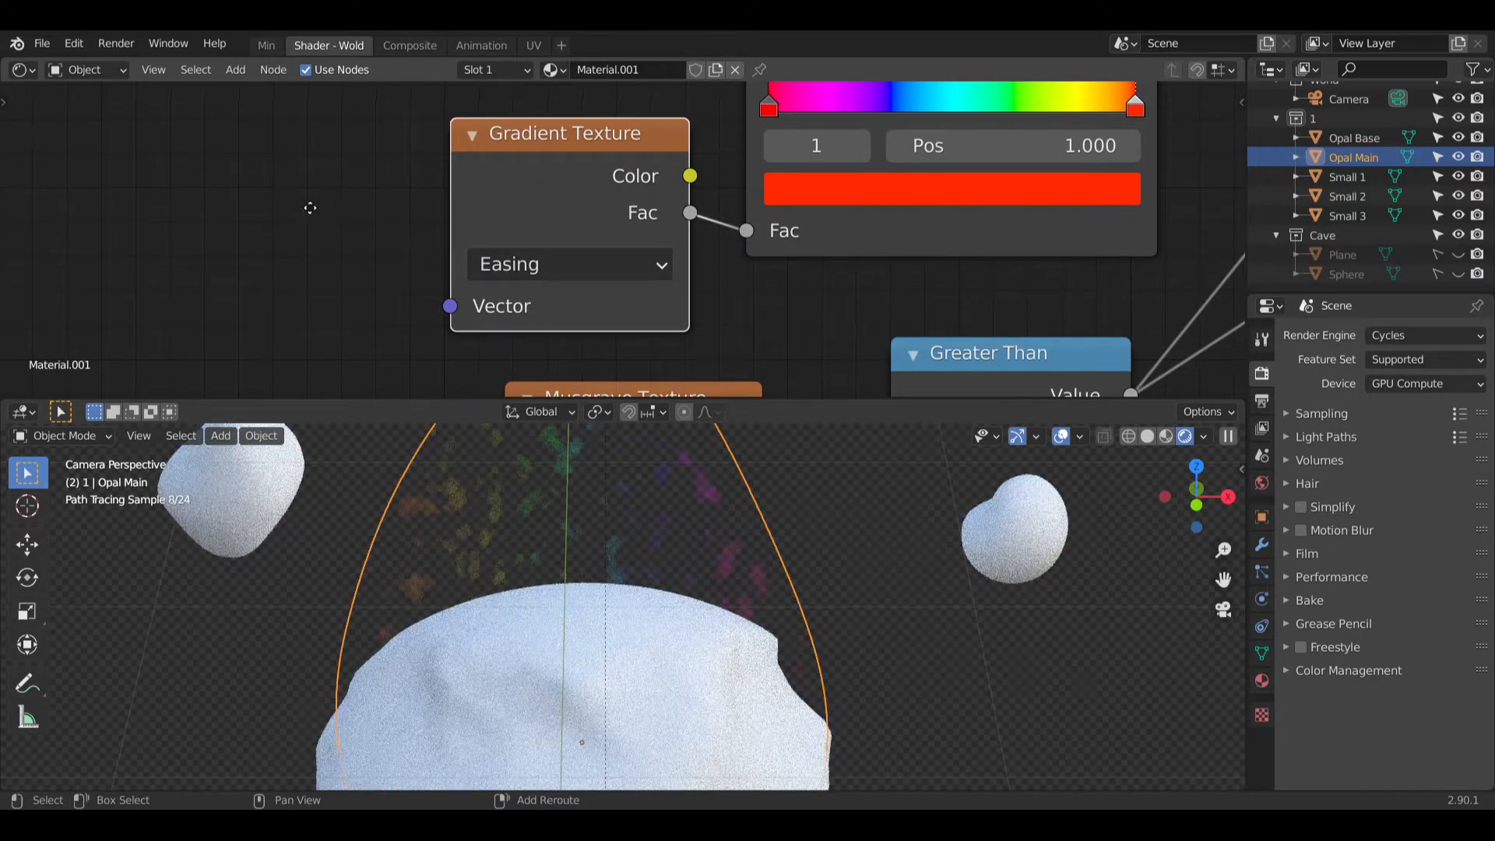
# Step: Unlink the Musgrave Height from the Gradient Texture's Vector and try the gradient's Fac and Color outputs on the Musgrave Vector
pyautogui.moveTo(310, 208); pyautogui.dragTo(554, 240, button='middle')
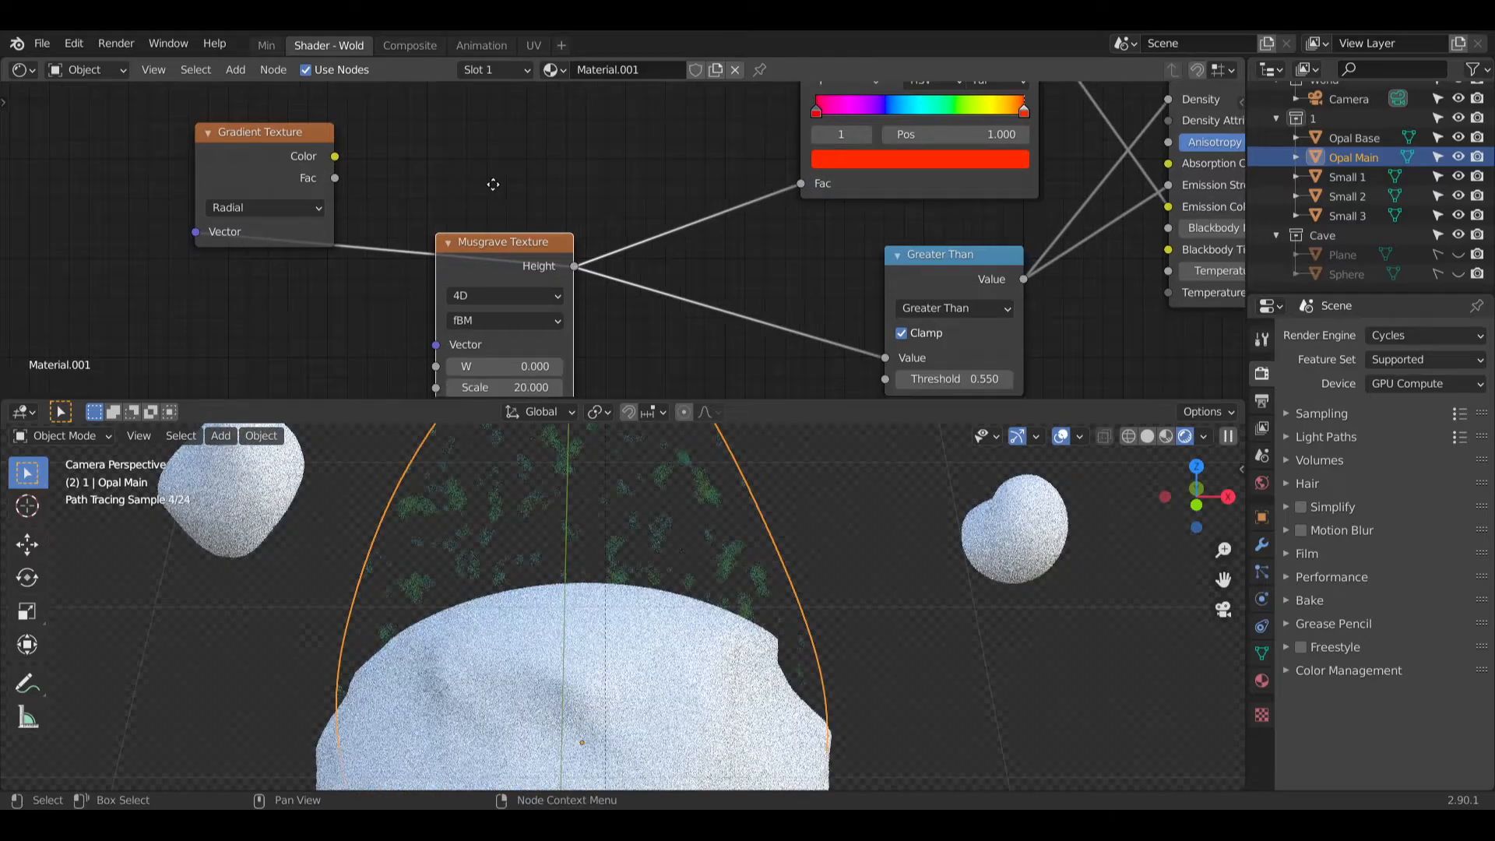
pyautogui.moveTo(494, 184); pyautogui.dragTo(542, 165, button='middle')
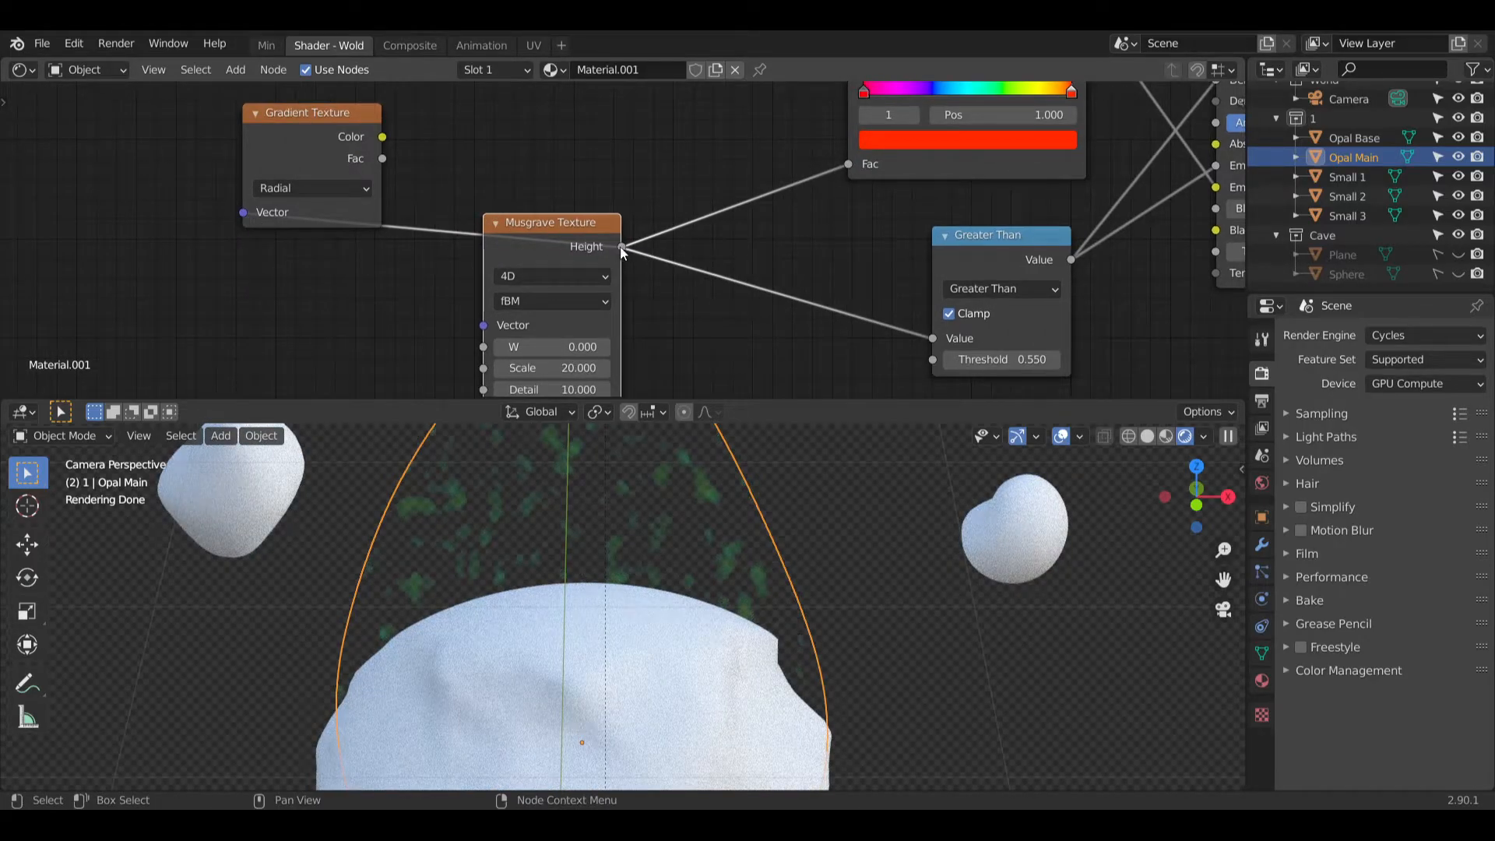
pyautogui.moveTo(243, 212); pyautogui.dragTo(247, 258)
pyautogui.moveTo(366, 217); pyautogui.dragTo(363, 288)
pyautogui.moveTo(370, 277); pyautogui.dragTo(350, 217, button='middle')
pyautogui.moveTo(359, 171); pyautogui.dragTo(373, 189)
pyautogui.moveTo(461, 259); pyautogui.dragTo(462, 264)
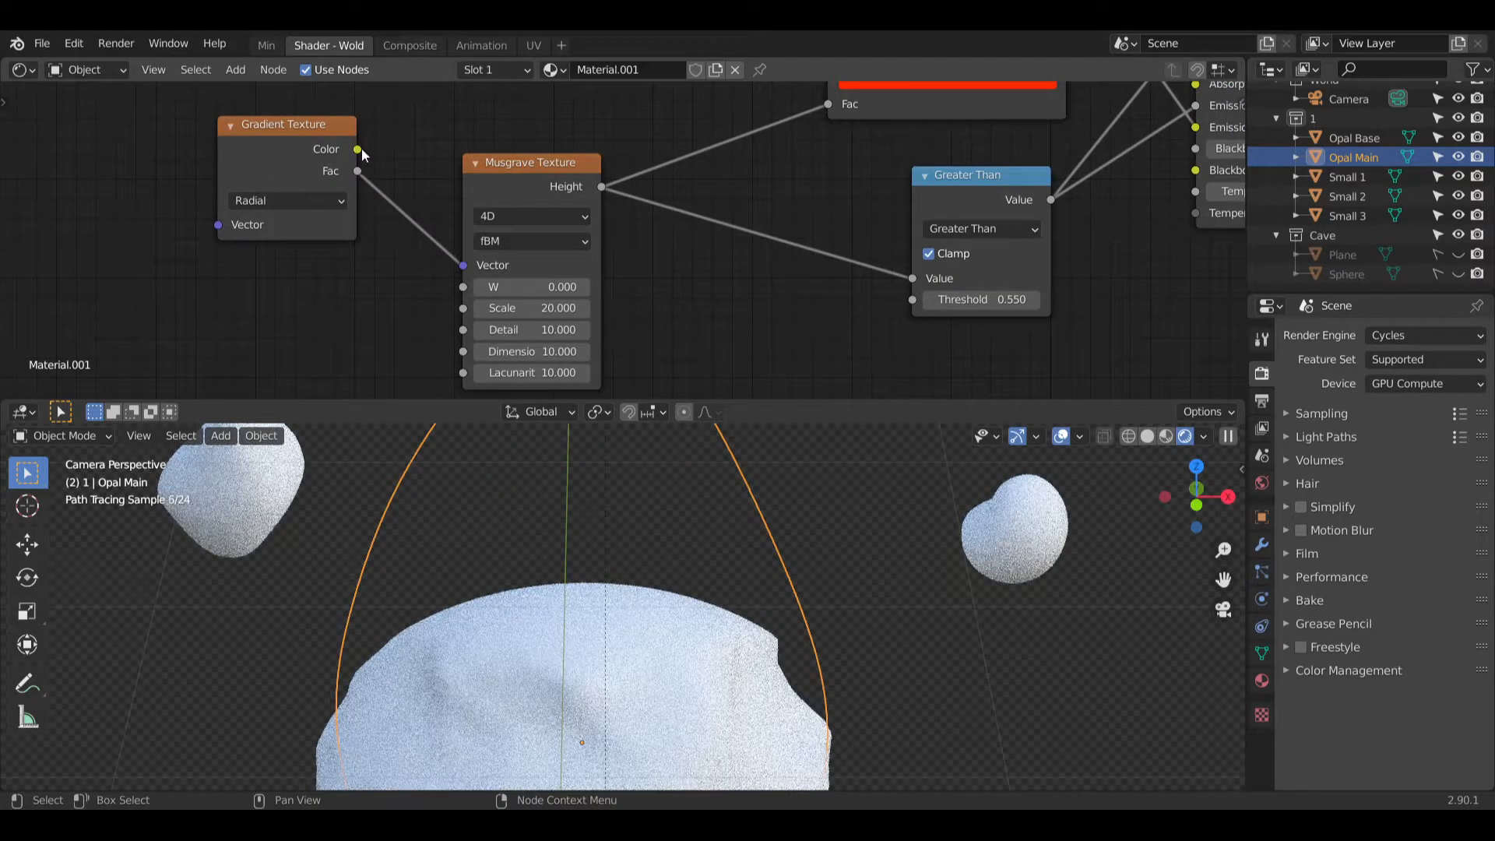
pyautogui.moveTo(358, 149)
pyautogui.mouseDown()
pyautogui.moveTo(465, 267)
pyautogui.moveTo(358, 151)
pyautogui.mouseUp()
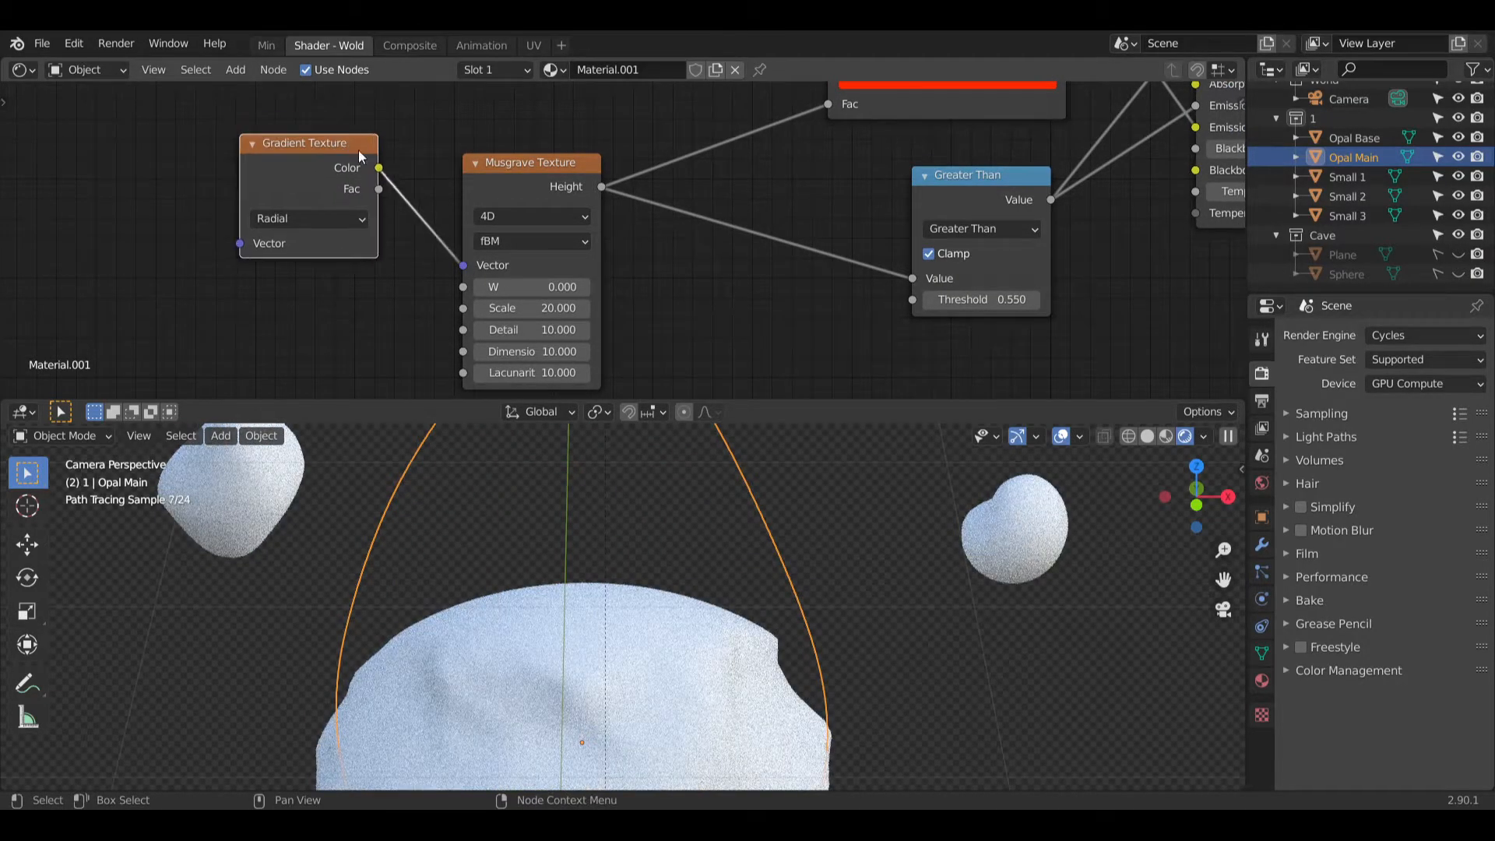
# Step: Detach the Gradient Texture from the Musgrave Texture, set it to Linear and link its Color to the ColorRamp's Fac
pyautogui.click(465, 272)
pyautogui.moveTo(465, 271); pyautogui.dragTo(444, 210)
pyautogui.moveTo(477, 165); pyautogui.dragTo(484, 215, button='middle')
pyautogui.moveTo(833, 155); pyautogui.dragTo(701, 223)
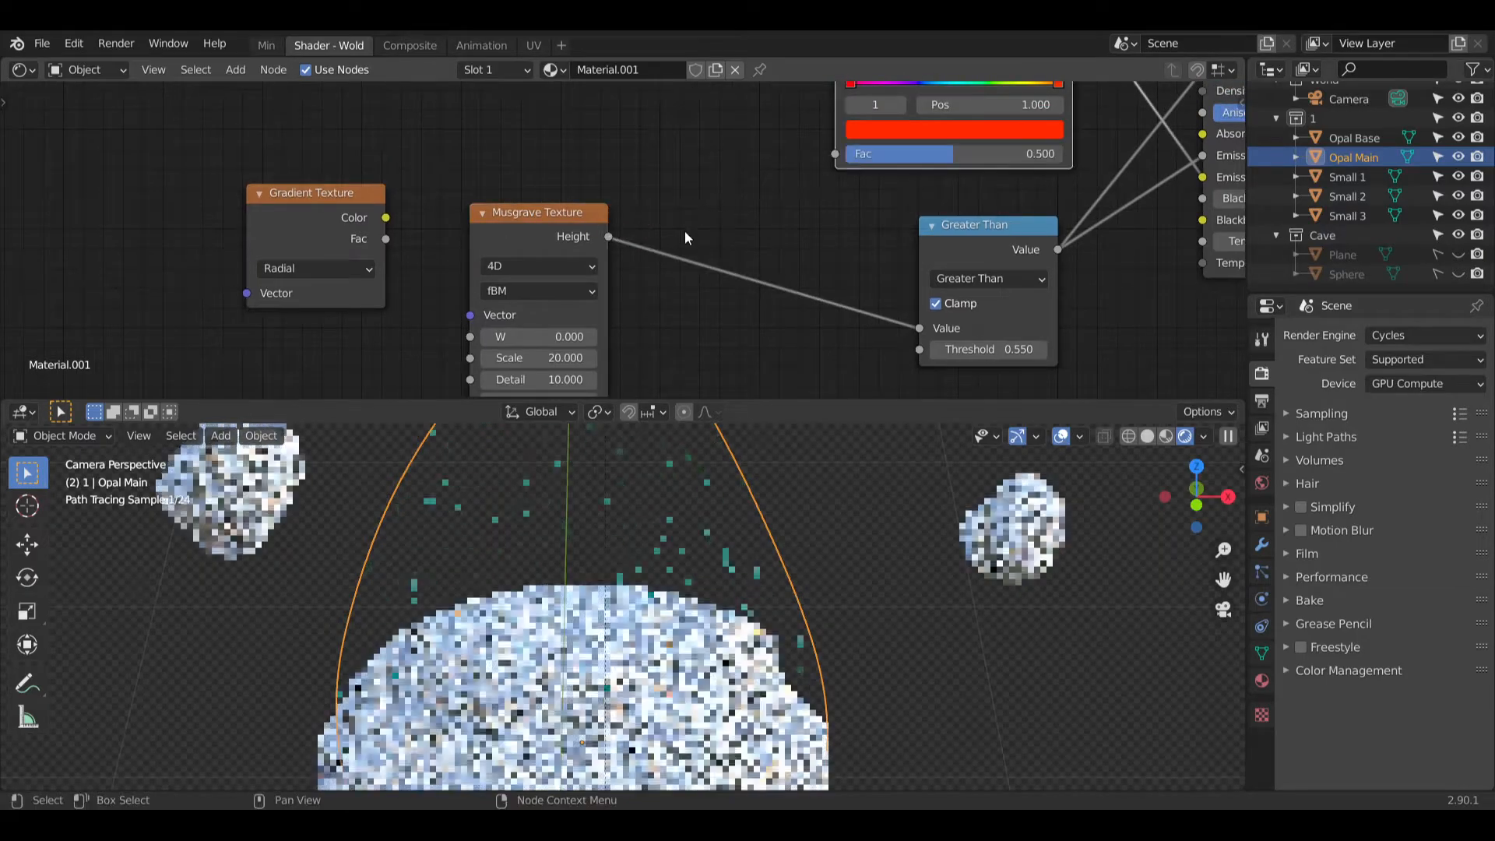
pyautogui.moveTo(583, 215); pyautogui.dragTo(588, 247)
pyautogui.moveTo(341, 194); pyautogui.dragTo(843, 151)
pyautogui.moveTo(595, 112); pyautogui.dragTo(599, 98)
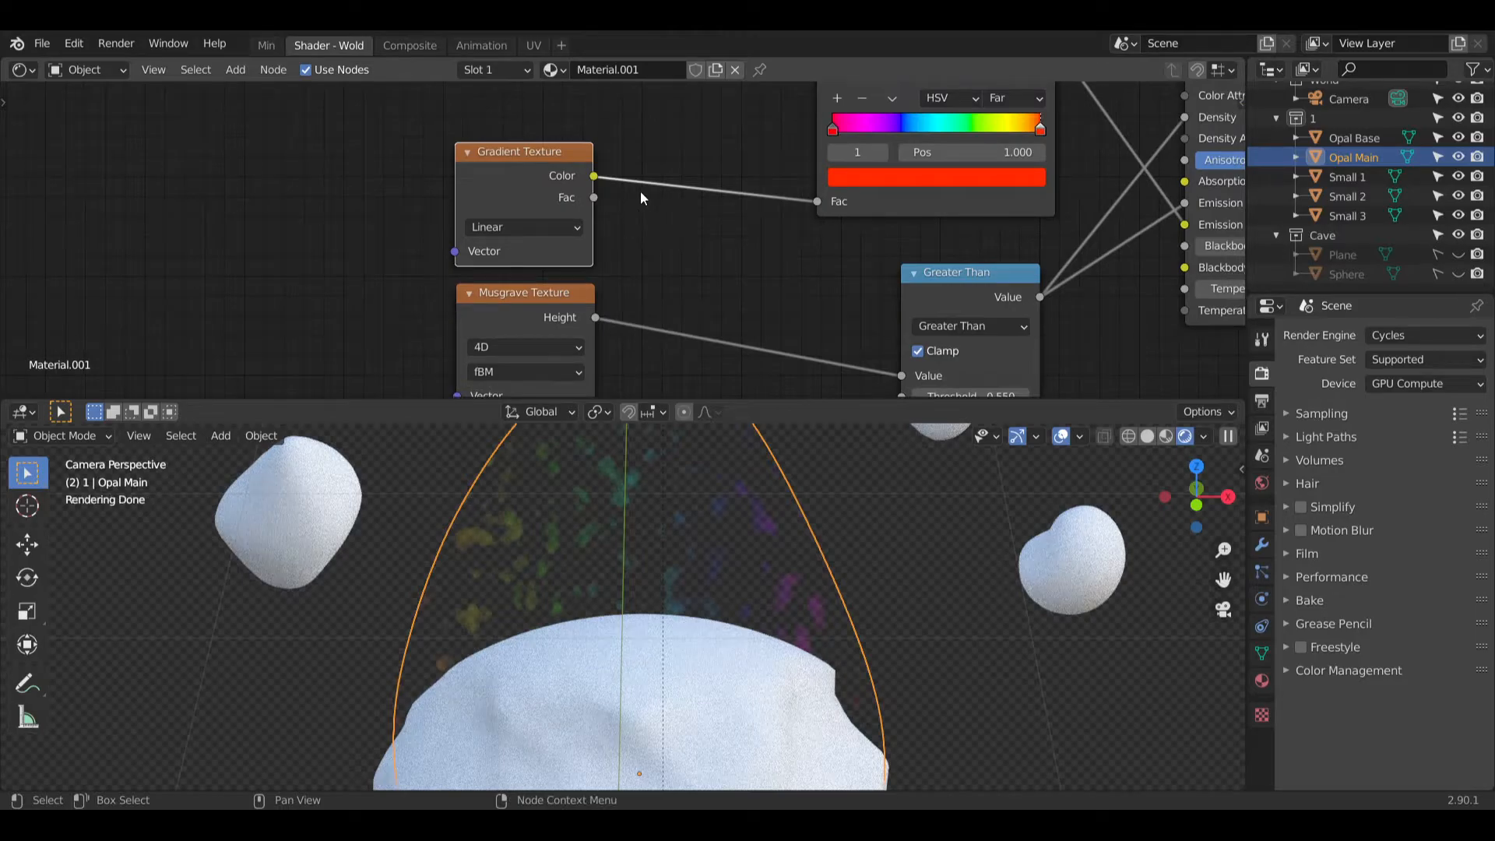
# Step: Move the Gradient Texture closer to the ColorRamp, add a Wave Texture and link its Color to the gradient's Vector
pyautogui.scroll(1, 631, 190)
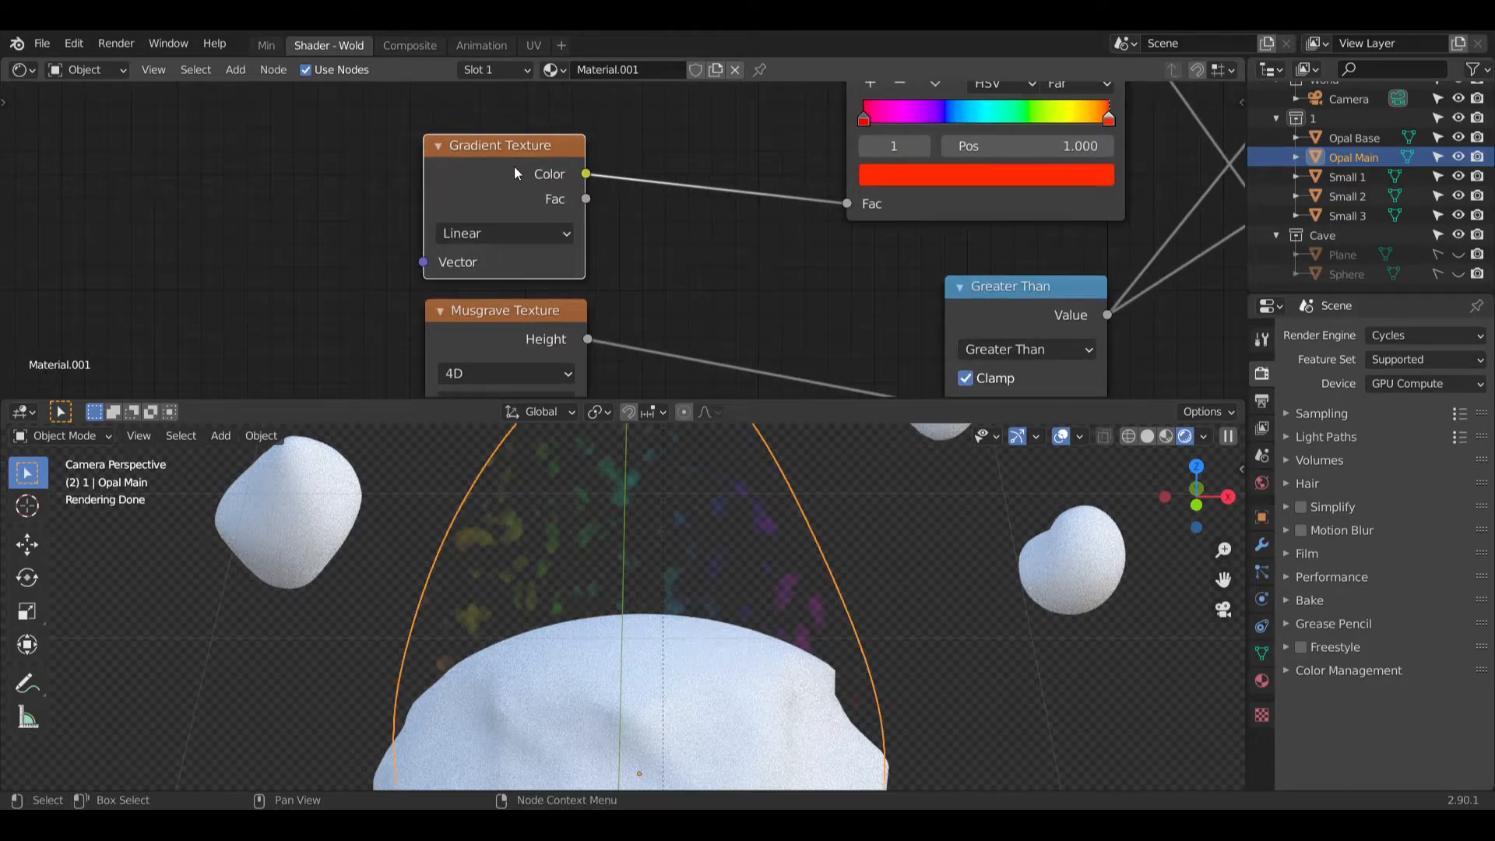
pyautogui.moveTo(514, 160); pyautogui.dragTo(733, 150)
pyautogui.click(238, 73)
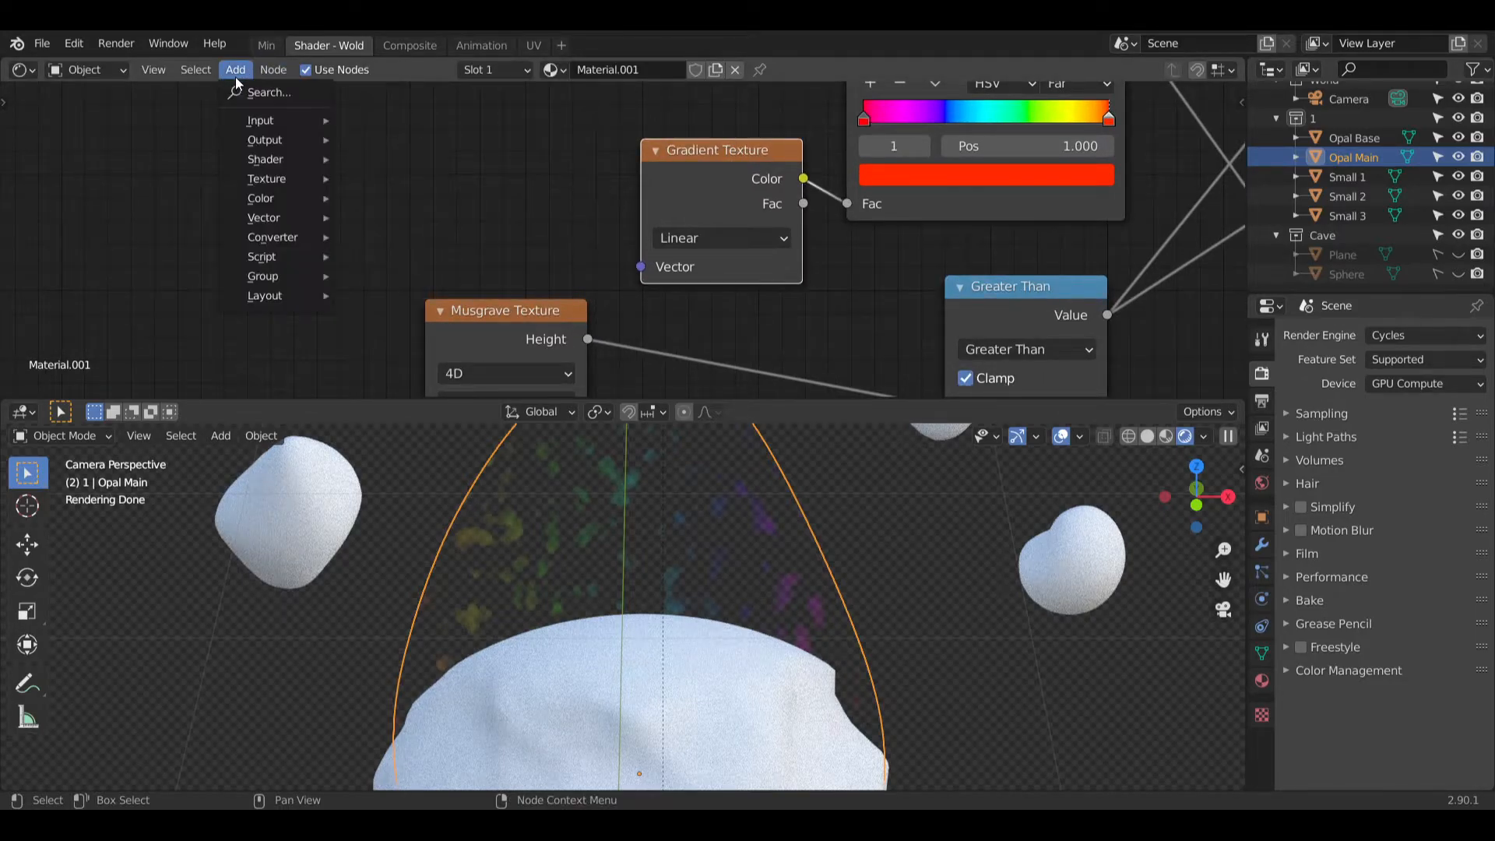
pyautogui.moveTo(269, 125)
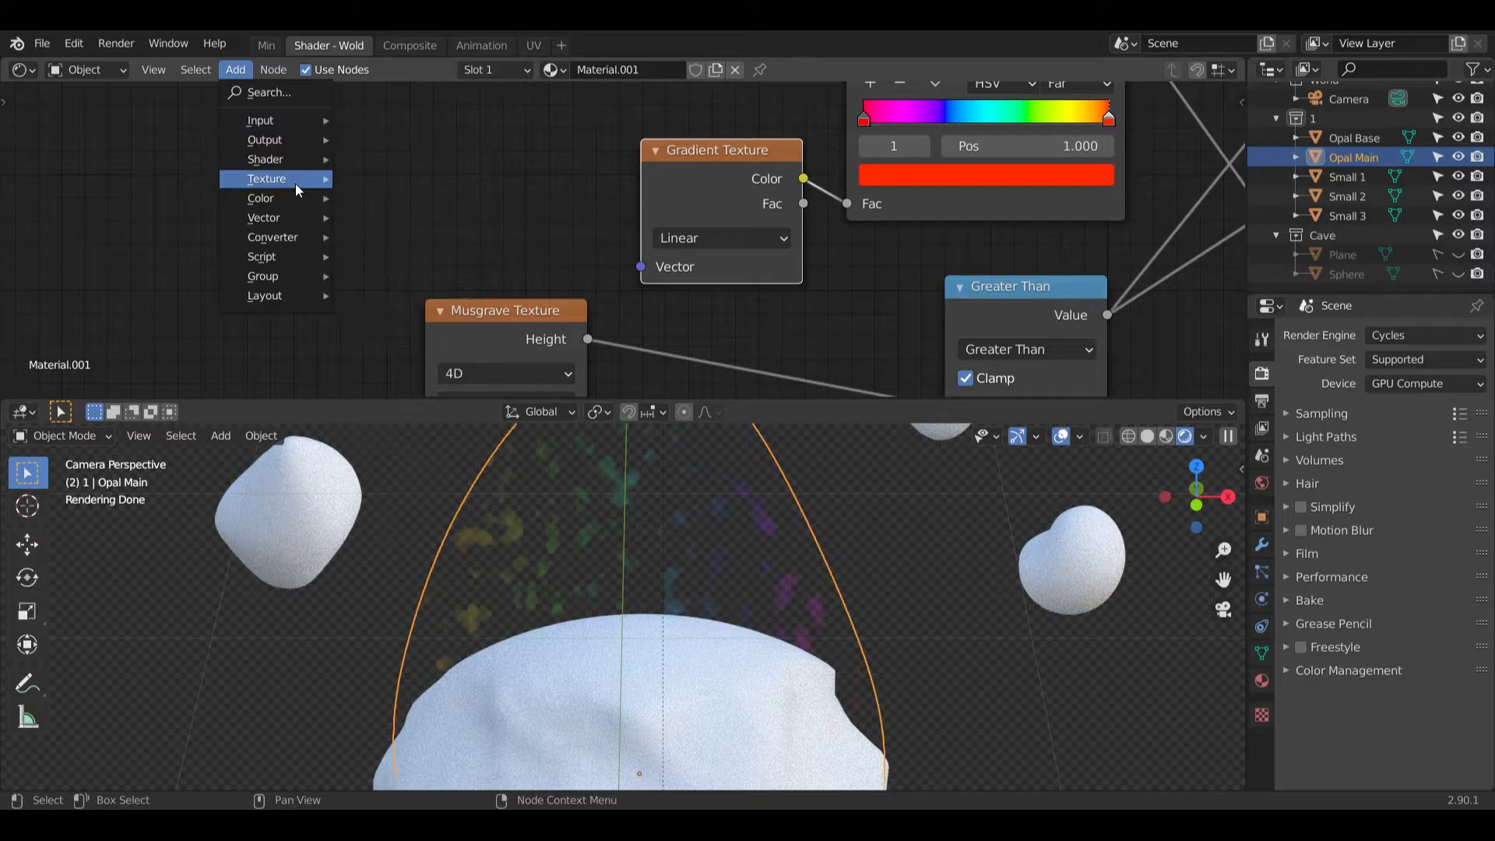
pyautogui.moveTo(296, 183)
pyautogui.click(396, 430)
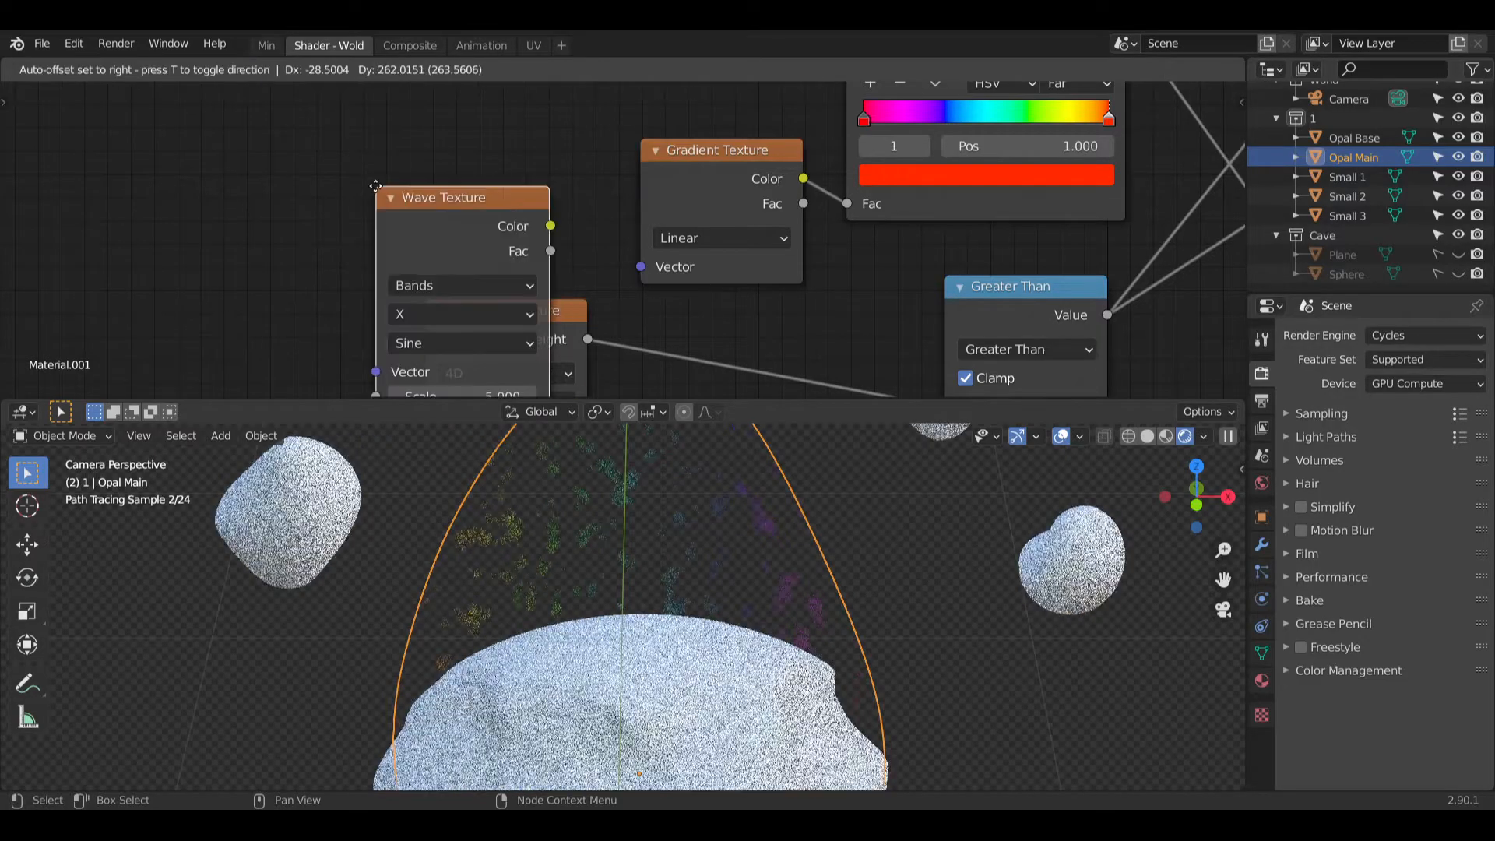
pyautogui.click(404, 224)
pyautogui.moveTo(368, 205); pyautogui.dragTo(640, 266)
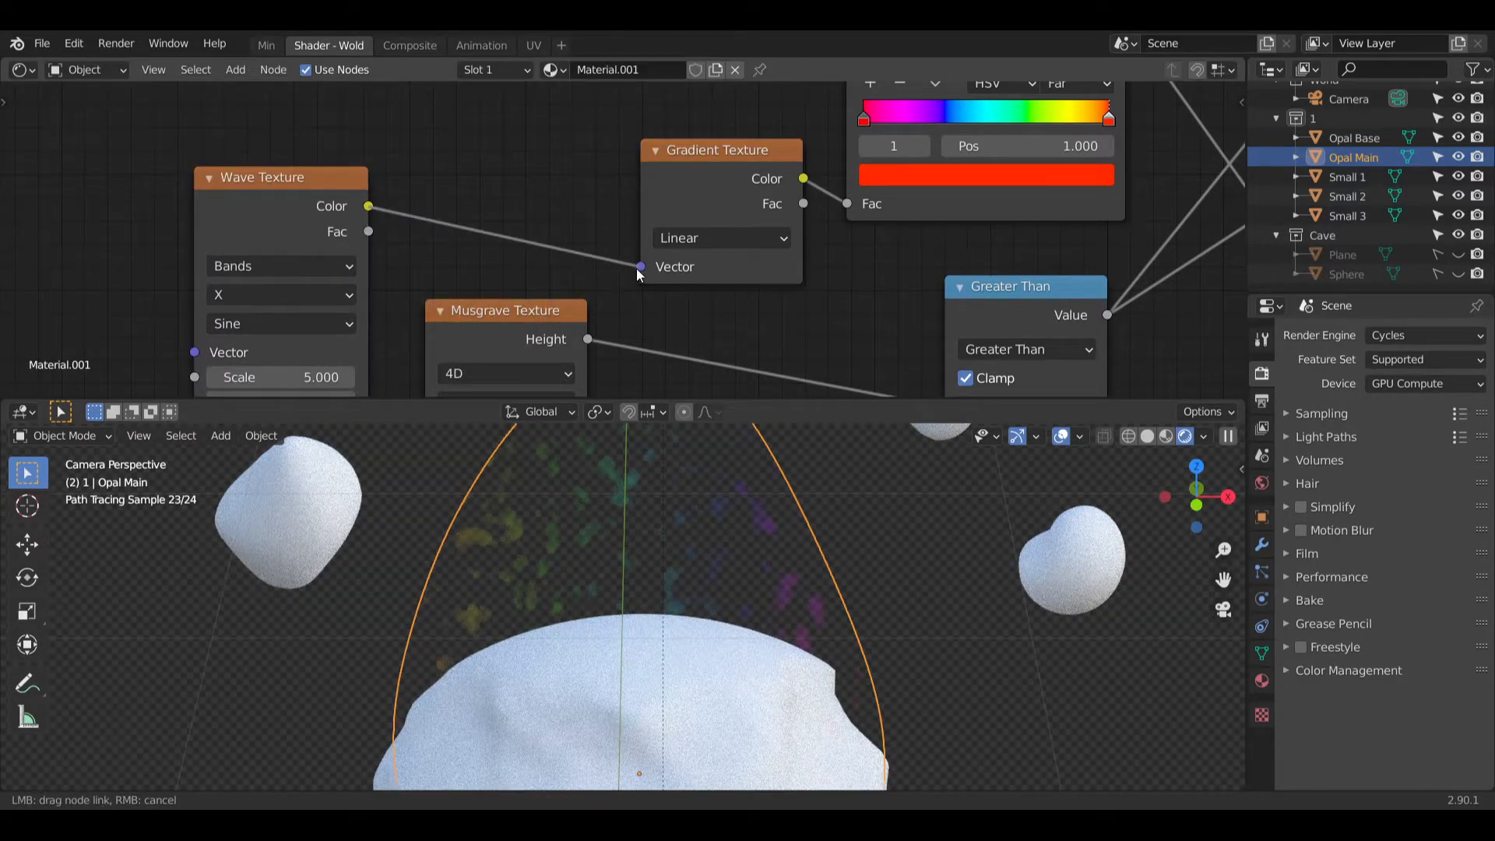
# Step: Set the Wave Texture's Distortion to 20
pyautogui.moveTo(639, 266); pyautogui.dragTo(727, 191, button='middle')
pyautogui.moveTo(561, 363); pyautogui.dragTo(682, 296, button='middle')
pyautogui.click(436, 259)
pyautogui.write('20')
pyautogui.press('Return')
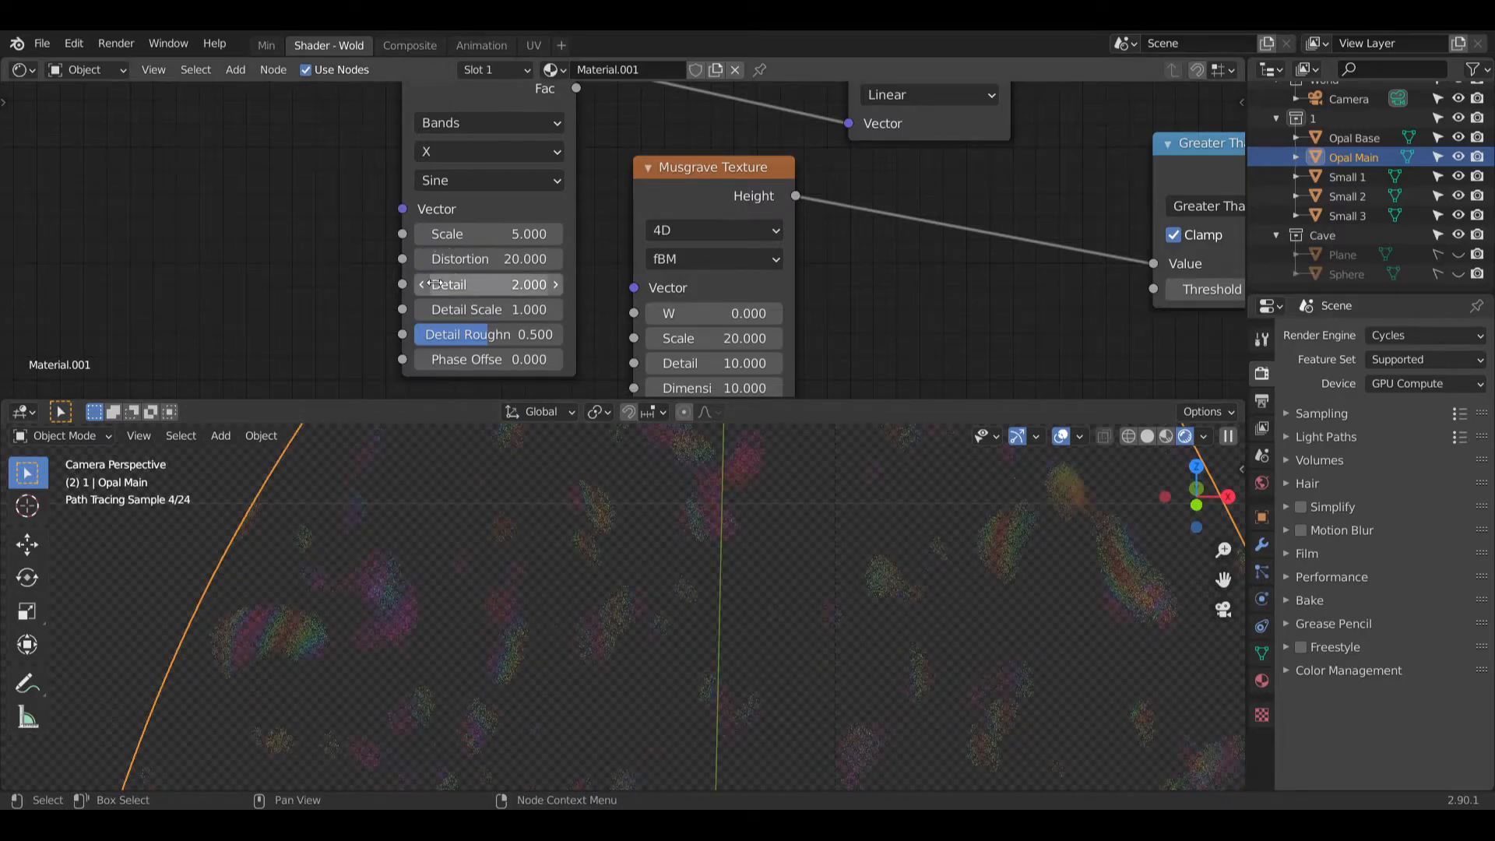
# Step: Set the Wave Texture's Scale and Detail to 10
pyautogui.click(510, 234)
pyautogui.write('1')
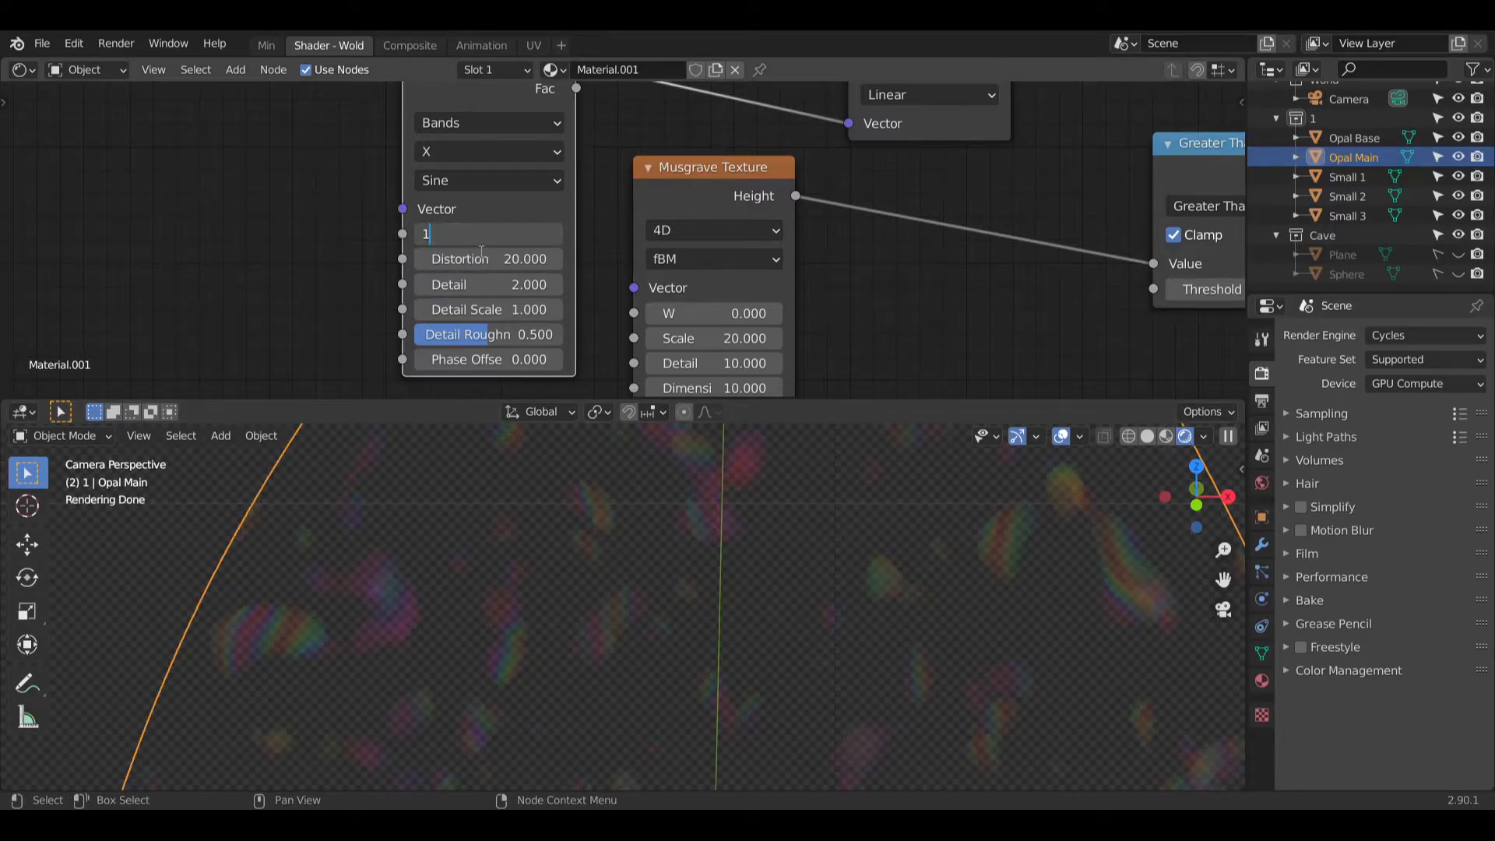
pyautogui.write('0')
pyautogui.press('Return')
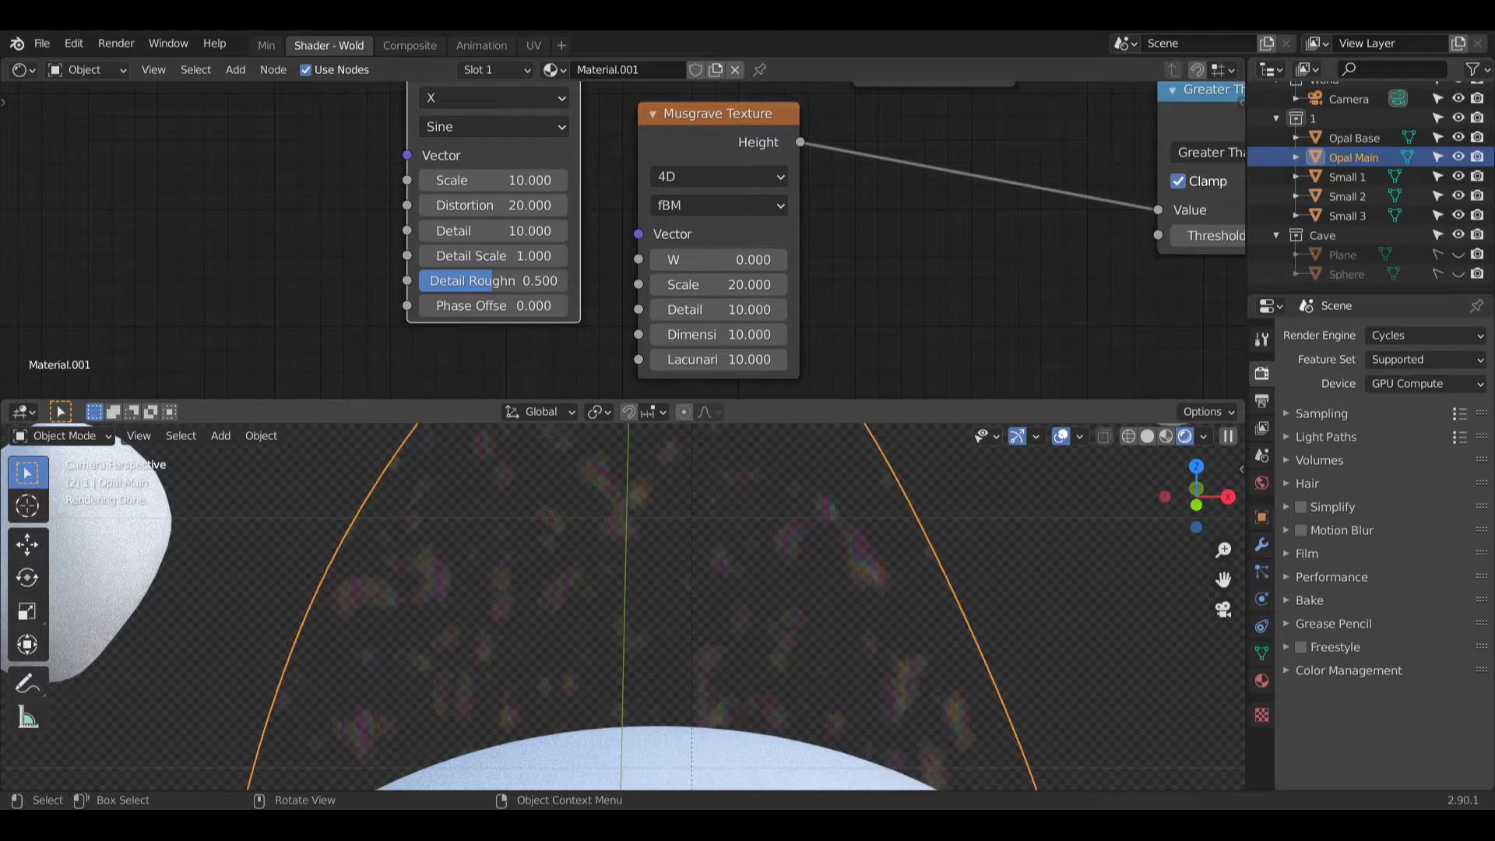
# Step: Try a different Blackbody Intensity on the Principled Volume node
pyautogui.scroll(-3, 330, 181)
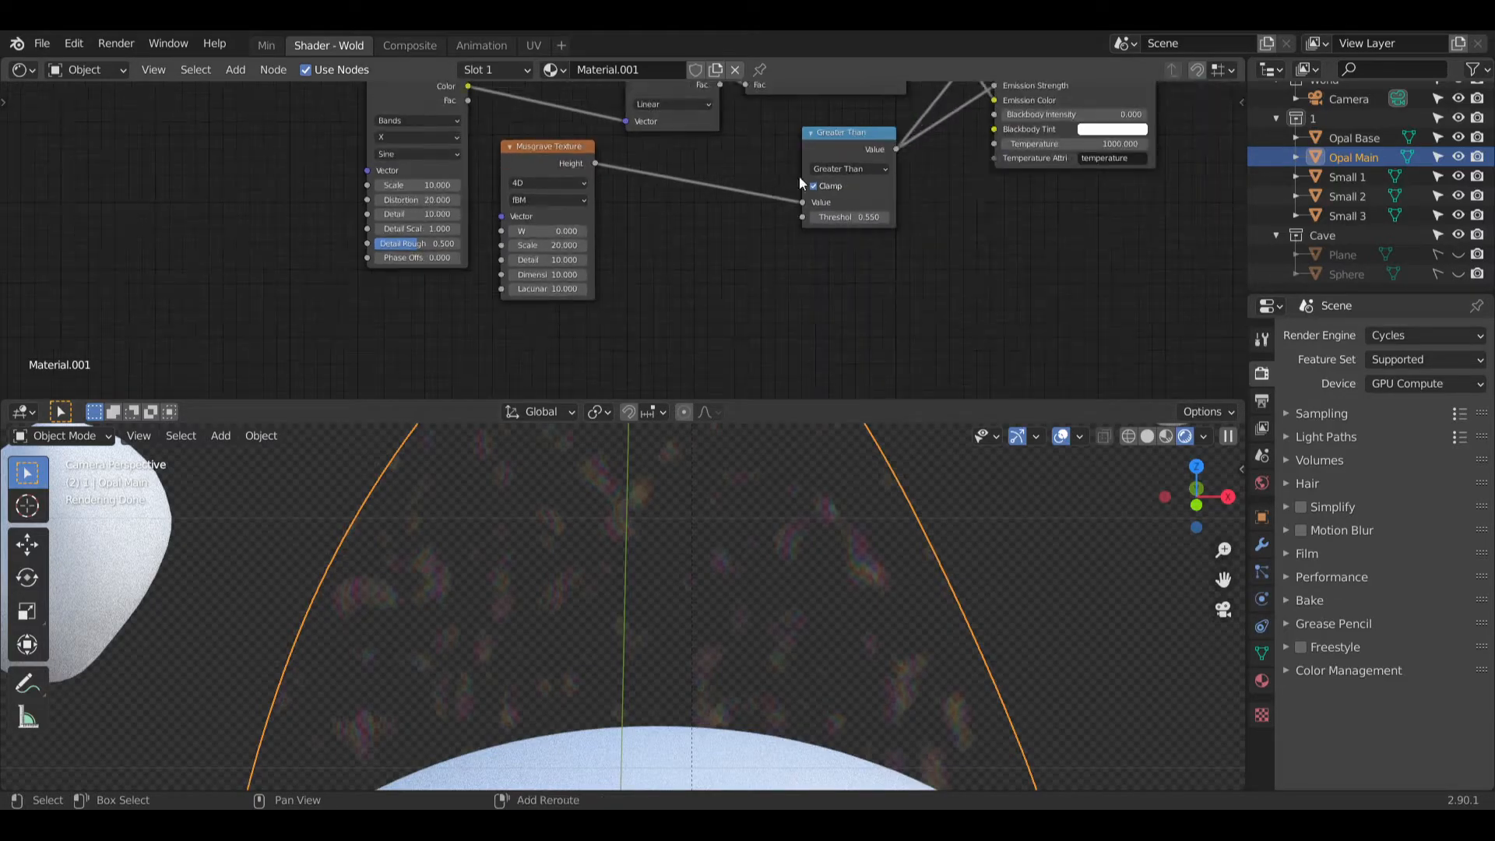
pyautogui.keyDown('shift'); pyautogui.moveTo(973, 217); pyautogui.dragTo(915, 263, button='middle'); pyautogui.keyUp('shift')
pyautogui.keyDown('shift'); pyautogui.moveTo(1020, 213); pyautogui.dragTo(866, 287, button='middle'); pyautogui.keyUp('shift')
pyautogui.scroll(3, 882, 293)
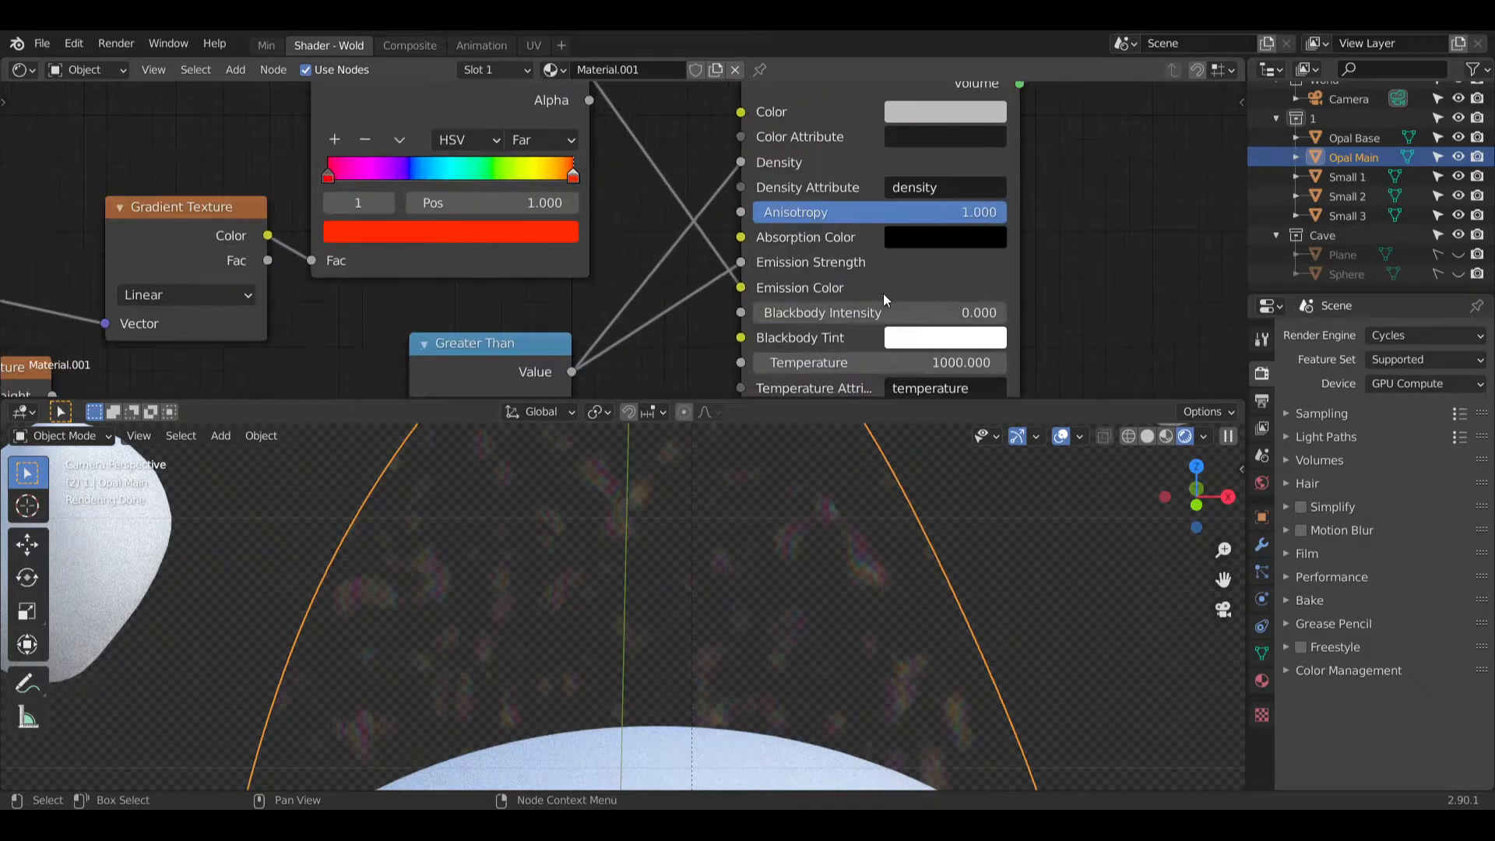
pyautogui.keyDown('shift'); pyautogui.moveTo(1012, 281); pyautogui.dragTo(931, 223, button='middle'); pyautogui.keyUp('shift')
pyautogui.scroll(2, 964, 282)
pyautogui.moveTo(663, 236)
pyautogui.mouseDown()
pyautogui.moveTo(787, 236)
pyautogui.moveTo(663, 237)
pyautogui.mouseUp()
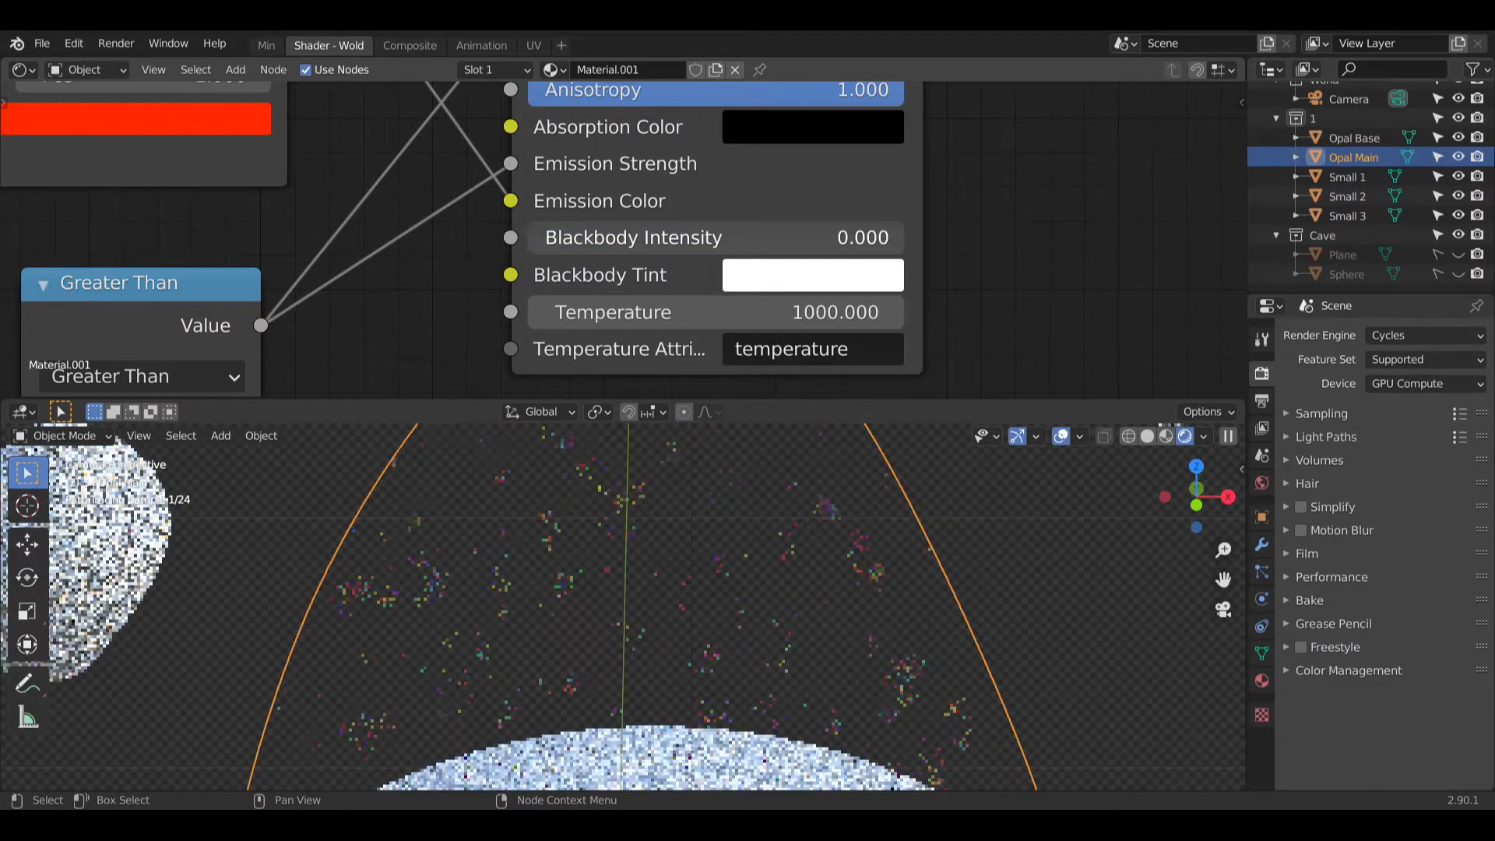
# Step: Try a dark grey Absorption Color with a Value of 0.165 on the Principled Volume node
pyautogui.keyDown('shift'); pyautogui.moveTo(1003, 129); pyautogui.dragTo(1016, 265, button='middle'); pyautogui.keyUp('shift')
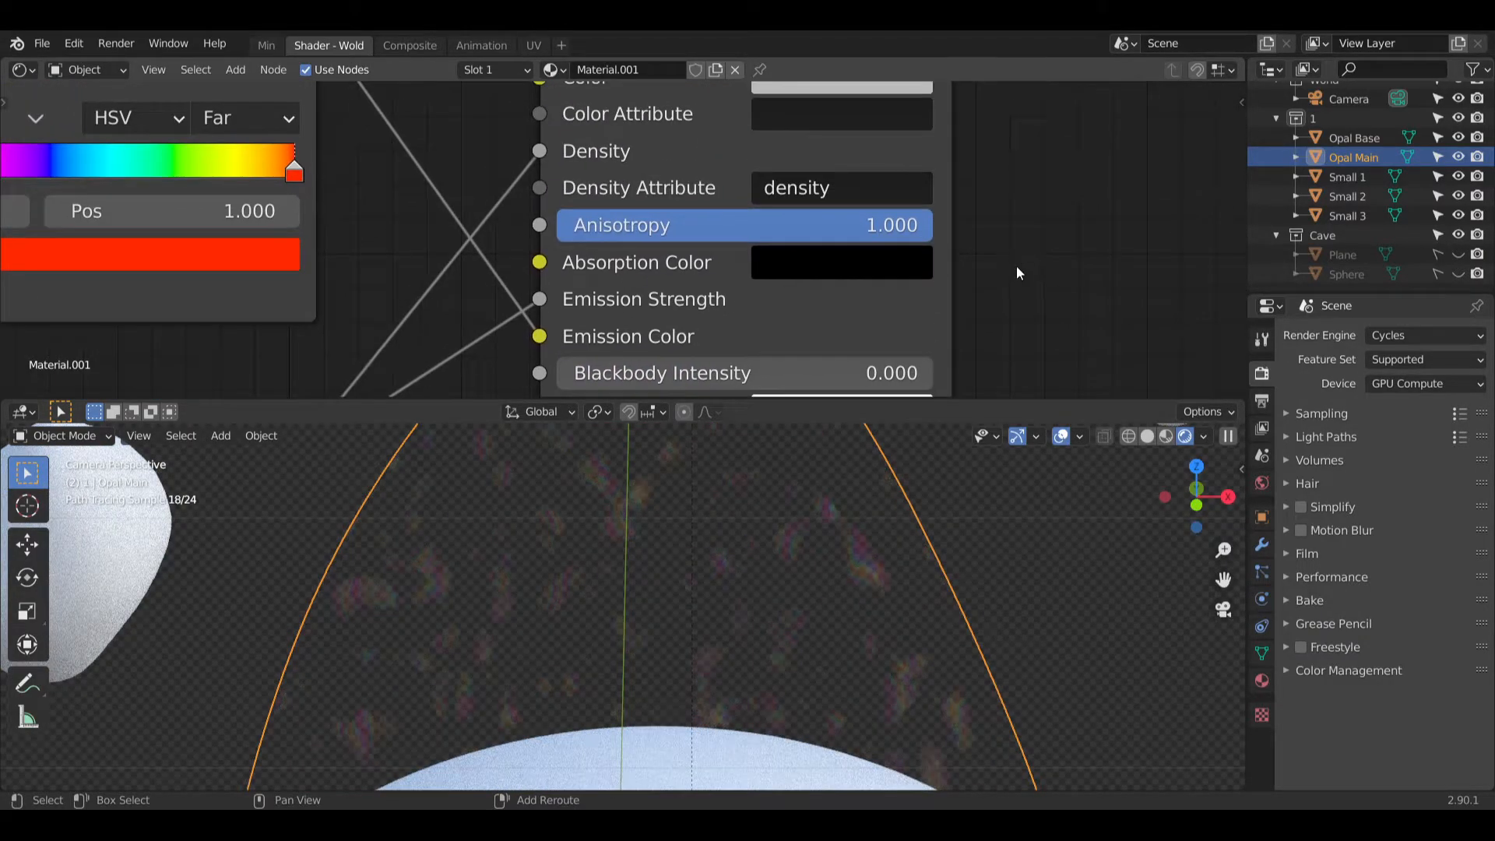
pyautogui.click(810, 262)
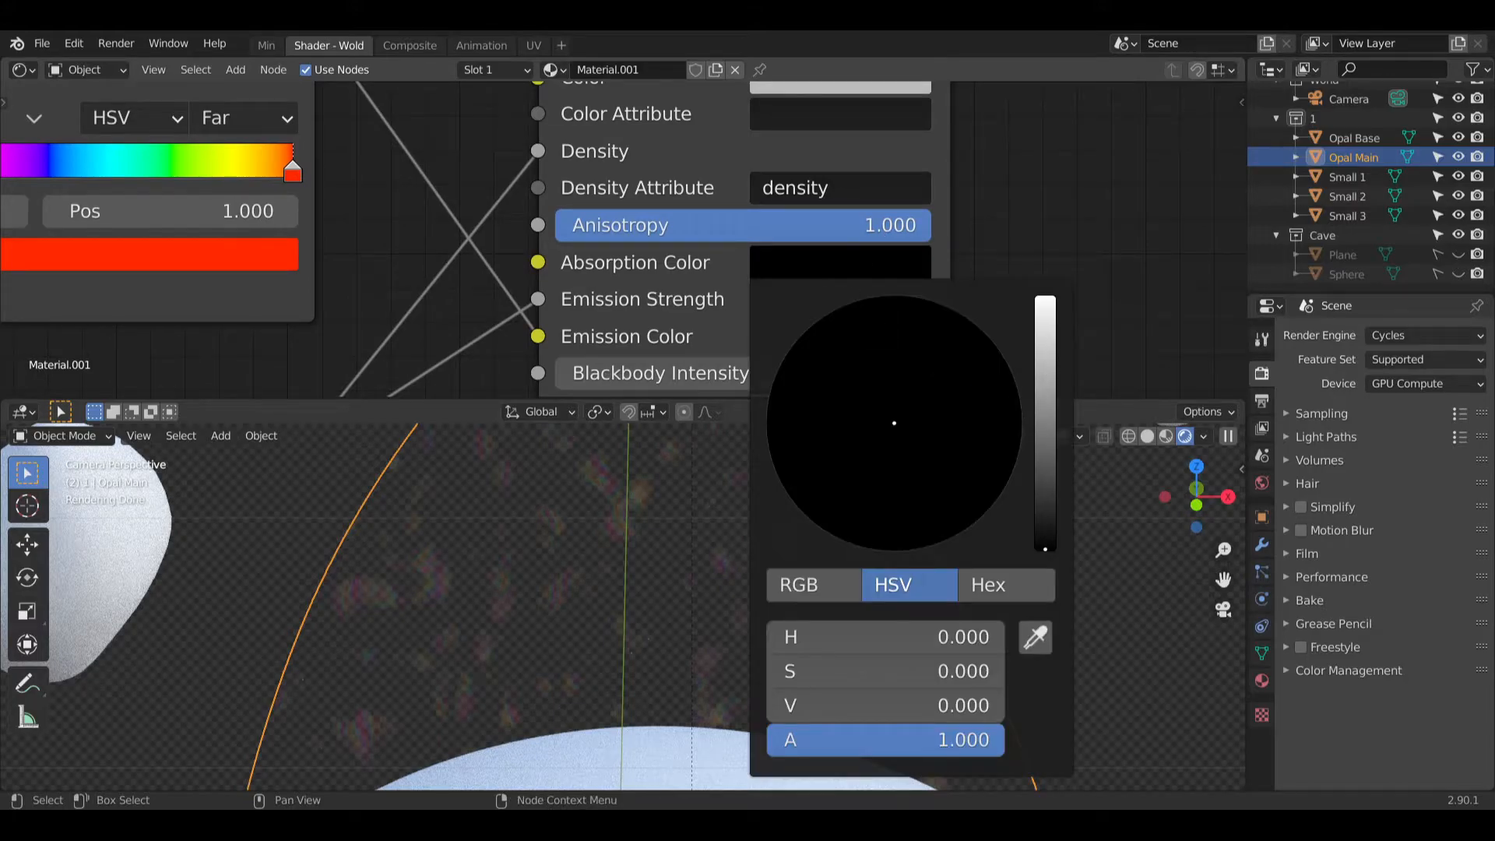
pyautogui.moveTo(1044, 549); pyautogui.dragTo(1044, 297)
pyautogui.moveTo(1045, 490); pyautogui.dragTo(1045, 509)
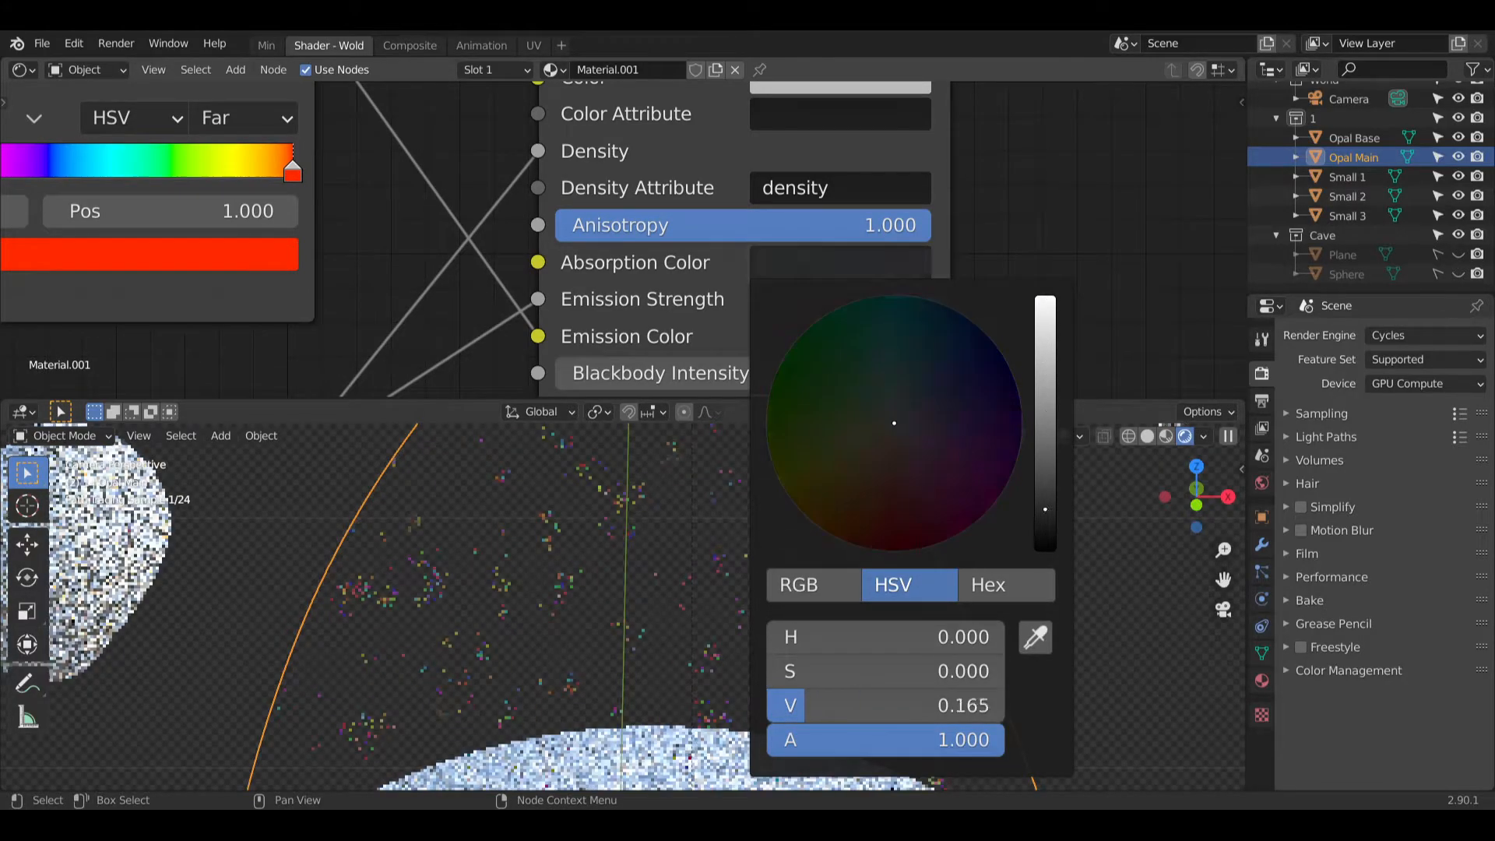
pyautogui.scroll(-4, 1012, 243)
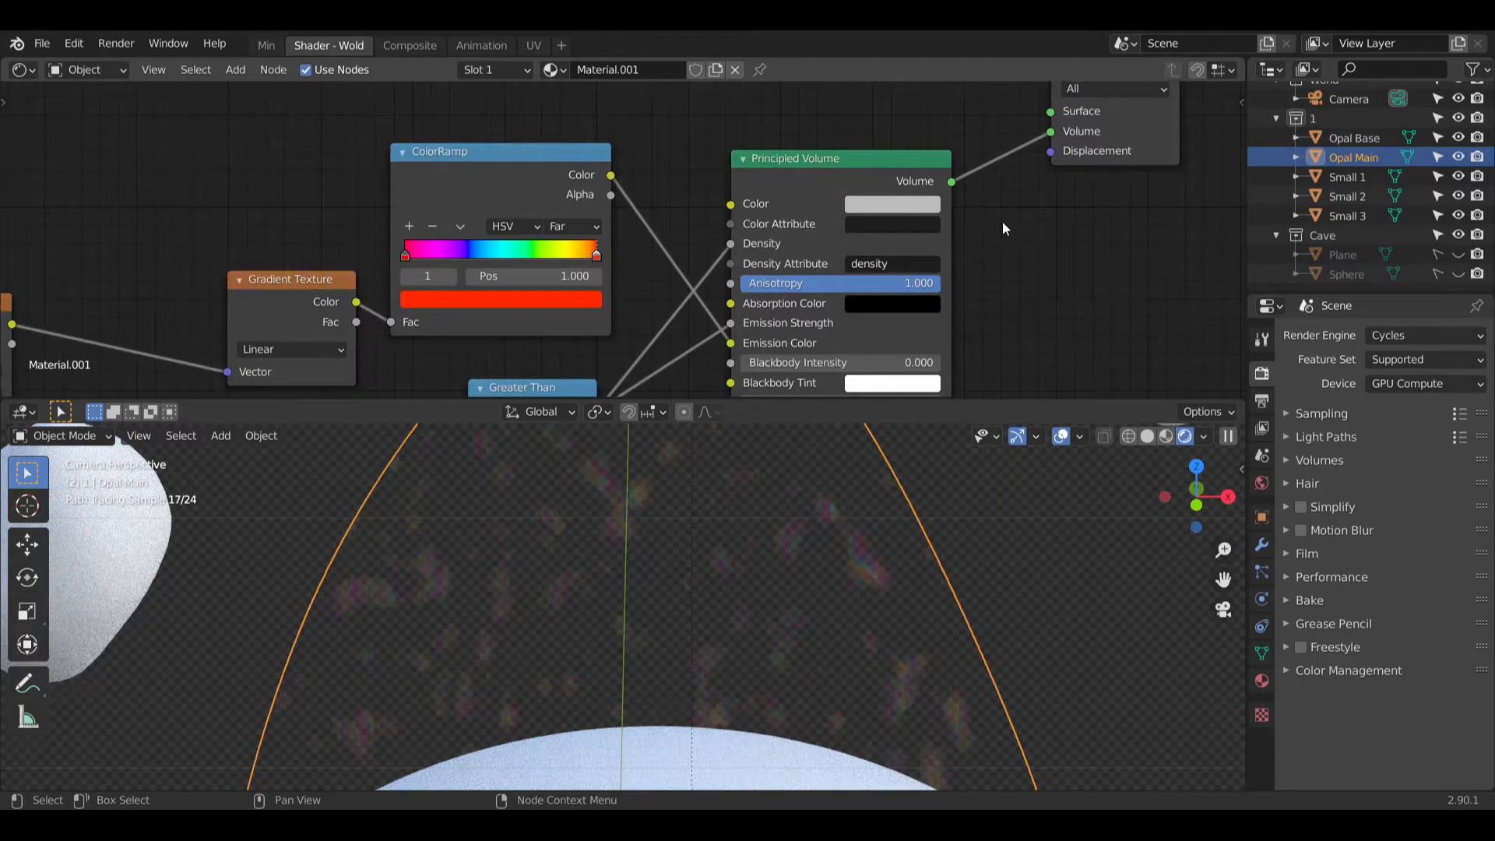
# Step: Set the Material Output node's render target to Cycles and shift the node slightly upward
pyautogui.moveTo(763, 105); pyautogui.dragTo(651, 182, button='middle')
pyautogui.moveTo(861, 195); pyautogui.dragTo(857, 162)
pyautogui.click(876, 181)
pyautogui.click(859, 231)
pyautogui.click(618, 148)
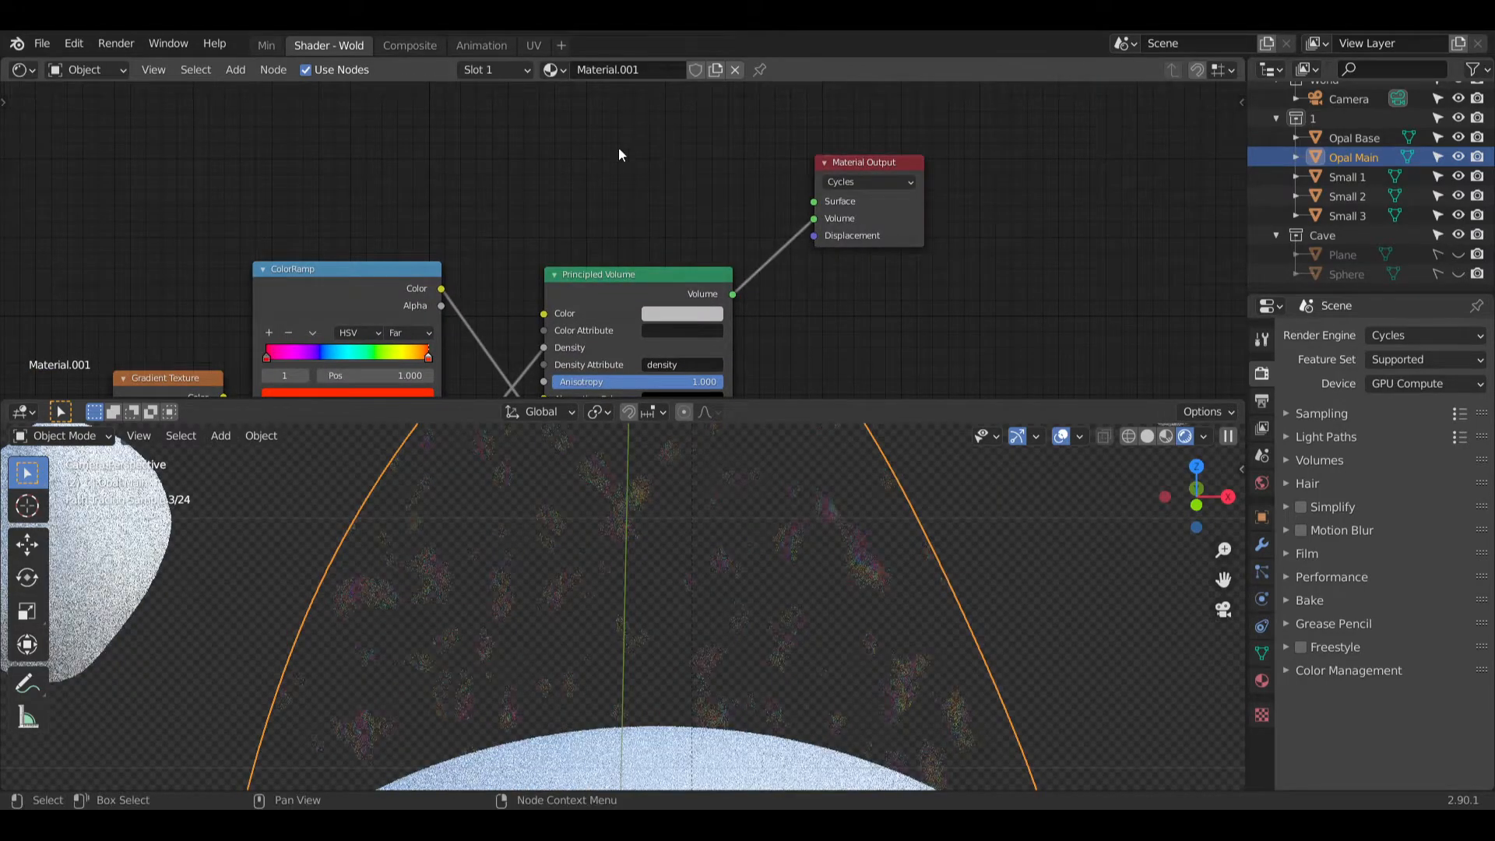
# Step: Adjust the positions of the rainbow ColorRamp and the Material Output to tidy the node layout
pyautogui.moveTo(400, 231); pyautogui.dragTo(565, 182, button='middle')
pyautogui.moveTo(515, 224); pyautogui.dragTo(537, 239)
pyautogui.moveTo(552, 225); pyautogui.dragTo(547, 134, button='middle')
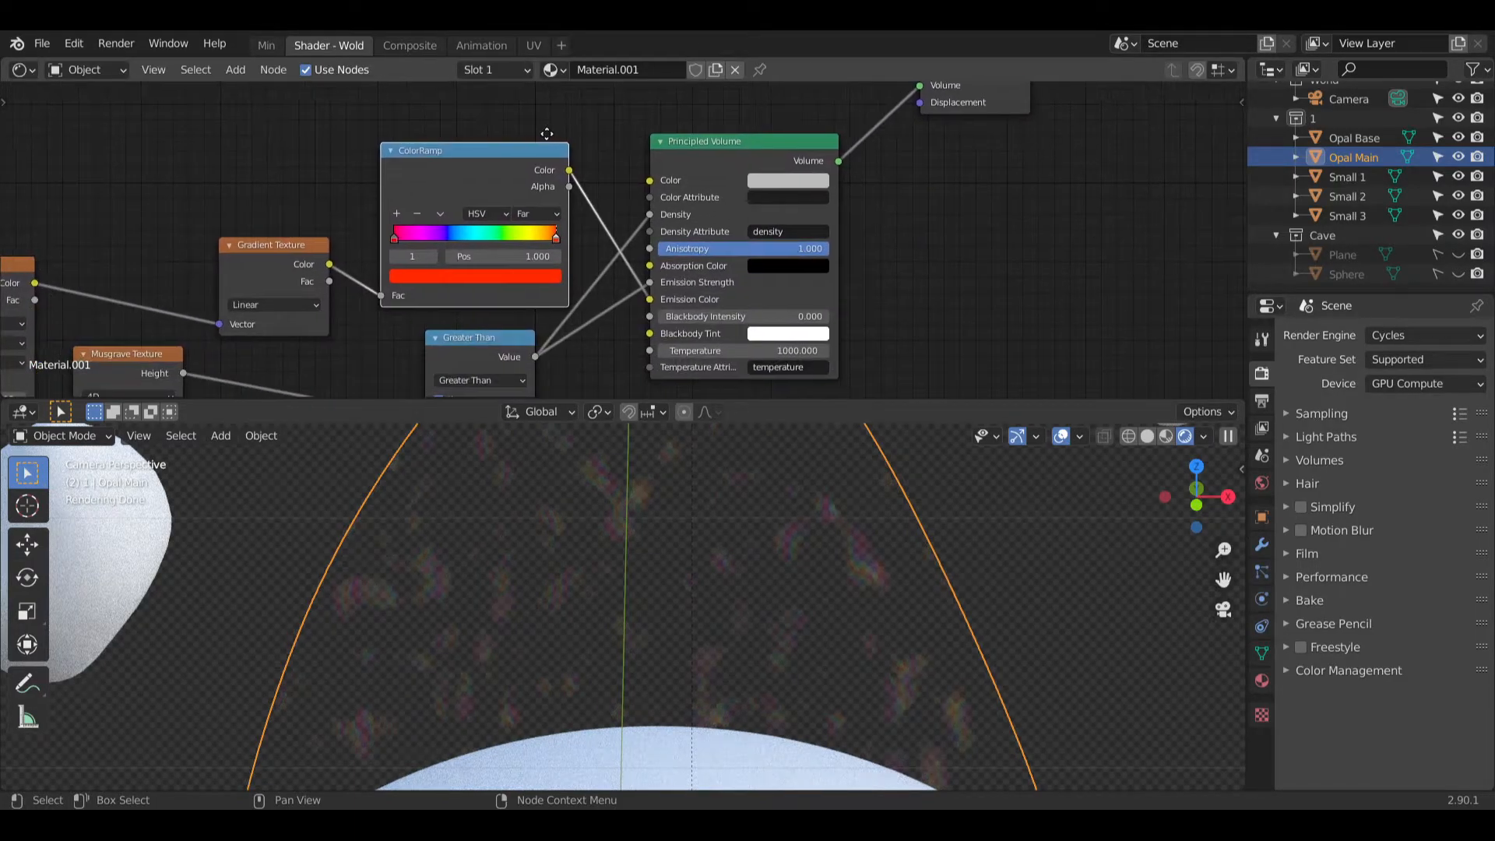
pyautogui.moveTo(514, 151); pyautogui.dragTo(506, 149)
pyautogui.keyDown('shift'); pyautogui.moveTo(623, 86); pyautogui.dragTo(467, 338, button='middle'); pyautogui.keyUp('shift')
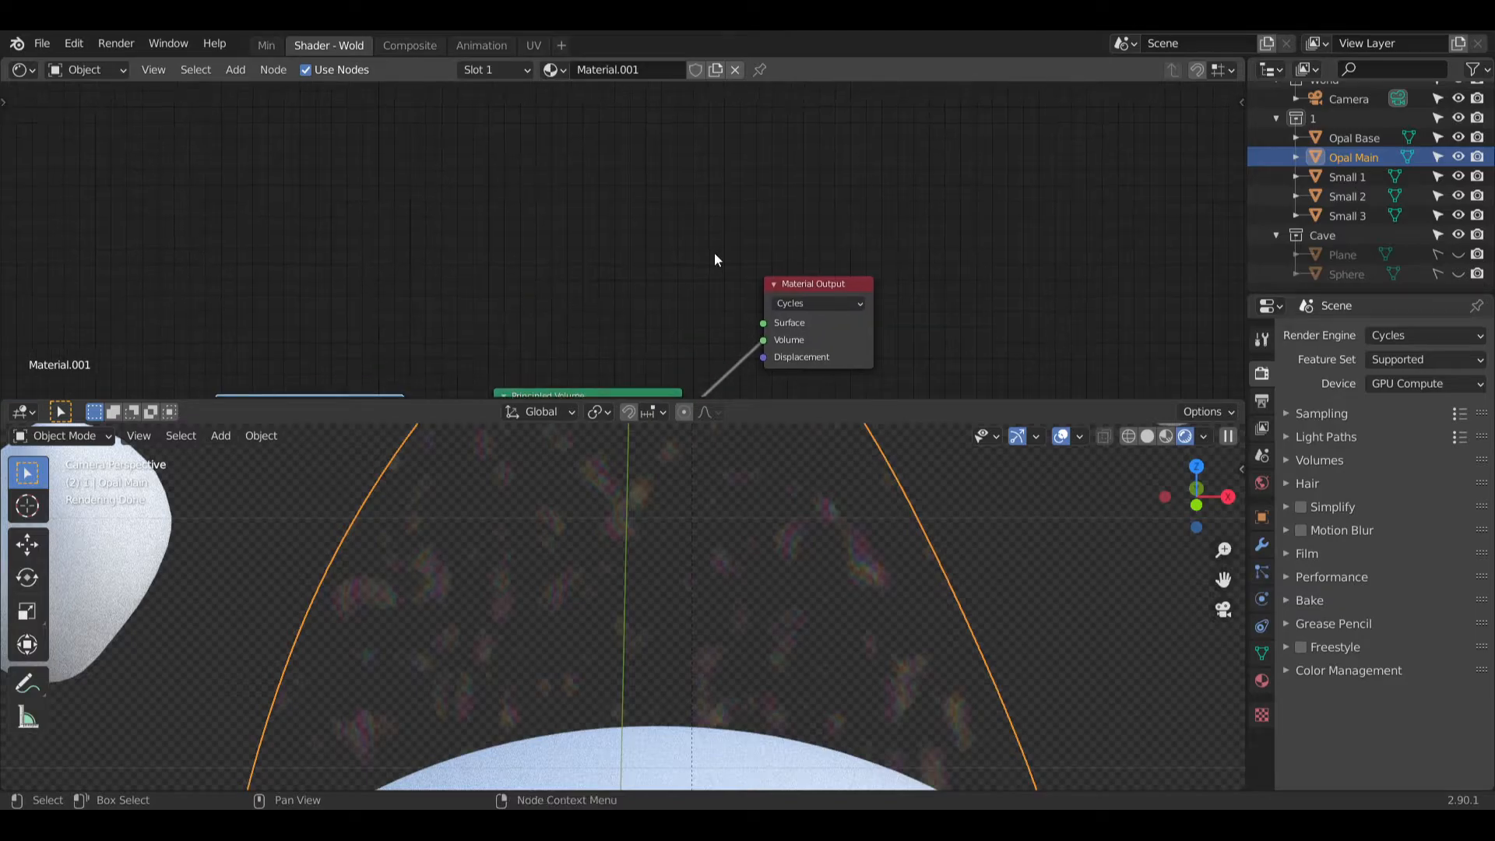
pyautogui.moveTo(794, 282); pyautogui.dragTo(794, 269)
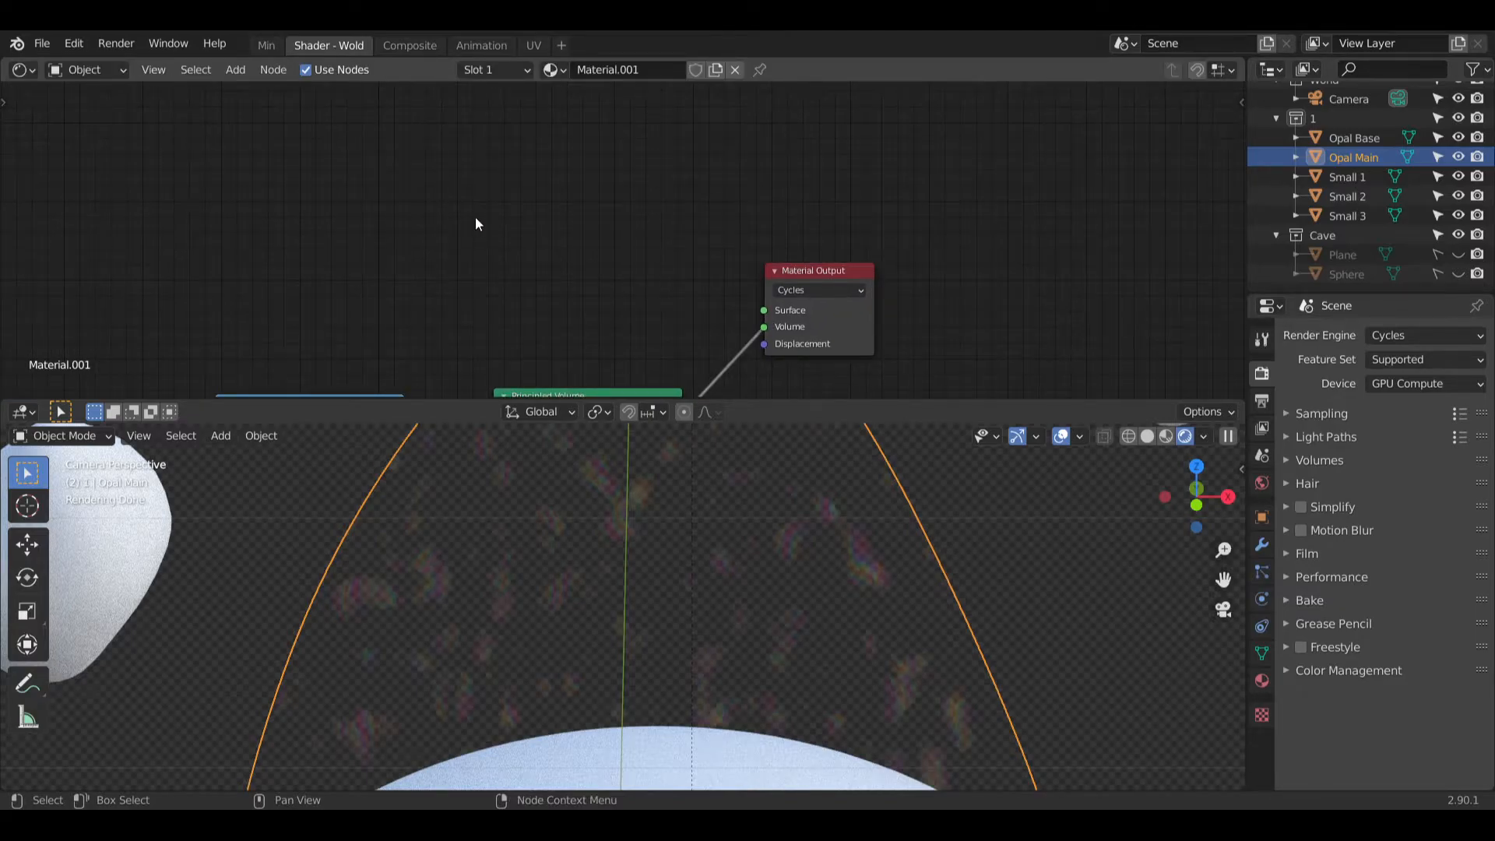
# Step: Add a Glass BSDF and a Transparent BSDF, placing the transparent one below the glass one ahead of the Material Output
pyautogui.click(235, 70)
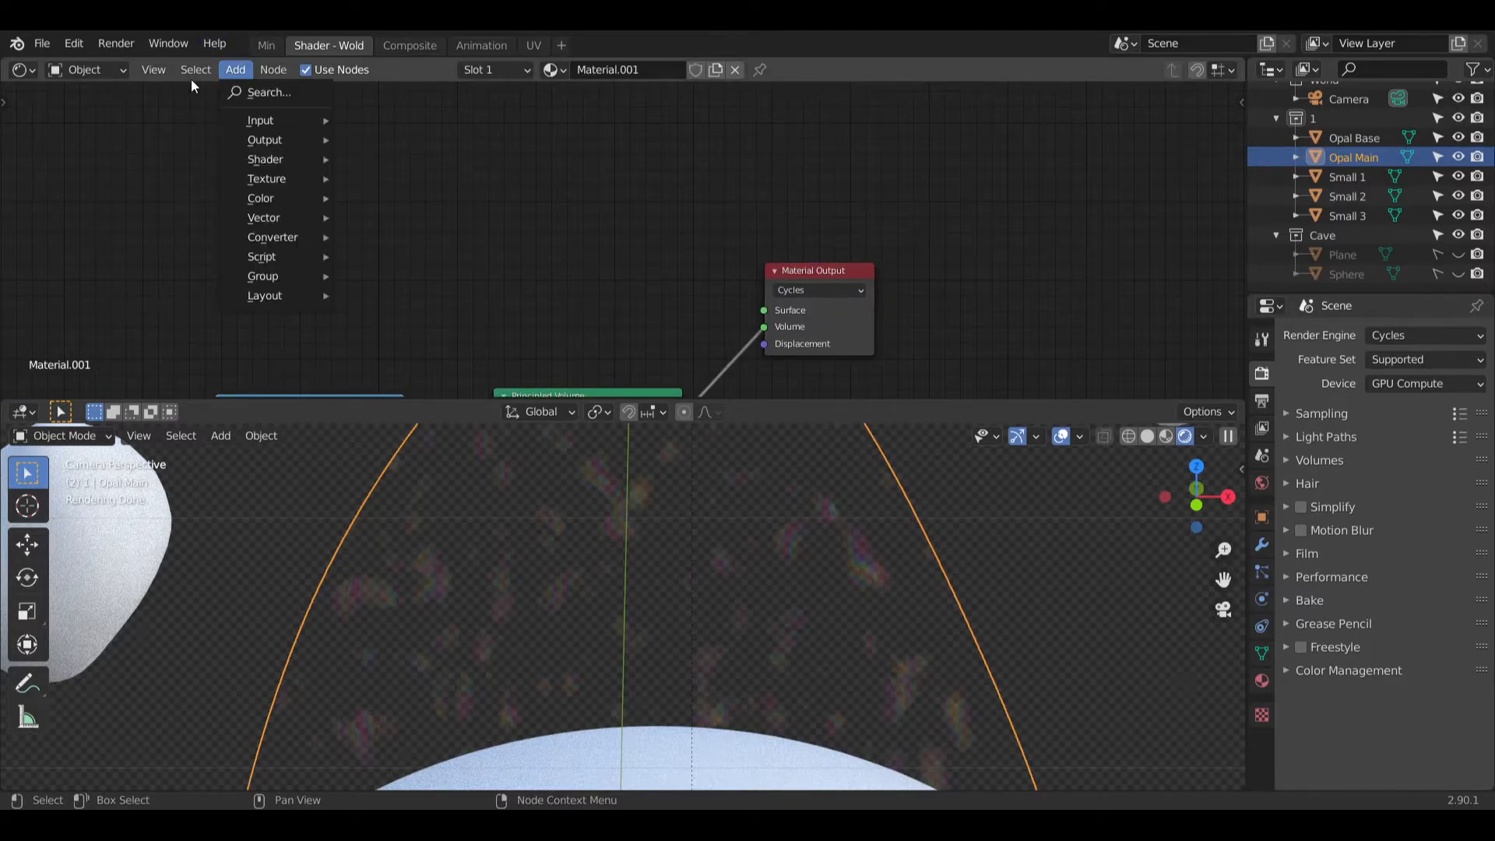
pyautogui.moveTo(281, 160)
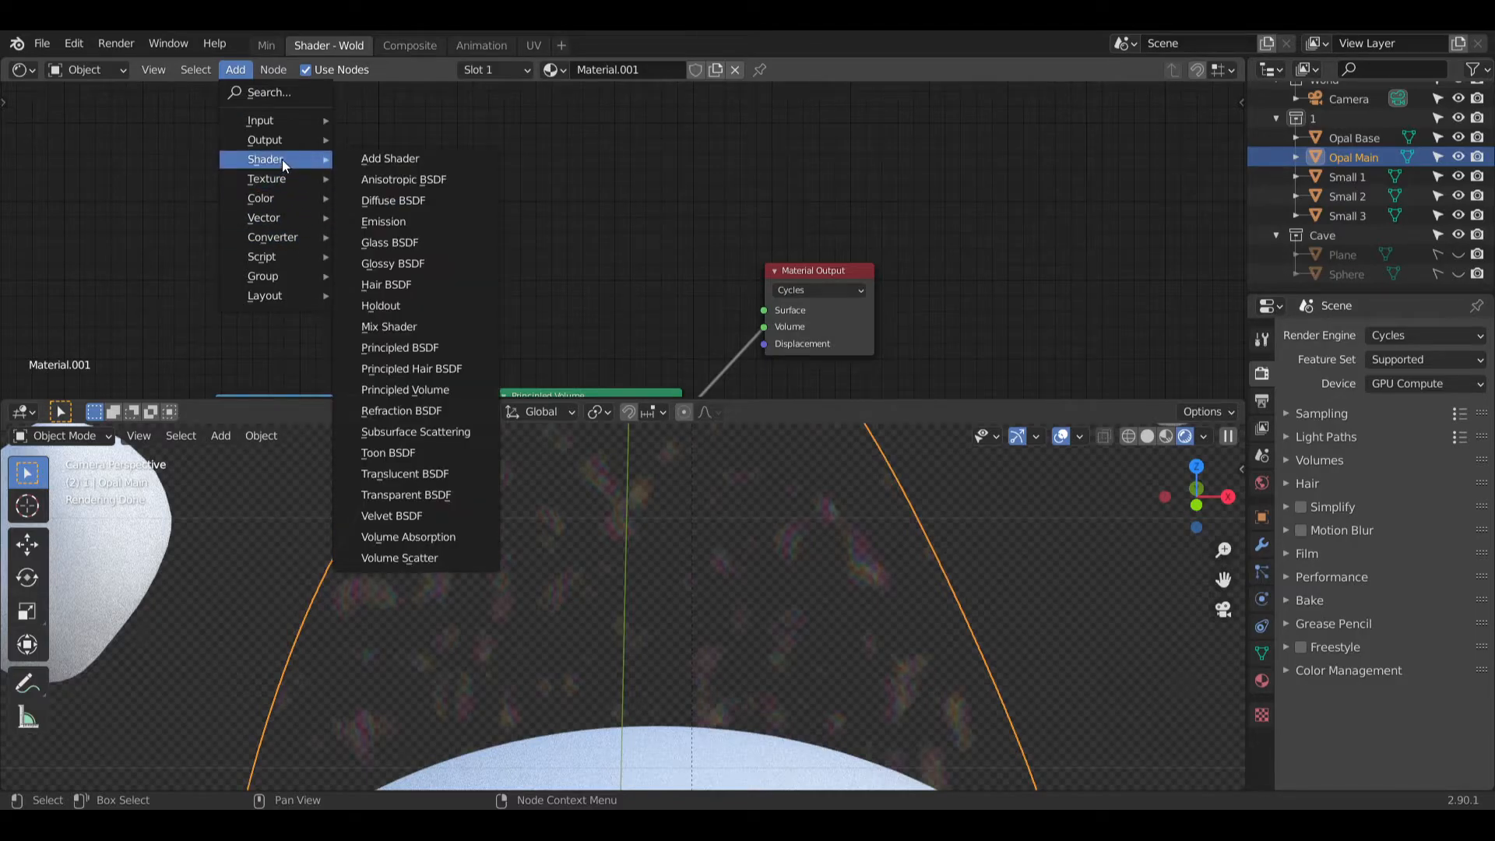
pyautogui.click(389, 242)
pyautogui.click(414, 147)
pyautogui.click(235, 70)
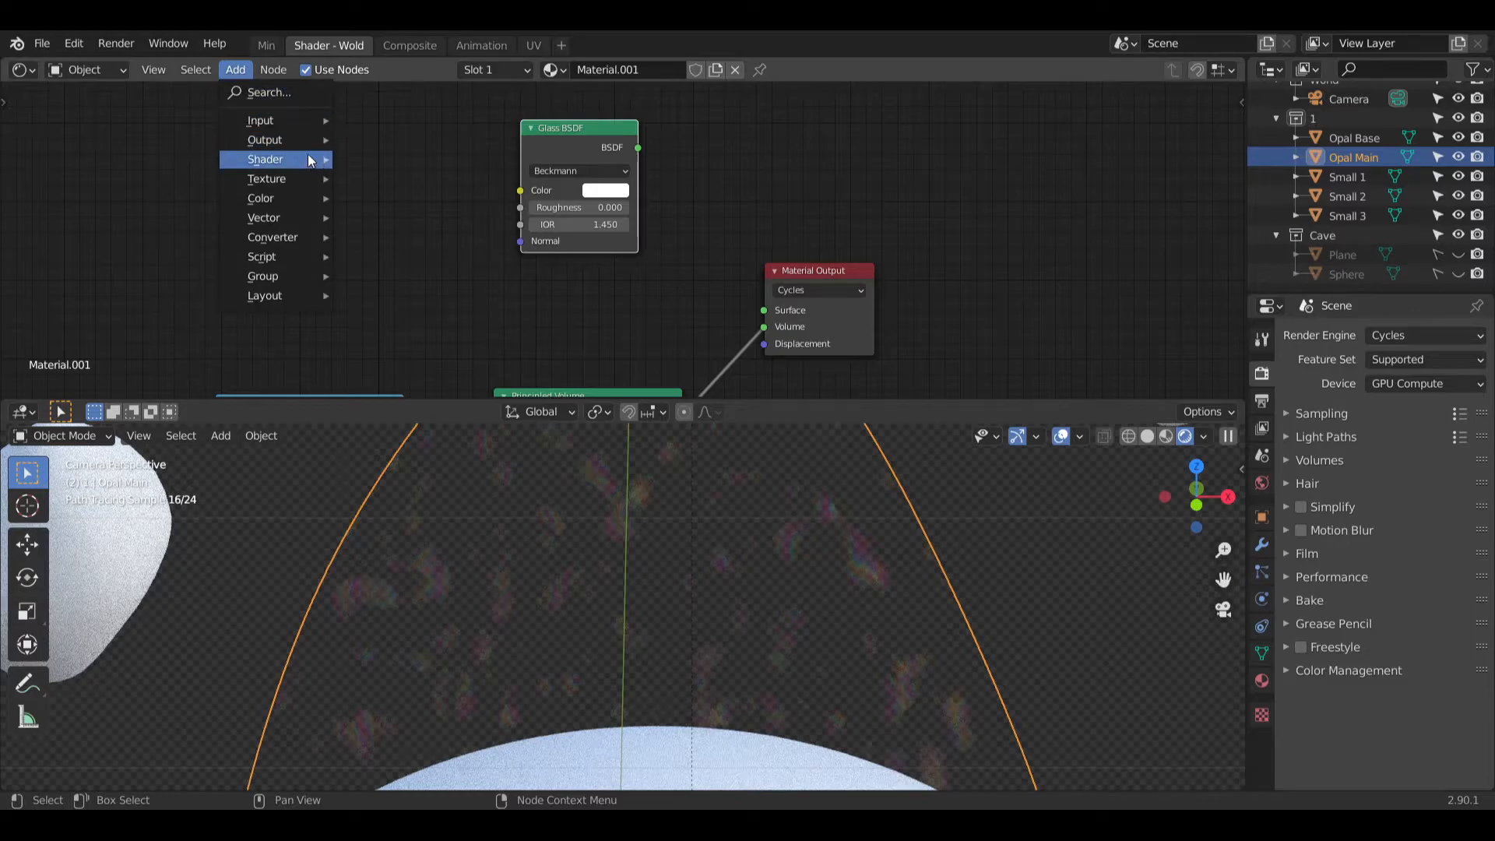
pyautogui.moveTo(269, 158)
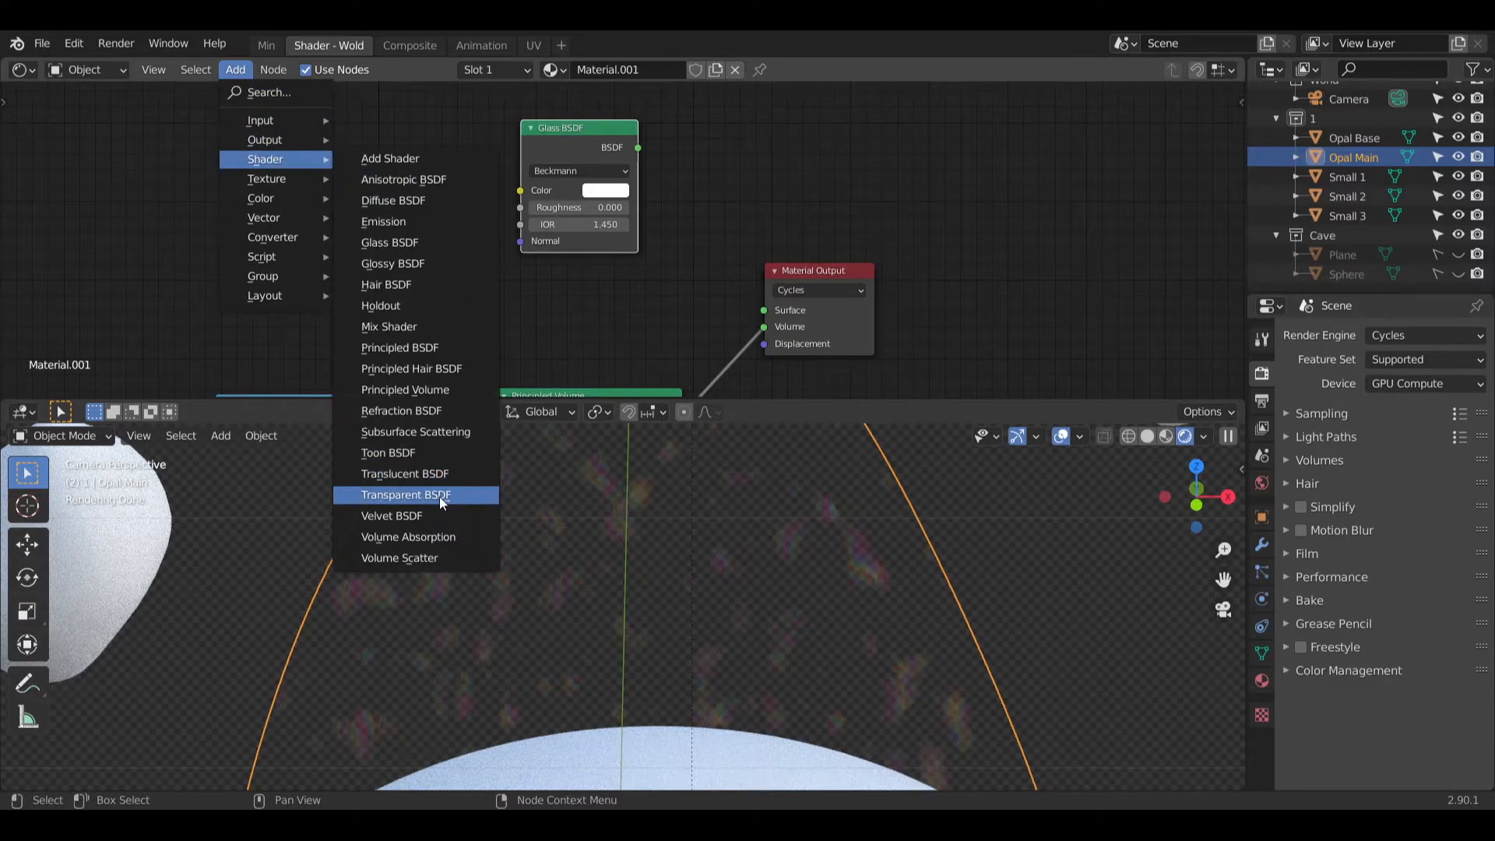
pyautogui.click(405, 494)
pyautogui.click(516, 270)
pyautogui.moveTo(553, 131); pyautogui.dragTo(448, 132)
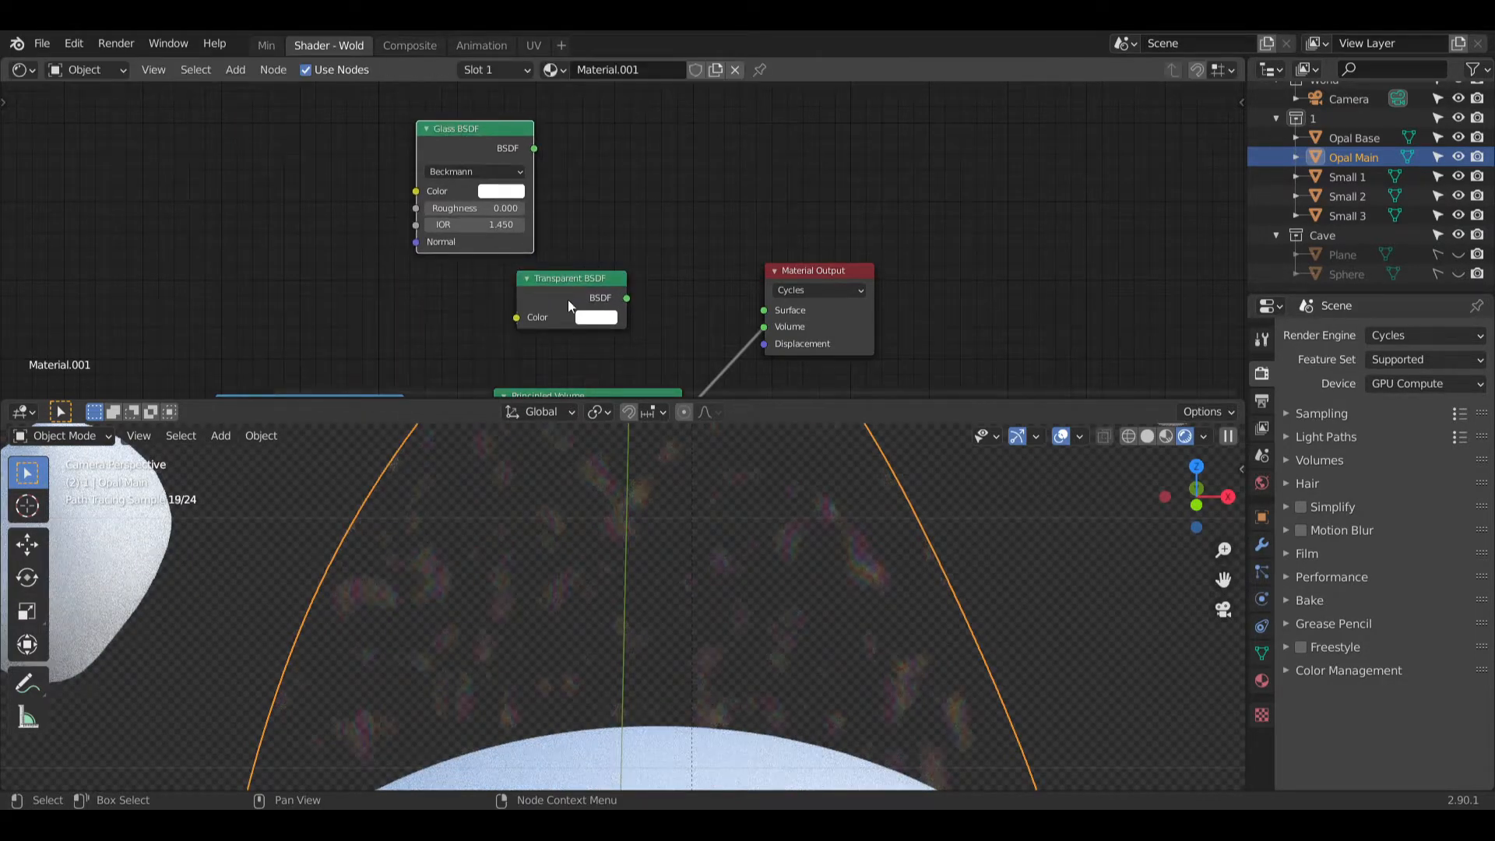
pyautogui.moveTo(554, 280); pyautogui.dragTo(457, 279)
# Step: Combine the Glass BSDF and Transparent BSDF with an Add Shader and link it to the Material Output's Surface
pyautogui.click(232, 70)
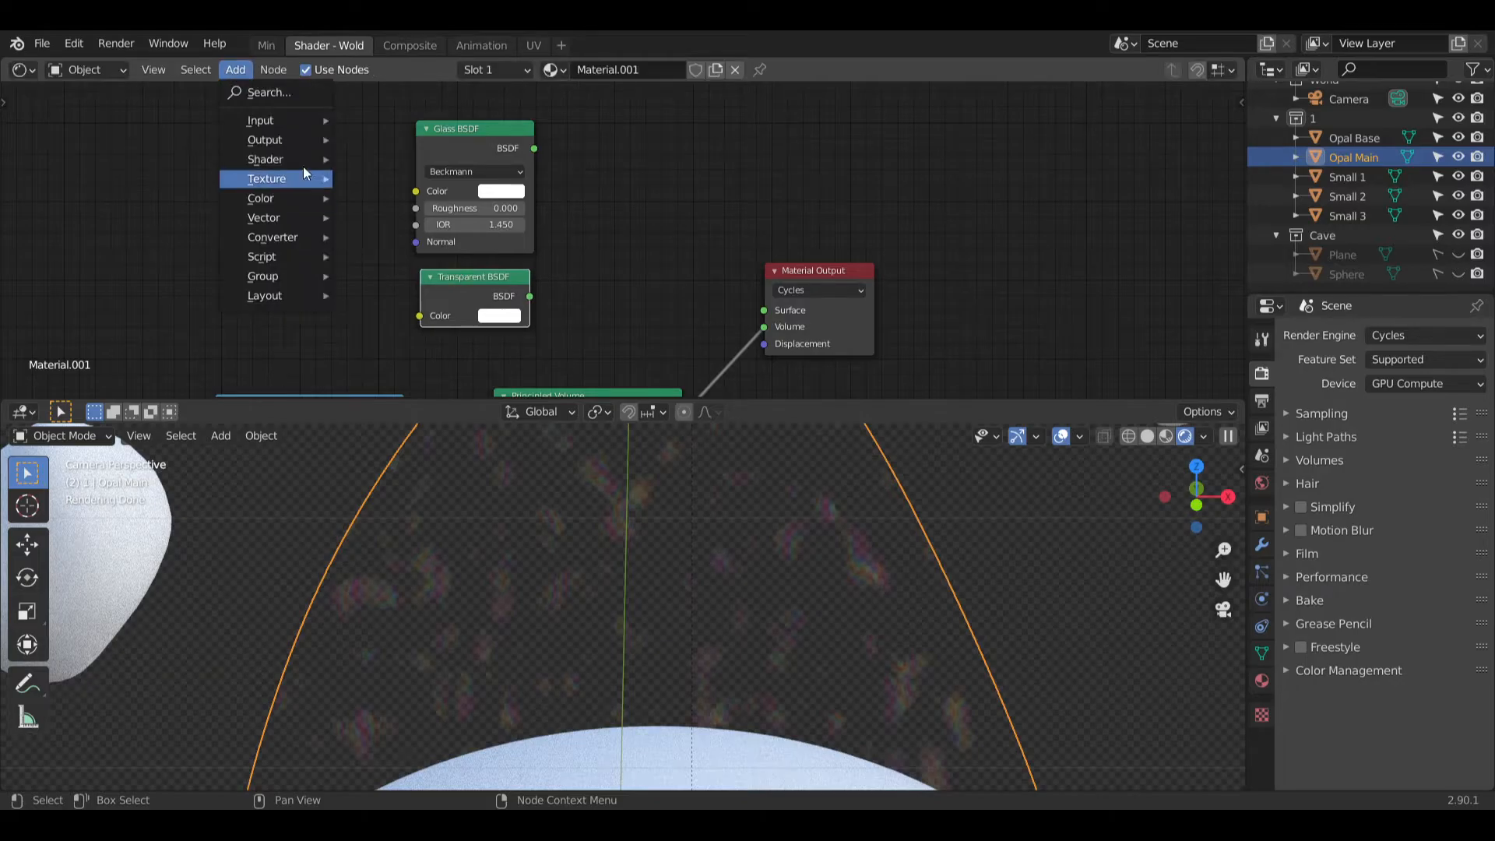
pyautogui.moveTo(307, 166)
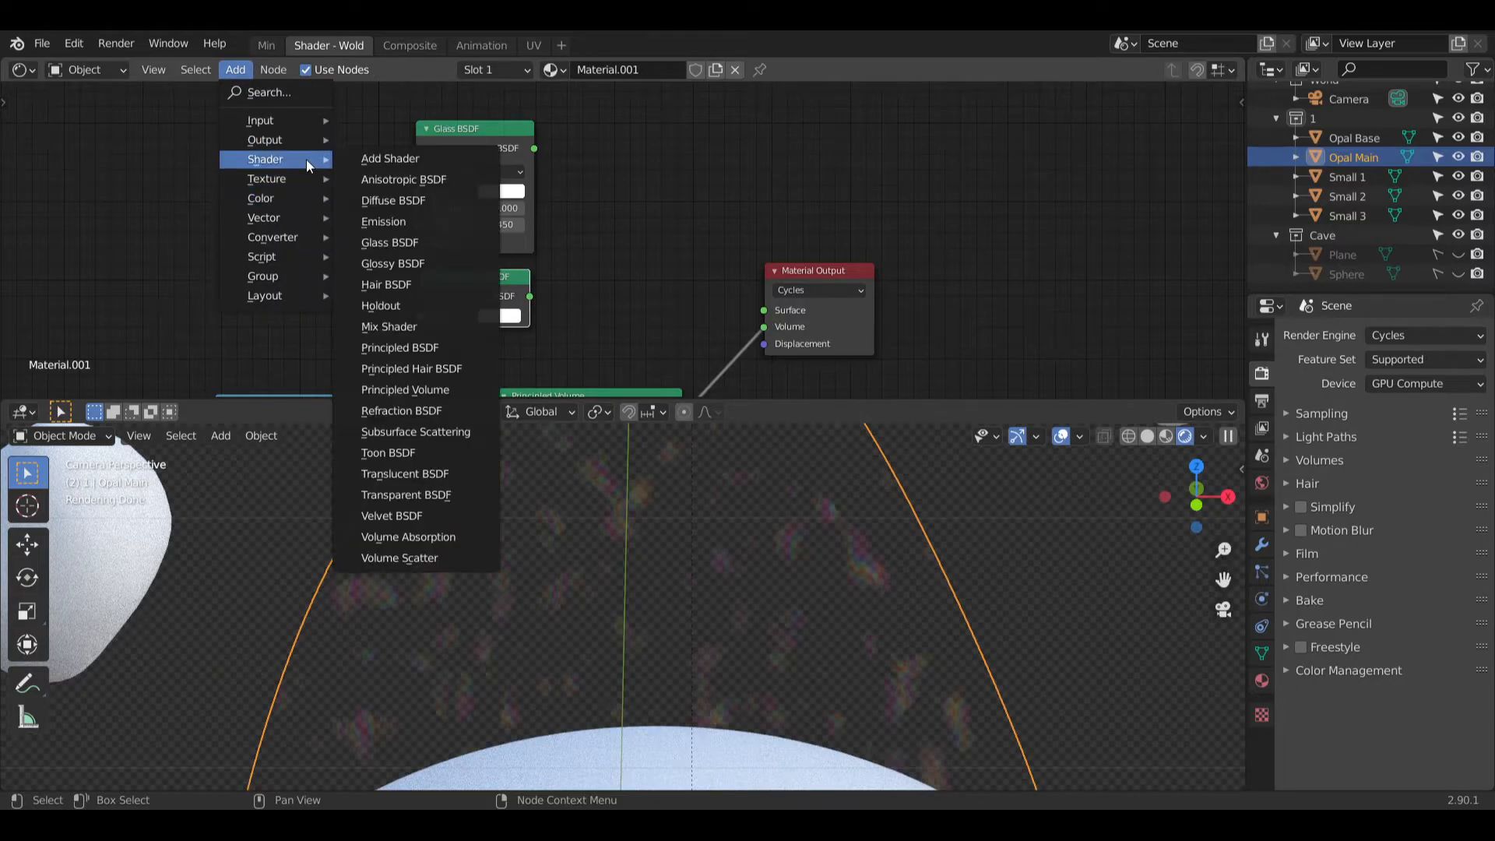
pyautogui.click(381, 159)
pyautogui.click(642, 226)
pyautogui.moveTo(534, 148); pyautogui.dragTo(586, 236)
pyautogui.moveTo(529, 297); pyautogui.dragTo(586, 254)
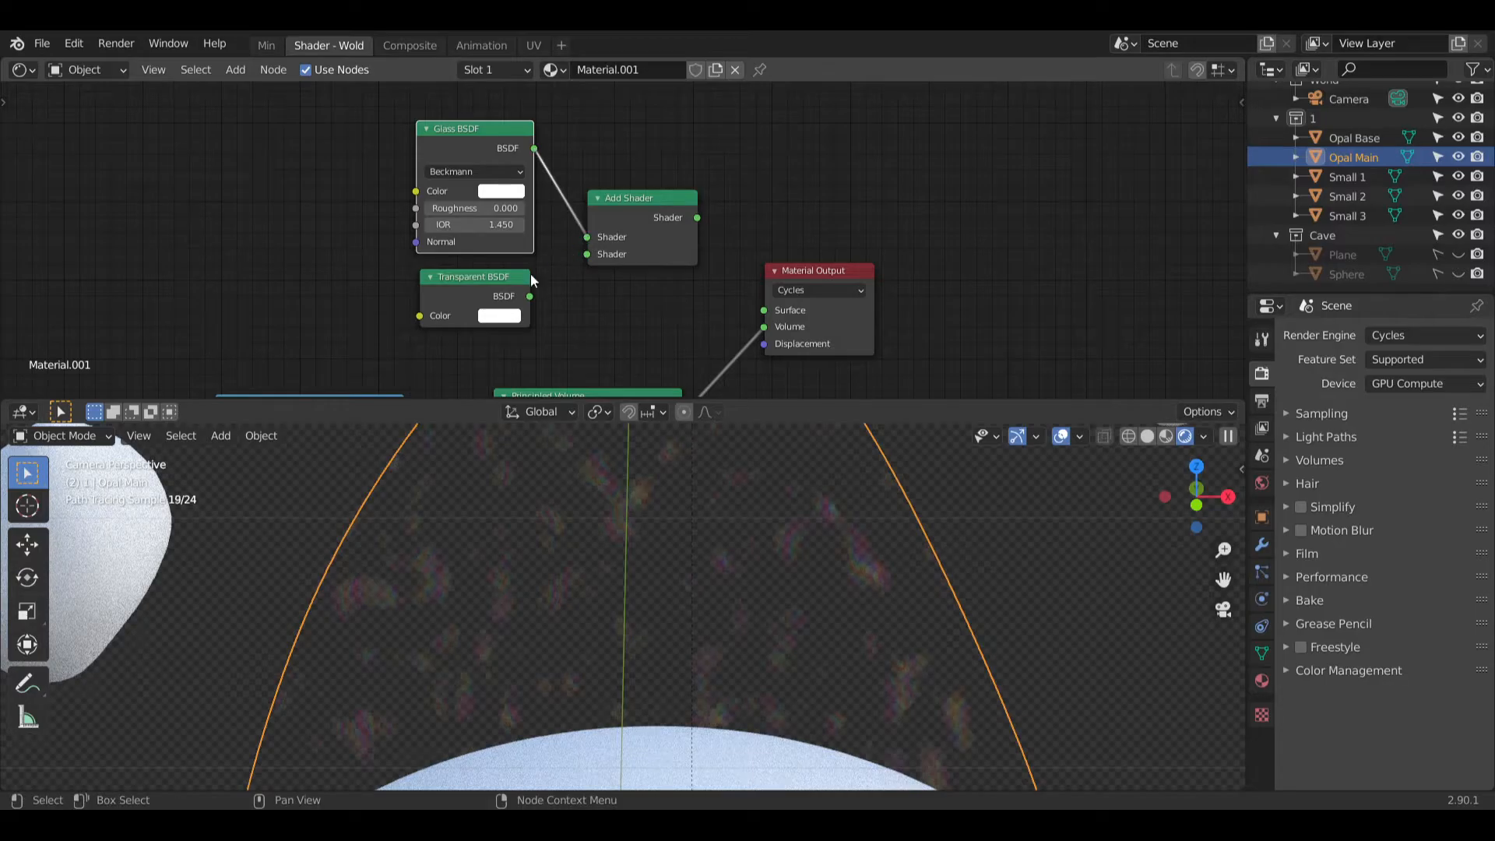
pyautogui.moveTo(698, 218); pyautogui.dragTo(764, 310)
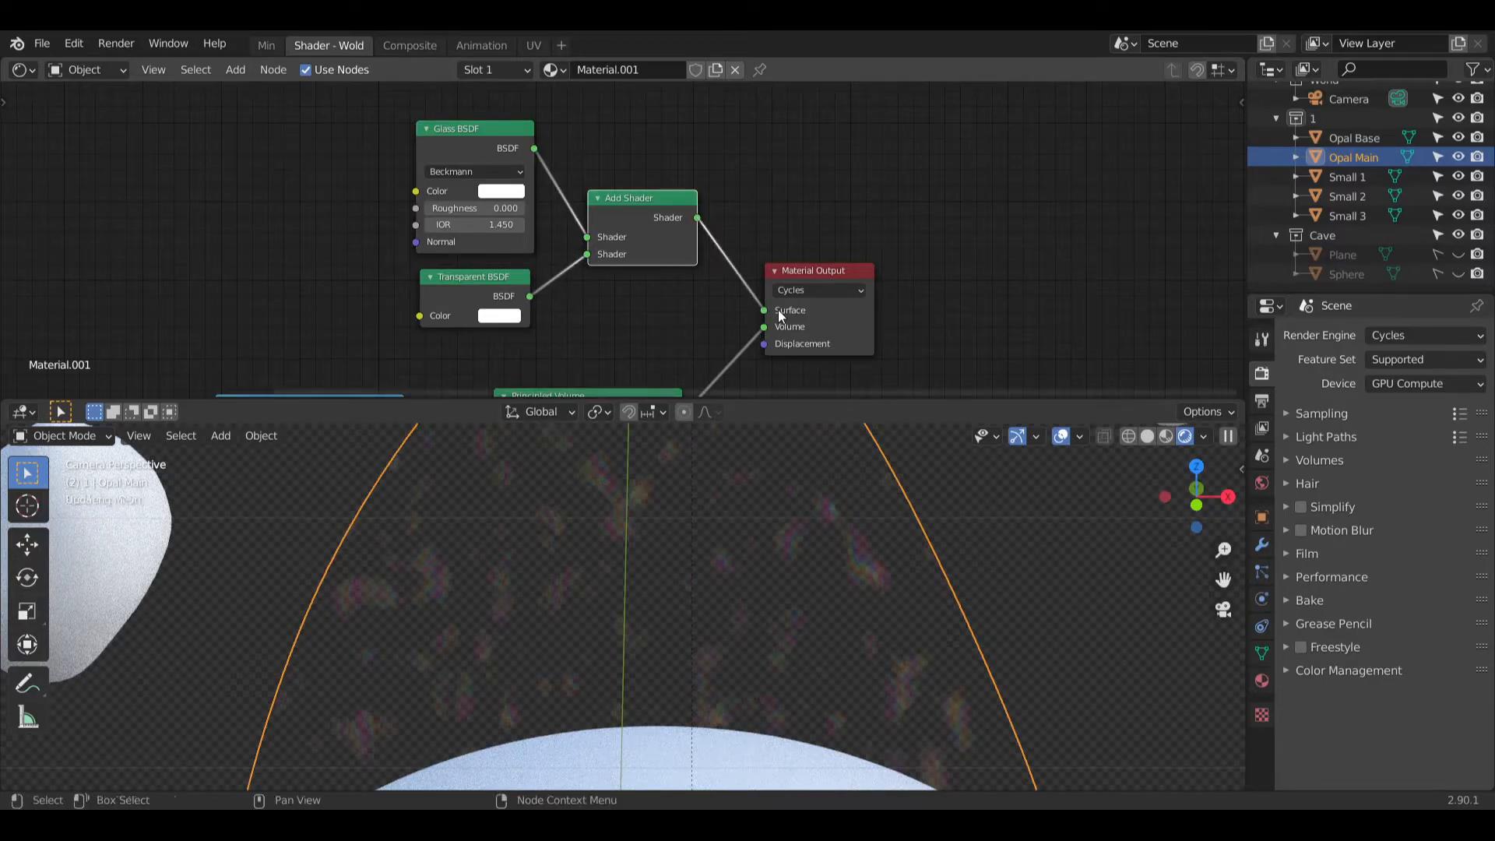
# Step: Replace the Add Shader with a Mix Shader blending the Glass and Transparent BSDFs, and link it to the Material Output's Surface
pyautogui.moveTo(613, 325); pyautogui.dragTo(773, 301, button='middle')
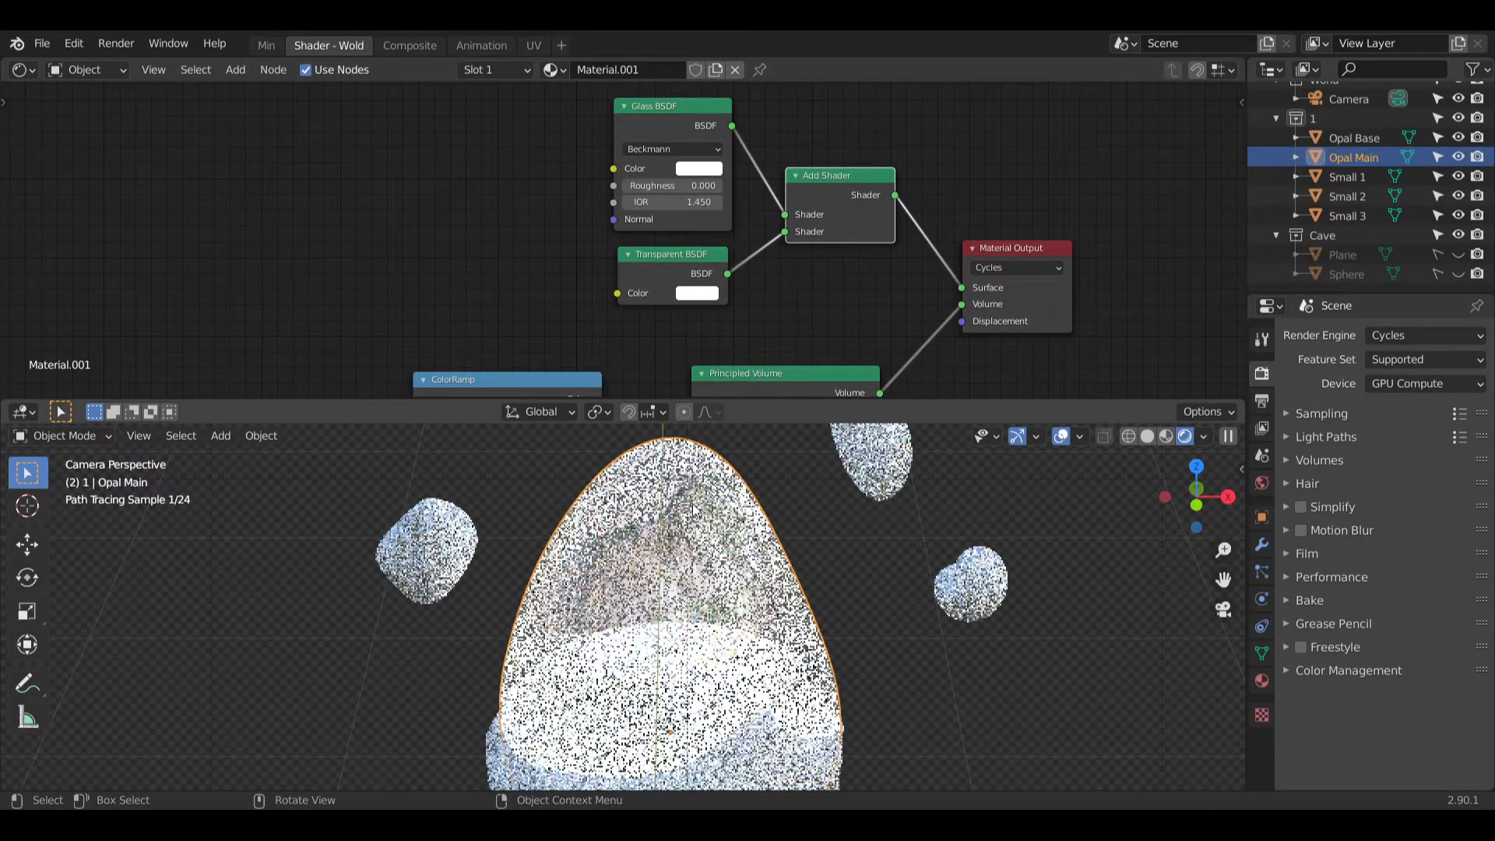
pyautogui.click(235, 69)
pyautogui.moveTo(268, 159)
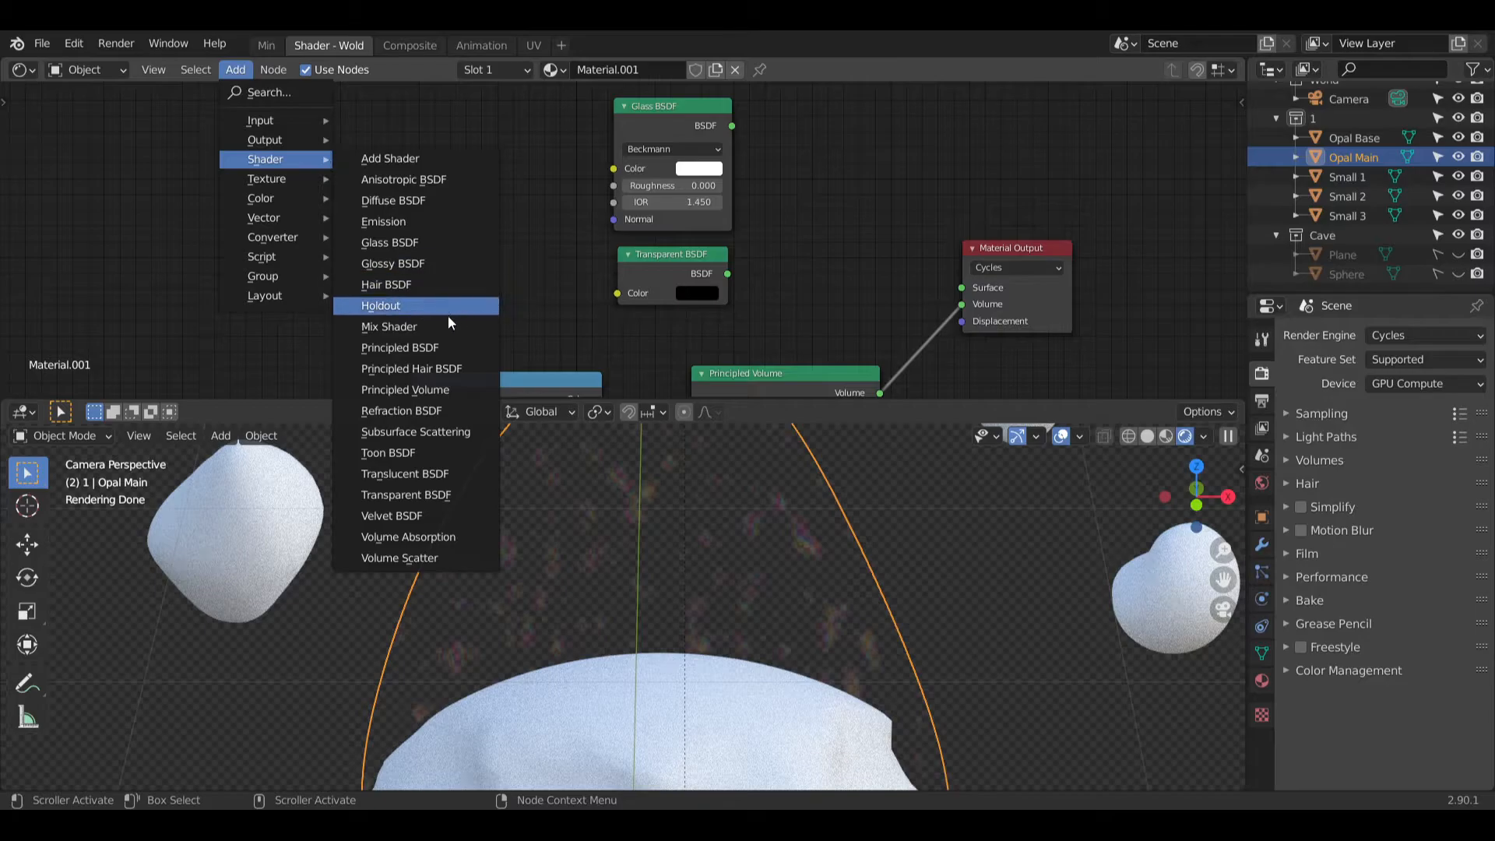
pyautogui.click(447, 326)
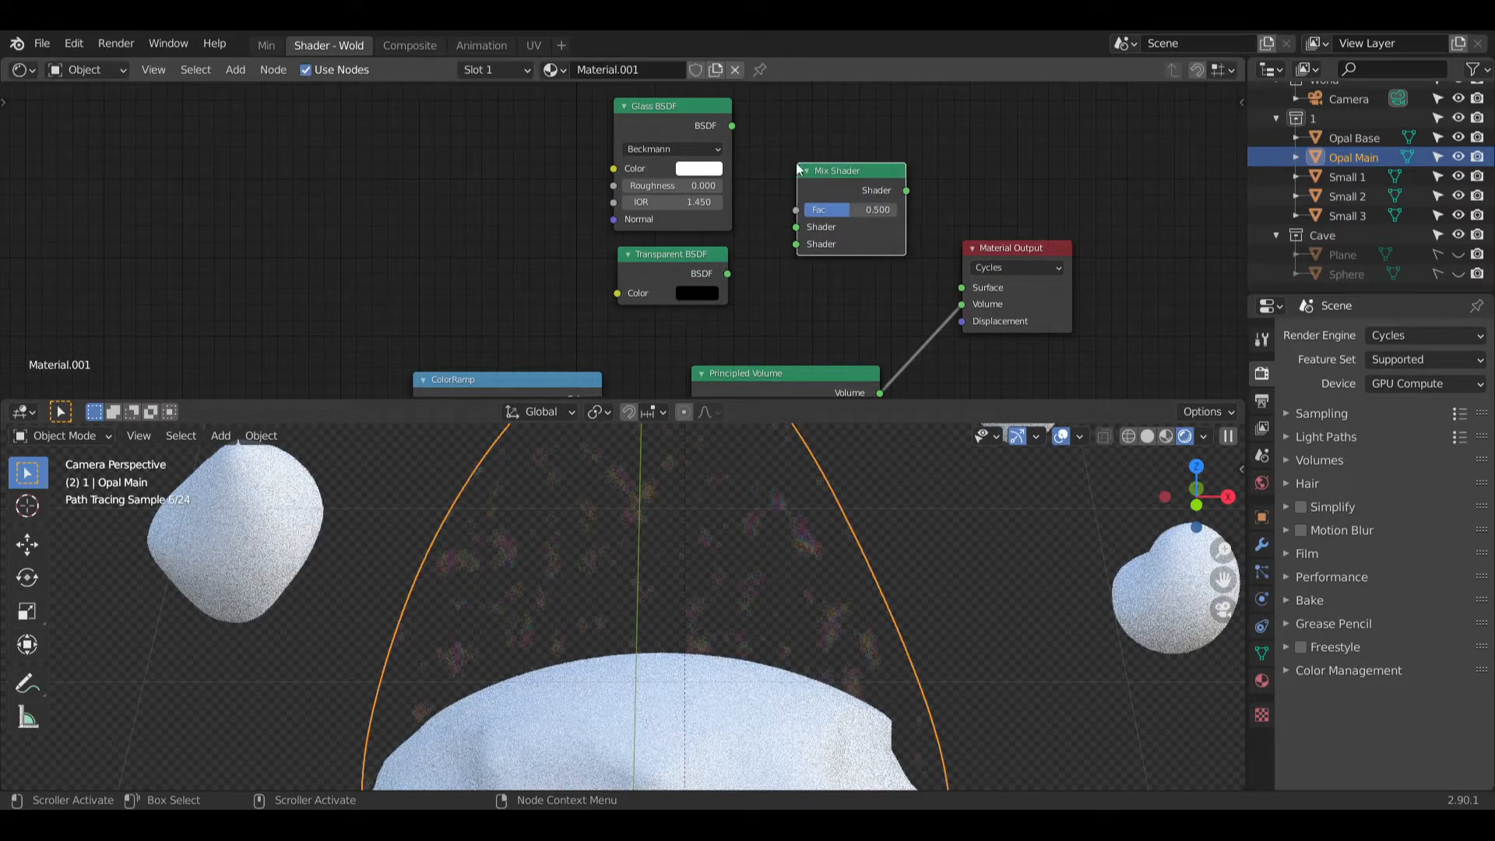
pyautogui.moveTo(731, 125); pyautogui.dragTo(796, 227)
pyautogui.moveTo(727, 273); pyautogui.dragTo(795, 243)
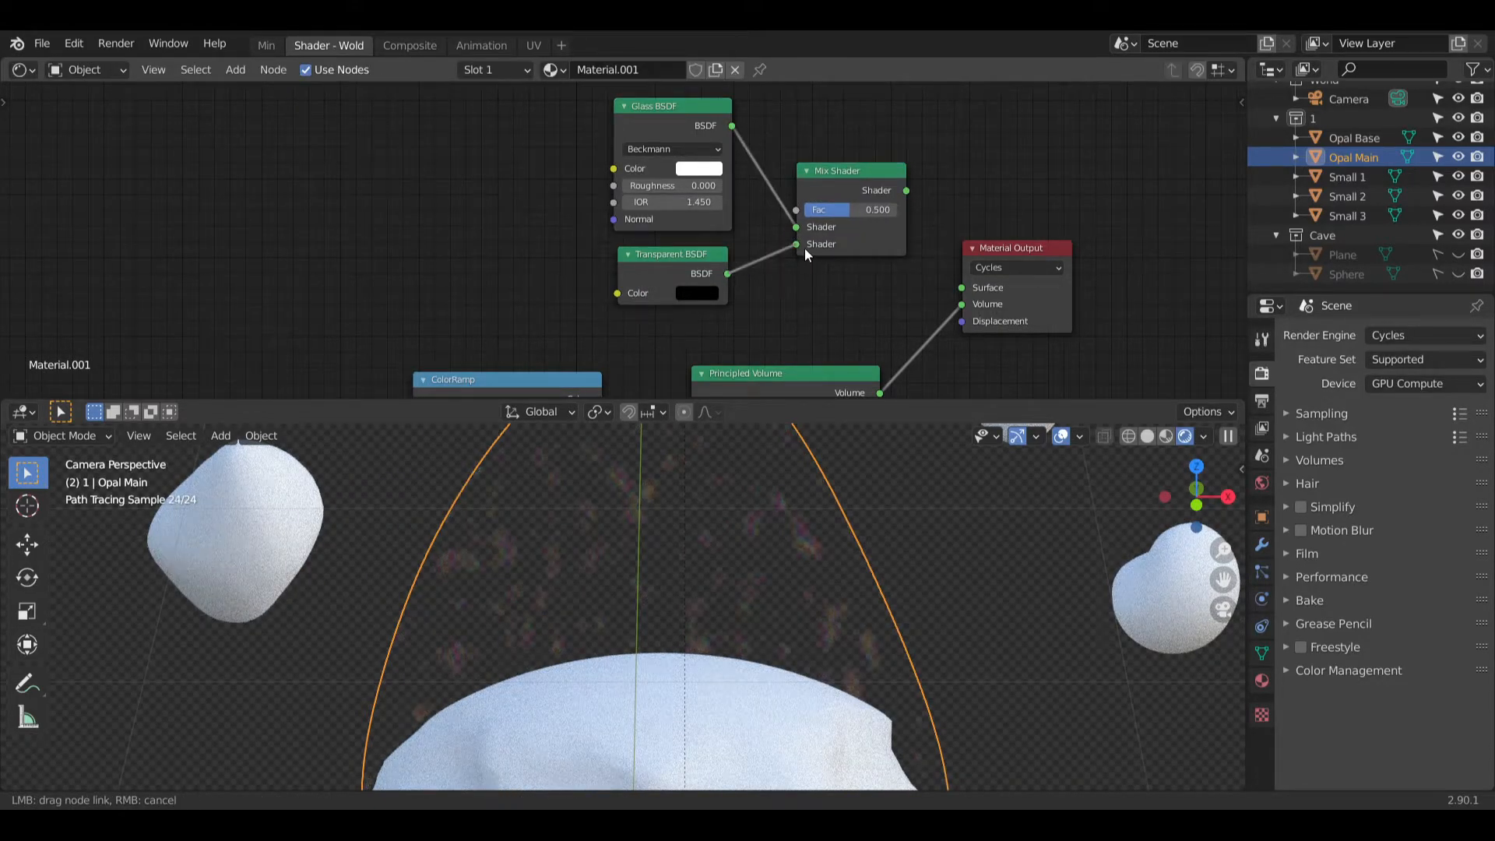
pyautogui.moveTo(906, 190); pyautogui.dragTo(964, 287)
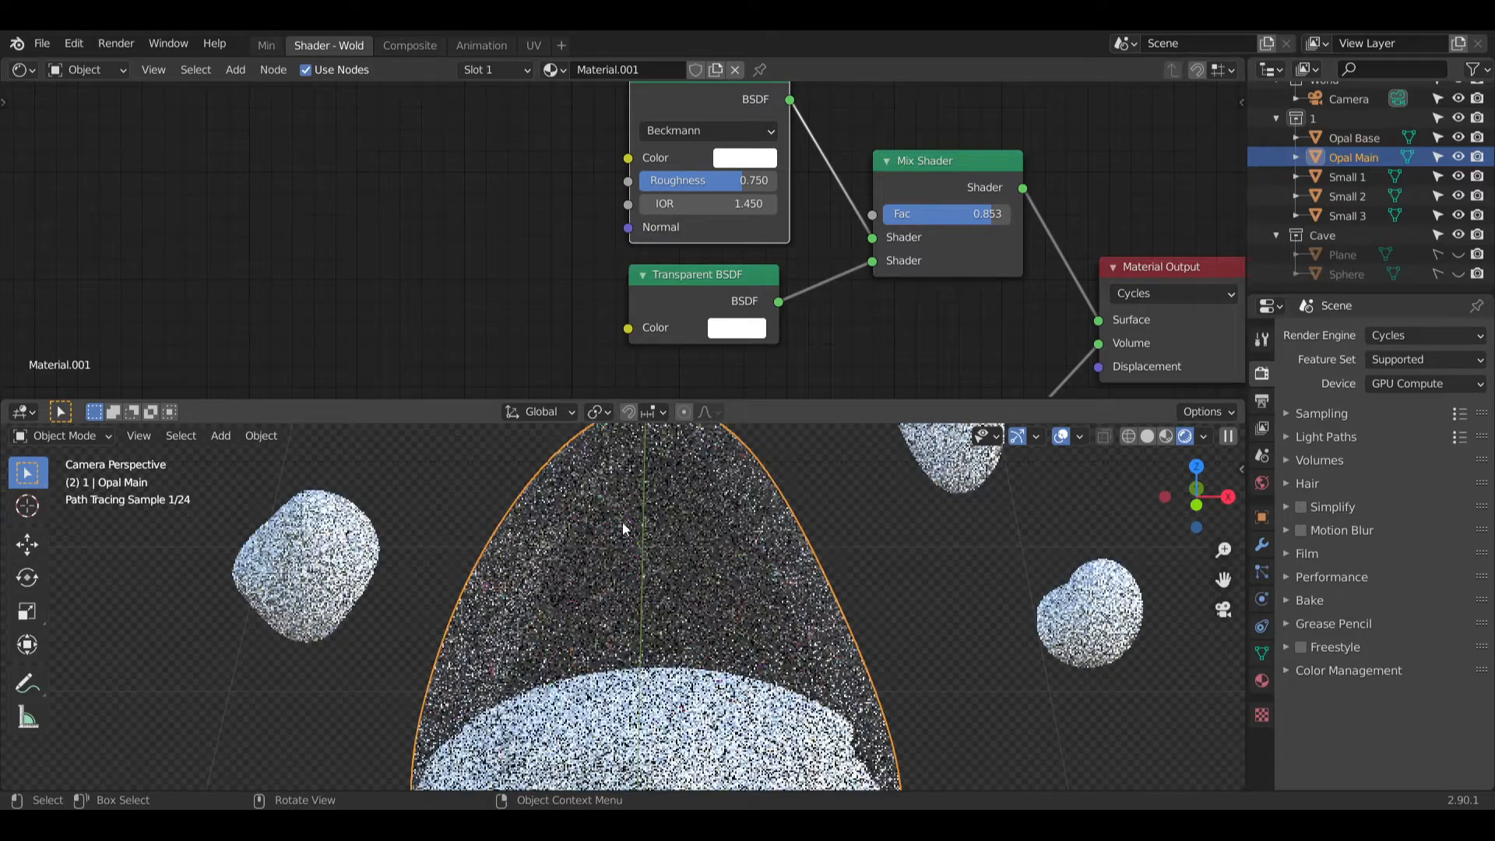
# Step: Add a ColorRamp beside the Glass BSDF and link its Color to the glass shader's Color
pyautogui.moveTo(537, 250); pyautogui.dragTo(611, 288, button='middle')
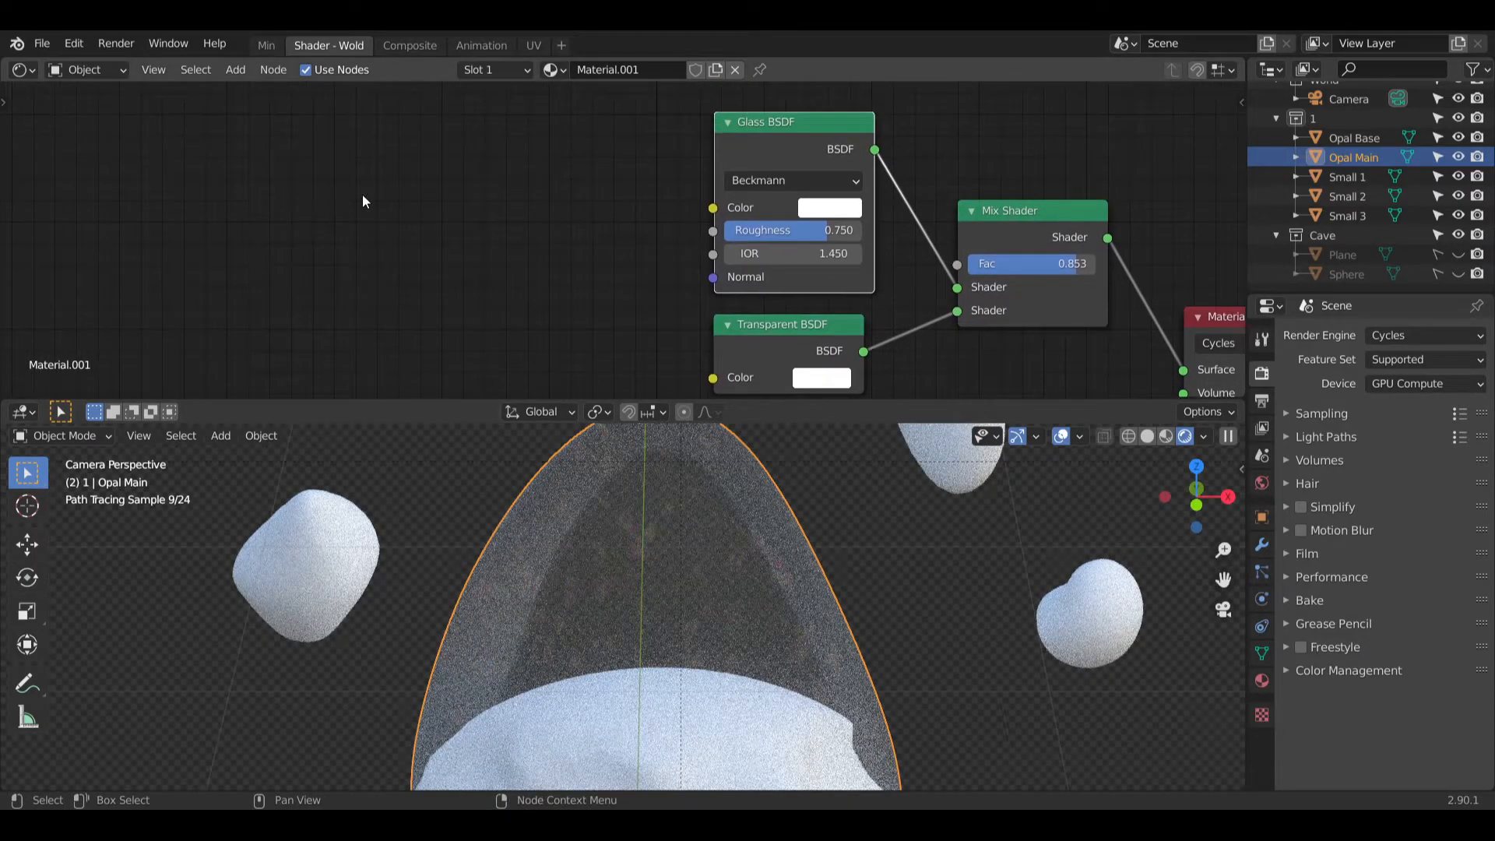
pyautogui.scroll(-2, 504, 207)
pyautogui.scroll(2, 508, 207)
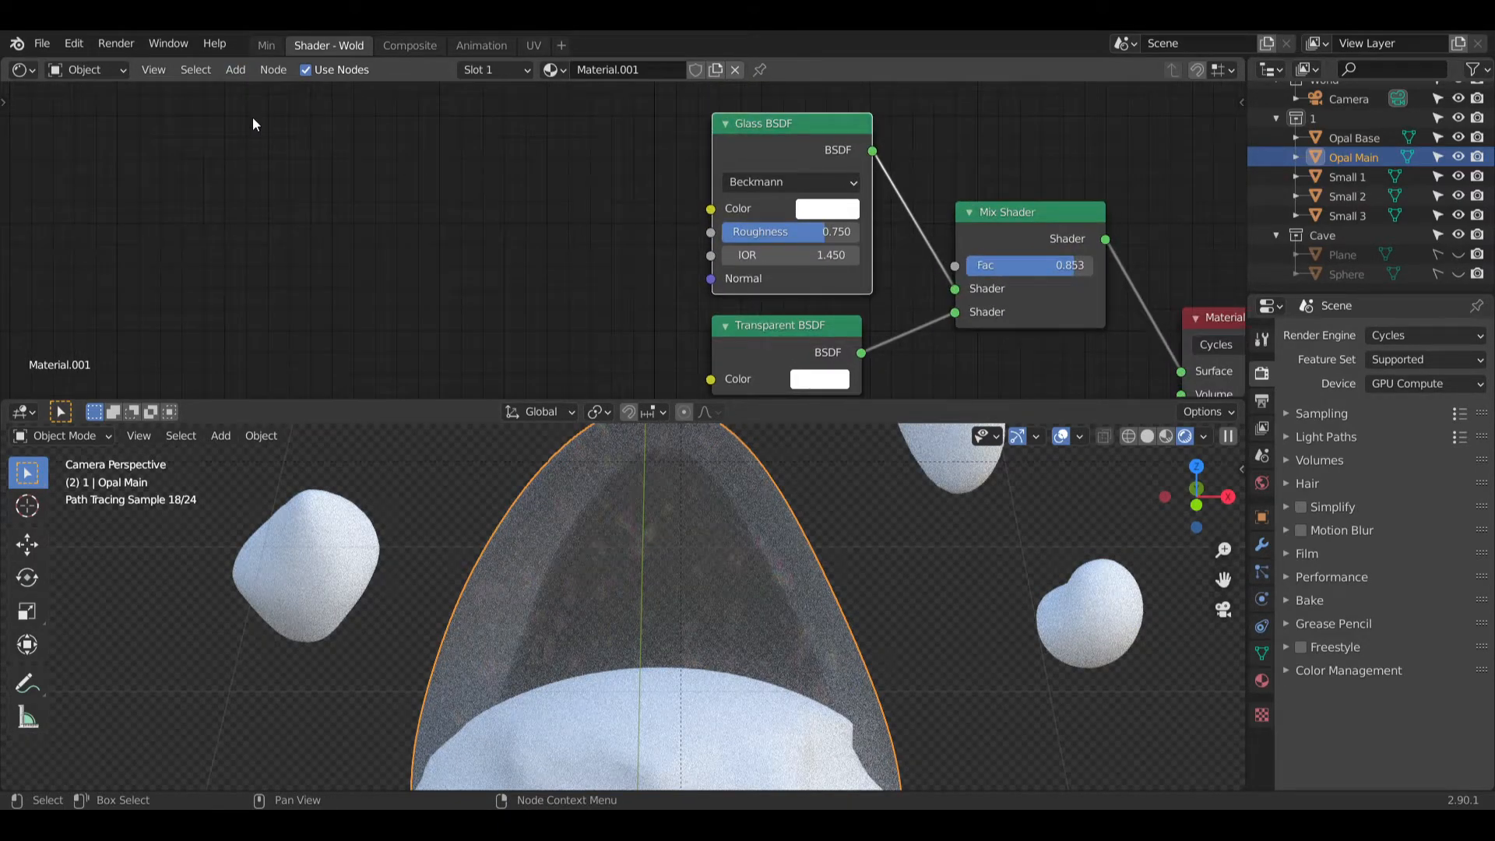
pyautogui.click(235, 70)
pyautogui.moveTo(274, 237)
pyautogui.click(381, 296)
pyautogui.click(387, 141)
pyautogui.moveTo(645, 177); pyautogui.dragTo(710, 208)
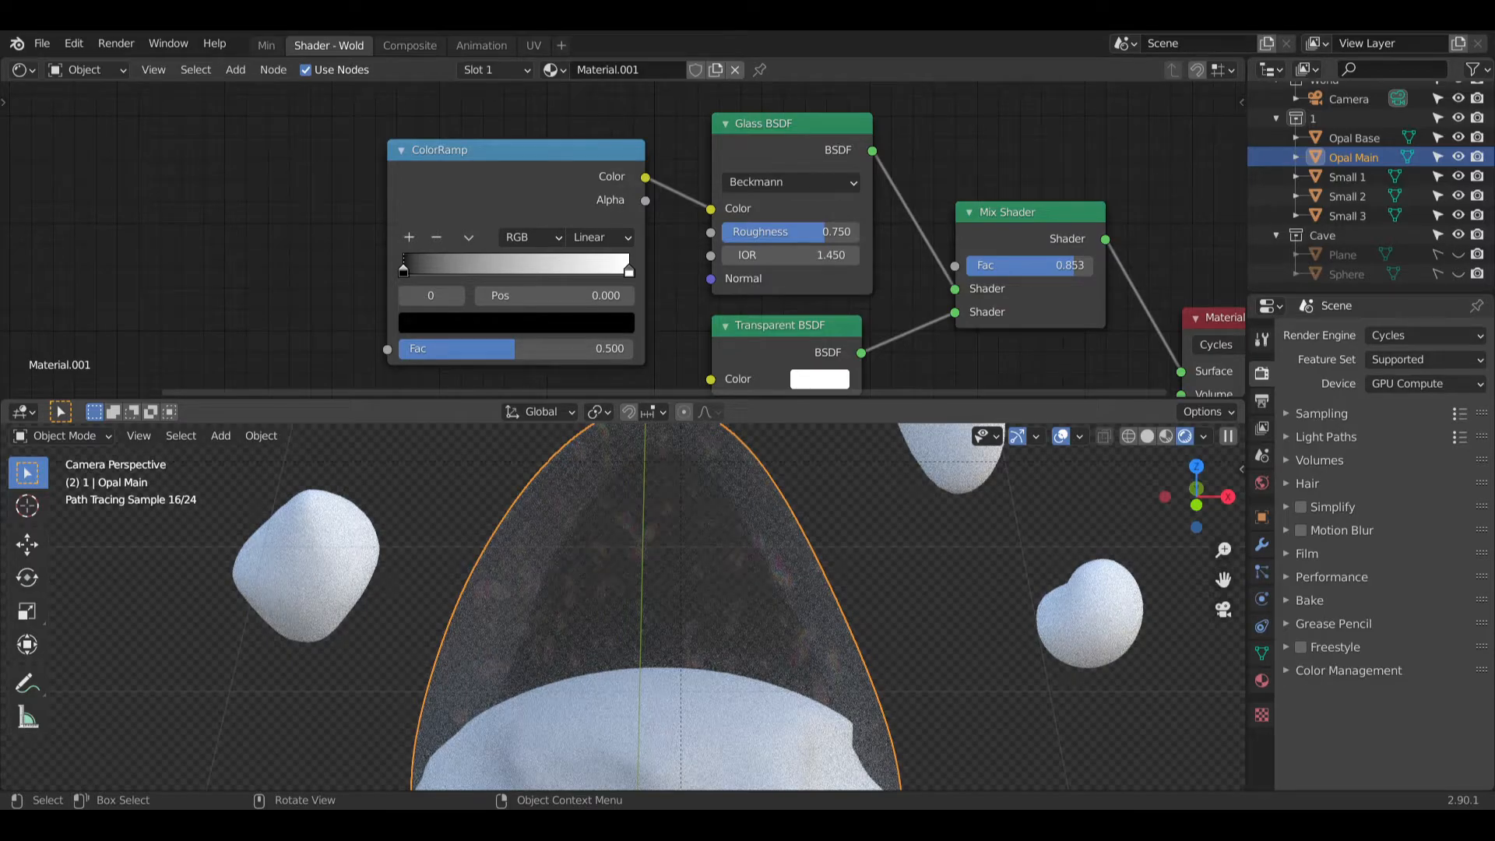
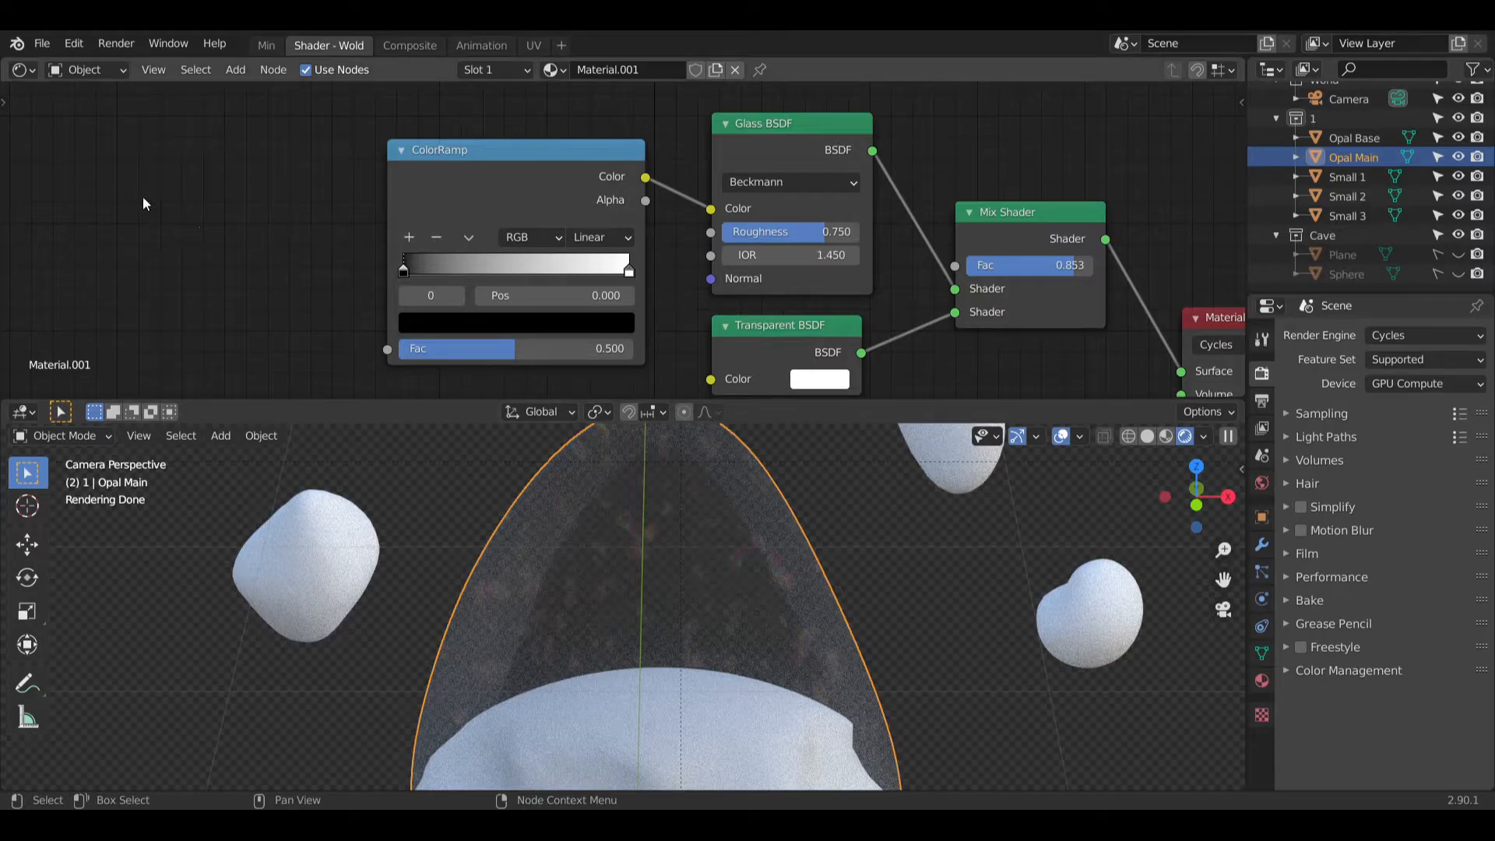
# Step: Add a middle stop to the glass ColorRamp at position 0.645 and colour it purple
pyautogui.moveTo(185, 252); pyautogui.dragTo(298, 166, button='middle')
pyautogui.click(509, 170)
pyautogui.moveTo(616, 203); pyautogui.dragTo(649, 202)
pyautogui.click(615, 256)
pyautogui.moveTo(623, 339); pyautogui.dragTo(667, 347)
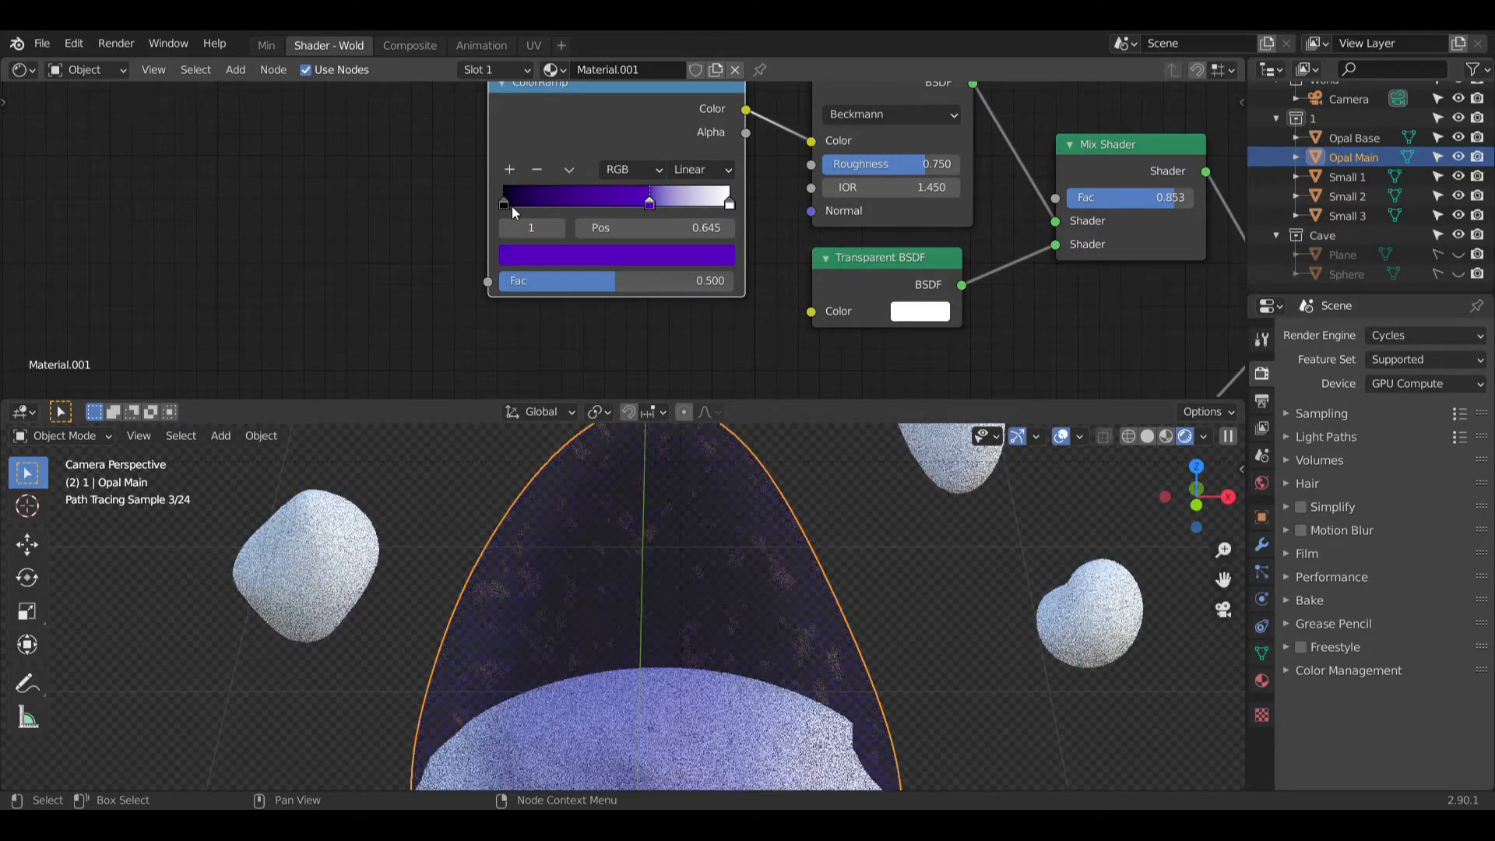
# Step: Colour the first stop of the glass ColorRamp green and nudge the node into place
pyautogui.click(511, 205)
pyautogui.click(576, 261)
pyautogui.moveTo(685, 308)
pyautogui.mouseDown()
pyautogui.moveTo(684, 277)
pyautogui.moveTo(684, 314)
pyautogui.mouseUp()
pyautogui.click(571, 276)
pyautogui.moveTo(572, 276); pyautogui.dragTo(556, 281)
pyautogui.moveTo(623, 125); pyautogui.dragTo(706, 191, button='middle')
pyautogui.moveTo(697, 145); pyautogui.dragTo(705, 143)
pyautogui.moveTo(712, 144); pyautogui.dragTo(713, 160)
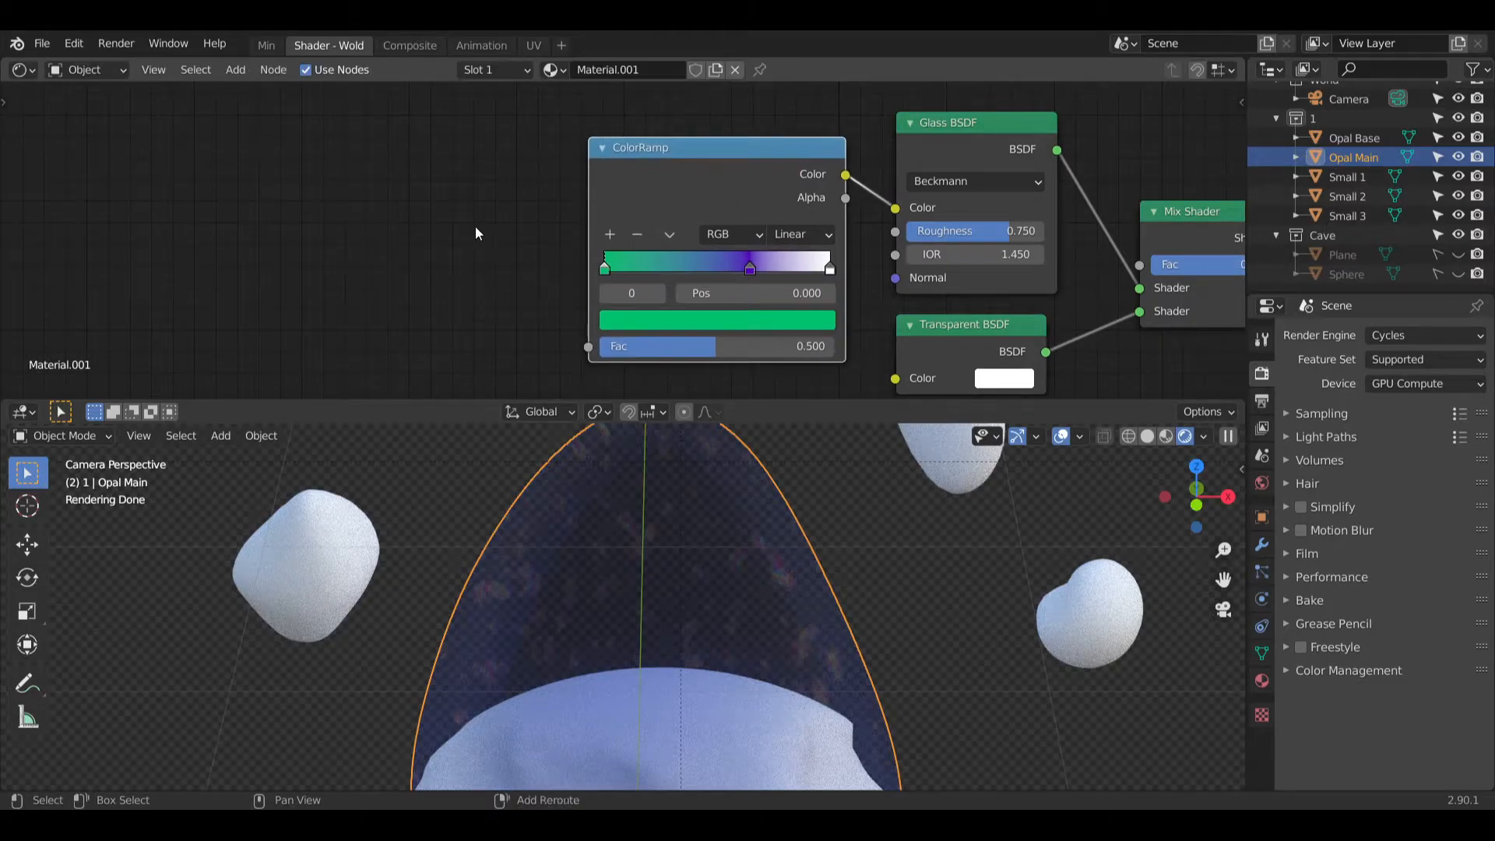
pyautogui.moveTo(475, 226); pyautogui.dragTo(366, 179, button='middle')
pyautogui.keyDown('shift'); pyautogui.moveTo(359, 249); pyautogui.dragTo(410, 199, button='middle'); pyautogui.keyUp('shift')
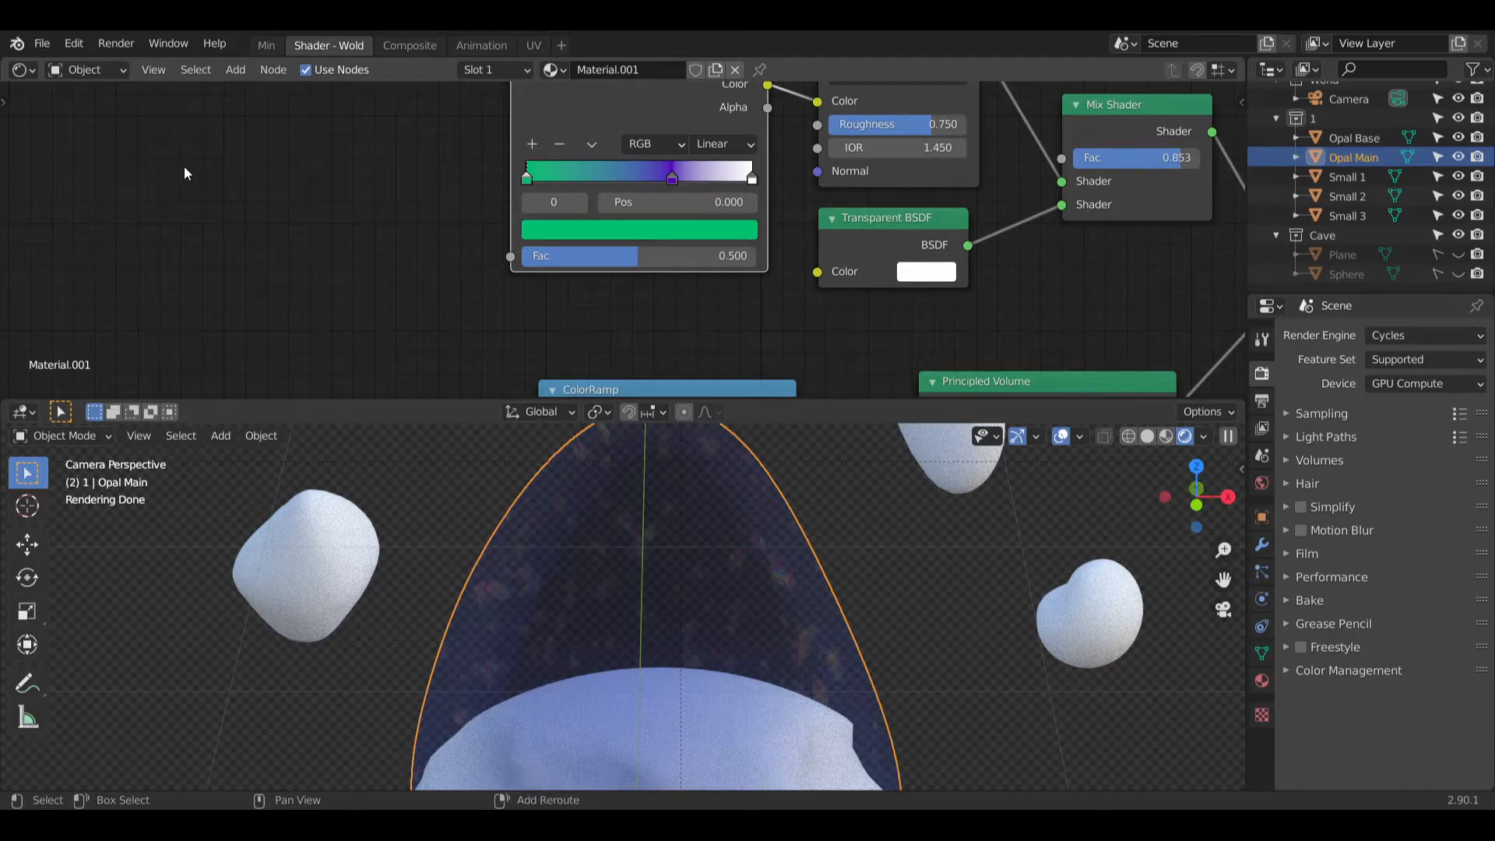
pyautogui.moveTo(389, 171); pyautogui.dragTo(470, 213, button='middle')
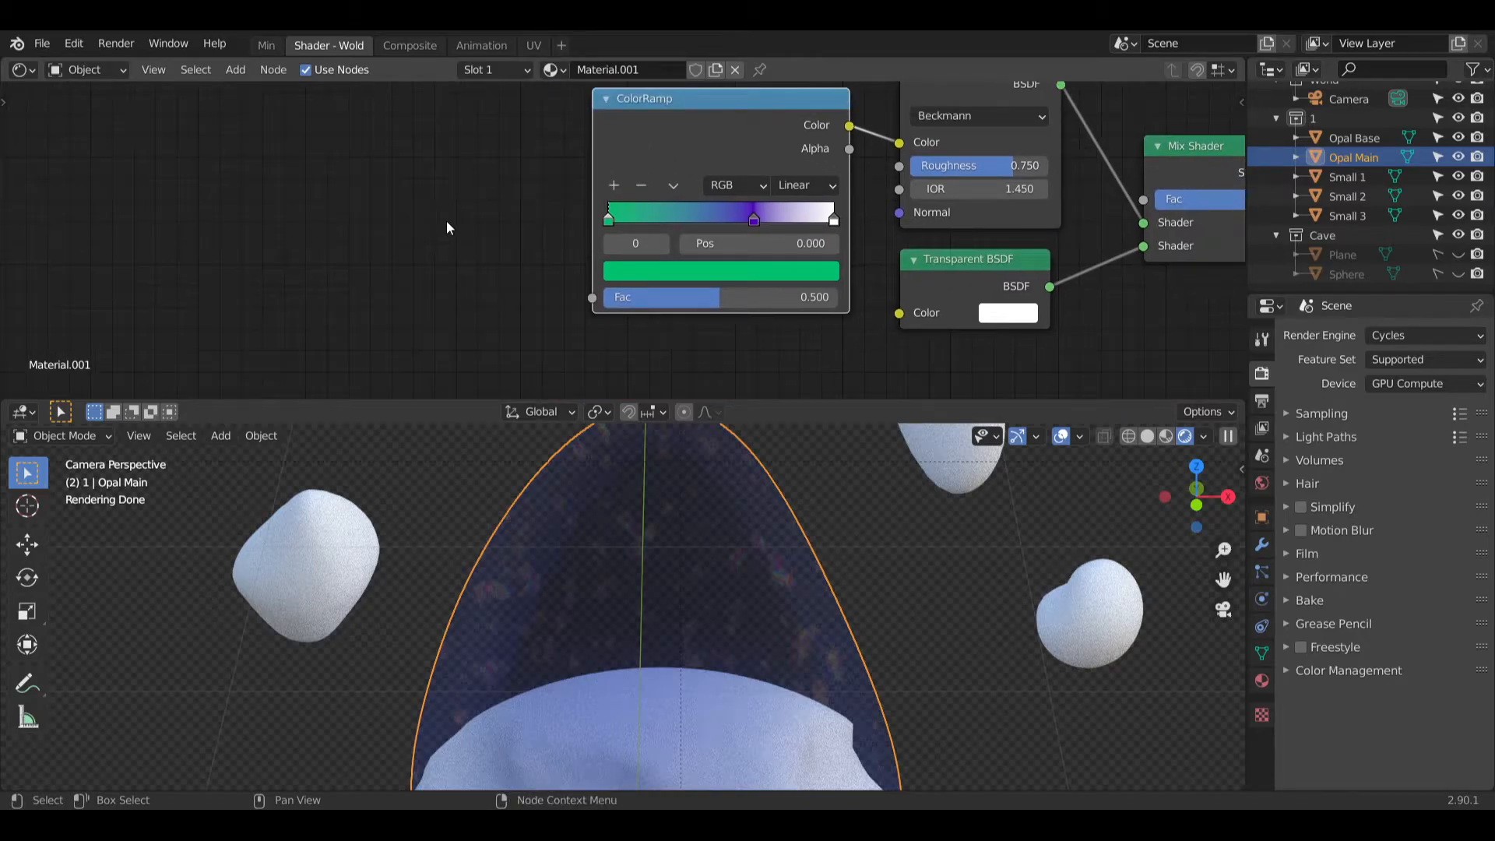
# Step: Move the purple stop of the glass ColorRamp to position 0.714
pyautogui.moveTo(760, 217); pyautogui.dragTo(774, 215)
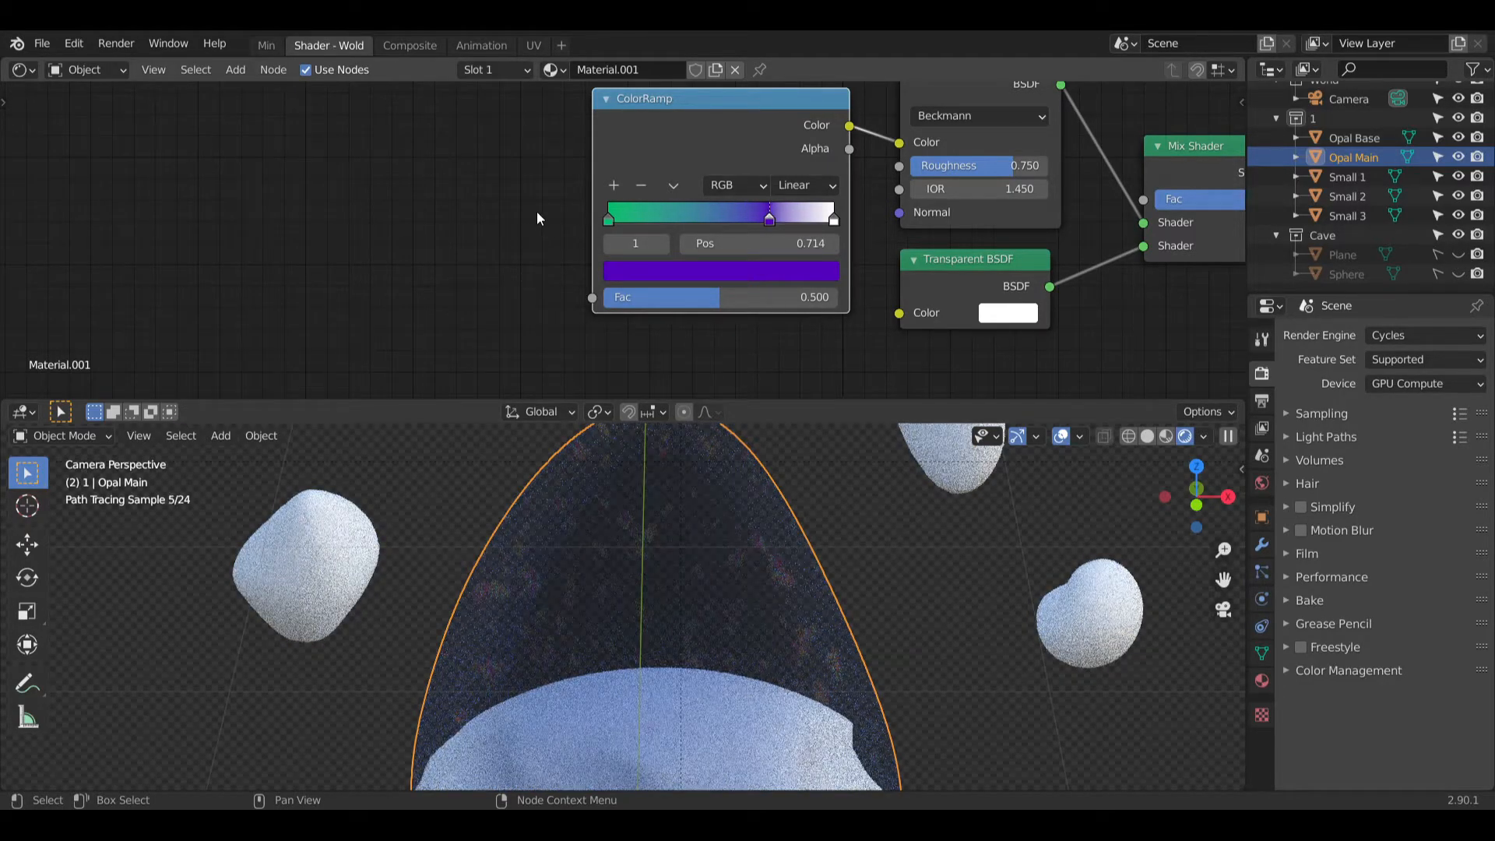
pyautogui.moveTo(474, 203); pyautogui.dragTo(493, 207, button='middle')
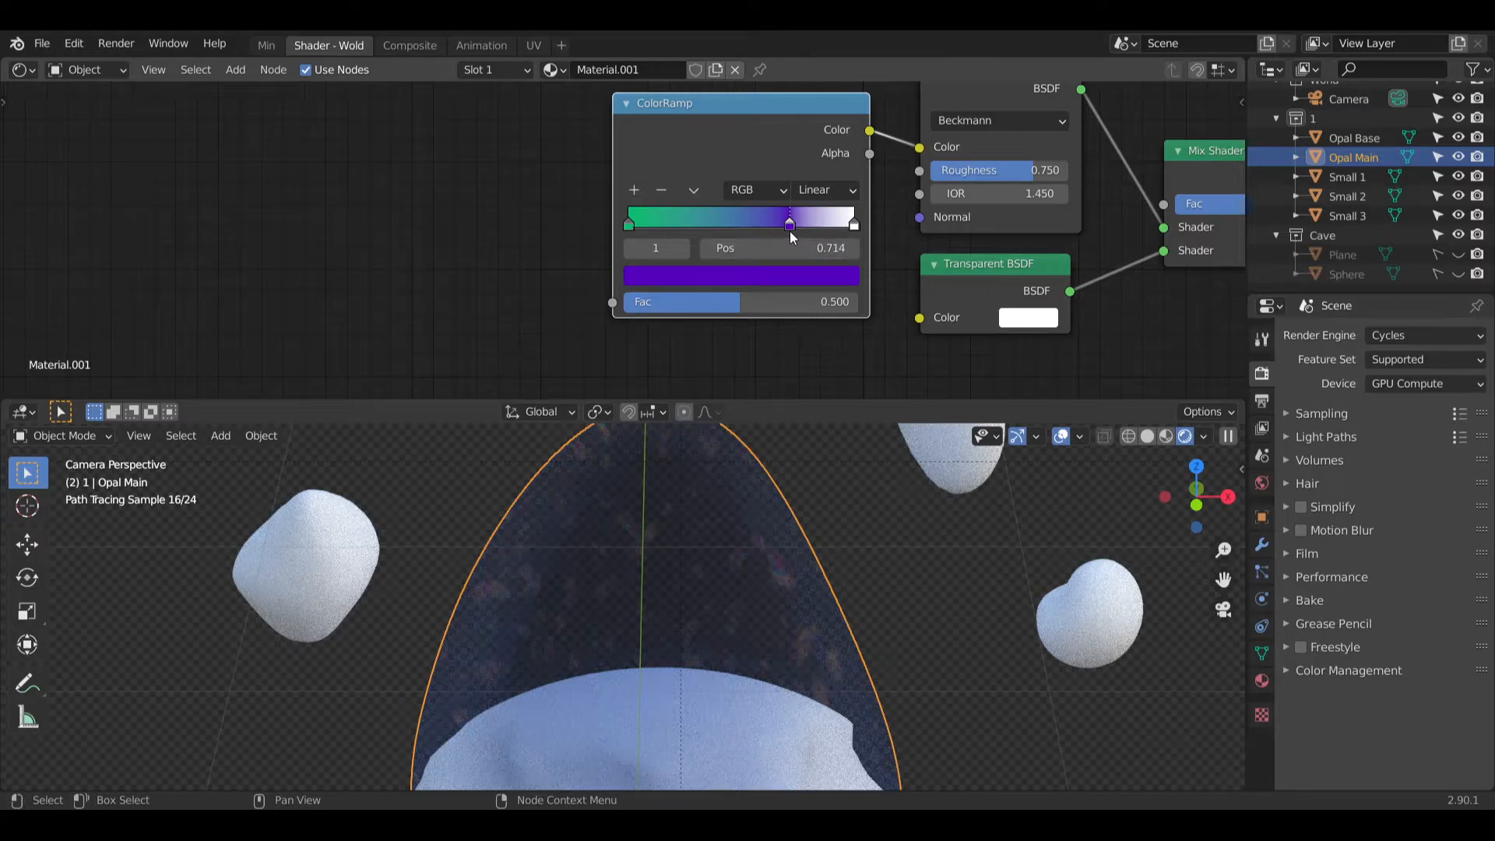
pyautogui.scroll(-3, 435, 190)
# Step: Add a Gradient Texture, link its Color to the glass ColorRamp's Fac, and shift the ramp node slightly away from the Glass BSDF
pyautogui.moveTo(545, 190)
pyautogui.mouseDown(button='middle')
pyautogui.moveTo(547, 236)
pyautogui.moveTo(526, 193)
pyautogui.mouseUp(button='middle')
pyautogui.click(236, 70)
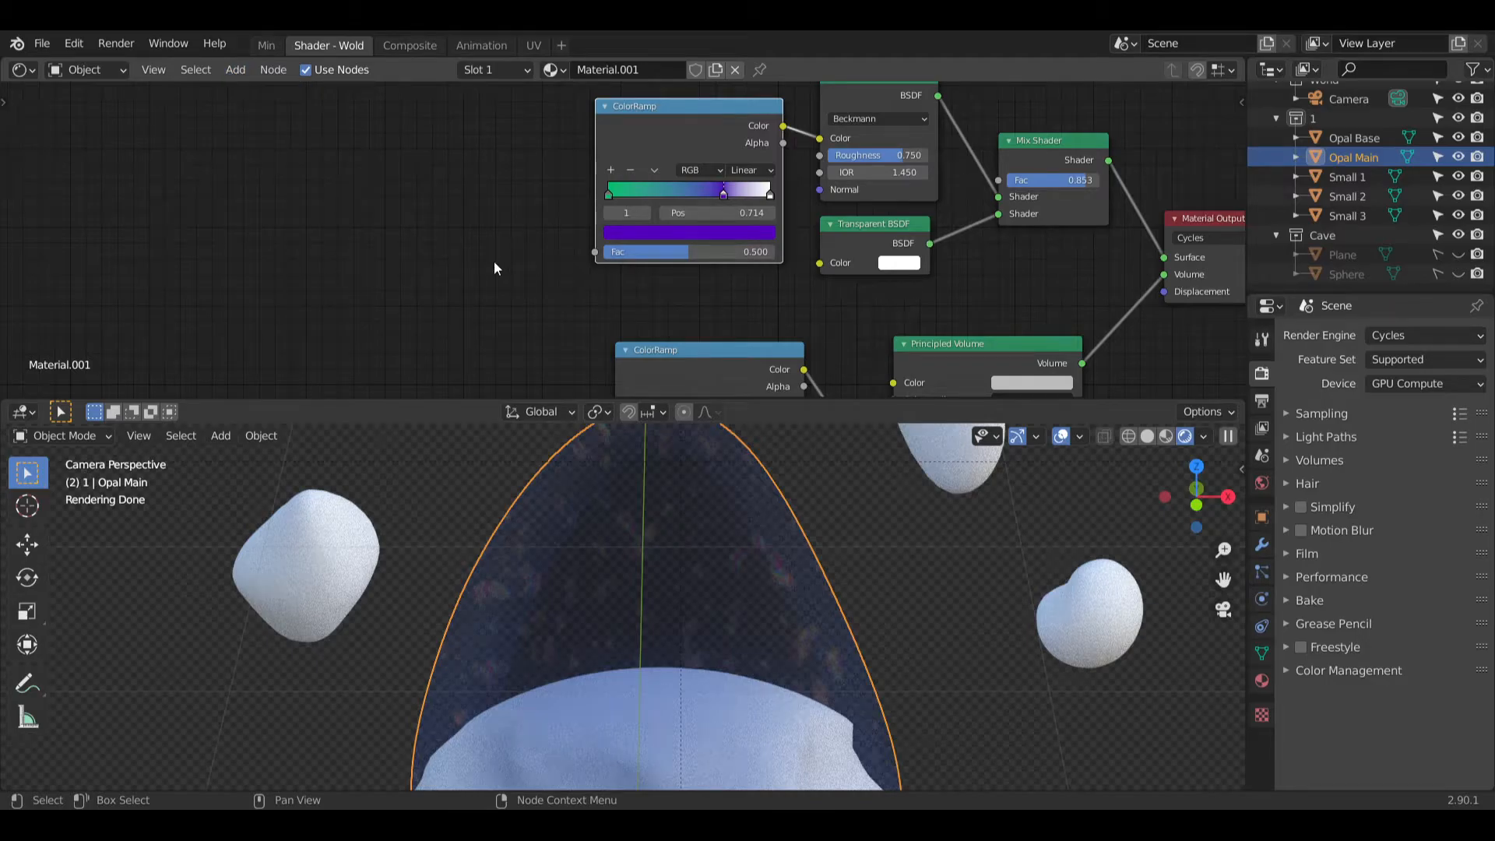
pyautogui.moveTo(494, 260); pyautogui.dragTo(606, 170, button='middle')
pyautogui.moveTo(657, 287); pyautogui.dragTo(534, 182)
pyautogui.moveTo(592, 191); pyautogui.dragTo(551, 254, button='middle')
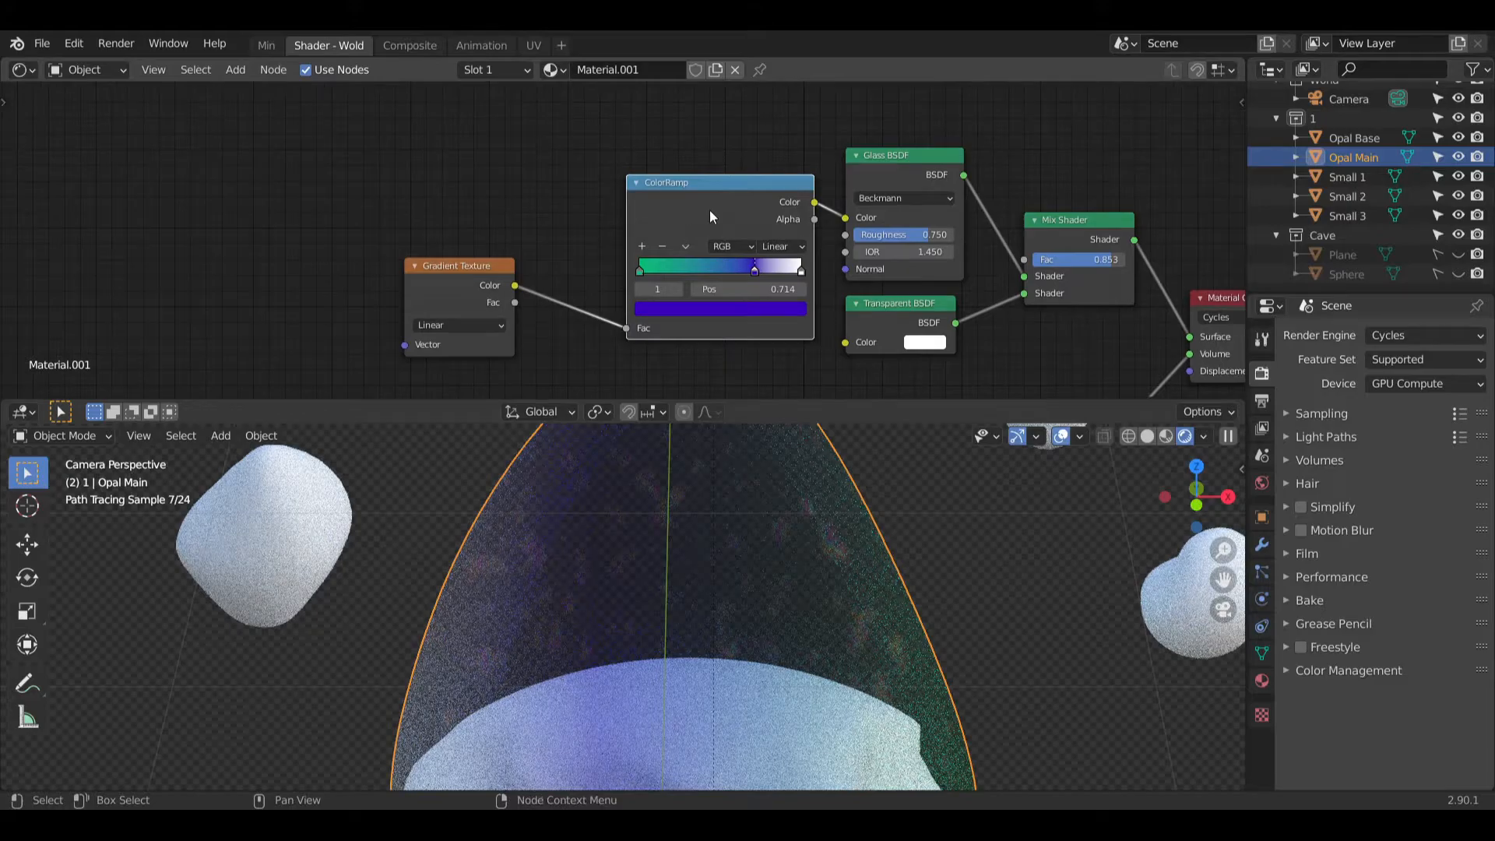
pyautogui.moveTo(709, 209); pyautogui.dragTo(679, 206)
# Step: Adjust the glass ColorRamp's middle stop to a blue-violet with hue 0.716 and full saturation
pyautogui.click(719, 311)
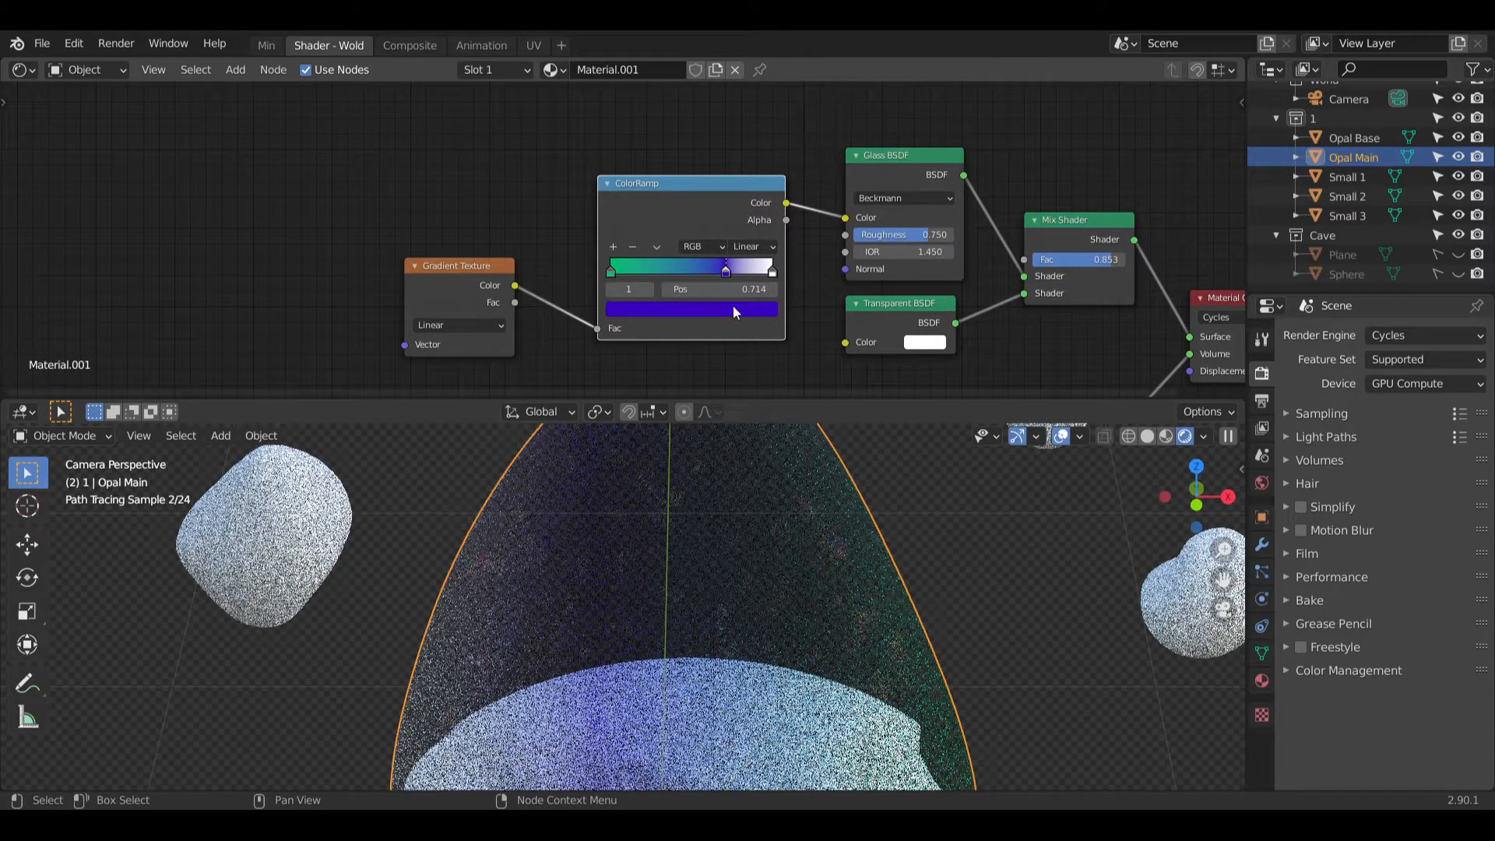
pyautogui.click(724, 309)
pyautogui.click(697, 272)
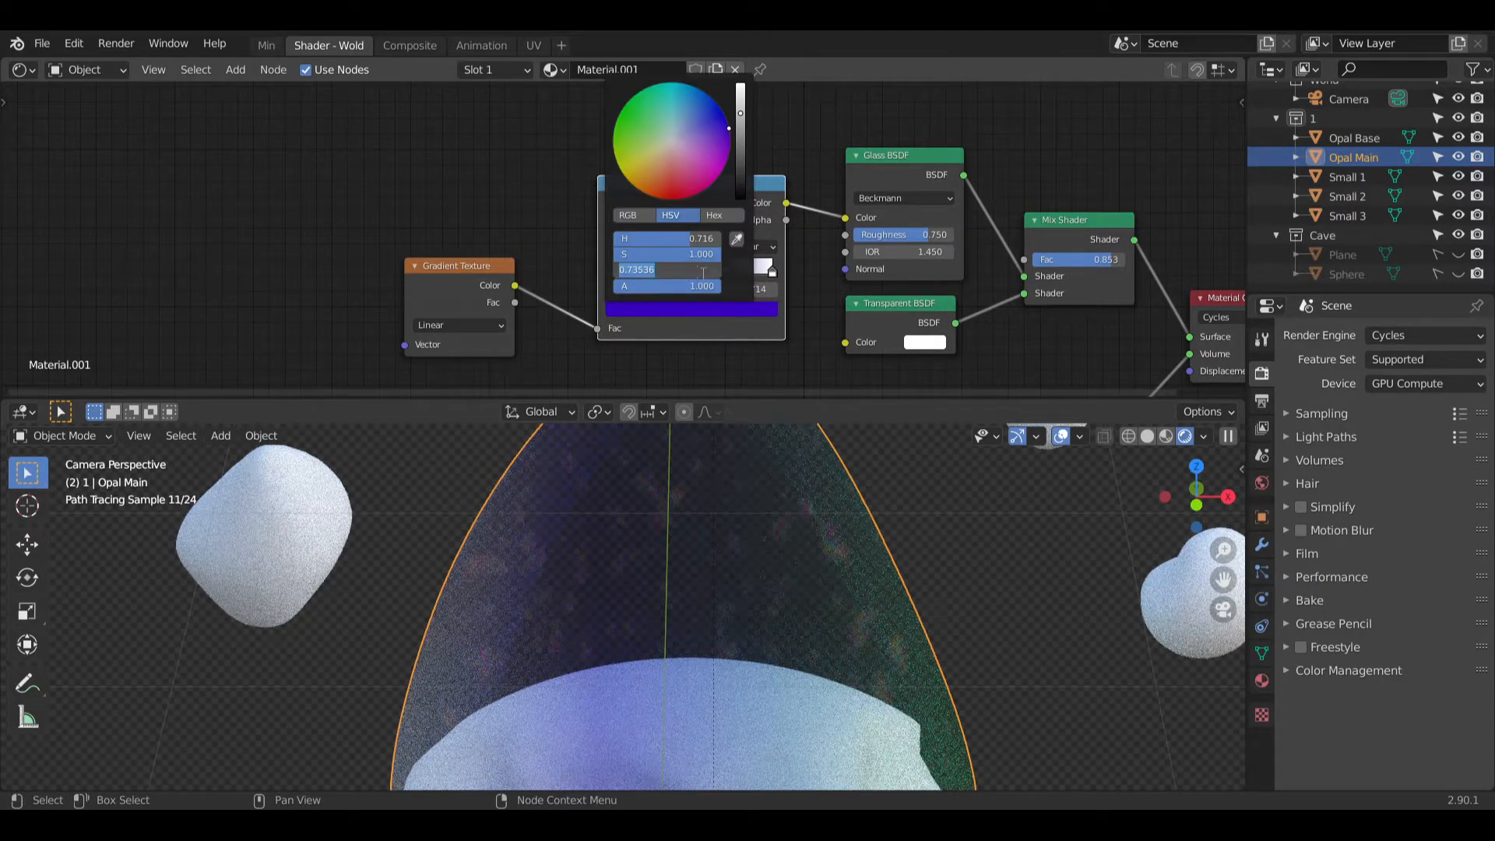
pyautogui.press('BackSpace')
pyautogui.moveTo(693, 278); pyautogui.dragTo(727, 263, button='middle')
# Step: Try the Radial type on the Gradient Texture and settle on Spherical
pyautogui.click(493, 310)
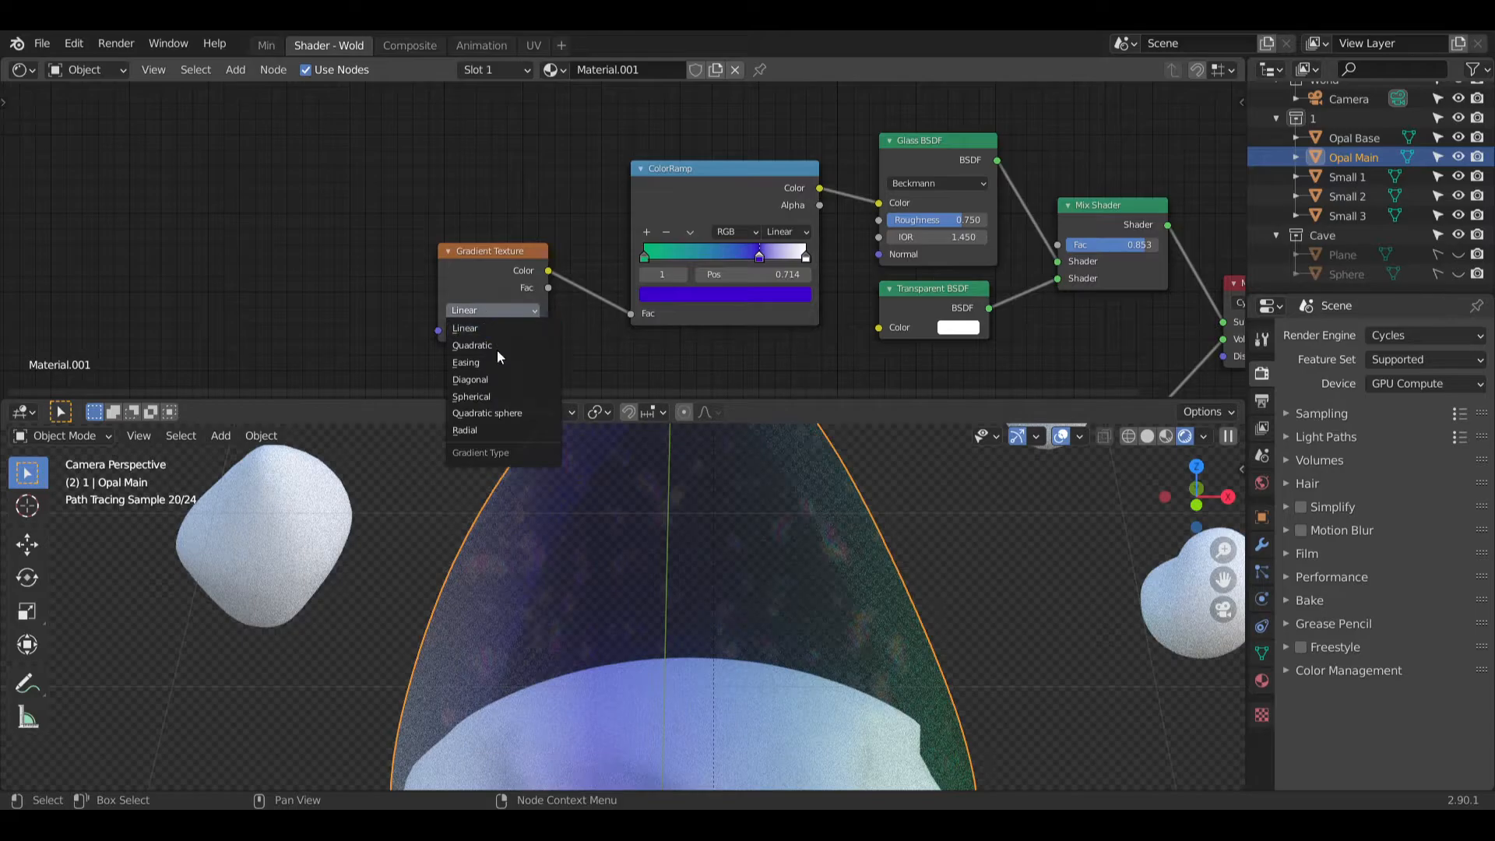
pyautogui.click(462, 428)
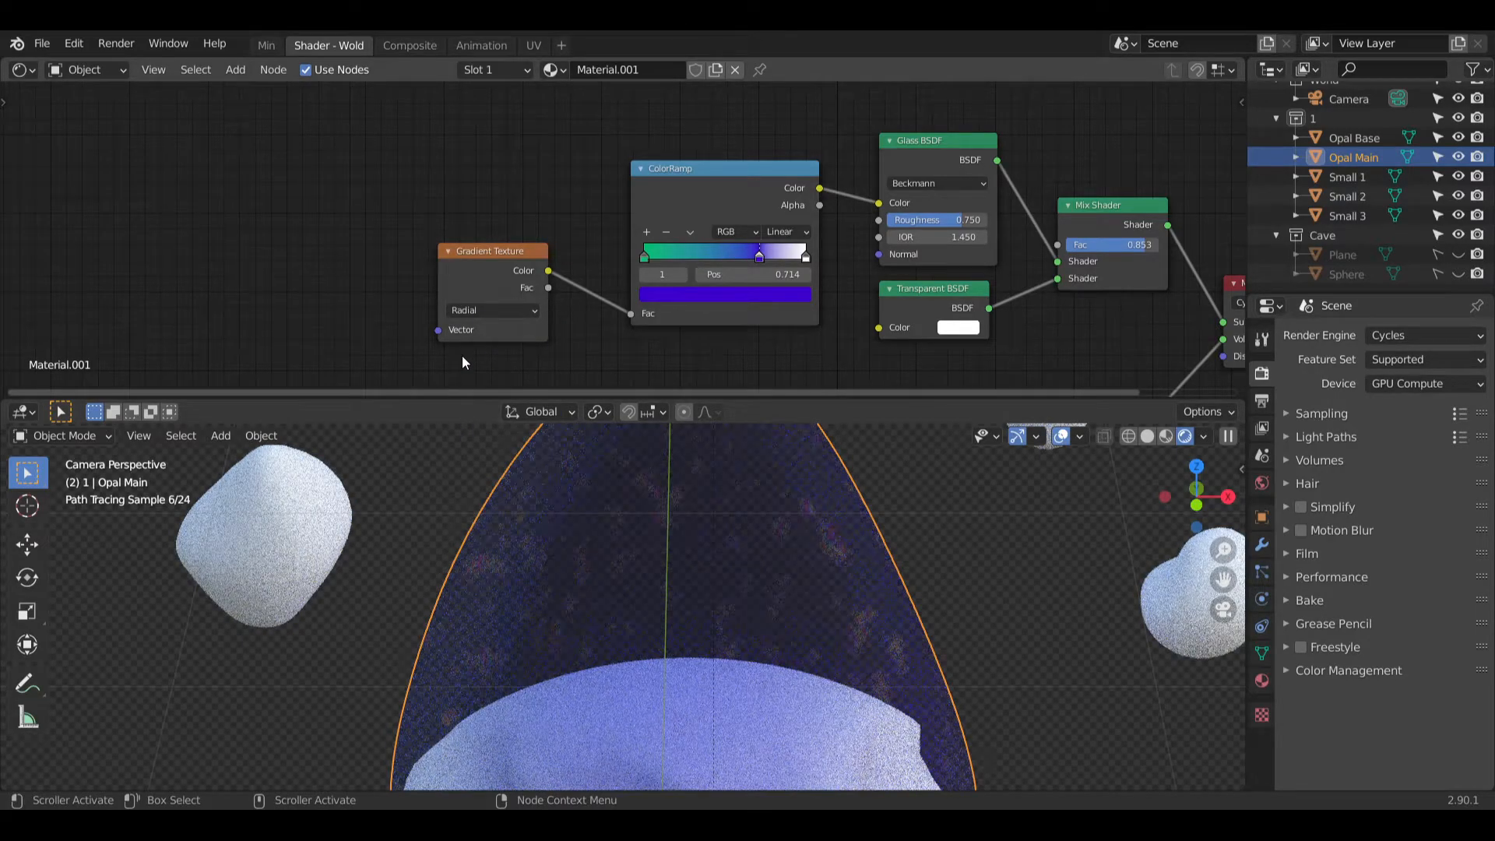
pyautogui.scroll(-4, 669, 514)
pyautogui.click(506, 311)
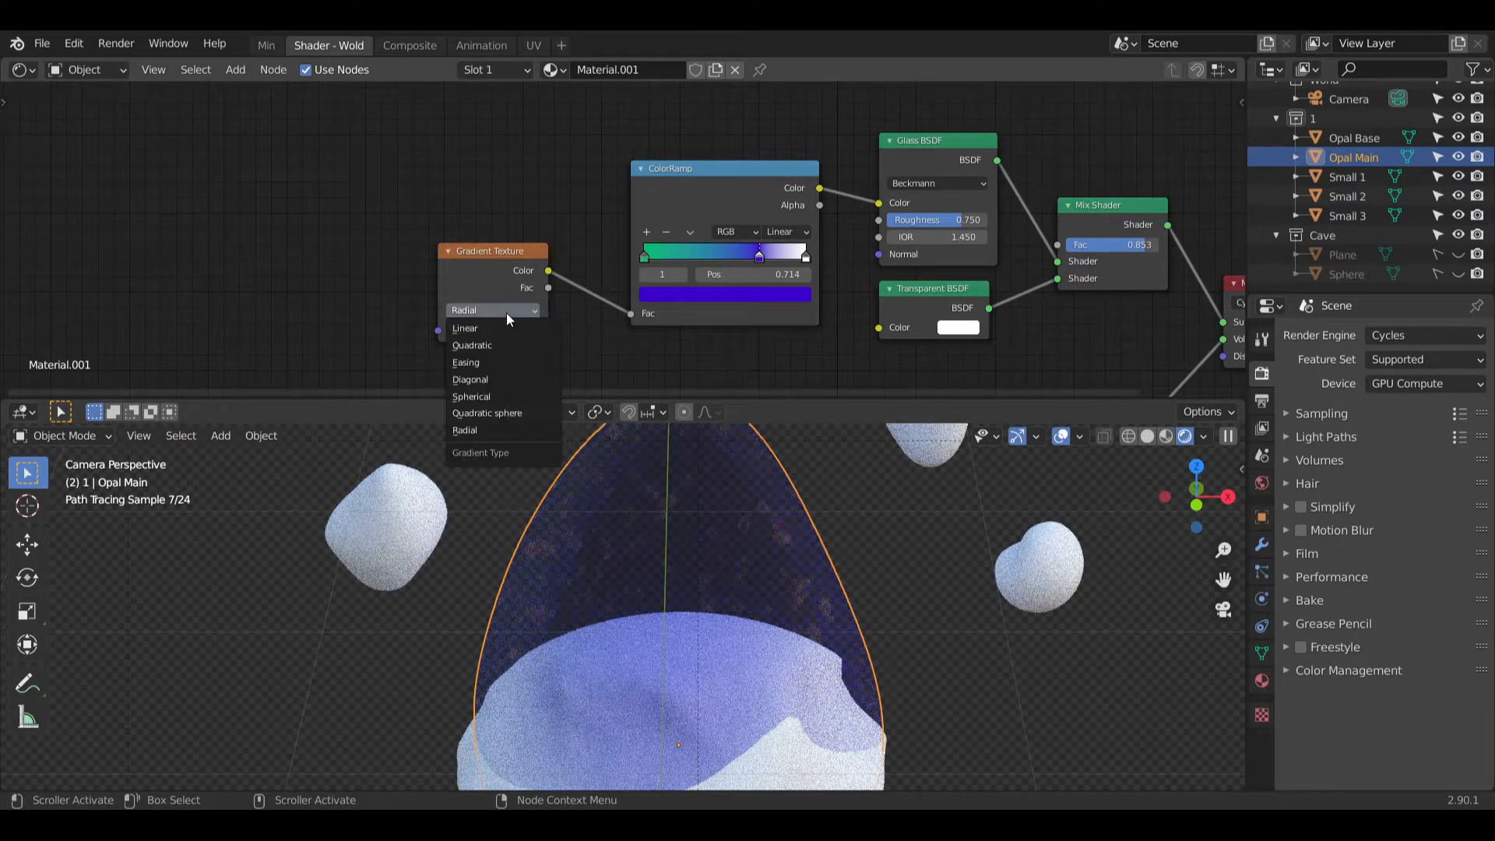
pyautogui.click(497, 400)
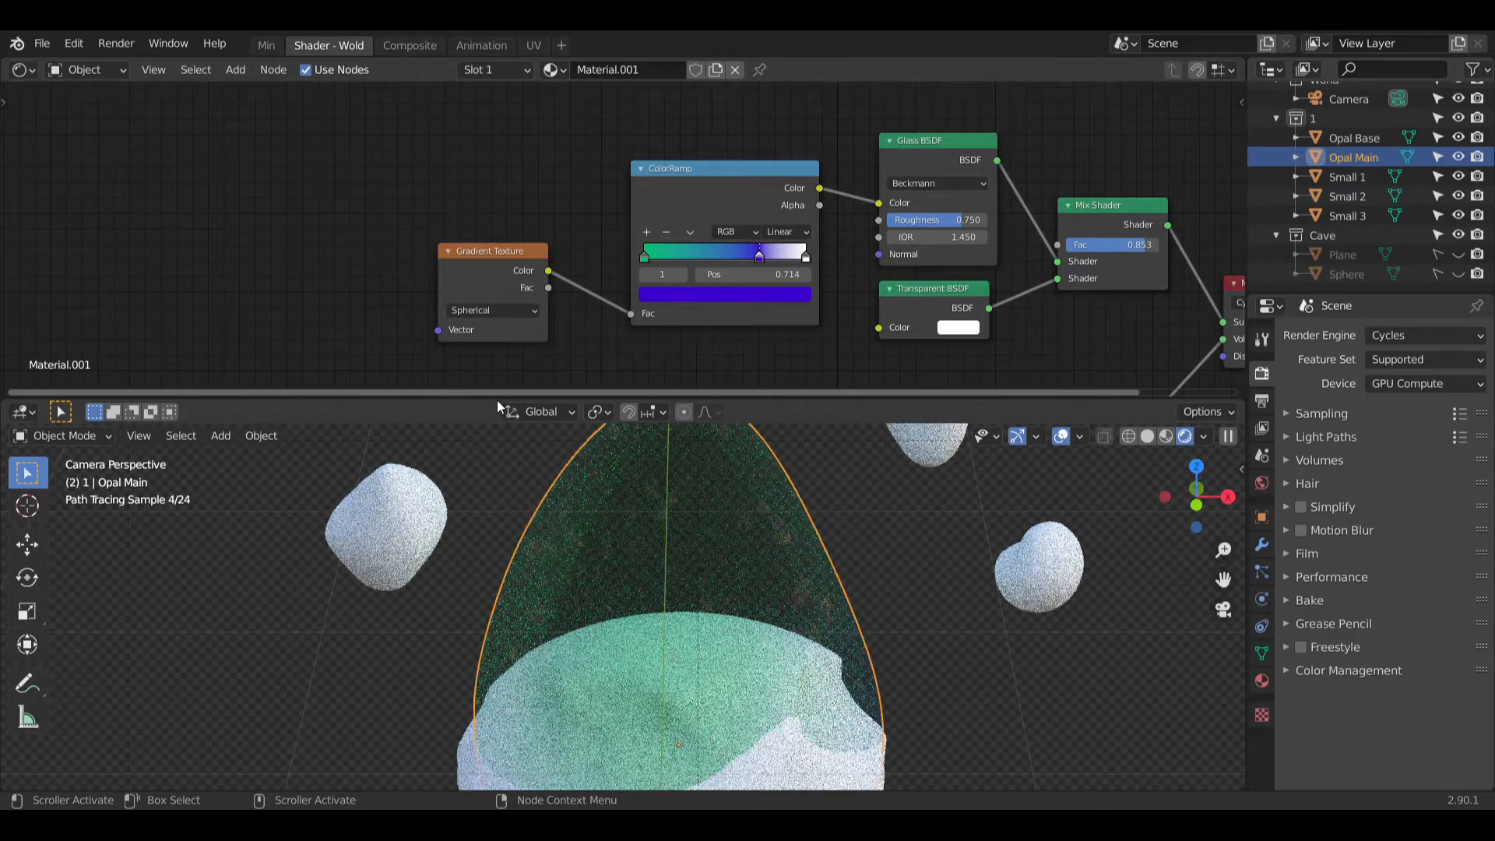
# Step: Set the saturation of the glass ColorRamp's green stop to 0.5 and move the Gradient Texture node closer to the ramp
pyautogui.scroll(2, 648, 308)
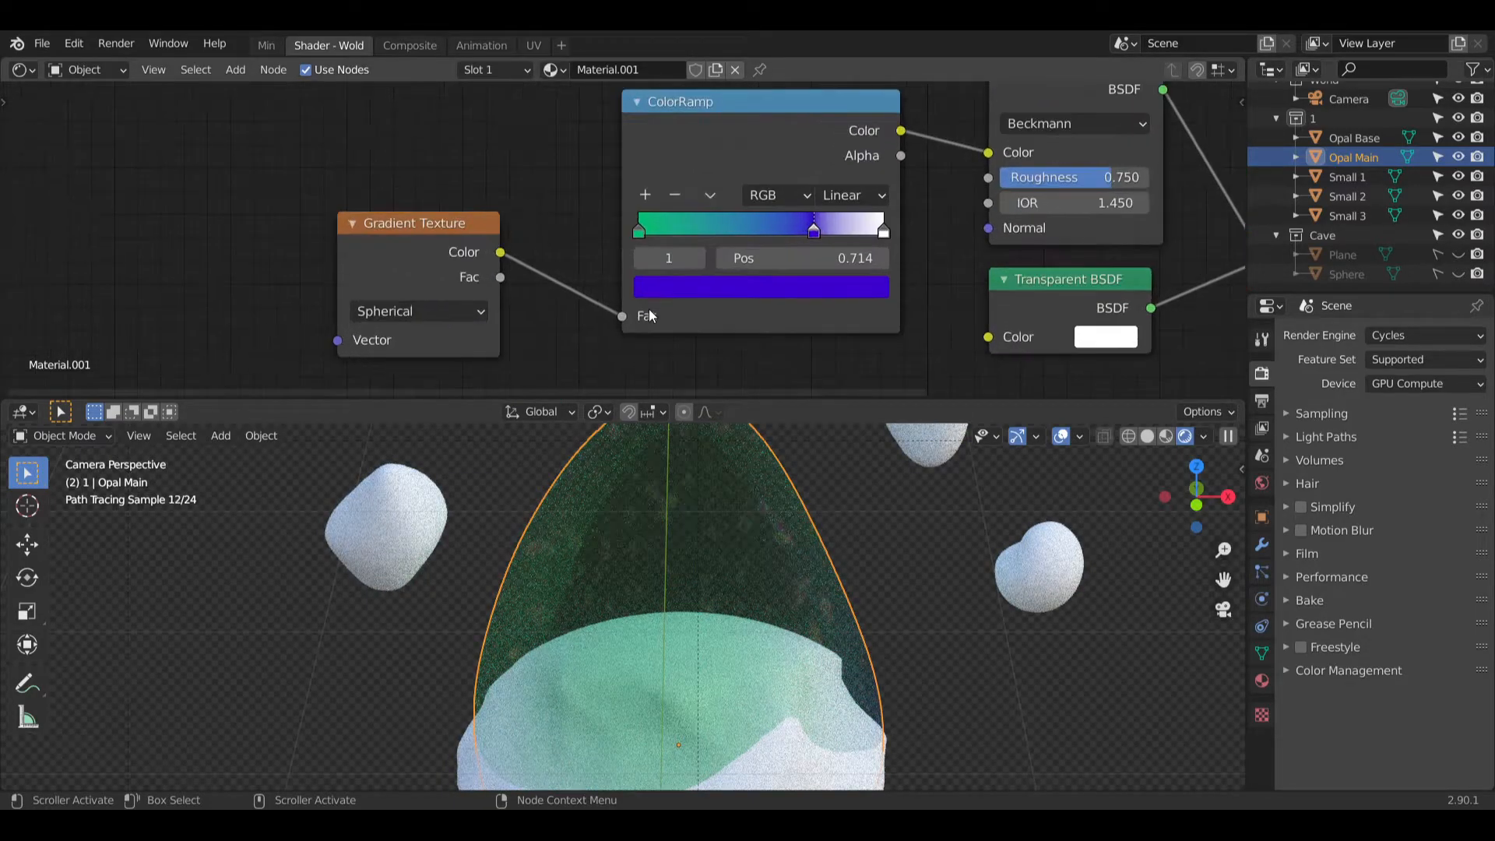
pyautogui.click(639, 230)
pyautogui.click(696, 292)
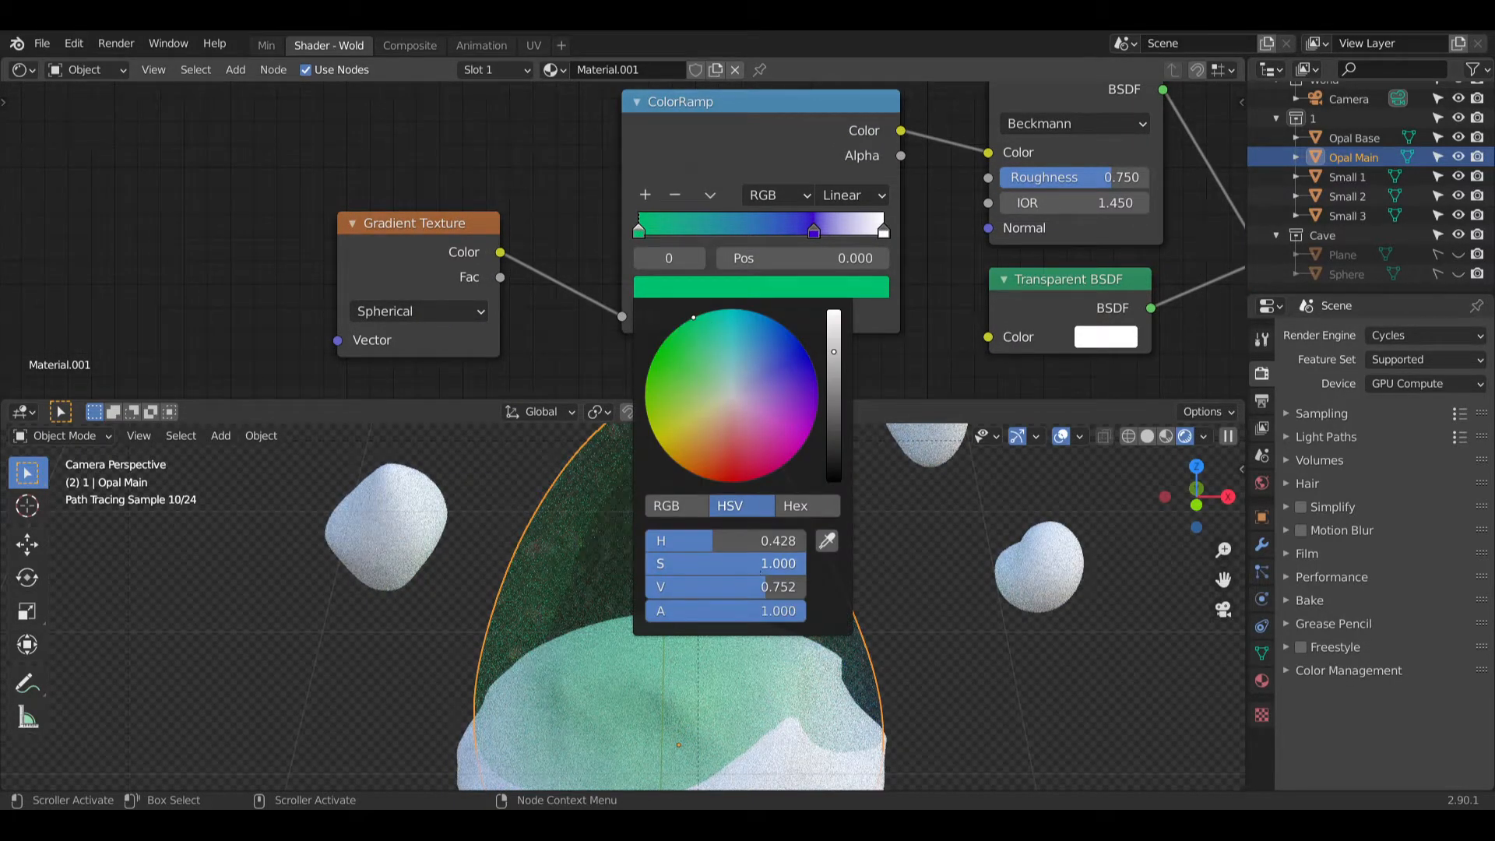
pyautogui.click(736, 563)
pyautogui.write('0.5')
pyautogui.press('Return')
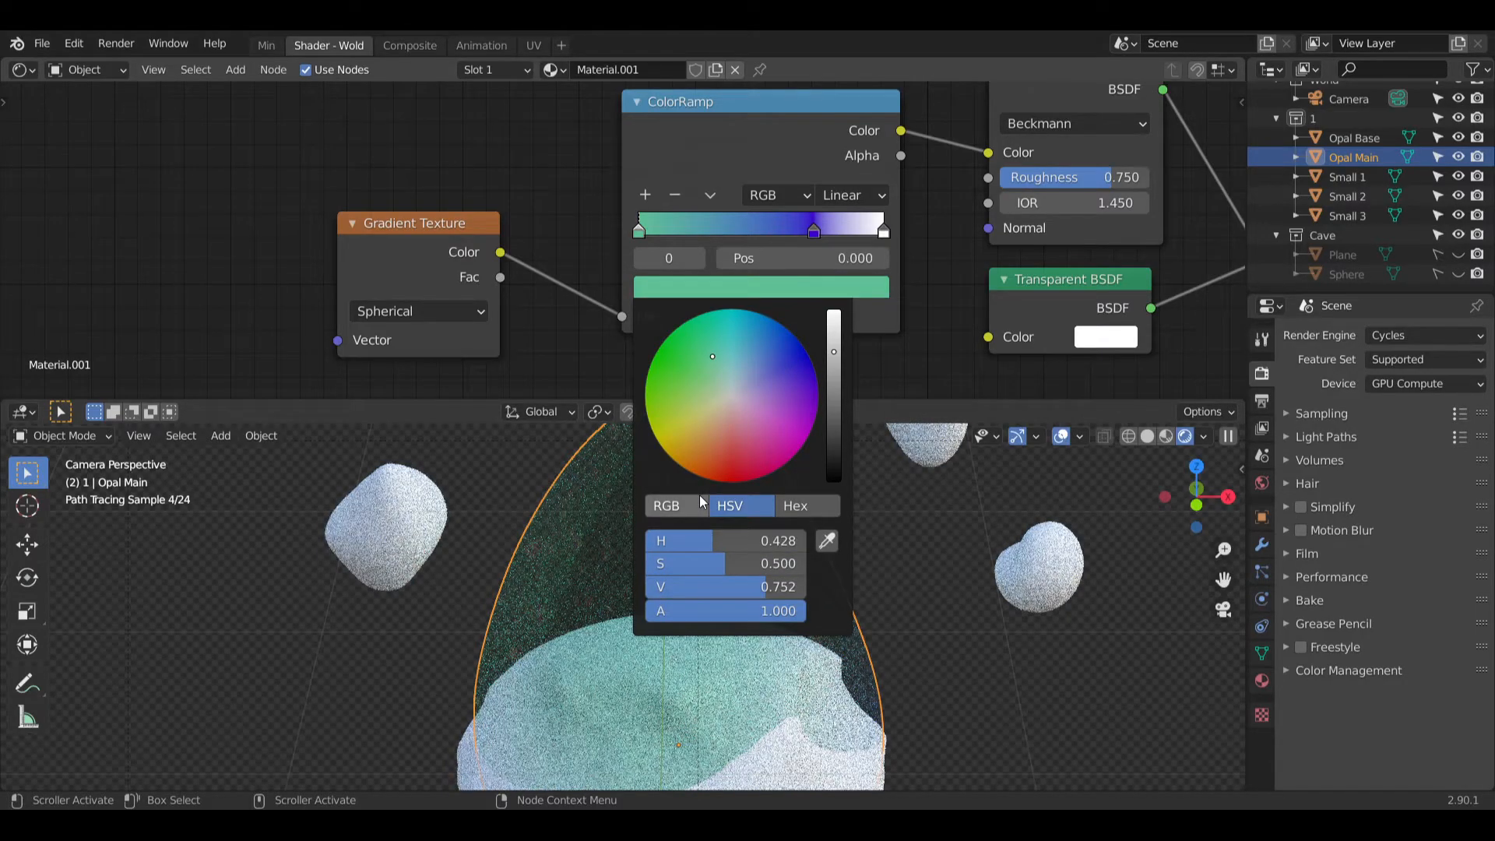
pyautogui.moveTo(520, 176); pyautogui.dragTo(589, 169, button='middle')
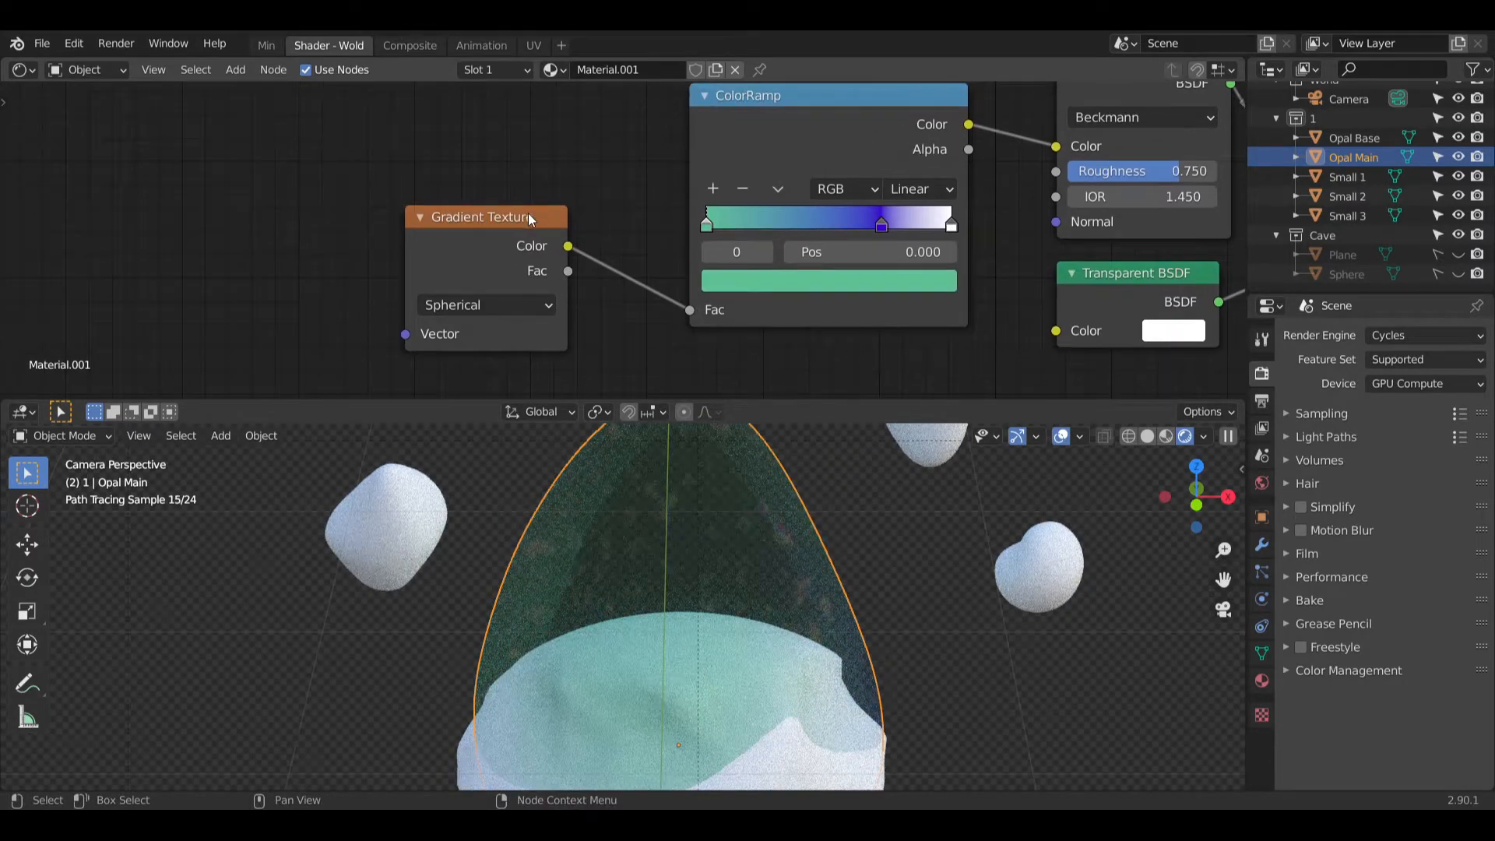
pyautogui.moveTo(523, 215); pyautogui.dragTo(577, 208)
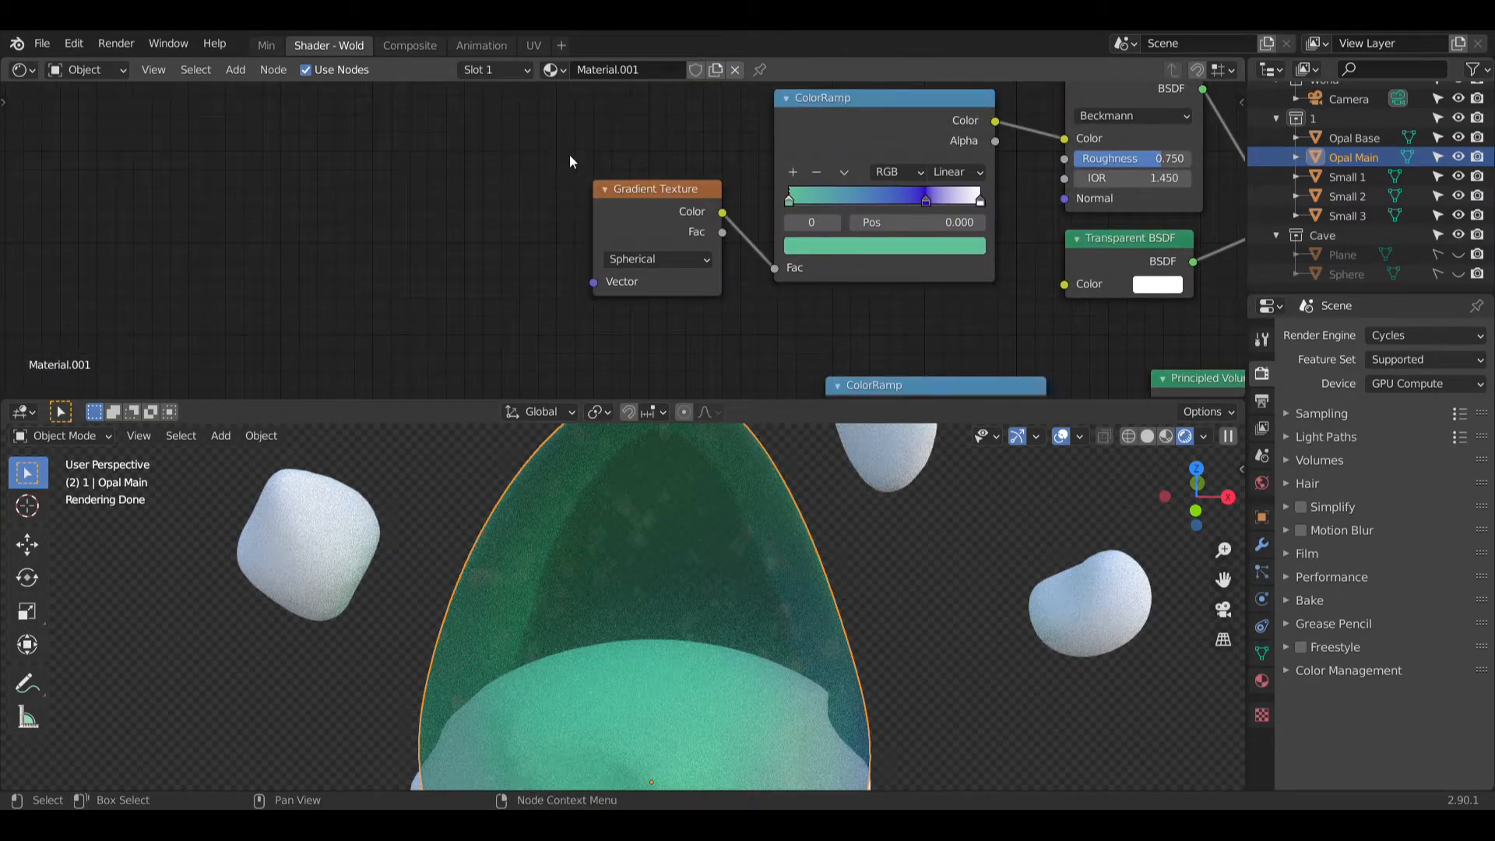
# Step: Add a Fresnel node beside the Gradient Texture and link its Fac to the texture's Vector input
pyautogui.scroll(1, 560, 229)
pyautogui.moveTo(506, 253); pyautogui.dragTo(544, 227, button='middle')
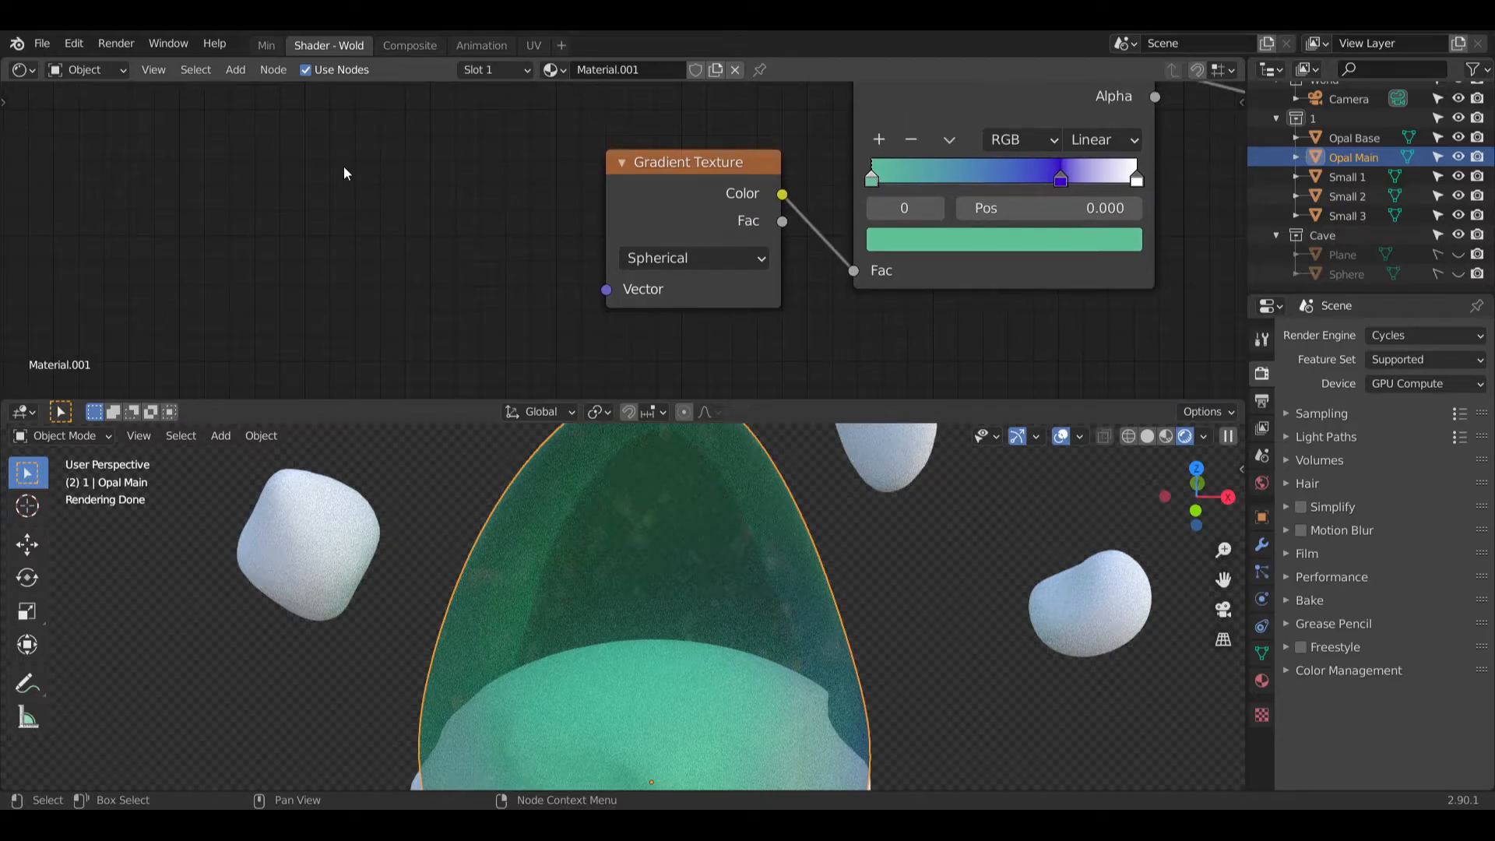
pyautogui.click(235, 69)
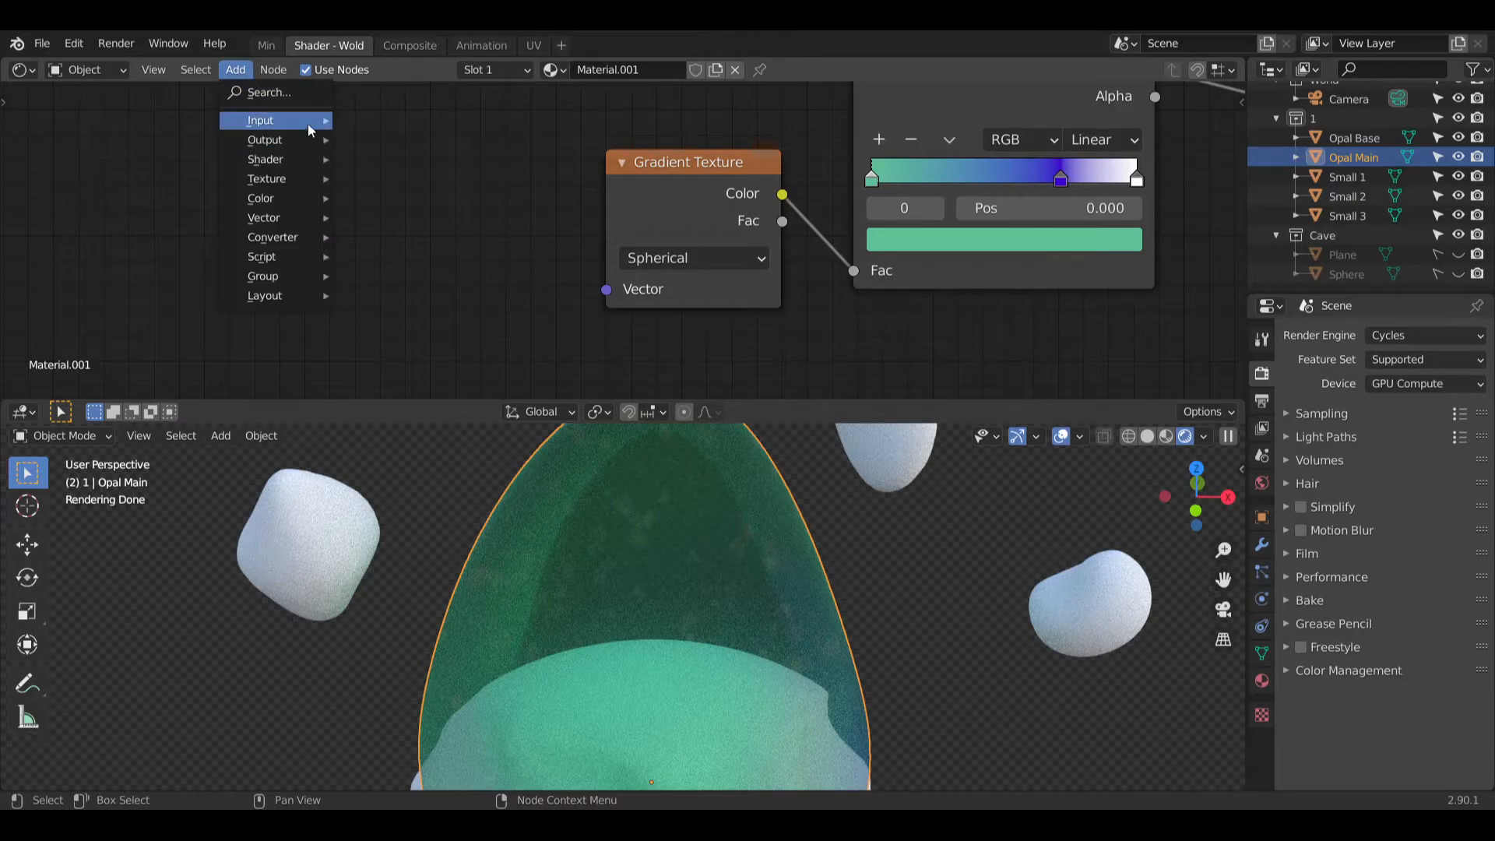
pyautogui.moveTo(273, 120)
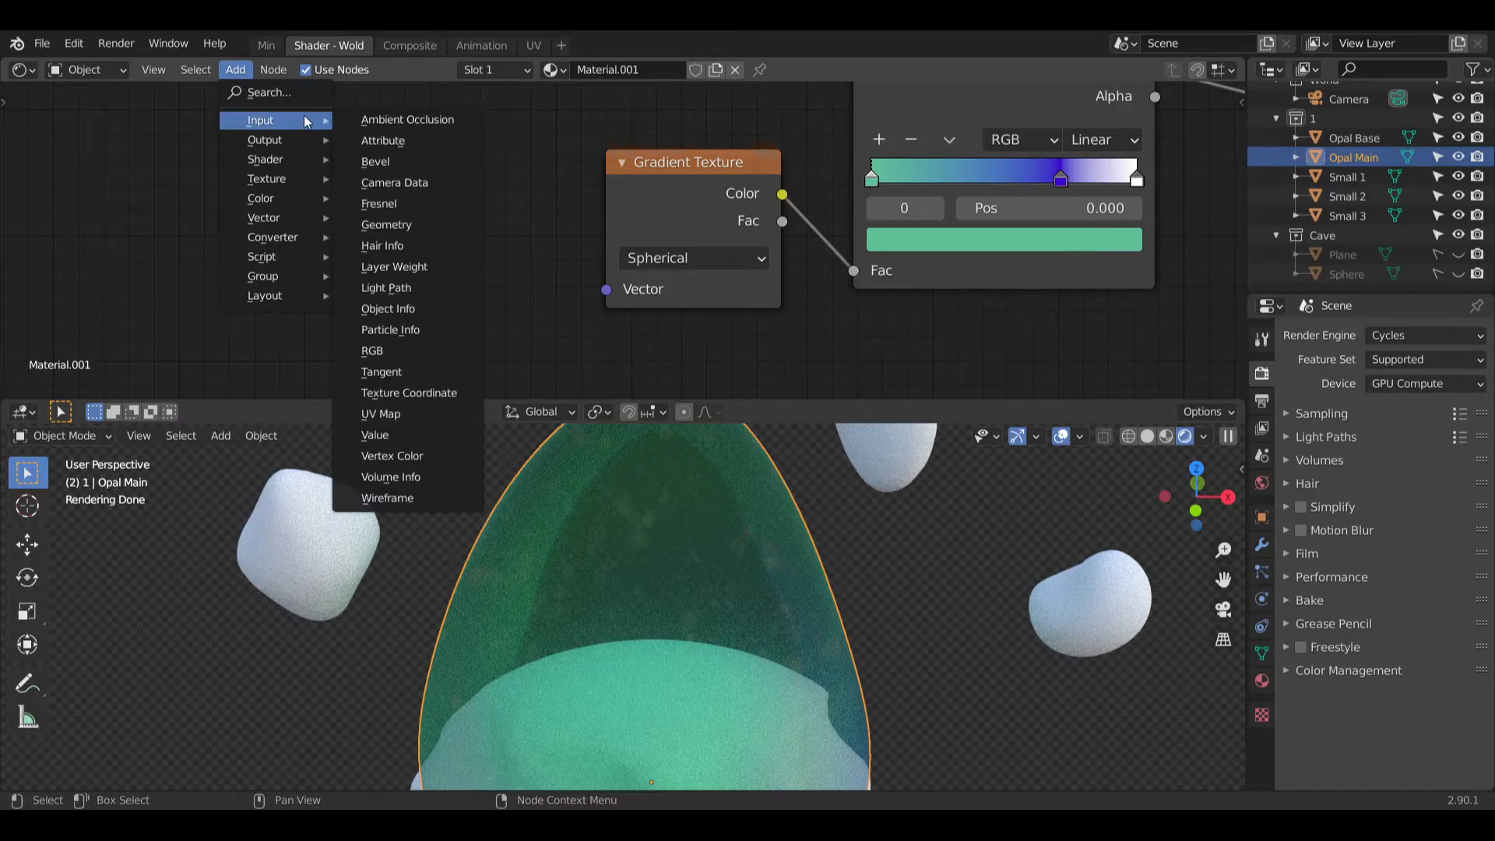
pyautogui.click(409, 207)
pyautogui.click(480, 251)
pyautogui.moveTo(525, 257); pyautogui.dragTo(621, 293)
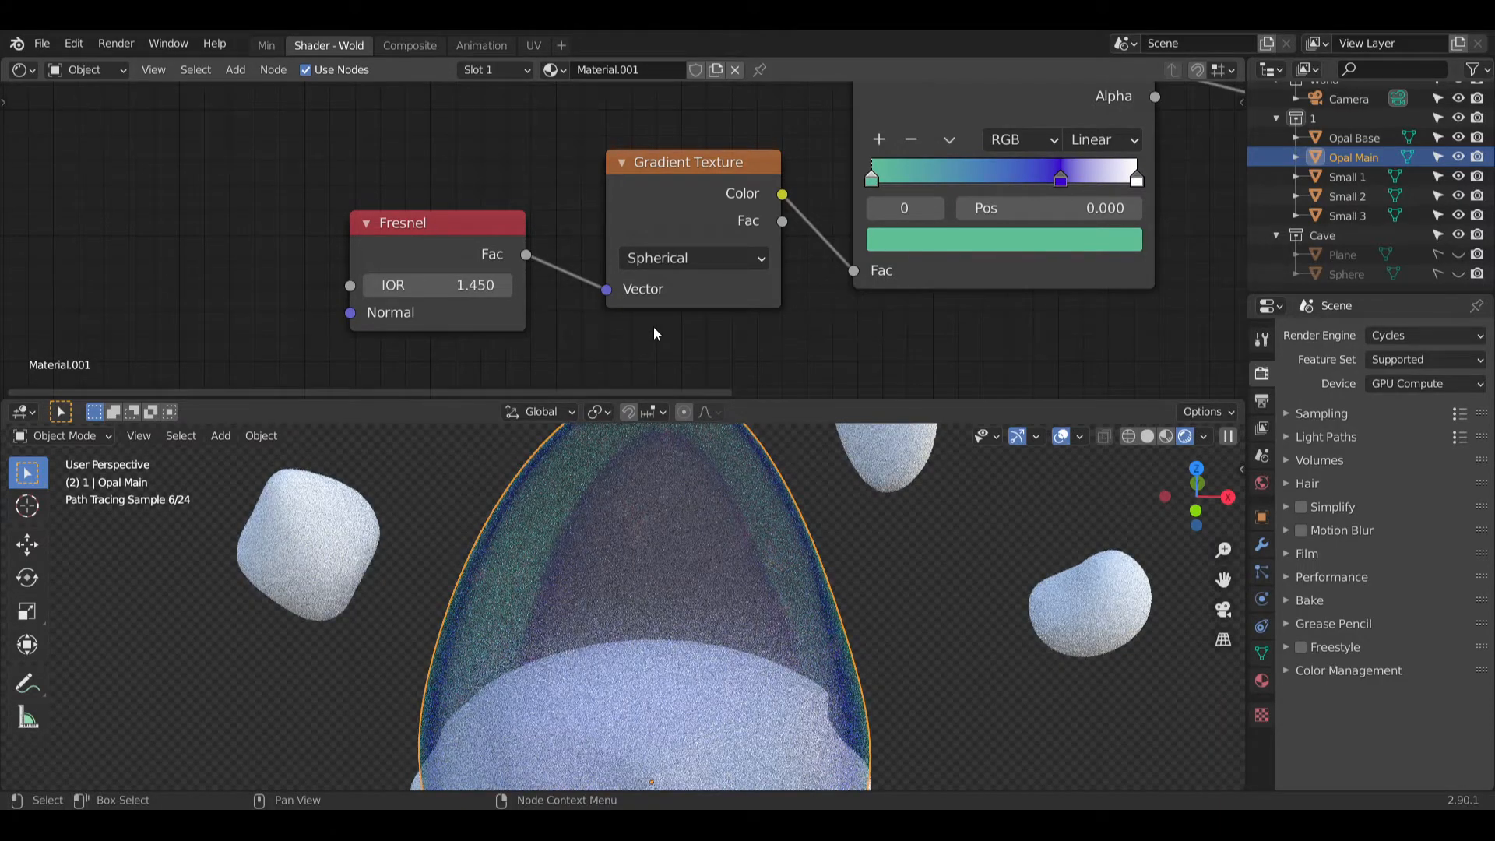
# Step: Set the Fresnel node's IOR to 1.33
pyautogui.scroll(2, 664, 521)
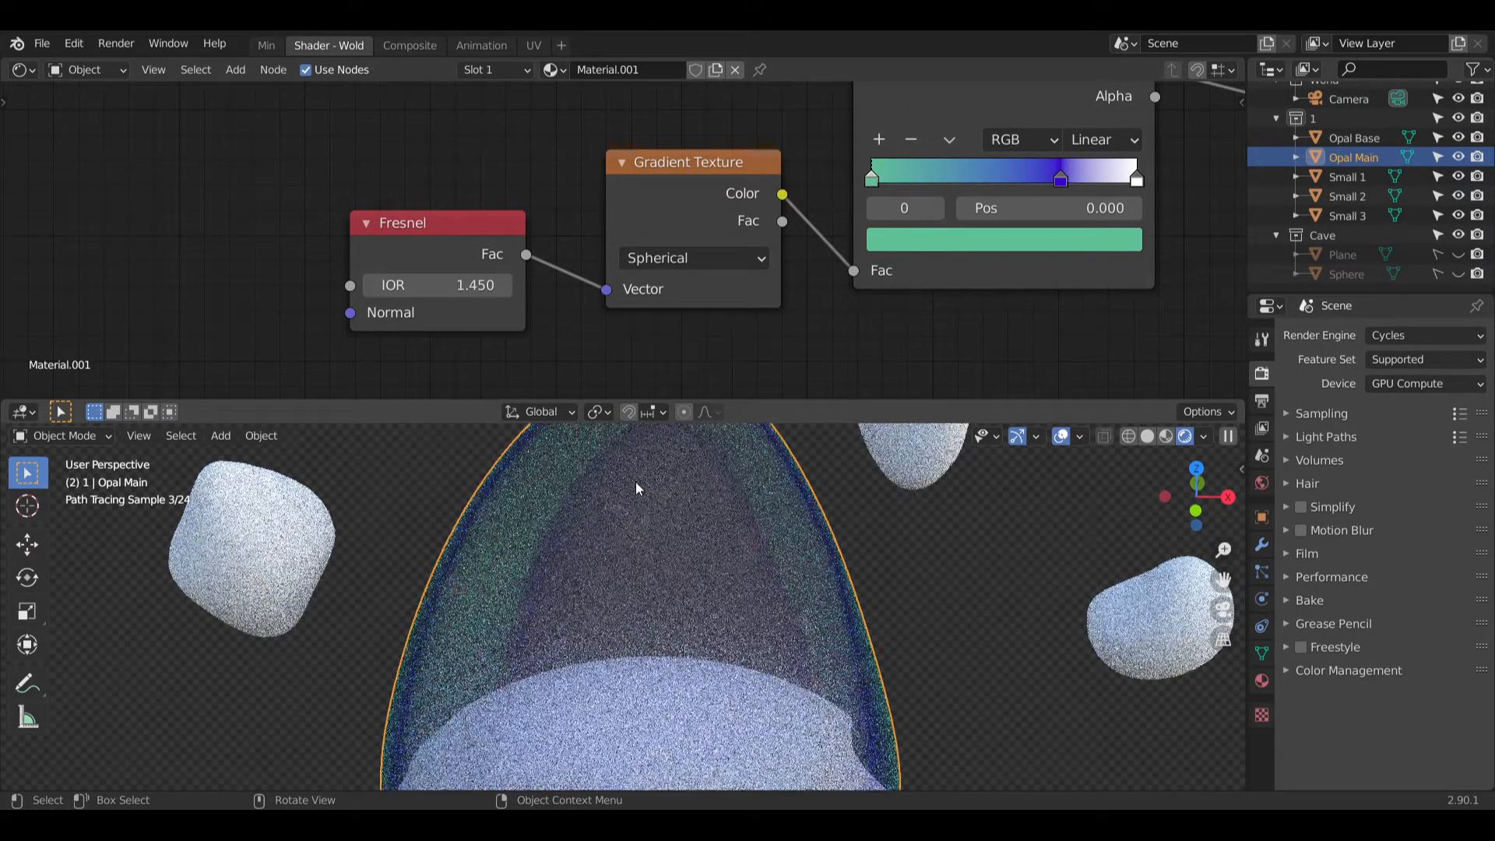
pyautogui.click(428, 285)
pyautogui.write('1.33')
pyautogui.press('Return')
# Step: Try the Radial and Diagonal types on the Gradient Texture and return it to Spherical
pyautogui.click(693, 258)
pyautogui.click(657, 455)
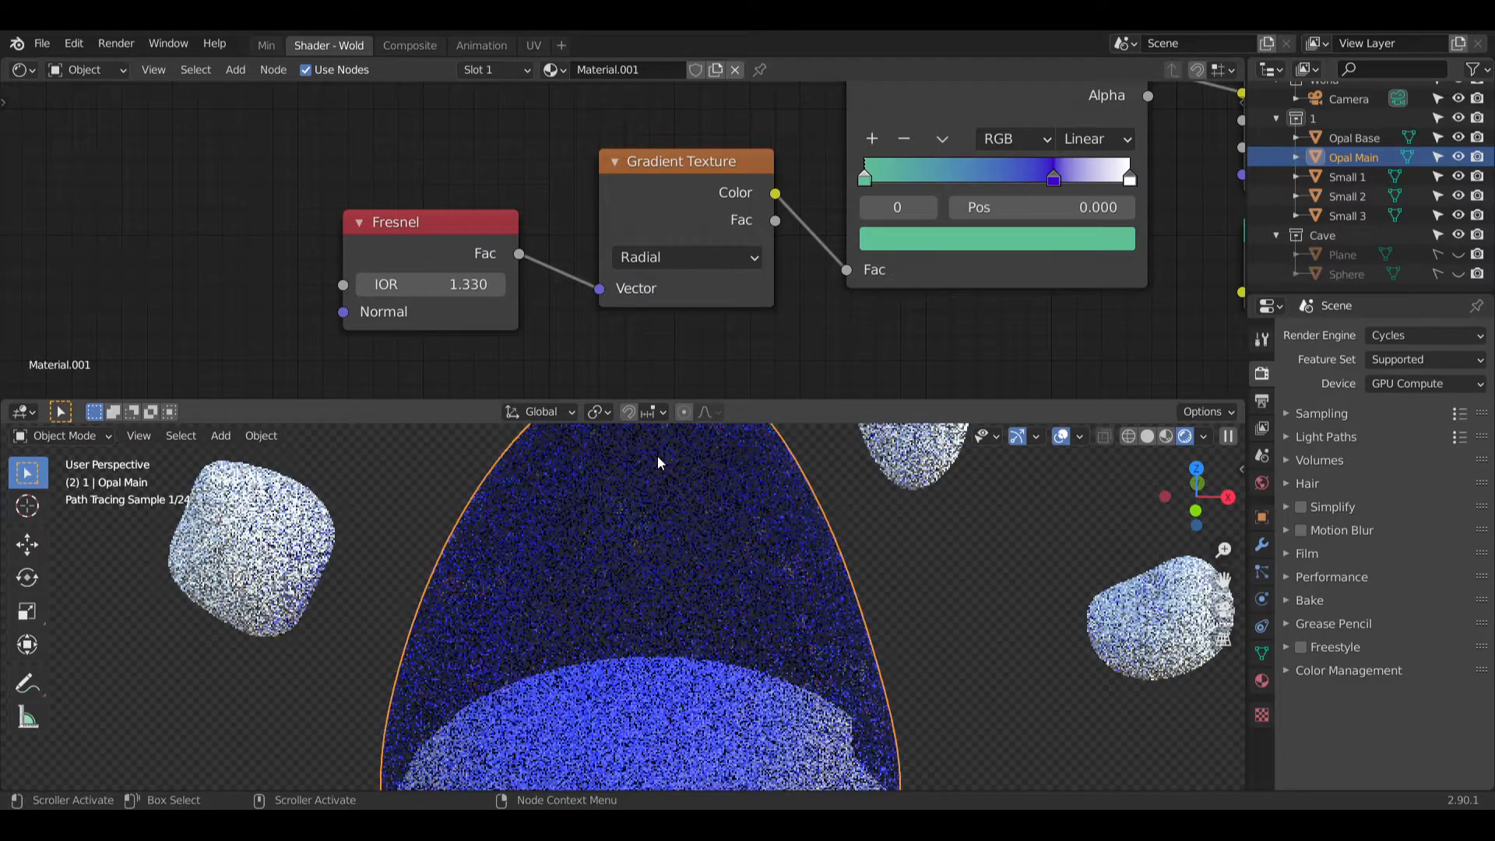
pyautogui.click(693, 257)
pyautogui.click(699, 362)
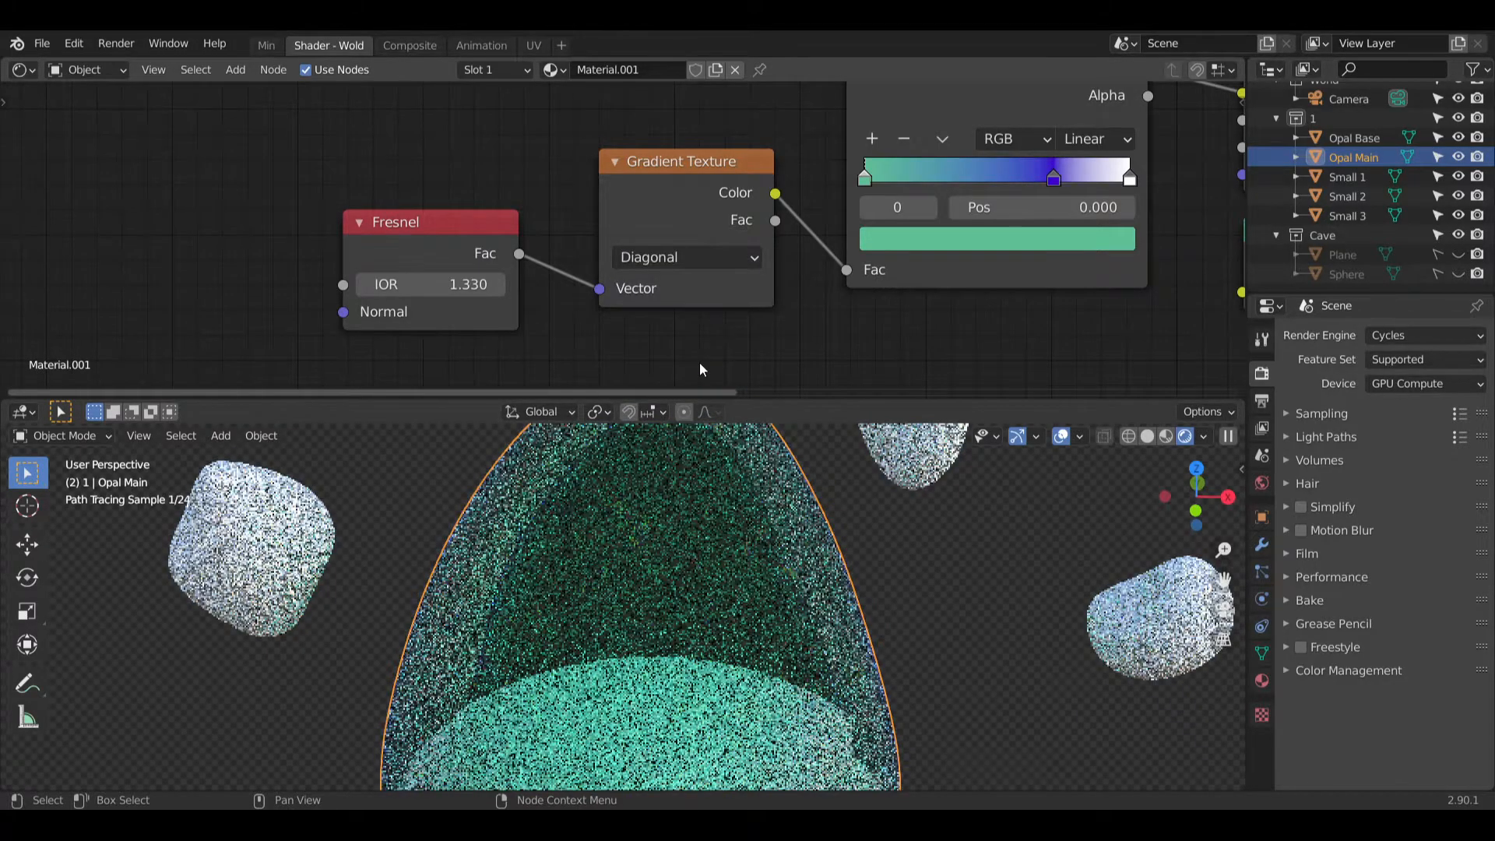
pyautogui.moveTo(744, 593)
pyautogui.mouseDown(button='middle')
pyautogui.moveTo(704, 596)
pyautogui.moveTo(721, 597)
pyautogui.mouseUp(button='middle')
pyautogui.scroll(-2, 721, 597)
pyautogui.click(690, 258)
pyautogui.click(685, 393)
# Step: Move the glass ColorRamp's purple stop to 0.917 and place a white stop at its start, with the green stop shifted inward
pyautogui.moveTo(898, 306); pyautogui.dragTo(759, 309, button='middle')
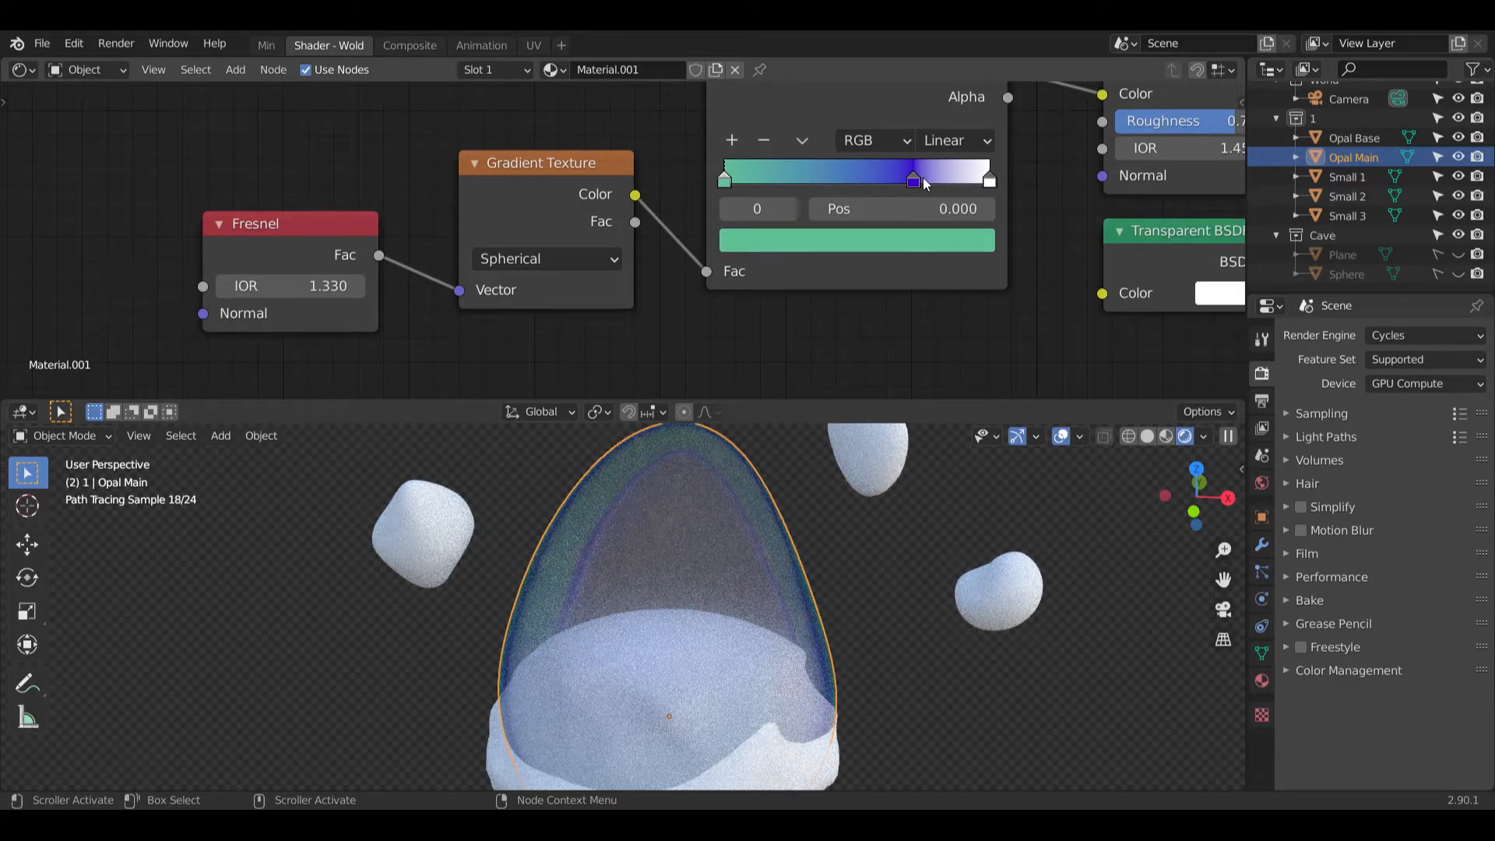
pyautogui.moveTo(922, 178); pyautogui.dragTo(971, 184)
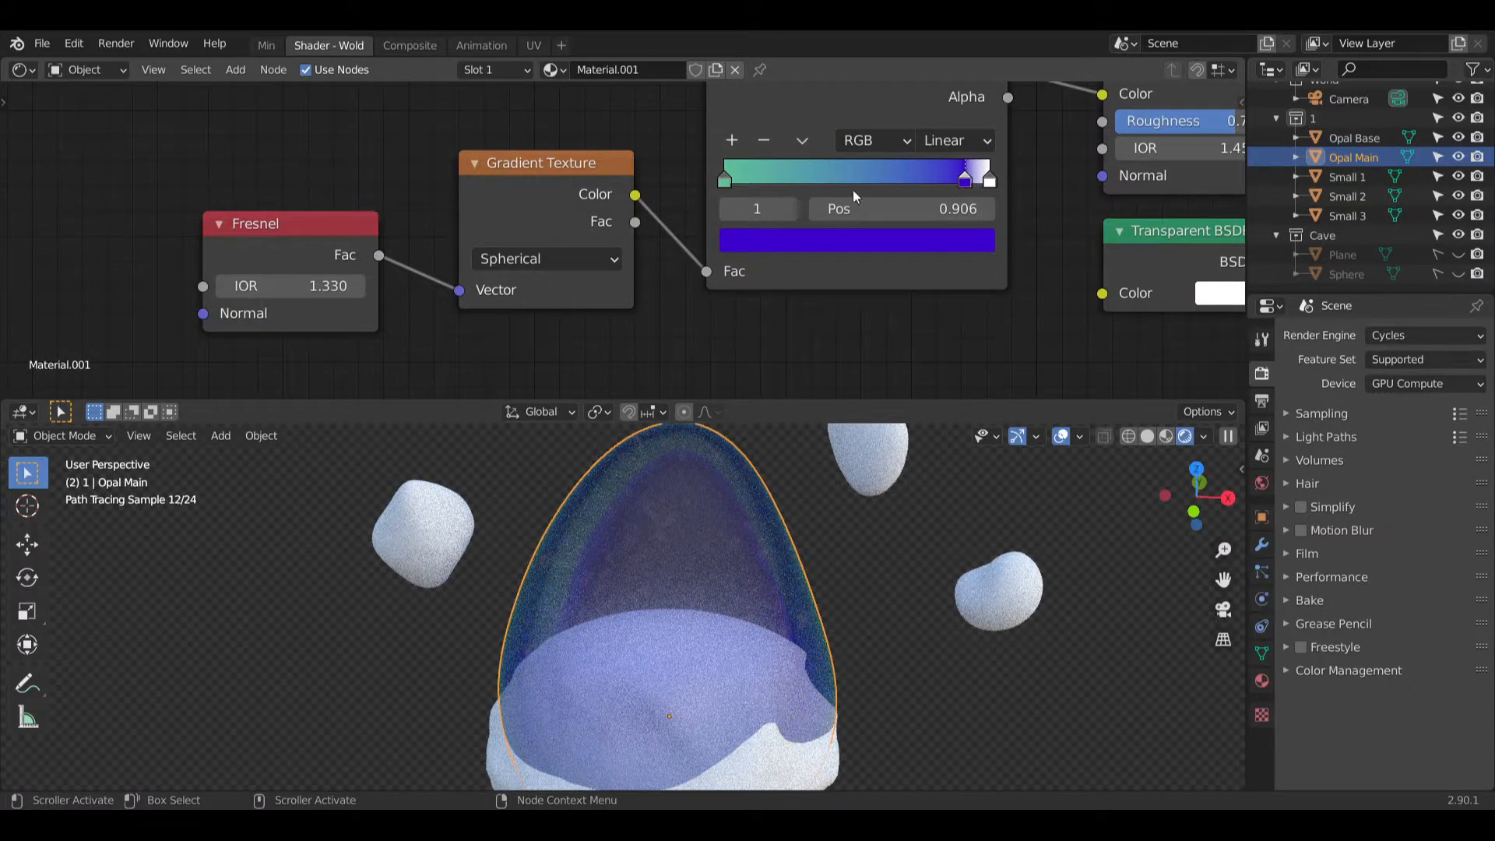
pyautogui.moveTo(722, 184)
pyautogui.mouseDown()
pyautogui.moveTo(789, 184)
pyautogui.moveTo(694, 184)
pyautogui.mouseUp()
pyautogui.click(732, 141)
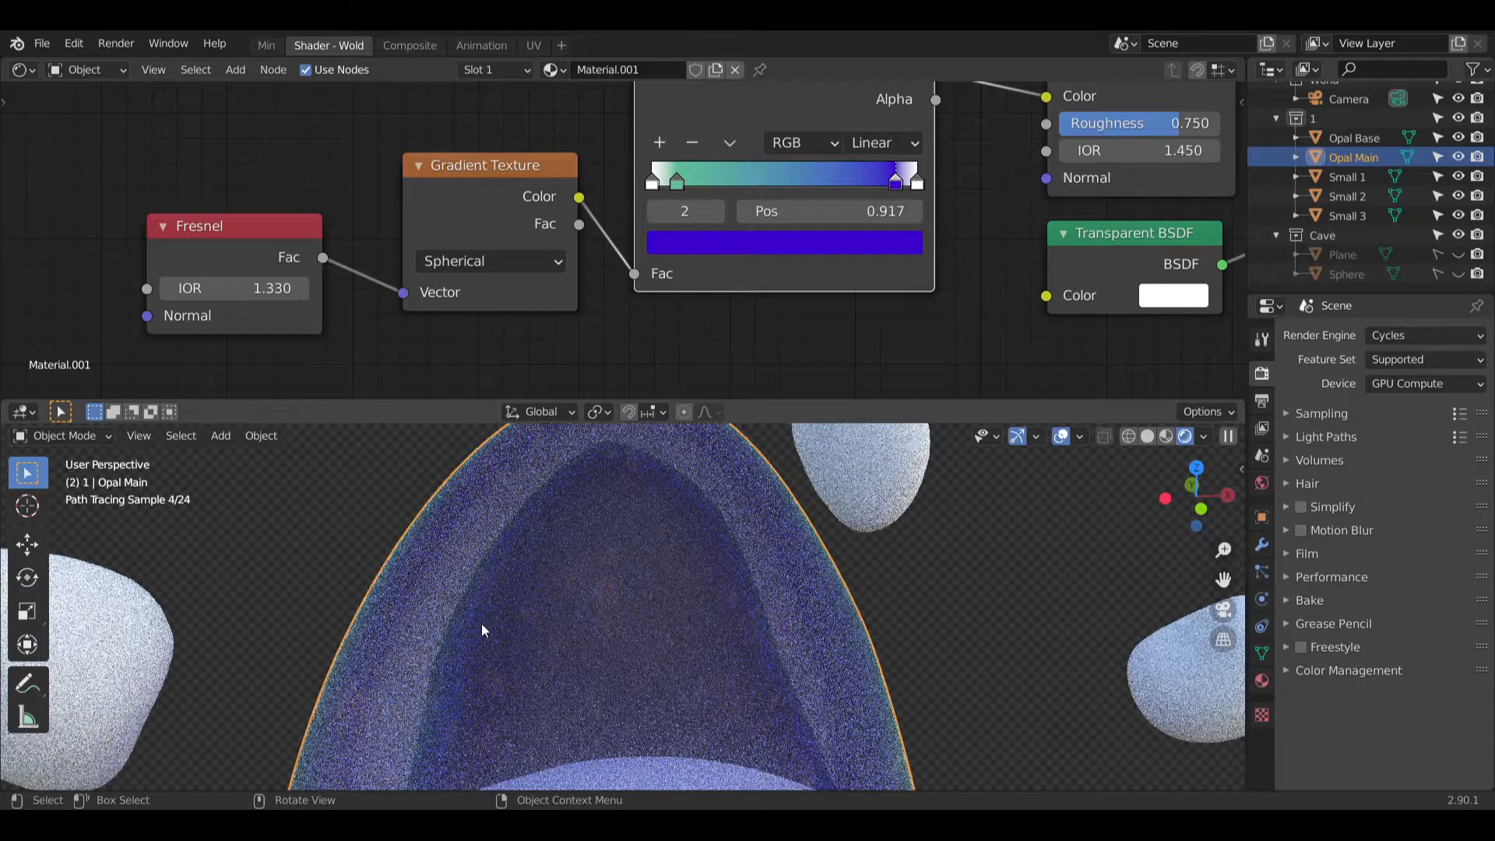
# Step: Try the Quadratic sphere and Easing types on the Gradient Texture
pyautogui.click(507, 262)
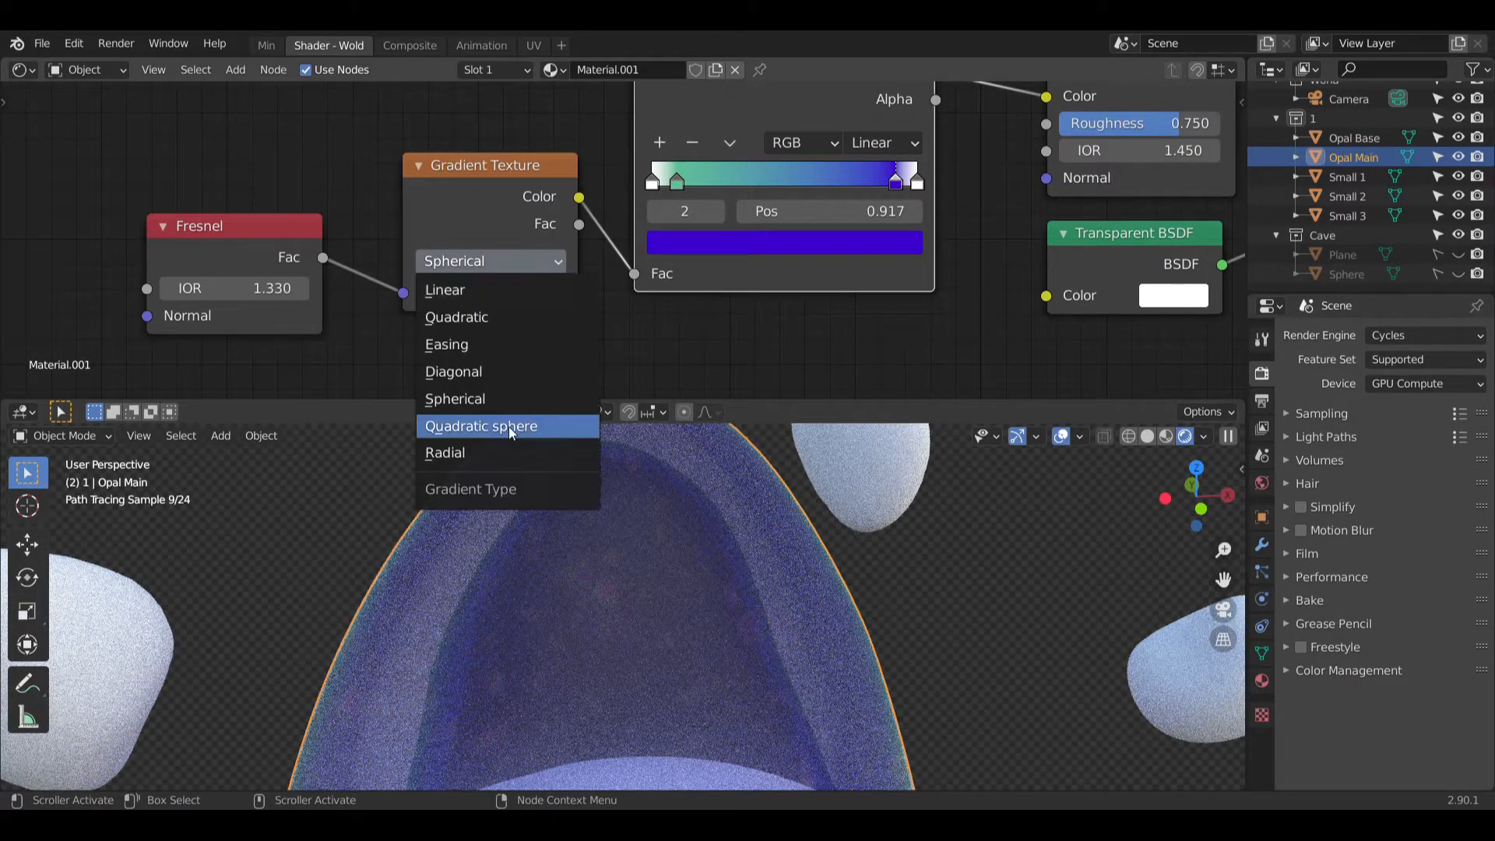
pyautogui.click(508, 426)
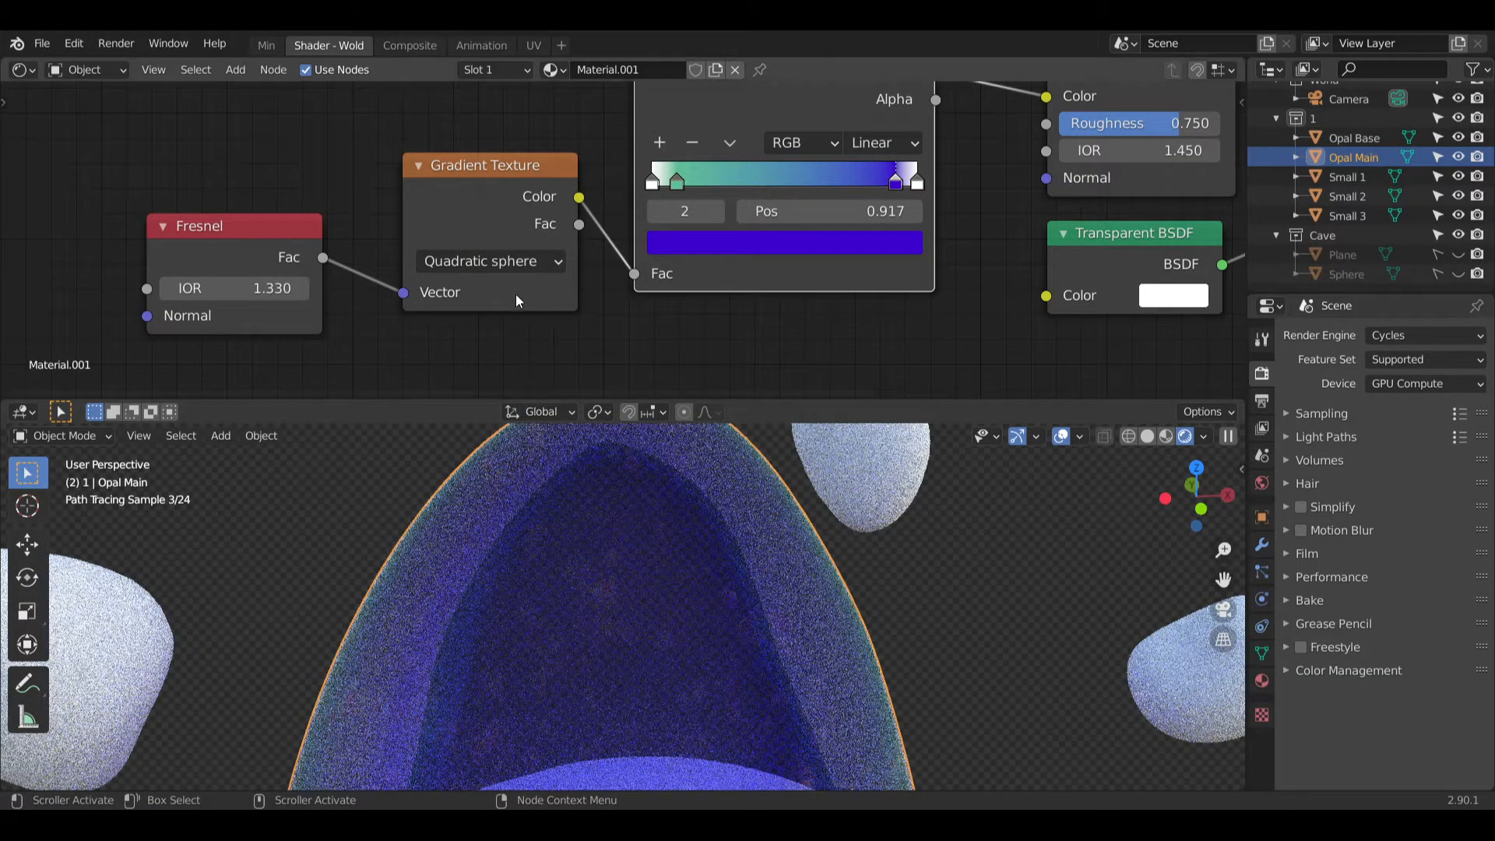
pyautogui.click(502, 261)
pyautogui.click(439, 344)
# Step: Delete the white end stop of the glass ColorRamp and move the purple stop to position 1.000
pyautogui.click(917, 182)
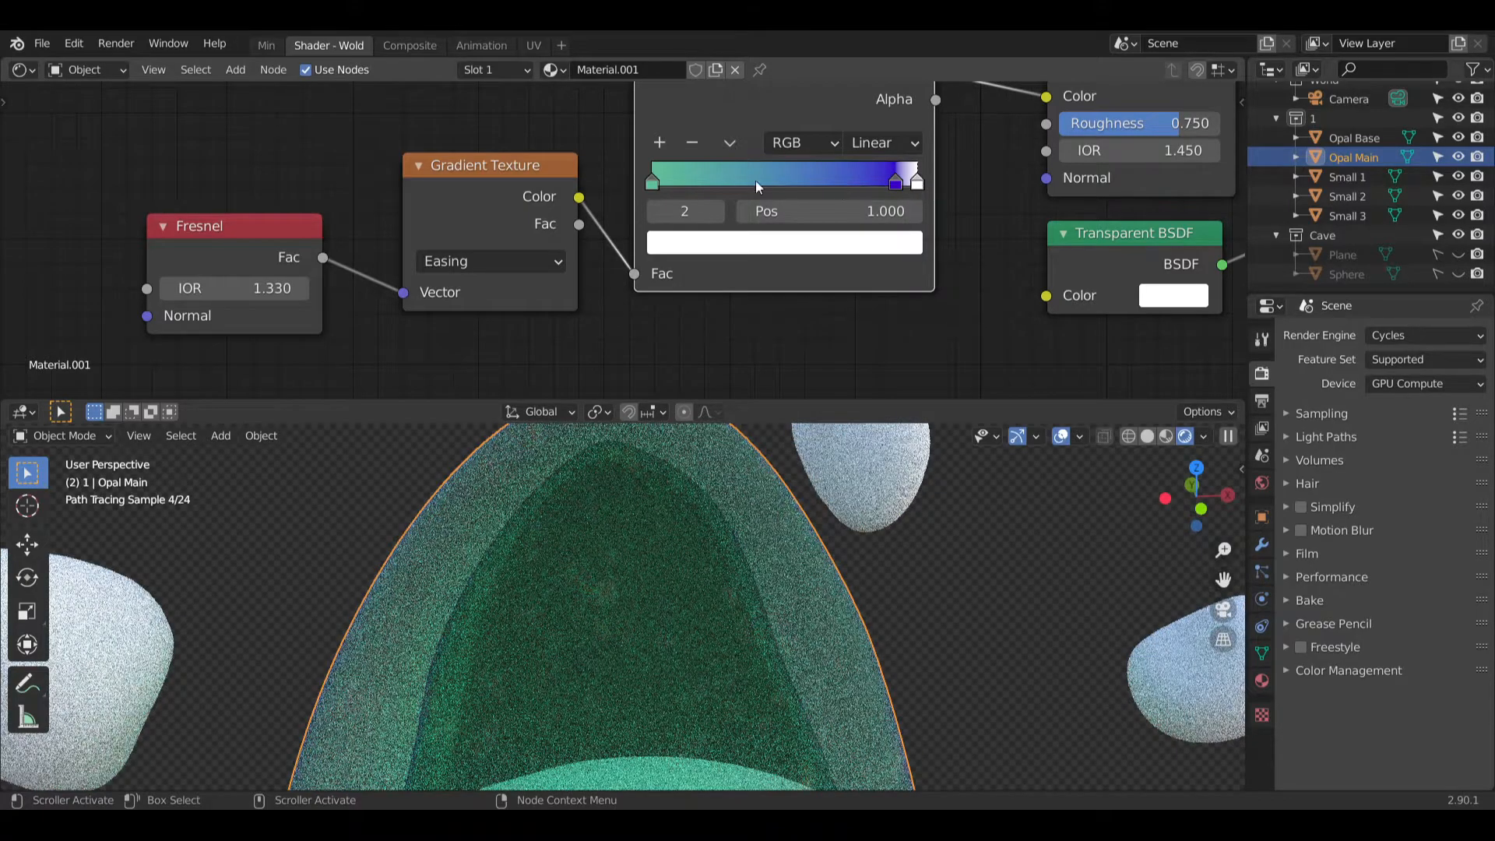
pyautogui.click(692, 143)
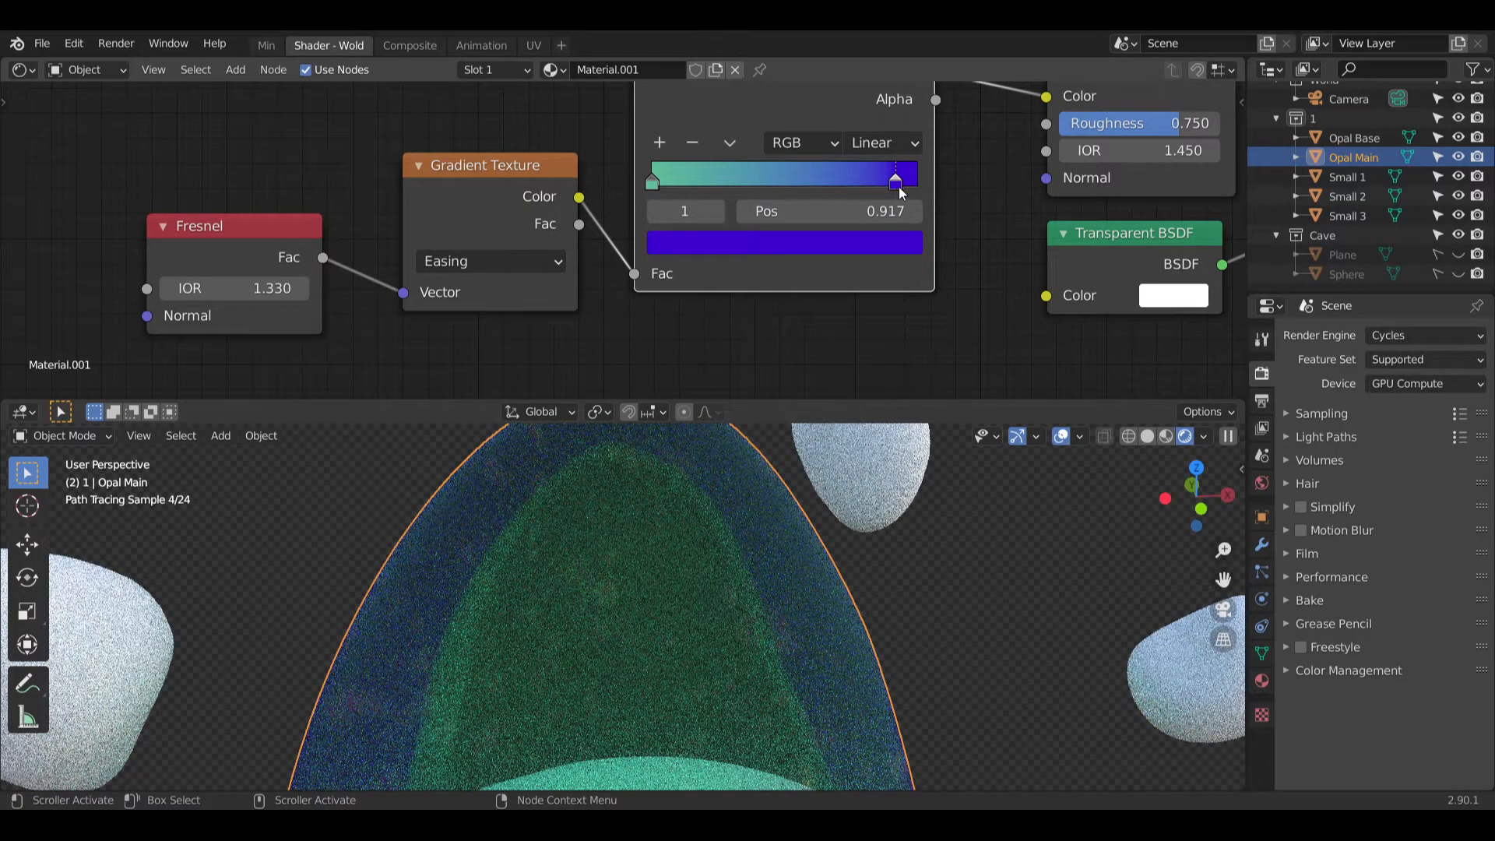
pyautogui.moveTo(900, 183)
pyautogui.mouseDown()
pyautogui.moveTo(878, 187)
pyautogui.moveTo(919, 181)
pyautogui.mouseUp()
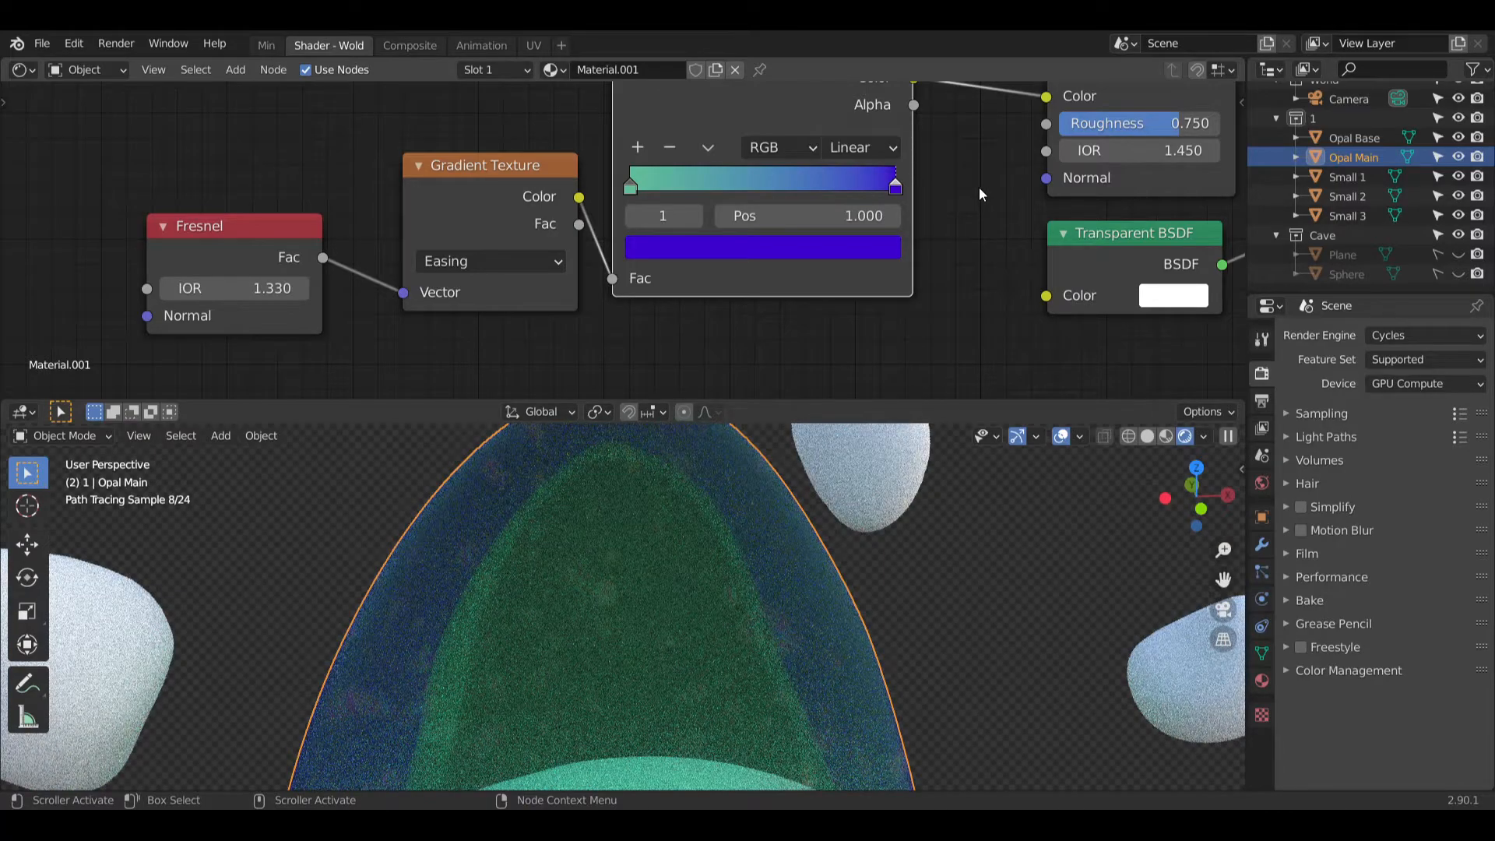
# Step: Set the Gradient Texture's type to Spherical and soften the glass ColorRamp's end stop to a pale violet
pyautogui.click(490, 265)
pyautogui.click(465, 389)
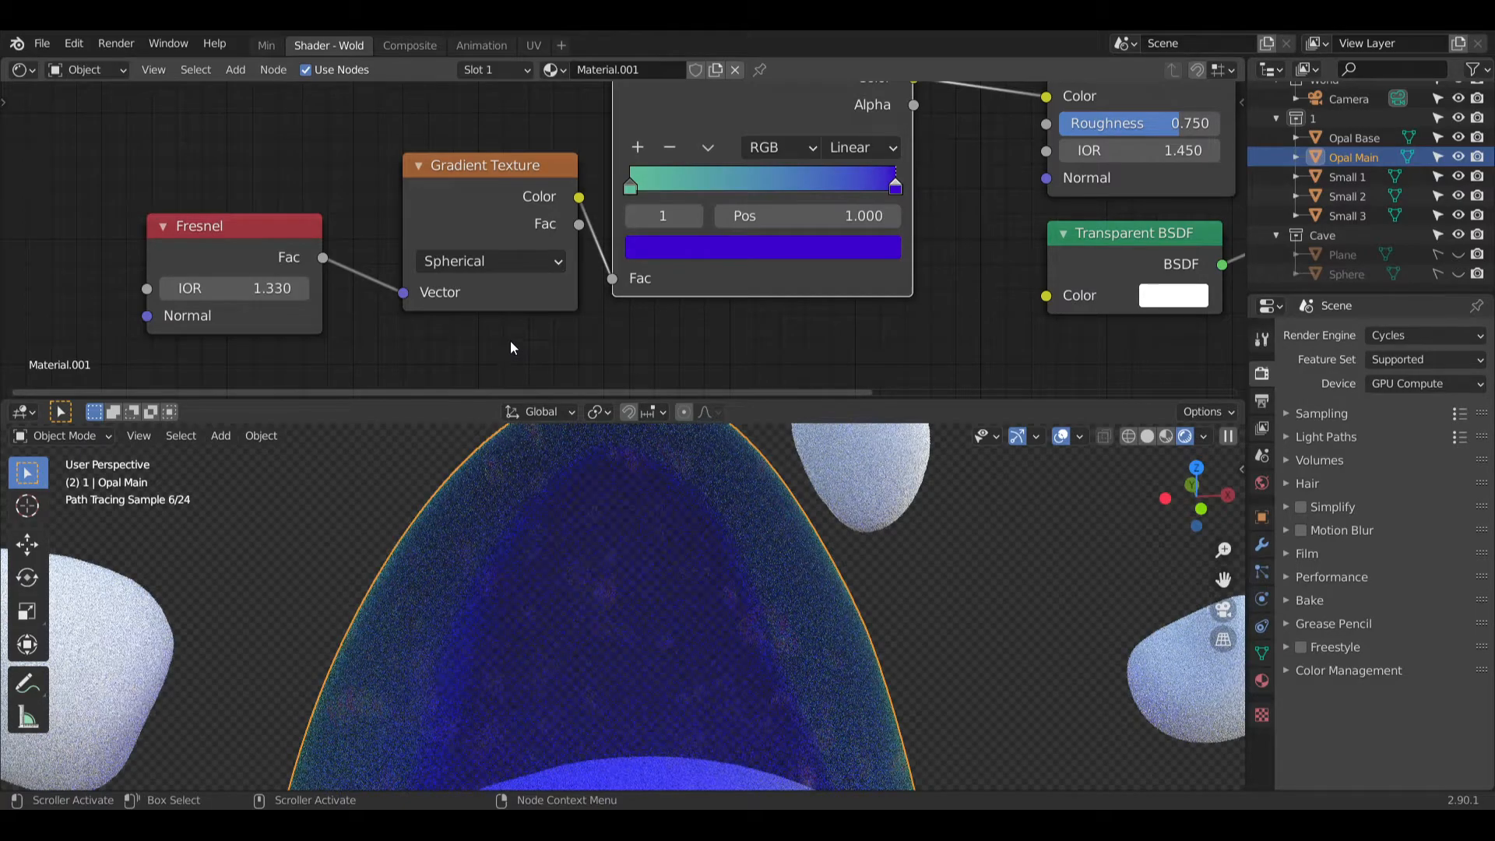
pyautogui.click(896, 189)
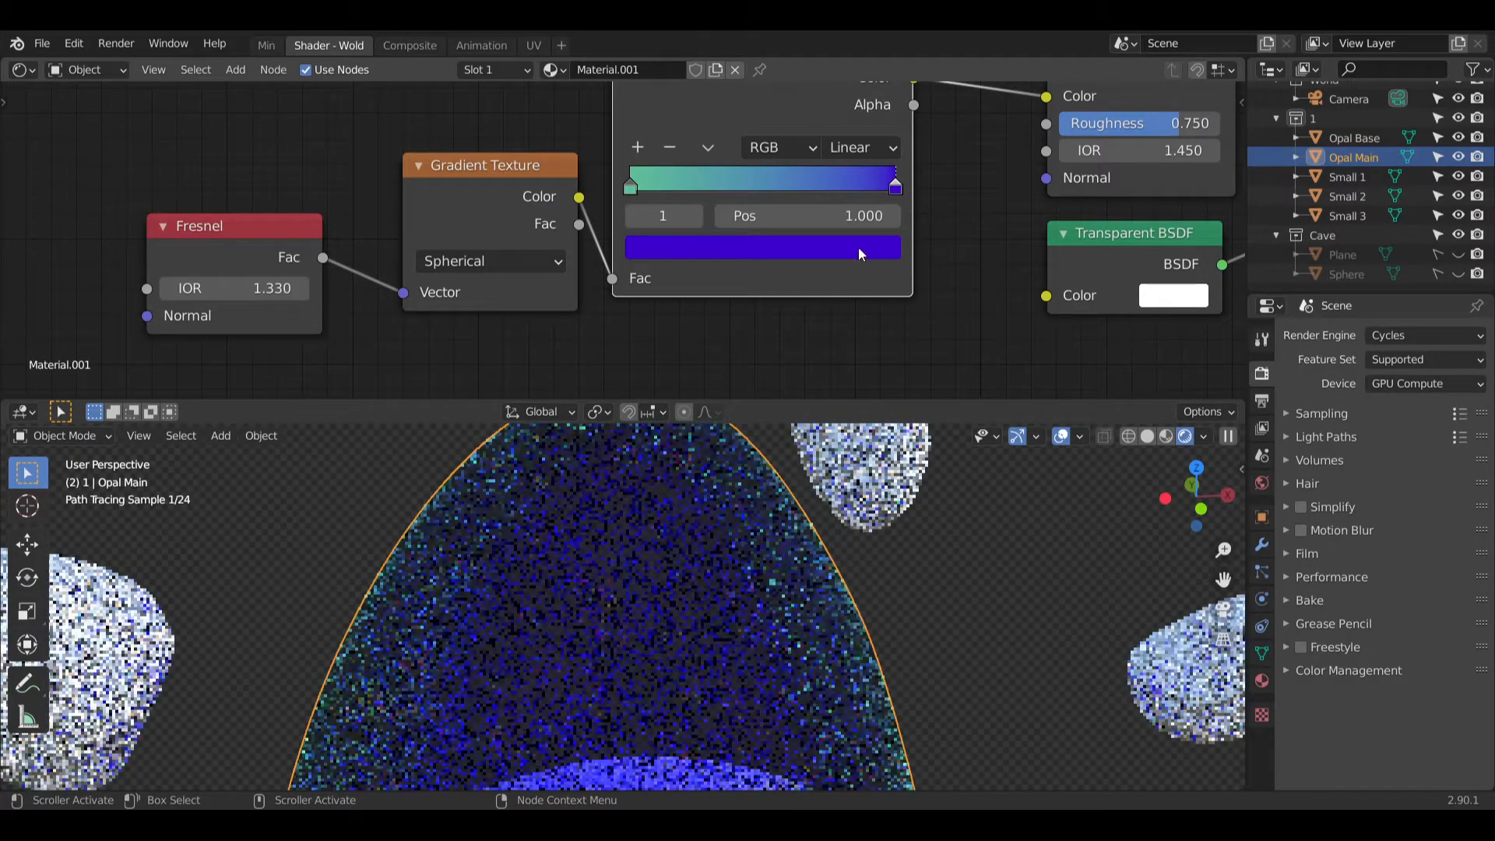
pyautogui.click(858, 249)
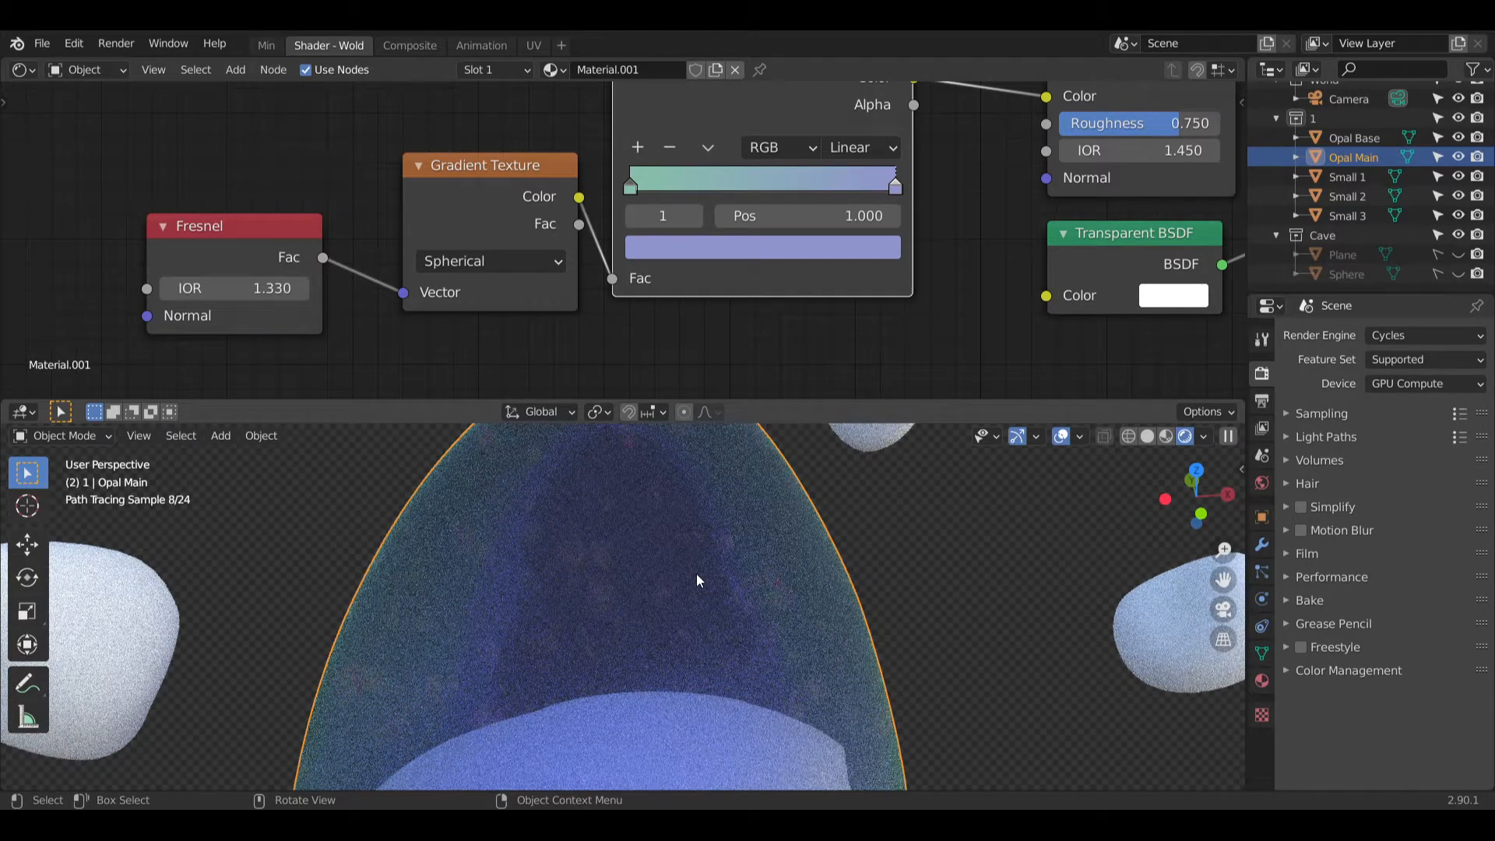
pyautogui.scroll(-2, 783, 546)
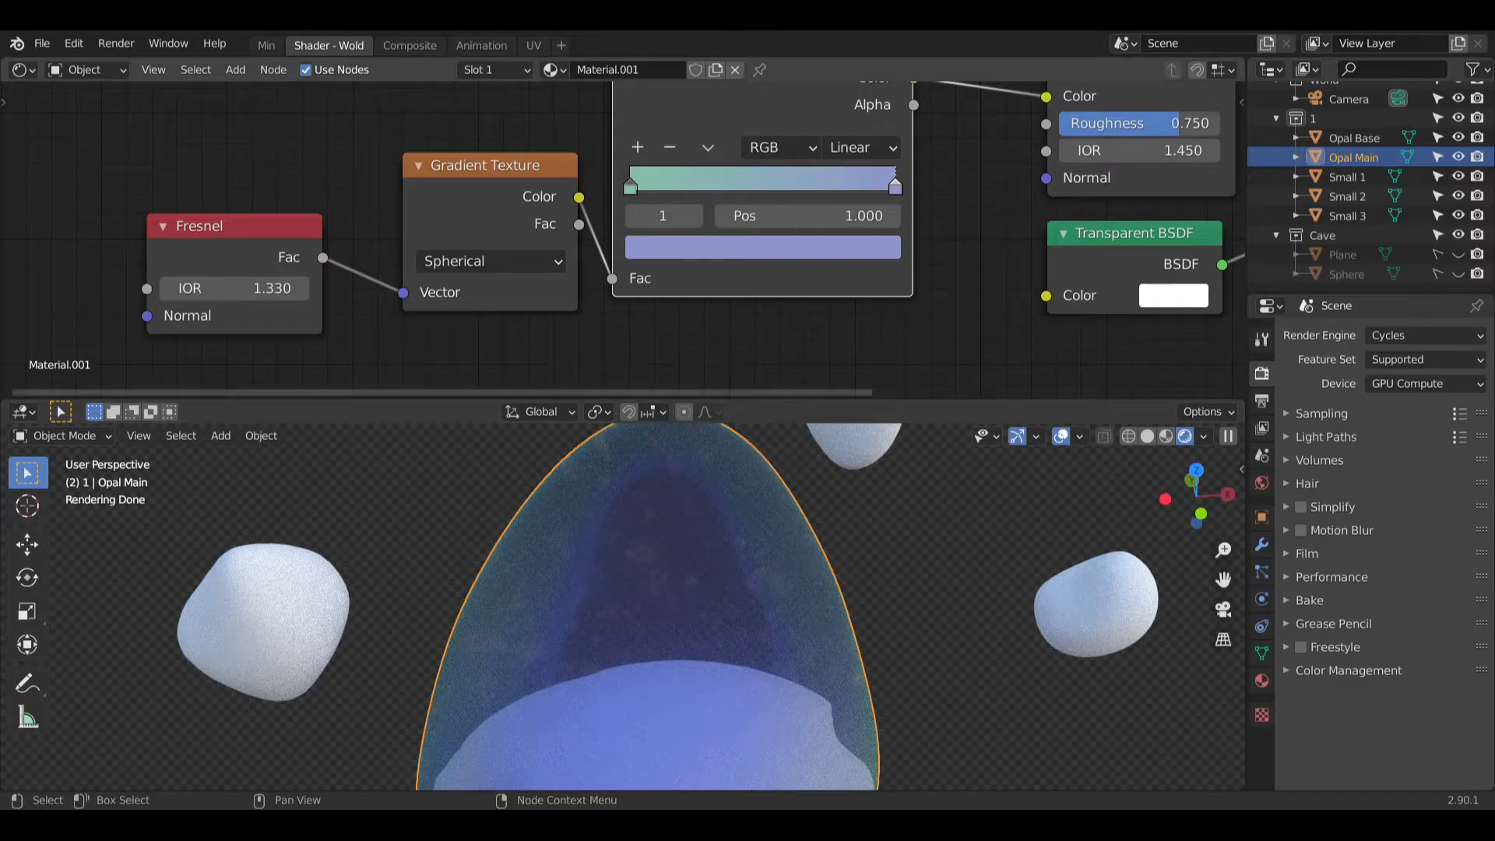
# Step: Set the Fac of the Mix Shader blending the Glass and Transparent BSDFs to 0.500
pyautogui.moveTo(1193, 364); pyautogui.dragTo(771, 298, button='middle')
pyautogui.scroll(-3, 771, 298)
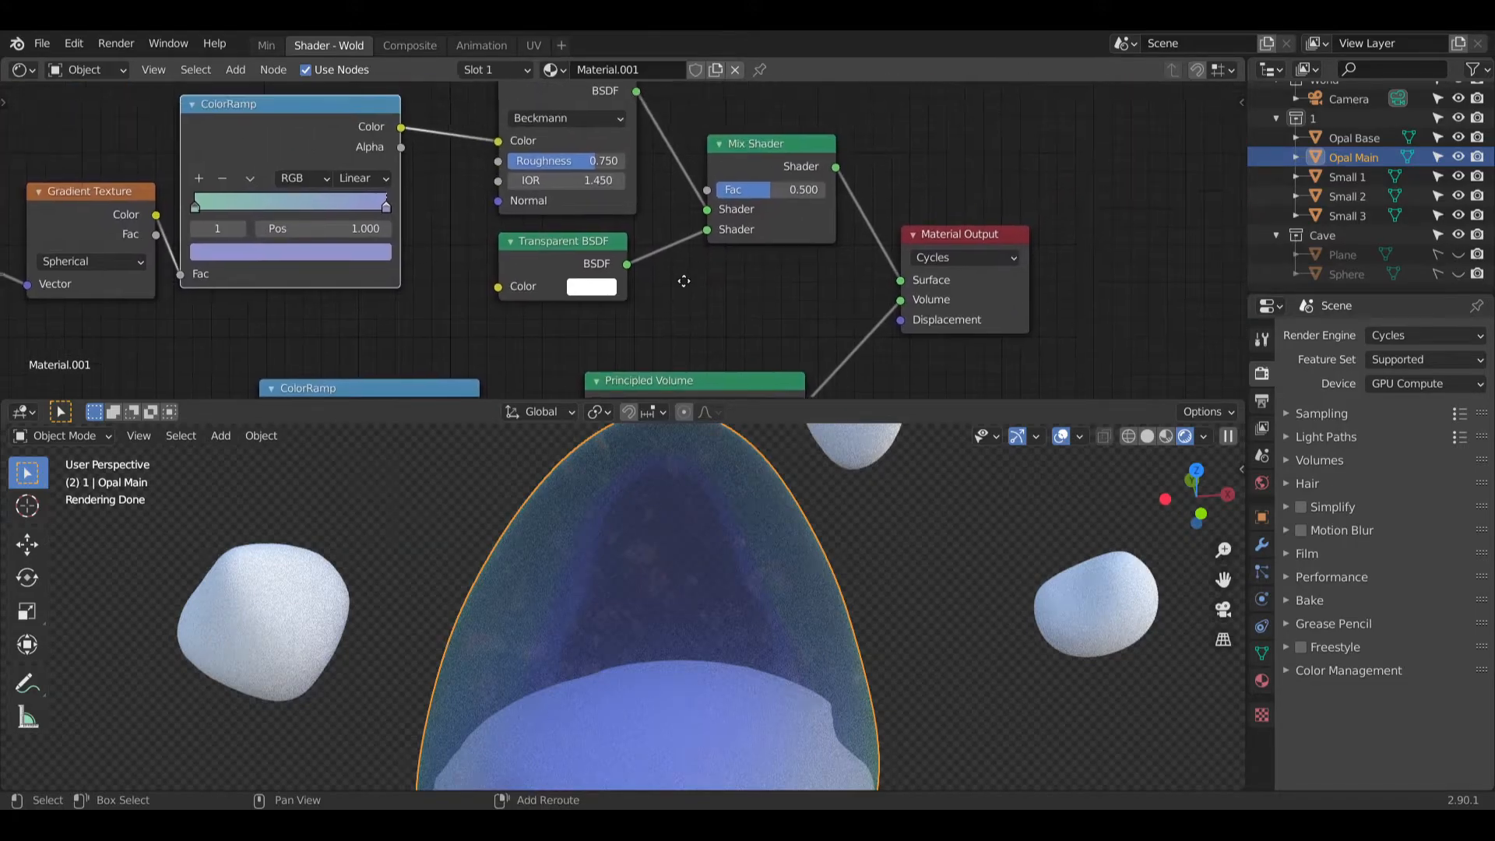
# Step: Reposition the glass ColorRamp, its Spherical Gradient Texture and the Fresnel node in a higher row beside the Glass BSDF
pyautogui.moveTo(541, 305); pyautogui.dragTo(704, 318, button='middle')
pyautogui.moveTo(704, 260); pyautogui.dragTo(751, 311, button='middle')
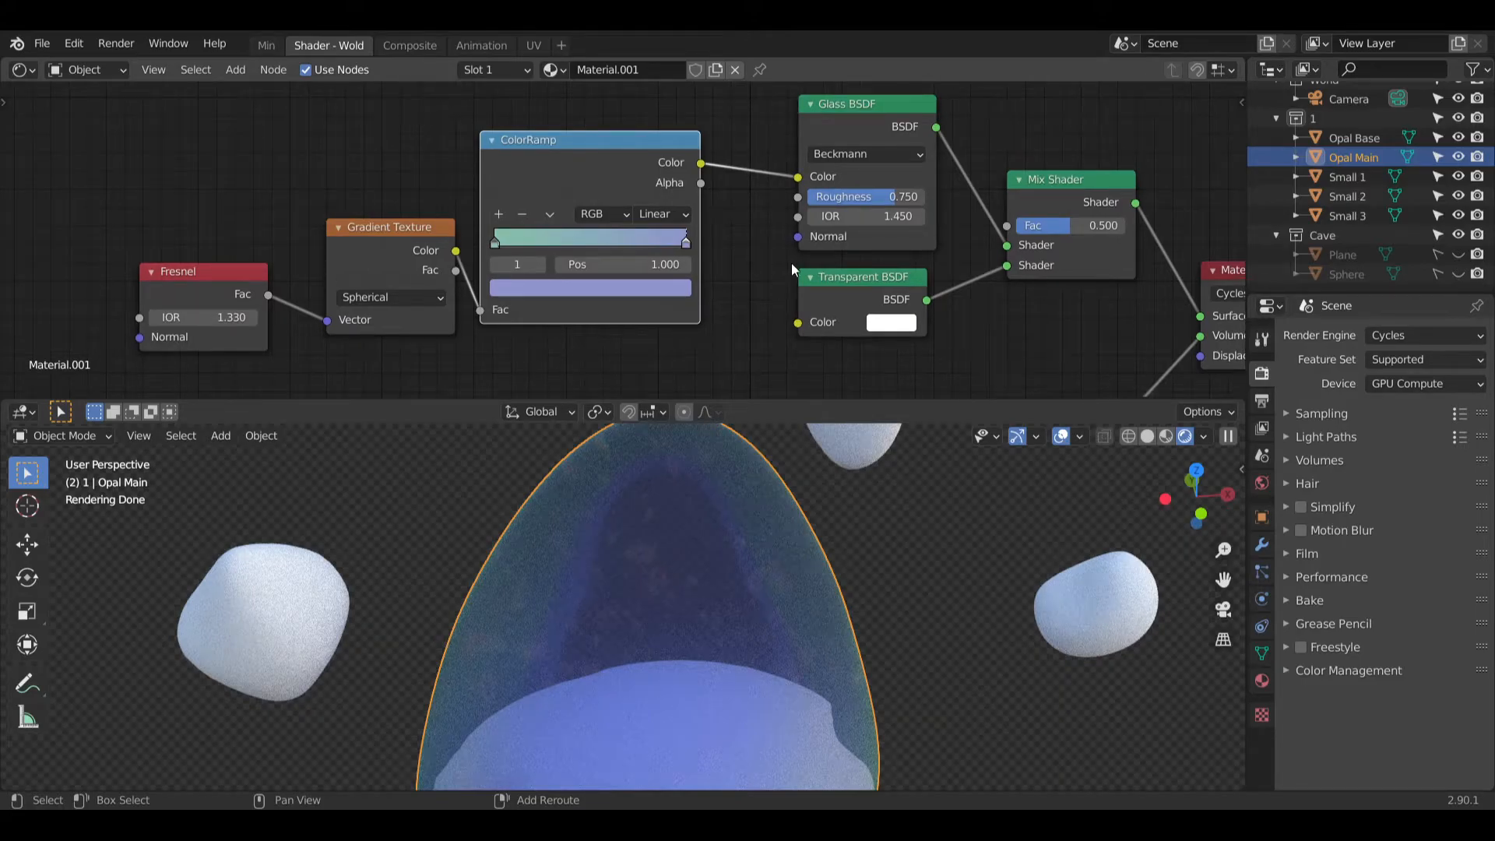
pyautogui.moveTo(577, 148); pyautogui.dragTo(621, 110)
pyautogui.moveTo(433, 140); pyautogui.dragTo(581, 146, button='middle')
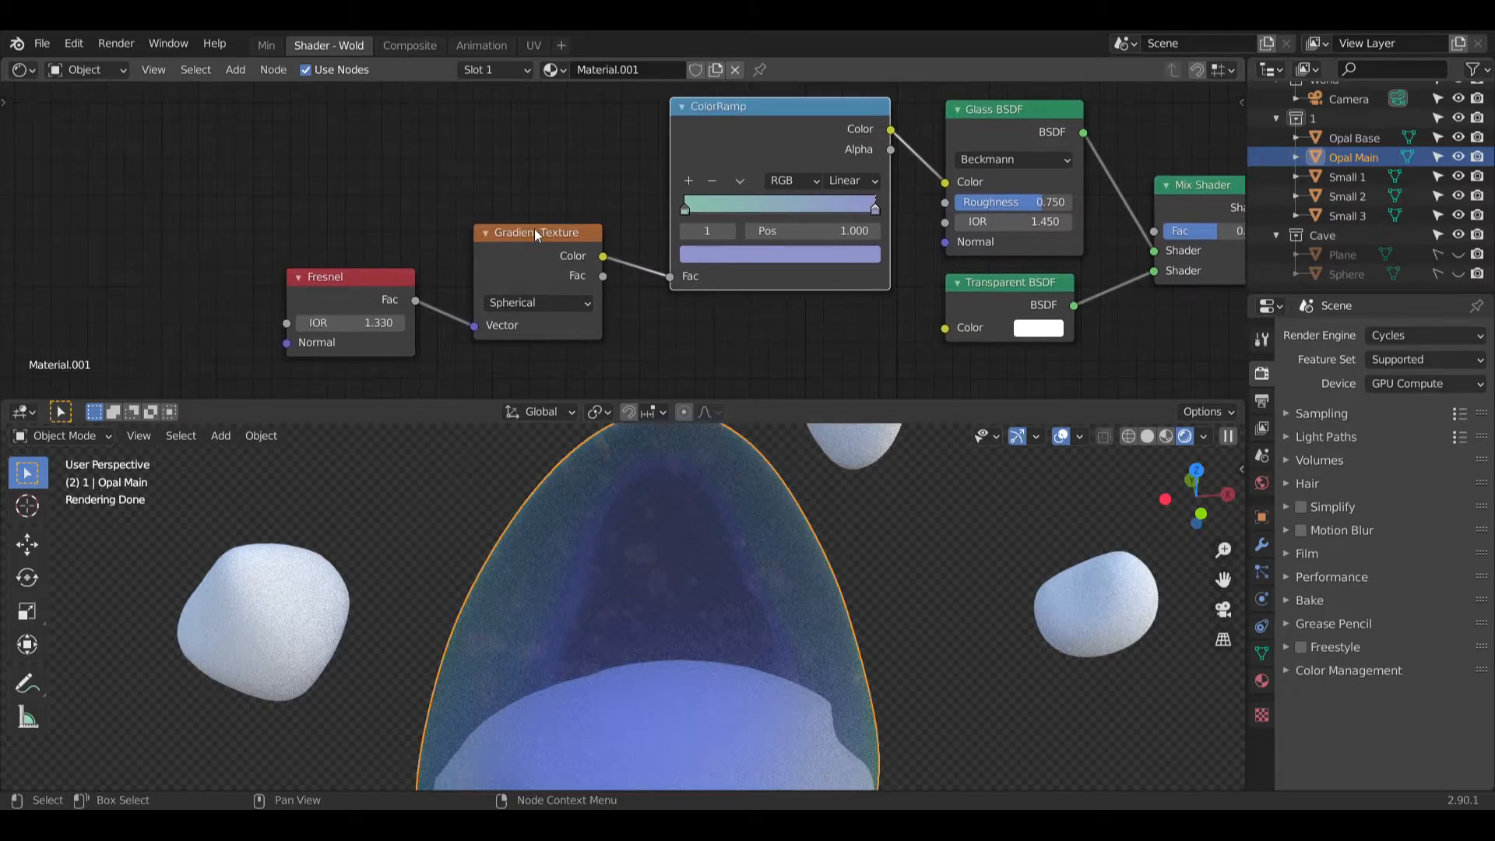
pyautogui.moveTo(535, 233); pyautogui.dragTo(531, 165)
pyautogui.moveTo(357, 278); pyautogui.dragTo(353, 193)
# Step: Move the Wave Texture, Linear Gradient Texture and rainbow ColorRamp higher in the volume branch to tidy the layout
pyautogui.moveTo(720, 391); pyautogui.dragTo(588, 220, button='middle')
pyautogui.scroll(-5, 724, 228)
pyautogui.moveTo(723, 223); pyautogui.dragTo(806, 193, button='middle')
pyautogui.moveTo(409, 302); pyautogui.dragTo(441, 177)
pyautogui.moveTo(599, 265); pyautogui.dragTo(599, 187)
pyautogui.moveTo(804, 234); pyautogui.dragTo(787, 193)
pyautogui.scroll(-1, 783, 306)
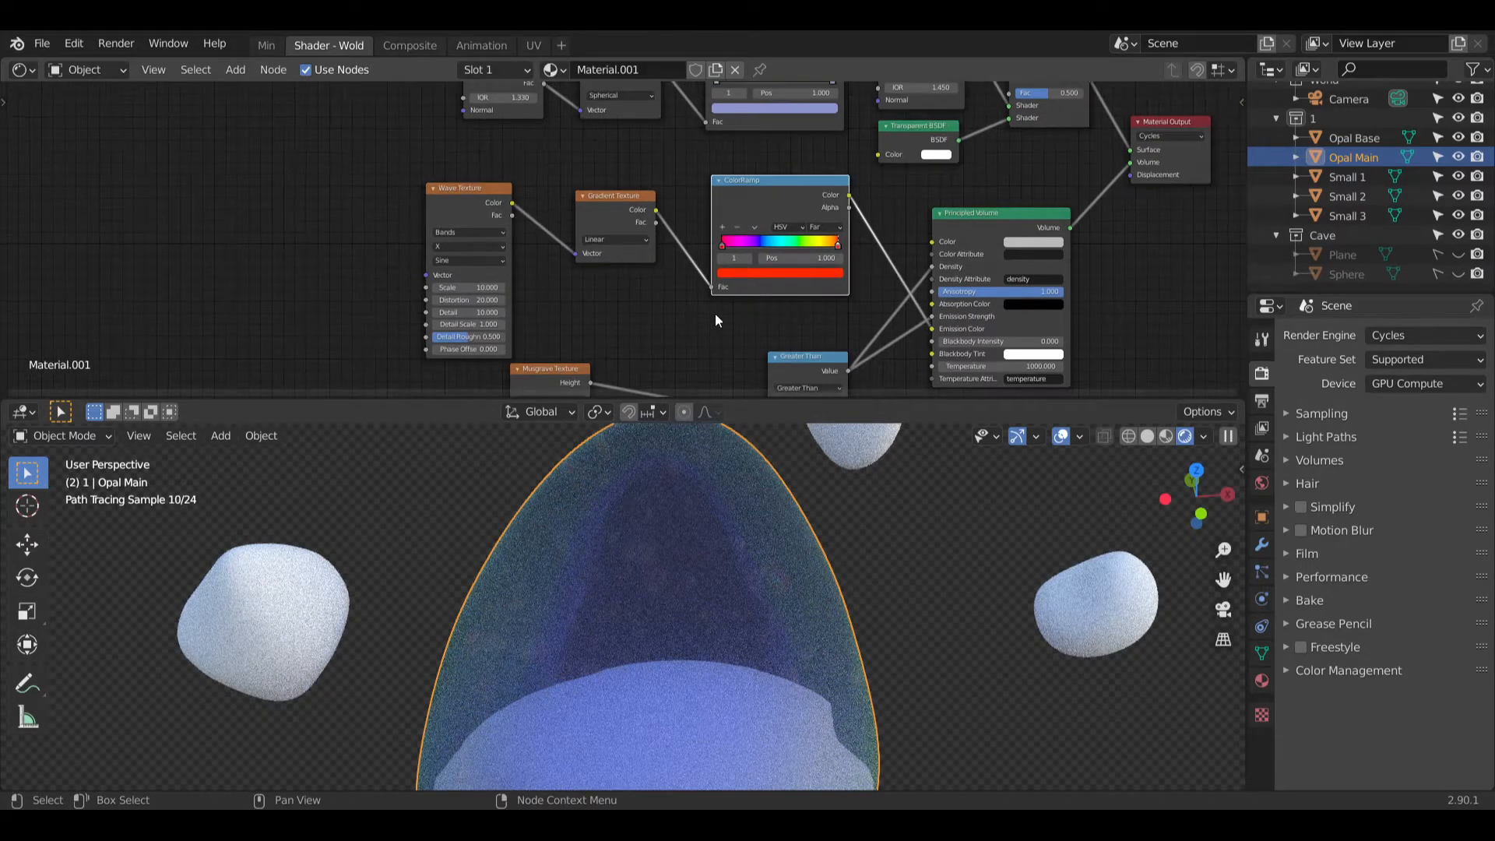
# Step: Detach the Greater Than node from the Musgrave Texture and Principled Volume, and move the Musgrave Texture in front of the Wave Texture
pyautogui.moveTo(714, 313); pyautogui.dragTo(733, 274, button='middle')
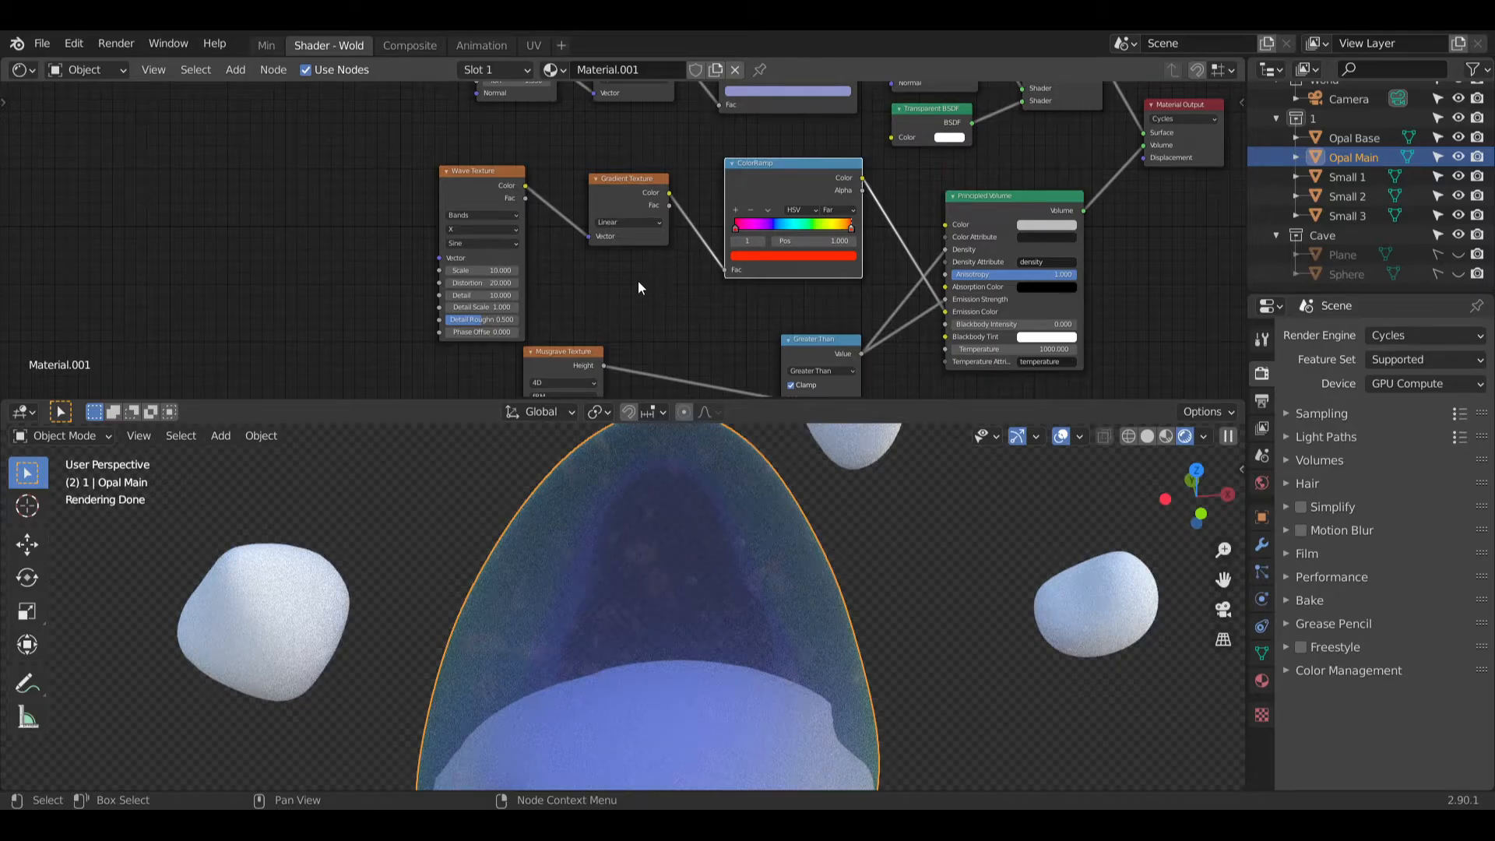
pyautogui.moveTo(637, 288); pyautogui.dragTo(679, 243, button='middle')
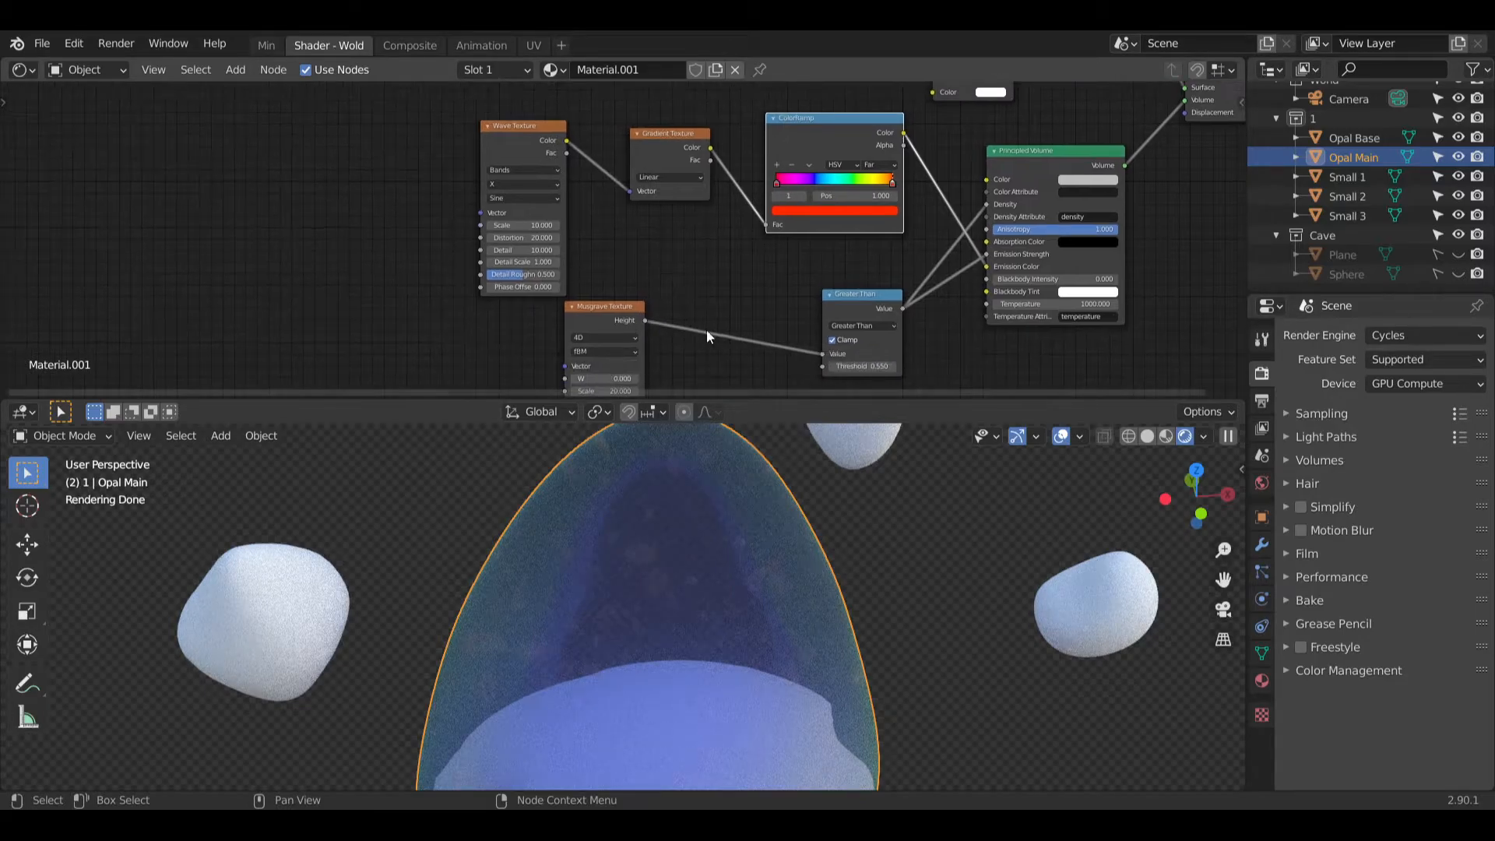
pyautogui.moveTo(823, 354); pyautogui.dragTo(701, 327)
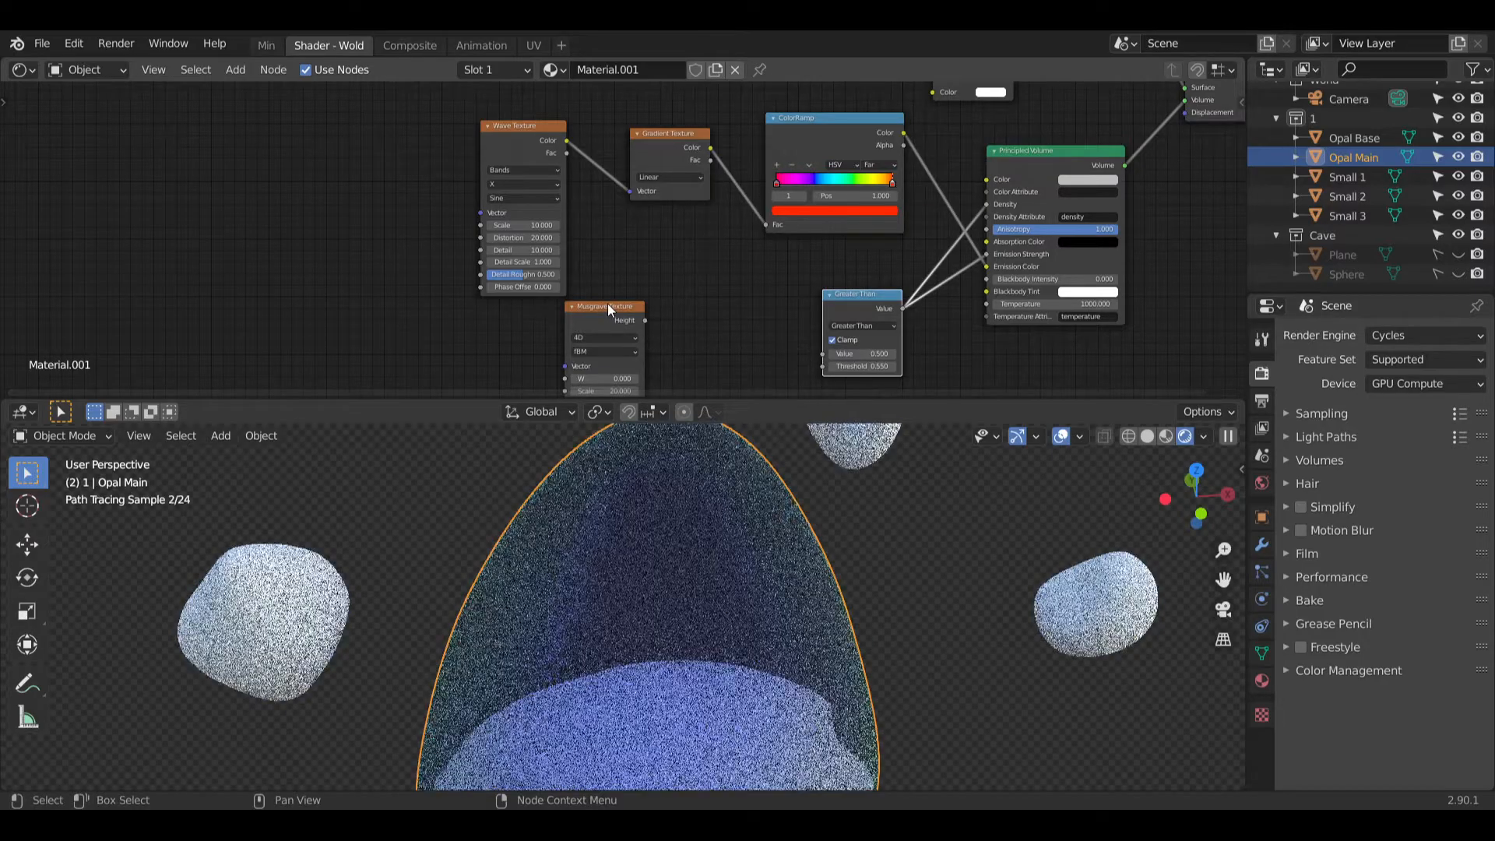
pyautogui.moveTo(607, 306); pyautogui.dragTo(309, 166)
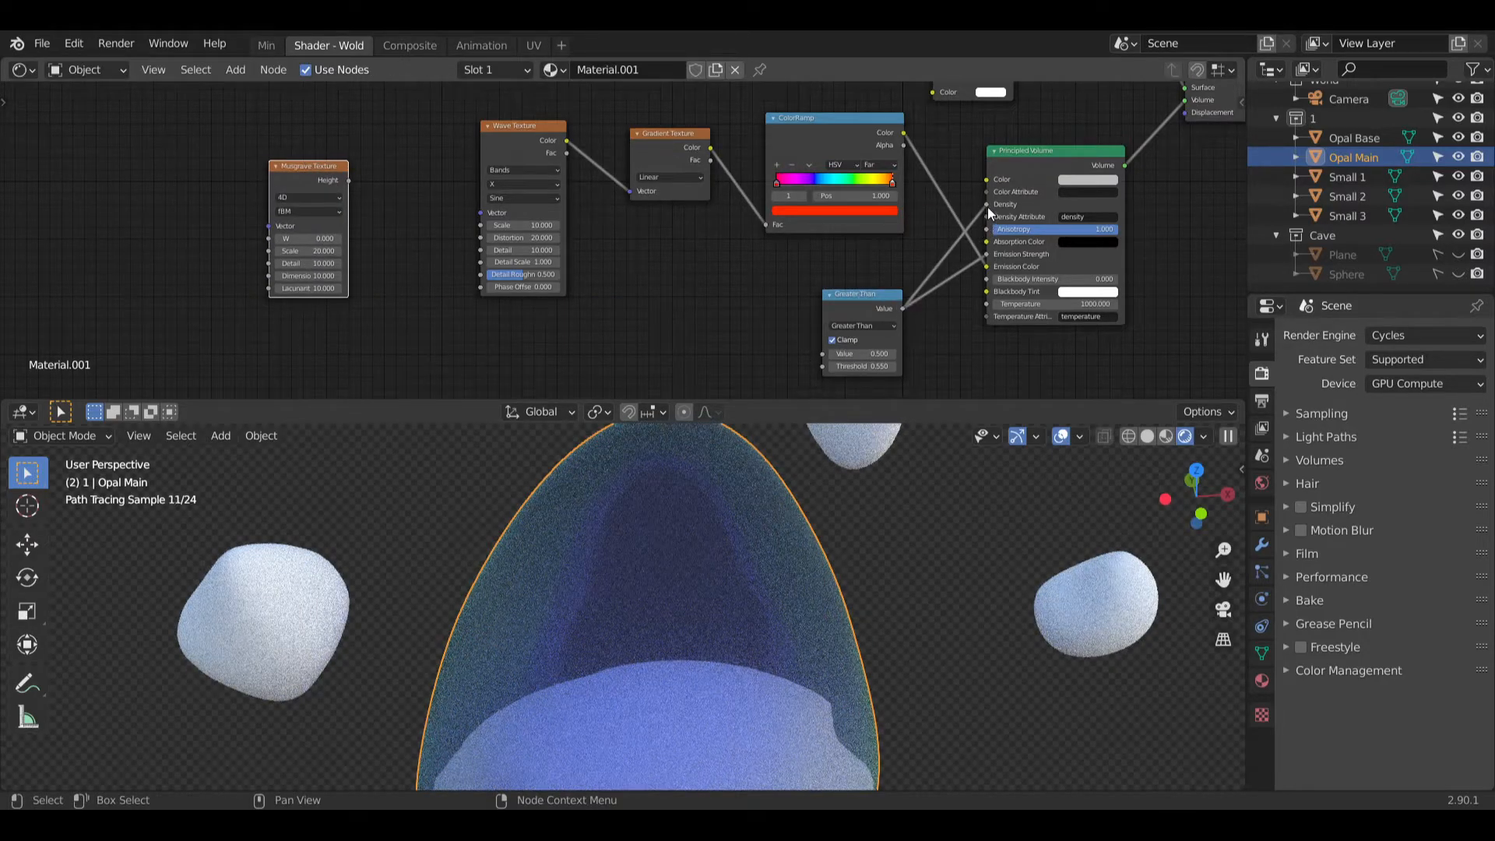
pyautogui.moveTo(987, 205); pyautogui.dragTo(424, 167)
# Step: Chain the Musgrave Texture through Greater Than into the Wave Texture's Vector, and link the rainbow ColorRamp's Color to the Transparent BSDF
pyautogui.scroll(2, 436, 218)
pyautogui.moveTo(289, 160); pyautogui.dragTo(344, 241)
pyautogui.moveTo(445, 161); pyautogui.dragTo(496, 210)
pyautogui.moveTo(786, 256); pyautogui.dragTo(666, 324, button='middle')
pyautogui.moveTo(908, 215); pyautogui.dragTo(946, 160)
# Step: Link Greater Than directly to the rainbow ColorRamp's Fac, bypassing the Wave and Gradient Textures, and move the Wave Texture lower
pyautogui.moveTo(510, 388); pyautogui.dragTo(578, 274, button='middle')
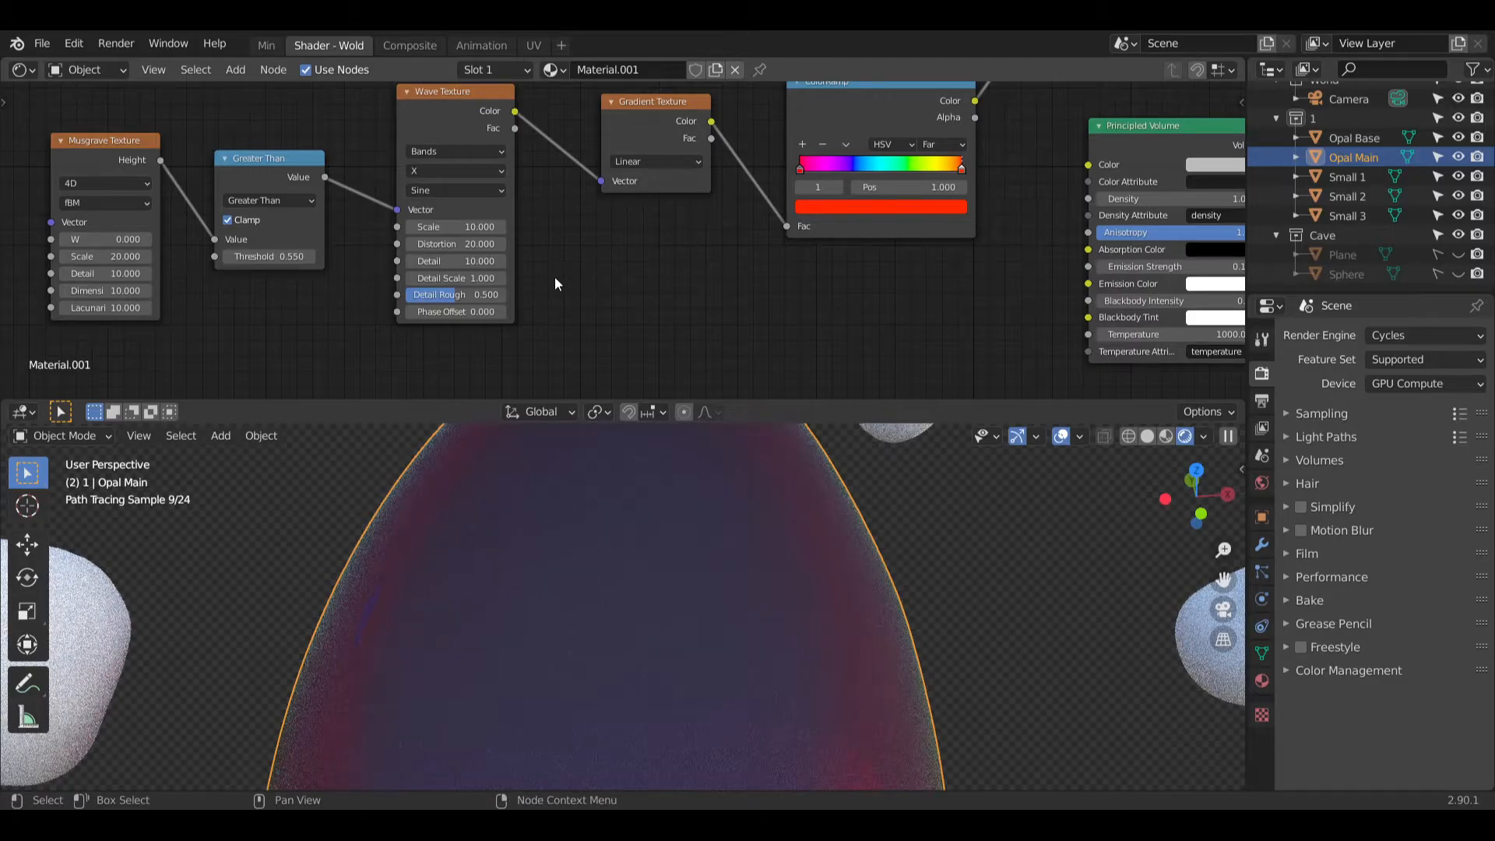
pyautogui.scroll(1, 459, 552)
pyautogui.scroll(1, 593, 291)
pyautogui.moveTo(593, 290); pyautogui.dragTo(644, 373, button='middle')
pyautogui.moveTo(517, 163); pyautogui.dragTo(547, 264)
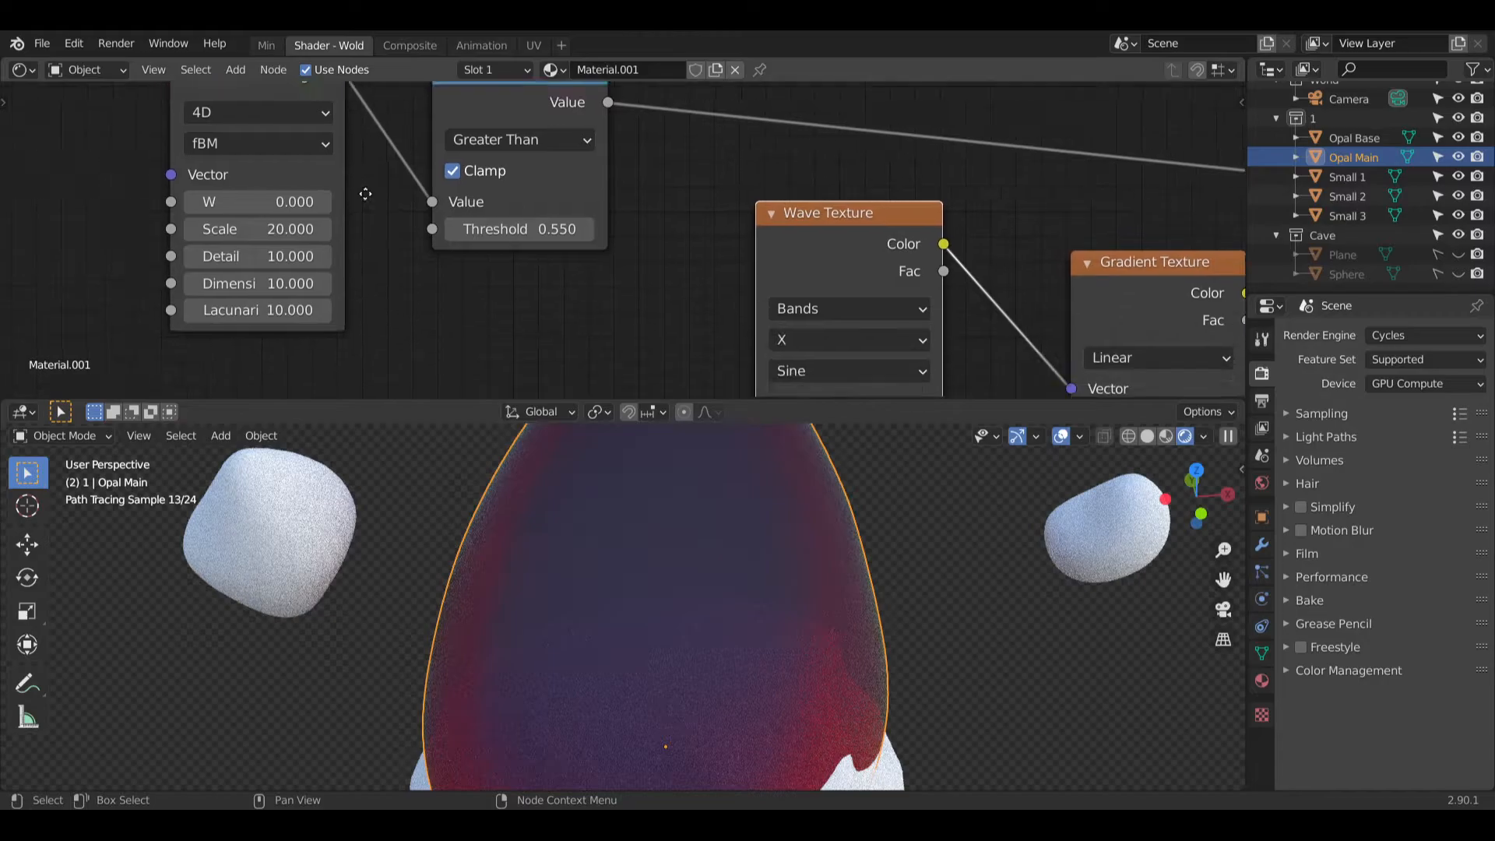
# Step: Set the Musgrave Texture's Scale to 10
pyautogui.click(299, 198)
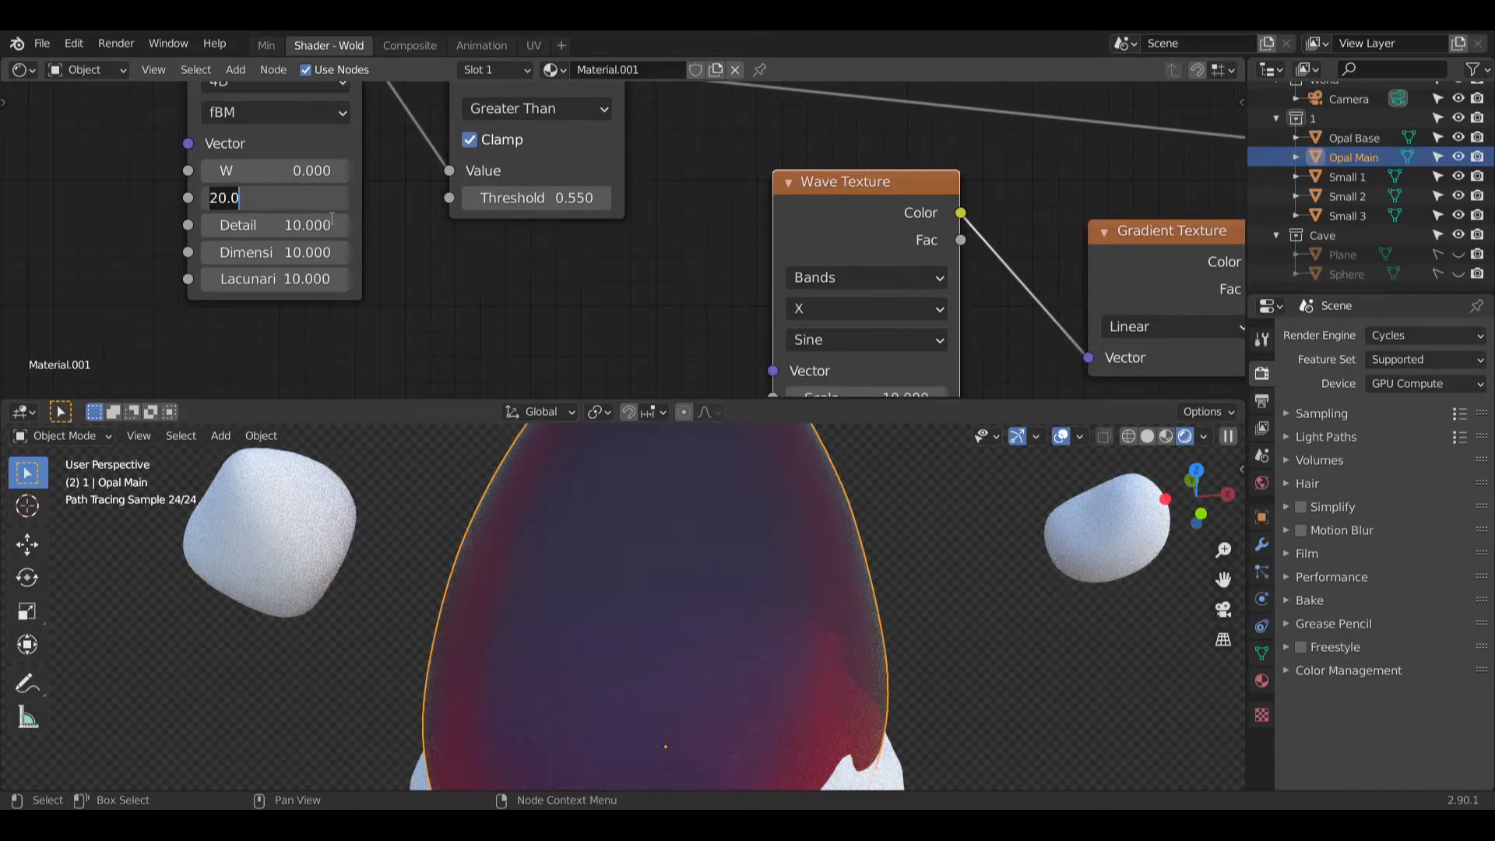
pyautogui.write('10')
pyautogui.press('Return')
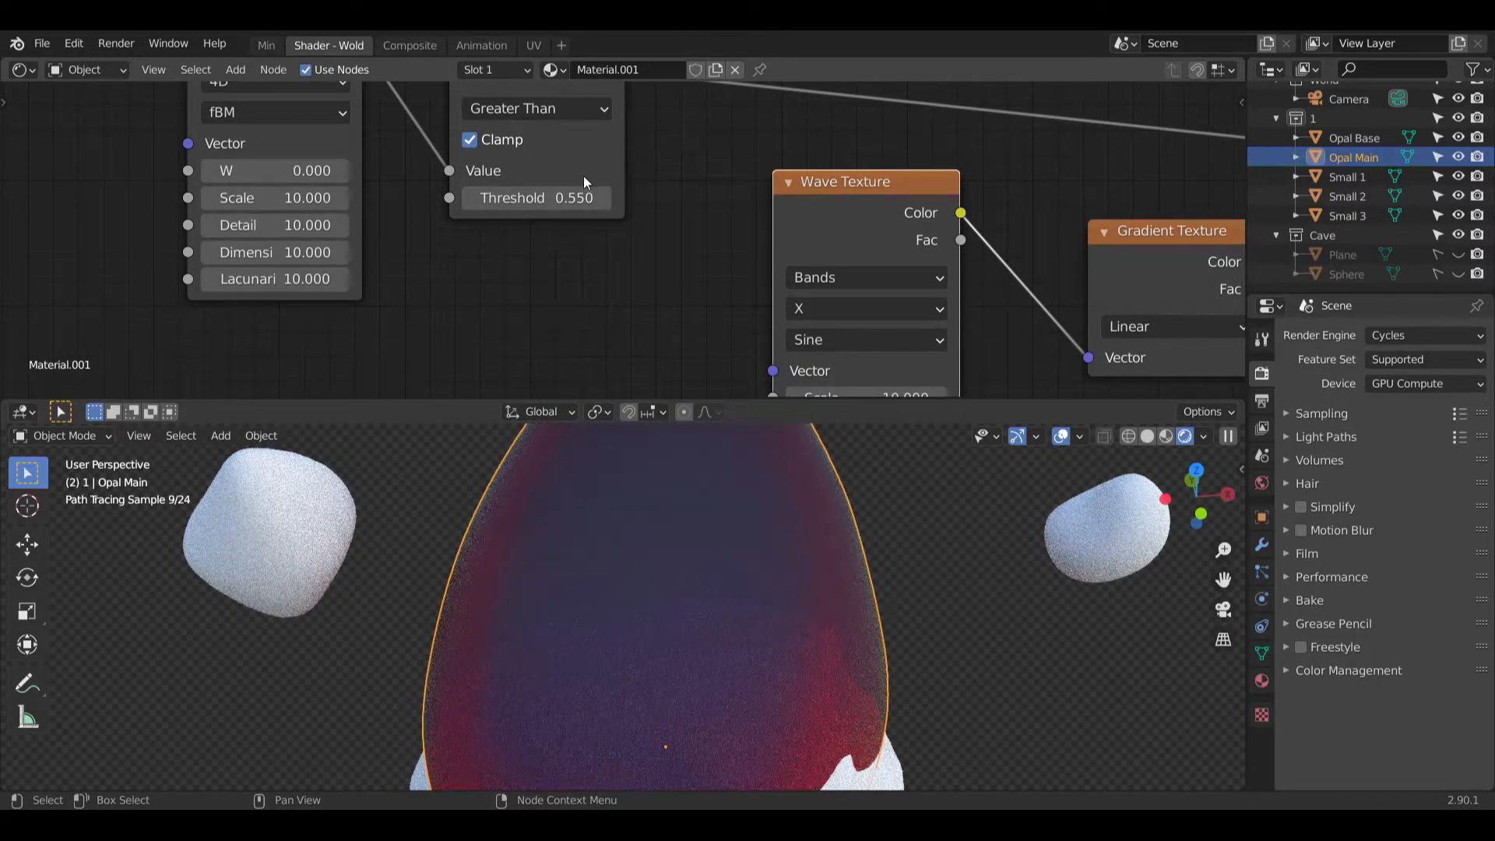
pyautogui.moveTo(582, 176); pyautogui.dragTo(468, 276, button='middle')
pyautogui.click(448, 303)
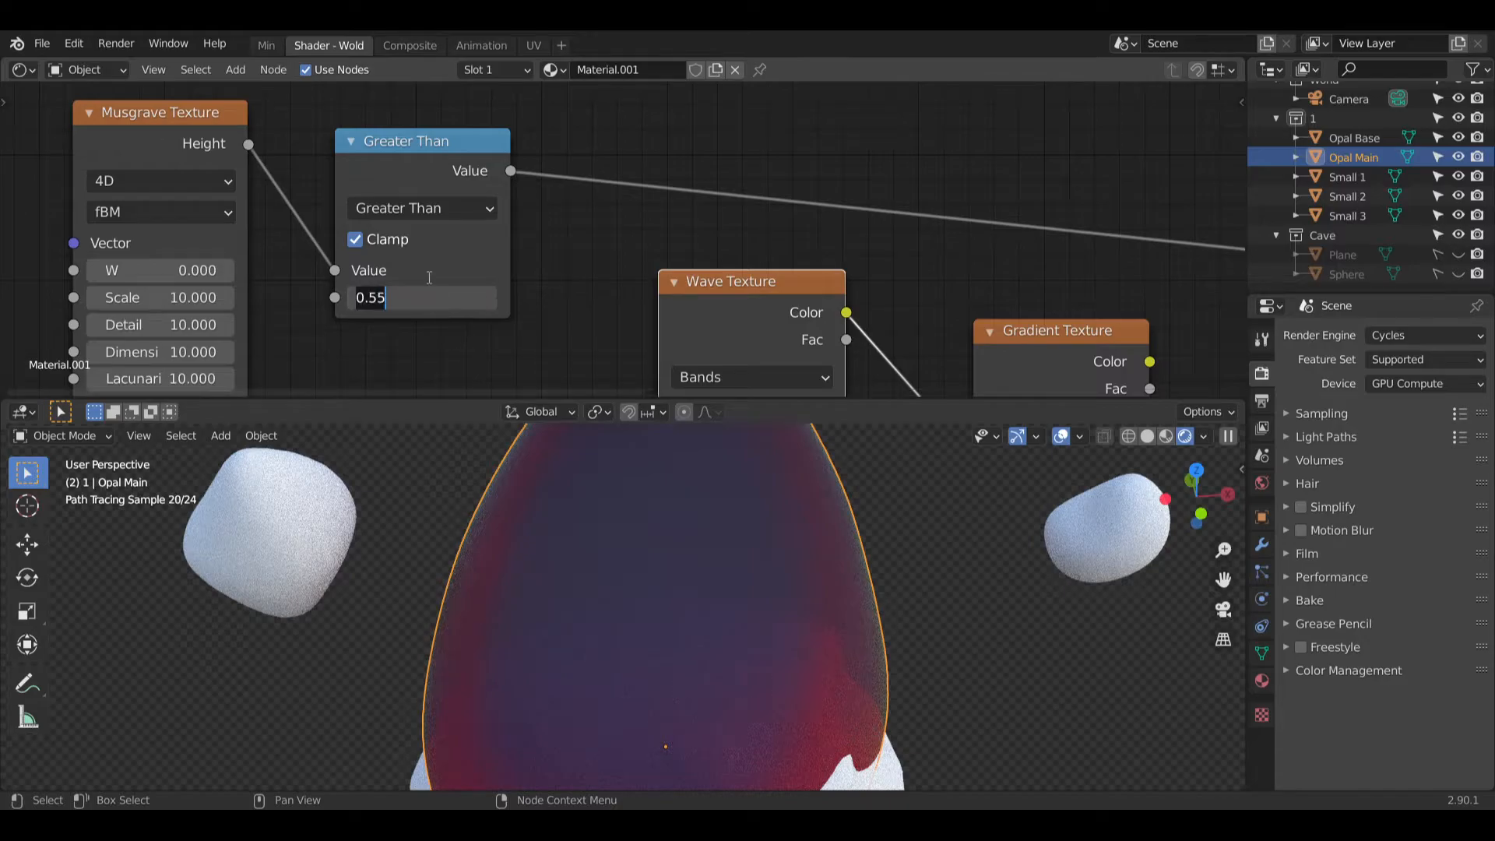
pyautogui.press('Return')
pyautogui.scroll(-5, 961, 140)
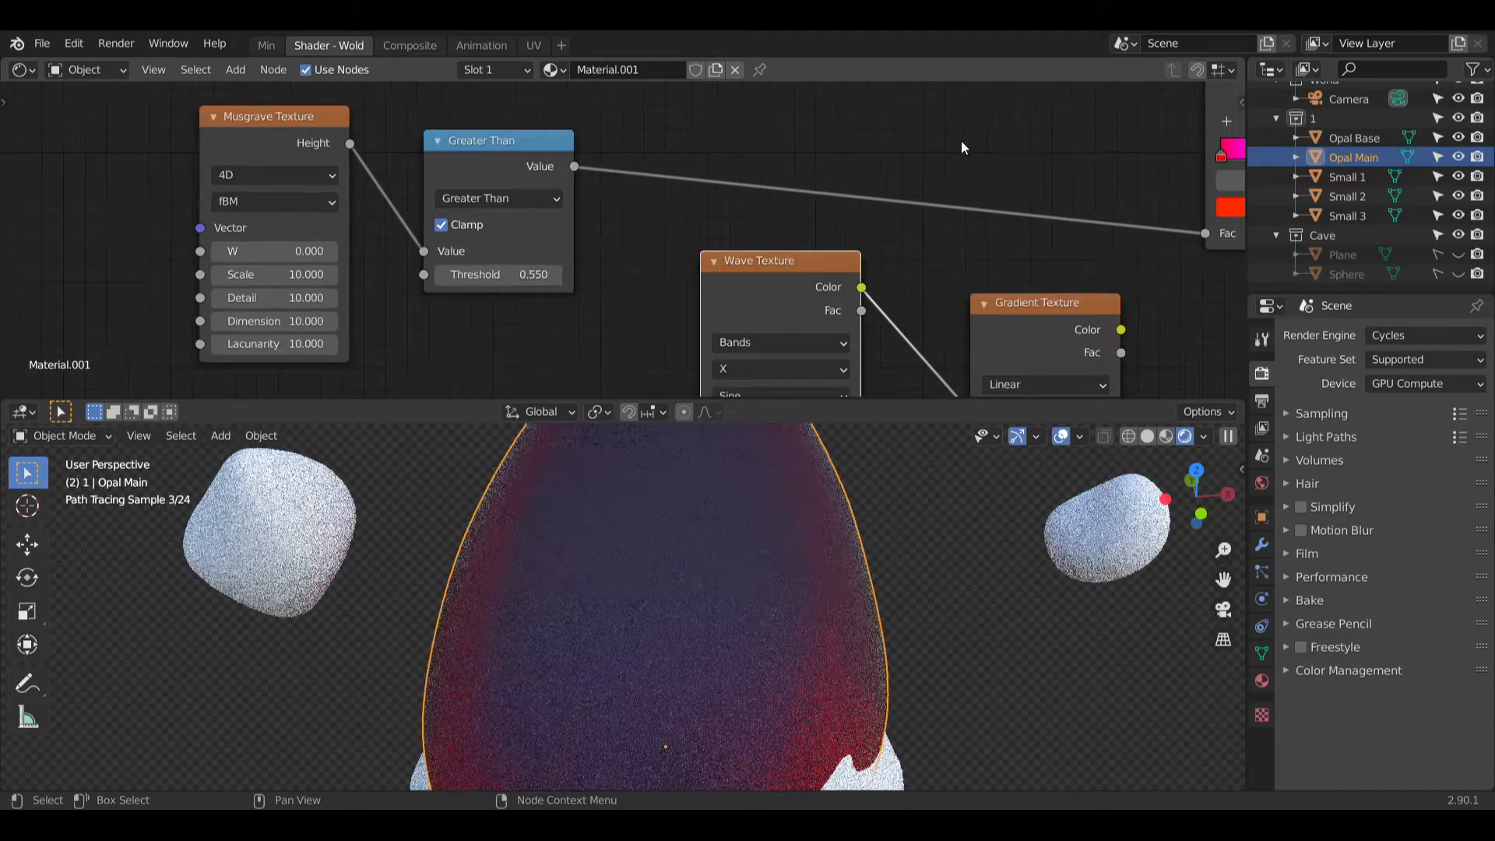
# Step: Feed the Transparent BSDF's Color from the rainbow ColorRamp's Alpha output and inspect the opal in the rendered viewport
pyautogui.moveTo(1021, 134); pyautogui.dragTo(600, 188, button='middle')
pyautogui.moveTo(815, 117); pyautogui.dragTo(712, 111)
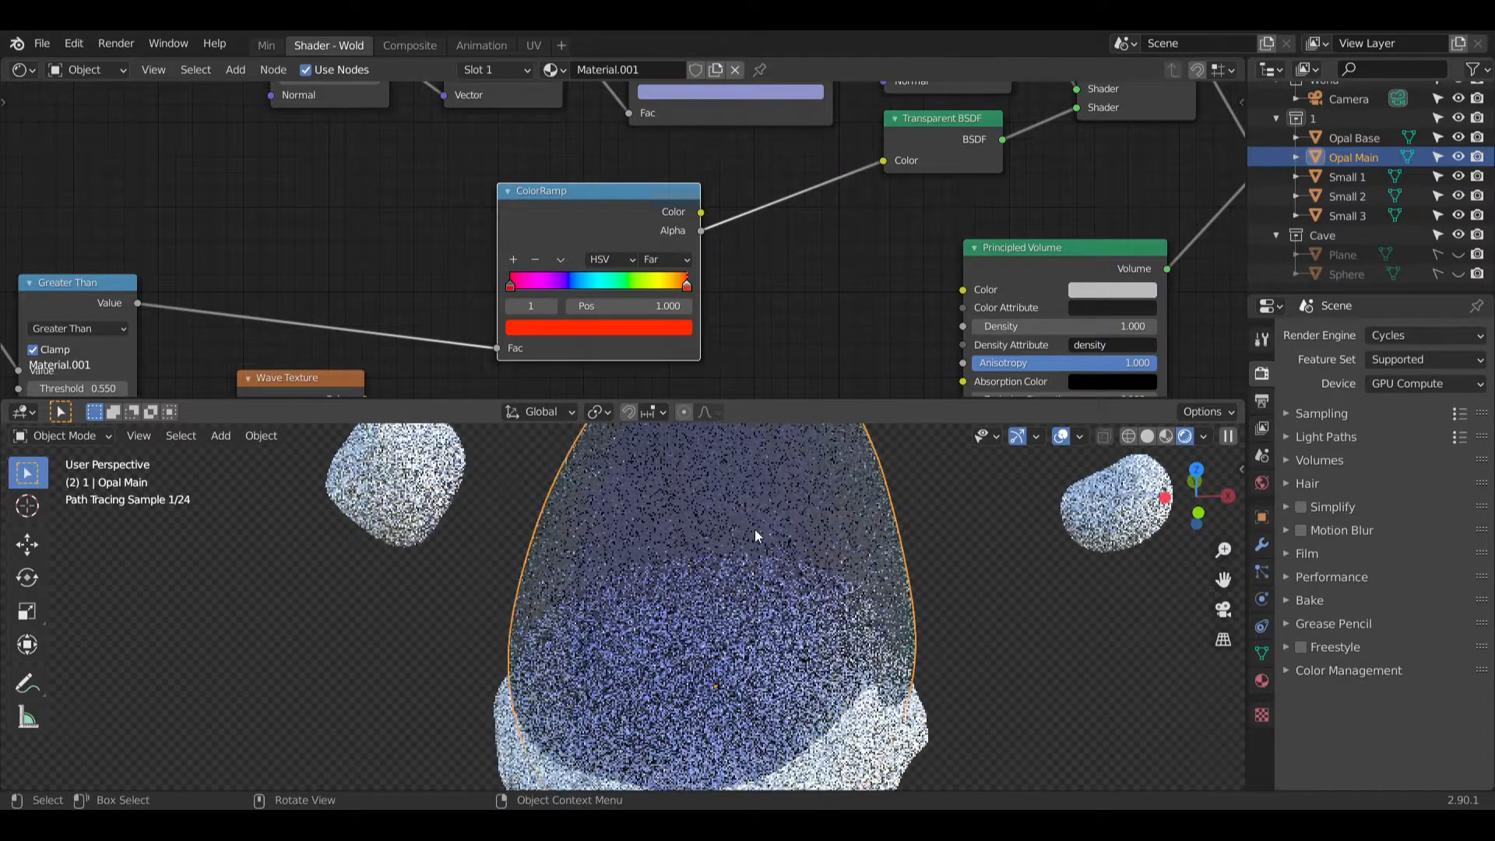
pyautogui.scroll(-3, 749, 530)
pyautogui.keyDown('shift'); pyautogui.moveTo(745, 507); pyautogui.dragTo(1027, 515, button='middle'); pyautogui.keyUp('shift')
pyautogui.moveTo(398, 238); pyautogui.dragTo(681, 199, button='middle')
pyautogui.moveTo(638, 192); pyautogui.dragTo(544, 194, button='middle')
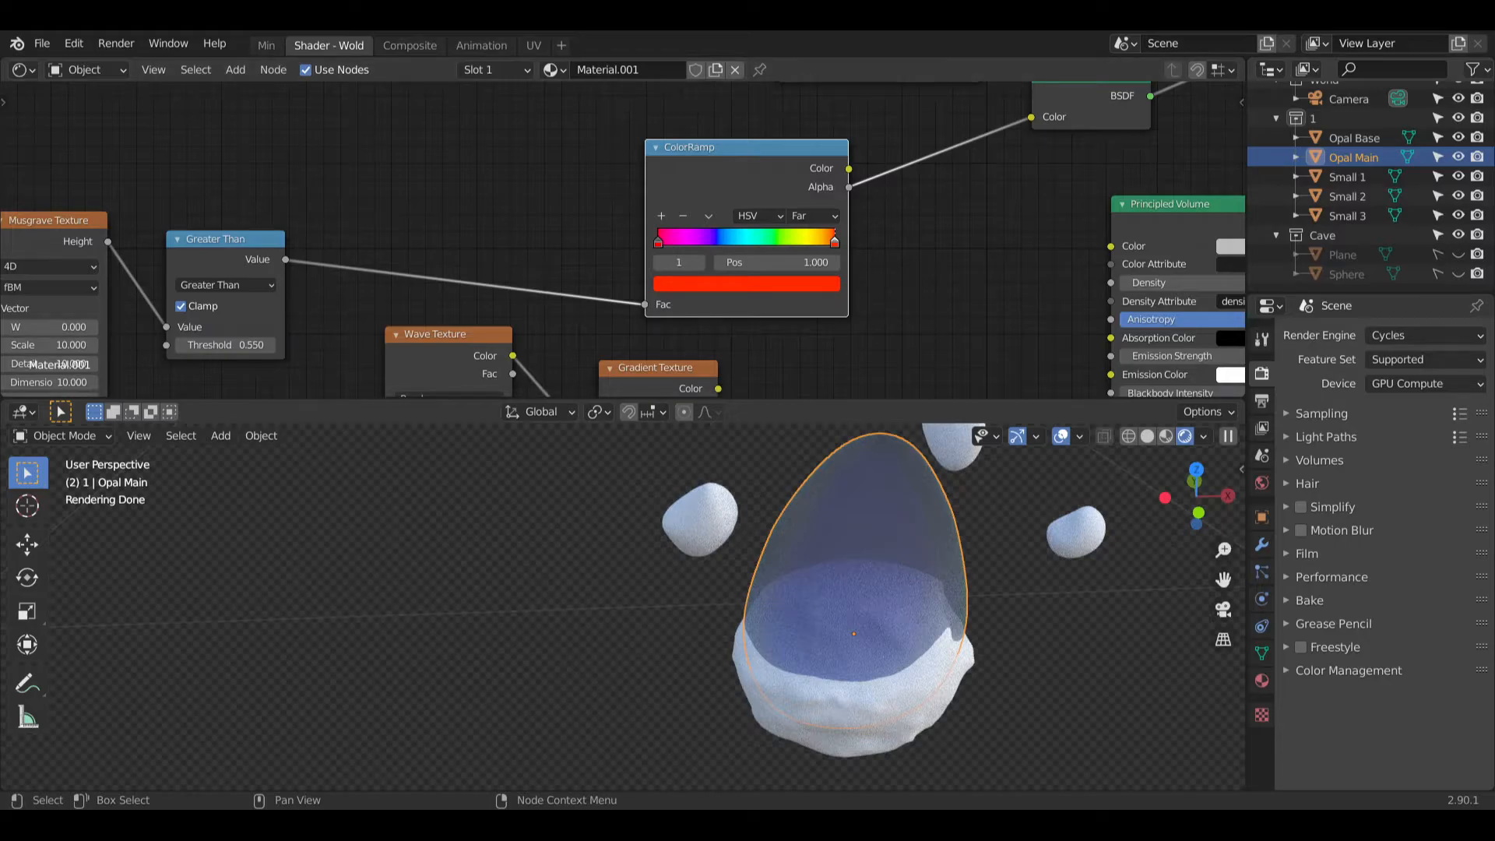
pyautogui.moveTo(437, 193); pyautogui.dragTo(773, 138, button='middle')
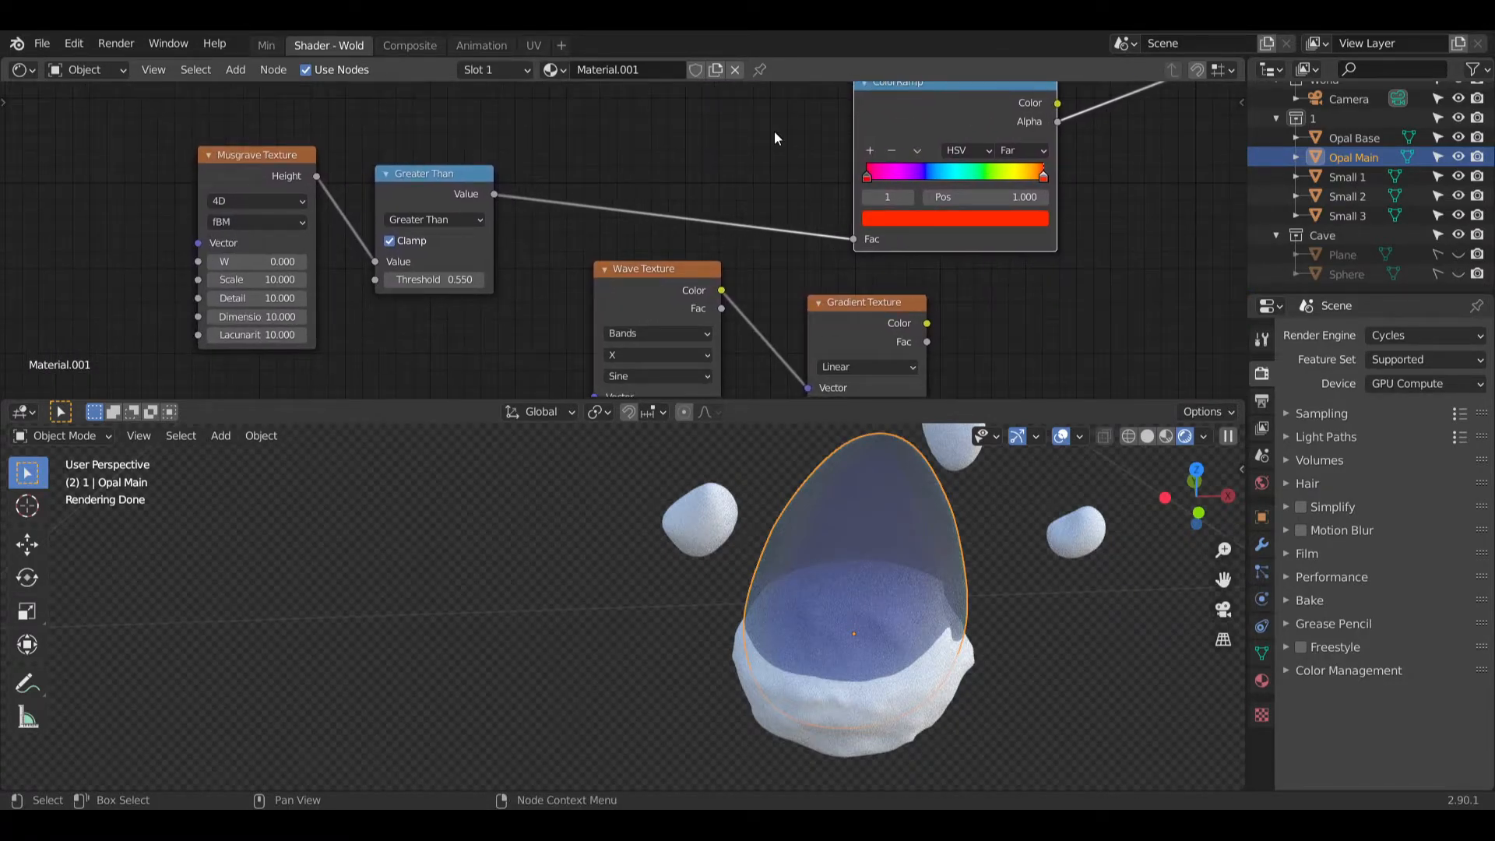
pyautogui.moveTo(973, 563); pyautogui.dragTo(992, 564, button='middle')
pyautogui.keyDown('shift'); pyautogui.moveTo(992, 564); pyautogui.dragTo(839, 554, button='middle'); pyautogui.keyUp('shift')
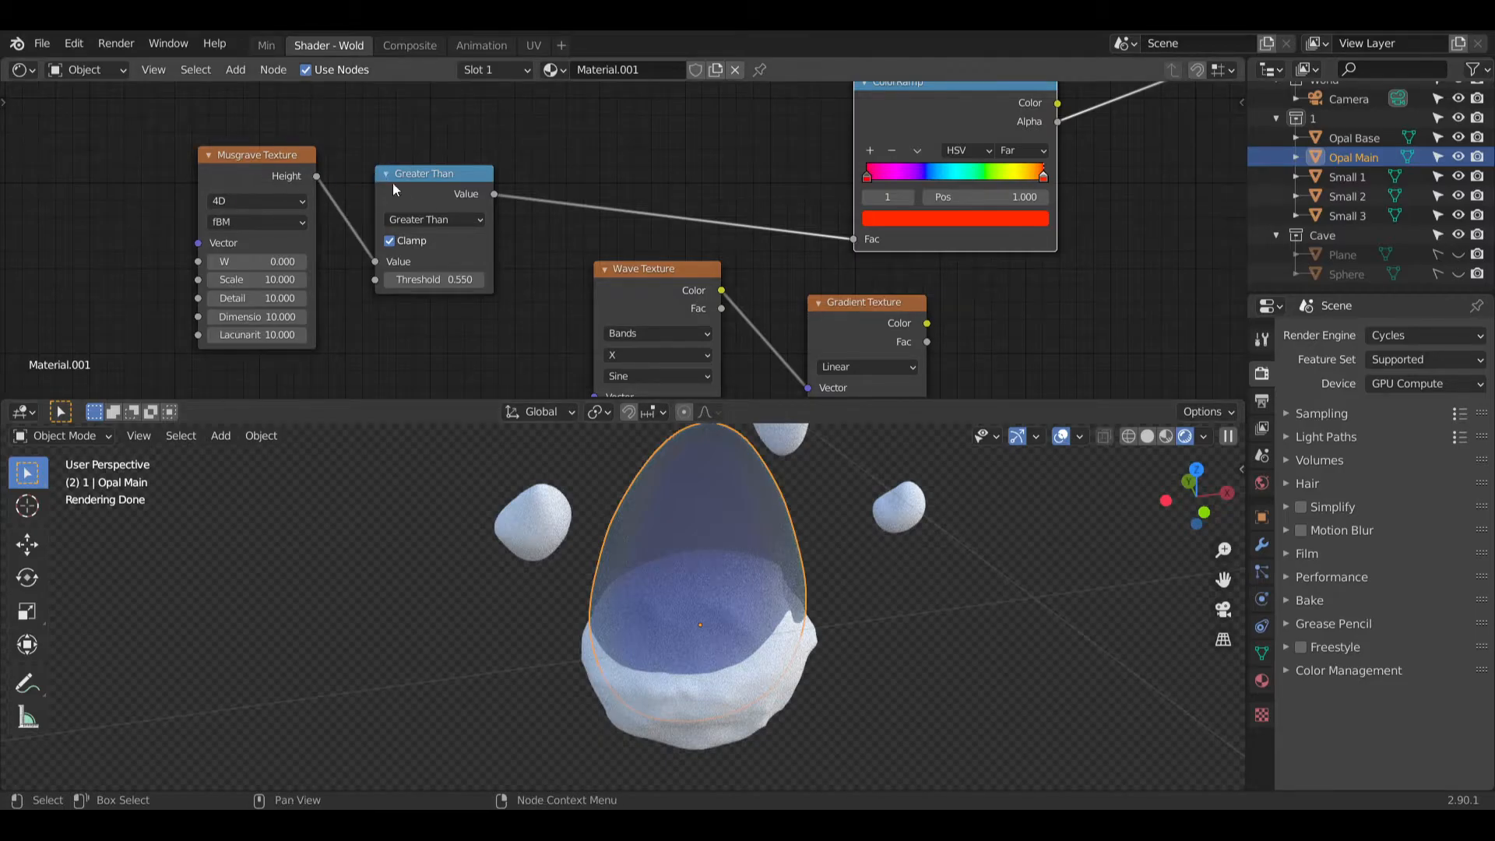
# Step: Reposition the rainbow ColorRamp and Greater Than nodes, and link the Musgrave Texture's Height directly to the Transparent BSDF's Color
pyautogui.moveTo(721, 151); pyautogui.dragTo(639, 229, button='middle')
pyautogui.moveTo(900, 167); pyautogui.dragTo(932, 206)
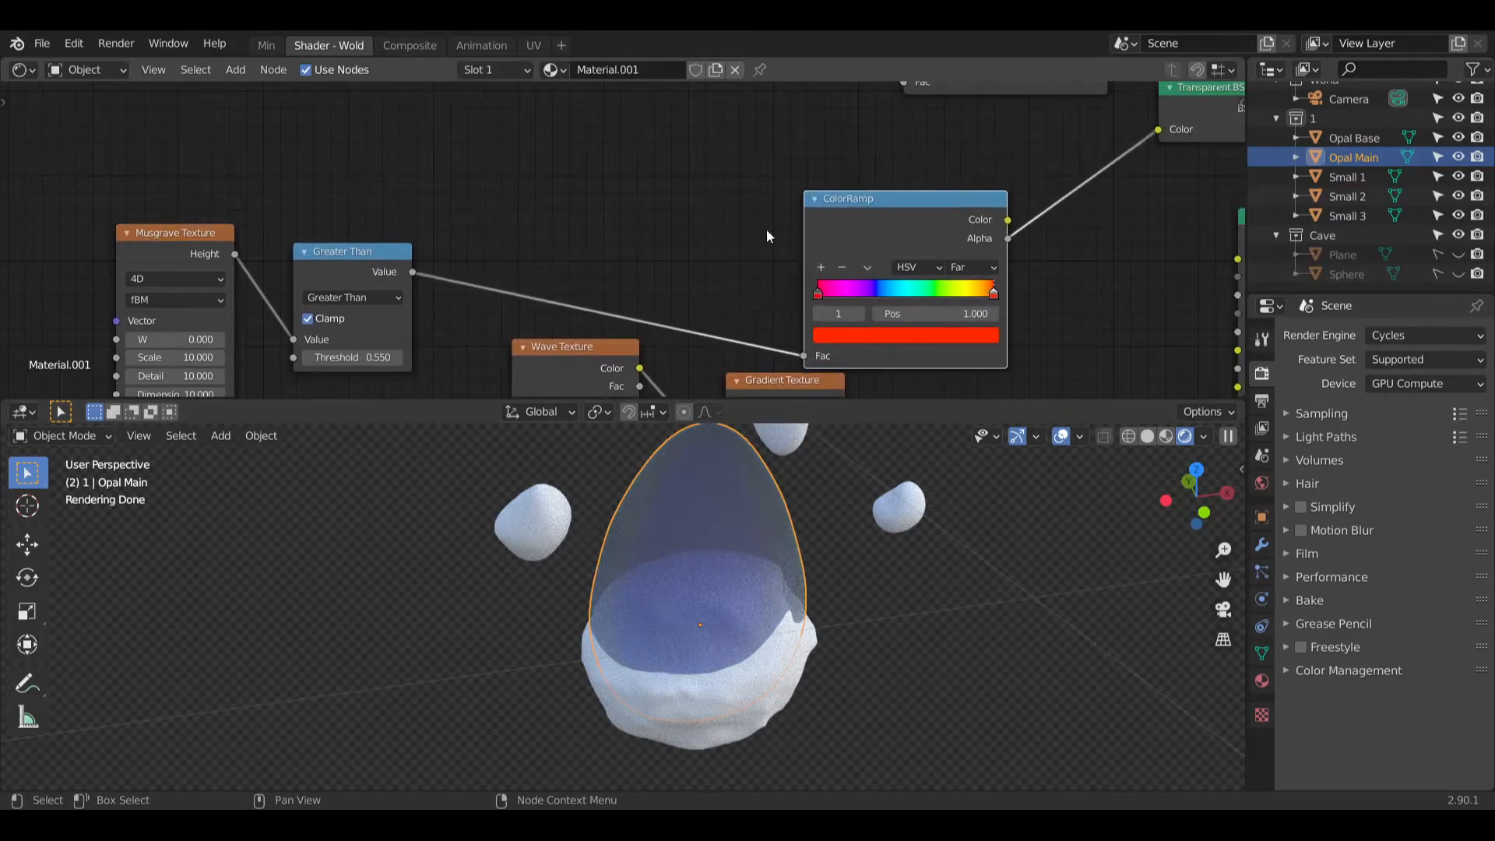
pyautogui.moveTo(374, 259); pyautogui.dragTo(470, 273)
pyautogui.moveTo(234, 253); pyautogui.dragTo(1157, 129)
# Step: Try a Scale of 20 on the Musgrave Texture driving the Transparent BSDF
pyautogui.moveTo(896, 296); pyautogui.dragTo(952, 249, button='middle')
pyautogui.scroll(3, 702, 562)
pyautogui.moveTo(690, 246); pyautogui.dragTo(731, 223, button='middle')
pyautogui.moveTo(438, 308); pyautogui.dragTo(561, 264, button='middle')
pyautogui.scroll(4, 506, 271)
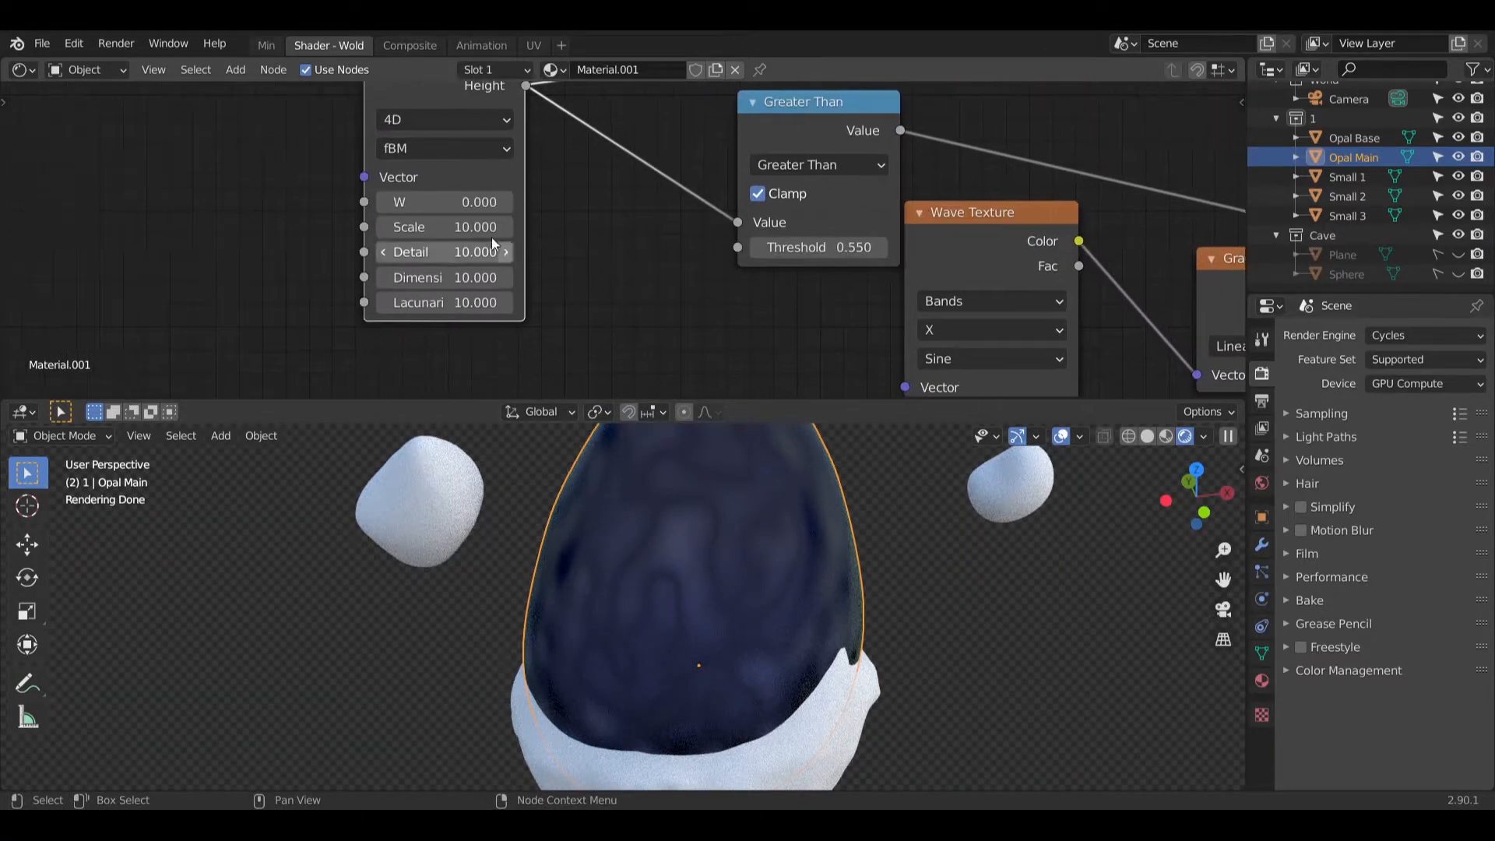
pyautogui.click(480, 231)
pyautogui.write('20')
pyautogui.press('Return')
# Step: Set the Musgrave Texture's Scale to 30 and its Dimension to 1
pyautogui.scroll(2, 646, 561)
pyautogui.click(478, 232)
pyautogui.write('30')
pyautogui.press('Return')
pyautogui.click(399, 284)
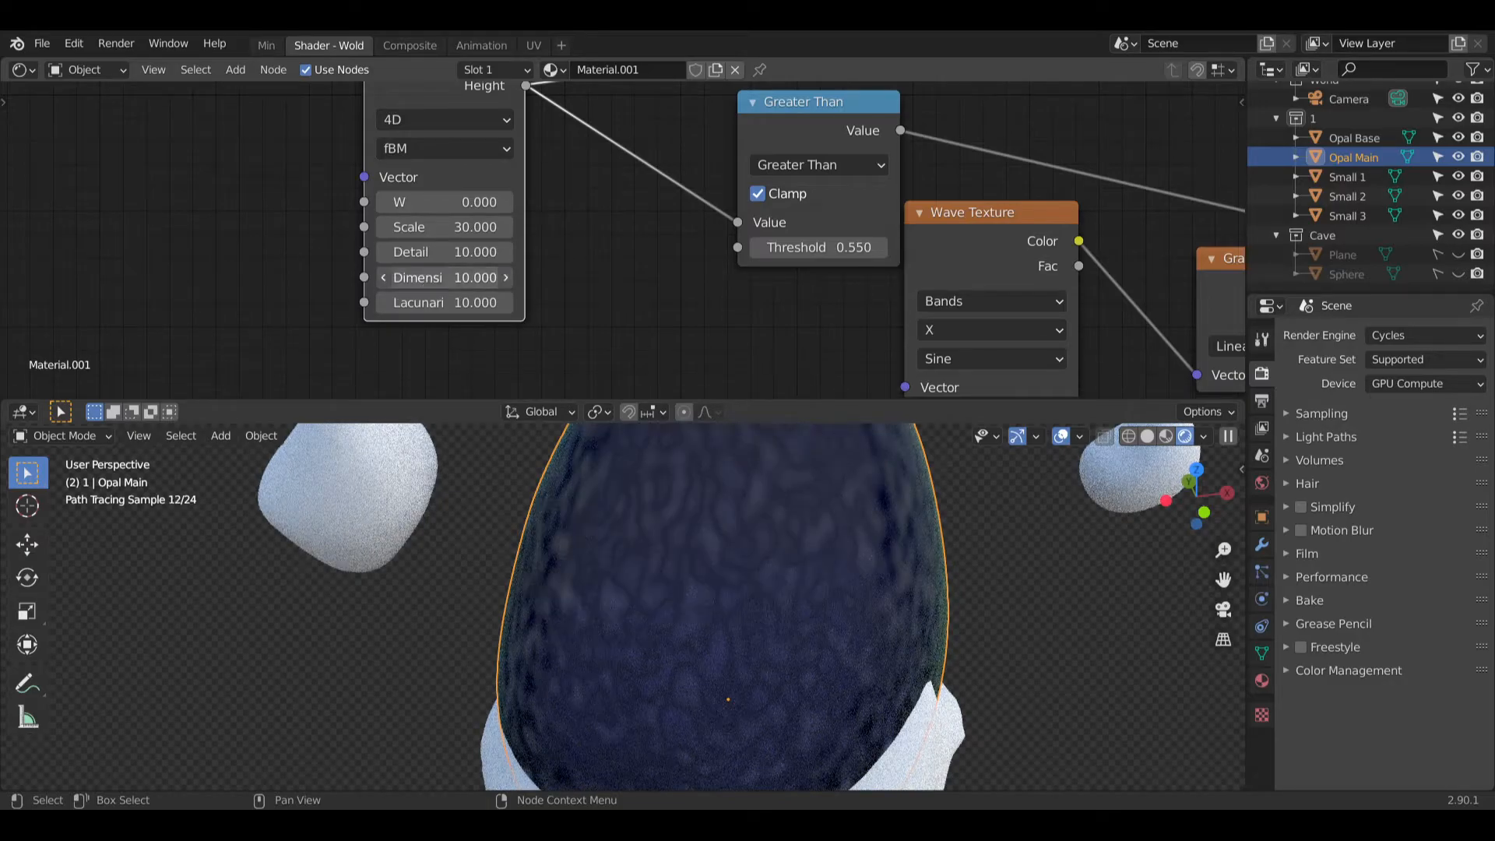
pyautogui.write('1')
pyautogui.press('Return')
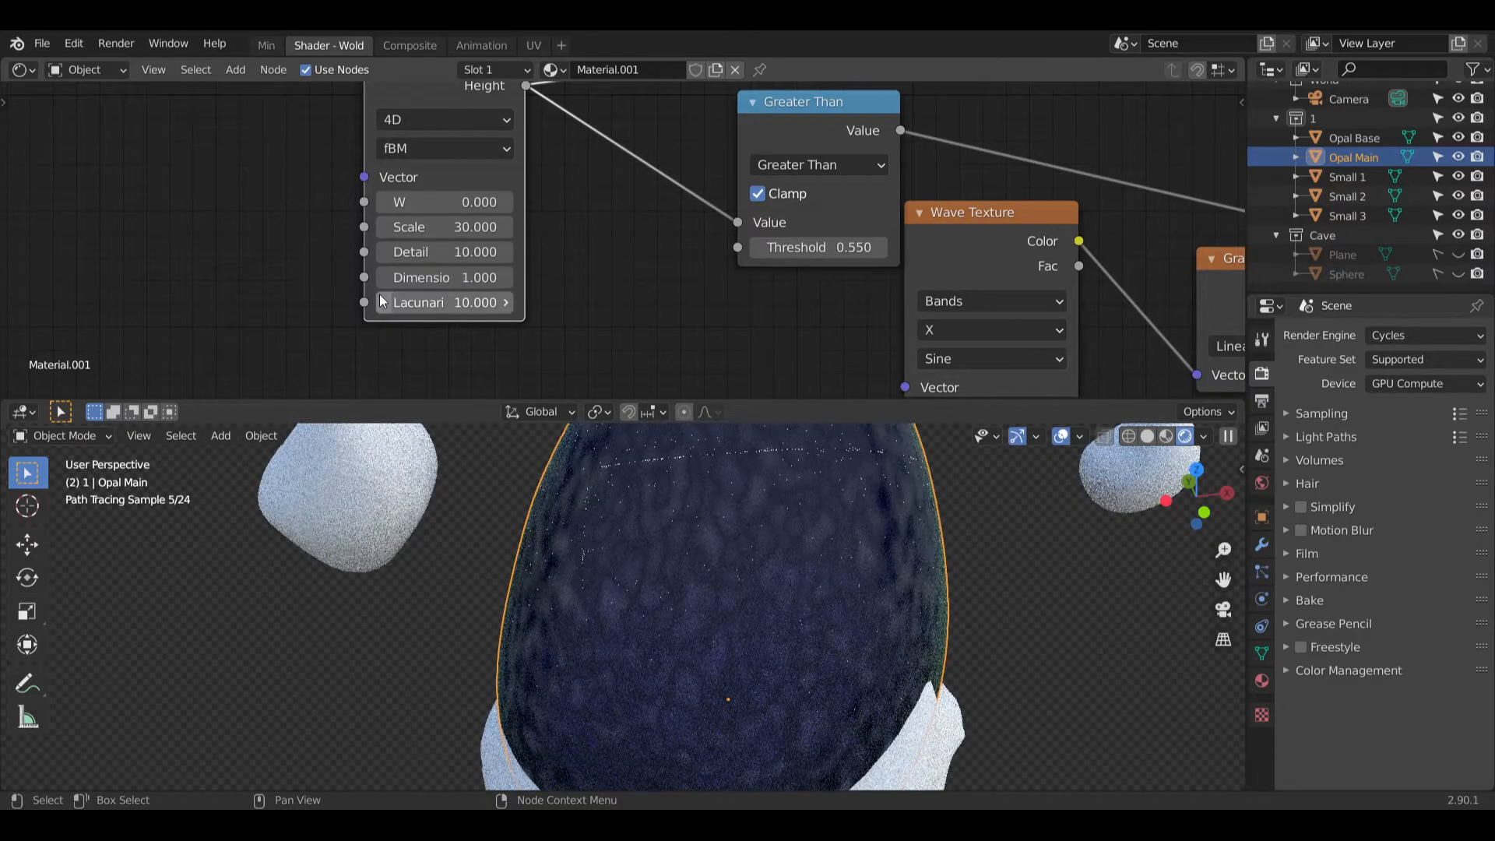
# Step: Link the Greater Than Value output to the Transparent BSDF's Color in place of the Musgrave Height, and move Greater Than higher
pyautogui.moveTo(767, 549); pyautogui.dragTo(638, 587, button='middle')
pyautogui.scroll(-5, 701, 249)
pyautogui.moveTo(934, 171); pyautogui.dragTo(671, 275, button='middle')
pyautogui.moveTo(574, 267); pyautogui.dragTo(1184, 124)
pyautogui.moveTo(830, 257); pyautogui.dragTo(876, 228, button='middle')
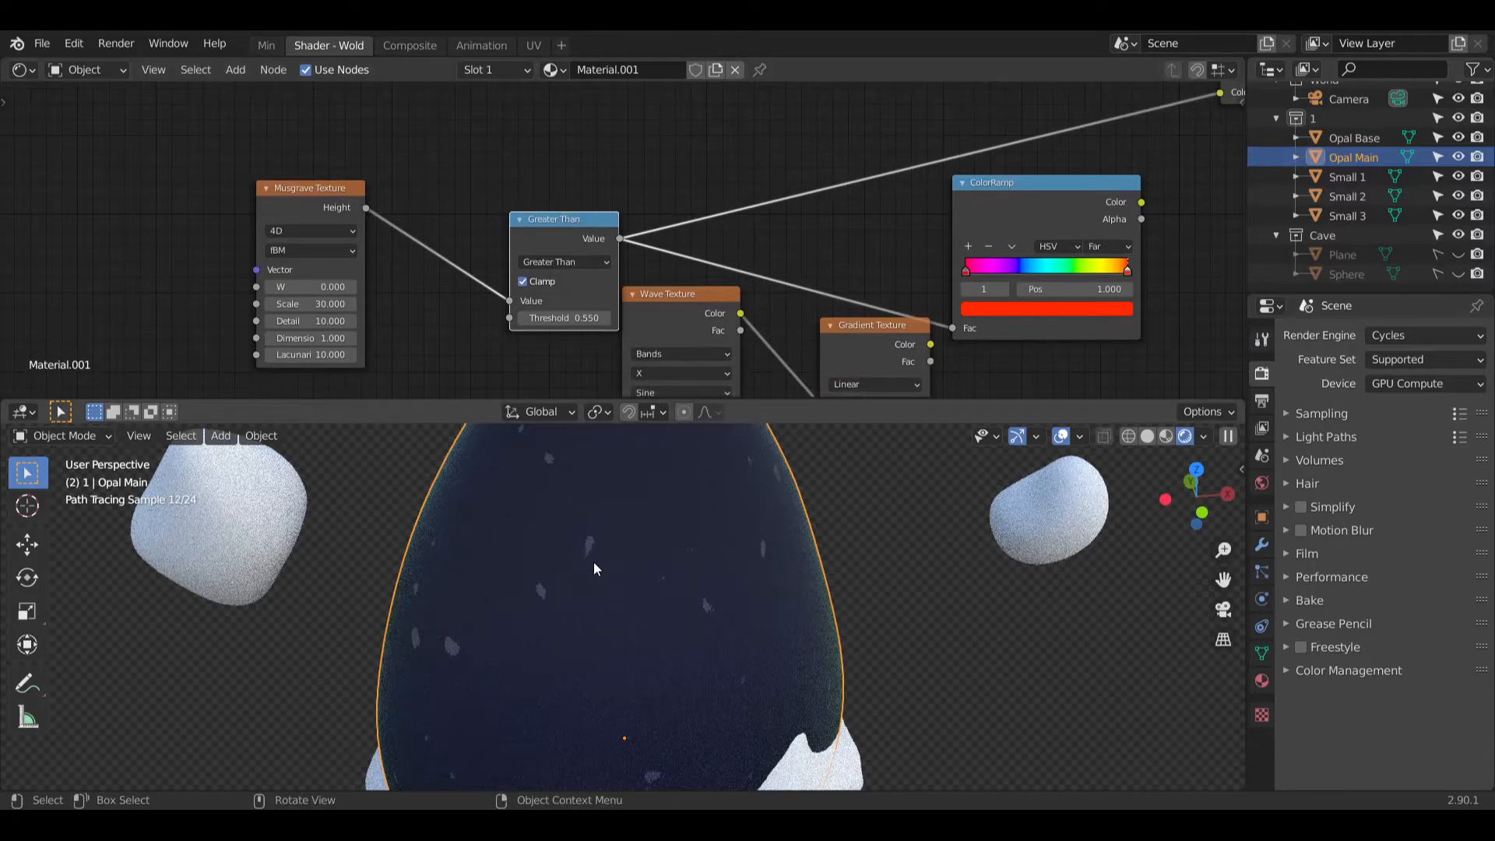
pyautogui.moveTo(576, 233); pyautogui.dragTo(544, 161)
# Step: Set the Musgrave Texture's Dimension to 2
pyautogui.moveTo(702, 205); pyautogui.dragTo(777, 201, button='middle')
pyautogui.scroll(4, 440, 338)
pyautogui.moveTo(511, 304); pyautogui.dragTo(625, 239, button='middle')
pyautogui.scroll(3, 625, 239)
pyautogui.click(448, 276)
pyautogui.write('2')
pyautogui.press('Return')
# Step: Try Threshold values of 0.5 and 0.4 on the Greater Than node
pyautogui.moveTo(745, 194); pyautogui.dragTo(673, 236, button='middle')
pyautogui.click(734, 173)
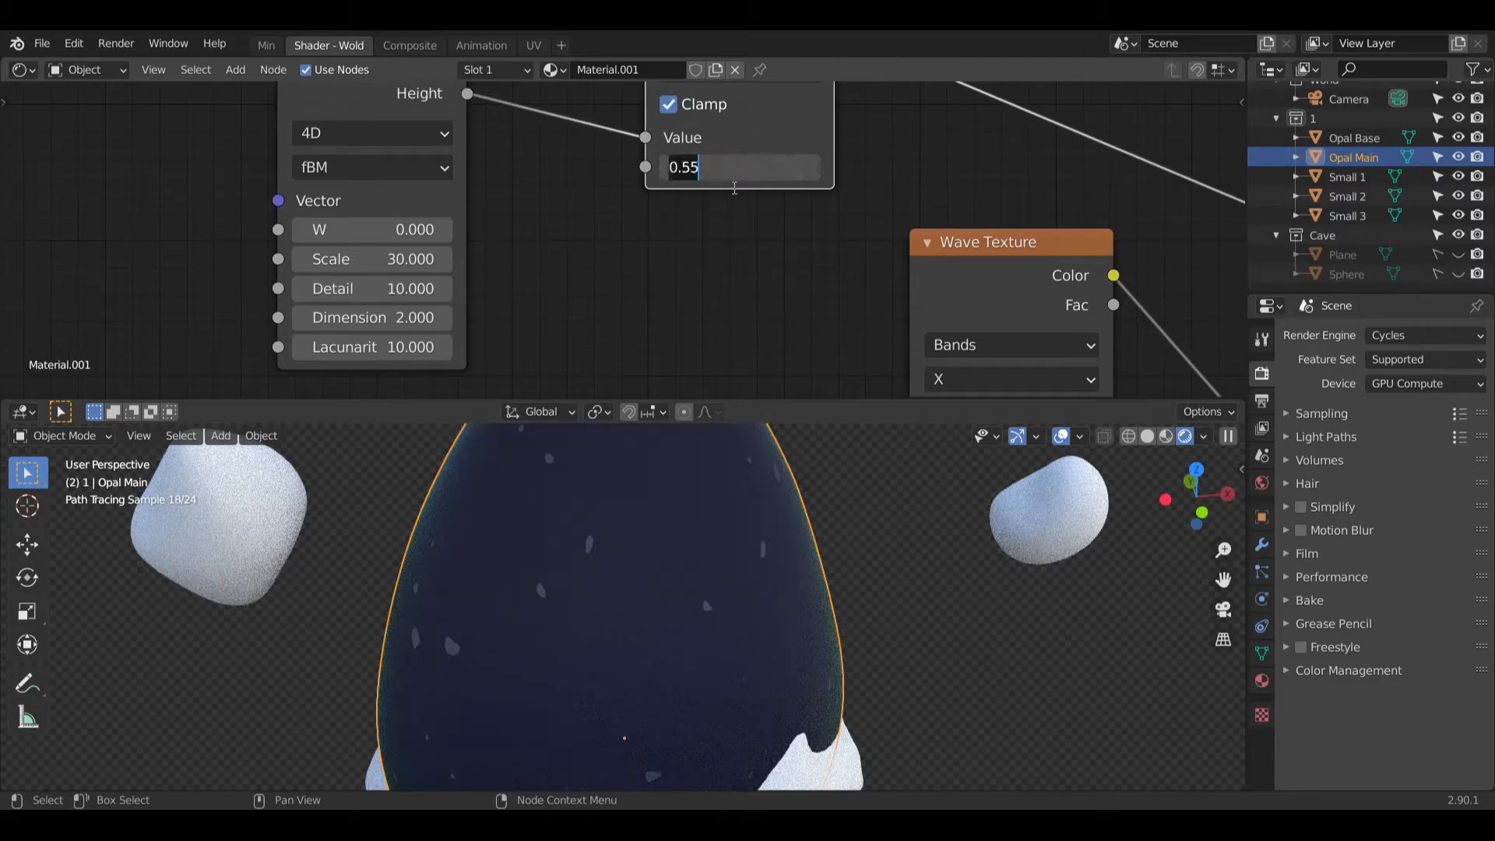
pyautogui.write('.5')
pyautogui.press('Return')
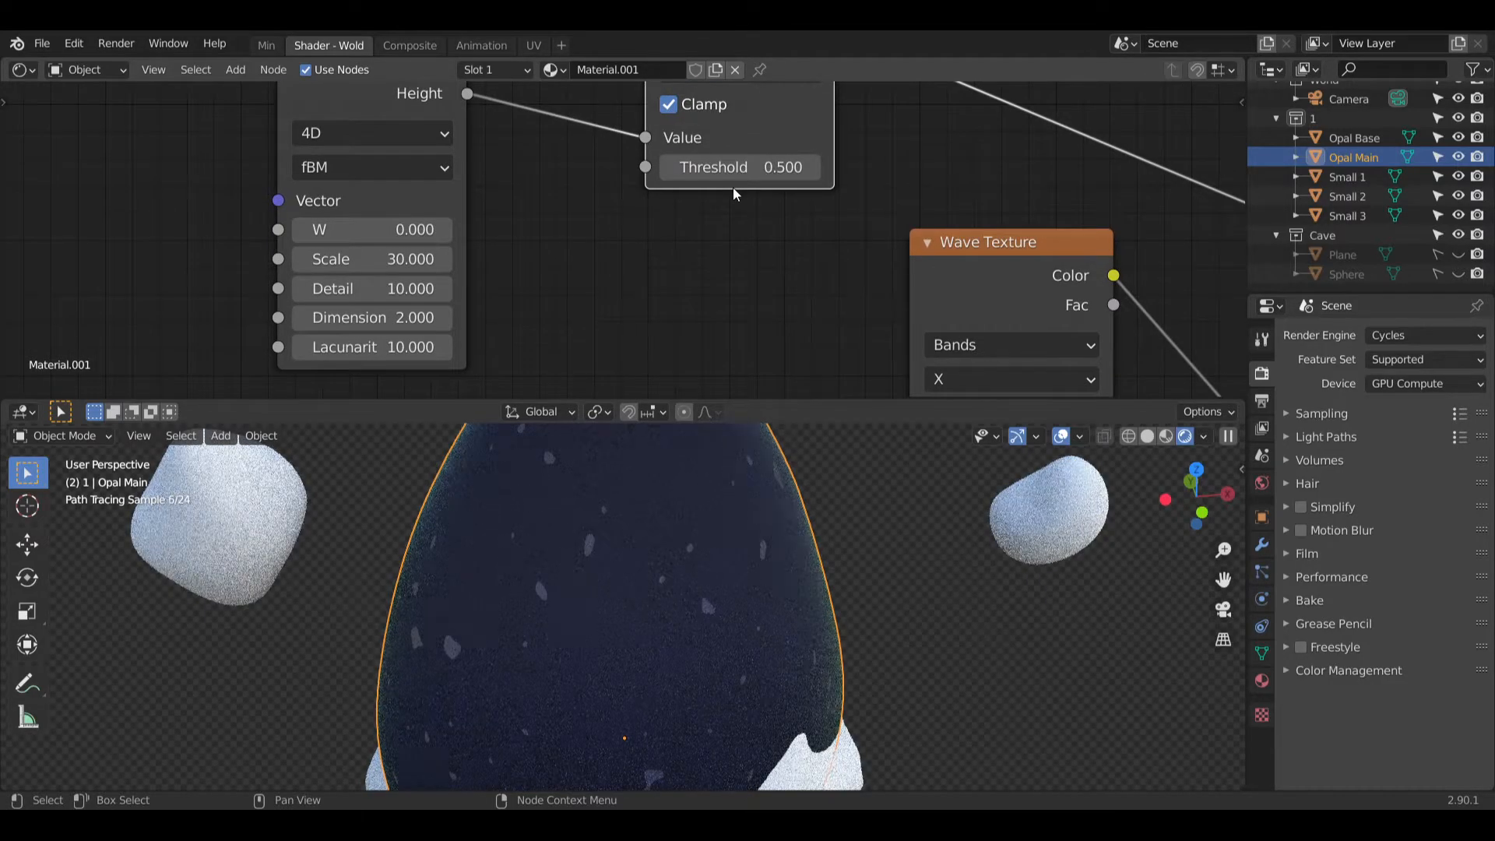
pyautogui.click(769, 167)
pyautogui.write('.4')
pyautogui.press('Return')
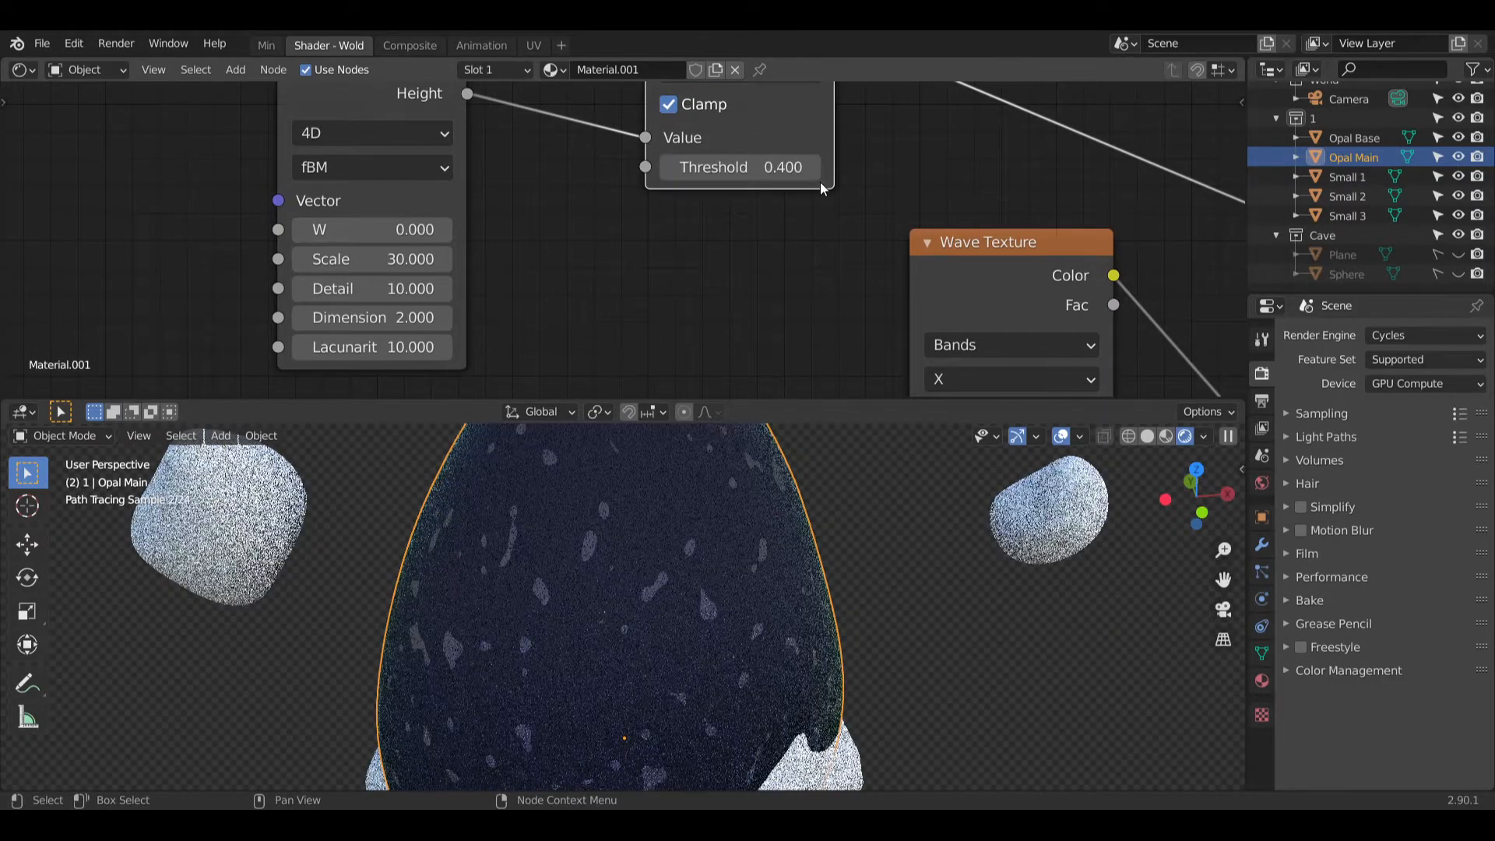
# Step: Set the Greater Than Threshold to 0.45 and check the flecks over the whole opal
pyautogui.click(778, 167)
pyautogui.write('.45')
pyautogui.press('Return')
pyautogui.moveTo(582, 563); pyautogui.dragTo(592, 564, button='middle')
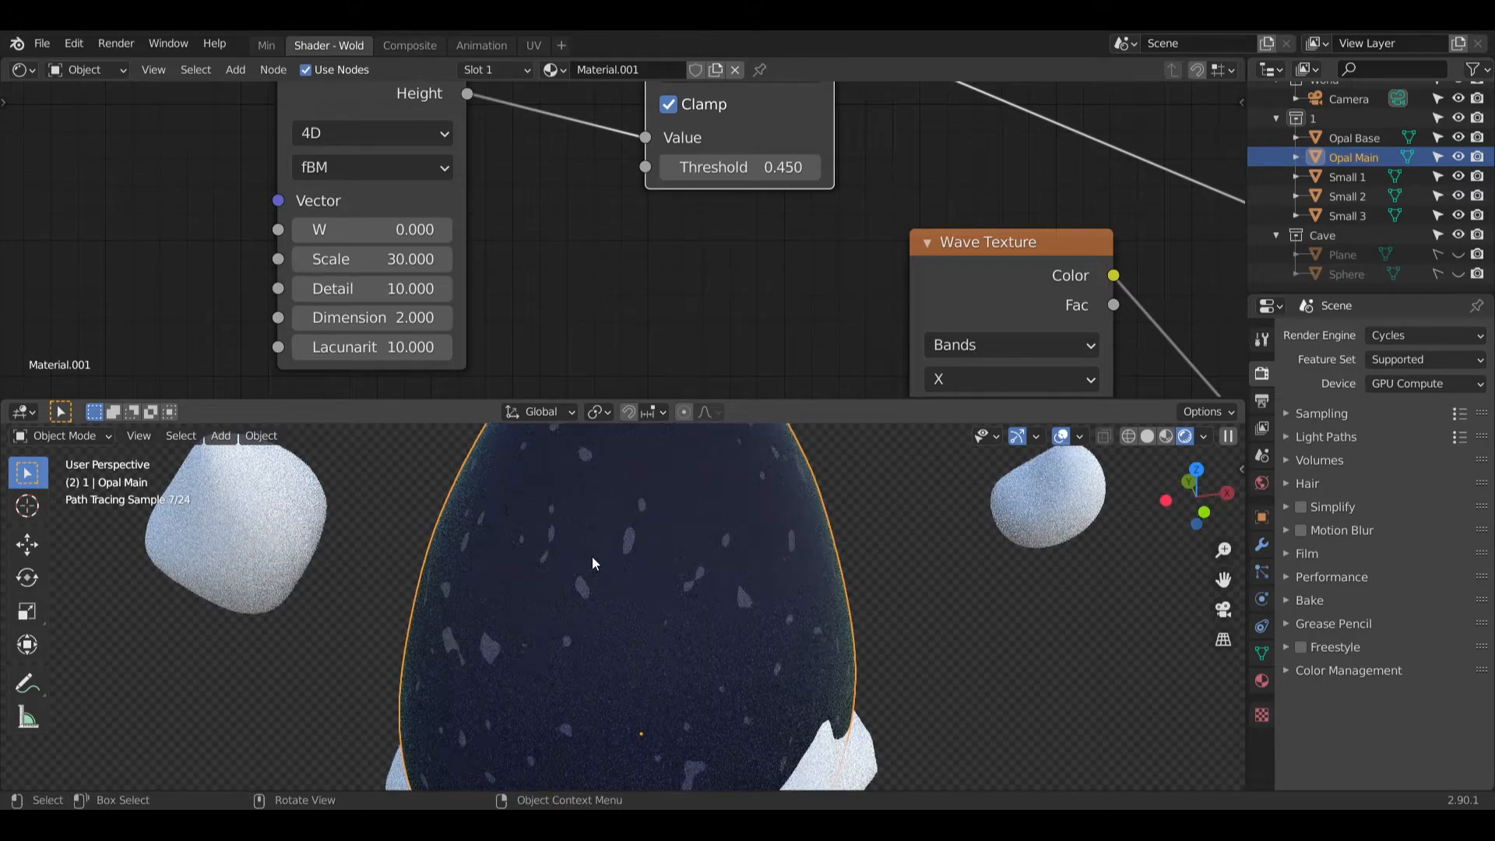
pyautogui.scroll(-3, 698, 558)
pyautogui.keyDown('shift'); pyautogui.moveTo(767, 531); pyautogui.dragTo(722, 559, button='middle'); pyautogui.keyUp('shift')
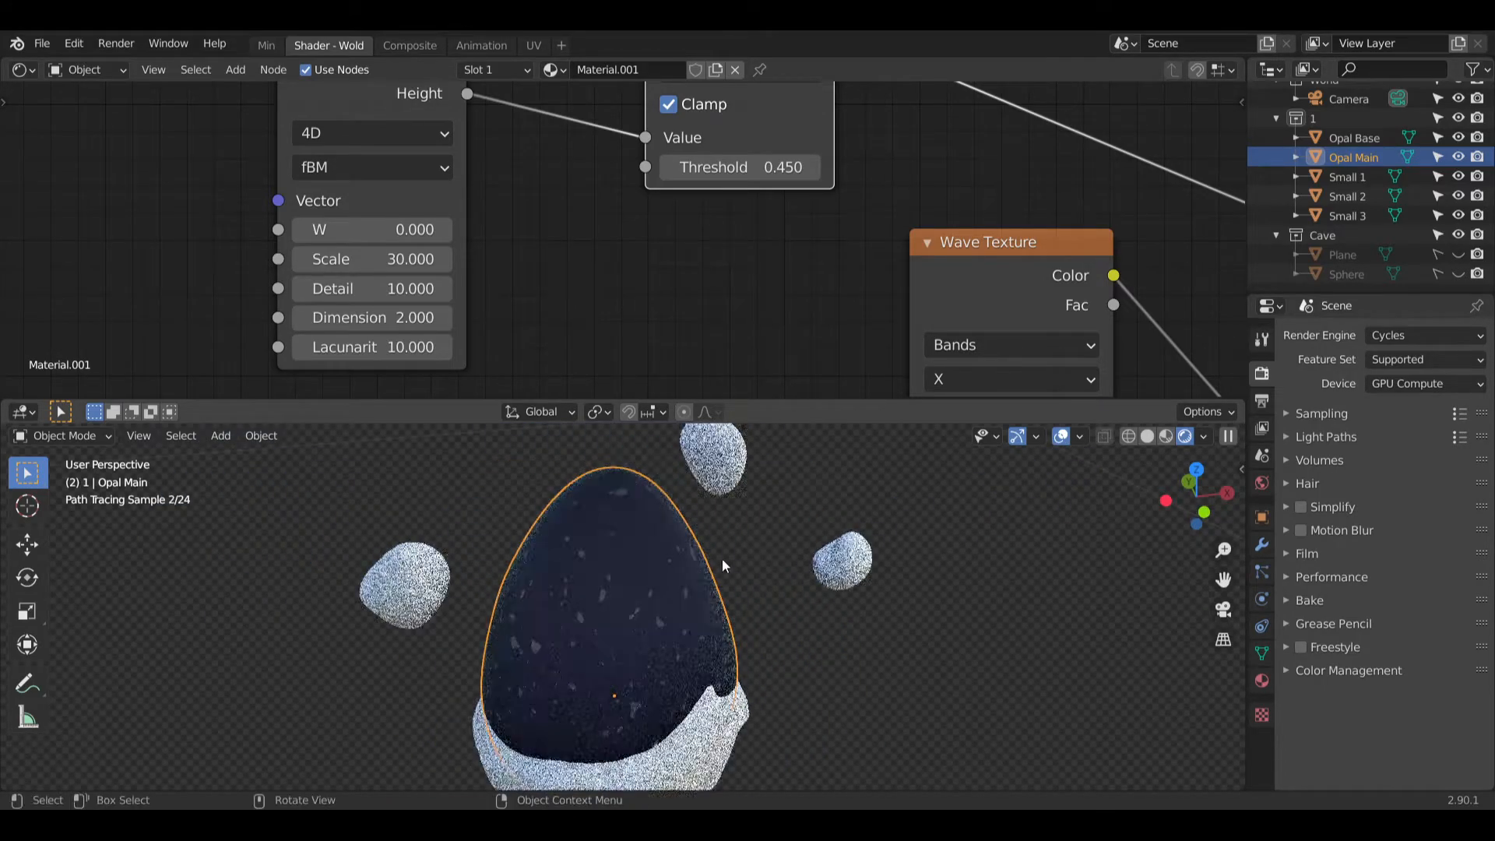
# Step: Disconnect the Greater Than node from the rainbow ColorRamp's Fac
pyautogui.moveTo(801, 311); pyautogui.dragTo(577, 120, button='middle')
pyautogui.moveTo(1147, 323); pyautogui.dragTo(881, 226, button='middle')
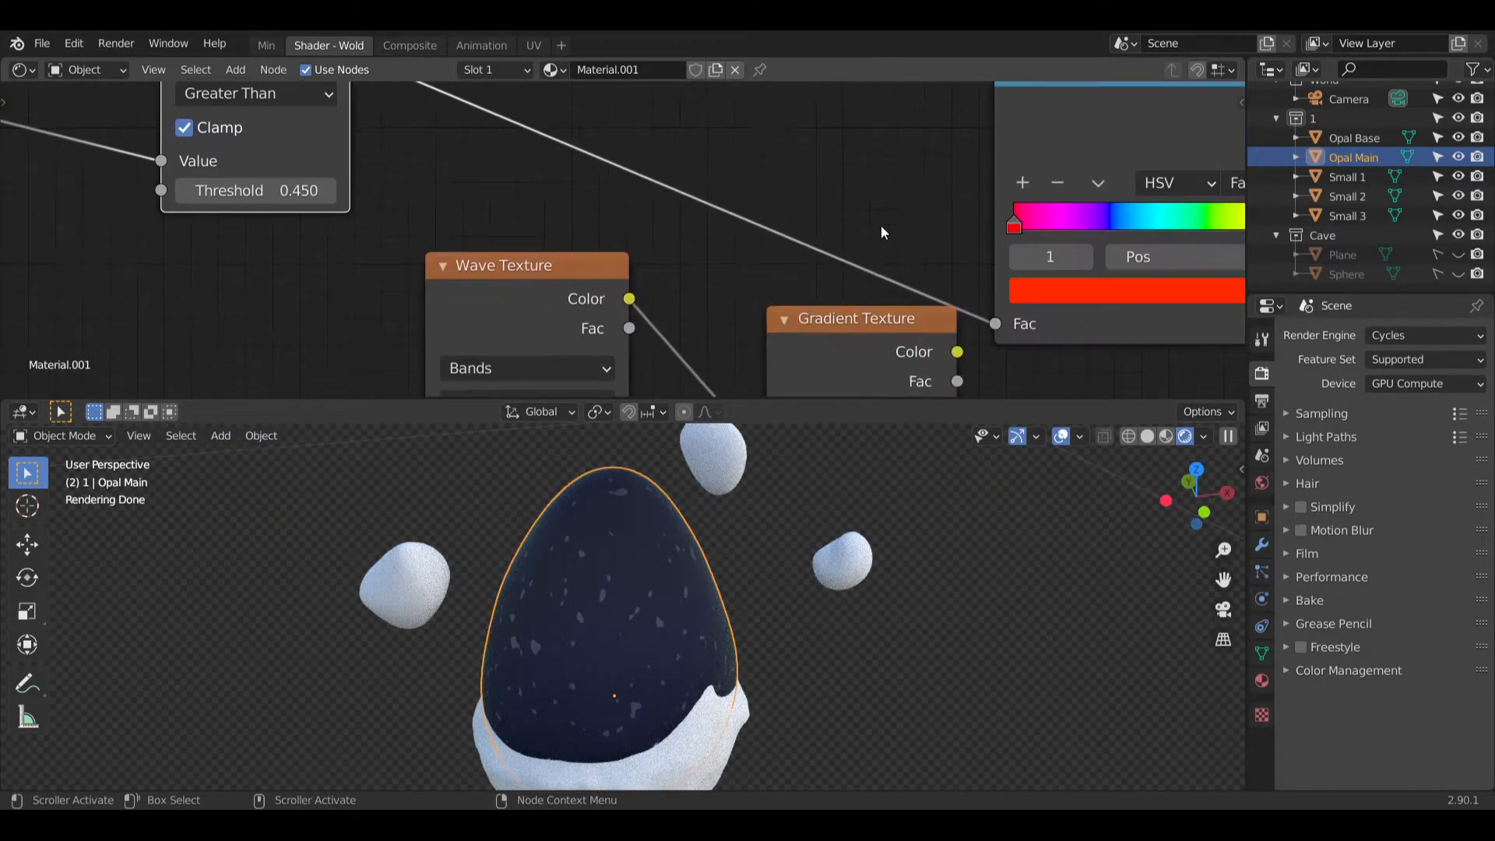
pyautogui.moveTo(996, 325); pyautogui.dragTo(919, 288)
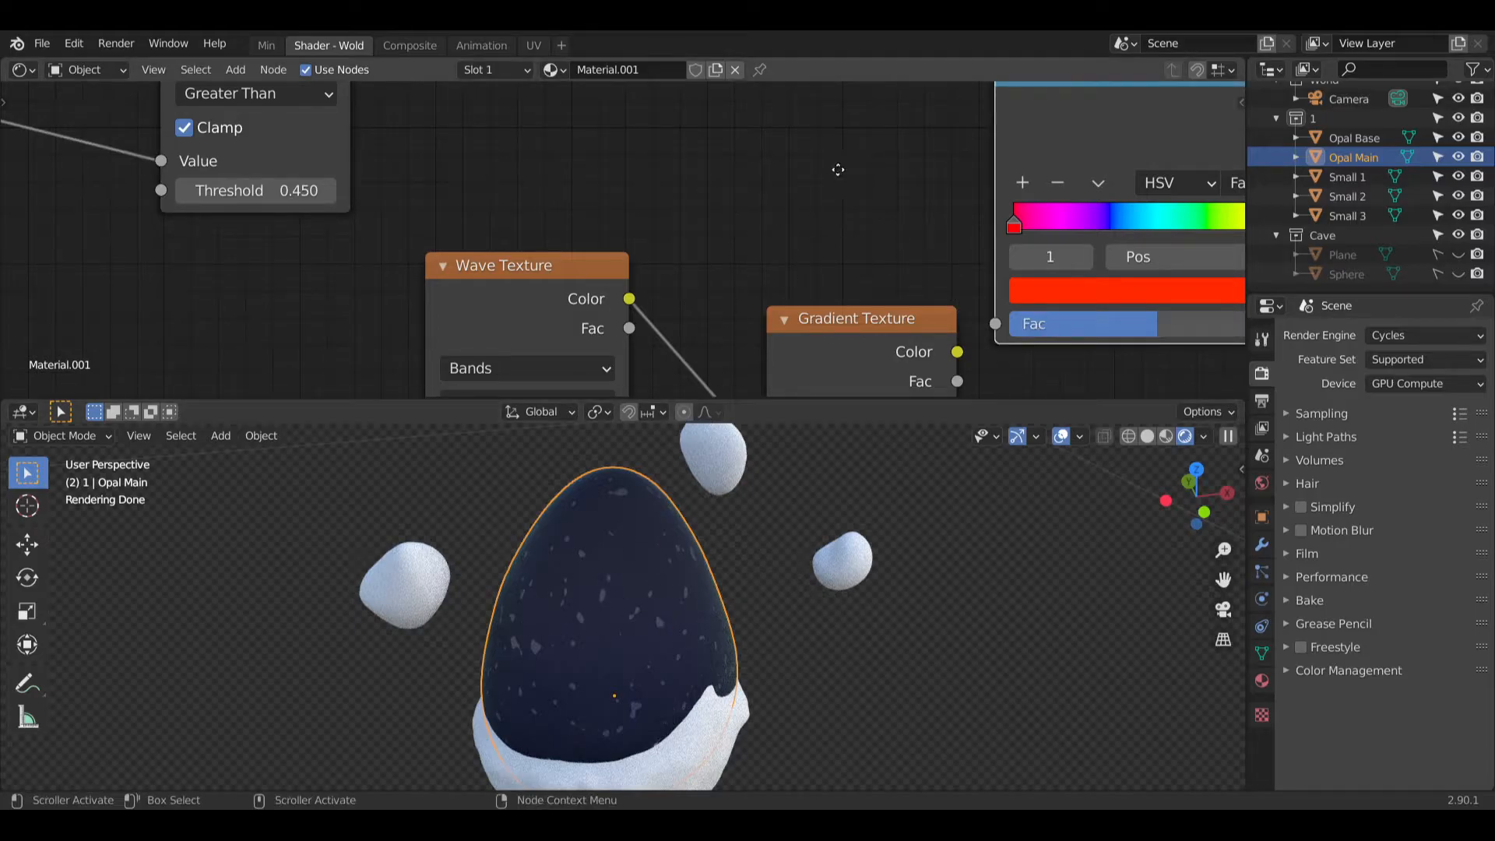
# Step: Replace the Mix Shader with an Add Shader placed between the two BSDFs and the Material Output
pyautogui.moveTo(838, 171); pyautogui.dragTo(627, 365, button='middle')
pyautogui.scroll(-3, 864, 238)
pyautogui.scroll(-3, 864, 237)
pyautogui.moveTo(1039, 247); pyautogui.dragTo(743, 297, button='middle')
pyautogui.moveTo(955, 249); pyautogui.dragTo(749, 323, button='middle')
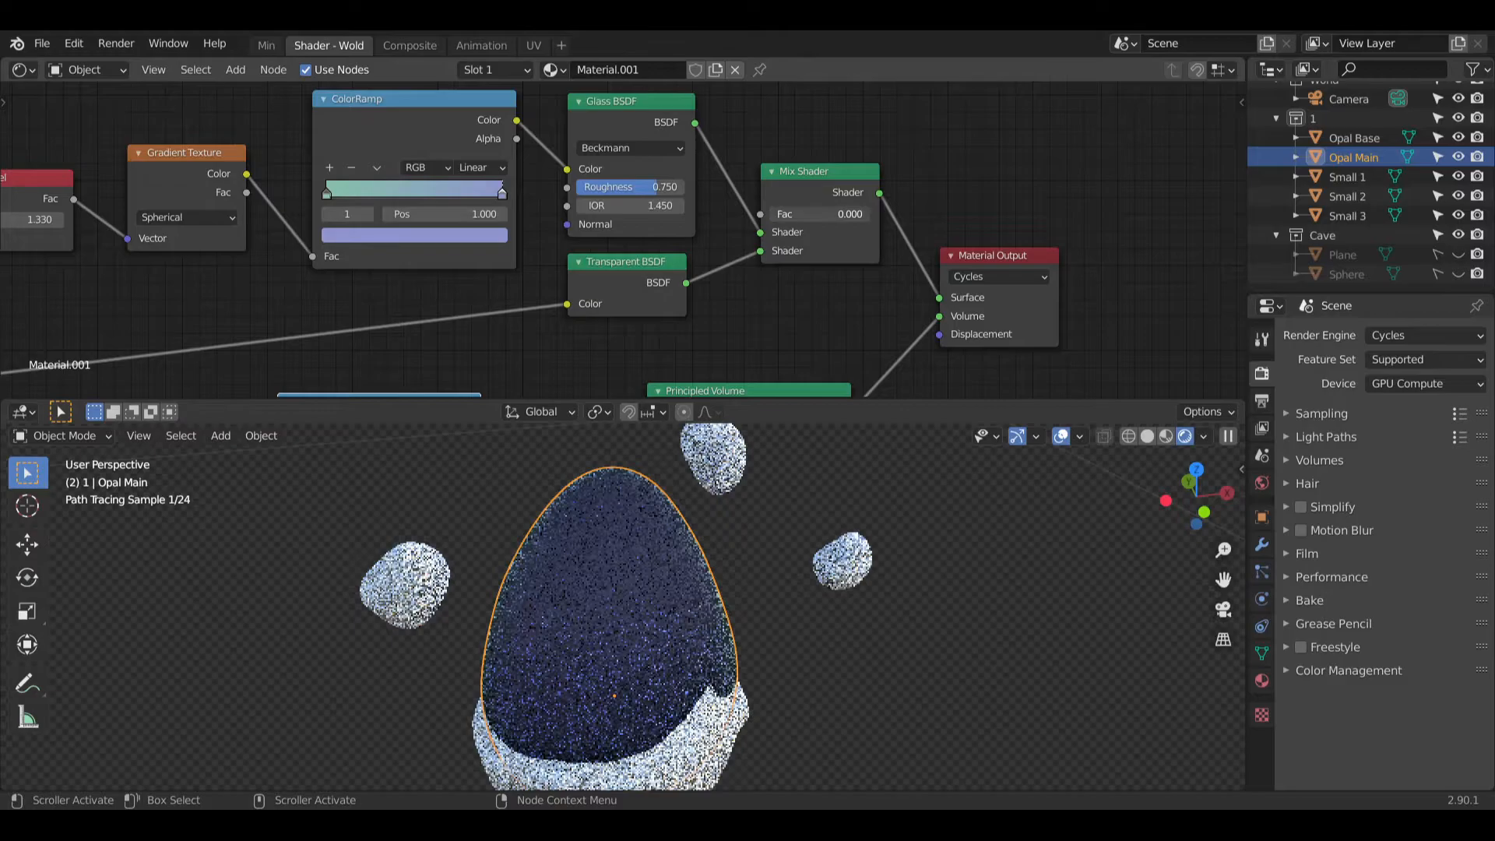
pyautogui.click(808, 170)
pyautogui.press('x')
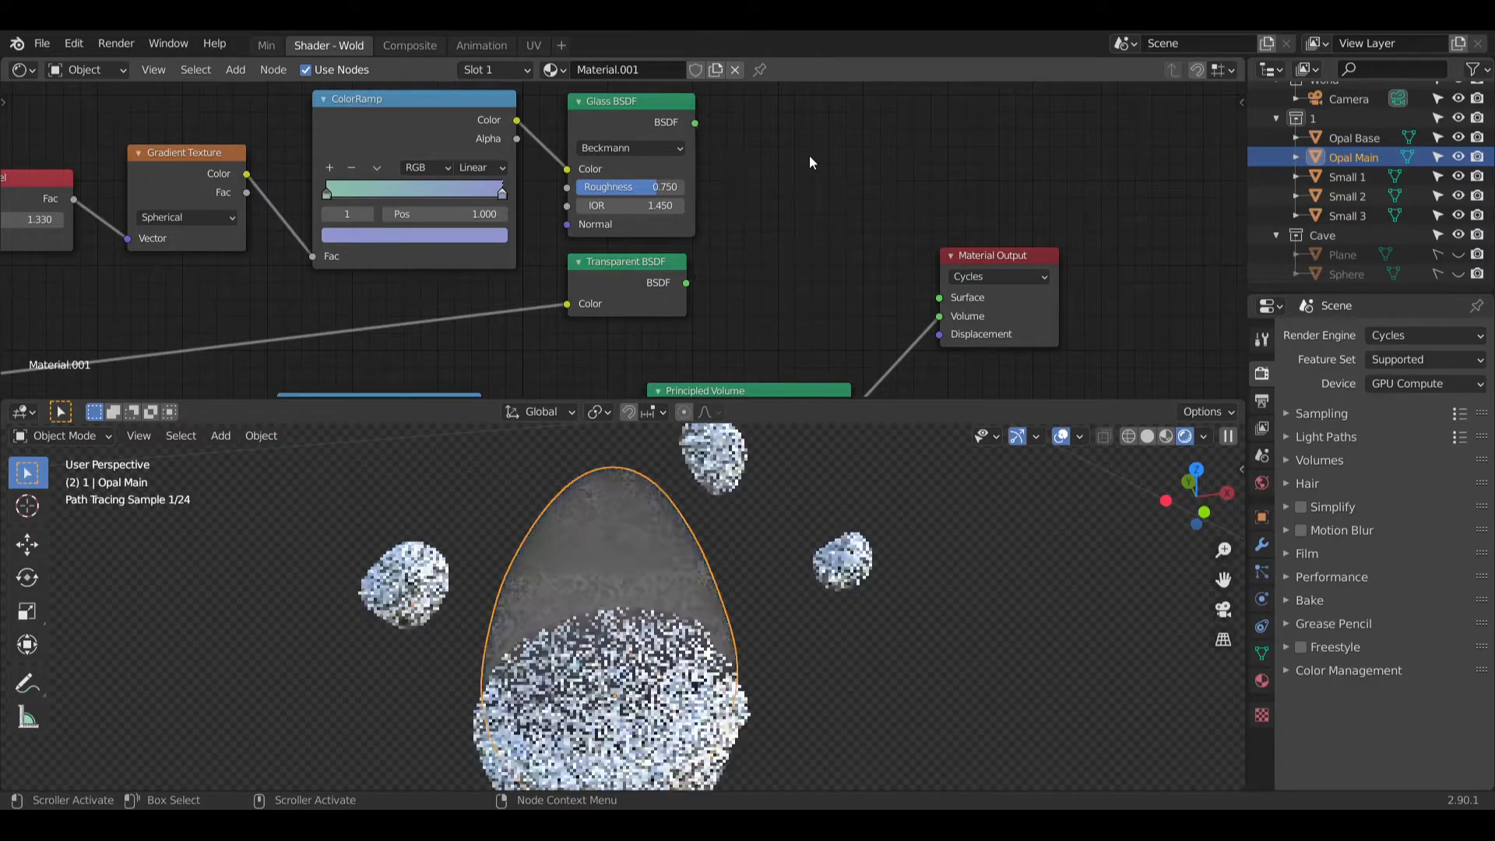
pyautogui.click(235, 70)
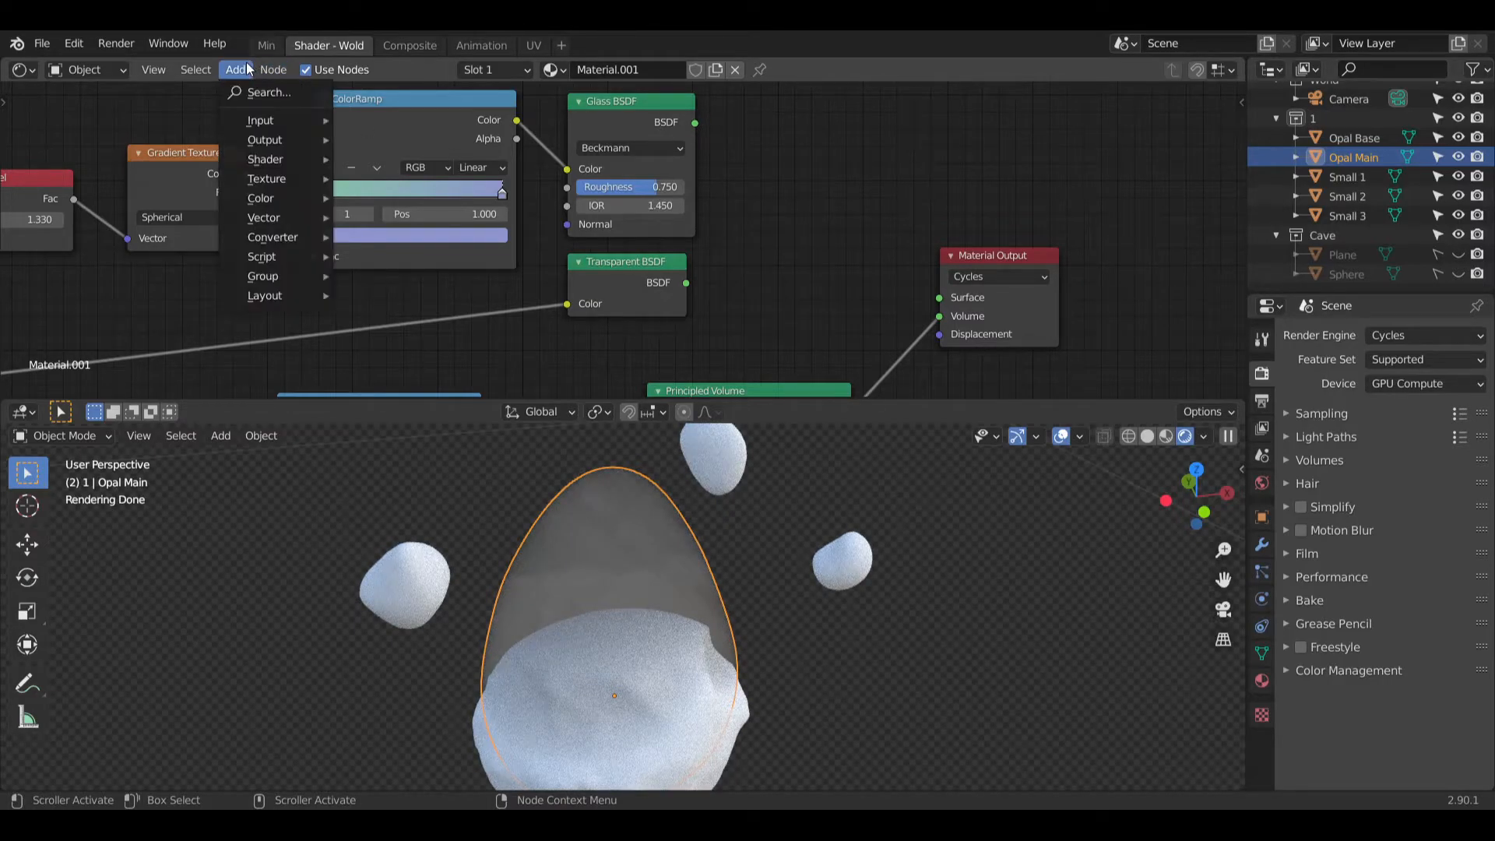
pyautogui.click(299, 158)
pyautogui.click(382, 158)
pyautogui.click(796, 204)
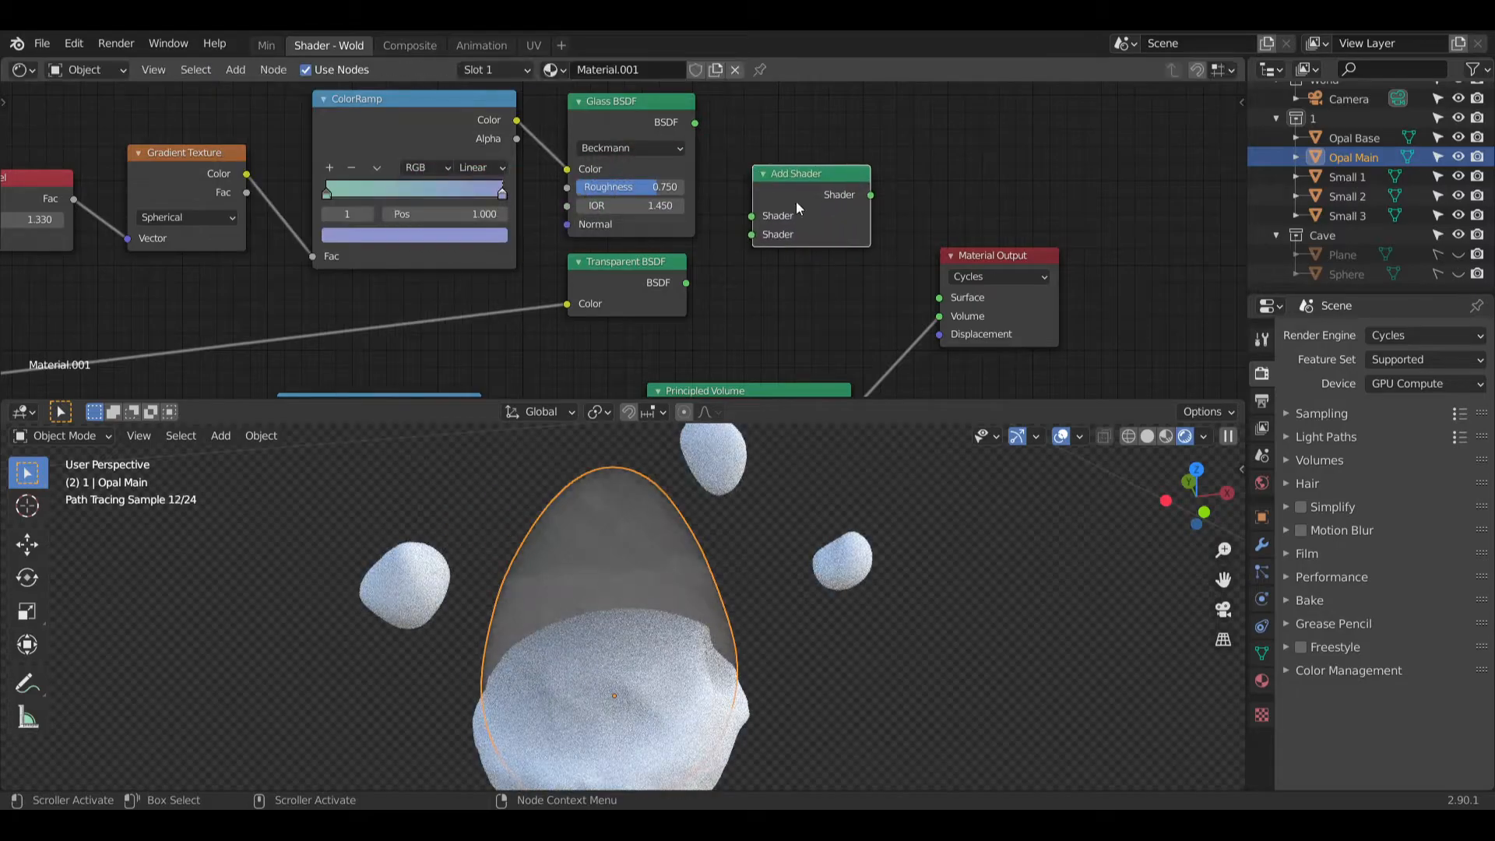
# Step: Disconnect the Material Output's Volume and feed the Glass and Transparent BSDFs through the Add Shader into its Surface
pyautogui.moveTo(939, 315); pyautogui.dragTo(803, 346)
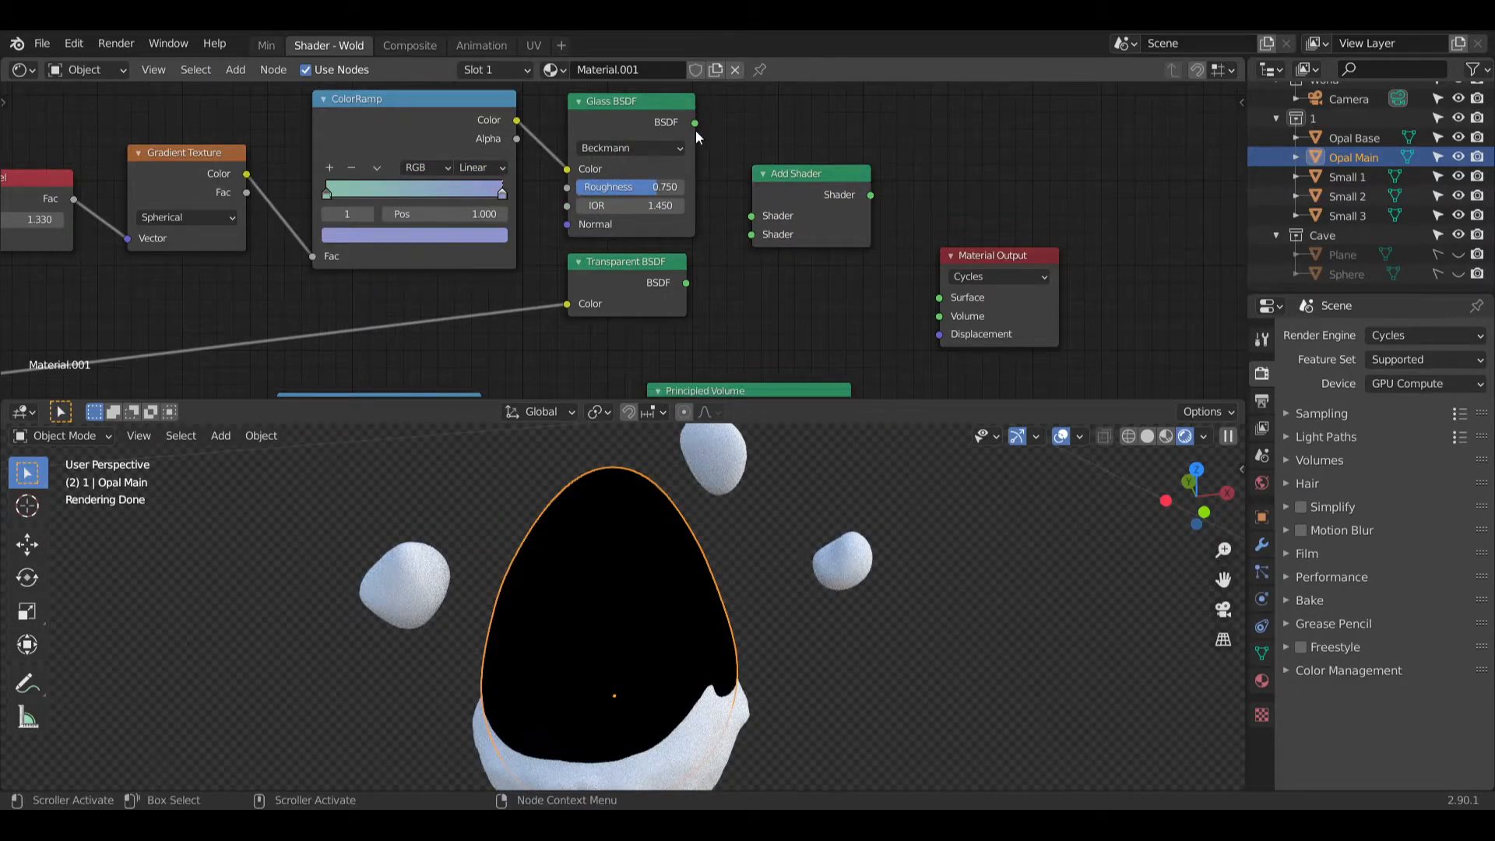
pyautogui.moveTo(695, 130); pyautogui.dragTo(768, 214)
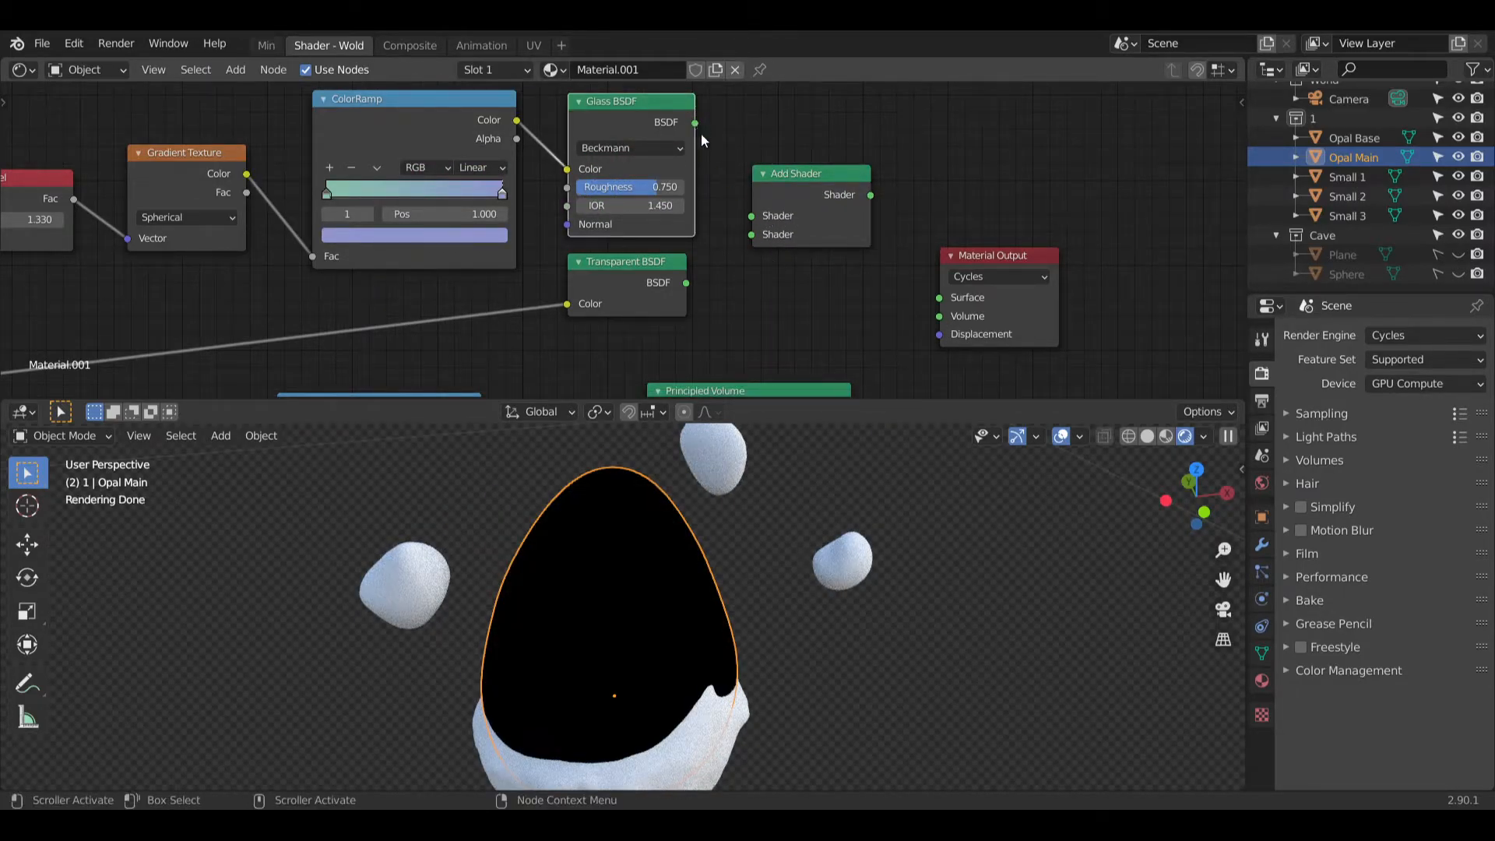
pyautogui.moveTo(695, 122); pyautogui.dragTo(752, 216)
pyautogui.moveTo(870, 195); pyautogui.dragTo(936, 297)
pyautogui.moveTo(797, 168); pyautogui.dragTo(790, 180)
pyautogui.moveTo(653, 395); pyautogui.dragTo(708, 402, button='middle')
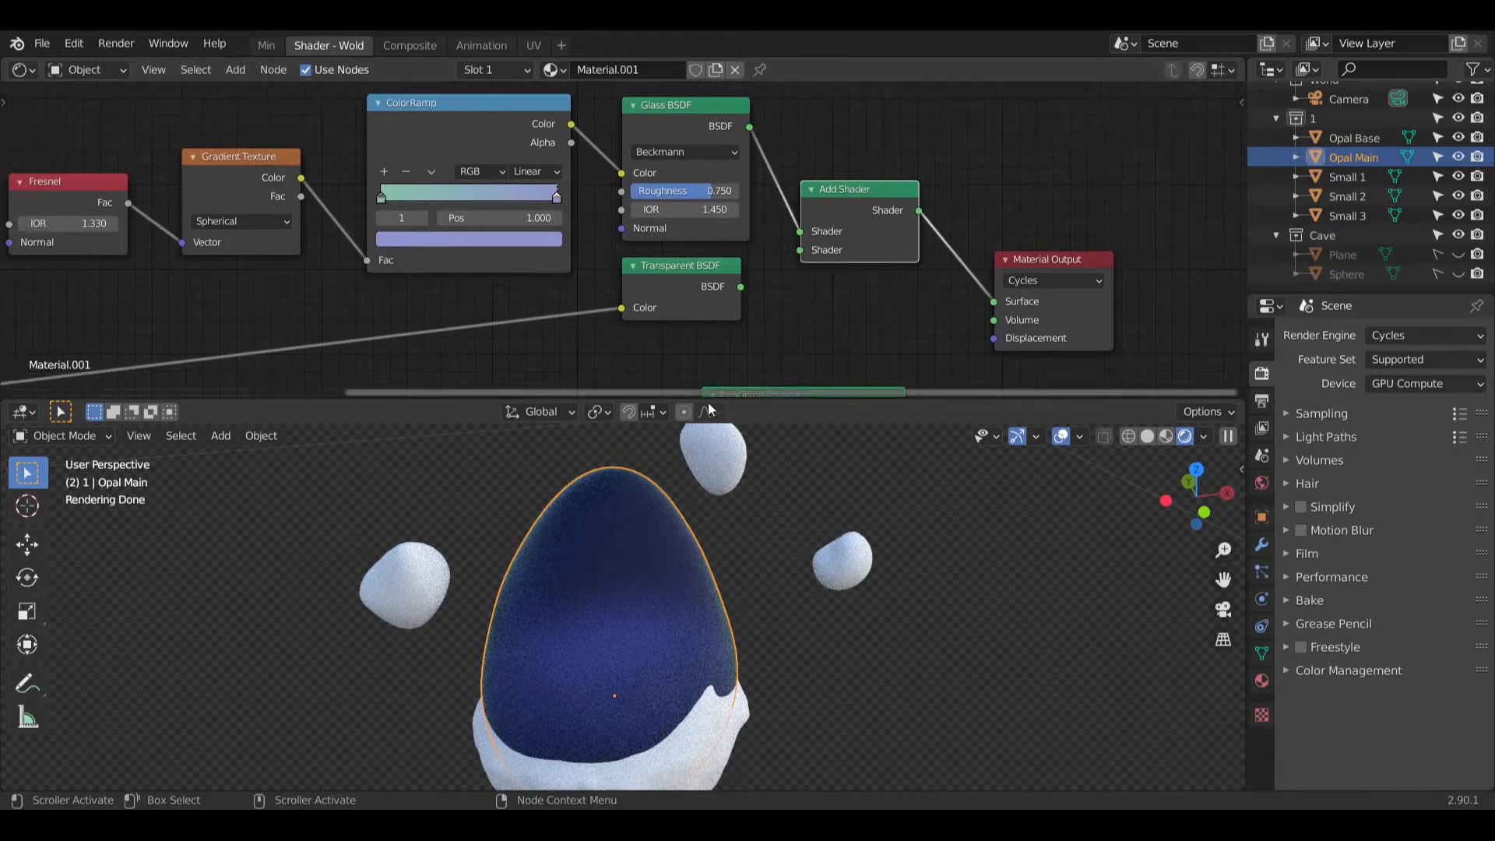
pyautogui.scroll(3, 623, 540)
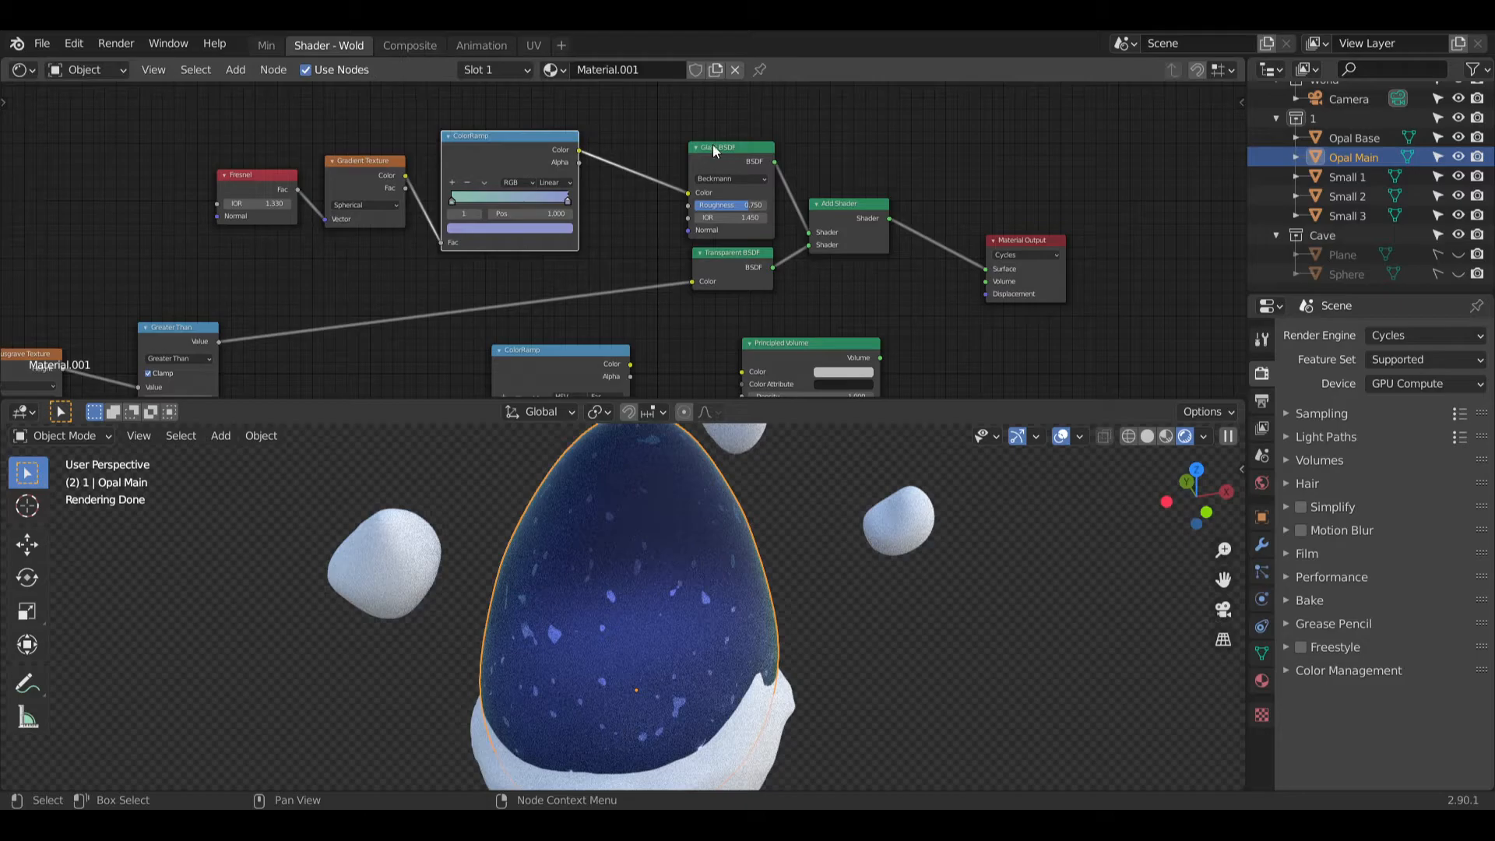
# Step: Spread out the shader nodes and mix the Glass BSDF with a second white Transparent BSDF through a Mix Shader feeding the Add Shader
pyautogui.moveTo(712, 145); pyautogui.dragTo(638, 117)
pyautogui.moveTo(723, 251); pyautogui.dragTo(762, 276)
pyautogui.moveTo(838, 209); pyautogui.dragTo(879, 227)
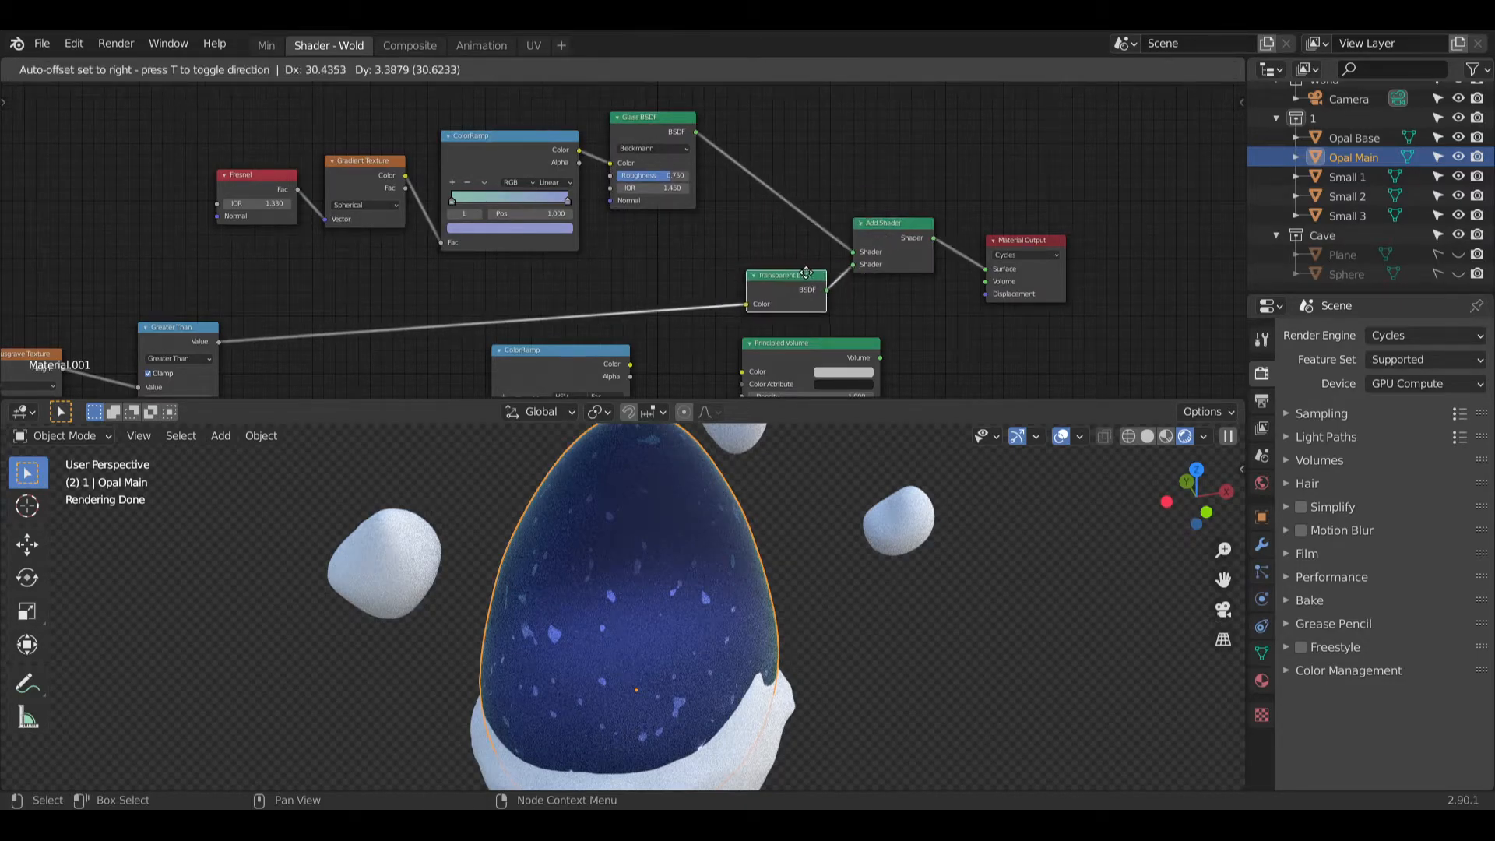
pyautogui.moveTo(786, 167); pyautogui.dragTo(796, 159)
pyautogui.moveTo(692, 244); pyautogui.dragTo(758, 204)
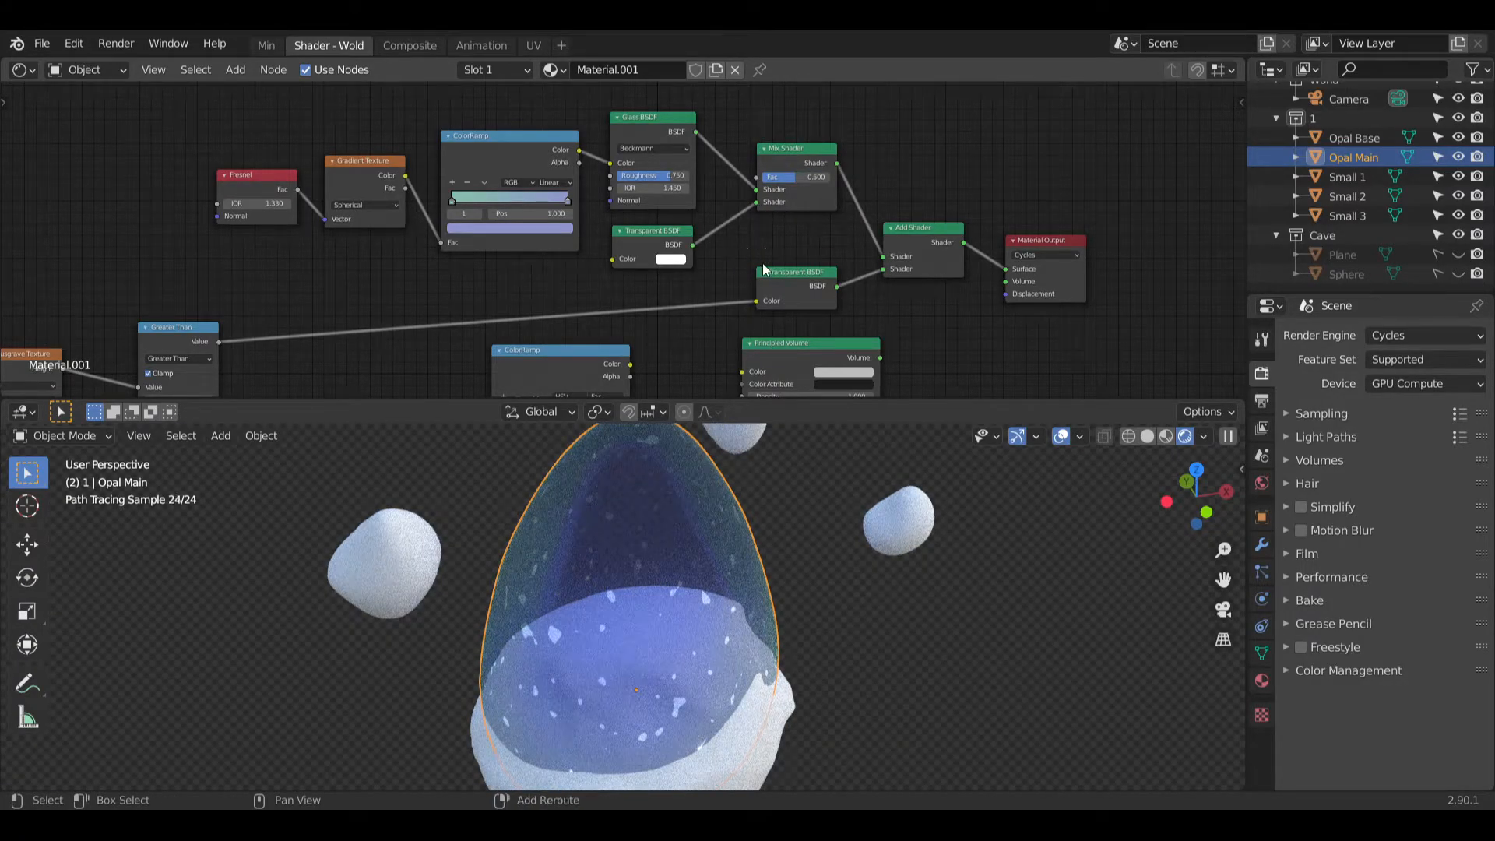
# Step: Replace the flecks' Transparent BSDF with a Glossy BSDF and route the Greater Than value through the rainbow ColorRamp into its Color
pyautogui.moveTo(769, 255); pyautogui.dragTo(789, 251, button='middle')
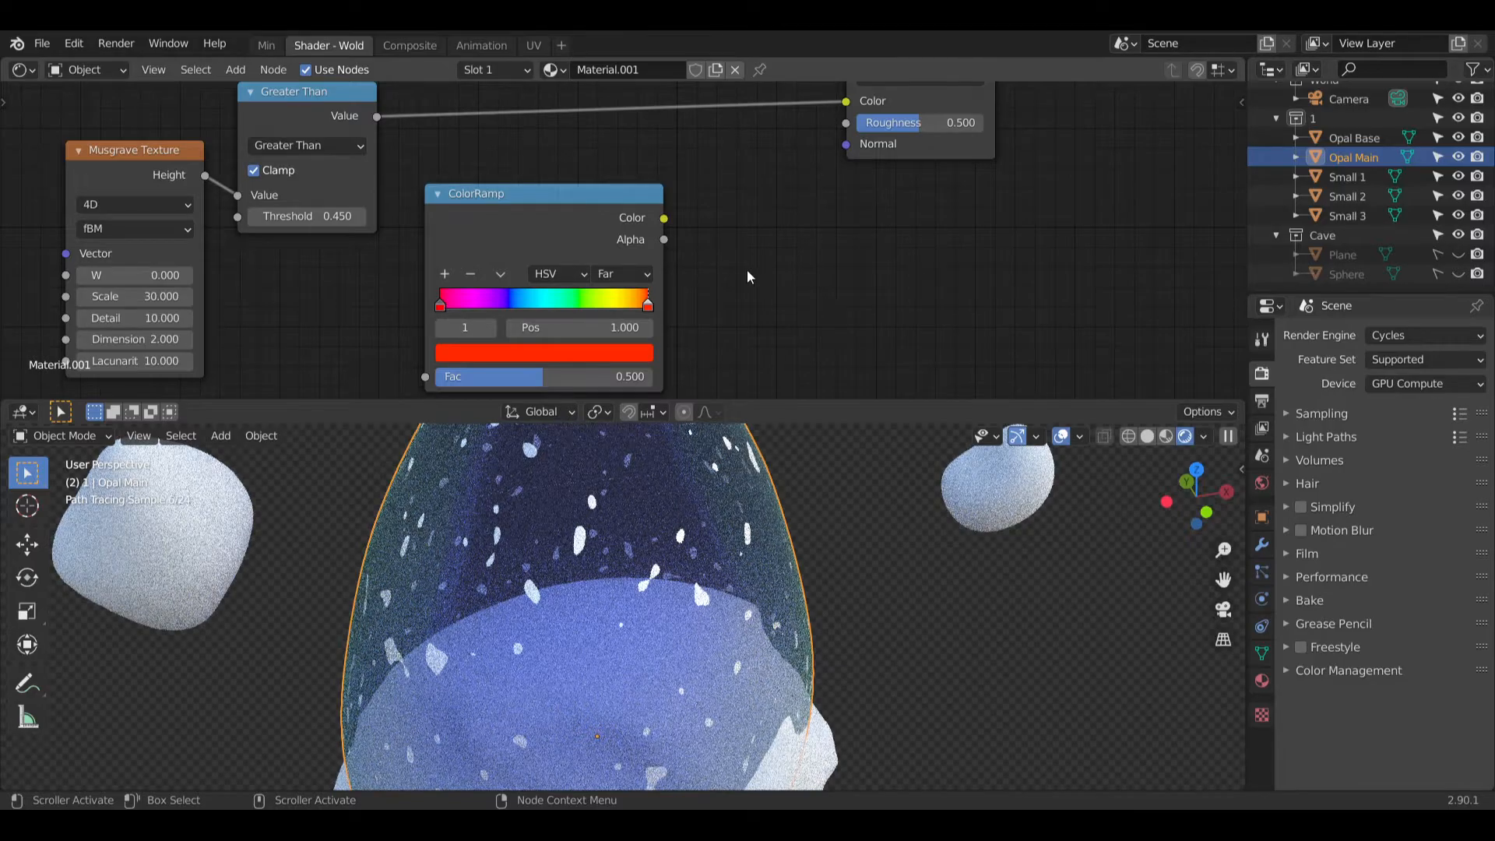
pyautogui.moveTo(747, 269); pyautogui.dragTo(637, 352, button='middle')
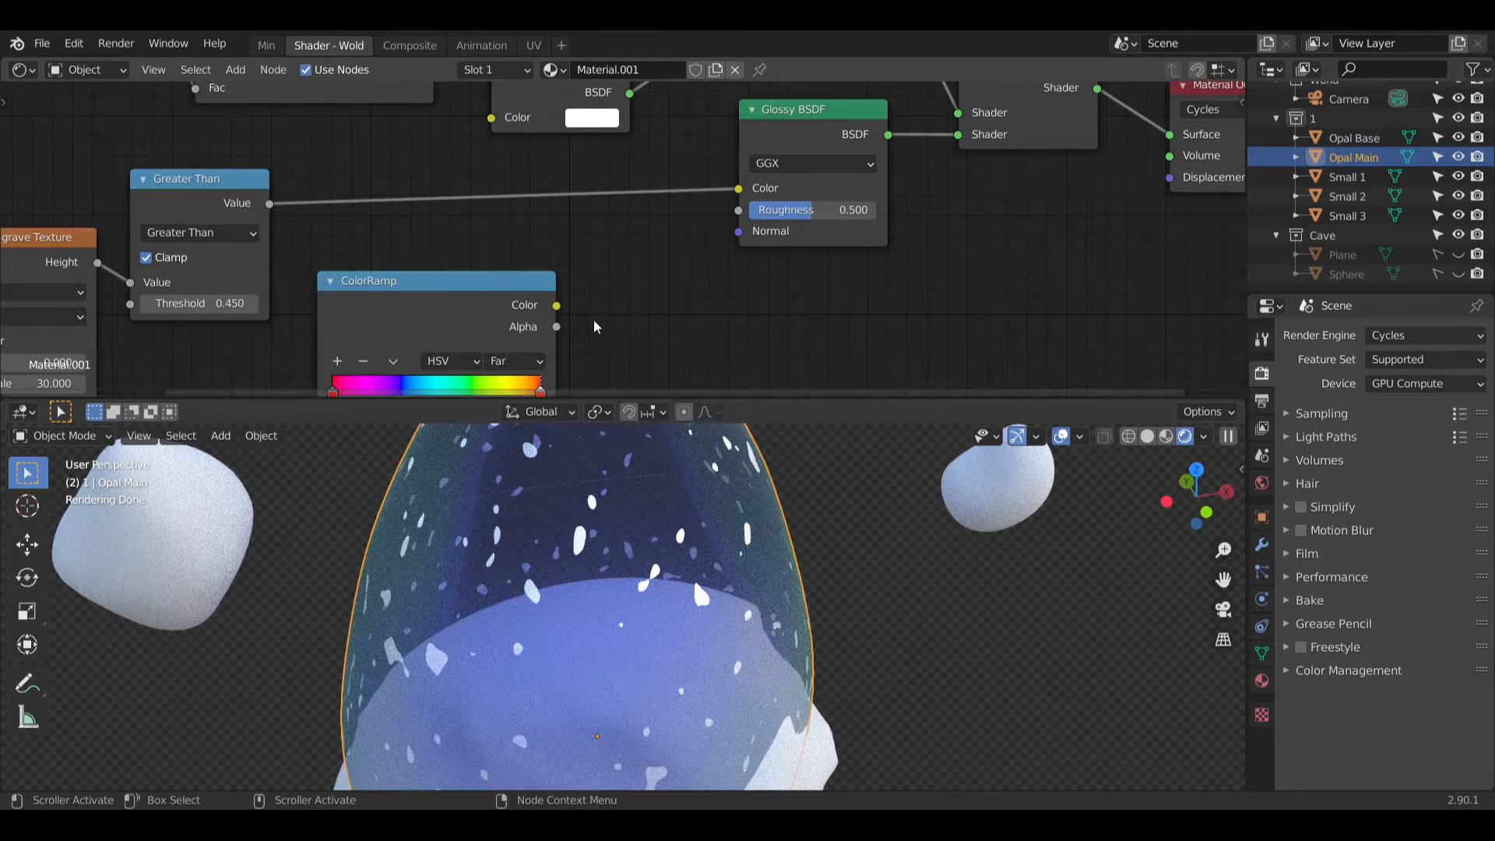
pyautogui.moveTo(637, 352)
pyautogui.mouseDown(button='middle')
pyautogui.moveTo(683, 285)
pyautogui.moveTo(695, 193)
pyautogui.moveTo(868, 298)
pyautogui.mouseUp(button='middle')
pyautogui.scroll(-3, 562, 553)
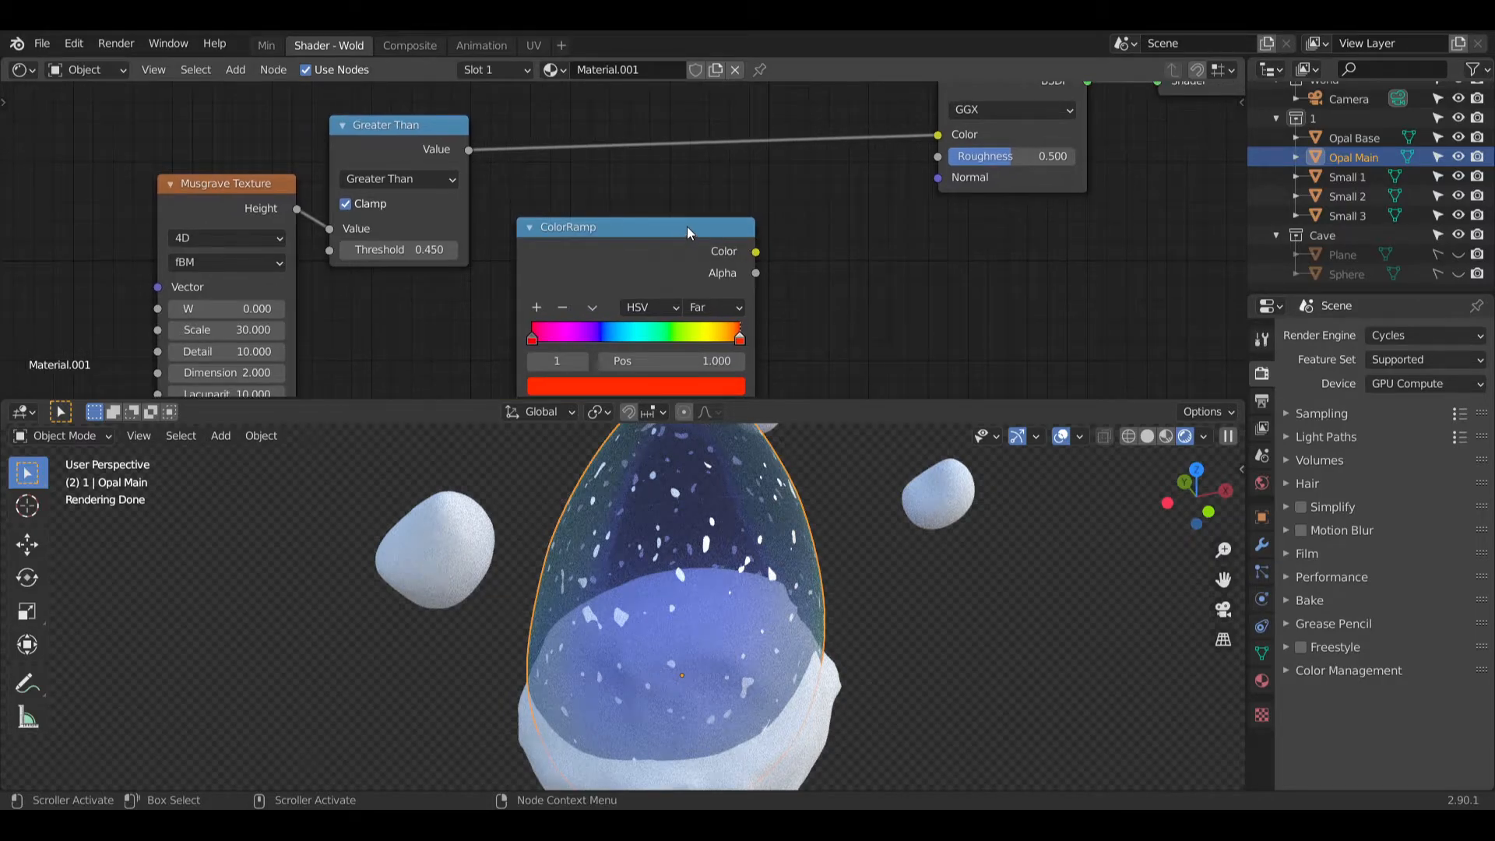
pyautogui.moveTo(687, 226); pyautogui.dragTo(722, 151)
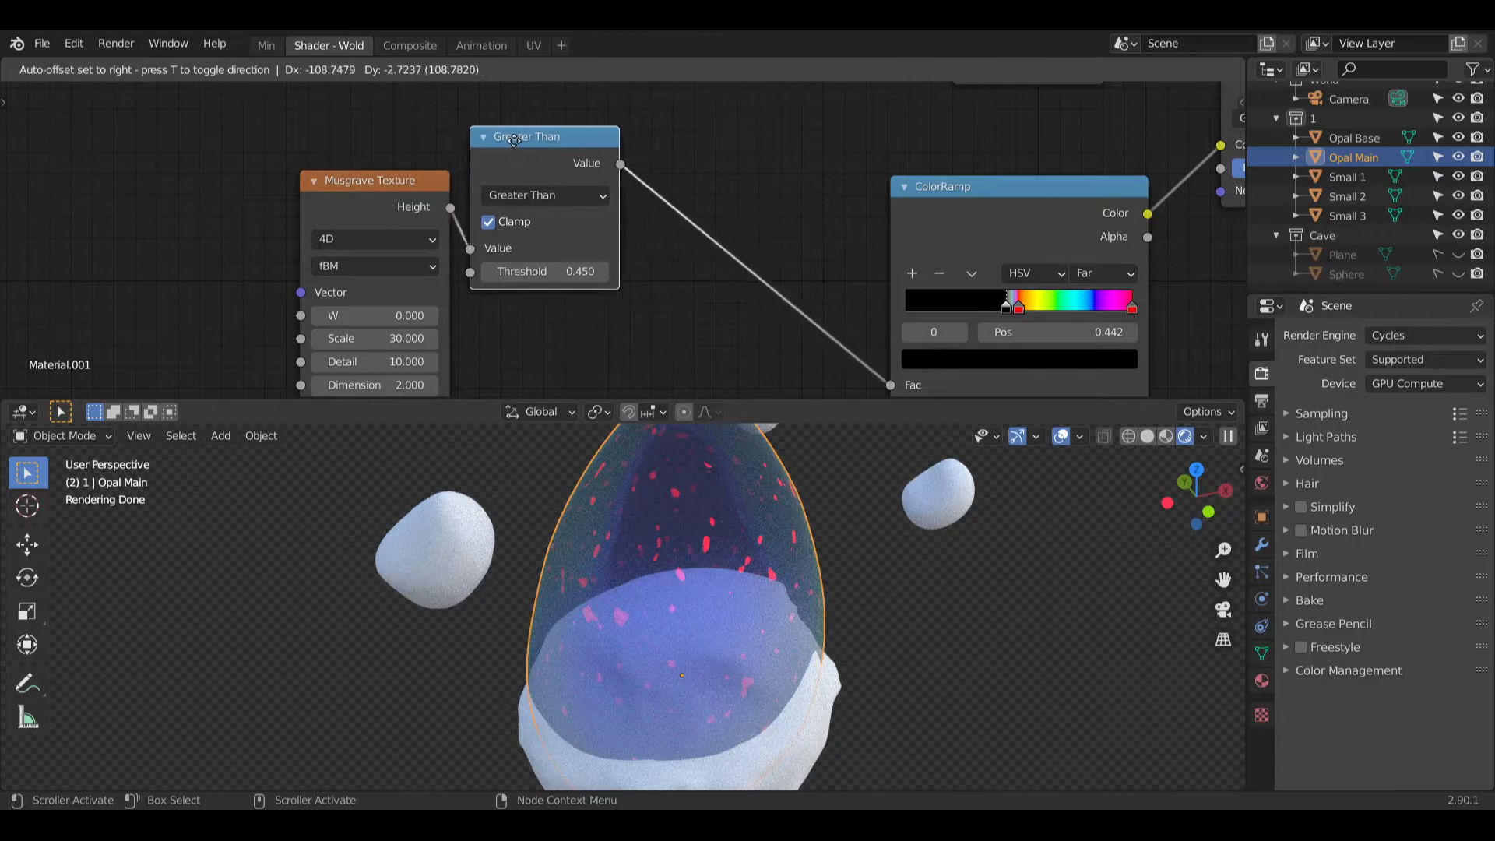
# Step: Add a Quadratic Gradient Texture and arrange it with the Rings Wave Texture between the Greater Than node and the rainbow ColorRamp
pyautogui.moveTo(641, 278); pyautogui.dragTo(536, 225, button='middle')
pyautogui.click(235, 70)
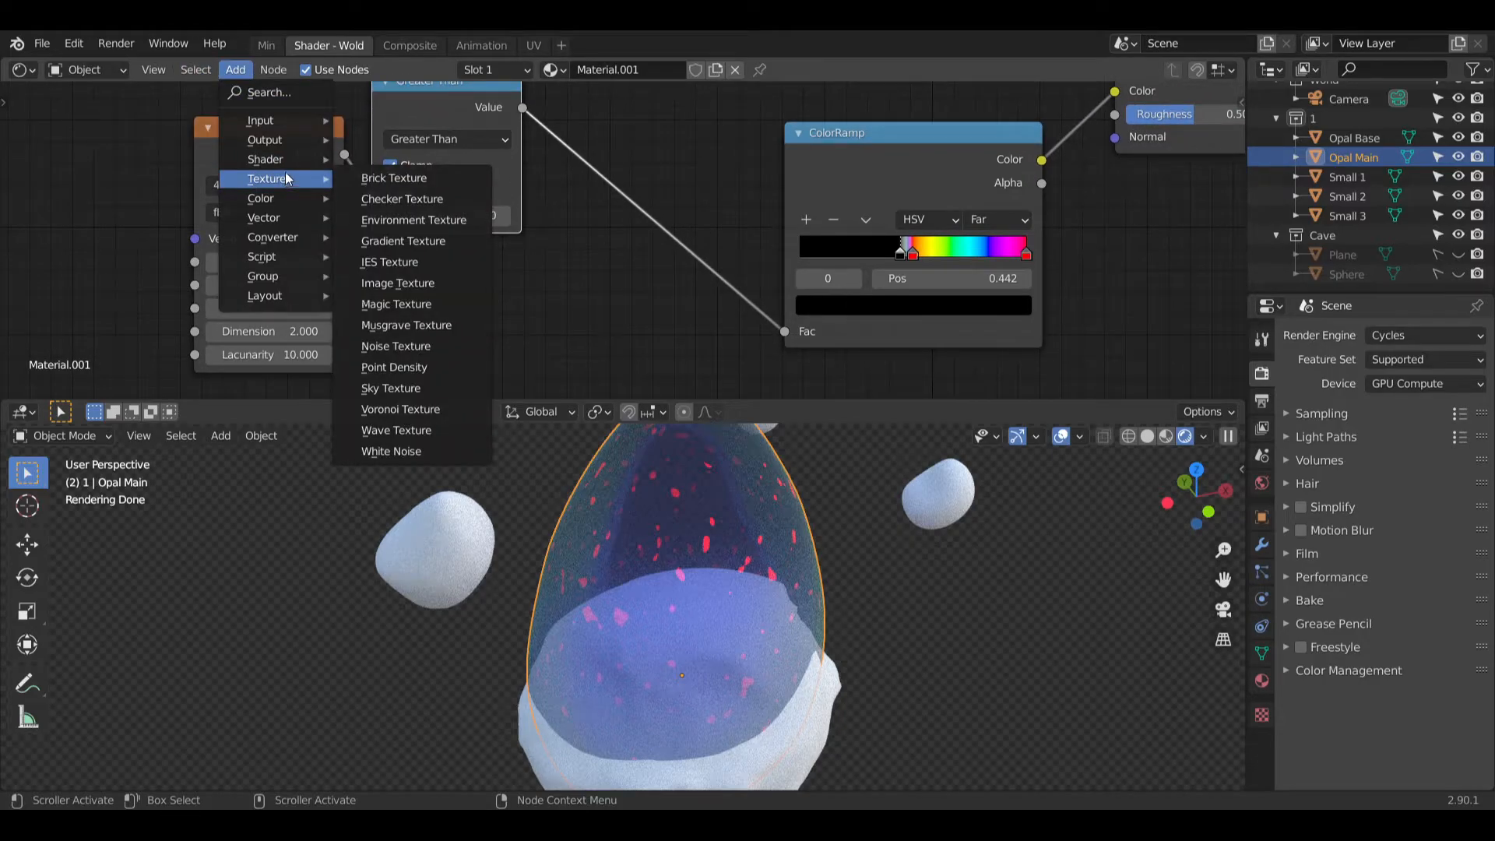
pyautogui.moveTo(281, 184)
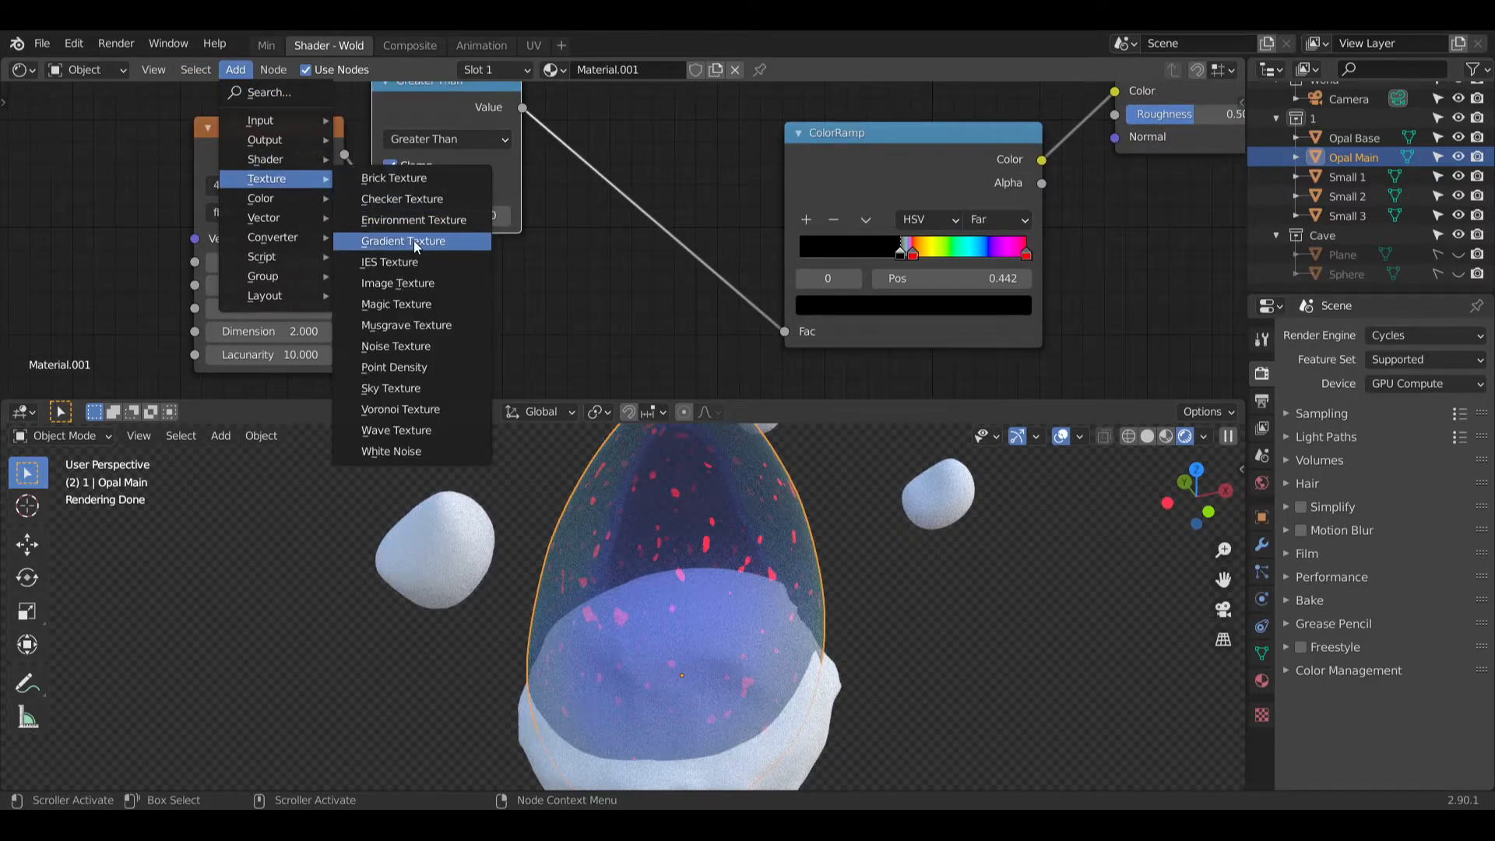
pyautogui.click(417, 242)
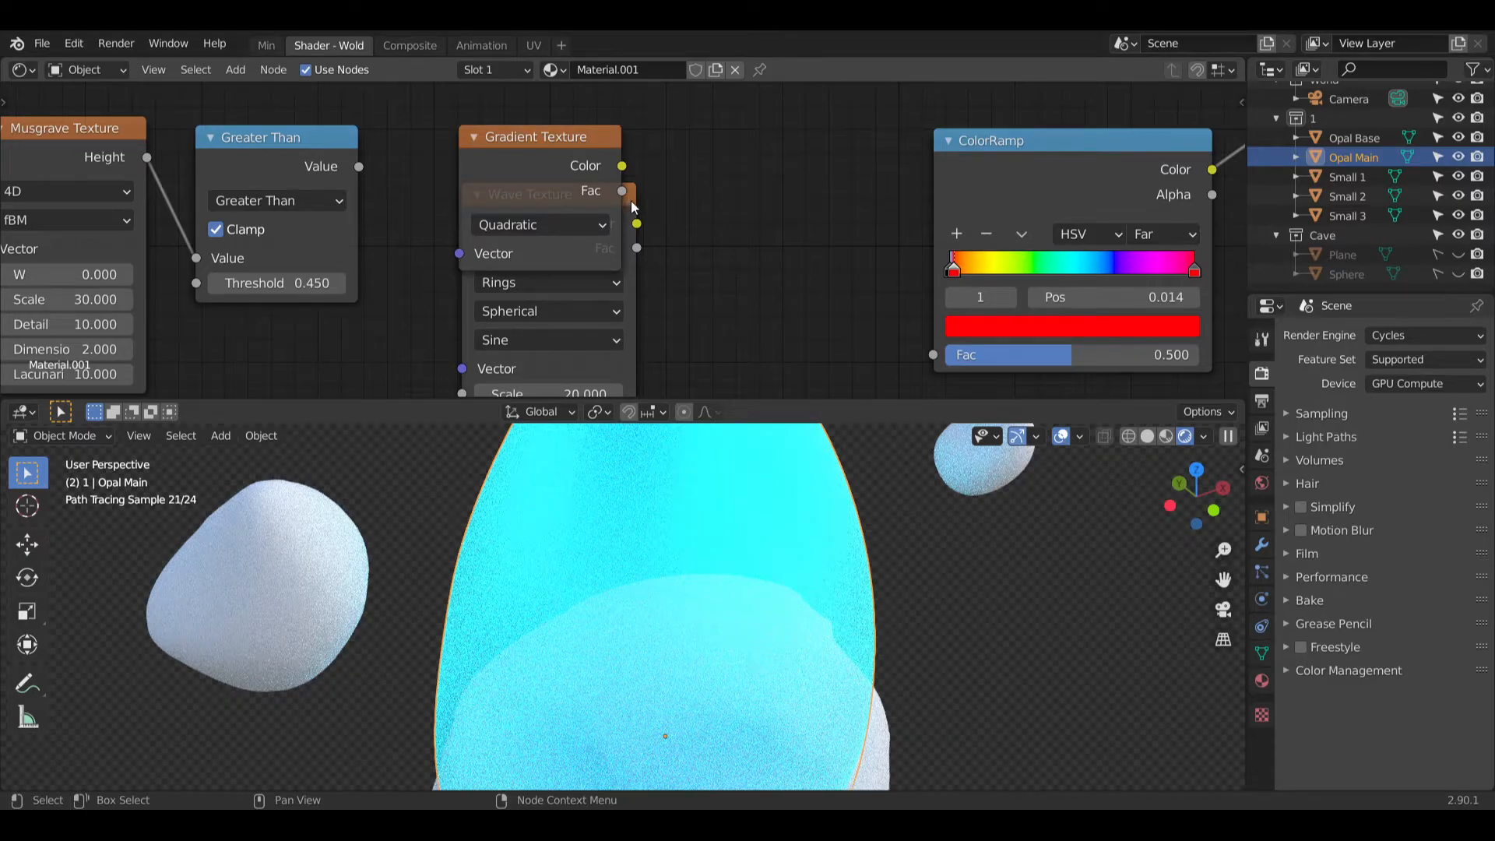
pyautogui.click(792, 183)
pyautogui.moveTo(510, 144); pyautogui.dragTo(381, 254)
pyautogui.moveTo(429, 142); pyautogui.dragTo(474, 139)
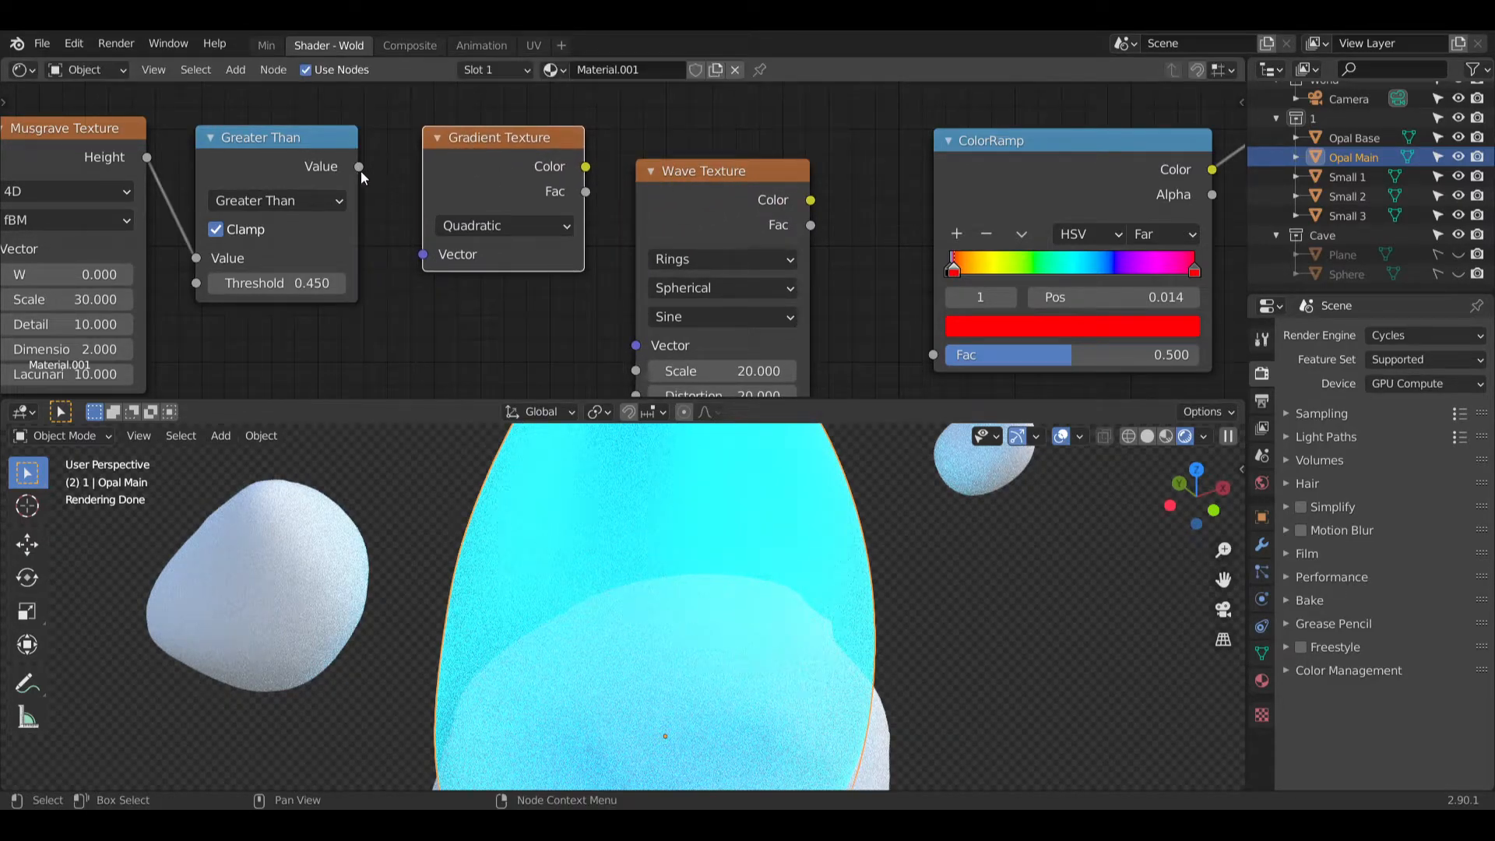
# Step: Chain the Greater Than value through the Gradient Texture and Wave Texture into the rainbow ColorRamp's Fac
pyautogui.moveTo(362, 171); pyautogui.dragTo(422, 254)
pyautogui.moveTo(688, 159); pyautogui.dragTo(707, 140)
pyautogui.moveTo(586, 167); pyautogui.dragTo(655, 325)
pyautogui.moveTo(830, 204); pyautogui.dragTo(932, 354)
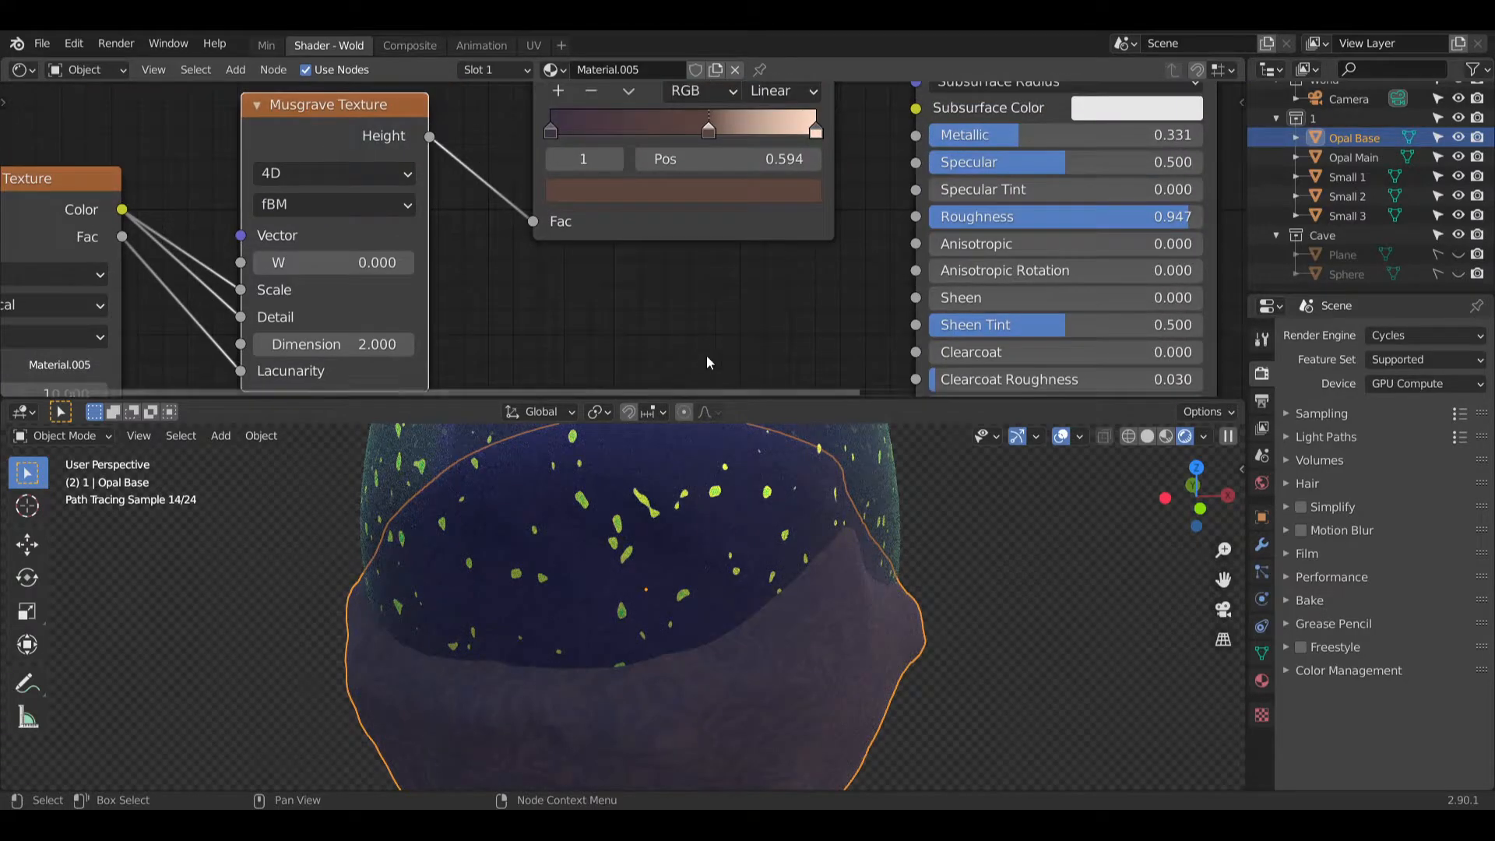
# Step: Lower the saturation of the first colour stop in the Opal Base's ColorRamp
pyautogui.click(540, 155)
pyautogui.click(579, 212)
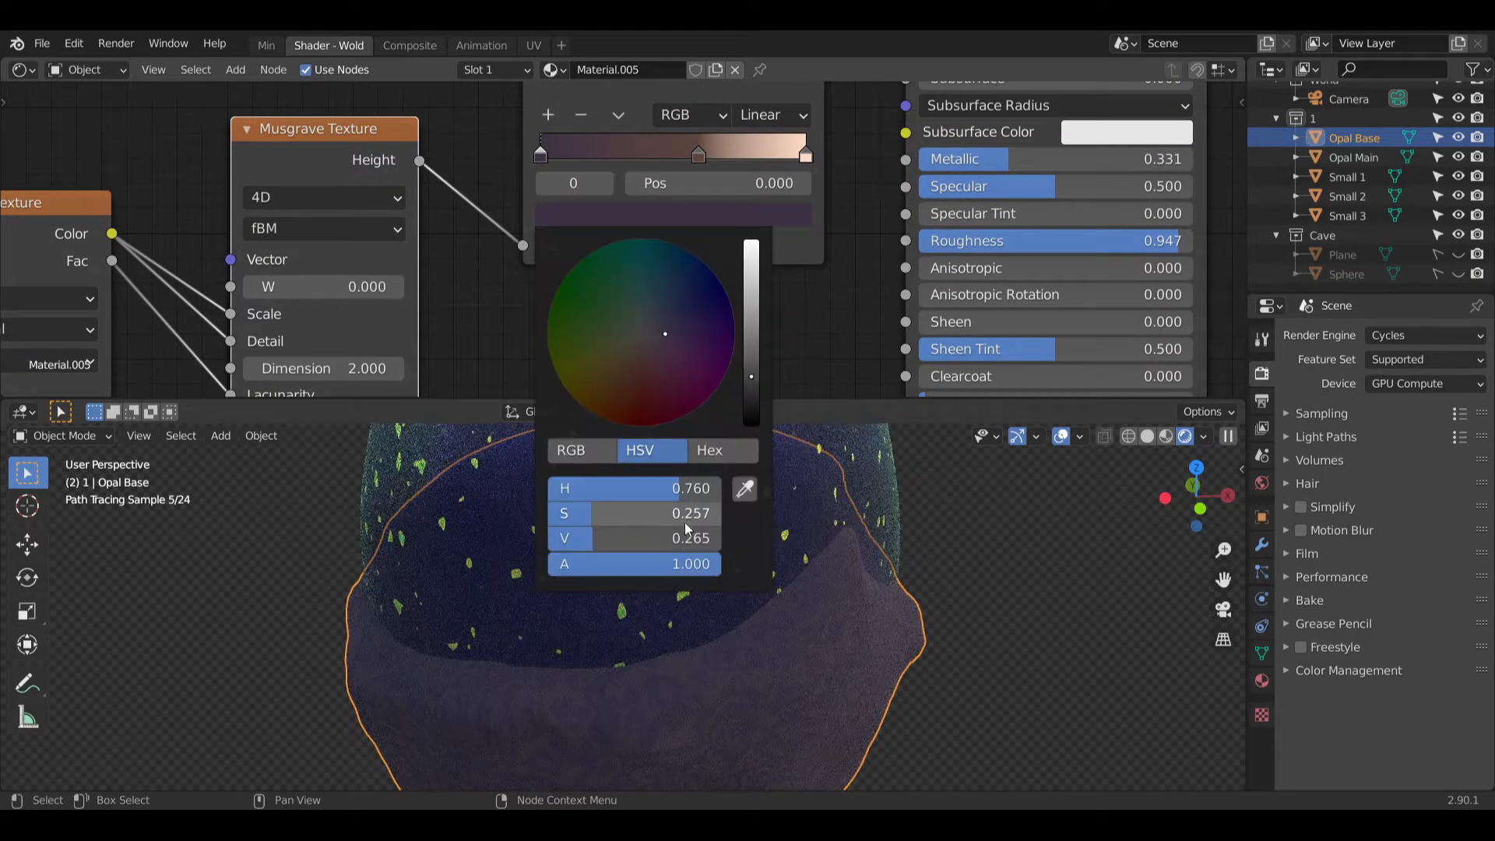
pyautogui.moveTo(587, 521); pyautogui.dragTo(576, 522)
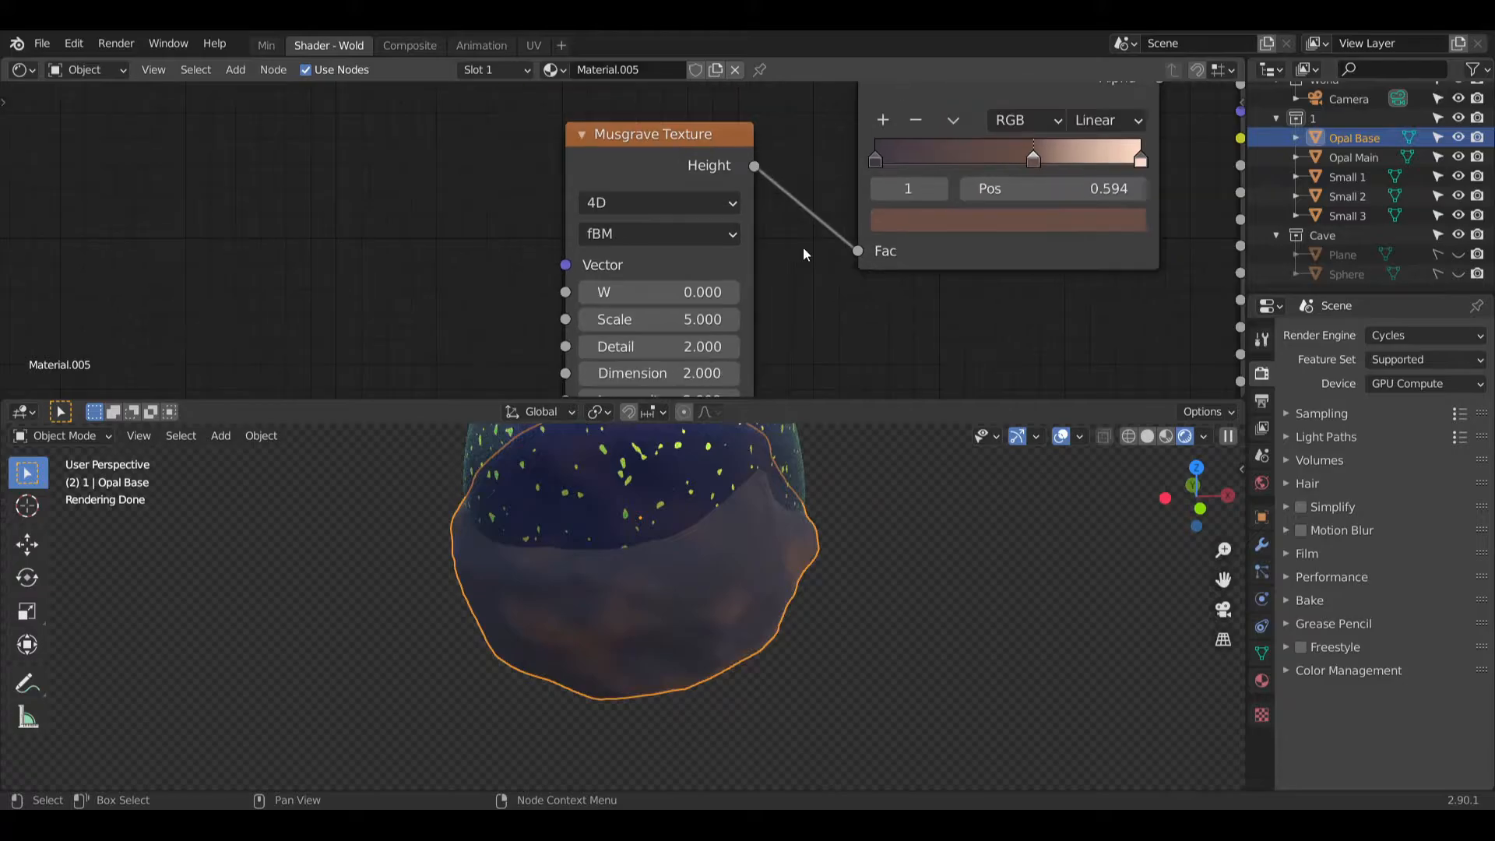
# Step: Add a Tangent node to the Opal Base material and connect it to the Musgrave Texture's Vector
pyautogui.scroll(-1, 802, 249)
pyautogui.moveTo(801, 252); pyautogui.dragTo(747, 259, button='middle')
pyautogui.click(665, 145)
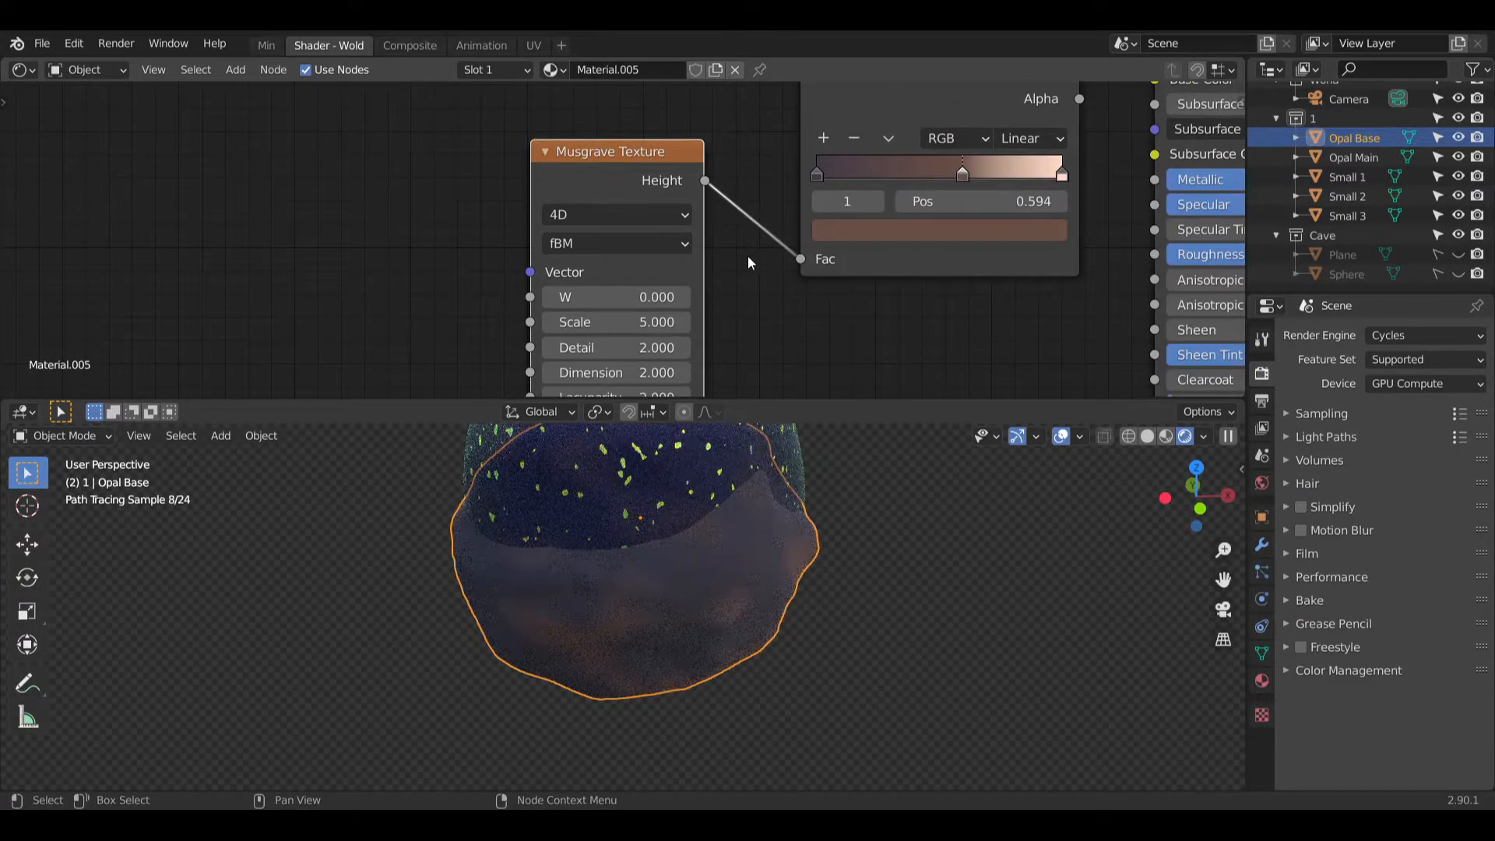
pyautogui.moveTo(657, 155); pyautogui.dragTo(694, 156)
pyautogui.moveTo(418, 270); pyautogui.dragTo(449, 195, button='middle')
pyautogui.hotkey('shift', 'a')
pyautogui.click(368, 190)
pyautogui.scroll(2, 506, 251)
pyautogui.moveTo(559, 221); pyautogui.dragTo(642, 172)
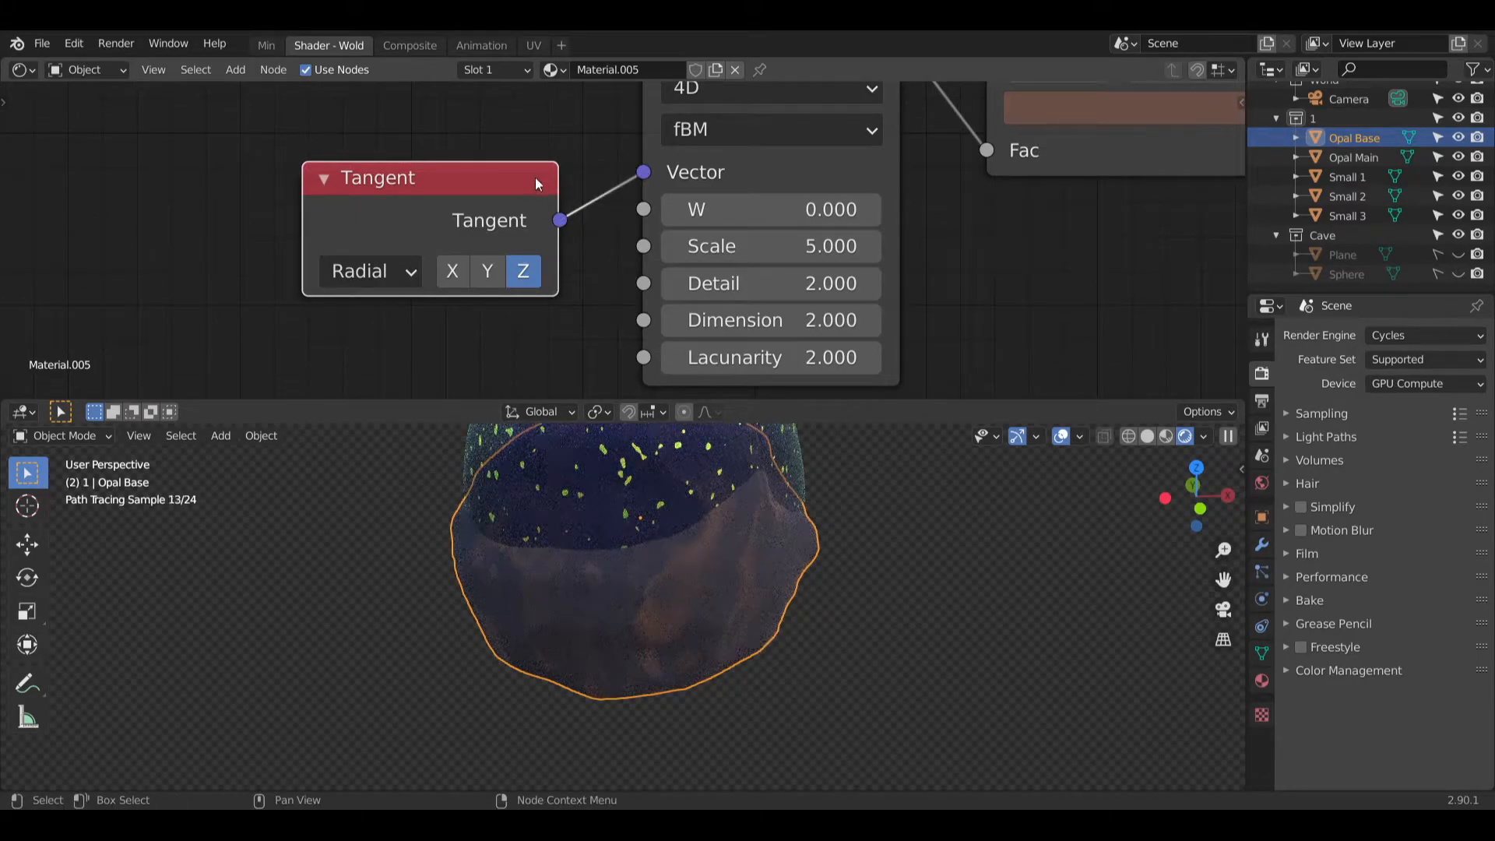
# Step: Set the Radial Tangent node's axis to X, comparing it with Z, and check the pattern on the base
pyautogui.moveTo(535, 177); pyautogui.dragTo(501, 175)
pyautogui.click(418, 273)
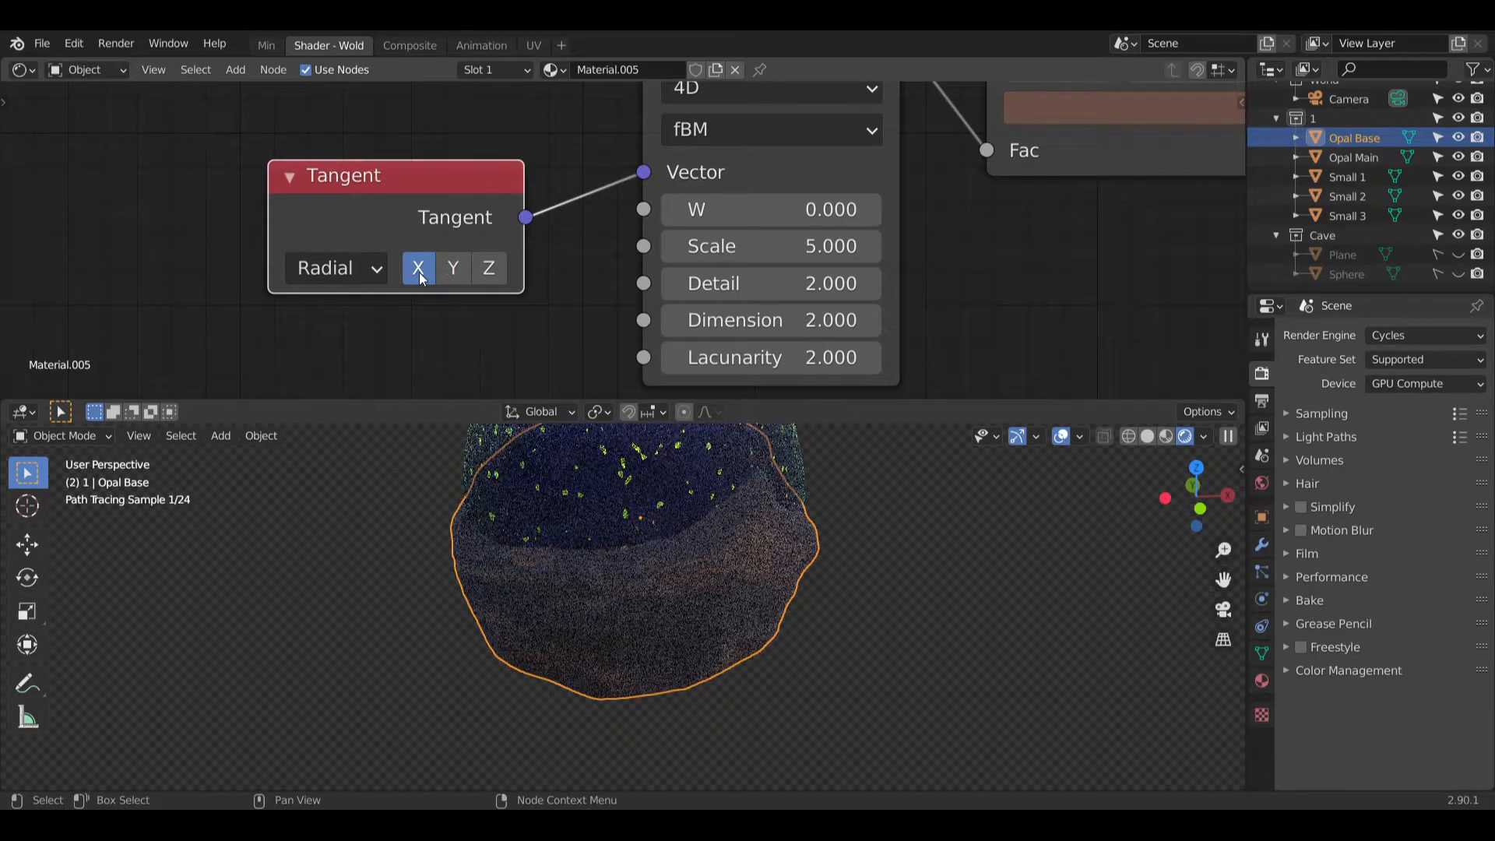
pyautogui.click(489, 268)
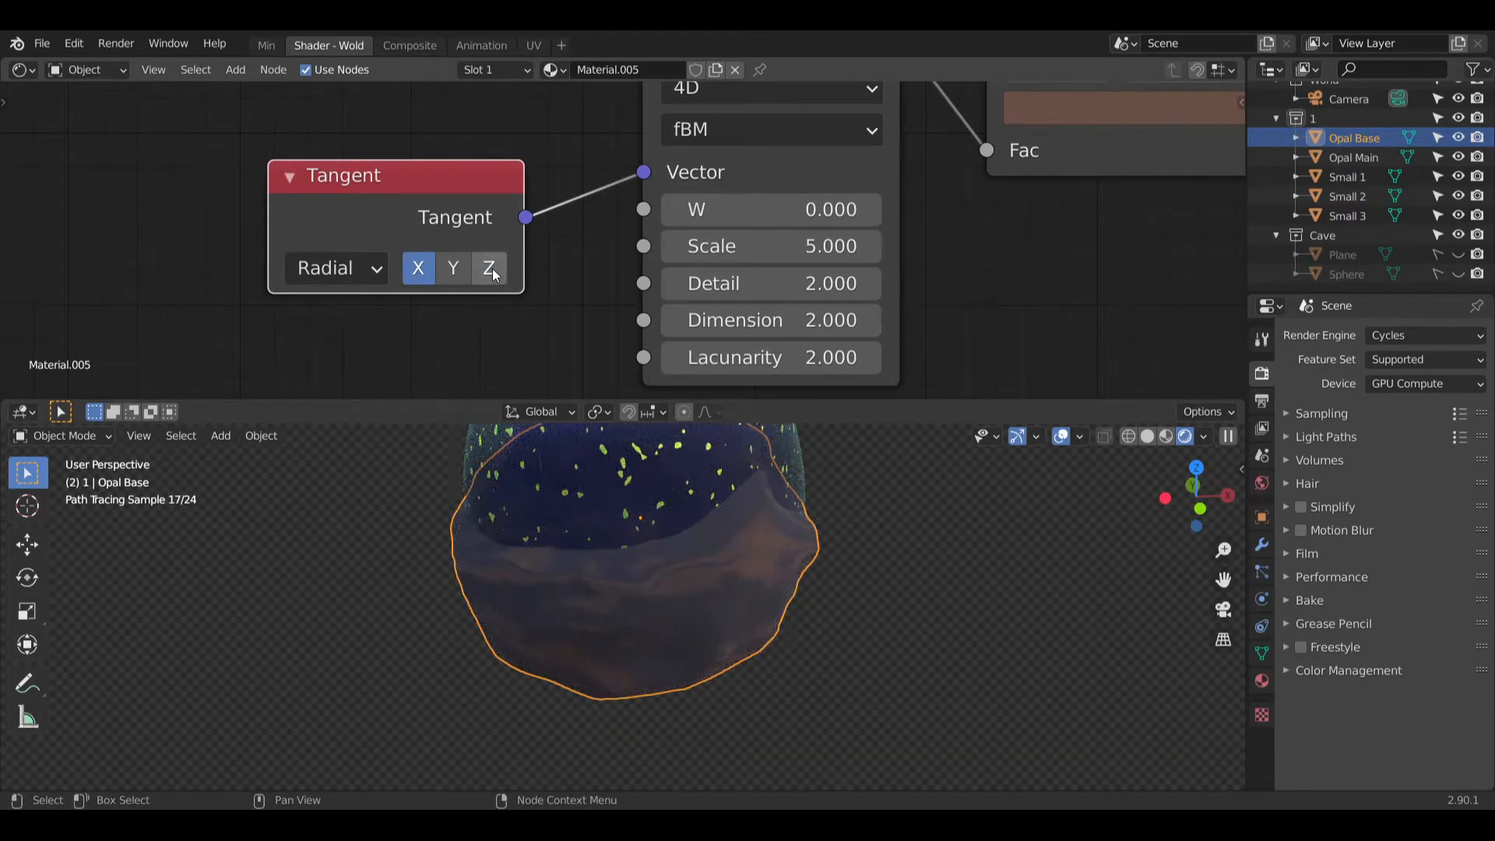
pyautogui.click(416, 269)
pyautogui.moveTo(413, 161); pyautogui.dragTo(431, 198)
pyautogui.scroll(-2, 548, 305)
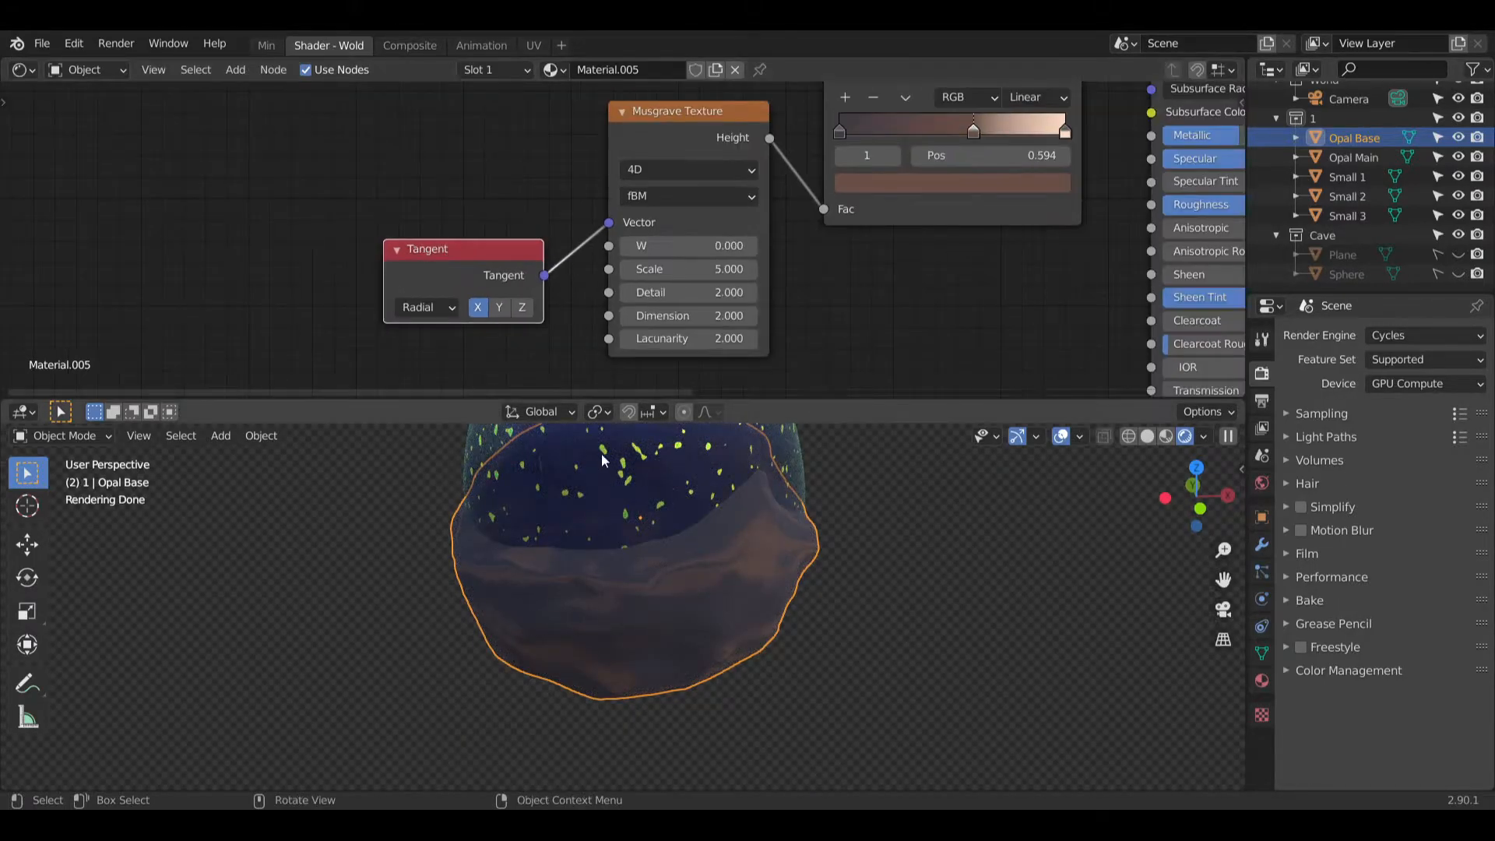
pyautogui.scroll(-3, 600, 534)
pyautogui.scroll(5, 635, 515)
pyautogui.moveTo(545, 343); pyautogui.dragTo(585, 374, button='middle')
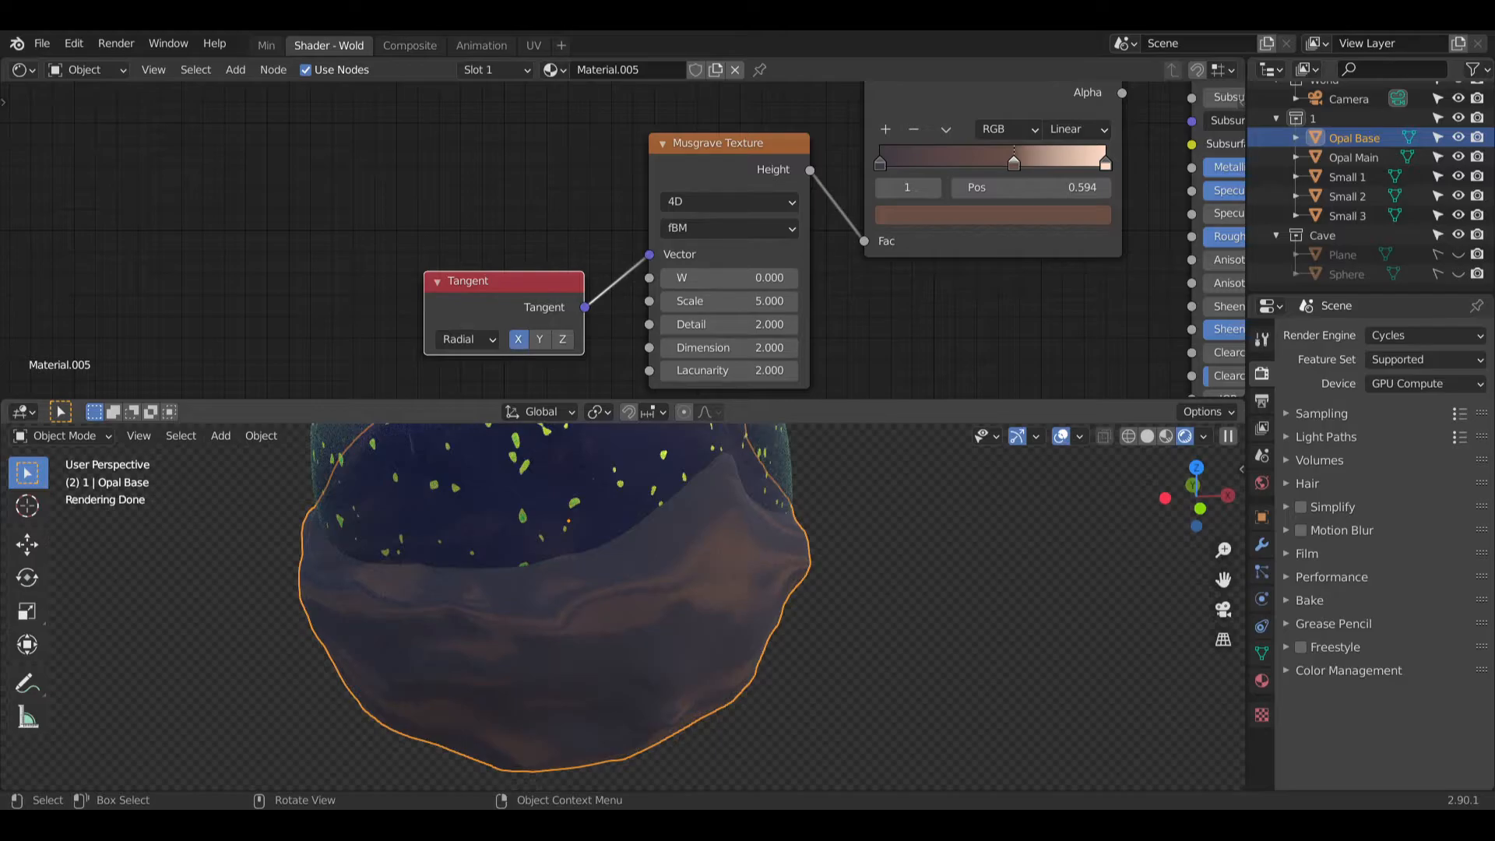
# Step: Recolour the base ColorRamp's first stop with hue 0.978, saturation 0.116 and value 0.2
pyautogui.moveTo(920, 243); pyautogui.dragTo(834, 249, button='middle')
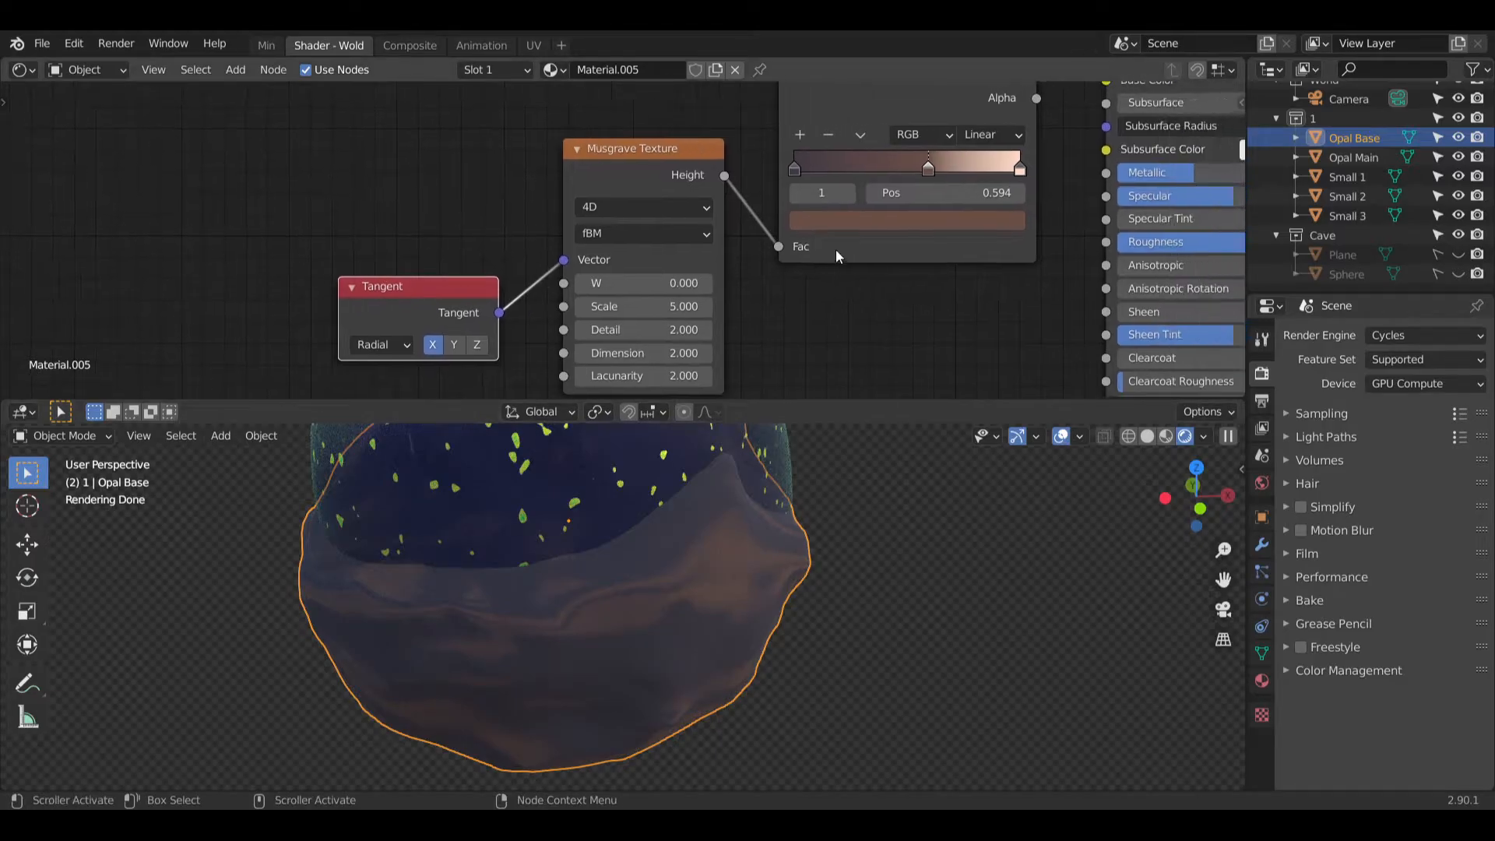
pyautogui.click(794, 165)
pyautogui.click(907, 219)
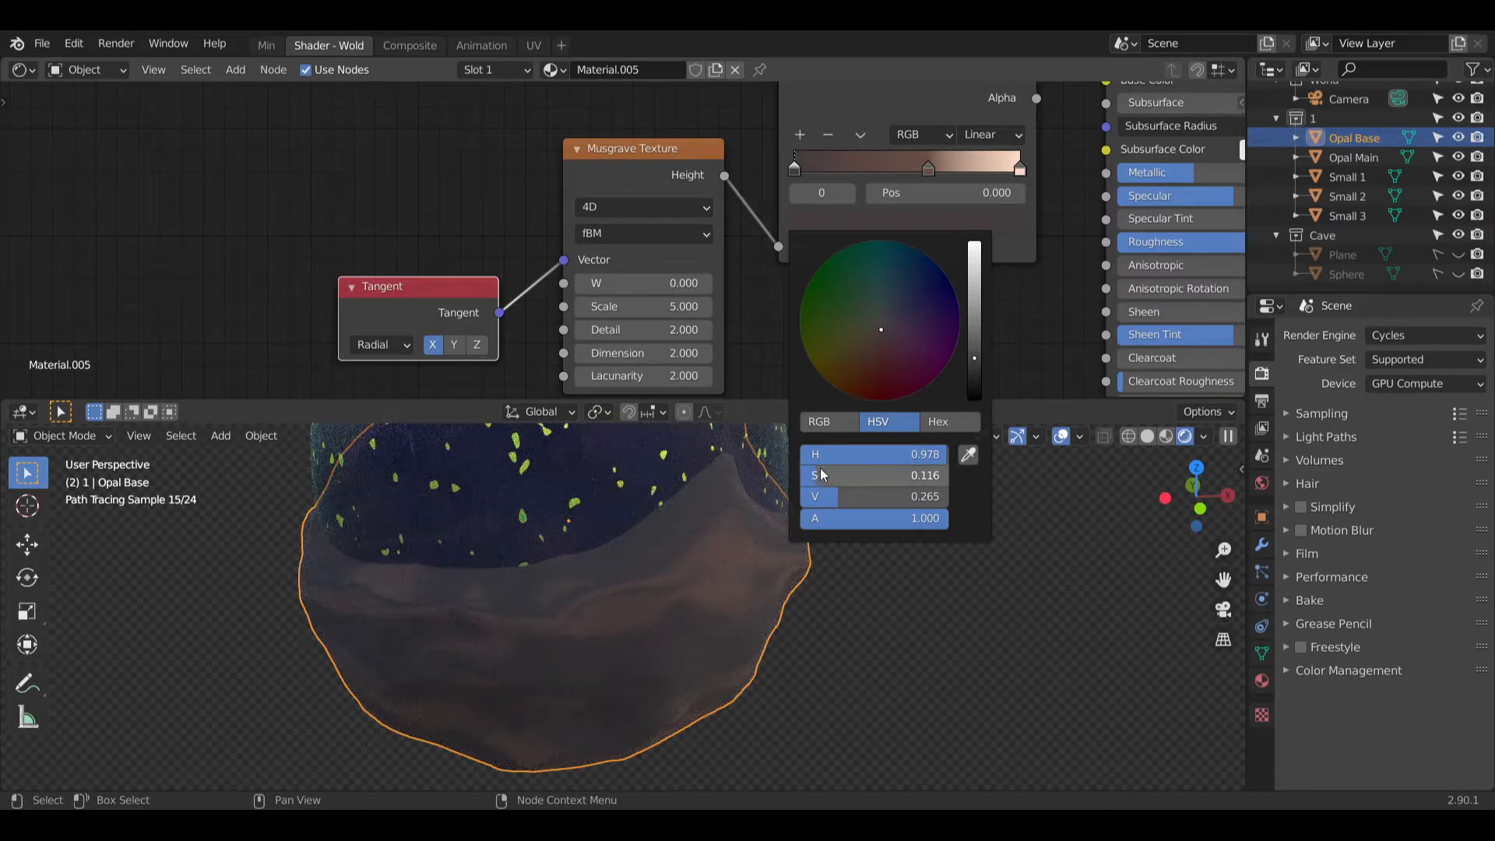
pyautogui.moveTo(845, 500); pyautogui.dragTo(840, 500)
pyautogui.click(844, 501)
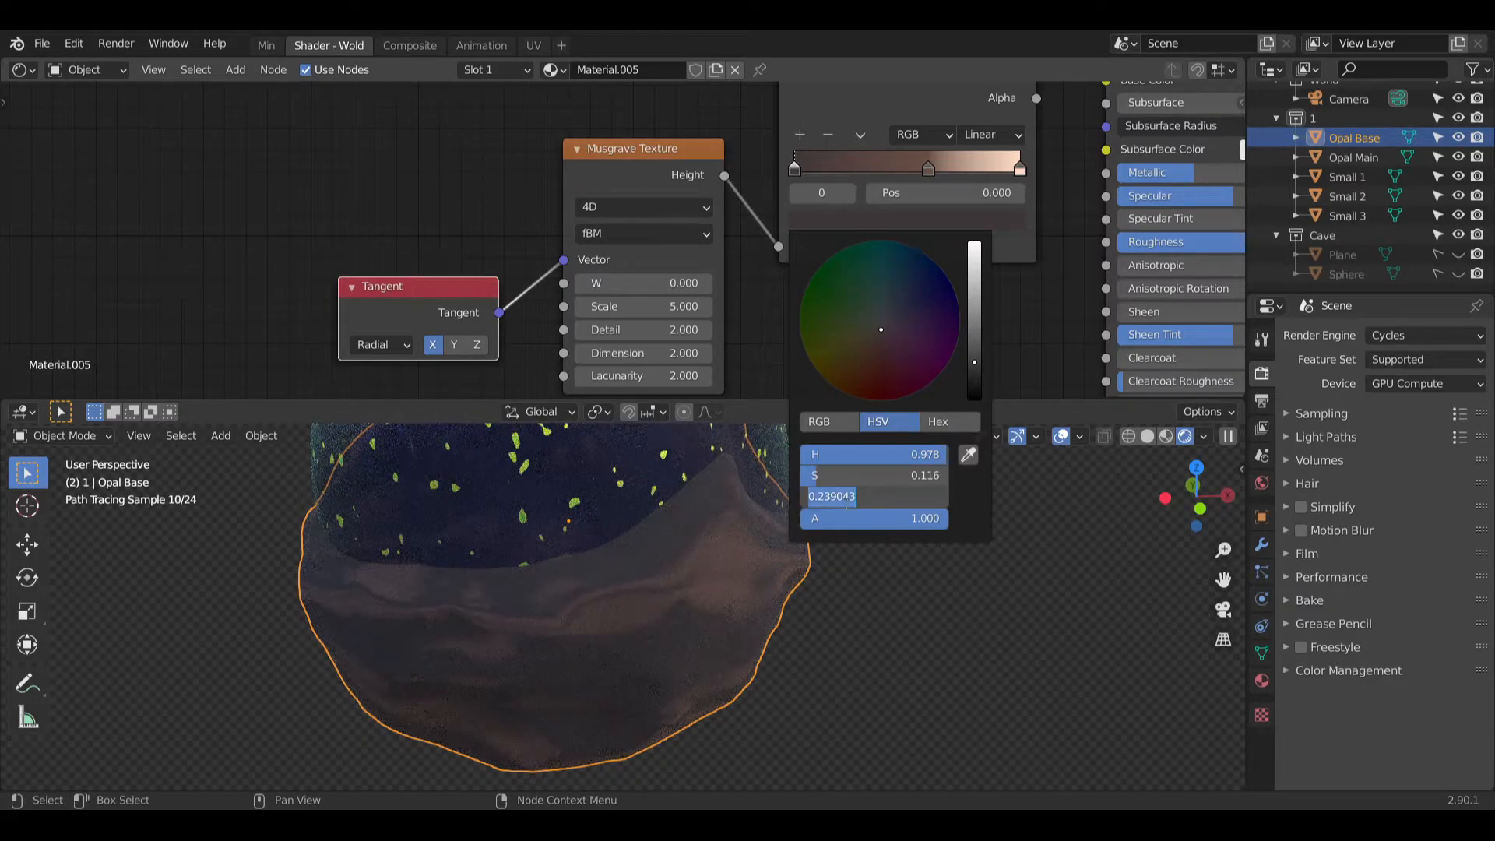
pyautogui.write('.2')
pyautogui.press('Return')
# Step: Darken the base ColorRamp's last stop, trying a colour value of 0.7 before setting it to 0.5
pyautogui.click(927, 168)
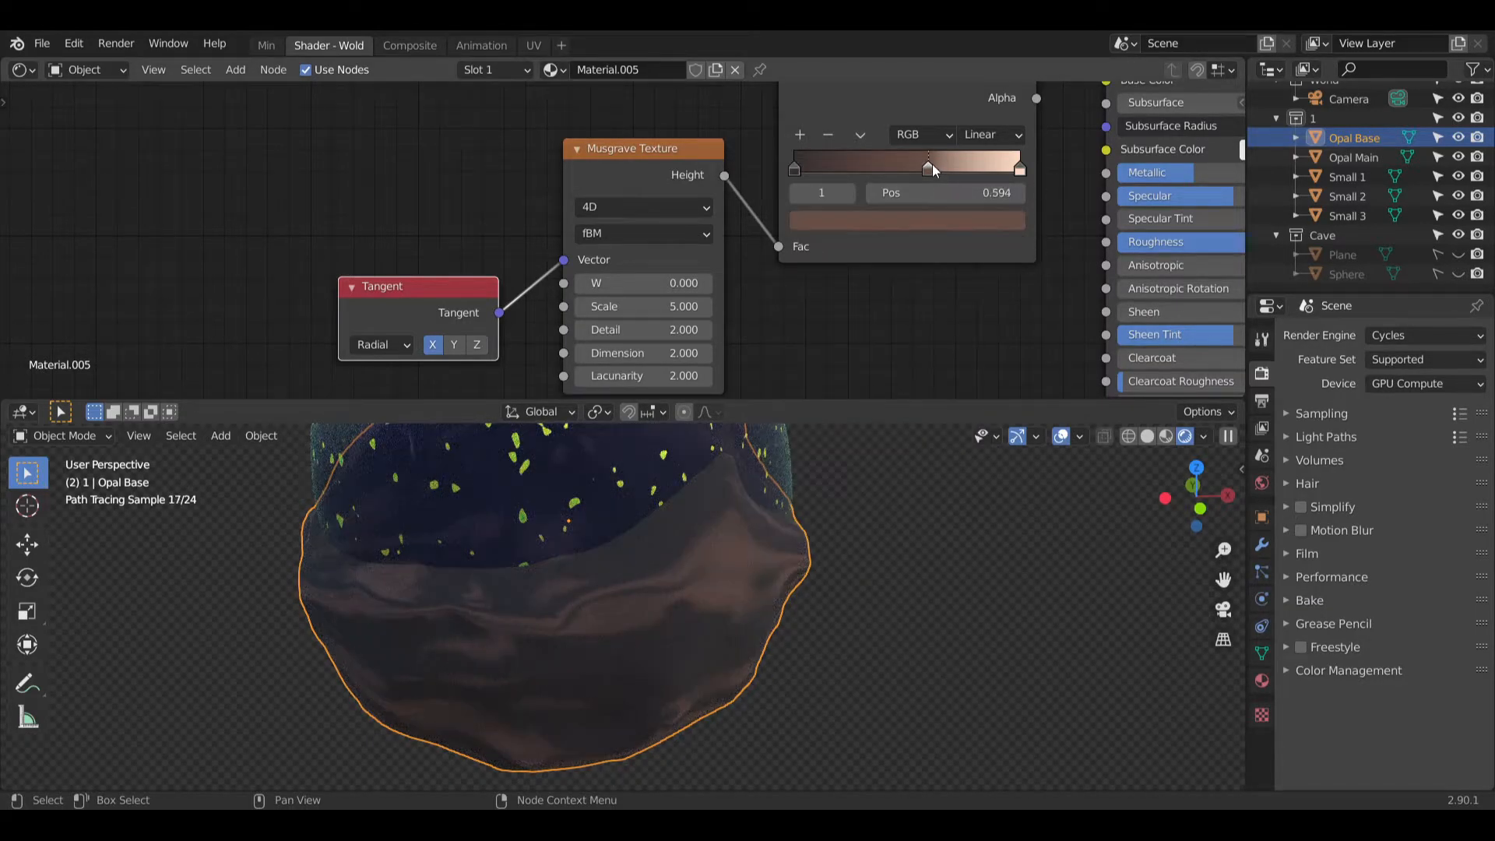
pyautogui.click(1020, 169)
pyautogui.click(1005, 221)
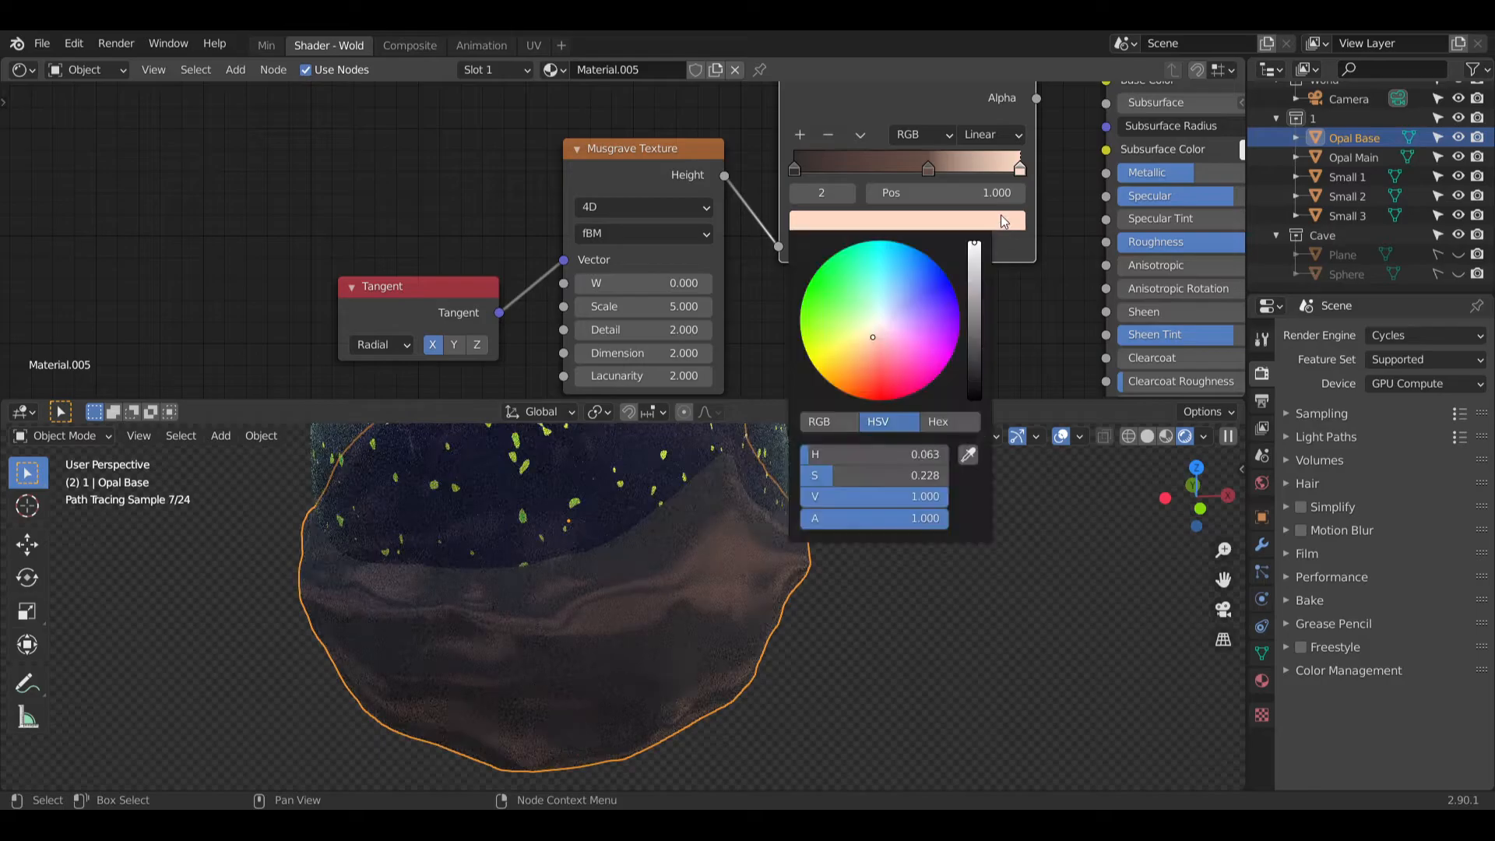
pyautogui.click(866, 496)
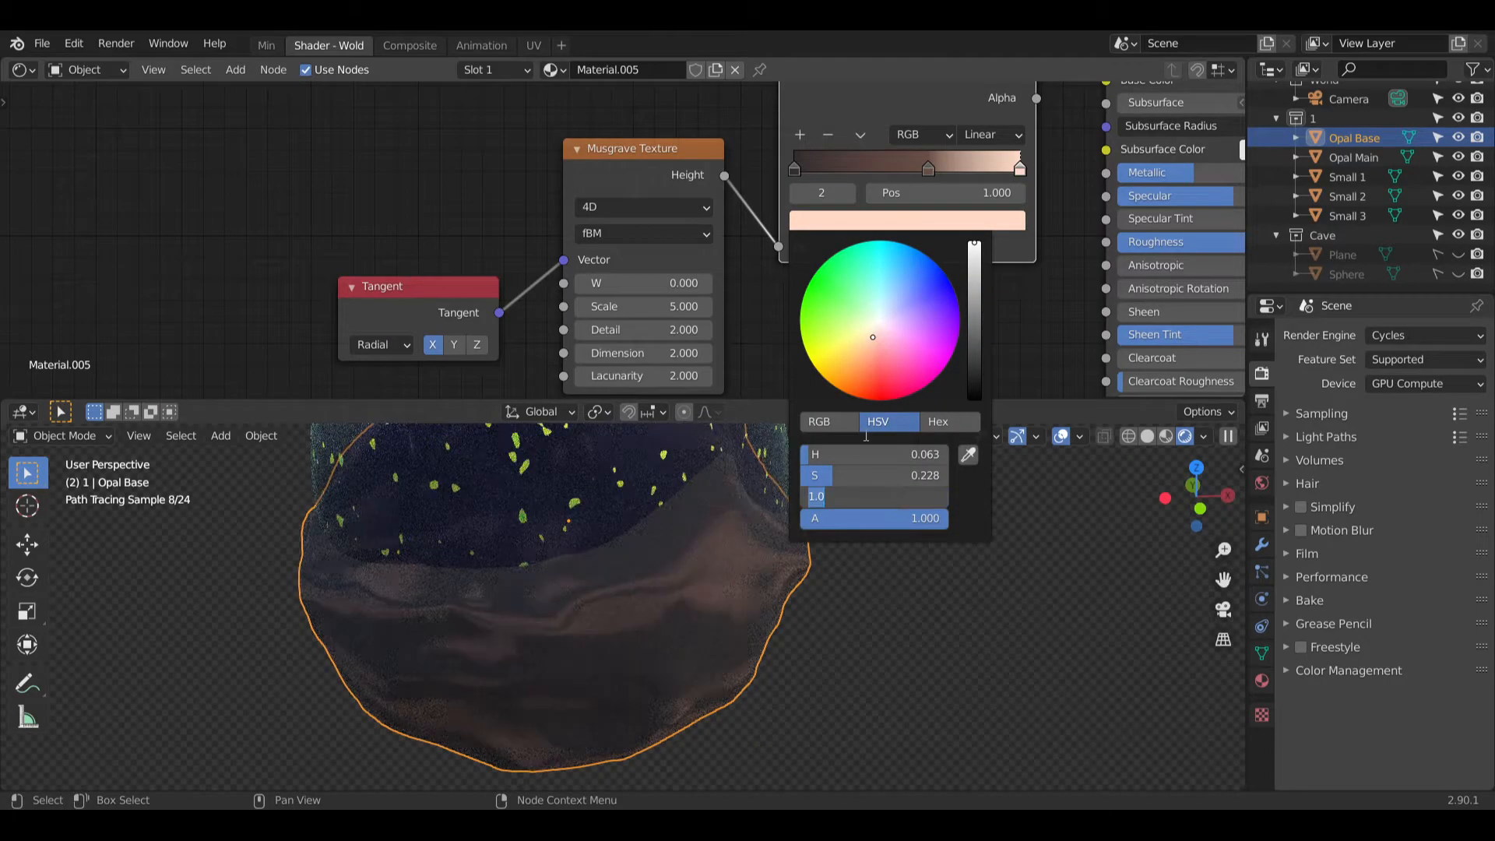
pyautogui.write('.7')
pyautogui.press('Return')
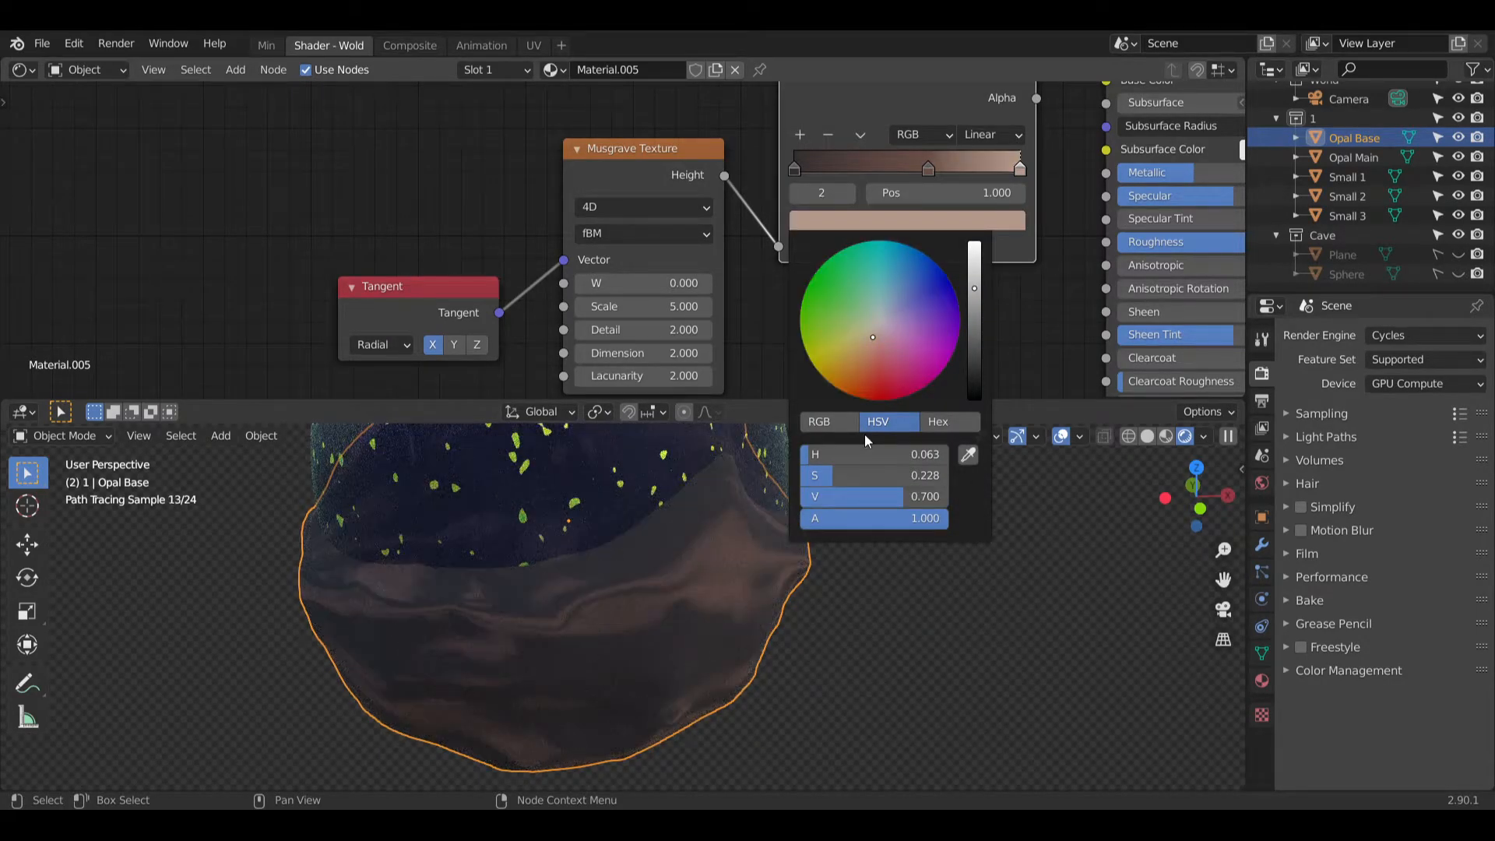
pyautogui.click(916, 497)
pyautogui.press('BackSpace')
pyautogui.write('.')
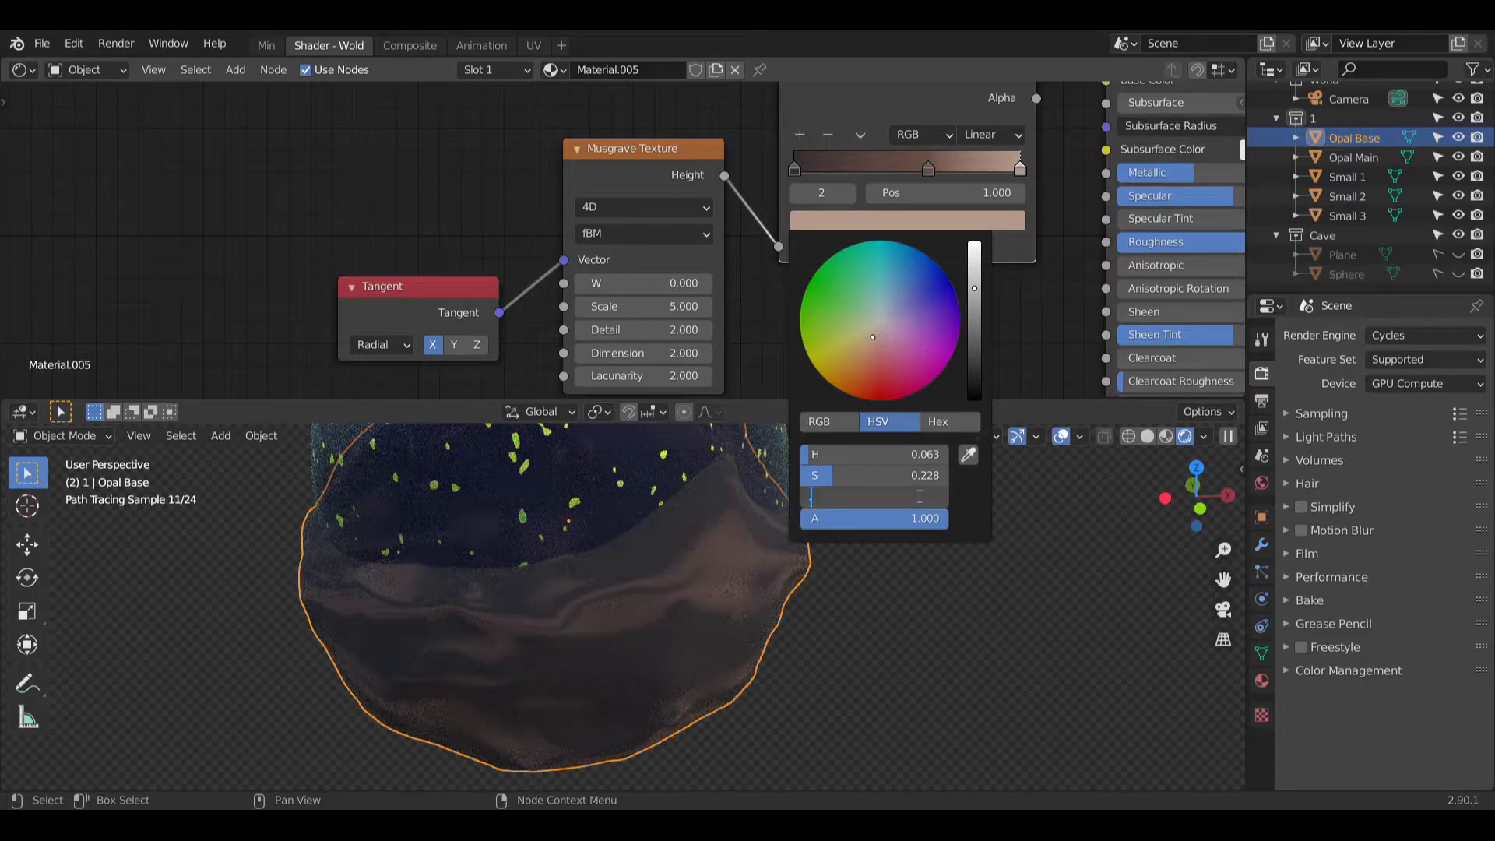
pyautogui.write('5')
pyautogui.press('Return')
# Step: Darken the brown middle stop of the base ColorRamp and check the base from near and far
pyautogui.click(926, 169)
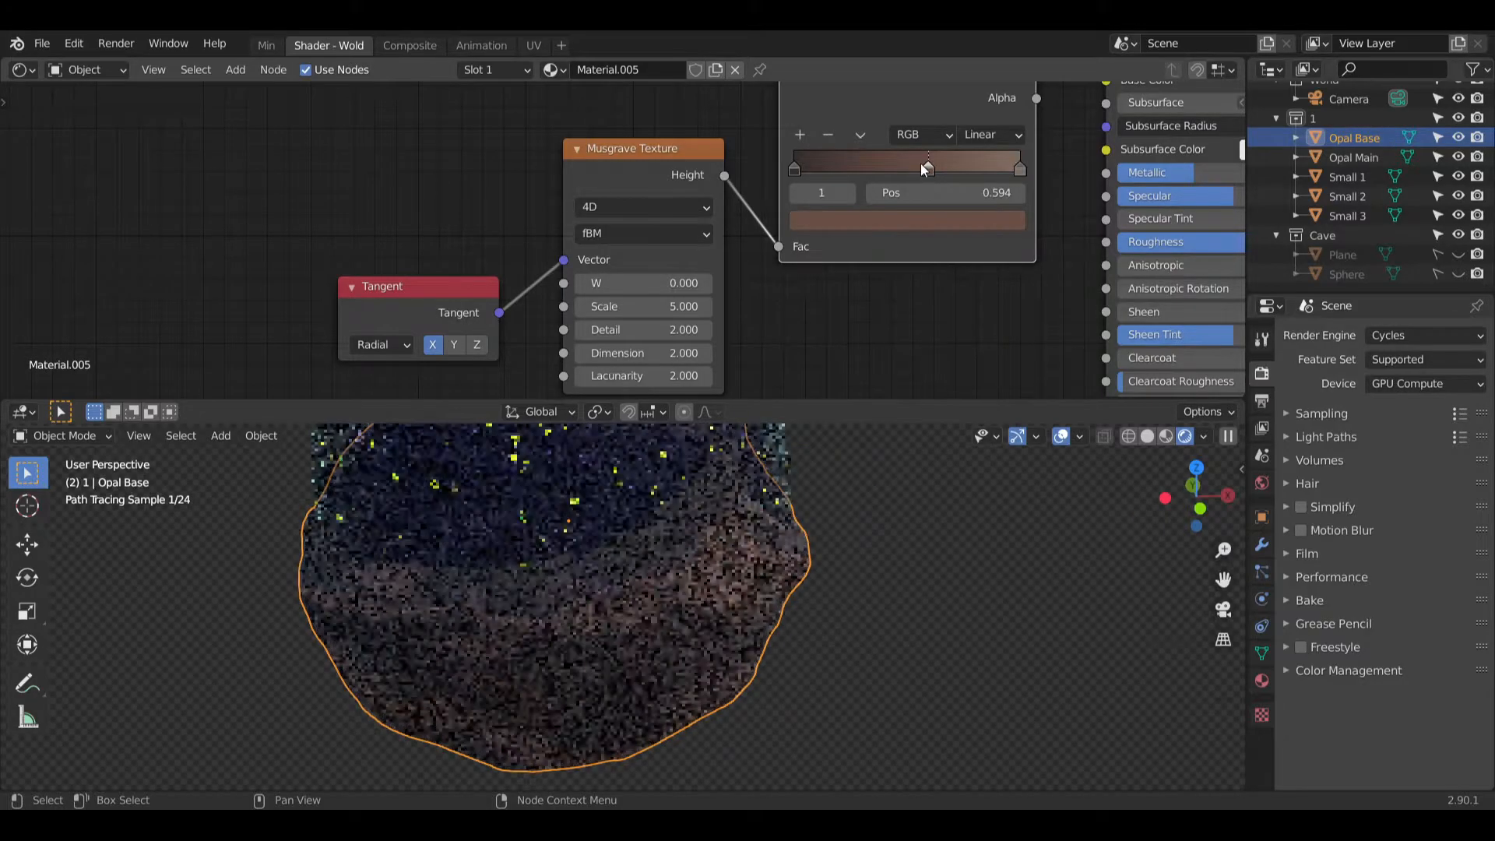
pyautogui.click(922, 221)
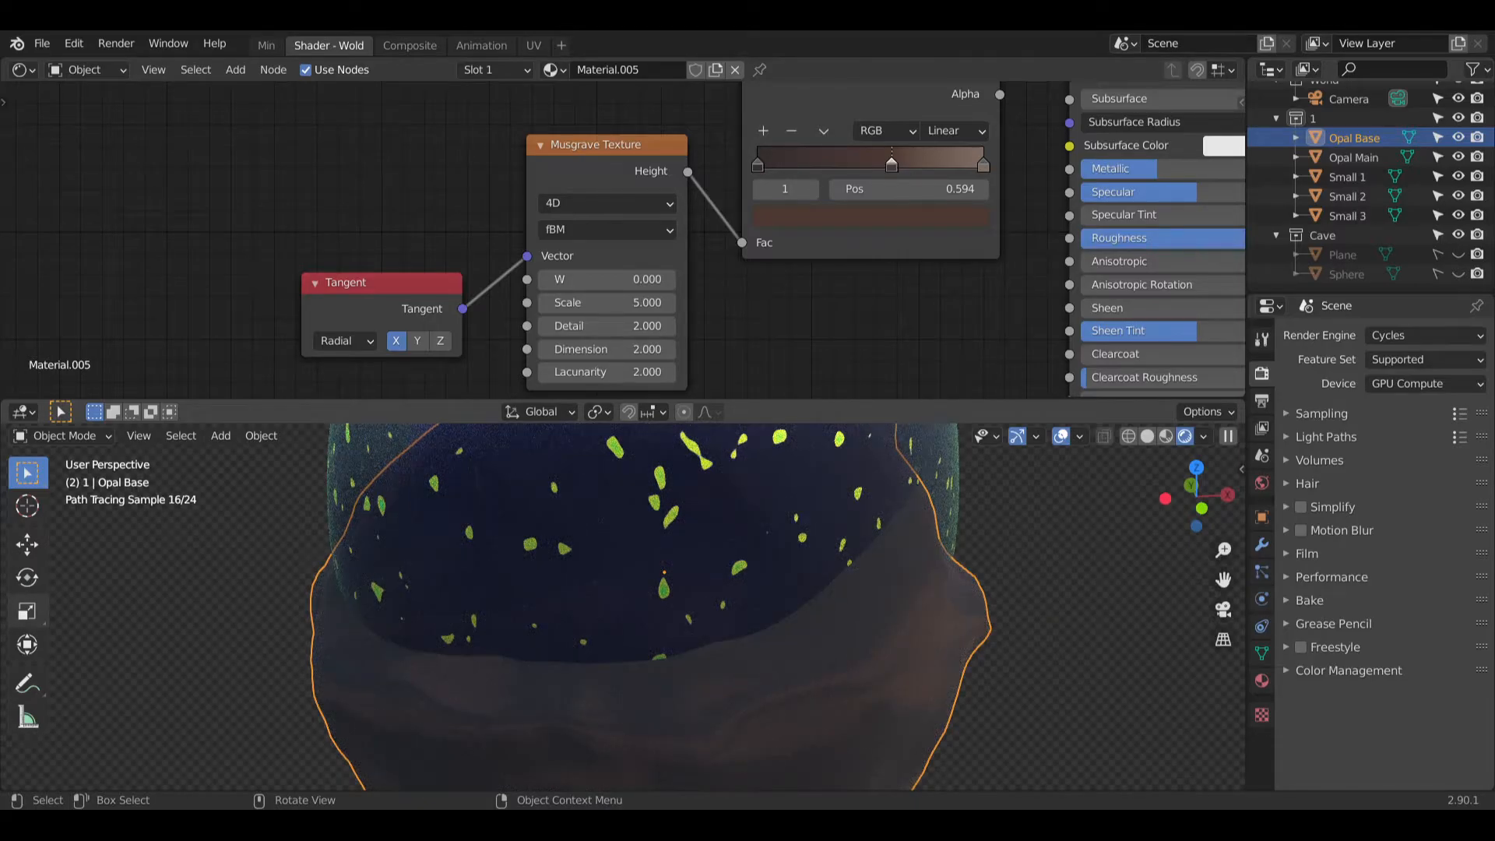
pyautogui.scroll(-8, 746, 520)
pyautogui.scroll(4, 700, 589)
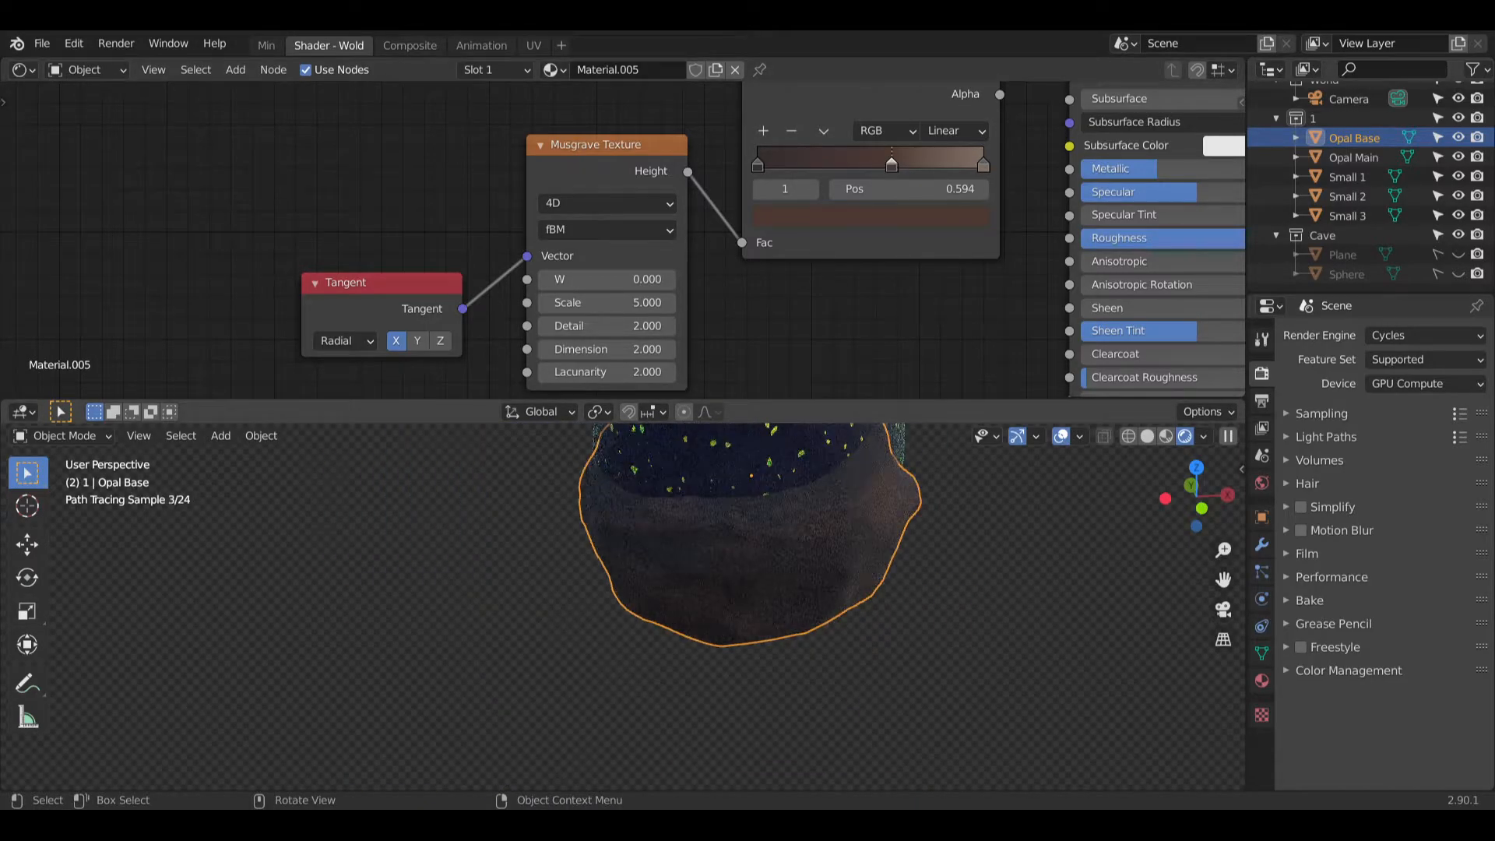
# Step: Add a Musgrave Texture node beside the Material Output and connect its Height to Displacement
pyautogui.moveTo(971, 313); pyautogui.dragTo(761, 355, button='middle')
pyautogui.scroll(2, 760, 356)
pyautogui.click(235, 70)
pyautogui.moveTo(296, 183)
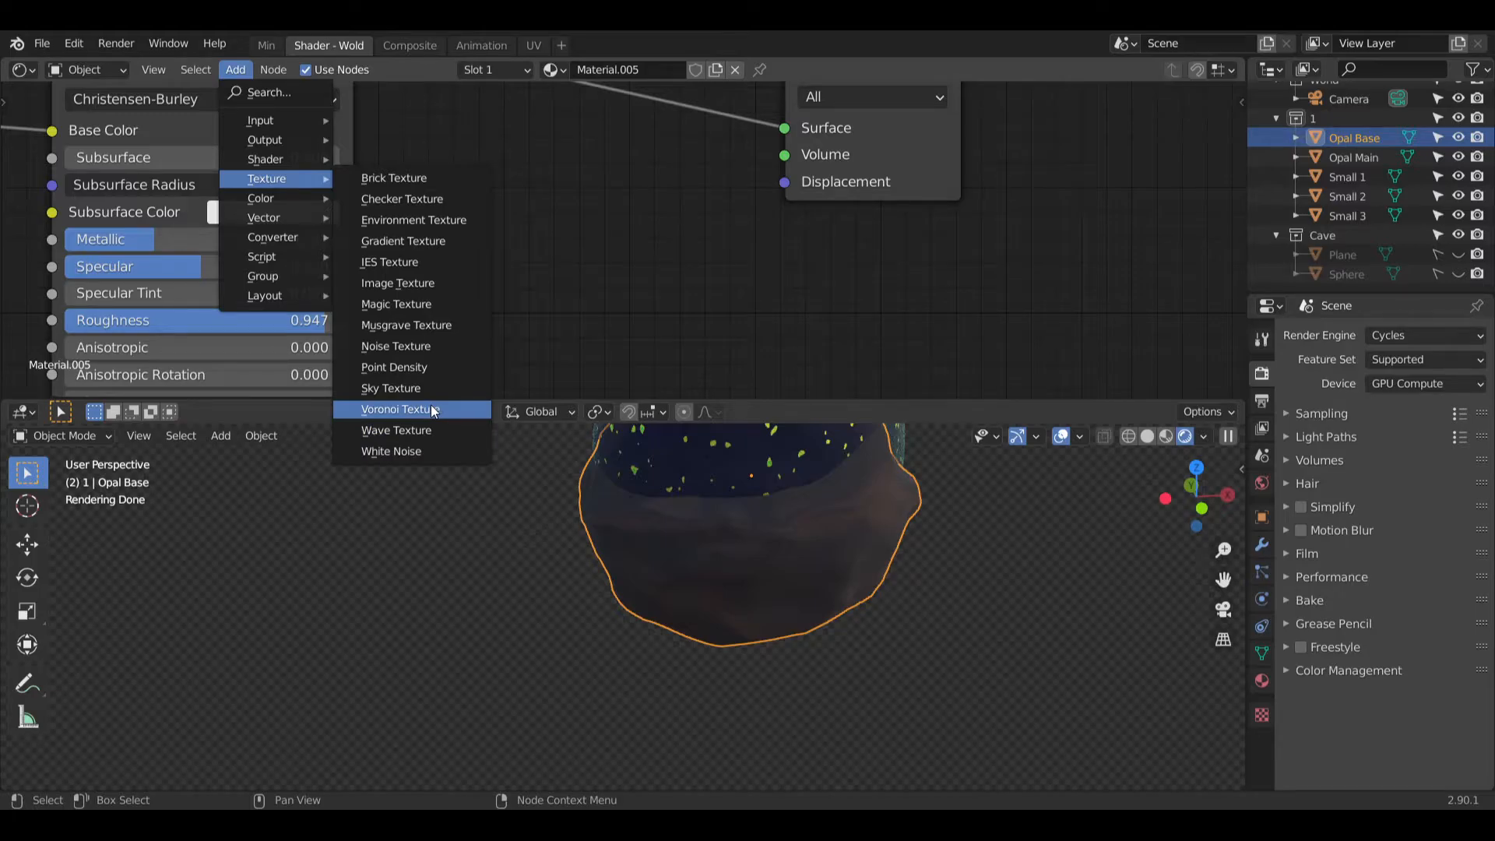
pyautogui.click(401, 325)
pyautogui.click(464, 162)
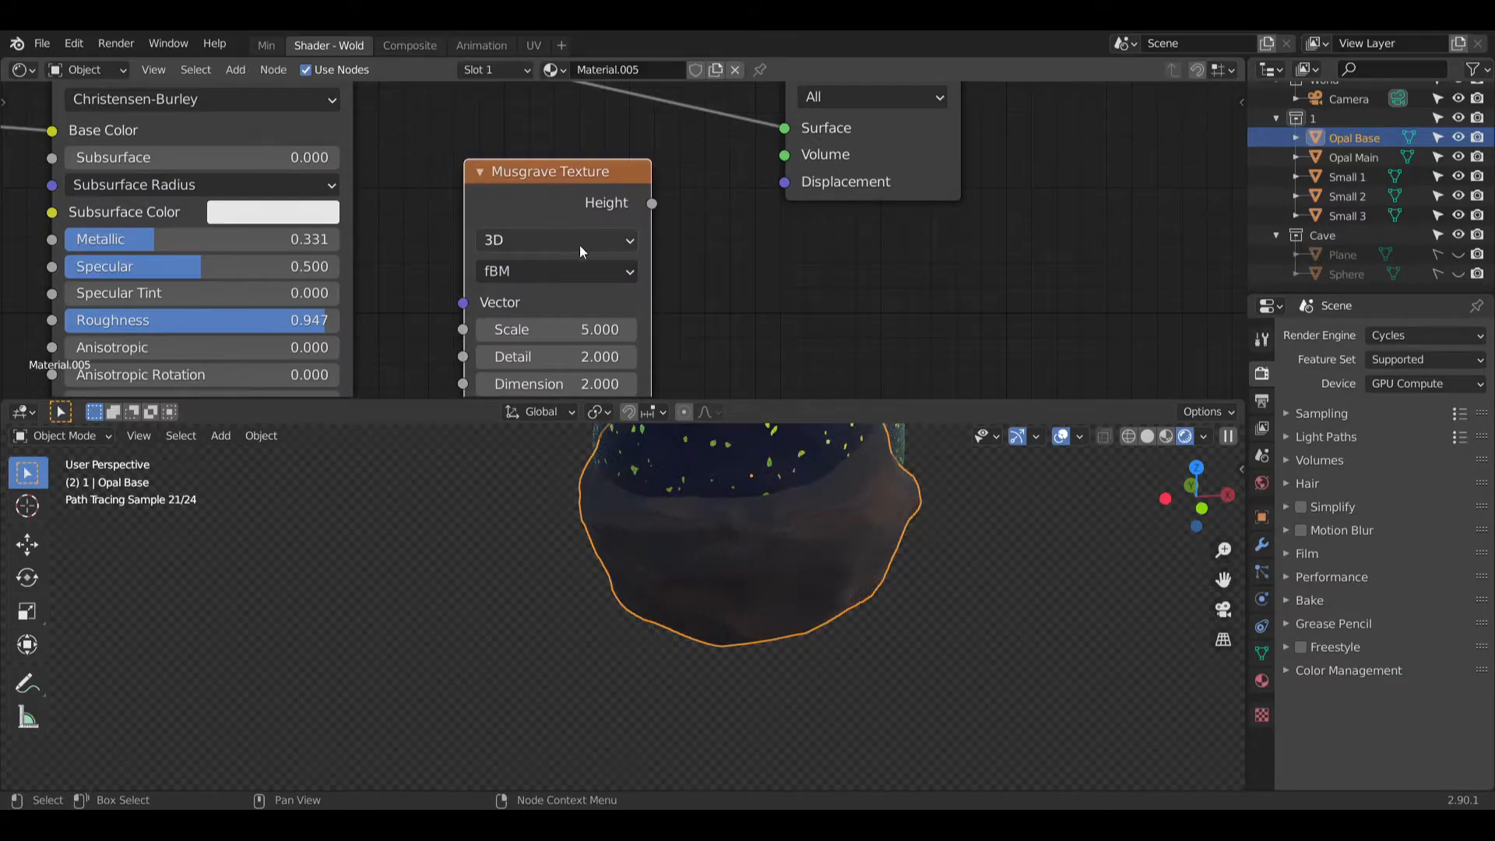
pyautogui.moveTo(653, 203); pyautogui.dragTo(784, 181)
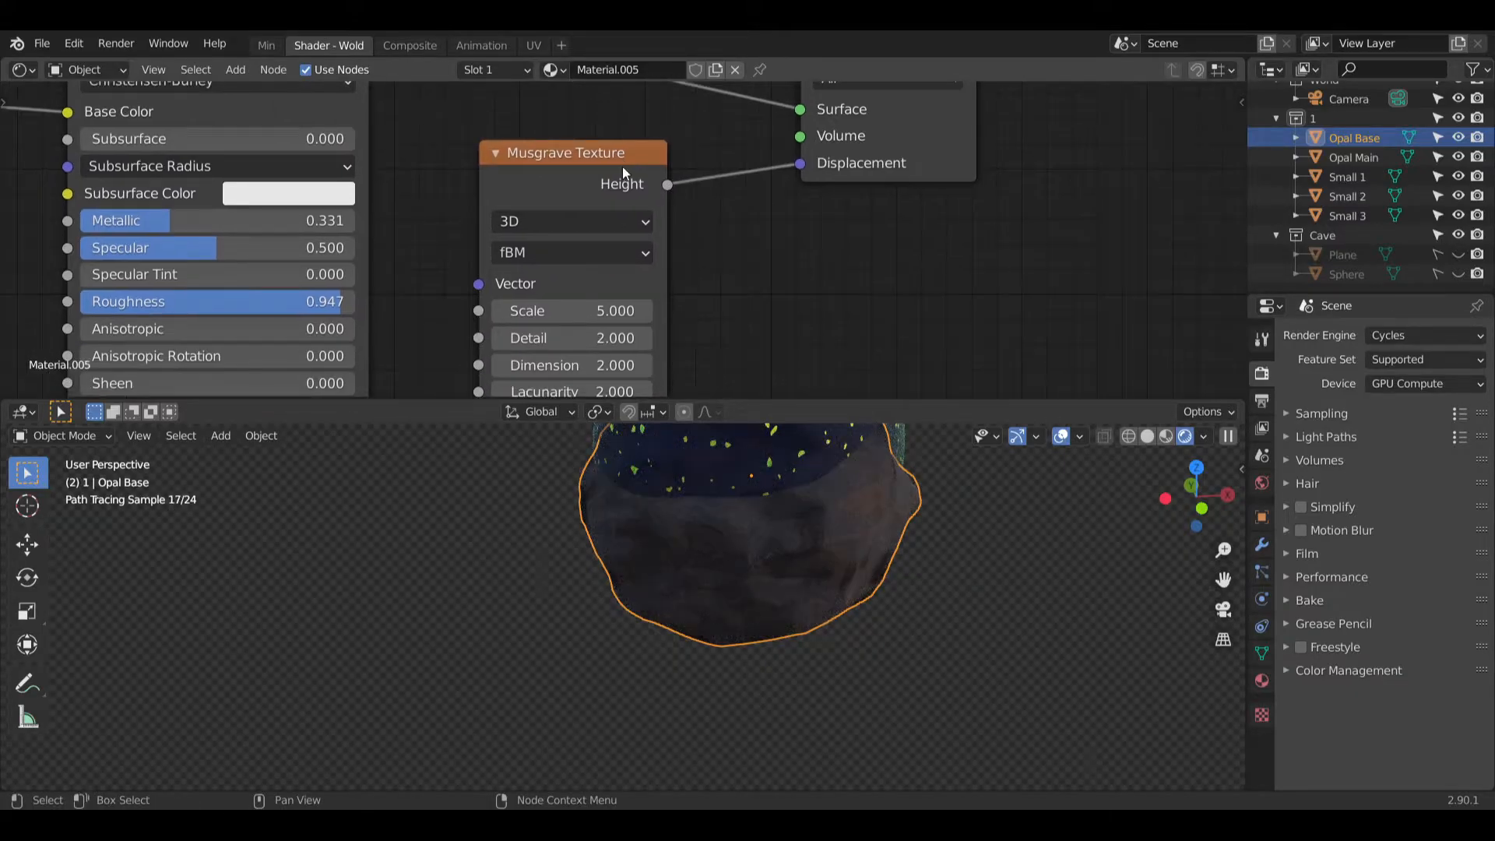
# Step: Try Scale values of 5 and 7 on the displacement Musgrave Texture and compare the relief on the base
pyautogui.scroll(3, 820, 543)
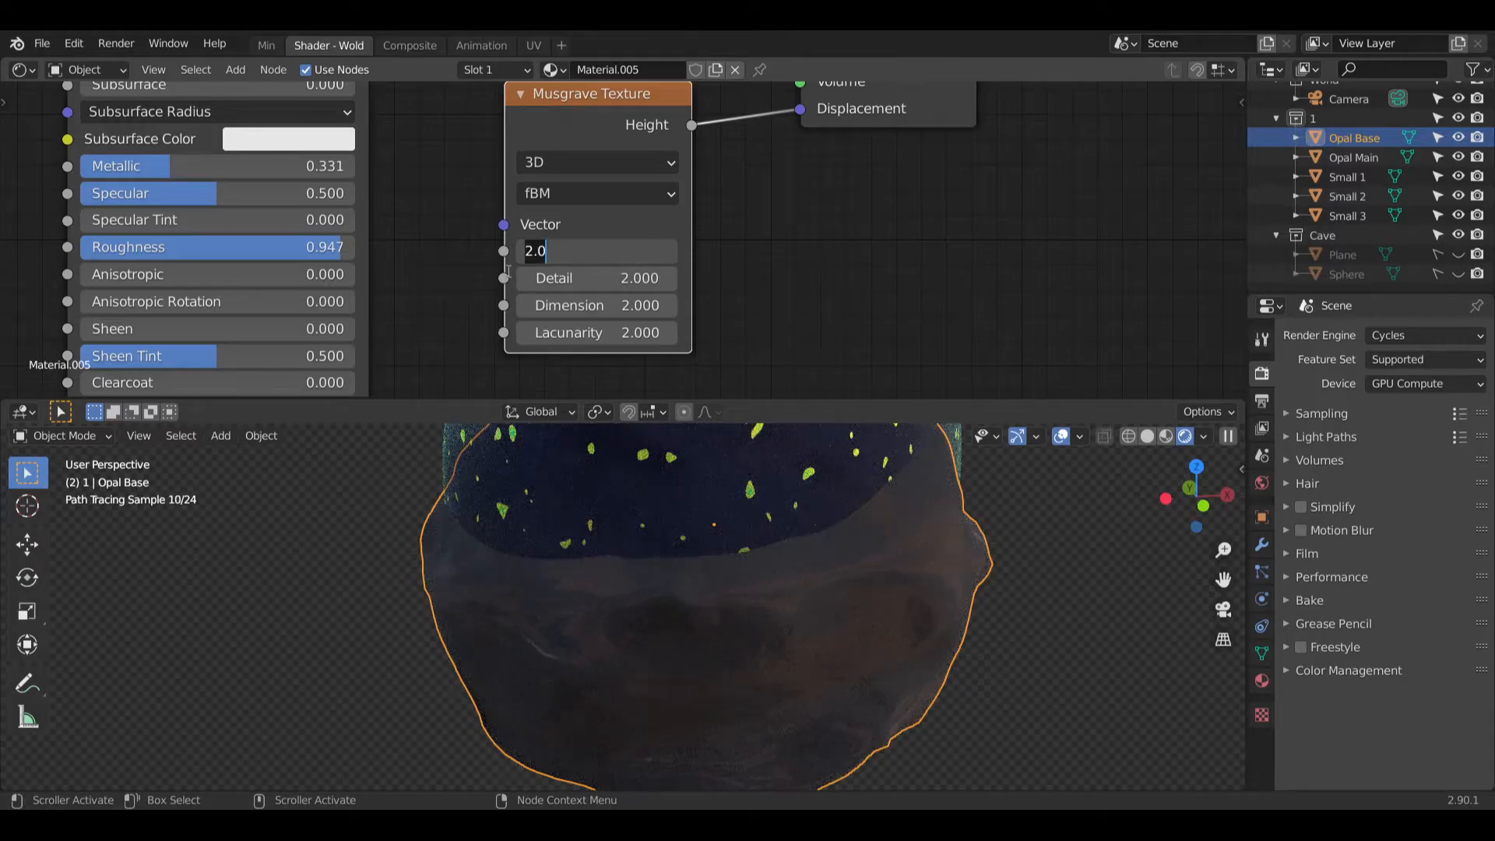
pyautogui.write('5')
pyautogui.press('Return')
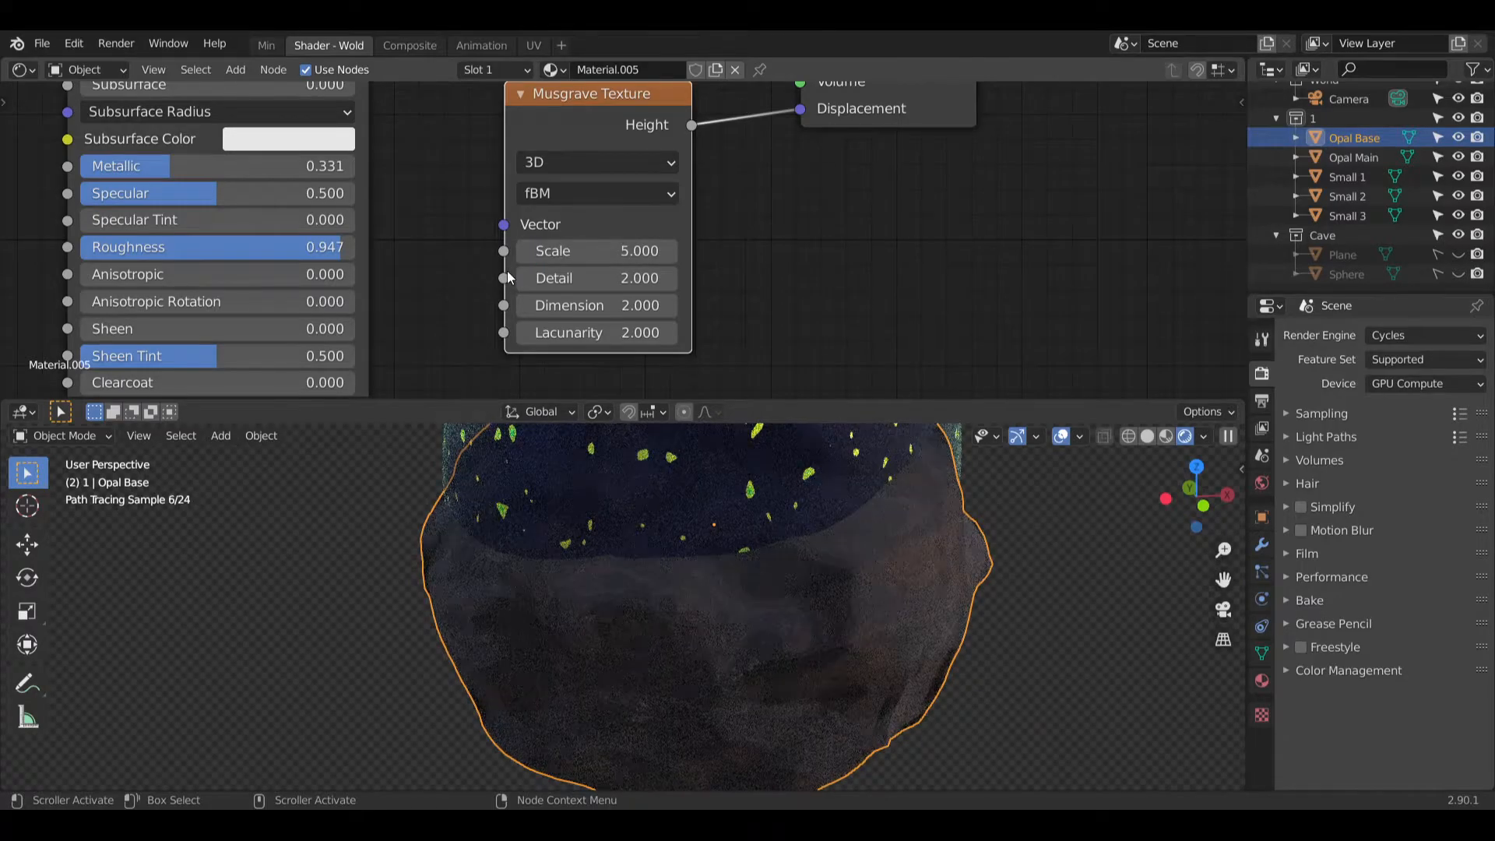
pyautogui.click(620, 250)
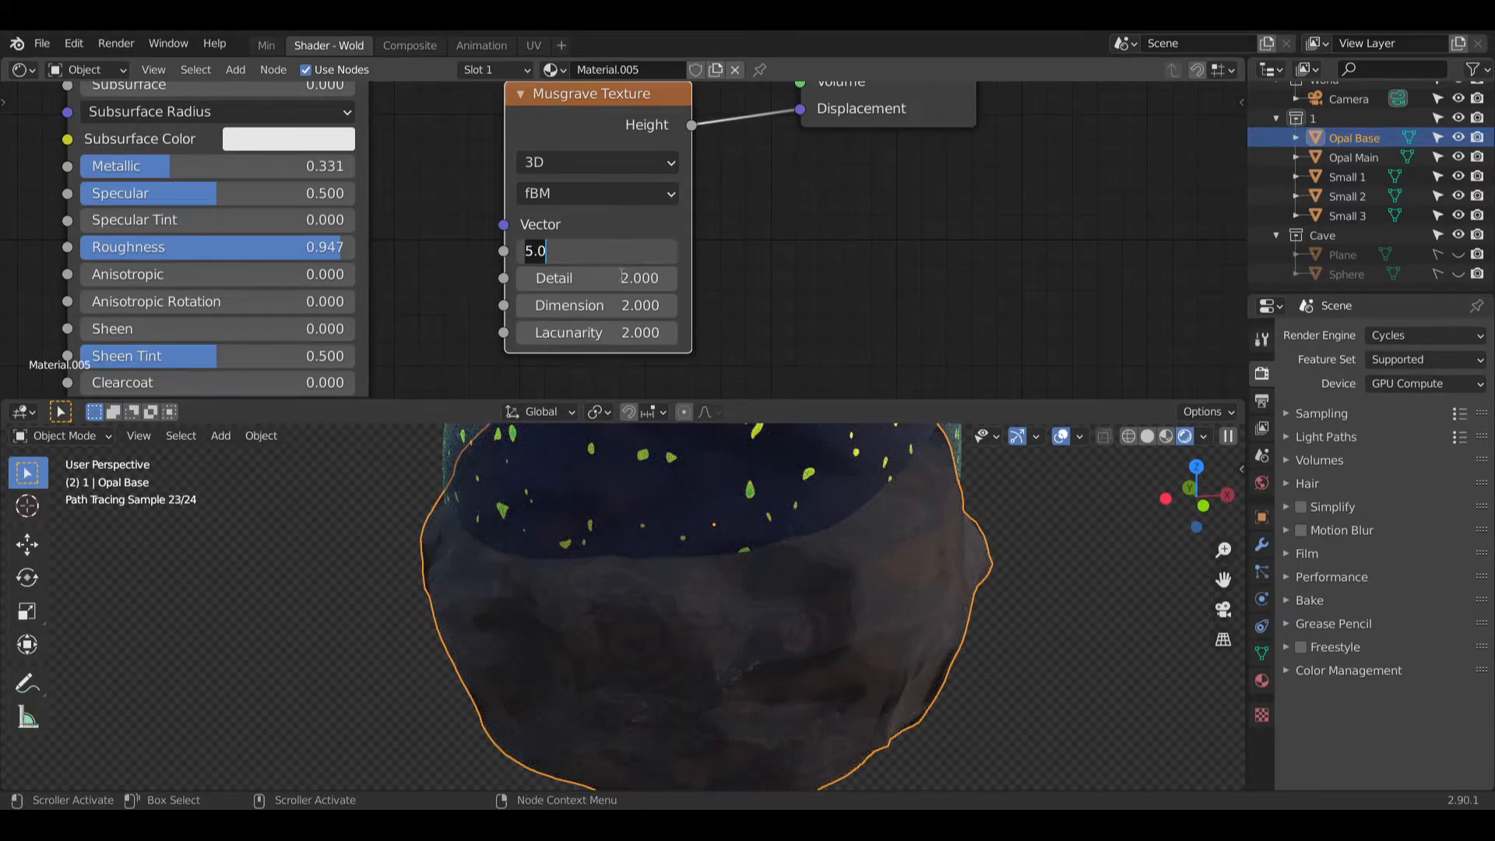
pyautogui.press('Return')
pyautogui.moveTo(728, 308); pyautogui.dragTo(736, 285, button='middle')
# Step: Try the displacement Musgrave Texture in 4D with a Scale of 20, and delete that node
pyautogui.click(607, 140)
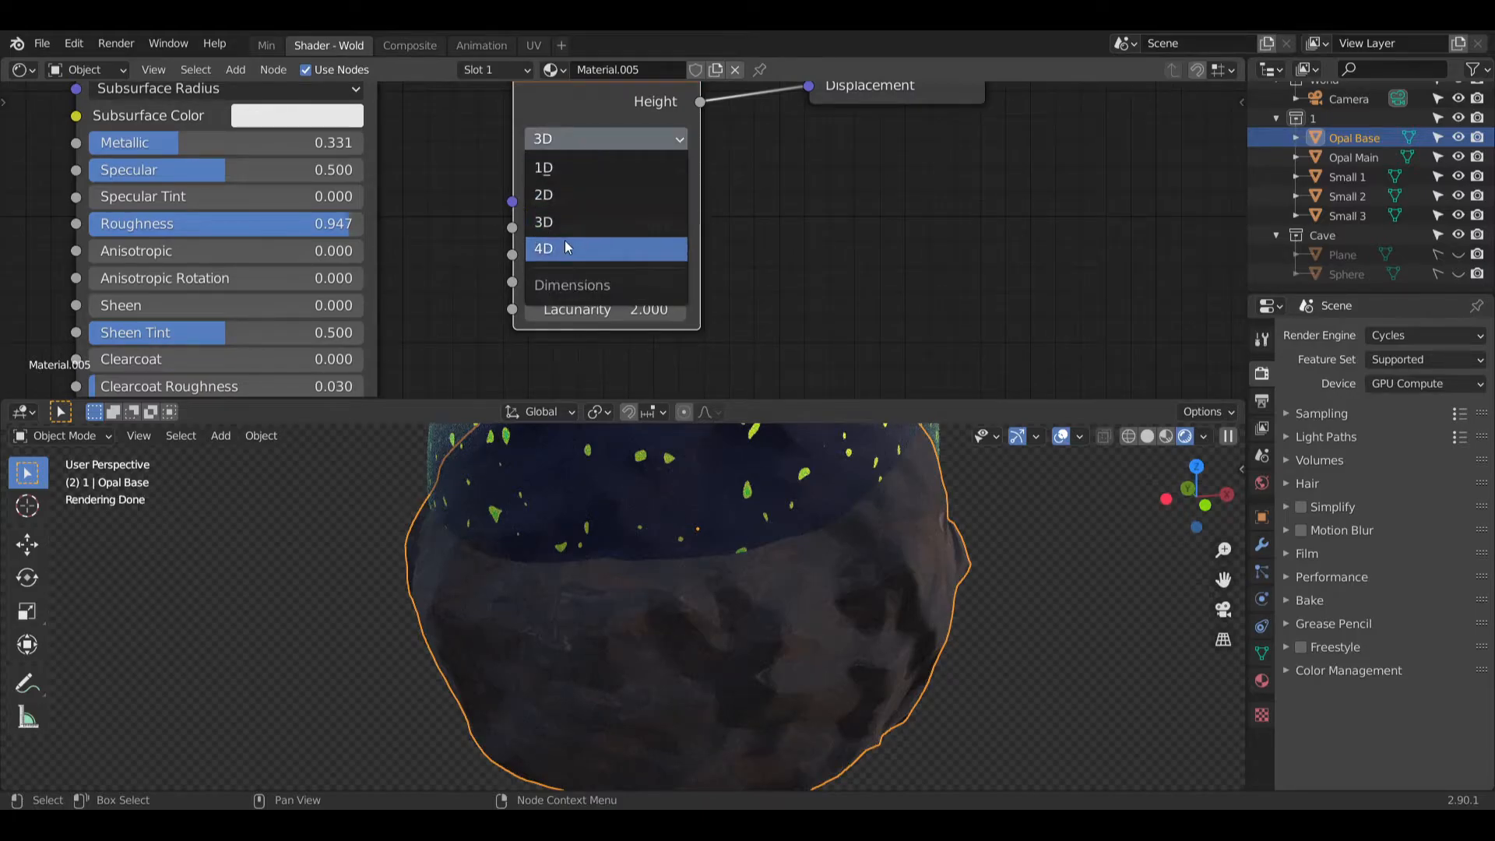
pyautogui.click(565, 245)
pyautogui.click(637, 253)
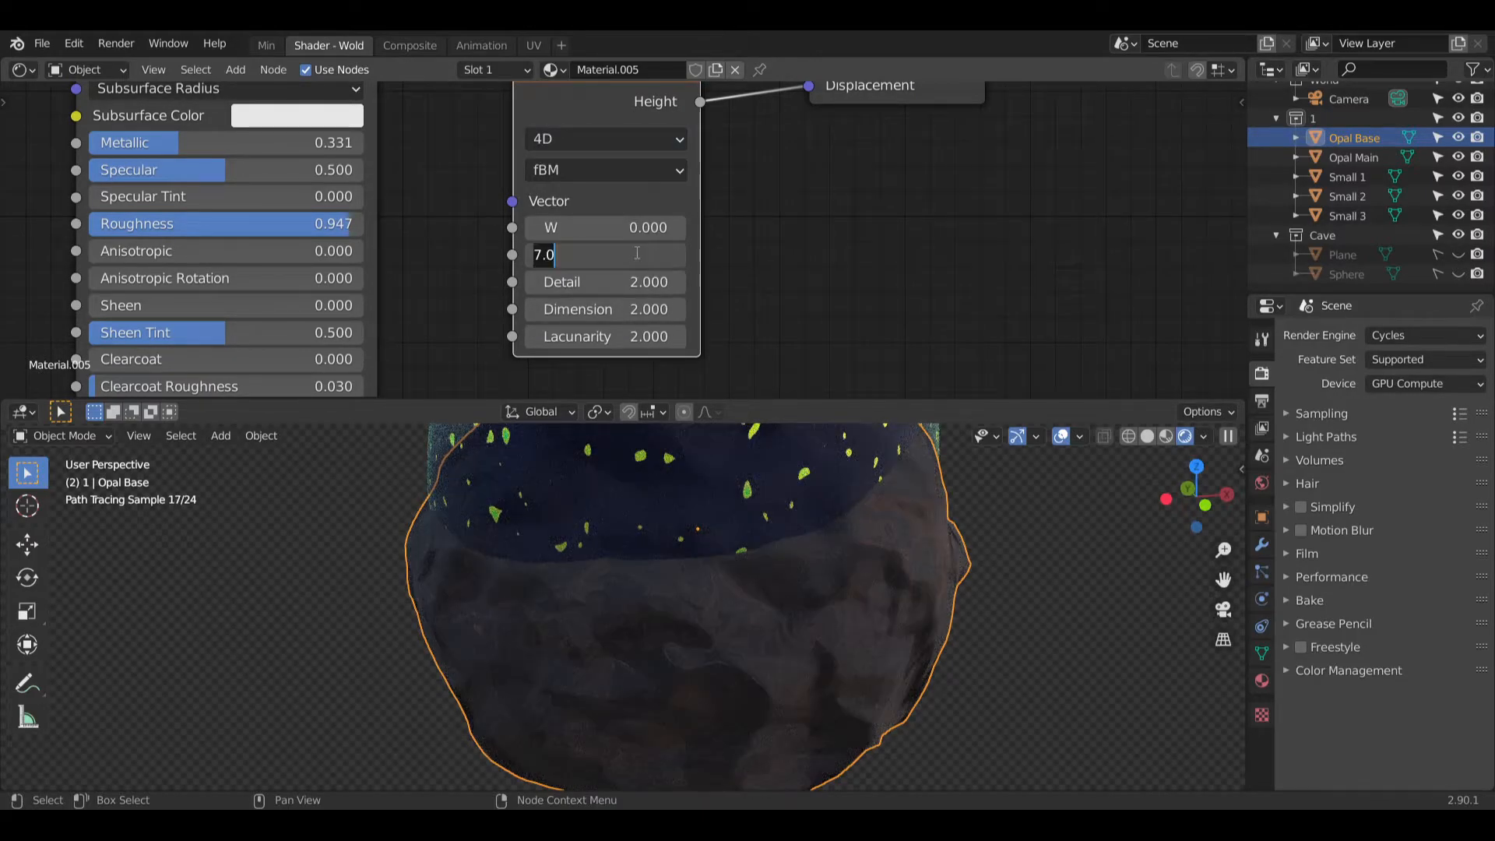
pyautogui.write('20')
pyautogui.press('Return')
pyautogui.moveTo(709, 253); pyautogui.dragTo(735, 317, button='middle')
pyautogui.press('x')
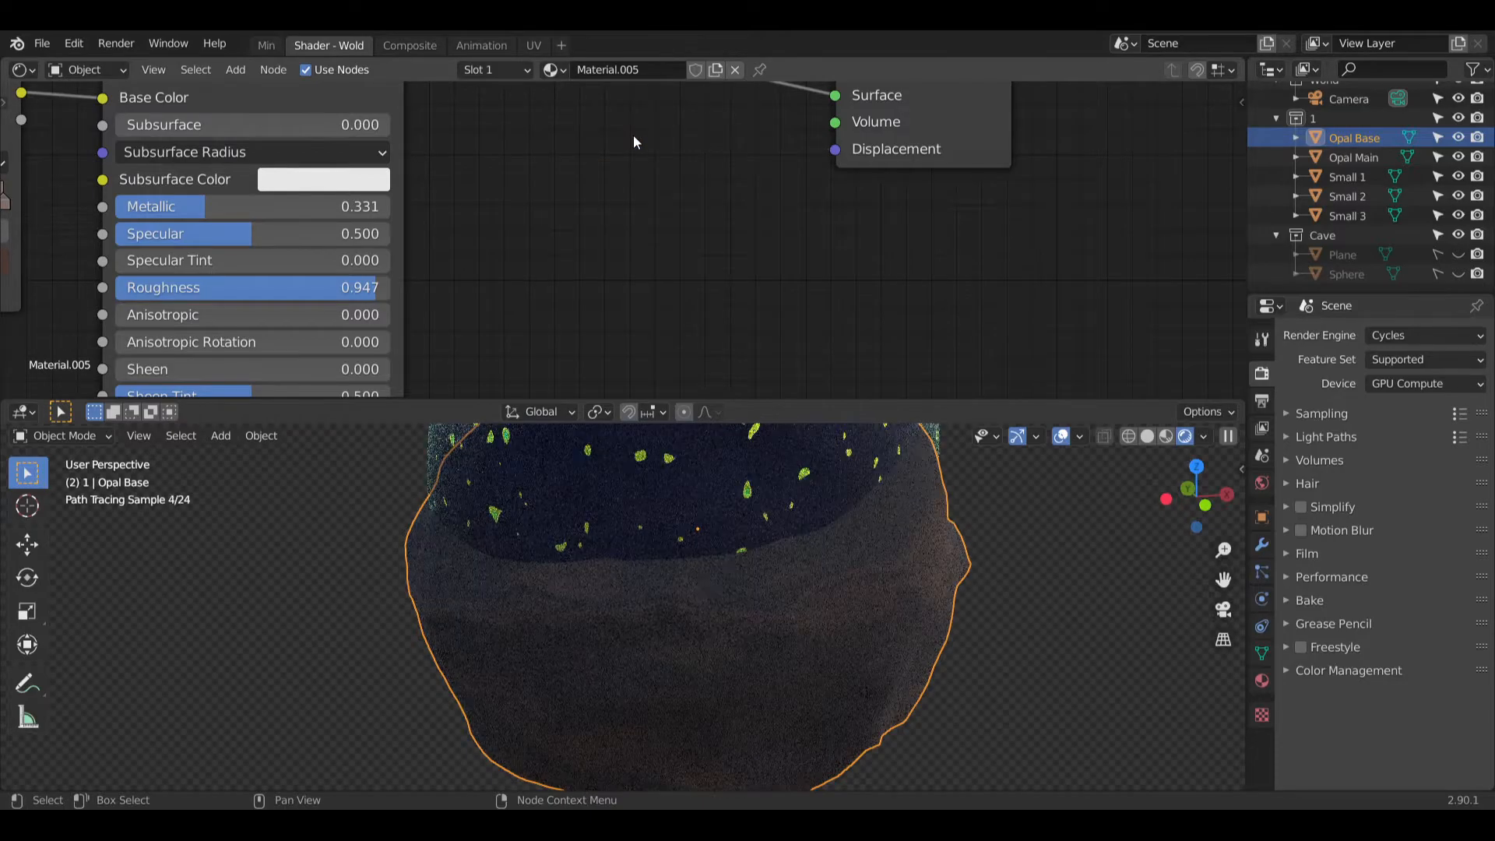
# Step: Drive the Displacement with the Distance of a new Voronoi Texture set to 4D, Manhattan and a Scale of 10
pyautogui.click(241, 70)
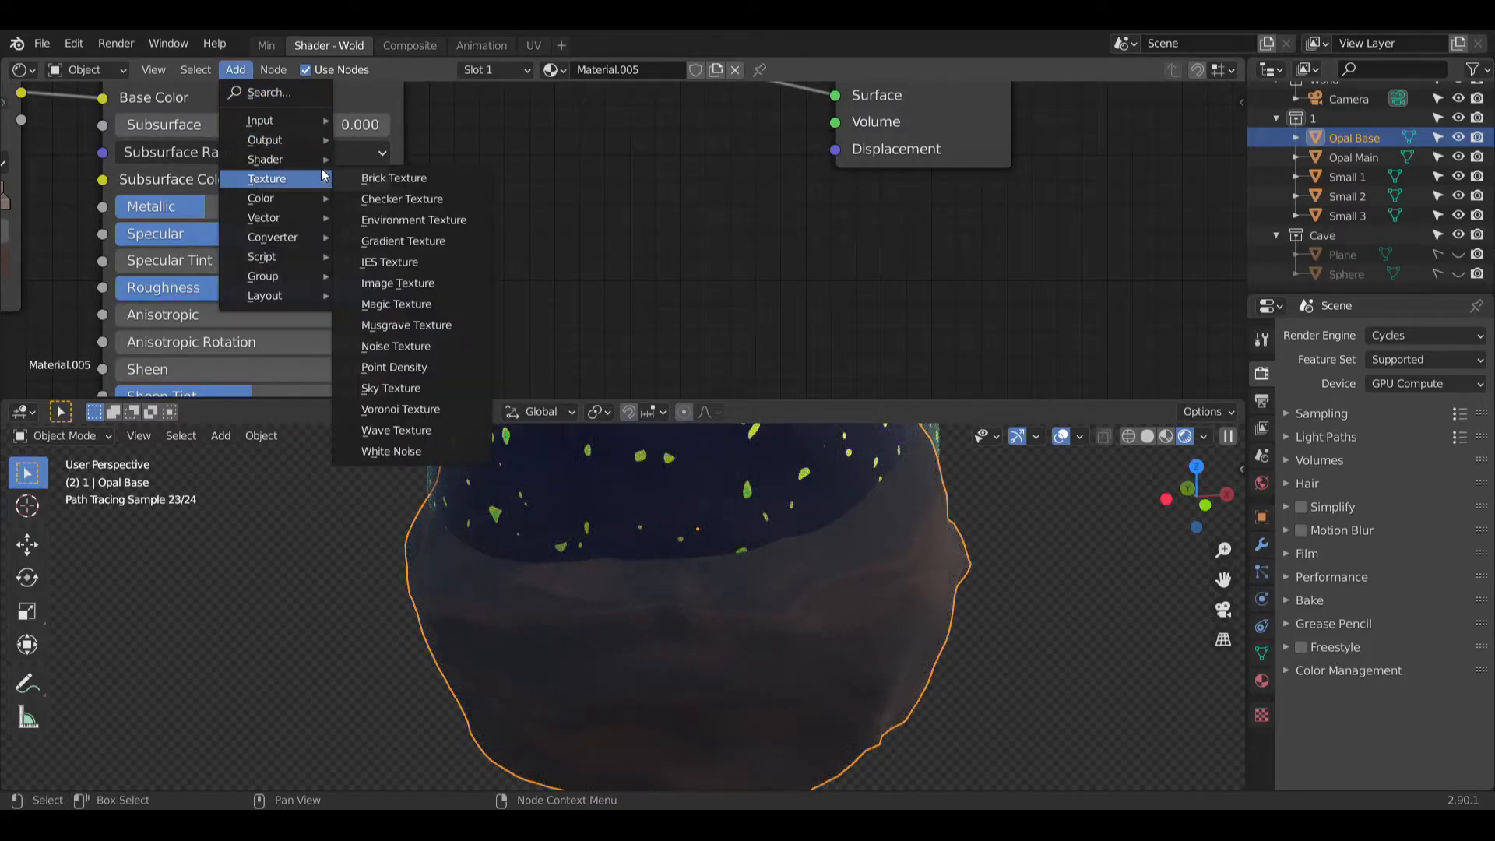
pyautogui.moveTo(292, 165)
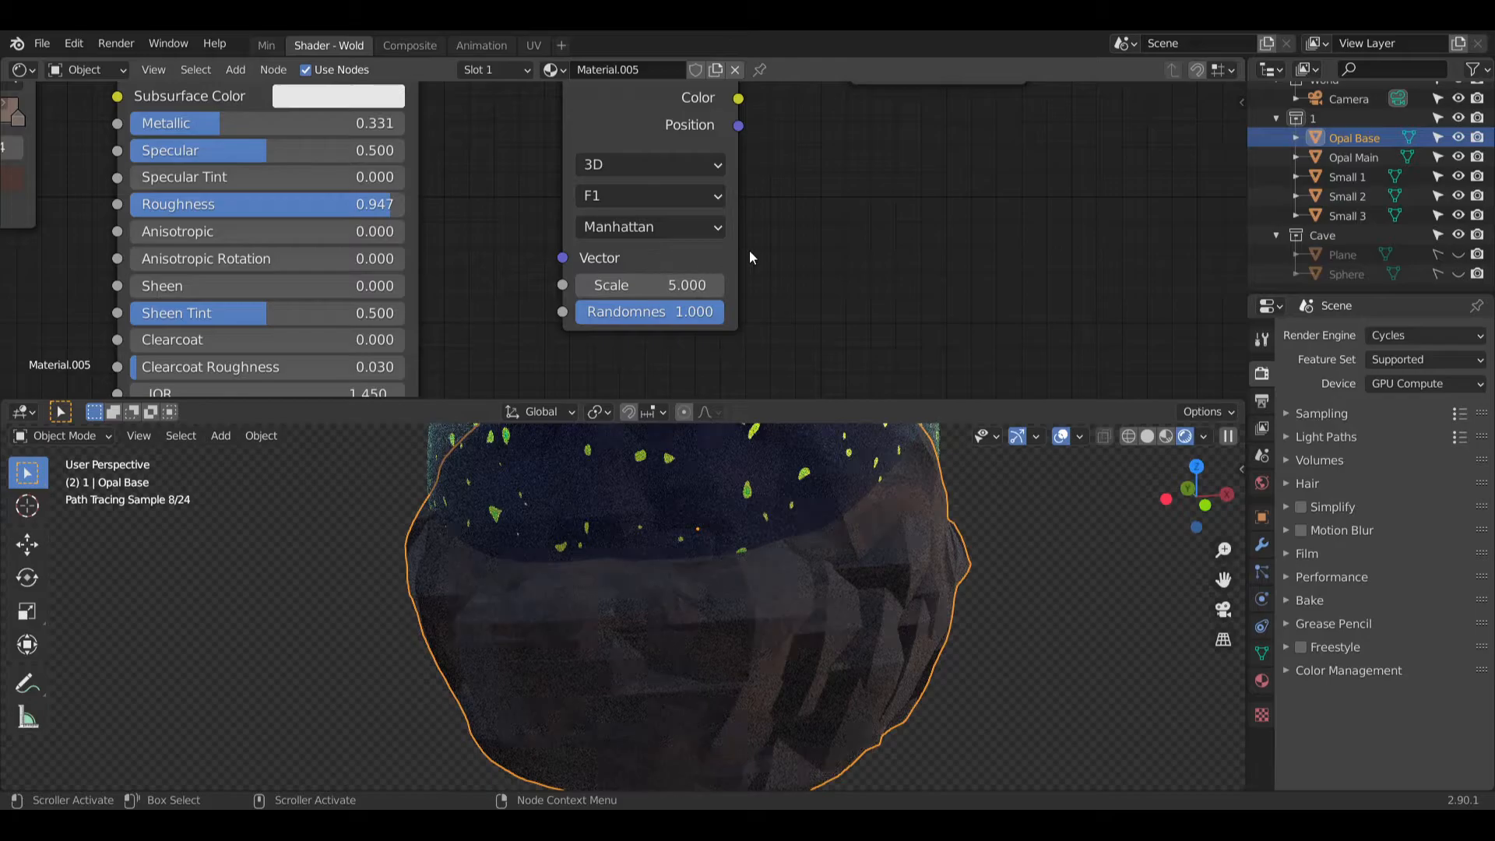
pyautogui.moveTo(803, 278); pyautogui.dragTo(784, 204, button='middle')
pyautogui.click(681, 171)
pyautogui.click(615, 264)
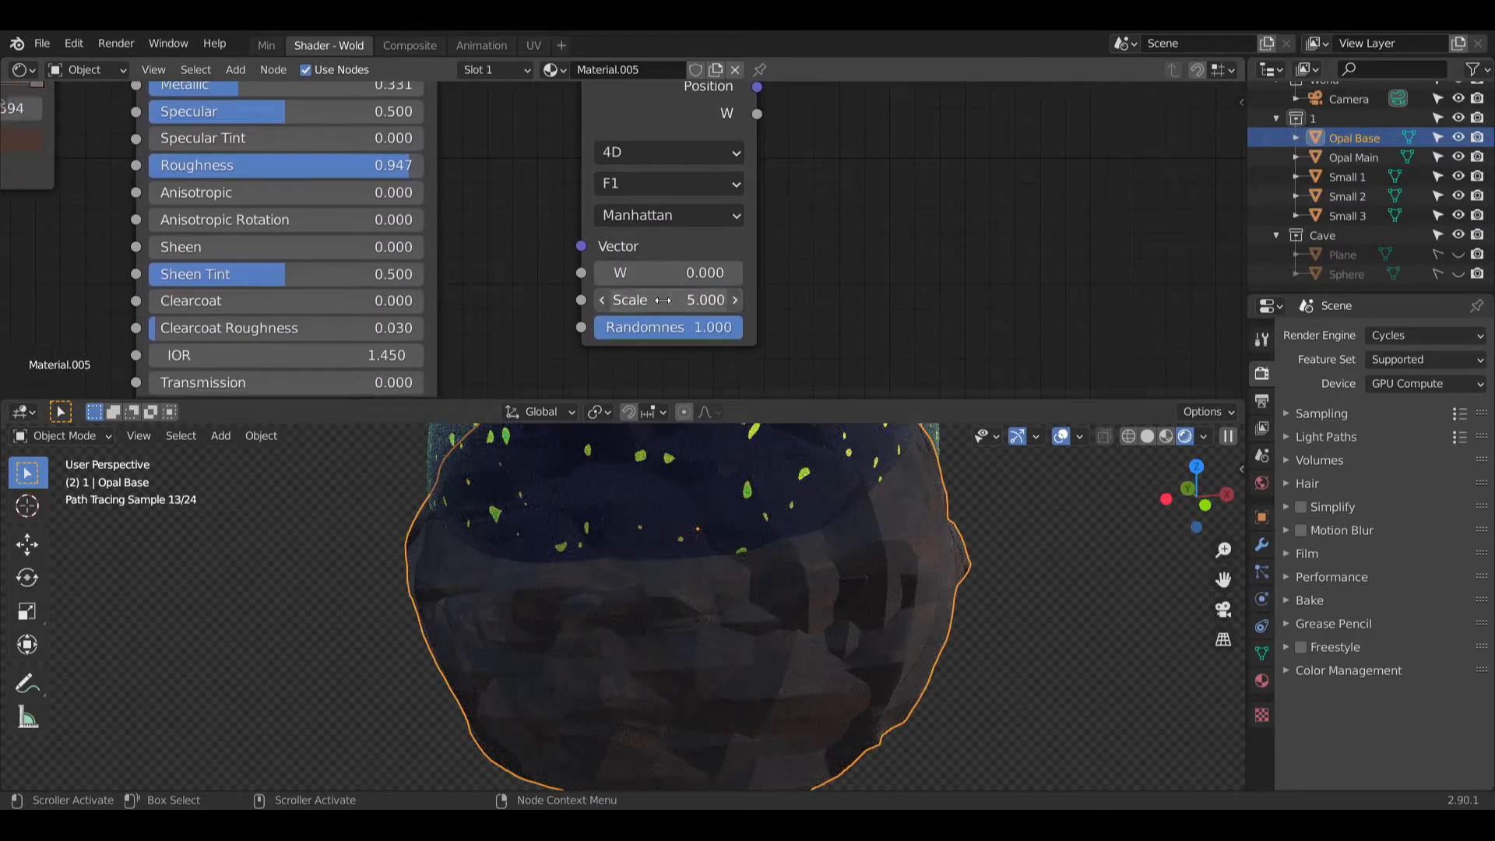
pyautogui.click(620, 299)
pyautogui.write('10')
pyautogui.press('Return')
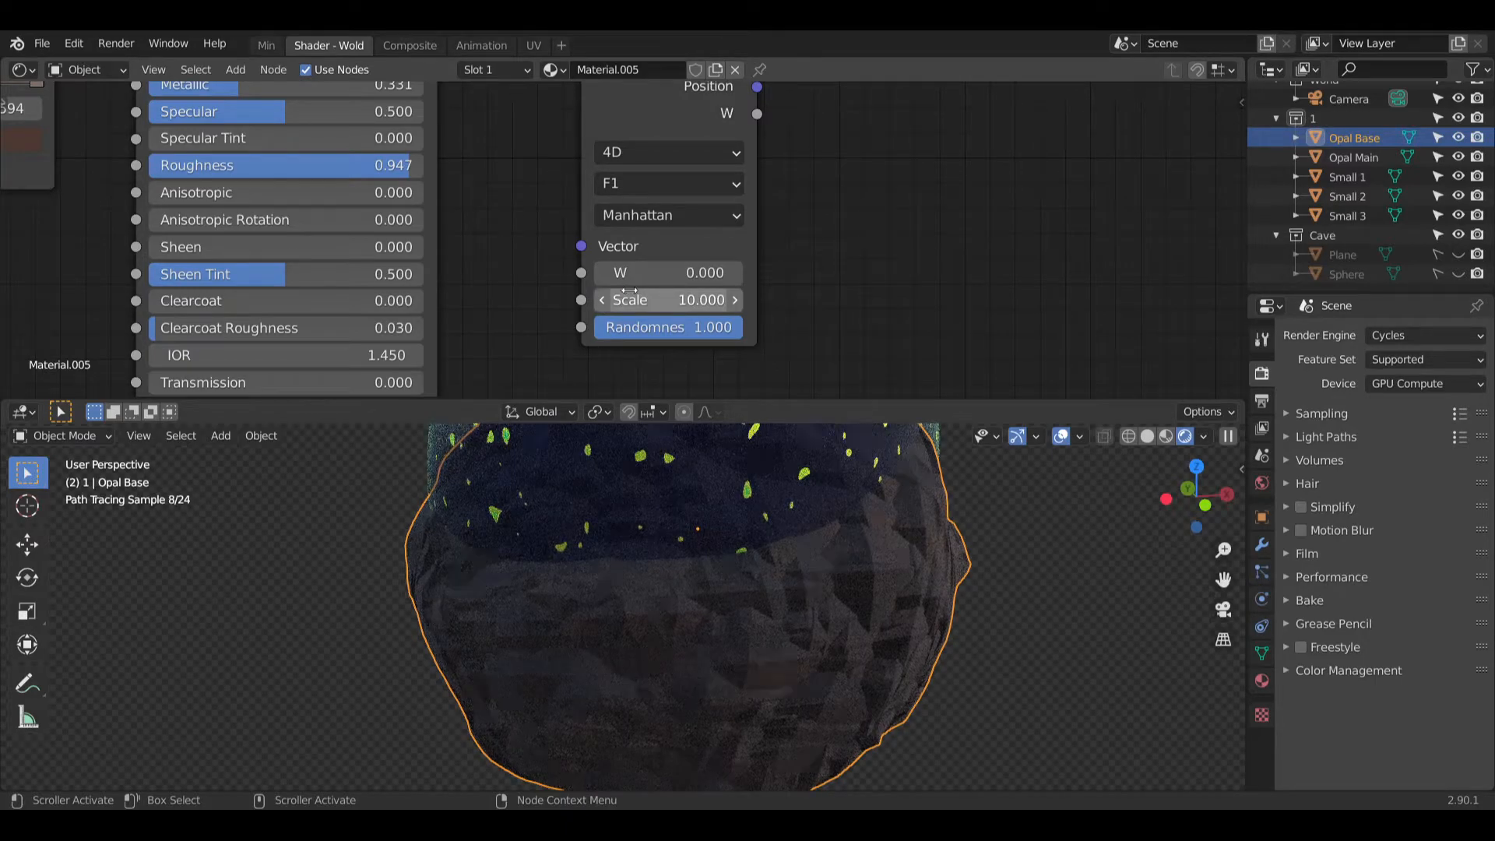
# Step: Set the Voronoi Texture's W to 5
pyautogui.moveTo(844, 273); pyautogui.dragTo(843, 252, button='middle')
pyautogui.moveTo(698, 306)
pyautogui.mouseDown()
pyautogui.moveTo(637, 306)
pyautogui.moveTo(698, 305)
pyautogui.mouseUp()
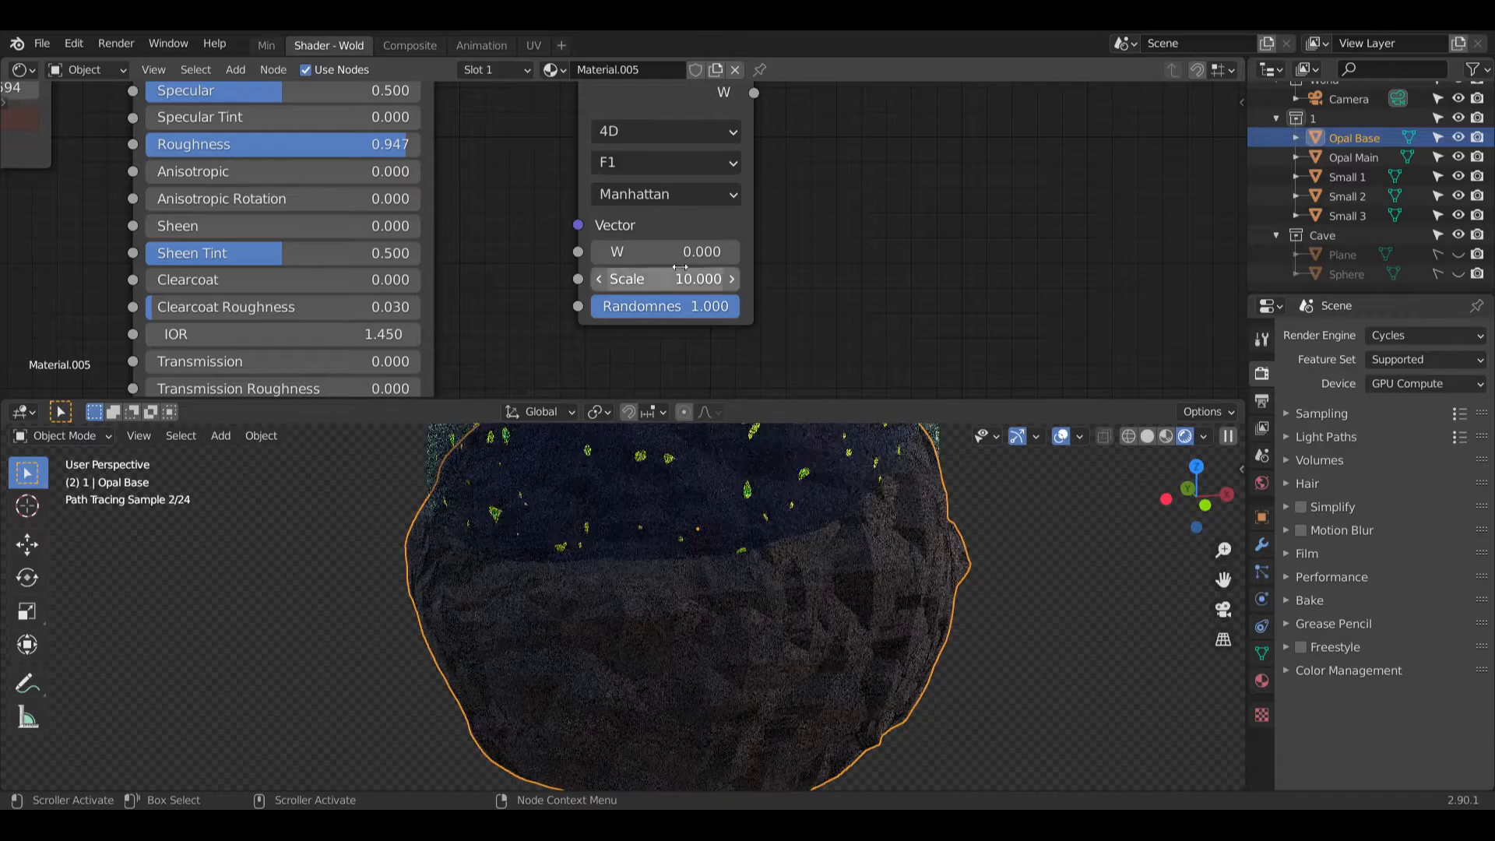
pyautogui.click(679, 267)
pyautogui.write('5')
pyautogui.press('Return')
# Step: Move the Material Output and Voronoi Texture nodes away from the shader to make room for another node
pyautogui.moveTo(752, 263); pyautogui.dragTo(771, 327, button='middle')
pyautogui.scroll(-4, 789, 284)
pyautogui.moveTo(817, 141); pyautogui.dragTo(894, 137)
pyautogui.moveTo(537, 253); pyautogui.dragTo(588, 181, button='middle')
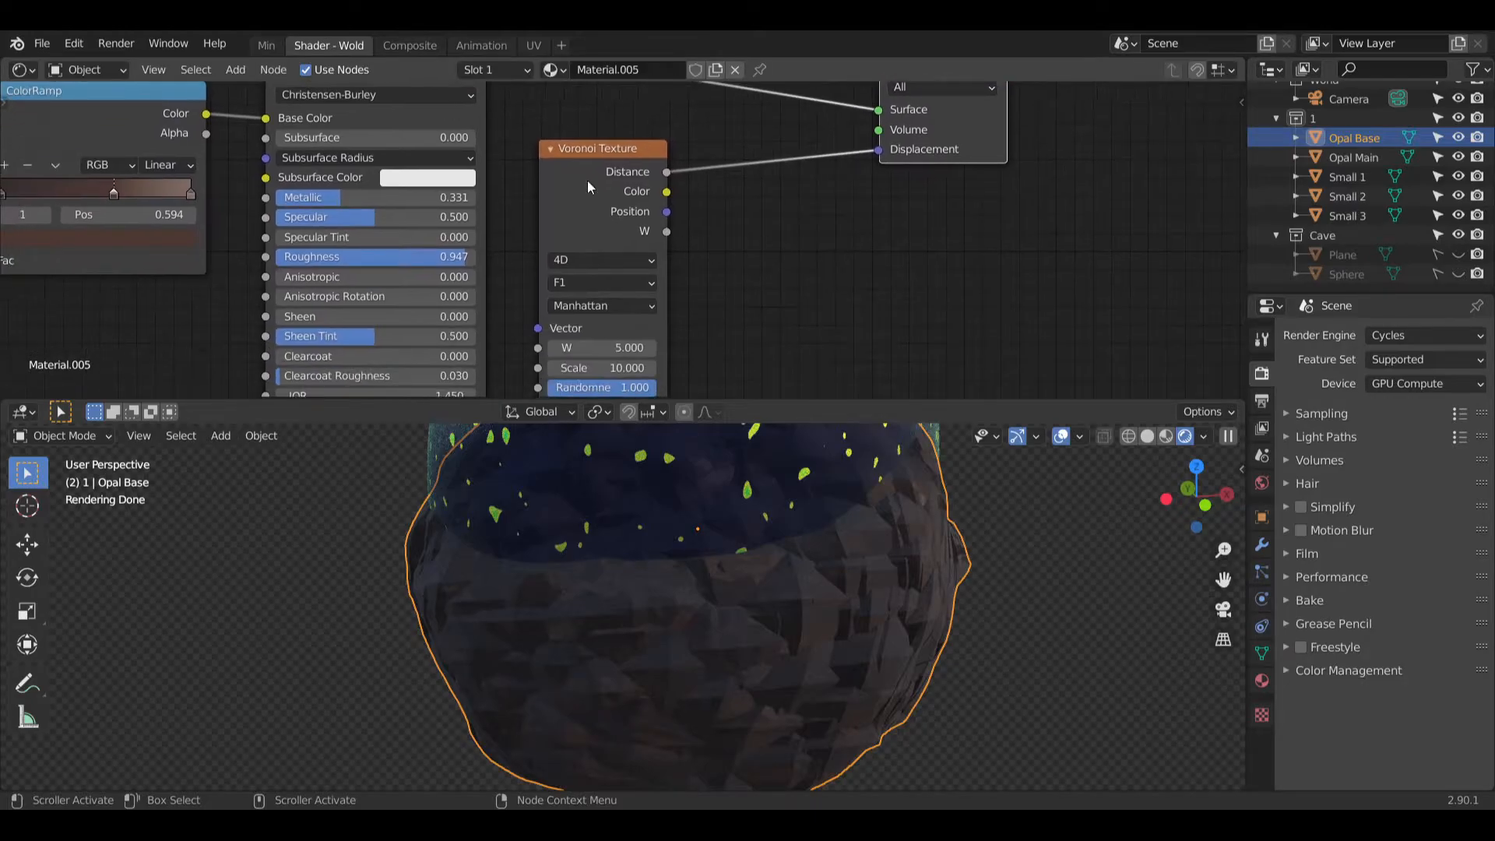
pyautogui.moveTo(596, 150); pyautogui.dragTo(736, 147)
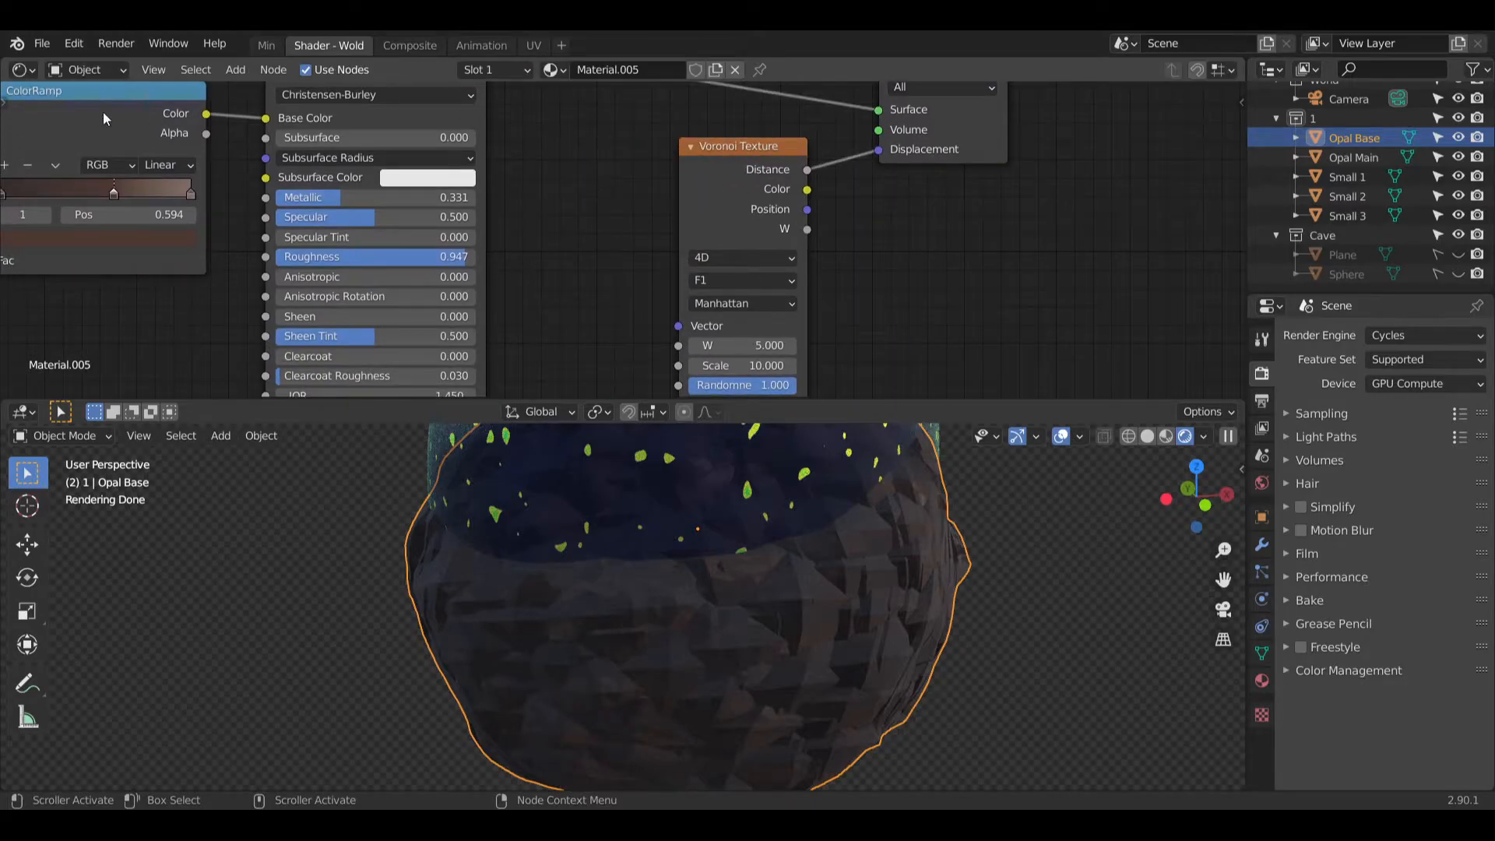
# Step: Add a Noise Texture before the Voronoi Texture and connect its Color to the Voronoi's Vector
pyautogui.click(235, 69)
pyautogui.moveTo(301, 181)
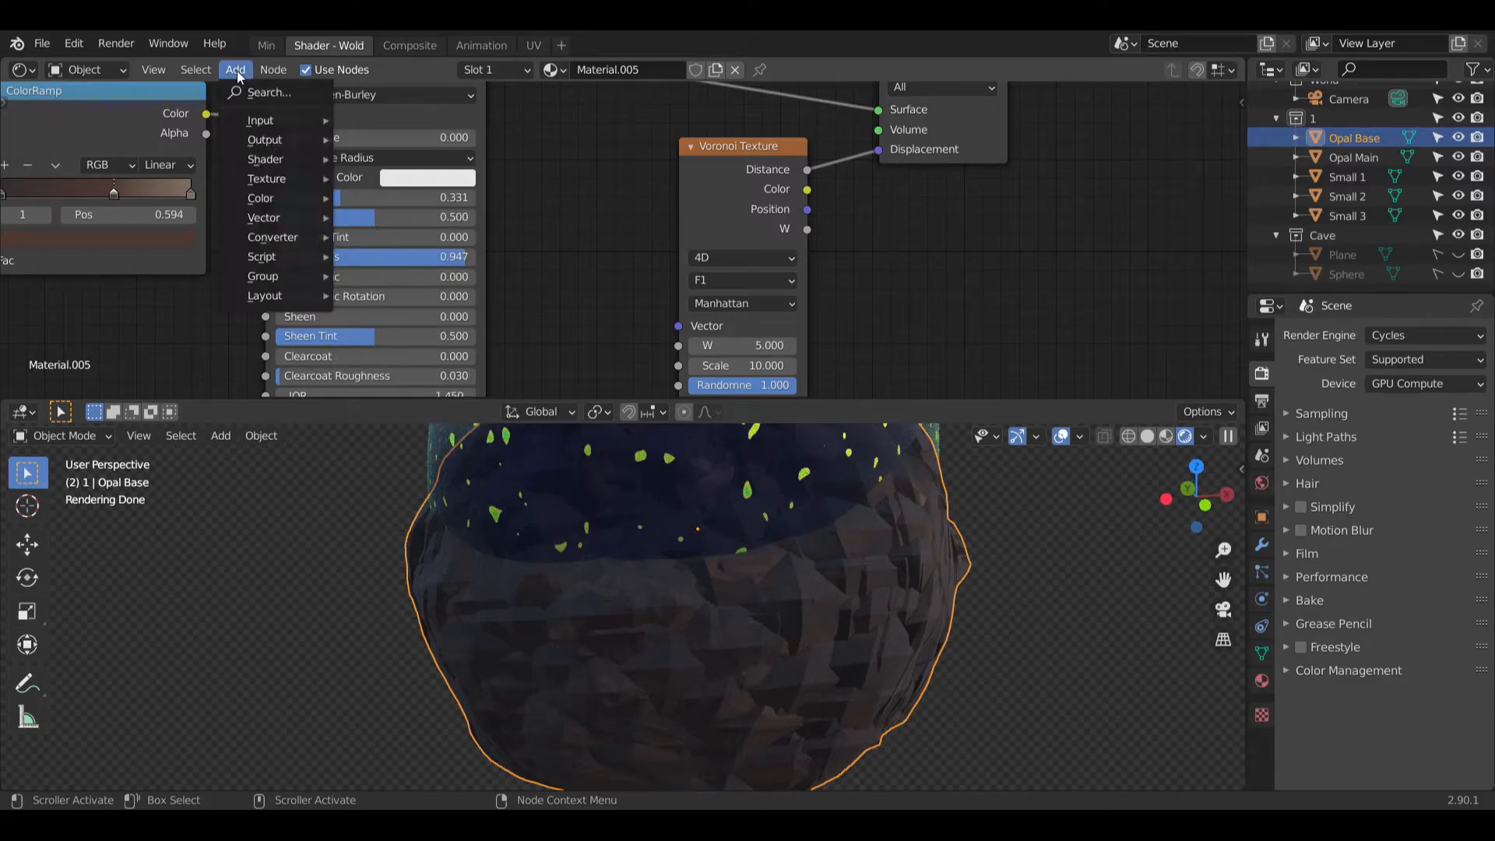
pyautogui.click(408, 344)
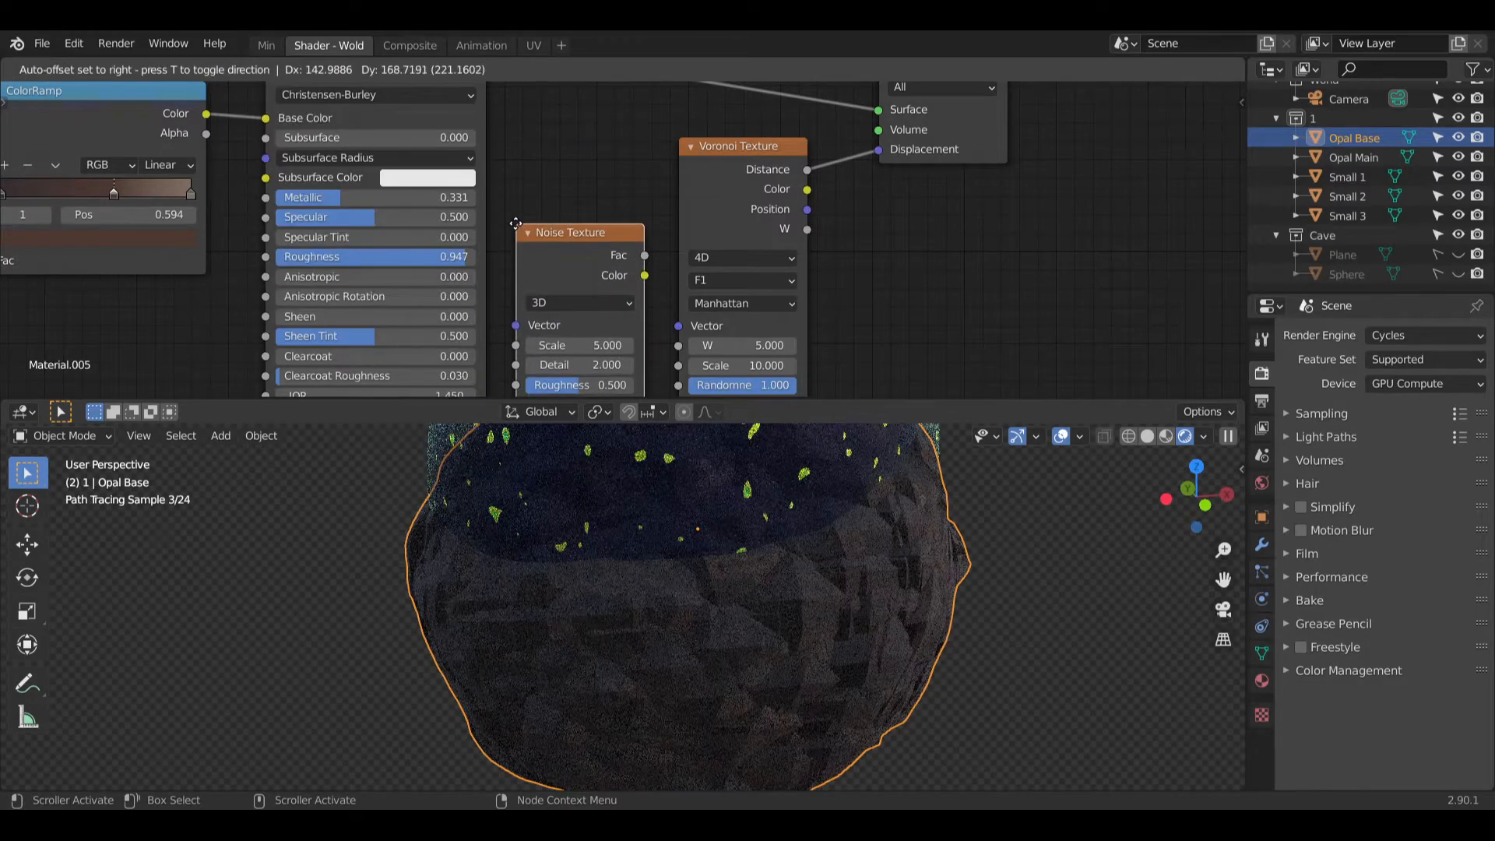
pyautogui.click(516, 223)
pyautogui.moveTo(645, 275); pyautogui.dragTo(678, 326)
# Step: Set the Noise Texture's Scale to 2 and its Detail to 25
pyautogui.moveTo(622, 350); pyautogui.dragTo(619, 218, button='middle')
pyautogui.scroll(4, 568, 234)
pyautogui.click(642, 204)
pyautogui.write('2')
pyautogui.press('Return')
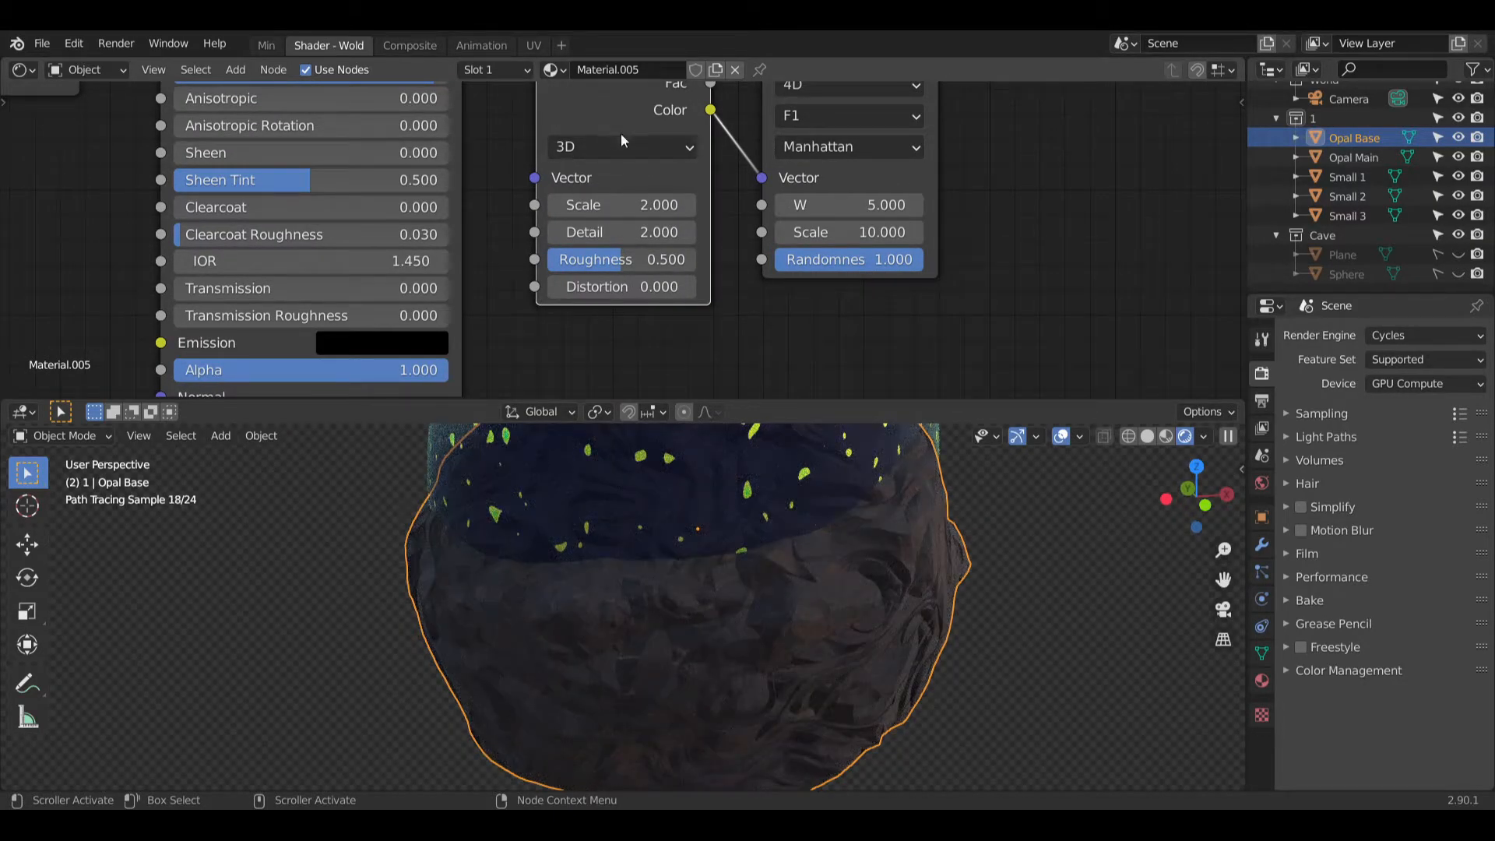
pyautogui.scroll(3, 724, 259)
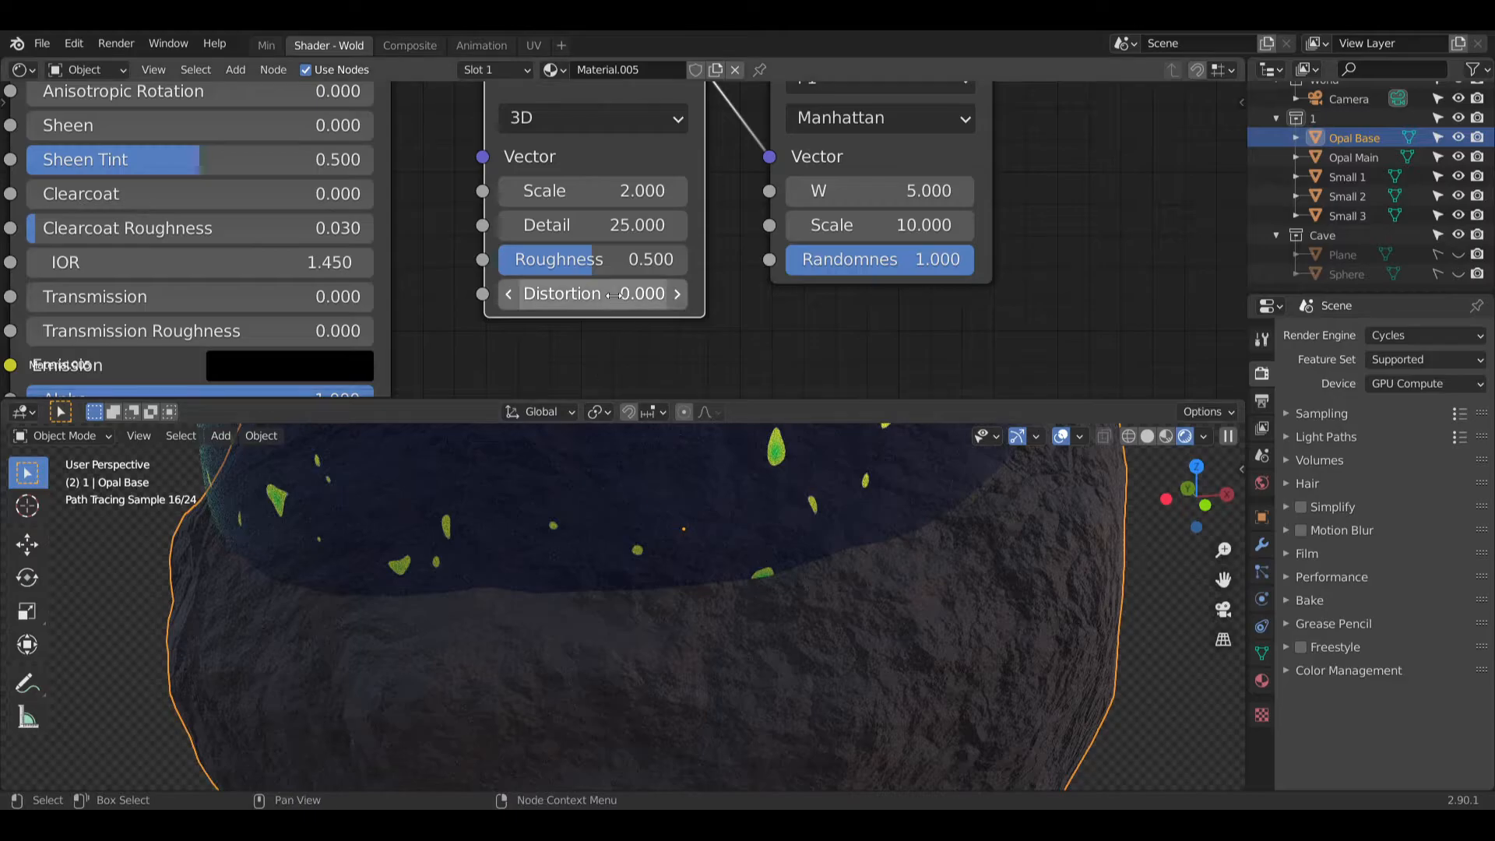
# Step: Set the Noise Texture's Distortion to 0.5 after trying 1, and check the base from farther away
pyautogui.click(613, 295)
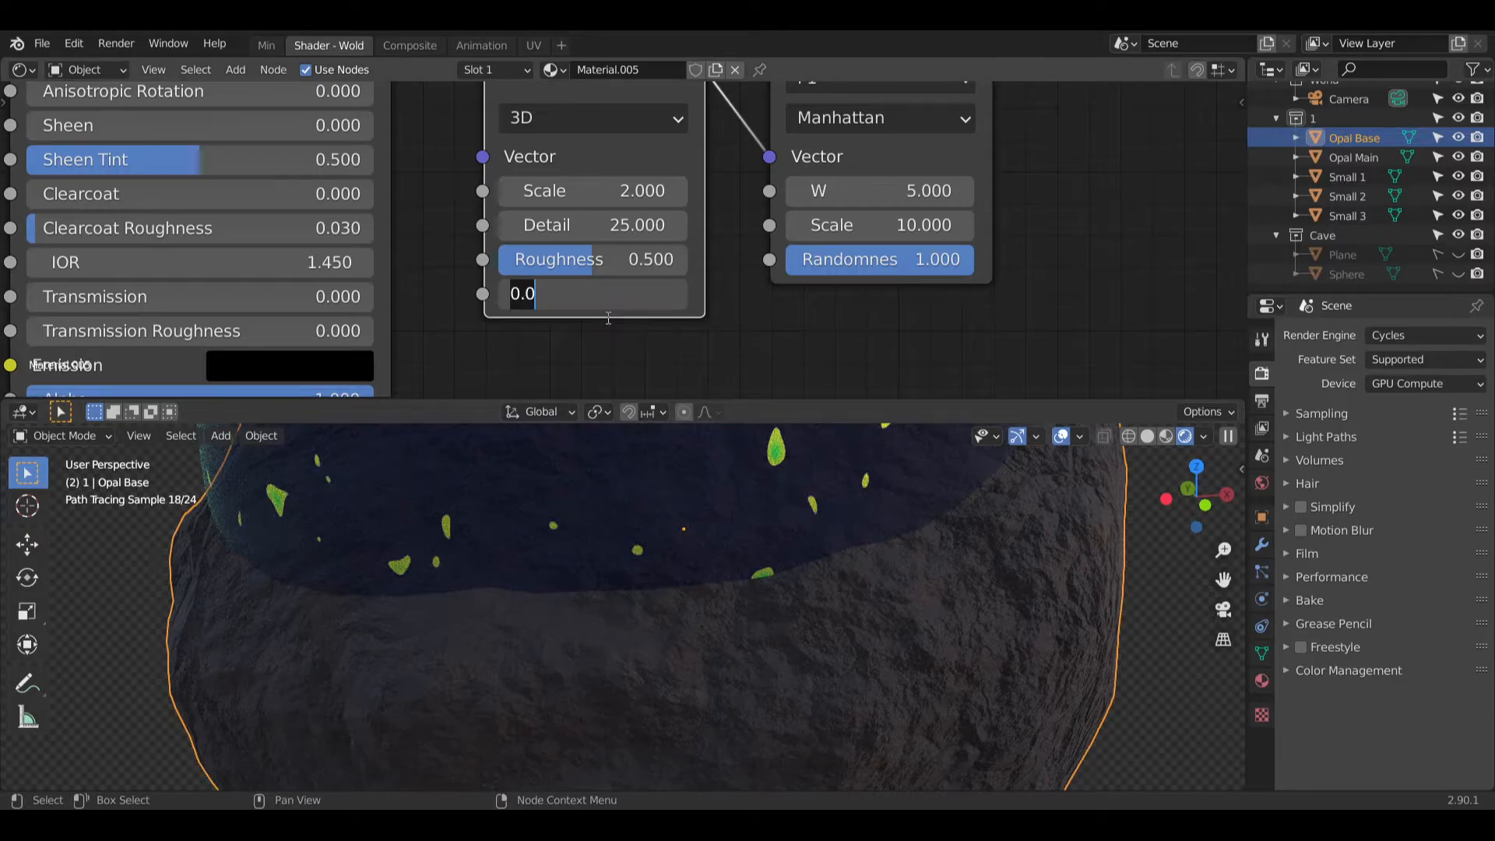
pyautogui.write('1')
pyautogui.press('Return')
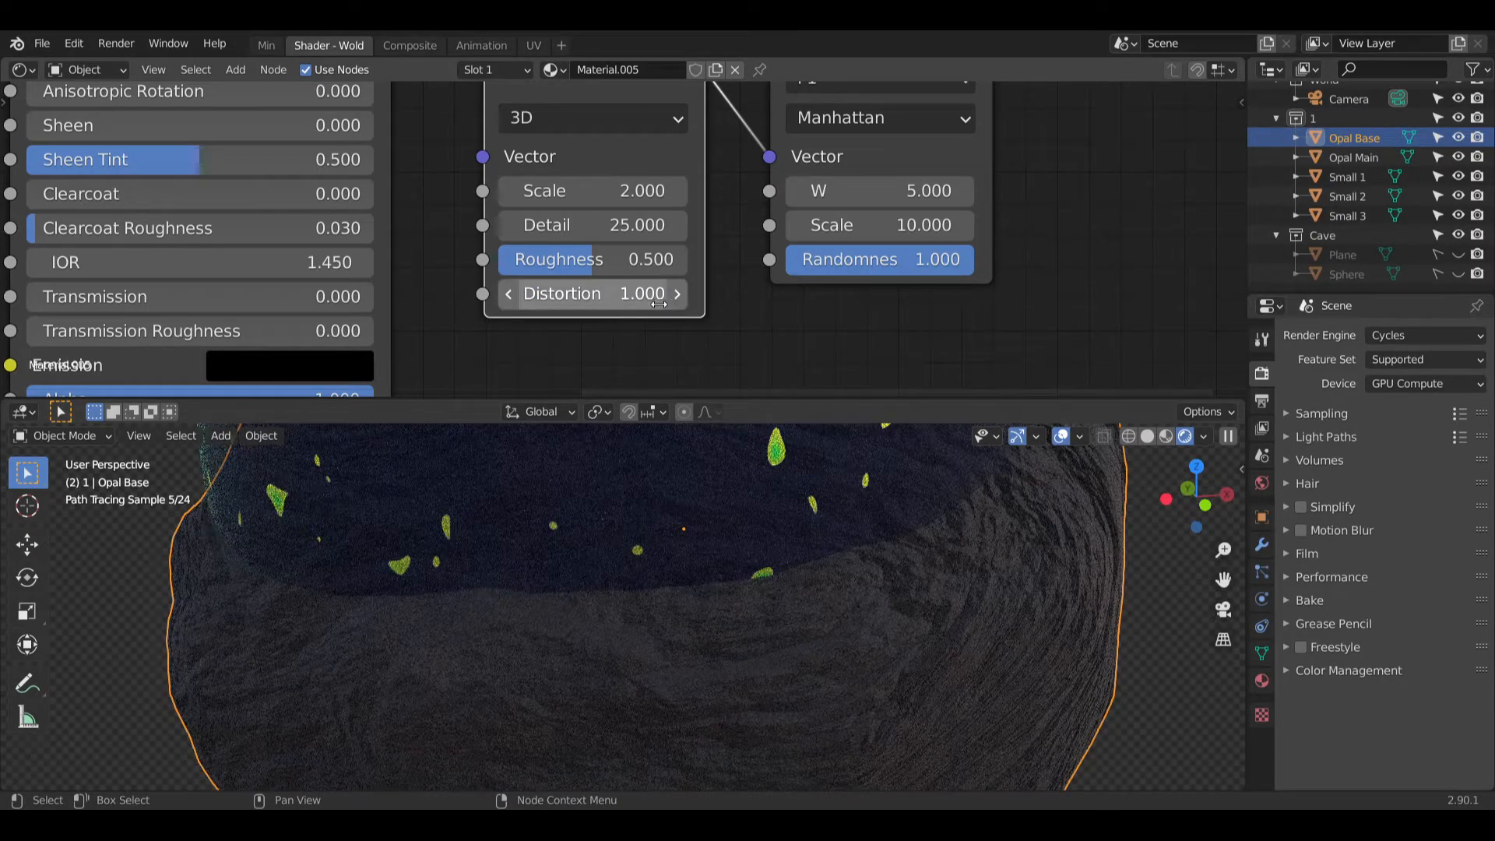
pyautogui.click(623, 293)
pyautogui.write('.5')
pyautogui.press('Return')
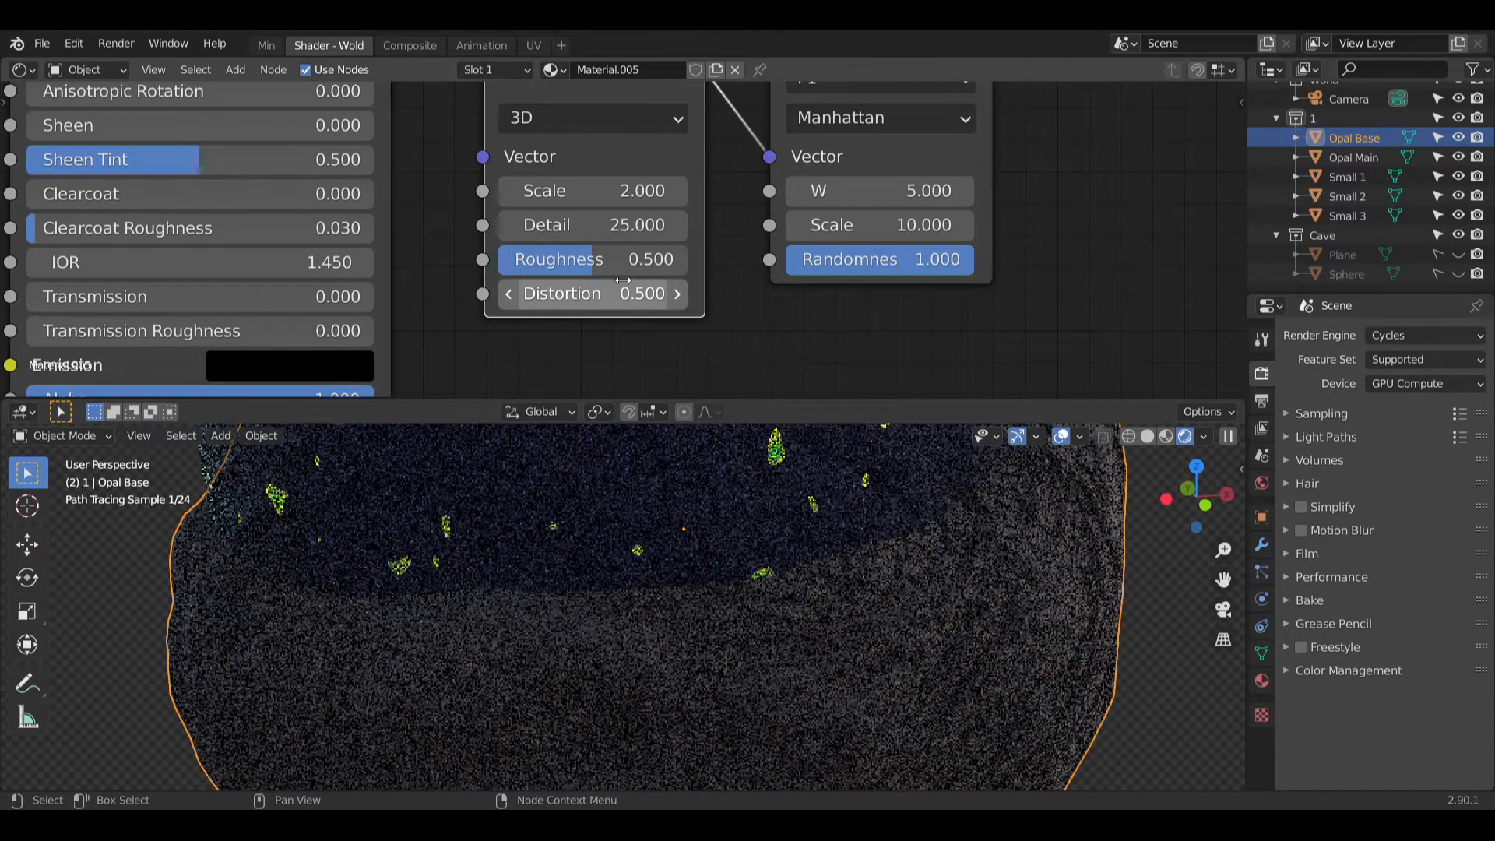
pyautogui.scroll(-6, 563, 591)
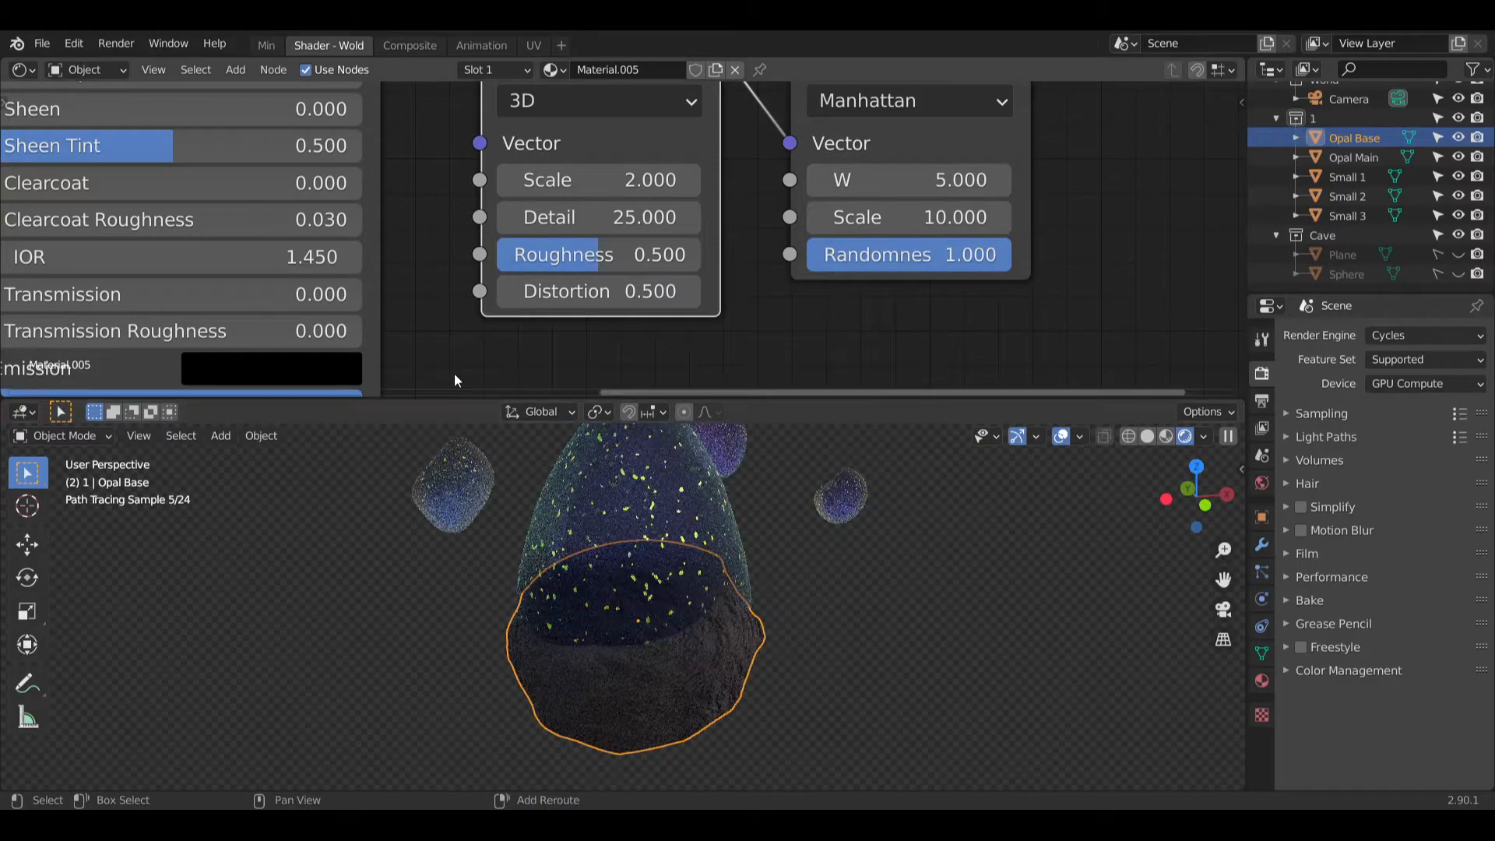
# Step: Brighten the base ColorRamp's middle stop to a colour value of 0.4 and inspect the base up close
pyautogui.moveTo(454, 372); pyautogui.dragTo(782, 351, button='middle')
pyautogui.scroll(-3, 782, 350)
pyautogui.moveTo(419, 245); pyautogui.dragTo(614, 309, button='middle')
pyautogui.scroll(2, 561, 163)
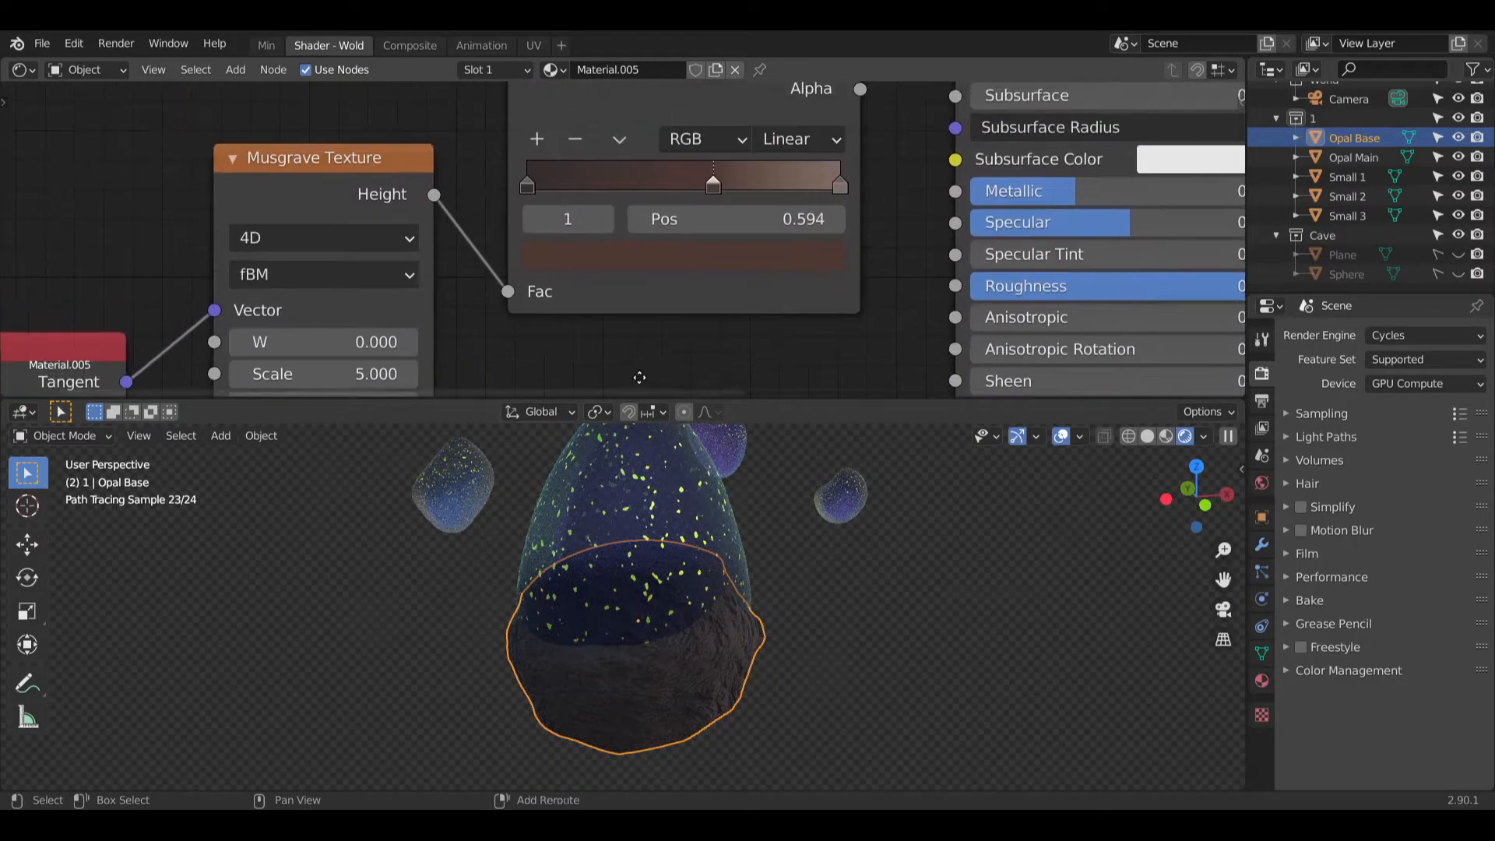
pyautogui.click(715, 187)
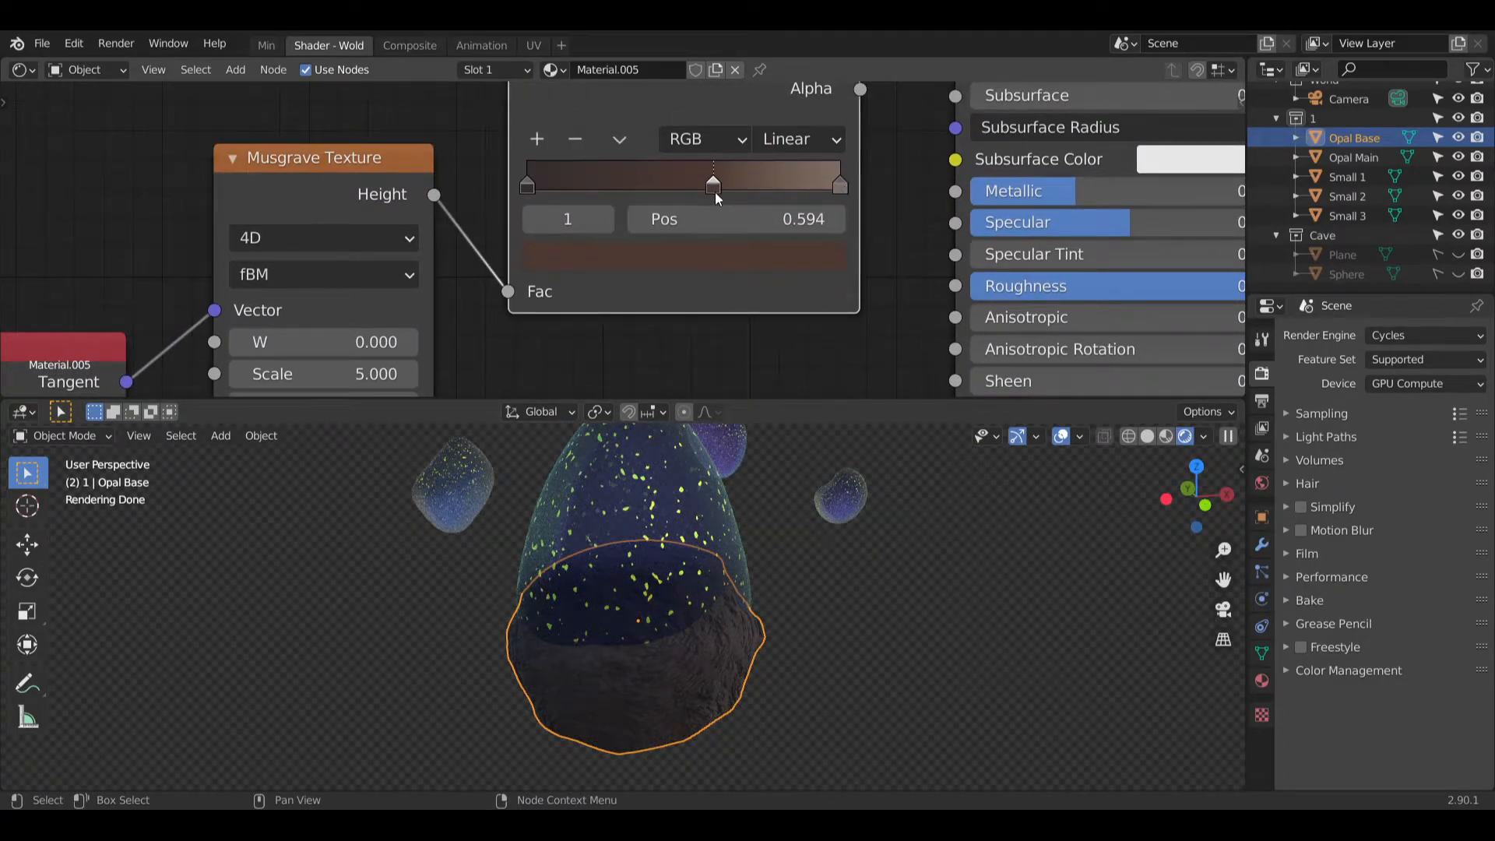
pyautogui.click(715, 256)
pyautogui.click(705, 253)
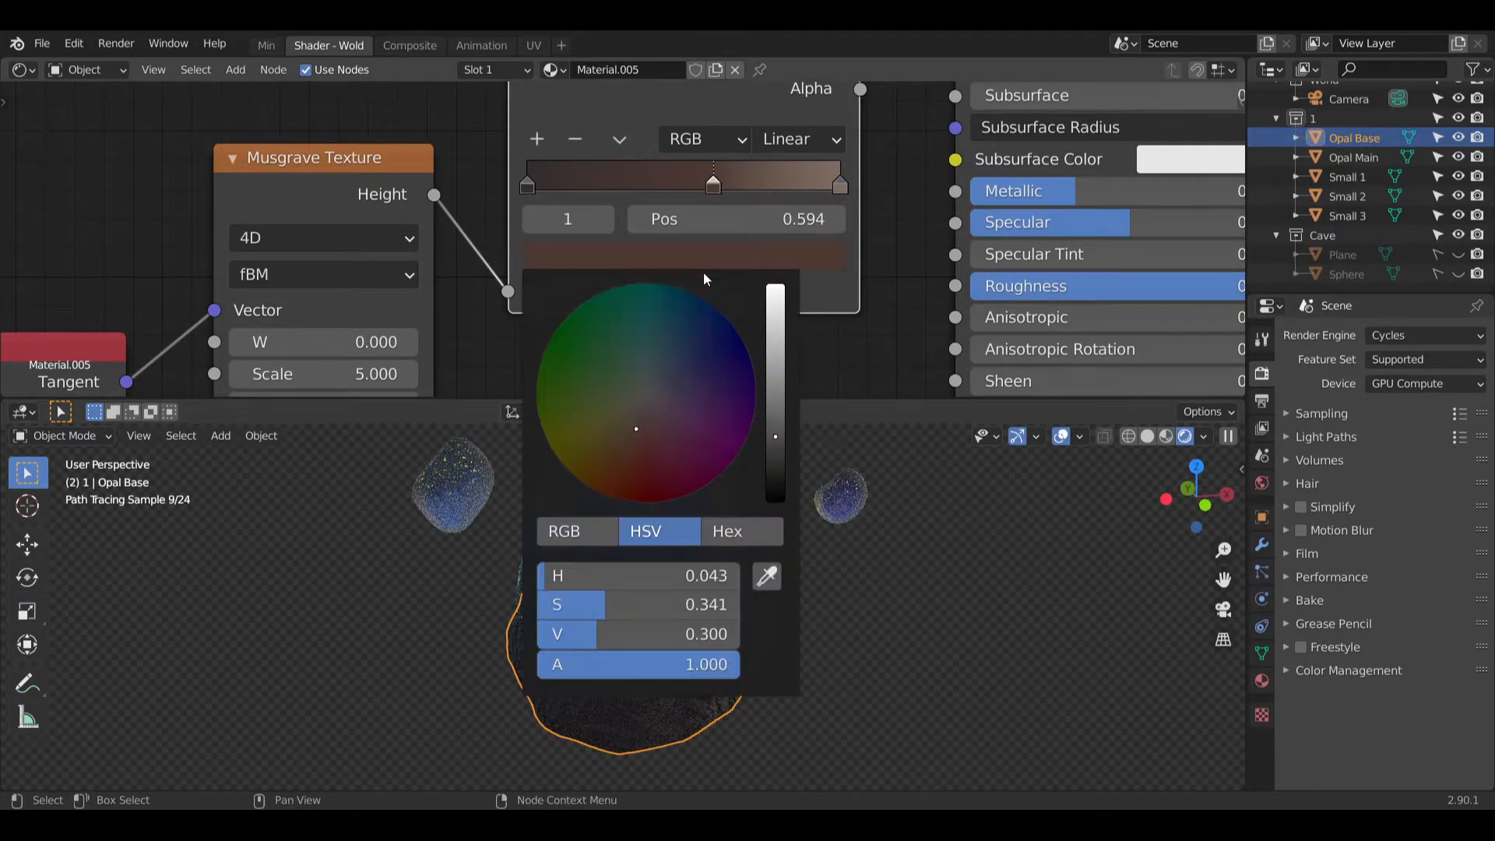
pyautogui.click(666, 629)
pyautogui.write('0.45')
pyautogui.press('Return')
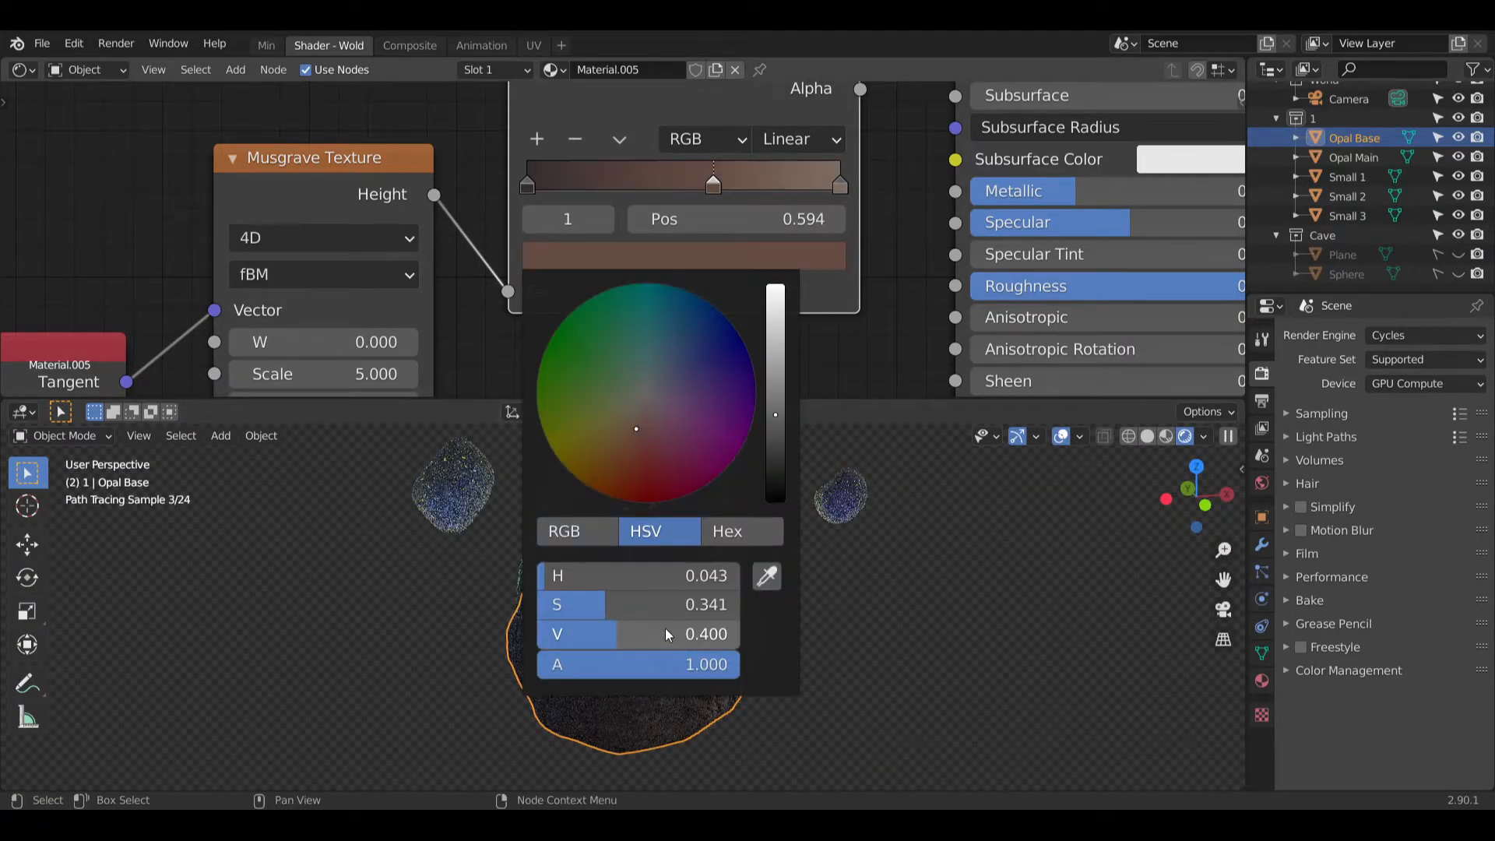
pyautogui.scroll(7, 665, 684)
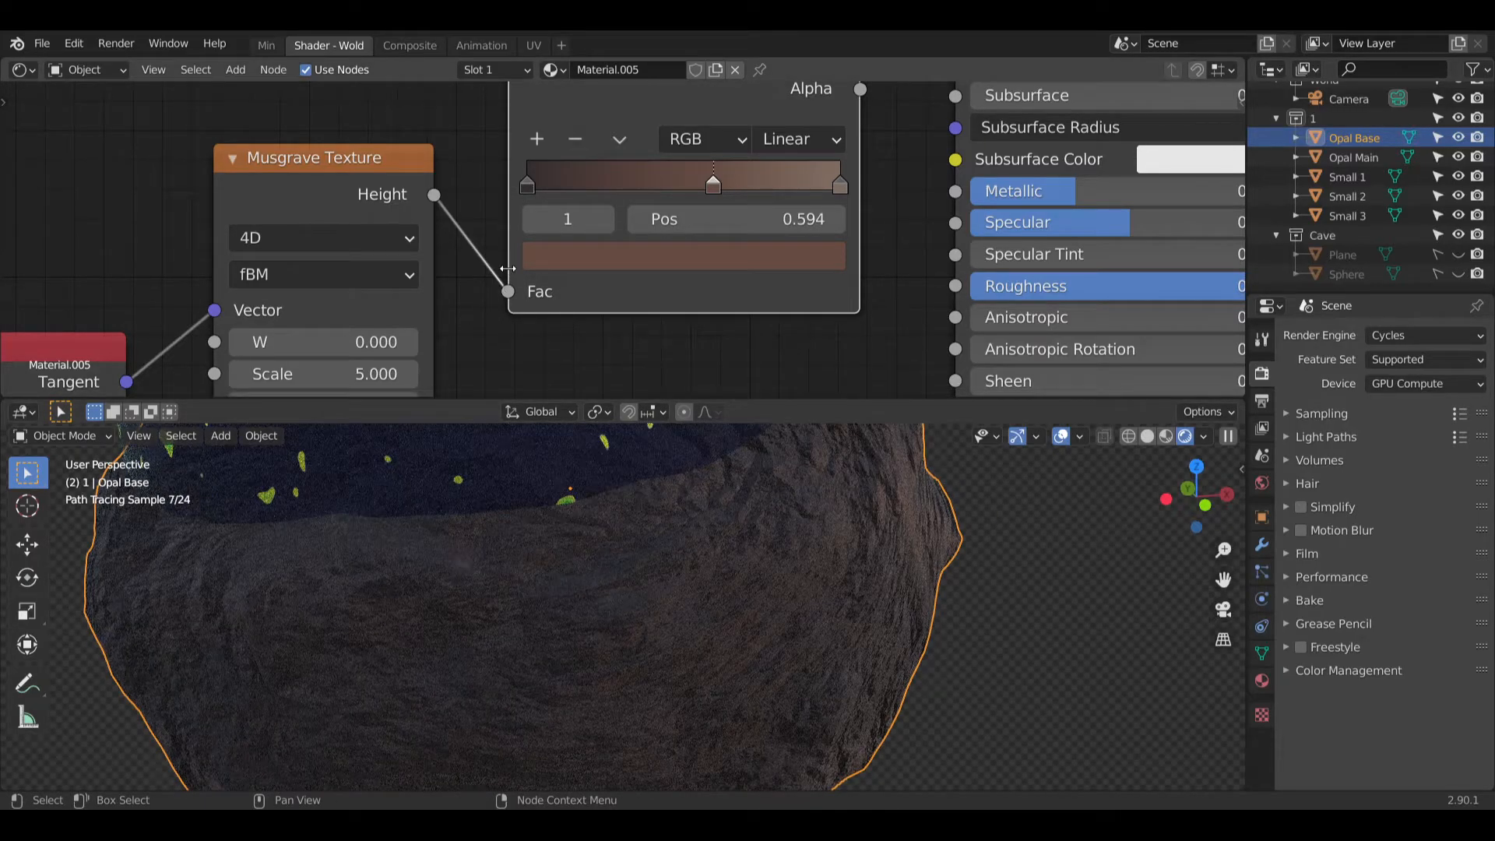
# Step: Raise the colour value of the base ColorRamp's middle stop to 0.5
pyautogui.click(704, 257)
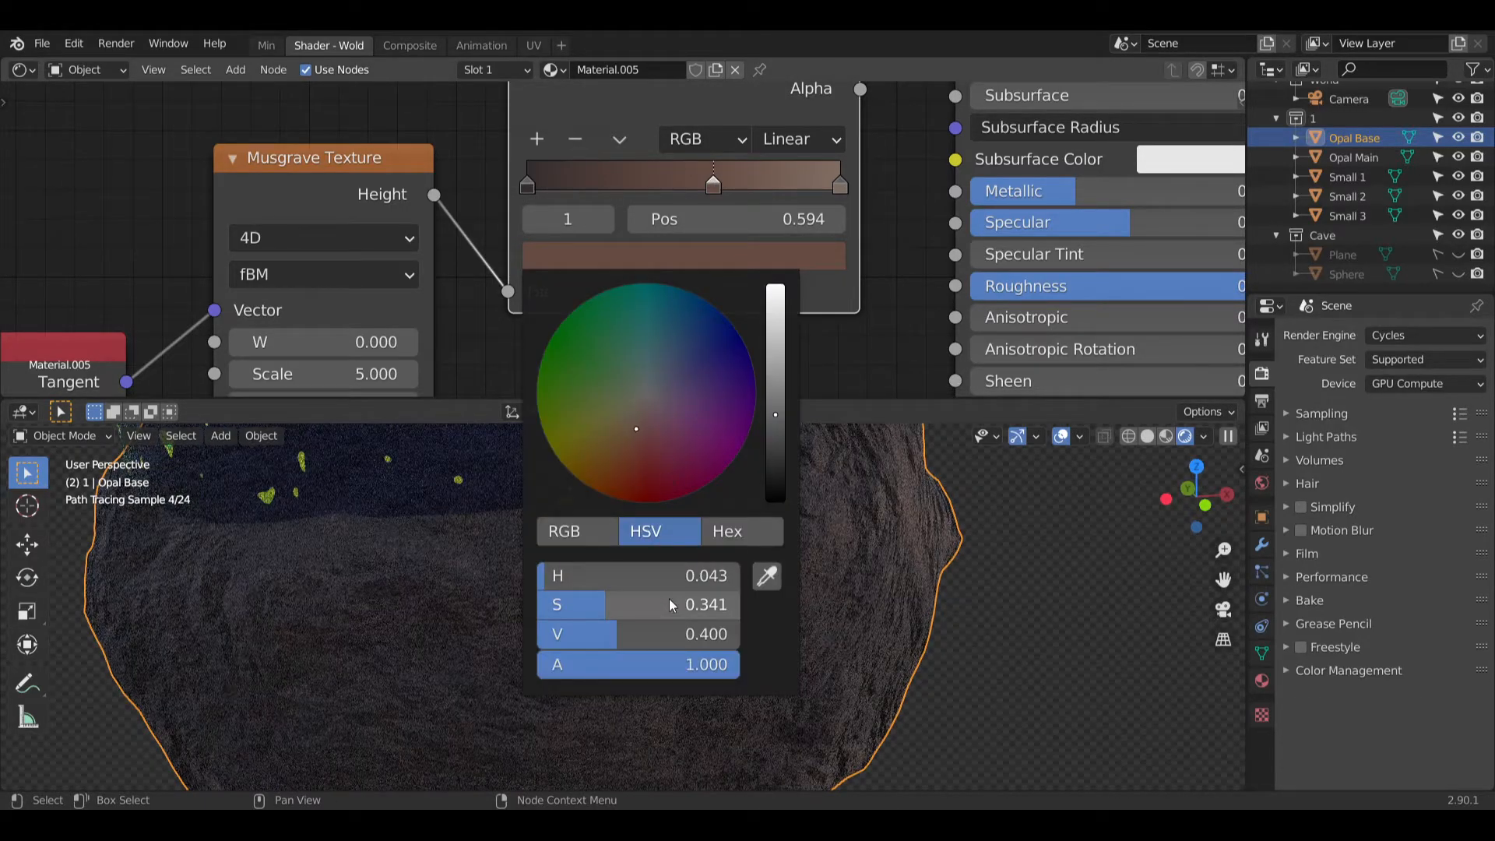
pyautogui.doubleClick(672, 625)
pyautogui.write('0.5')
pyautogui.press('Return')
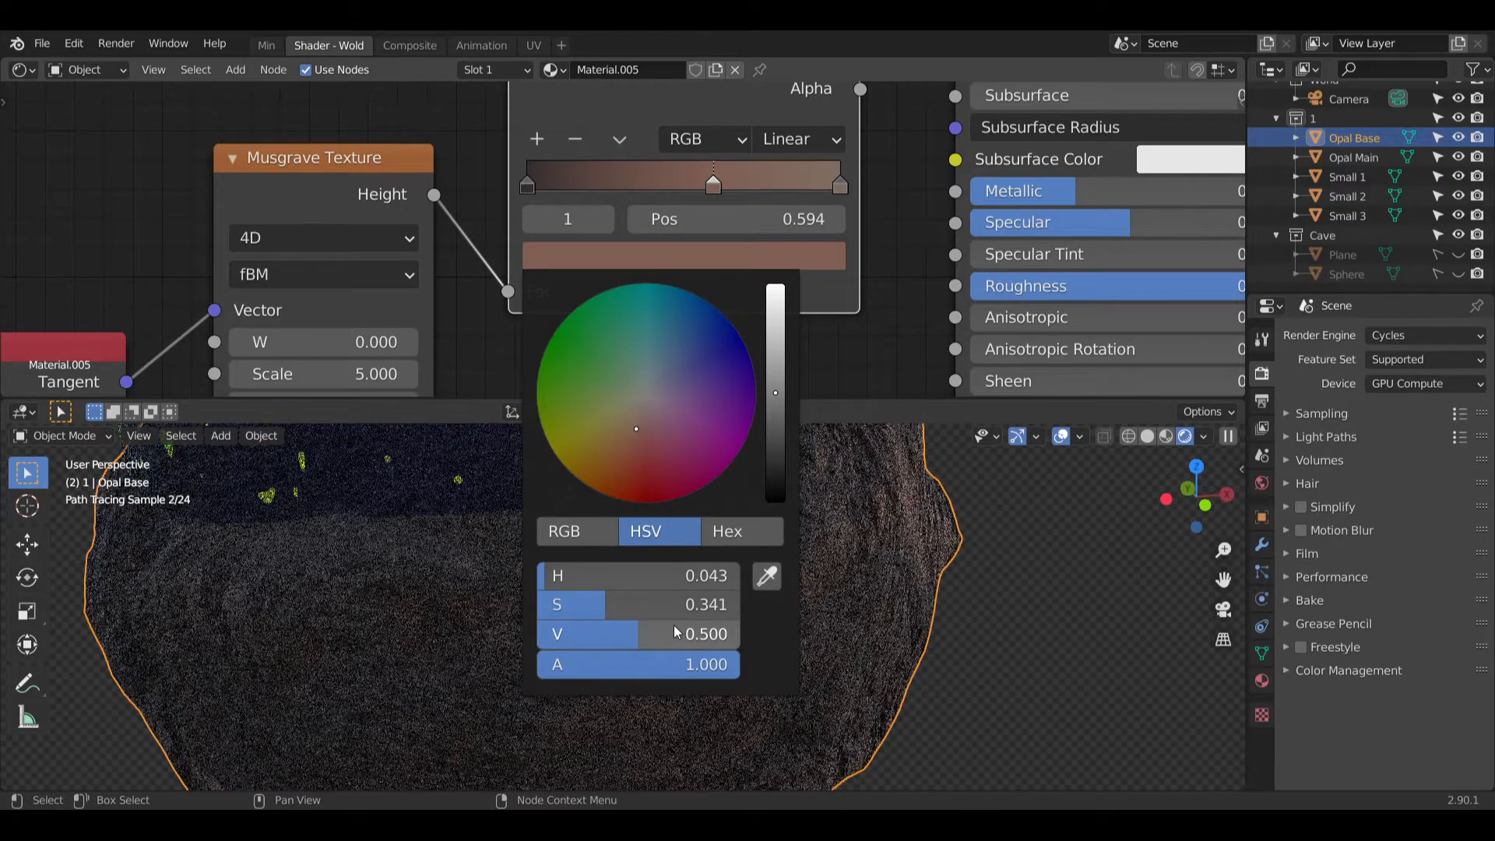
# Step: Reduce the saturation of the base ColorRamp's middle stop to 0.25
pyautogui.moveTo(676, 363); pyautogui.dragTo(766, 366, button='middle')
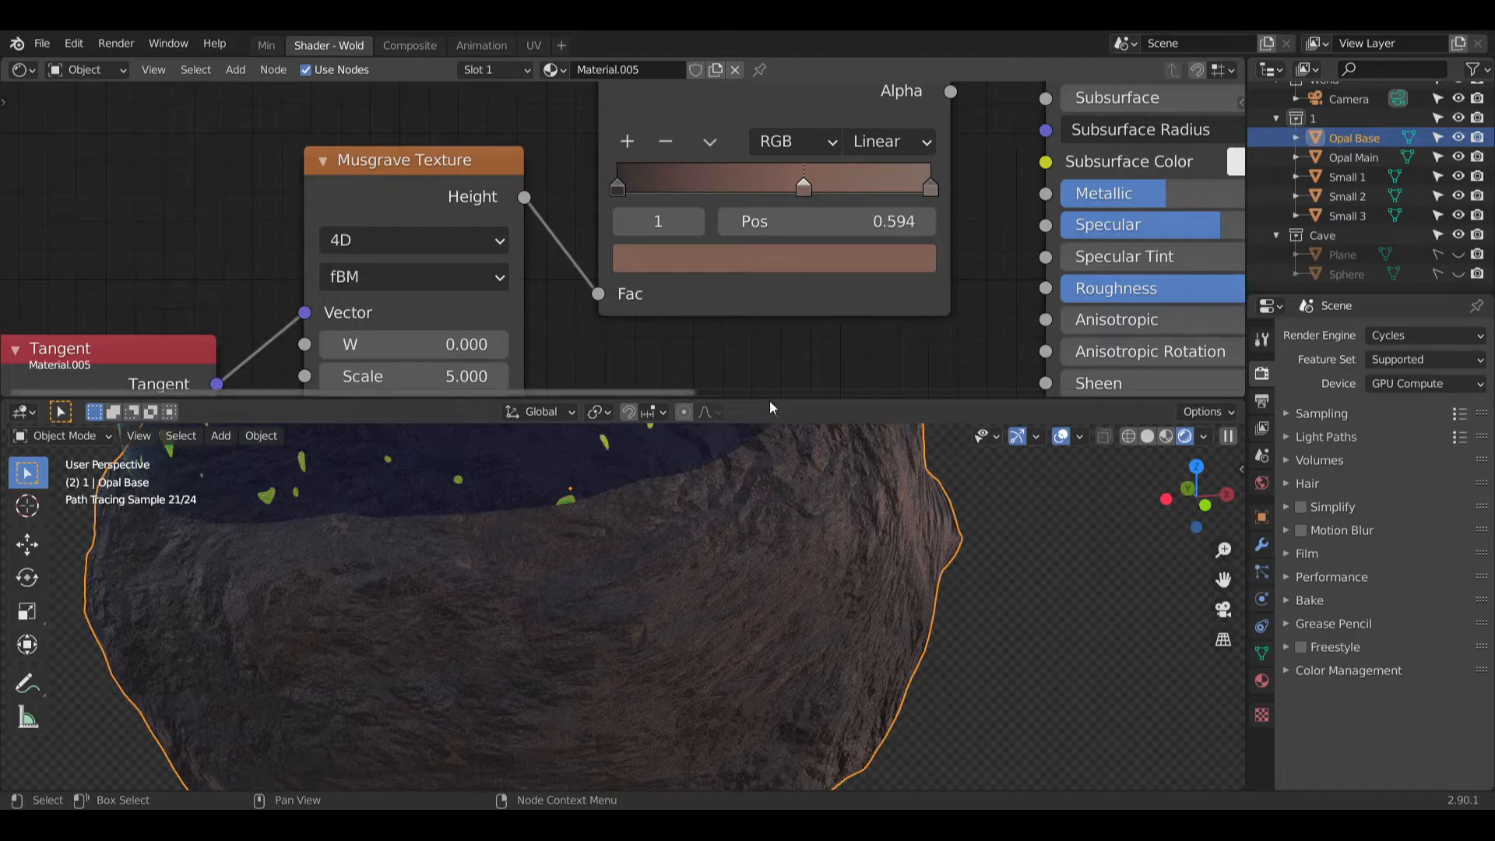
pyautogui.moveTo(731, 329); pyautogui.dragTo(798, 319, button='middle')
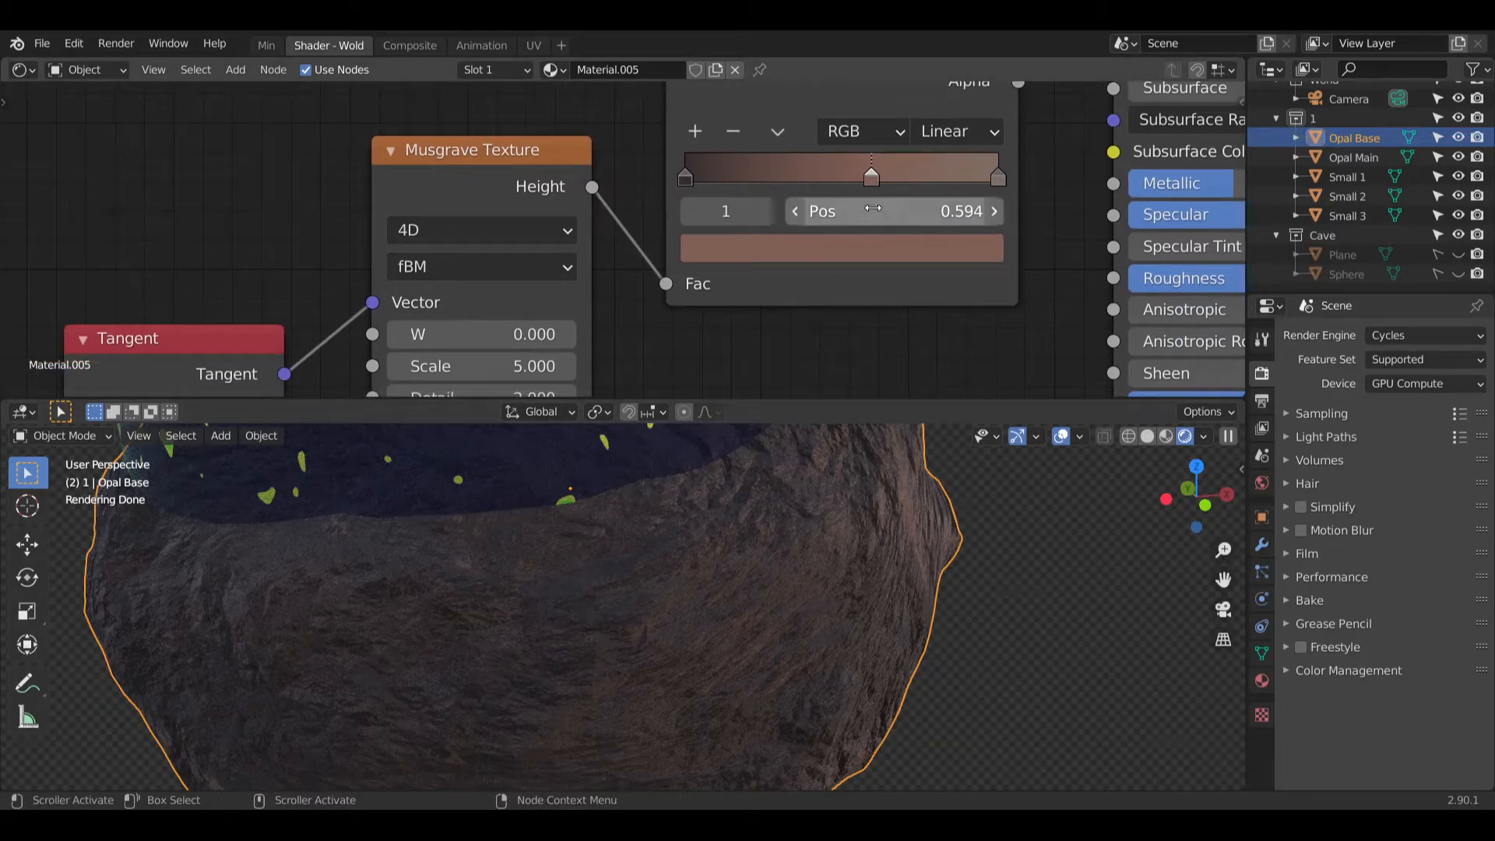
pyautogui.click(872, 175)
pyautogui.click(876, 250)
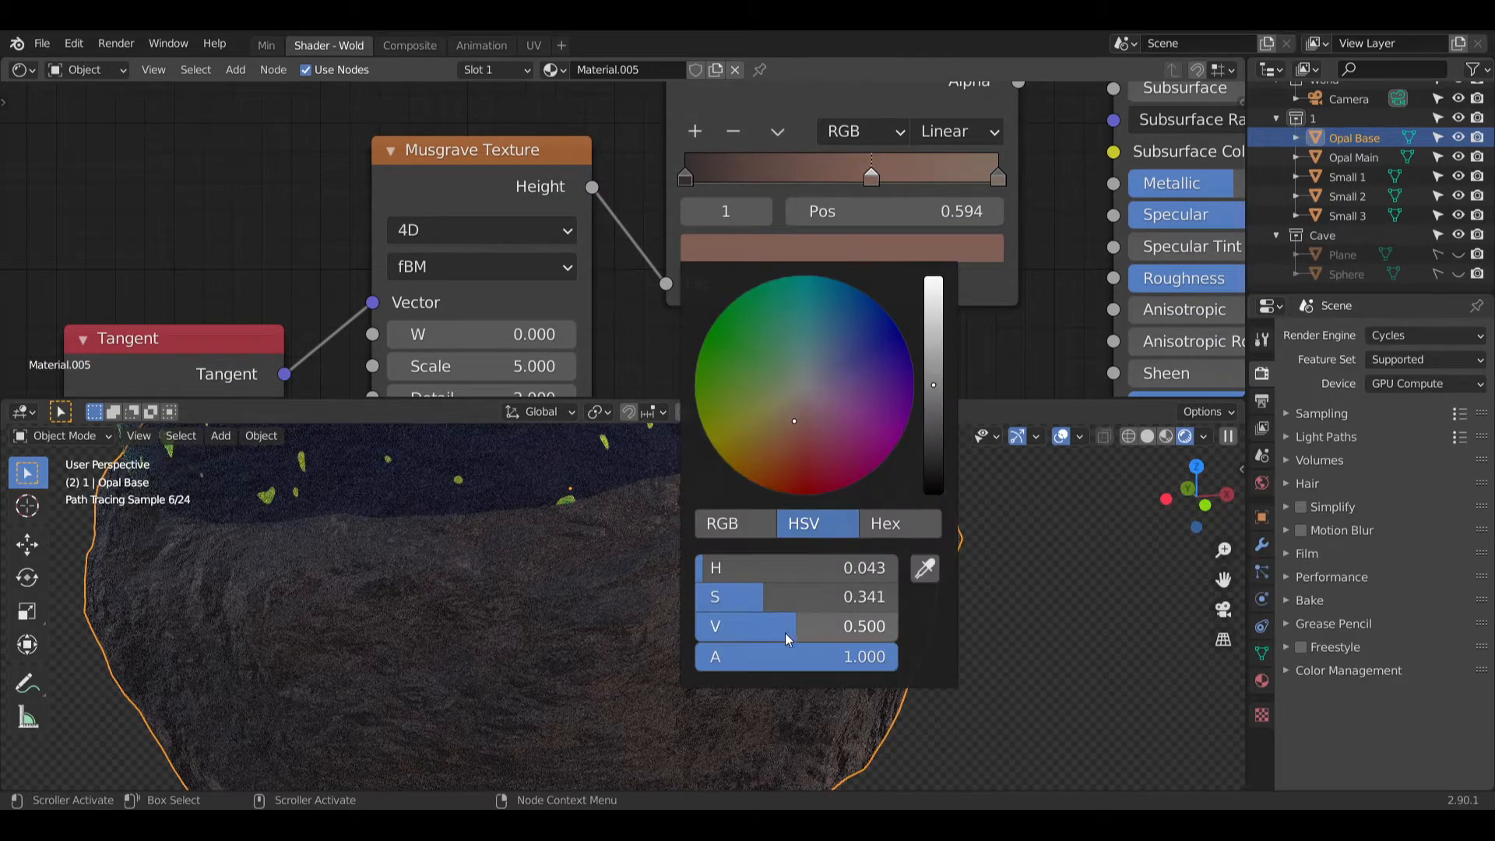
pyautogui.click(752, 595)
pyautogui.write('.25')
pyautogui.press('Return')
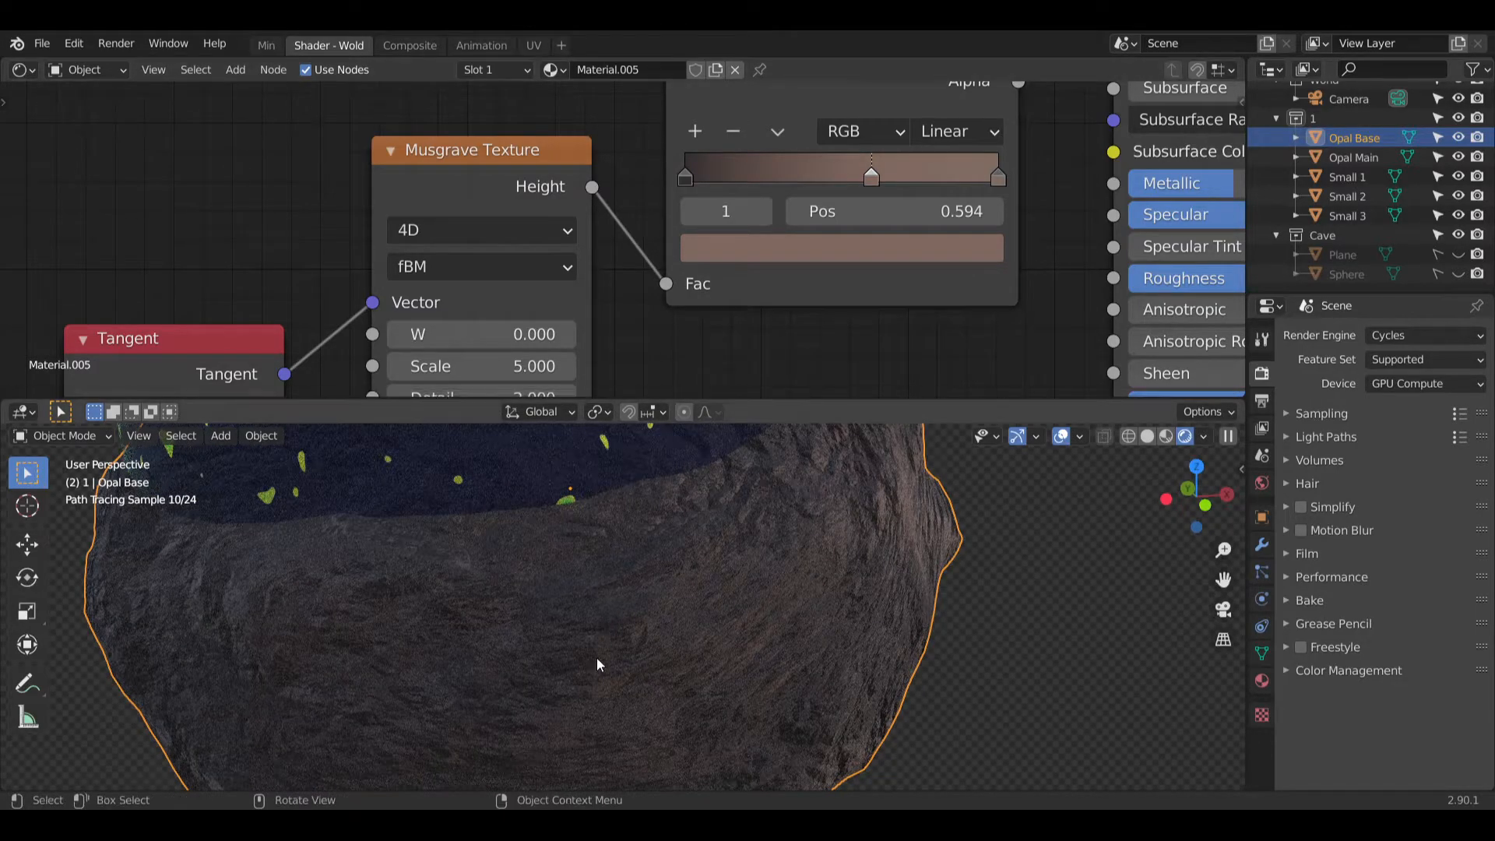
# Step: Raise the colour value of the base ColorRamp's middle stop slightly further and inspect the rock base up close
pyautogui.scroll(-3, 596, 657)
pyautogui.click(872, 247)
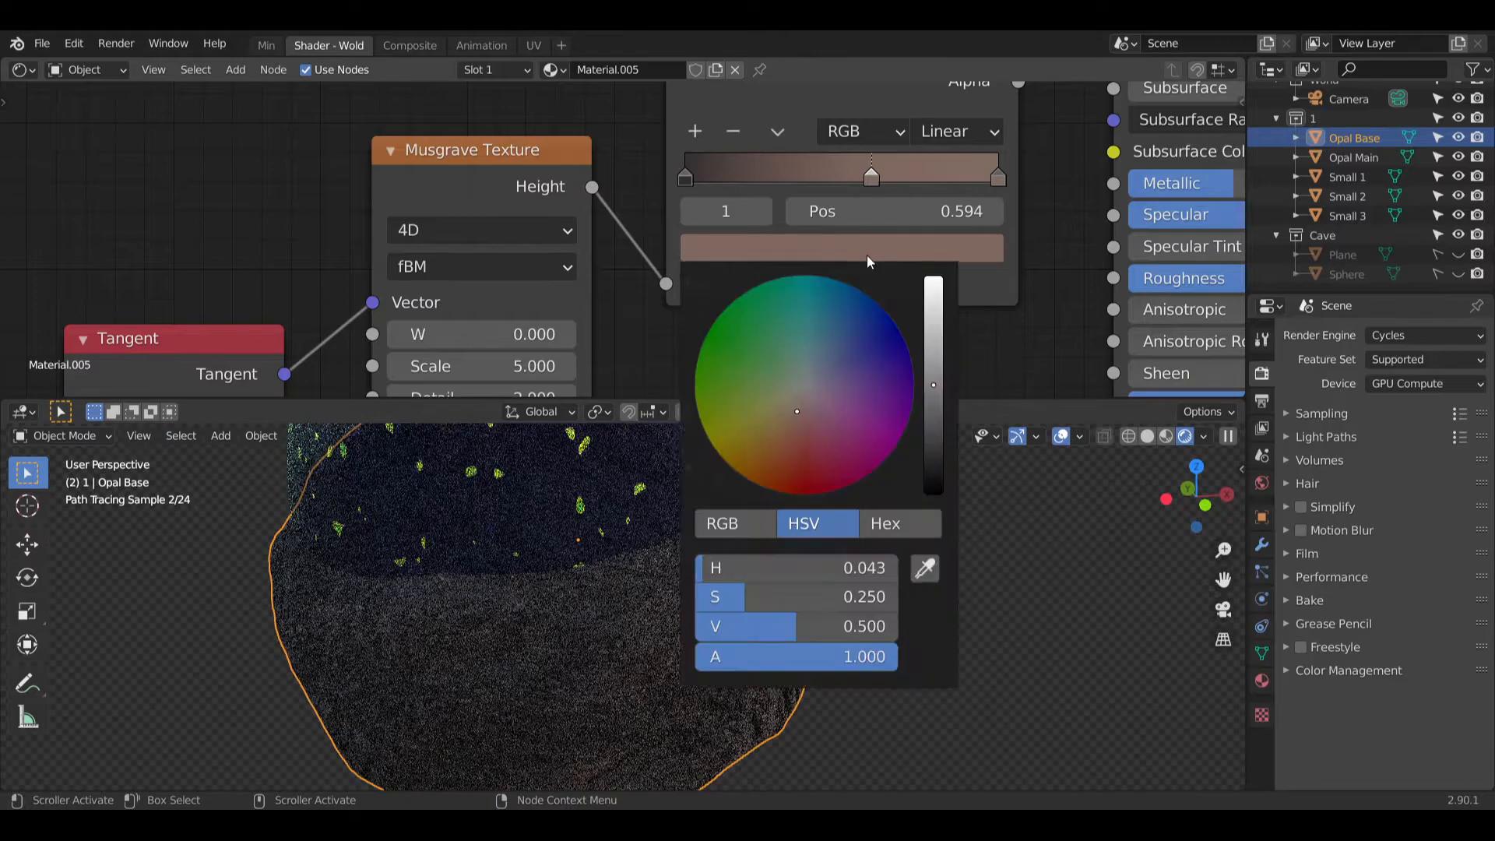
pyautogui.click(843, 630)
pyautogui.write('0.5')
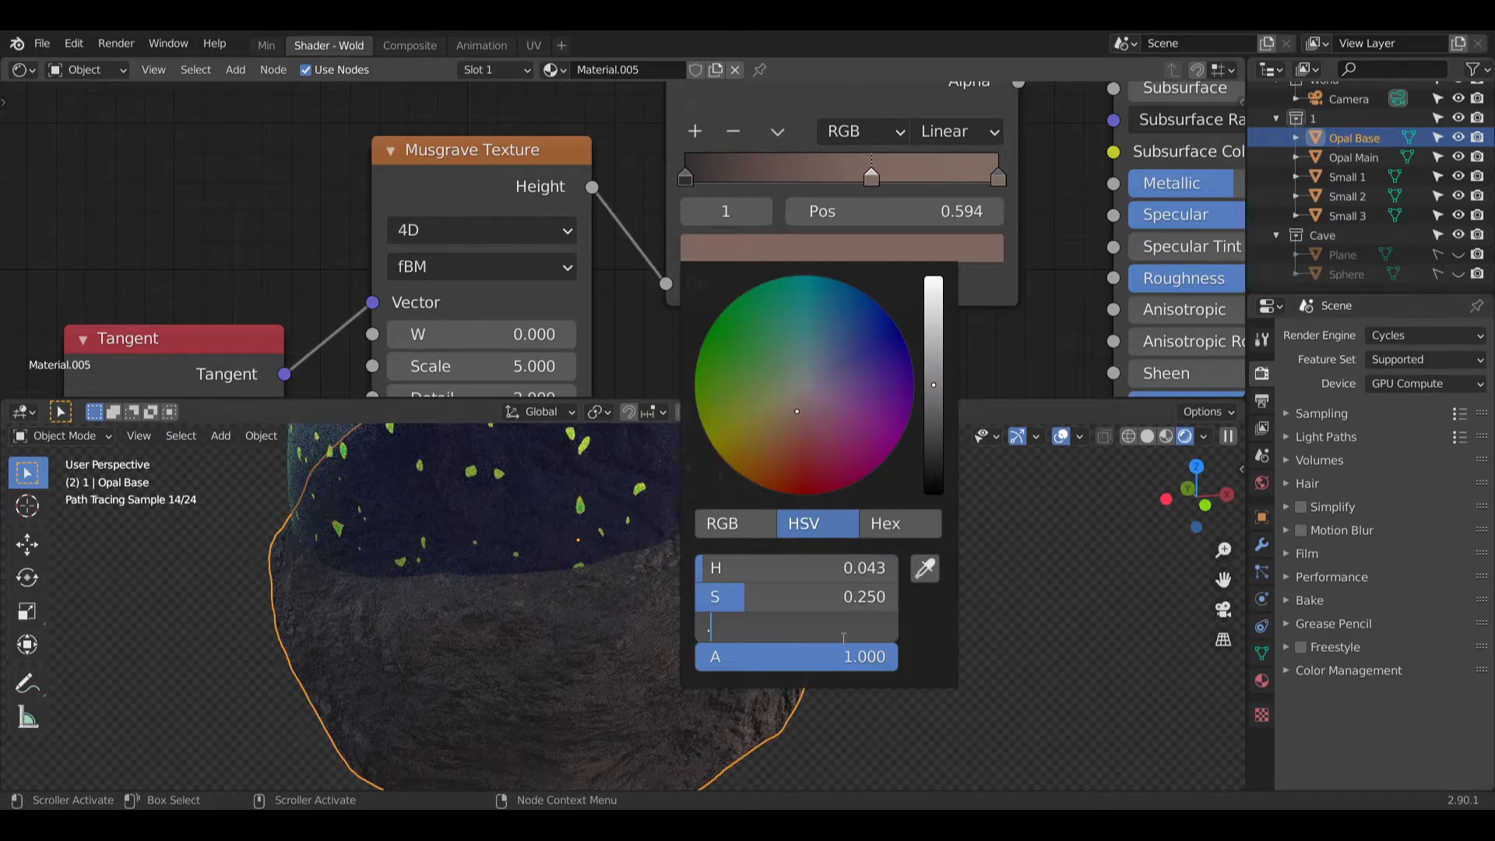
pyautogui.press('Return')
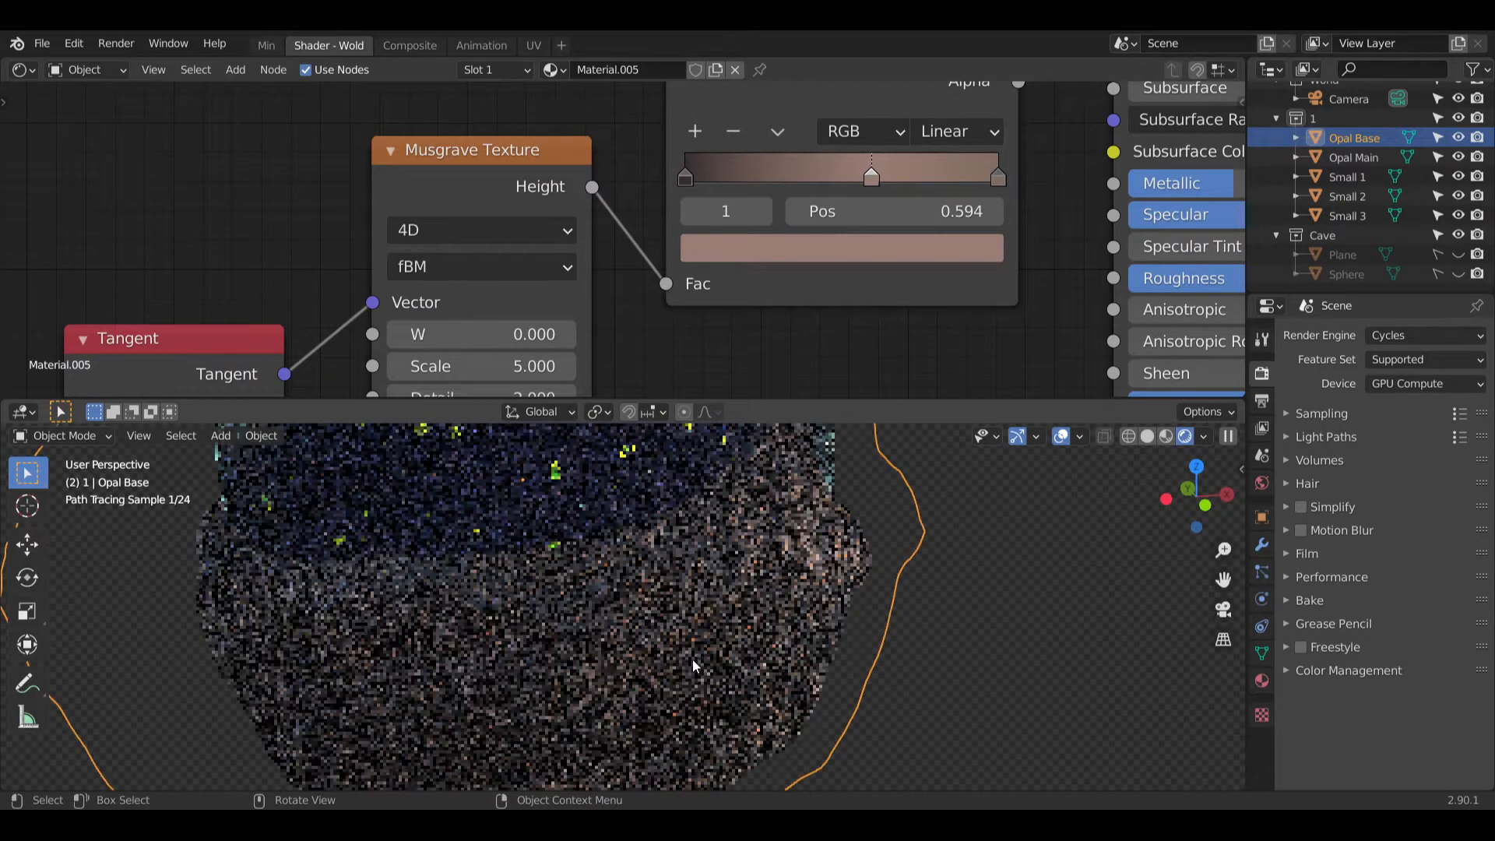
pyautogui.scroll(3, 716, 623)
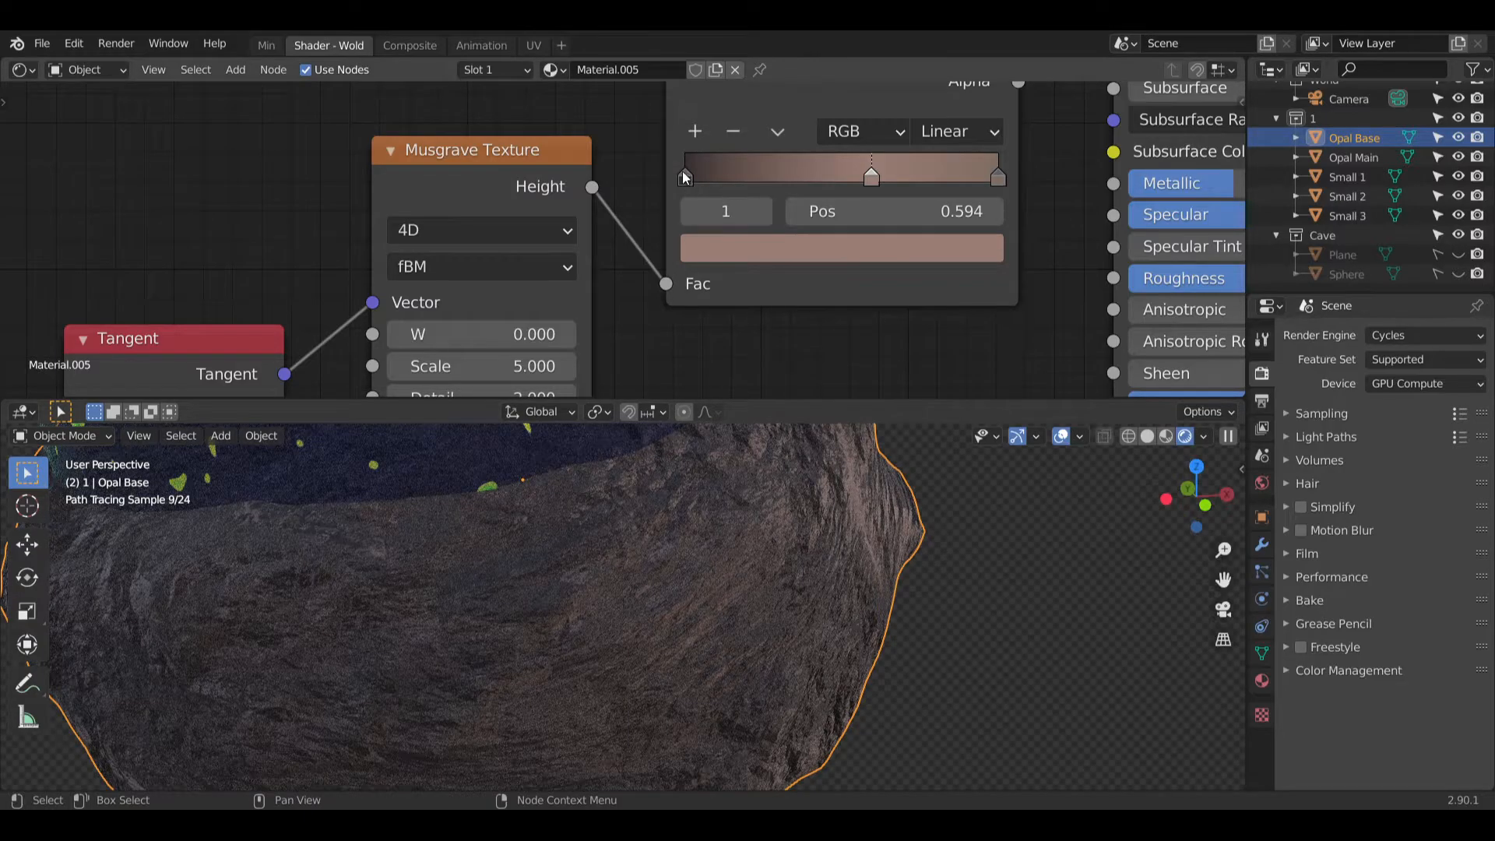
# Step: Set the base ColorRamp's first stop to saturation 0 and colour value 0.3
pyautogui.click(684, 174)
pyautogui.click(772, 249)
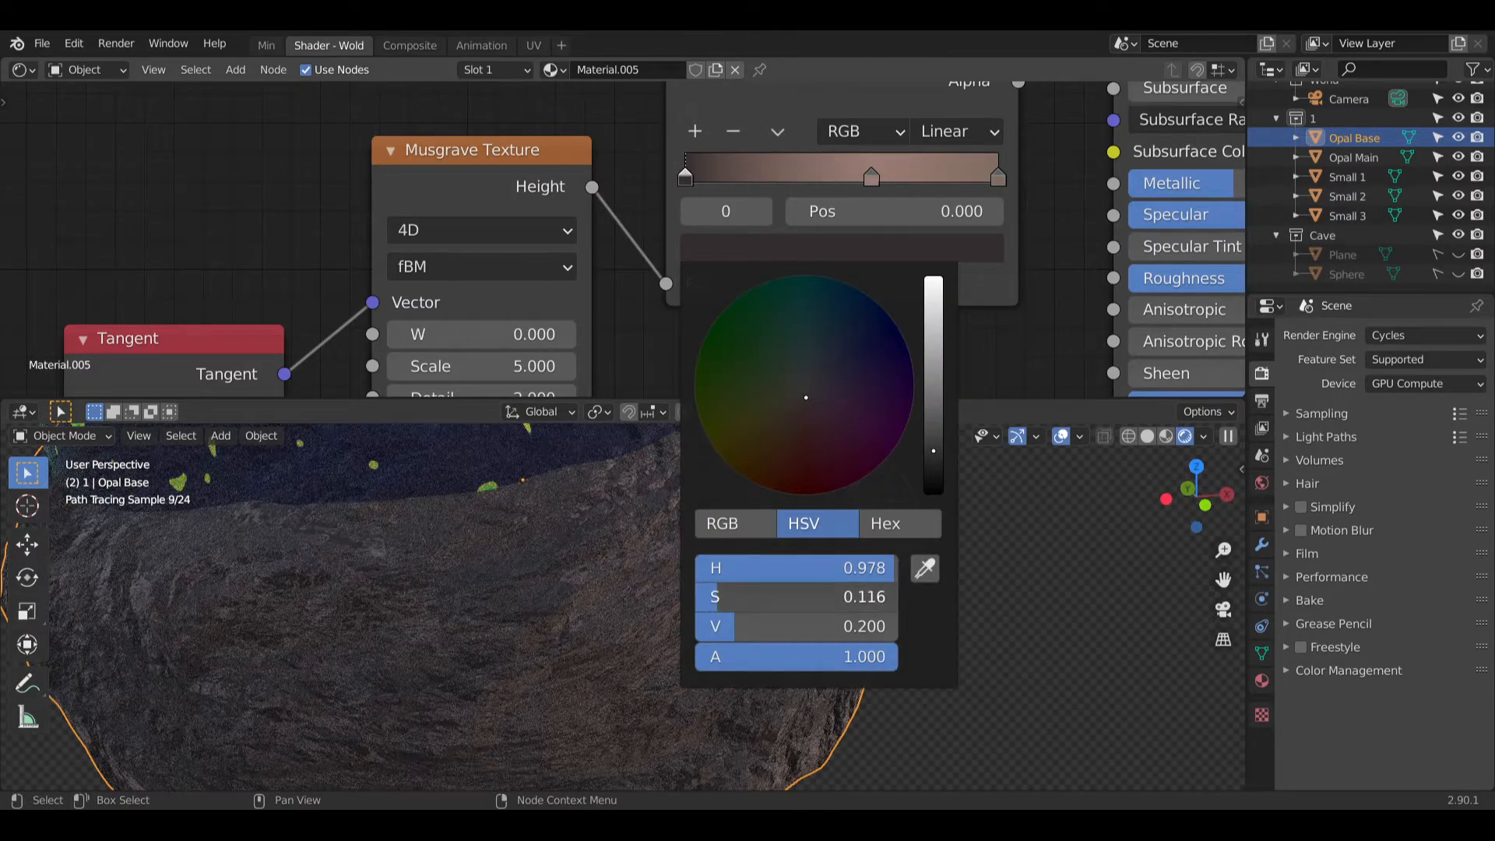
pyautogui.moveTo(717, 597); pyautogui.dragTo(670, 599)
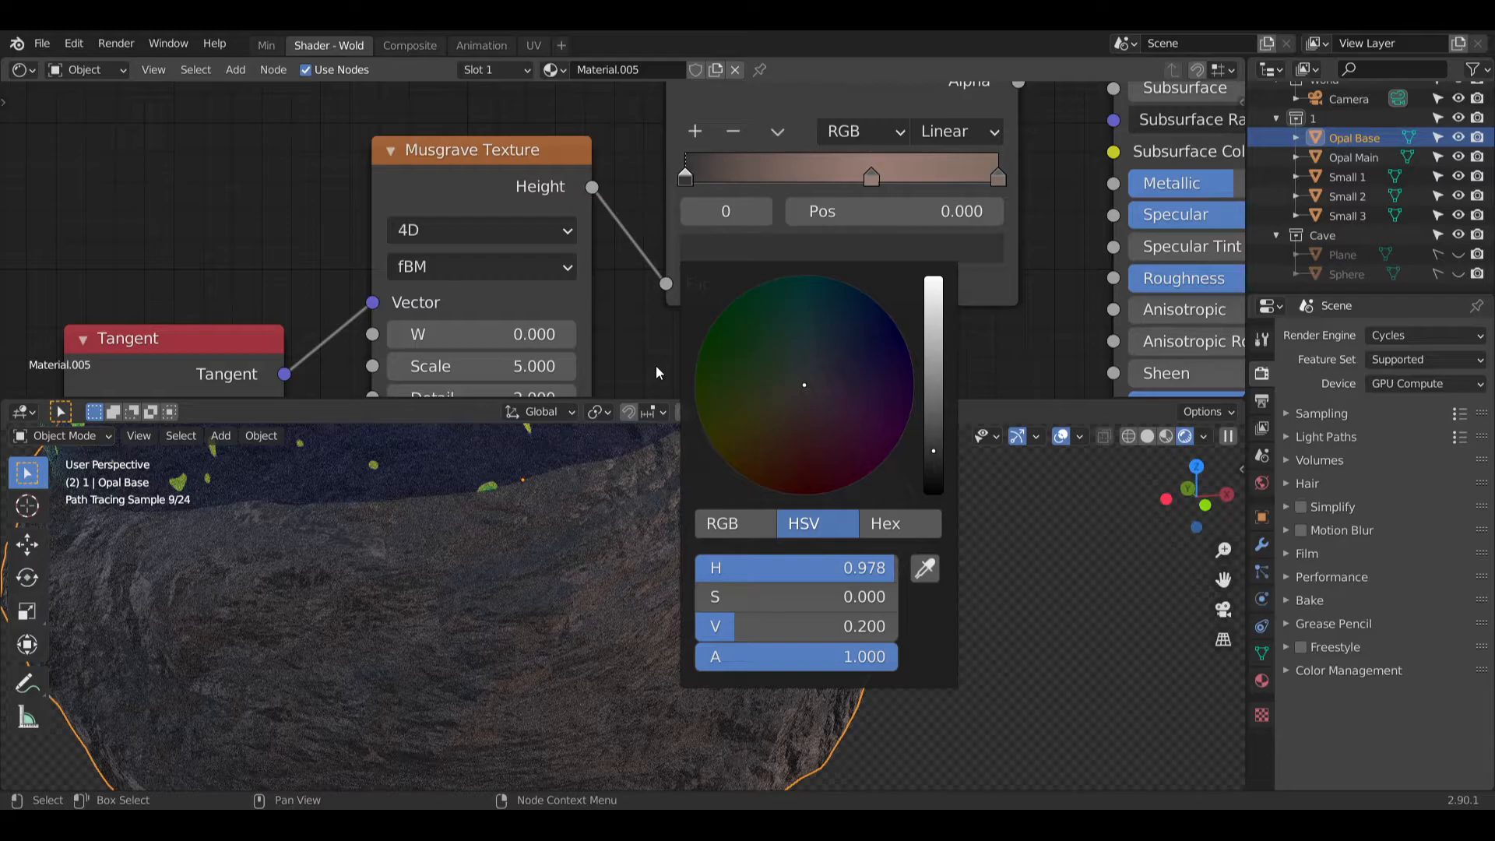
pyautogui.doubleClick(766, 622)
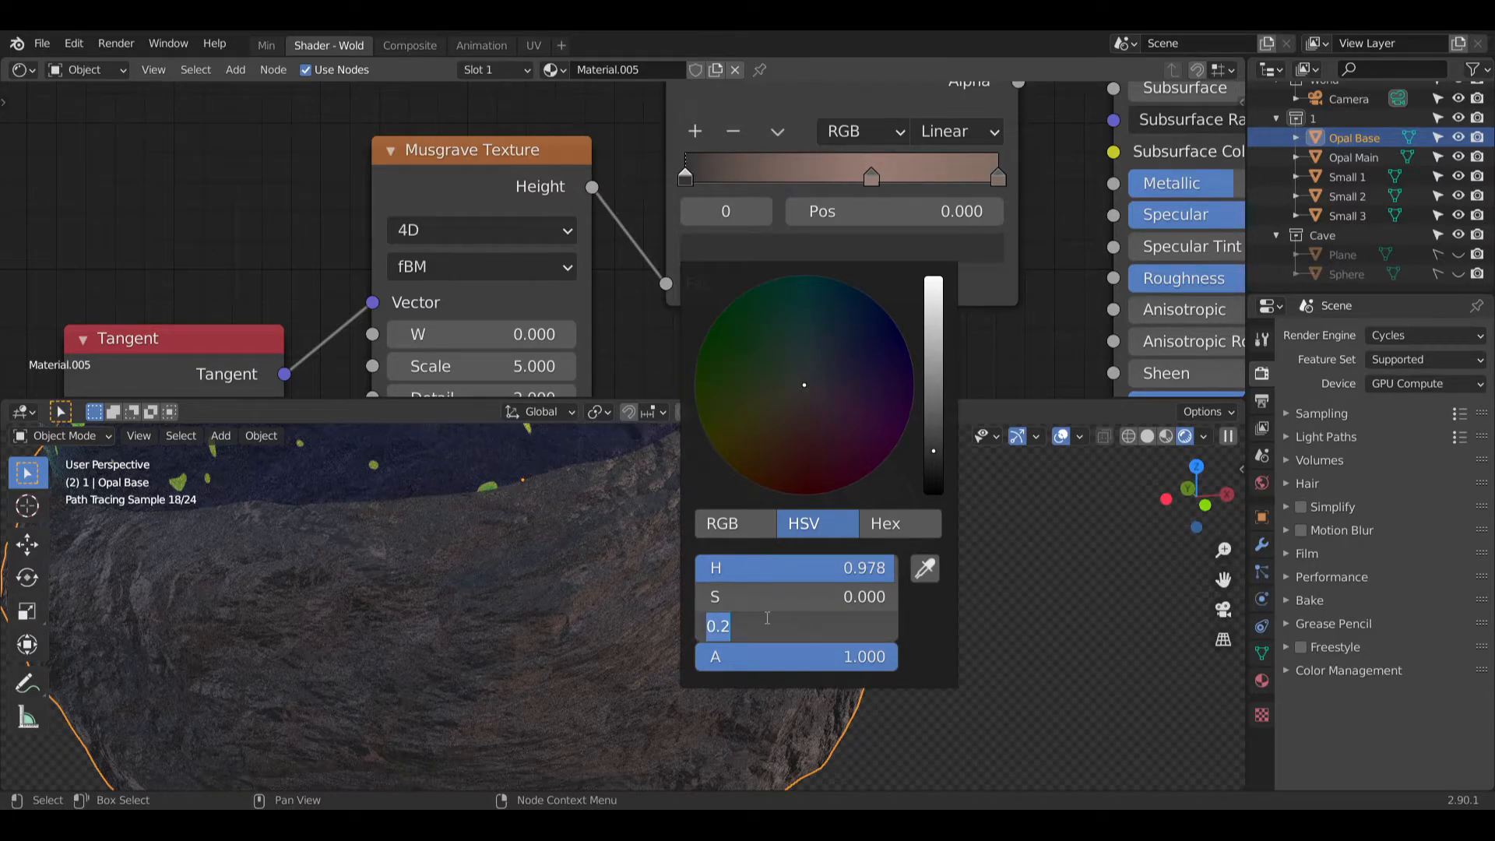
pyautogui.write('.3')
pyautogui.press('Return')
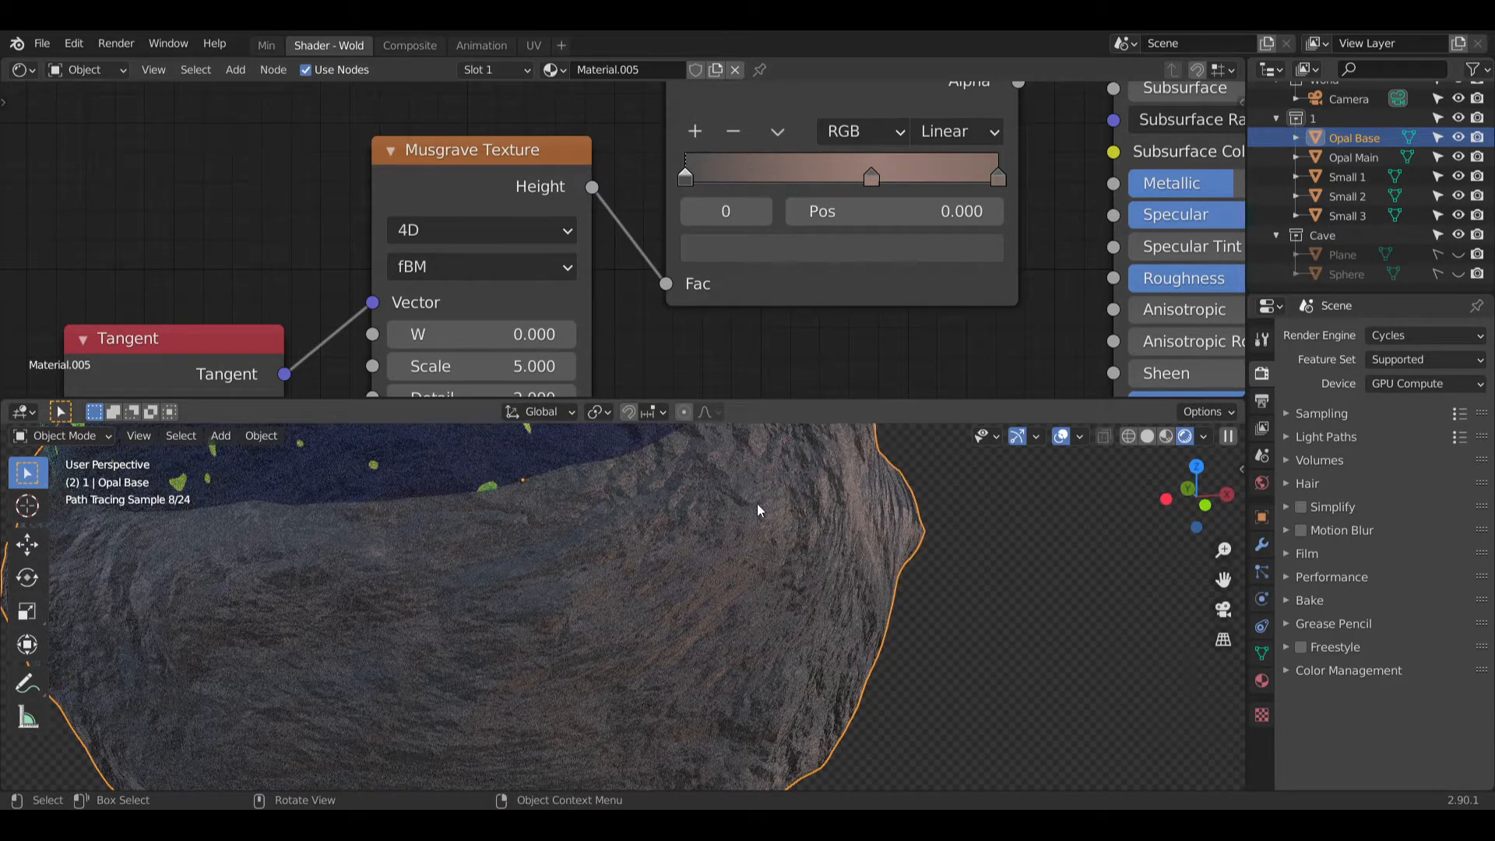
# Step: Lower the colour value of the base ColorRamp's first stop to 0.25 and check the whole opal from farther away
pyautogui.click(737, 255)
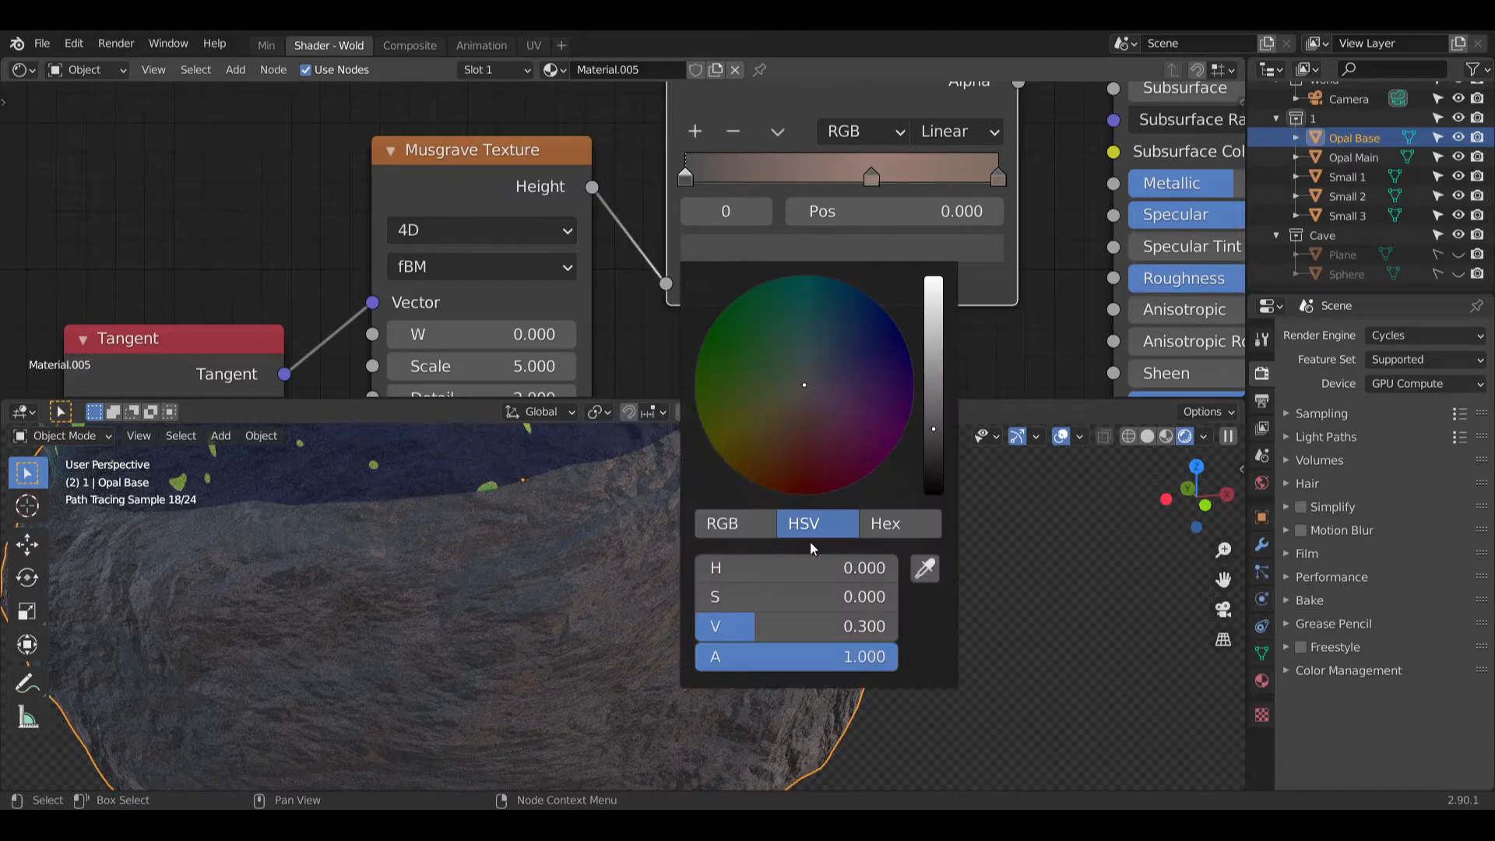
pyautogui.doubleClick(786, 623)
pyautogui.write('.25')
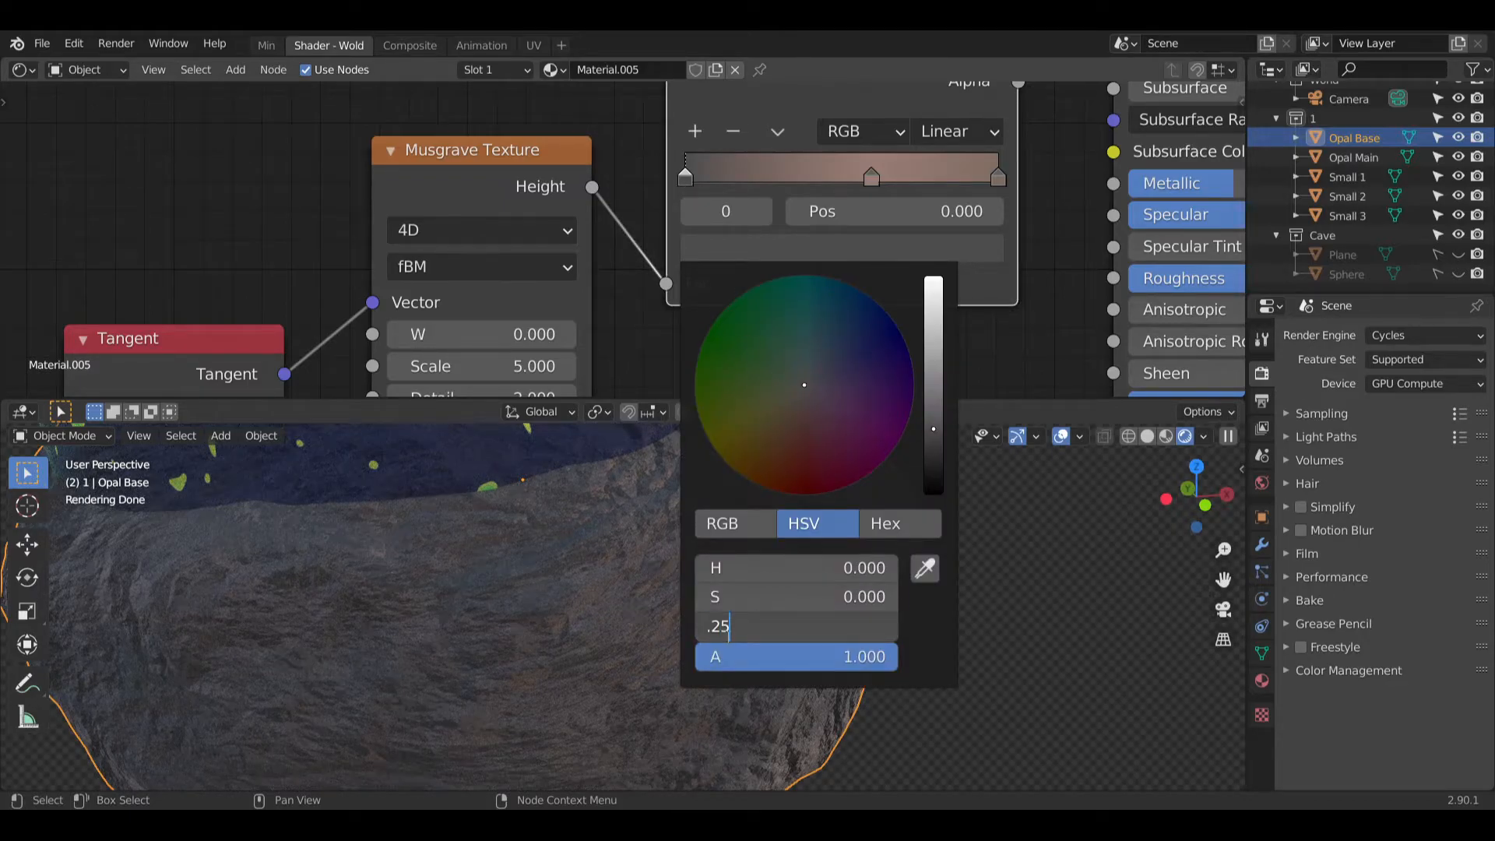
pyautogui.press('Return')
pyautogui.click(722, 344)
pyautogui.scroll(-3, 670, 627)
pyautogui.click(978, 567)
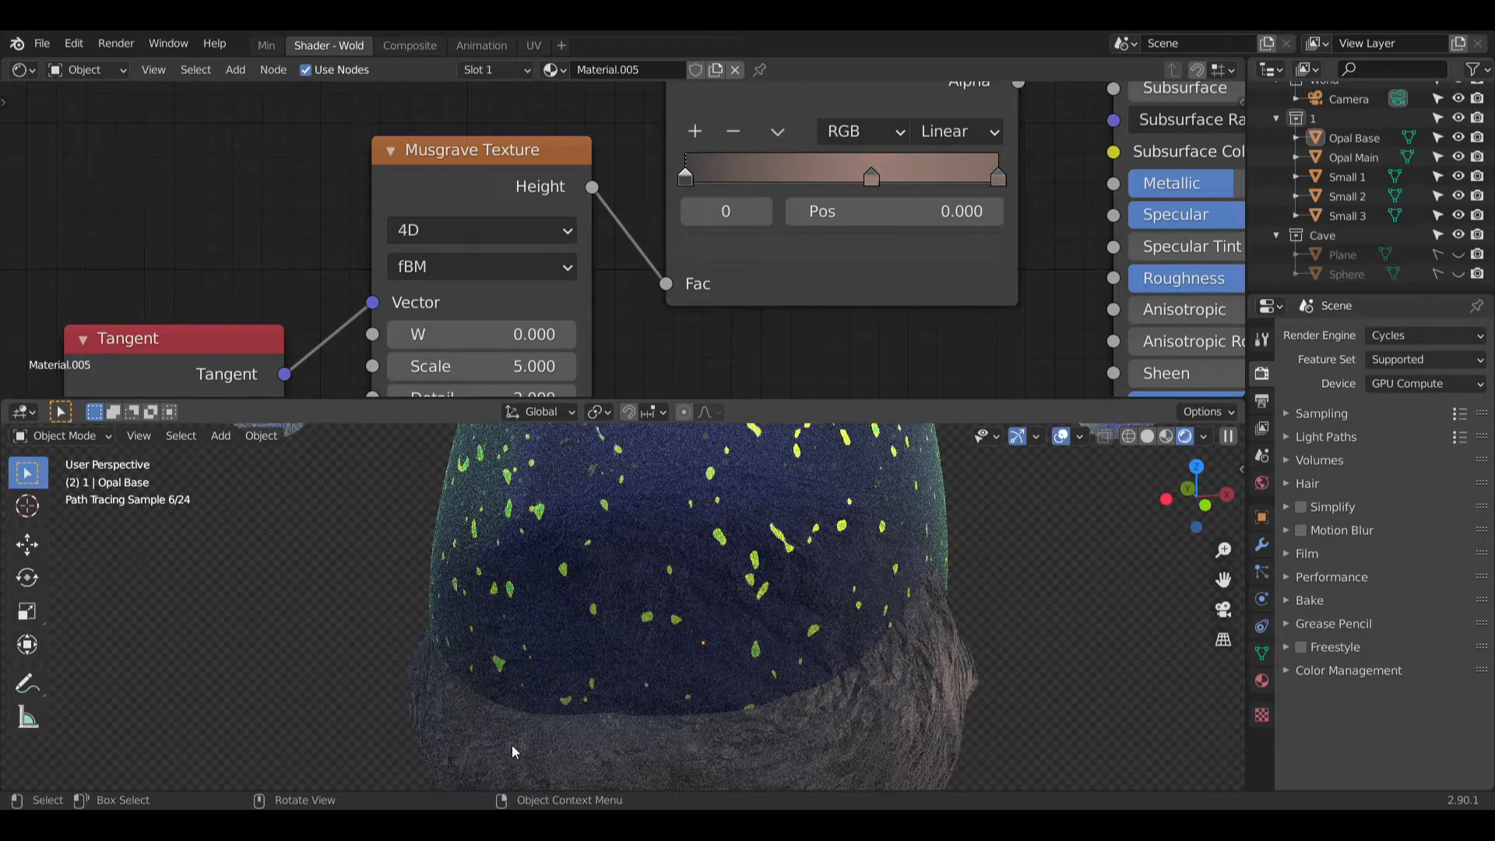
pyautogui.scroll(-7, 540, 726)
pyautogui.keyDown('shift'); pyautogui.moveTo(540, 726); pyautogui.dragTo(638, 652, button='middle'); pyautogui.keyUp('shift')
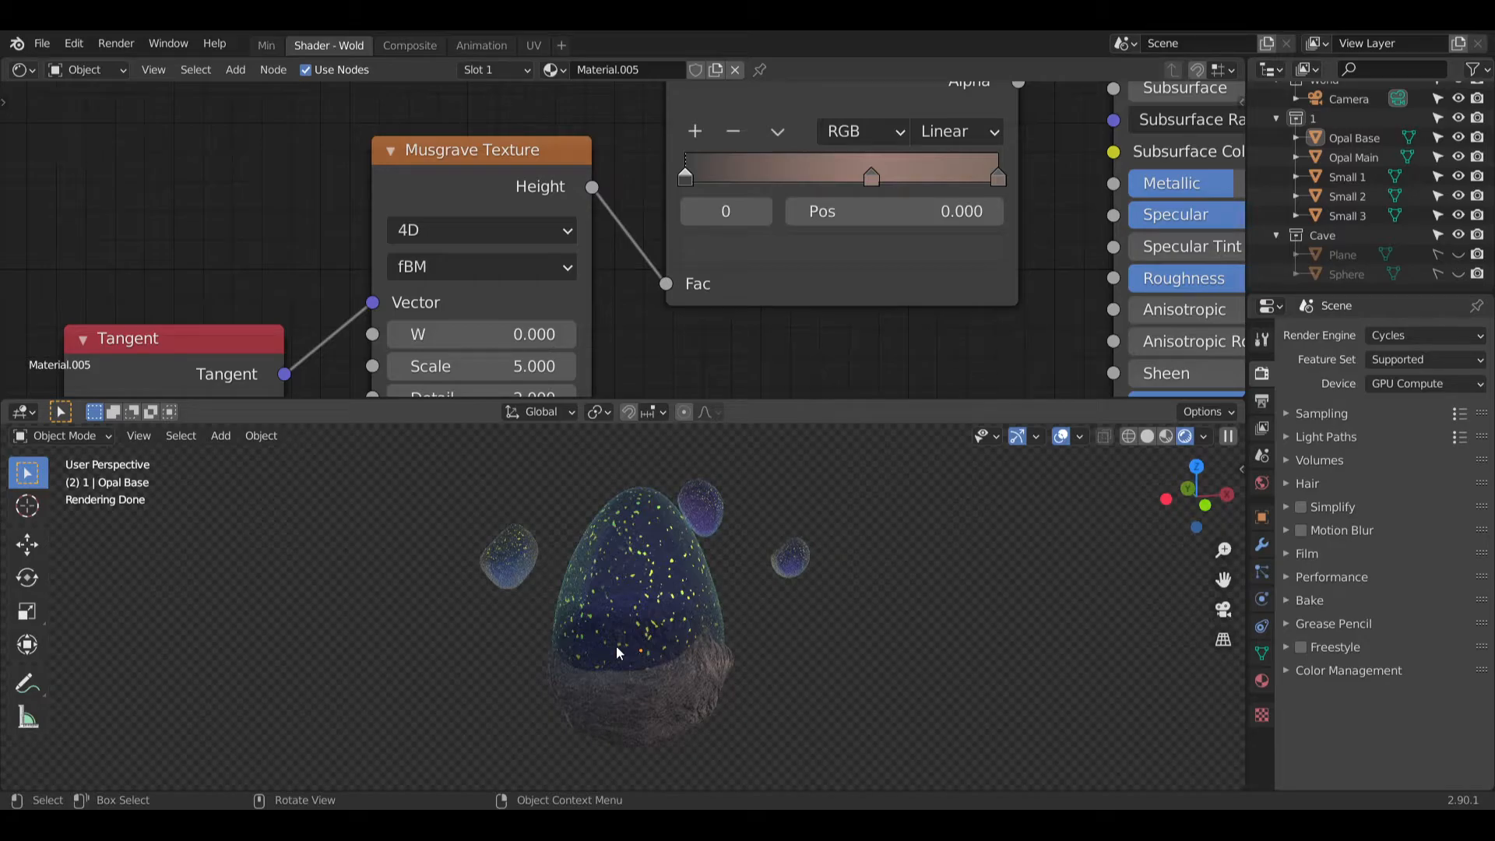
pyautogui.keyDown('shift'); pyautogui.moveTo(674, 647); pyautogui.dragTo(685, 647, button='middle'); pyautogui.keyUp('shift')
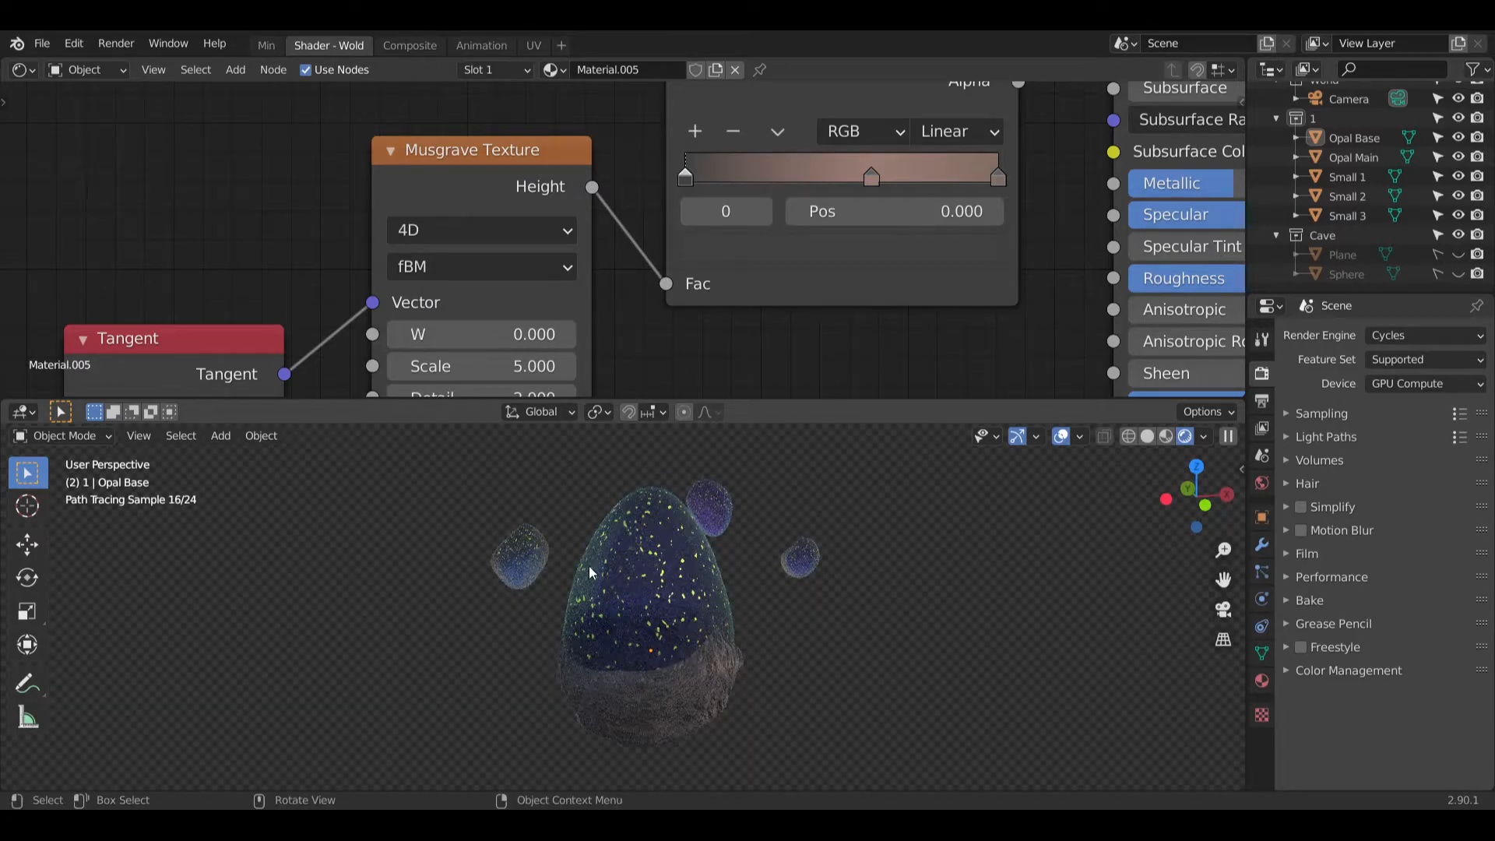
# Step: Switch to the camera view, unhide the Plane in the Cave collection, and inspect the opal above it
pyautogui.press('KP_0')
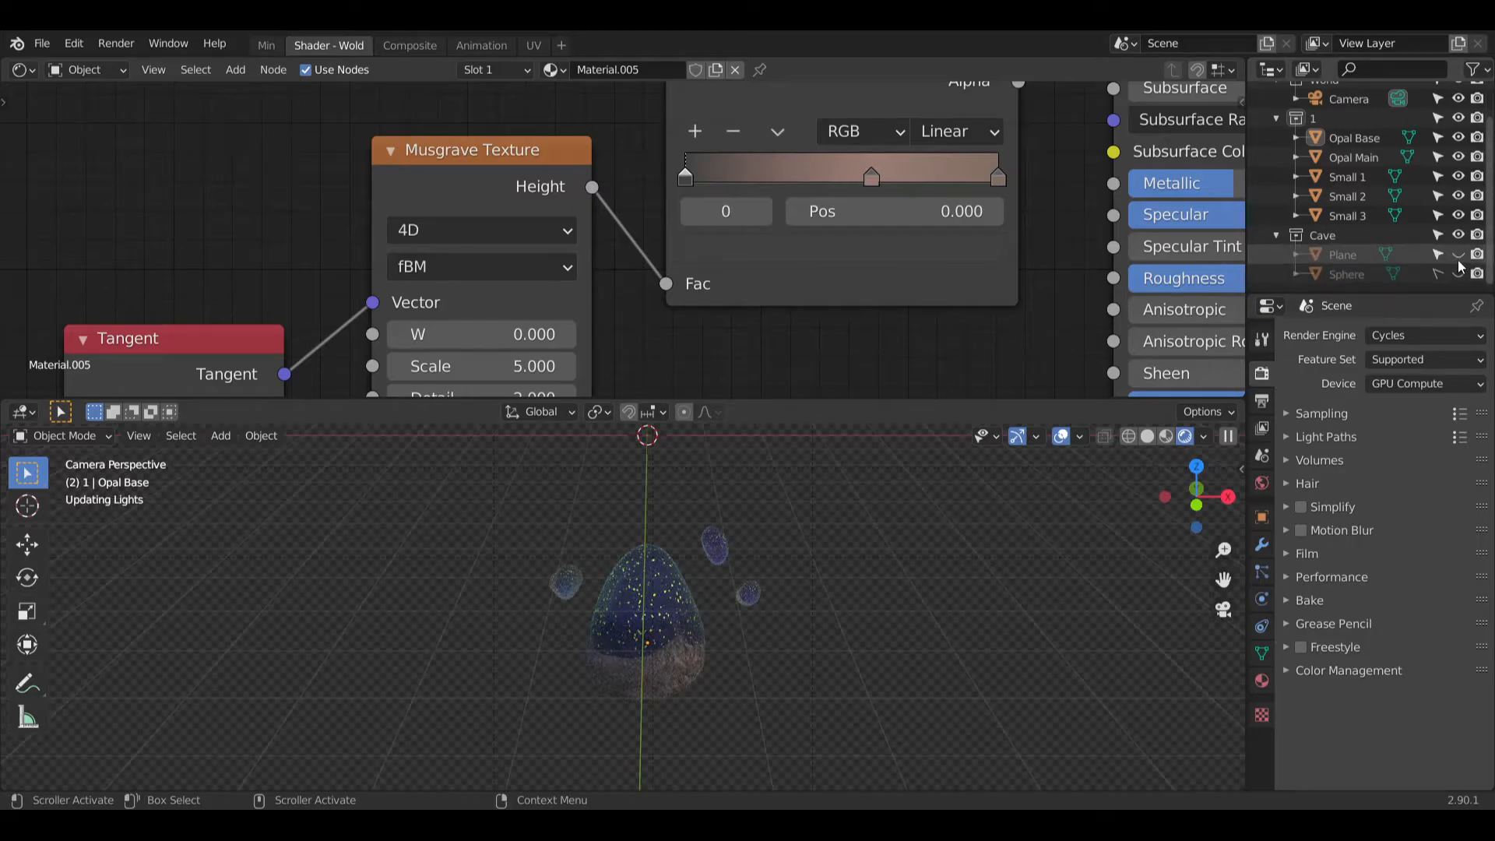
pyautogui.click(1458, 255)
pyautogui.moveTo(763, 632)
pyautogui.keyDown('shift'); pyautogui.mouseDown(button='middle')
pyautogui.moveTo(772, 572)
pyautogui.moveTo(696, 643)
pyautogui.mouseUp(button='middle'); pyautogui.keyUp('shift')
pyautogui.scroll(2, 653, 699)
pyautogui.keyDown('shift'); pyautogui.moveTo(742, 558); pyautogui.dragTo(741, 627, button='middle'); pyautogui.keyUp('shift')
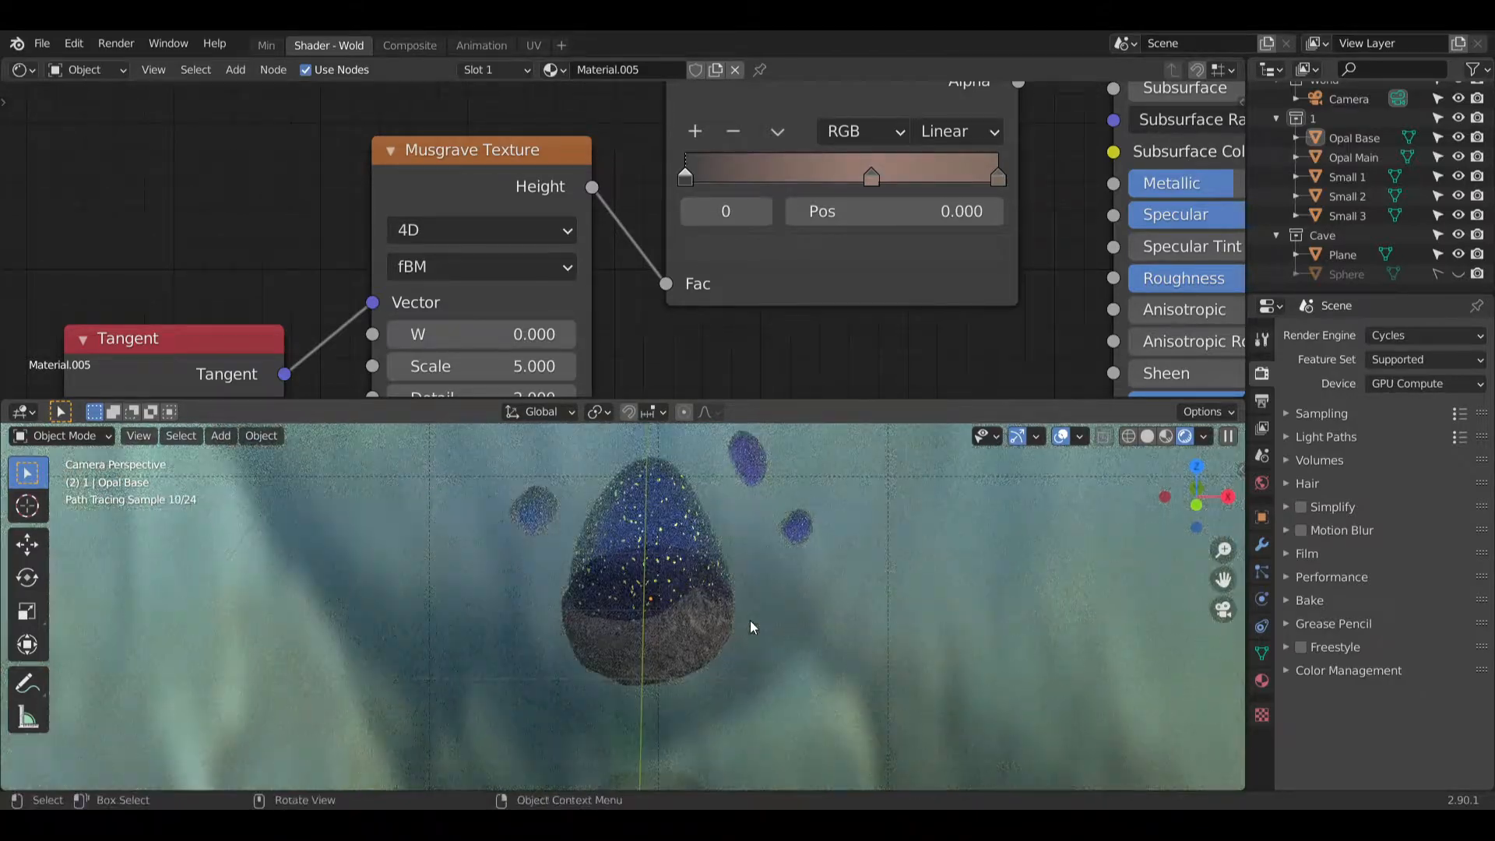
pyautogui.moveTo(735, 689)
pyautogui.keyDown('shift'); pyautogui.mouseDown(button='middle')
pyautogui.moveTo(749, 565)
pyautogui.moveTo(757, 632)
pyautogui.mouseUp(button='middle'); pyautogui.keyUp('shift')
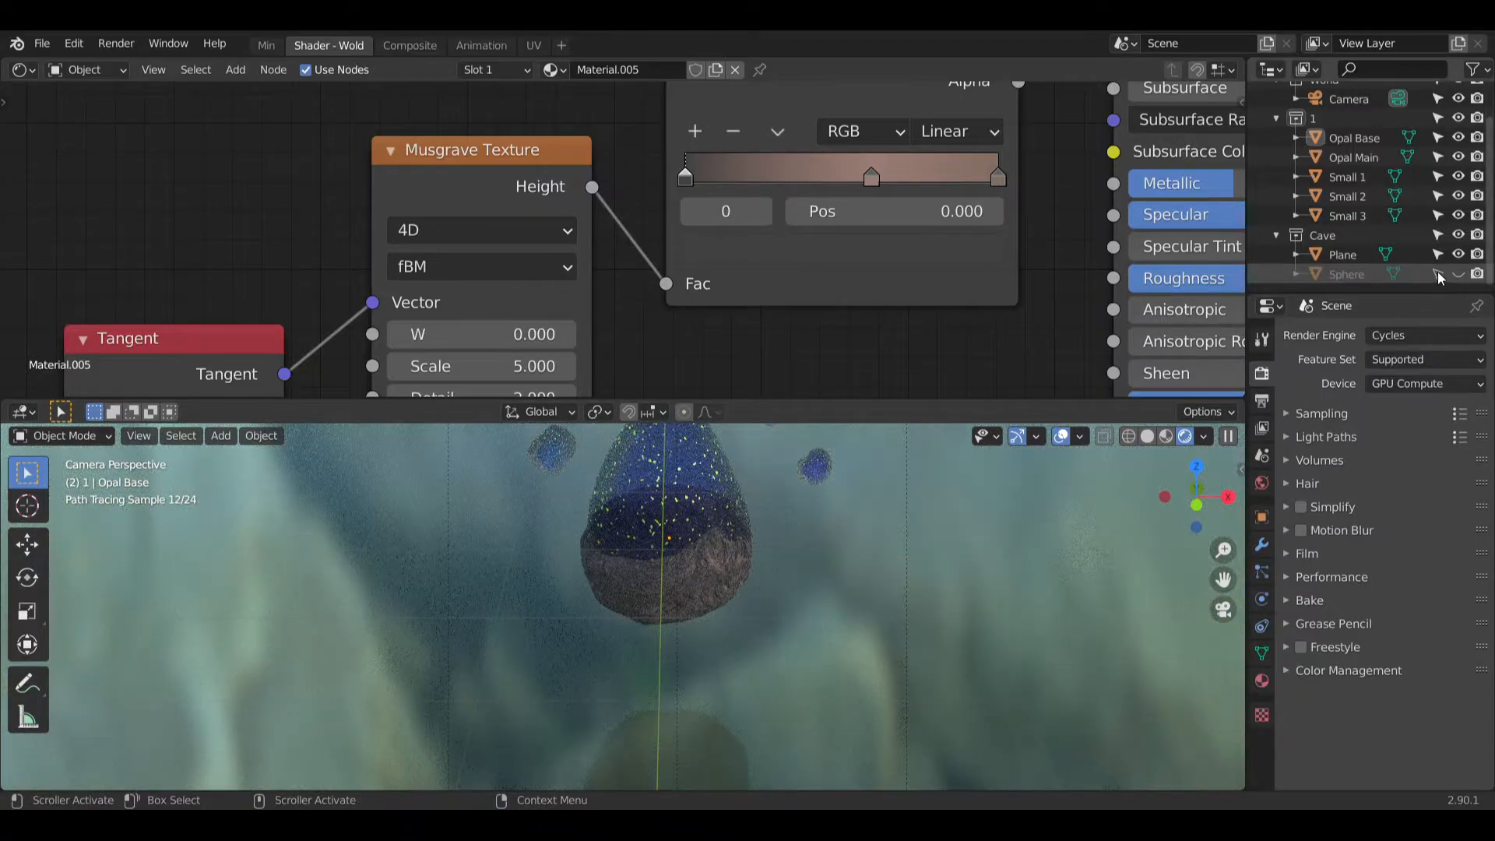
# Step: Assign Material.005 to the hidden Sphere in the Cave collection and make the Sphere visible
pyautogui.click(1352, 273)
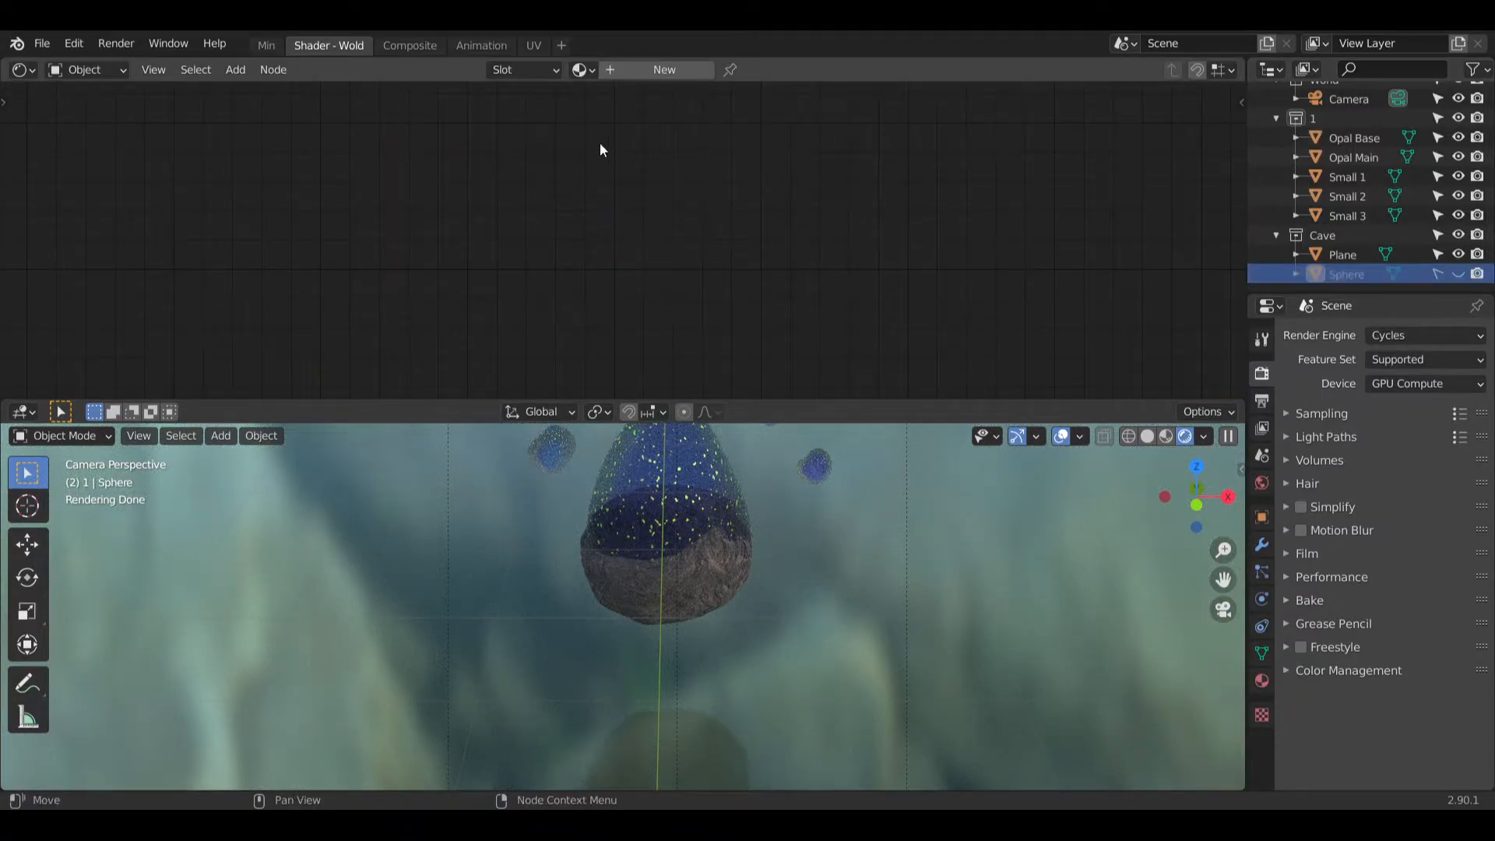
pyautogui.click(580, 70)
pyautogui.click(610, 192)
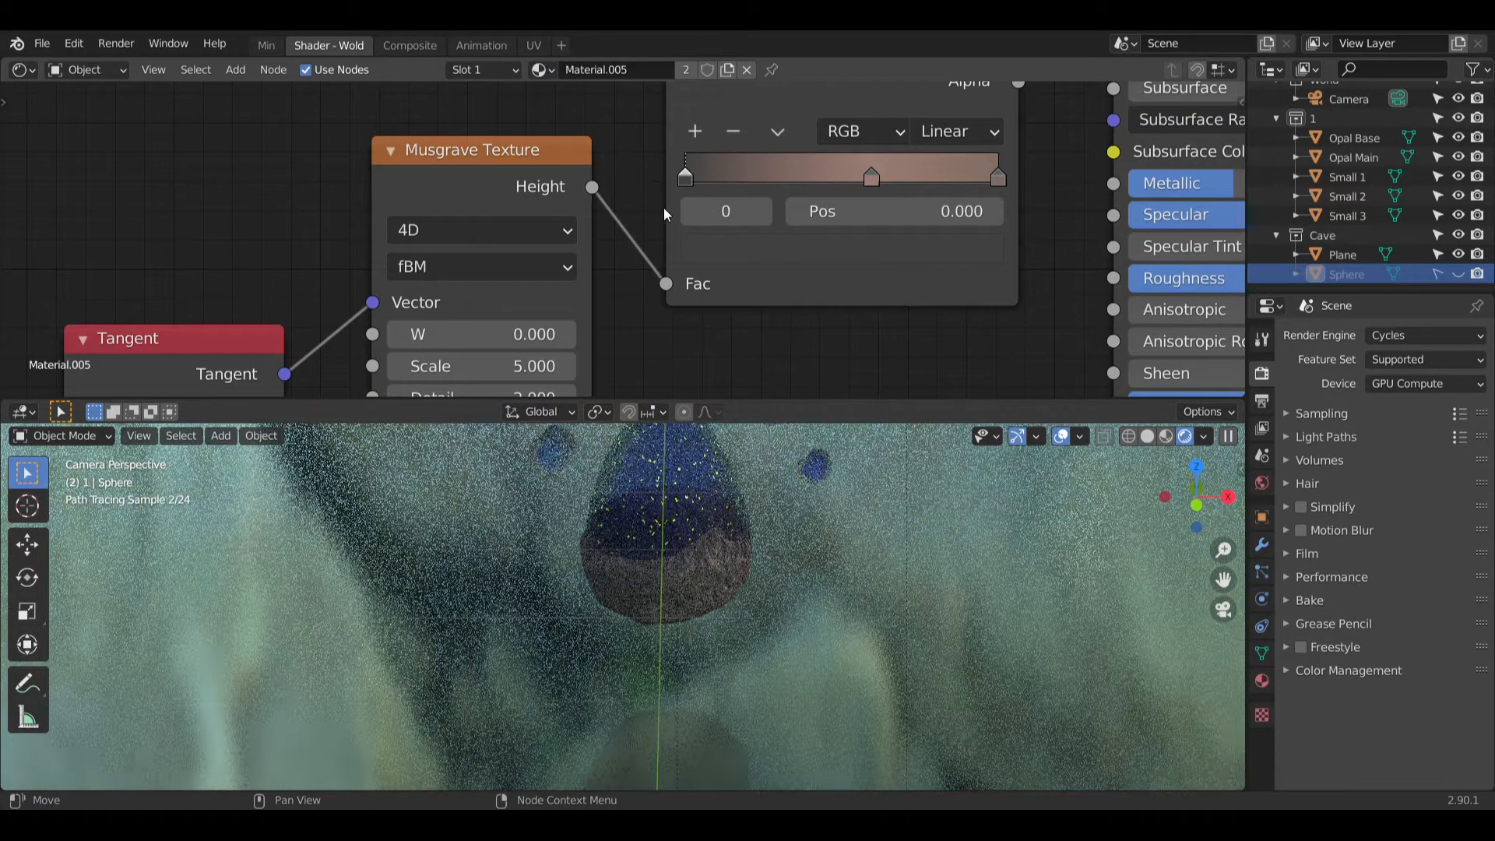
pyautogui.click(1454, 273)
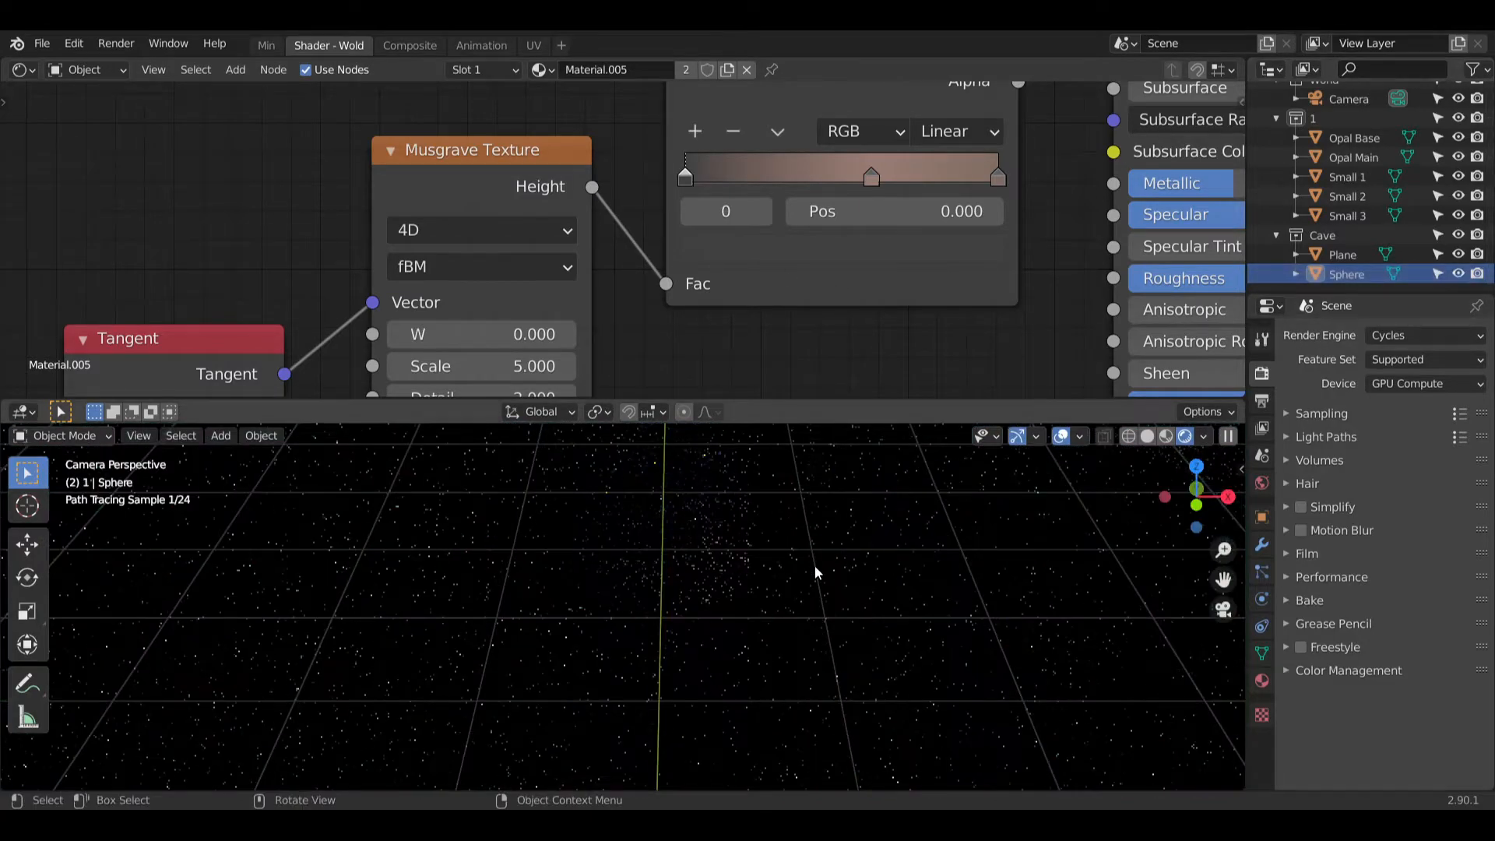
# Step: Save the Blender file with the whole cave in view
pyautogui.scroll(-4, 802, 556)
pyautogui.keyDown('shift'); pyautogui.moveTo(828, 508); pyautogui.dragTo(769, 590, button='middle'); pyautogui.keyUp('shift')
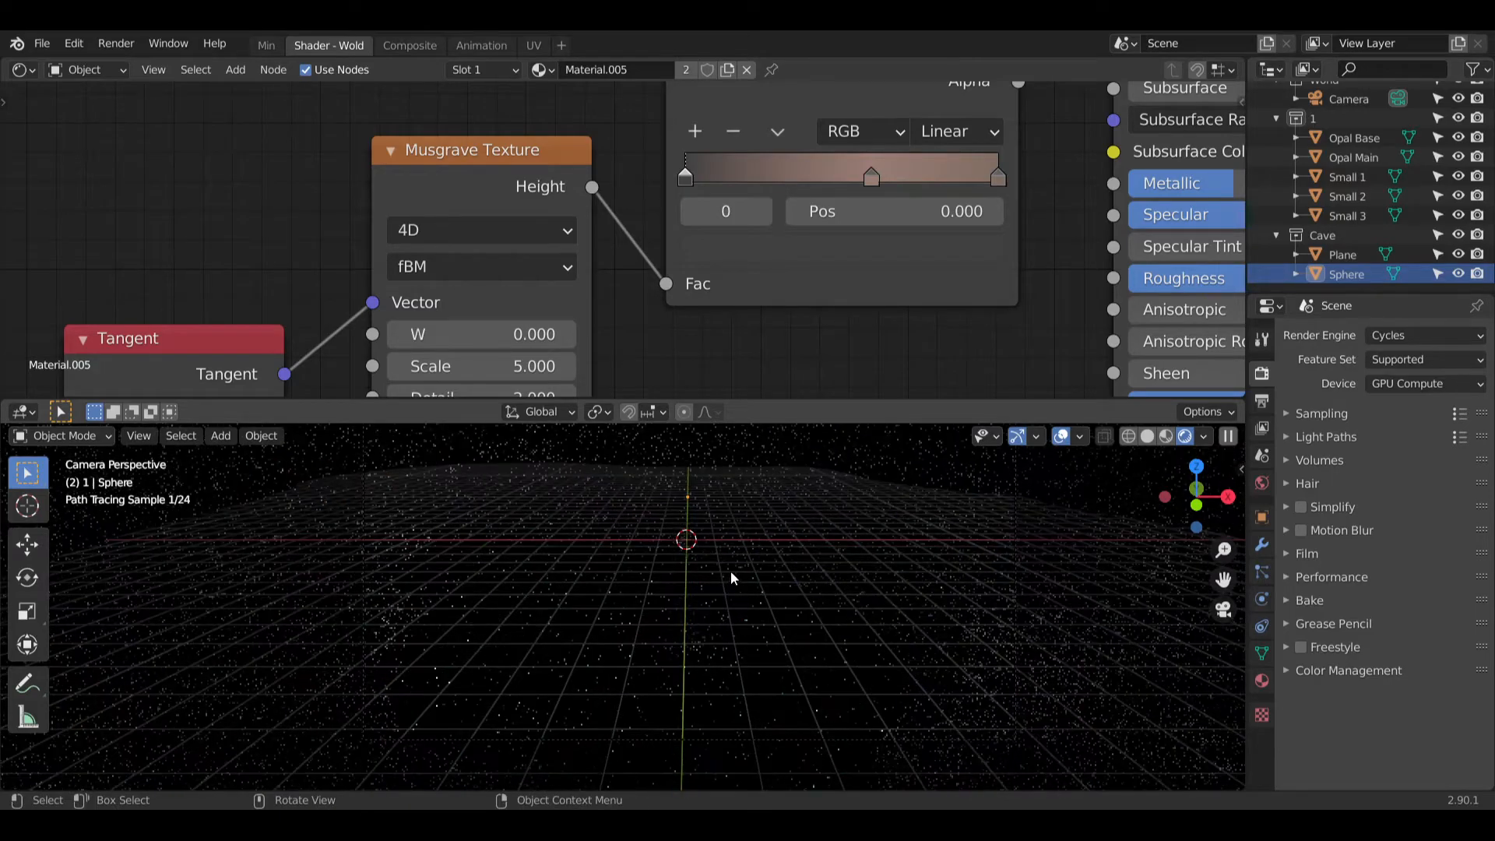
pyautogui.hotkey('ctrl', 's')
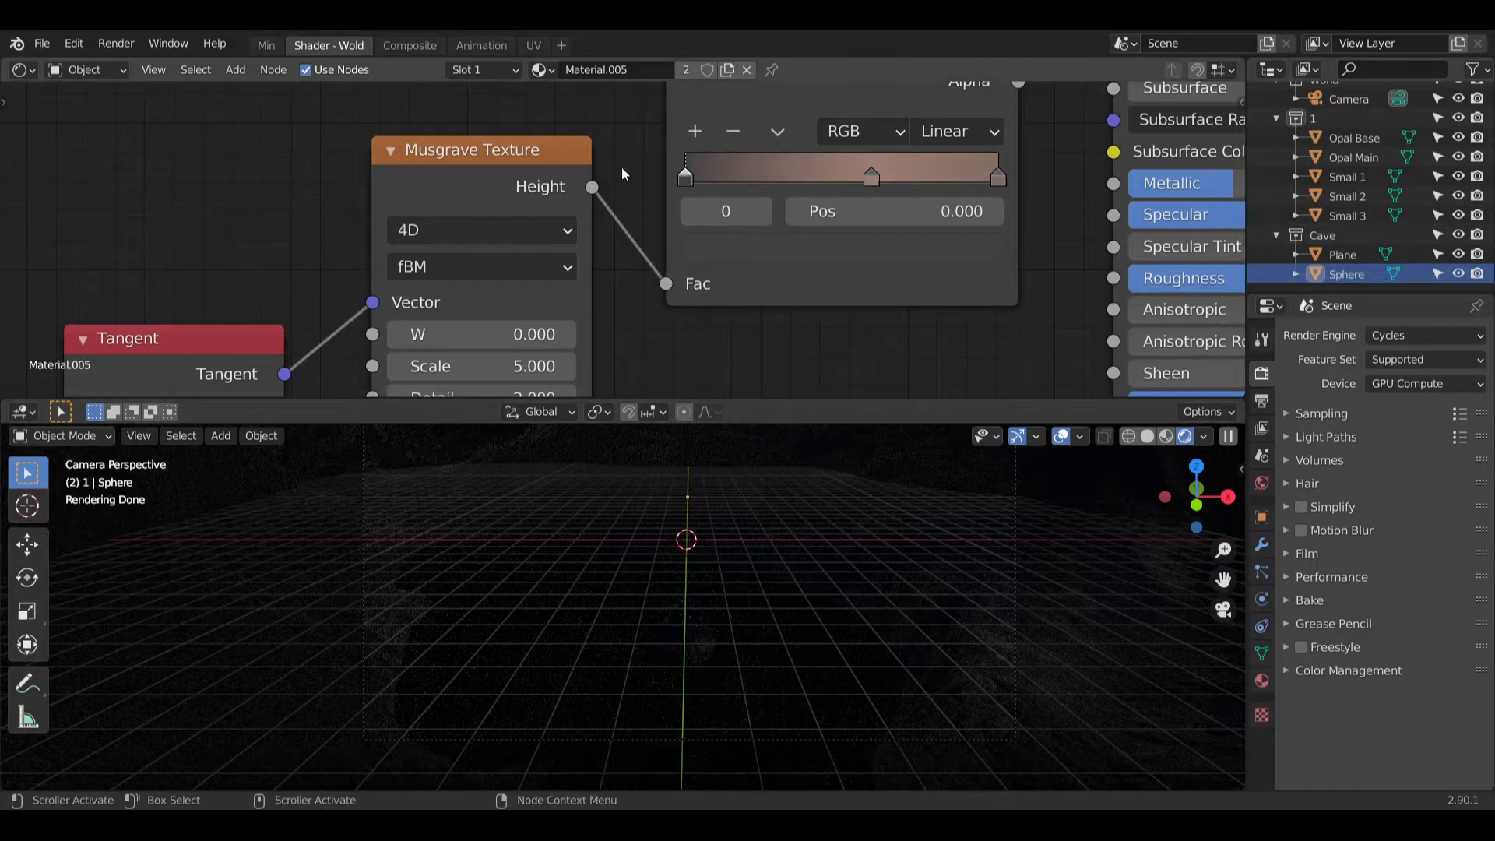
# Step: Switch to the Min workspace and add an Ico Sphere with 1 subdivision
pyautogui.click(272, 47)
pyautogui.keyDown('shift'); pyautogui.moveTo(843, 444); pyautogui.dragTo(827, 261, button='middle'); pyautogui.keyUp('shift')
pyautogui.click(220, 94)
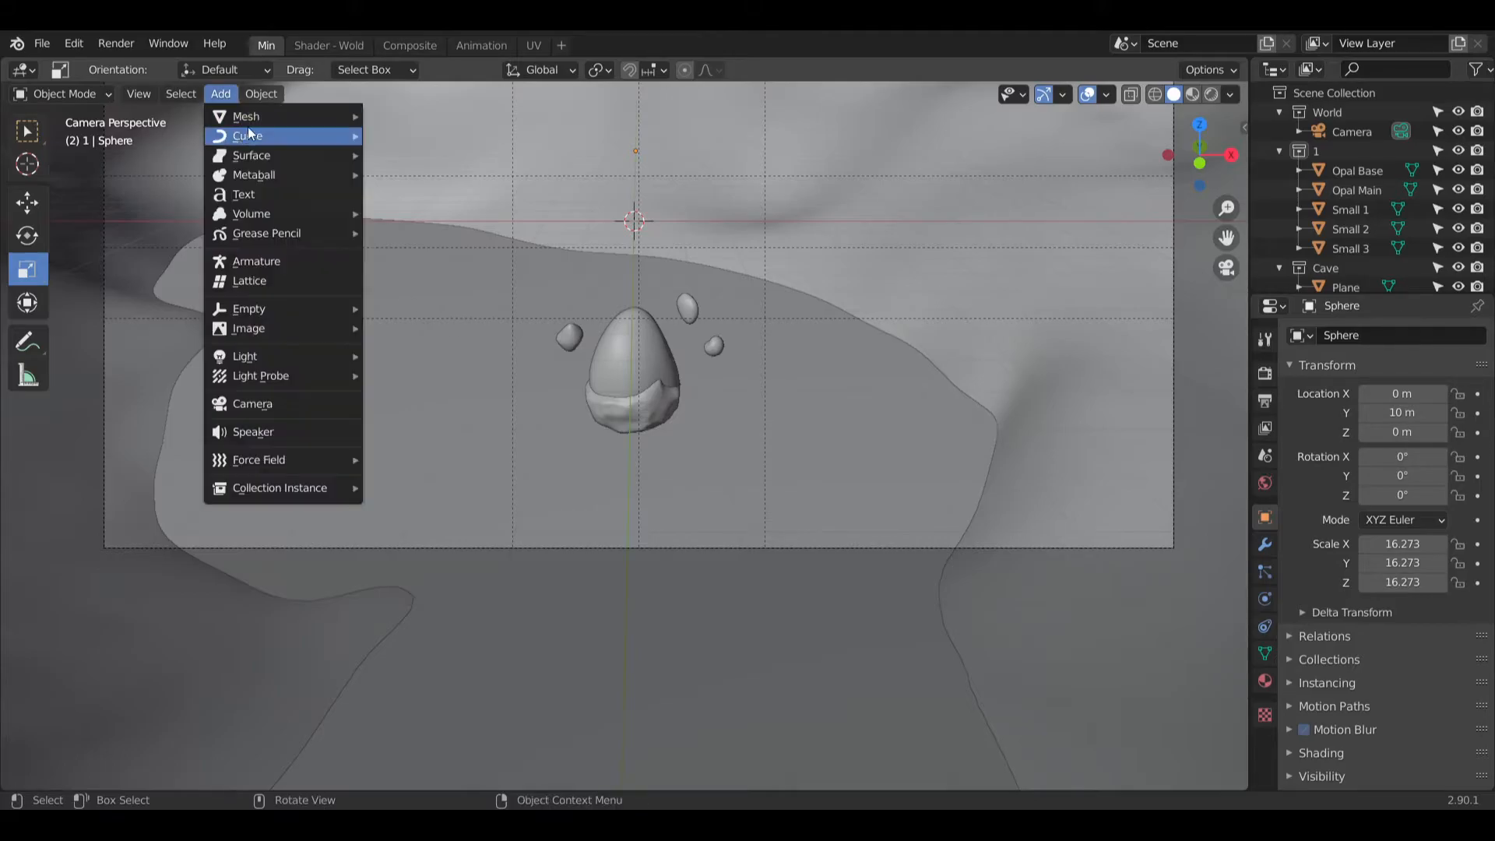
pyautogui.moveTo(252, 118)
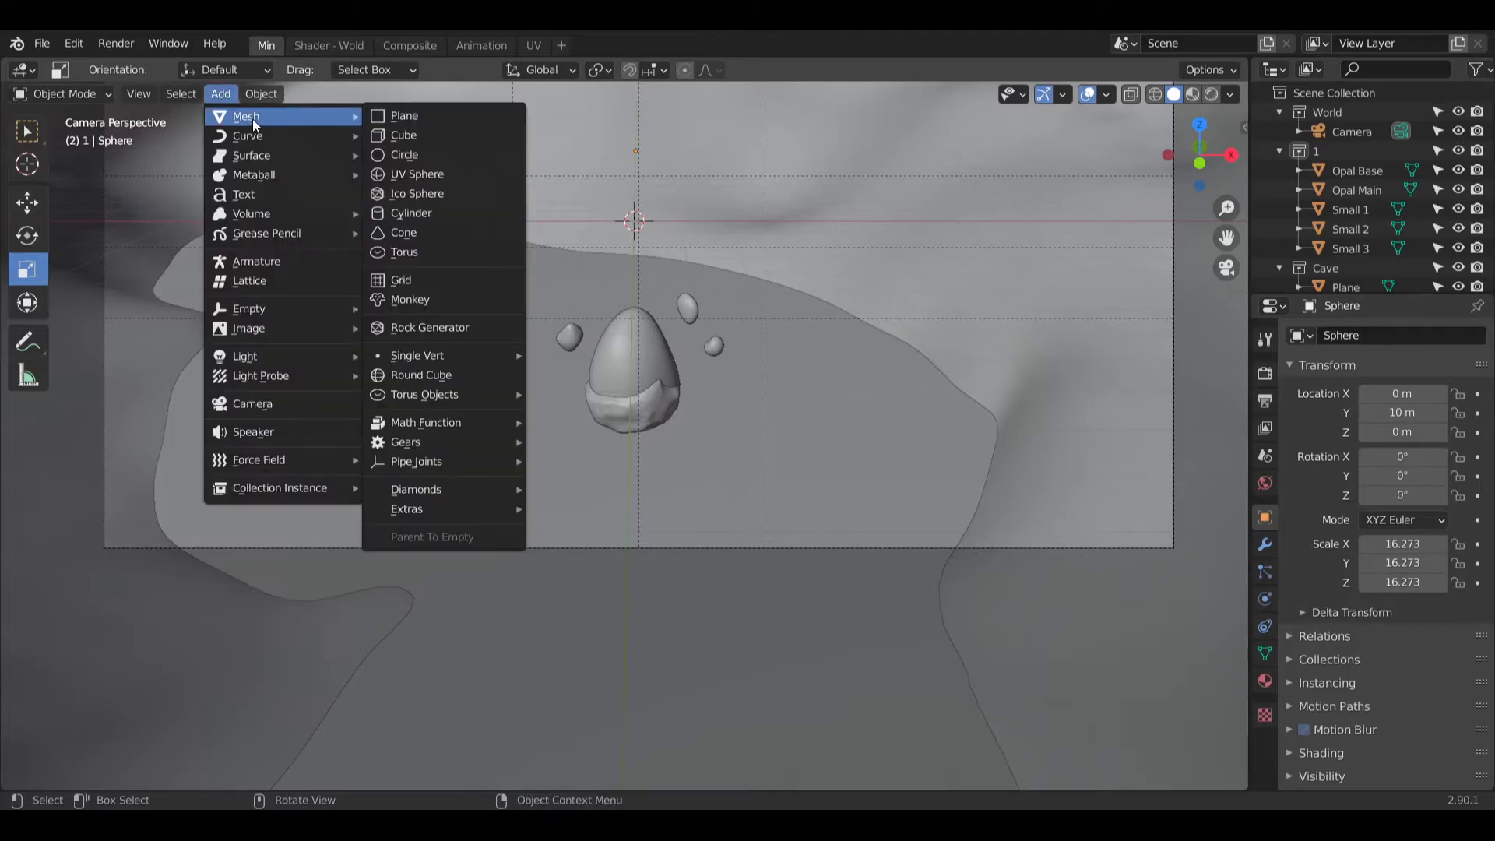
pyautogui.click(408, 194)
pyautogui.click(267, 586)
pyautogui.write('1')
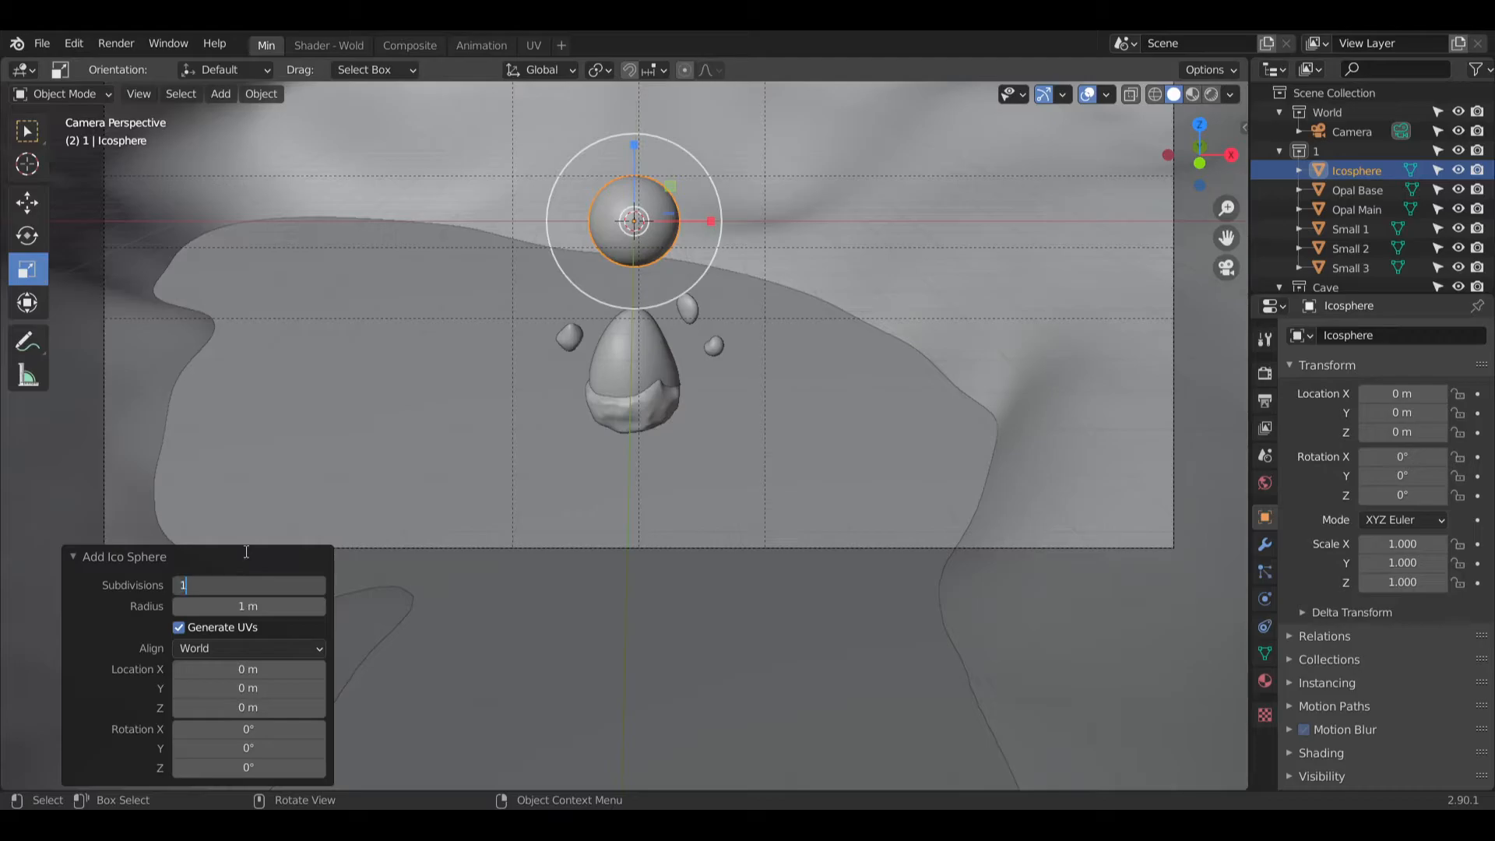
pyautogui.press('Return')
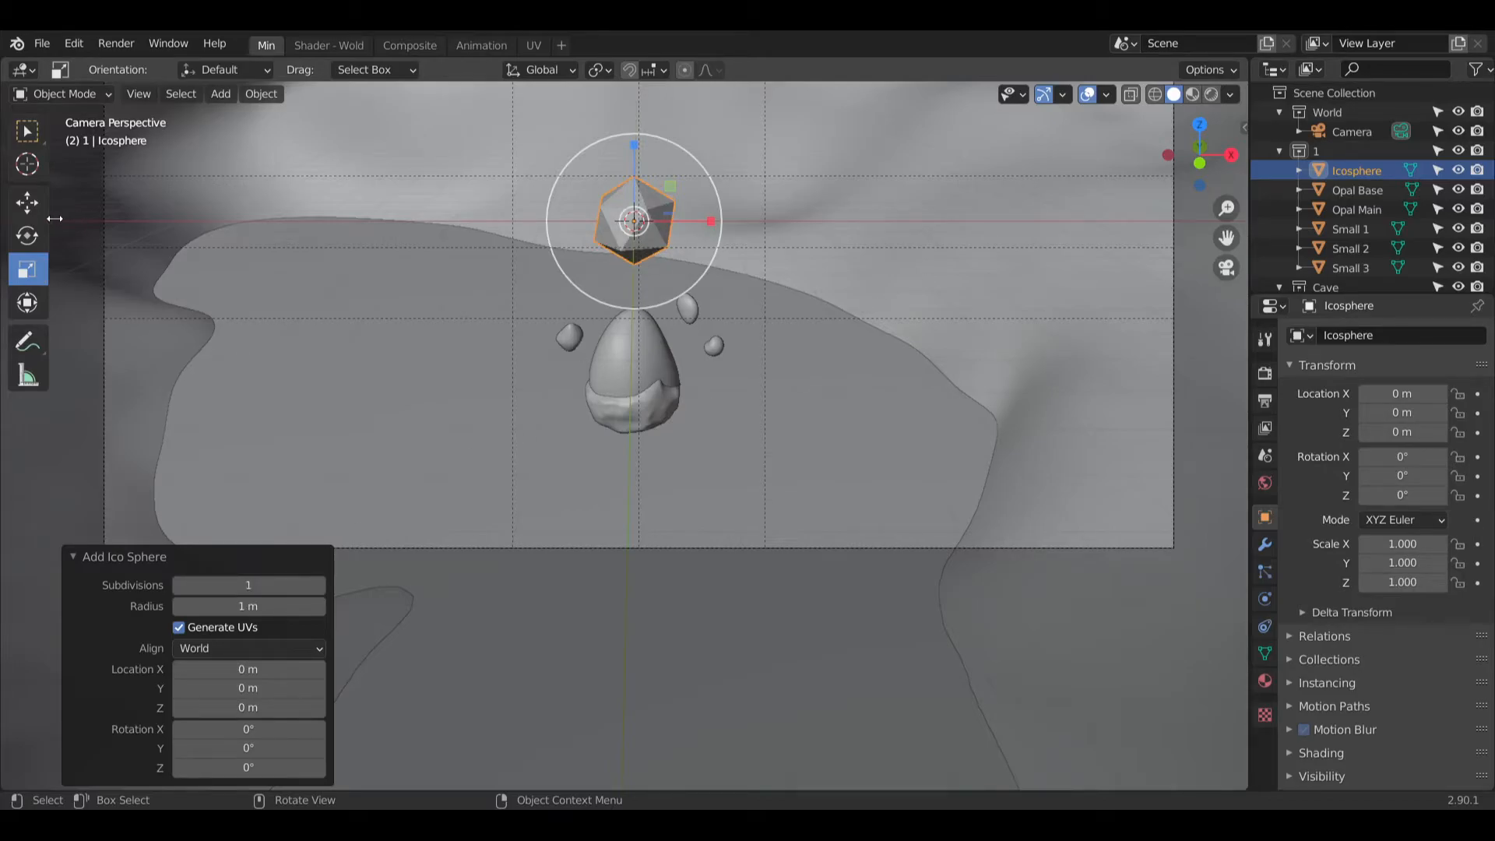
# Step: Scale the Icosphere to about 0.379 and move it down along Z to about -6.25 m, beneath the opal
pyautogui.moveTo(713, 180); pyautogui.dragTo(665, 213)
pyautogui.click(26, 202)
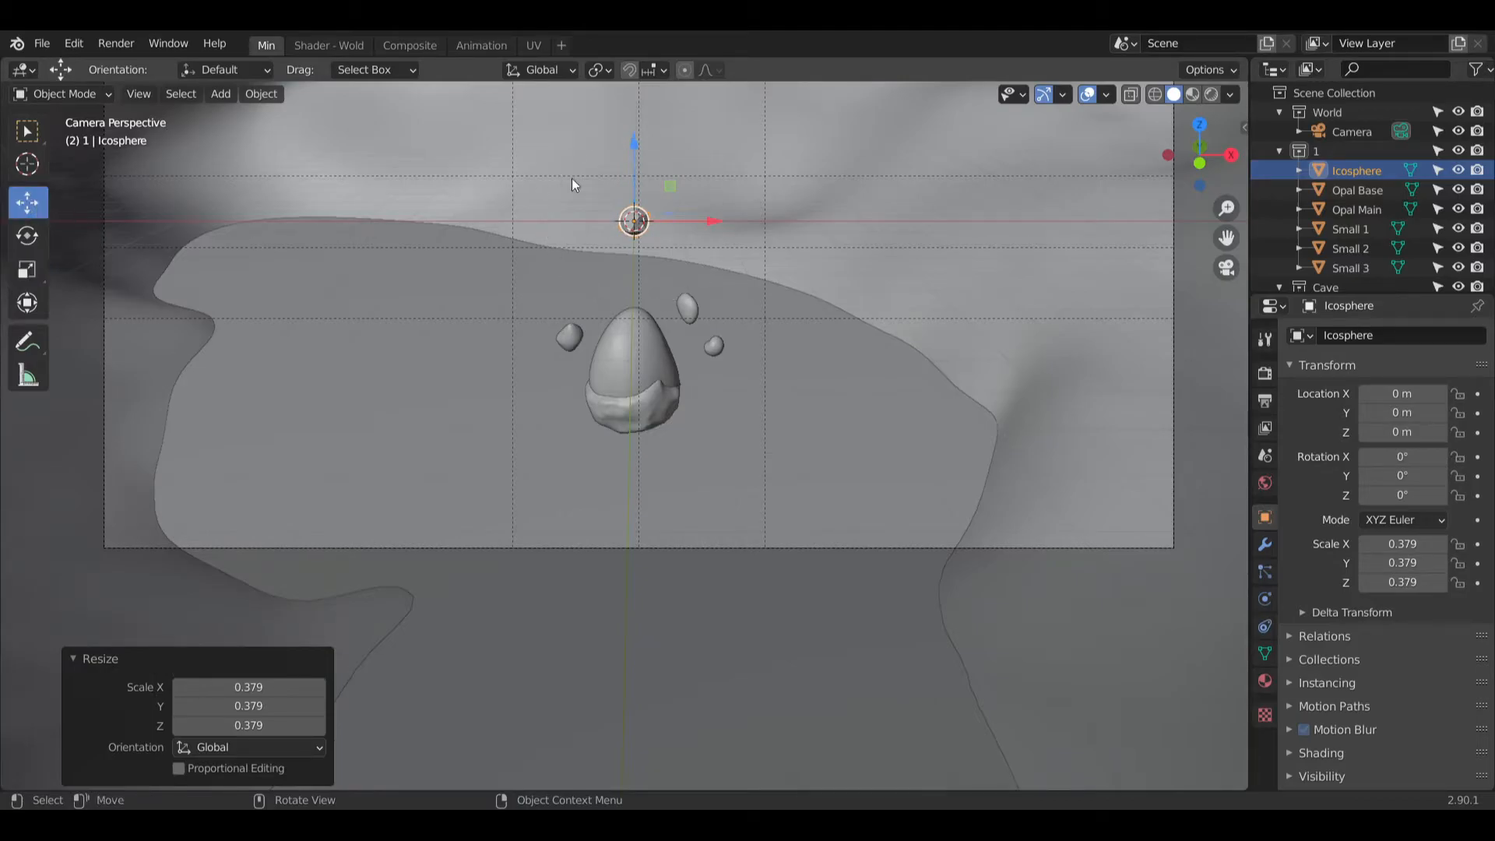
pyautogui.moveTo(635, 145); pyautogui.dragTo(627, 399)
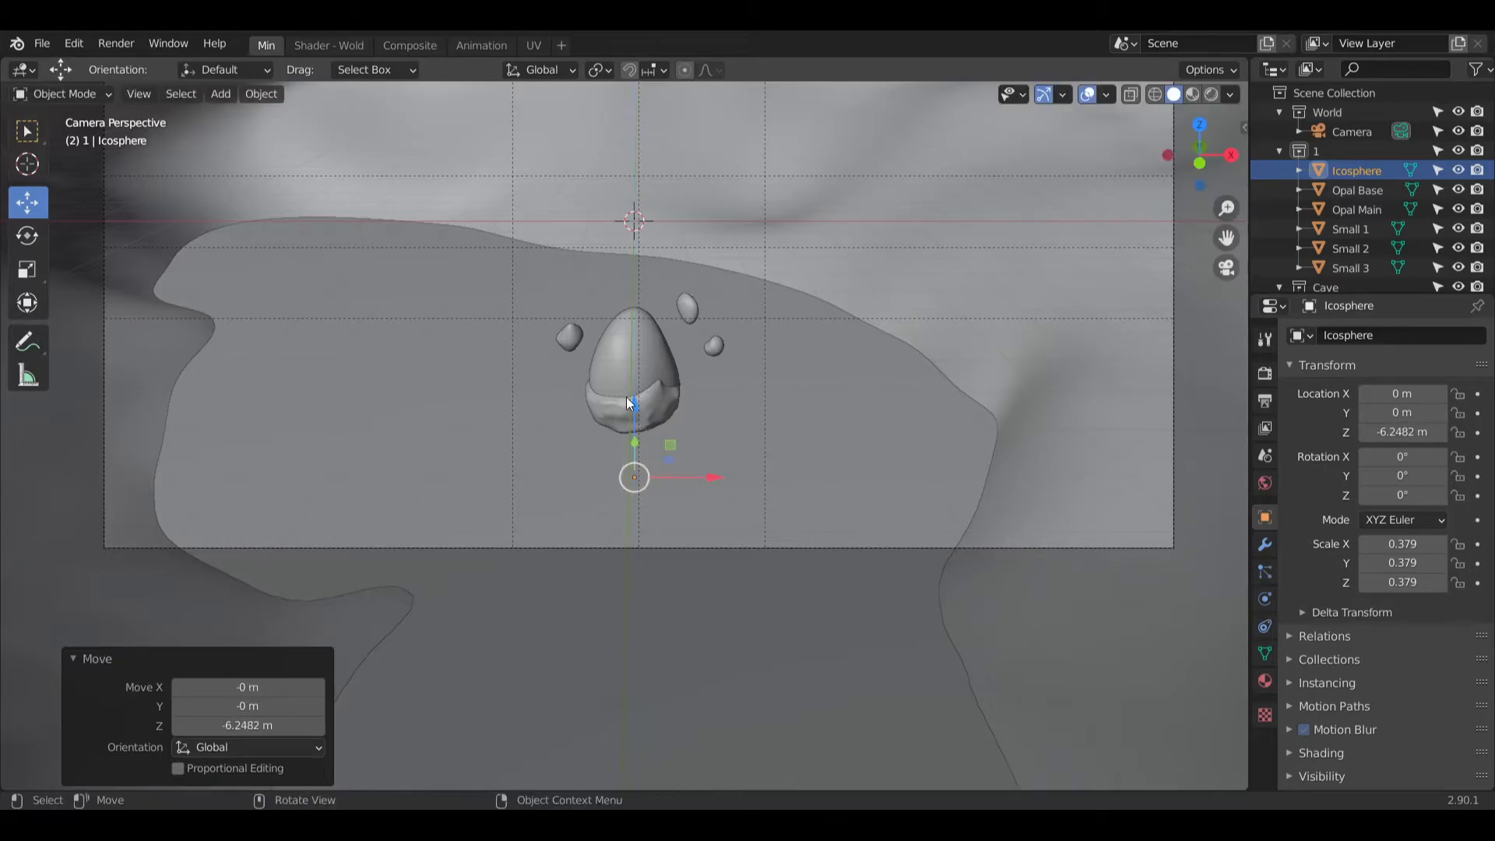
# Step: Move the Icosphere into the Cave collection and rename the Plane to Water
pyautogui.keyDown('shift'); pyautogui.moveTo(490, 380); pyautogui.dragTo(584, 374, button='middle'); pyautogui.keyUp('shift')
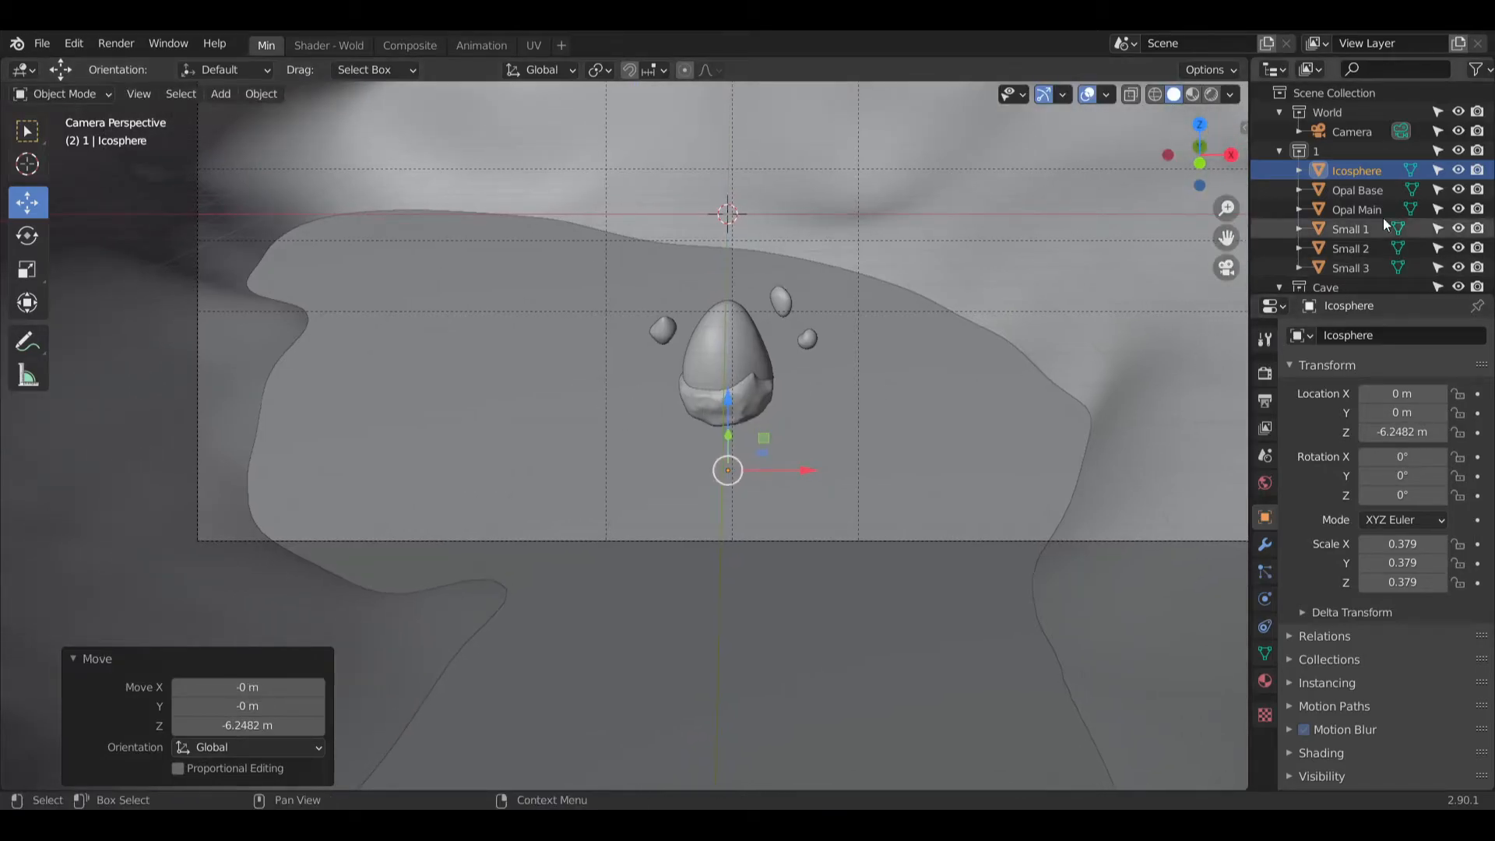
pyautogui.moveTo(1350, 174); pyautogui.dragTo(1344, 277)
pyautogui.click(1362, 255)
pyautogui.doubleClick(1361, 255)
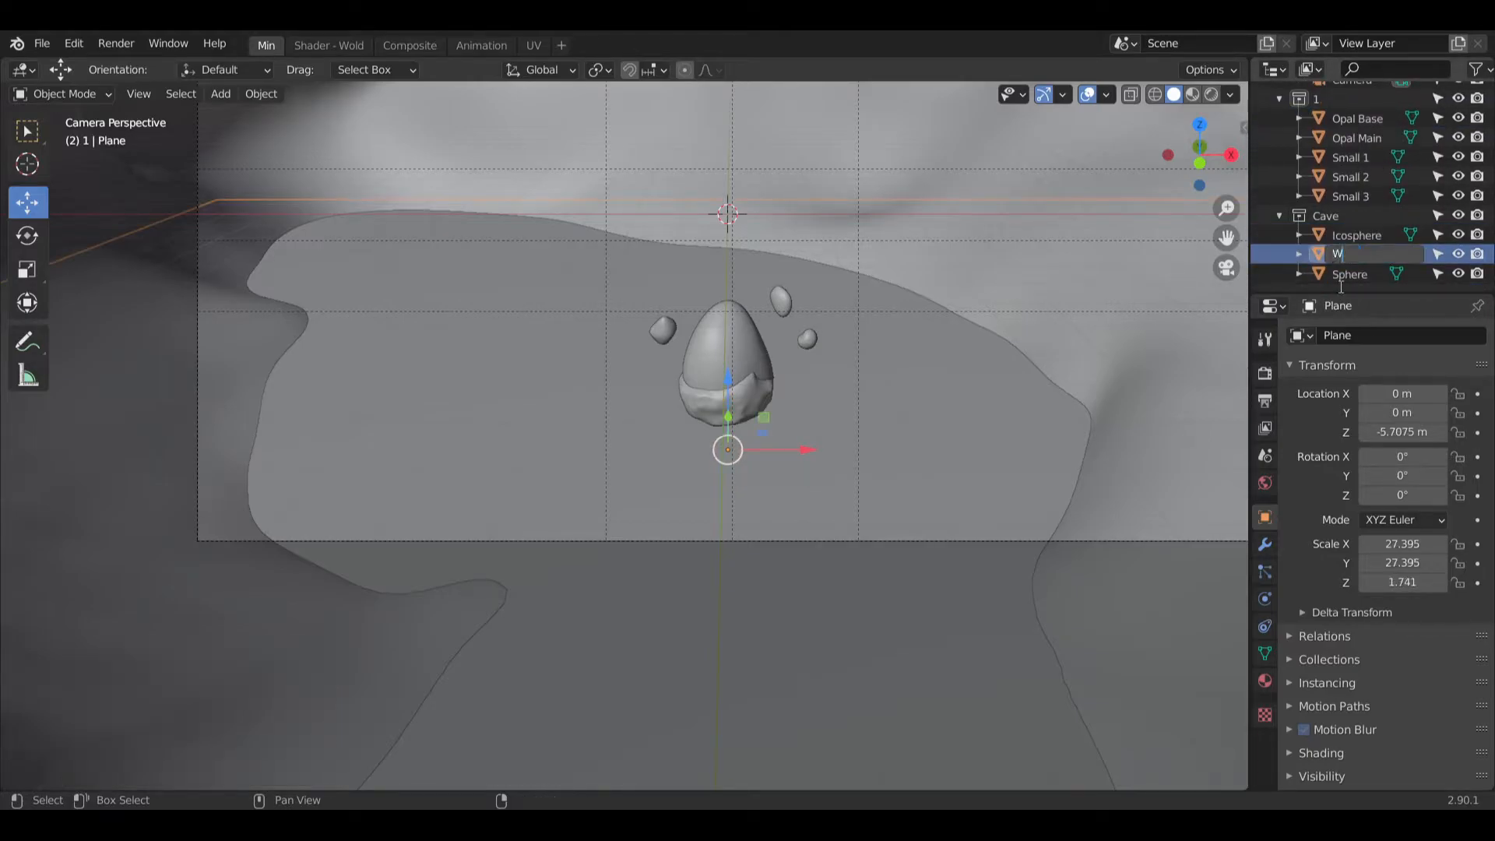
pyautogui.write('Water')
pyautogui.press('Return')
# Step: Rename the Sphere to Cave and the Icosphere to Light
pyautogui.click(1374, 257)
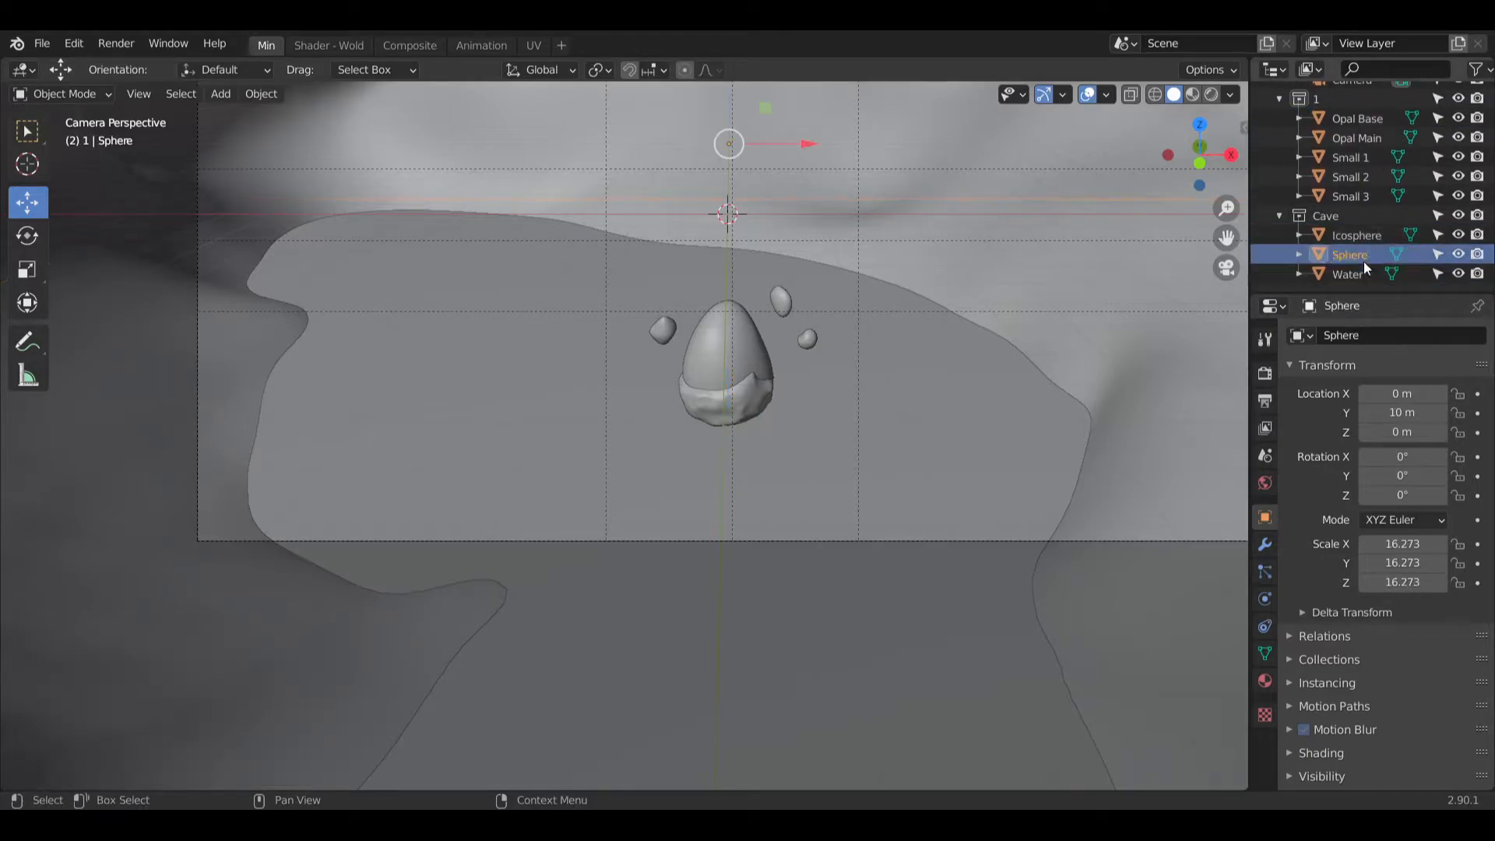
pyautogui.doubleClick(1362, 262)
pyautogui.write('Cave')
pyautogui.press('Return')
pyautogui.click(1361, 255)
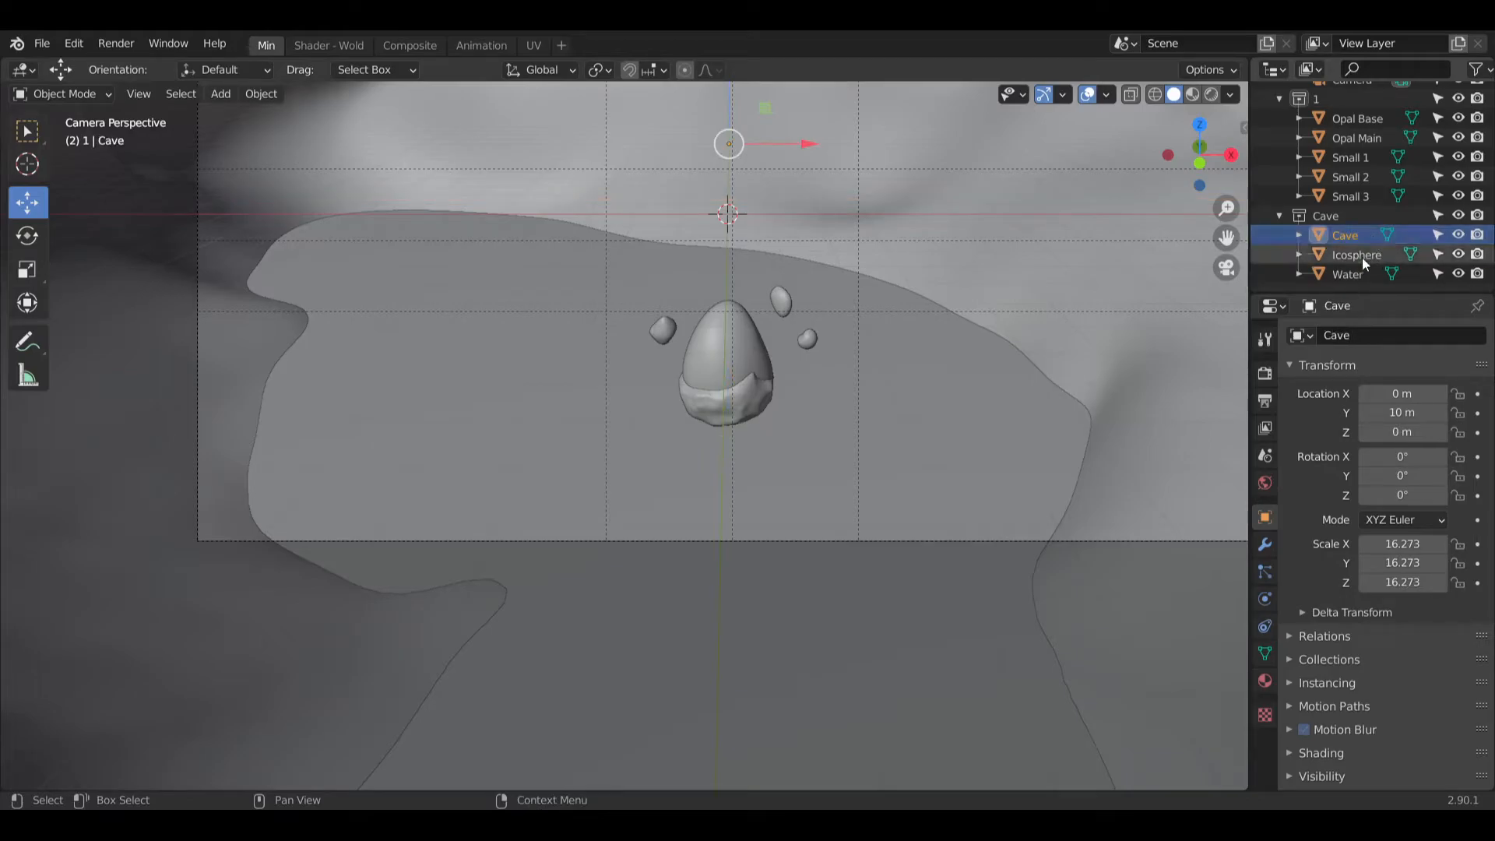
pyautogui.doubleClick(1362, 255)
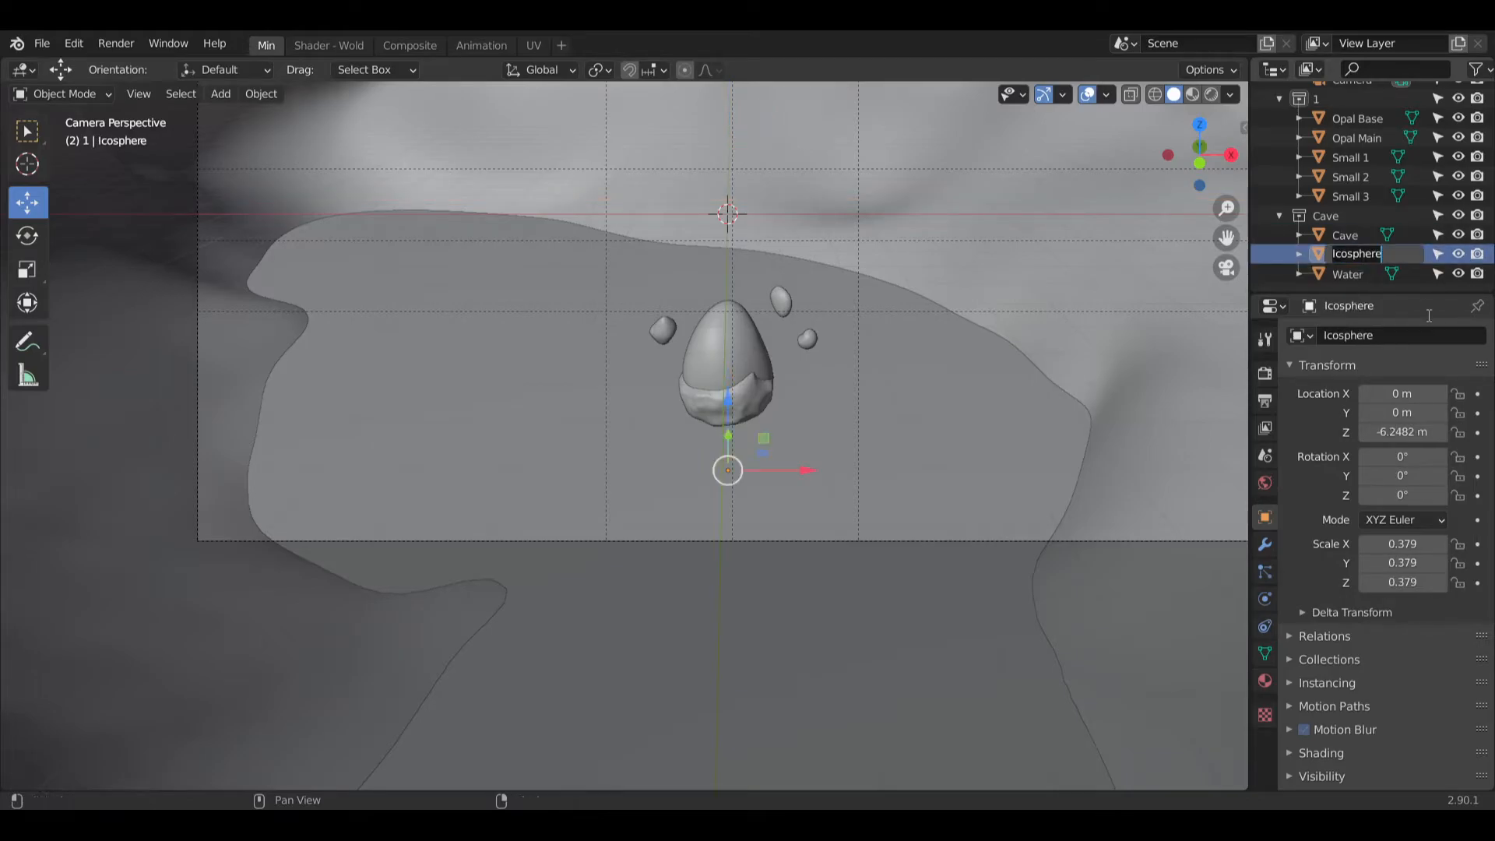
pyautogui.write('Light')
pyautogui.press('Return')
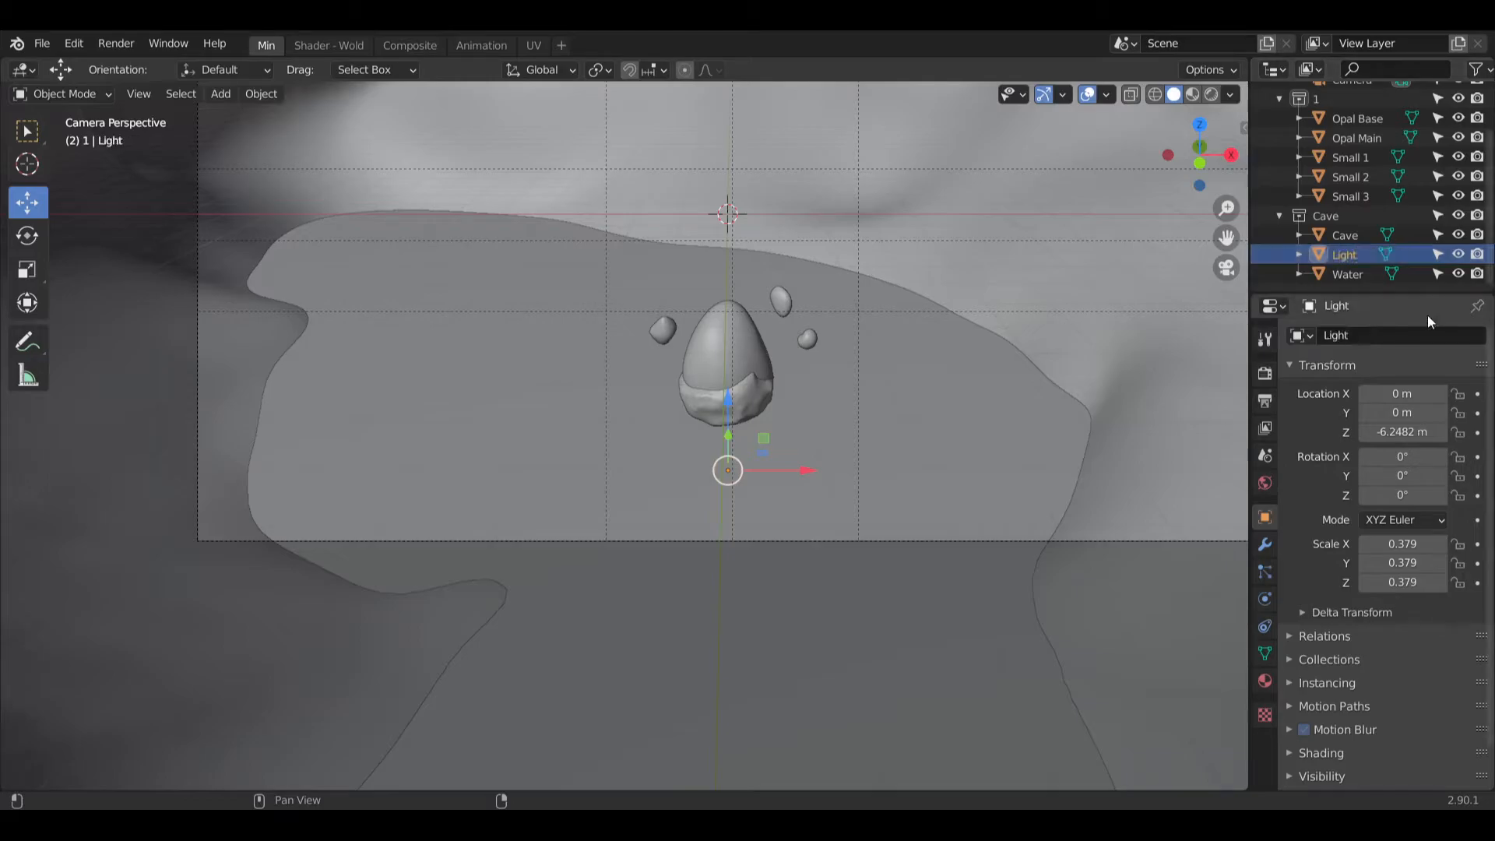
# Step: Hide the Cave object in the viewport
pyautogui.keyDown('shift'); pyautogui.moveTo(847, 370); pyautogui.dragTo(806, 385, button='middle'); pyautogui.keyUp('shift')
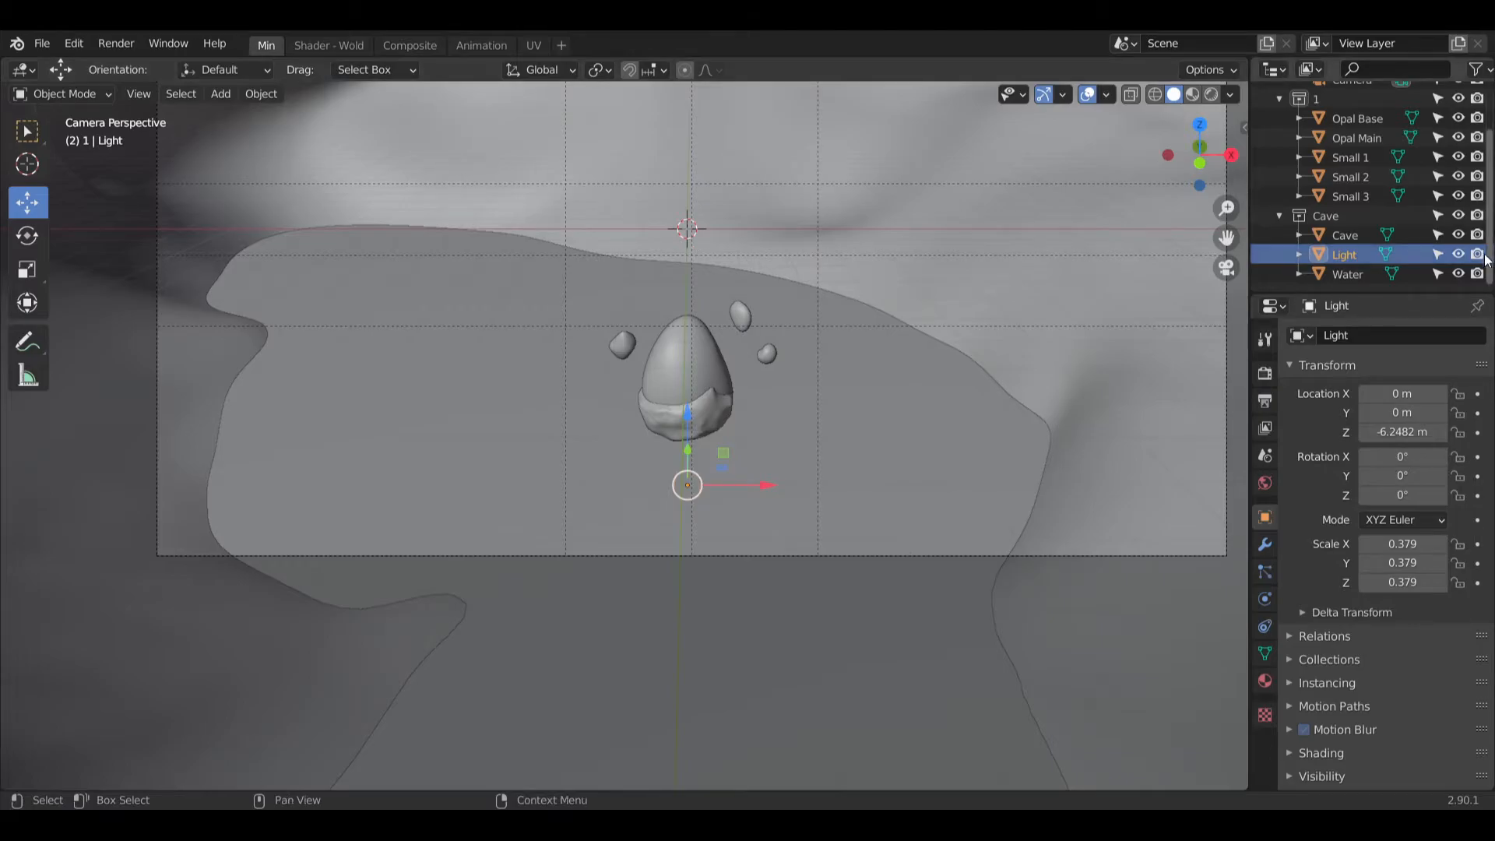
pyautogui.click(1457, 234)
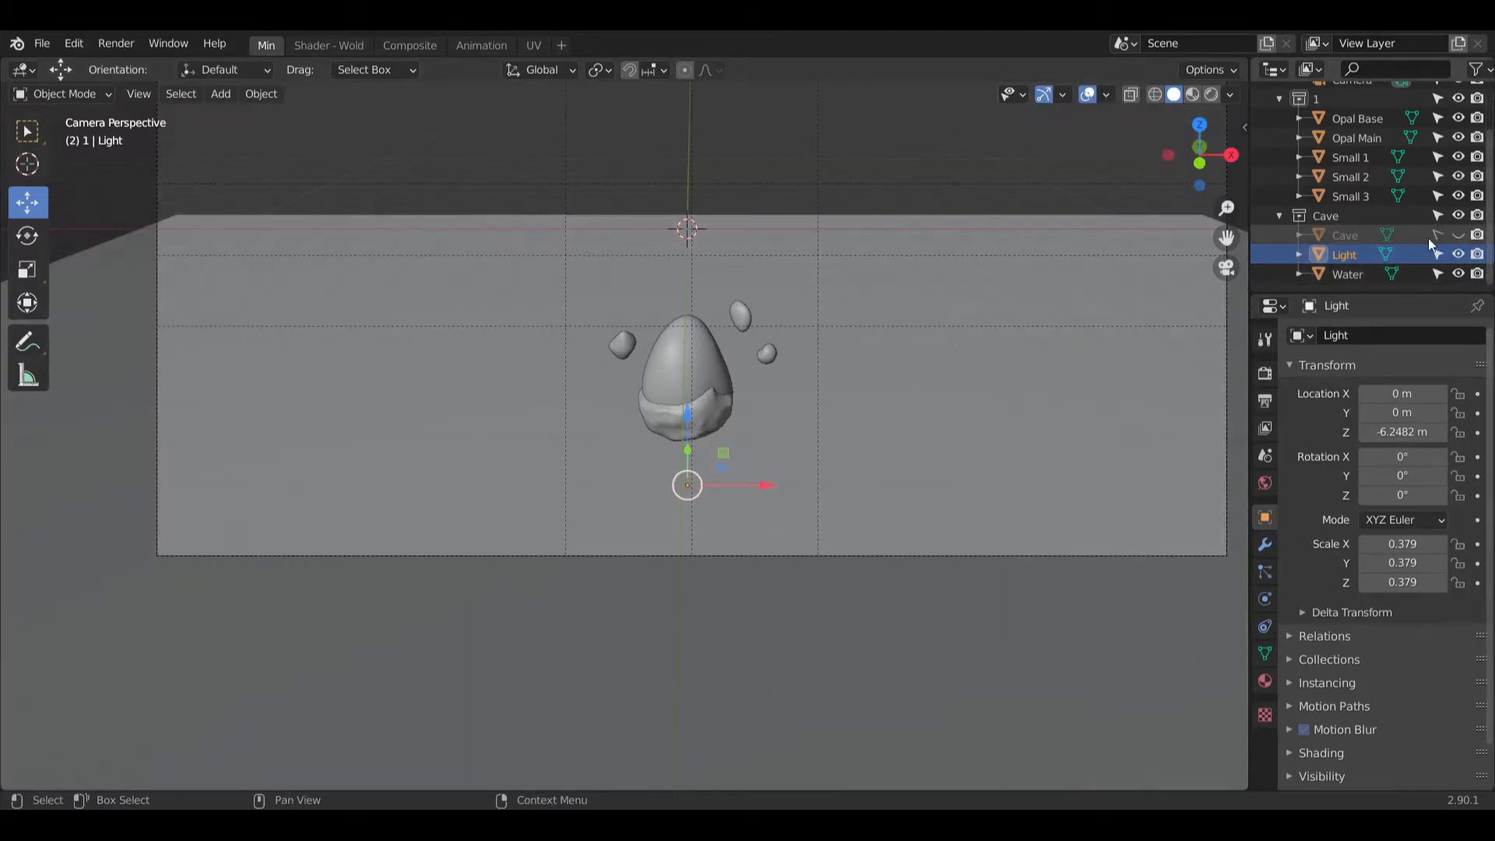
# Step: Switch to the shader workspace, create a new material on the Light Icosphere, and delete its Principled BSDF node
pyautogui.click(308, 44)
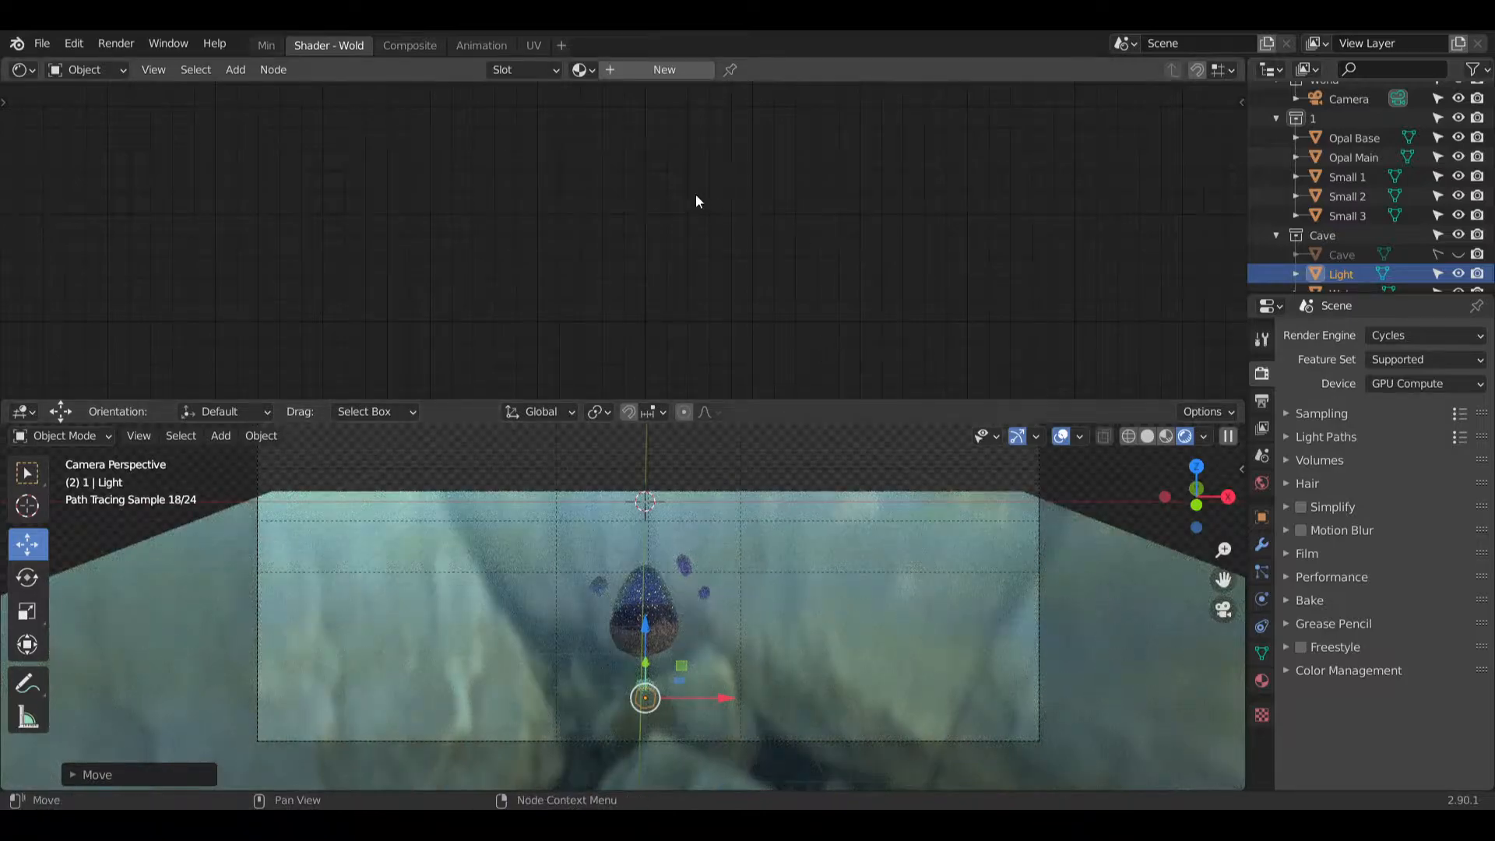
pyautogui.click(623, 74)
pyautogui.scroll(-6, 904, 201)
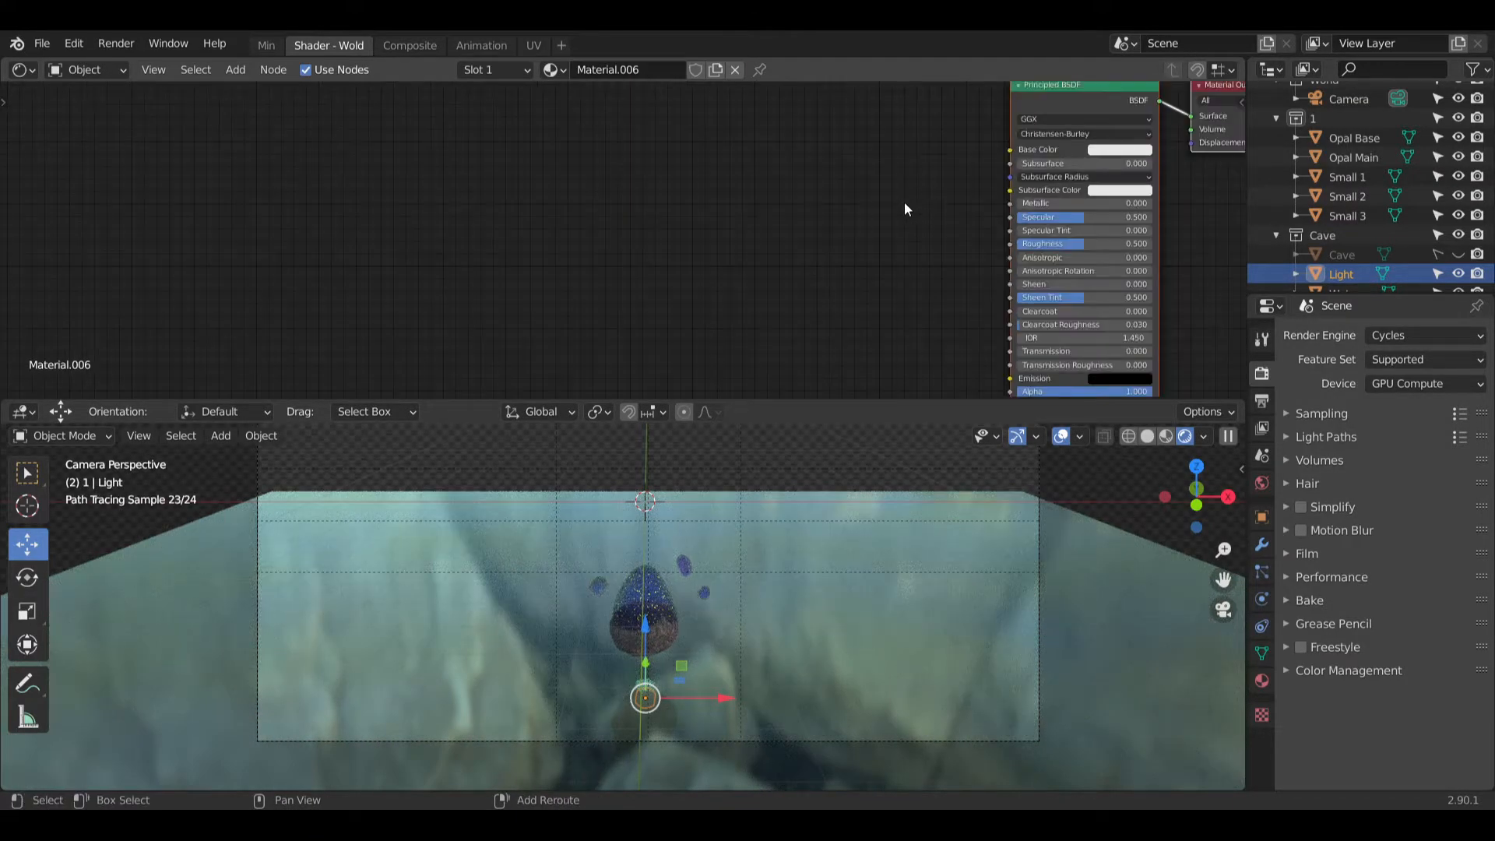
pyautogui.moveTo(1226, 177); pyautogui.dragTo(1065, 239, button='middle')
pyautogui.scroll(3, 791, 148)
pyautogui.click(692, 162)
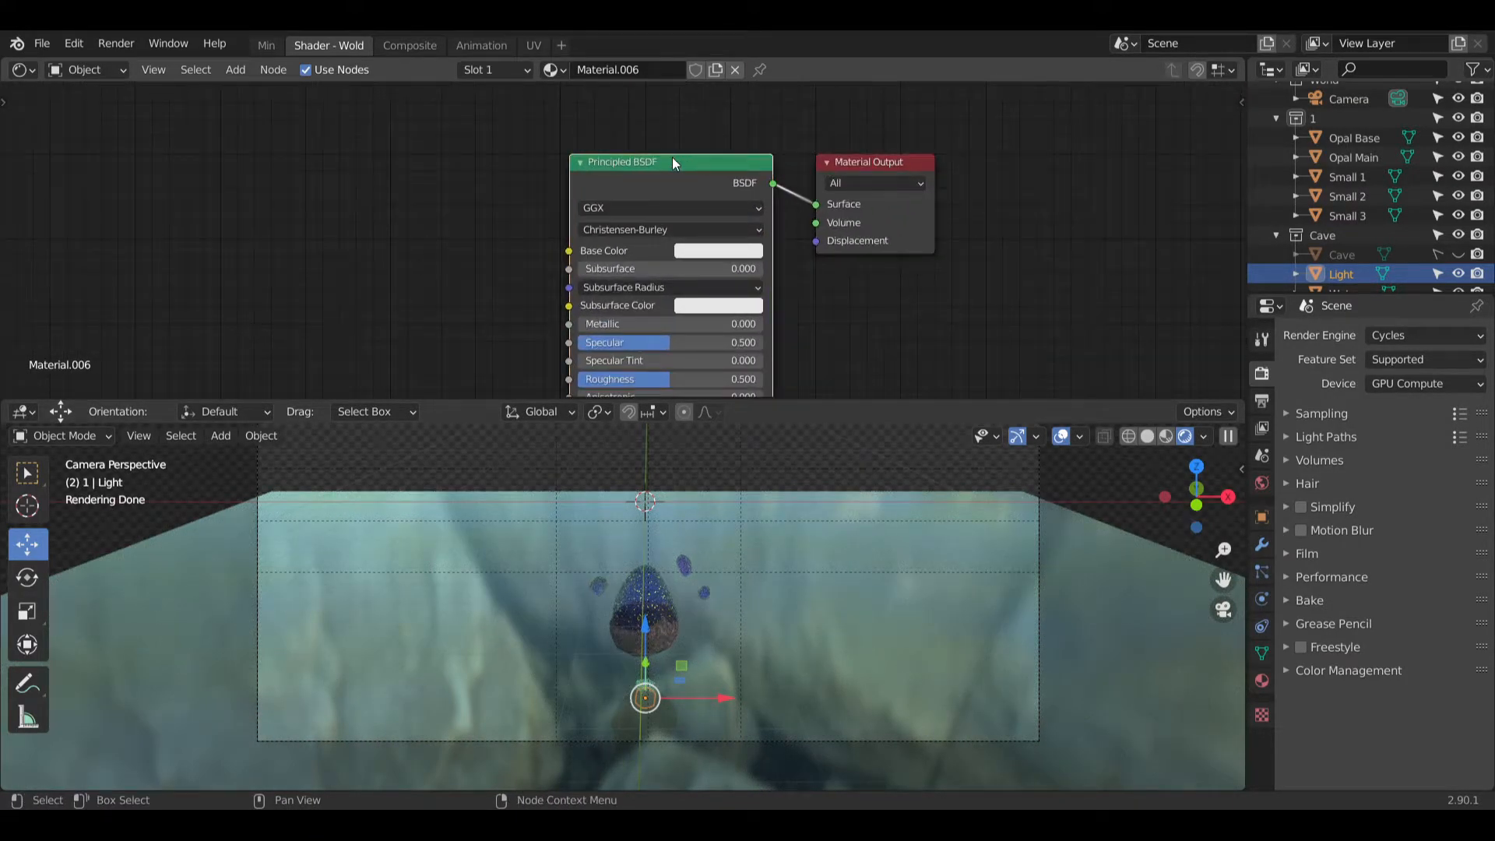
pyautogui.press('x')
# Step: Add an Emission shader to the Light's material and connect it to the Material Output's Volume input
pyautogui.click(235, 69)
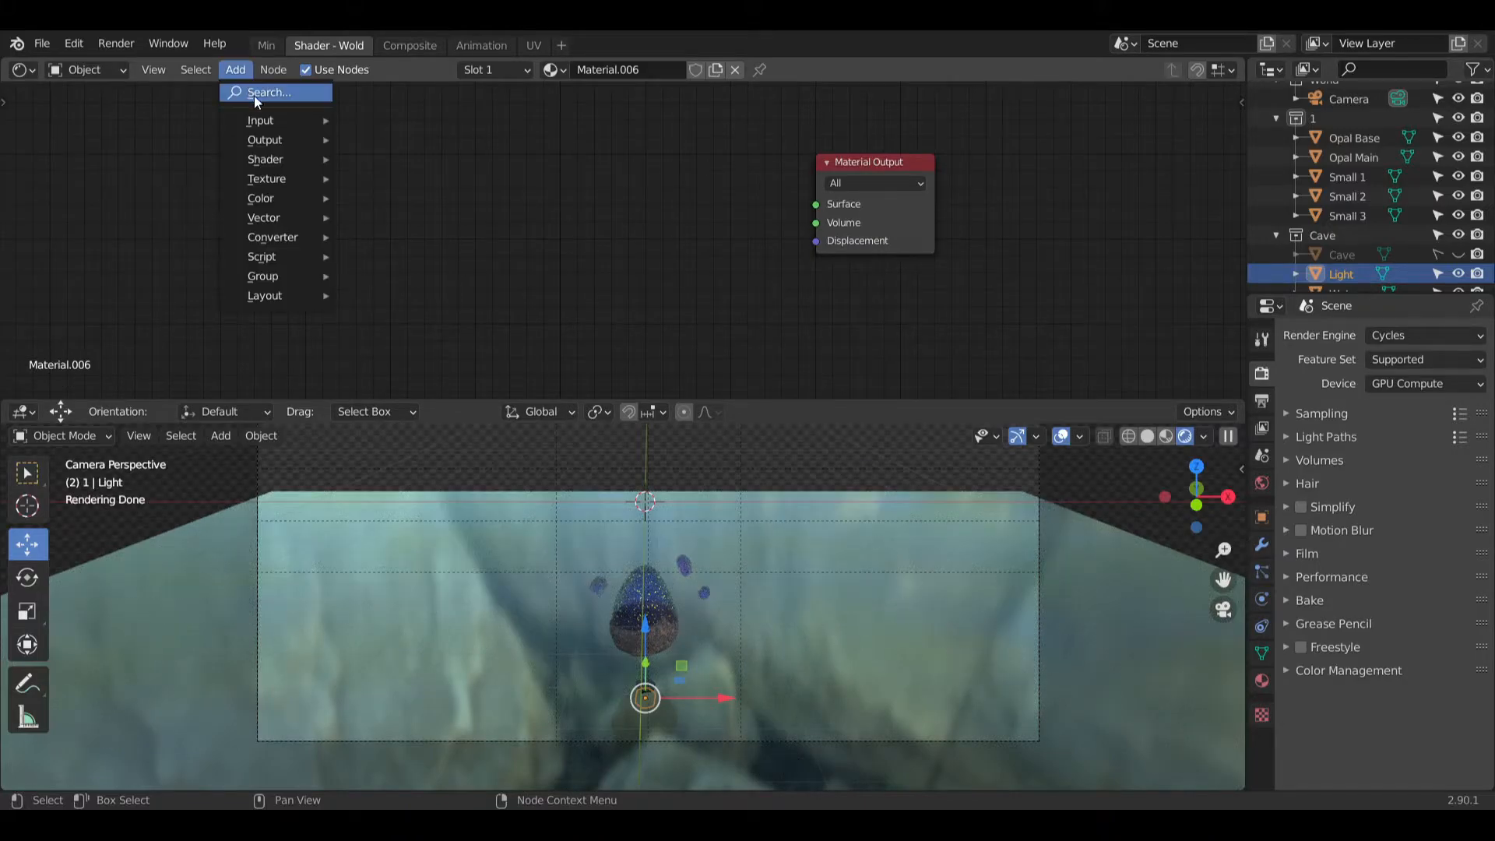
pyautogui.moveTo(277, 119)
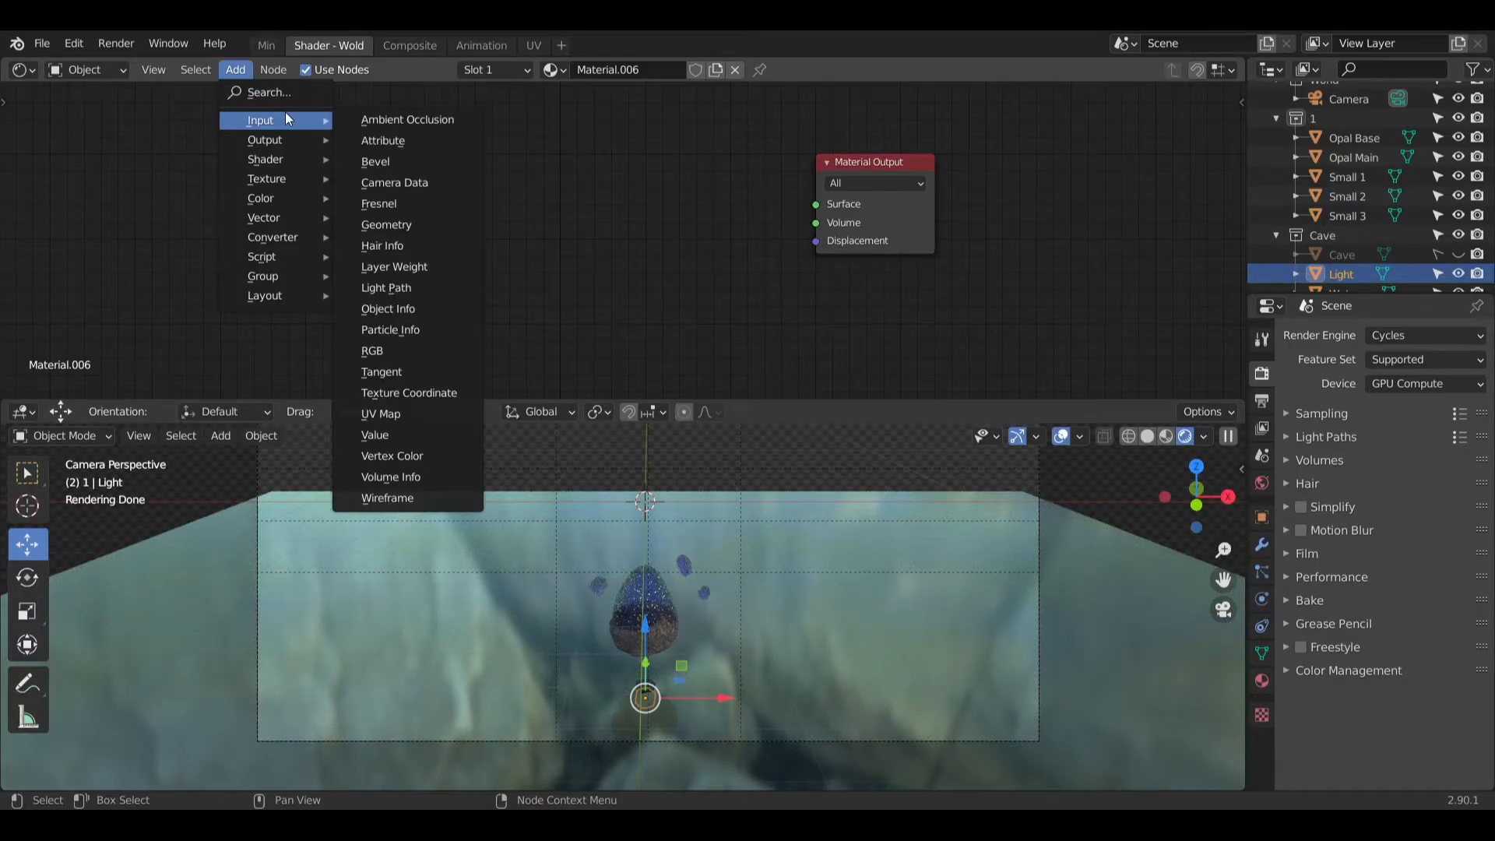
pyautogui.moveTo(298, 156)
pyautogui.click(414, 222)
pyautogui.click(609, 204)
pyautogui.moveTo(727, 231); pyautogui.dragTo(815, 223)
pyautogui.scroll(15, 642, 693)
pyautogui.scroll(4, 769, 615)
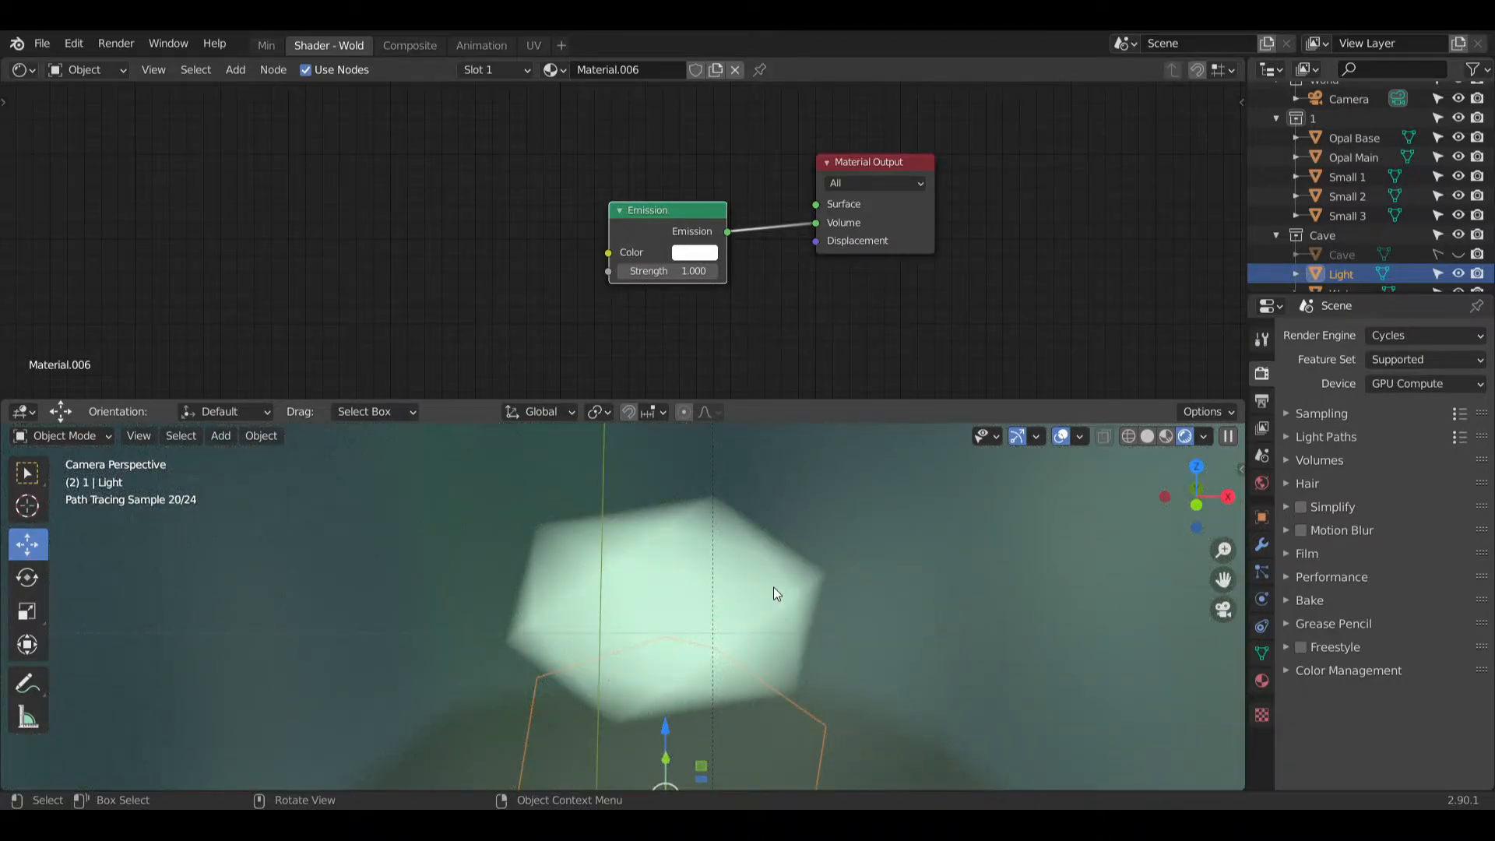
pyautogui.moveTo(717, 217); pyautogui.dragTo(724, 242)
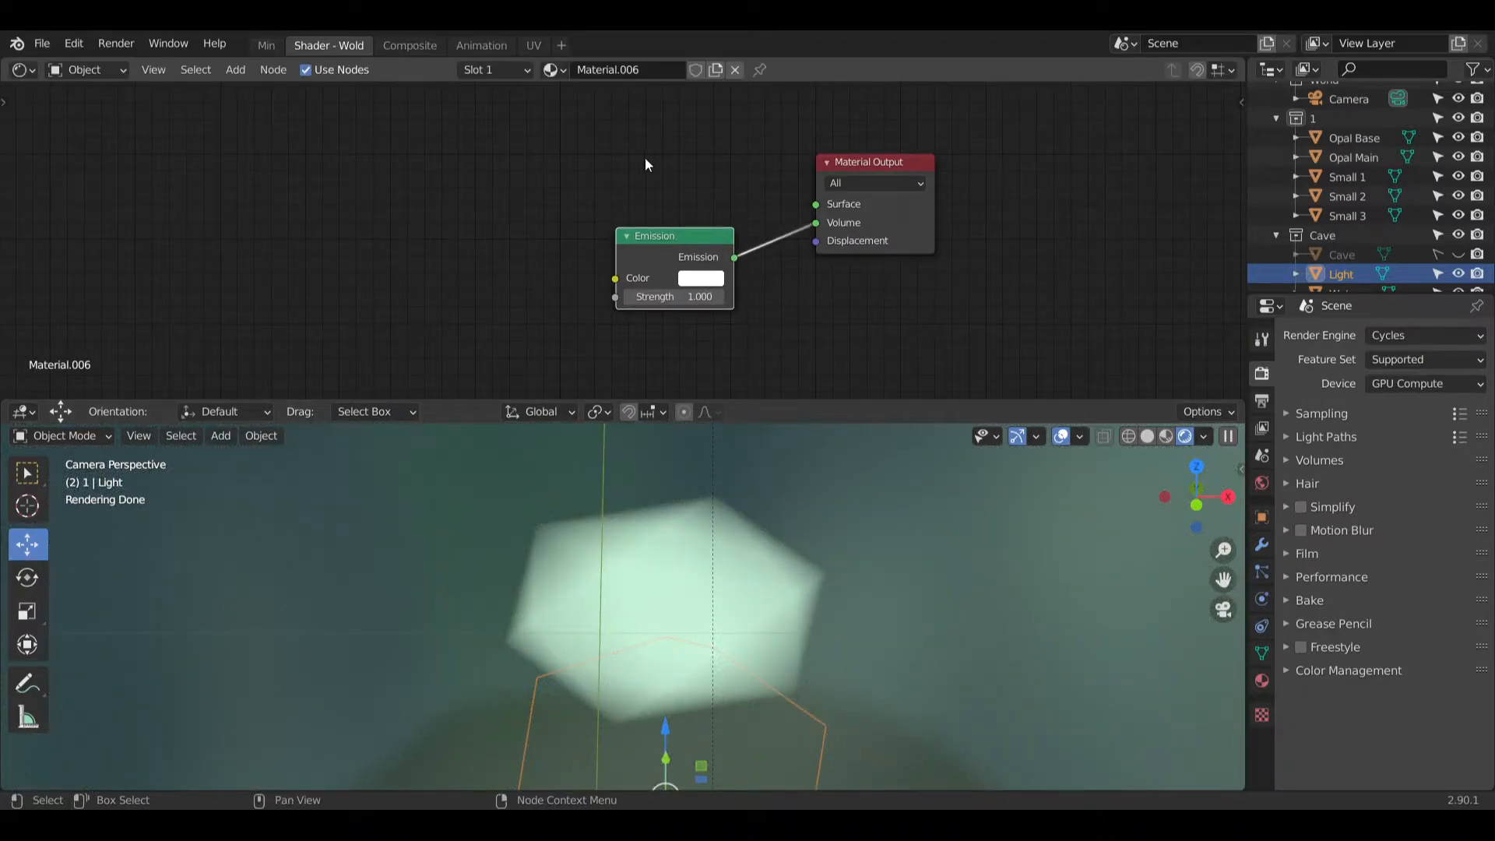
# Step: Try a Transparent BSDF on the Surface input of the Light's Material Output, and remove that node again
pyautogui.click(242, 78)
pyautogui.moveTo(282, 160)
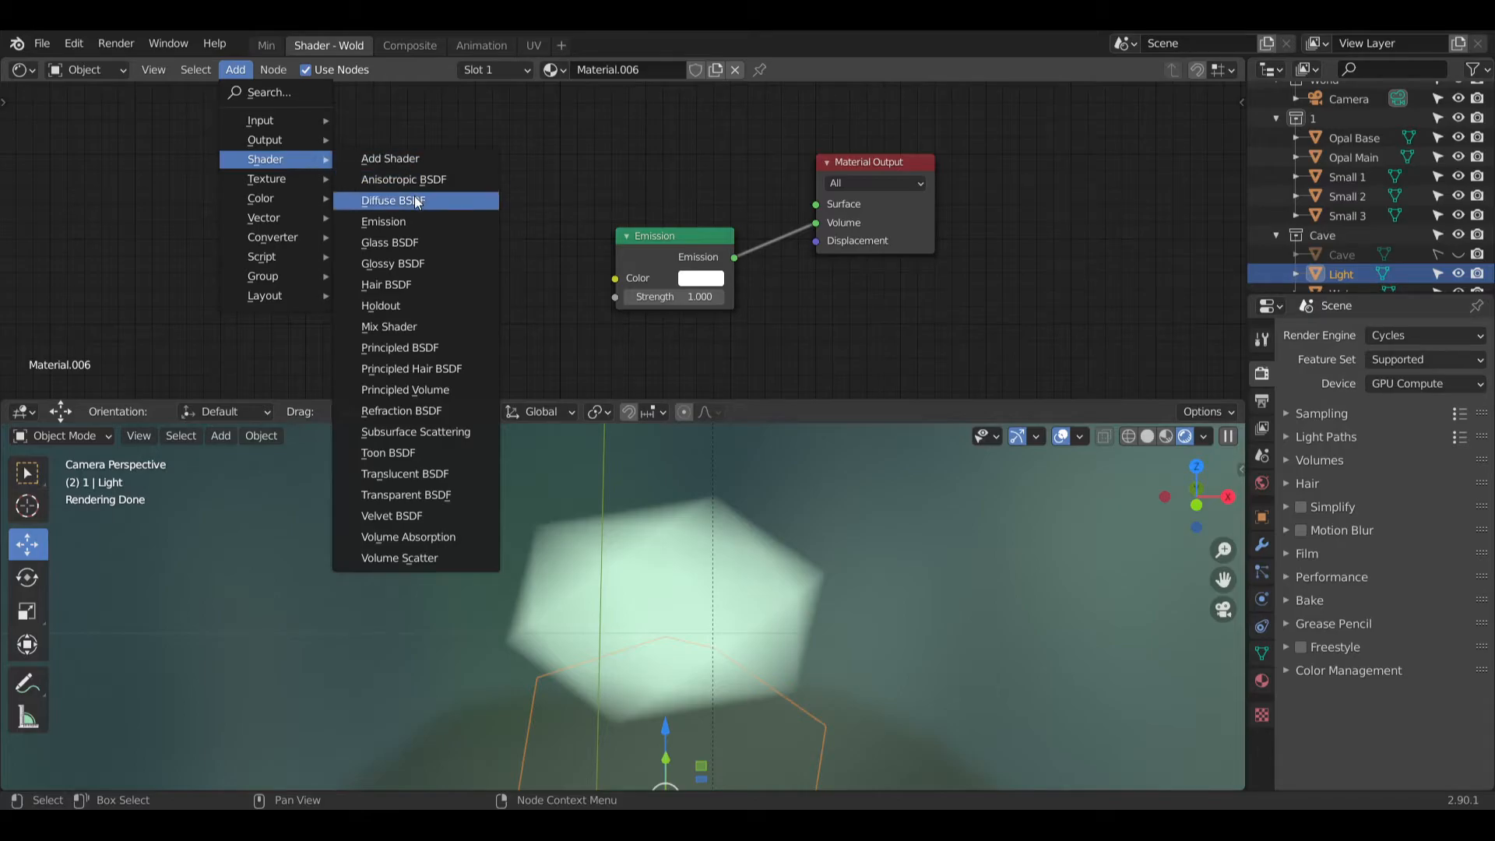
pyautogui.click(399, 493)
pyautogui.click(685, 151)
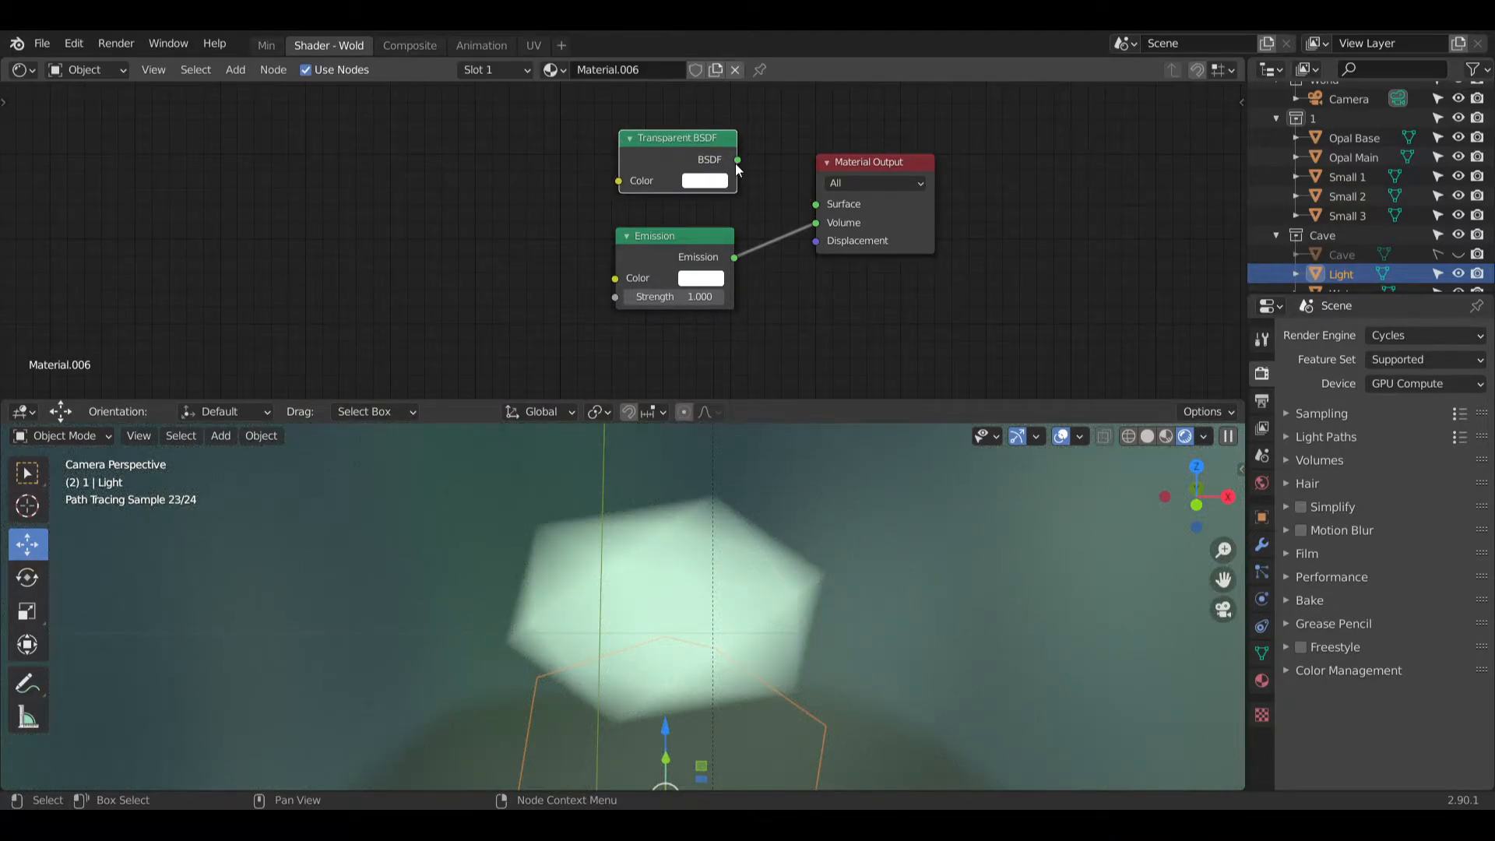
pyautogui.moveTo(737, 160); pyautogui.dragTo(815, 203)
pyautogui.press('x')
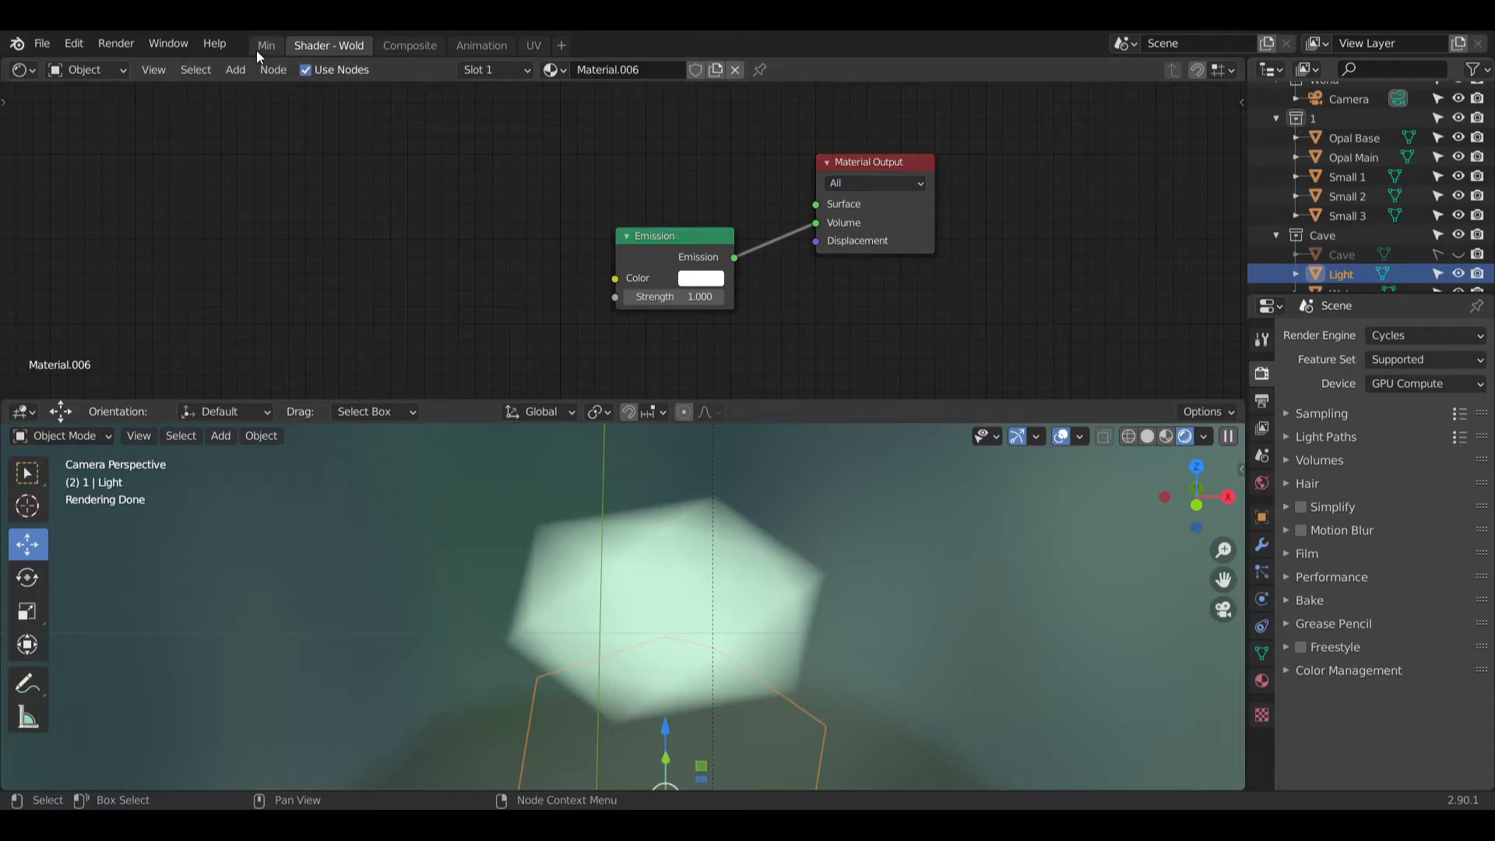
# Step: Delete the Light Icosphere beneath the opal
pyautogui.moveTo(701, 237); pyautogui.dragTo(697, 188)
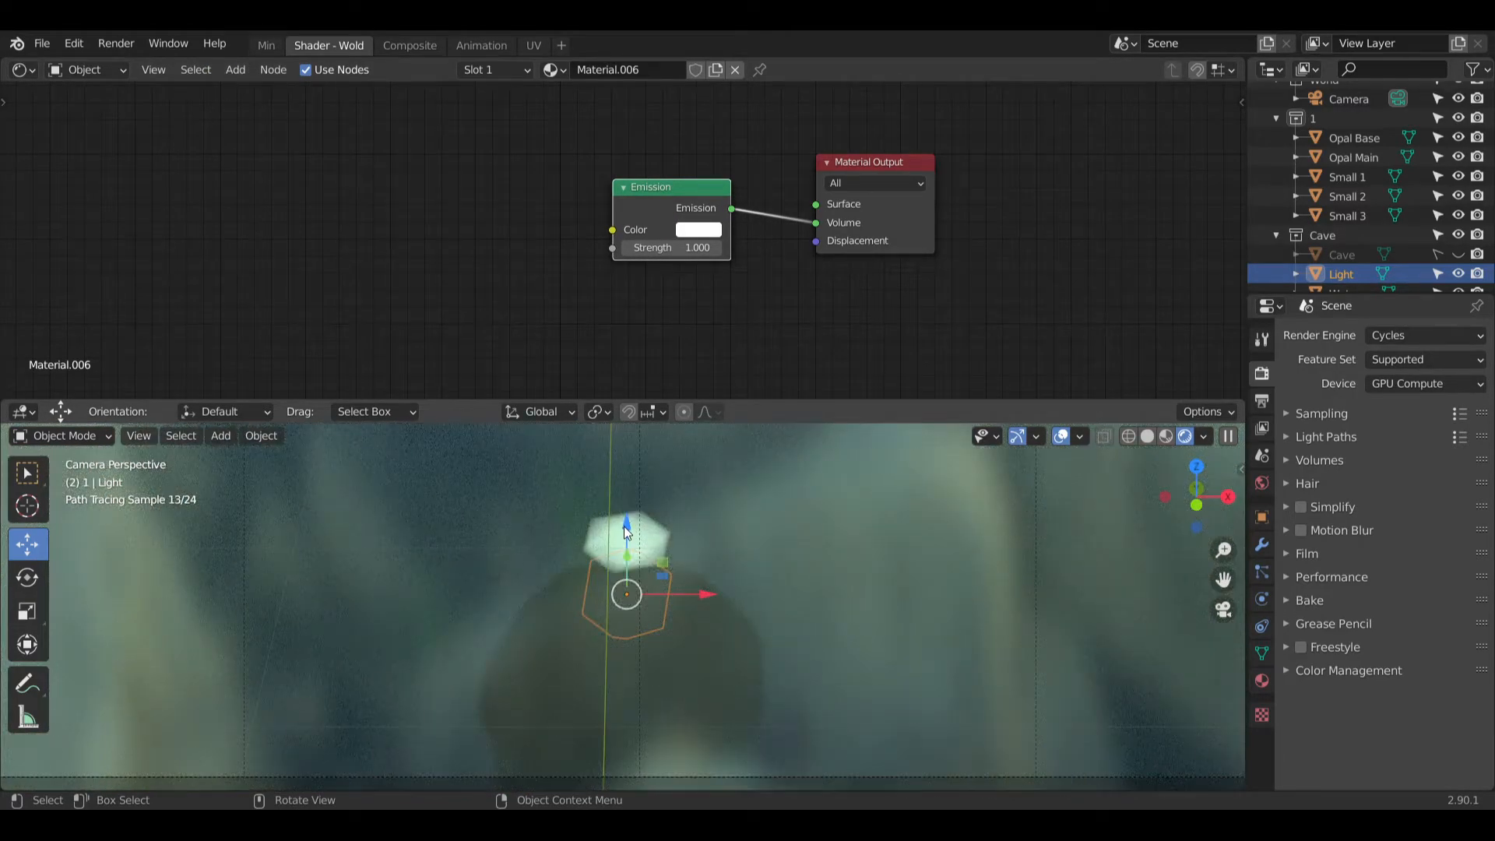
pyautogui.keyDown('shift'); pyautogui.moveTo(683, 516); pyautogui.dragTo(734, 636, button='middle'); pyautogui.keyUp('shift')
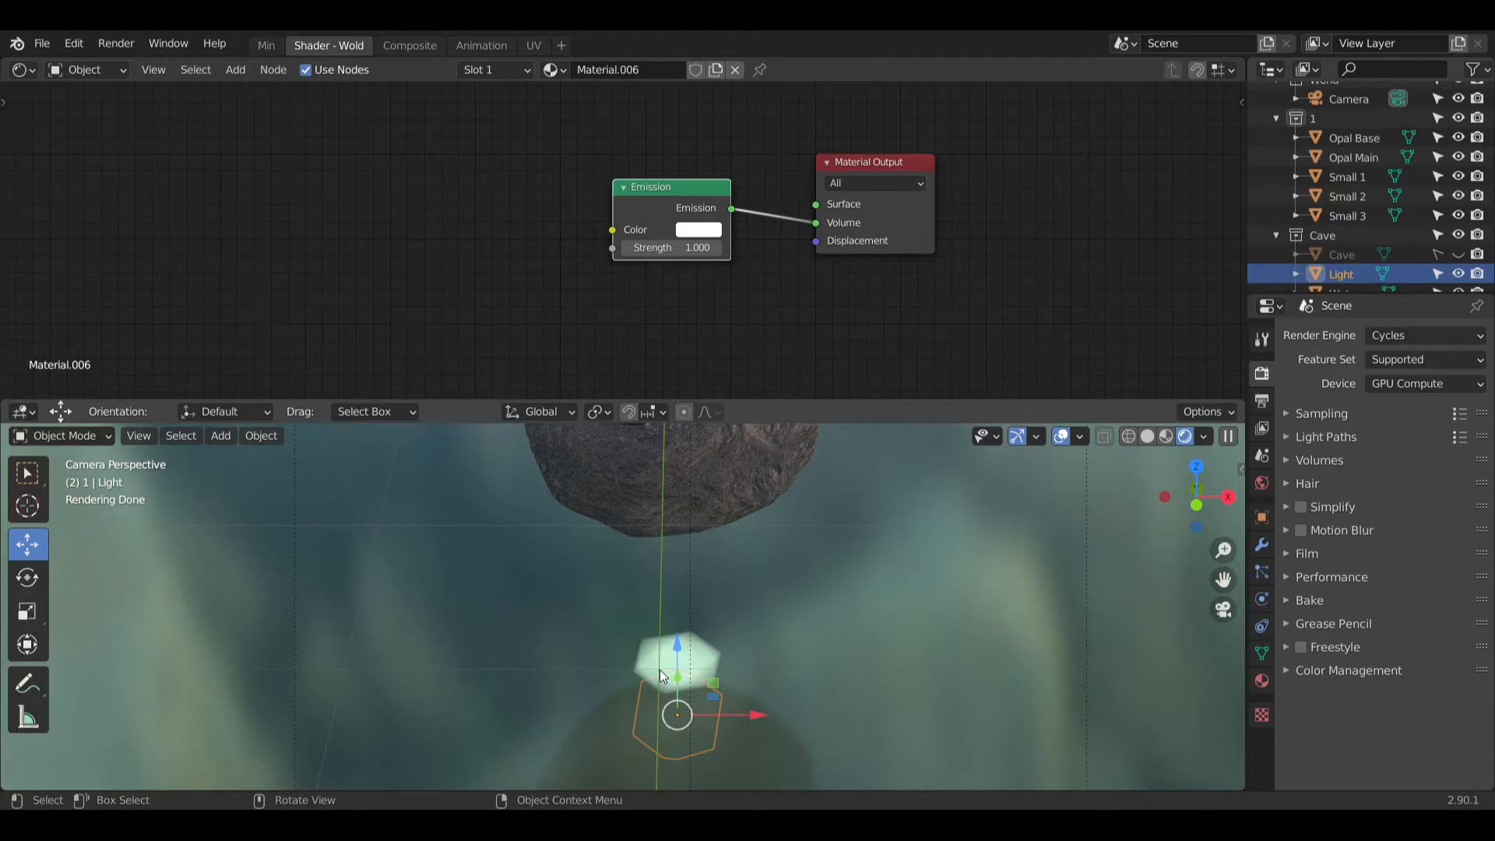
pyautogui.press('Delete')
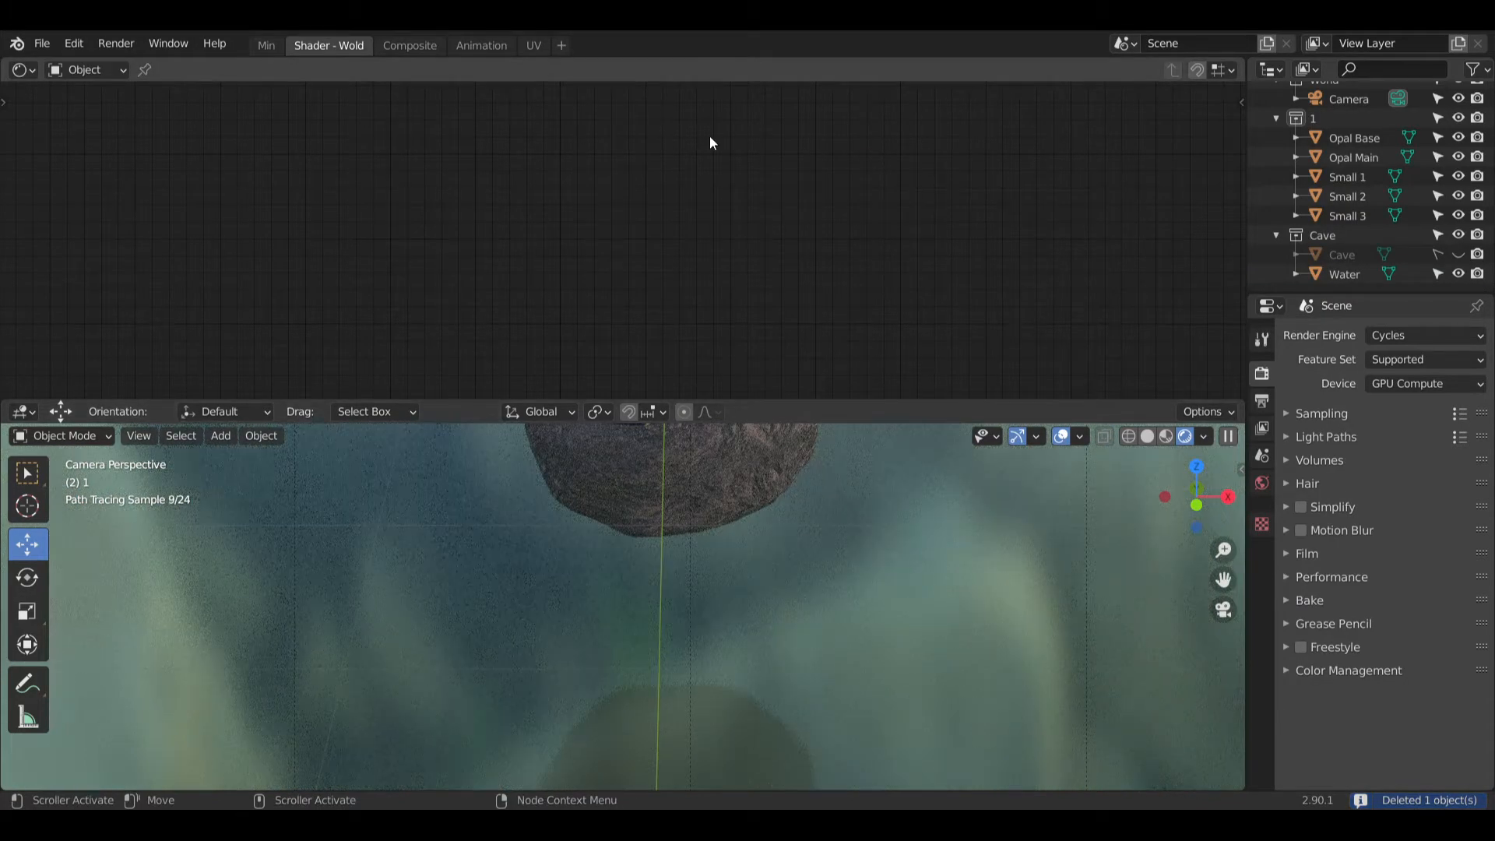
# Step: Add a Point light and move it down toward the opal's rock base
pyautogui.click(221, 435)
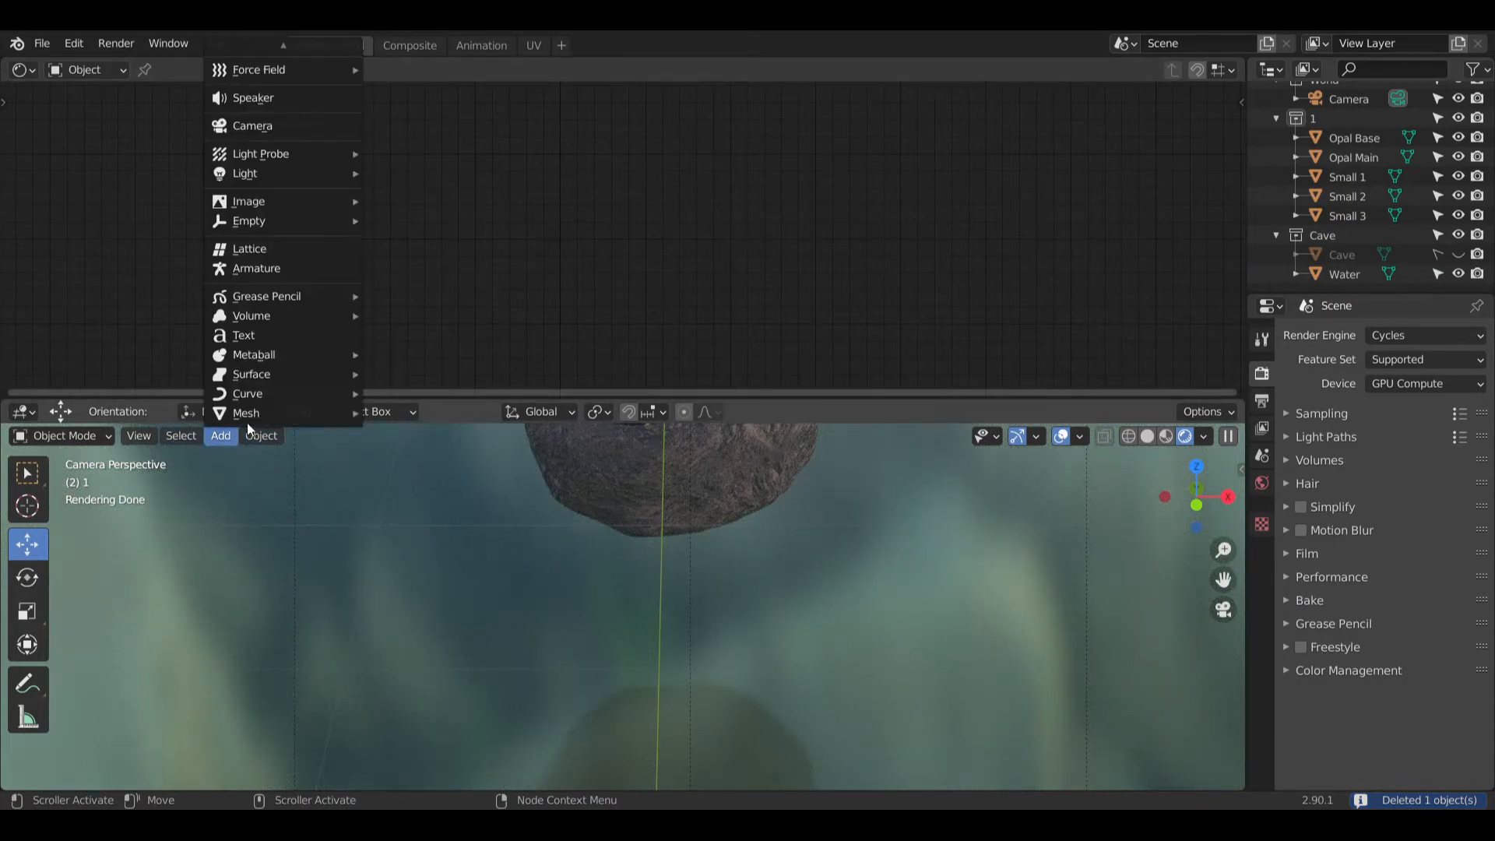
pyautogui.moveTo(333, 239)
pyautogui.moveTo(324, 178)
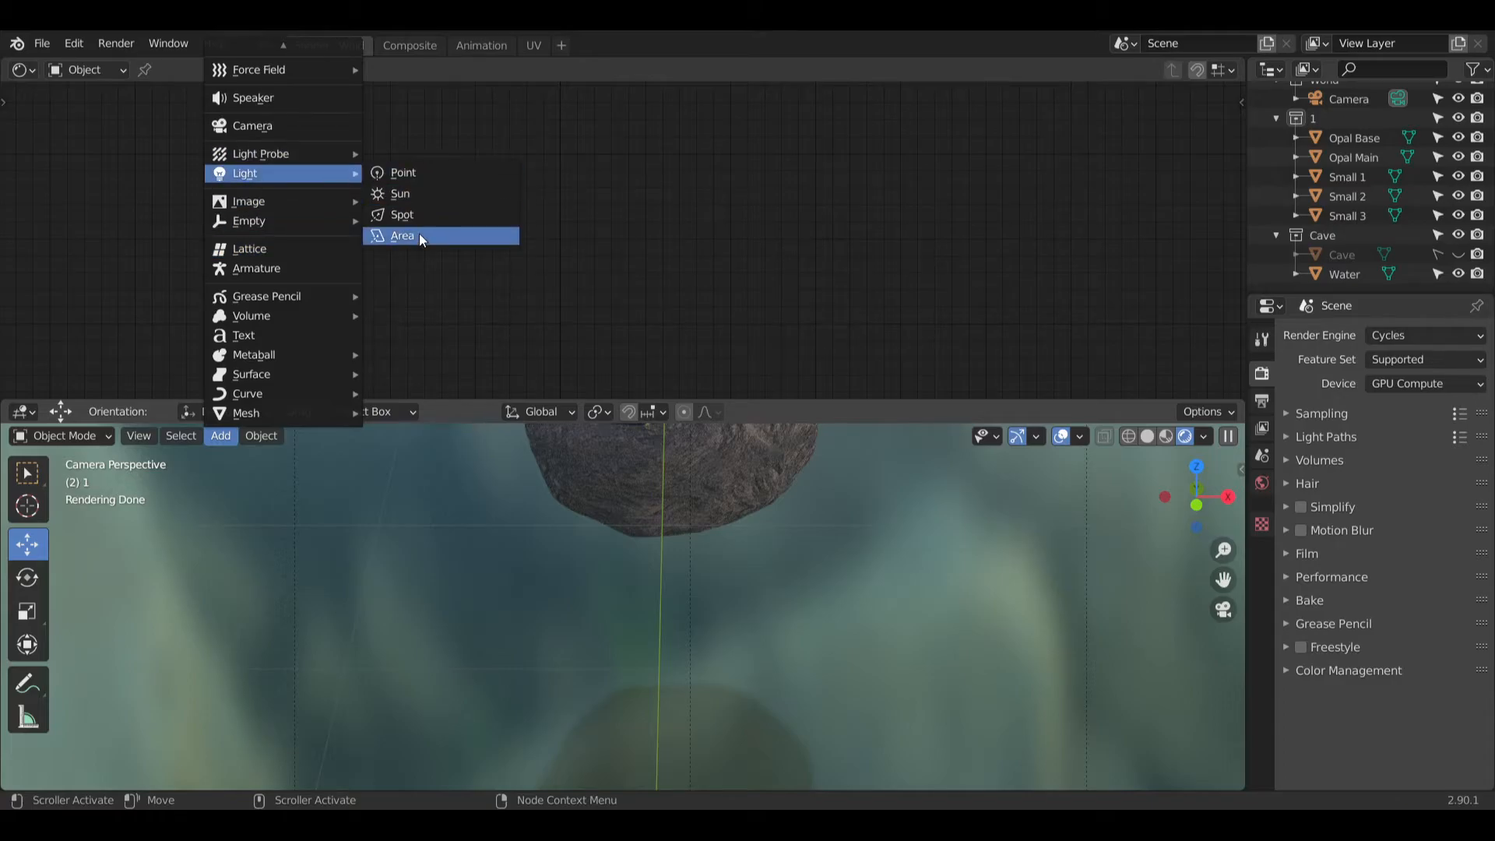
pyautogui.click(425, 176)
pyautogui.keyDown('shift'); pyautogui.moveTo(592, 521); pyautogui.dragTo(557, 507, button='middle'); pyautogui.keyUp('shift')
pyautogui.press('g')
pyautogui.click(688, 721)
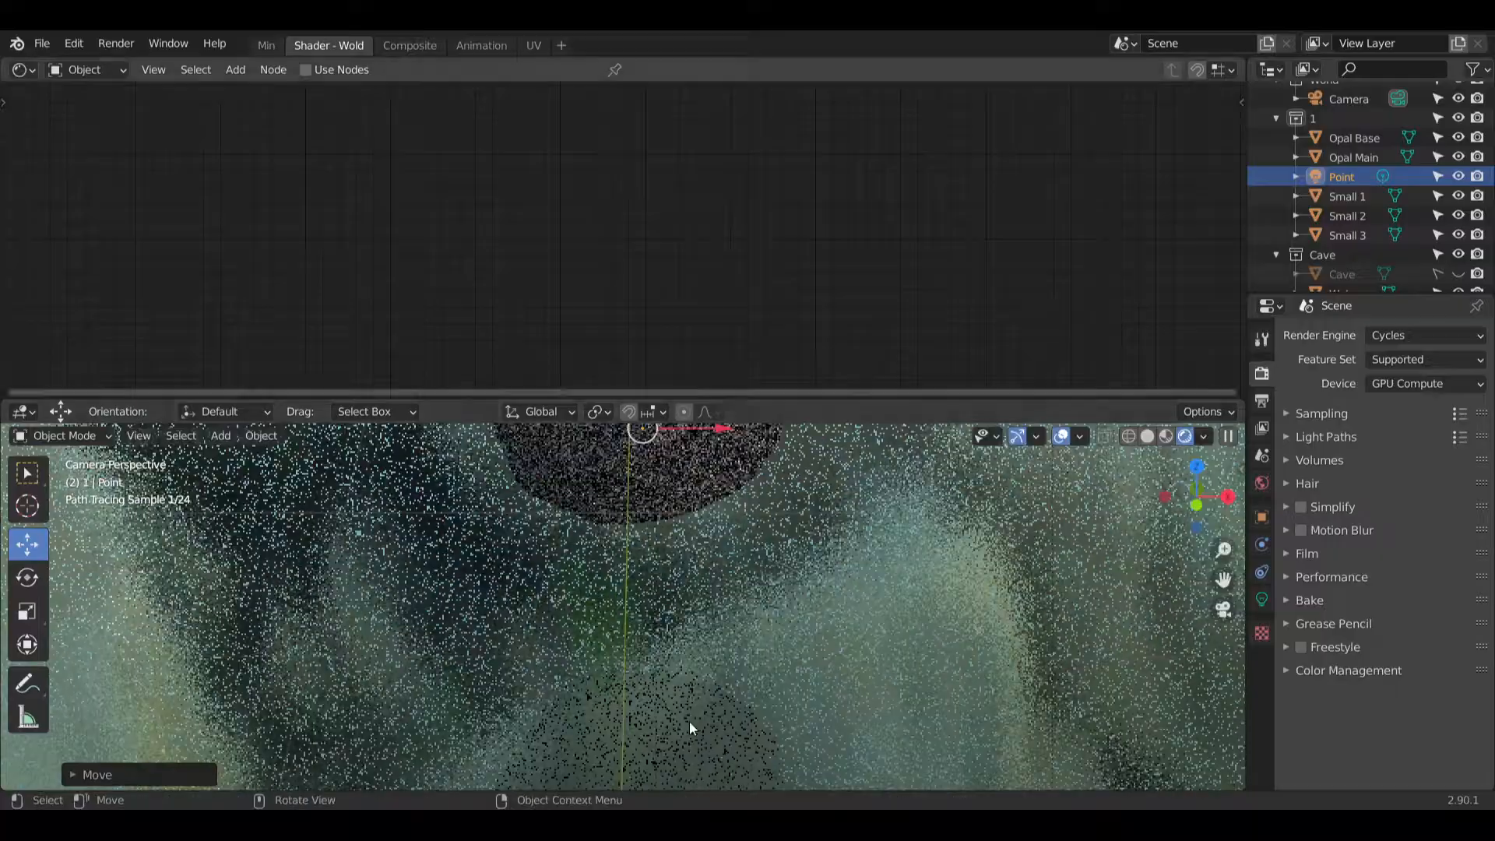
# Step: Raise the Point light slightly along Z so it sits inside the opal, and check it through the camera
pyautogui.keyDown('shift'); pyautogui.moveTo(666, 585); pyautogui.dragTo(674, 746, button='middle'); pyautogui.keyUp('shift')
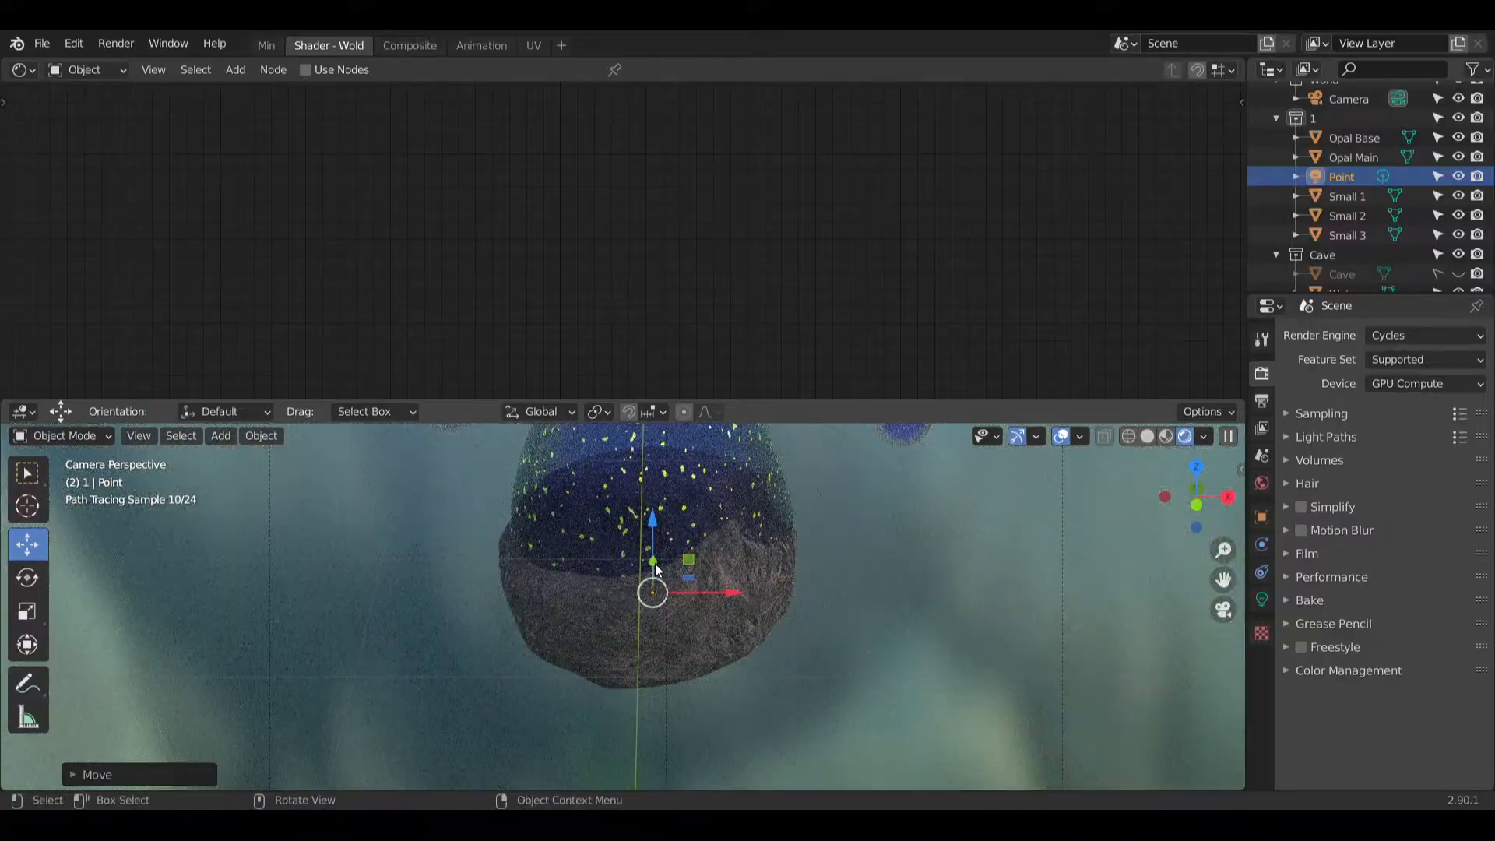
pyautogui.moveTo(655, 563); pyautogui.dragTo(654, 496)
pyautogui.moveTo(721, 555); pyautogui.dragTo(697, 641, button='middle')
pyautogui.press('KP_0')
pyautogui.scroll(-3, 751, 582)
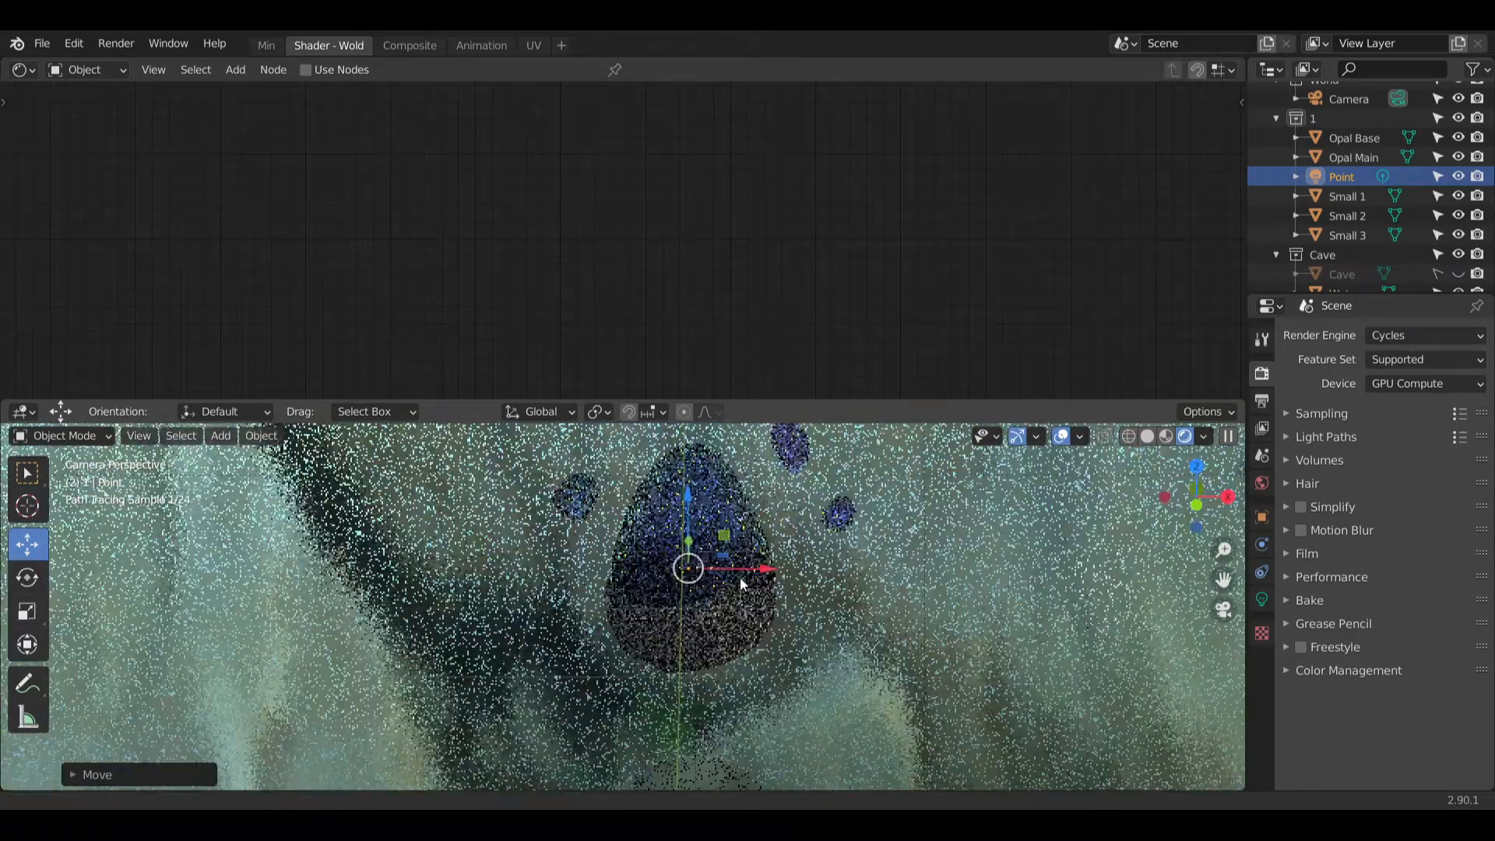
pyautogui.keyDown('shift'); pyautogui.moveTo(740, 577); pyautogui.dragTo(722, 575, button='middle'); pyautogui.keyUp('shift')
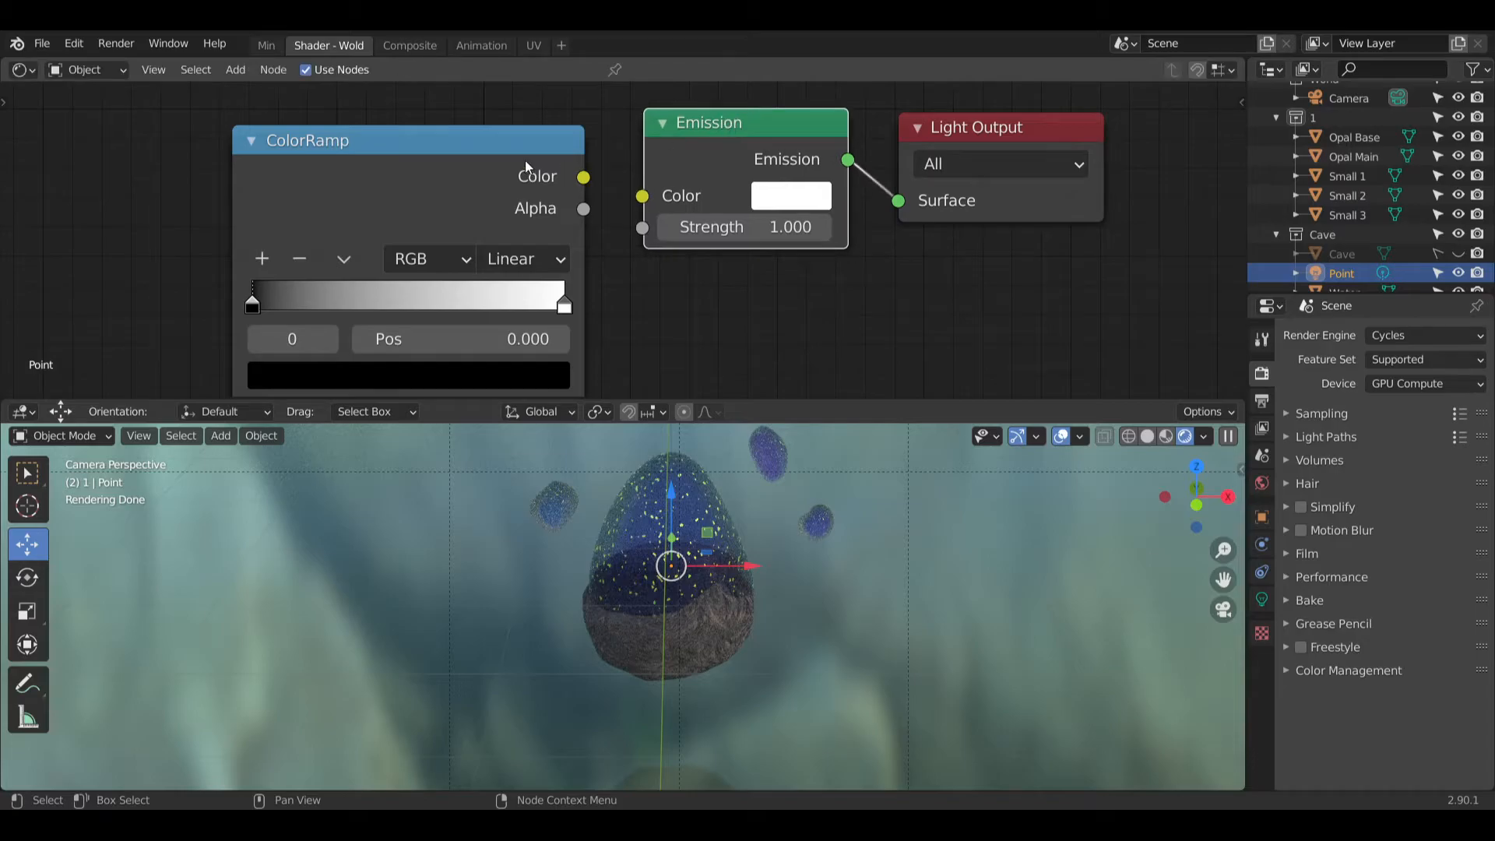
# Step: Connect the ColorRamp's Color output to the Emission node's Color input in the Point light's node tree
pyautogui.moveTo(525, 161); pyautogui.dragTo(647, 191)
pyautogui.click(724, 119)
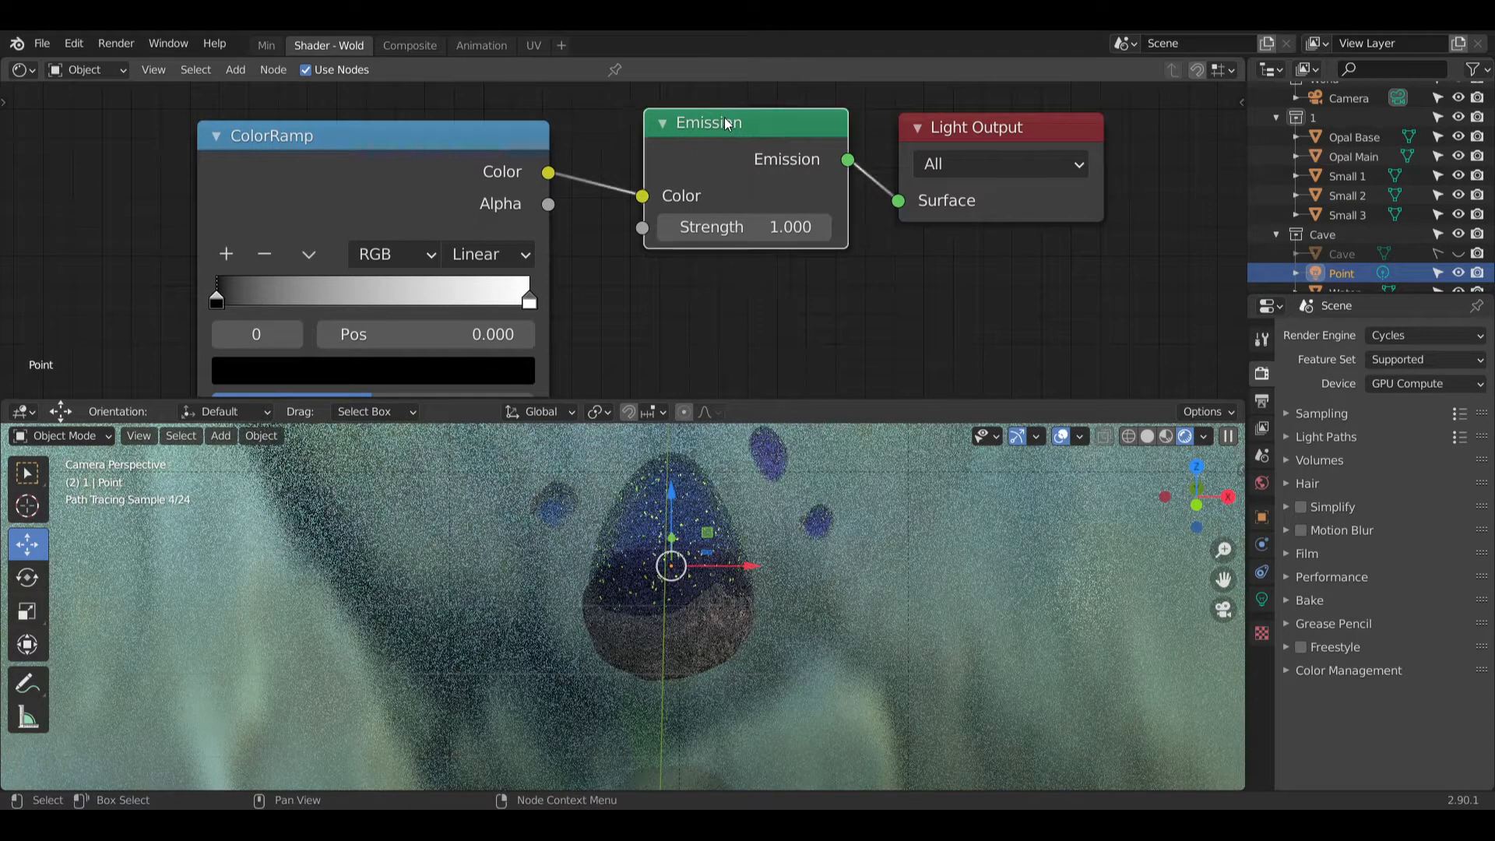
pyautogui.moveTo(673, 292); pyautogui.dragTo(855, 272, button='middle')
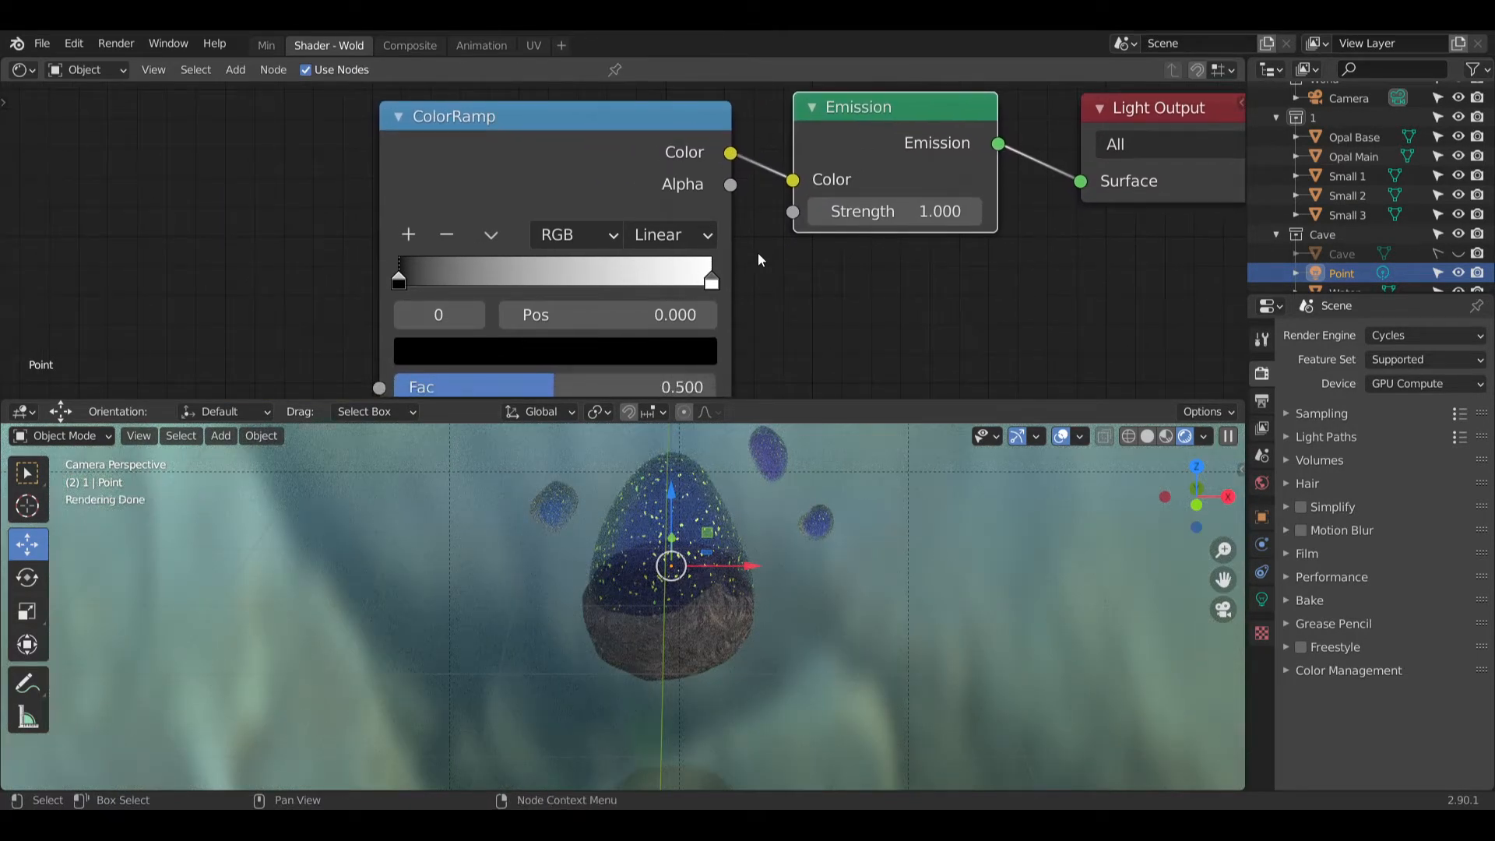
pyautogui.moveTo(758, 252); pyautogui.dragTo(860, 240, button='middle')
pyautogui.scroll(-2, 330, 179)
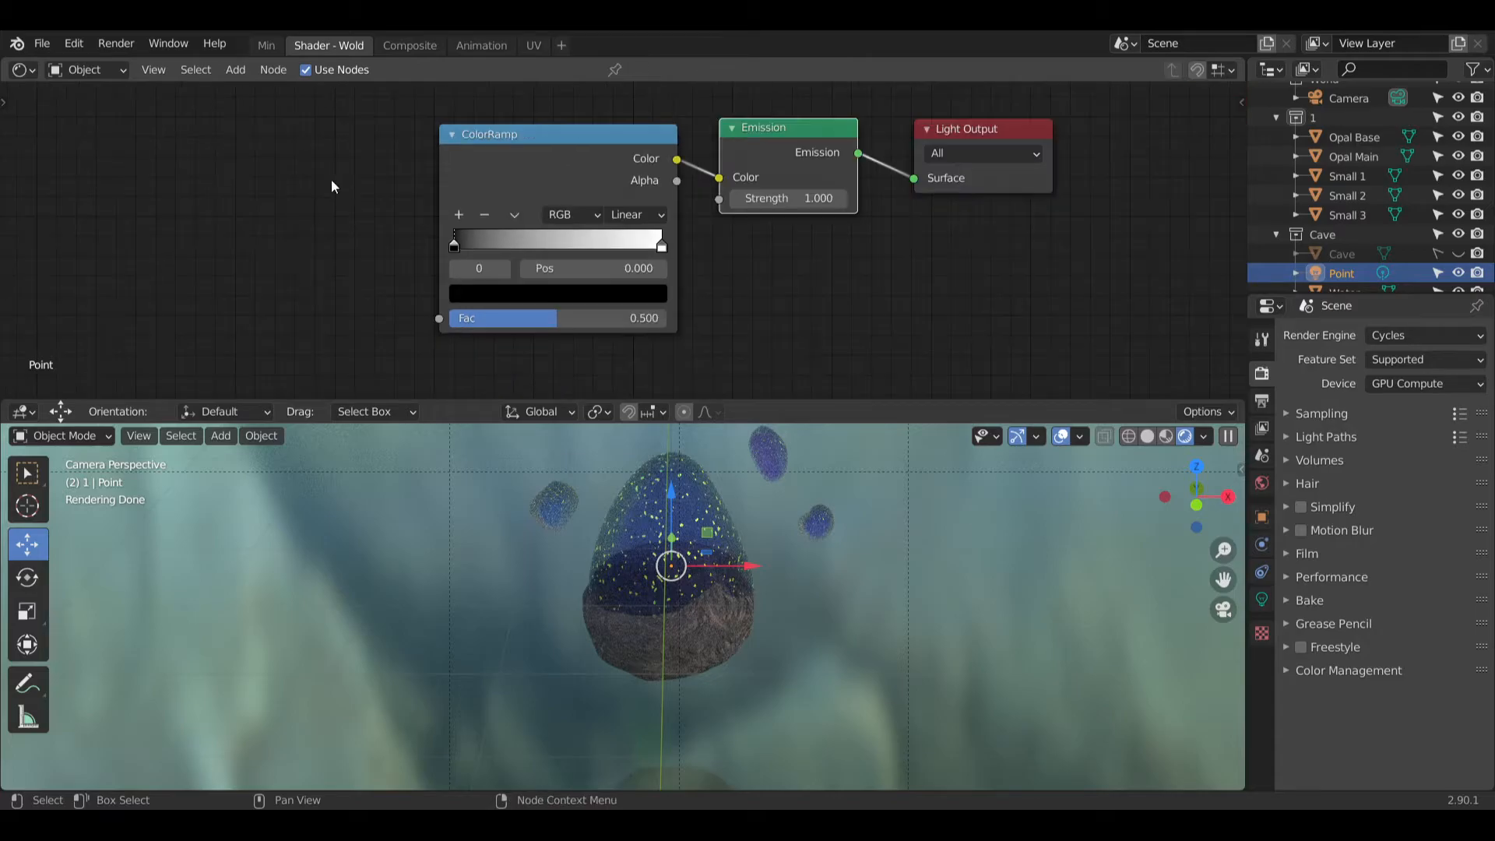
# Step: Add a Noise Texture node and connect its Fac output to the ColorRamp's Fac input
pyautogui.click(245, 72)
pyautogui.moveTo(296, 178)
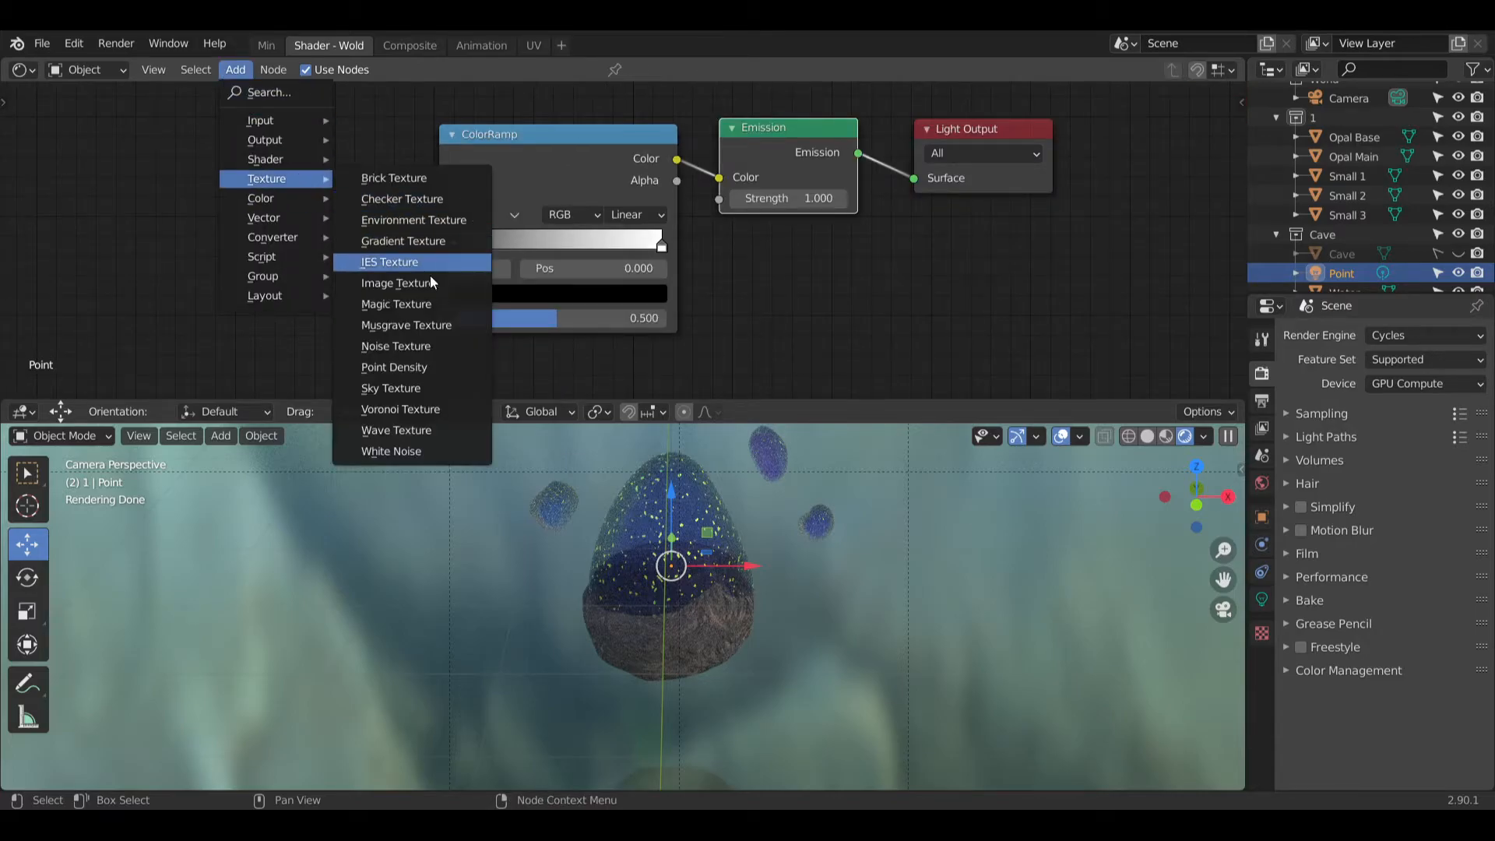
pyautogui.click(405, 346)
pyautogui.click(362, 272)
pyautogui.moveTo(338, 267); pyautogui.dragTo(440, 323)
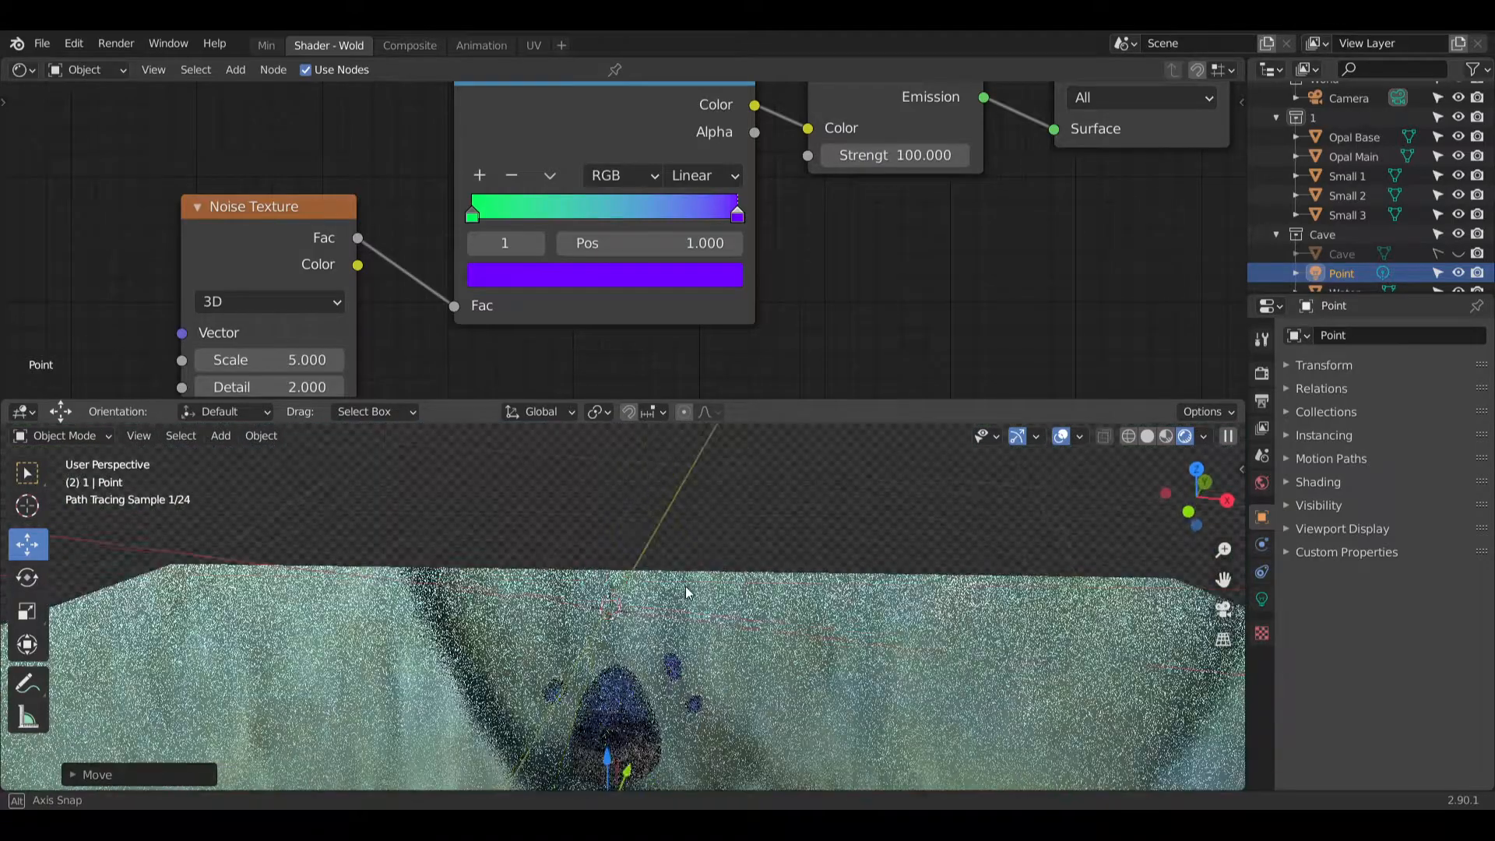
# Step: Move the Point light down along Z, well below the opal near the camera frame's lower edge
pyautogui.moveTo(685, 586); pyautogui.dragTo(735, 467, button='middle')
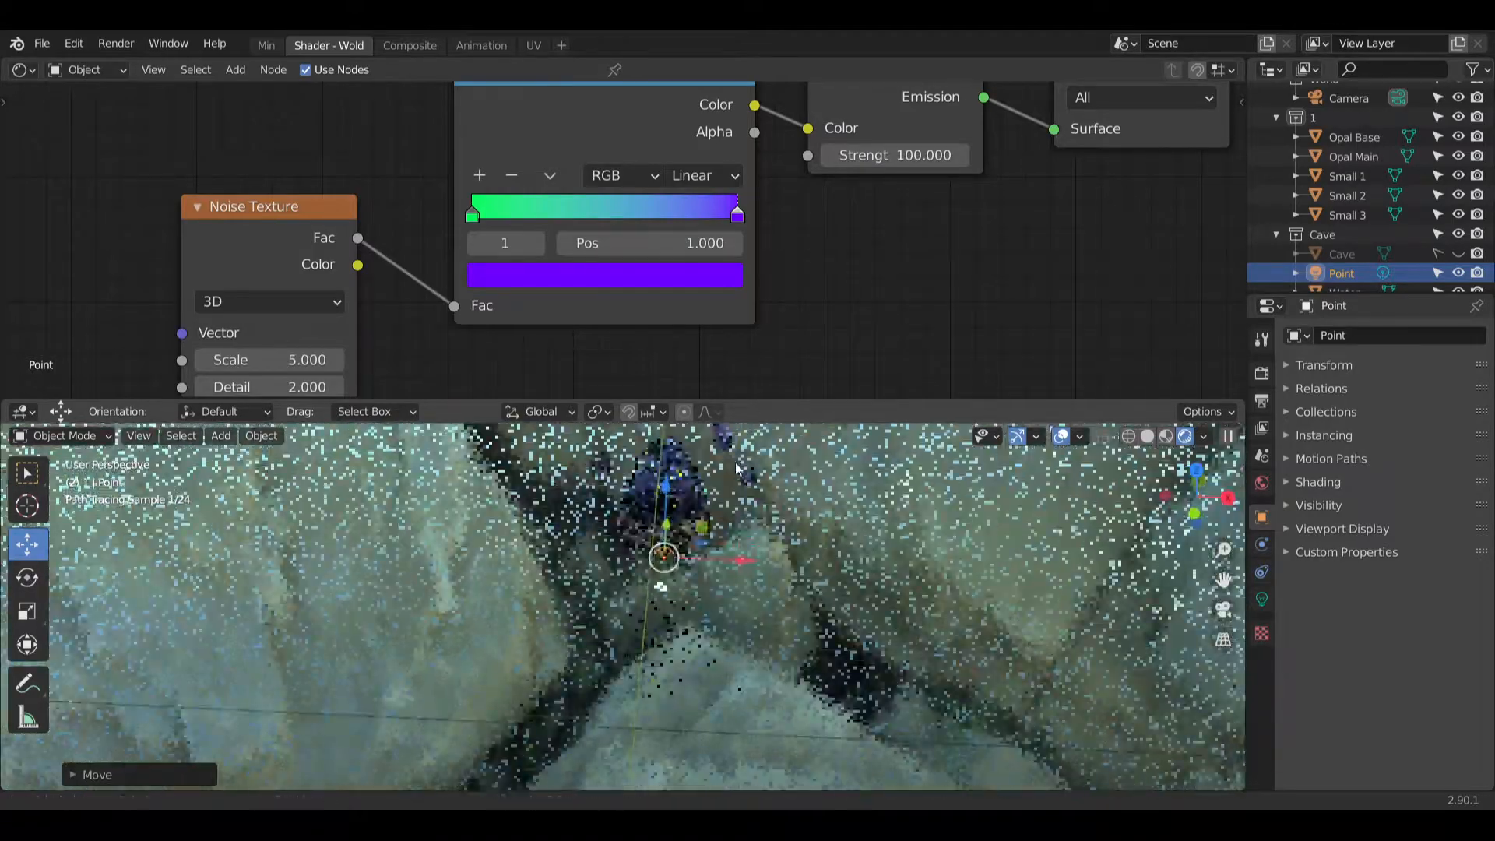
pyautogui.press('KP_0')
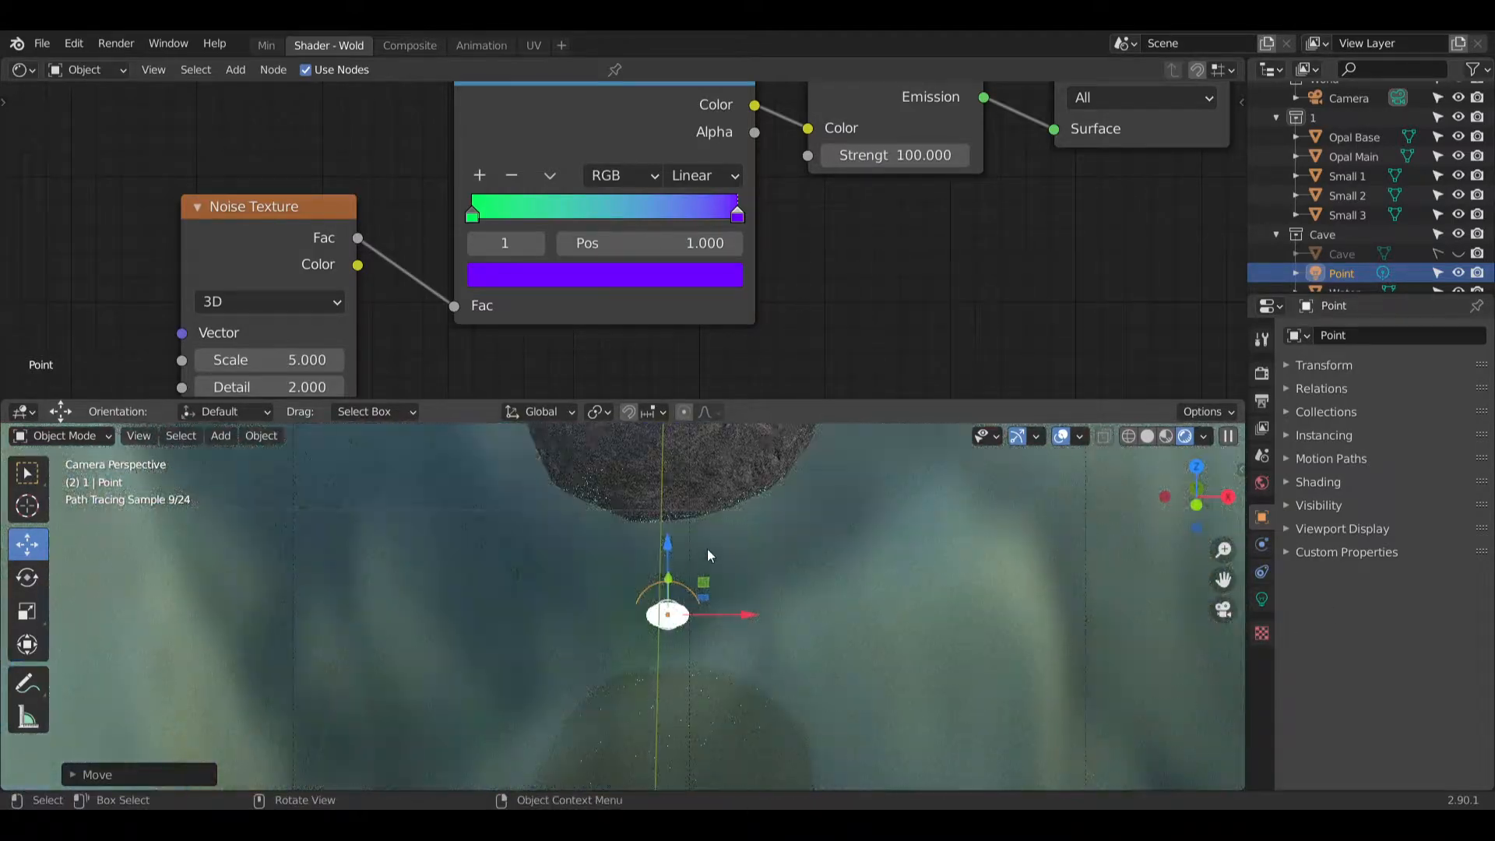
pyautogui.moveTo(673, 589); pyautogui.dragTo(782, 688)
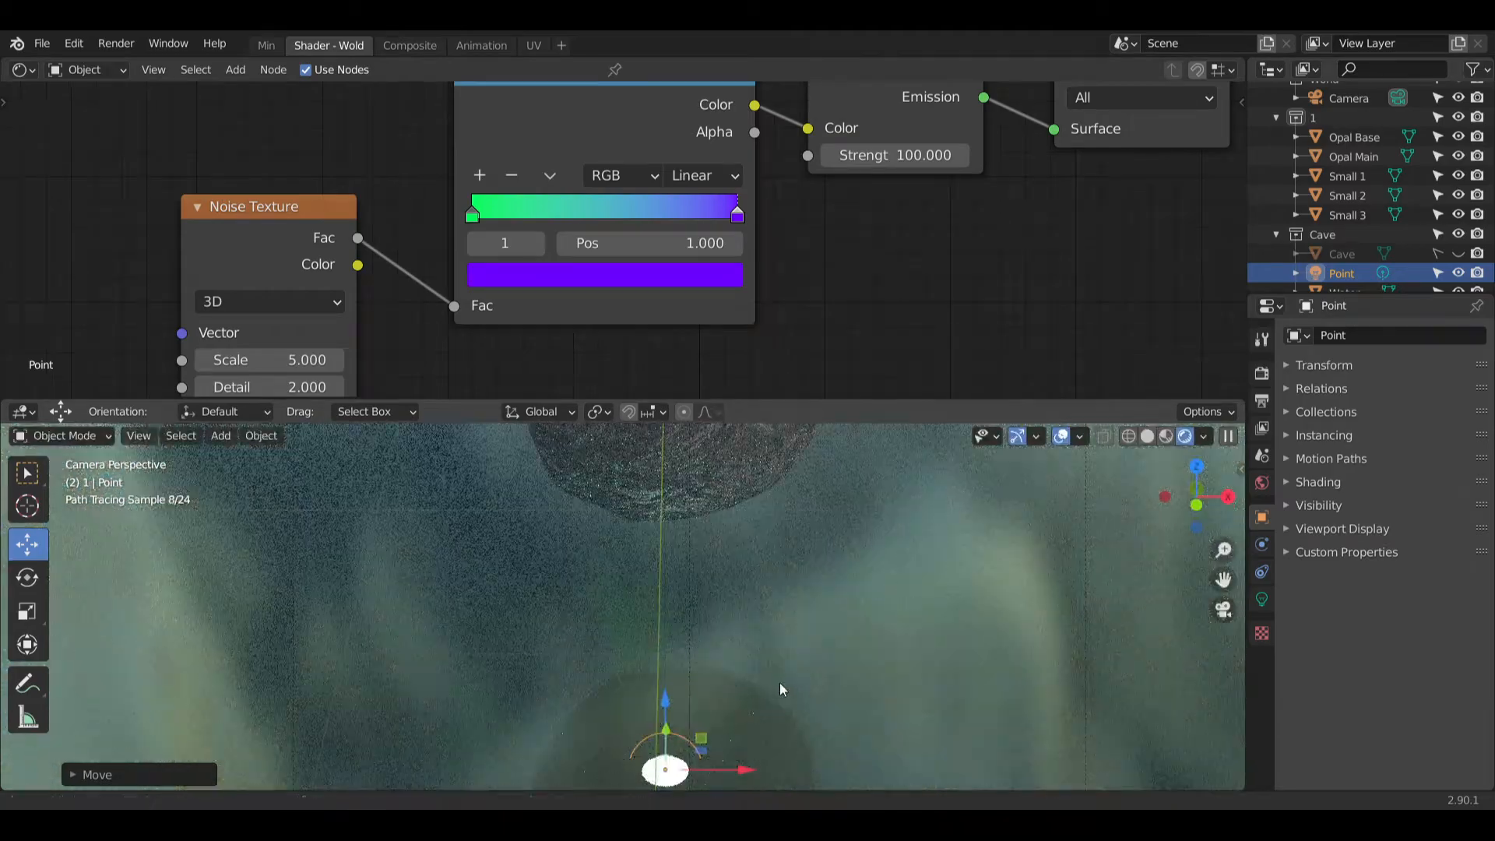
pyautogui.press('g')
pyautogui.press('z')
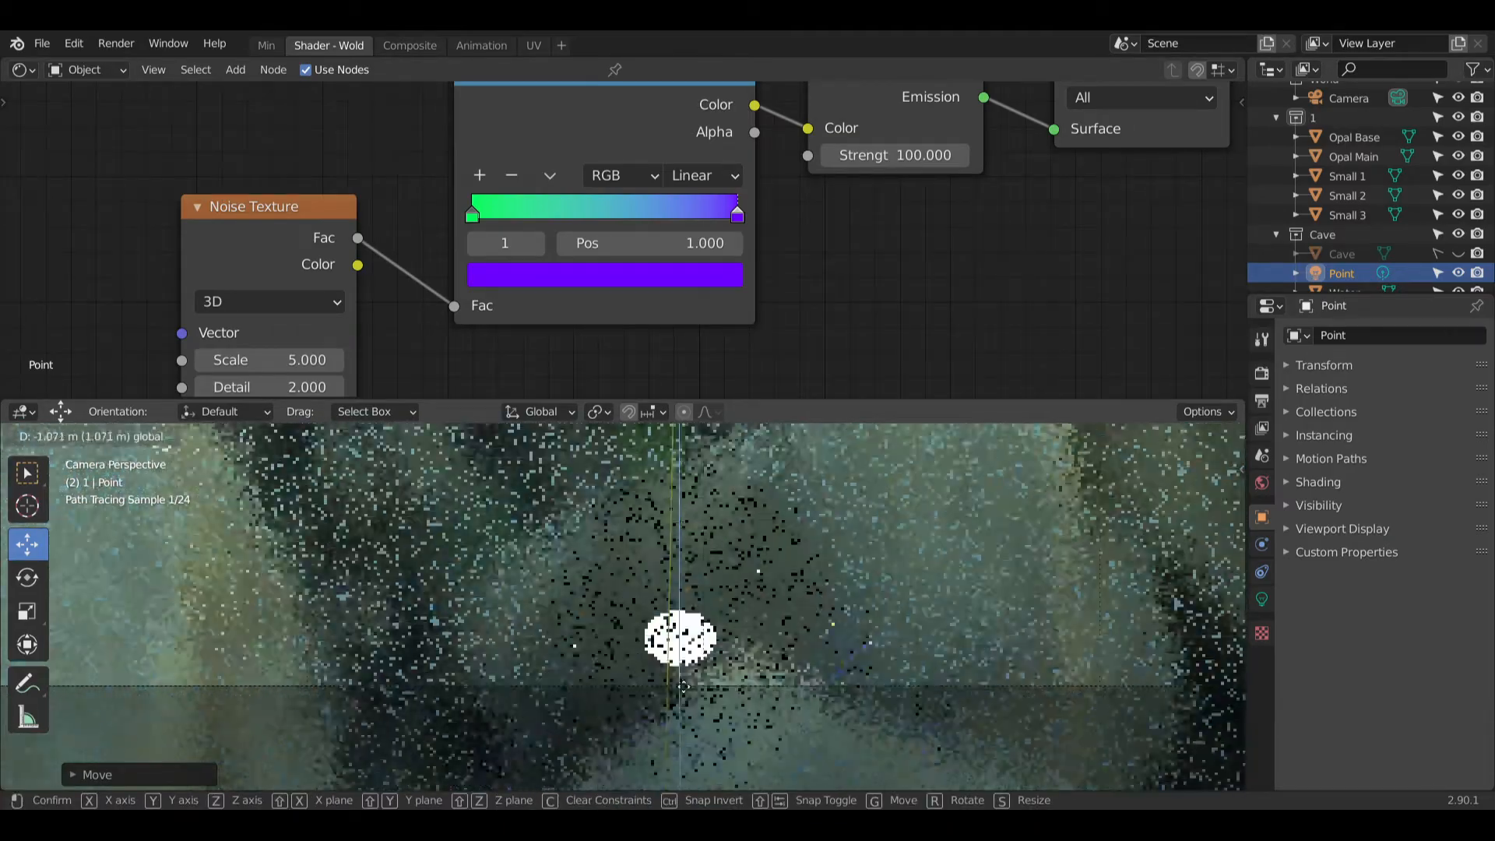
pyautogui.moveTo(682, 685); pyautogui.dragTo(683, 765)
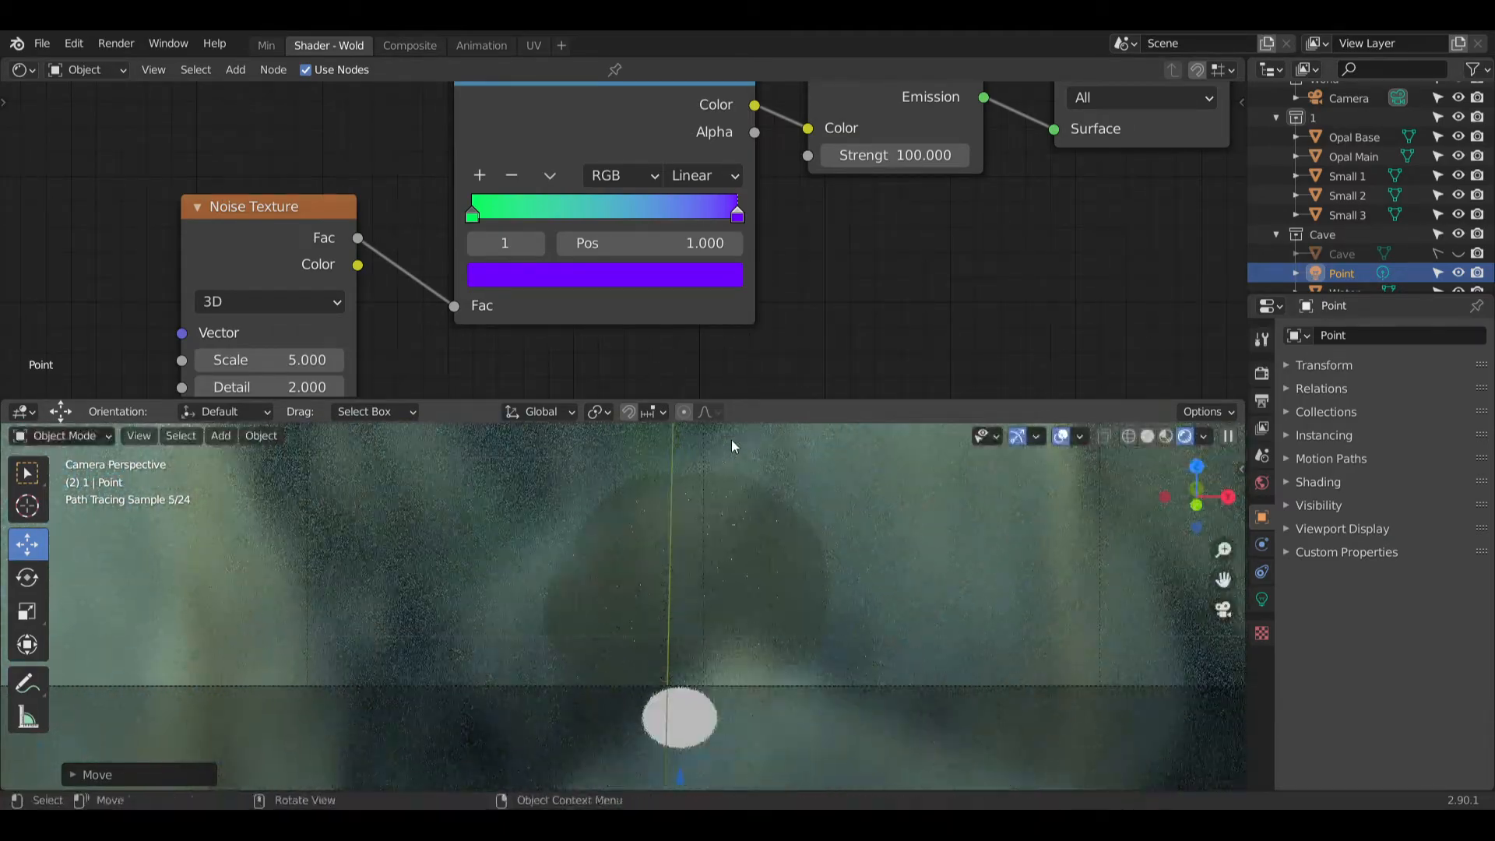
pyautogui.scroll(-3, 726, 674)
pyautogui.keyDown('shift'); pyautogui.moveTo(747, 513); pyautogui.dragTo(717, 629, button='middle'); pyautogui.keyUp('shift')
pyautogui.keyDown('shift'); pyautogui.moveTo(814, 470); pyautogui.dragTo(825, 523, button='middle'); pyautogui.keyUp('shift')
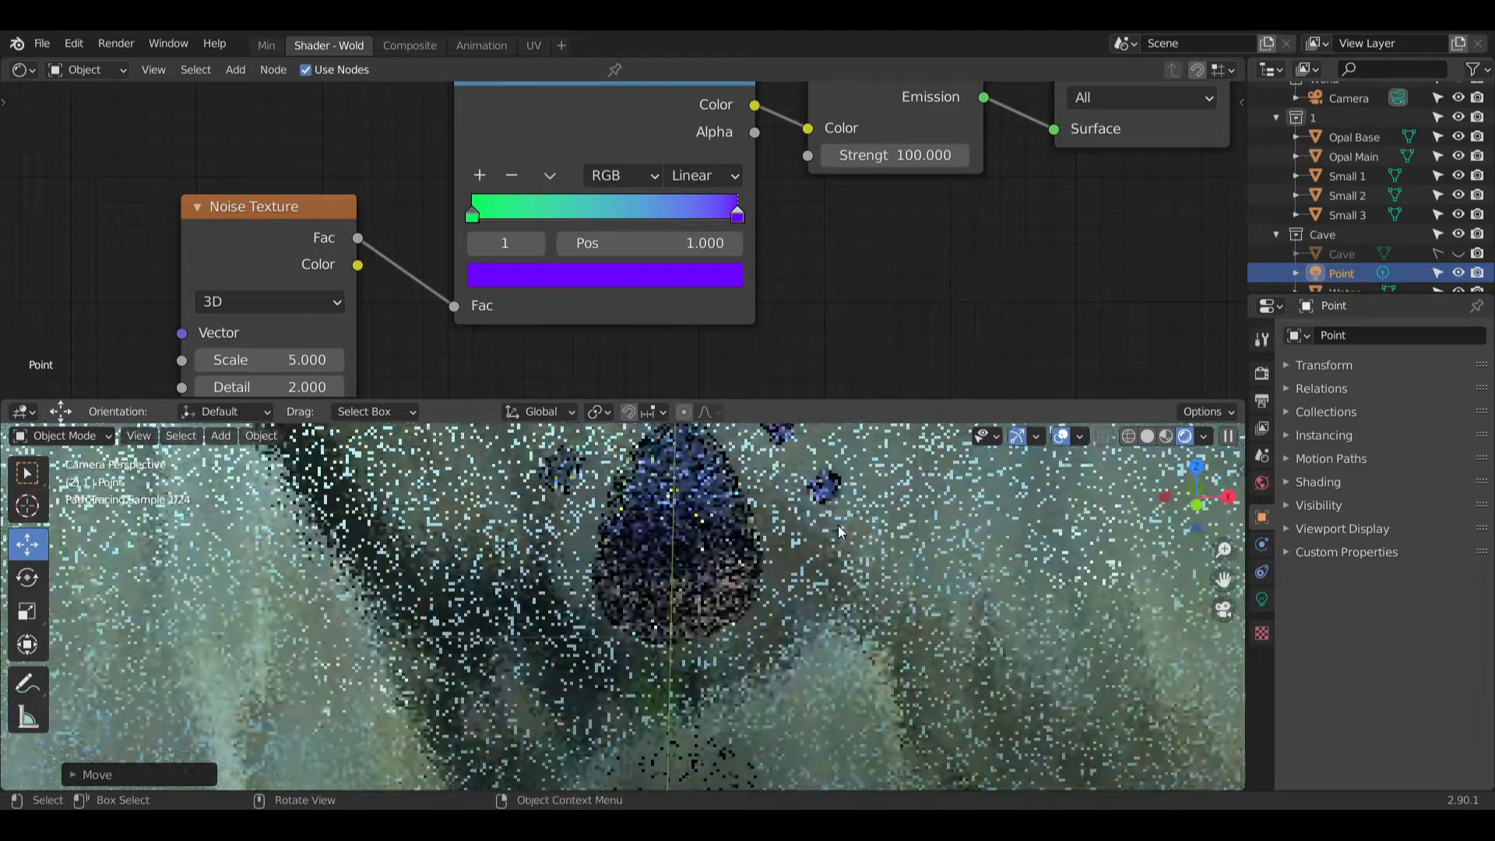
# Step: Set the Point light's Emission strength to 200 and inspect its glow on the opal's rock base
pyautogui.click(937, 149)
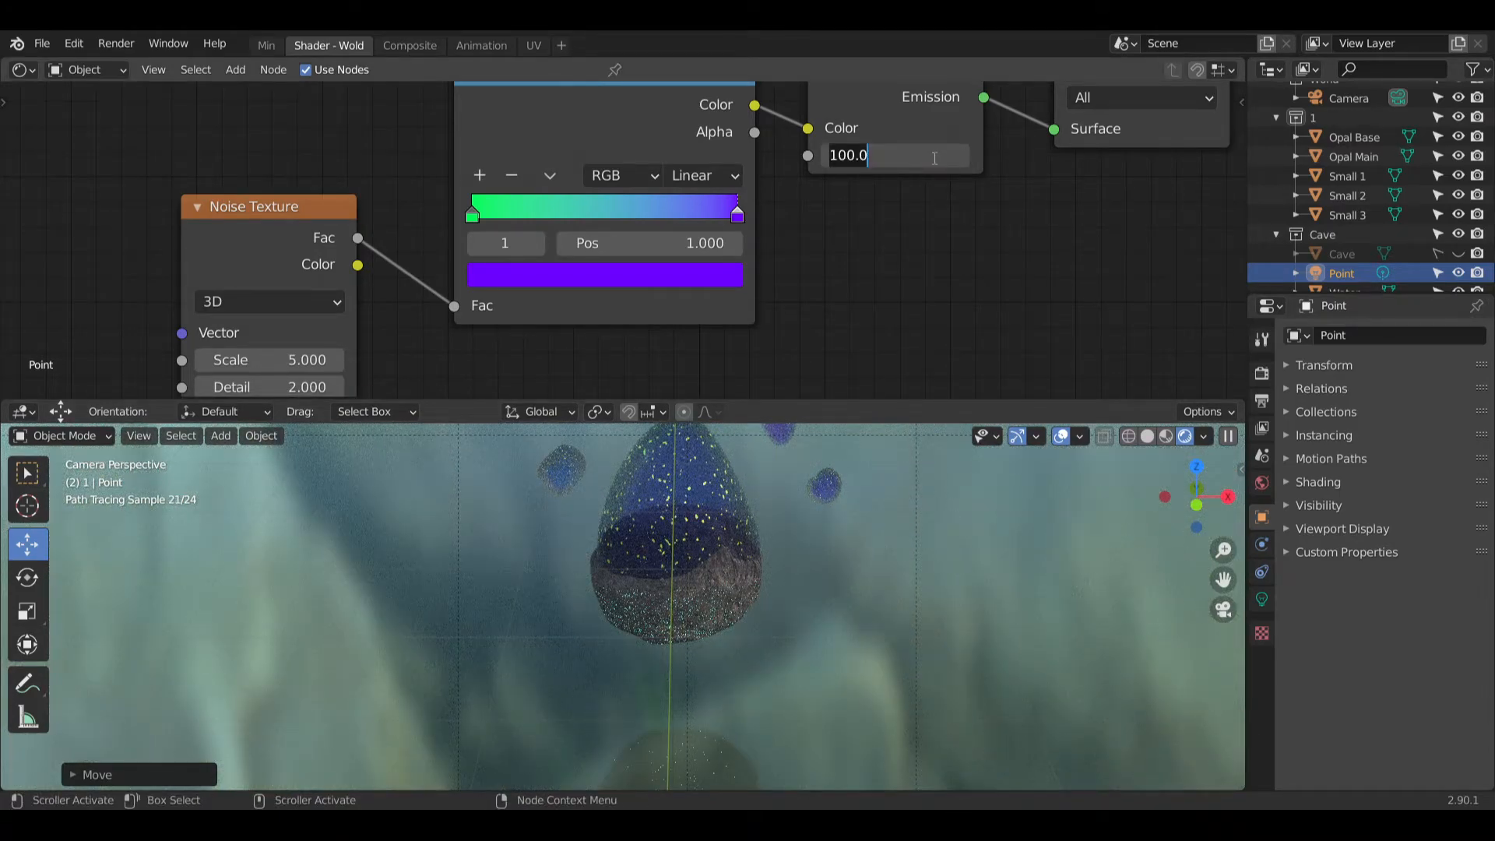
pyautogui.write('200')
pyautogui.press('Return')
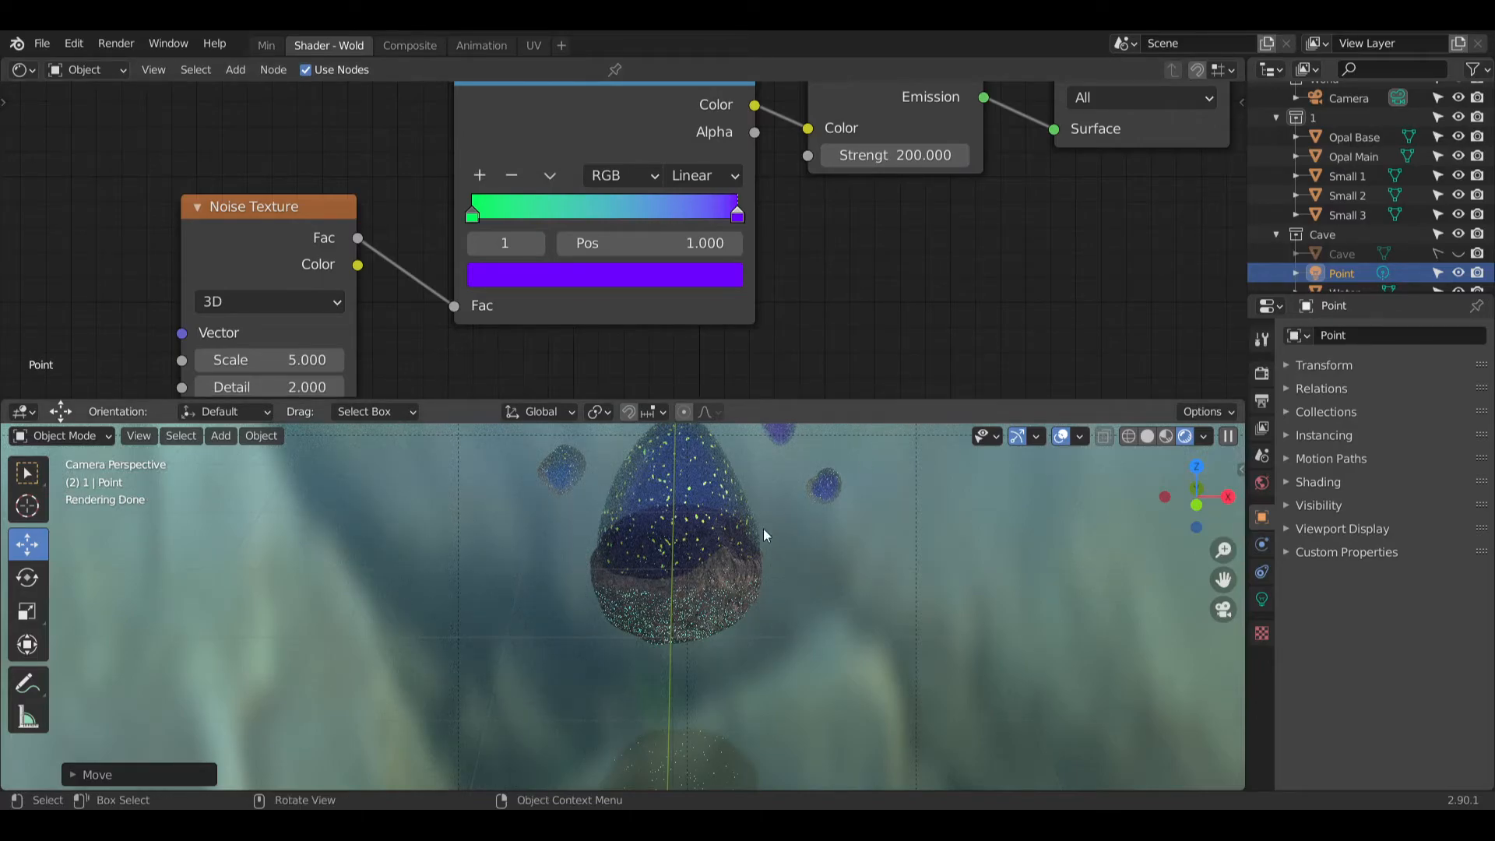
pyautogui.scroll(5, 698, 623)
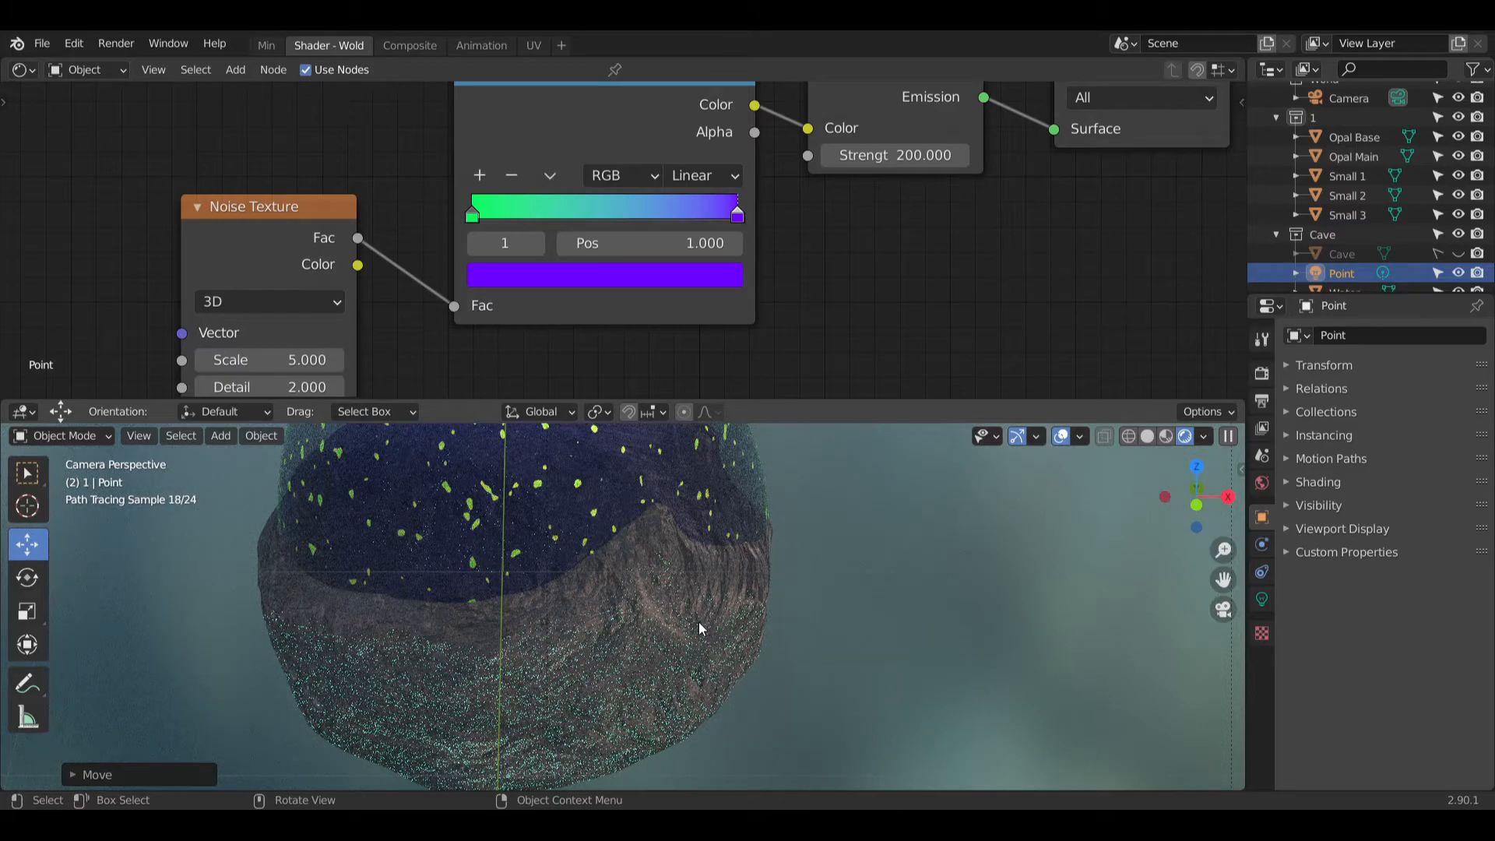
# Step: Set the Point light's Emission strength to 75
pyautogui.click(909, 160)
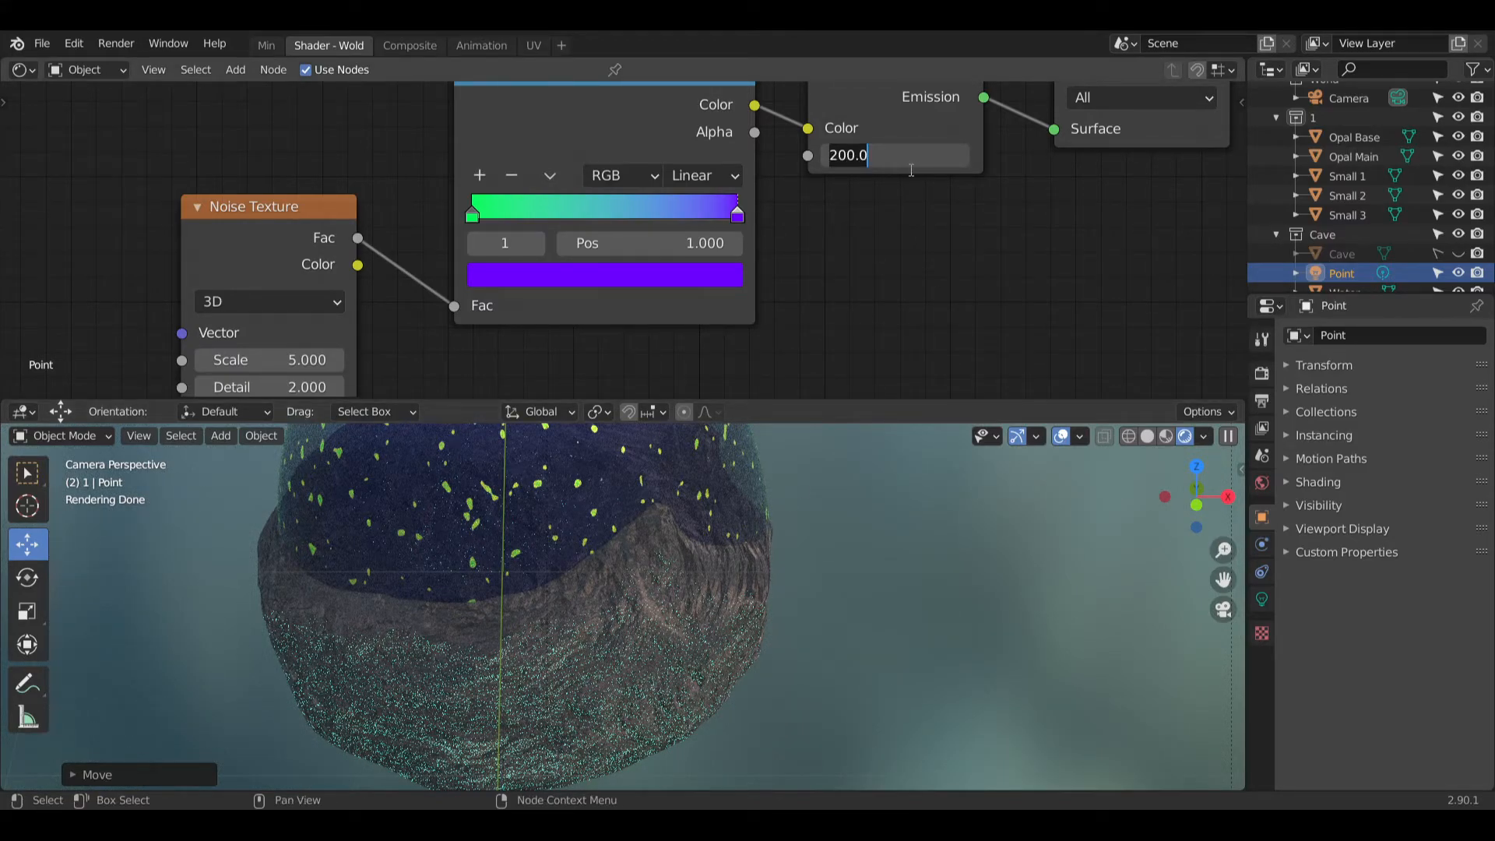
pyautogui.press('BackSpace')
pyautogui.press('BackSpace')
pyautogui.press('BackSpace')
pyautogui.press('BackSpace')
pyautogui.press('BackSpace')
pyautogui.write('75')
pyautogui.press('Return')
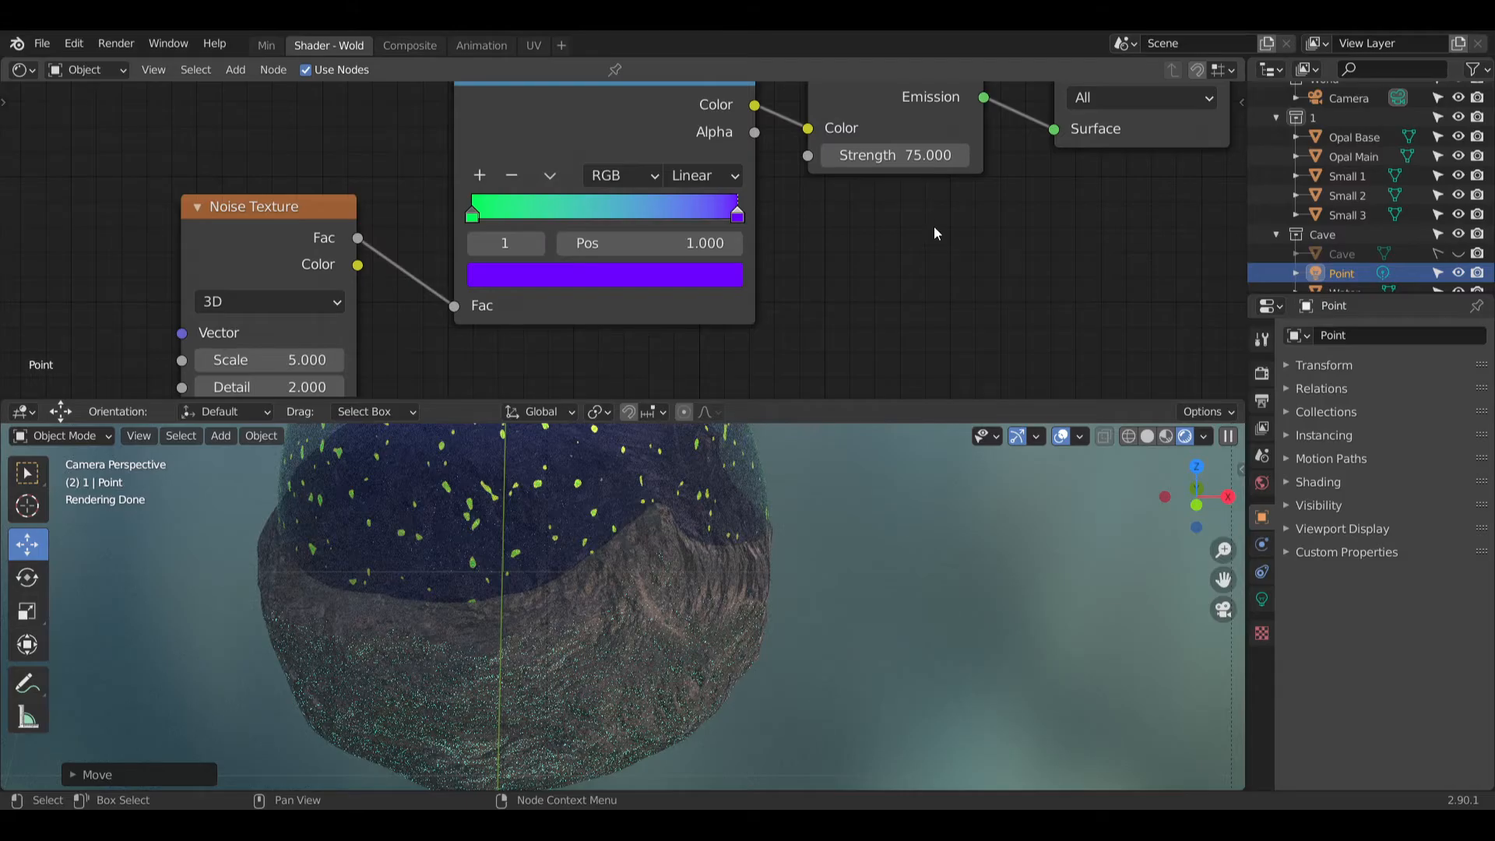
# Step: Examine the Point light's glow and position beneath the opal, up close and across the whole camera frame
pyautogui.moveTo(935, 231); pyautogui.dragTo(1017, 241, button='middle')
pyautogui.keyDown('shift'); pyautogui.moveTo(554, 647); pyautogui.dragTo(648, 571, button='middle'); pyautogui.keyUp('shift')
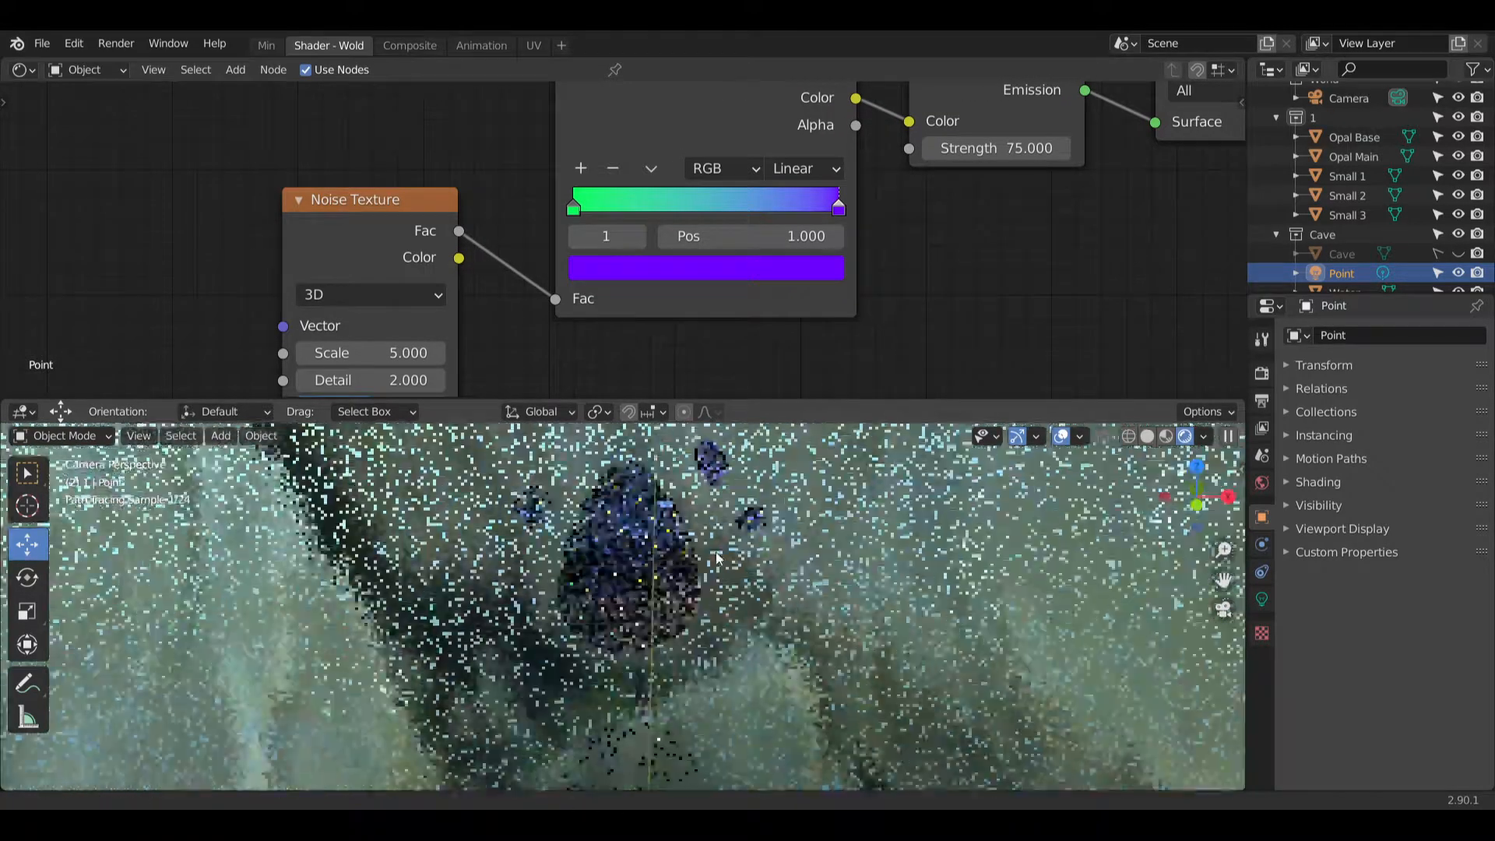
pyautogui.scroll(-5, 737, 603)
pyautogui.keyDown('shift'); pyautogui.moveTo(741, 611); pyautogui.dragTo(703, 617, button='middle'); pyautogui.keyUp('shift')
pyautogui.scroll(2, 661, 596)
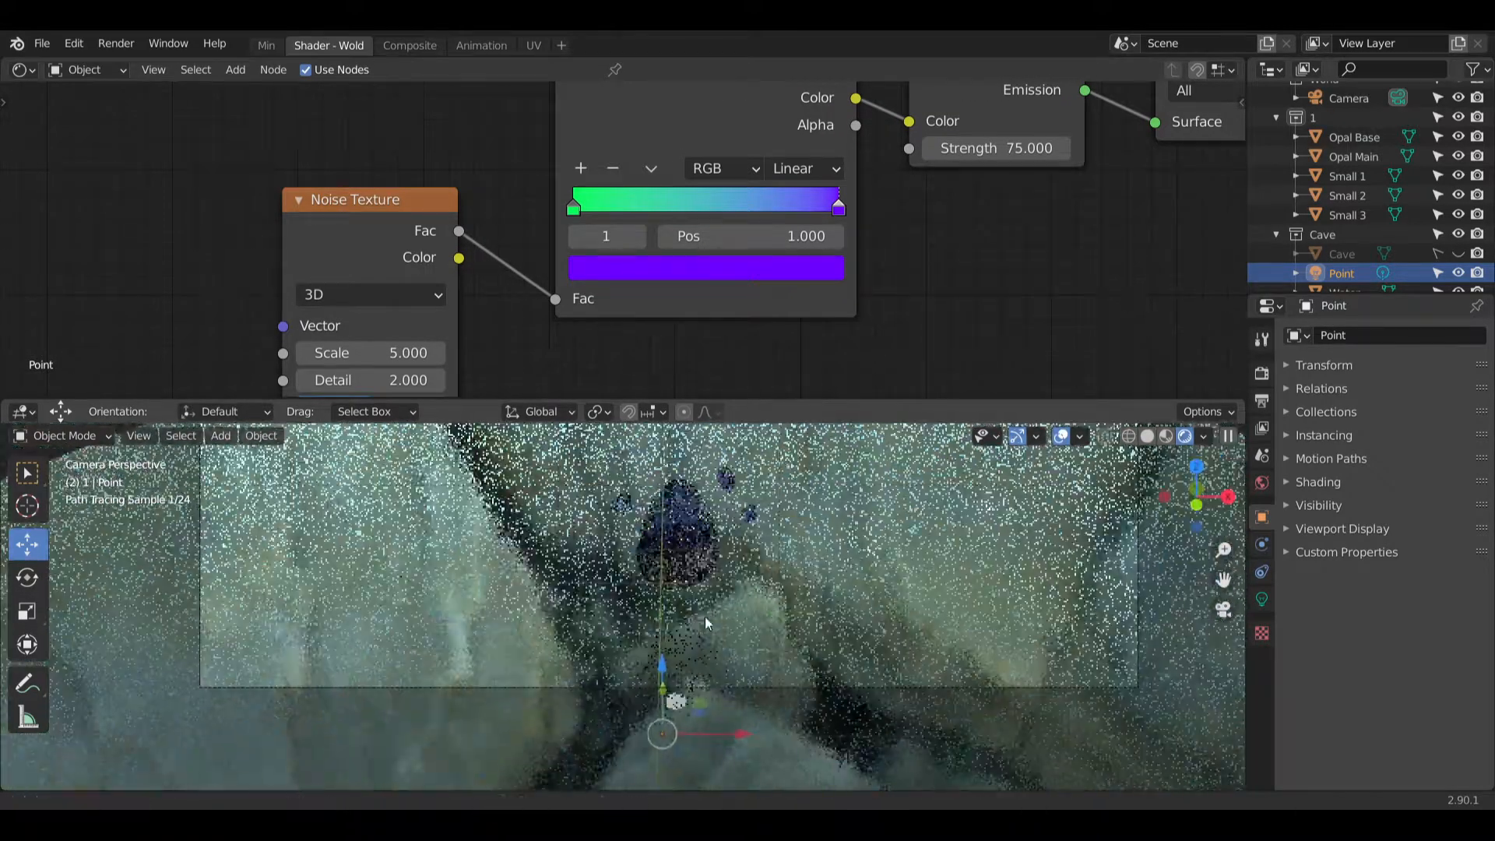
pyautogui.scroll(5, 697, 662)
pyautogui.keyDown('shift'); pyautogui.moveTo(691, 698); pyautogui.dragTo(671, 656, button='middle'); pyautogui.keyUp('shift')
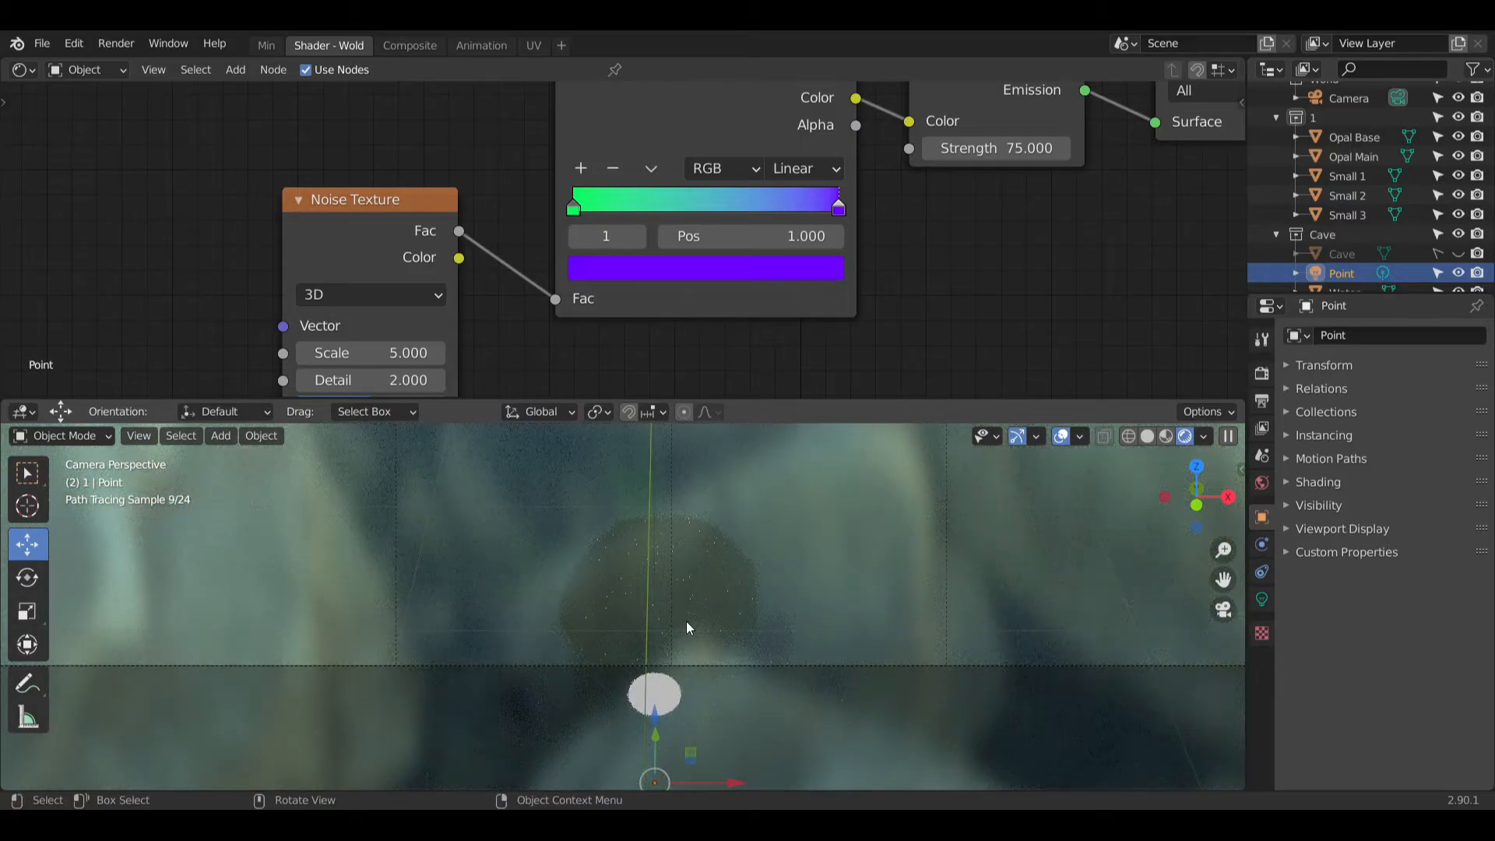
pyautogui.scroll(-5, 685, 621)
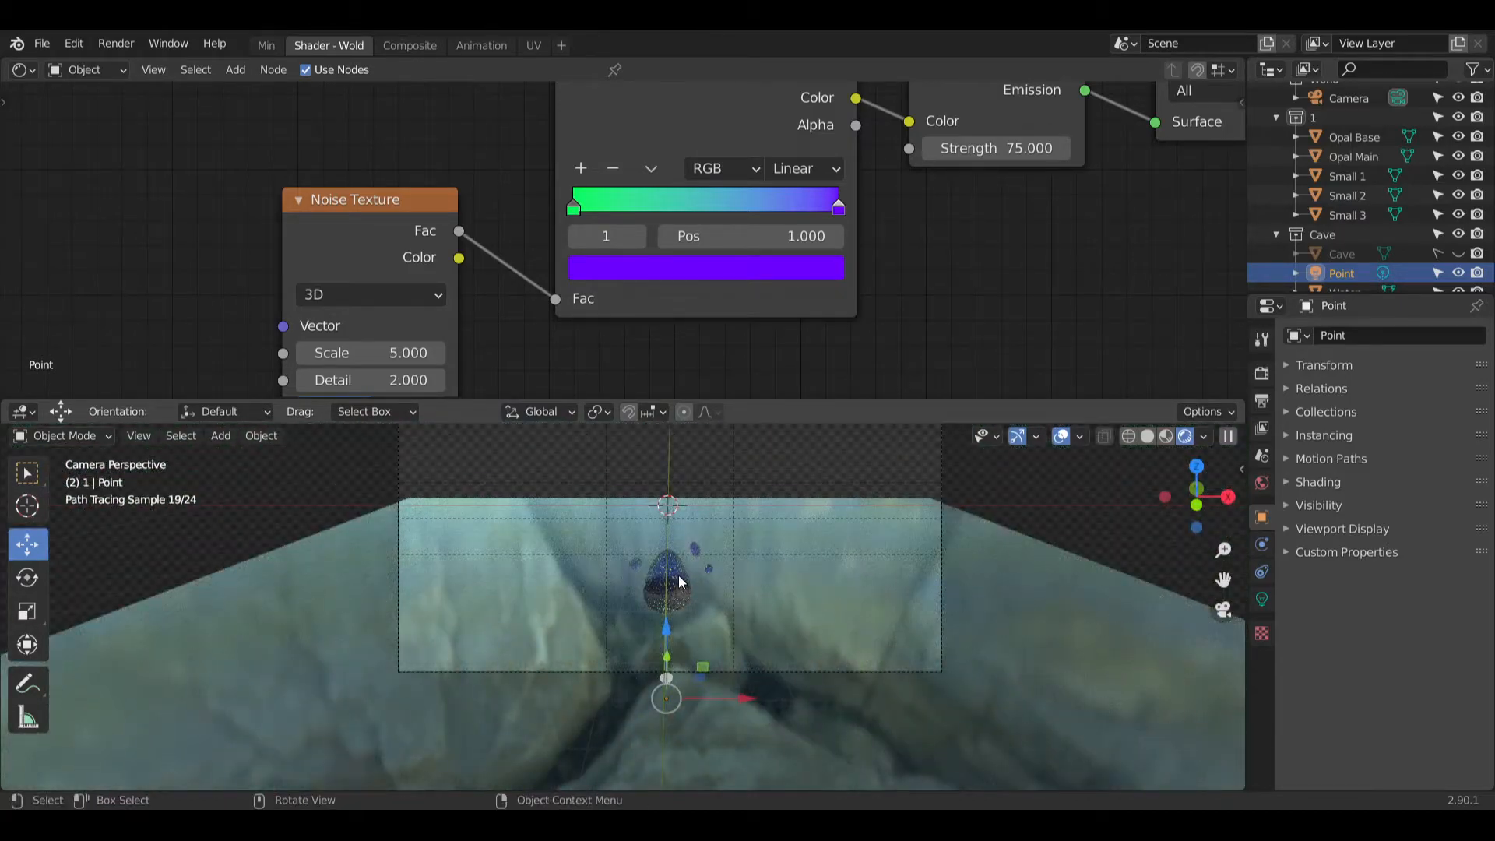
# Step: Save the opal cave scene to the existing file Opal Caves.blend
pyautogui.hotkey('ctrl', 's')
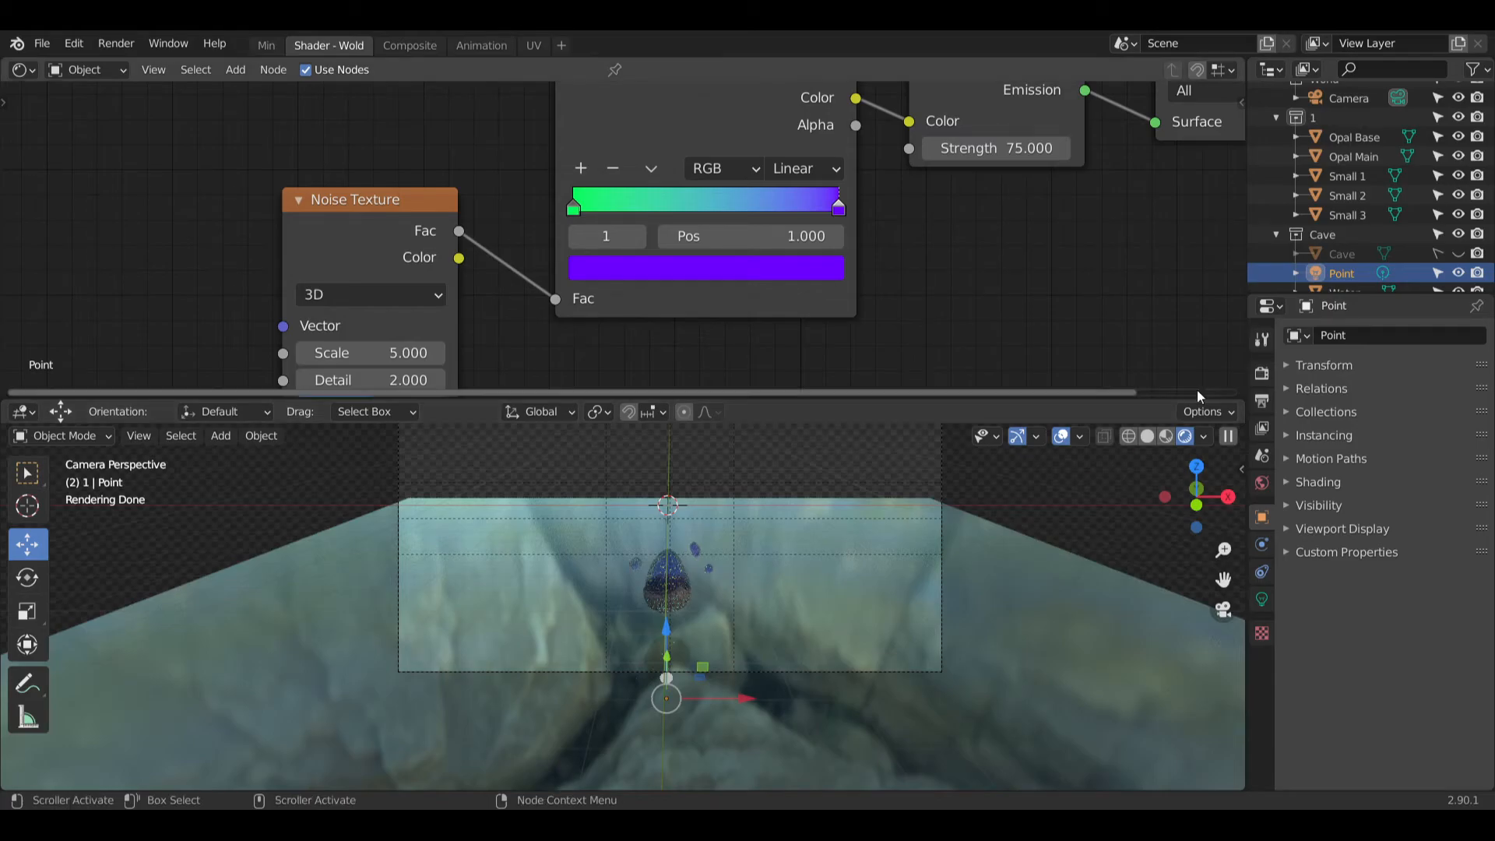
pyautogui.hotkey('ctrl', 's')
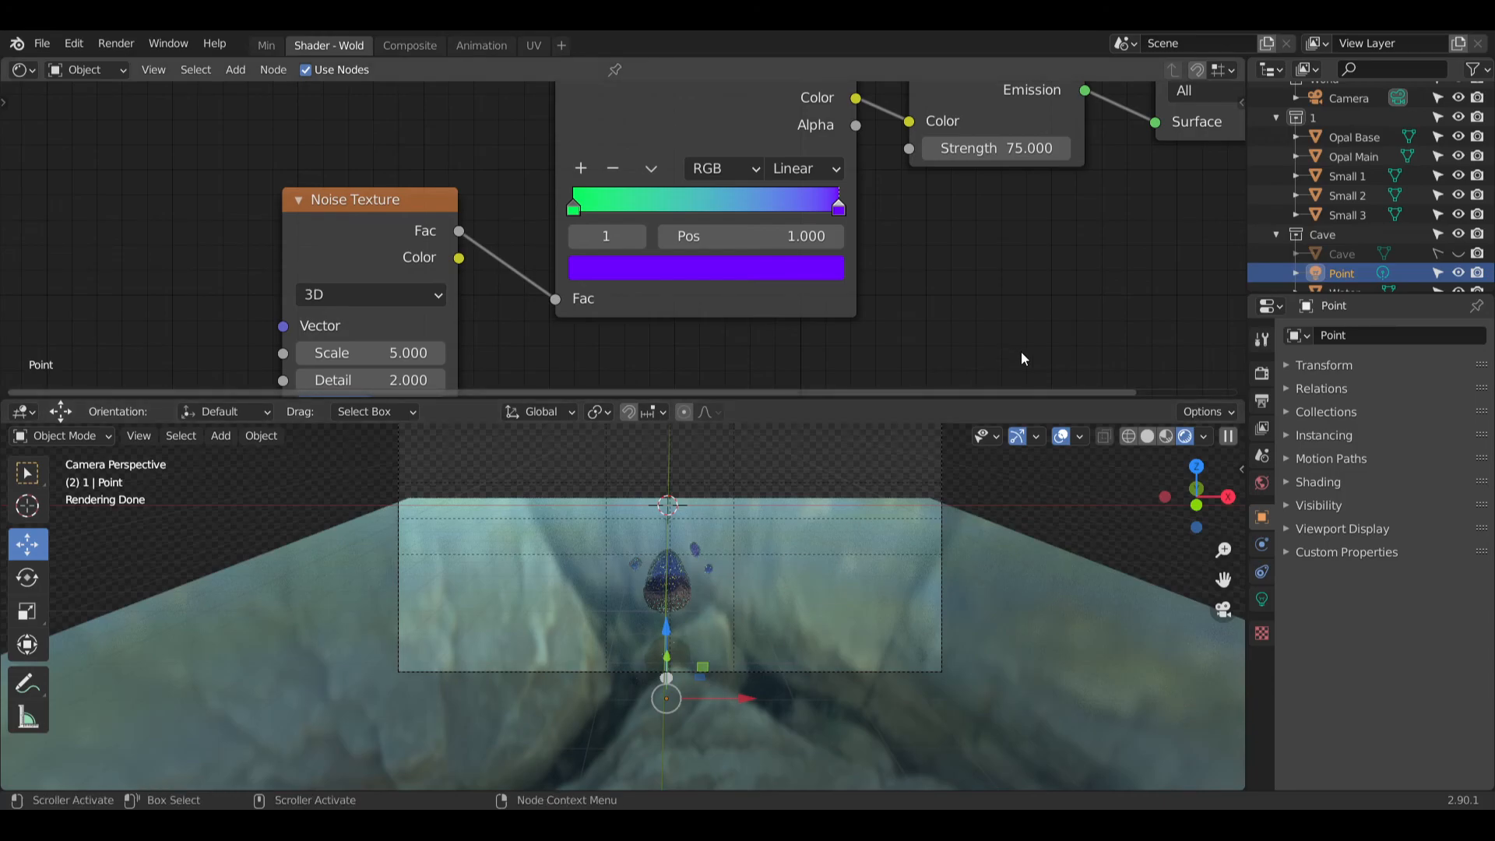
pyautogui.hotkey('ctrl', 's')
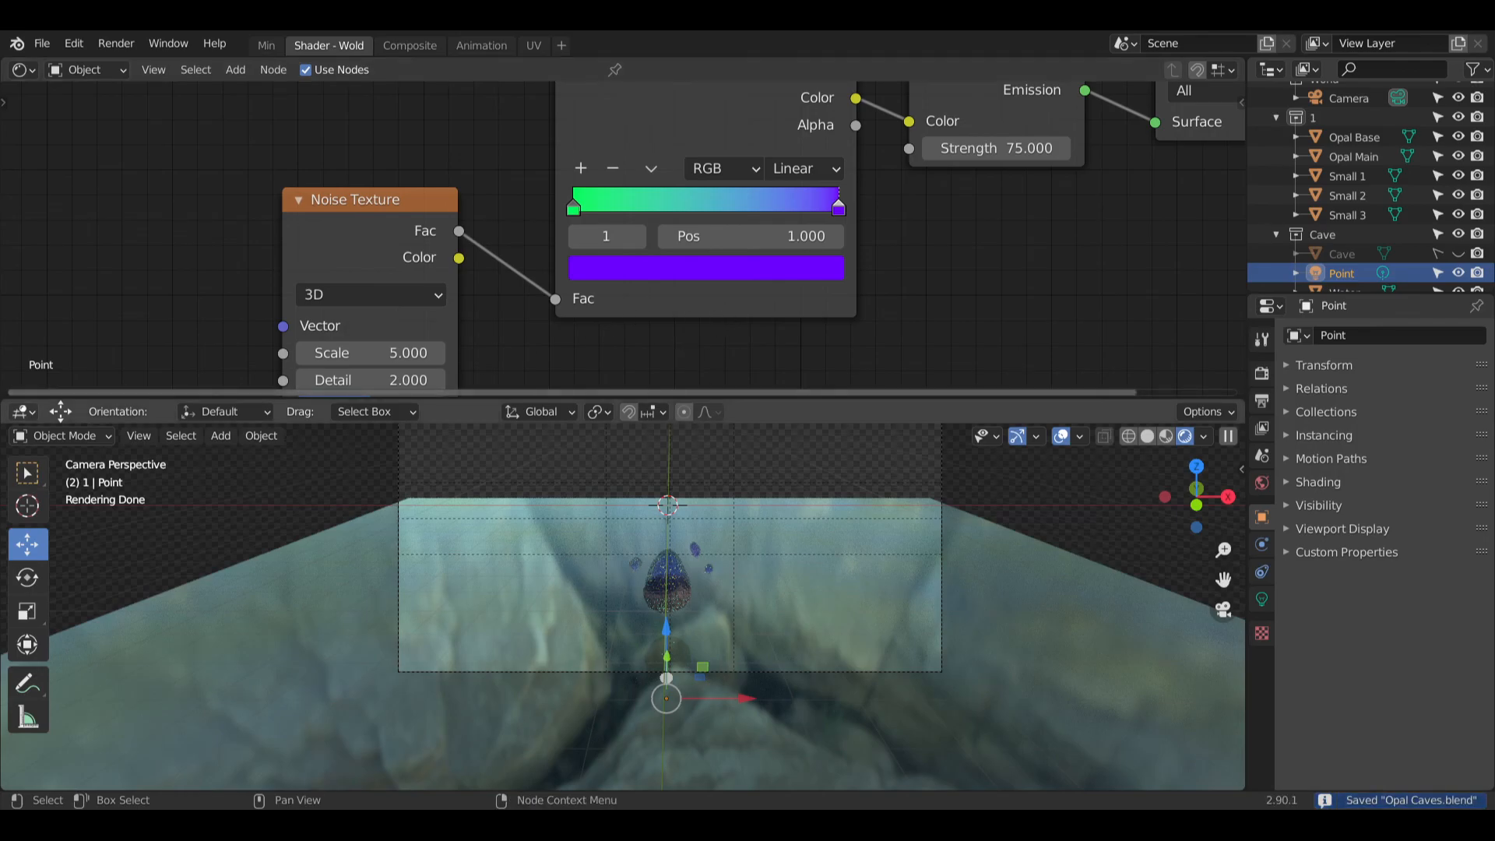